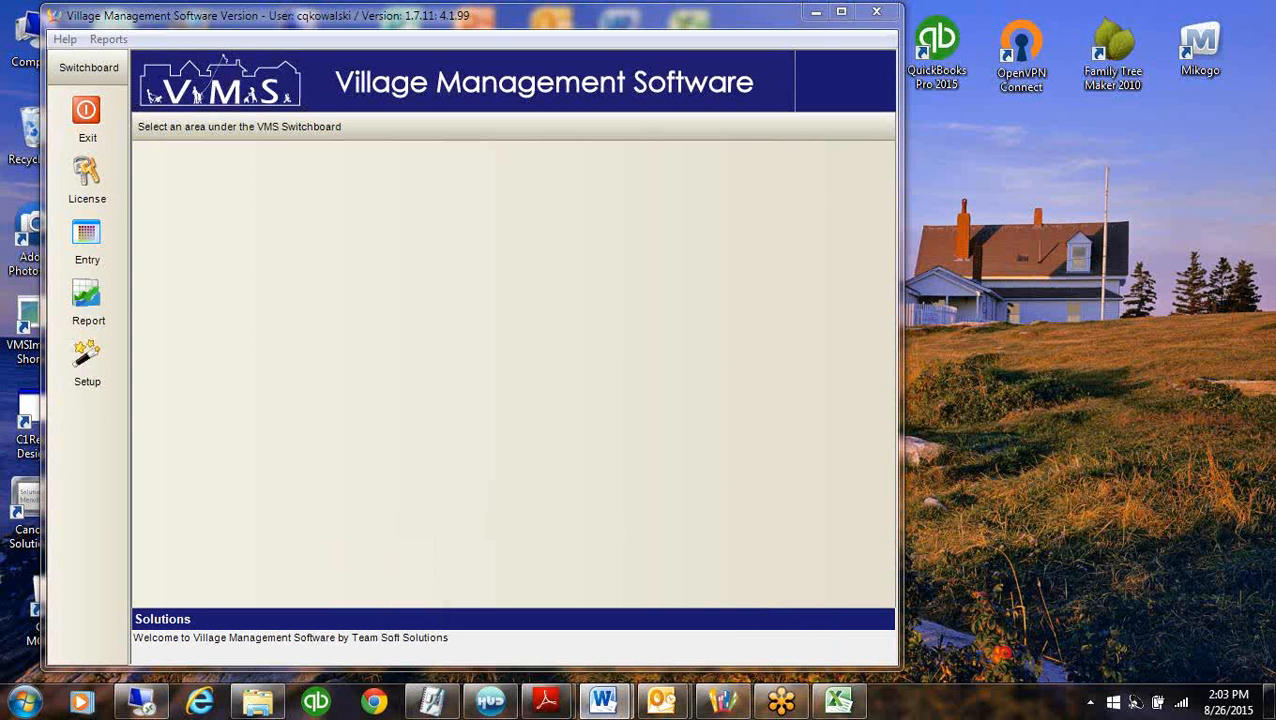
Open the General Ledger entry area and load the Village of Woodlea property in Account Inquiry
left_click(88, 236)
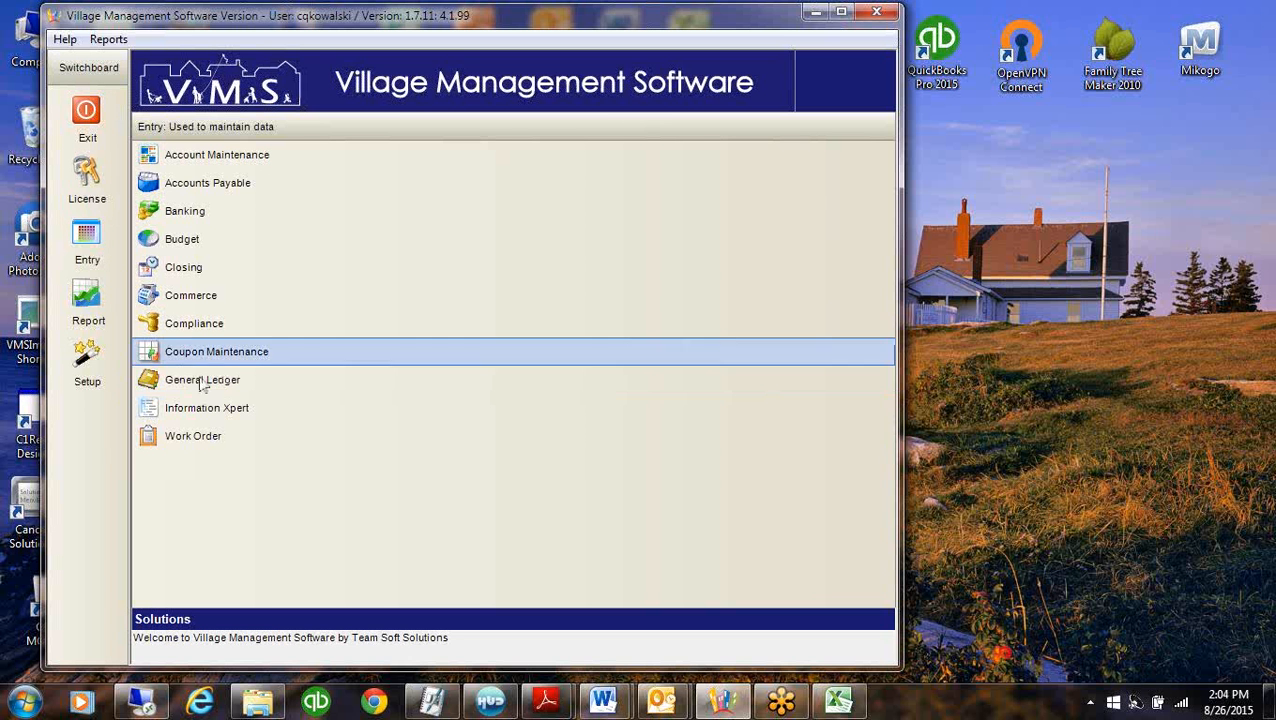
left_click(233, 388)
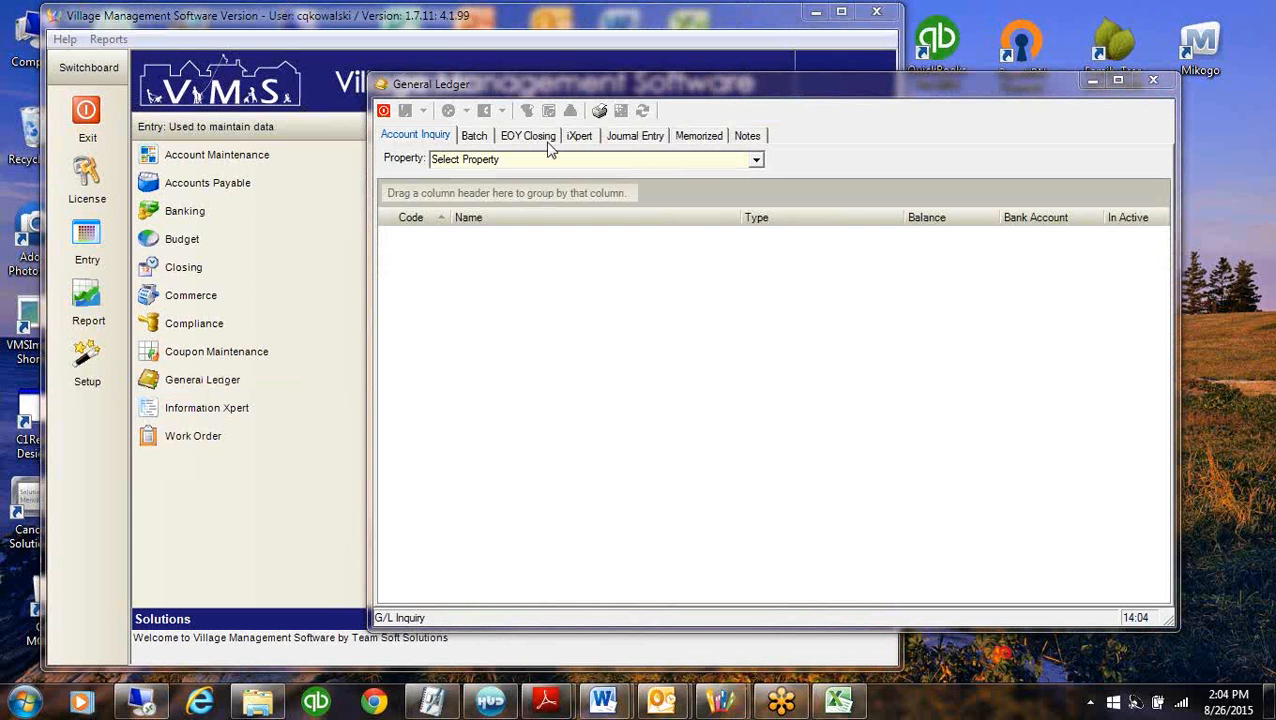
left_click_drag(779, 90, 614, 59)
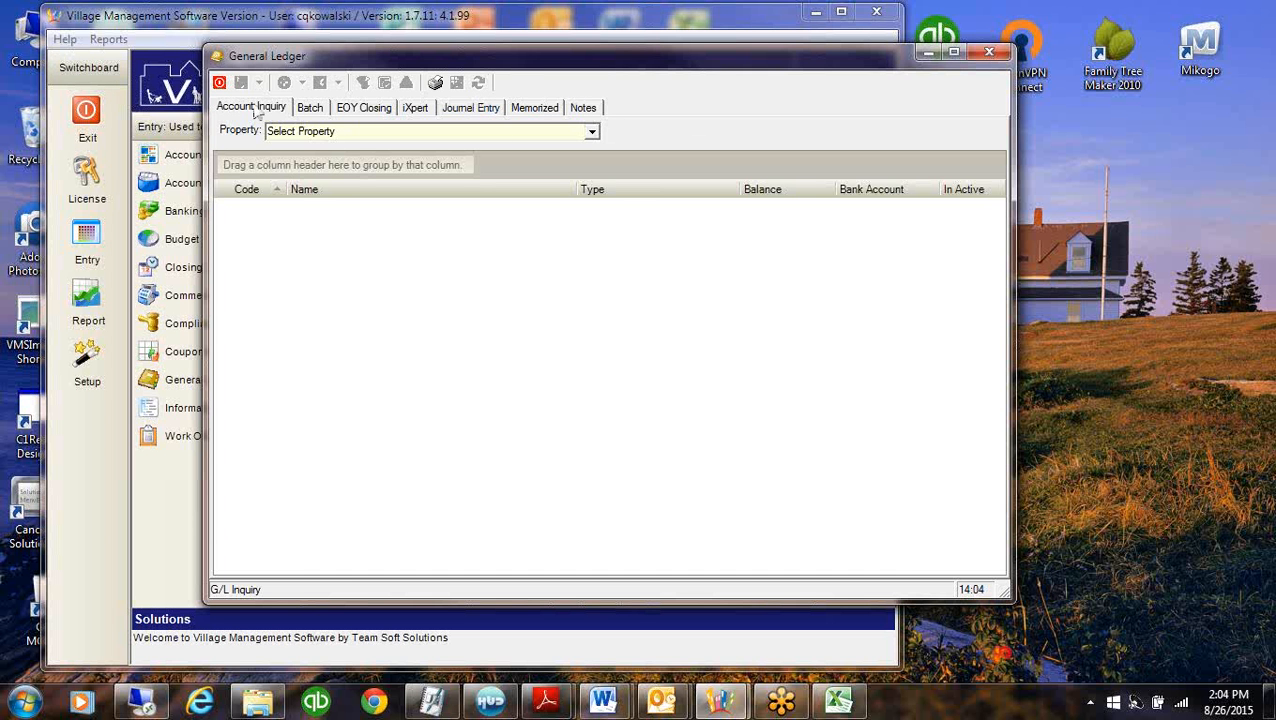
left_click(591, 133)
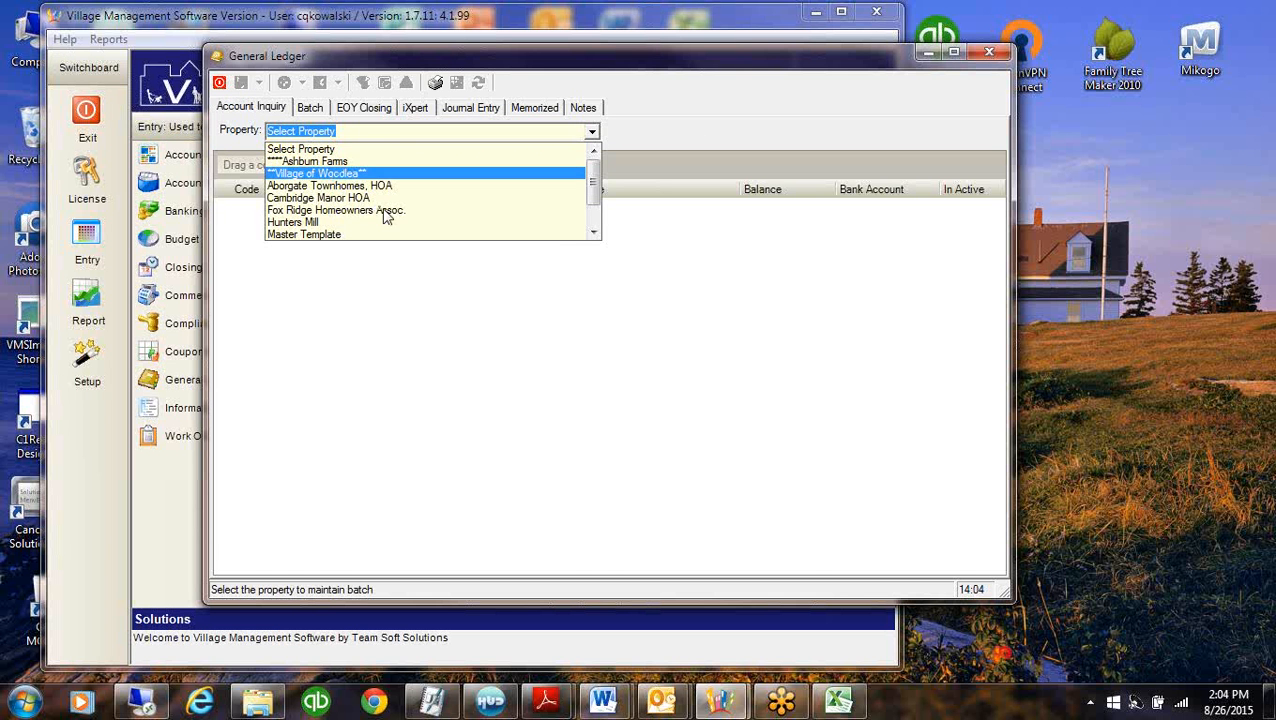
left_click(336, 173)
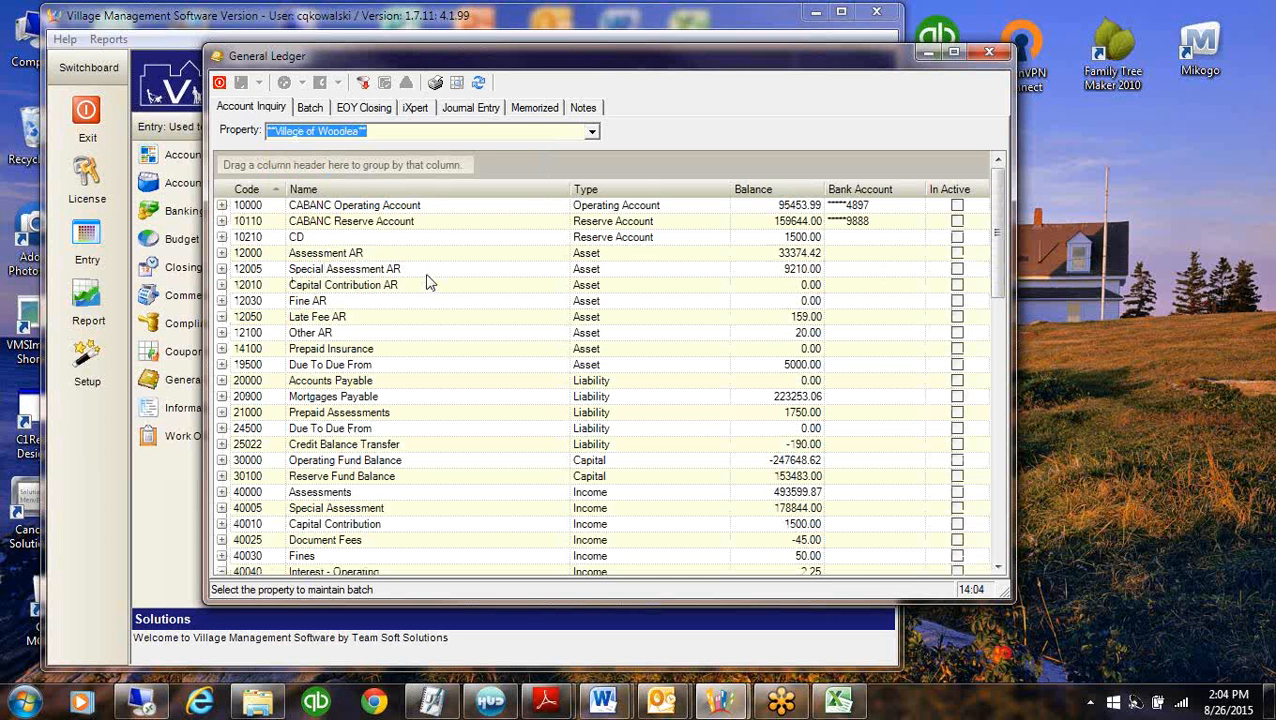
Expand the CABANC Operating Account and review its transactions back to the Balance Forward entry
left_click(224, 208)
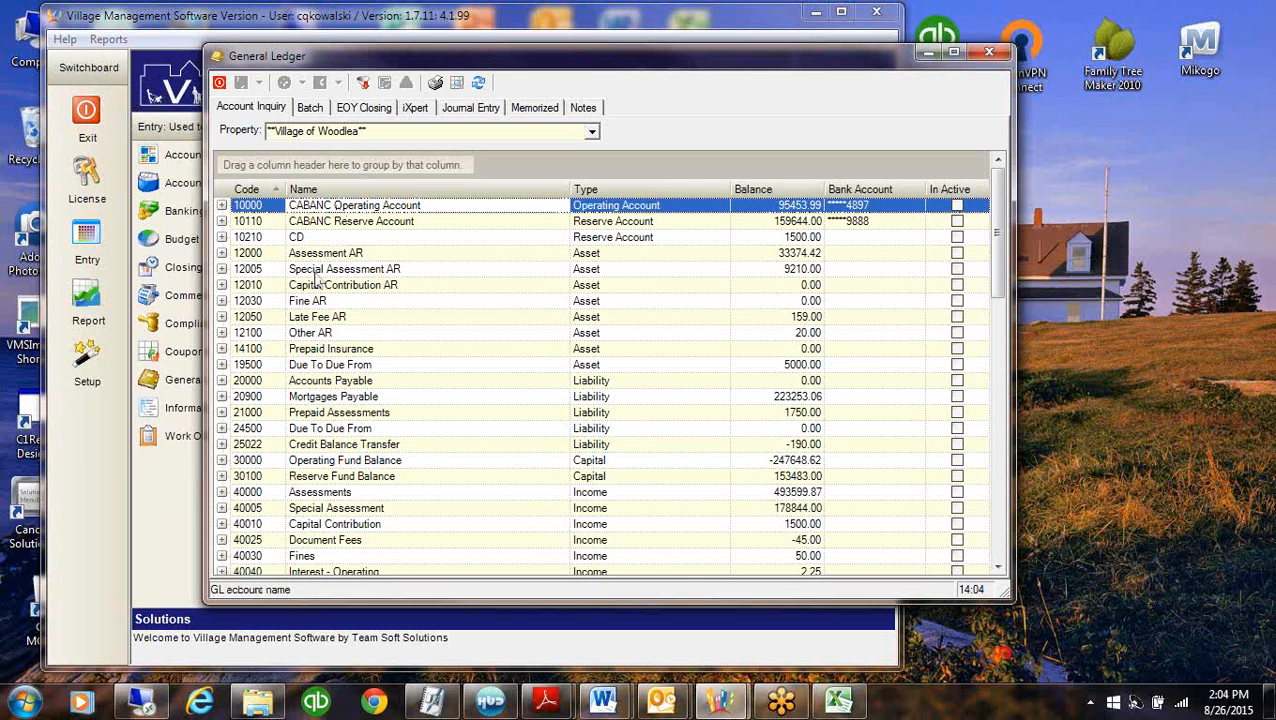
left_click(222, 205)
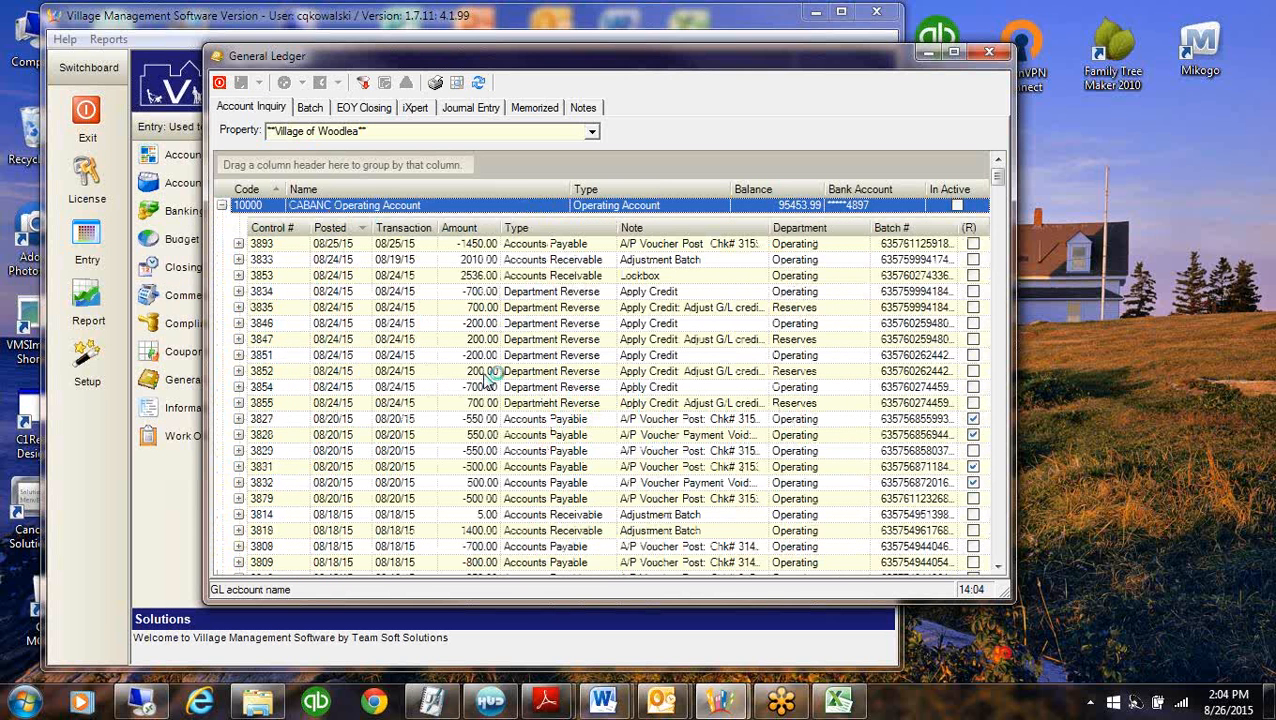
left_click_drag(1000, 185, 982, 508)
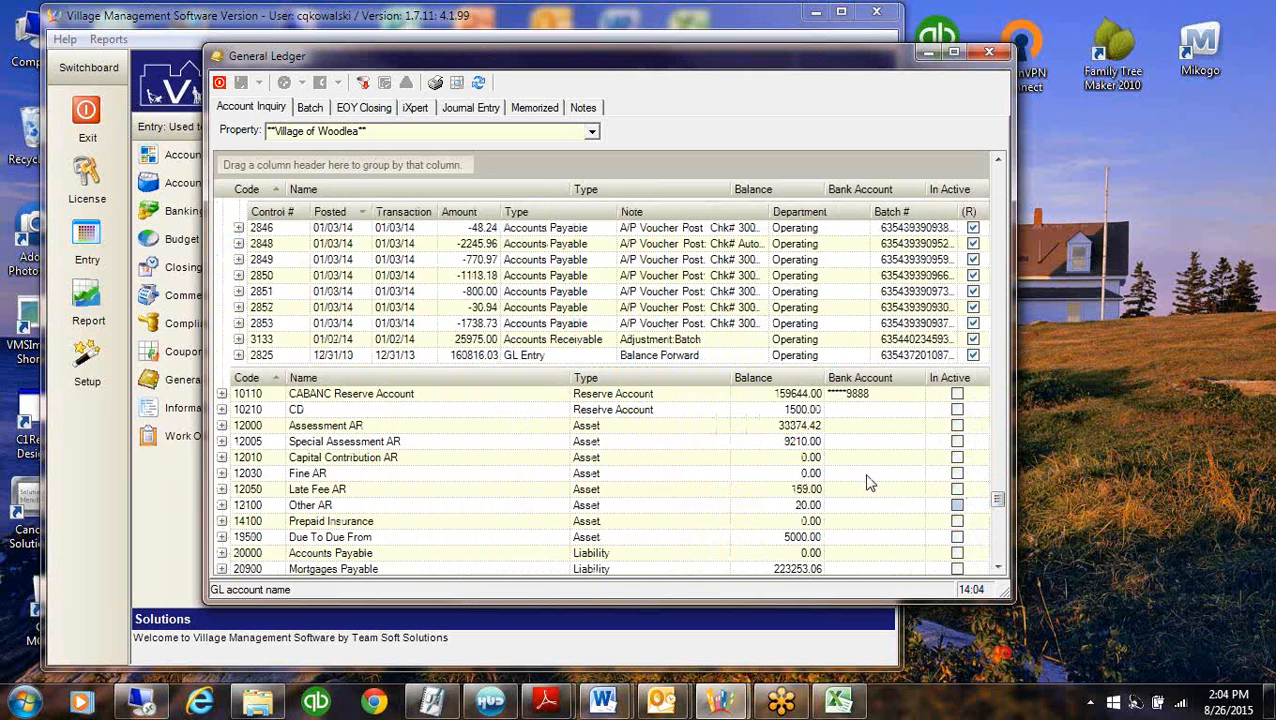
left_click(360, 357)
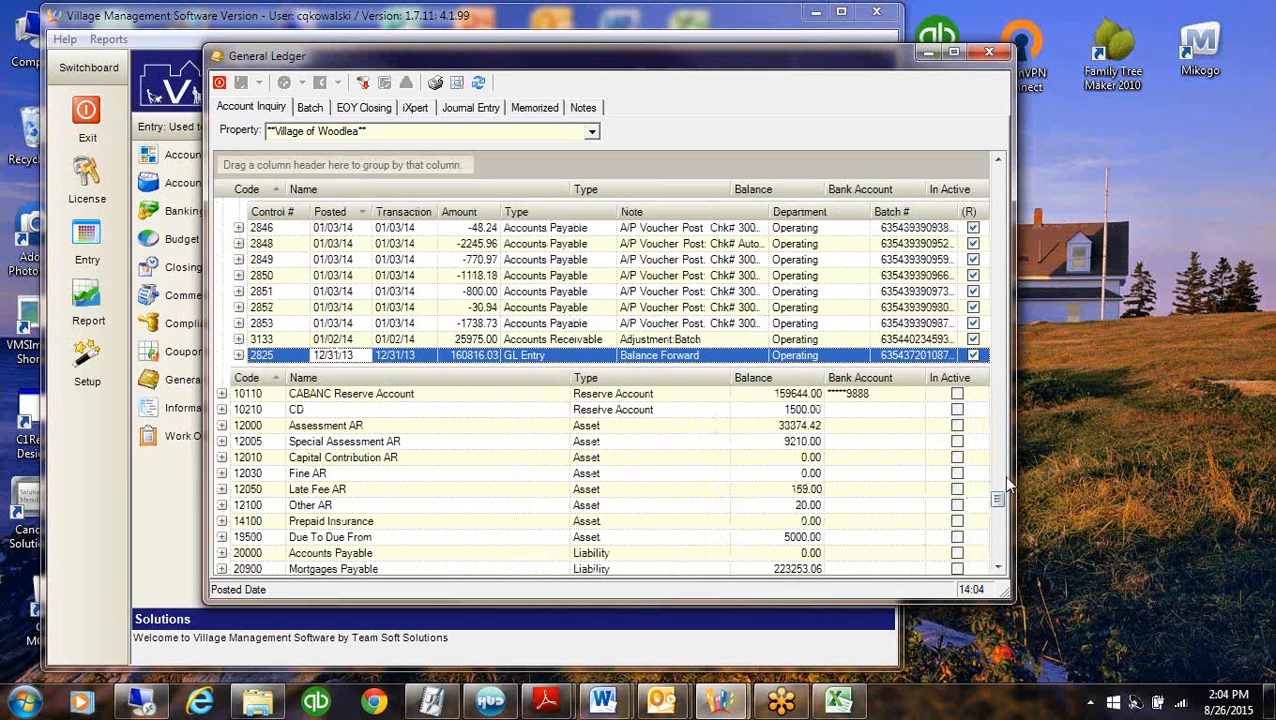
left_click_drag(997, 495, 1001, 190)
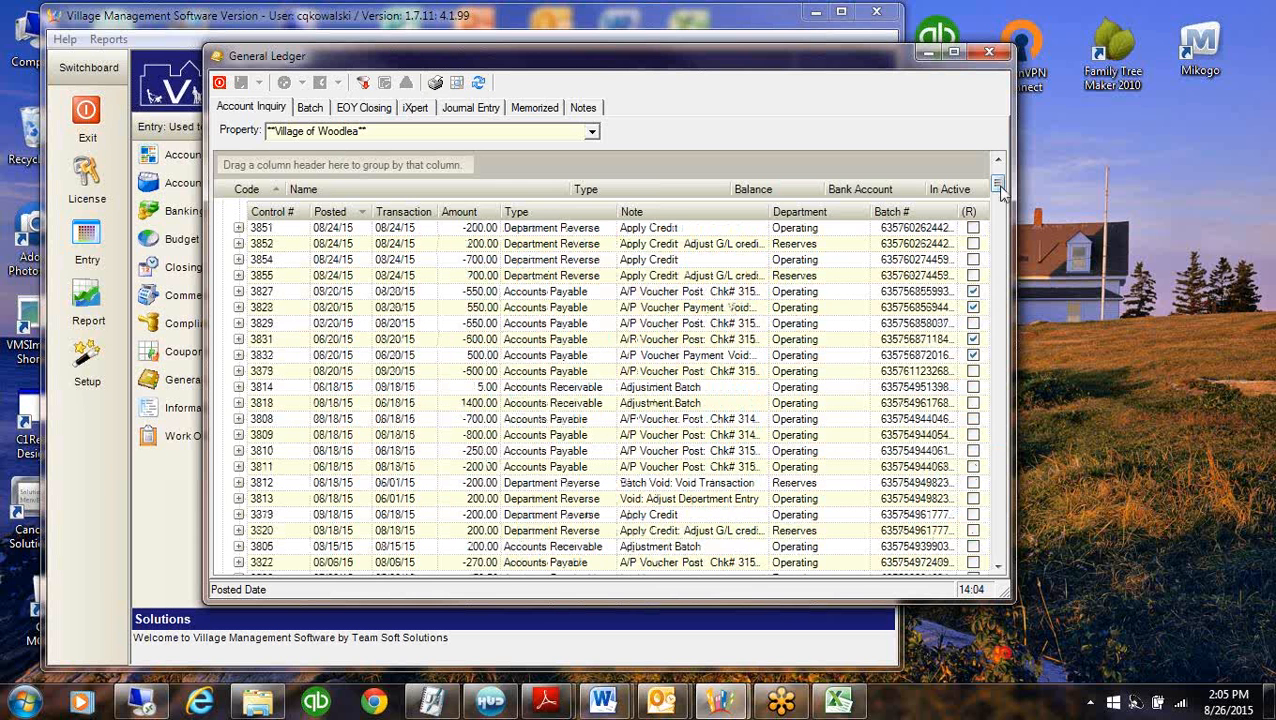
left_click_drag(1001, 190, 1000, 178)
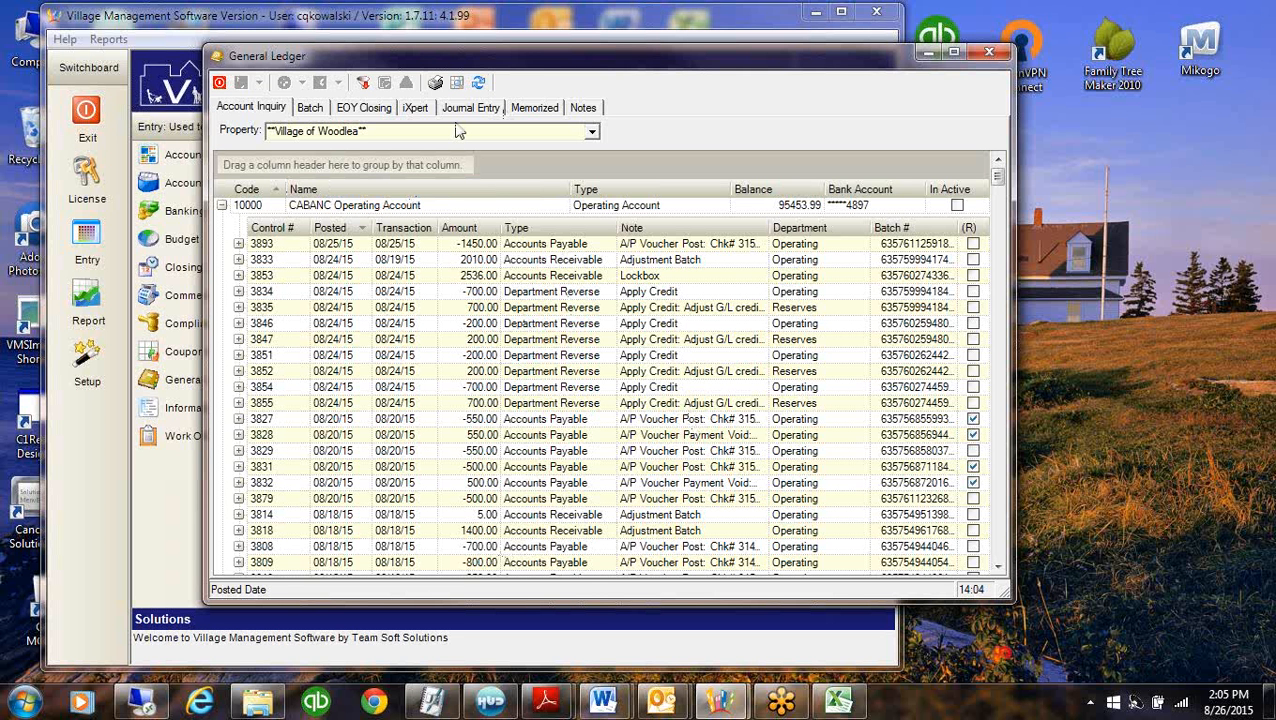
Add an account inquiry filter for Posted greater than or equal to 8/1/2015
left_click(365, 86)
left_click(433, 245)
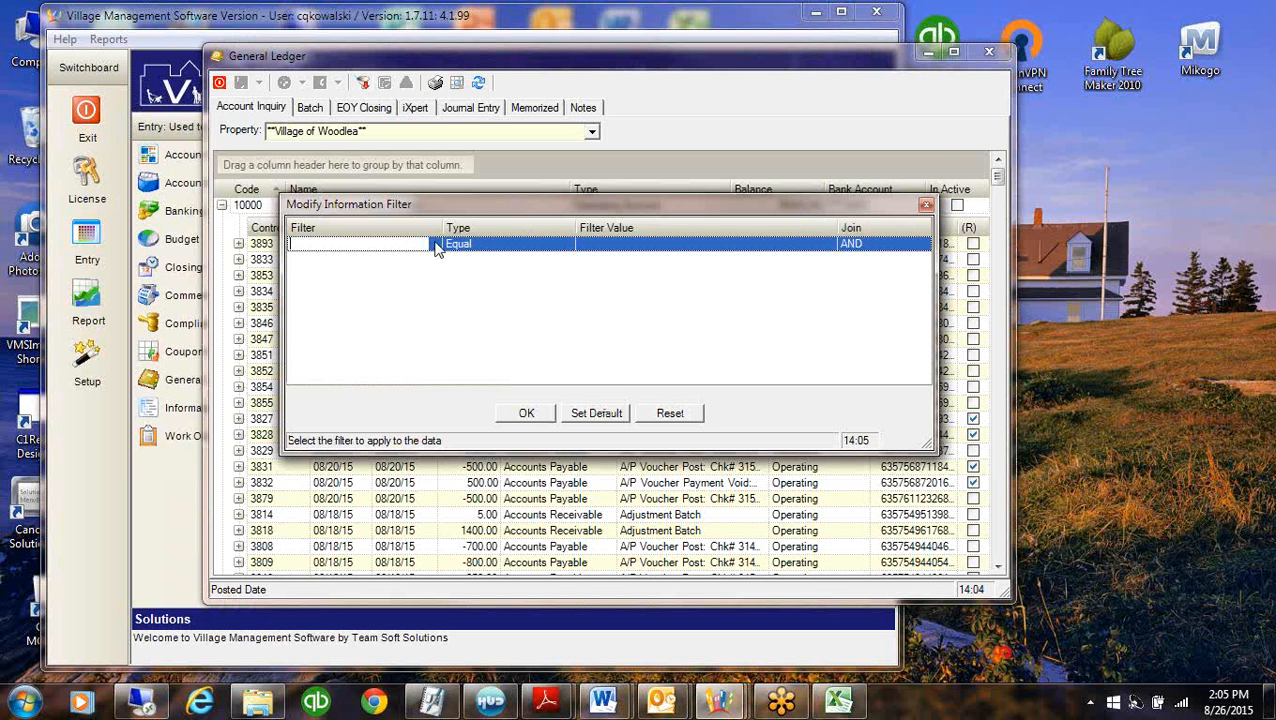
left_click(434, 244)
left_click(307, 324)
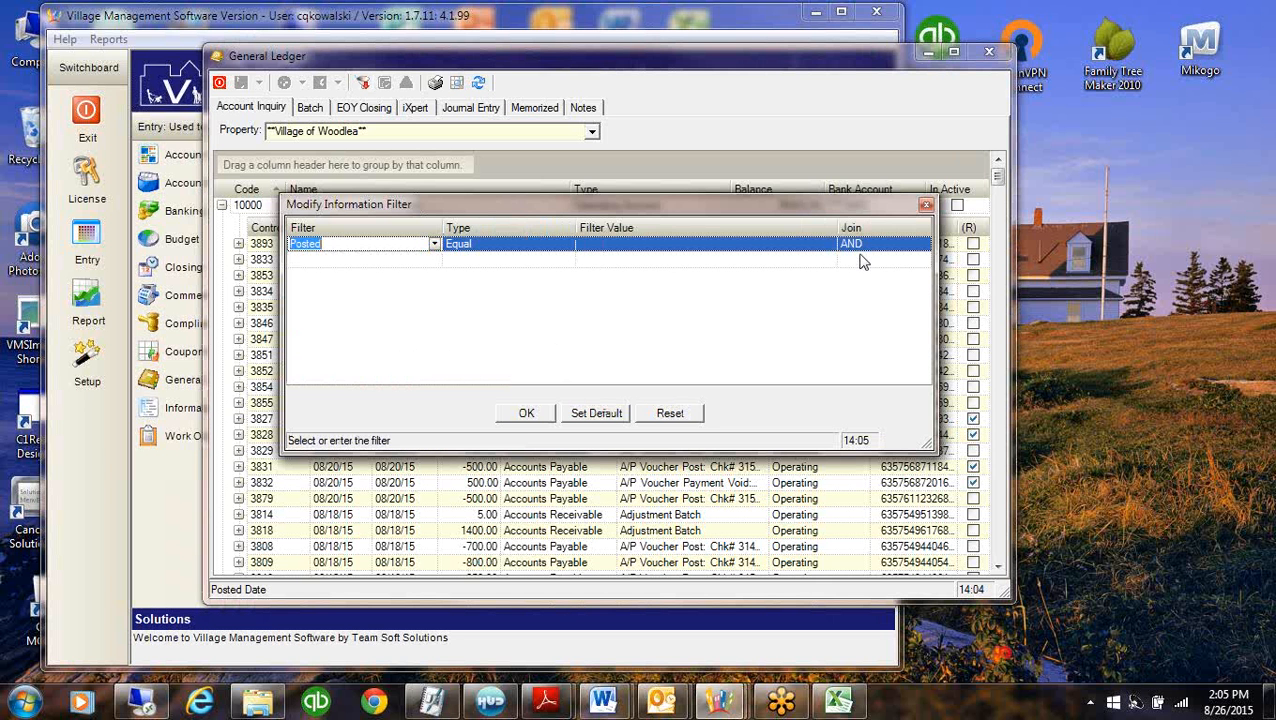
left_click(800, 246)
left_click(829, 245)
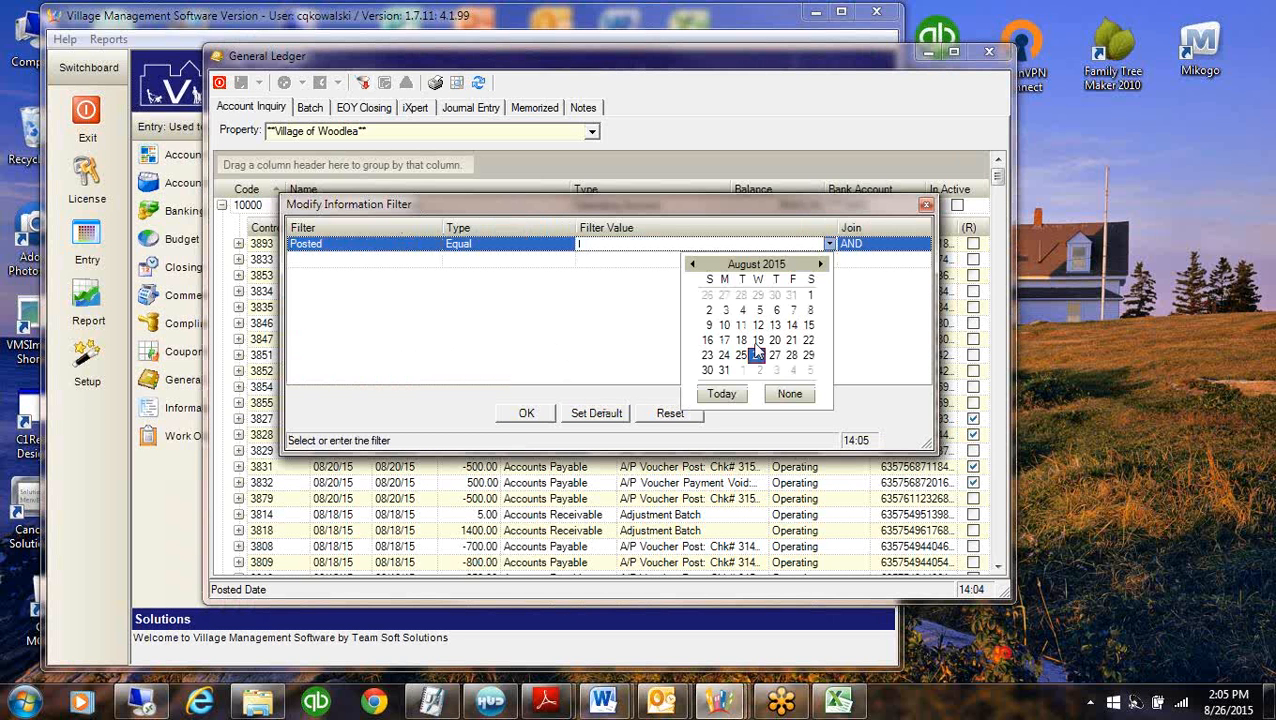
left_click(790, 393)
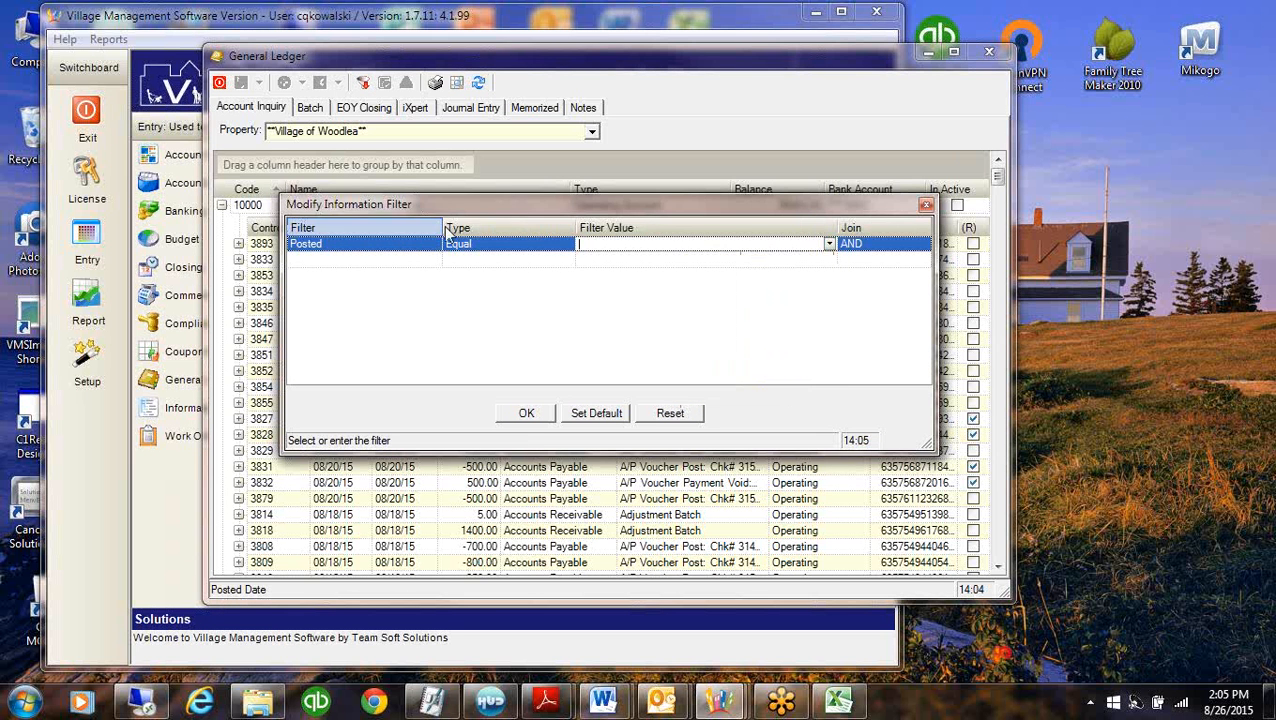
left_click(488, 250)
left_click(567, 245)
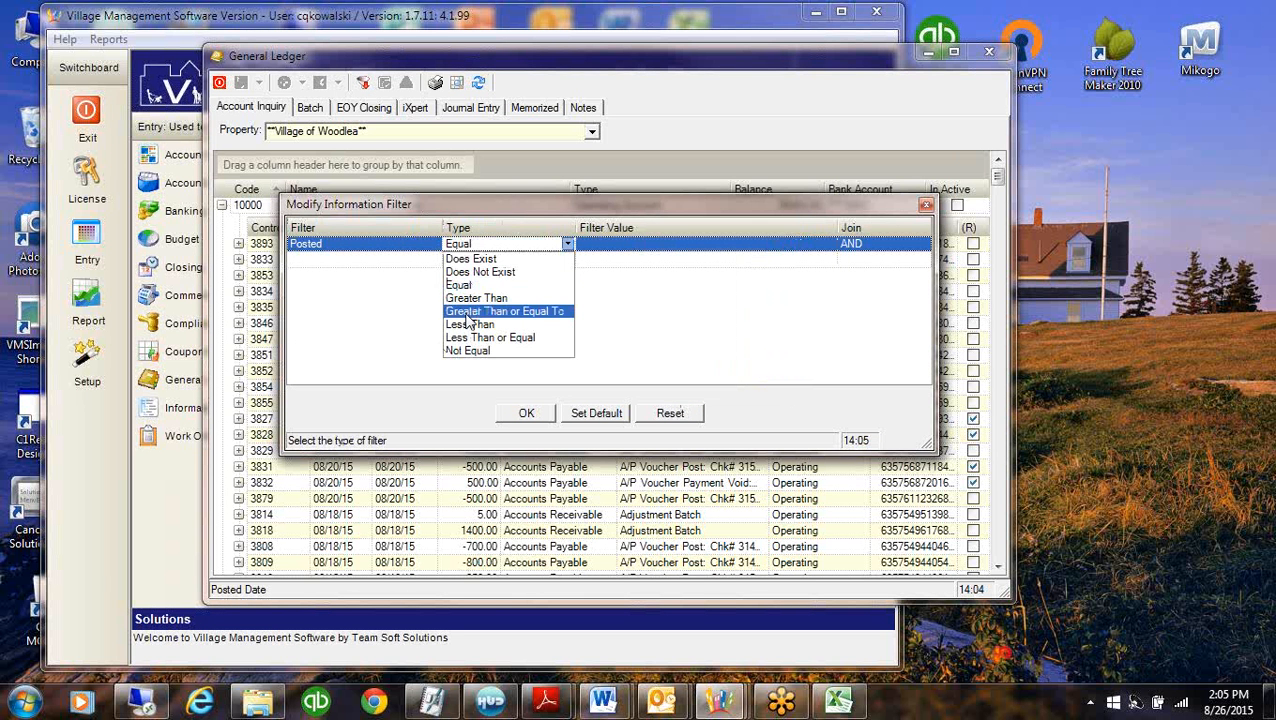
left_click(468, 312)
left_click(779, 246)
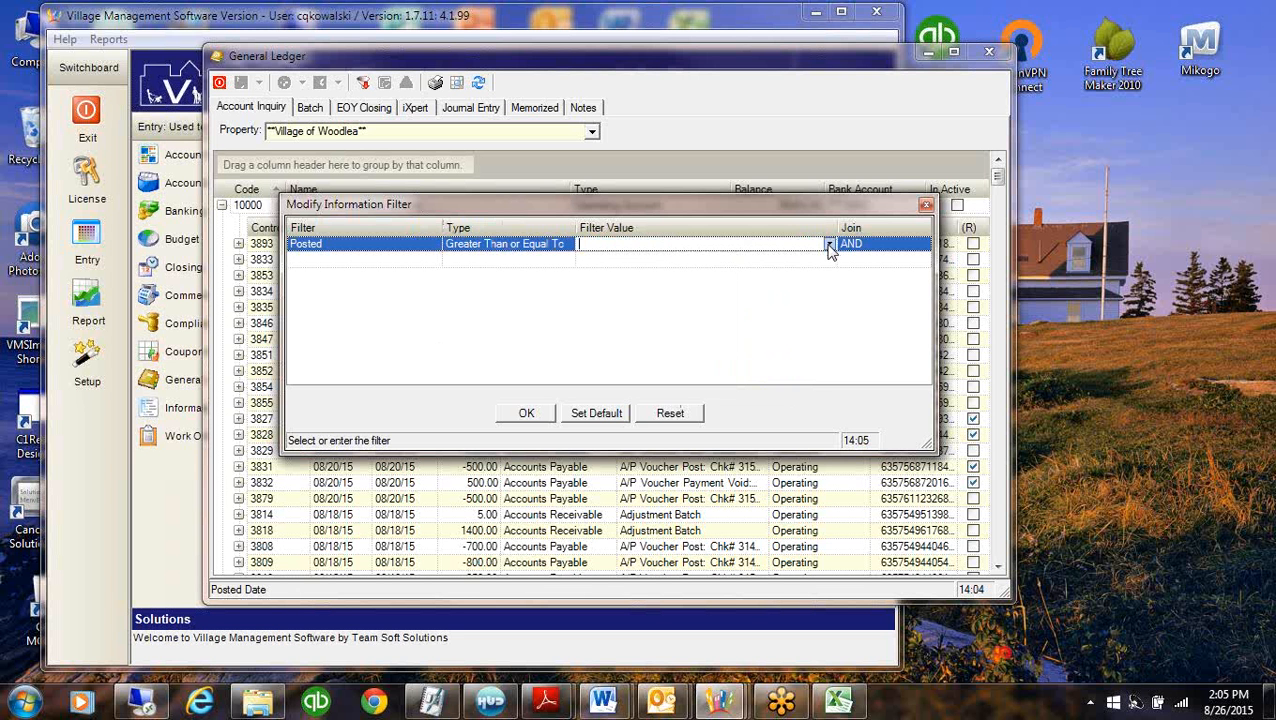
left_click(828, 244)
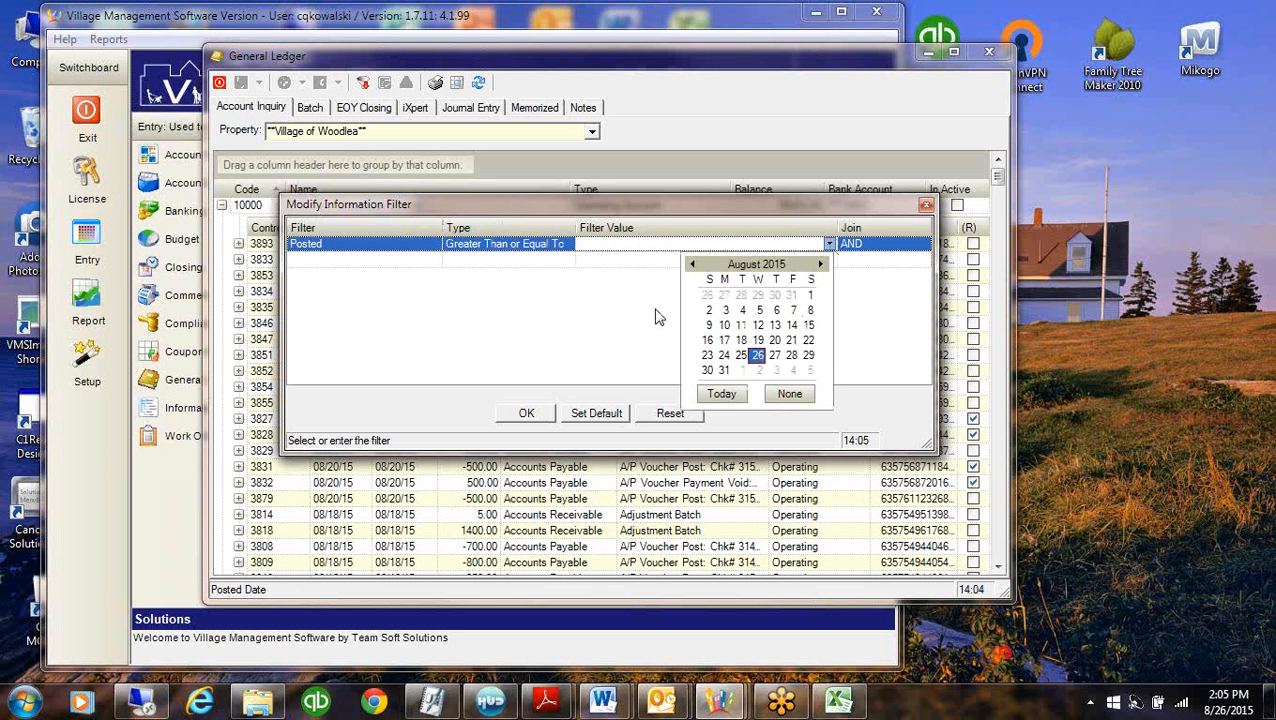
left_click(810, 295)
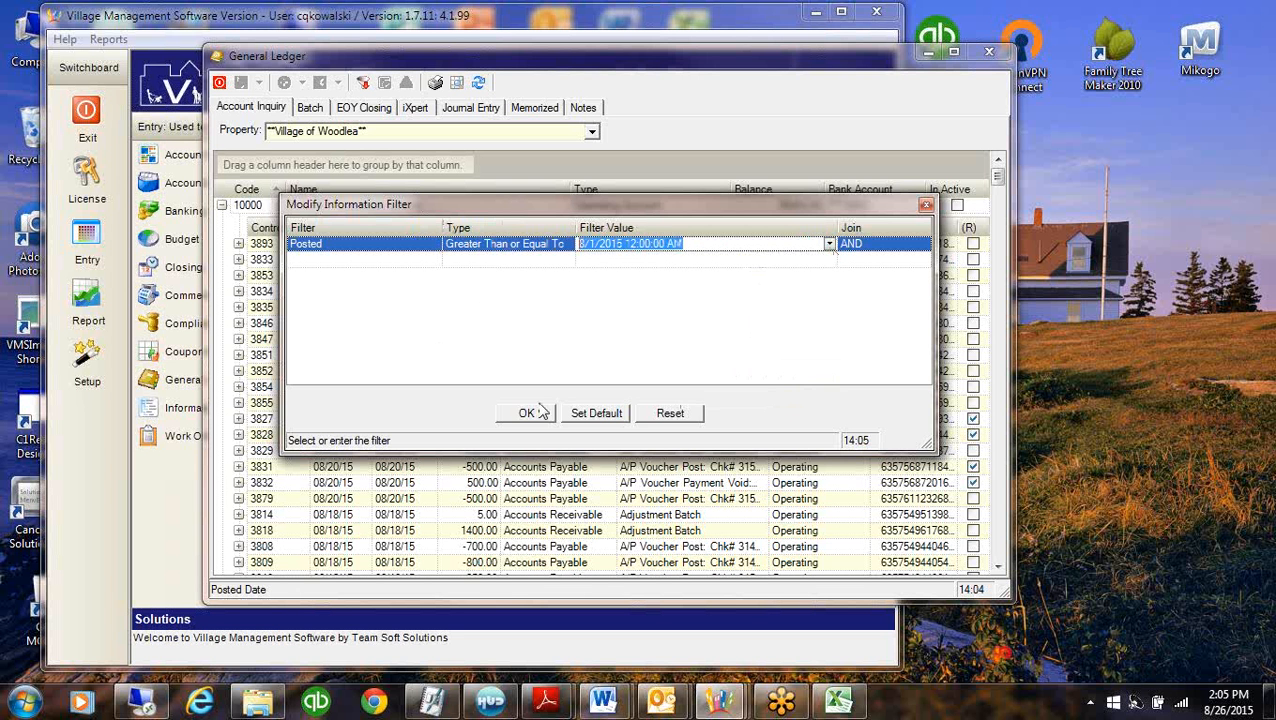
Add a second filter for Posted greater than or equal to 8/31/2015 and apply the filters
left_click(342, 262)
left_click(435, 263)
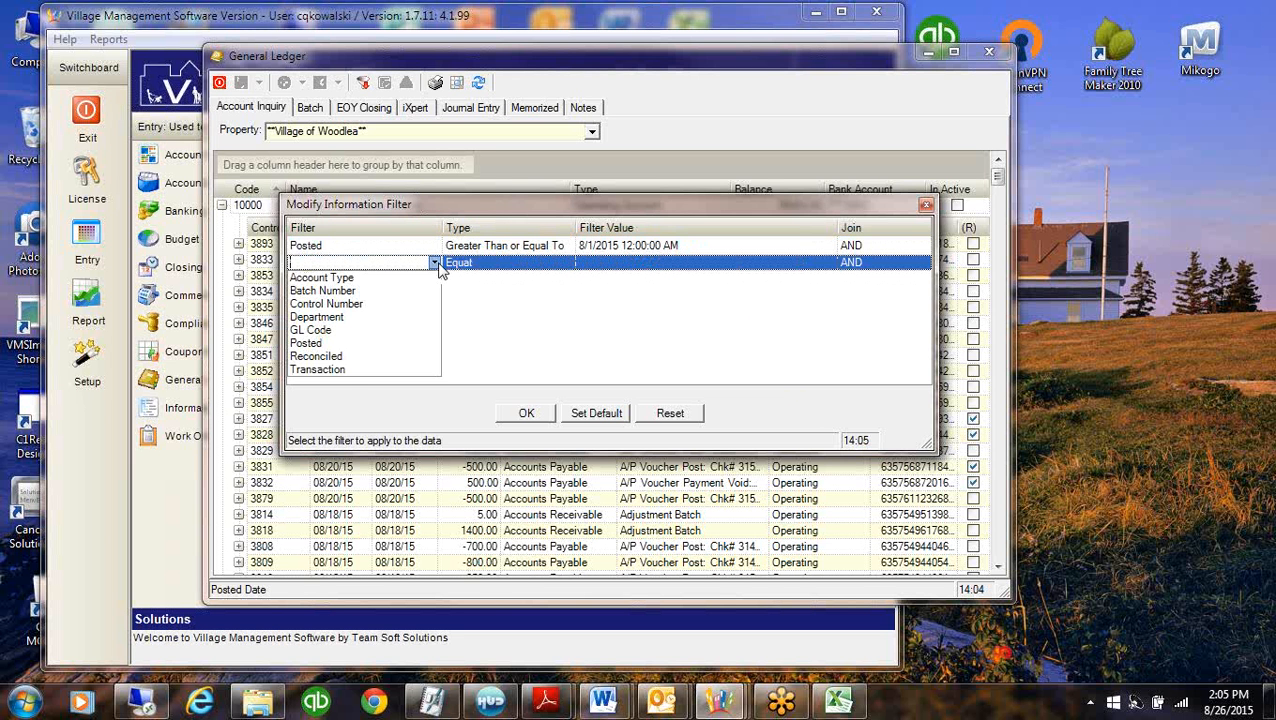
left_click(318, 343)
left_click(549, 263)
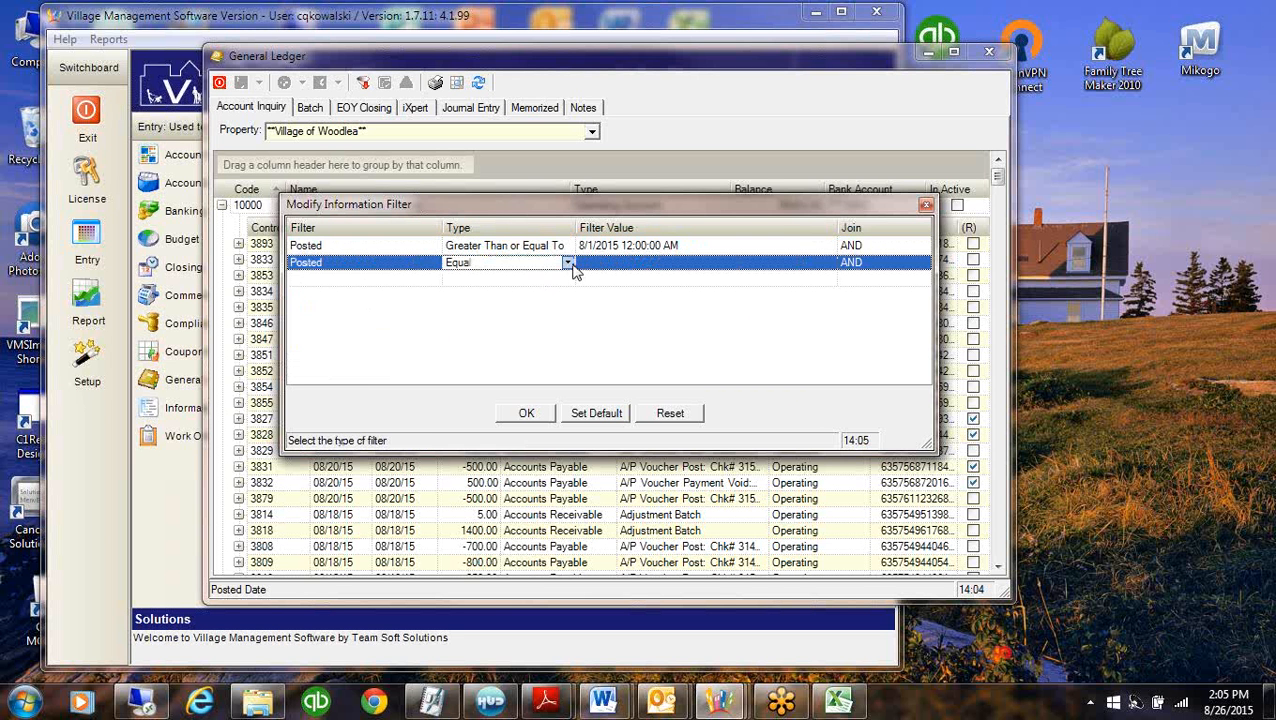
left_click(568, 263)
left_click(528, 328)
left_click(605, 263)
left_click(829, 263)
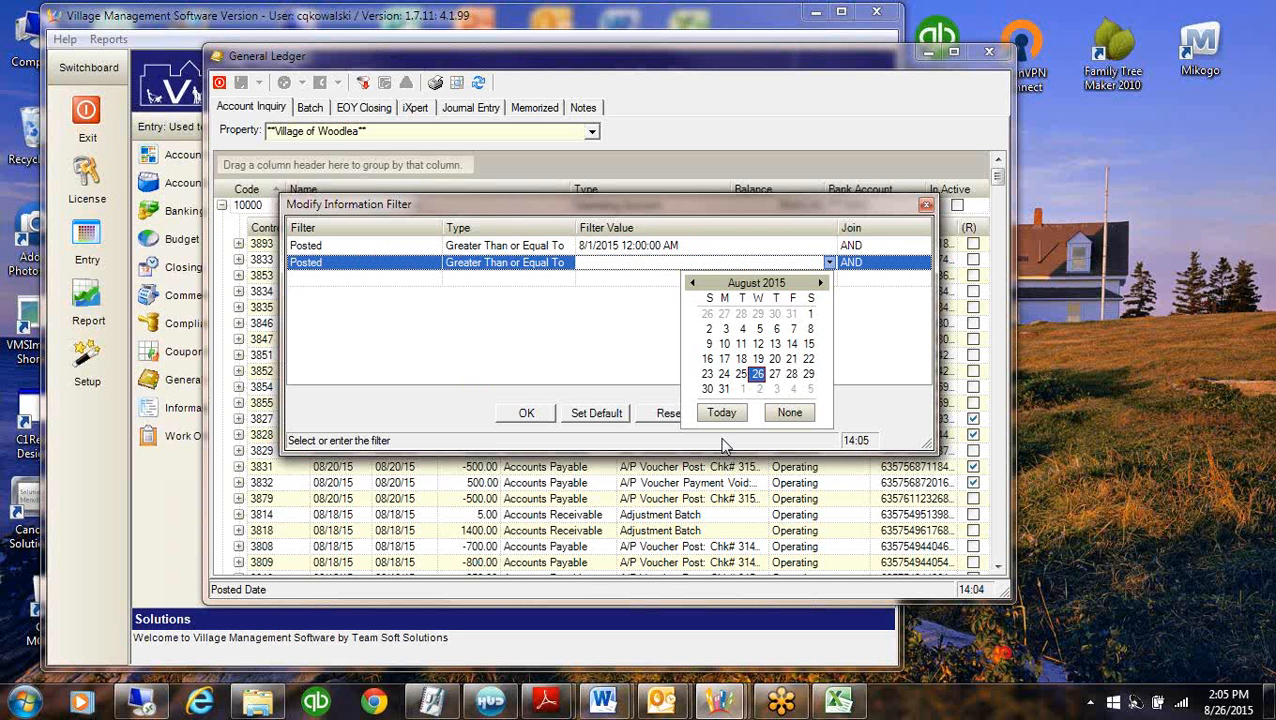
left_click(724, 388)
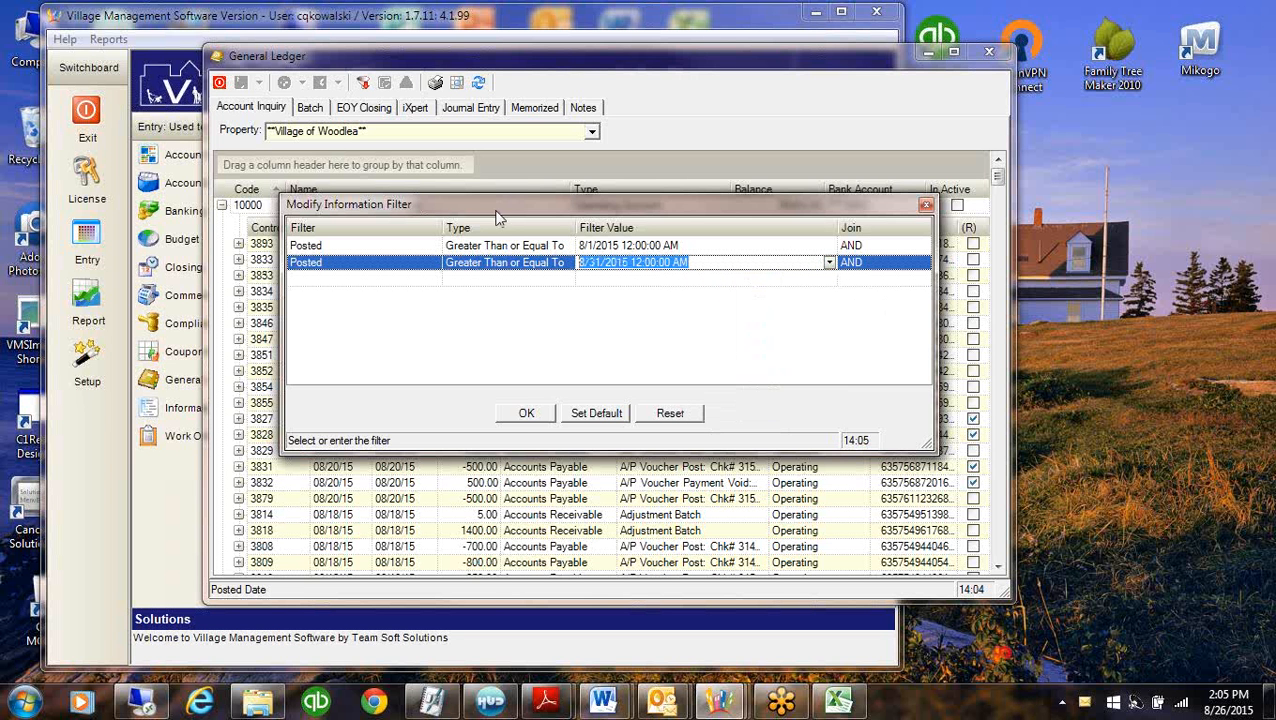
left_click(530, 419)
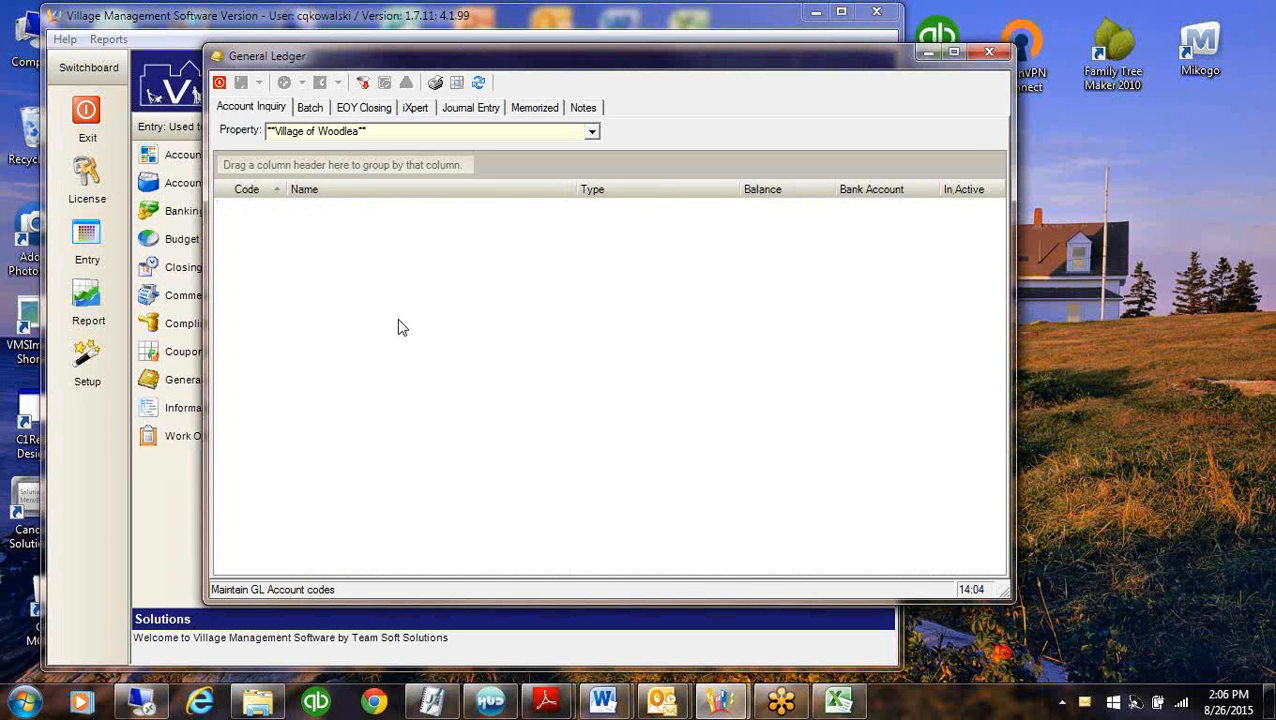
Change the 8/31/2015 Posted filter's type to Less Than or Equal and reapply the filters
left_click(363, 86)
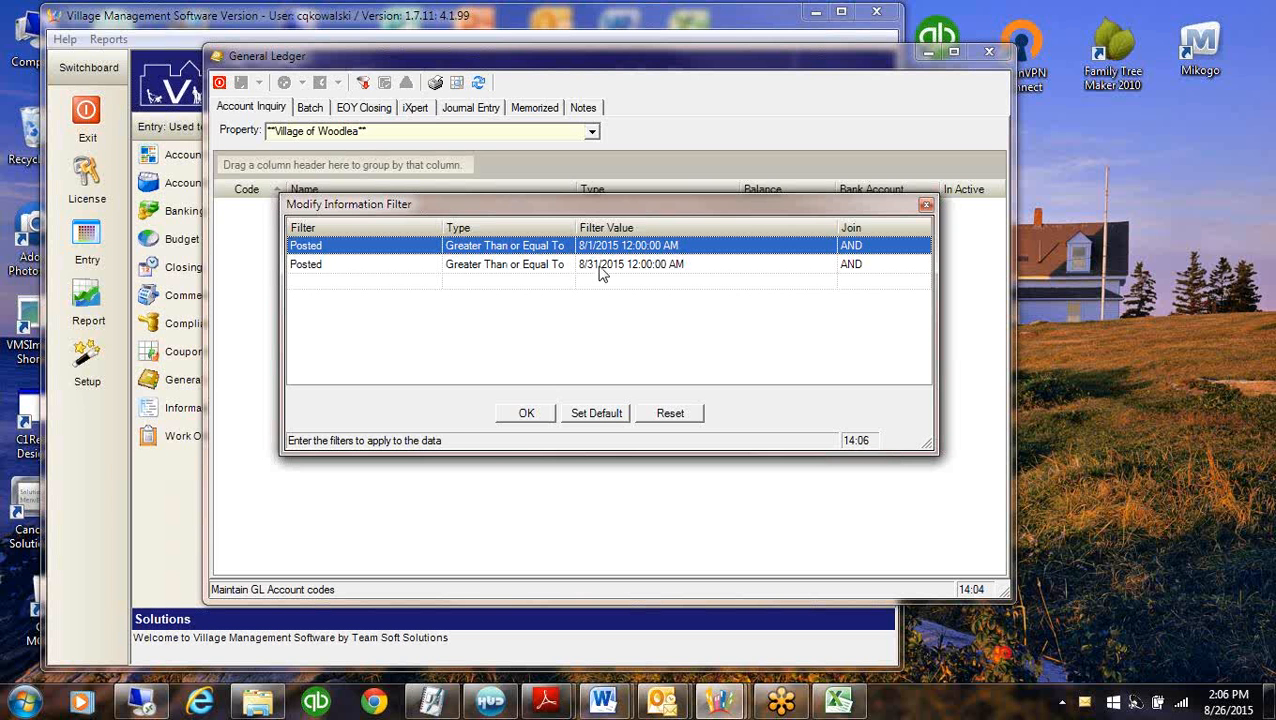
left_click(548, 246)
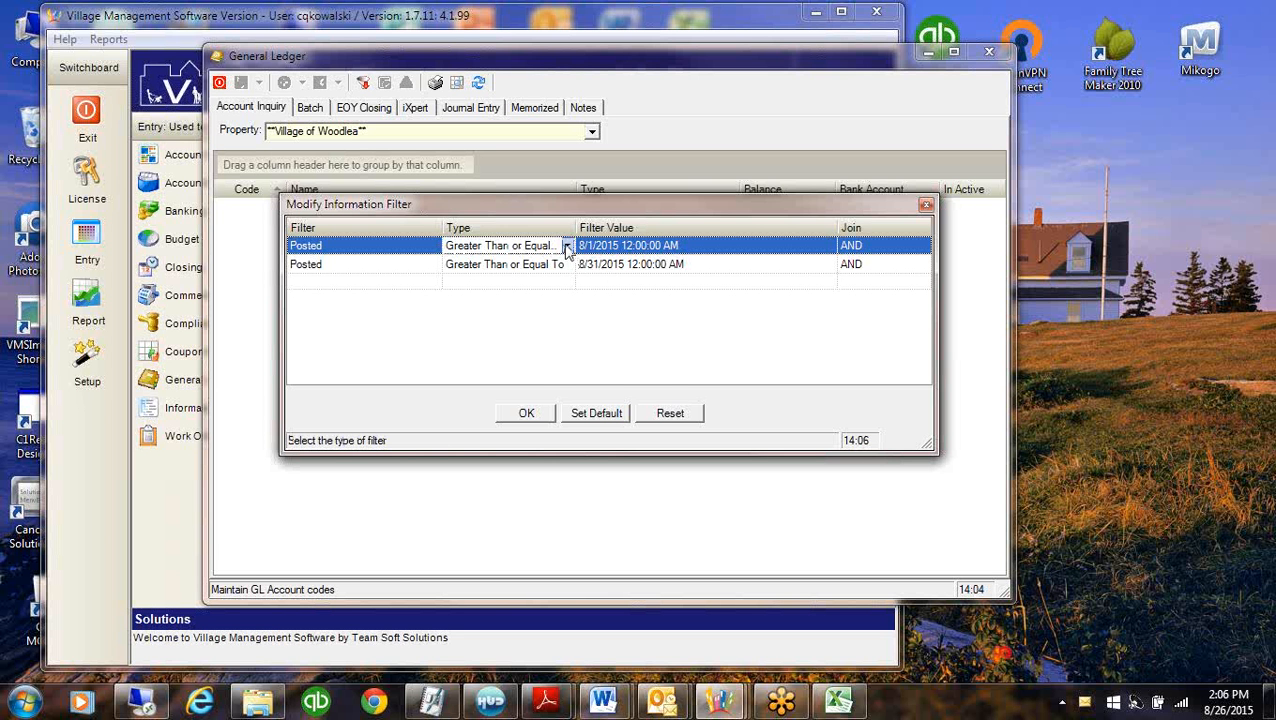
left_click(518, 266)
left_click(567, 265)
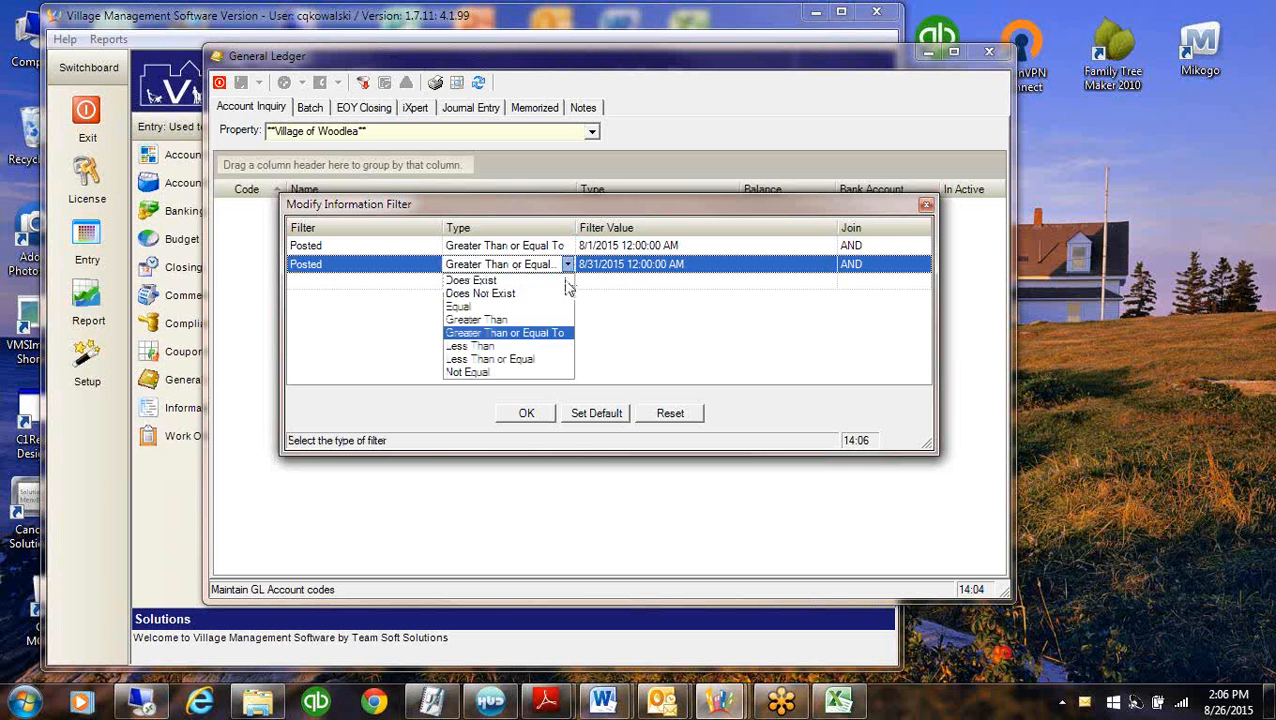
left_click(470, 359)
left_click(528, 413)
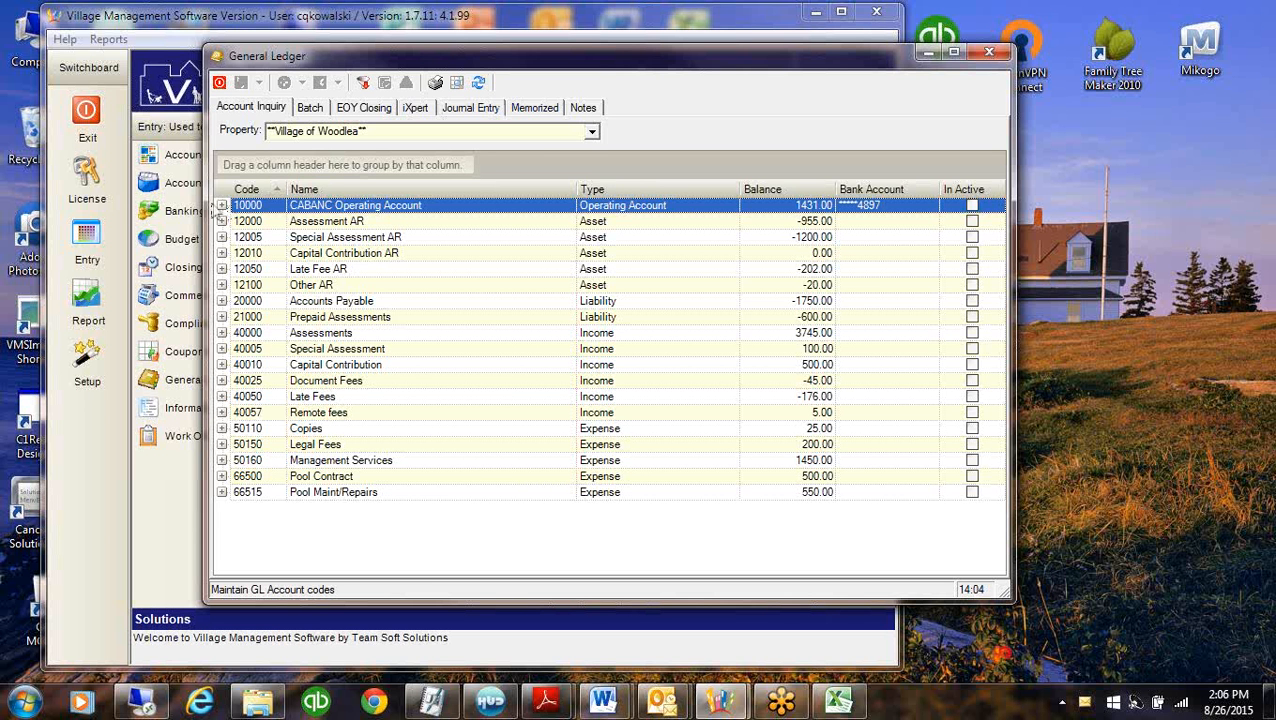
Expand the CABANC Operating Account to examine its filtered August transactions and their departments
left_click(221, 205)
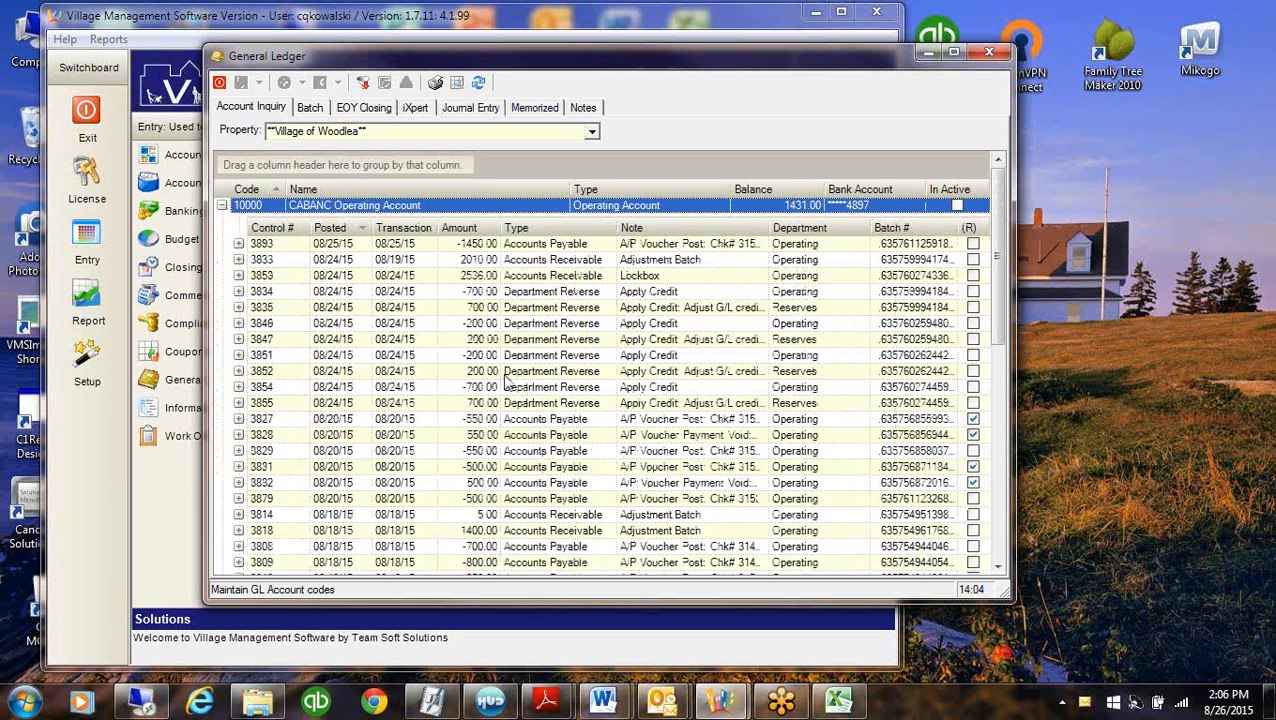
left_click(832, 343)
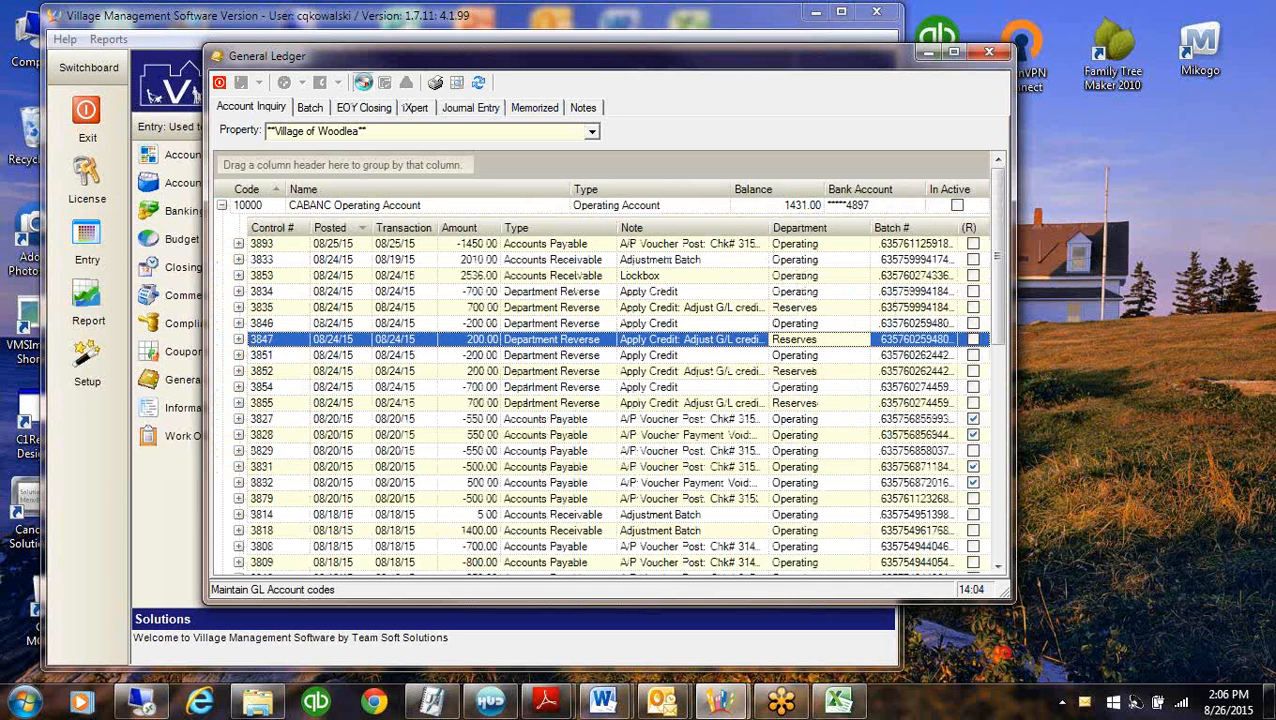
Delete both Posted date filters from the account inquiry's information filter
left_click(363, 82)
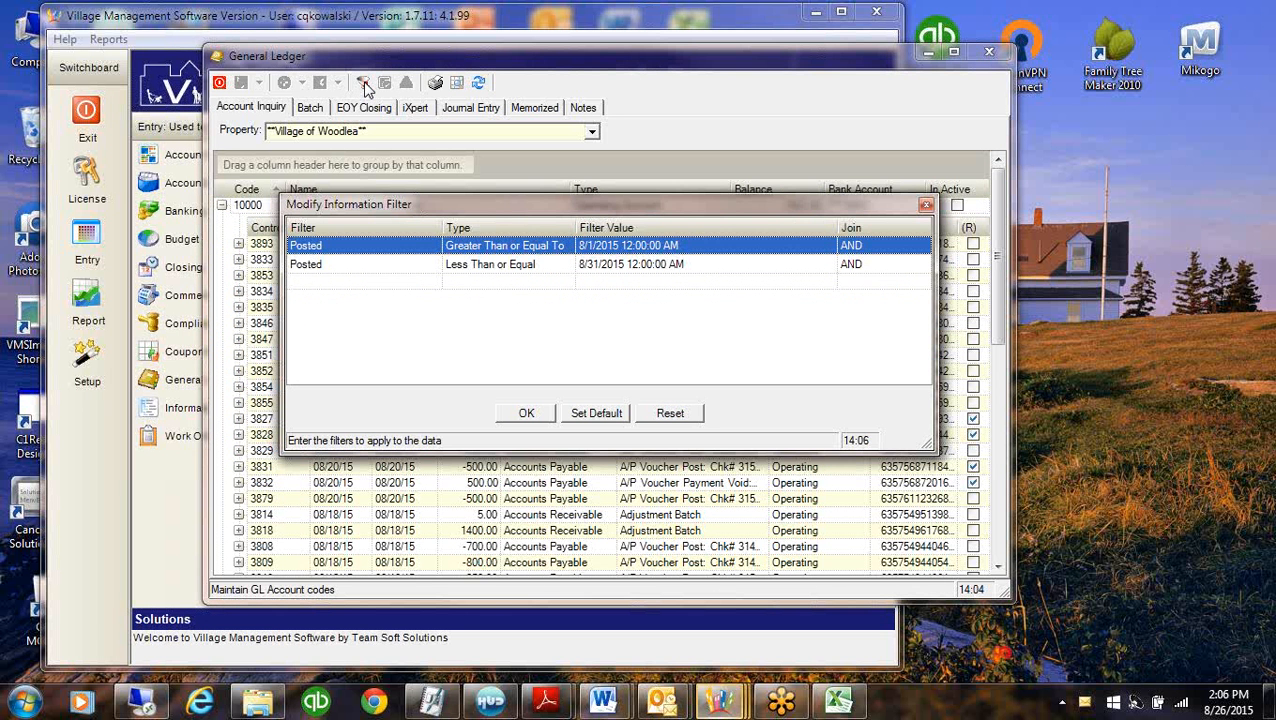
right_click(512, 250)
left_click(528, 276)
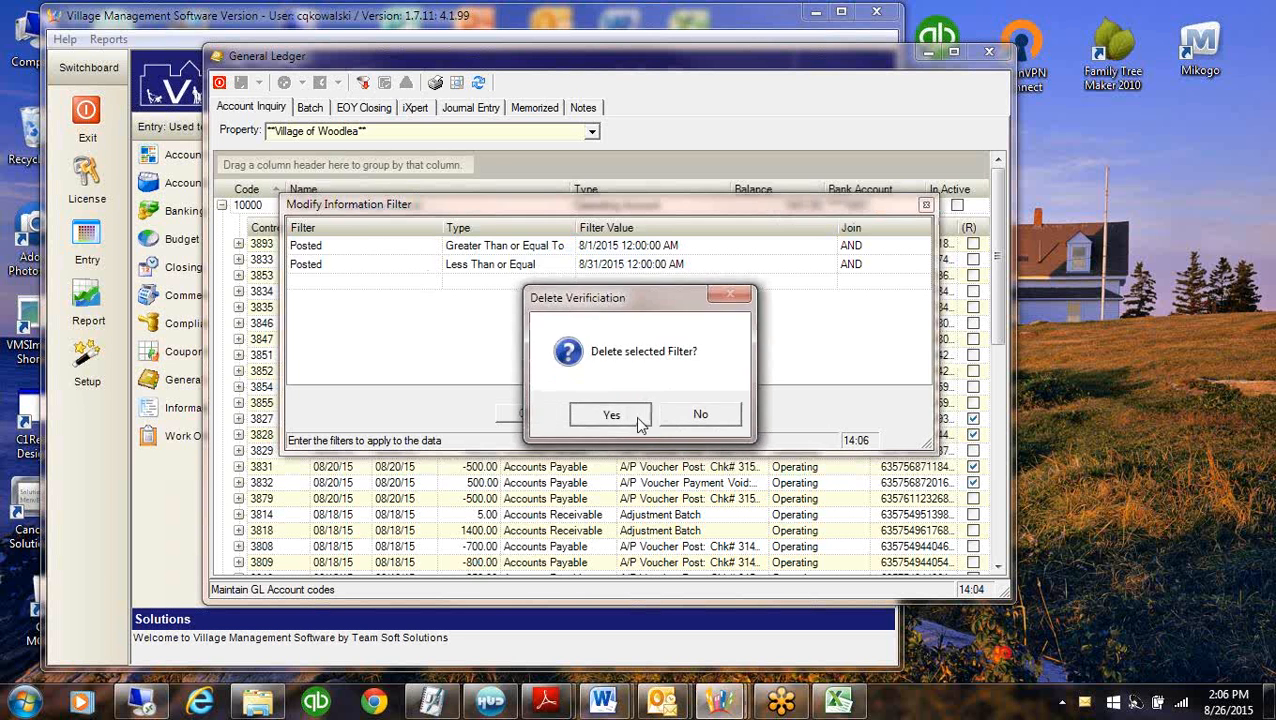
left_click(611, 415)
right_click(528, 247)
left_click(560, 258)
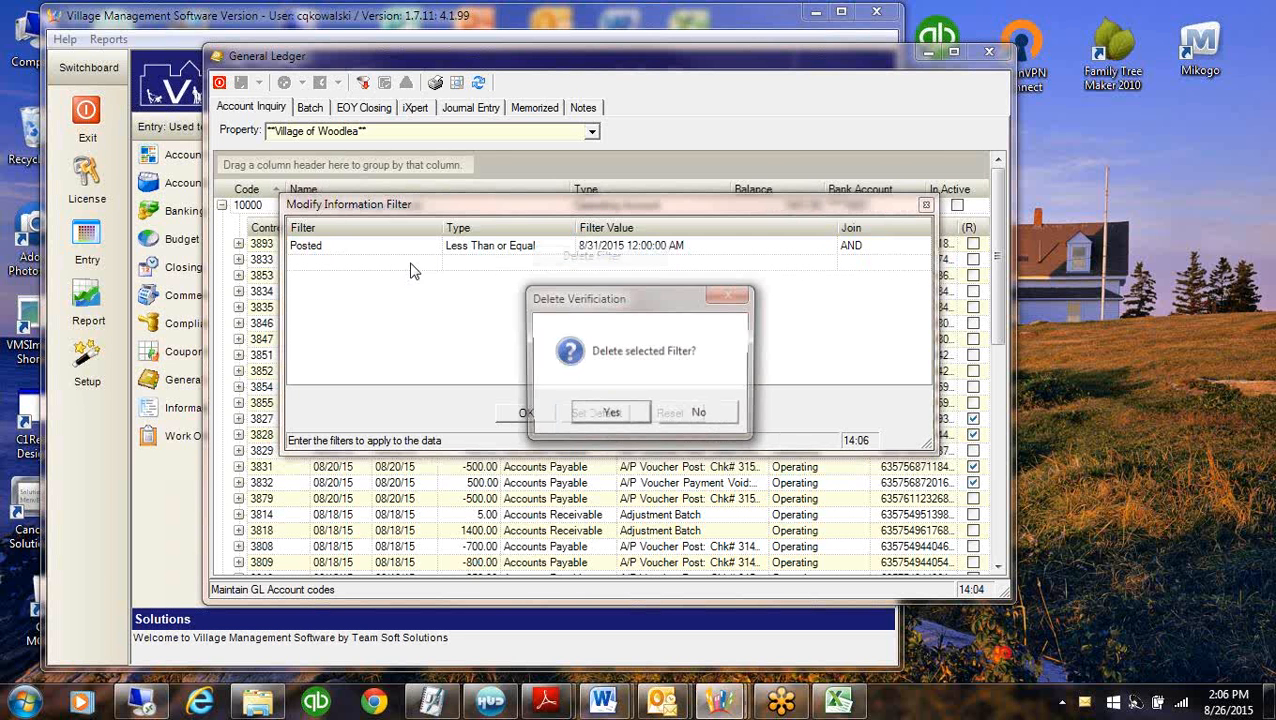
left_click(594, 420)
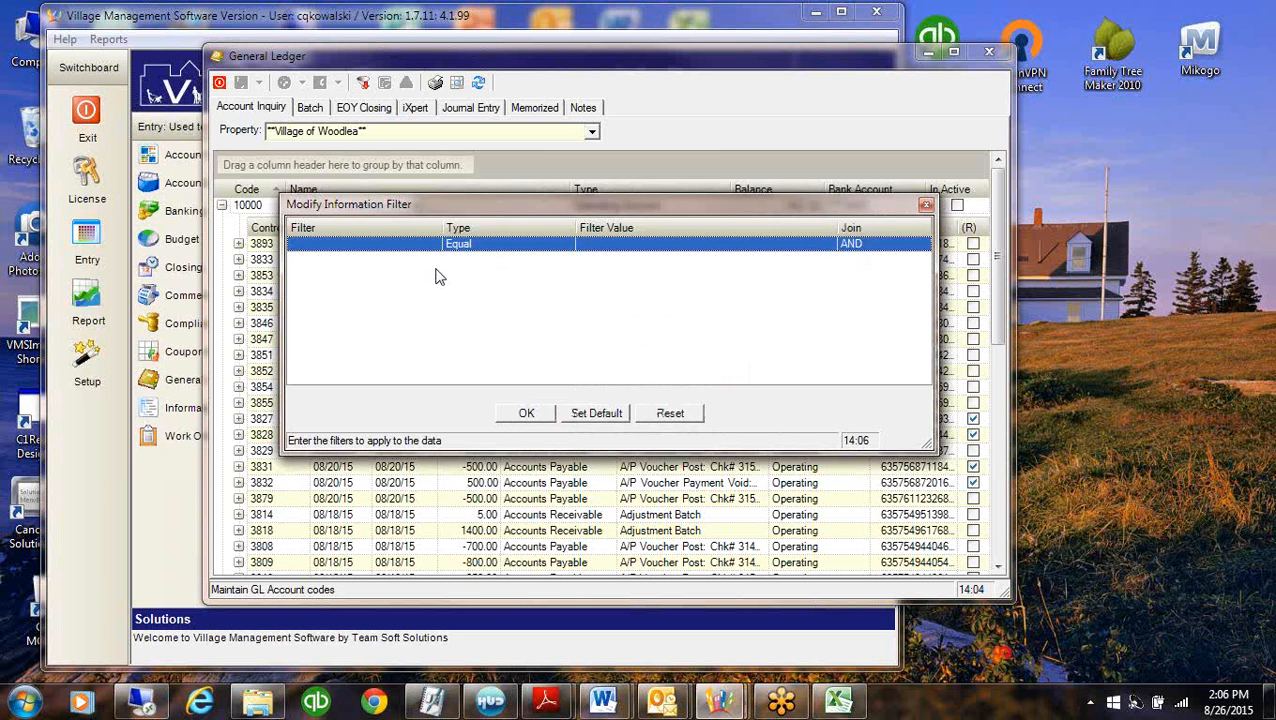
Add an information filter for Department equal to Reserves and apply it to the account inquiry
left_click(430, 247)
left_click(436, 246)
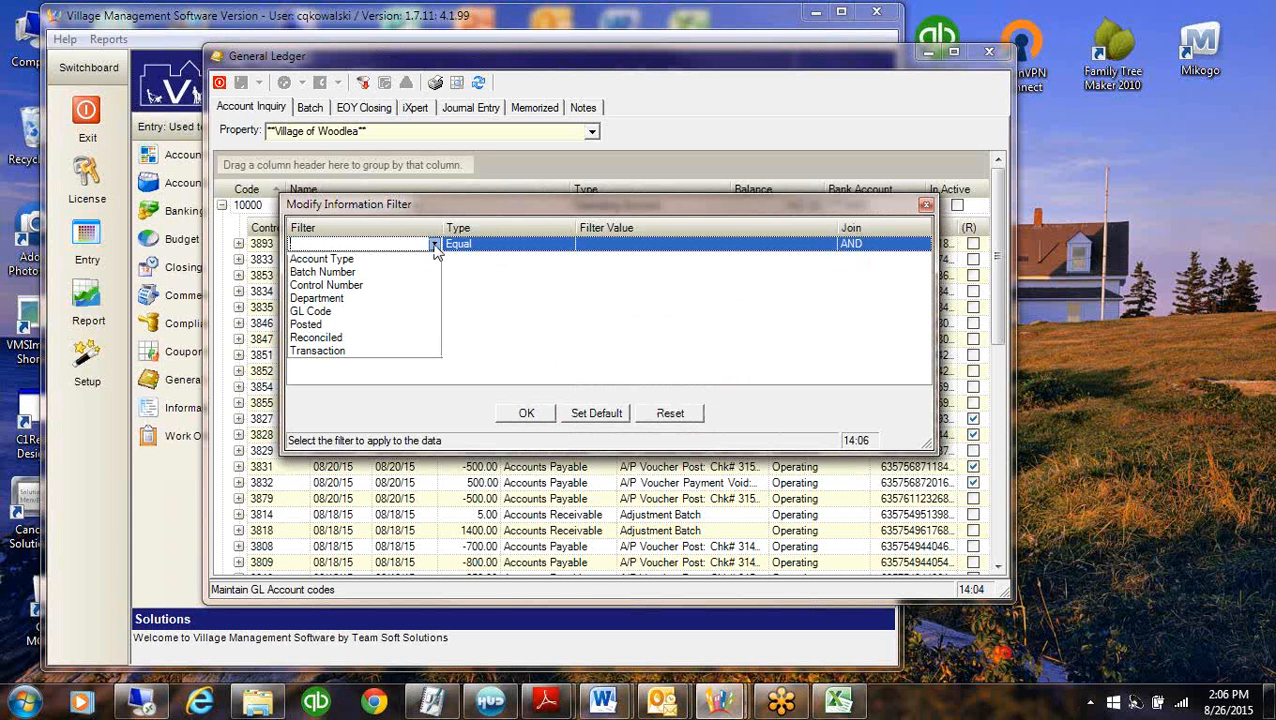
left_click(316, 298)
left_click(607, 251)
left_click(829, 244)
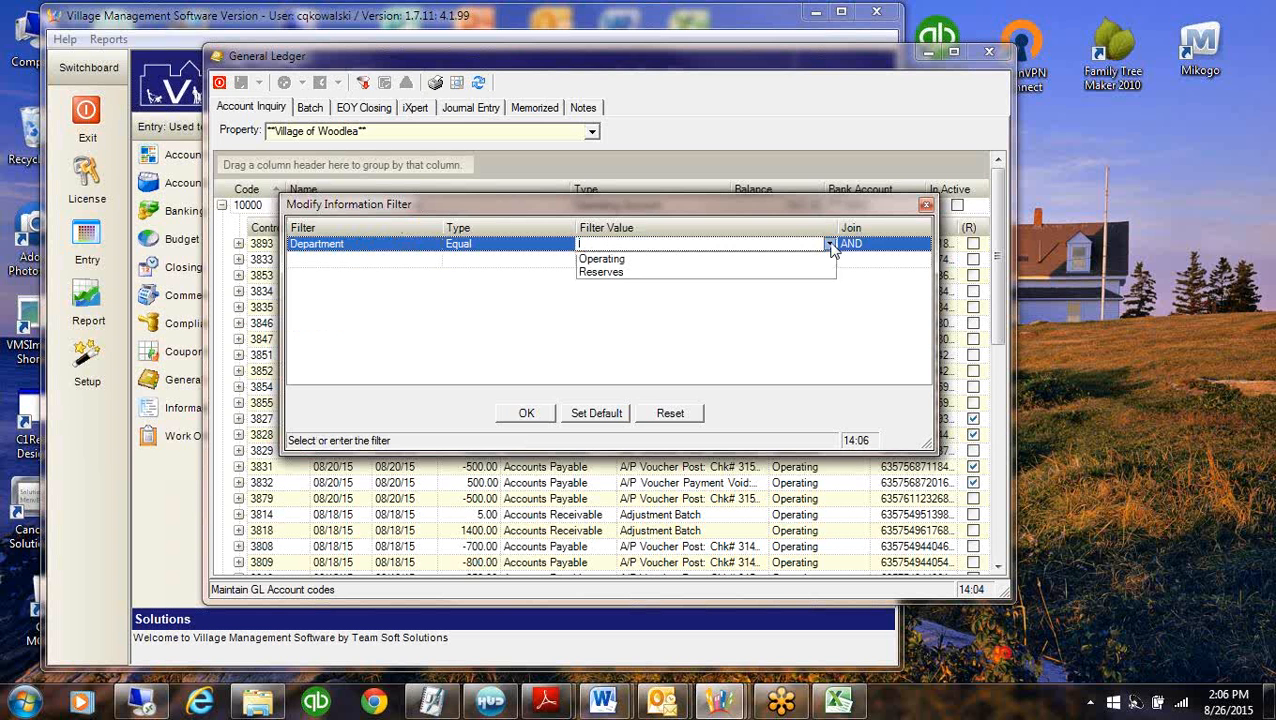
left_click(598, 272)
left_click(522, 413)
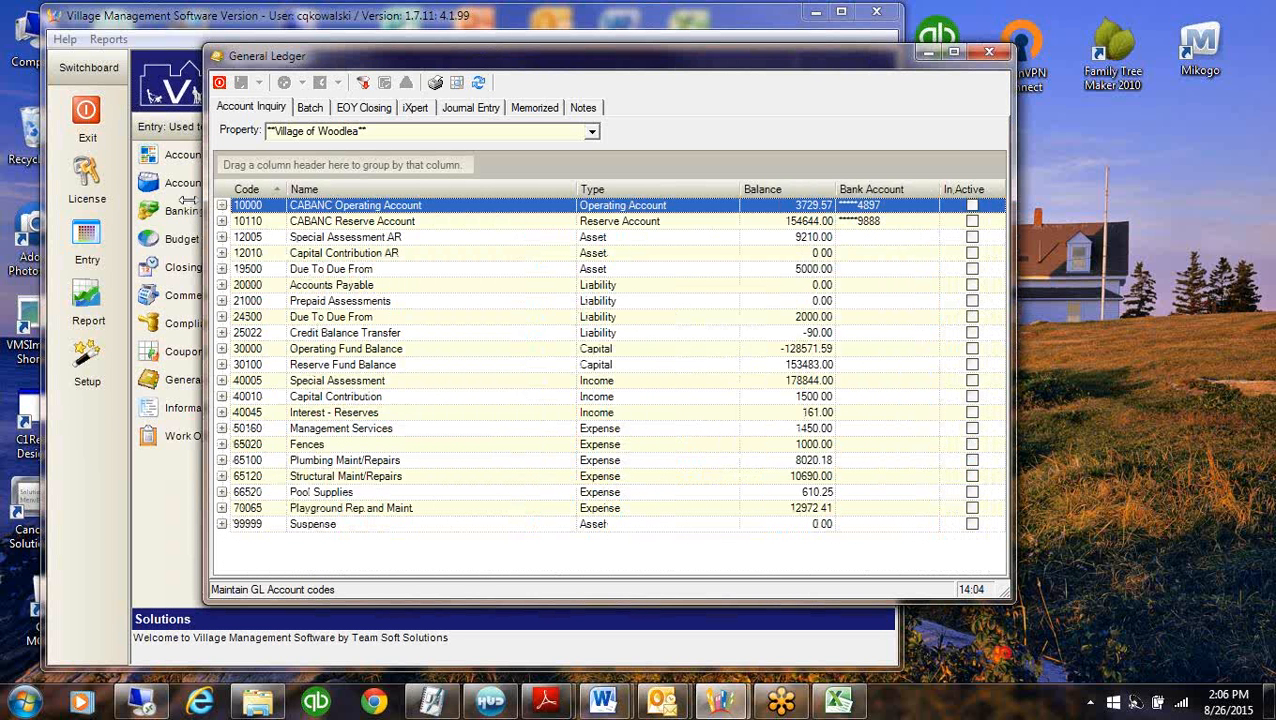
Examine the CABANC Operating Account's Reserves transactions, then collapse them and review the filtered list of reserve and expense accounts
left_click(221, 205)
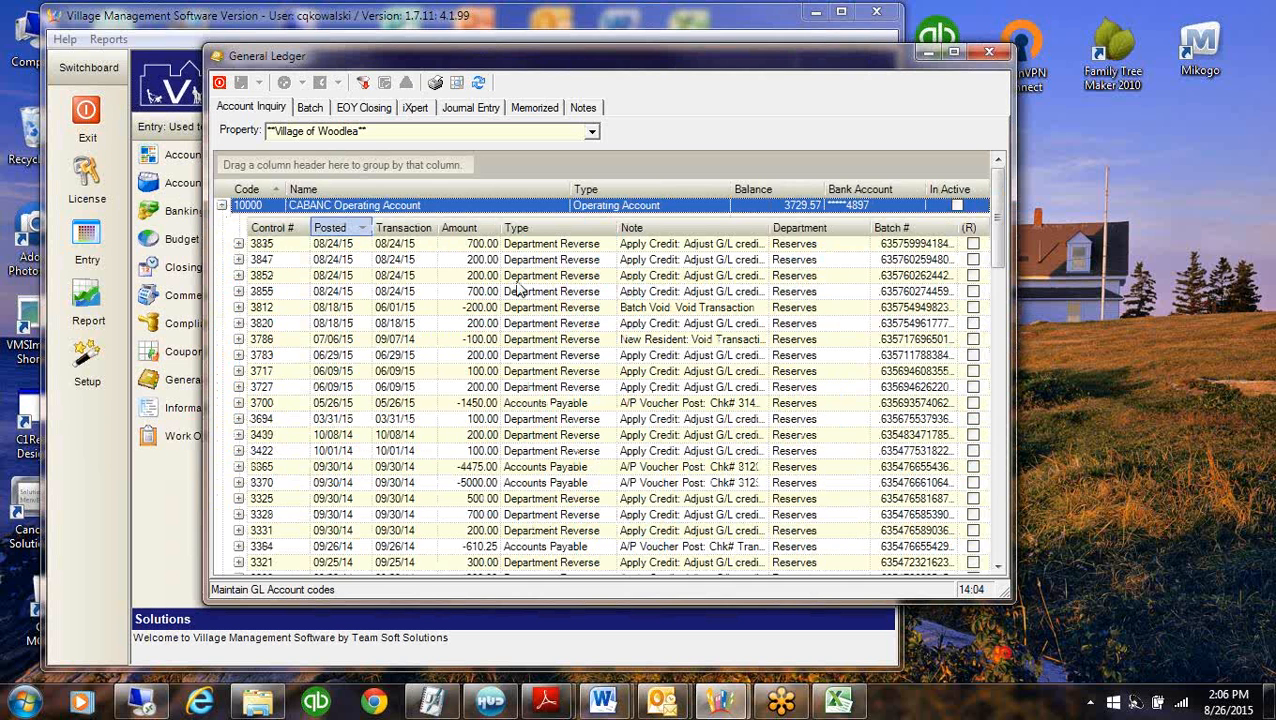
left_click(222, 205)
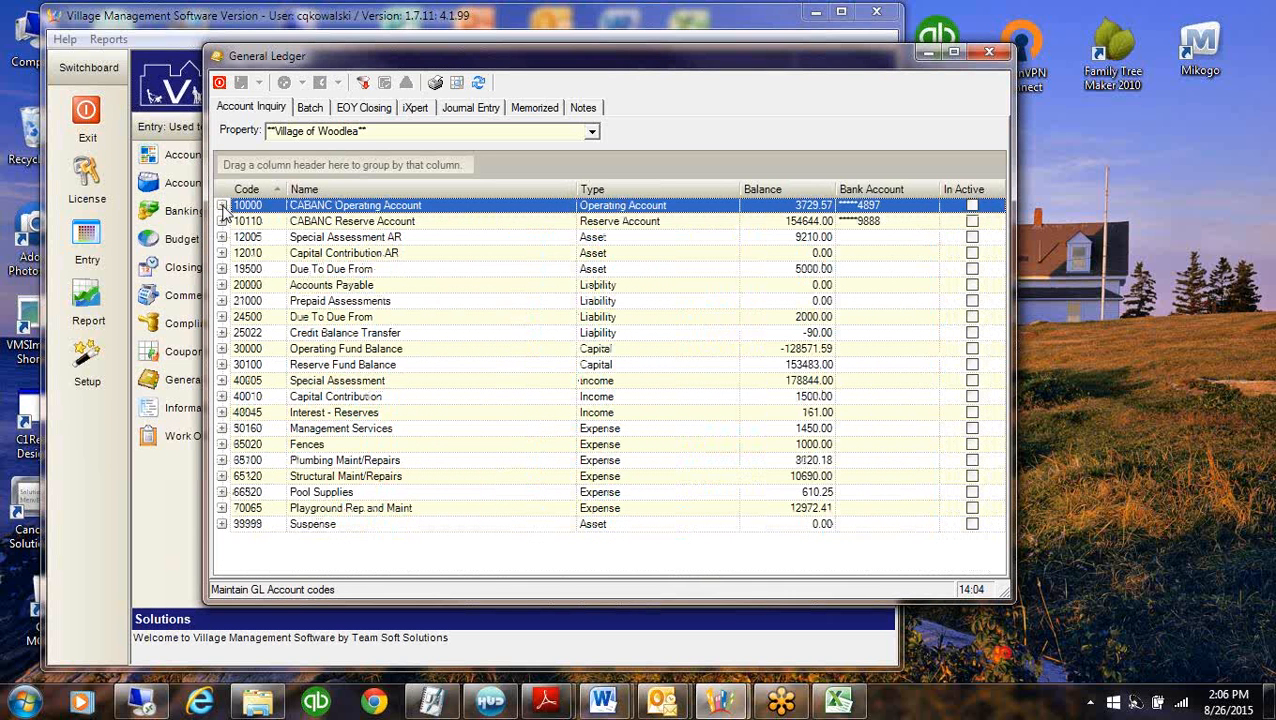
left_click(707, 224)
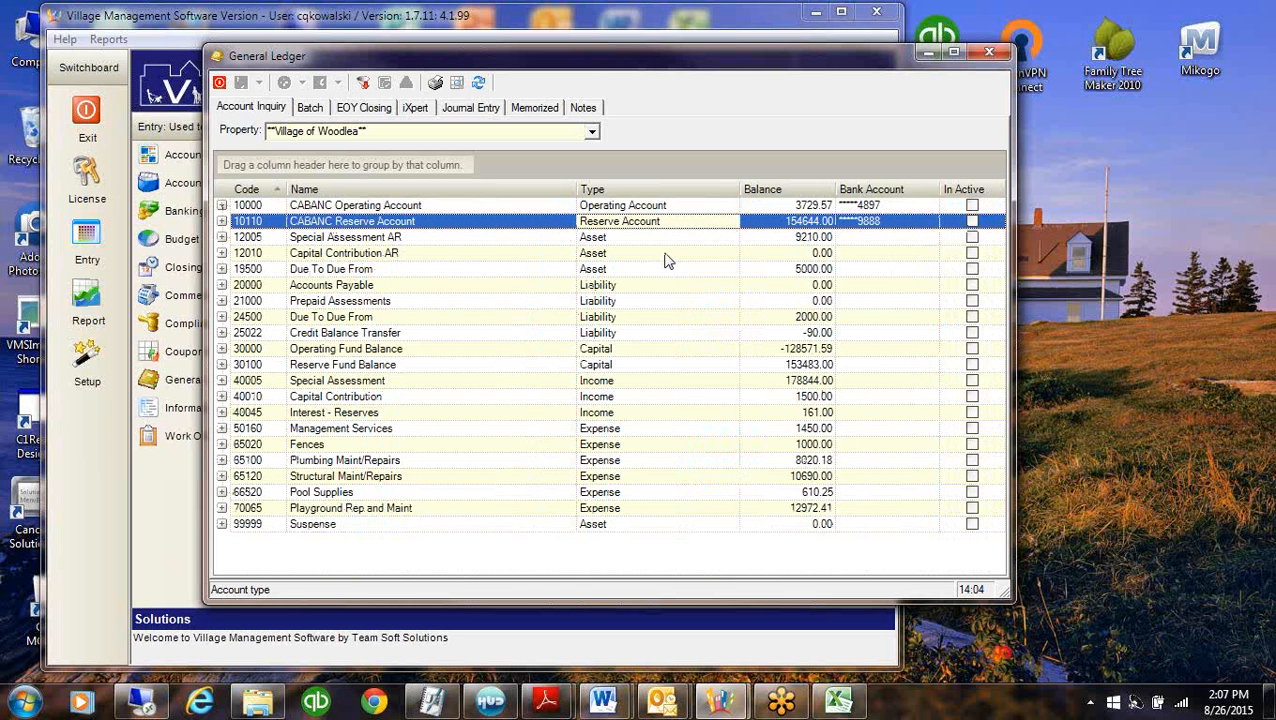
left_click(631, 478)
left_click(632, 512)
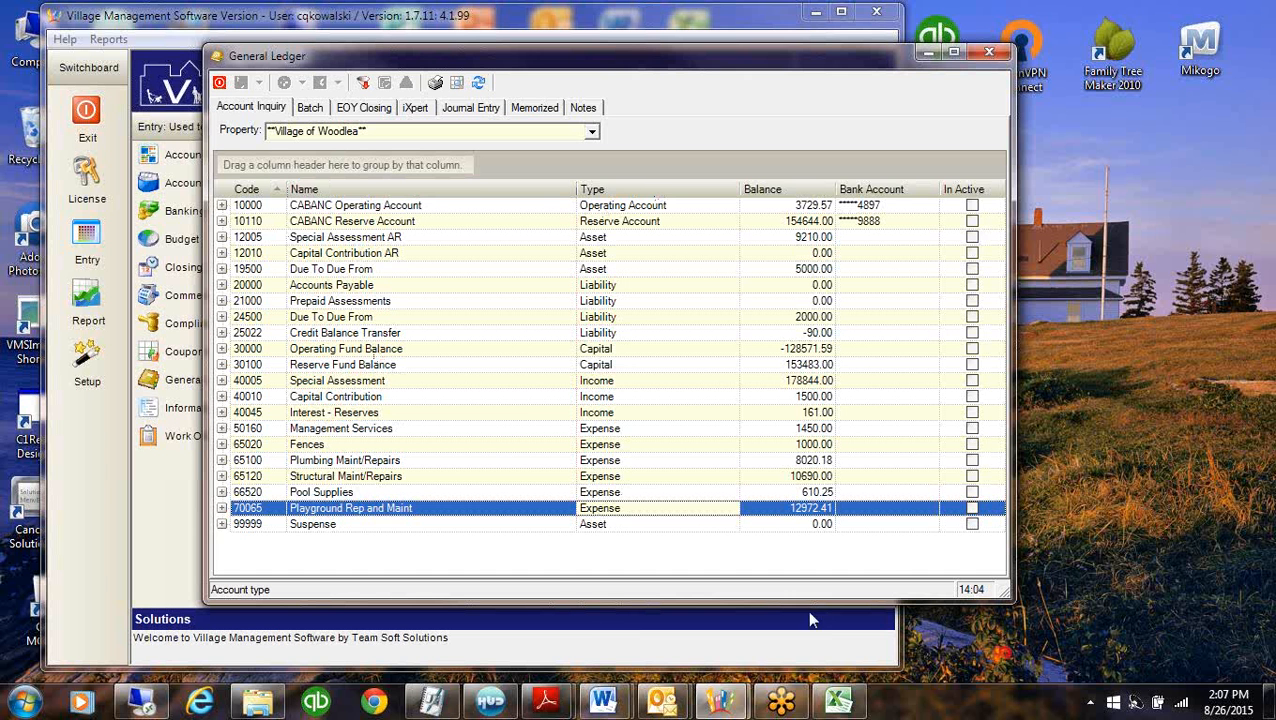
Open a print preview of the filtered account list, enlarge its window, and set the zoom to 75%
left_click(455, 85)
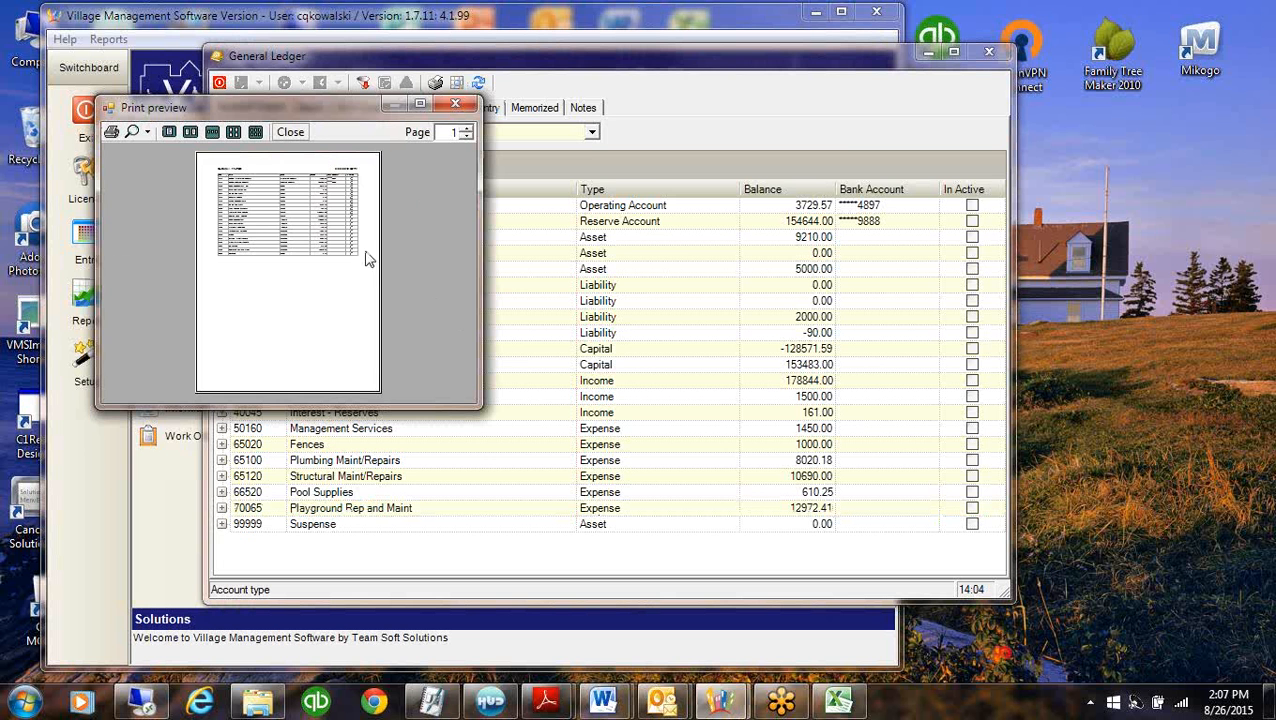
left_click_drag(356, 108, 366, 68)
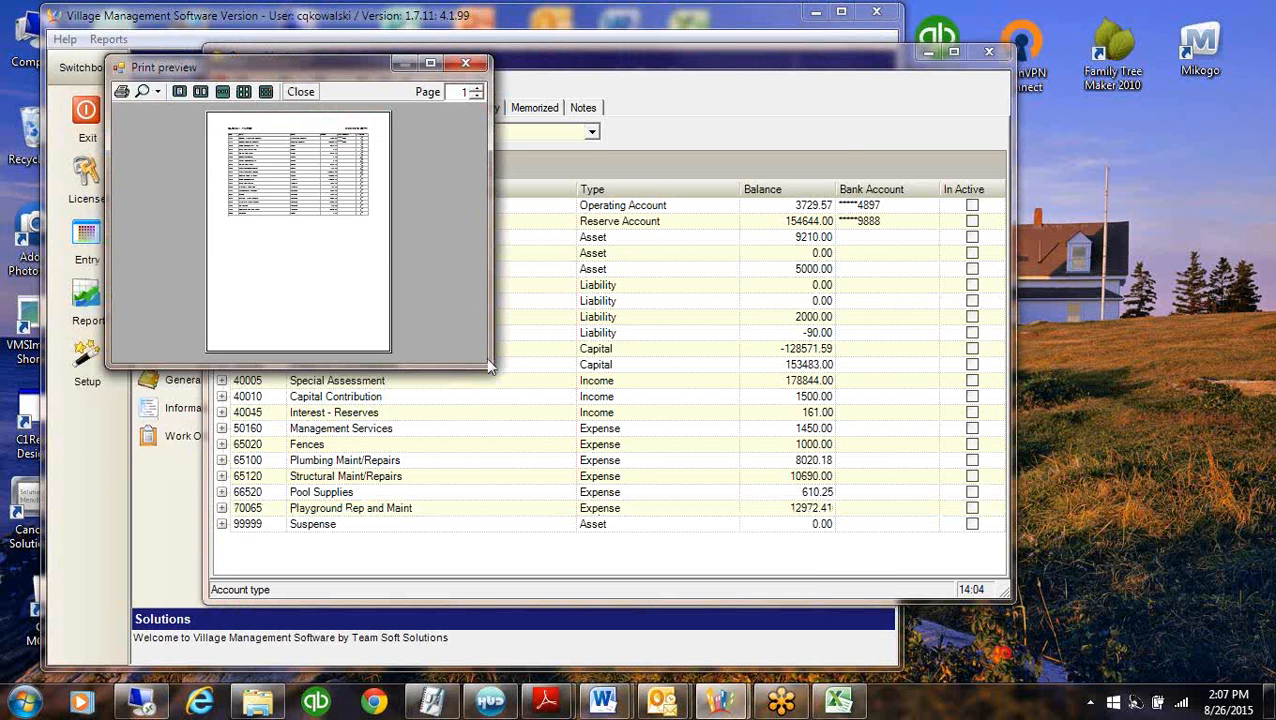
left_click_drag(489, 366, 845, 606)
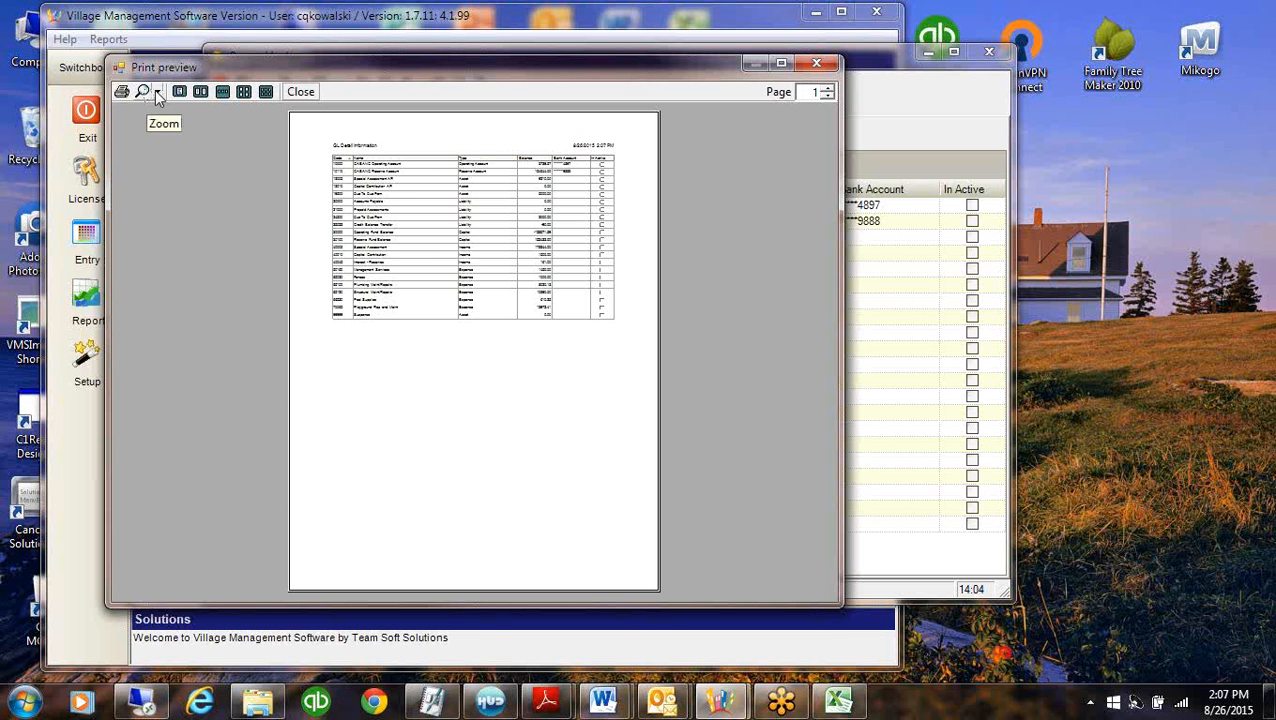
left_click(157, 92)
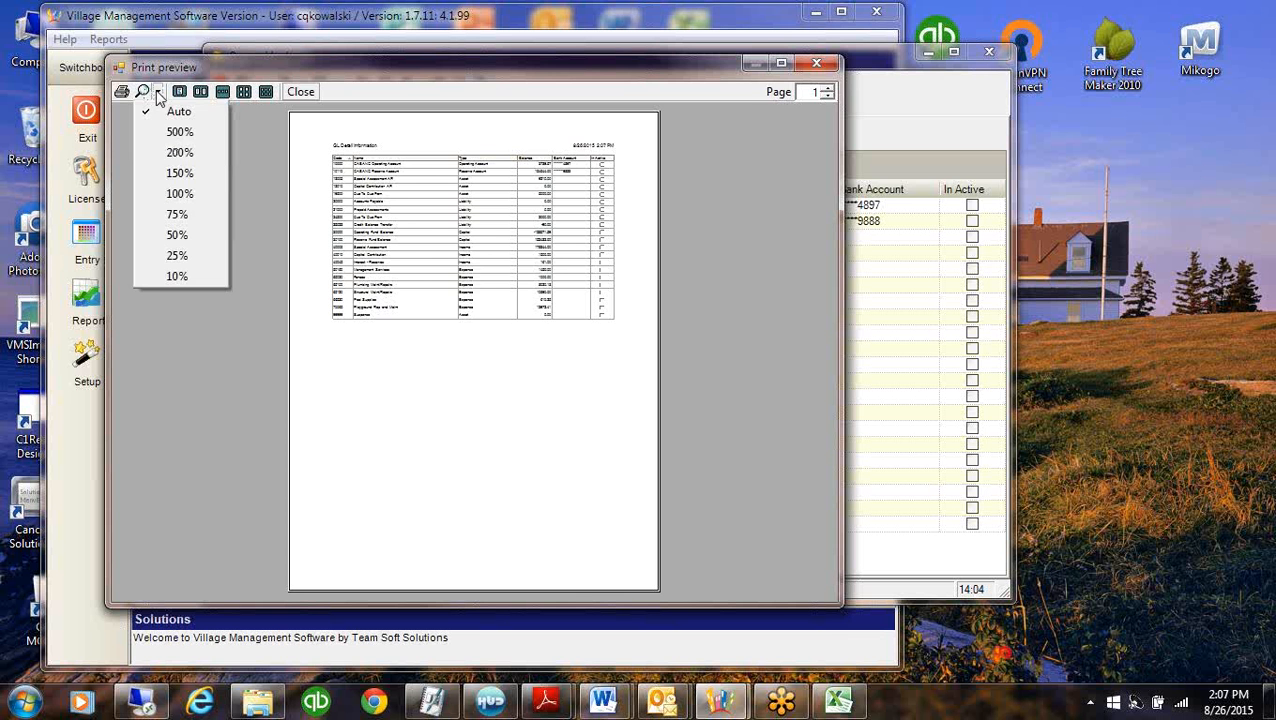
left_click(188, 218)
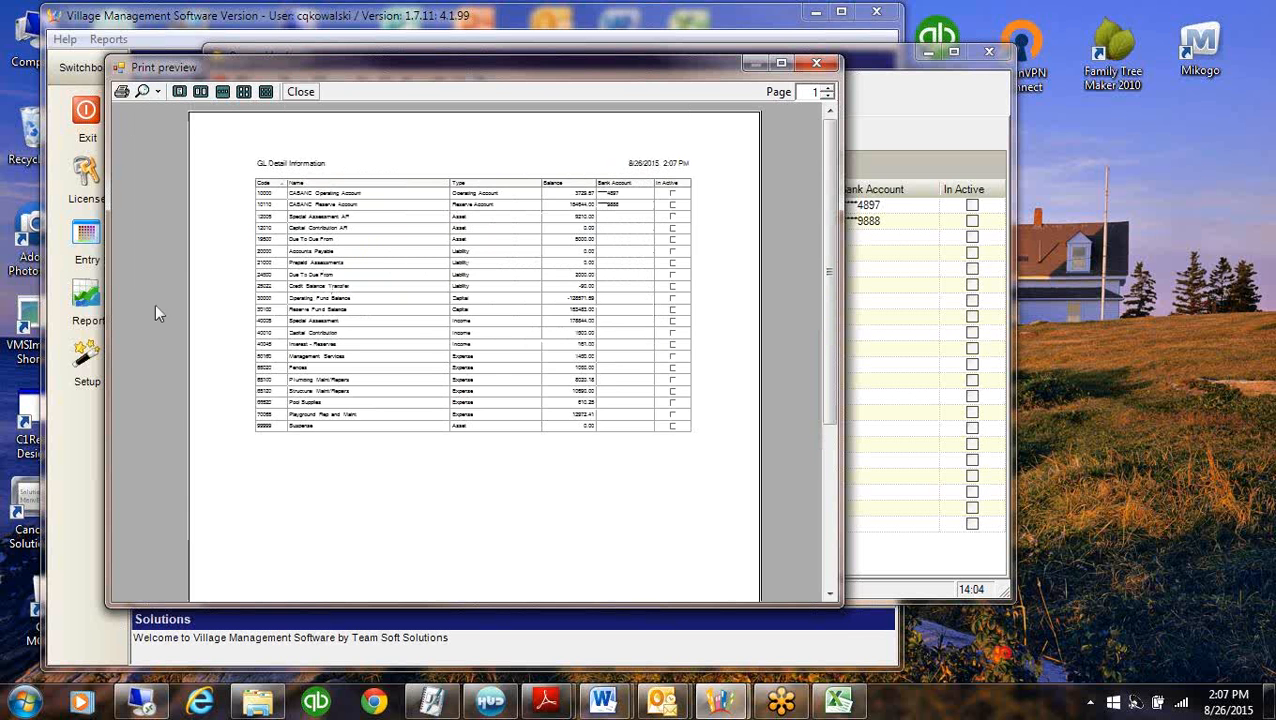
Print the previewed account list through pdfFactory, then close the PDF window and the preview
left_click(122, 92)
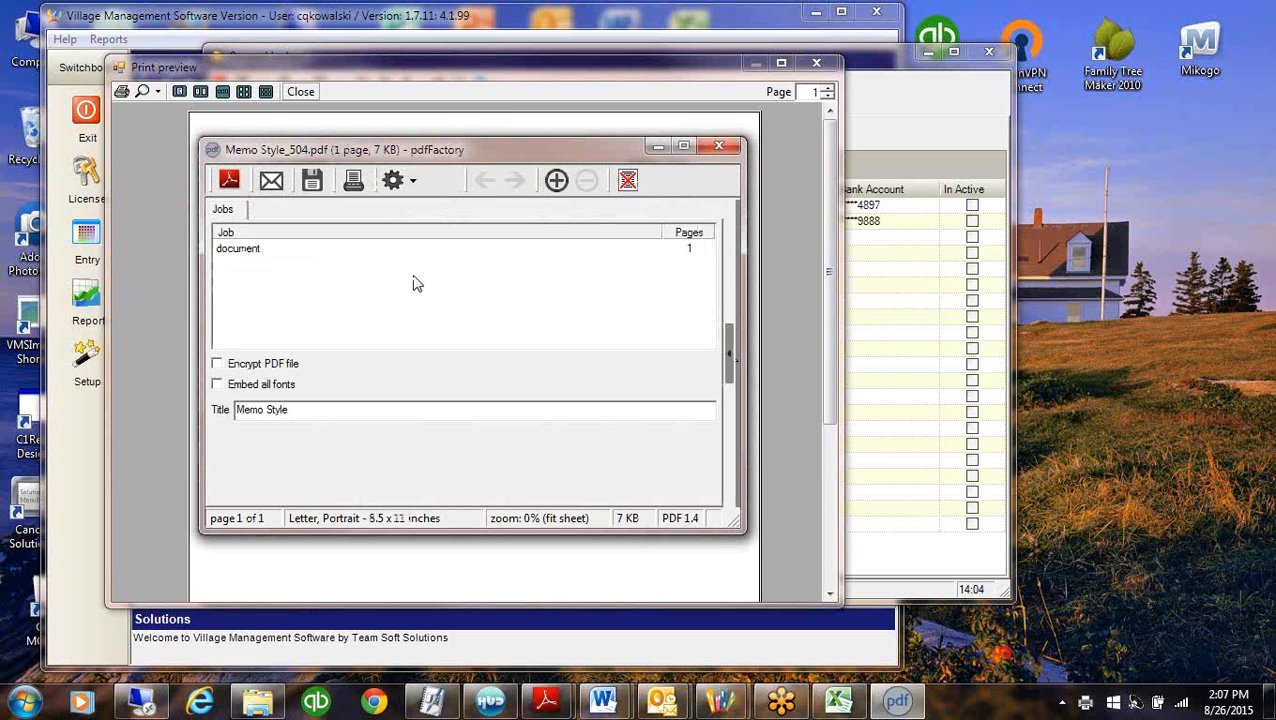
left_click(731, 148)
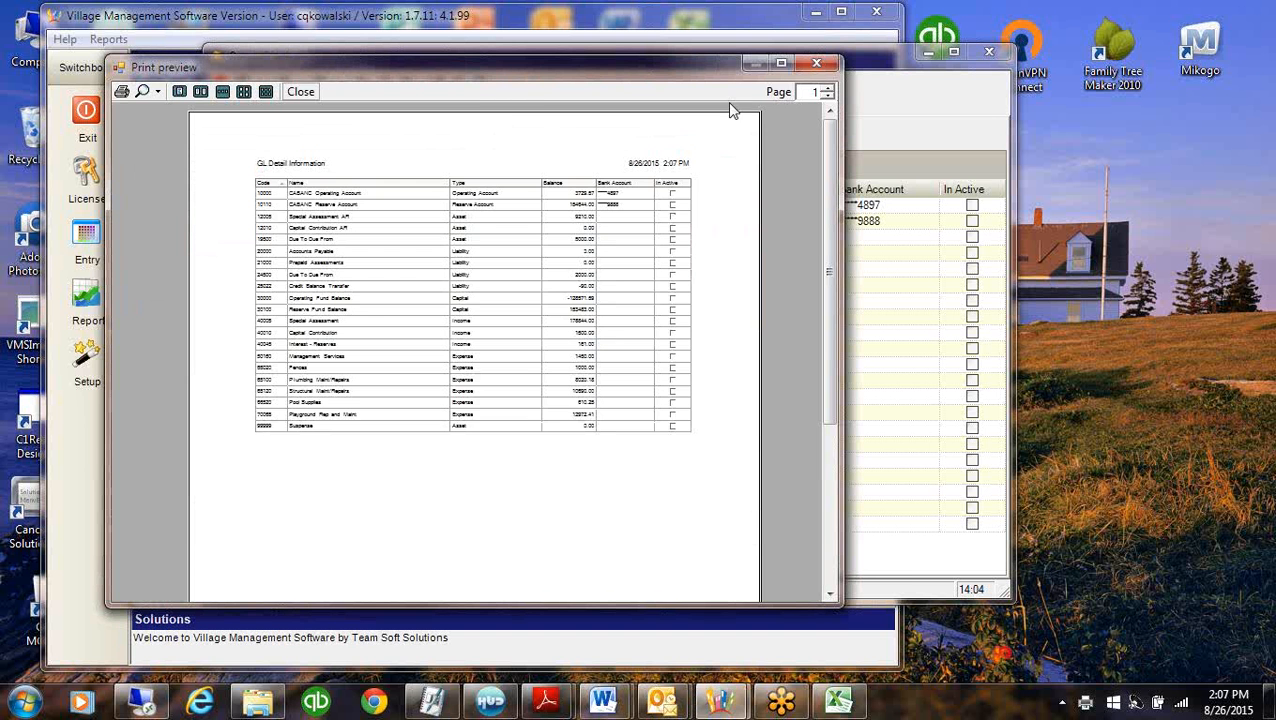
left_click(299, 92)
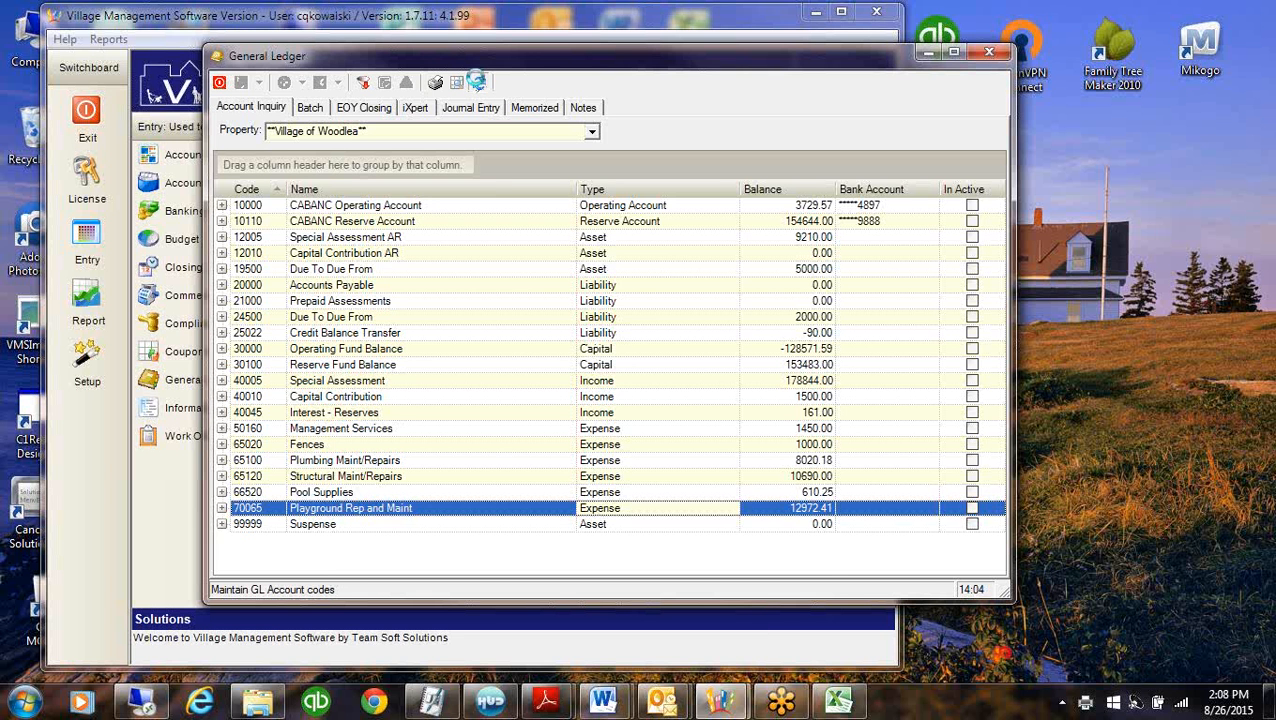
Refresh the account inquiry, delete the Department equal to Reserves filter, and apply the cleared filter
left_click(479, 83)
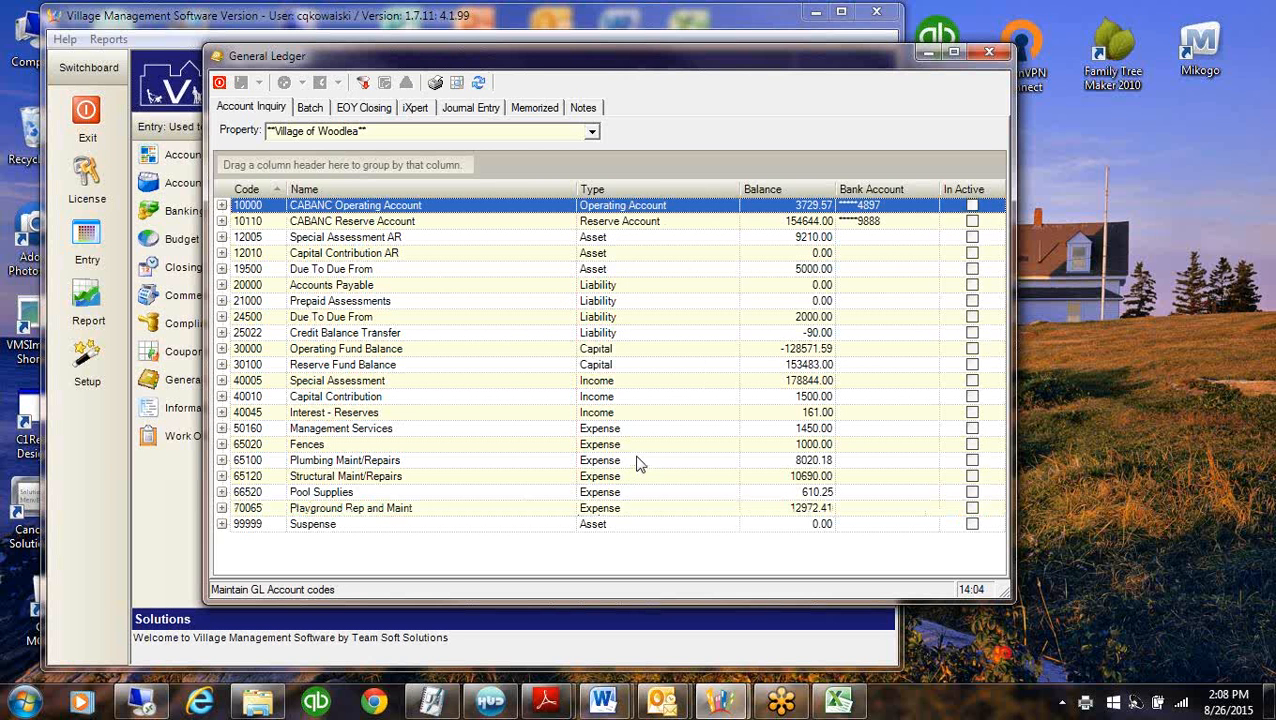
left_click(362, 82)
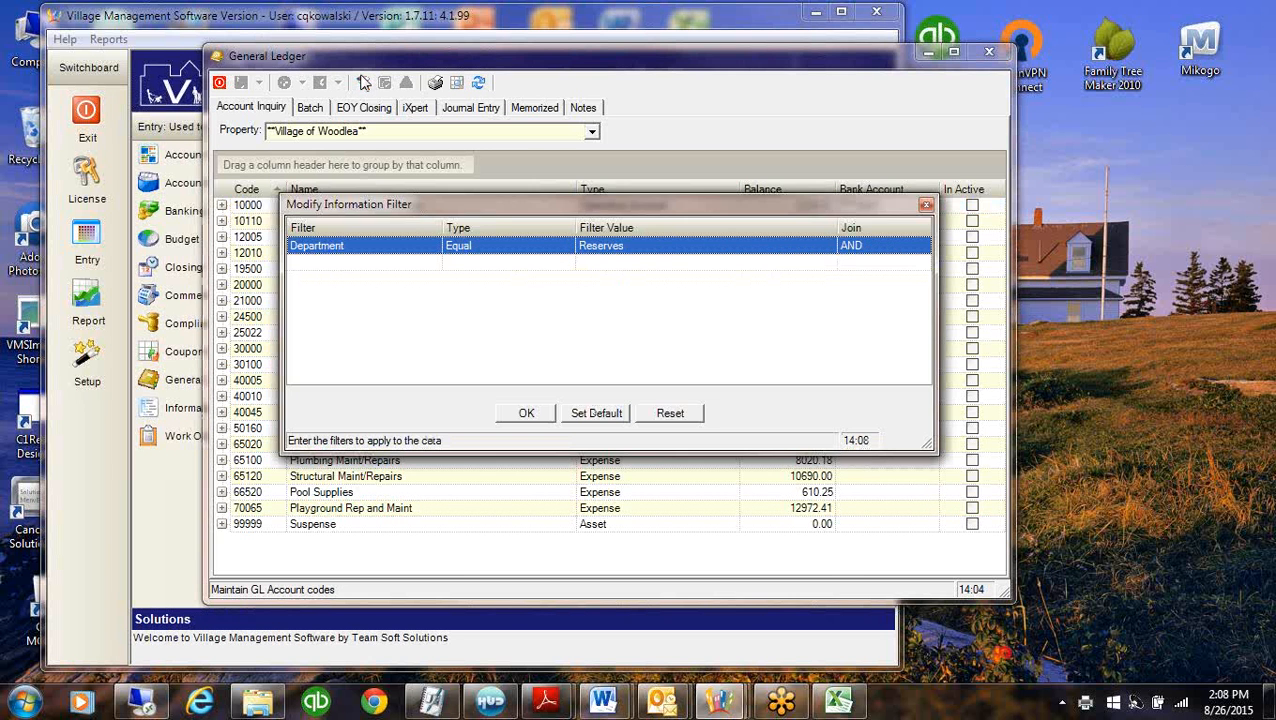
right_click(543, 252)
left_click(624, 262)
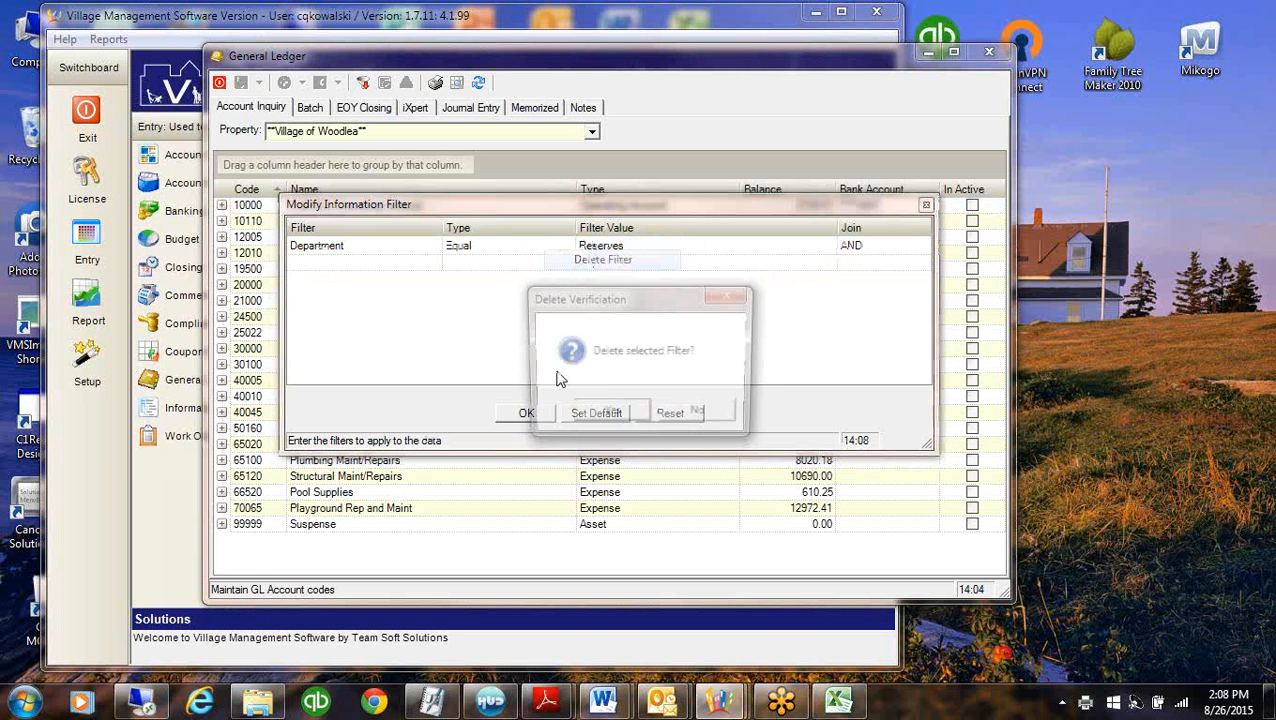
left_click(606, 413)
left_click(545, 418)
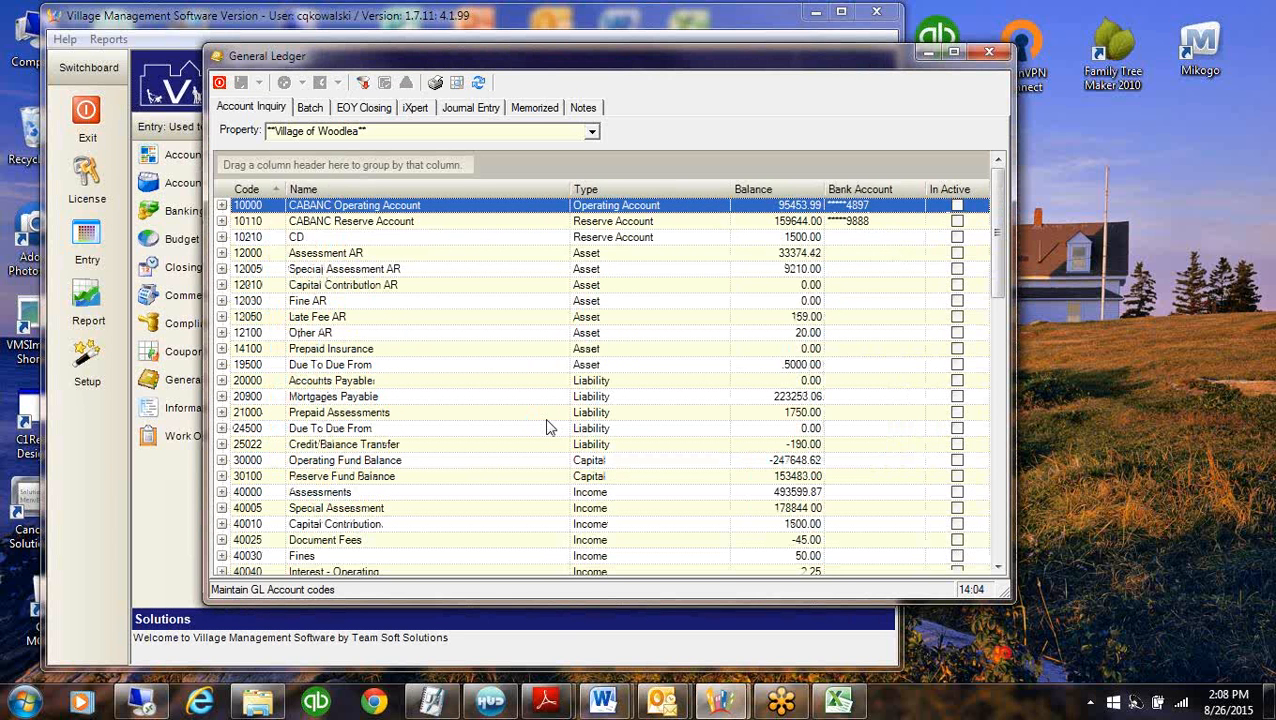
Expand the 50200 Postage expense account to examine its transactions
left_click(997, 558)
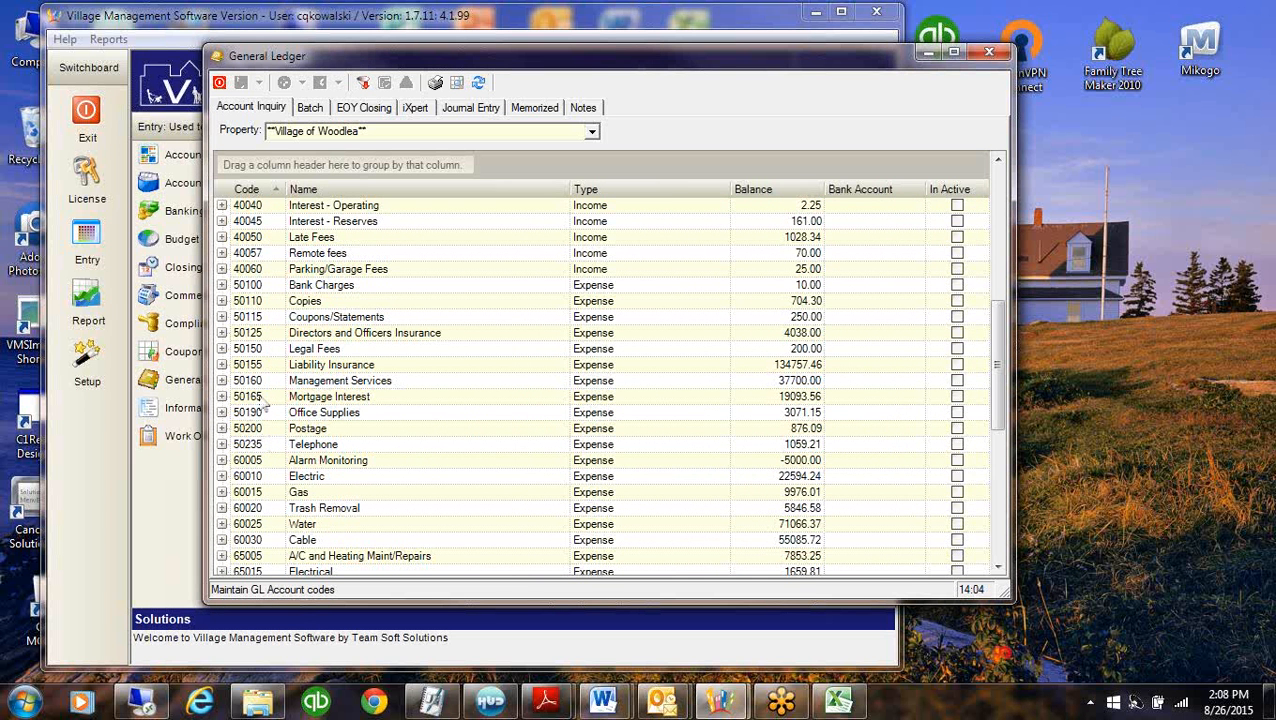
left_click(373, 429)
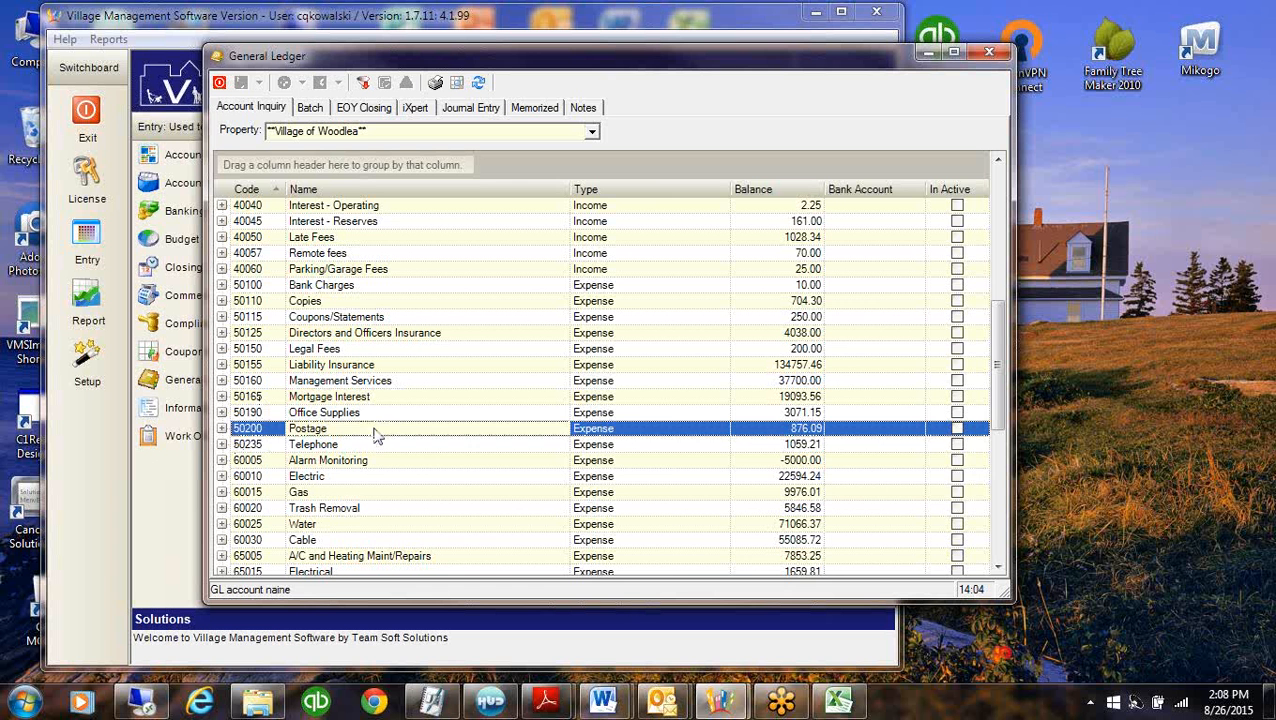
left_click(222, 428)
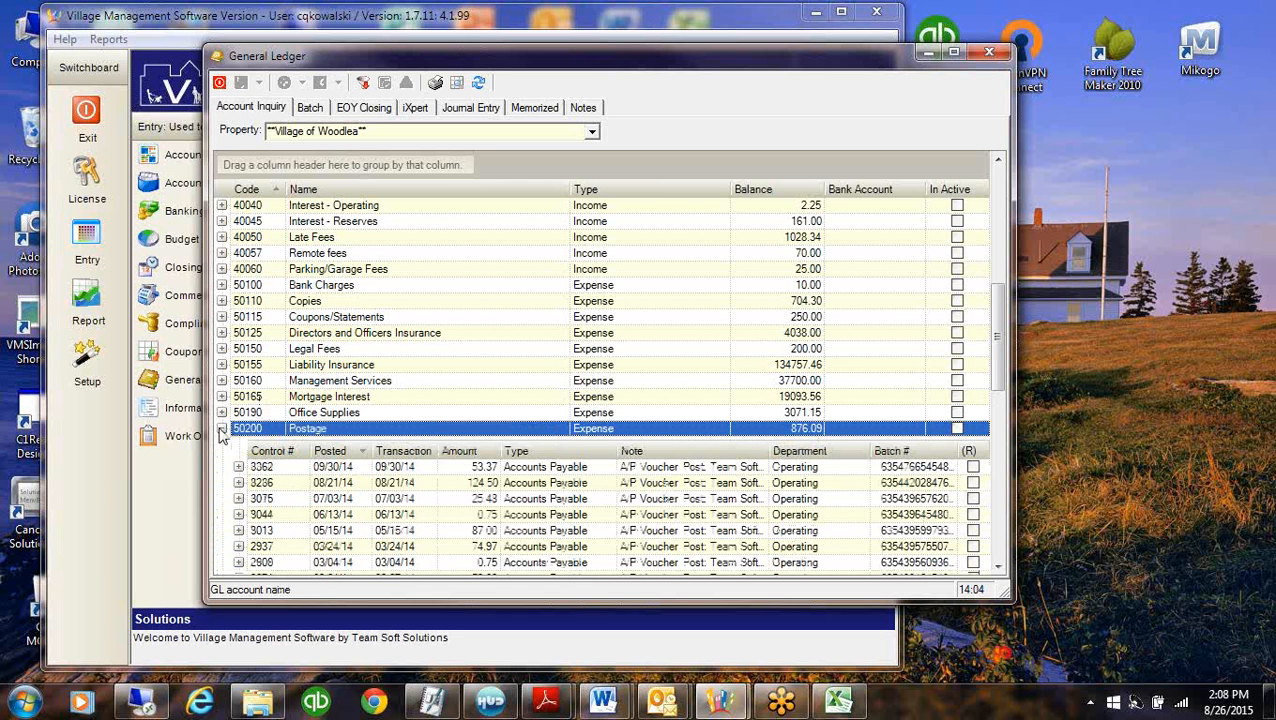
left_click(999, 568)
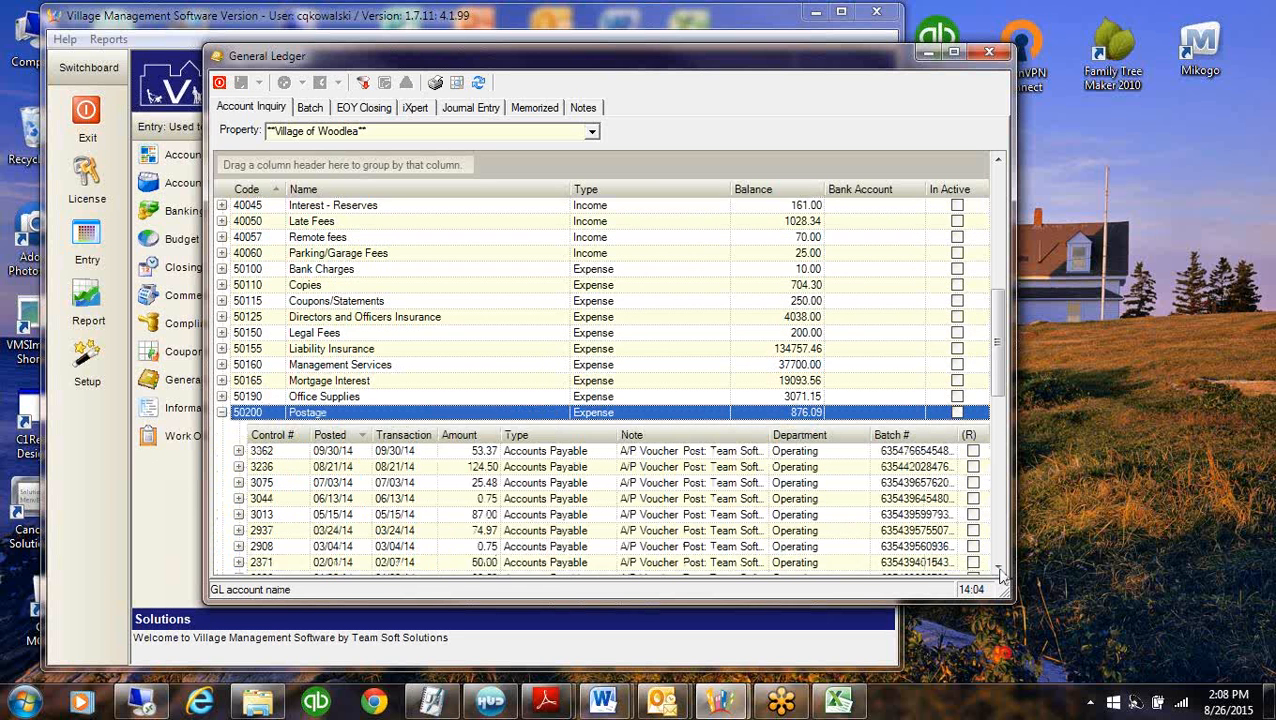
left_click(999, 568)
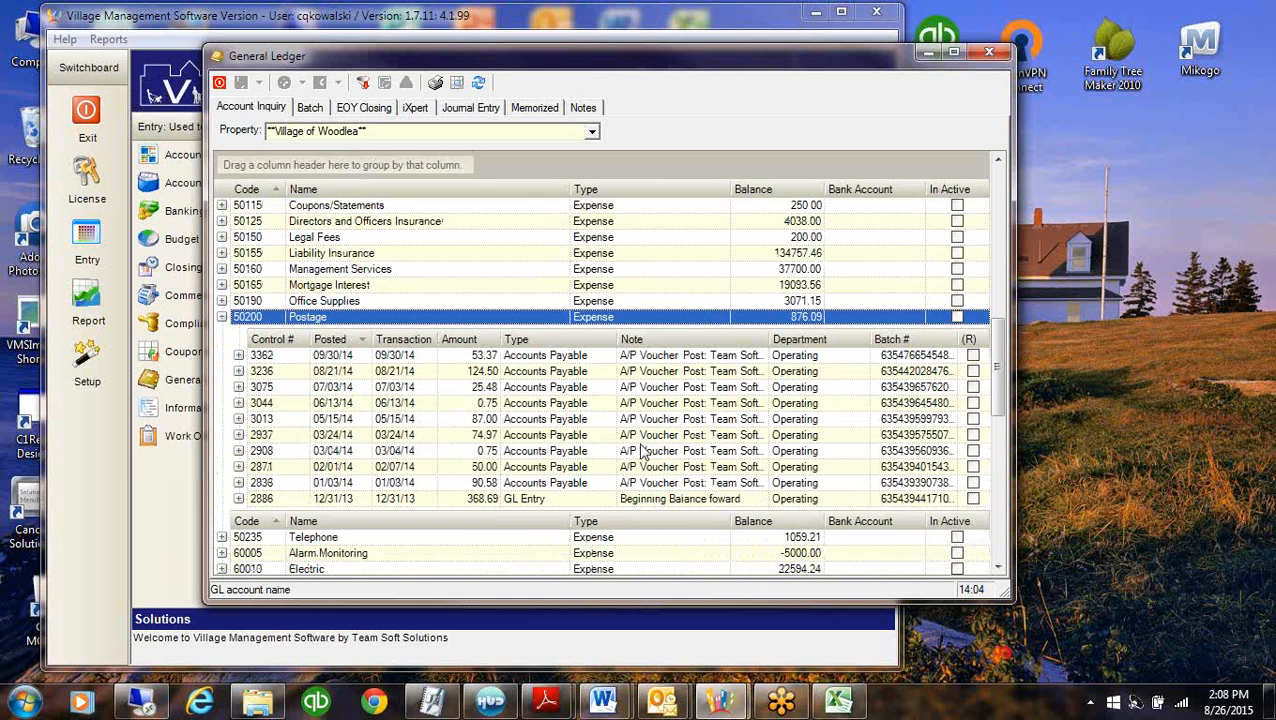
Open the Postage account's 09/30/14 Accounts Payable entry, print it through pdfFactory, and close the entry view
left_click(665, 358)
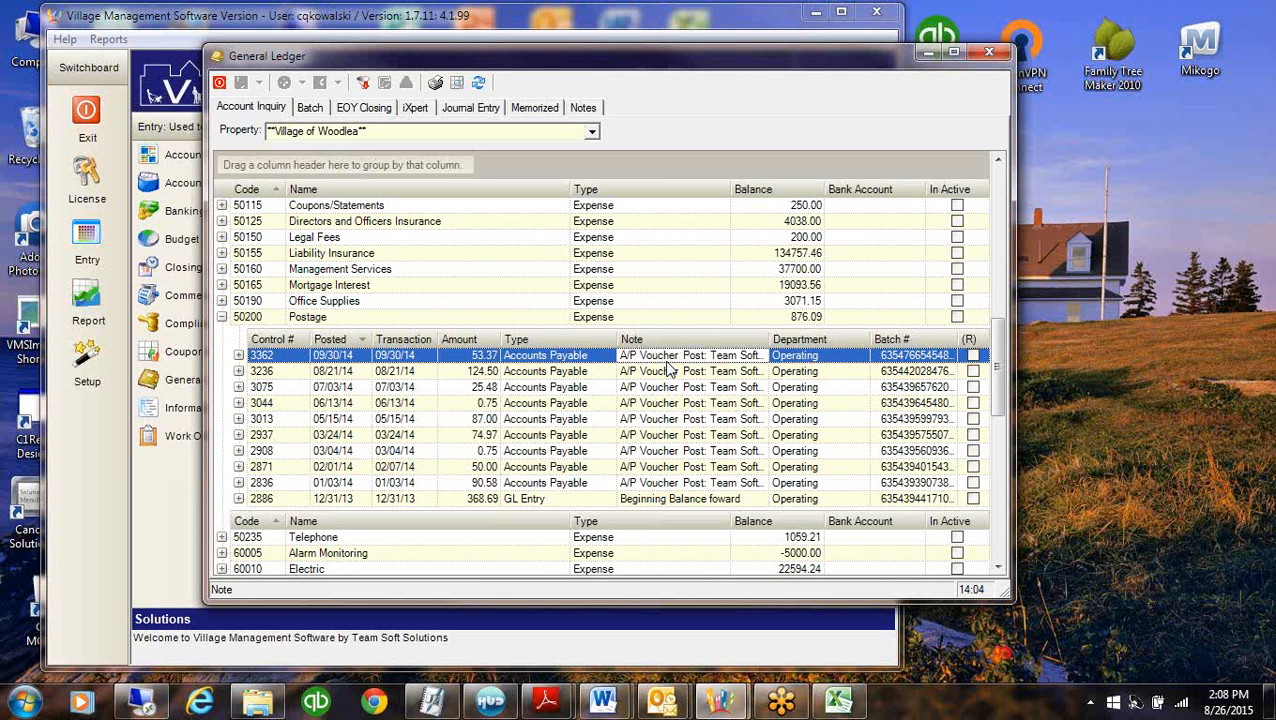
double_click(665, 357)
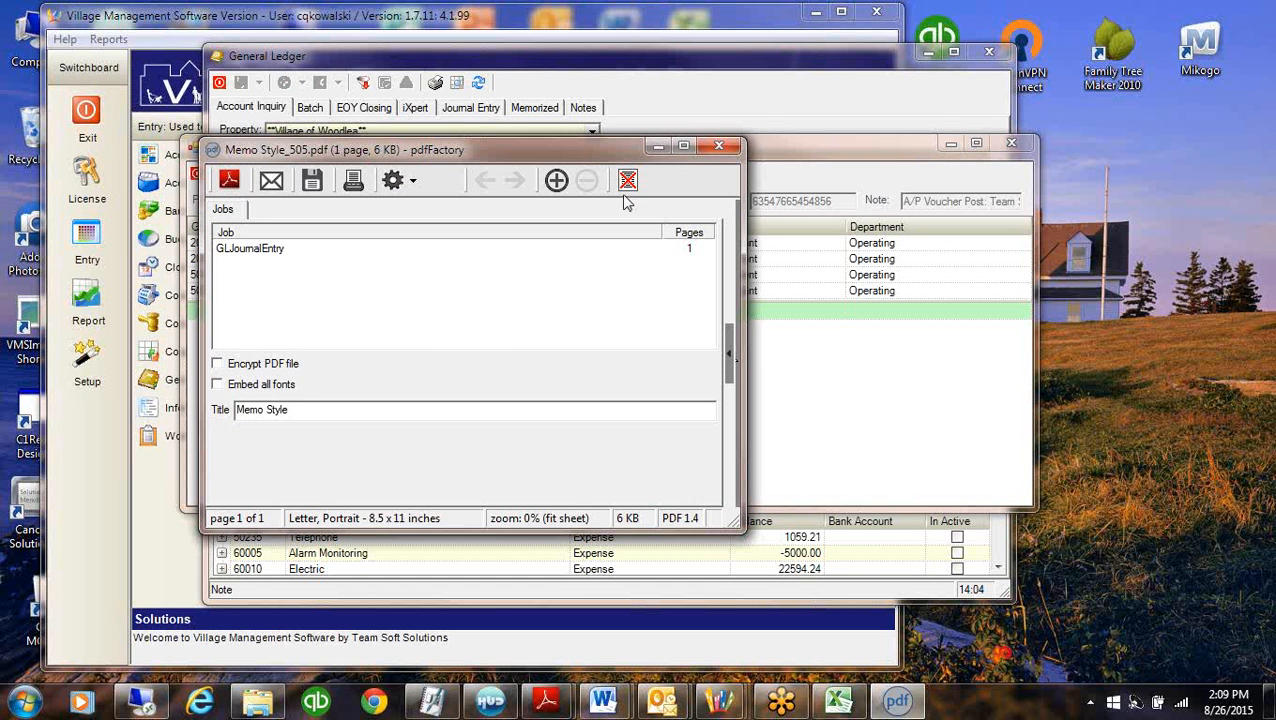
left_click(656, 147)
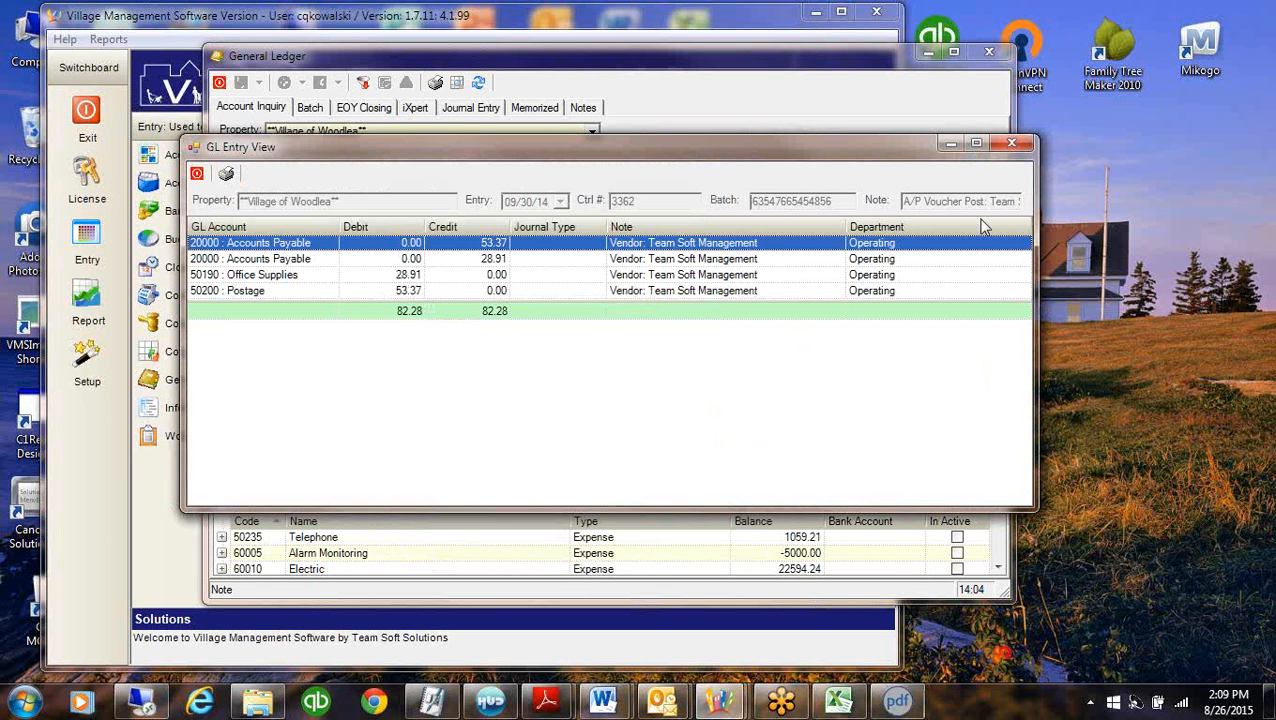
left_click(1012, 147)
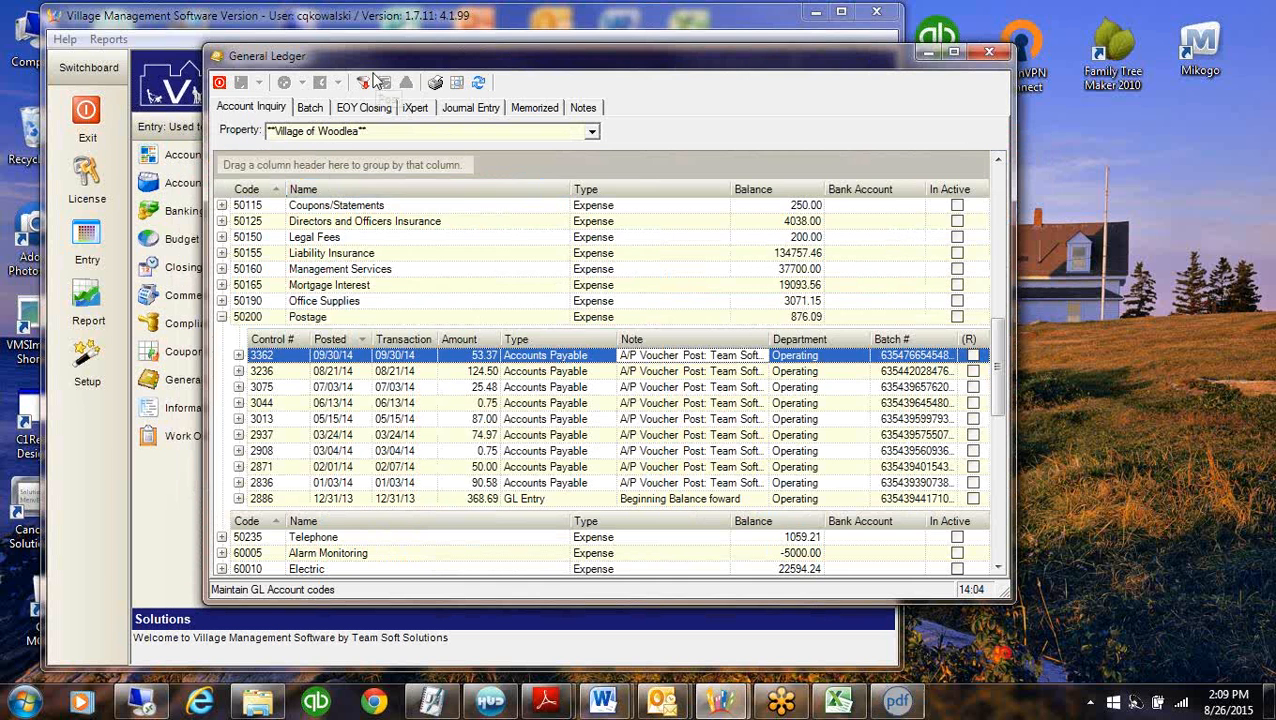
Add an information filter for GL Code equal to 65020: Fences and apply it to the account inquiry
left_click(366, 83)
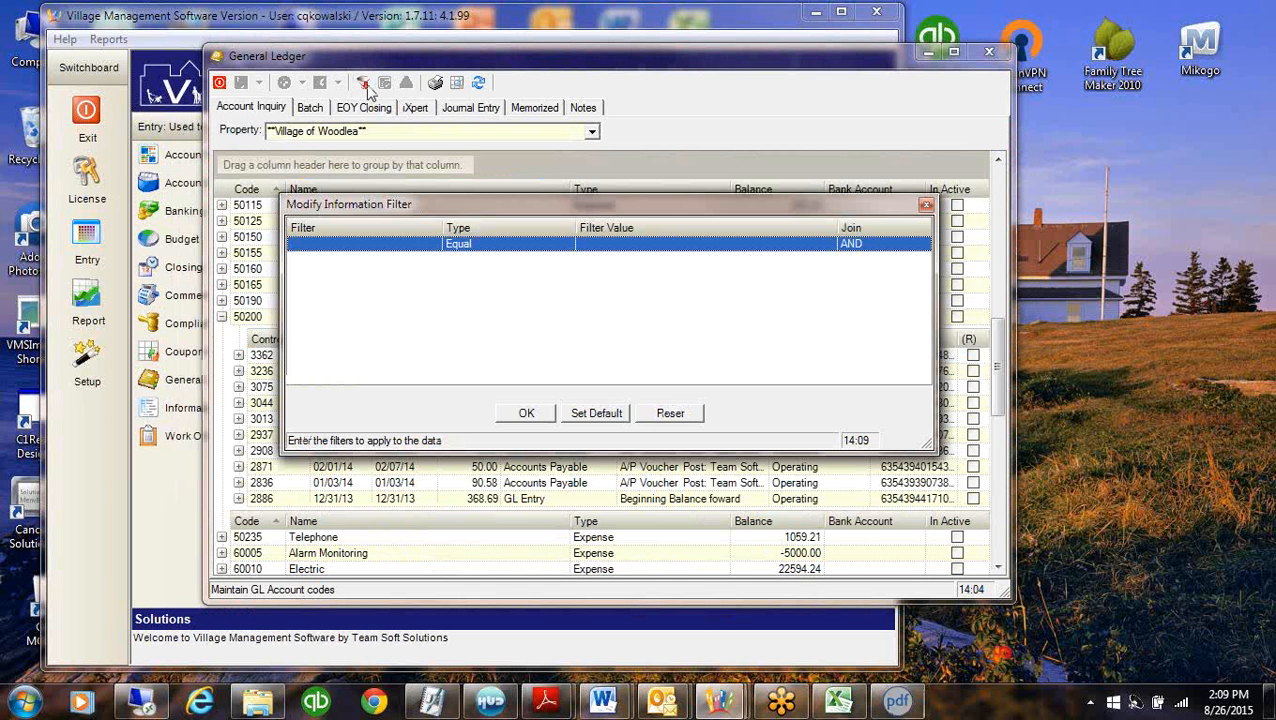
left_click(437, 250)
left_click(437, 250)
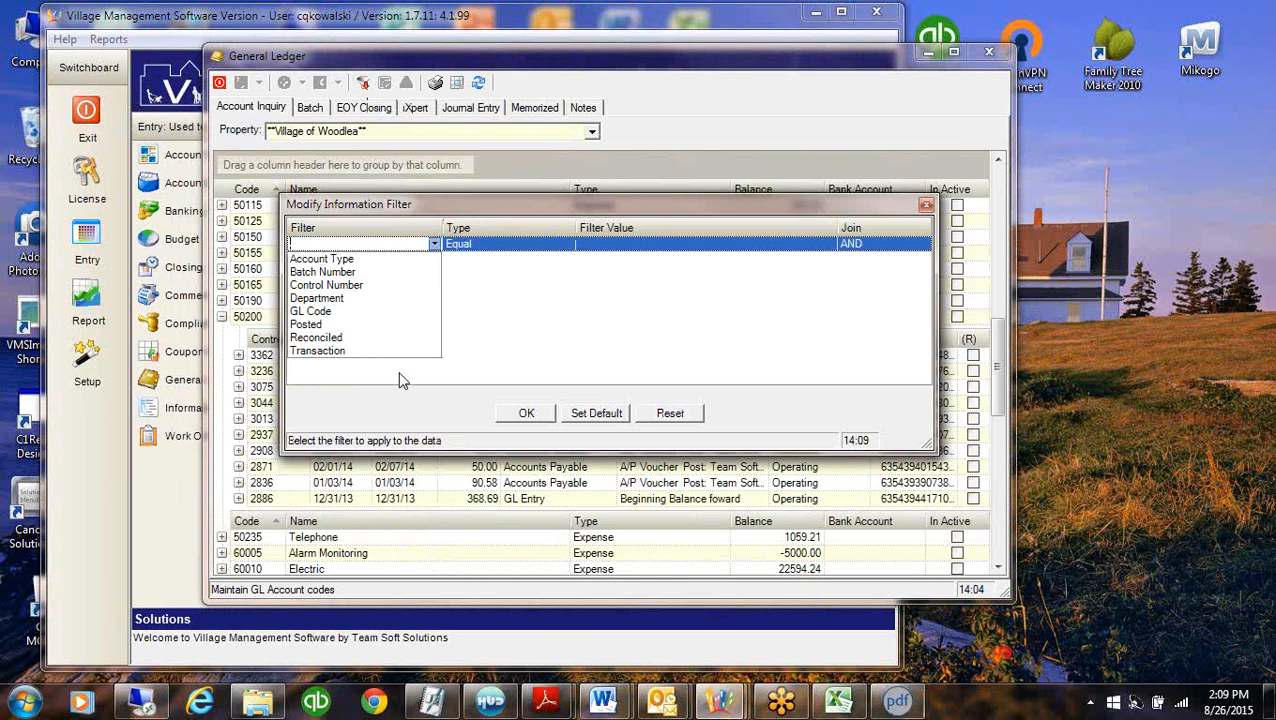
left_click(398, 378)
left_click(434, 244)
left_click(321, 311)
left_click(622, 246)
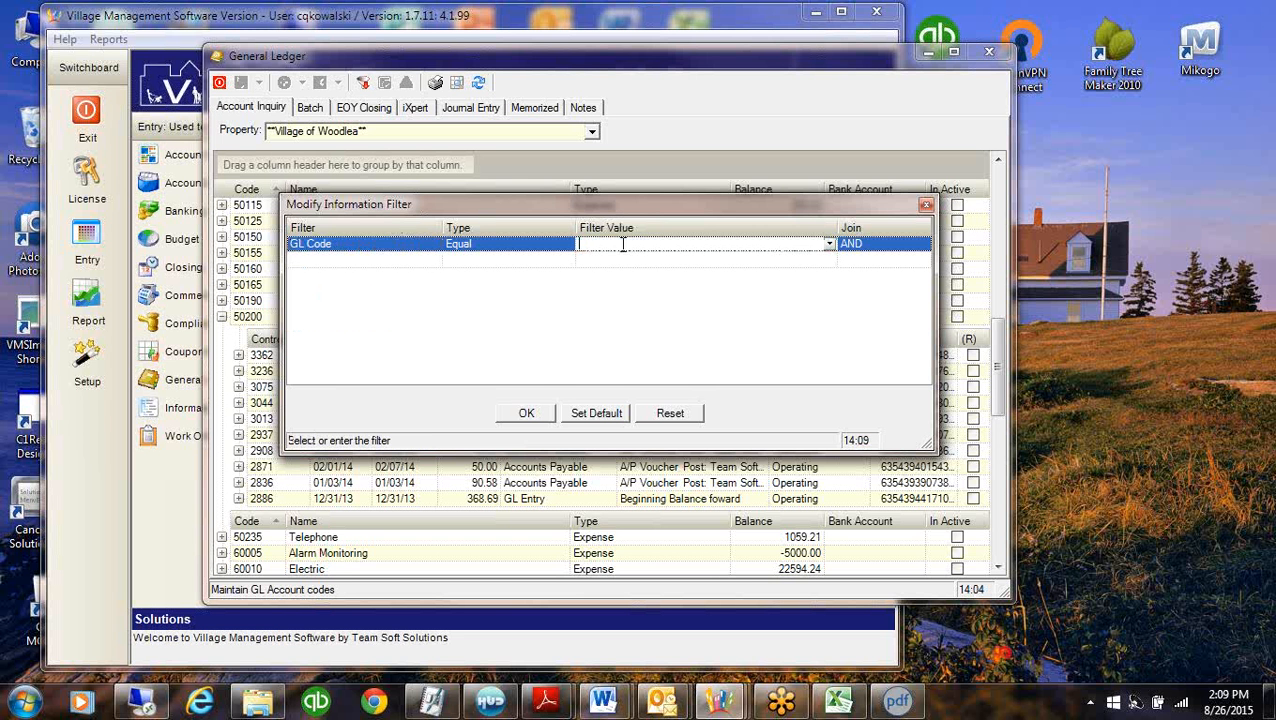
left_click(828, 246)
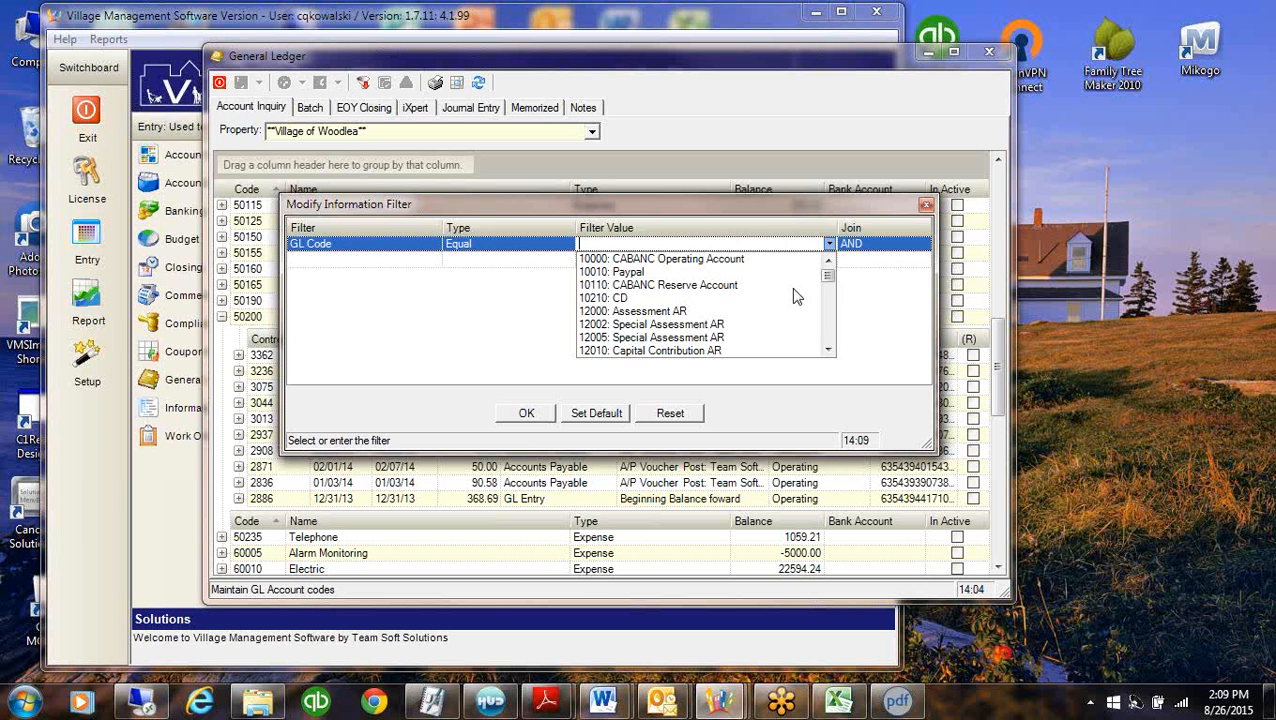
left_click_drag(828, 287, 829, 333)
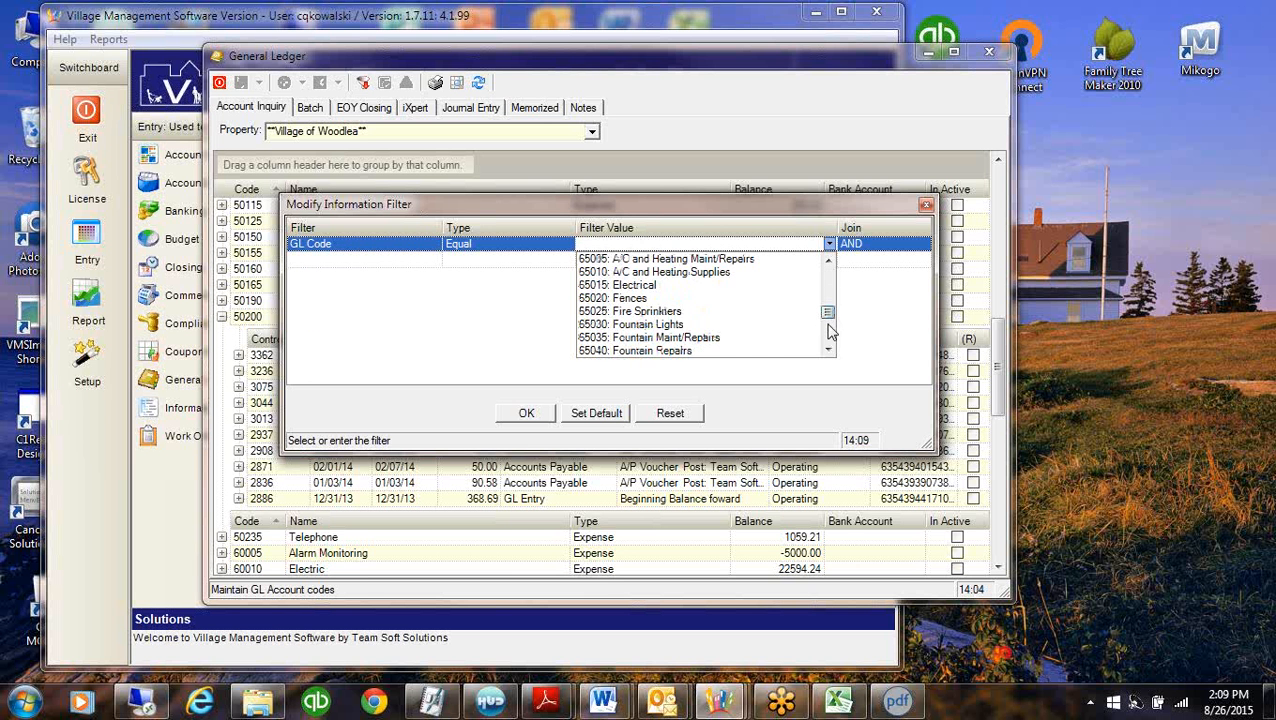
left_click(608, 299)
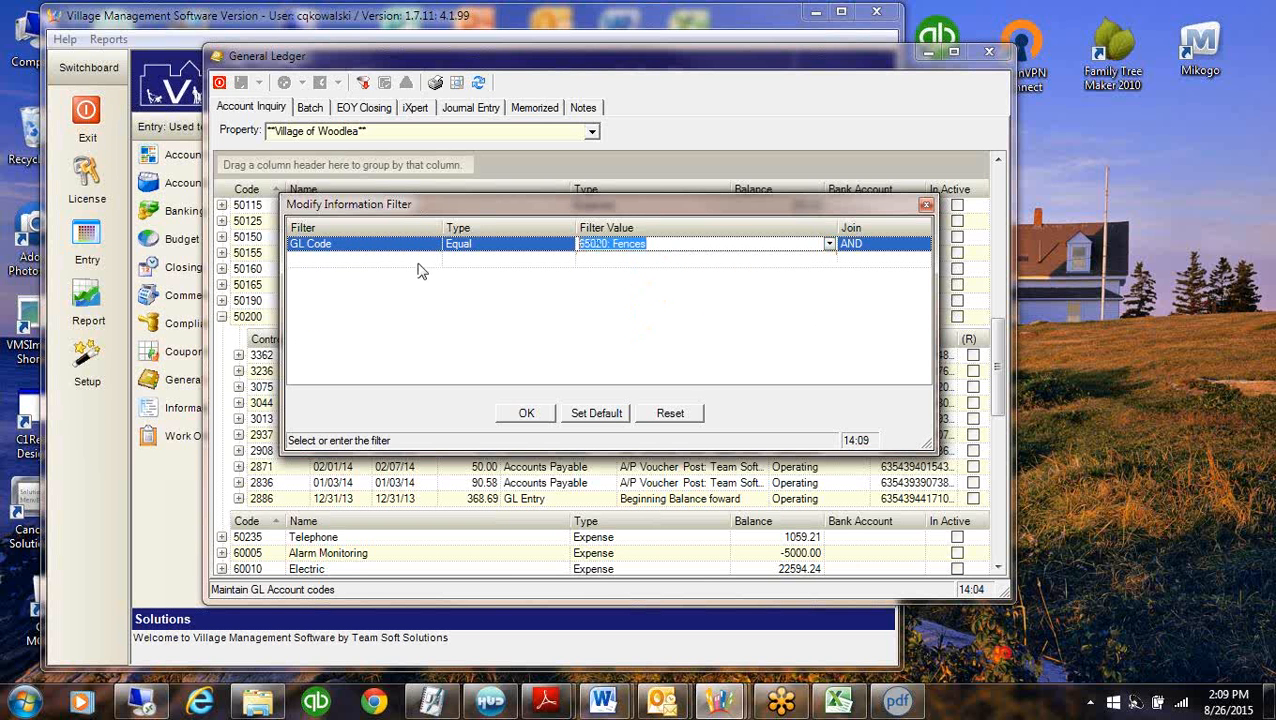
left_click(516, 413)
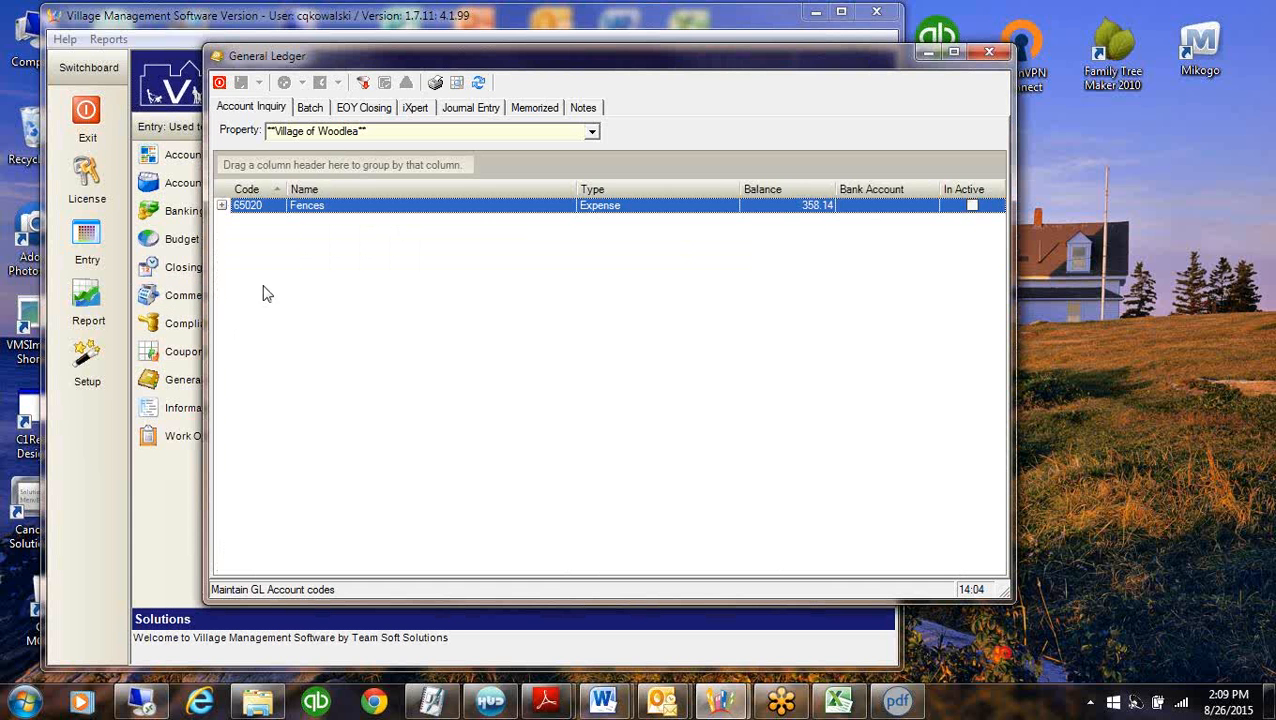
Add a Posted equal to 5/5/2015 filter to the 65020 Fences inquiry and review the account's transactions
left_click(222, 206)
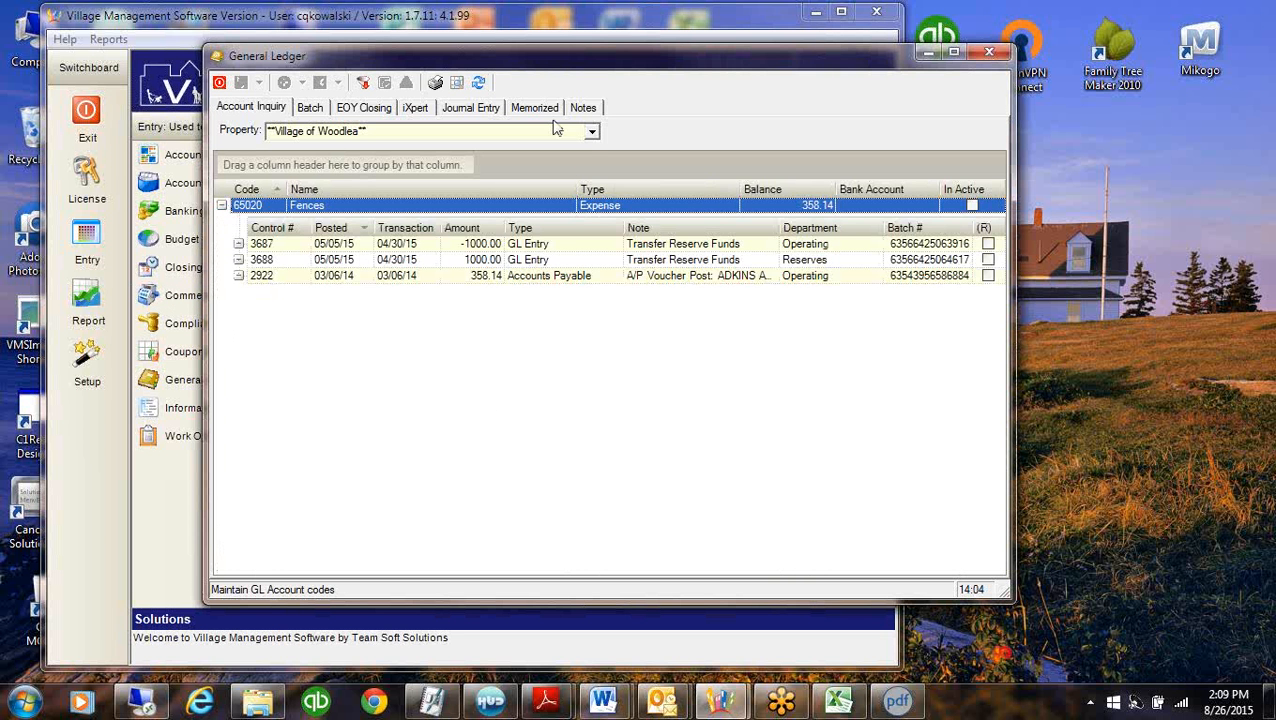
left_click(364, 84)
left_click(430, 264)
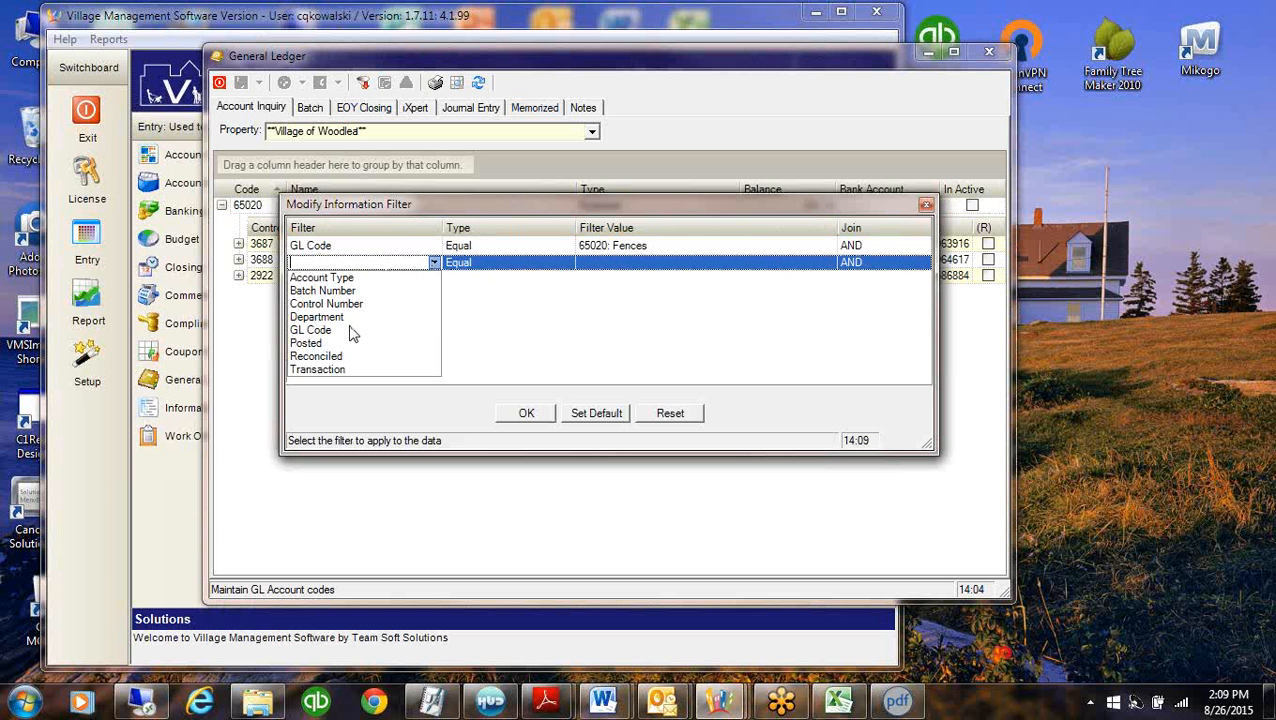
left_click(320, 343)
left_click(624, 264)
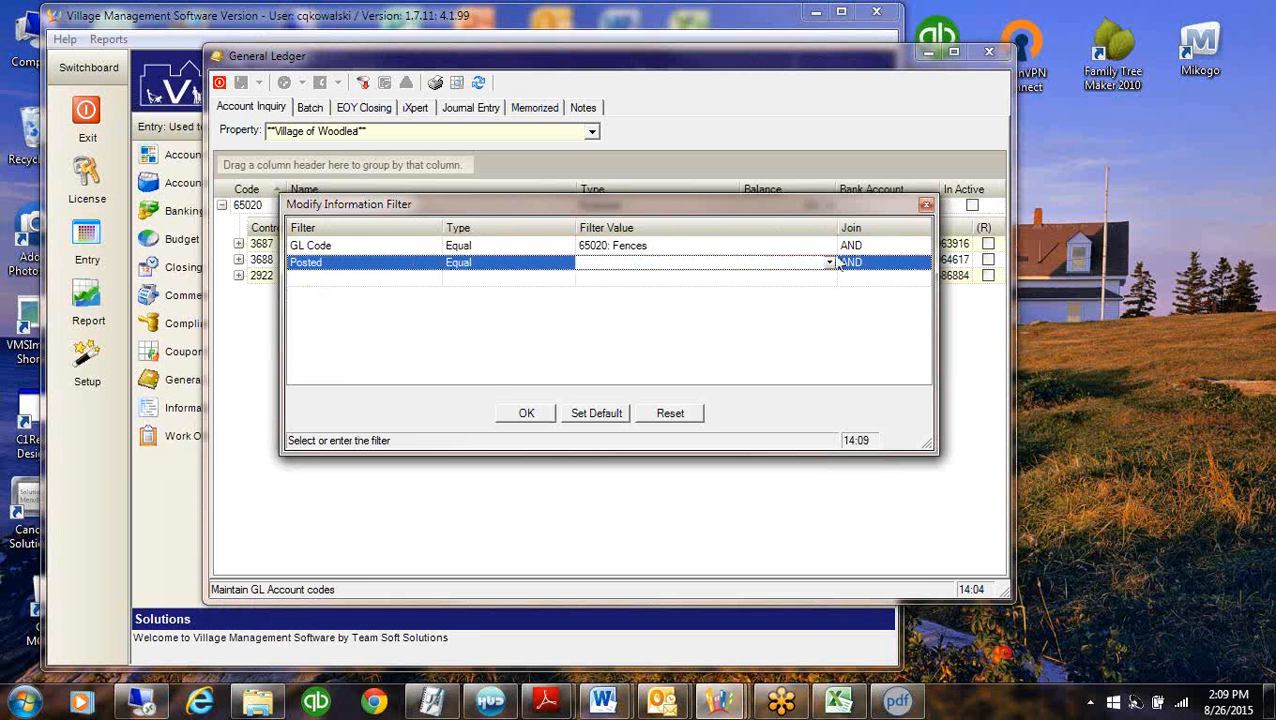
left_click_drag(639, 209, 594, 131)
type("5/")
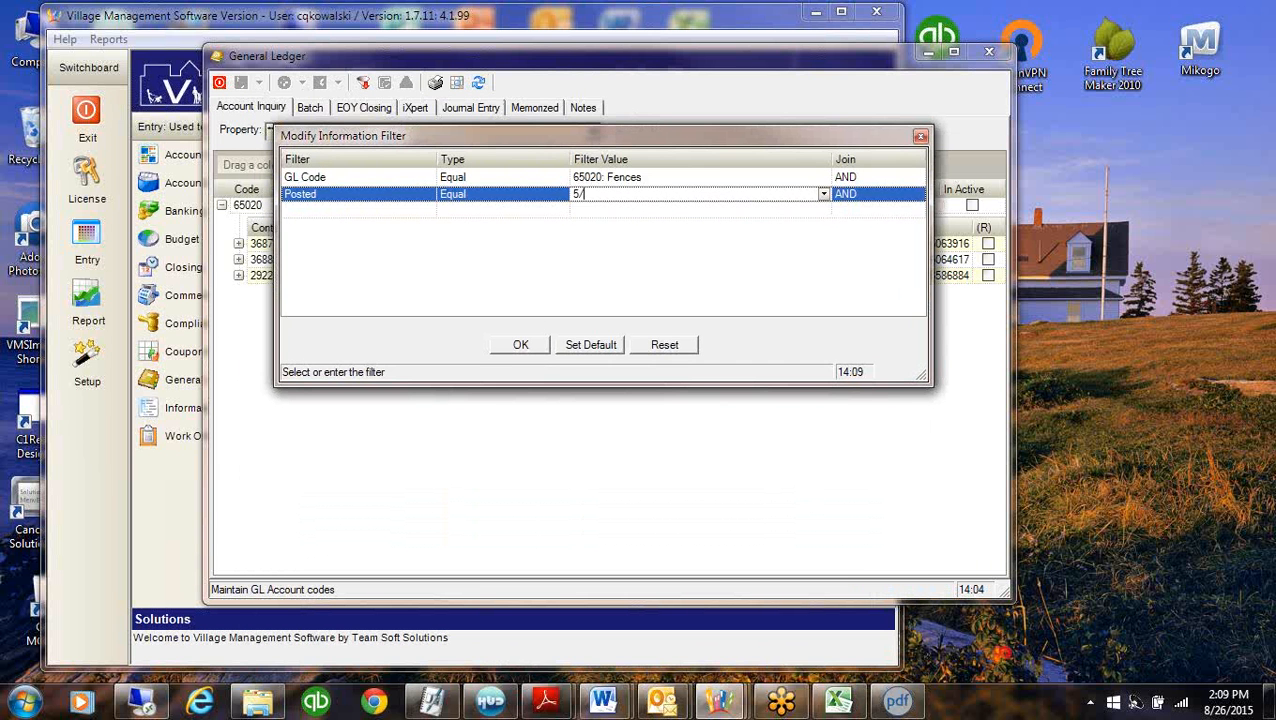
type("6/15")
left_click(522, 346)
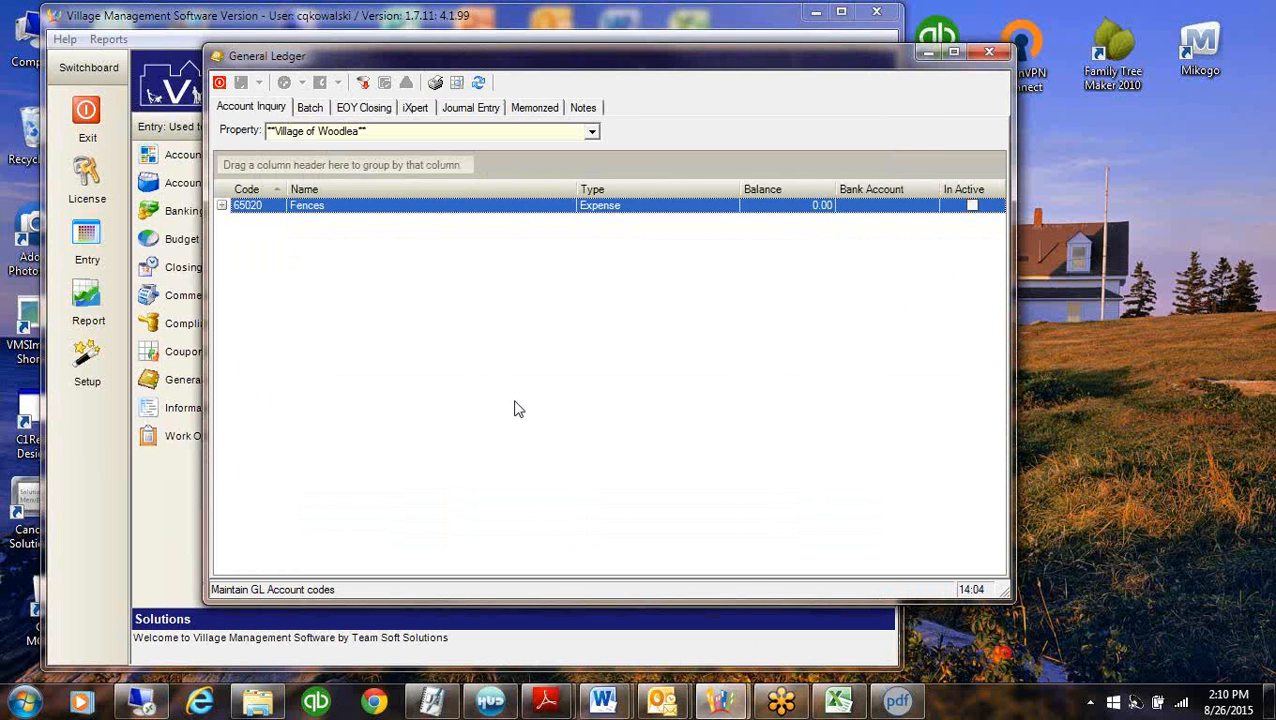
left_click(221, 206)
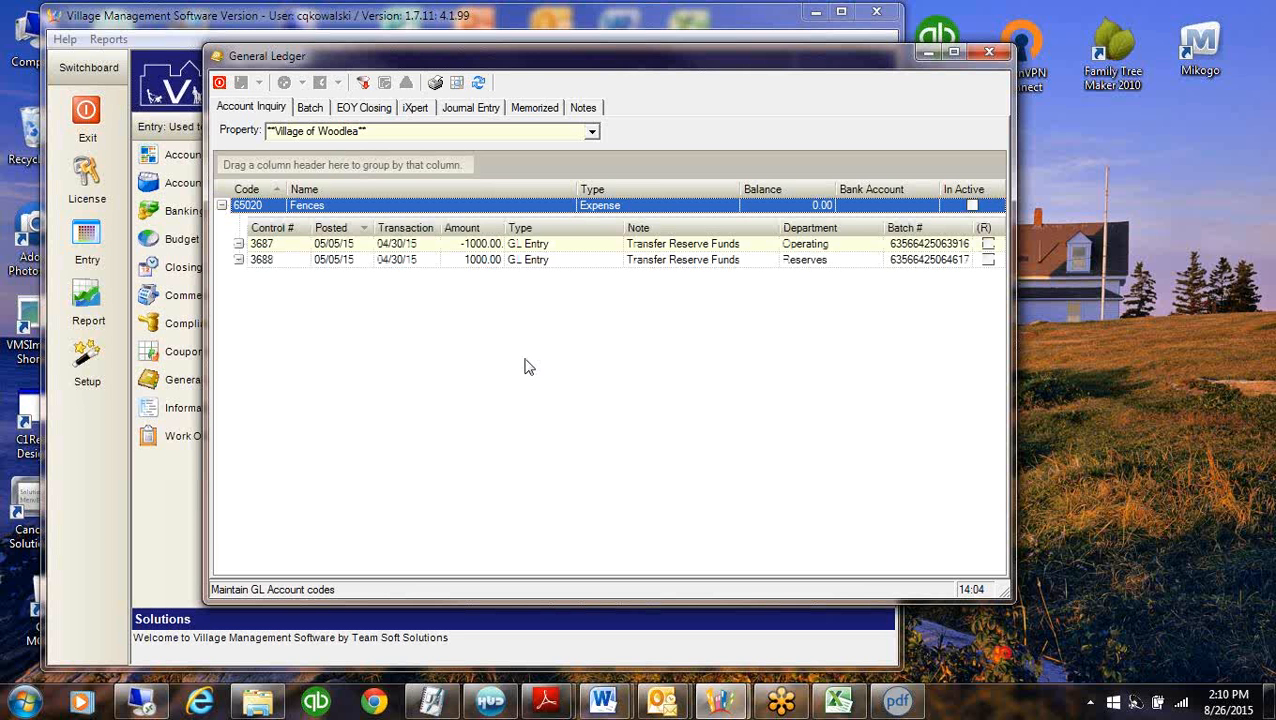
left_click(222, 206)
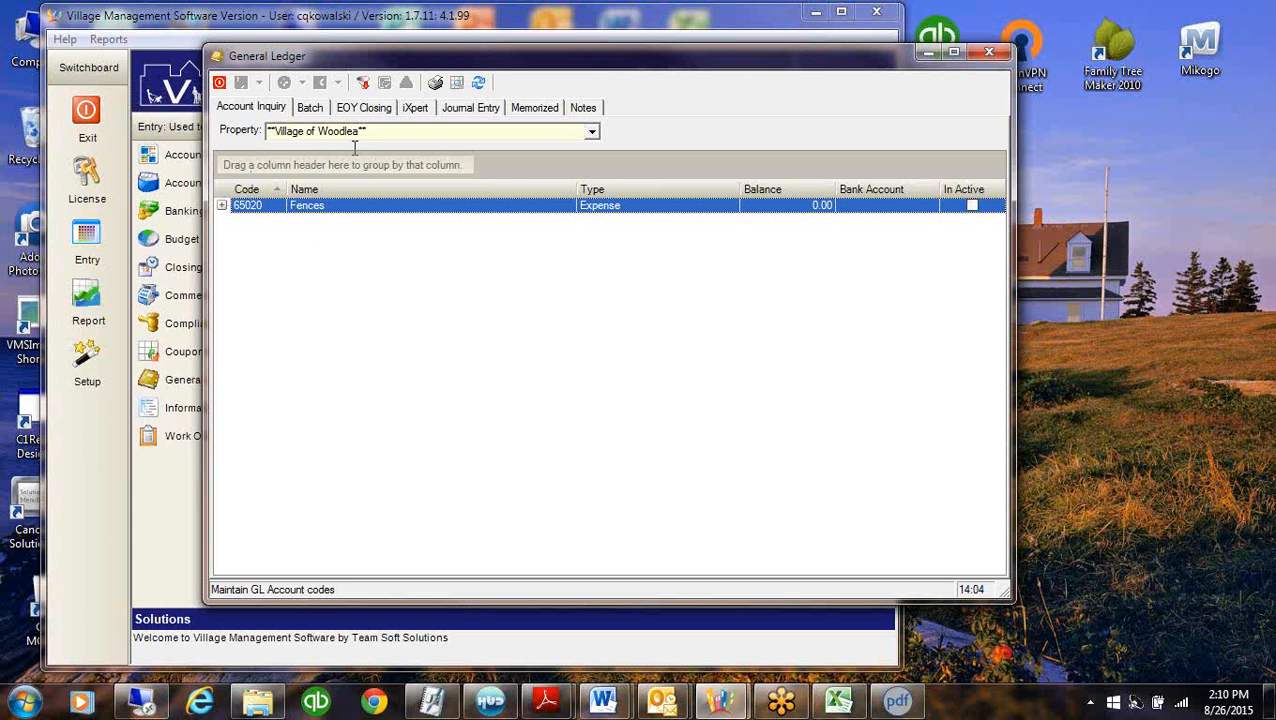
Delete the GL Code and Posted information filters and apply the cleared filter to the account inquiry
left_click(362, 82)
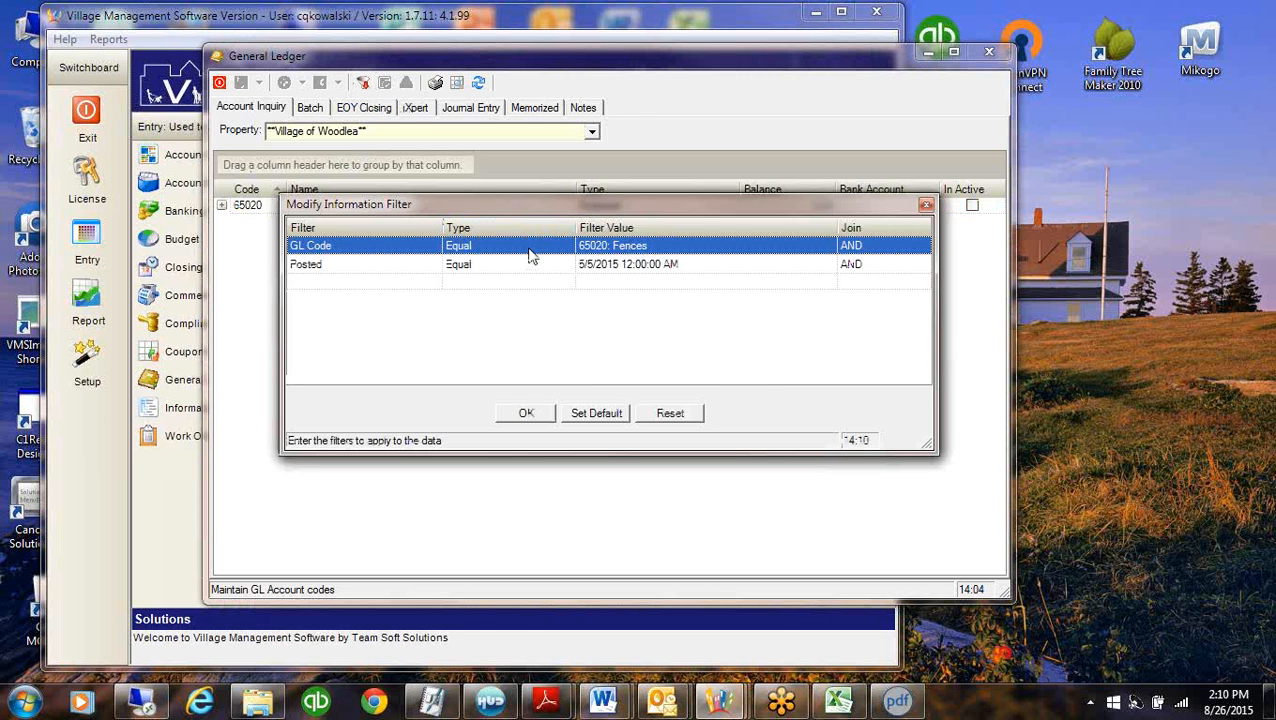
right_click(530, 257)
left_click(590, 263)
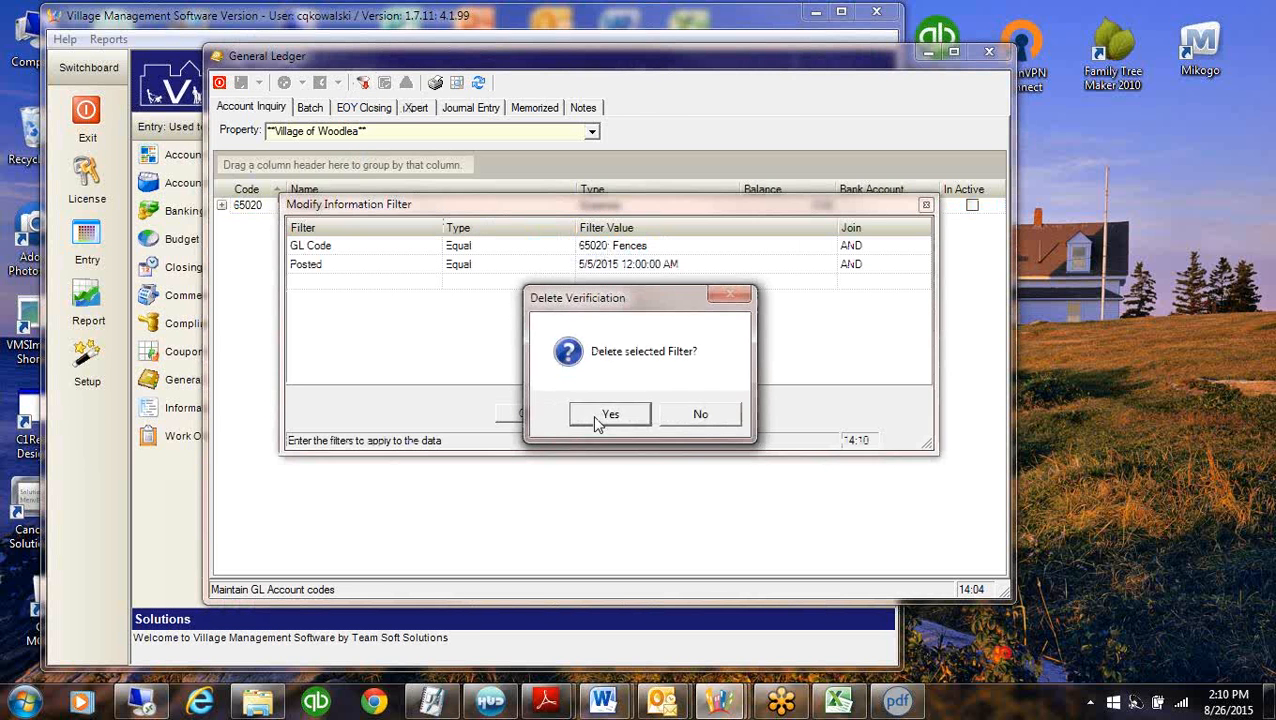
left_click(606, 414)
right_click(518, 249)
left_click(569, 251)
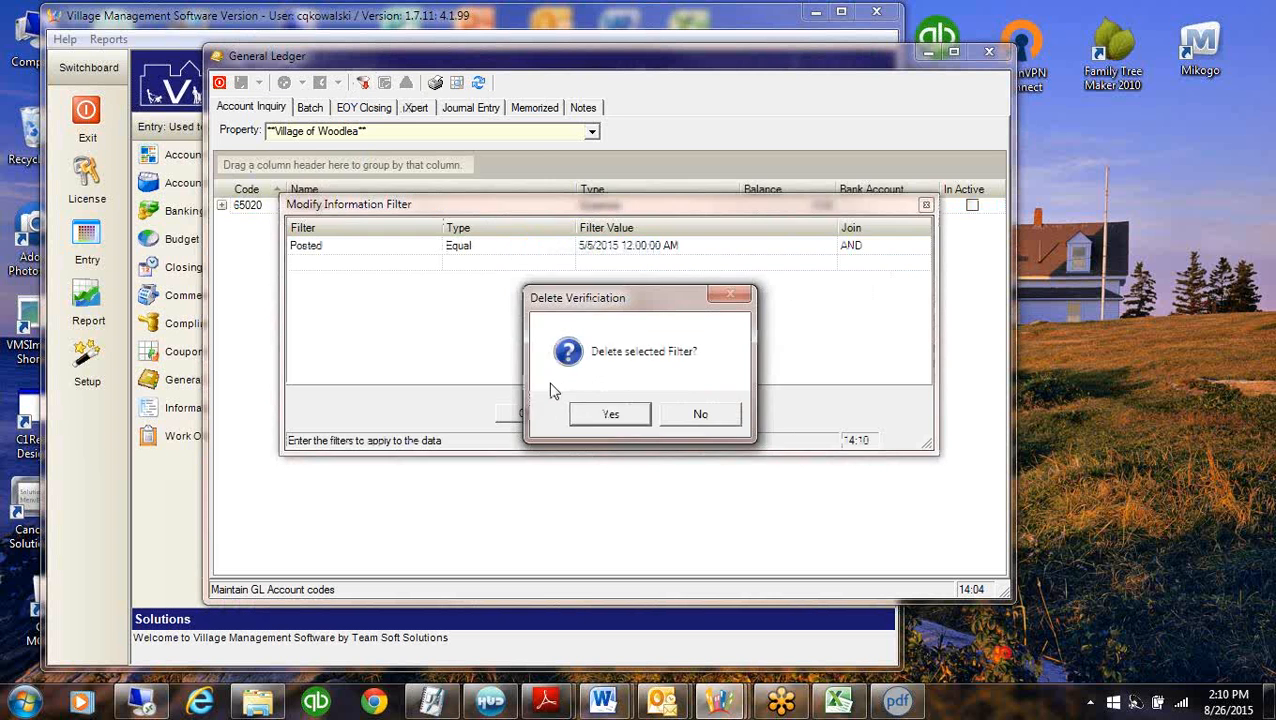
left_click(592, 418)
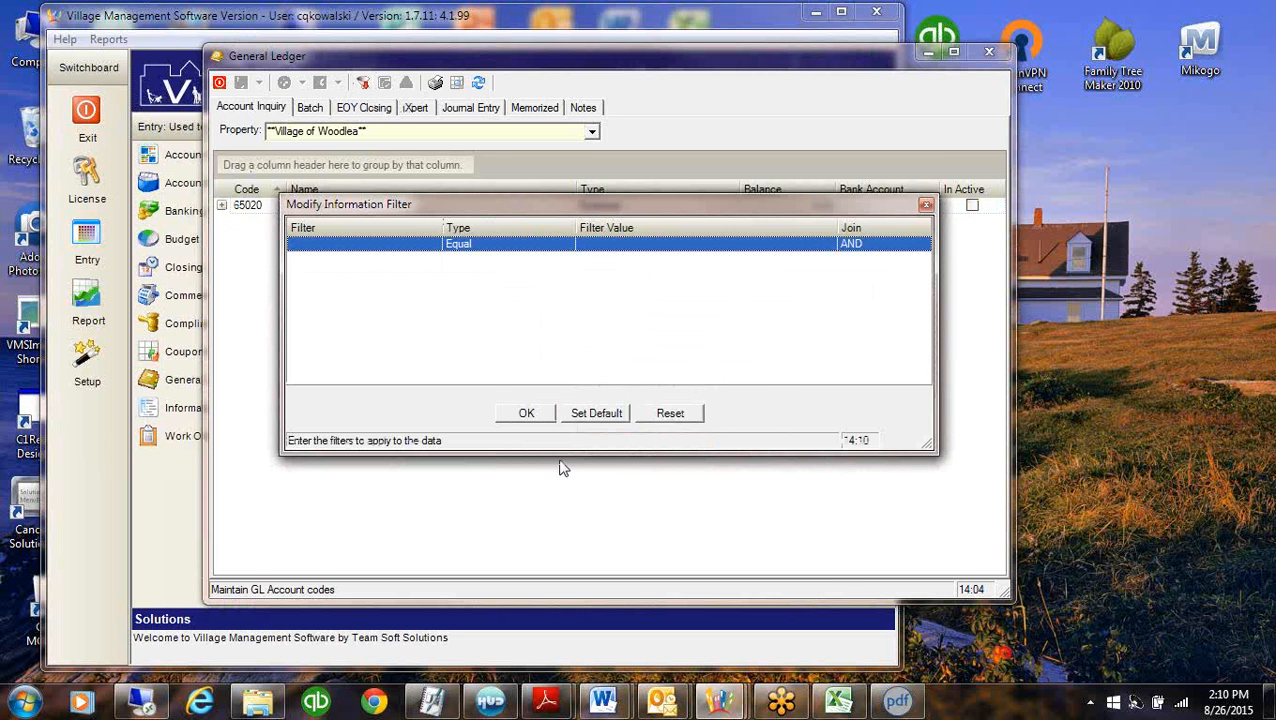
left_click(526, 413)
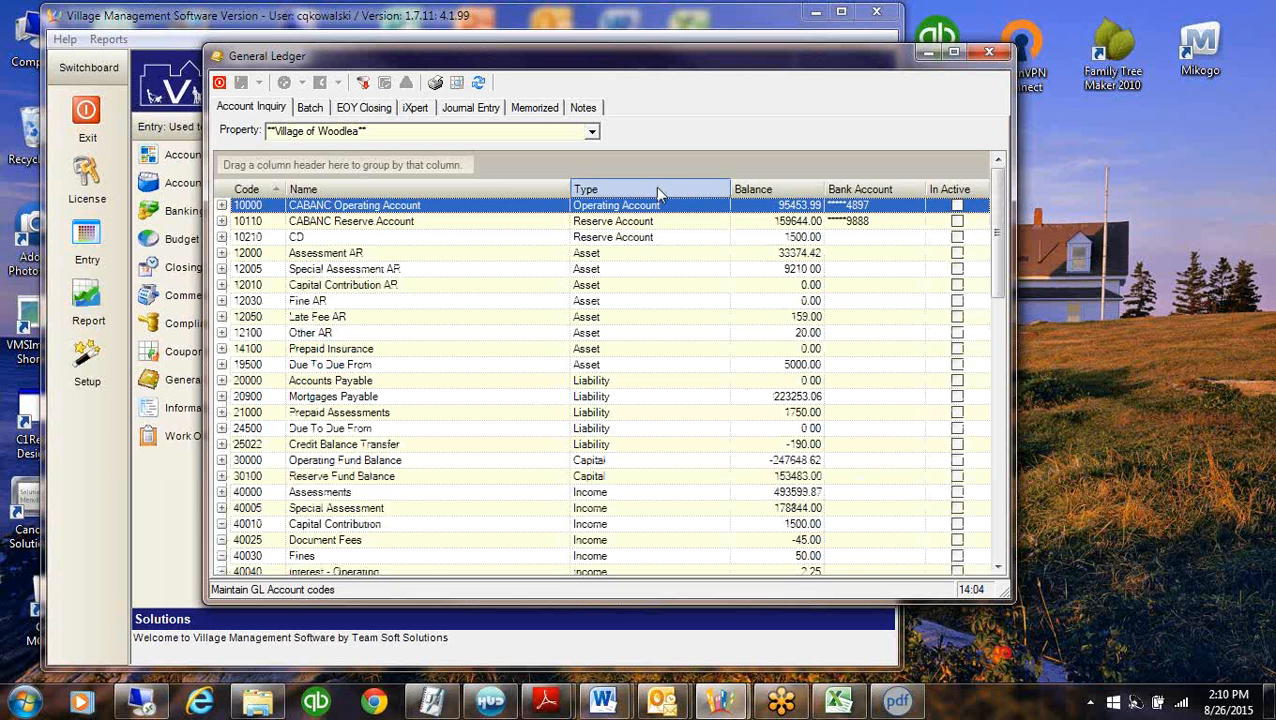
Group the account list by Type and then by Code, and review the grouped accounts
left_click_drag(657, 187, 468, 176)
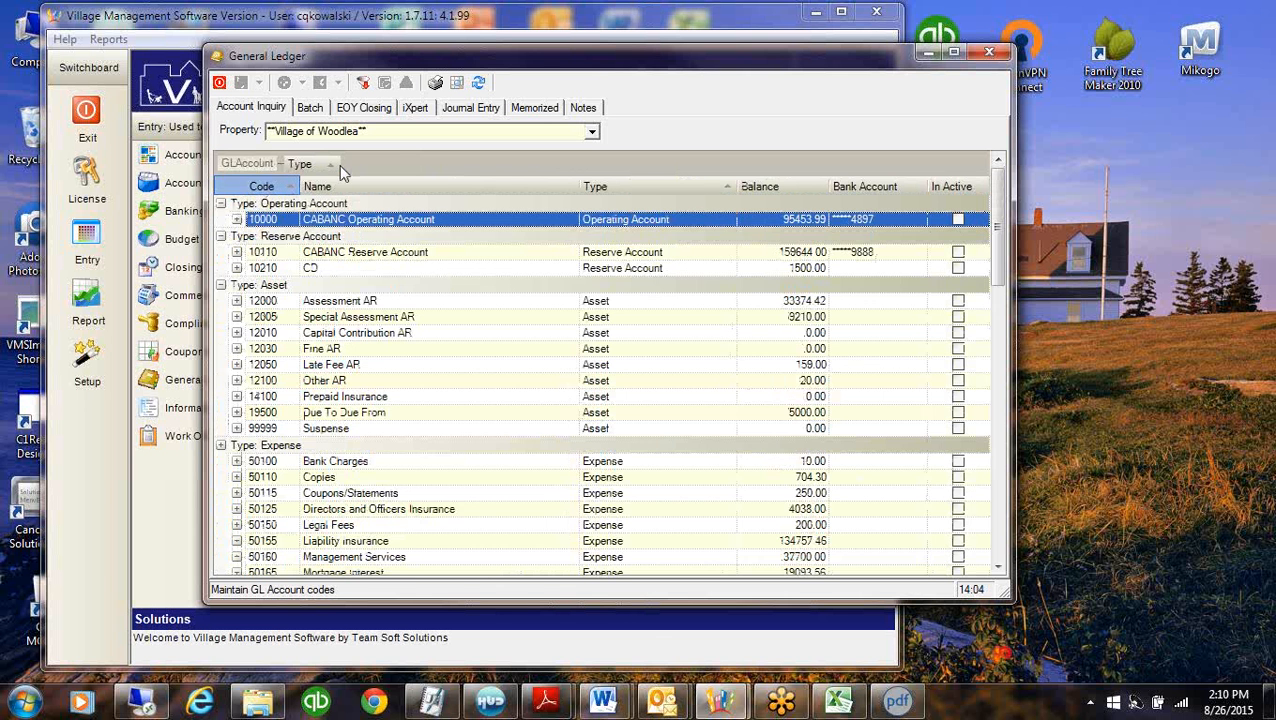
left_click_drag(339, 172, 342, 170)
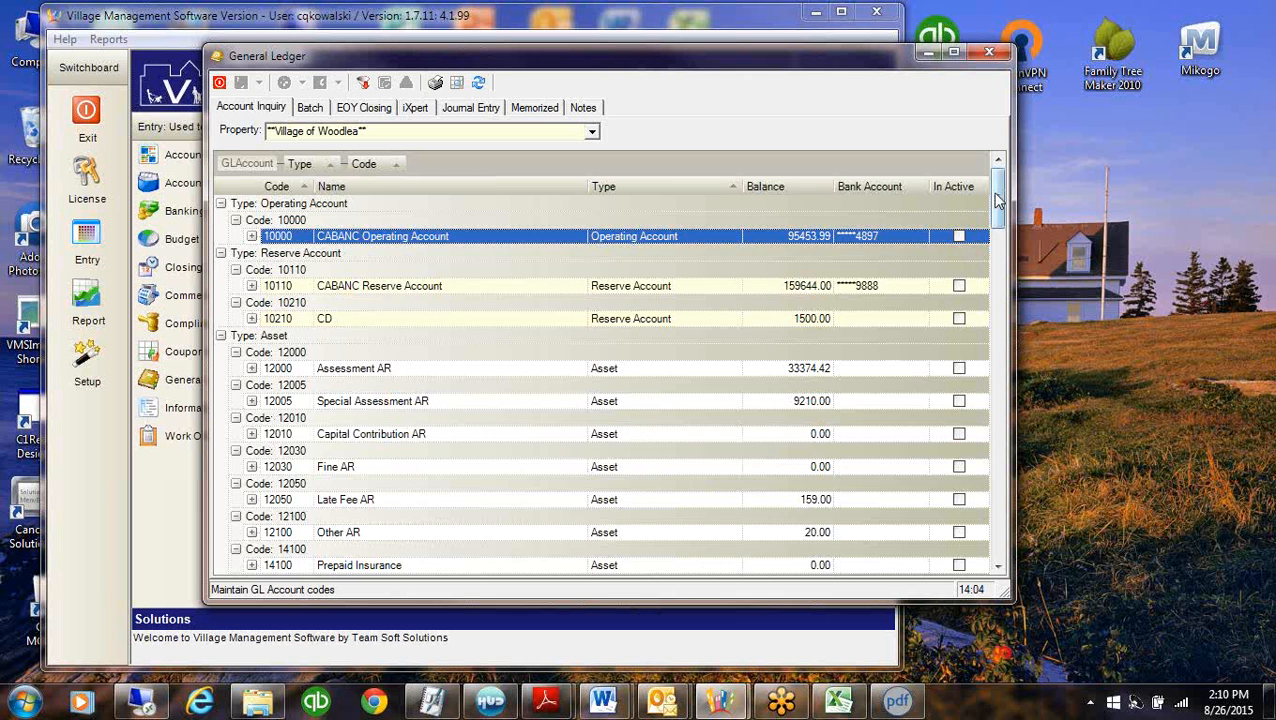
left_click_drag(997, 200, 1000, 549)
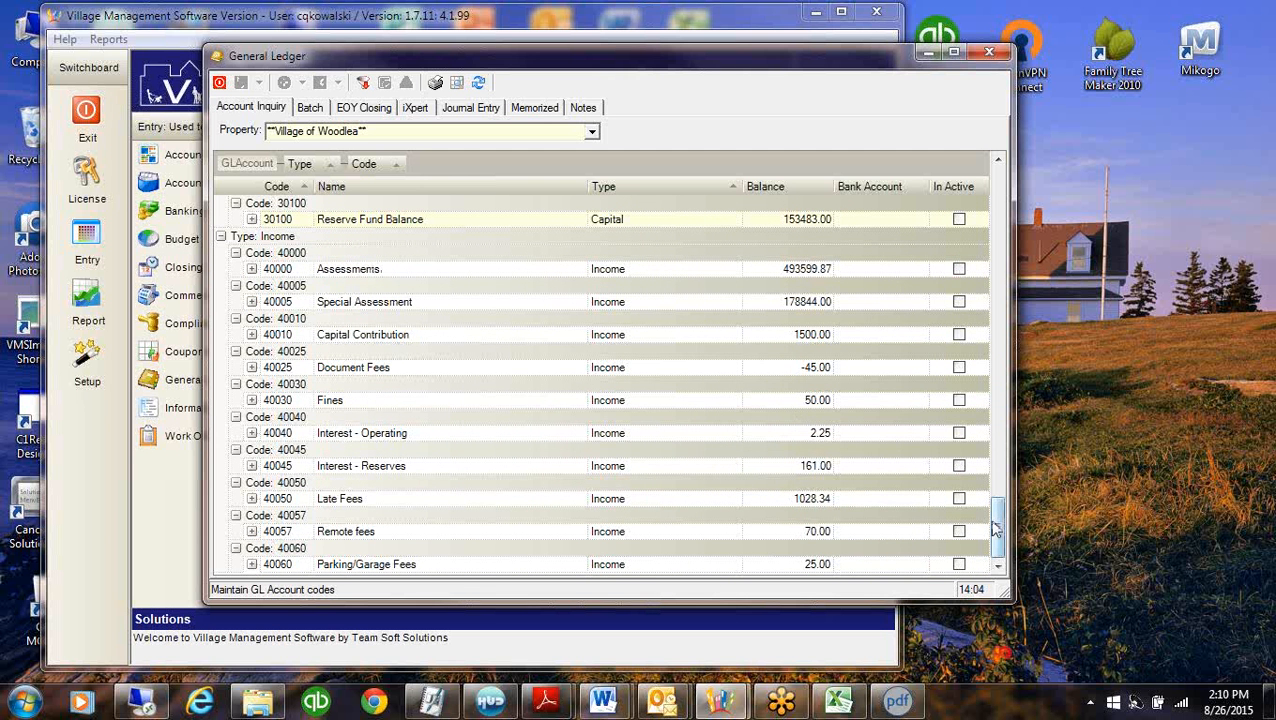
left_click_drag(997, 530, 992, 200)
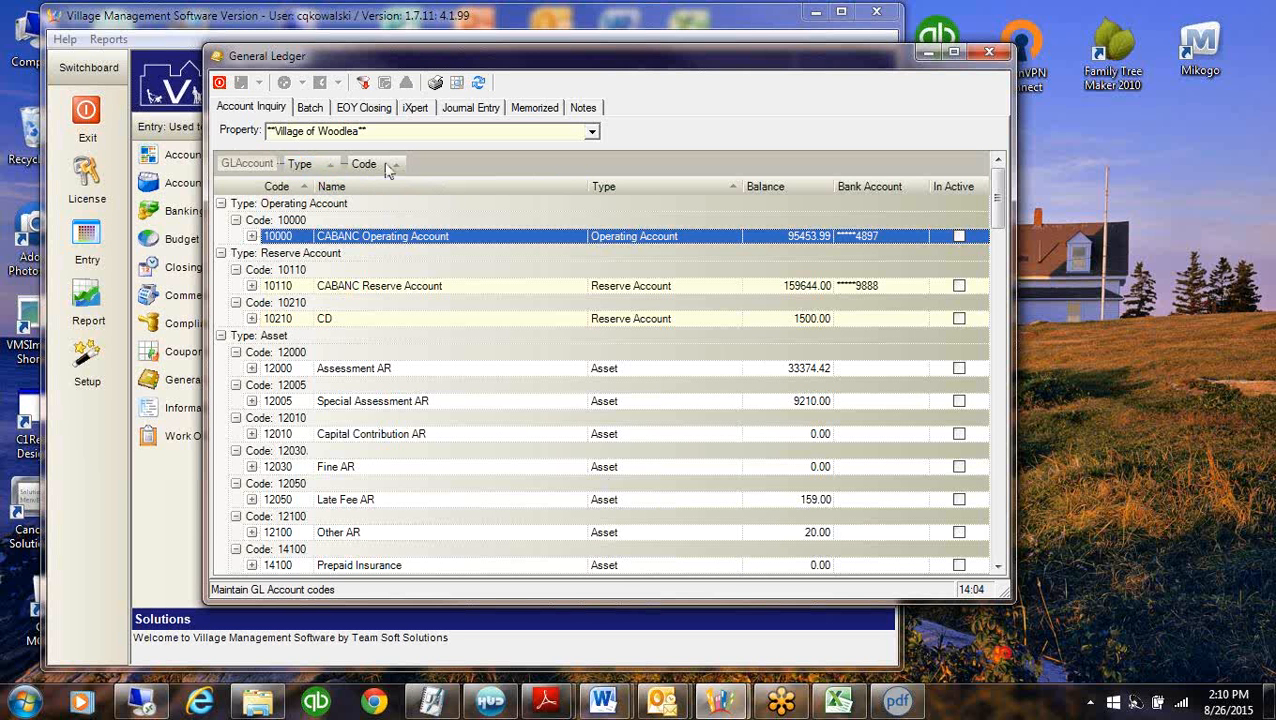
Remove the Type and Code groupings, placing the Type column between Code and Name, and select the 10110 reserve account
left_click_drag(307, 168, 293, 190)
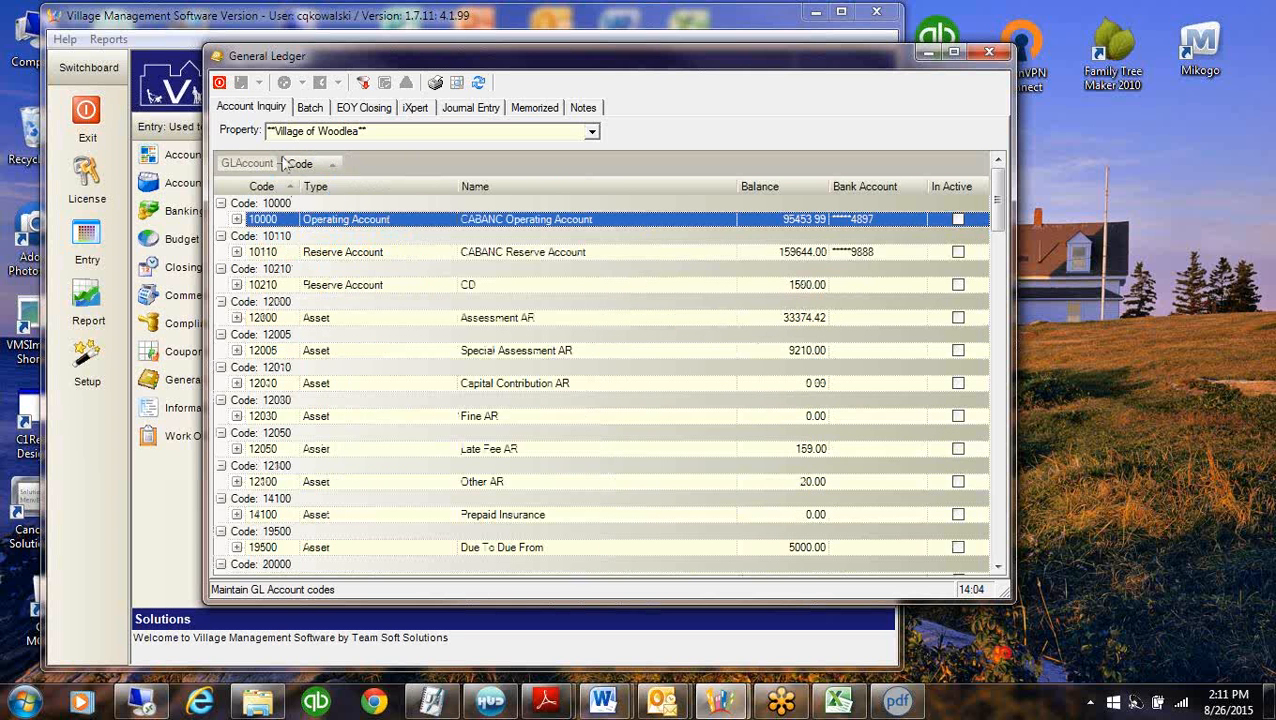
left_click_drag(313, 164, 355, 198)
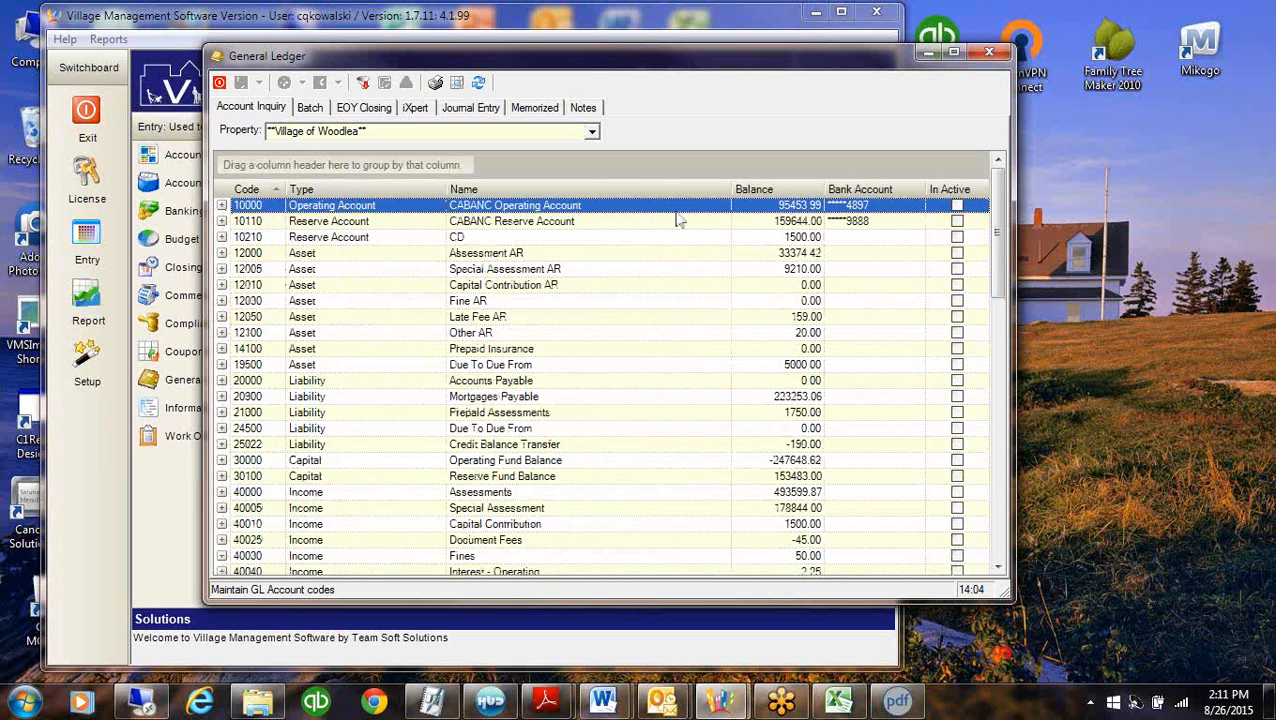
left_click(591, 222)
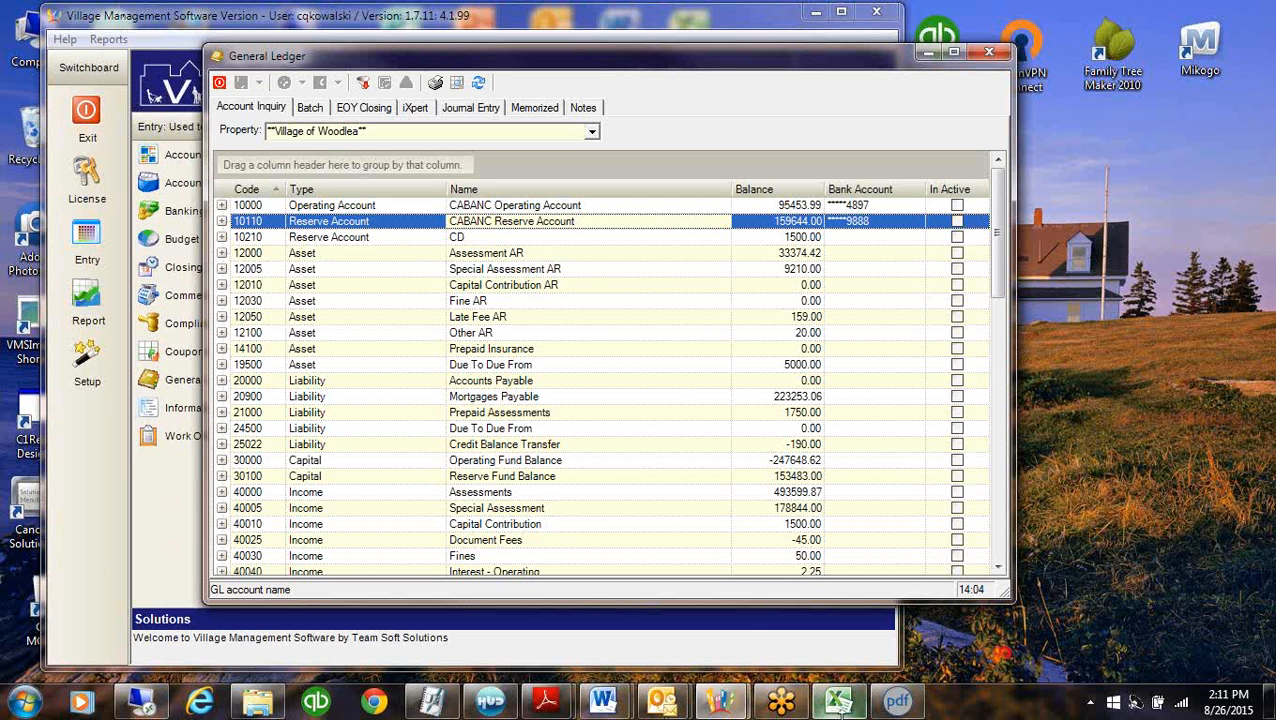
Expand the 10000 CABANC Operating Account, widen the General Ledger window, and review the account's transaction history
left_click(222, 205)
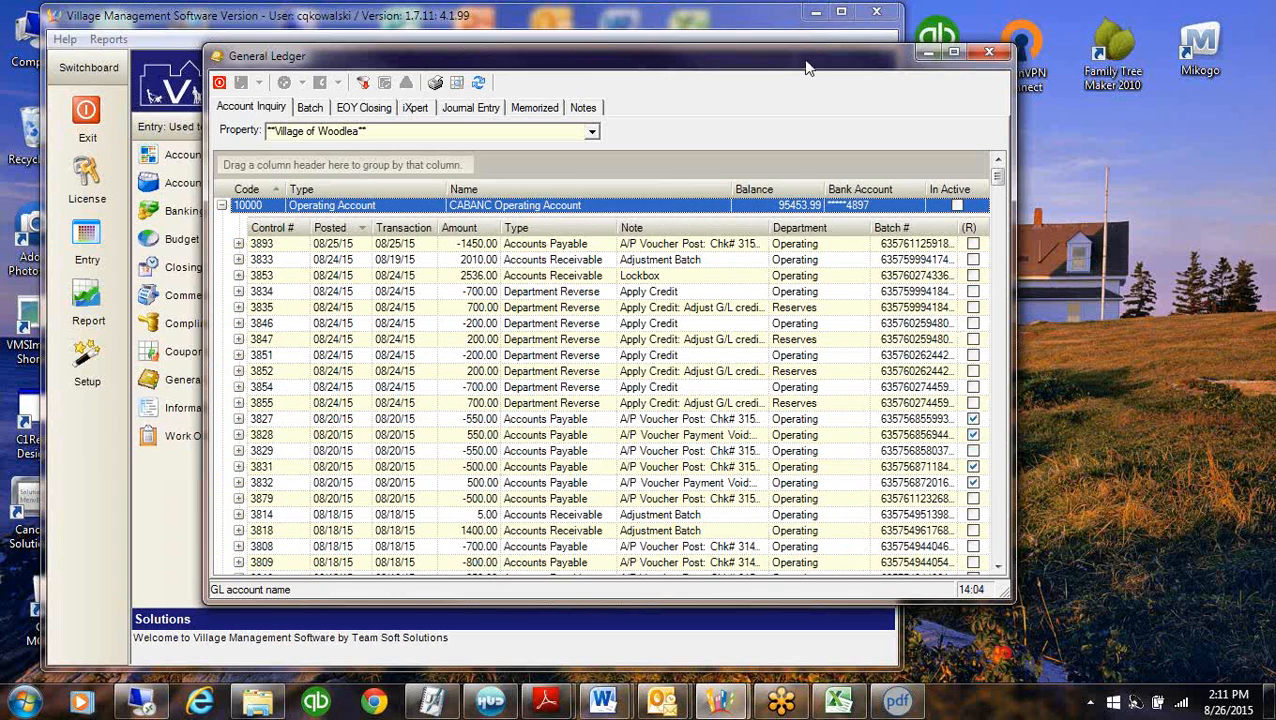
left_click_drag(808, 67, 678, 54)
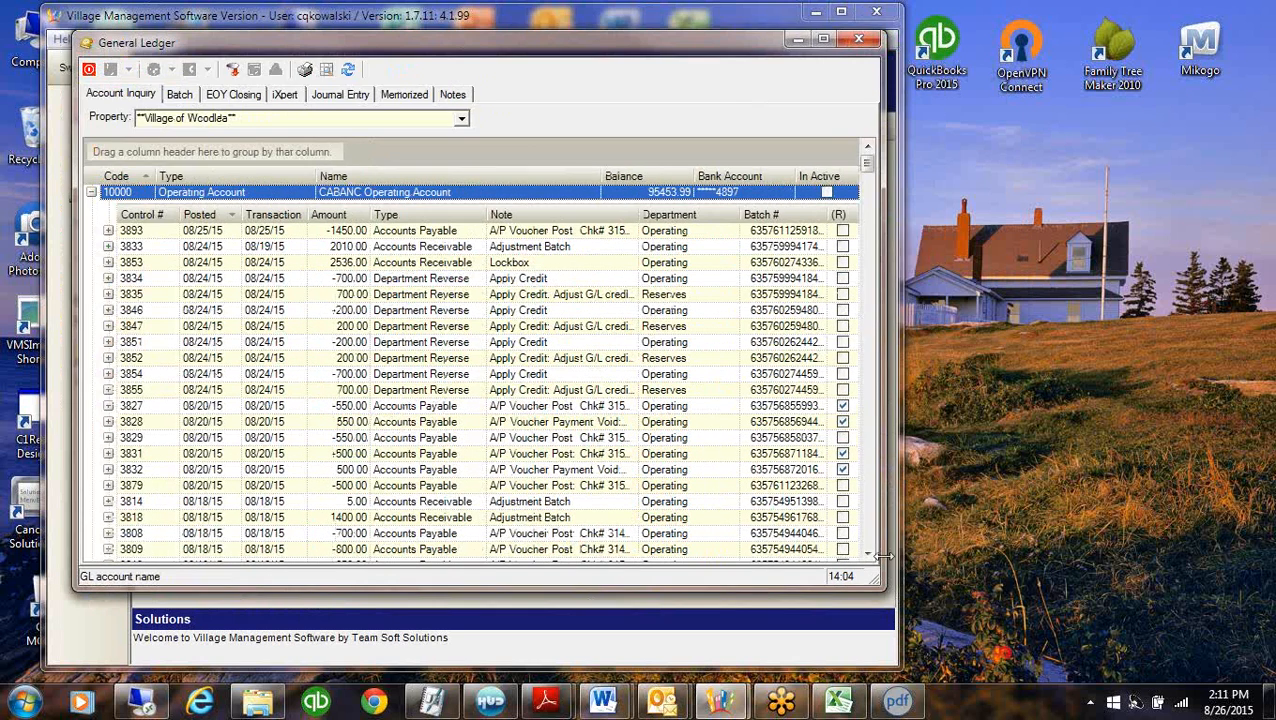
left_click_drag(916, 557, 949, 557)
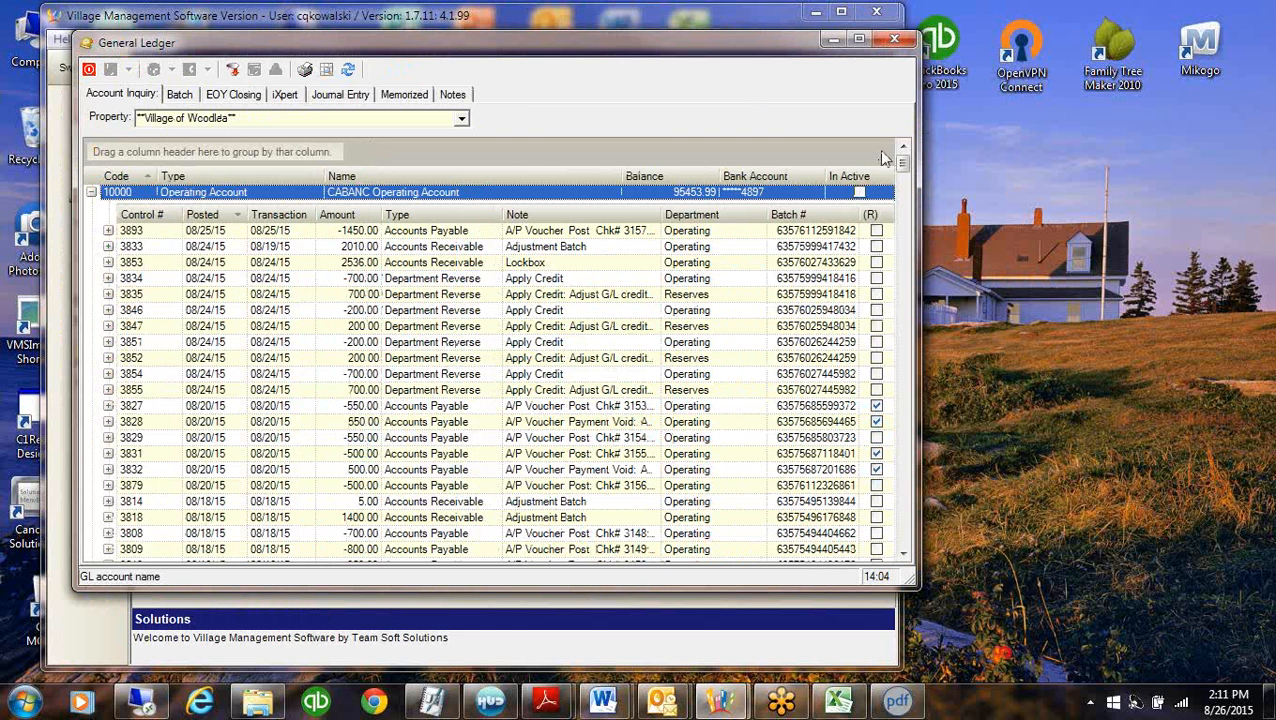
left_click_drag(903, 168, 904, 441)
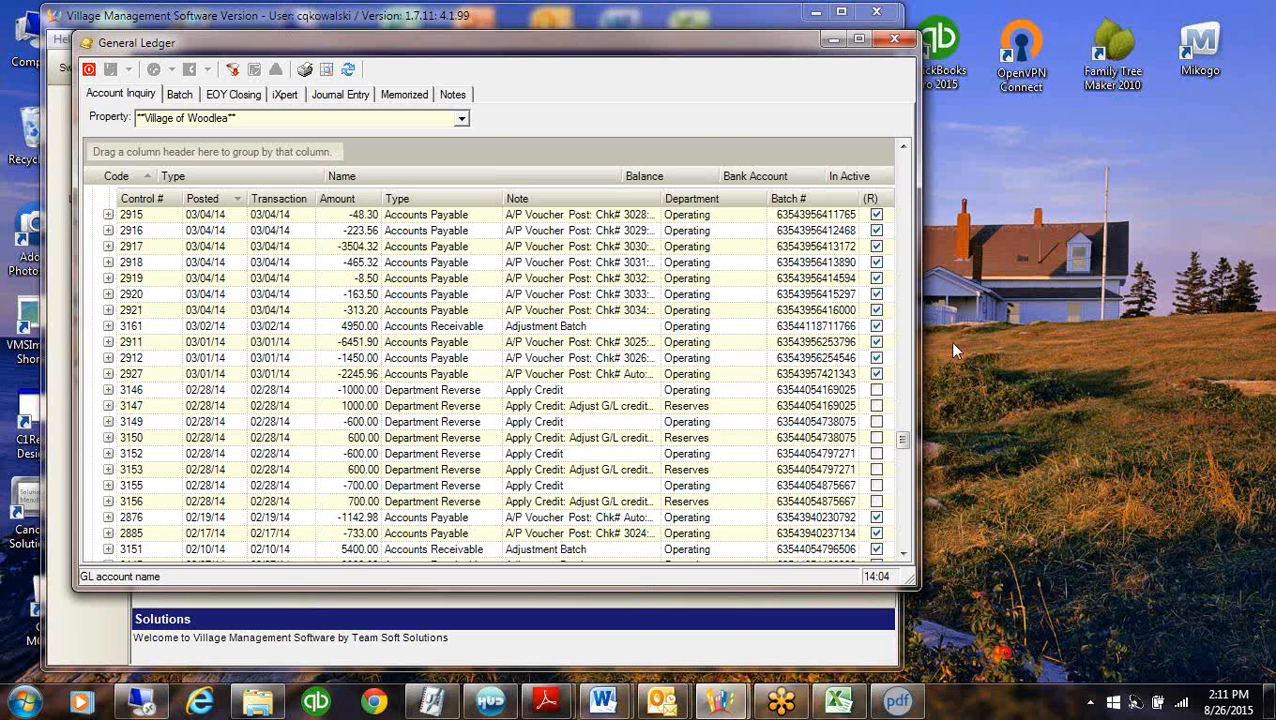
left_click_drag(897, 447, 900, 160)
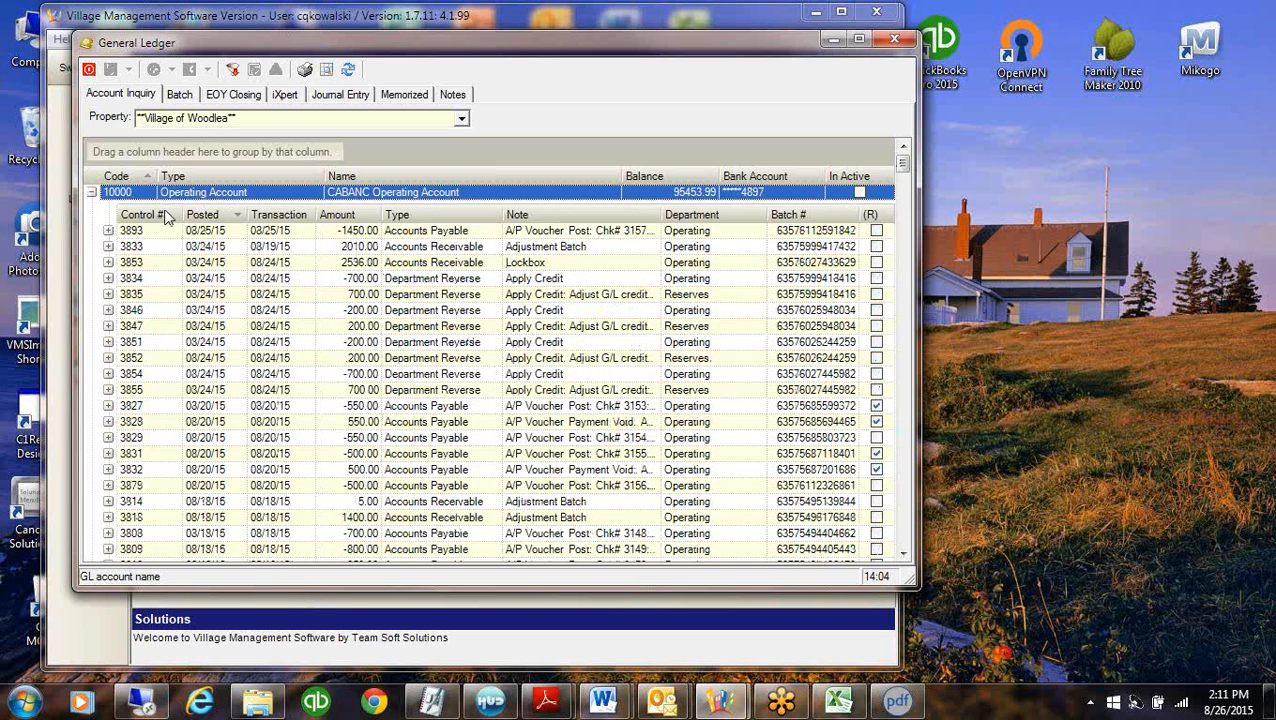
left_click(91, 192)
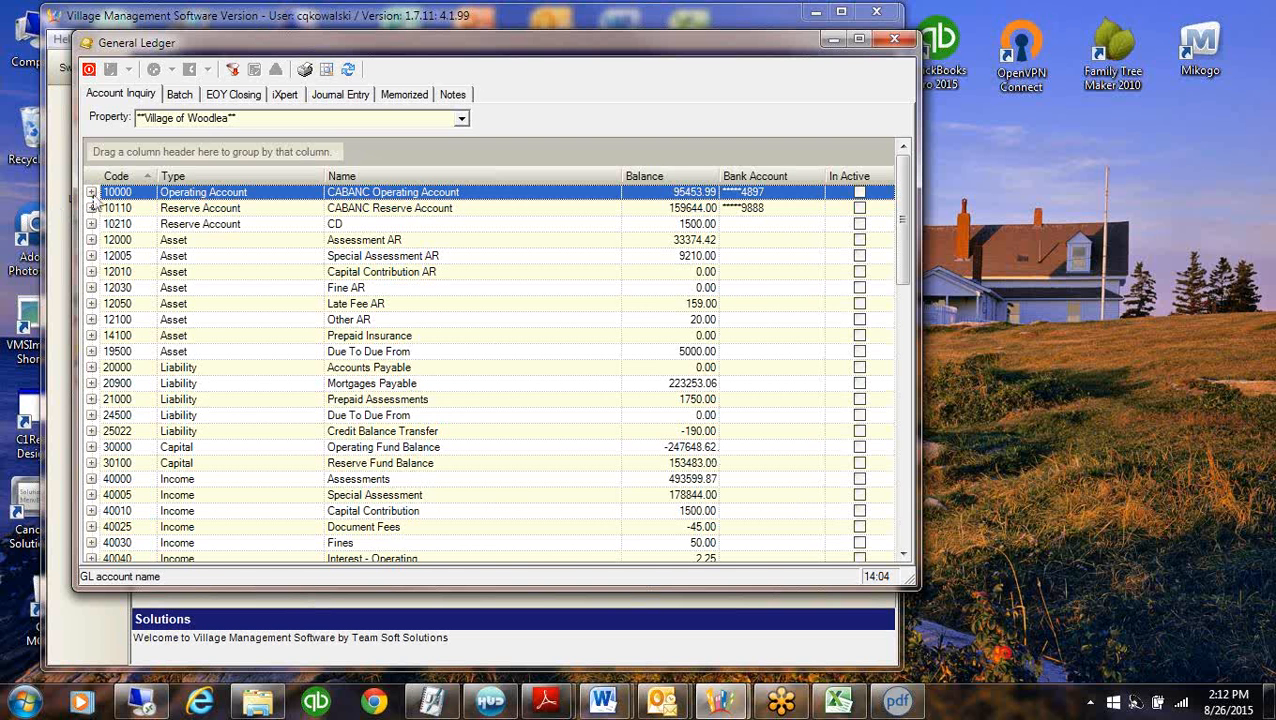
Expand the 10000 operating account again and enlarge the Note column so the full transaction notes fit
left_click(91, 193)
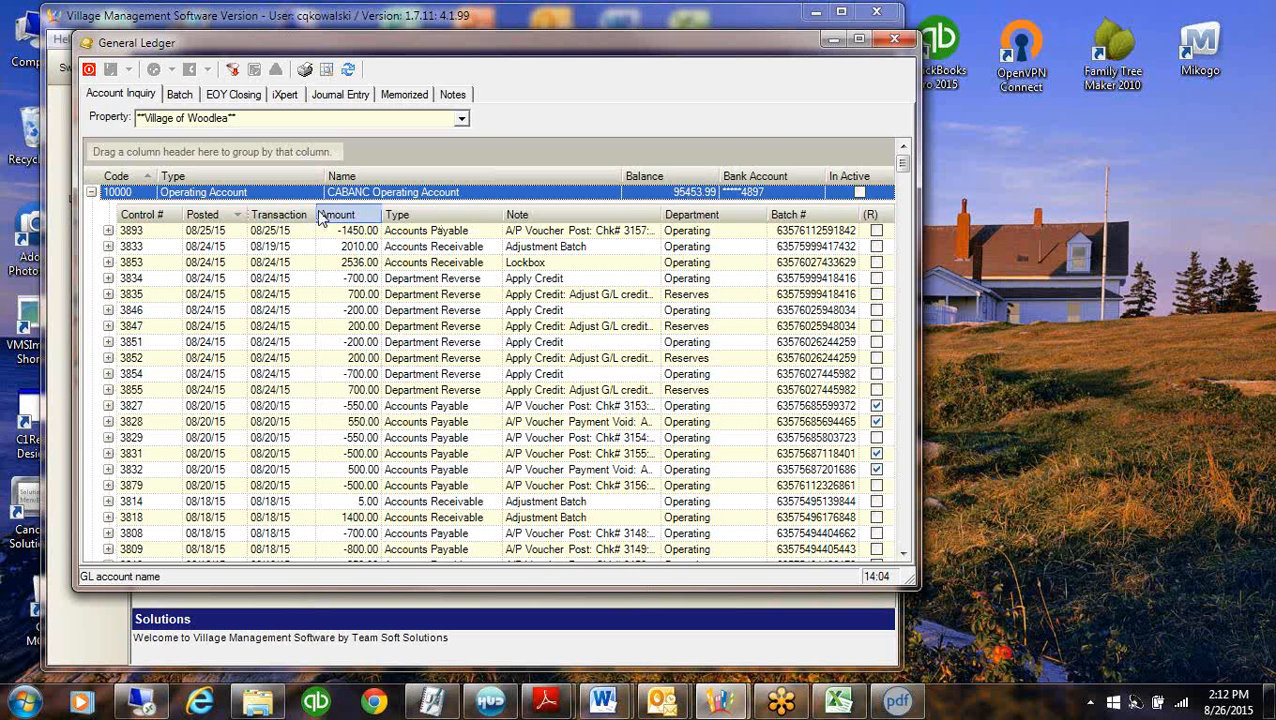
mouse_move(317, 214)
left_mouse_down()
mouse_move(292, 214)
mouse_move(320, 214)
left_mouse_up()
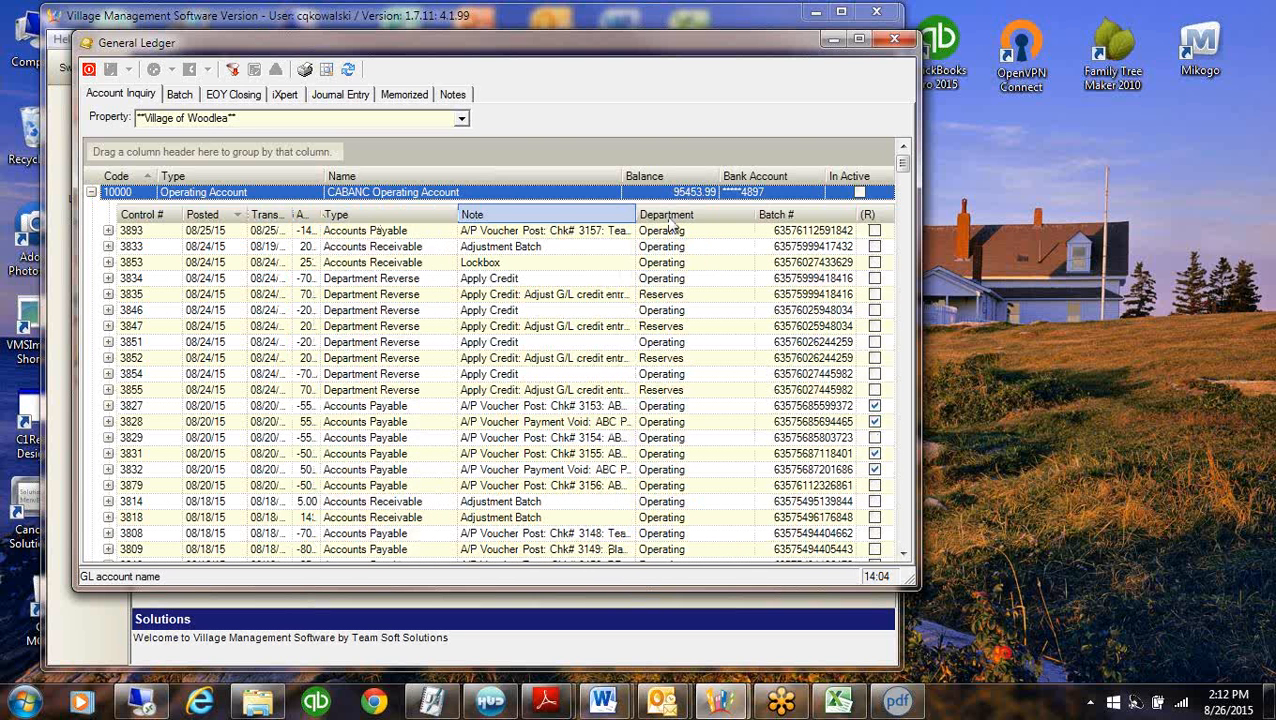
left_click_drag(635, 214, 800, 215)
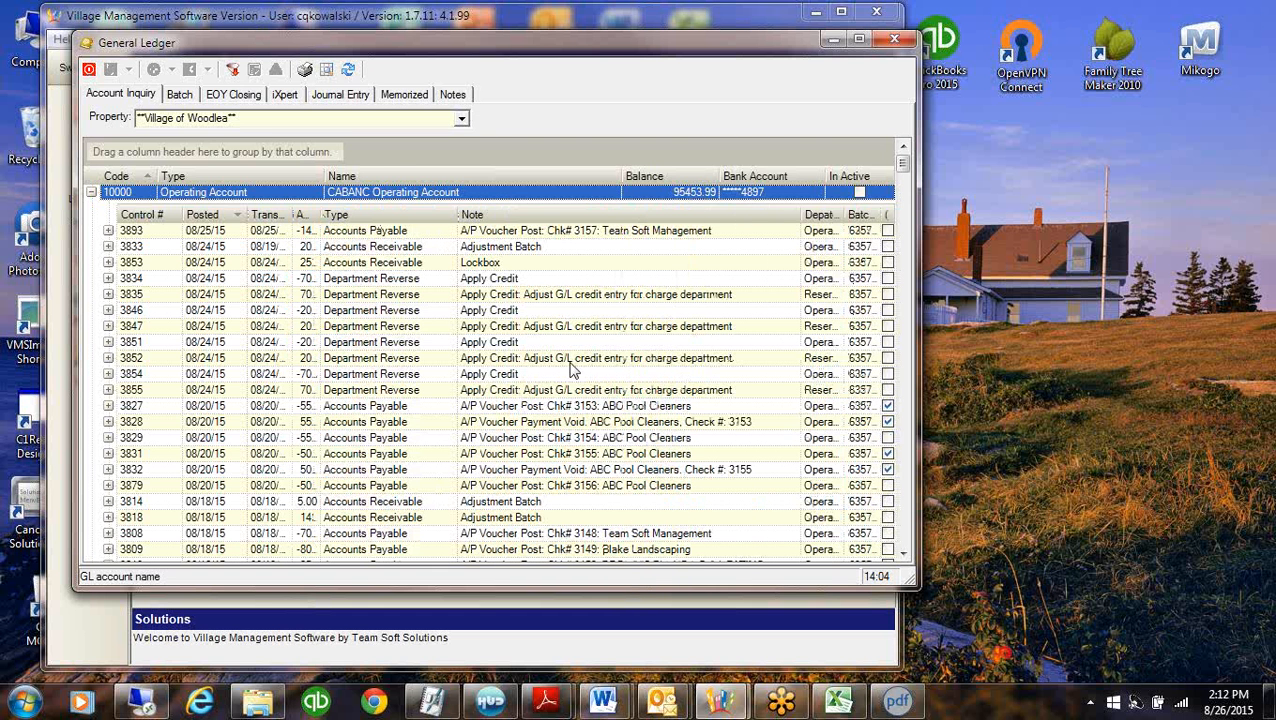
View the GL entry for the 08/20/15 ABC Pool Cleaners check 3154 voucher, and collapse the operating account after closing it
left_click(560, 439)
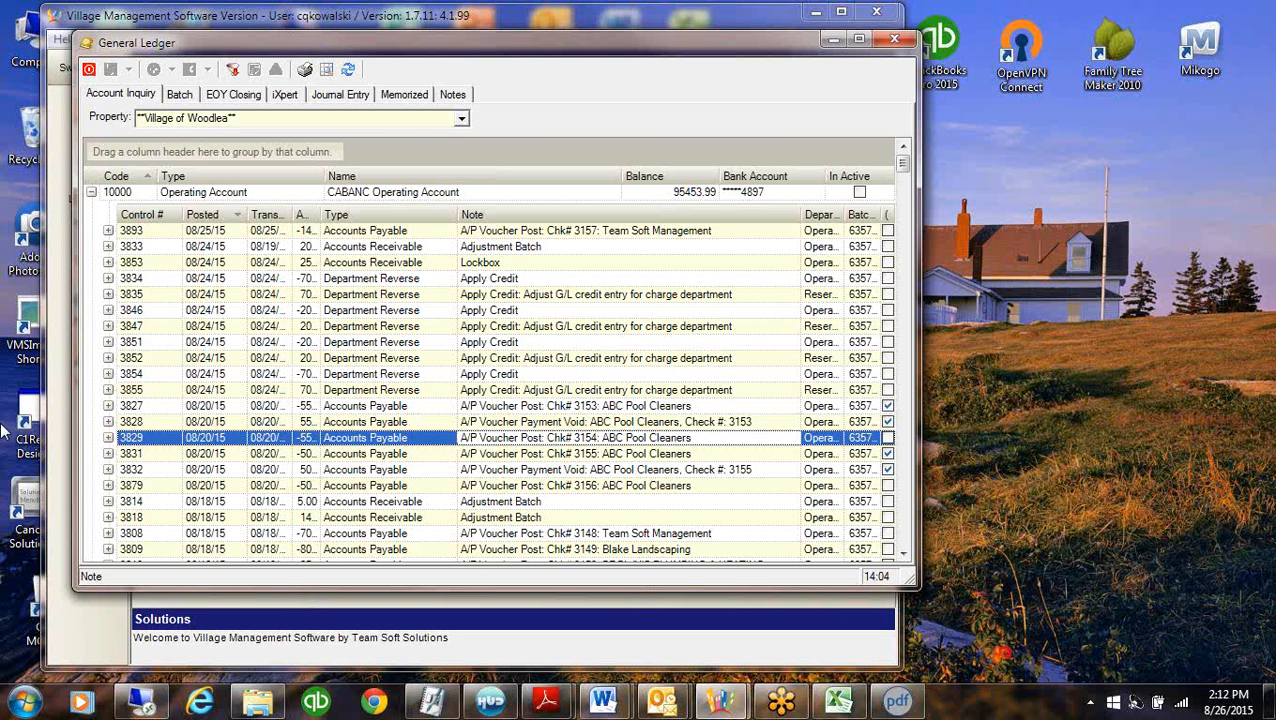
left_click(198, 440)
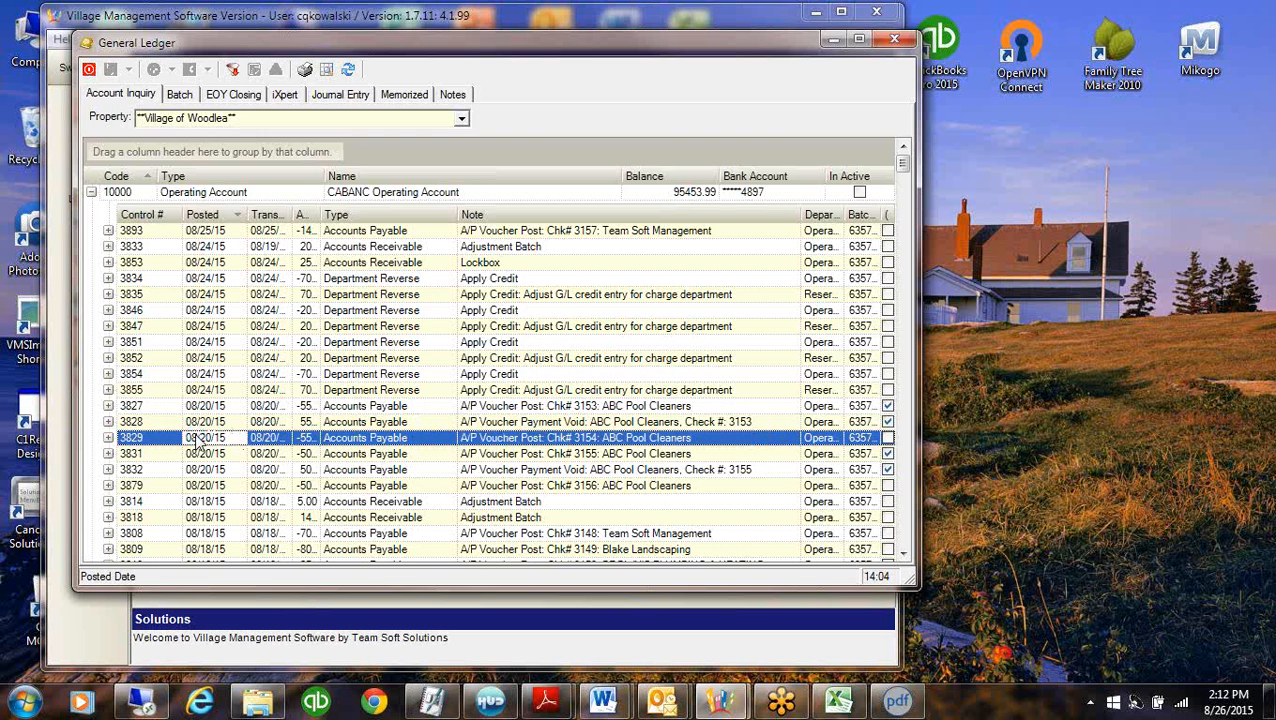
double_click(198, 440)
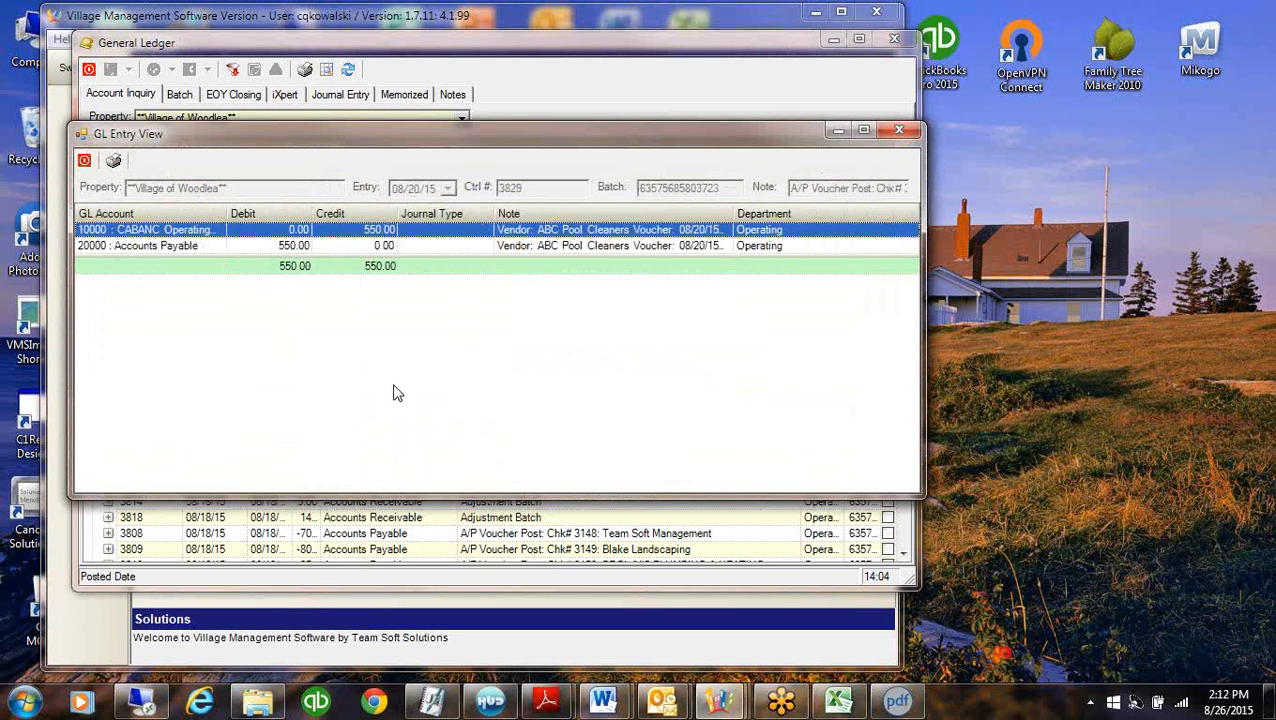
left_click(897, 132)
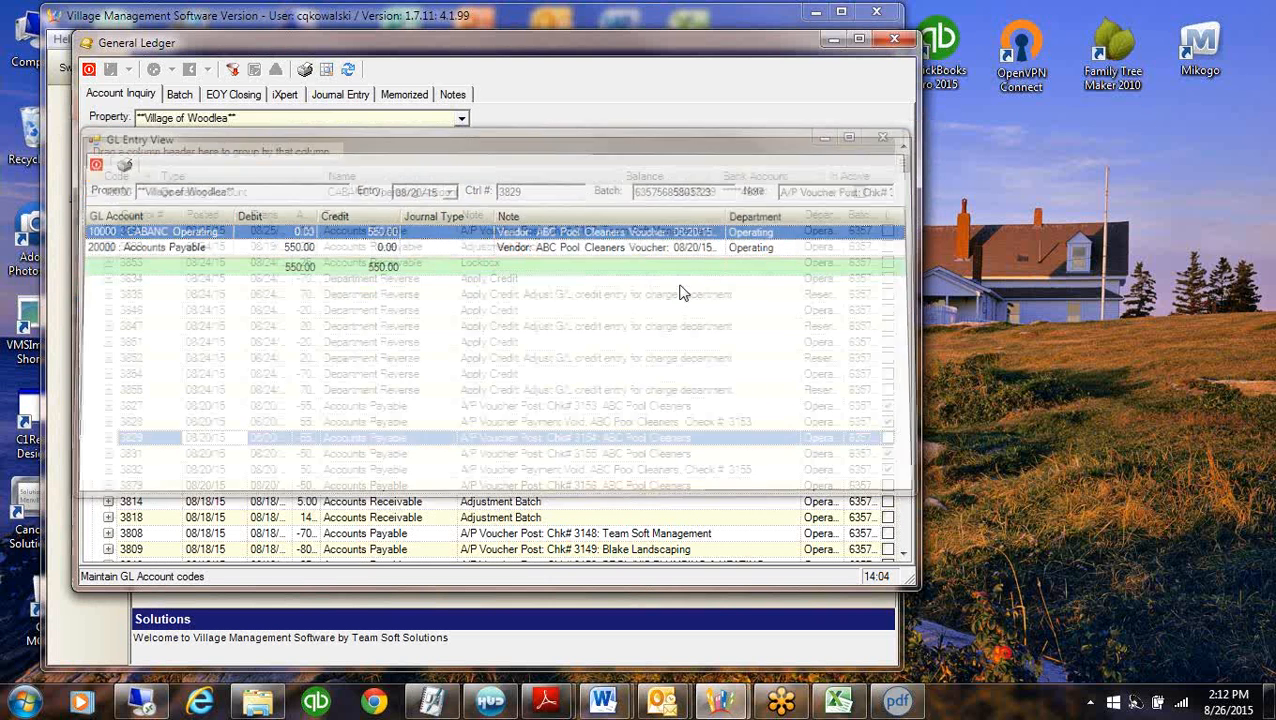
left_click(91, 192)
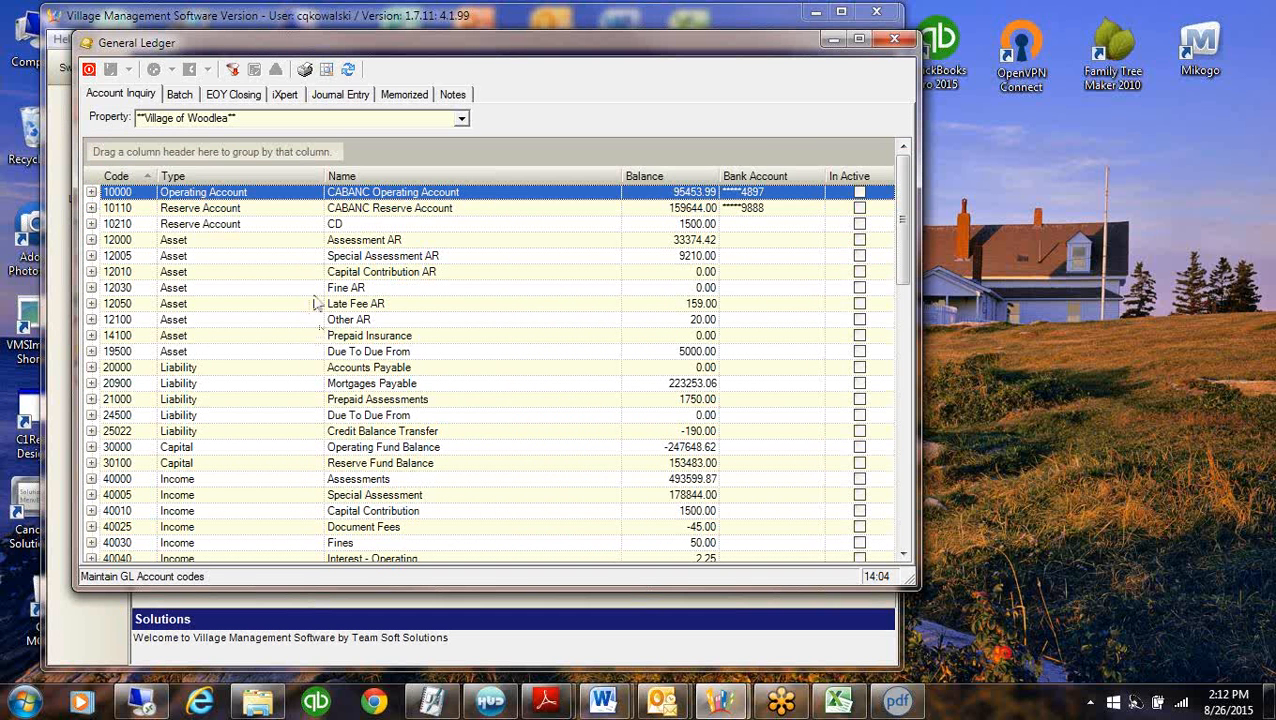
Start a journal entry for Hunters Mill dated 07/31/15, keep the out-of-period date, and return to the account inquiry
left_click(352, 96)
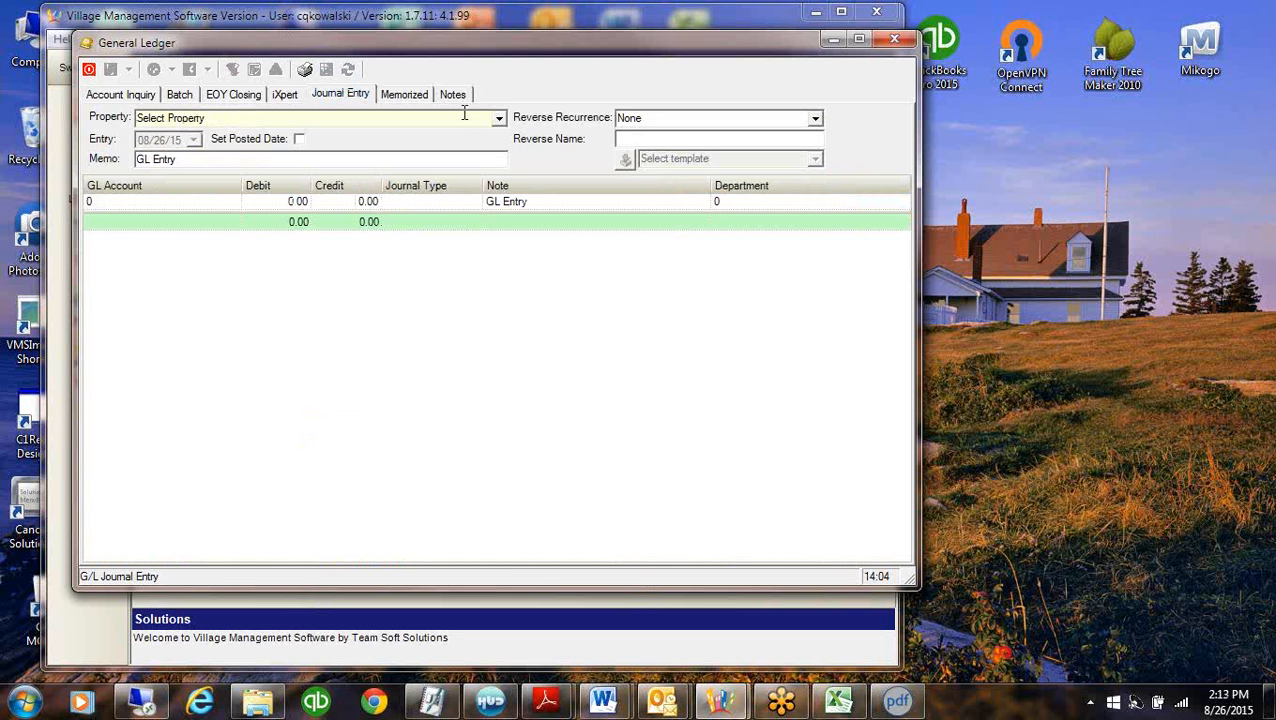
left_click(499, 118)
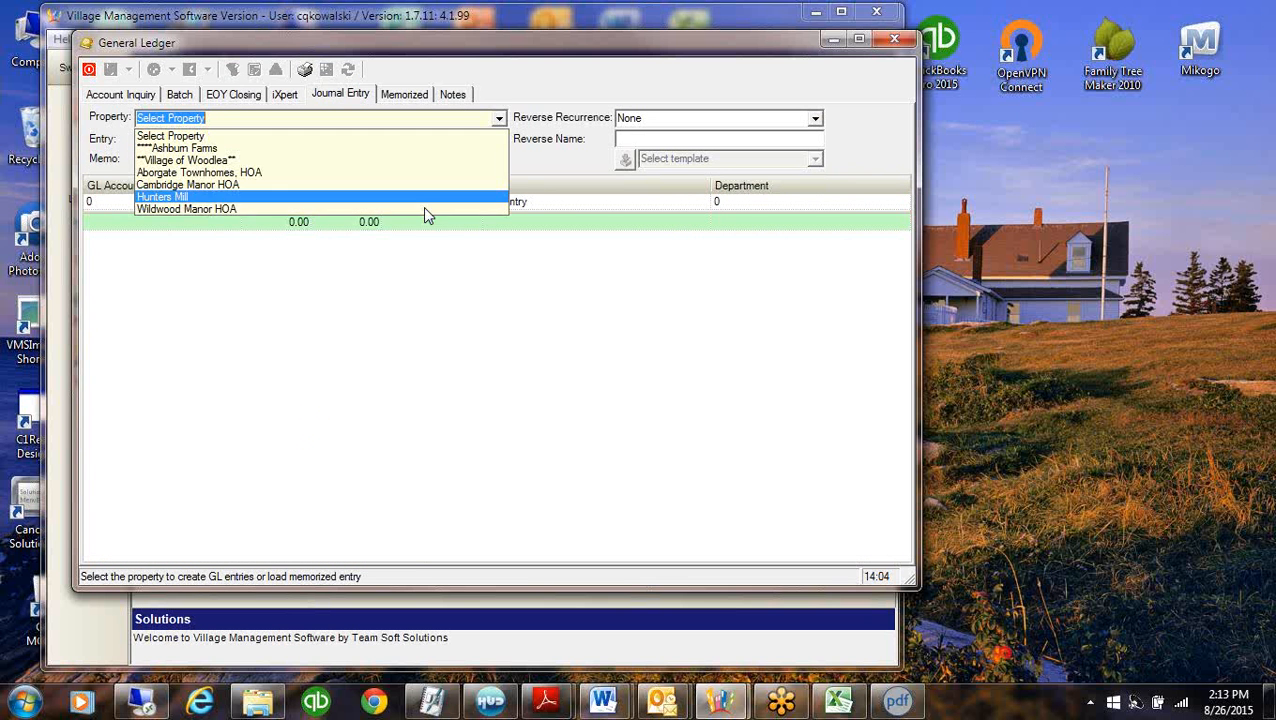
left_click(184, 198)
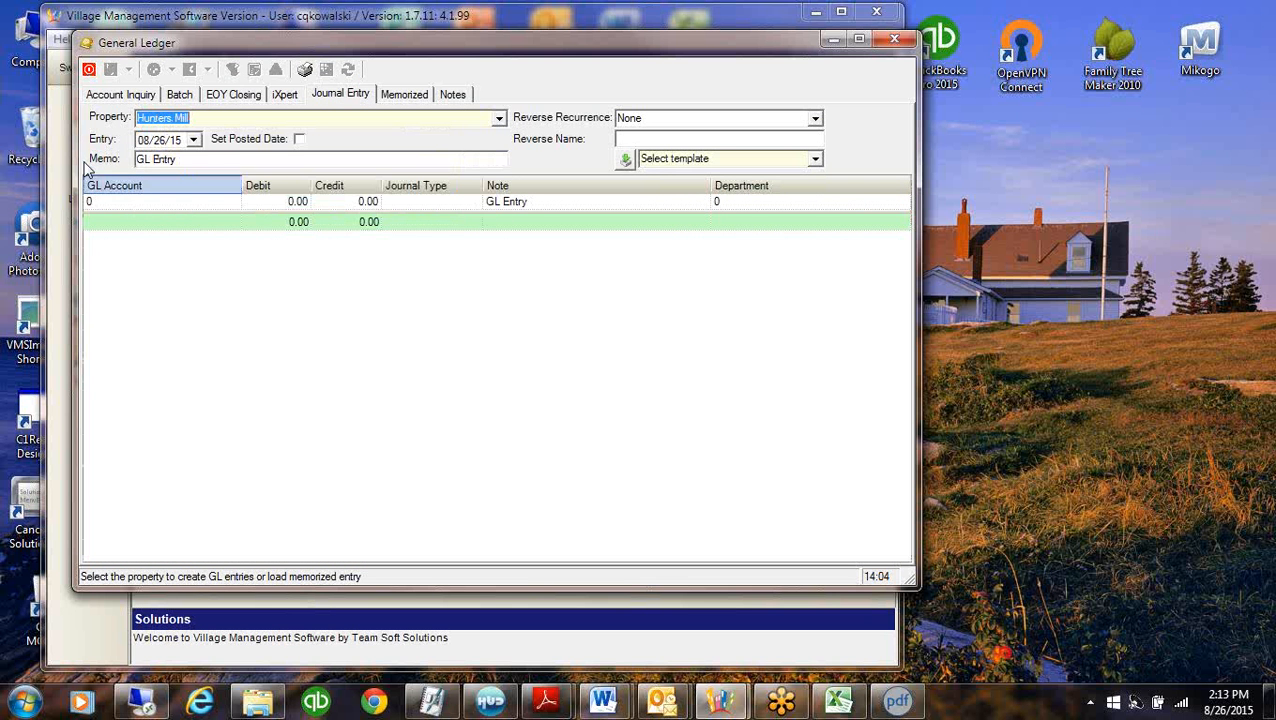
left_click(194, 141)
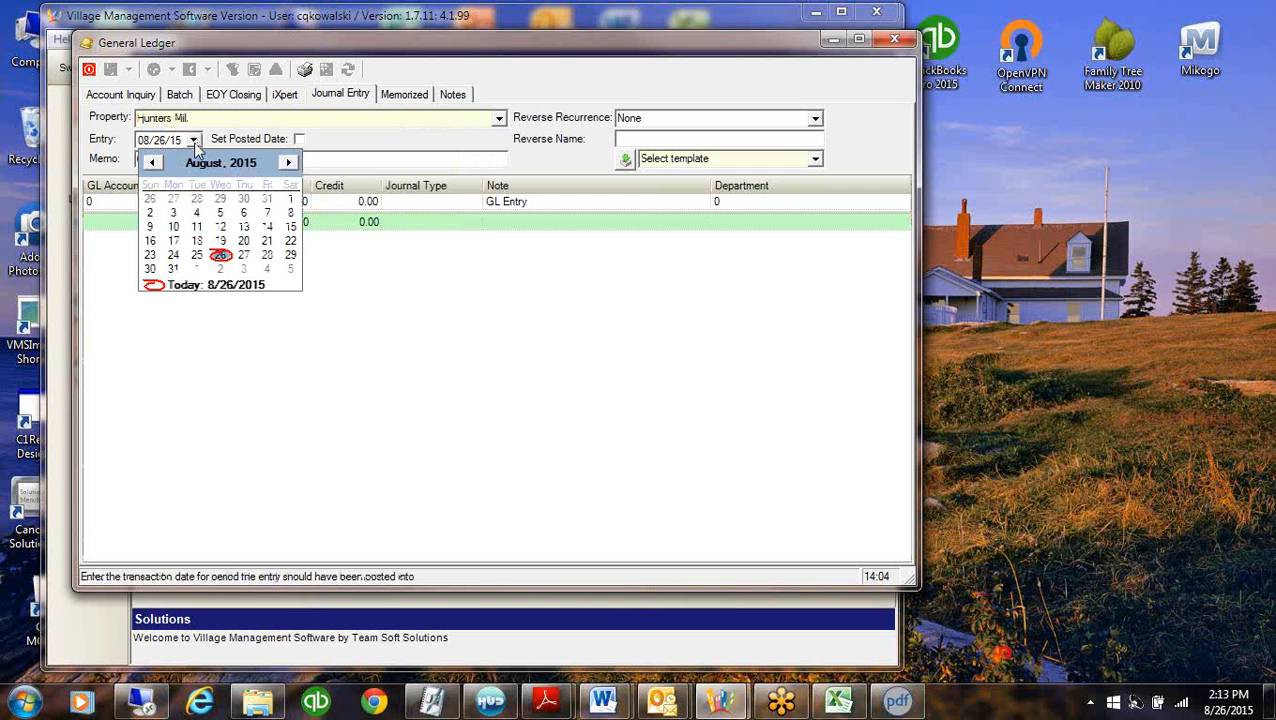
left_click(267, 198)
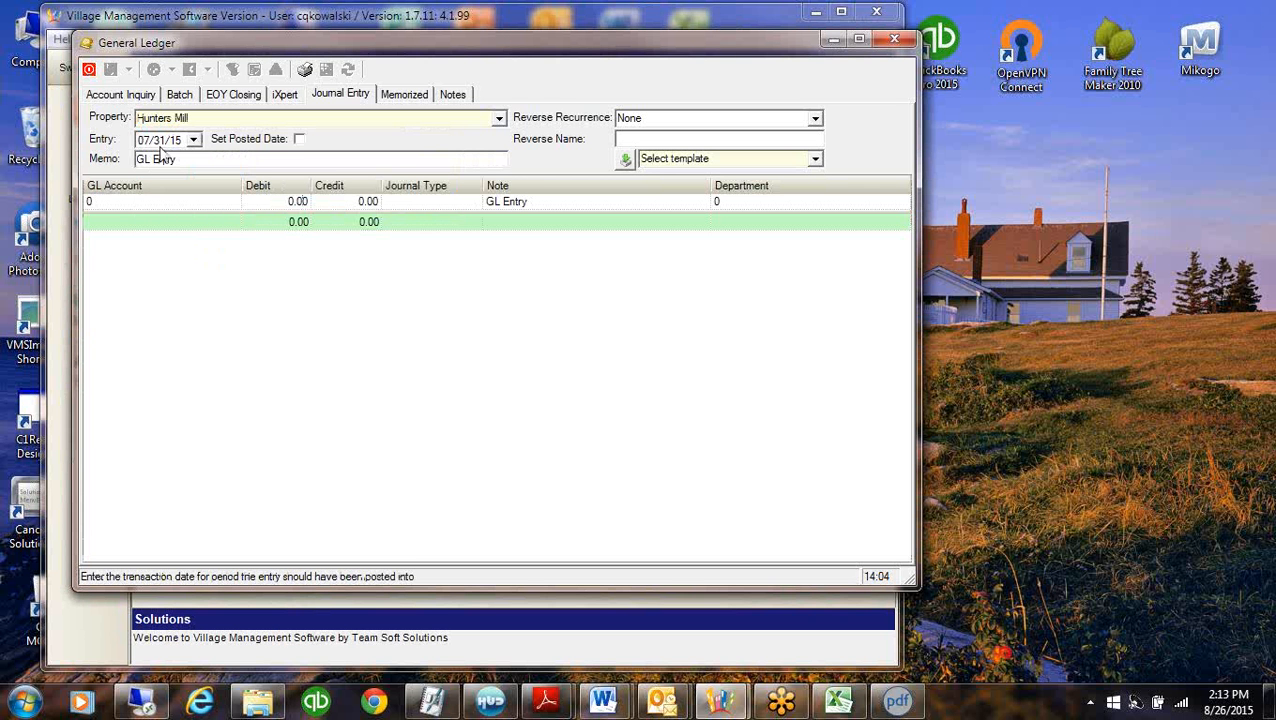
left_click(112, 95)
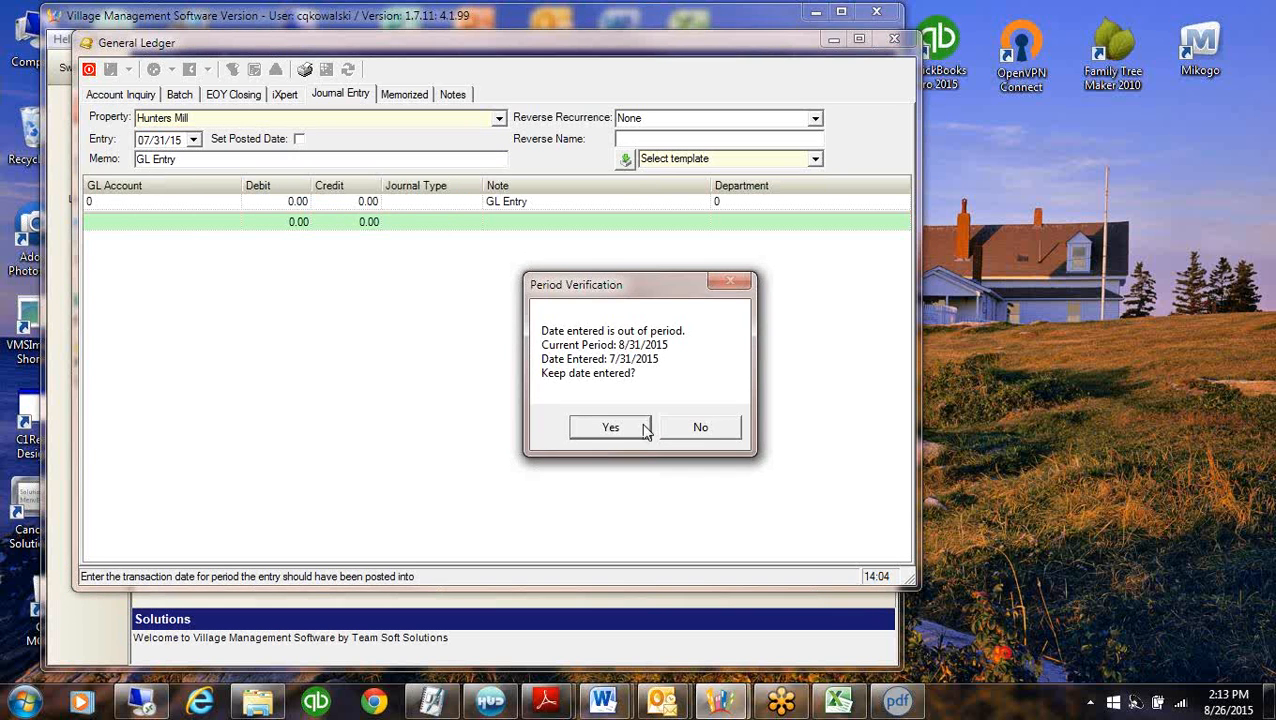
left_click(610, 428)
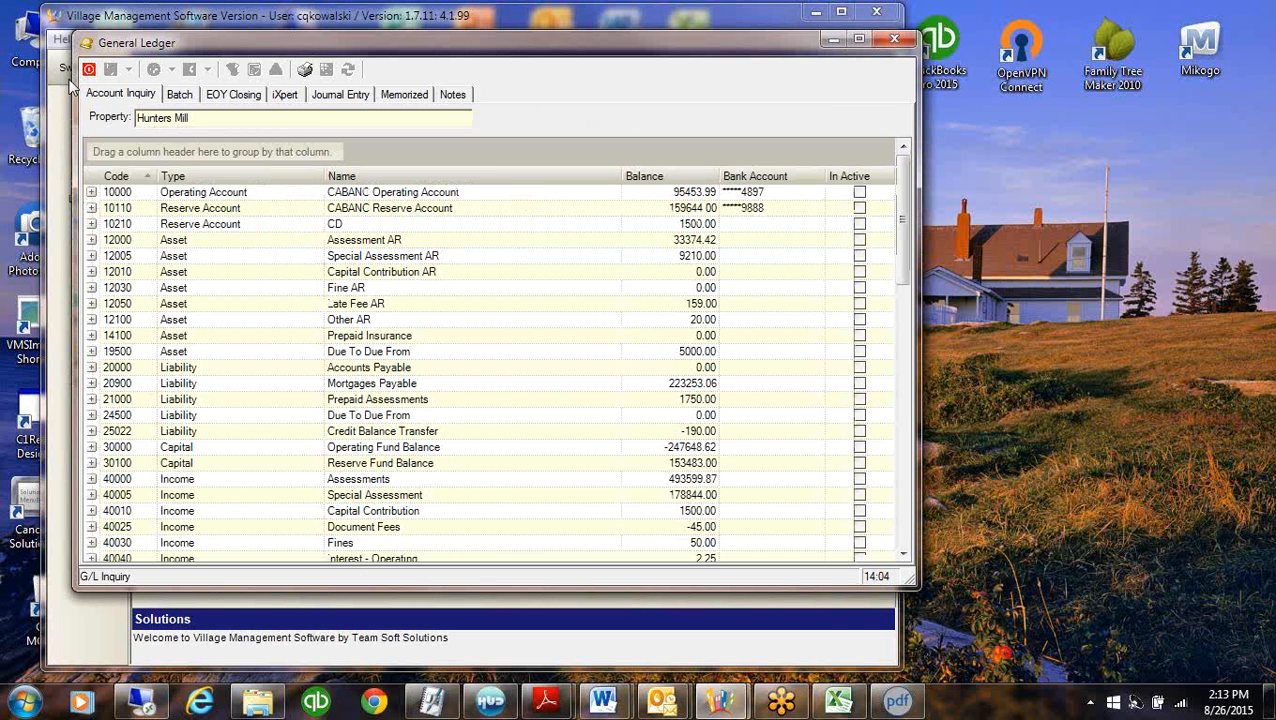
Expand Village of Woodlea's 10000 operating account, sort its transactions oldest first, and resize the columns so the full dates and amounts fit
left_click(91, 192)
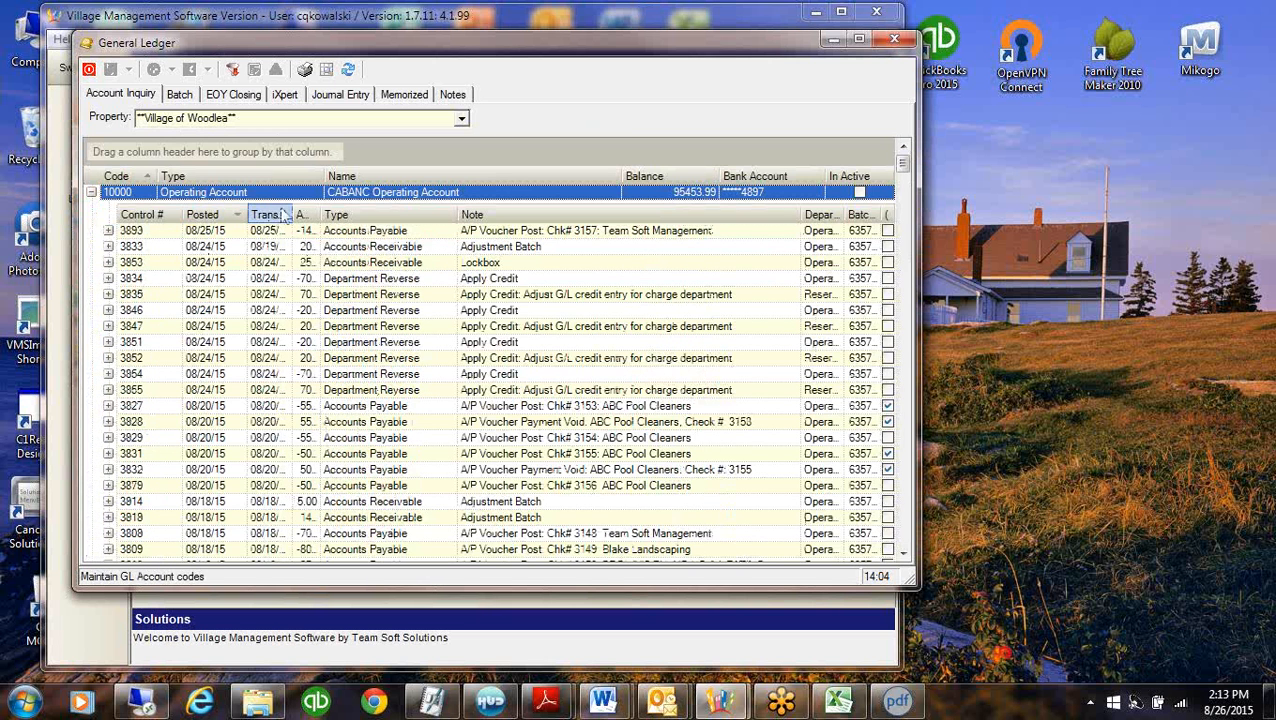
left_click_drag(297, 214, 412, 214)
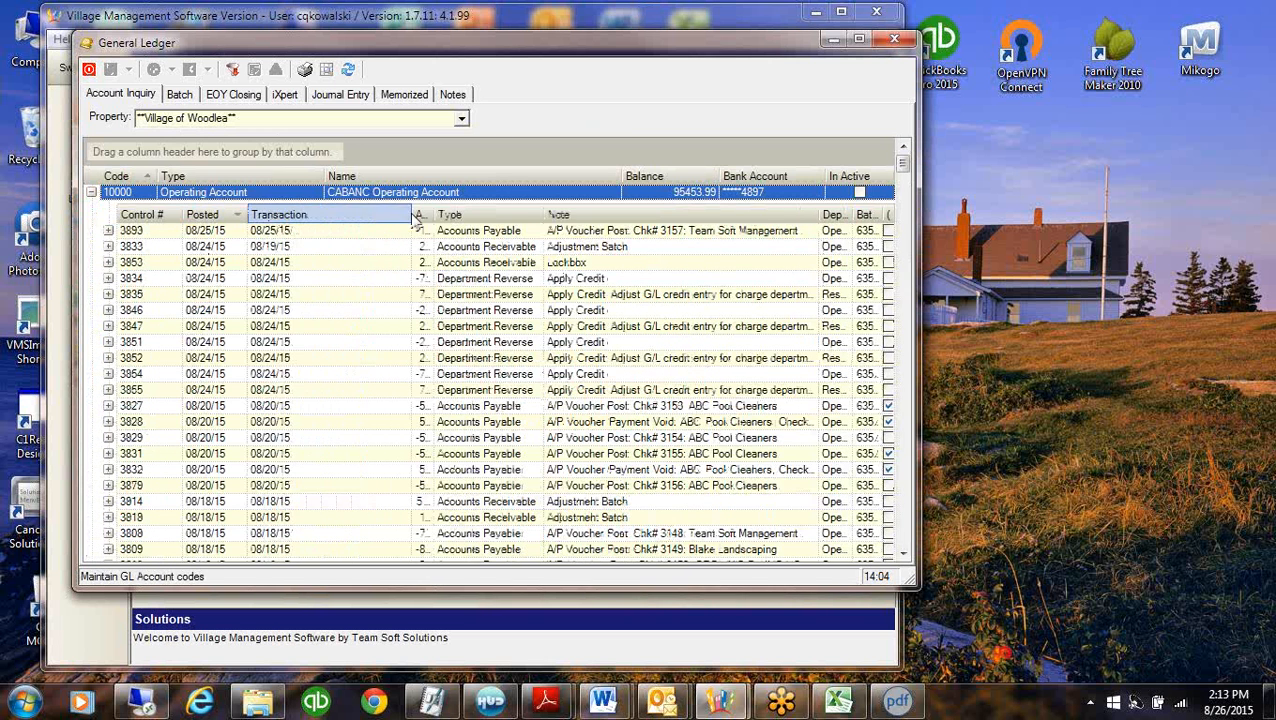
left_click(298, 216)
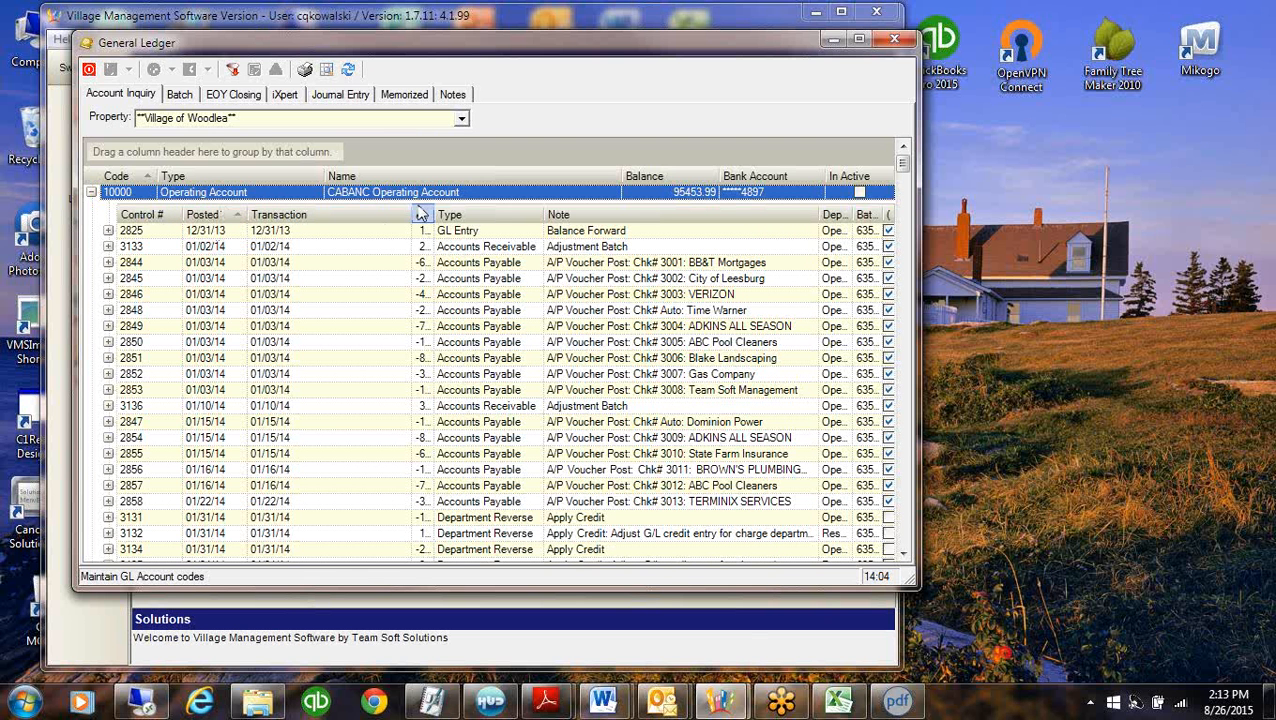
mouse_move(407, 215)
left_mouse_down()
mouse_move(322, 219)
mouse_move(322, 233)
mouse_move(375, 211)
mouse_move(413, 215)
left_mouse_up()
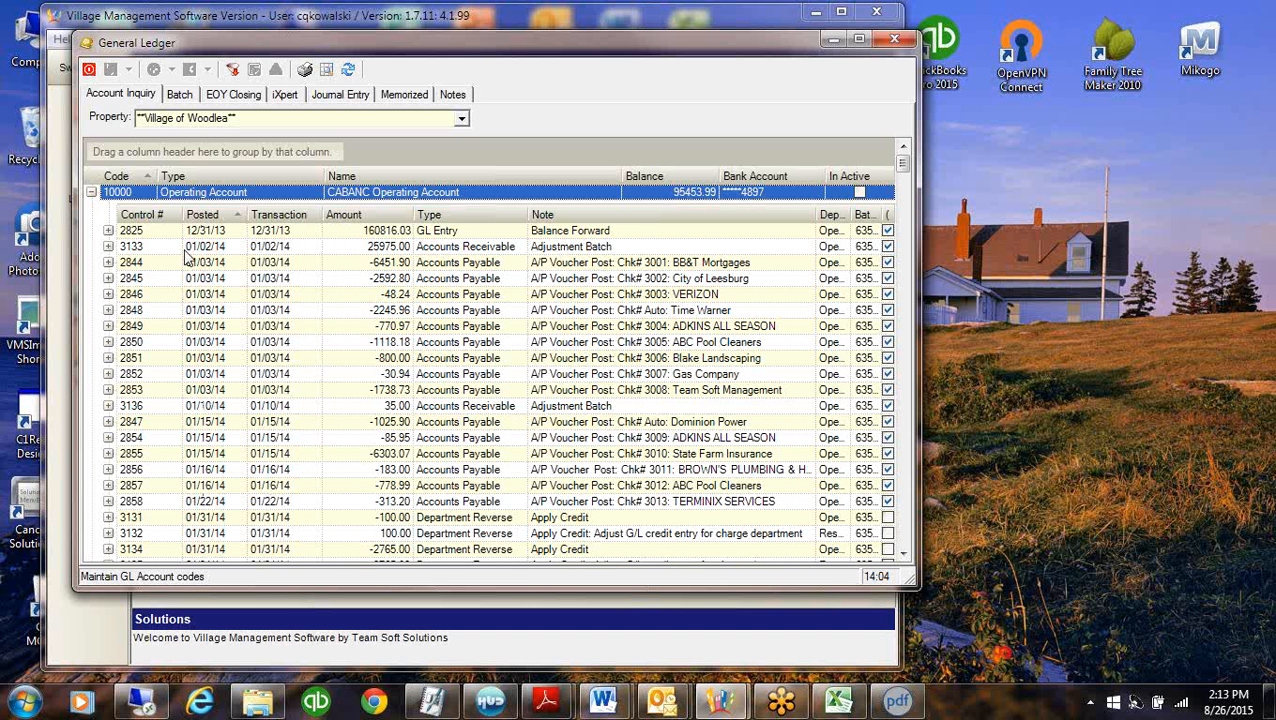
Switch the inquiry to Hunters Mill, expand its 10000 operating account, and examine the posted and transaction dates of the July entries
left_click(461, 118)
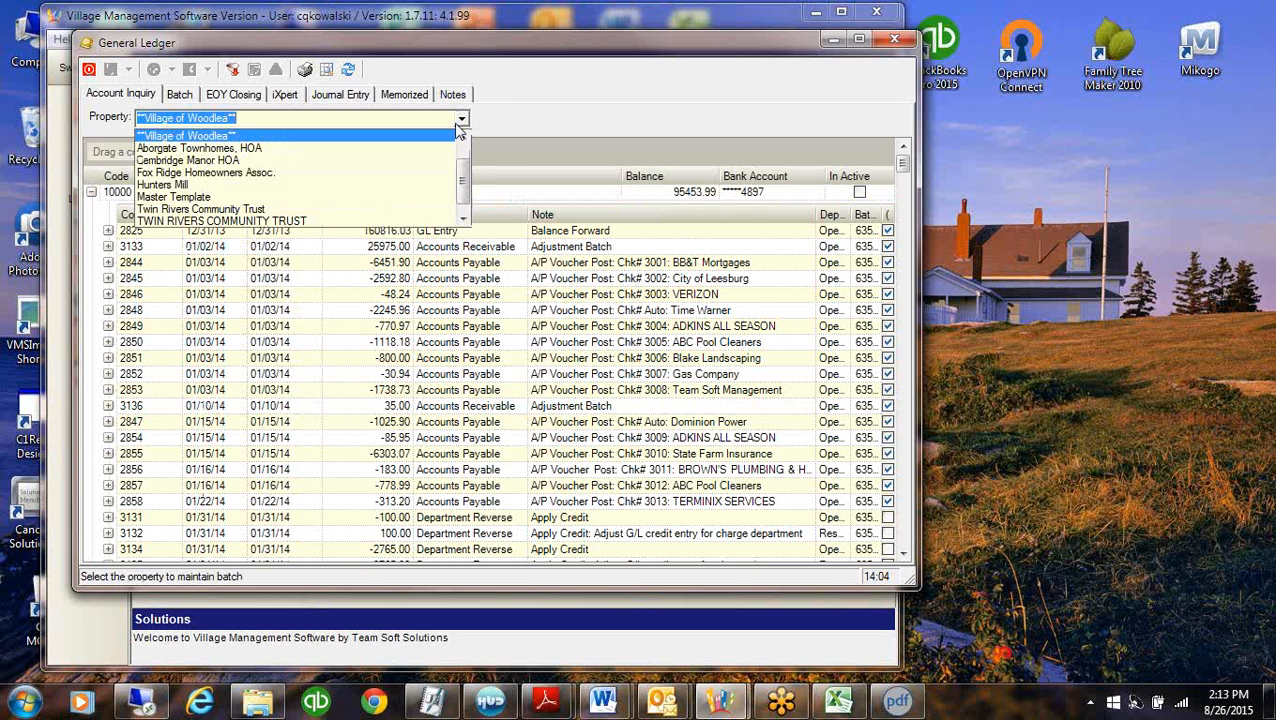
left_click(162, 185)
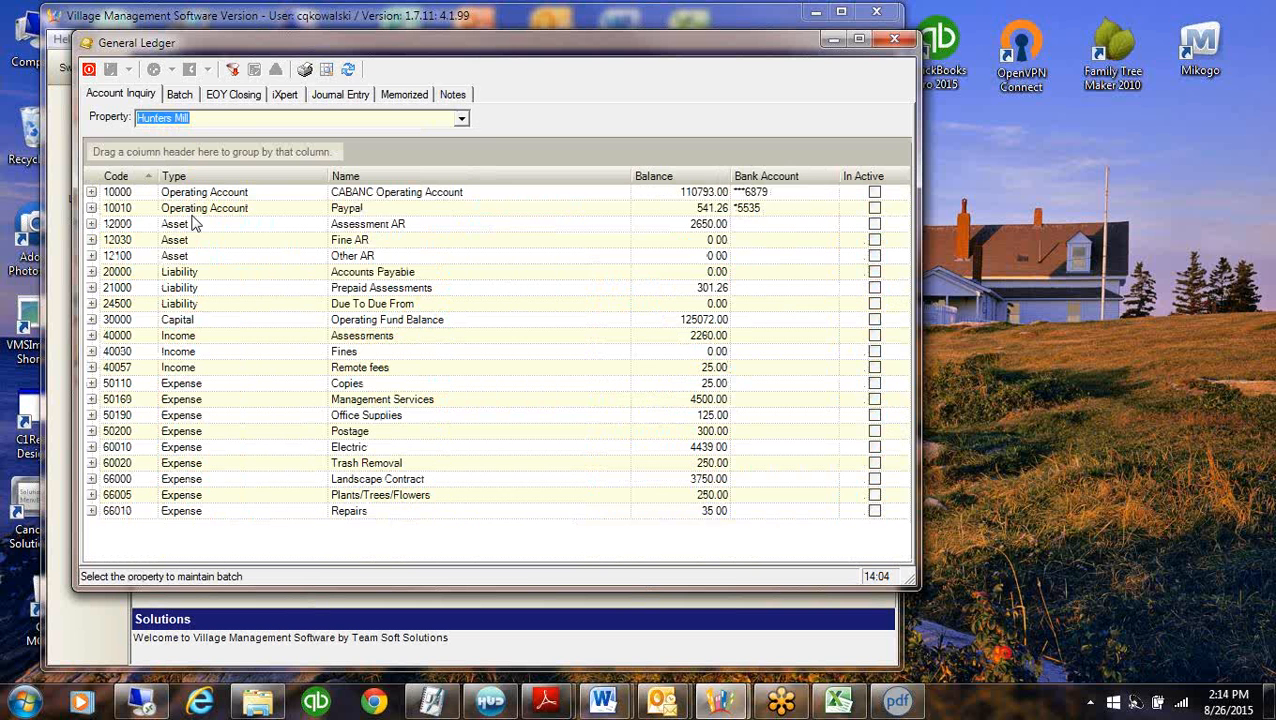
left_click(91, 192)
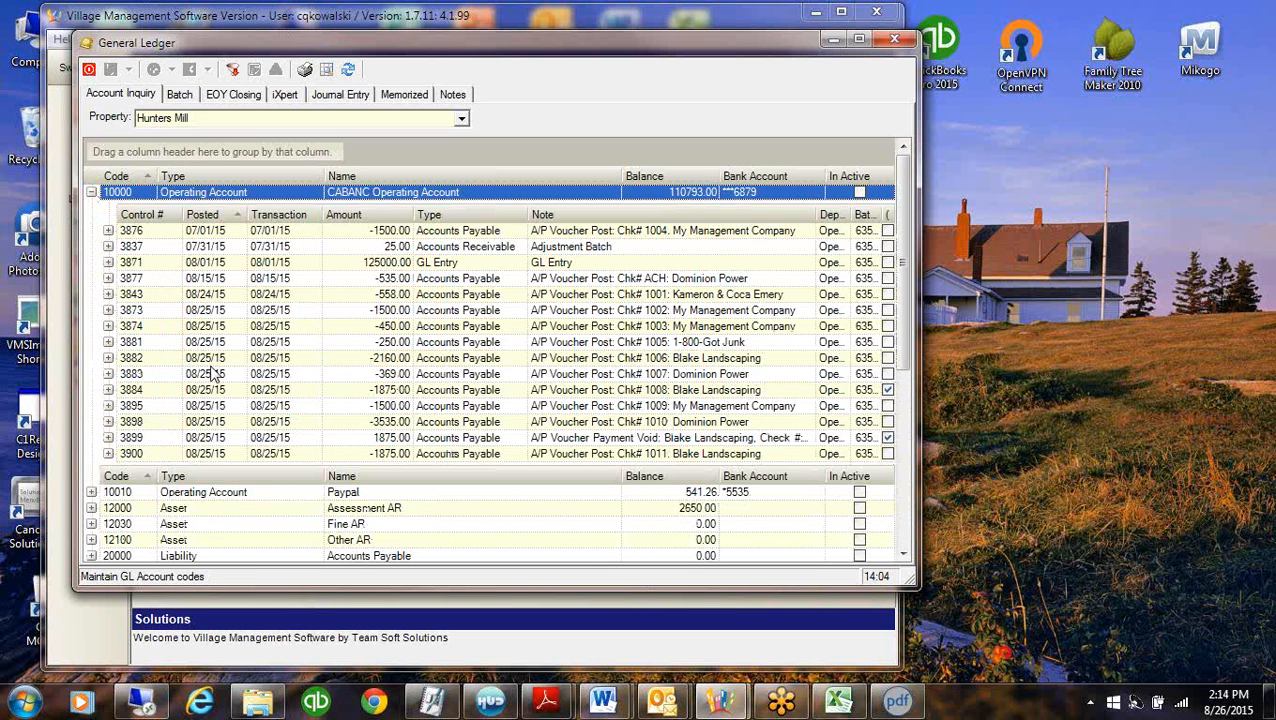
left_click(226, 247)
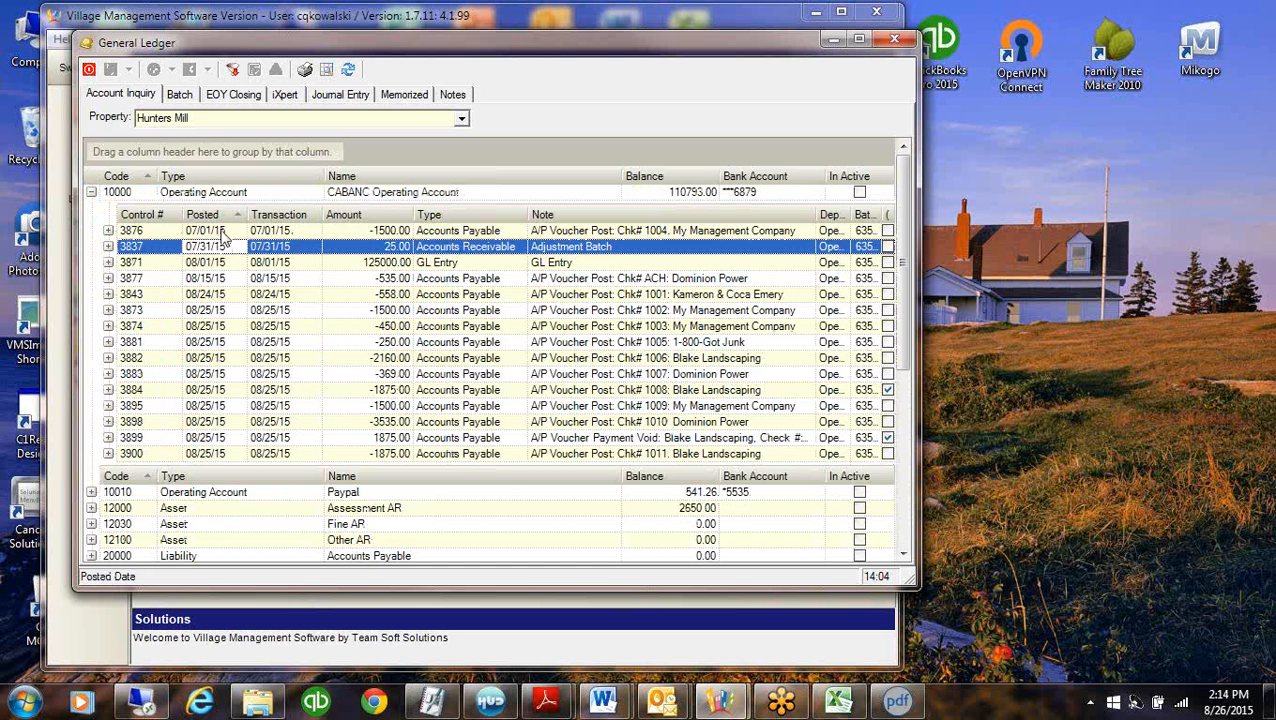
left_click(224, 231)
left_click(263, 231)
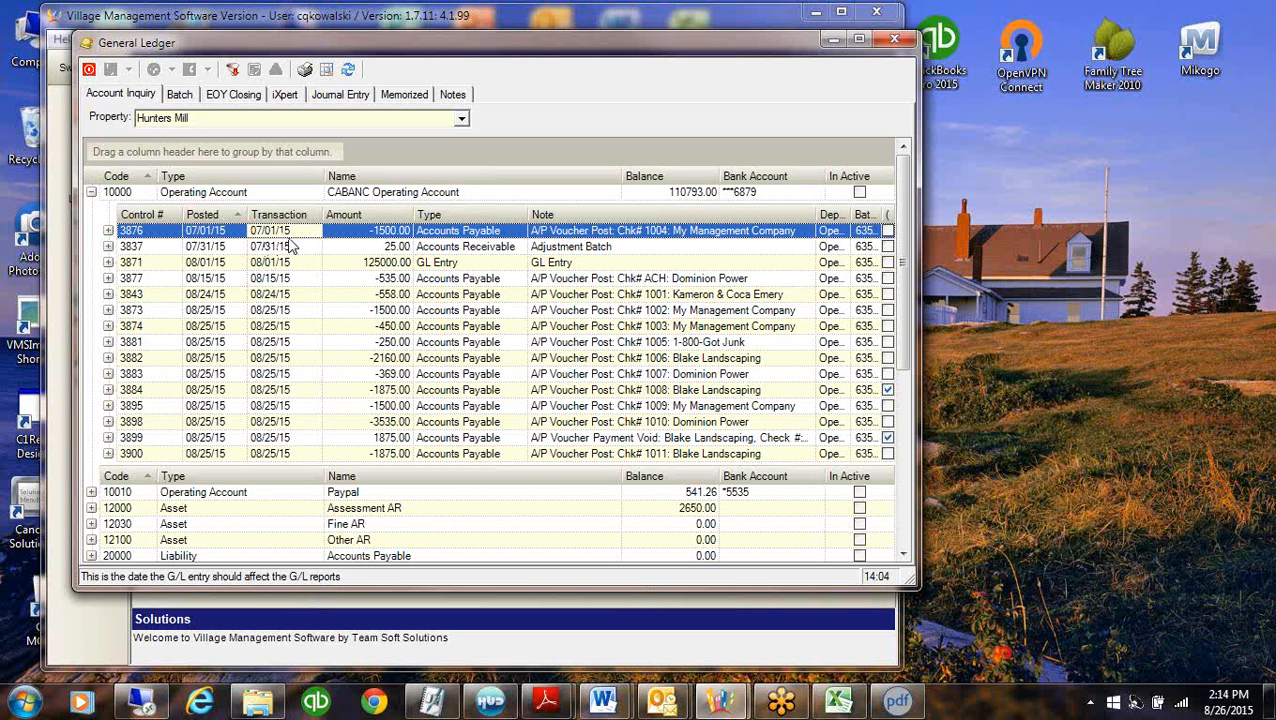
left_click(233, 248)
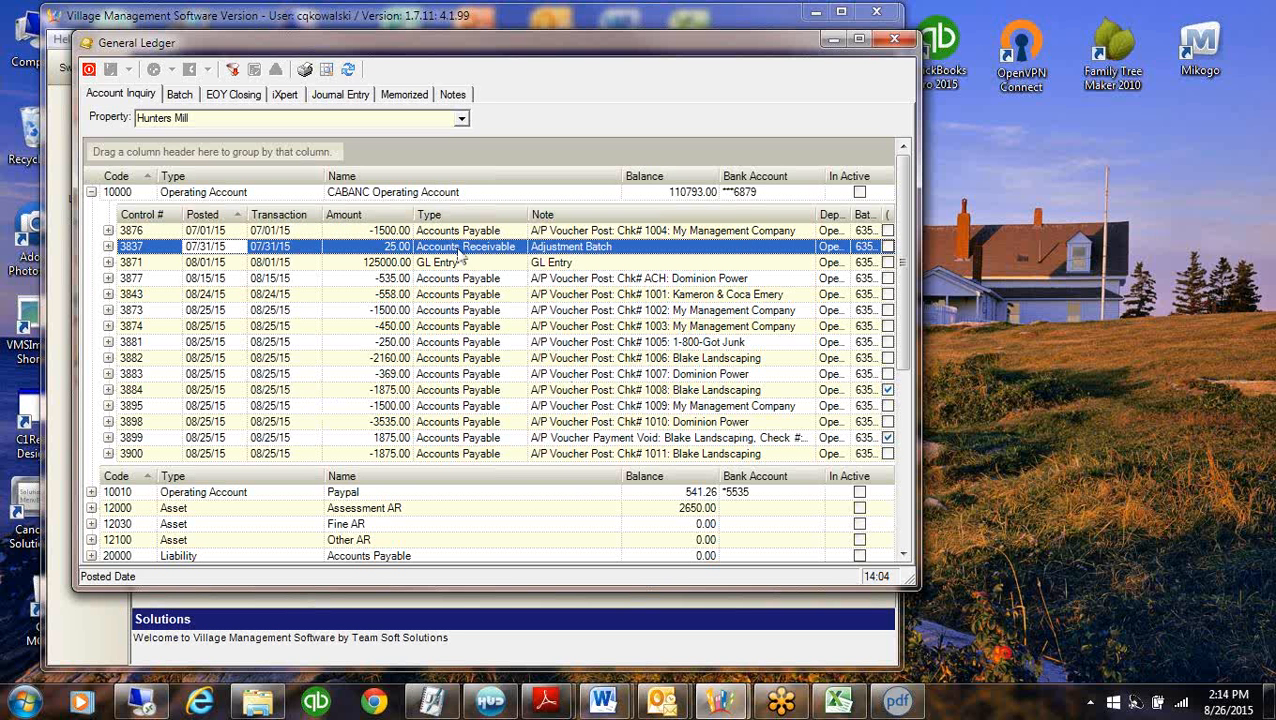
Return to the Hunters Mill journal entry, leave its Set Posted Date option off, and clear the memo
left_click(338, 94)
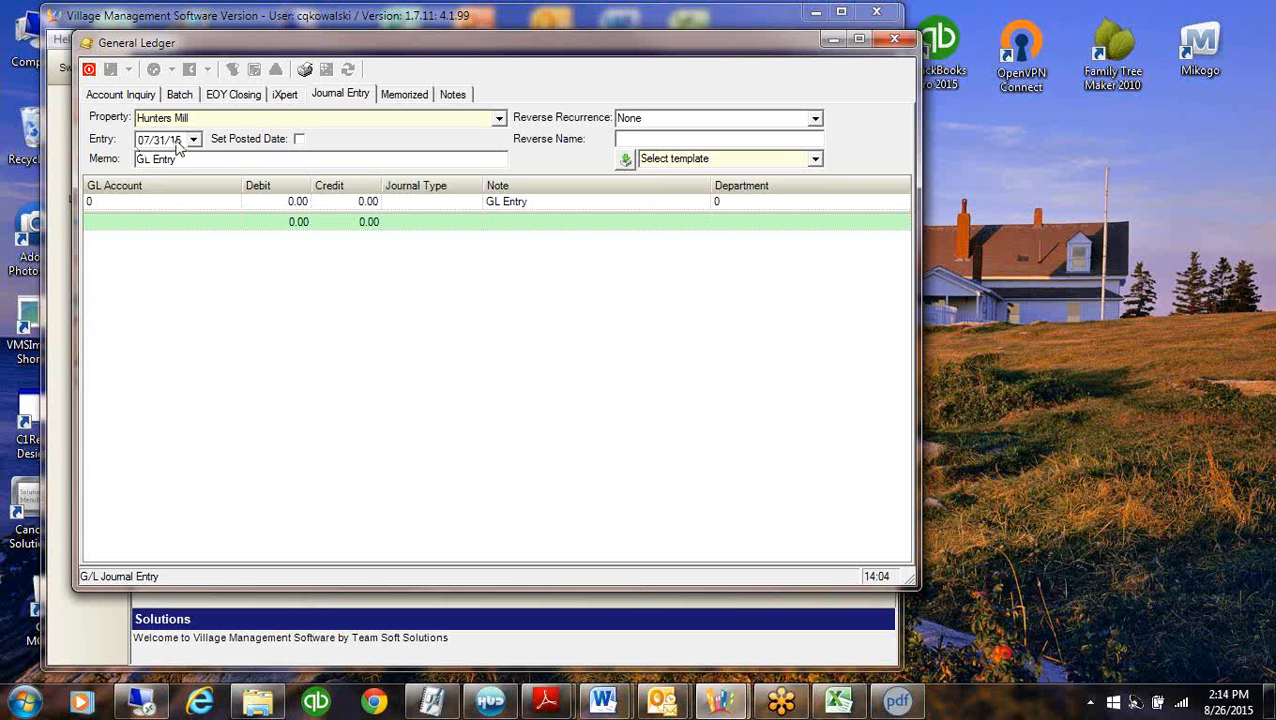
left_click(299, 140)
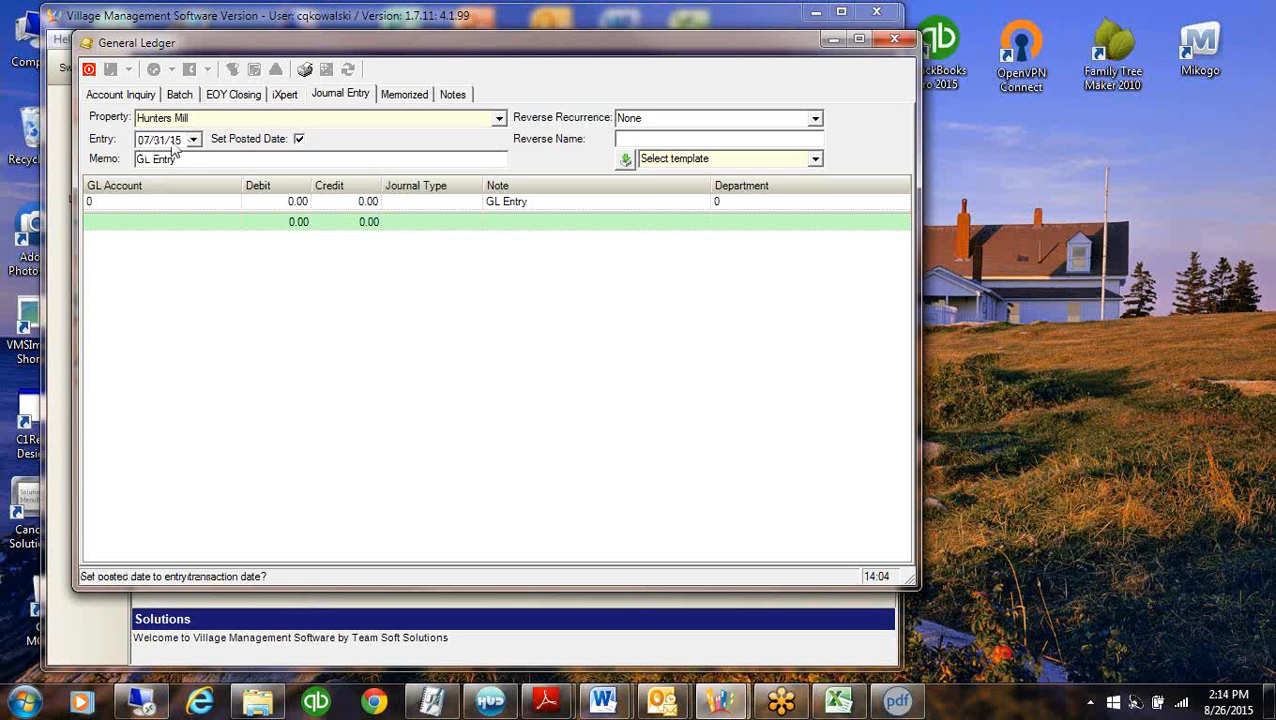
left_click(300, 140)
left_click(301, 141)
left_click(303, 144)
left_click(302, 143)
left_click(303, 145)
left_click_drag(178, 160, 124, 165)
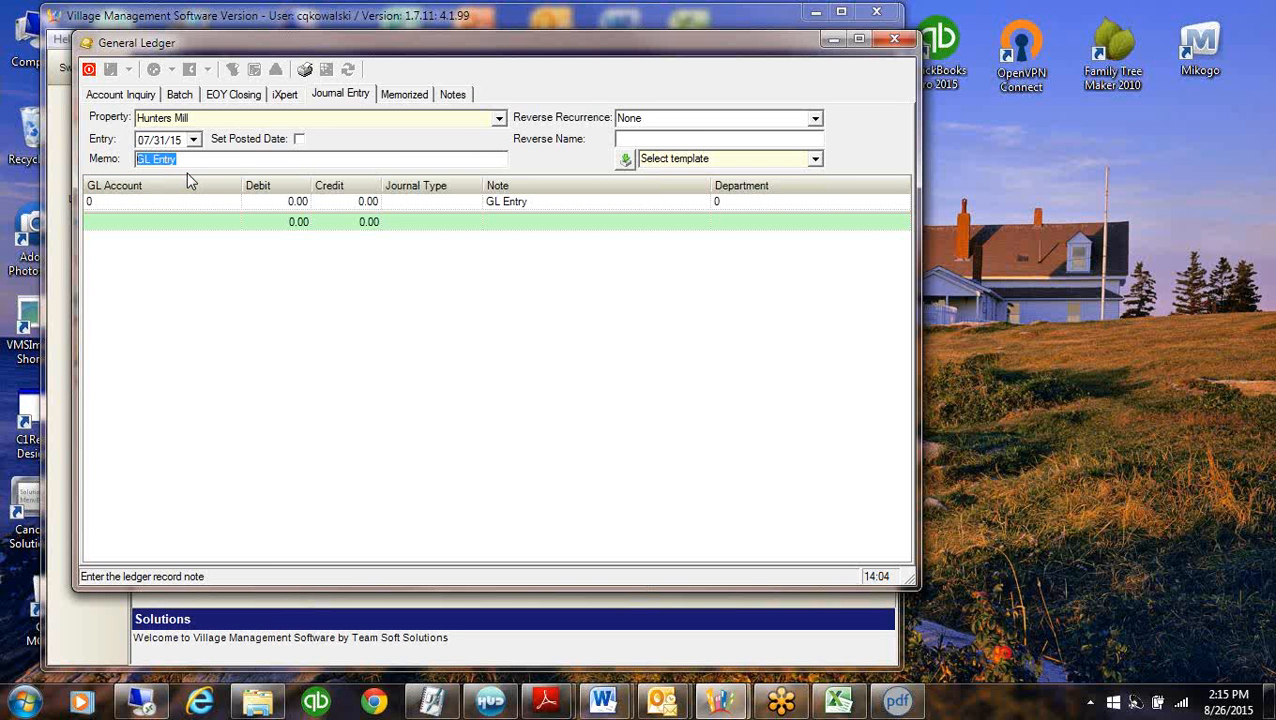
type("Lau")
Add journal lines for 10000 CABANC Operating Account and 40015 Clubhouse Rental
left_click(145, 202)
left_click(234, 202)
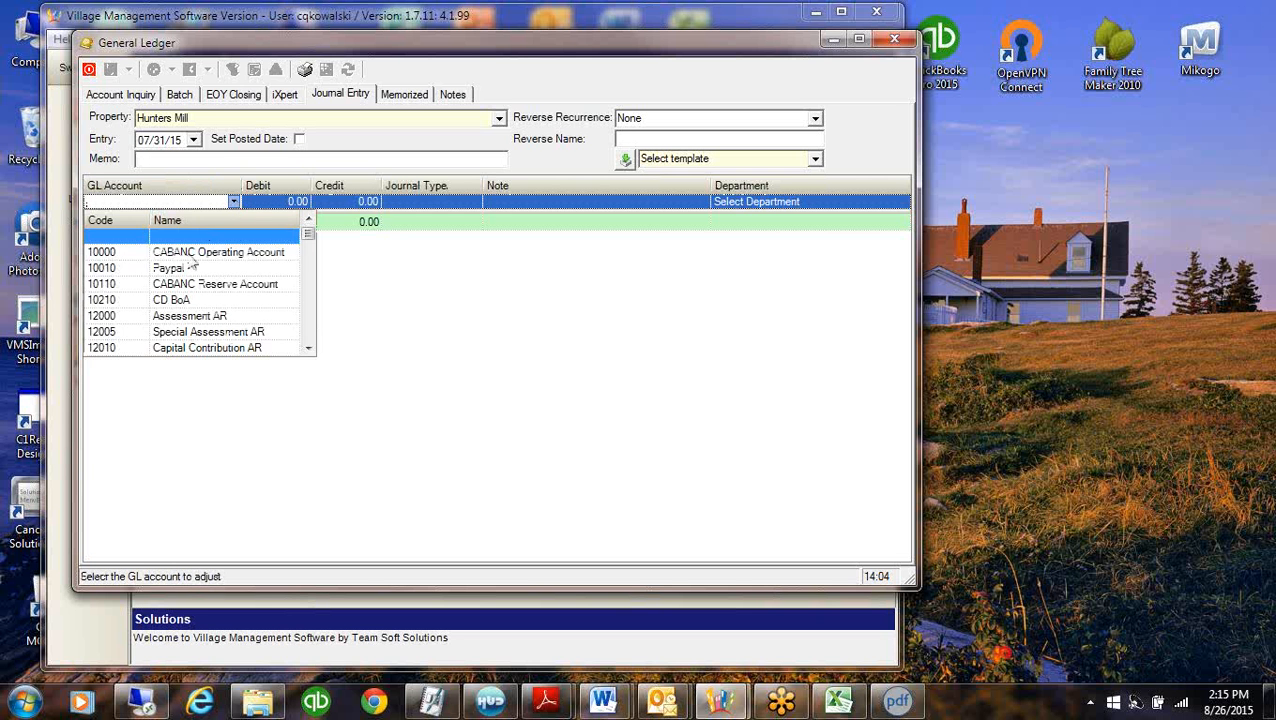
left_click(186, 252)
left_click(185, 224)
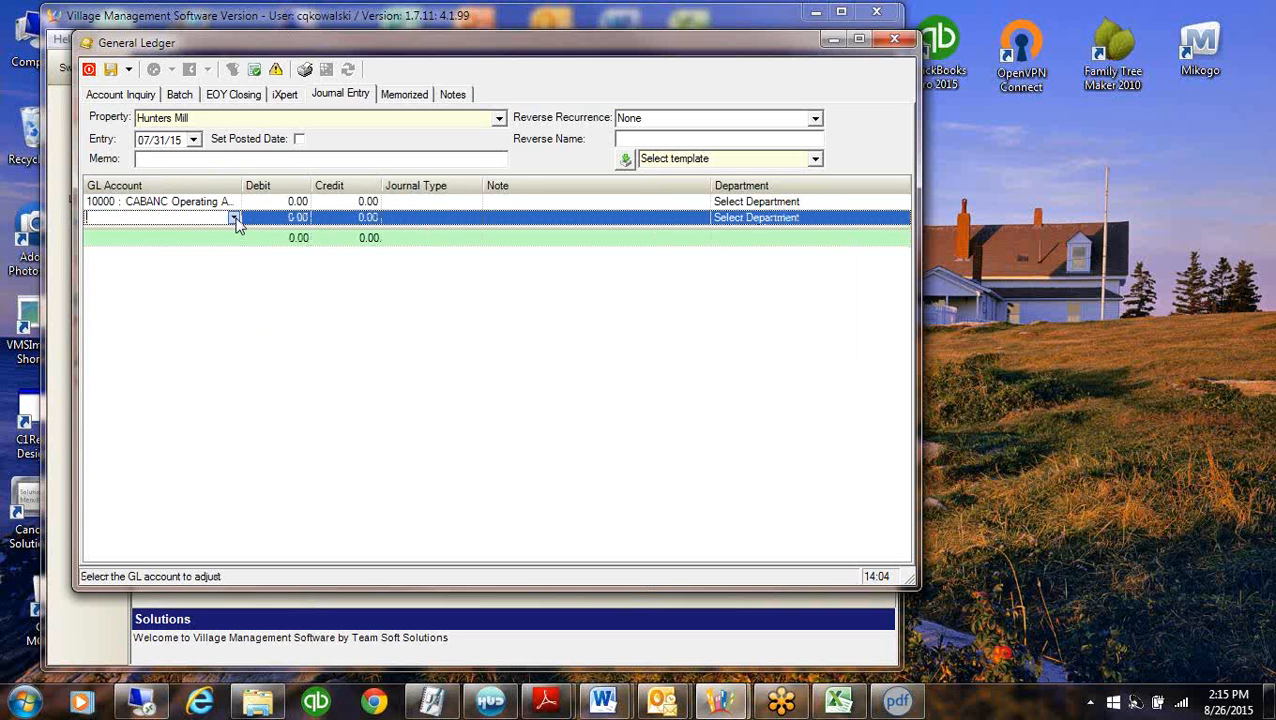
left_click(234, 218)
type("40000 : Assessments")
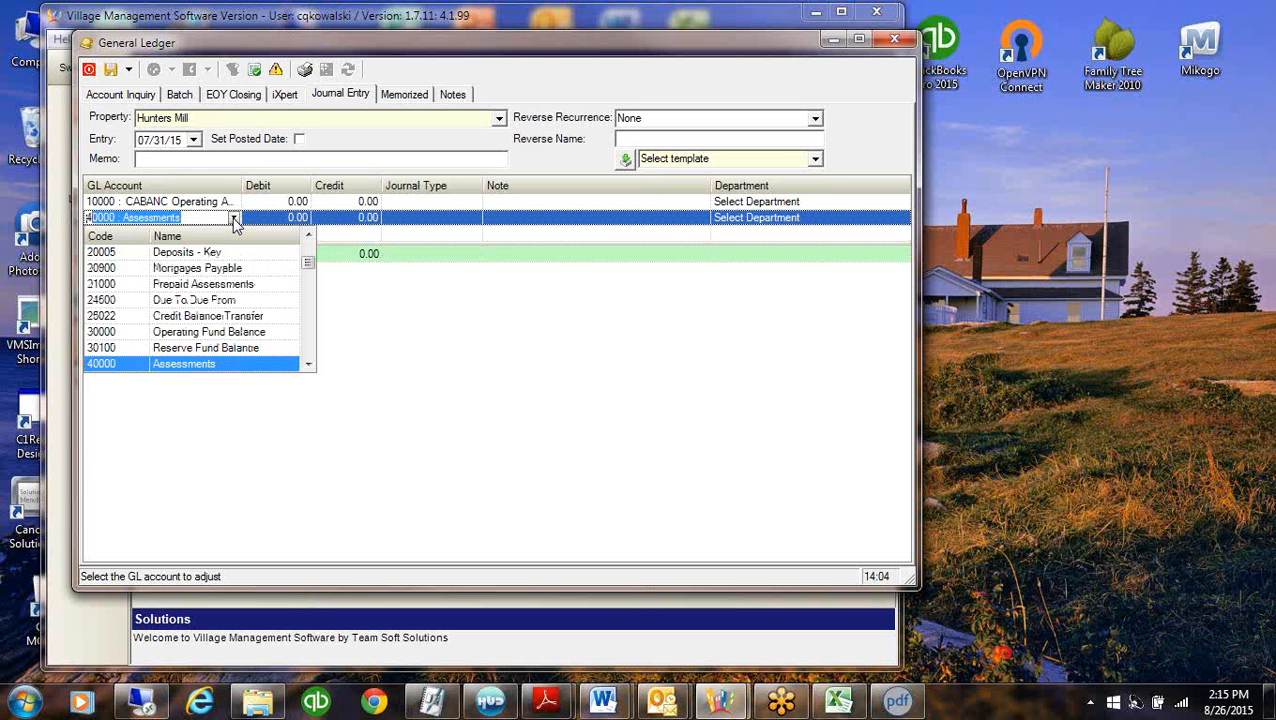
scroll(310, 366, "down", 3)
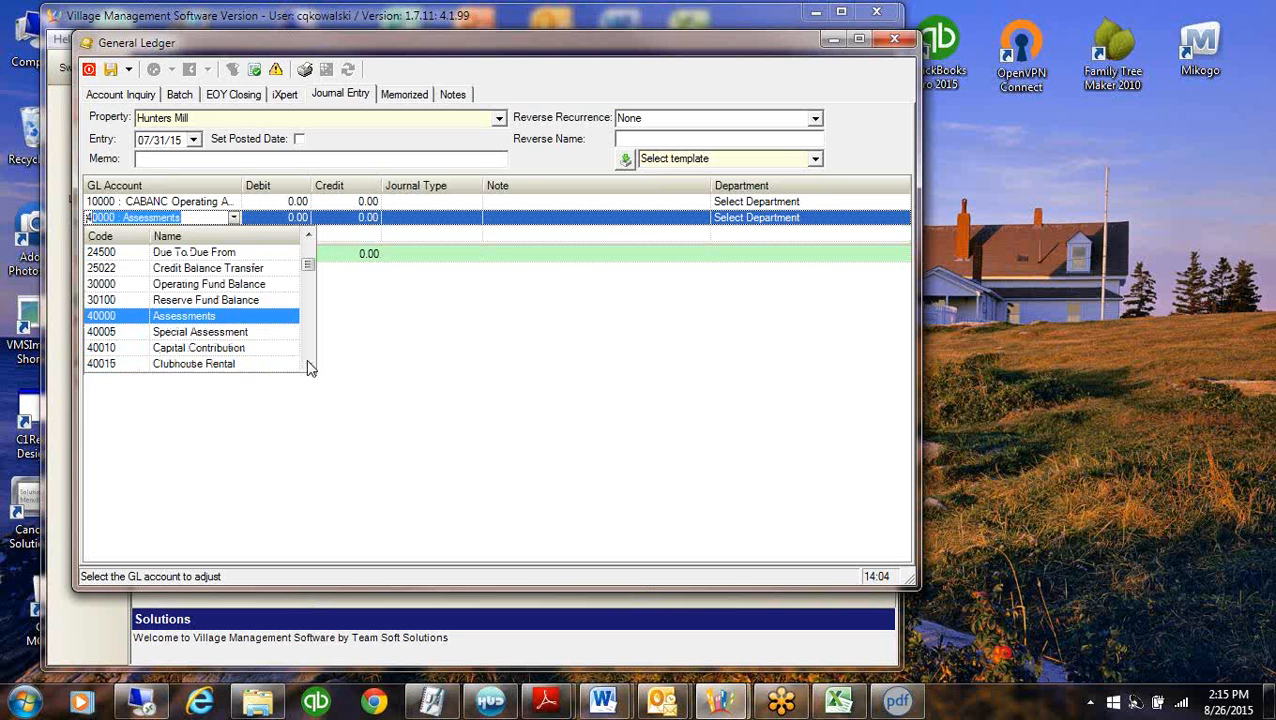
left_click(212, 300)
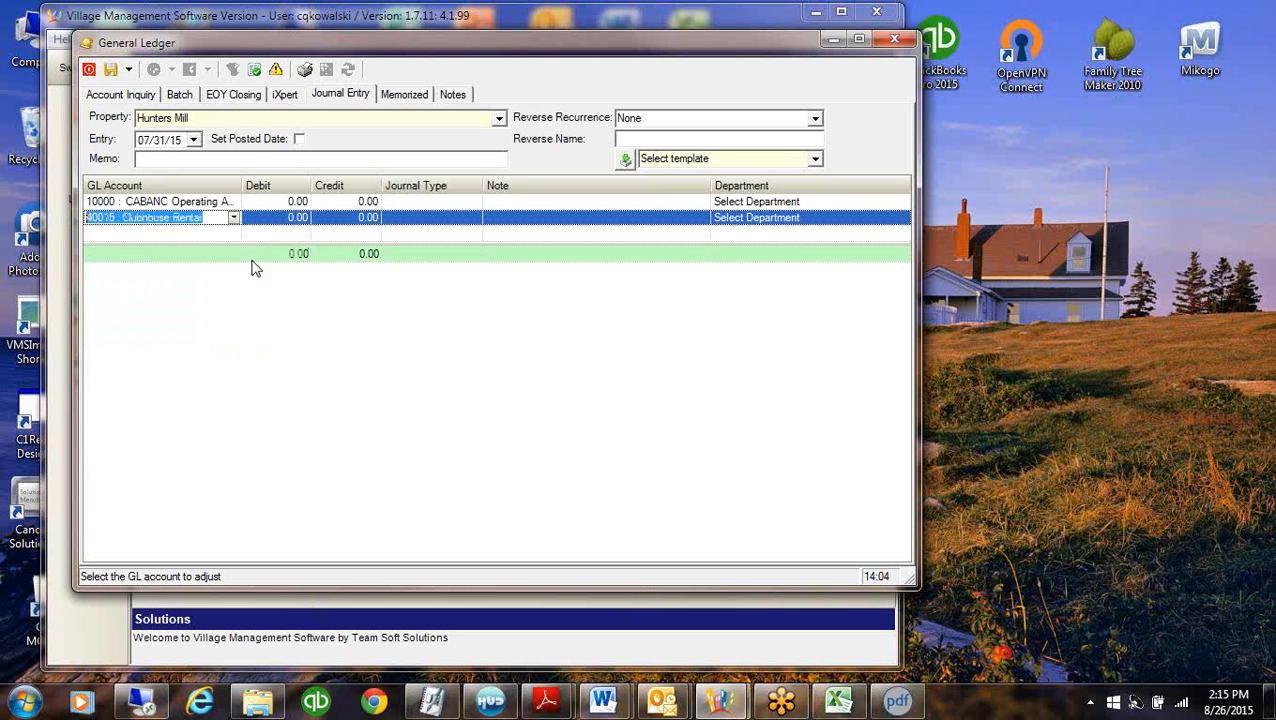
Debit the operating account 400, credit Clubhouse Rental 400, and assign both lines to the Operating department
left_click(288, 203)
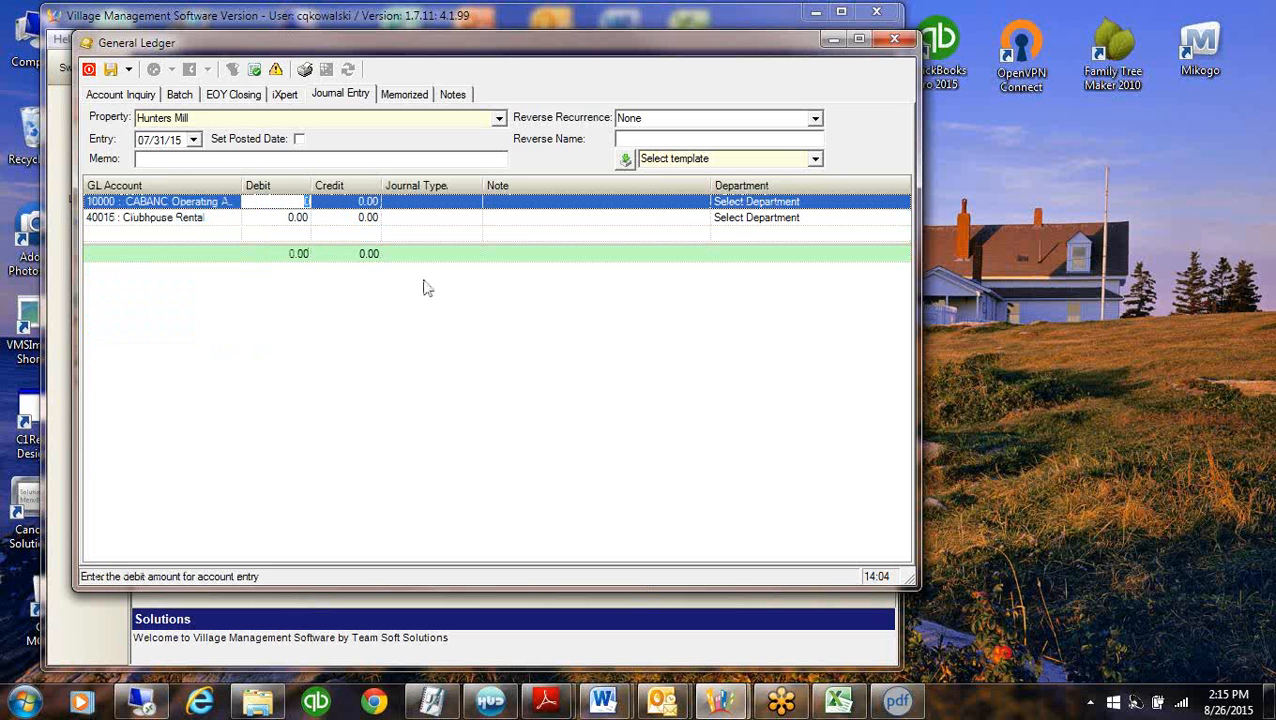
type("400")
left_click(370, 218)
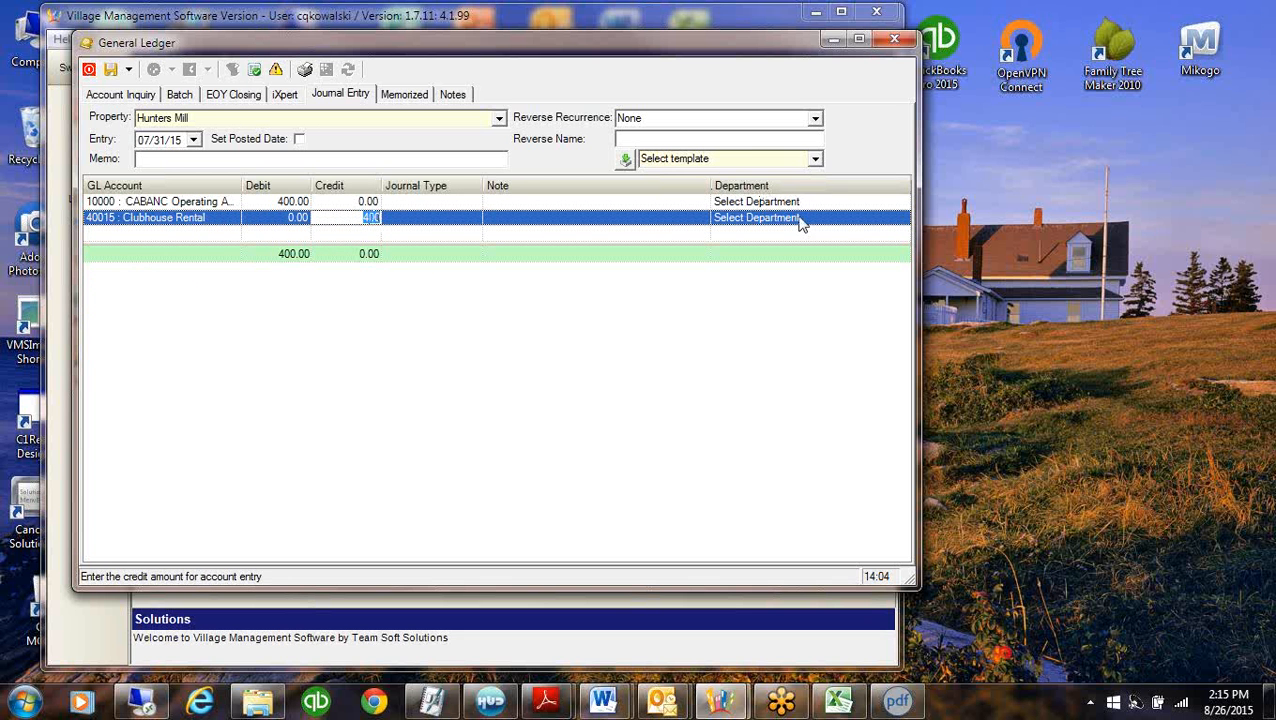
left_click(830, 201)
type("Operating")
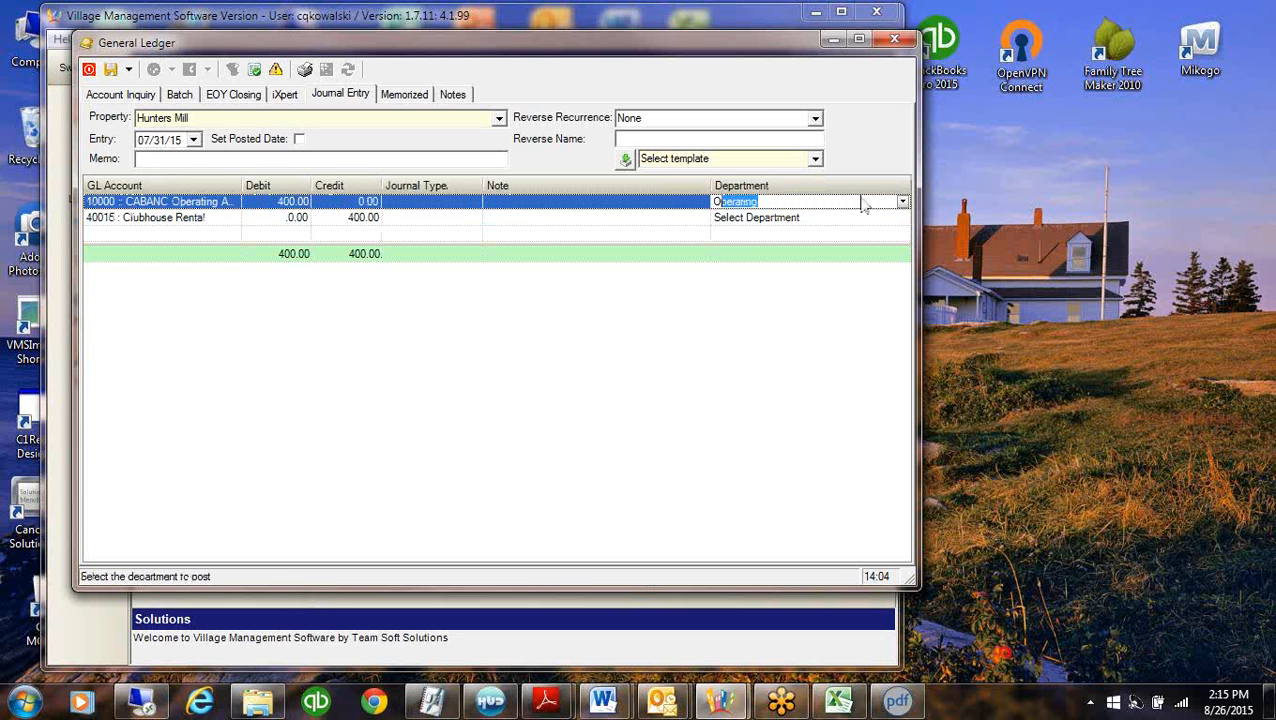
left_click(860, 217)
type("Operating")
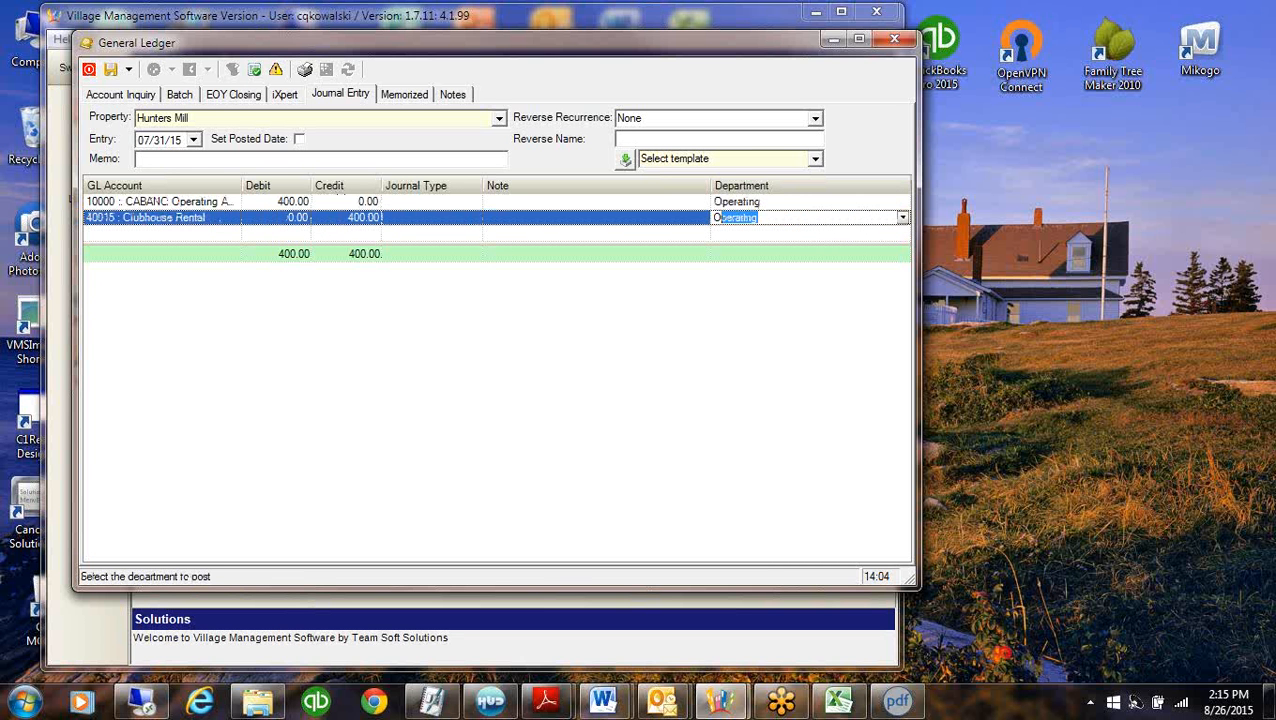
left_click(482, 252)
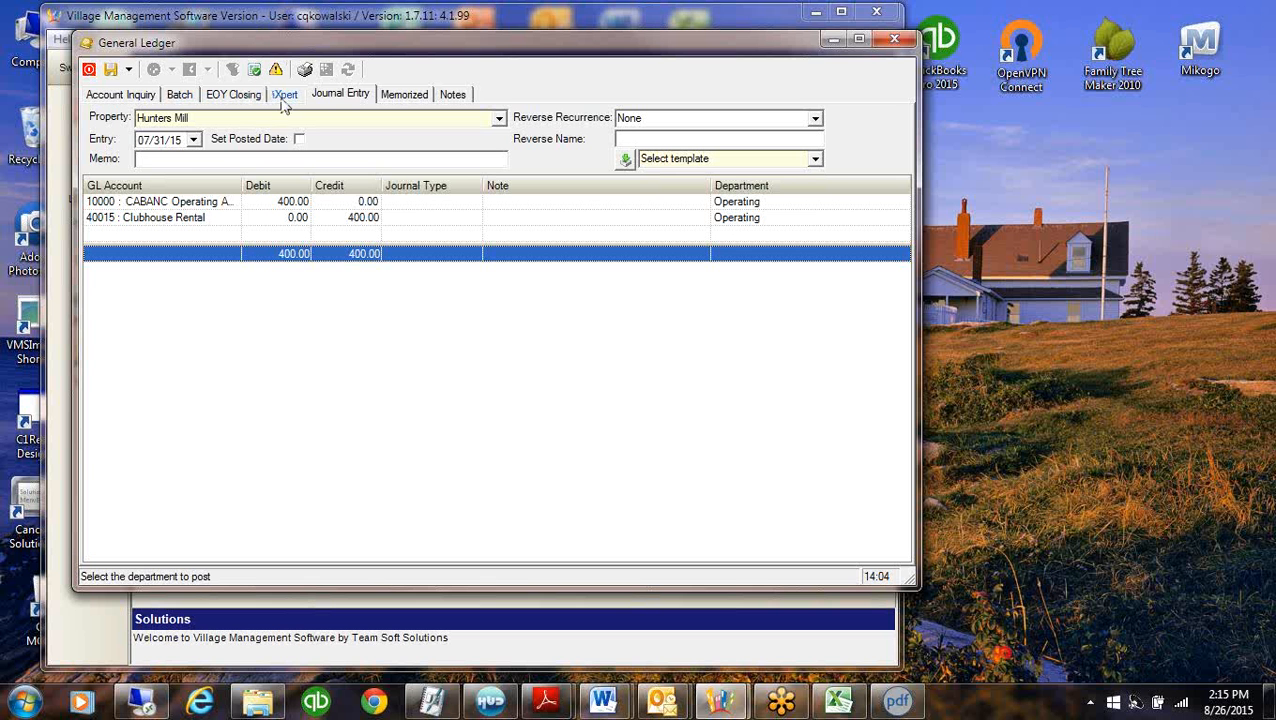
Post the Hunters Mill journal entry and confirm the posting
left_click(254, 69)
left_click(603, 430)
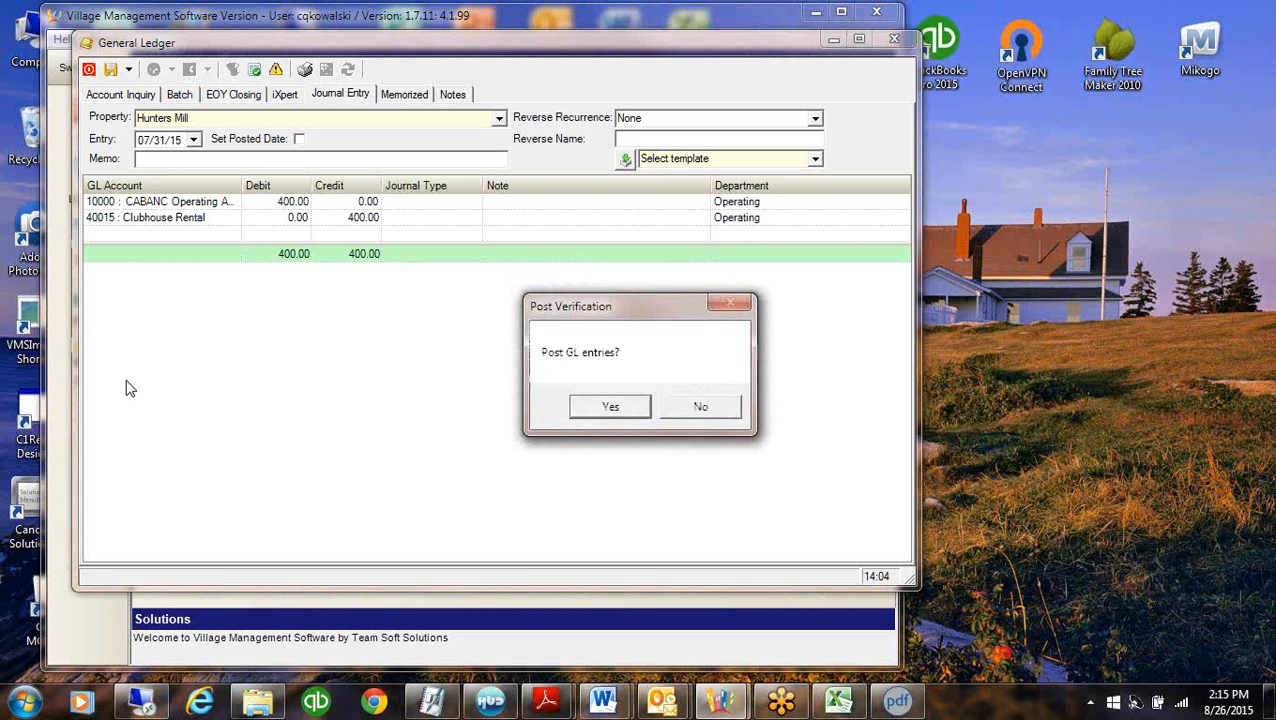
left_click(607, 406)
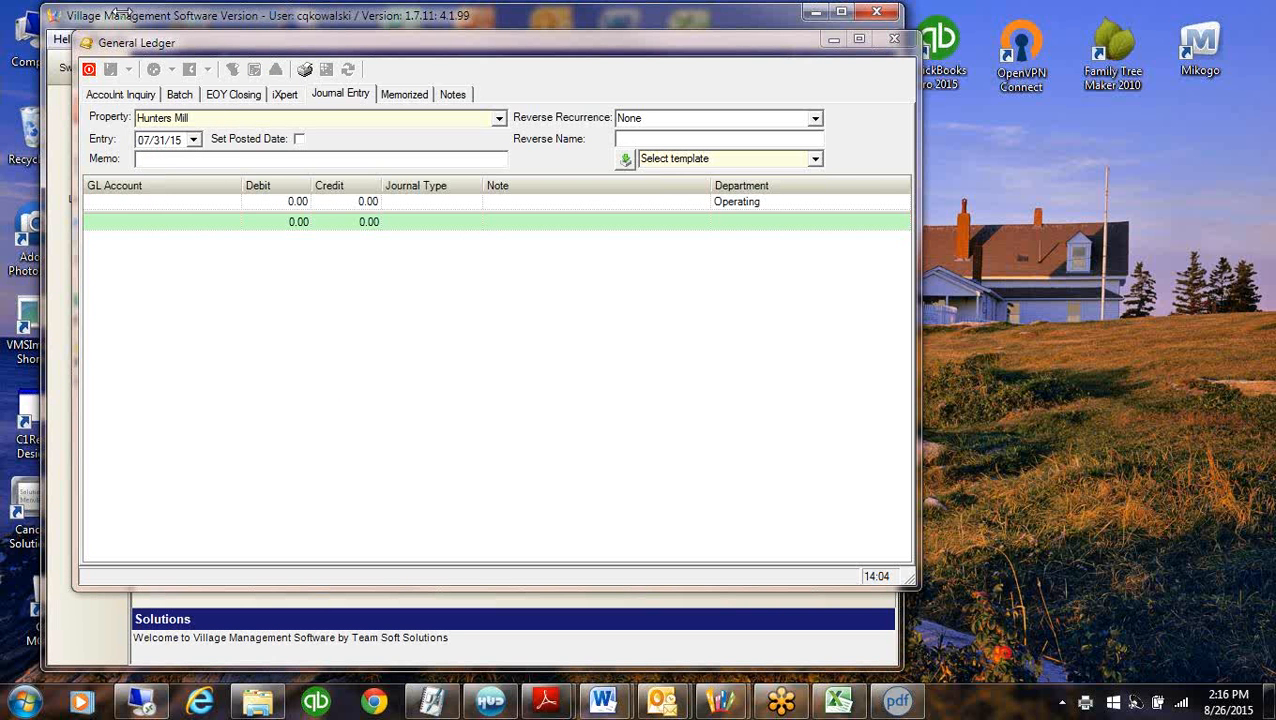
Expand Hunters Mill's 10000 operating account in the account inquiry and examine the newly posted 400.00 GL entry
left_click(100, 94)
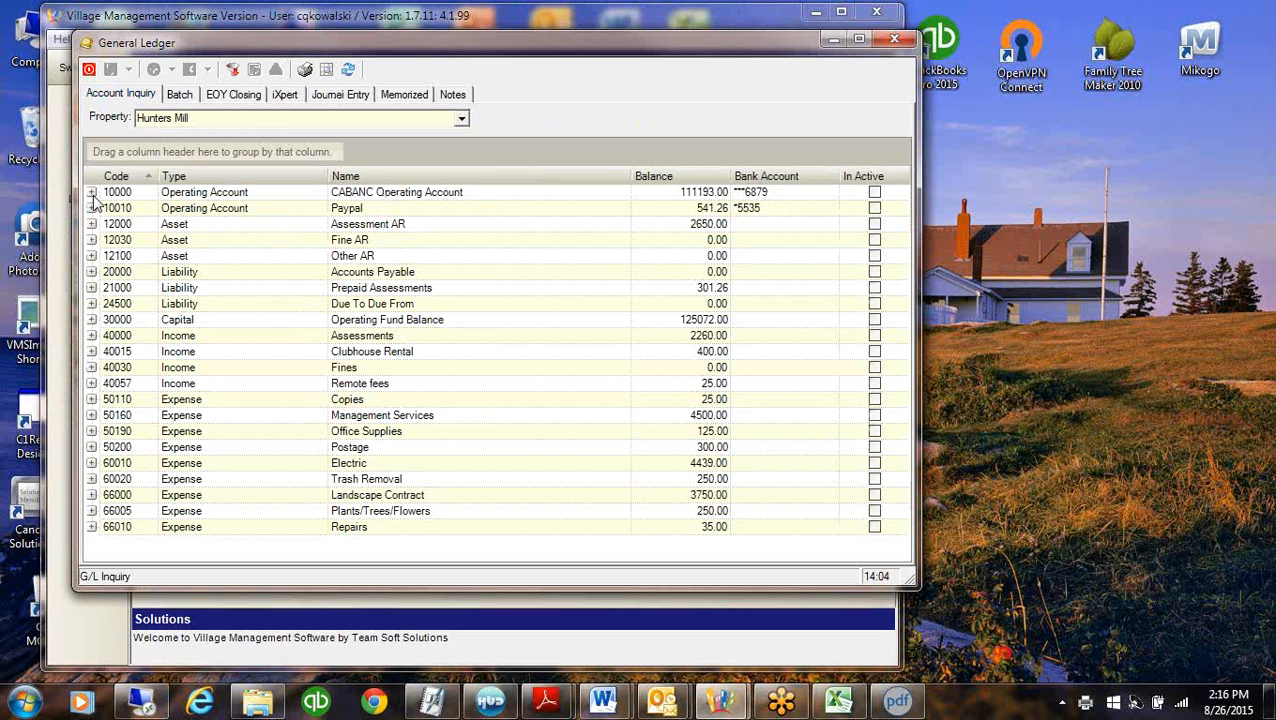
left_click(90, 193)
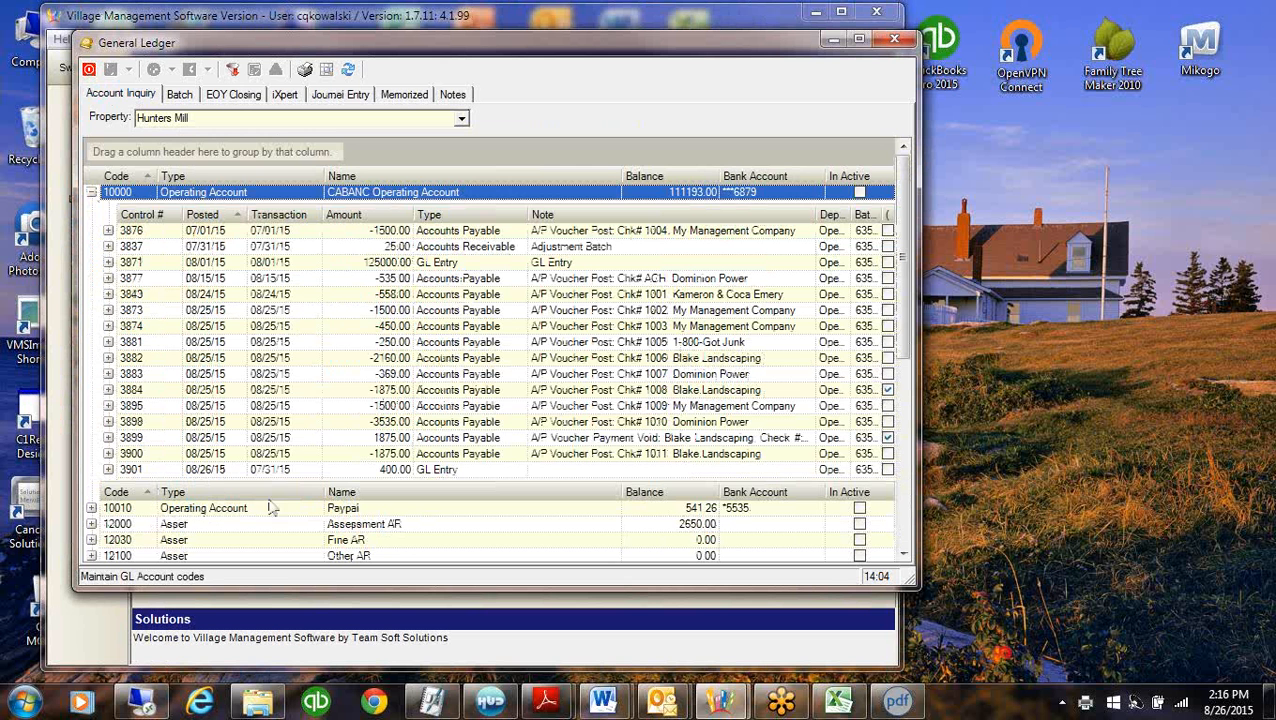
left_click(337, 470)
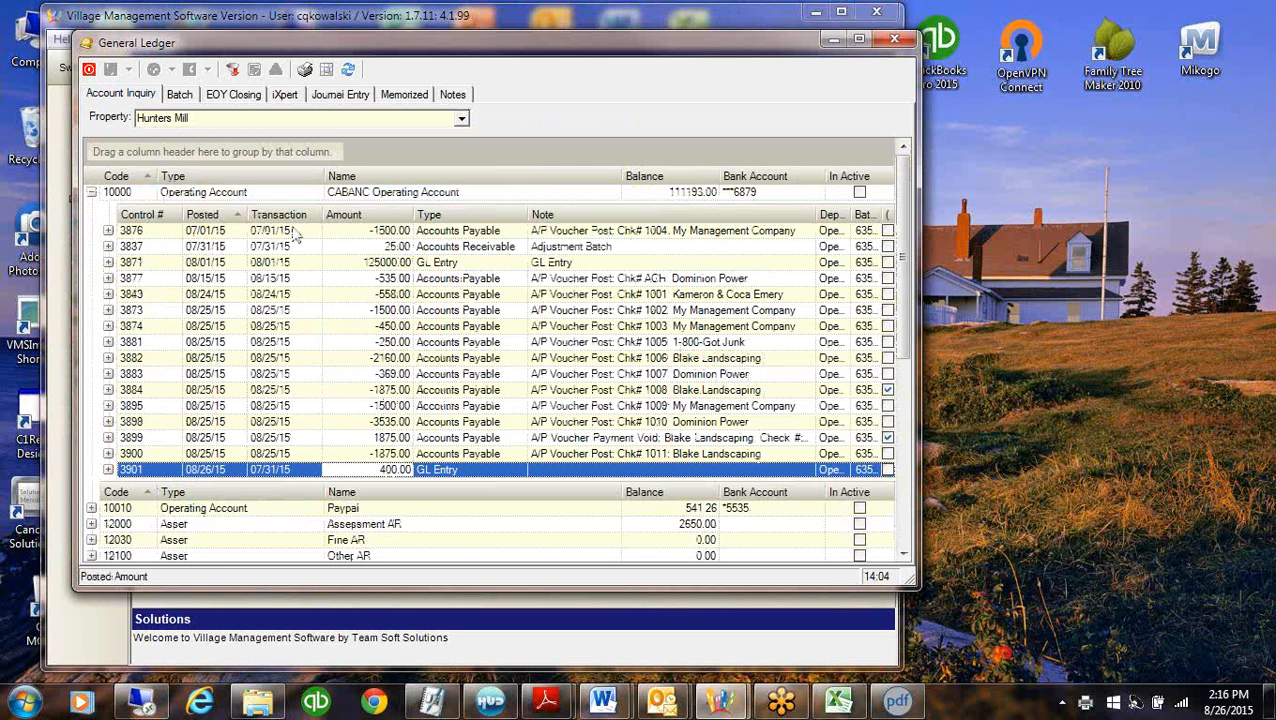
Compare the posted date and transaction date of the newly posted 400.00 GL entry in the operating account
left_click(295, 474)
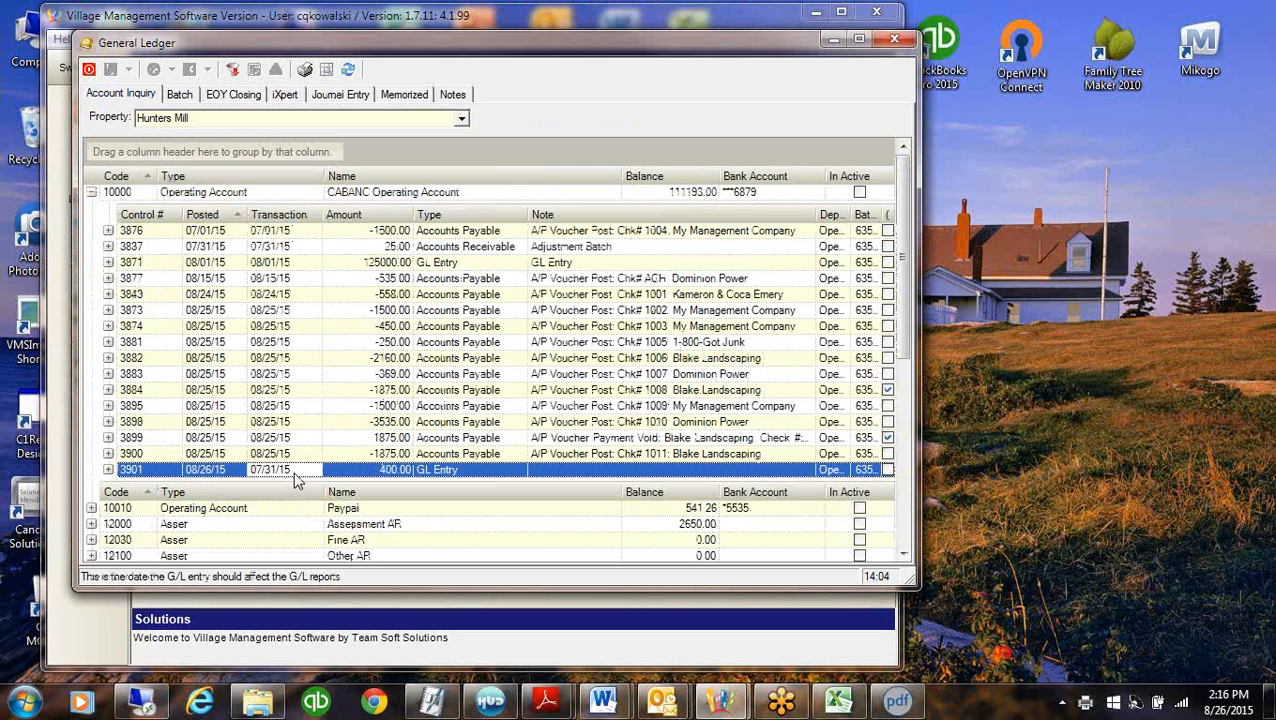
left_click(233, 477)
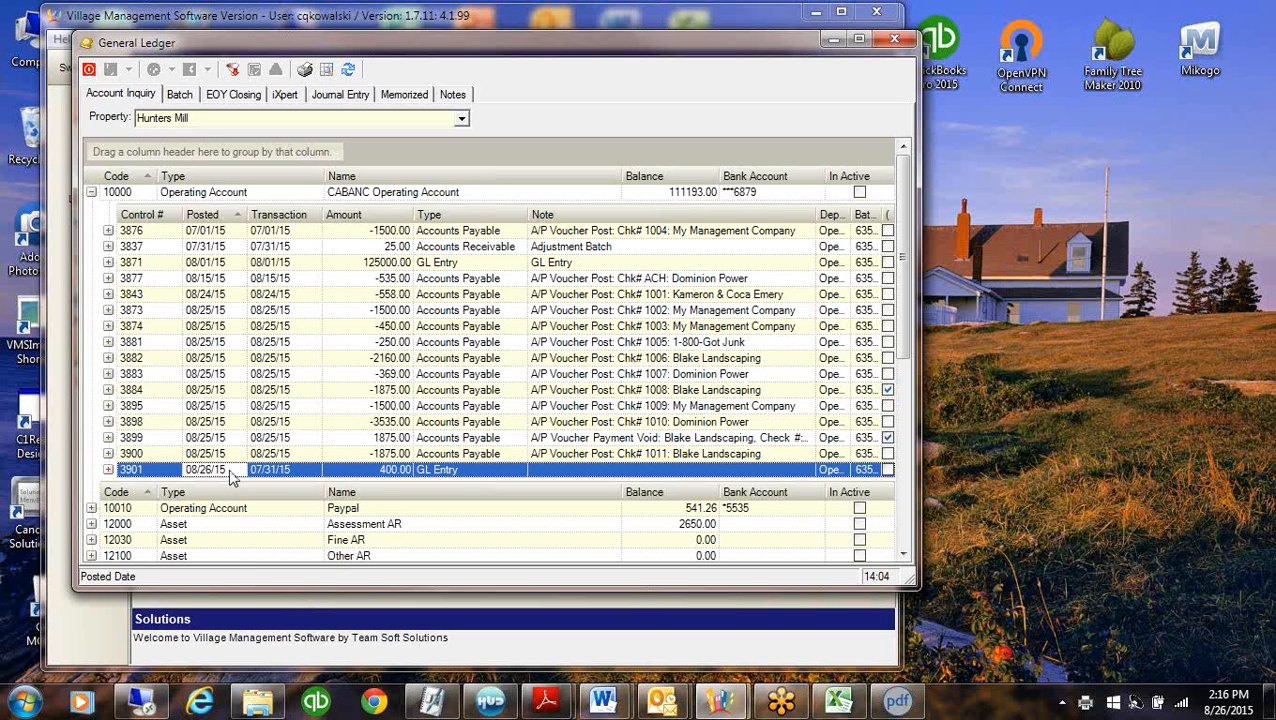
left_click(270, 474)
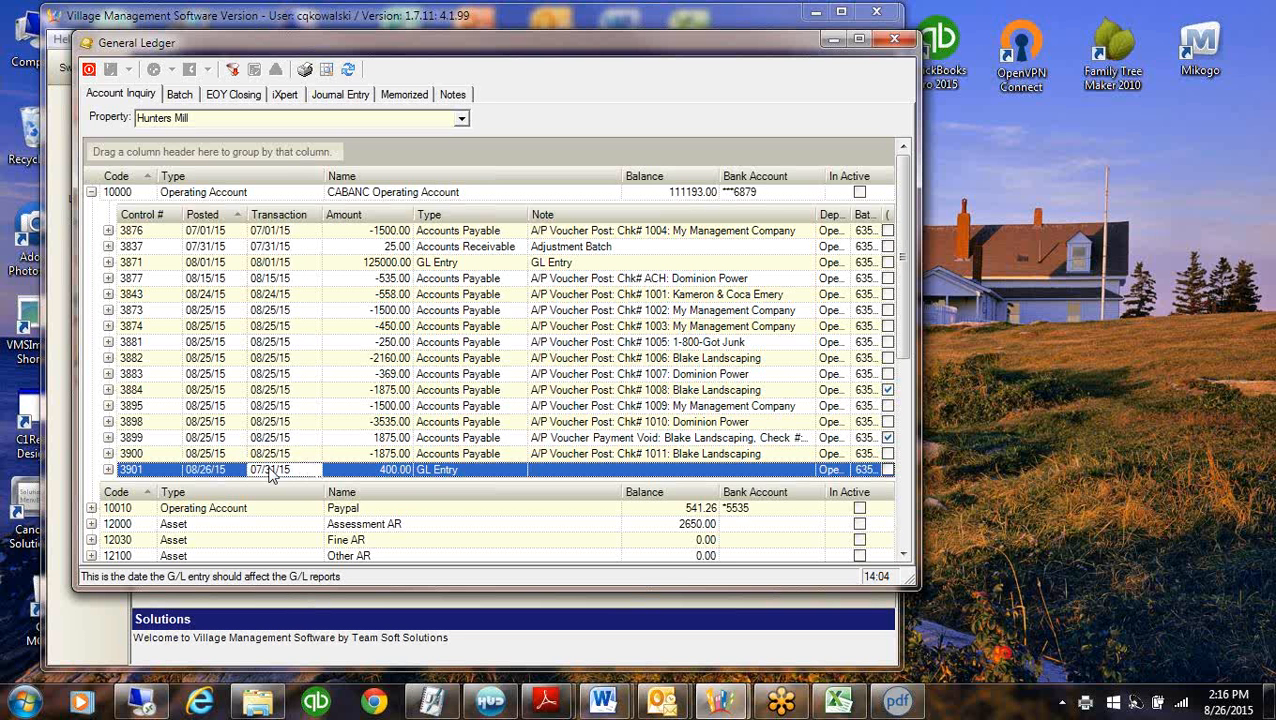
Begin another 07/31/15 journal entry for Hunters Mill with the posted date set to the entry date
left_click(350, 94)
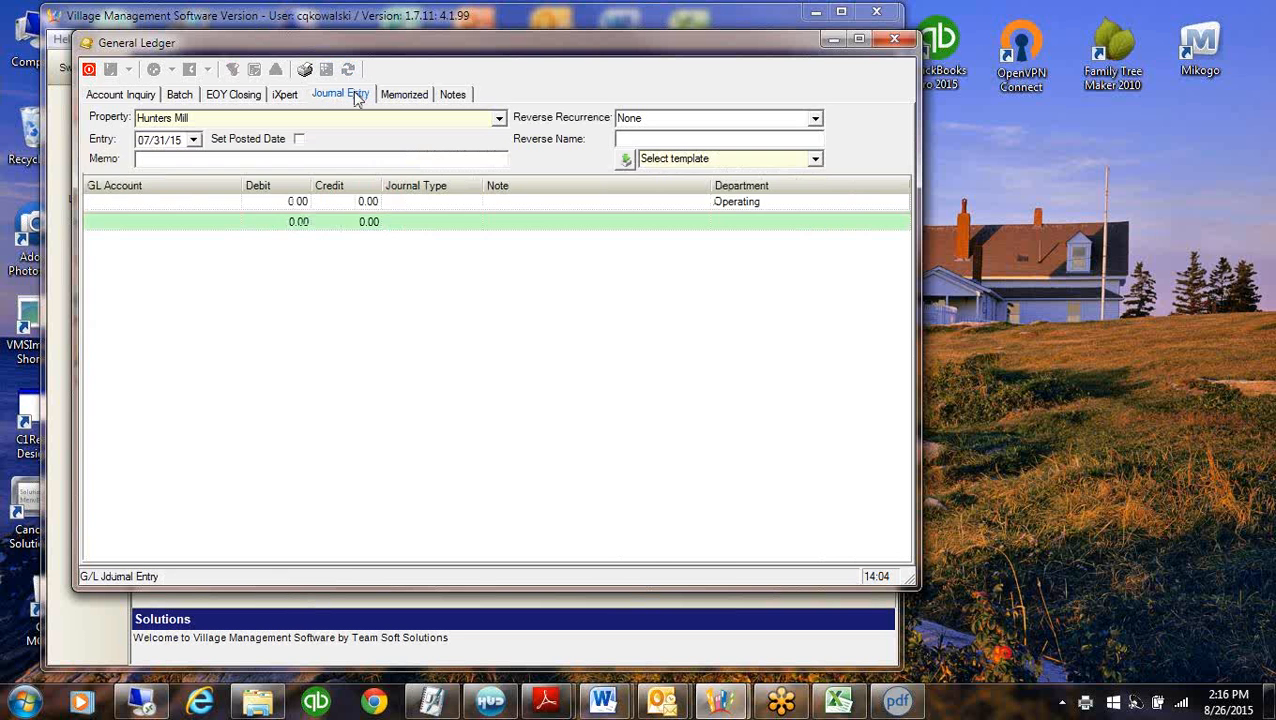
left_click(298, 139)
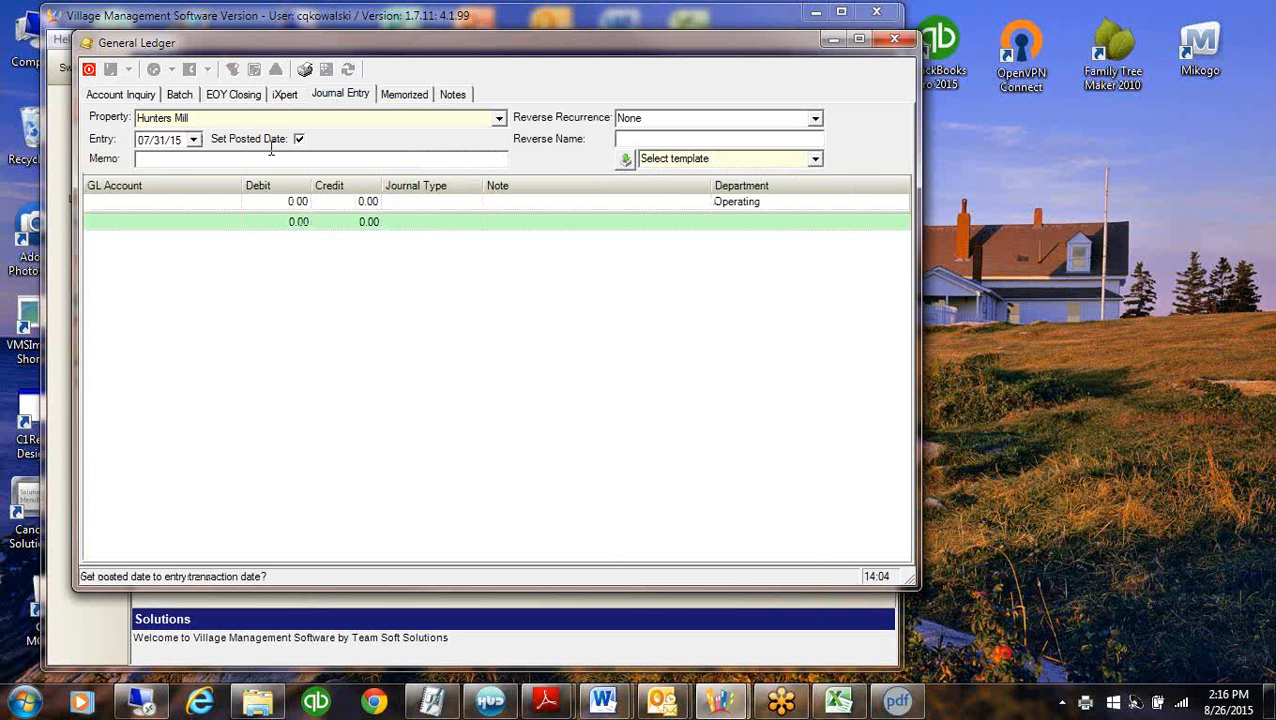
left_click(163, 163)
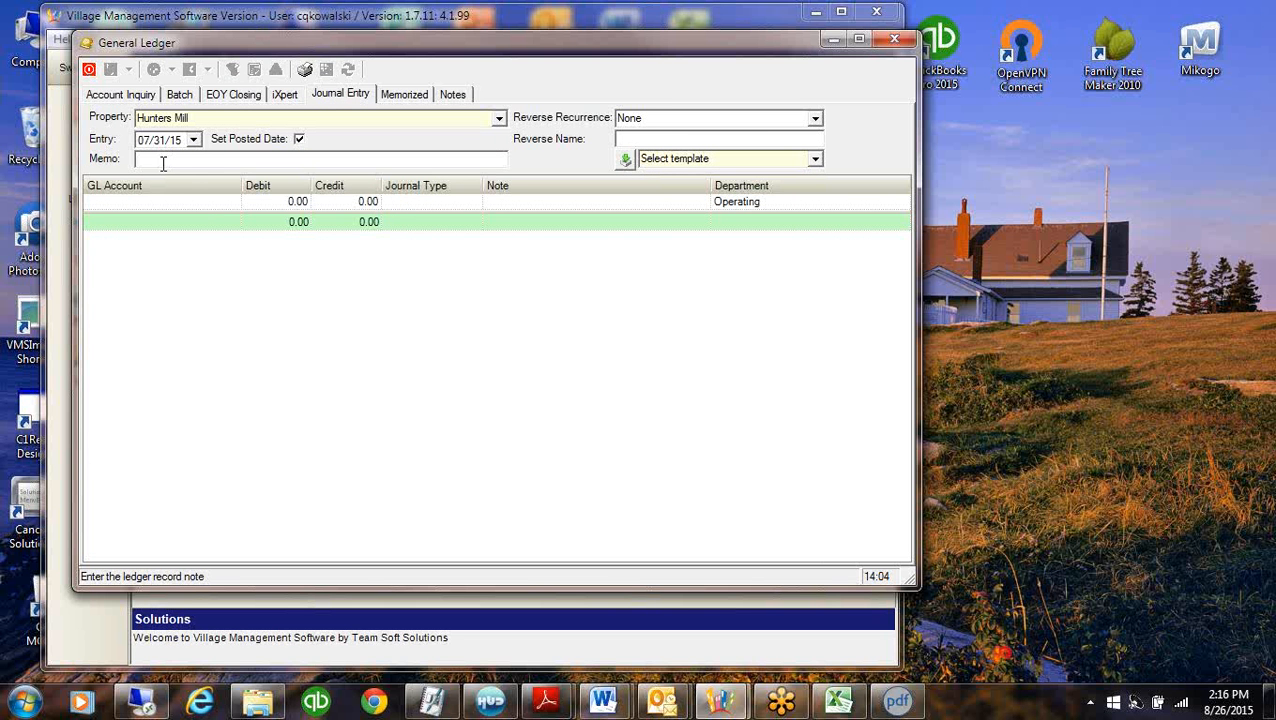
Add a journal line for 10000 CABANC Operating Account with a debit of 400
left_click(228, 204)
left_click(220, 252)
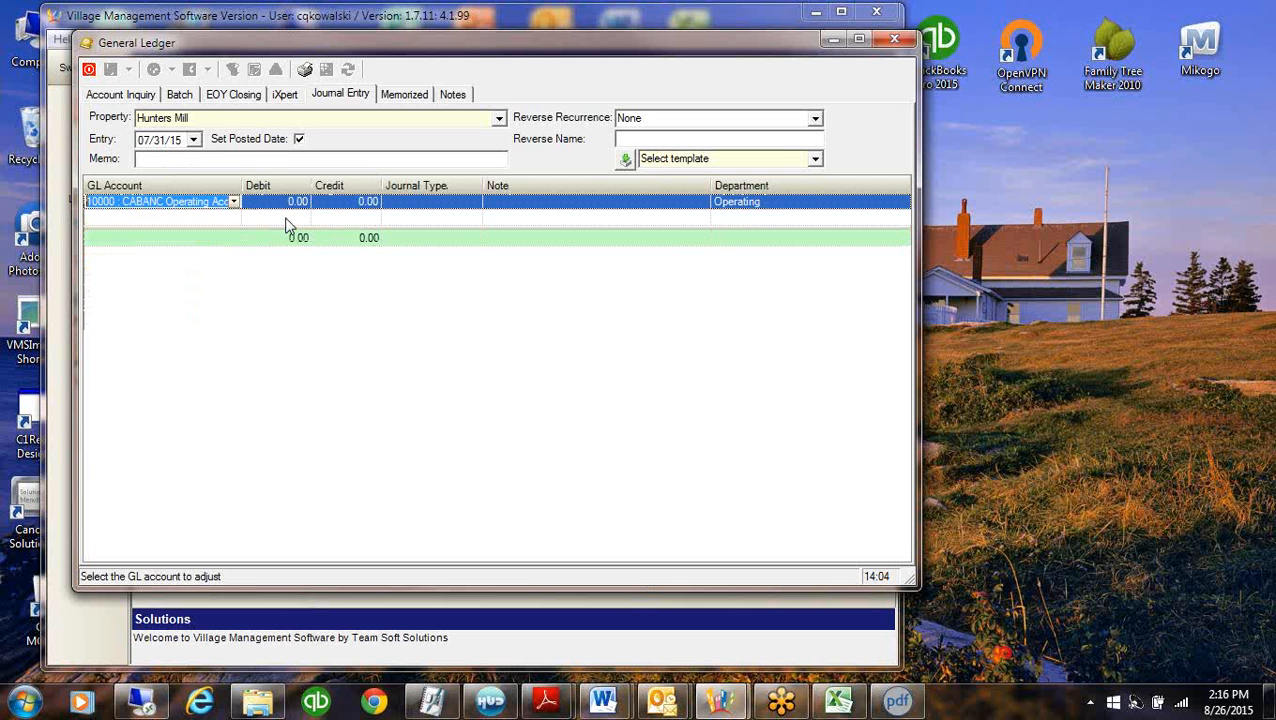
left_click(276, 202)
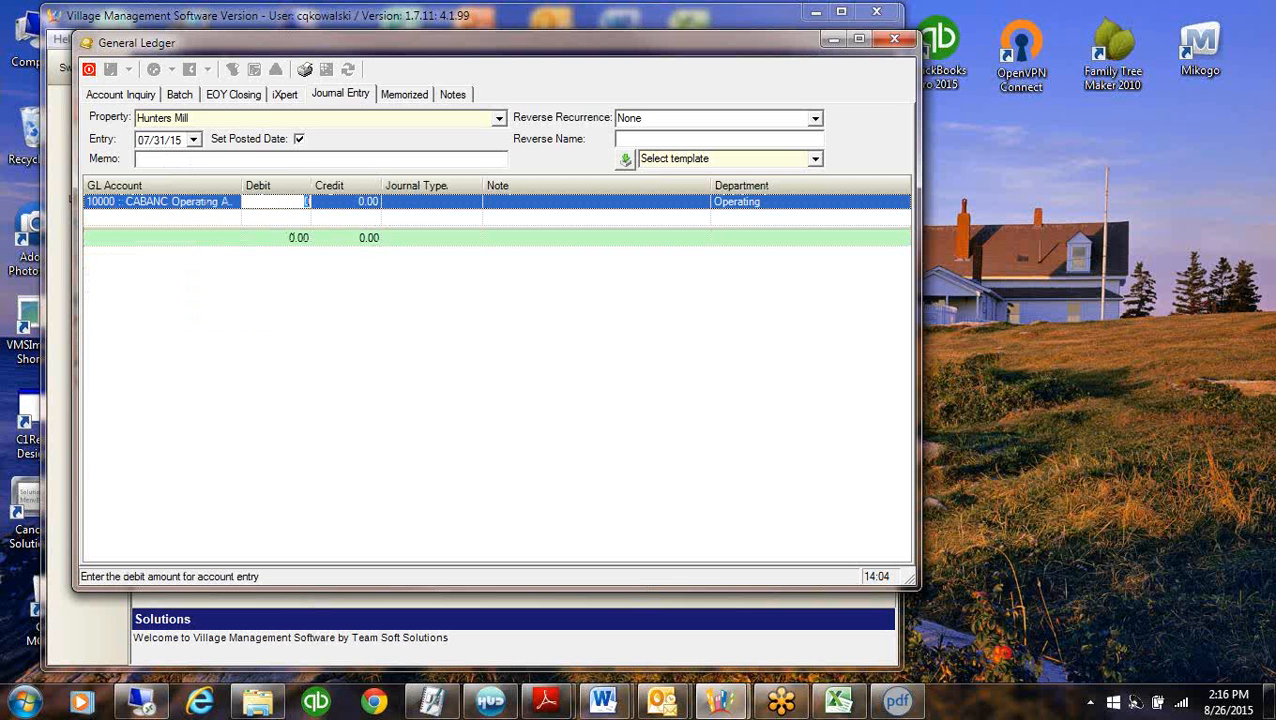
type("400")
Add a second journal line for 40015 Clubhouse Rental with a credit of 400
left_click(209, 218)
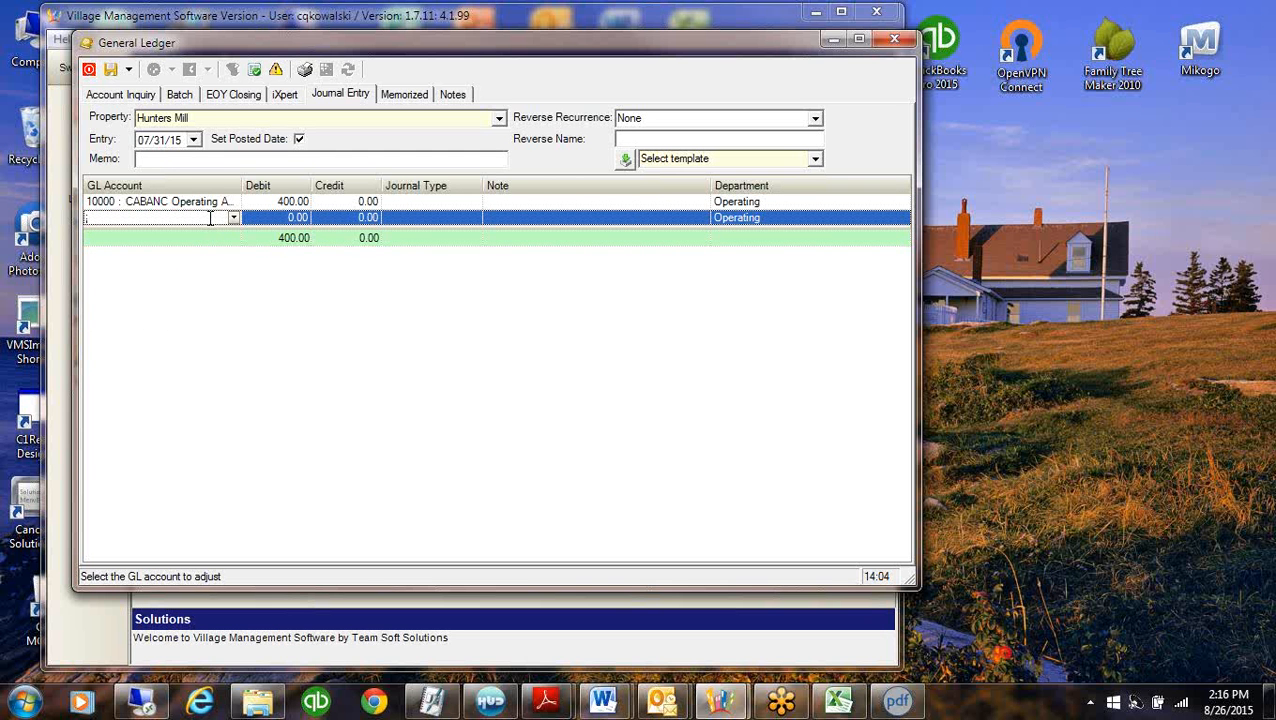
type("40000 : Assessments")
left_click(234, 219)
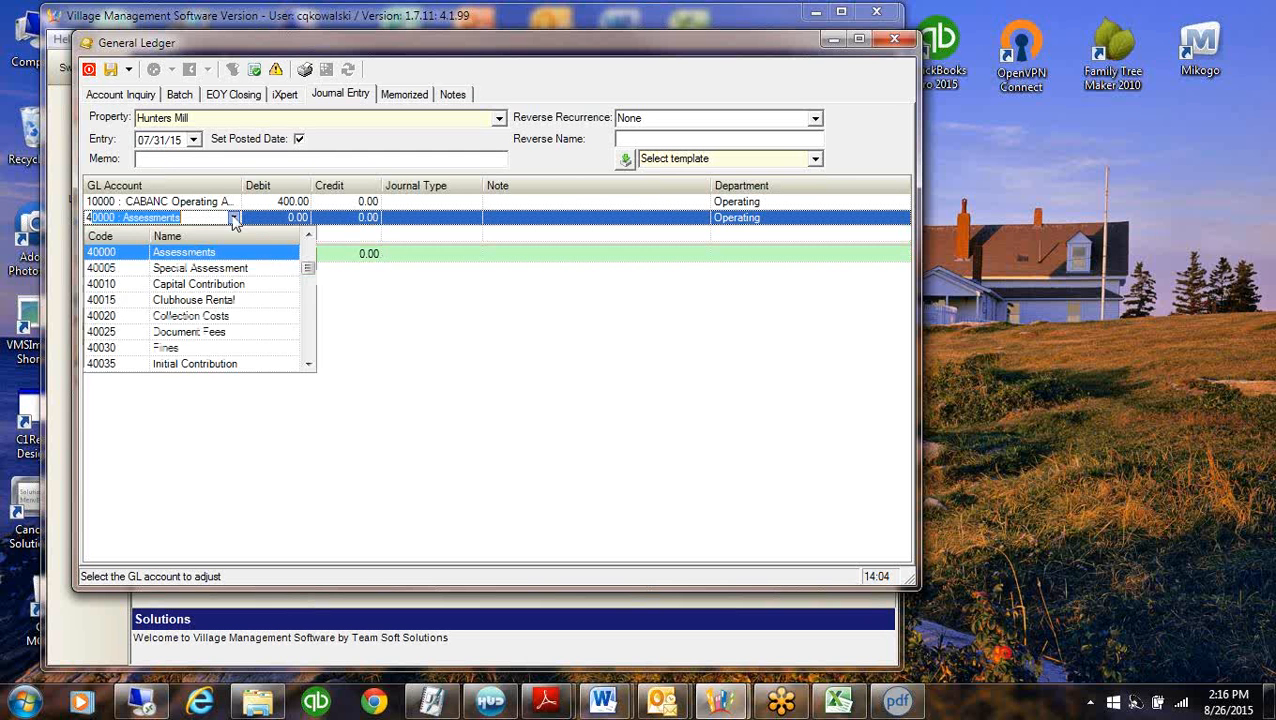
left_click(311, 354)
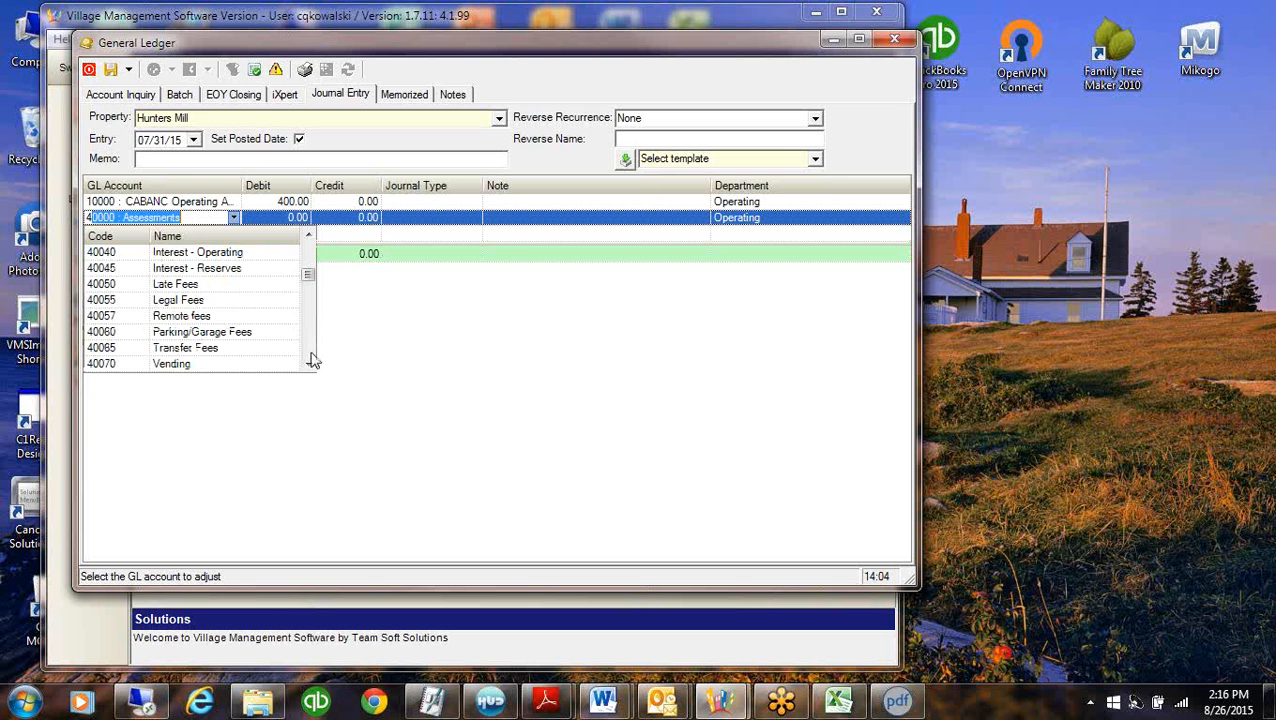
left_click(309, 366)
scroll(309, 366, "down", 1)
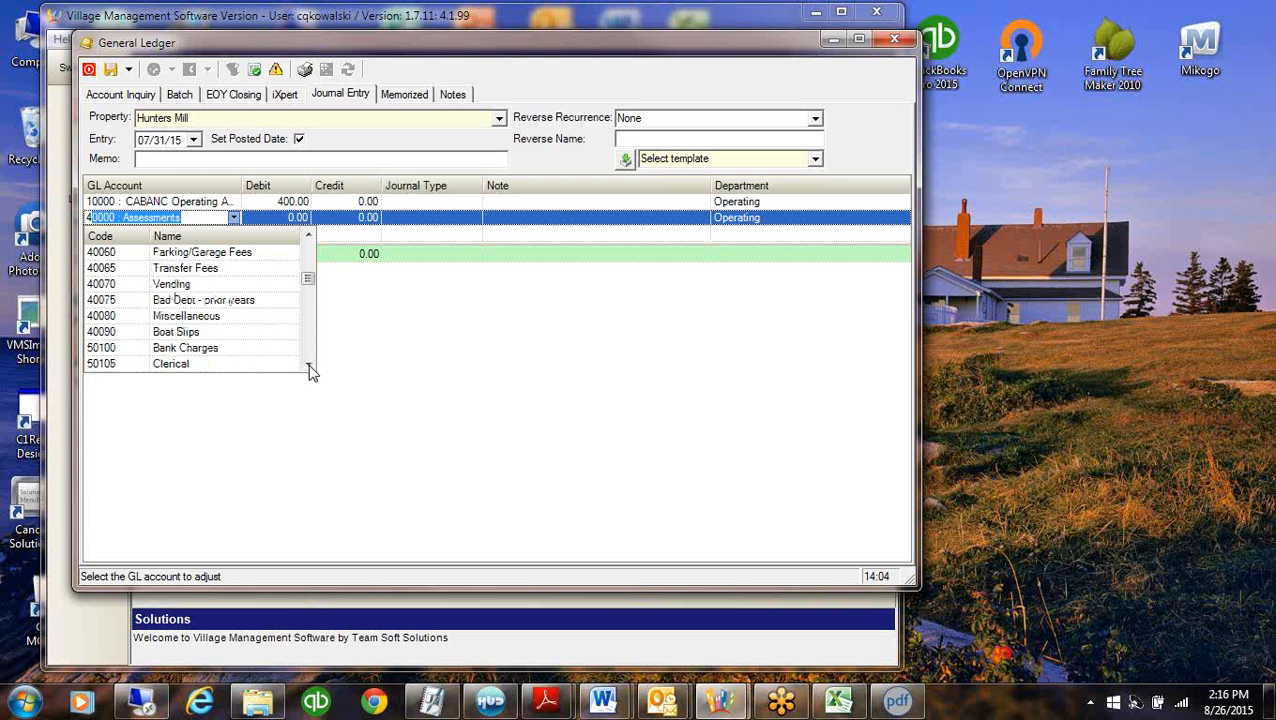
left_click(310, 238)
left_click(310, 238)
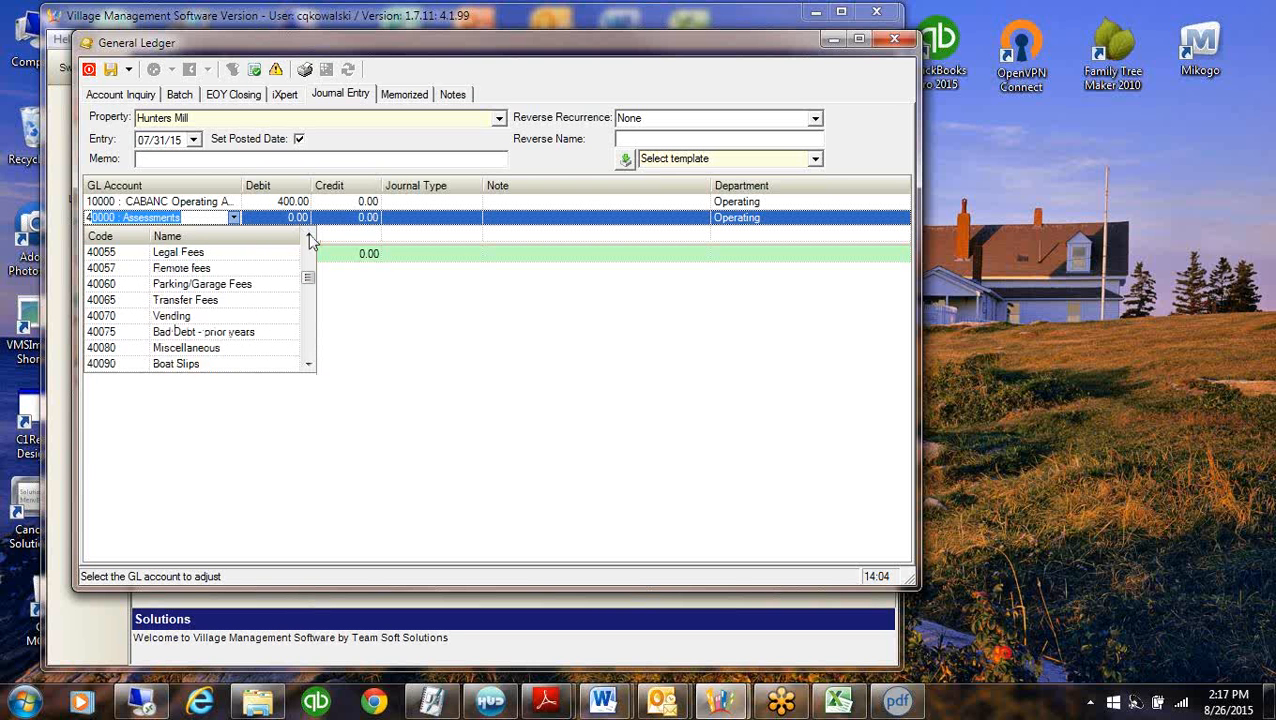
left_click(310, 238)
left_click(310, 238)
left_click(310, 238)
left_click(310, 238)
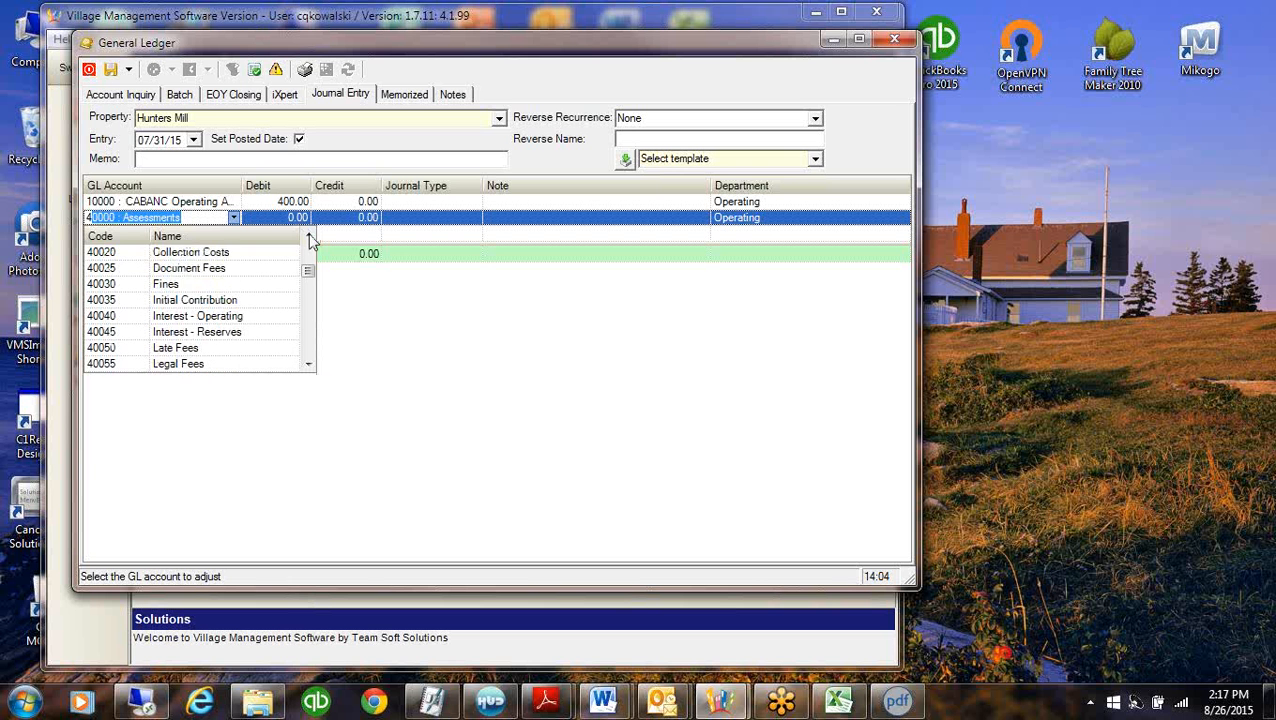
left_click(310, 238)
left_click(310, 238)
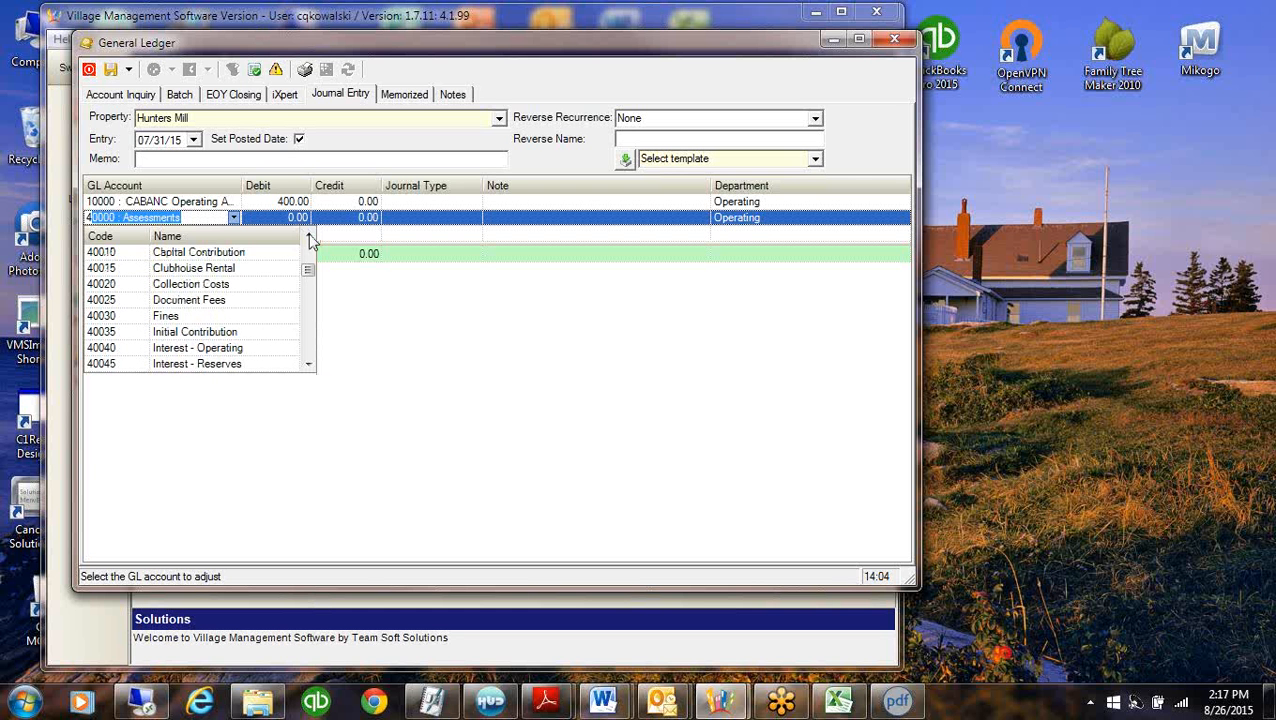
left_click(310, 238)
left_click(310, 238)
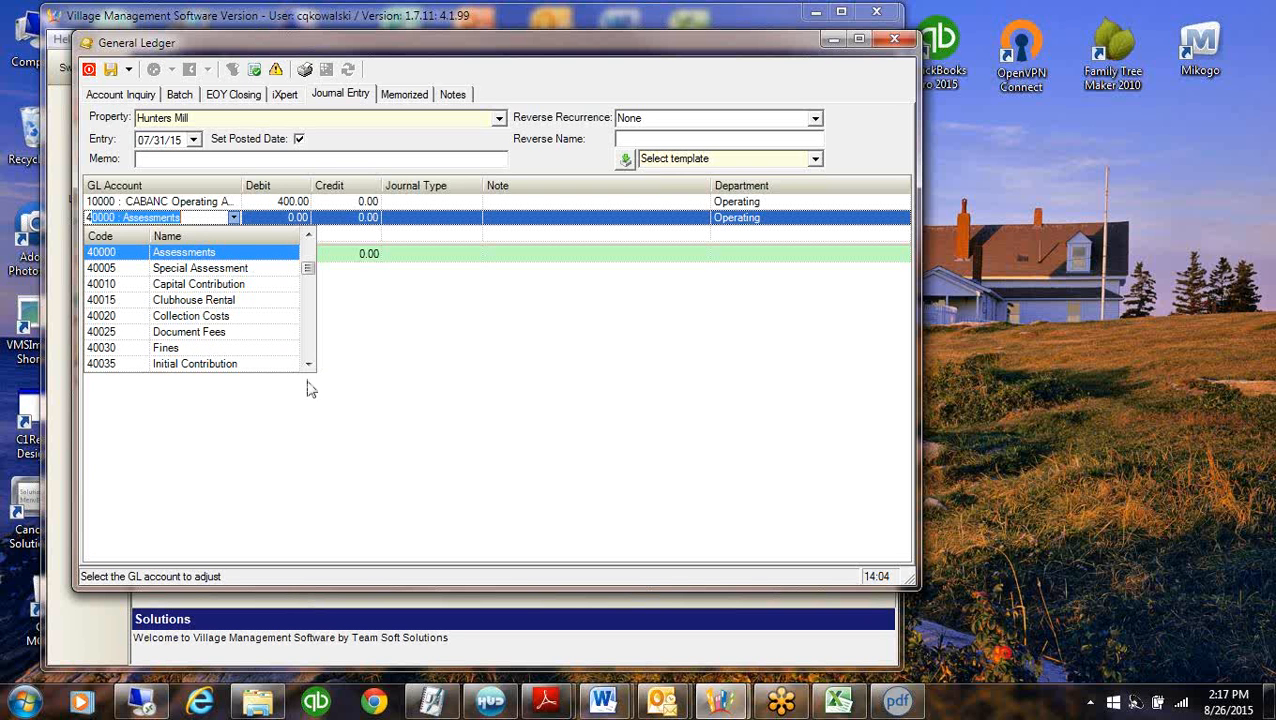
left_click(250, 304)
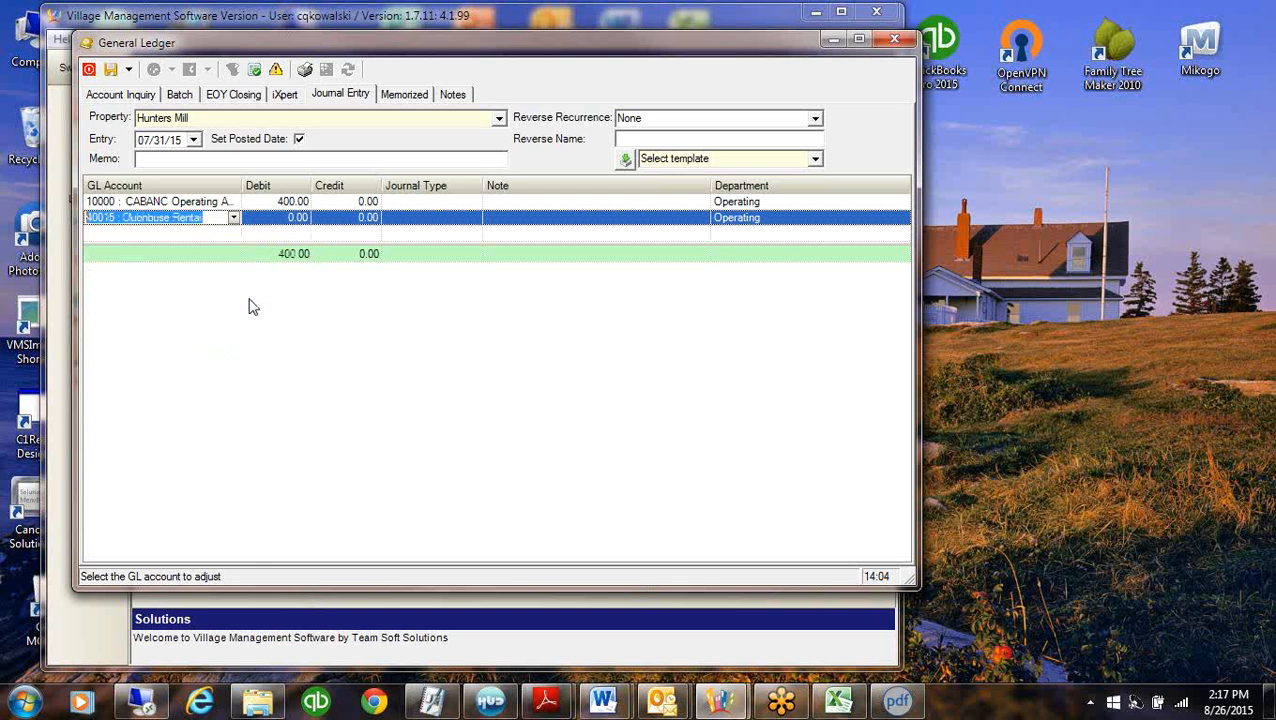
left_click(330, 222)
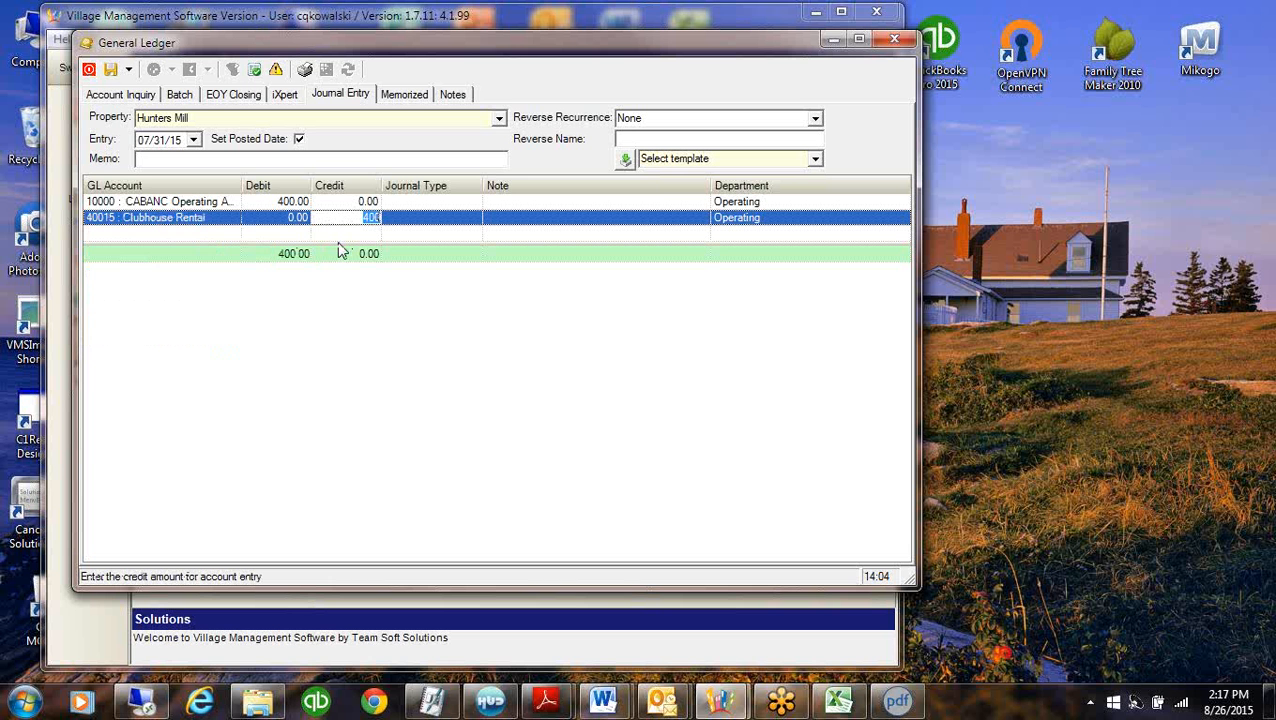
left_click(413, 258)
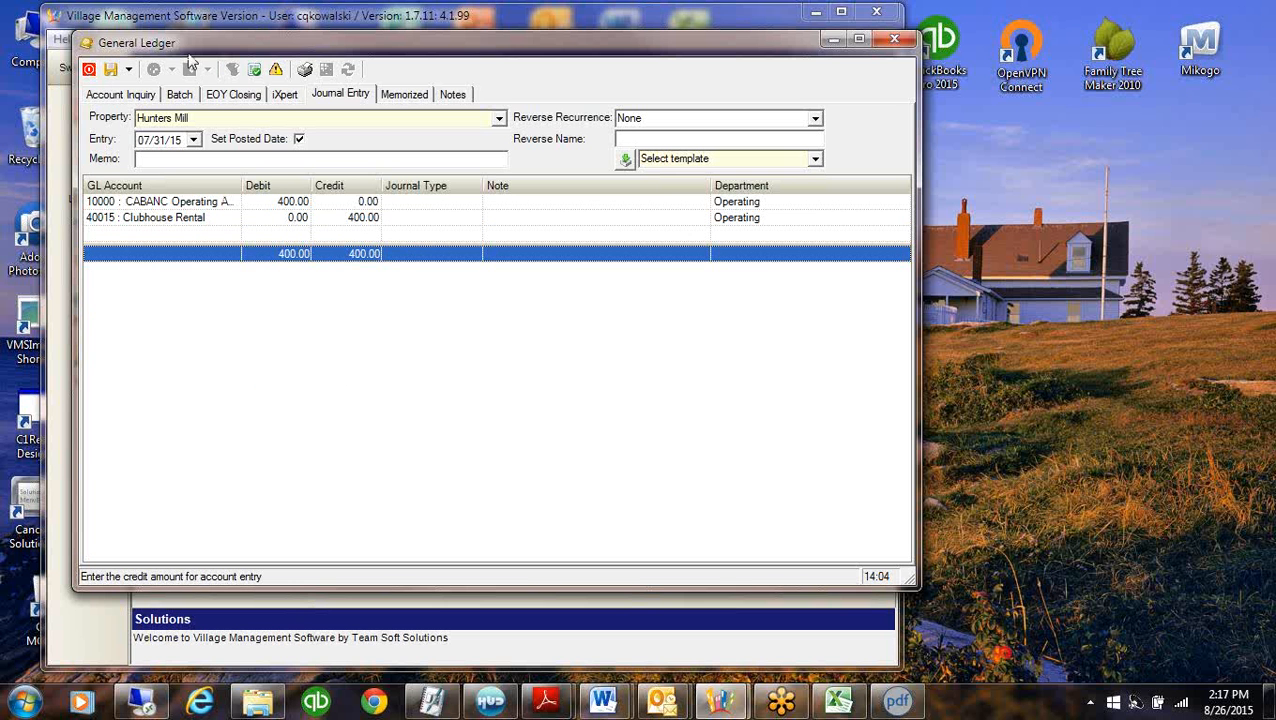
Post the journal entry, keeping the out-of-period date of 7/31/2015 and confirming the posting
left_click(254, 72)
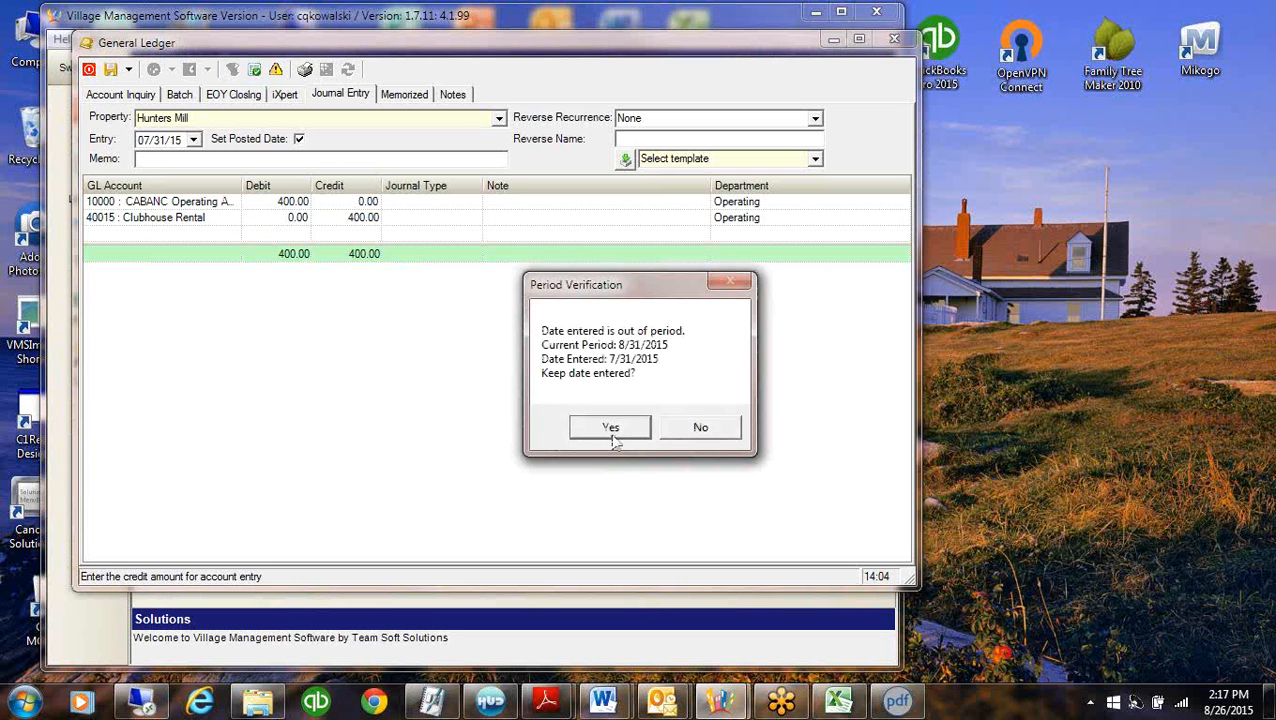
left_click(613, 434)
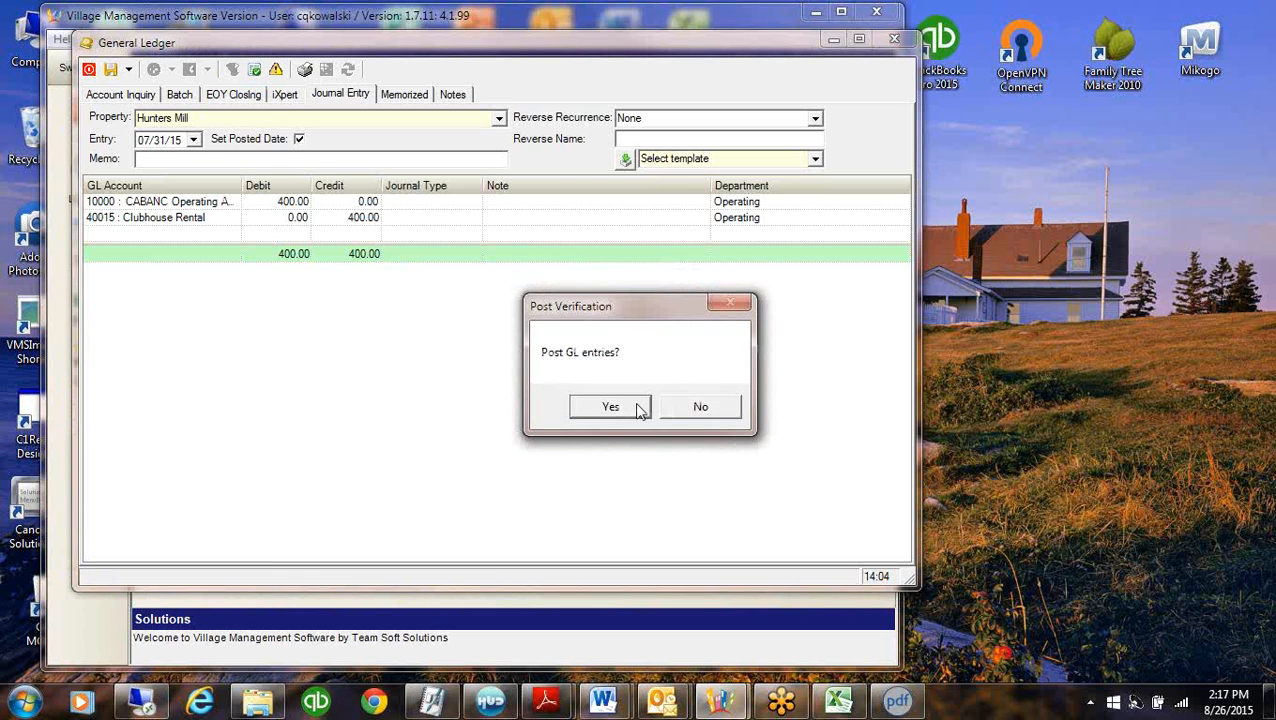
left_click(641, 411)
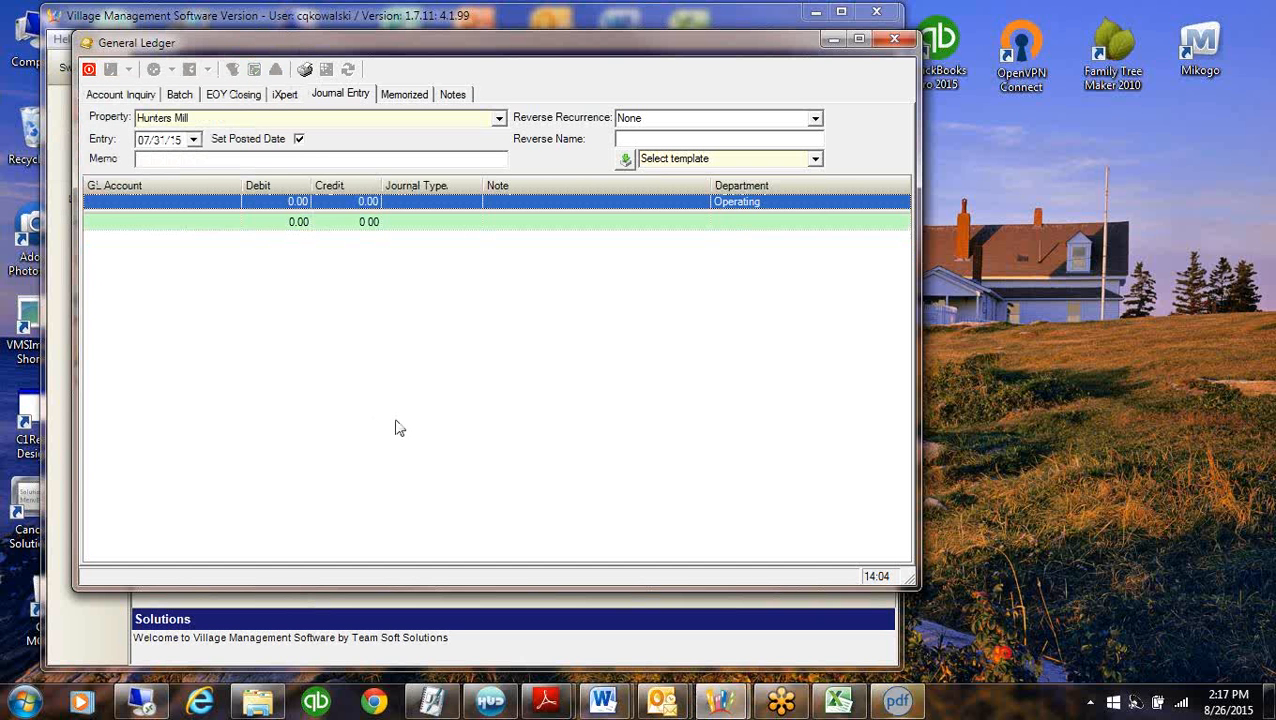
Expand Hunters Mill's 10000 operating account in the account inquiry and compare the dates of the two 400.00 GL entries
left_click(104, 93)
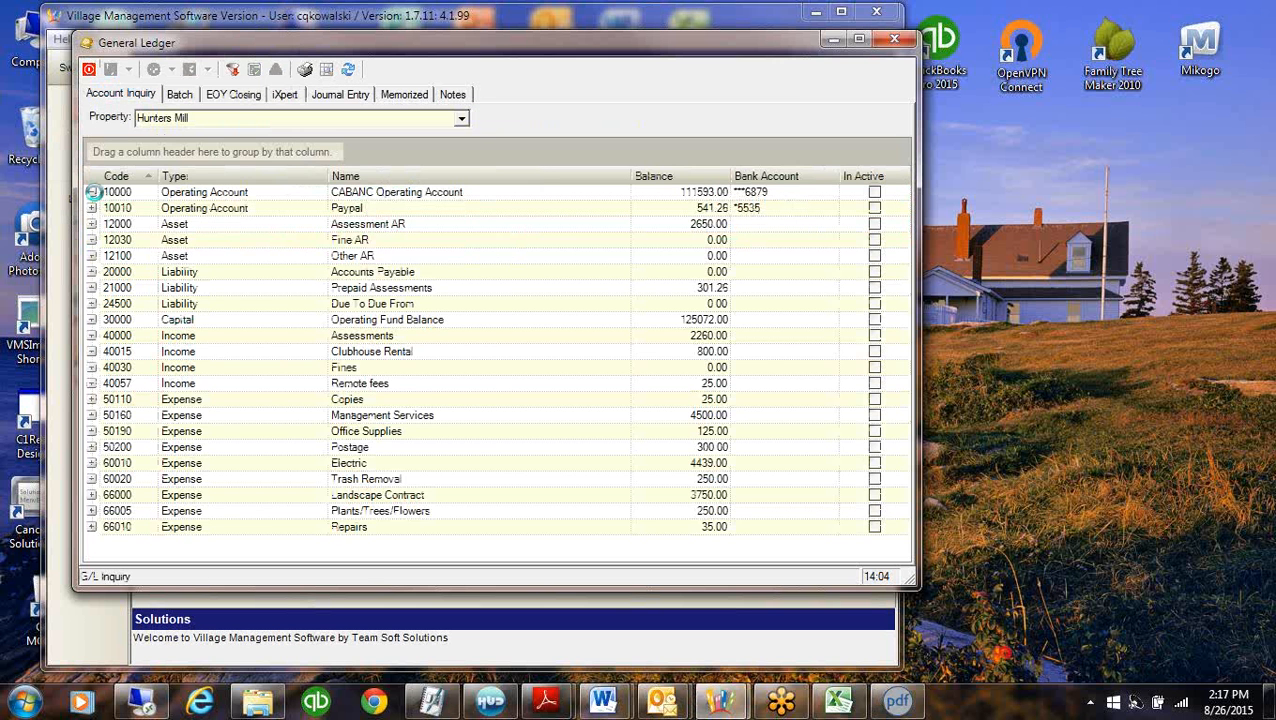
left_click(92, 192)
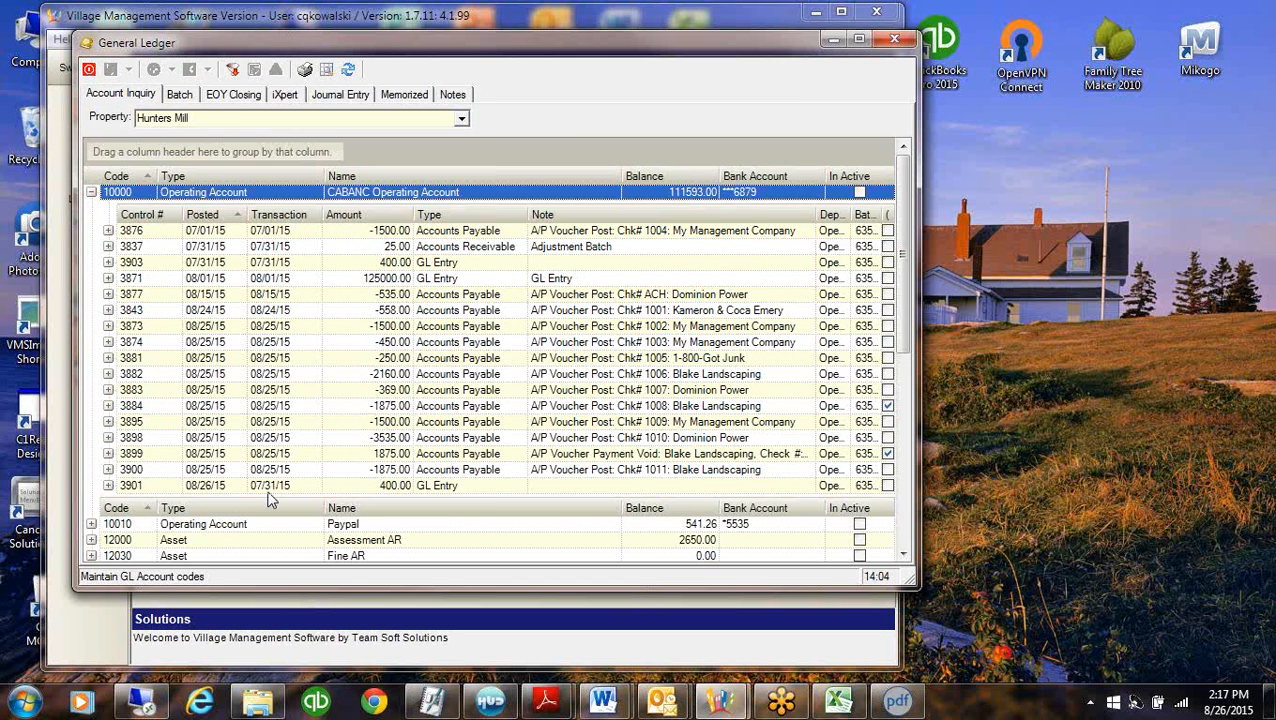
left_click(275, 262)
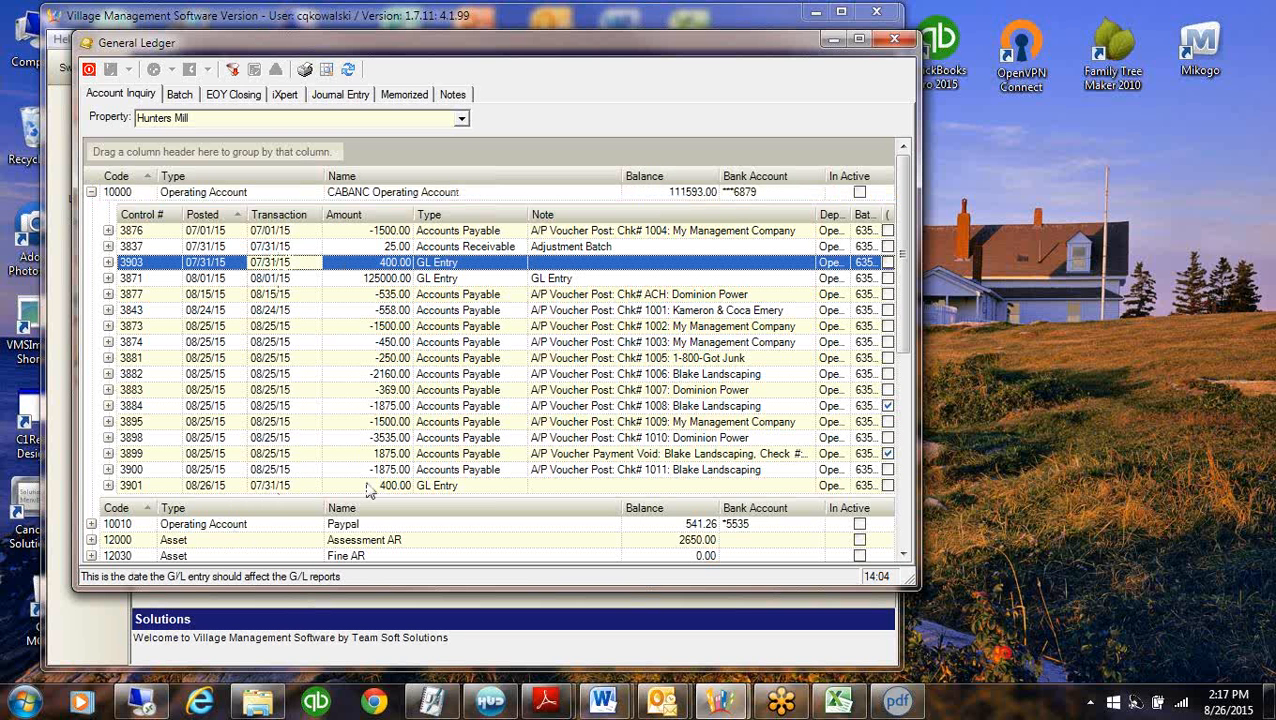
left_click(368, 486)
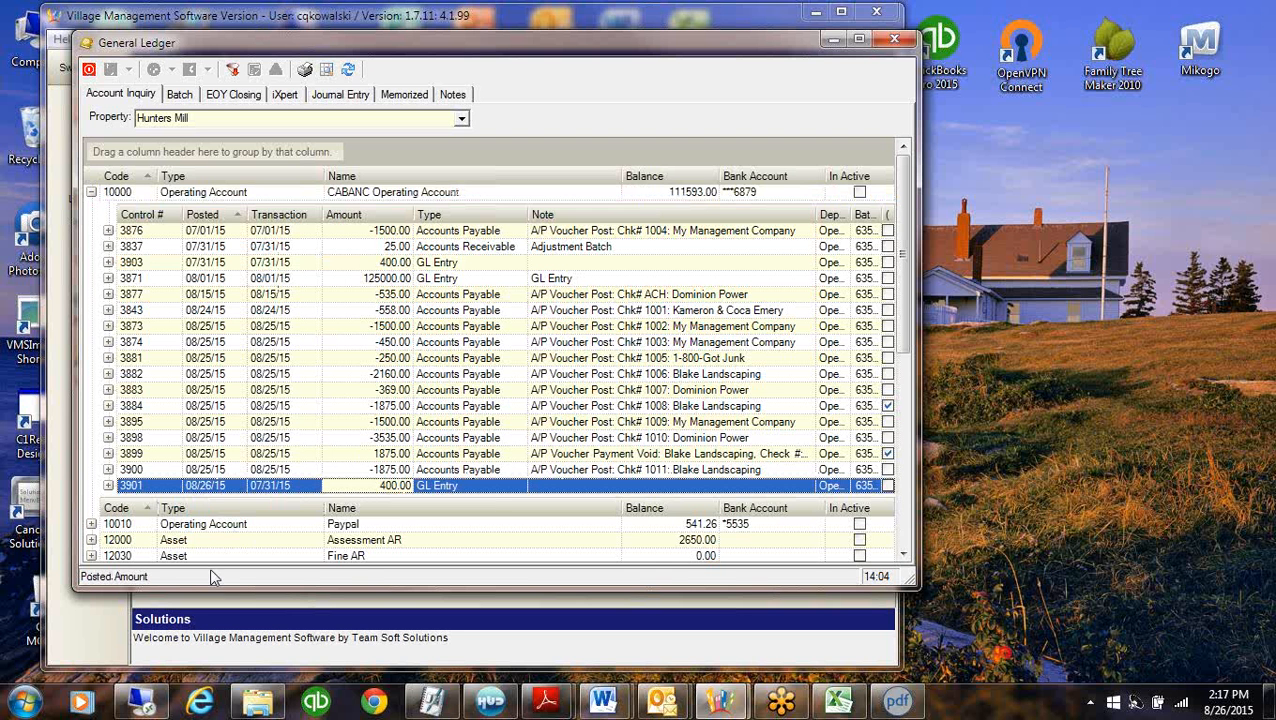
Delete the 400.00 GL entry with posted date 08/26/15 from the operating account and confirm the deletion
right_click(172, 489)
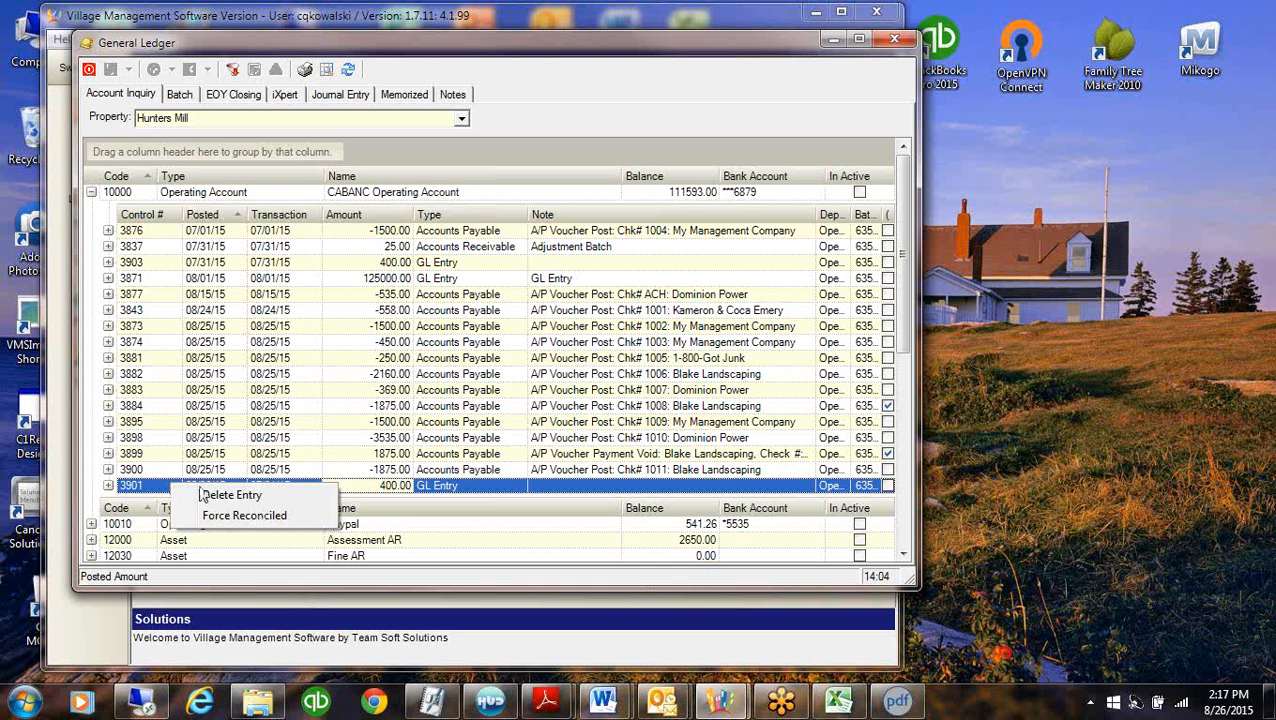
left_click(240, 495)
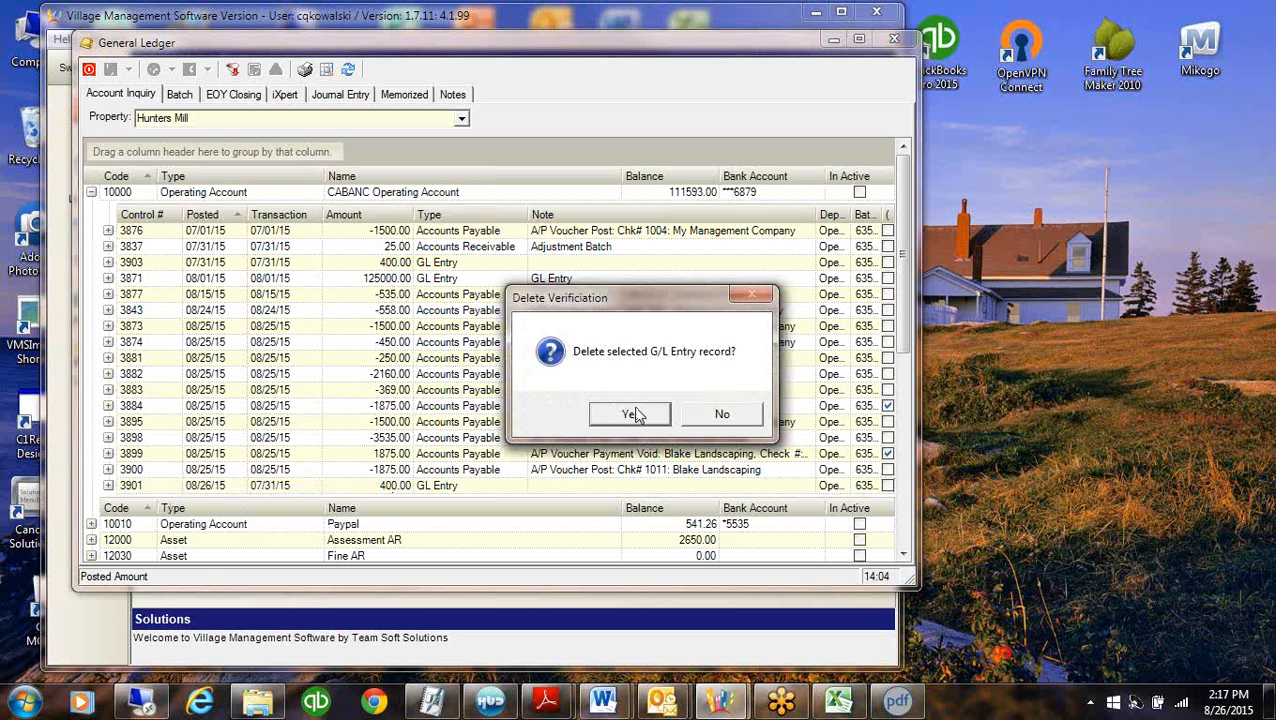
left_click(635, 413)
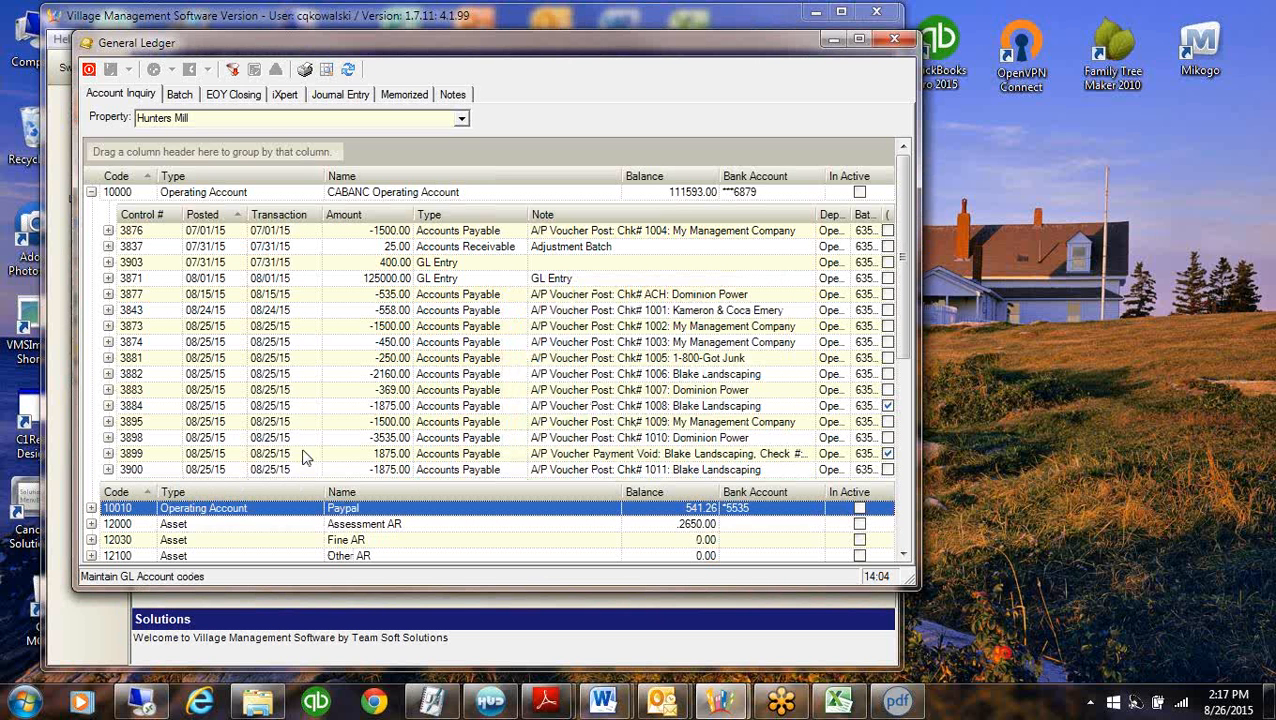
Check which actions are available for the Dominion Power ACH accounts payable entry, and select the 125000.00 GL entry for comparison
right_click(507, 297)
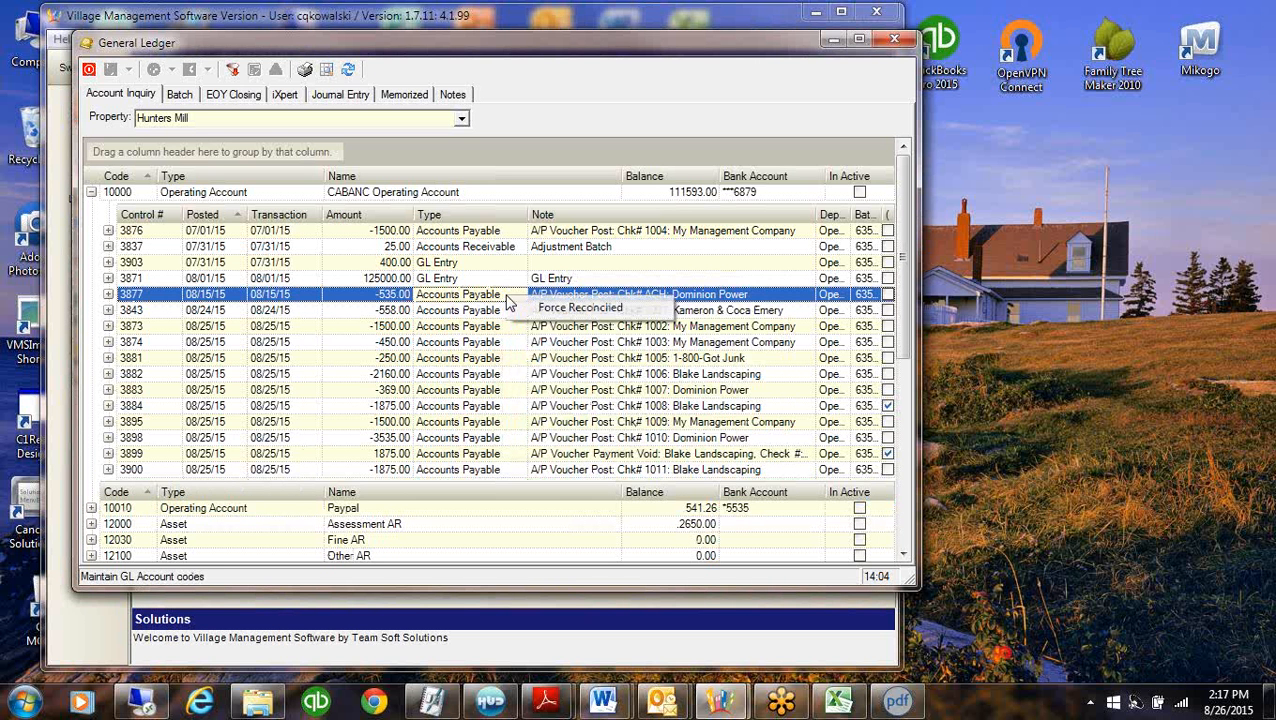
left_click(450, 440)
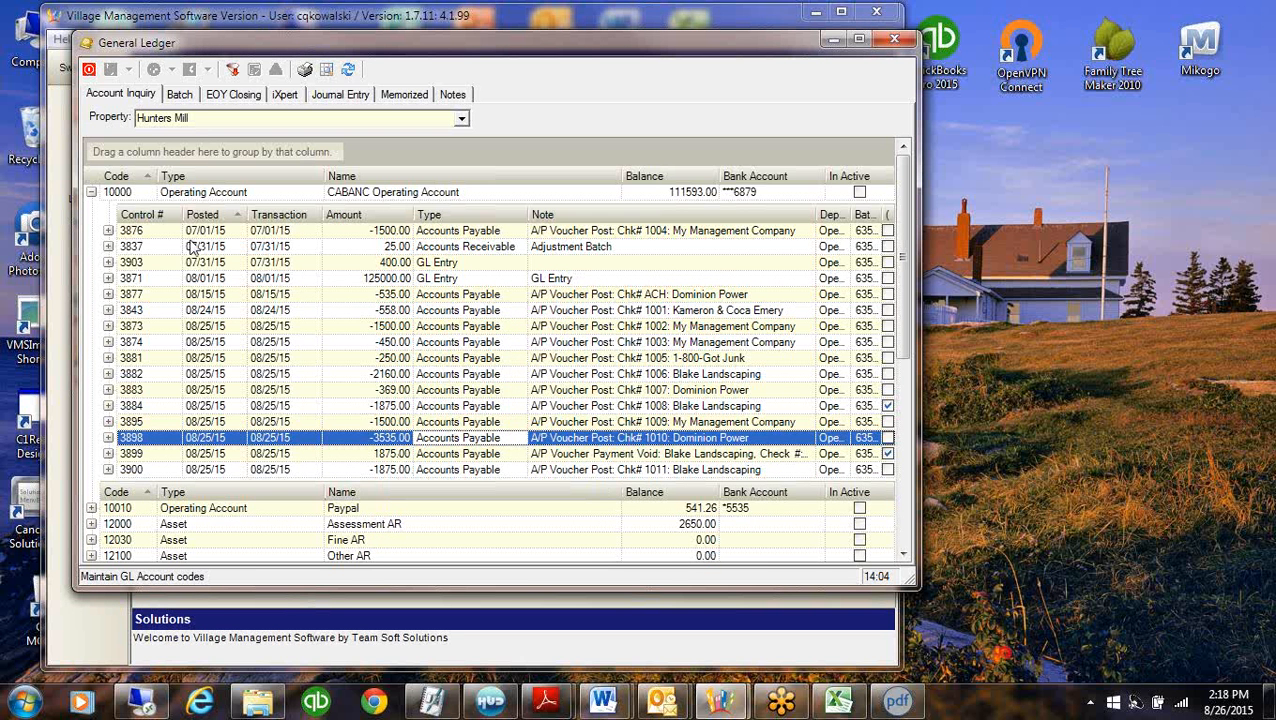
left_click(484, 278)
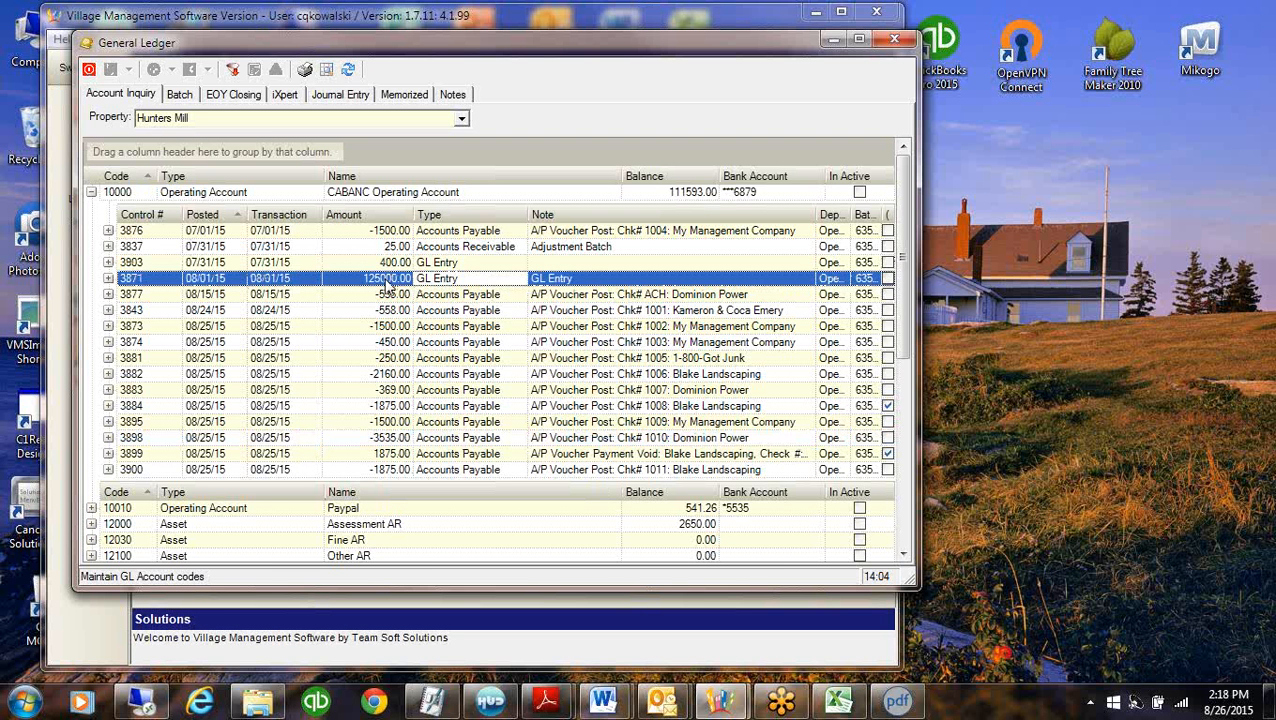
View the General Ledger notes for the Hunters Mill property
left_click(453, 95)
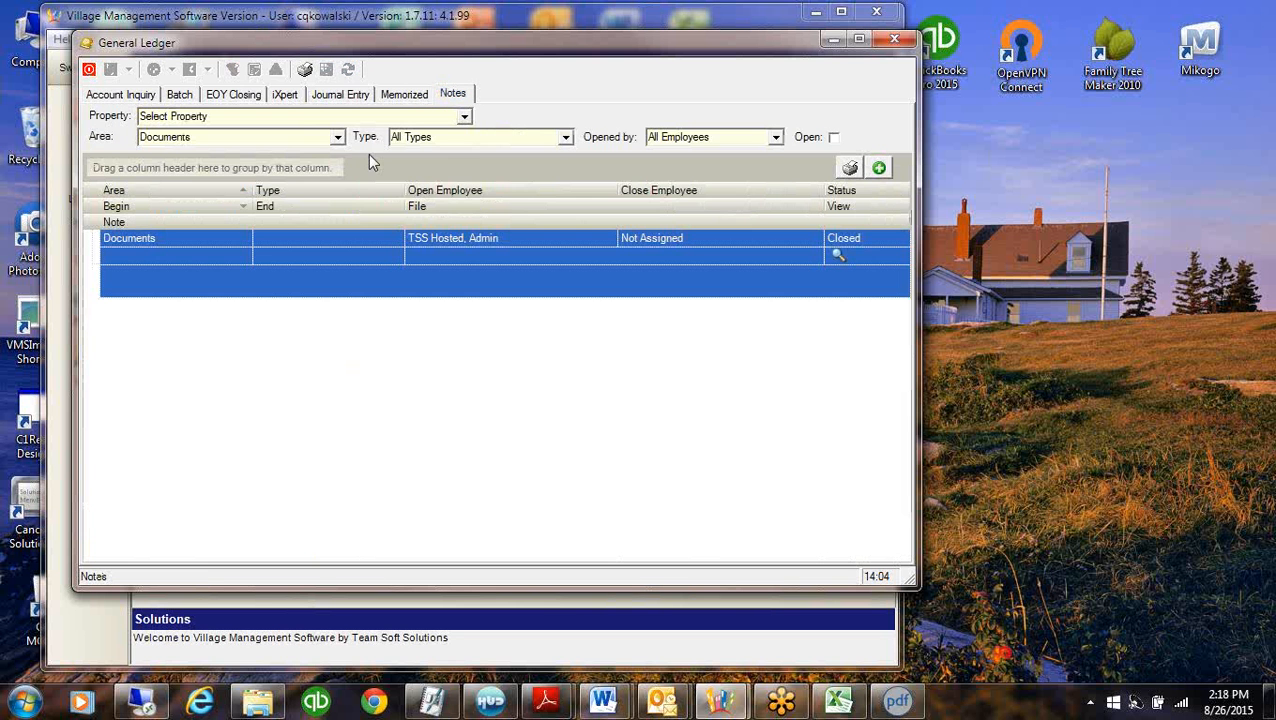
left_click(465, 120)
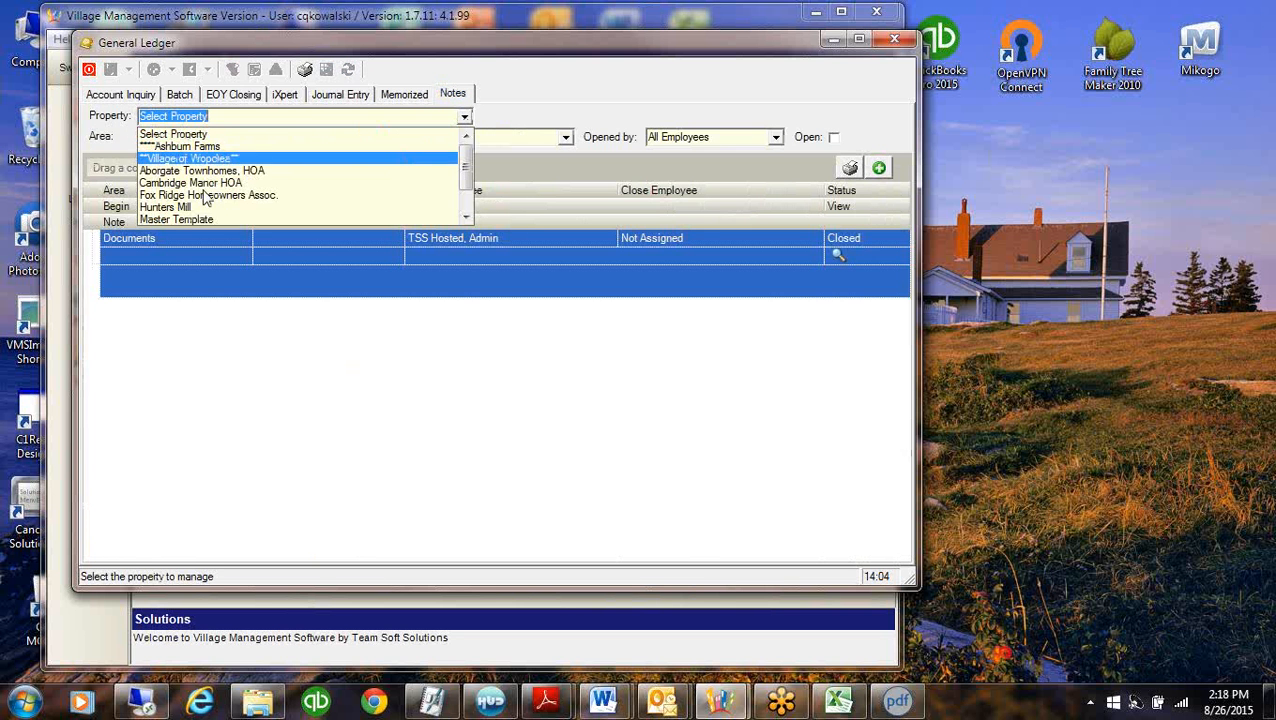
left_click(198, 206)
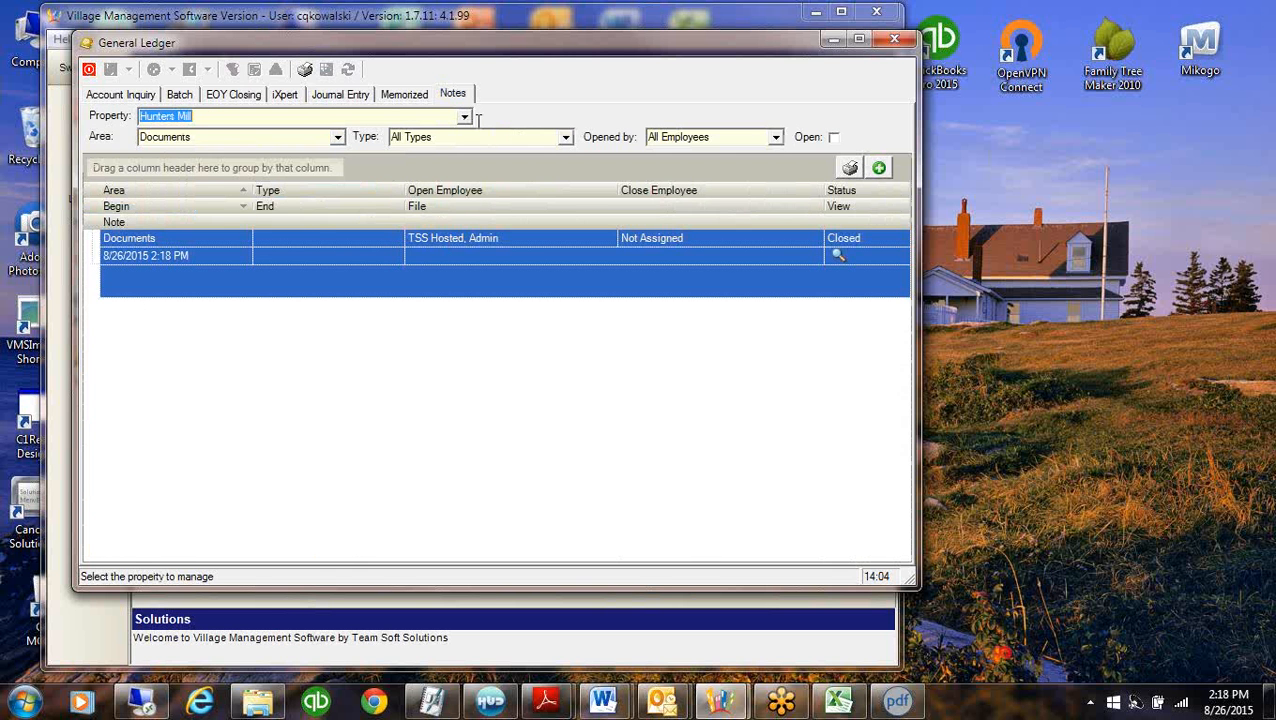
Filter the Hunters Mill notes by the G/L Adjustment and Private Note areas, and examine the GL deletion and out-of-period entry notes
left_click(335, 139)
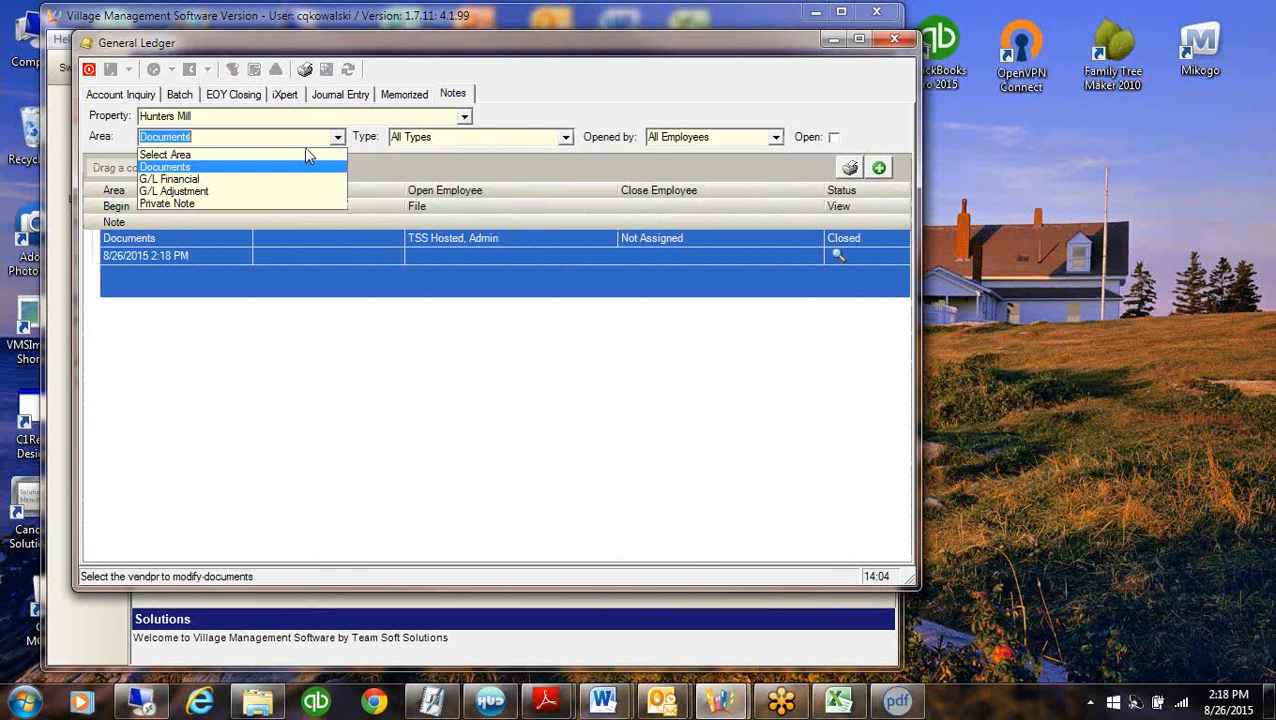
left_click(199, 193)
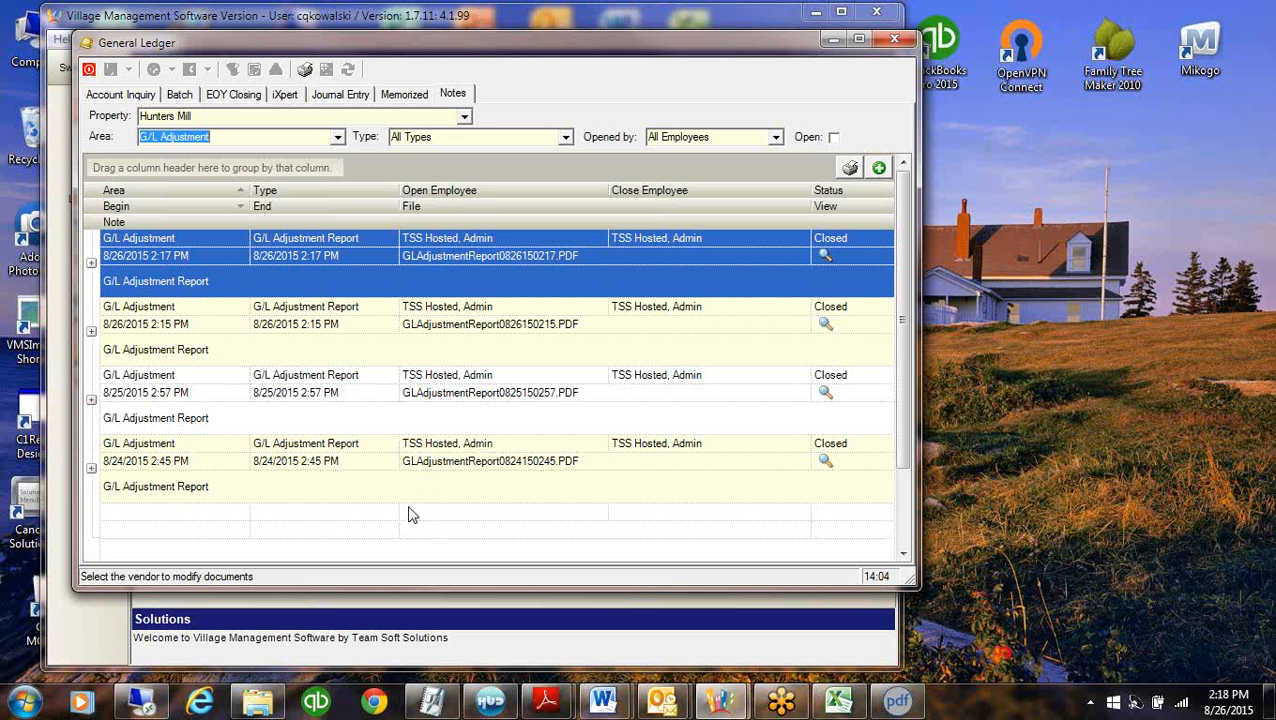
left_click(338, 137)
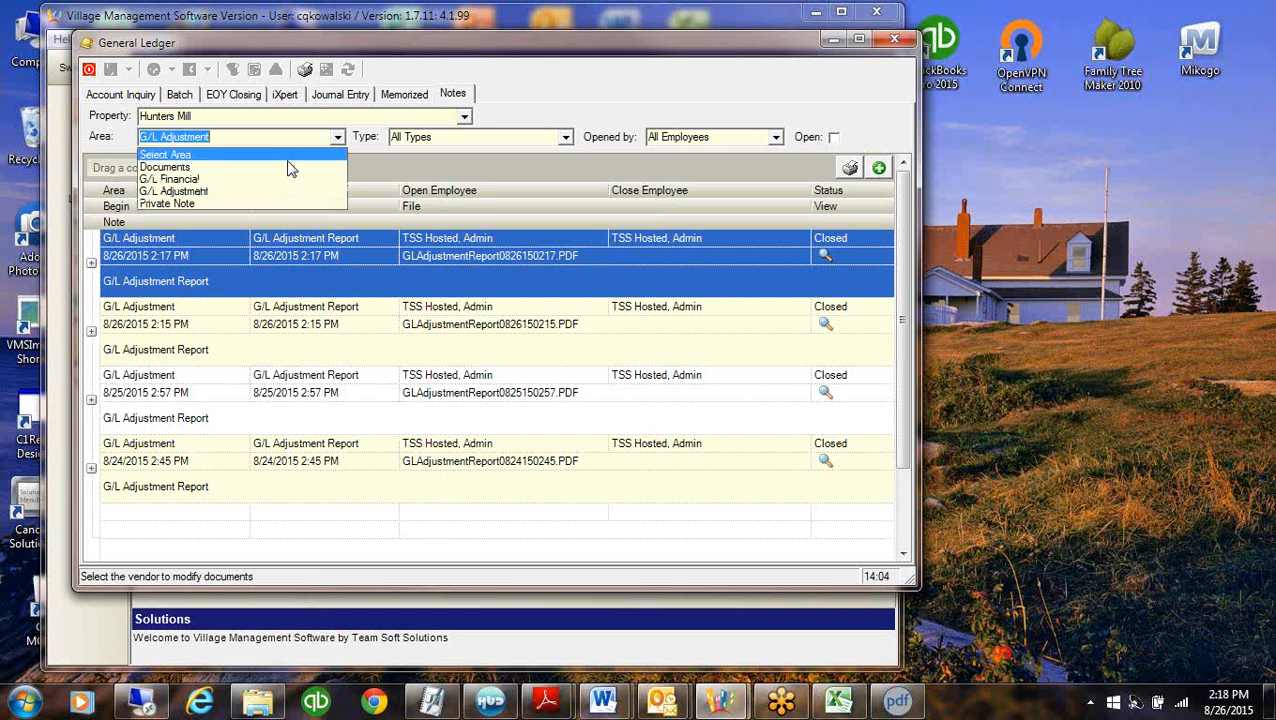
left_click(189, 205)
left_click(342, 288)
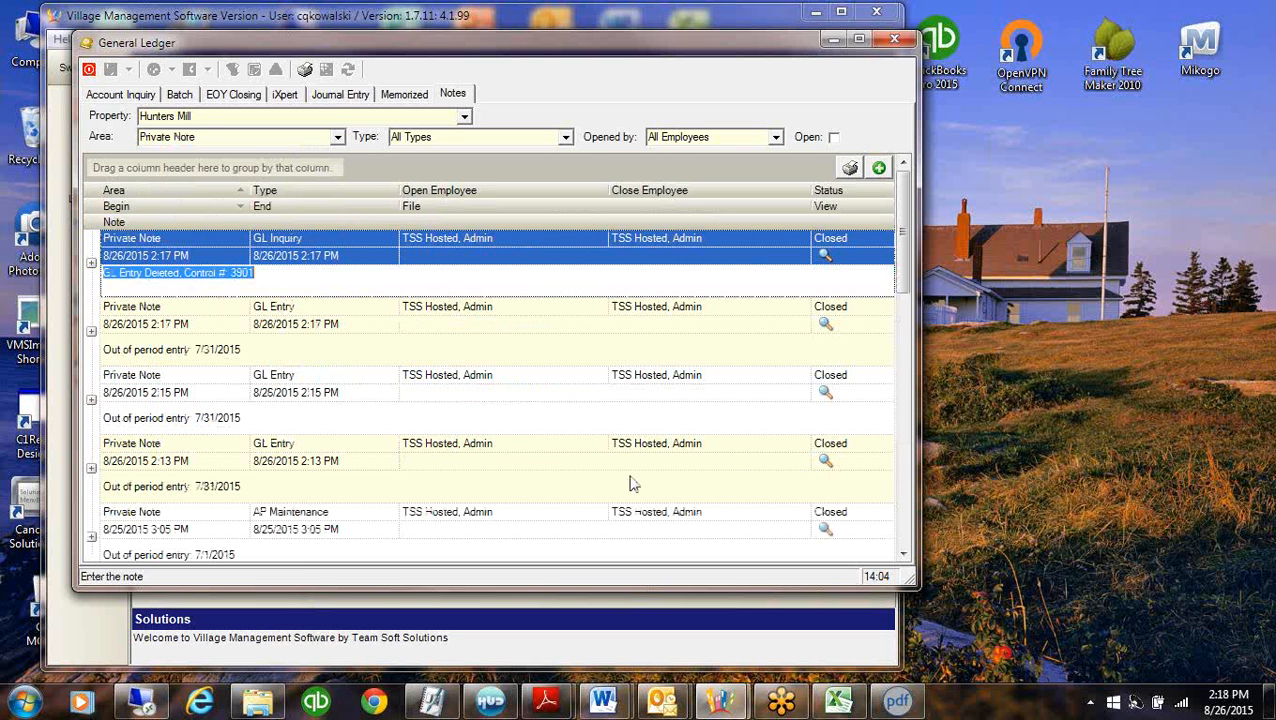
left_click(537, 243)
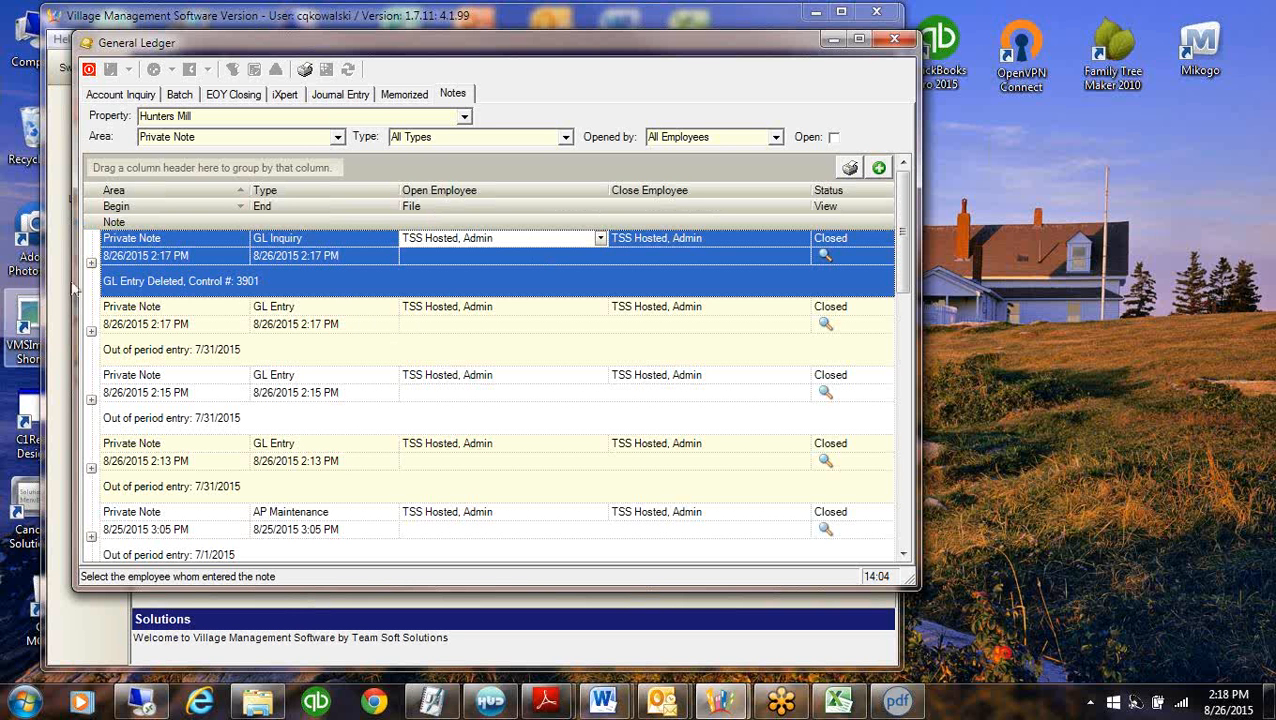
left_click(194, 355)
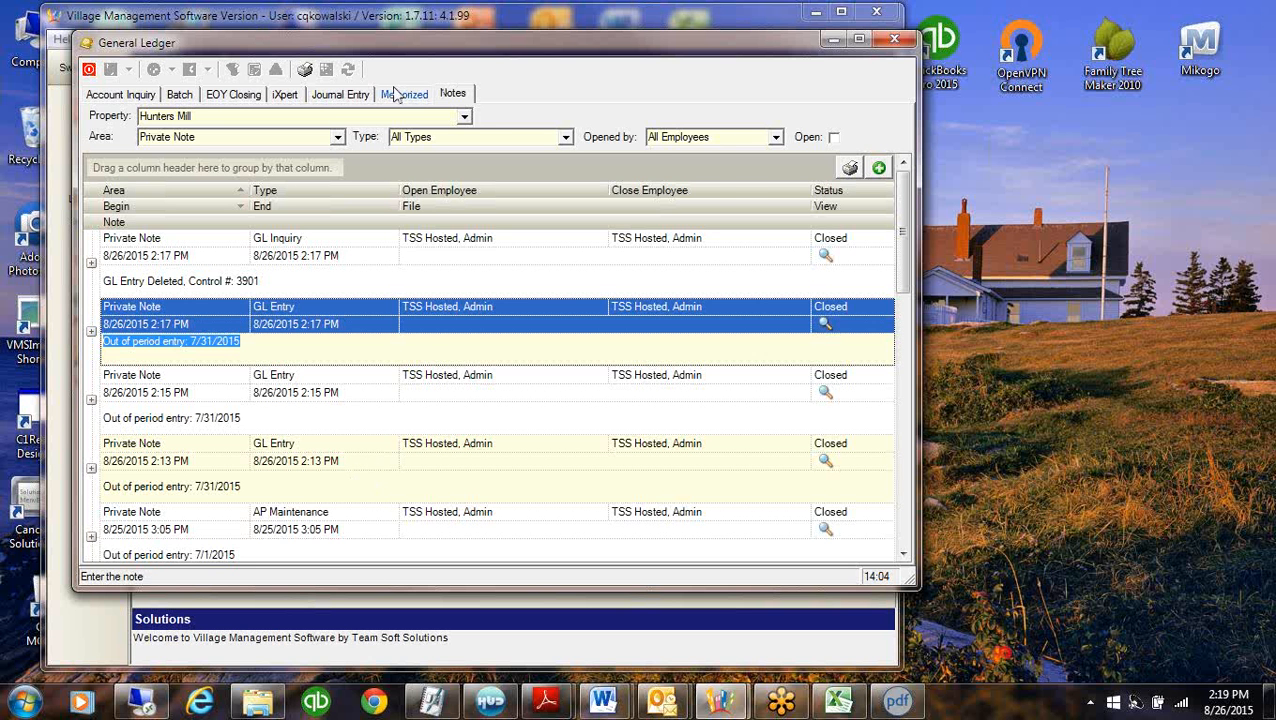
Start a journal entry for Hunters Mill and keep the out-of-period entry date 07/31/15
left_click(358, 96)
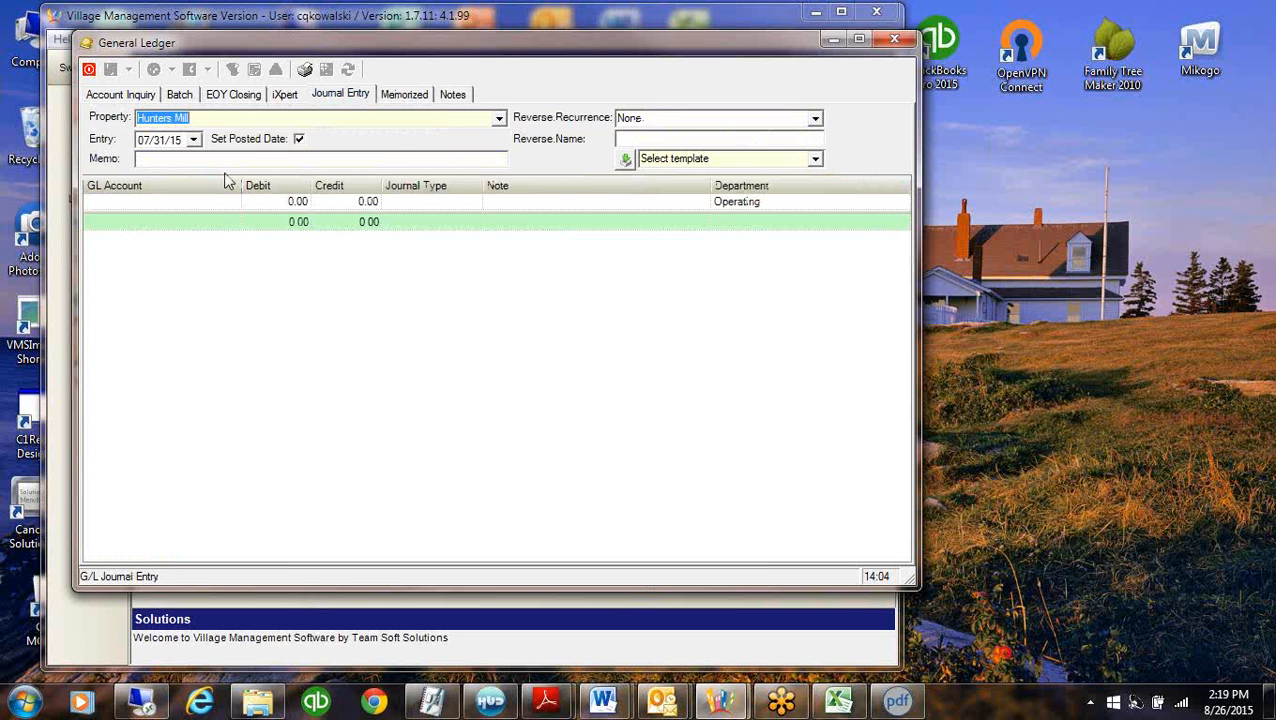
left_click(150, 142)
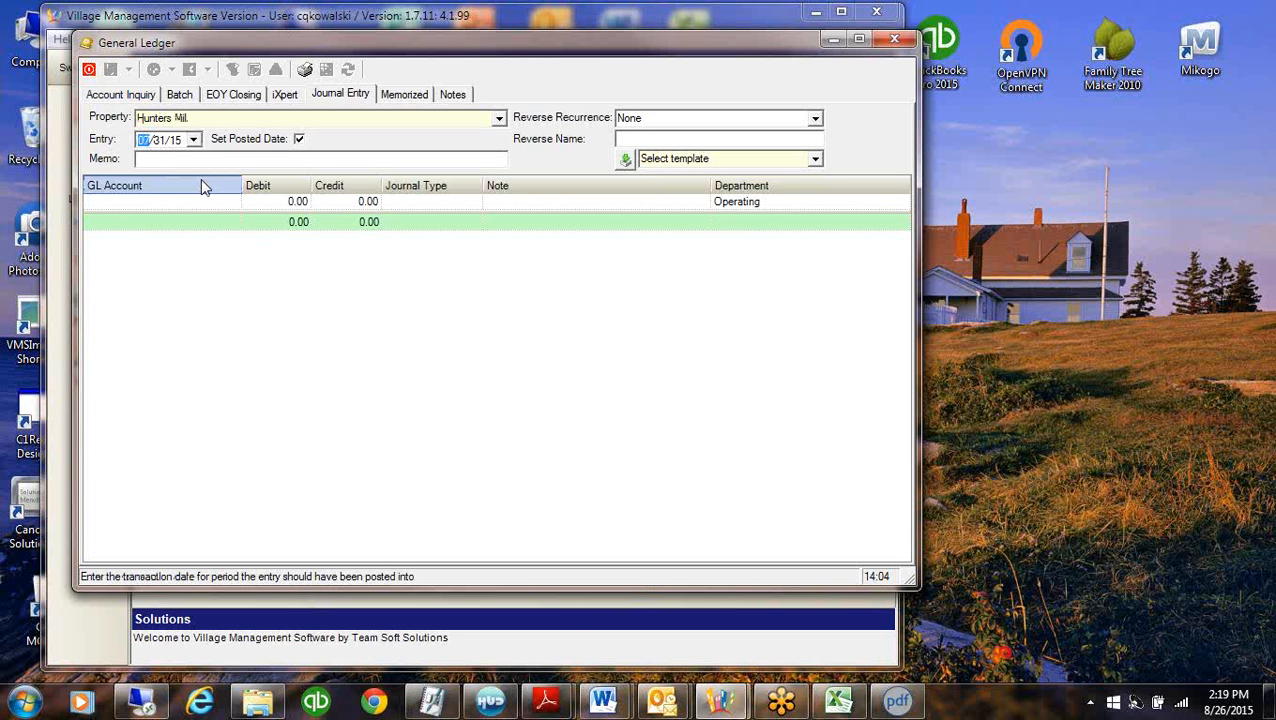
left_click(147, 158)
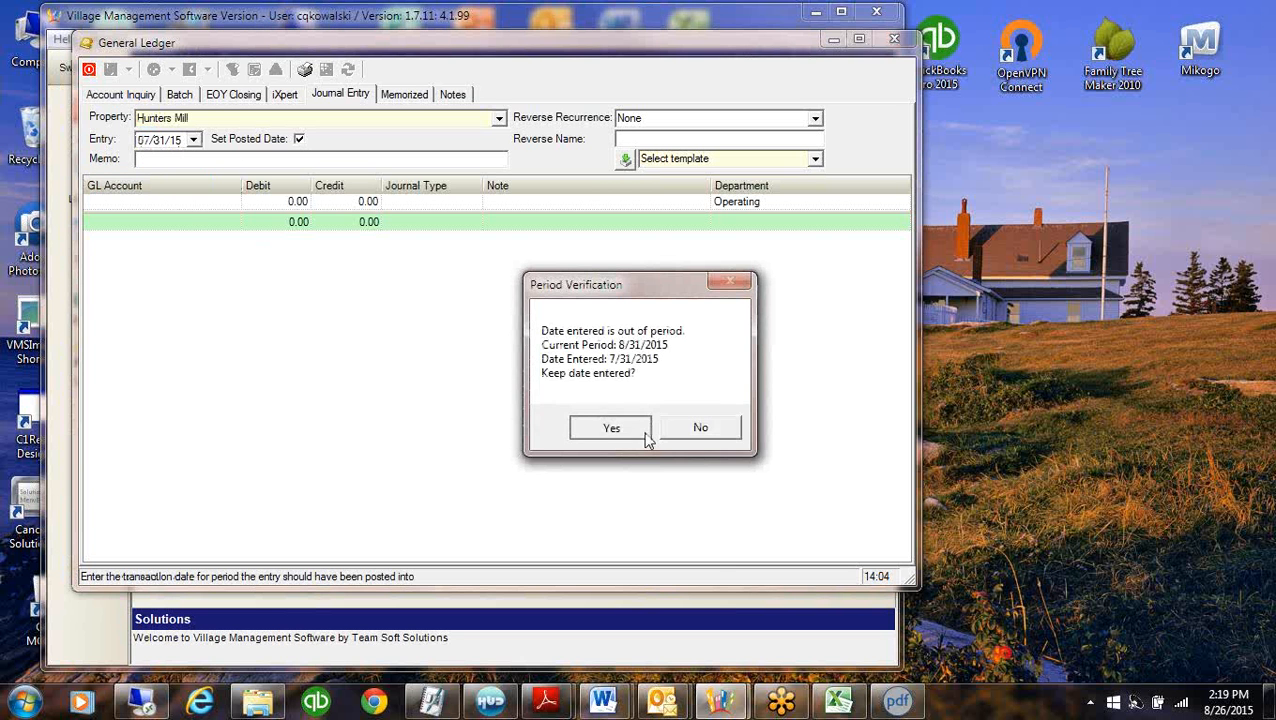
left_click(644, 432)
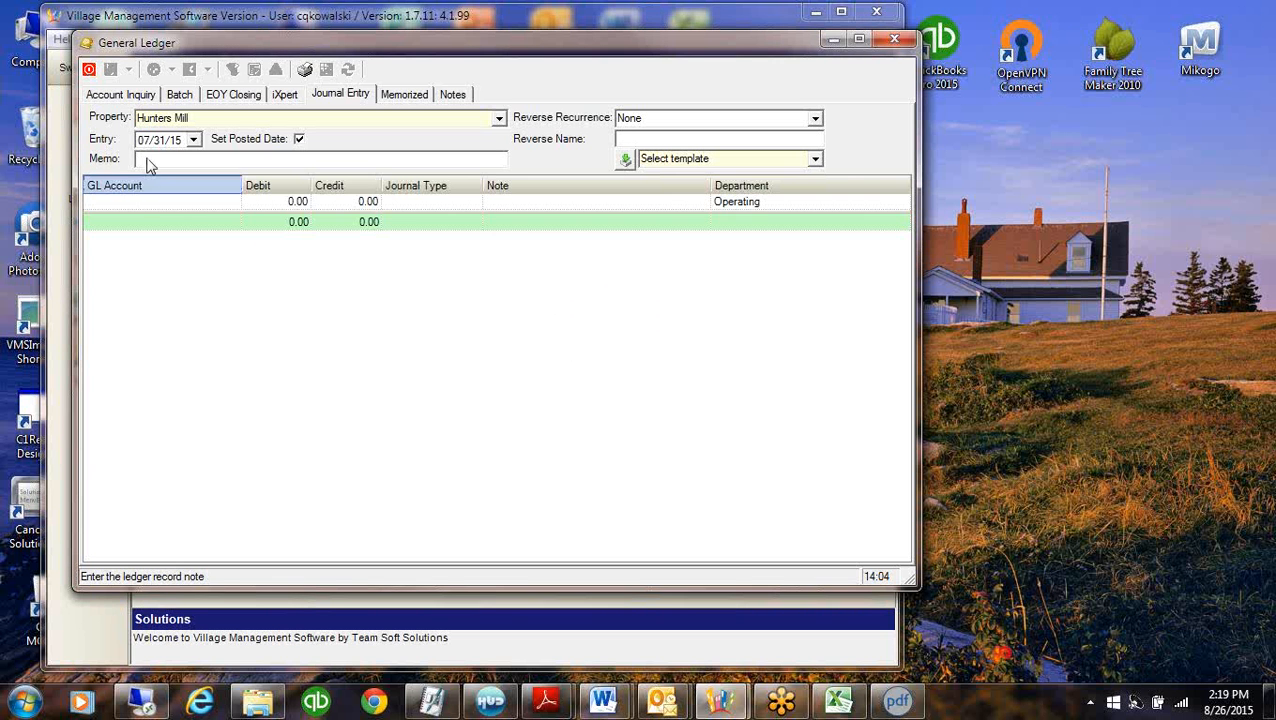
Check which GL accounts can be chosen for the first journal line and which CSV import templates are available
left_click(136, 206)
left_click(235, 203)
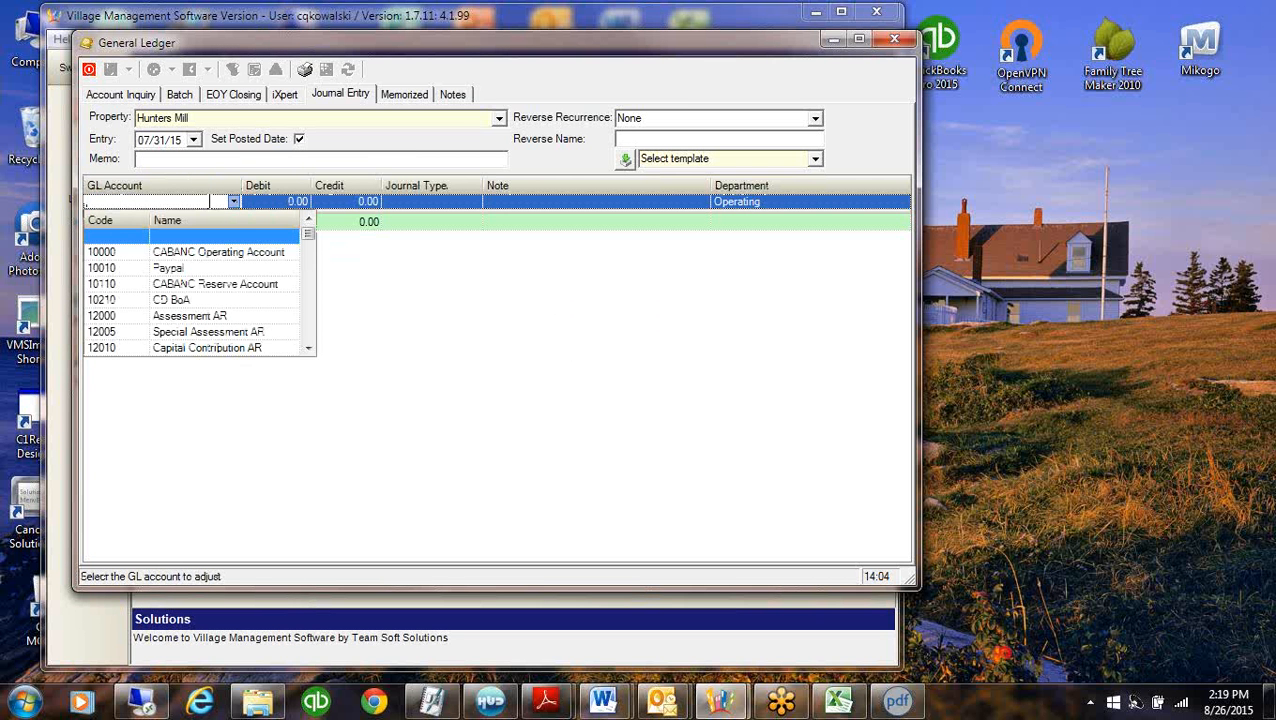
left_click(206, 201)
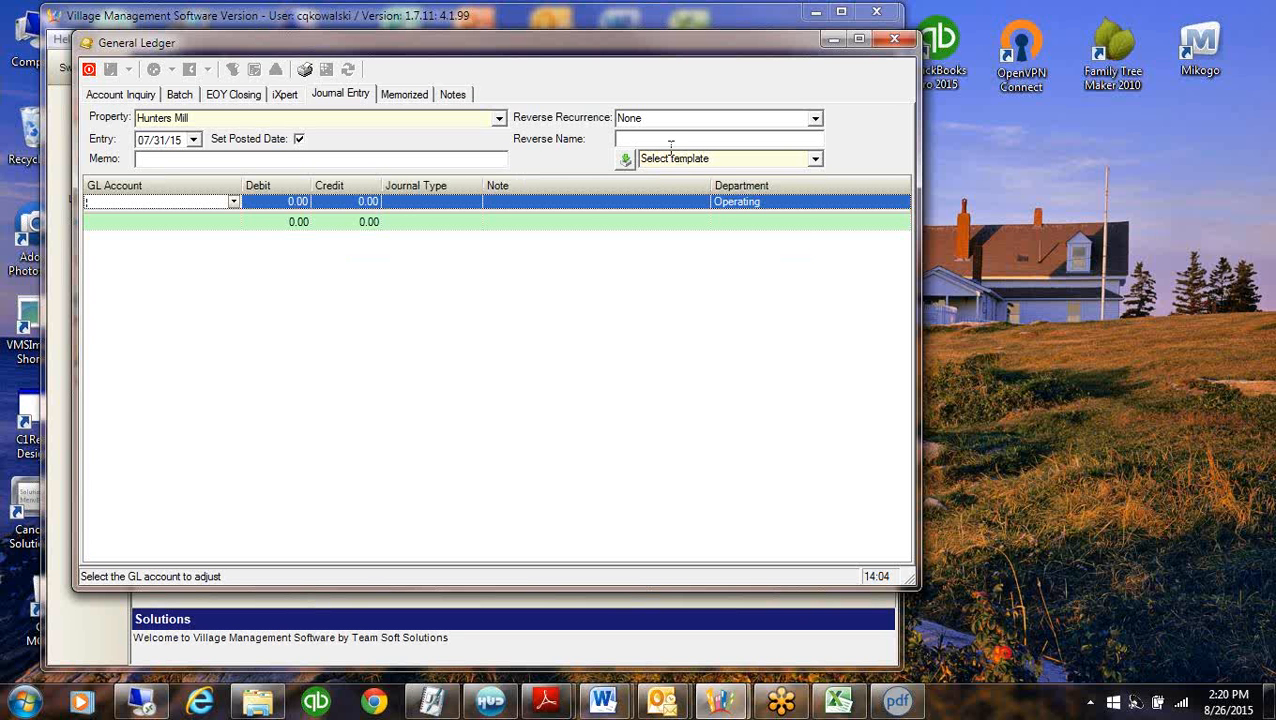
left_click(718, 158)
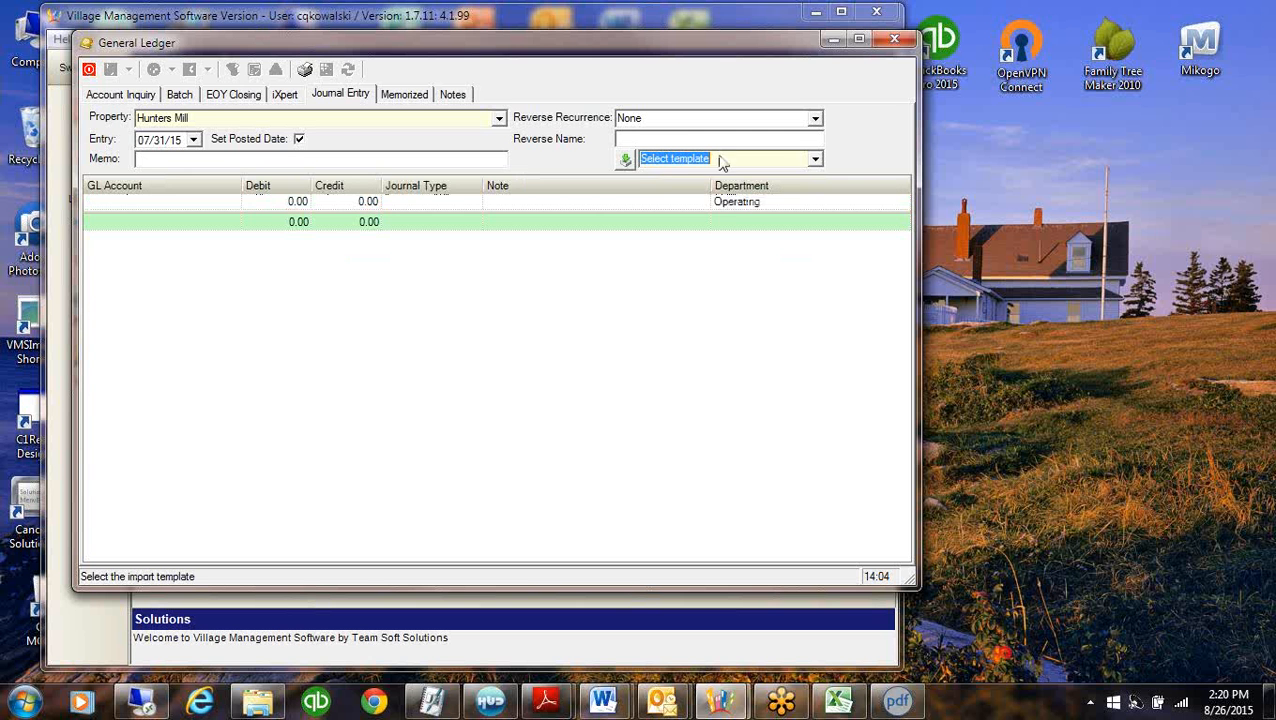
left_click(815, 160)
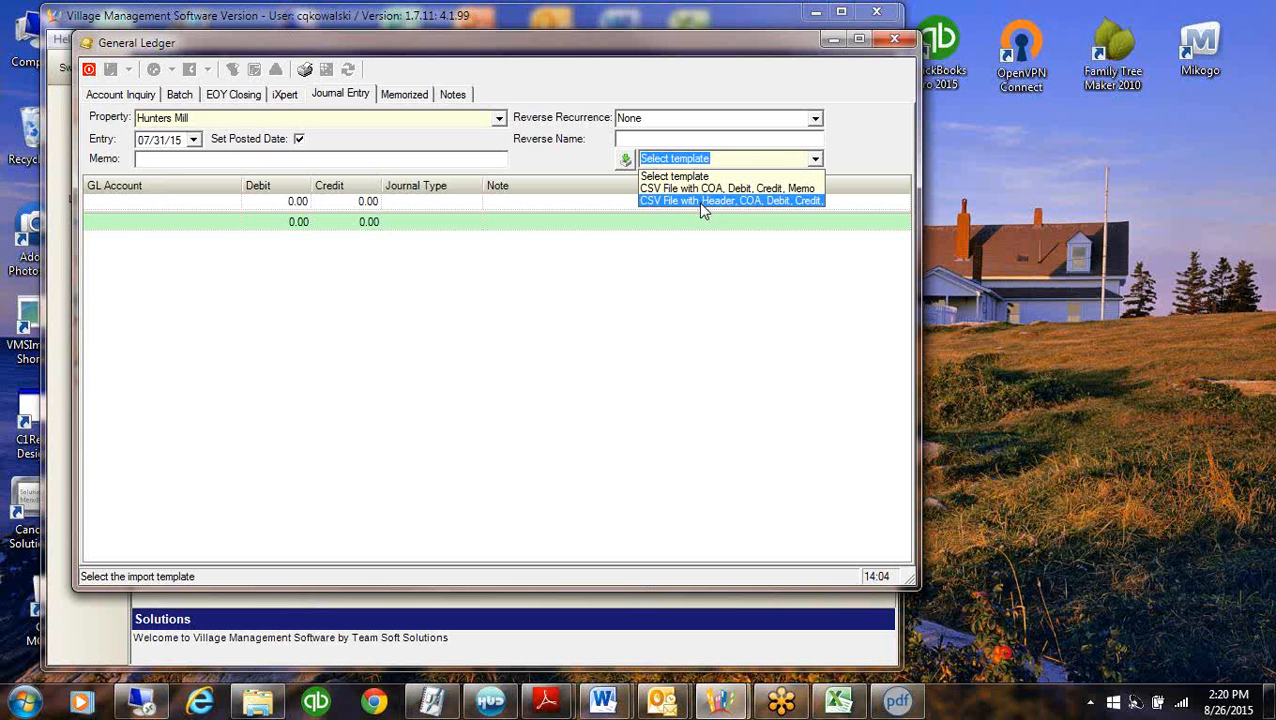
left_click(168, 203)
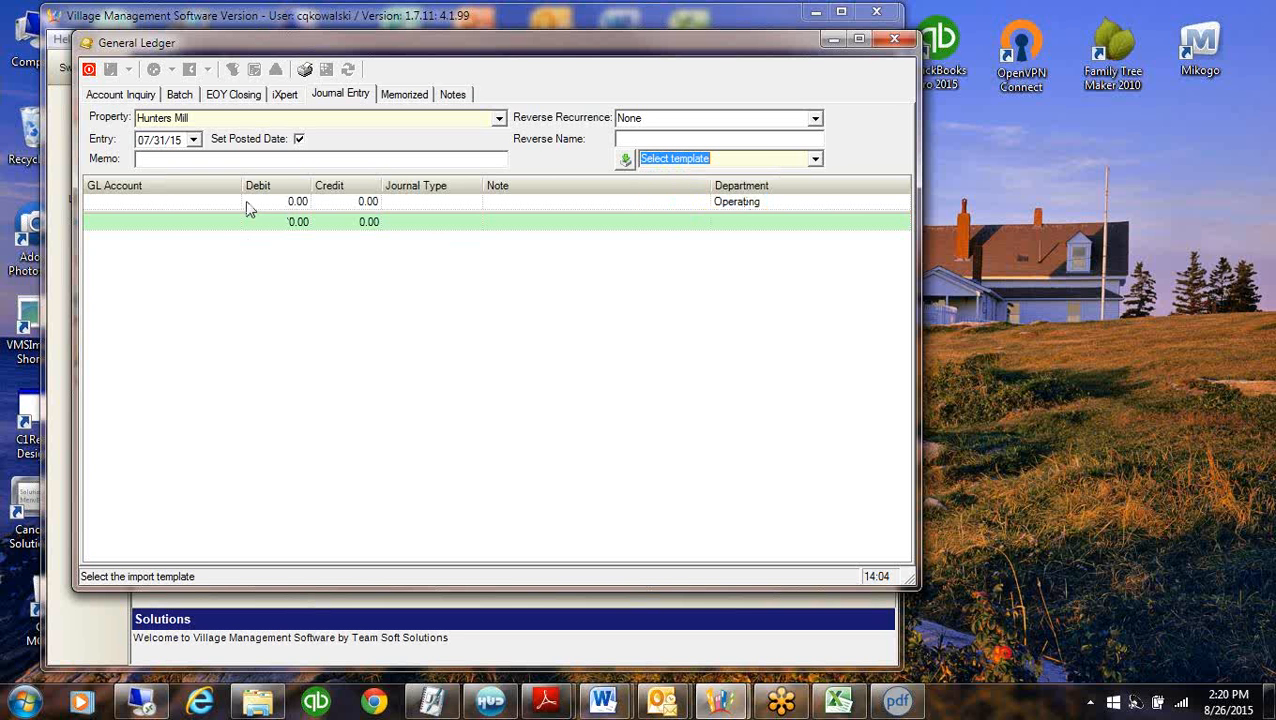
left_click(173, 162)
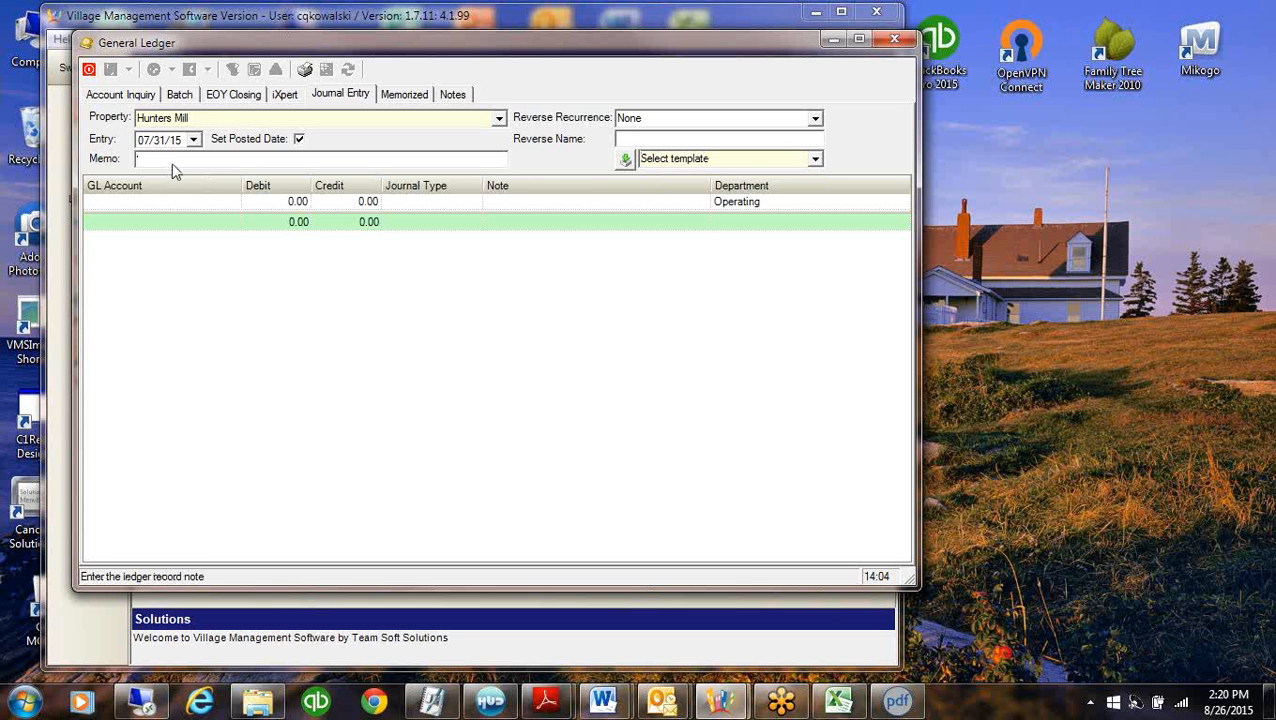
left_click(185, 203)
left_click(234, 203)
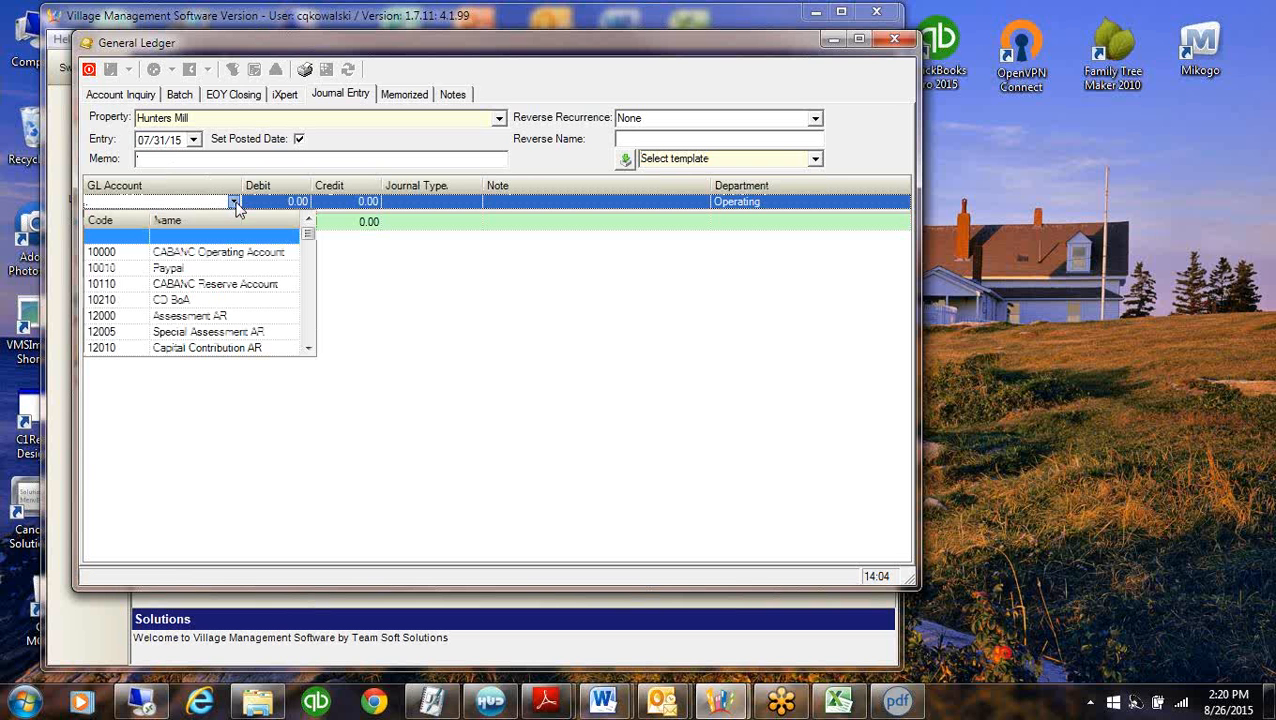
left_click(226, 254)
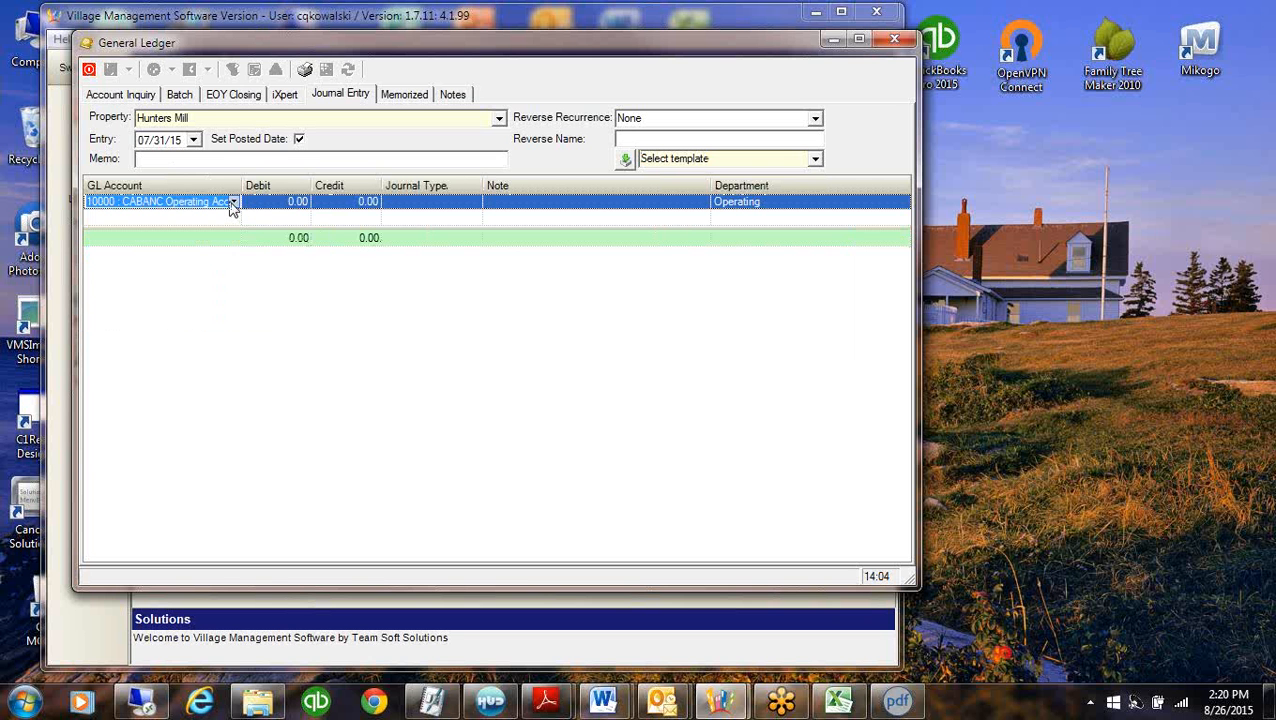
Set the first journal line to account 40000 Assessments with a credit of 202272.00
left_click(233, 203)
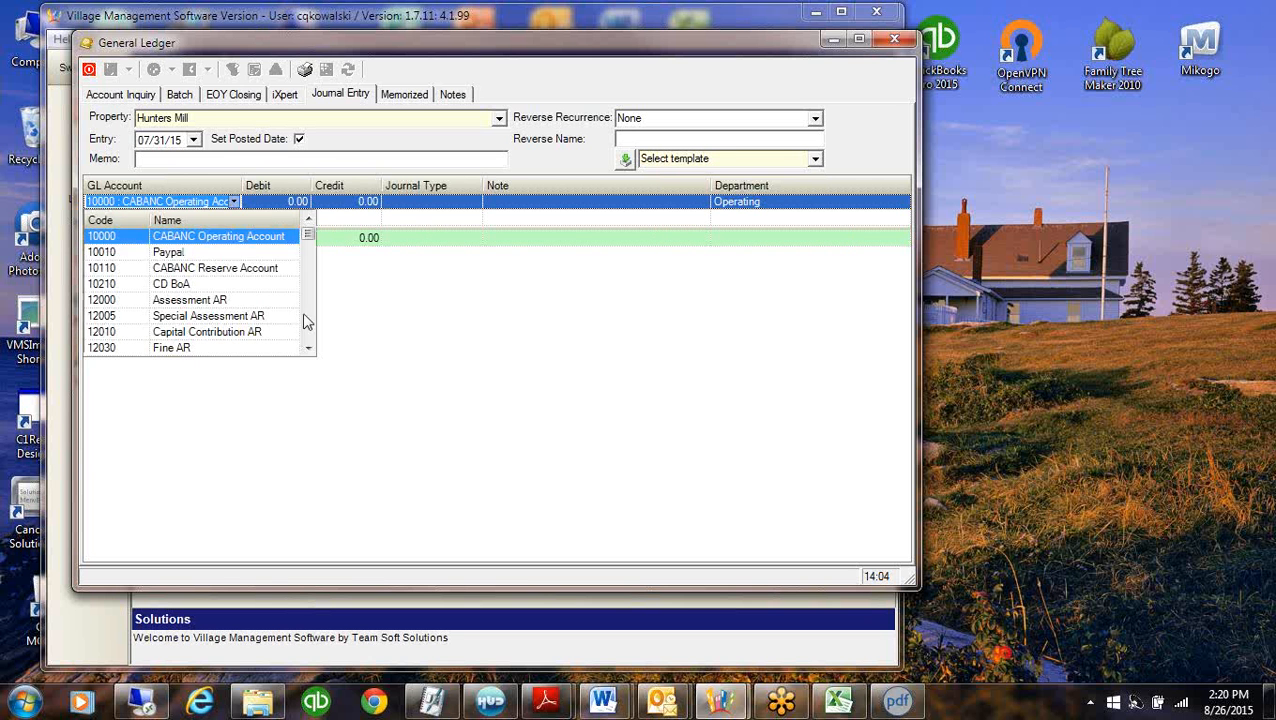
scroll(302, 312, "down", 3)
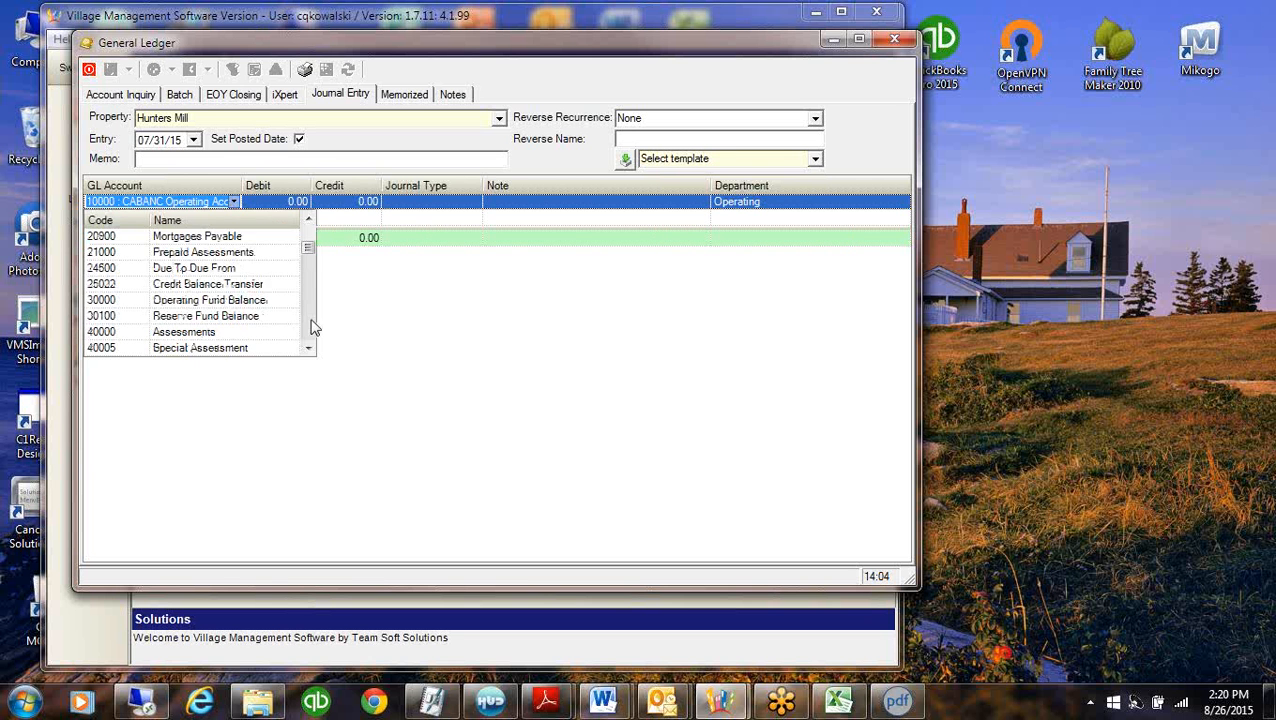
left_click(160, 331)
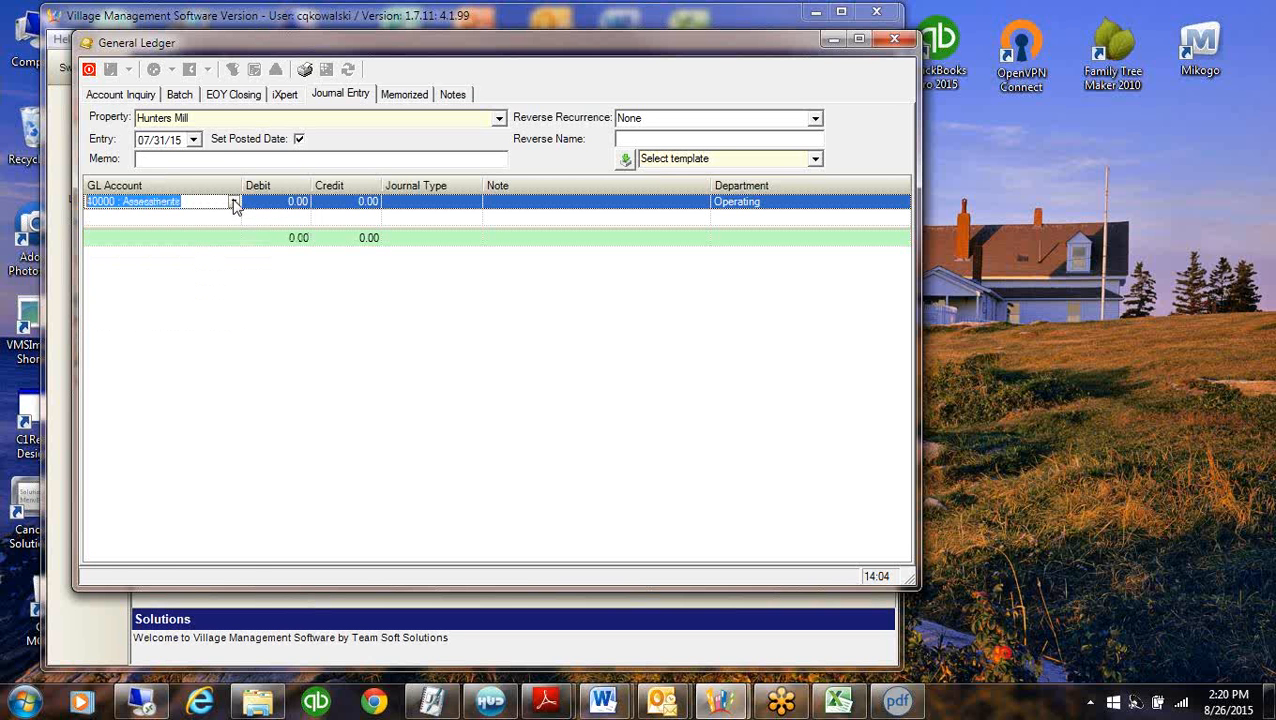
left_click(325, 203)
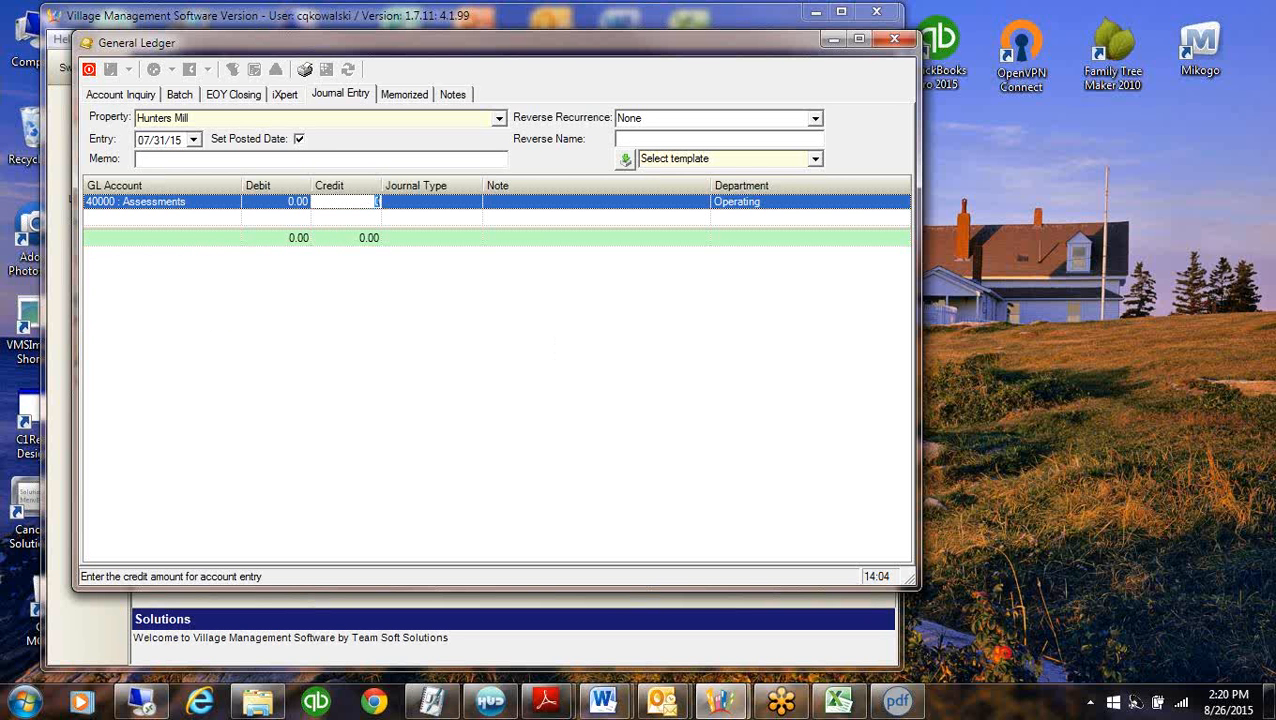
type("202272")
key("Tab")
key("Tab")
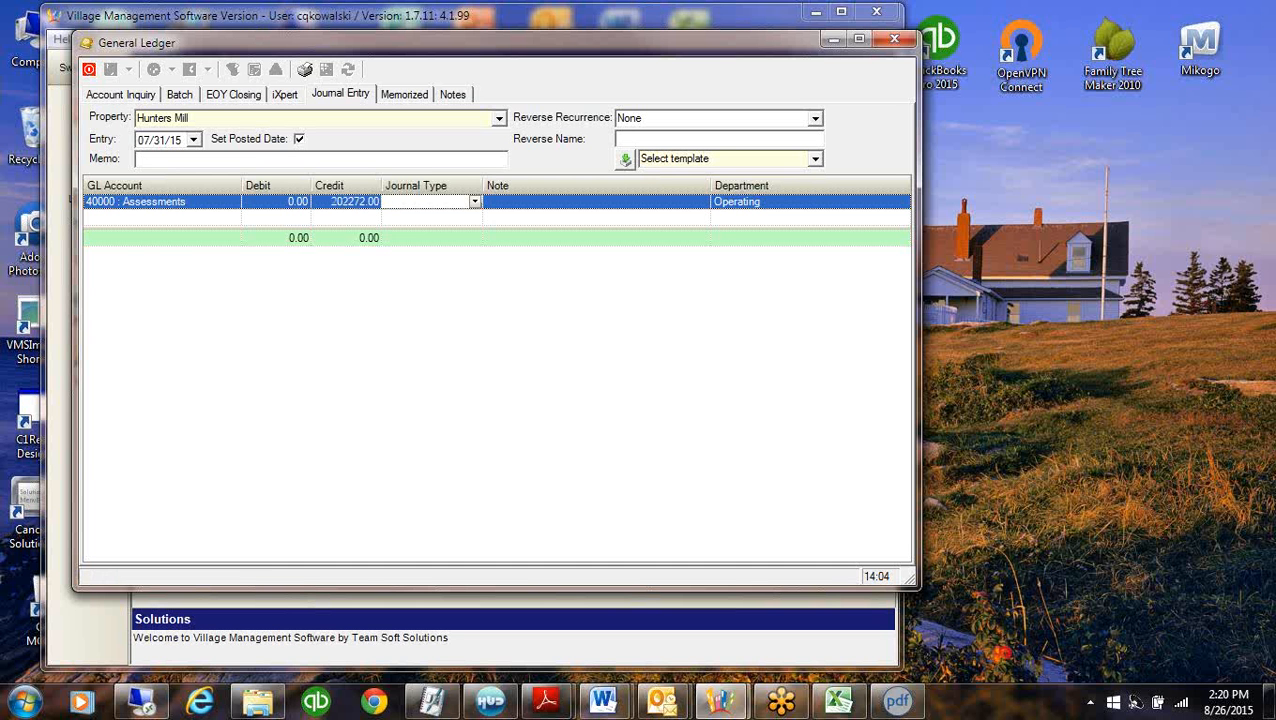
key("Tab")
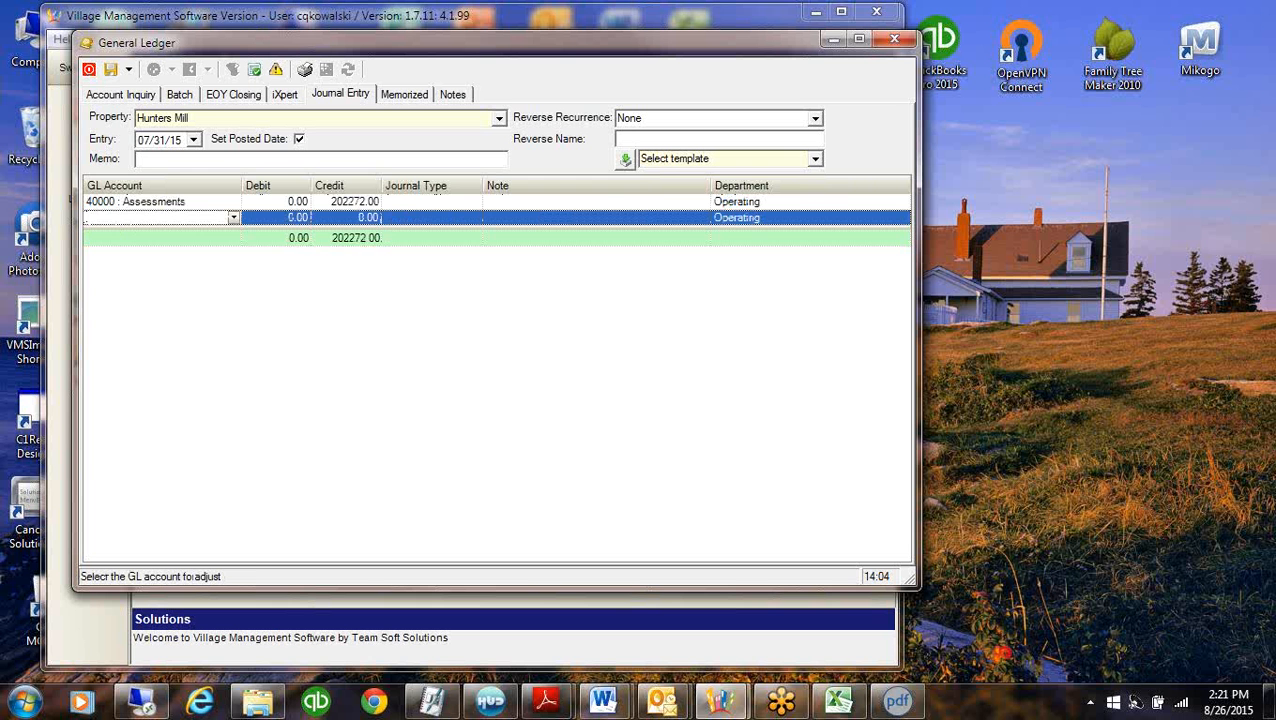
Add a journal line for account 50100 Bank Charges with a debit of 347.00
type("50100 : Bank Charges")
key("Tab")
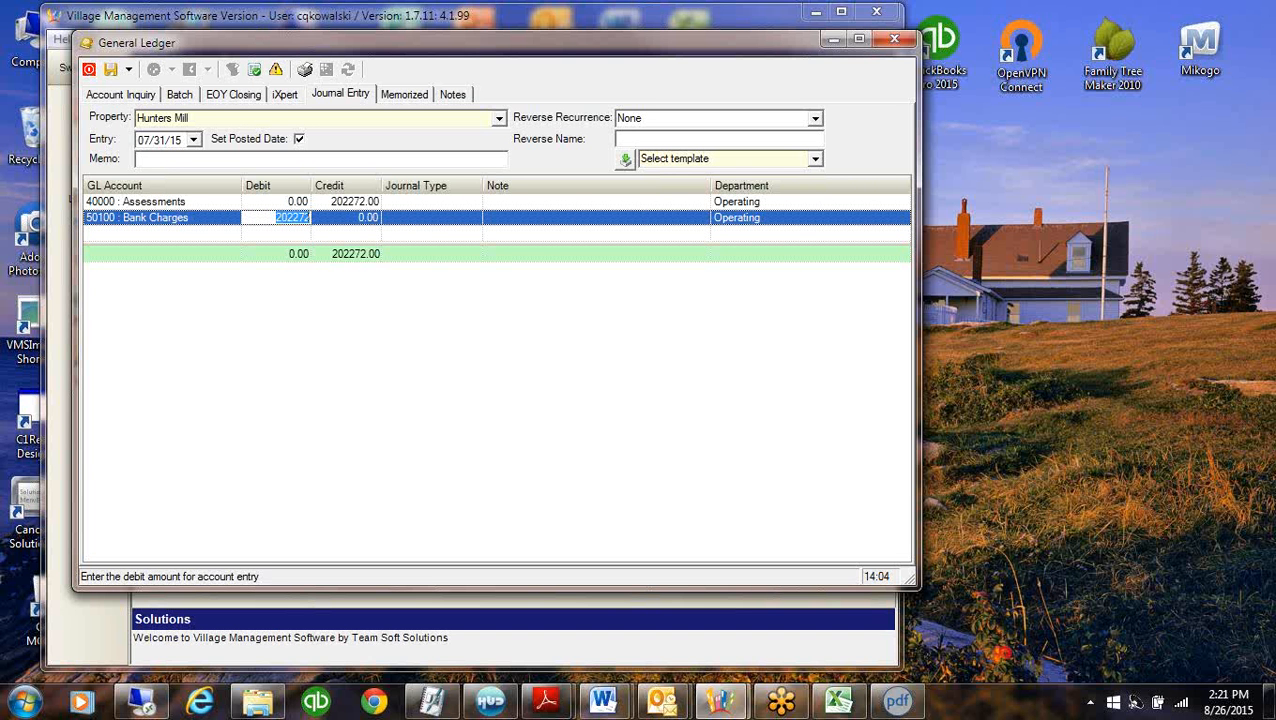
type("347")
key("Tab")
key("Tab")
key("Tab")
key("Tab")
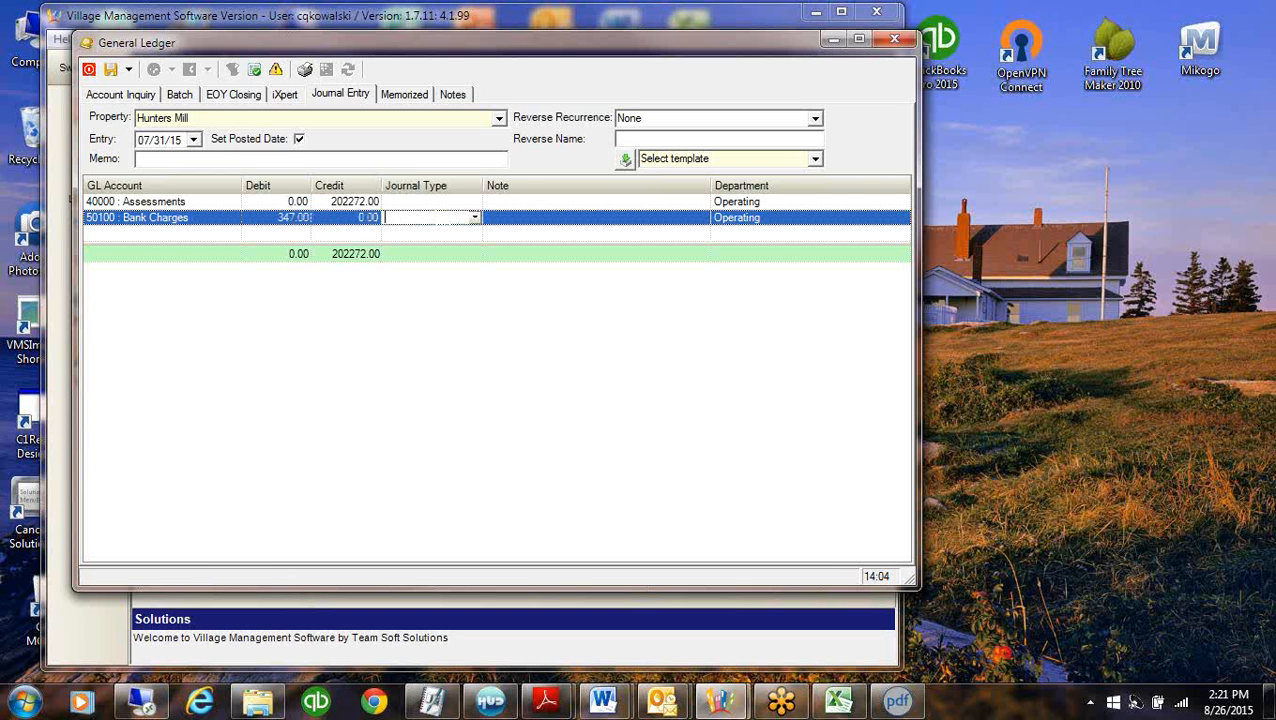
key("Tab")
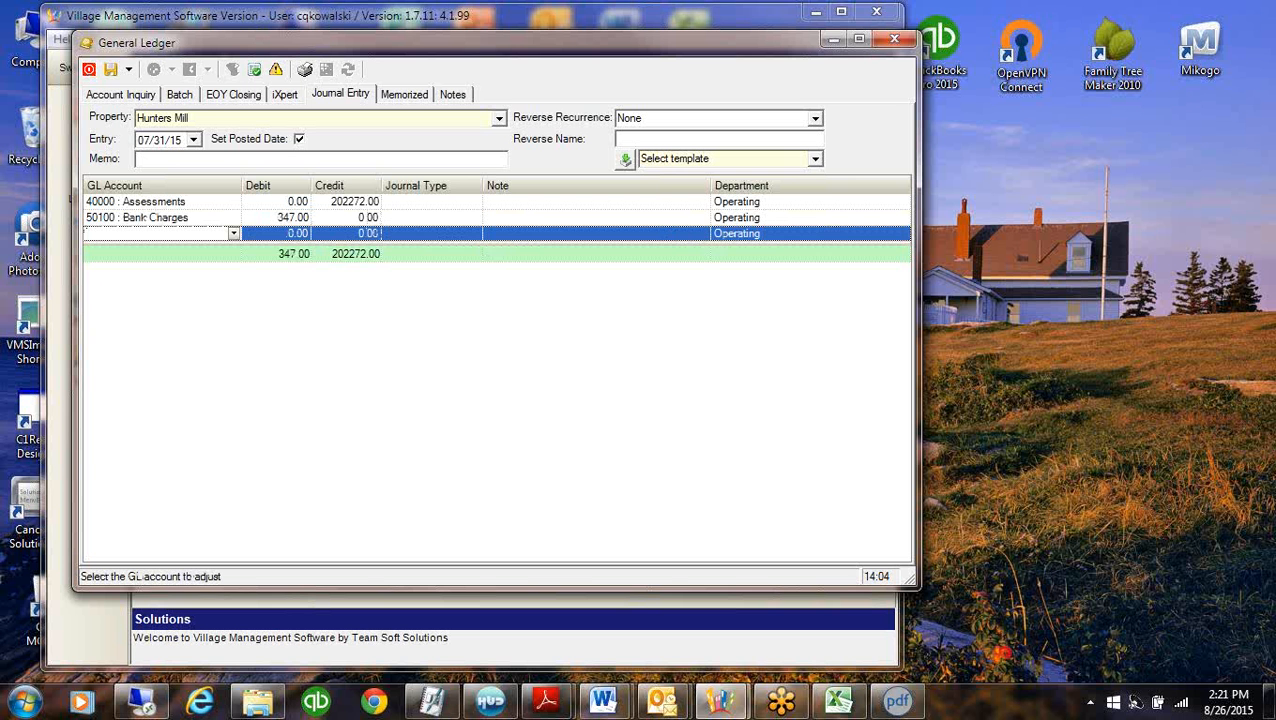
Add a journal line for account 50110 Copies with a debit of 261.74
type("501")
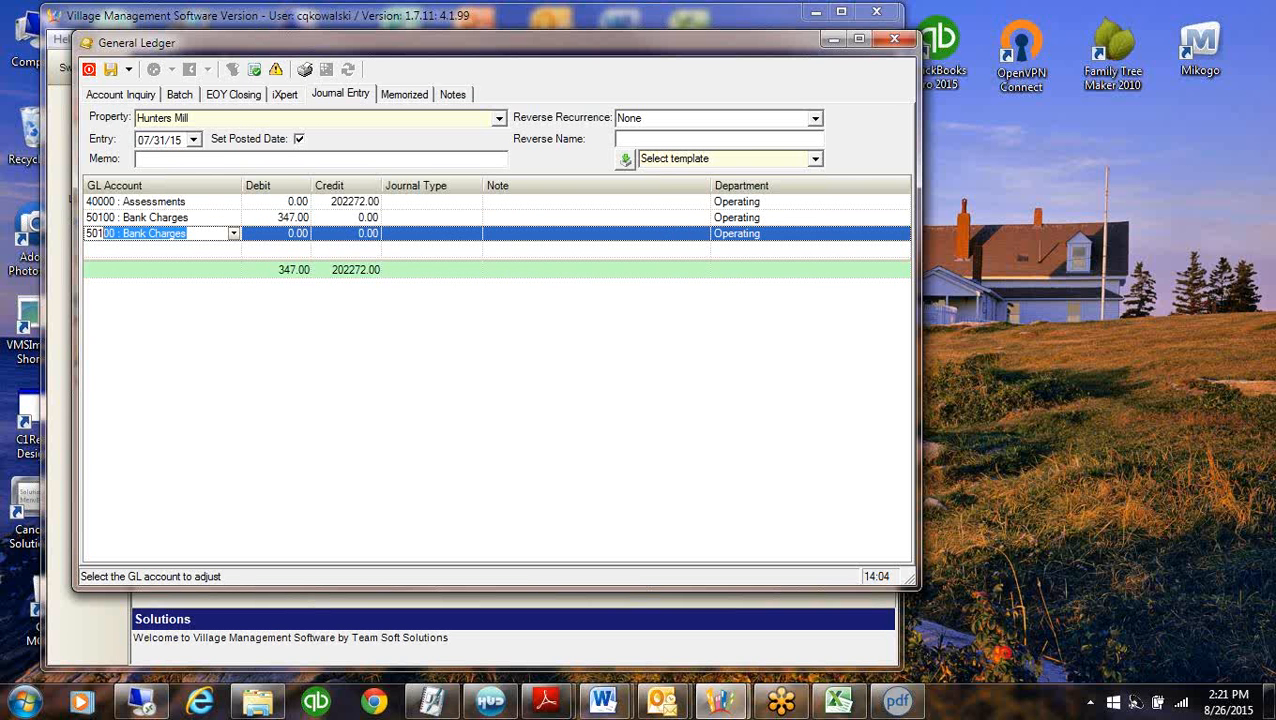
type("1")
key("Tab")
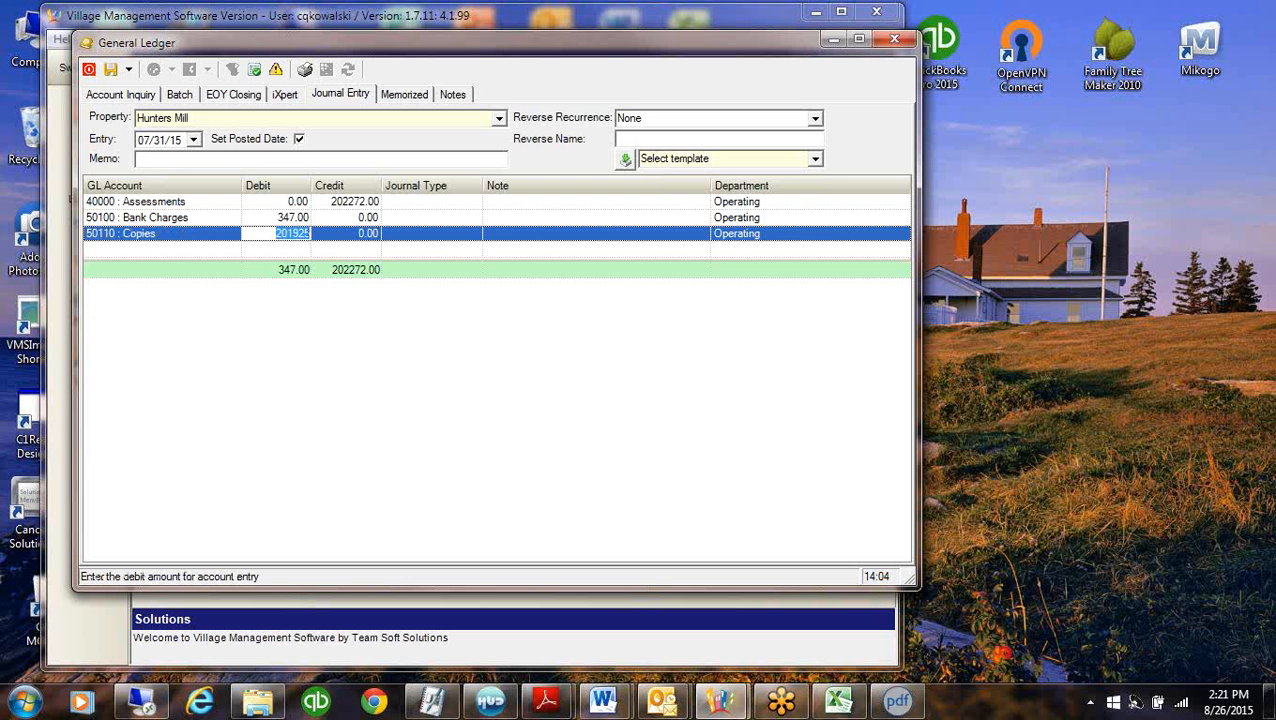
type("261.74")
key("Tab")
key("Tab")
key("Tab")
key("Tab")
key("Tab")
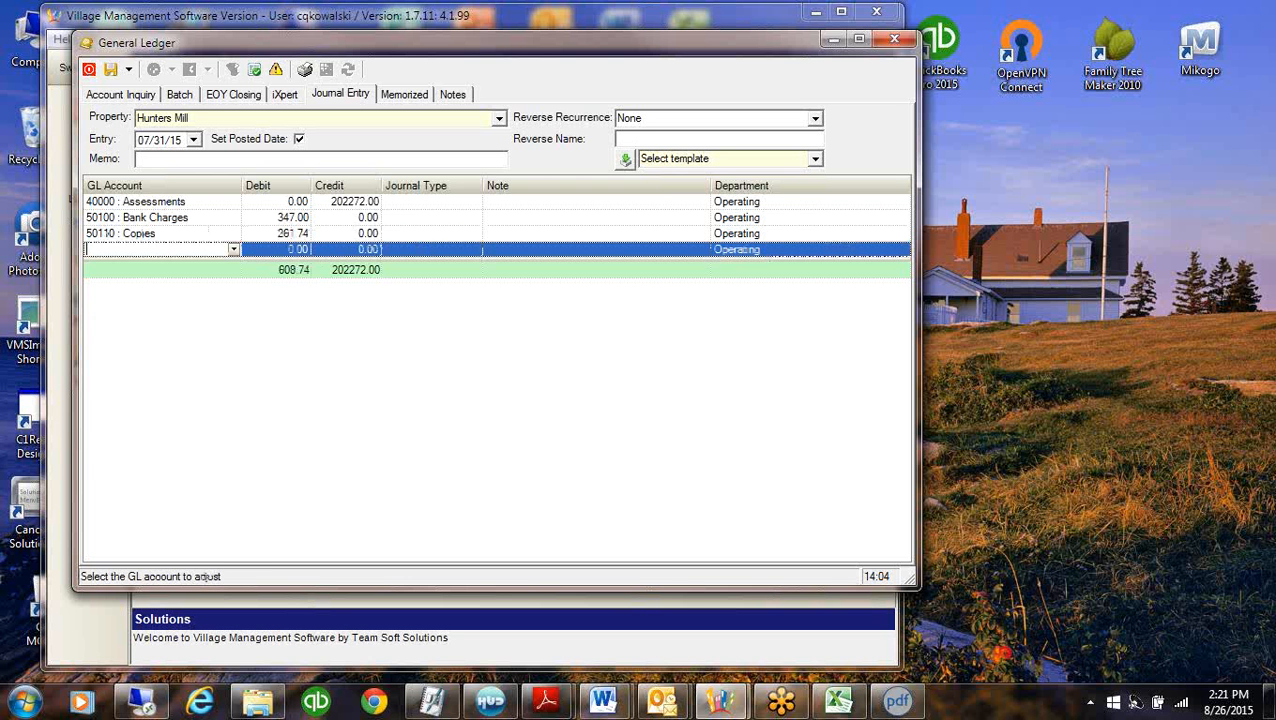
Add a journal line for account 30000 Operating Fund Balance with the balancing debit of 201663.26
type("30000 : Operating Fund Balan..")
key("Tab")
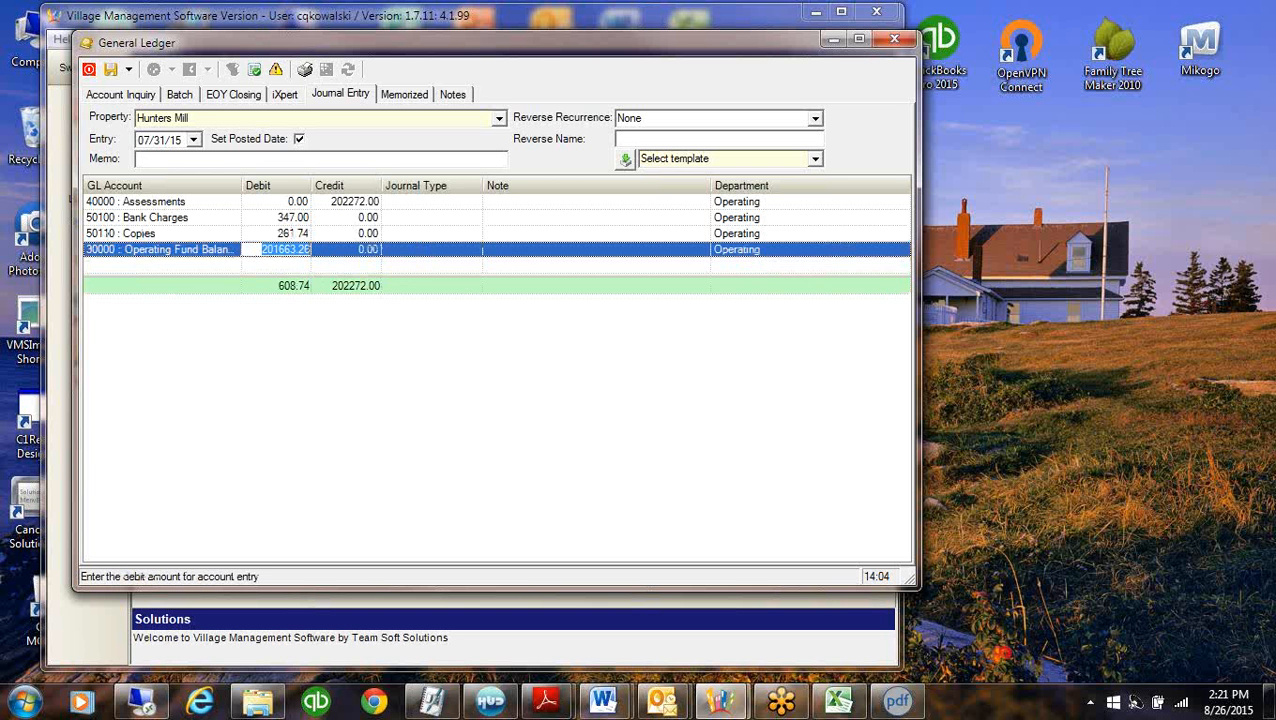
left_click(514, 291)
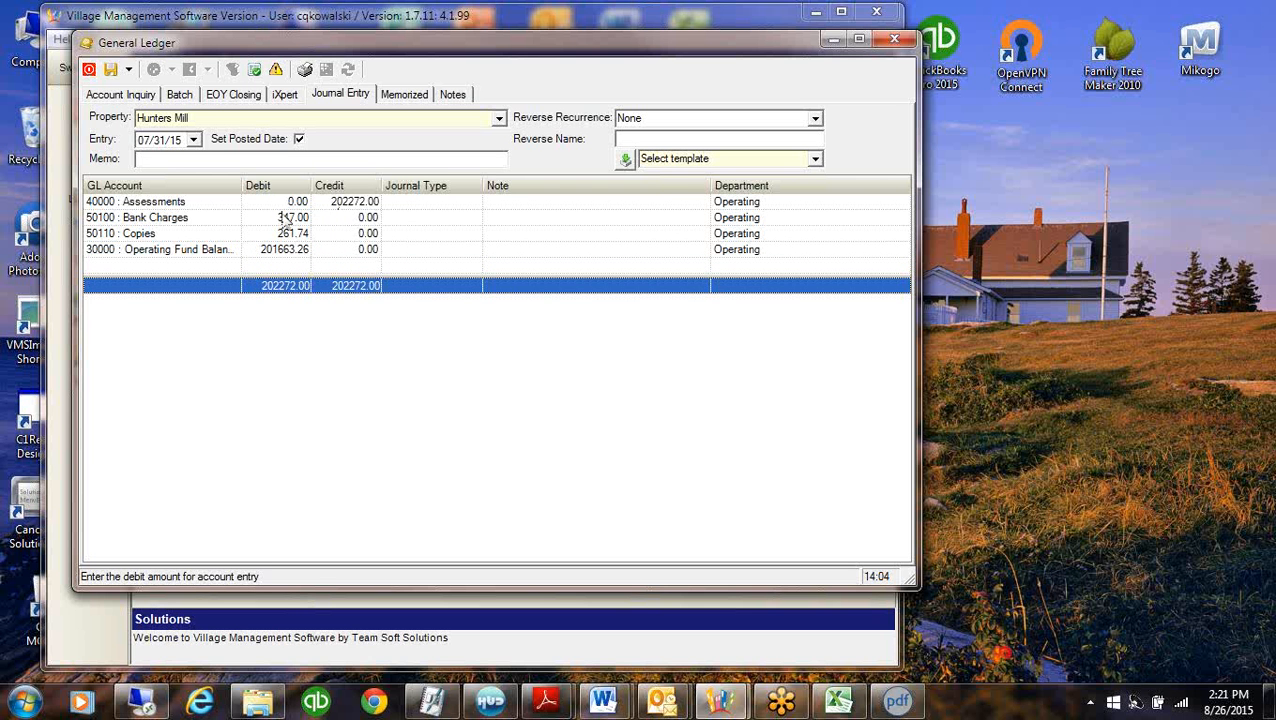
Review the amount and journal type fields of the Bank Charges, Copies and Assessments lines
left_click(328, 217)
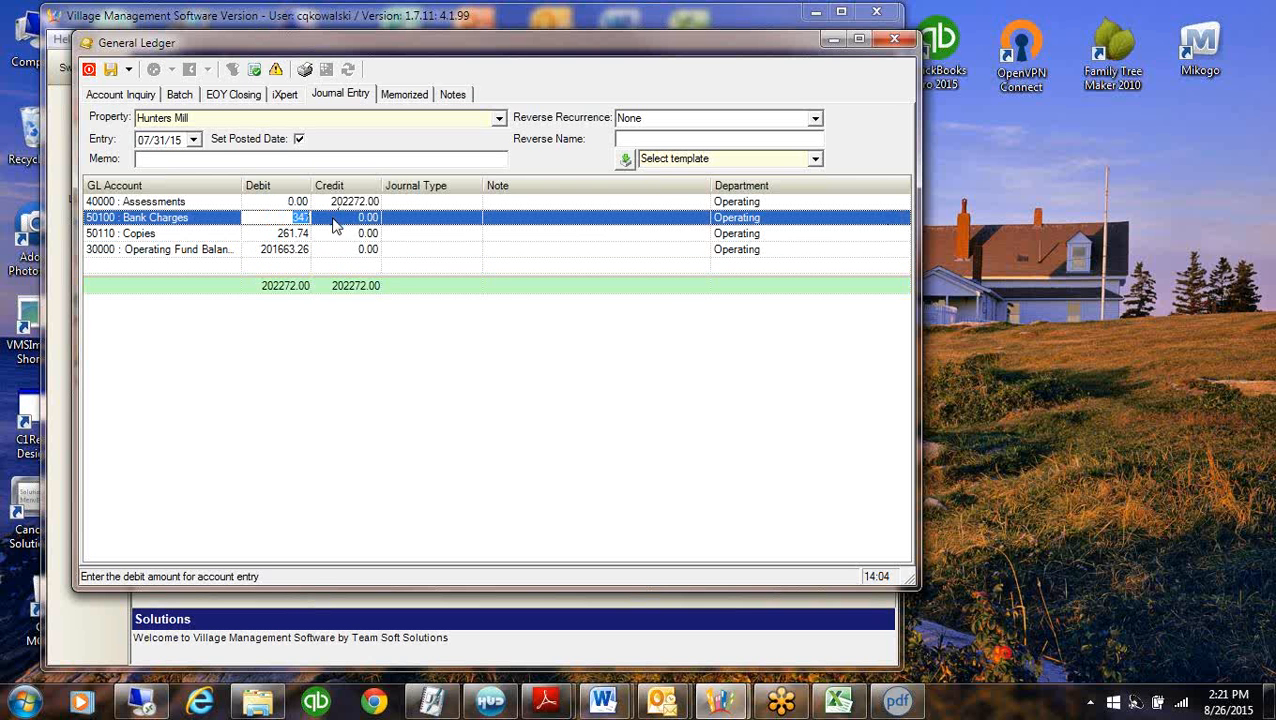
left_click(330, 219)
left_click(431, 236)
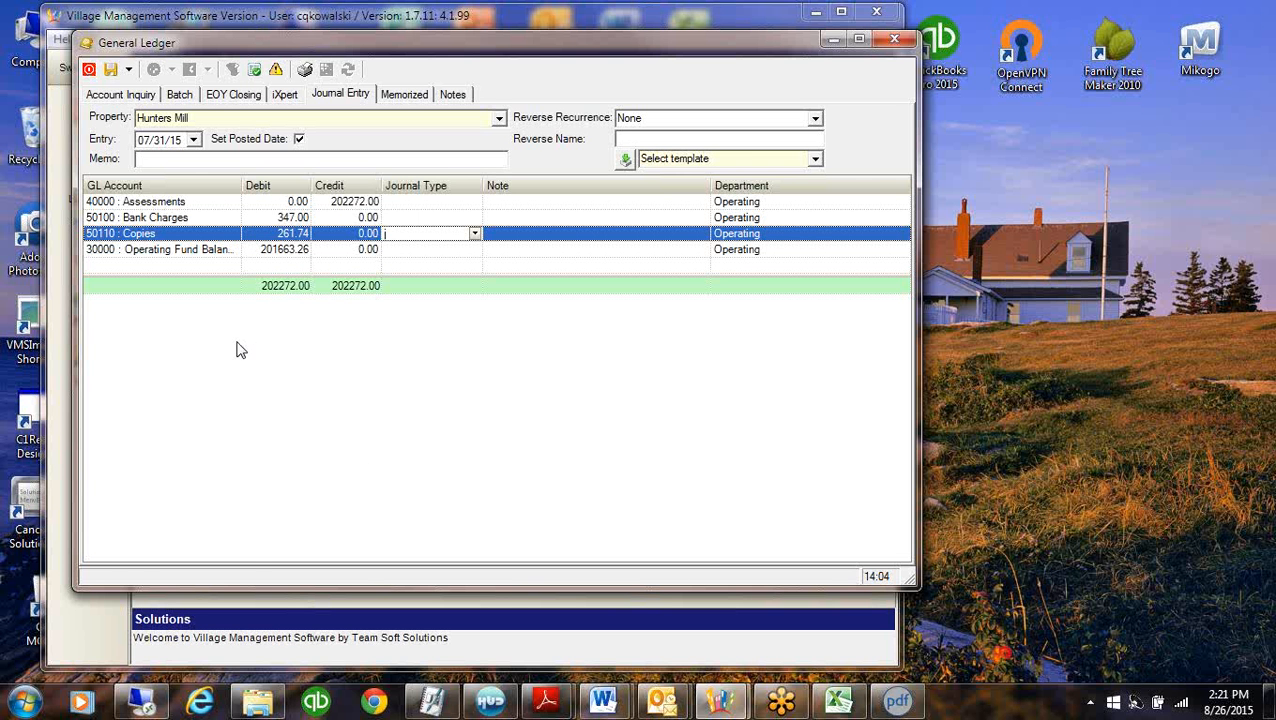
left_click(278, 201)
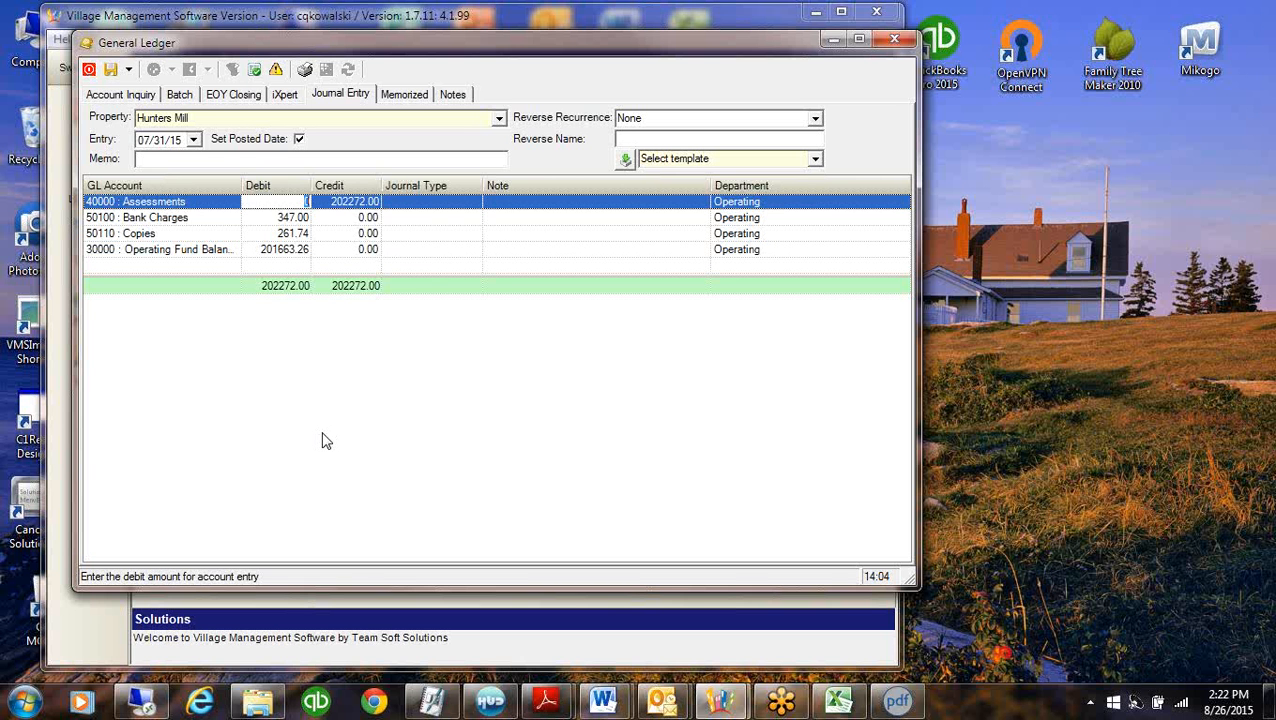
Set the journal entry date to 06/01/15
left_click(194, 139)
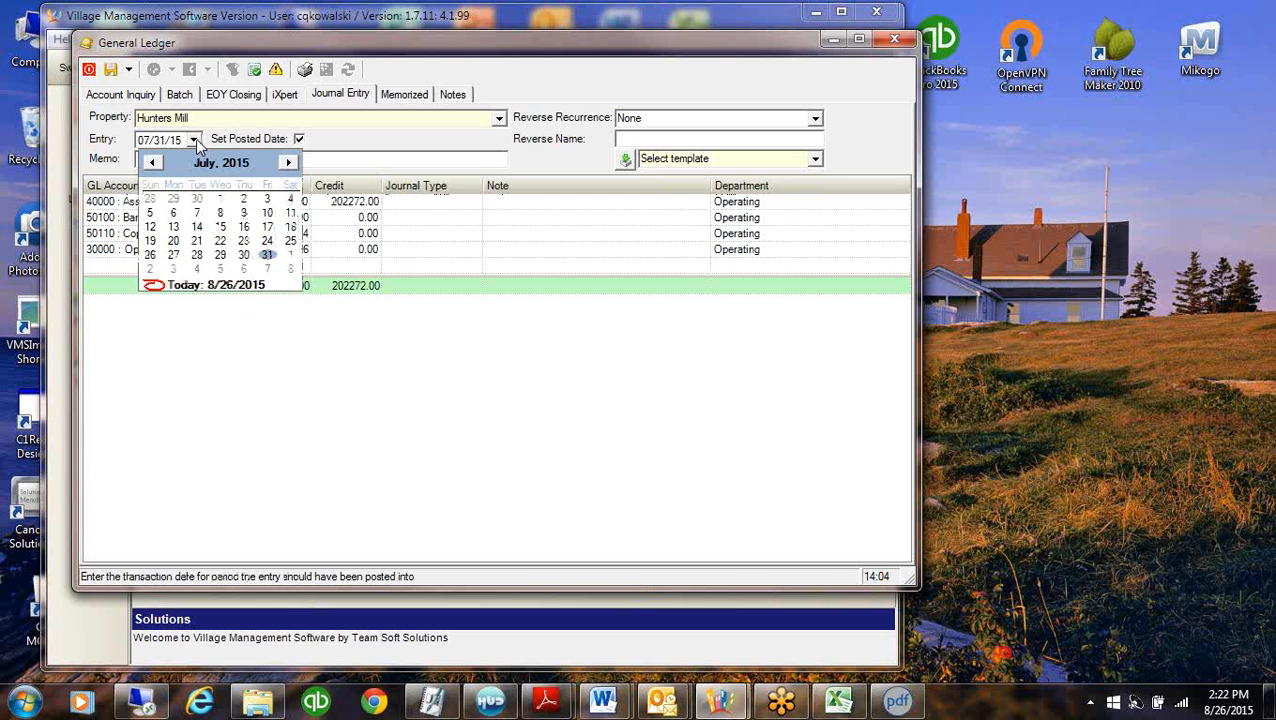
left_click(288, 162)
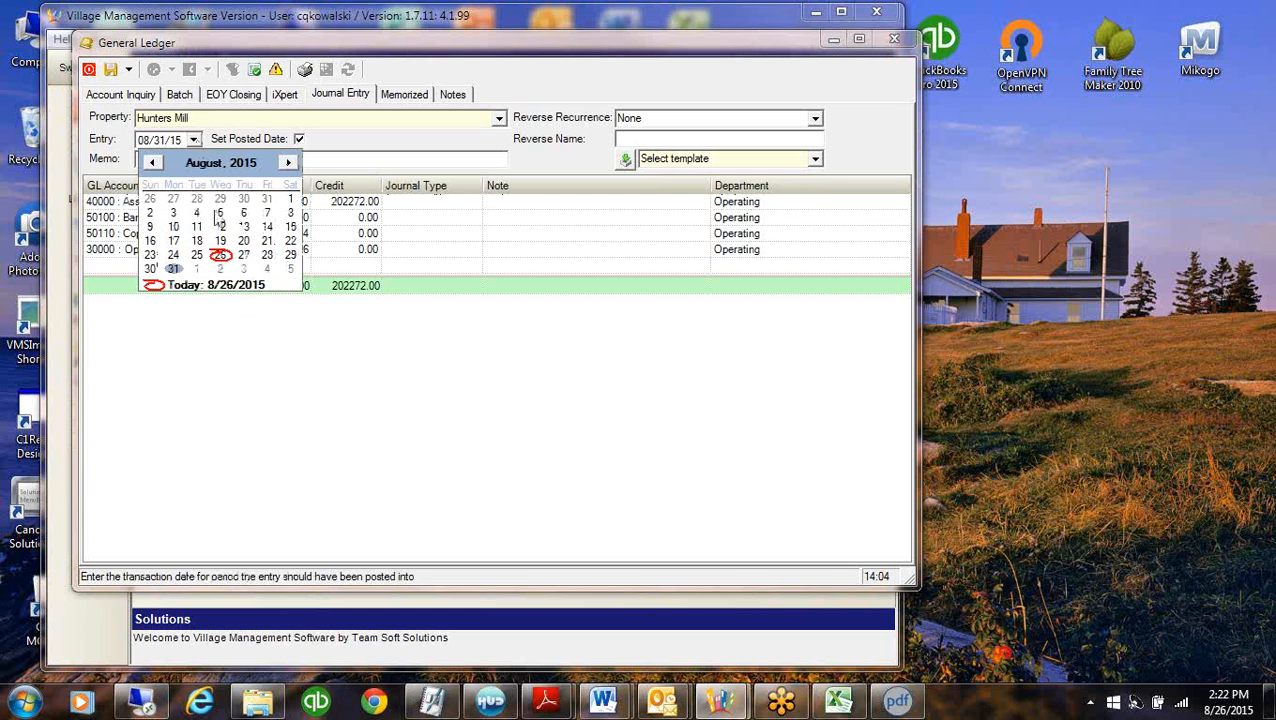
left_click(152, 163)
left_click(152, 163)
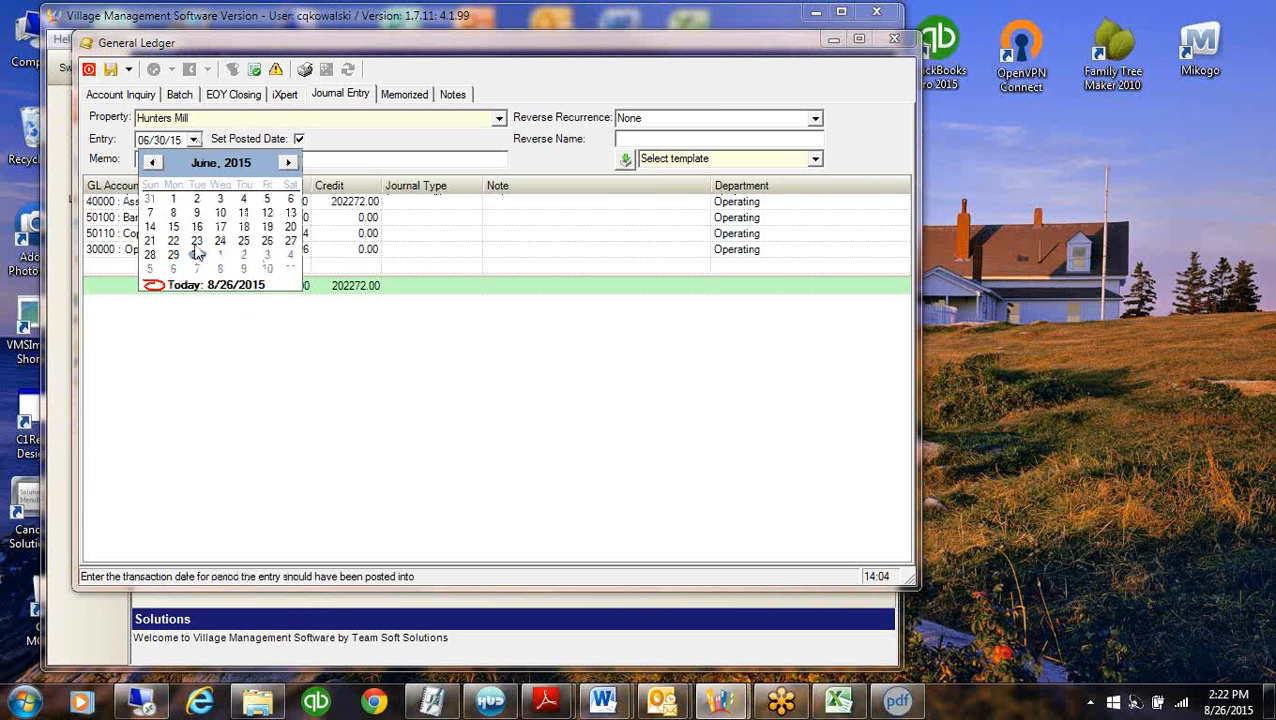
left_click(174, 199)
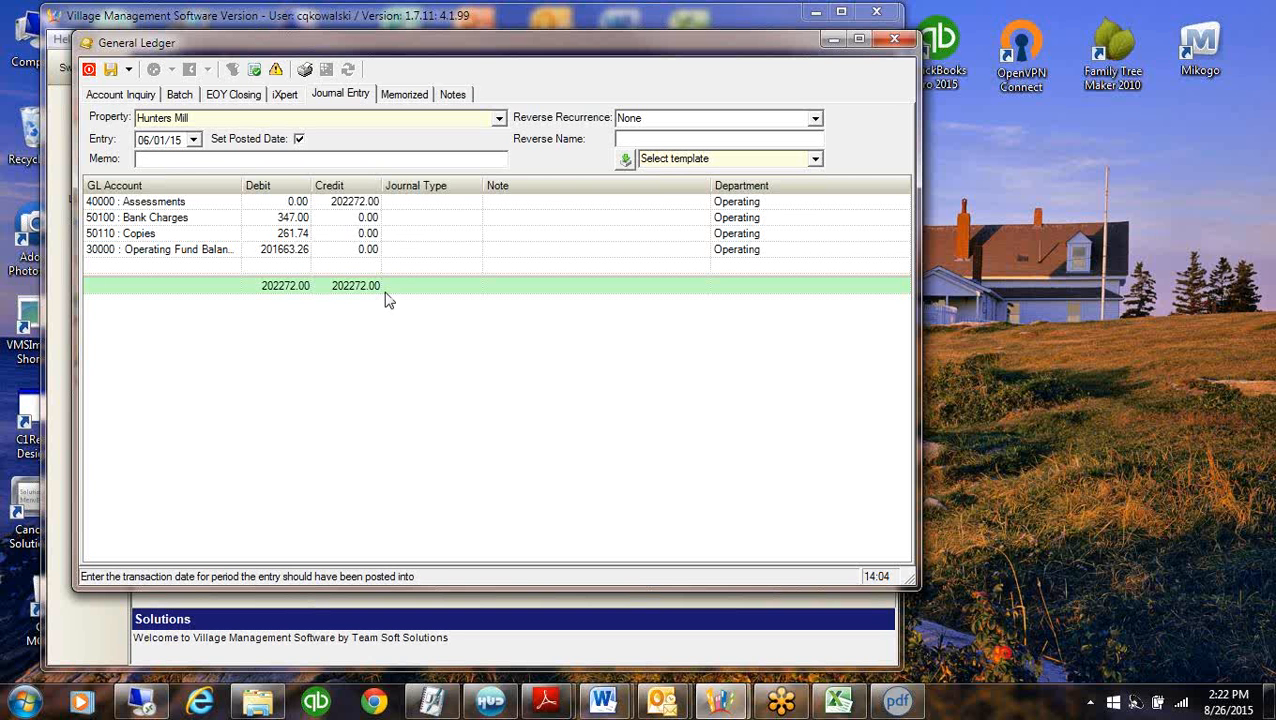
Keep the out-of-period date and enter "Accrued expenses" as the journal entry memo
left_click(162, 160)
left_click(612, 428)
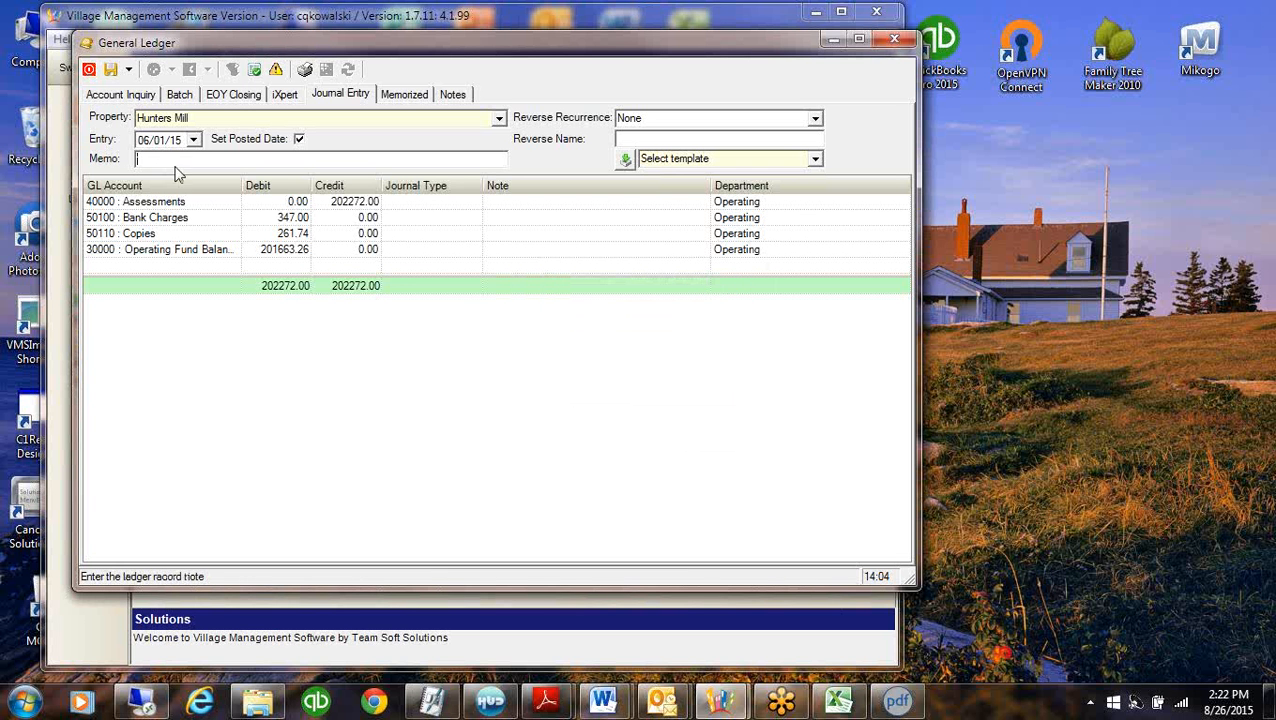
type("Accrued expenses")
left_click(232, 203)
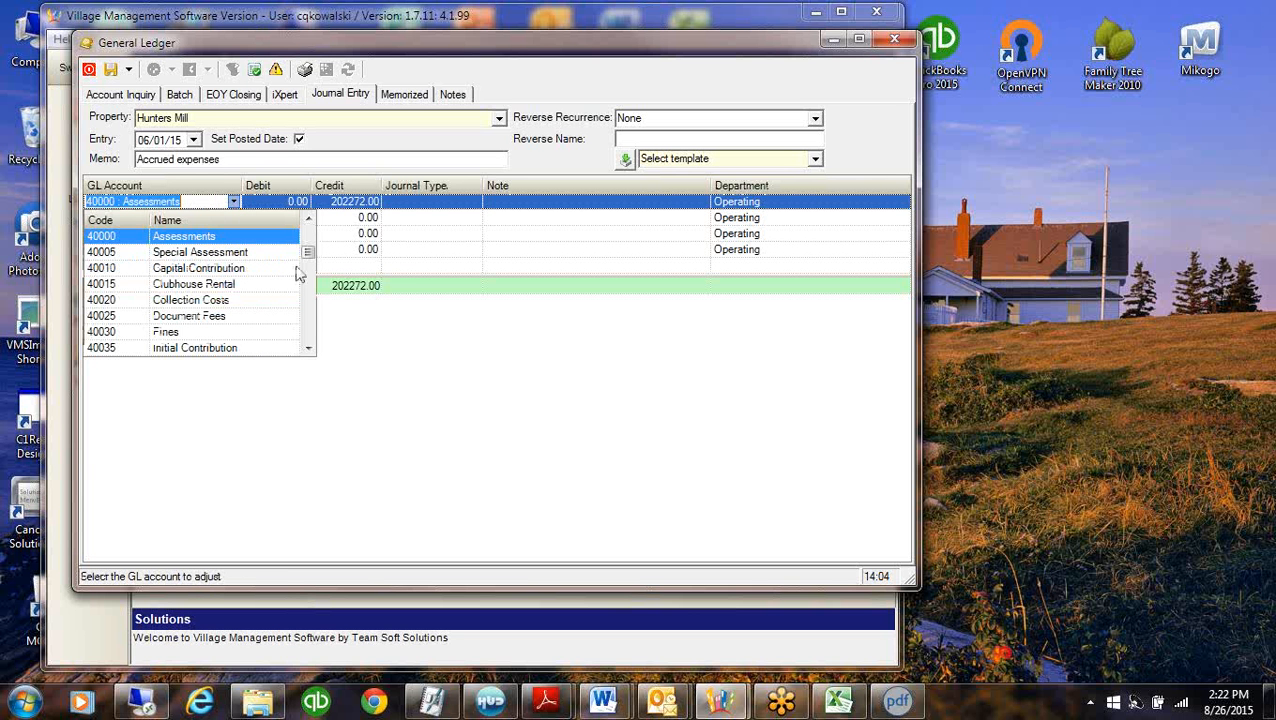
type("2")
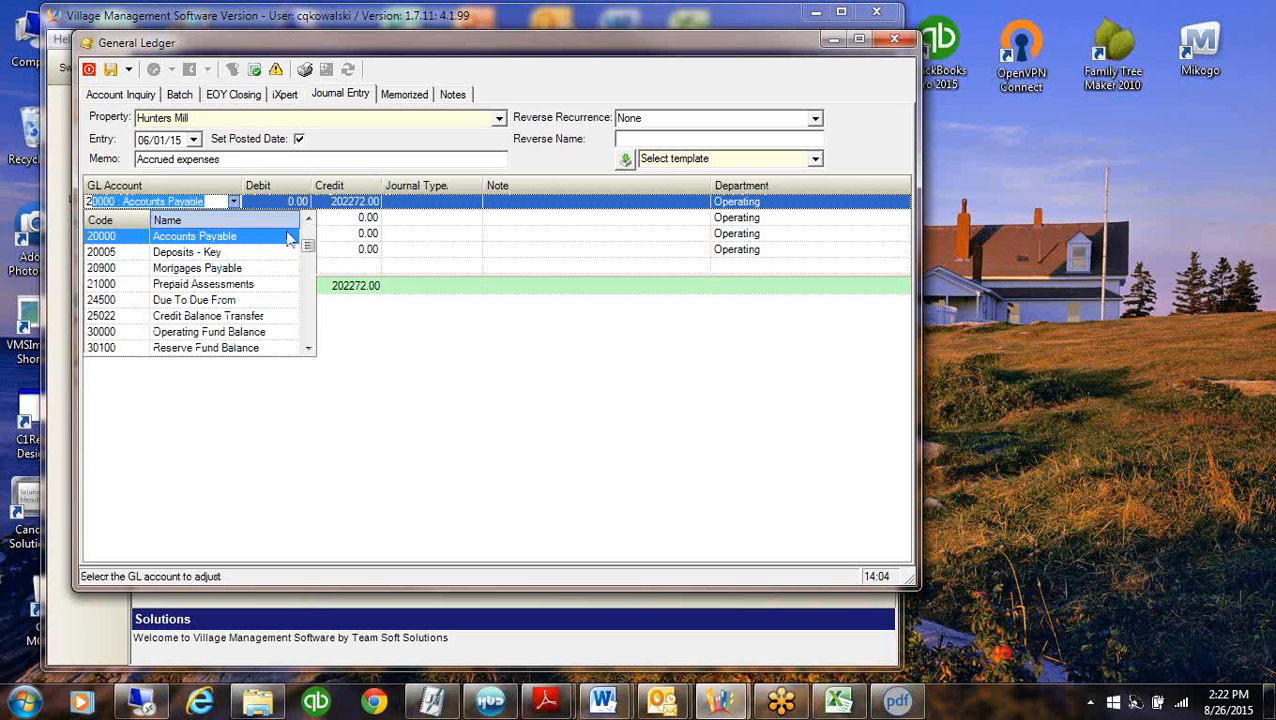
left_click(233, 202)
left_click(233, 202)
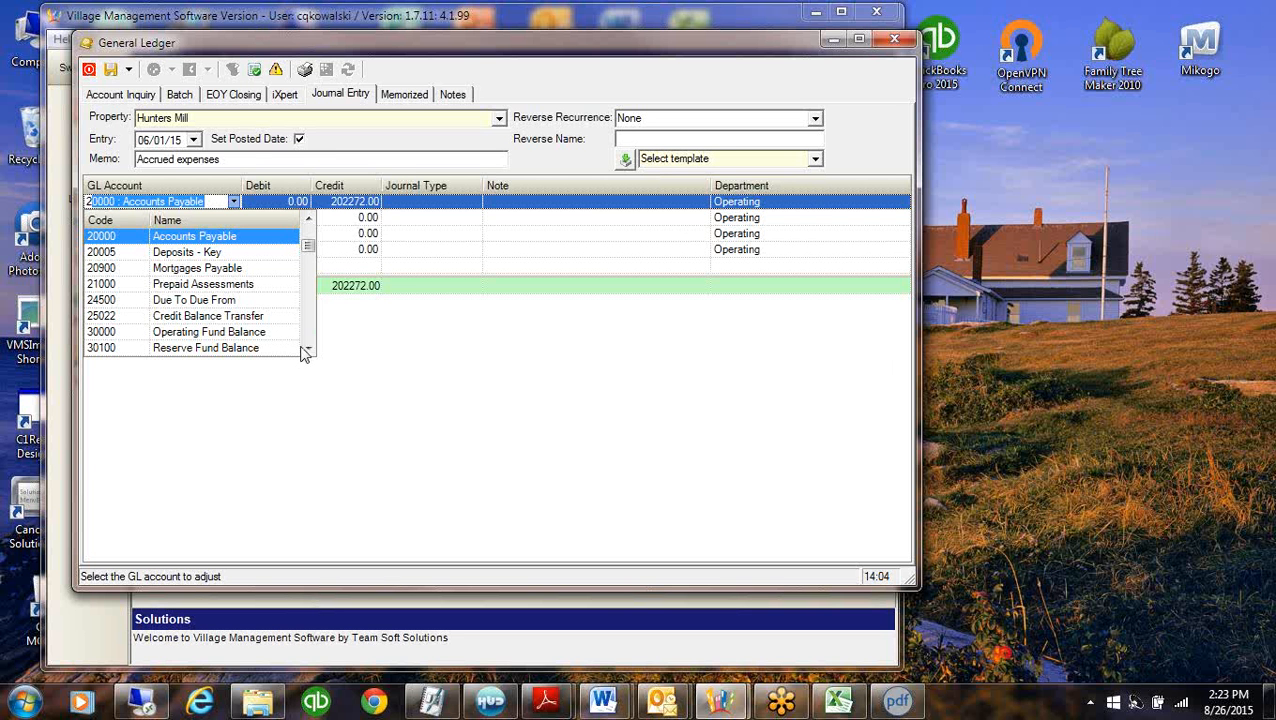
left_click(258, 253)
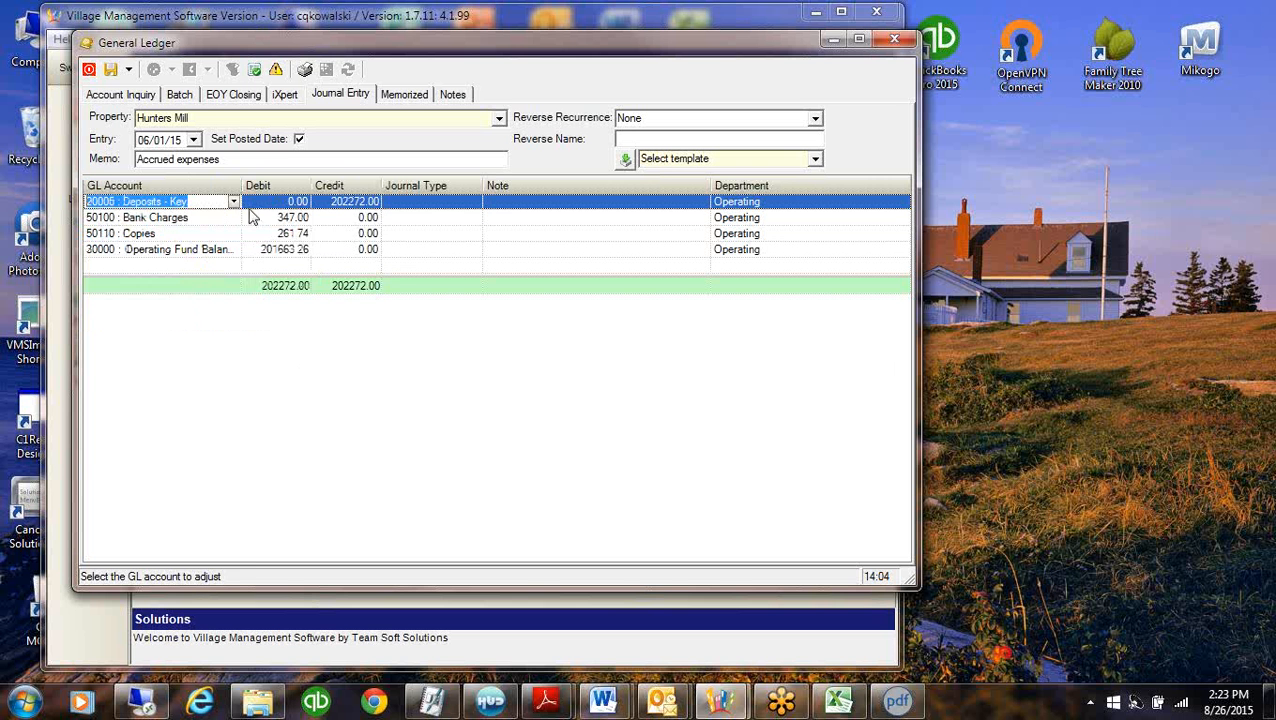
Clear all existing journal lines from the entry and confirm
left_click(330, 201)
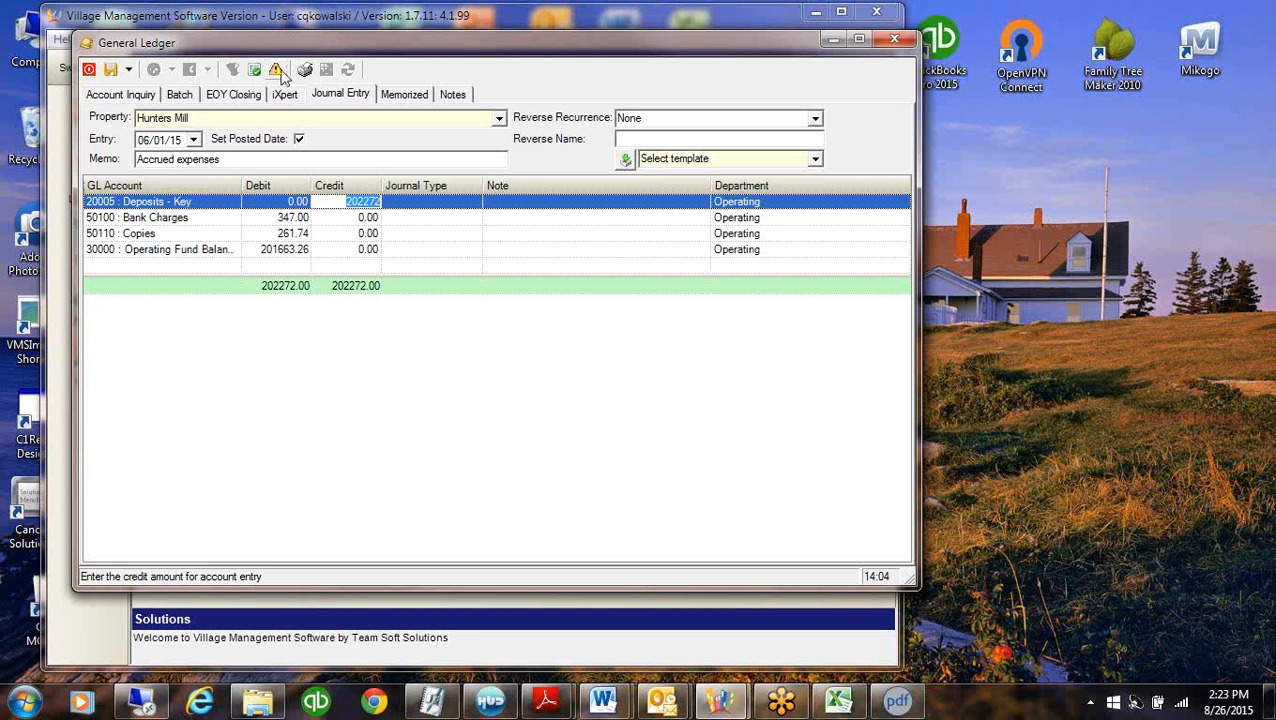
left_click(279, 72)
left_click(620, 413)
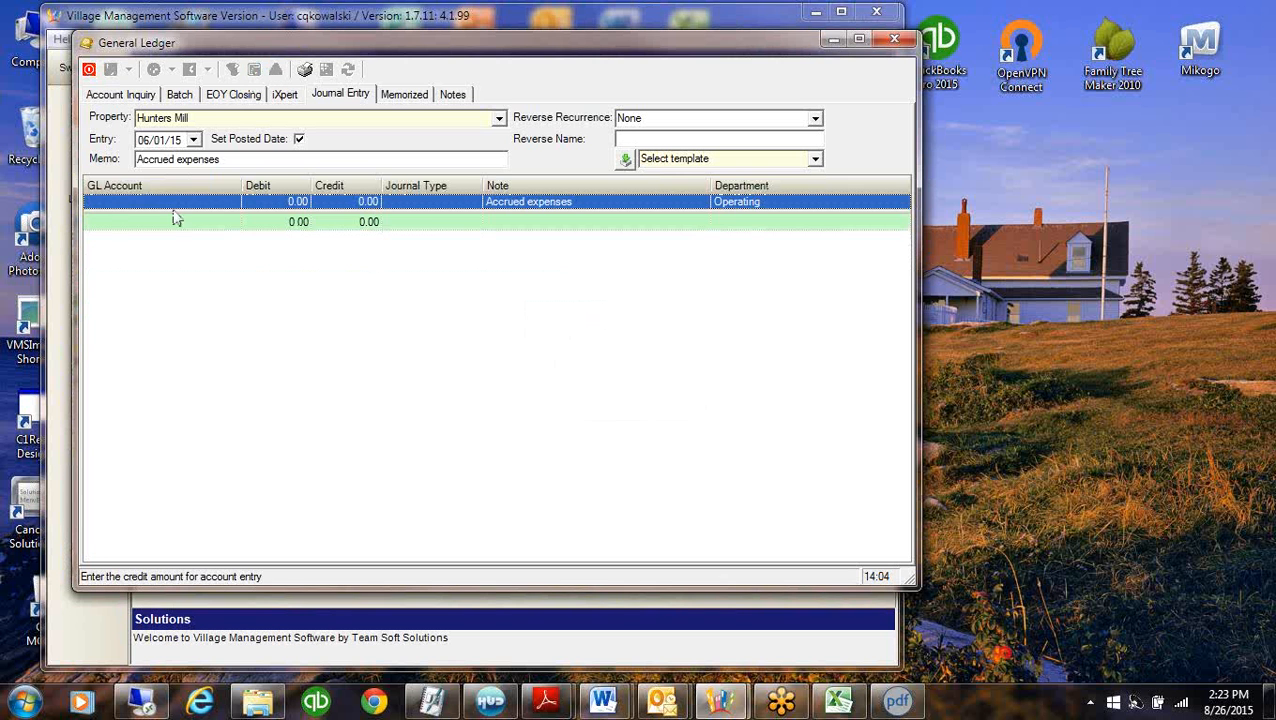
Add a journal line for account 66000 Landscape Contract with a debit of 1750.00
left_click(177, 201)
left_click(234, 202)
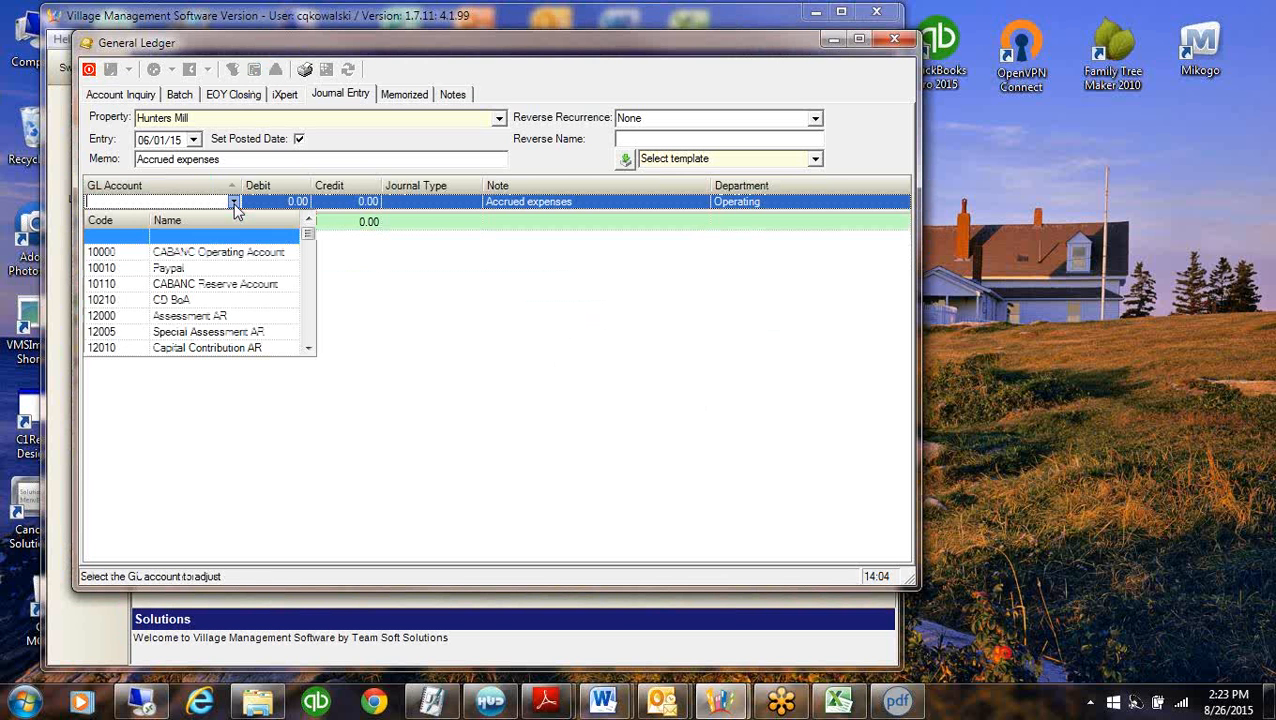
type("66000 - Landscape Contract")
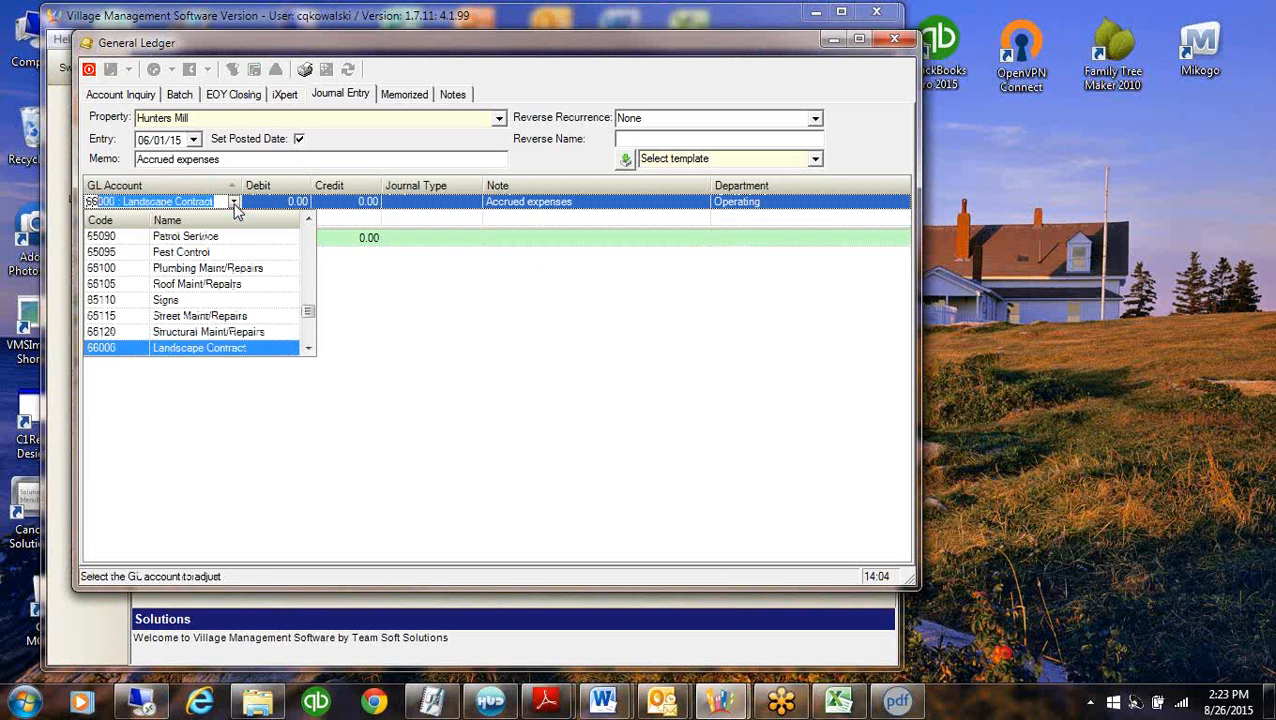
left_click(263, 349)
key("Tab")
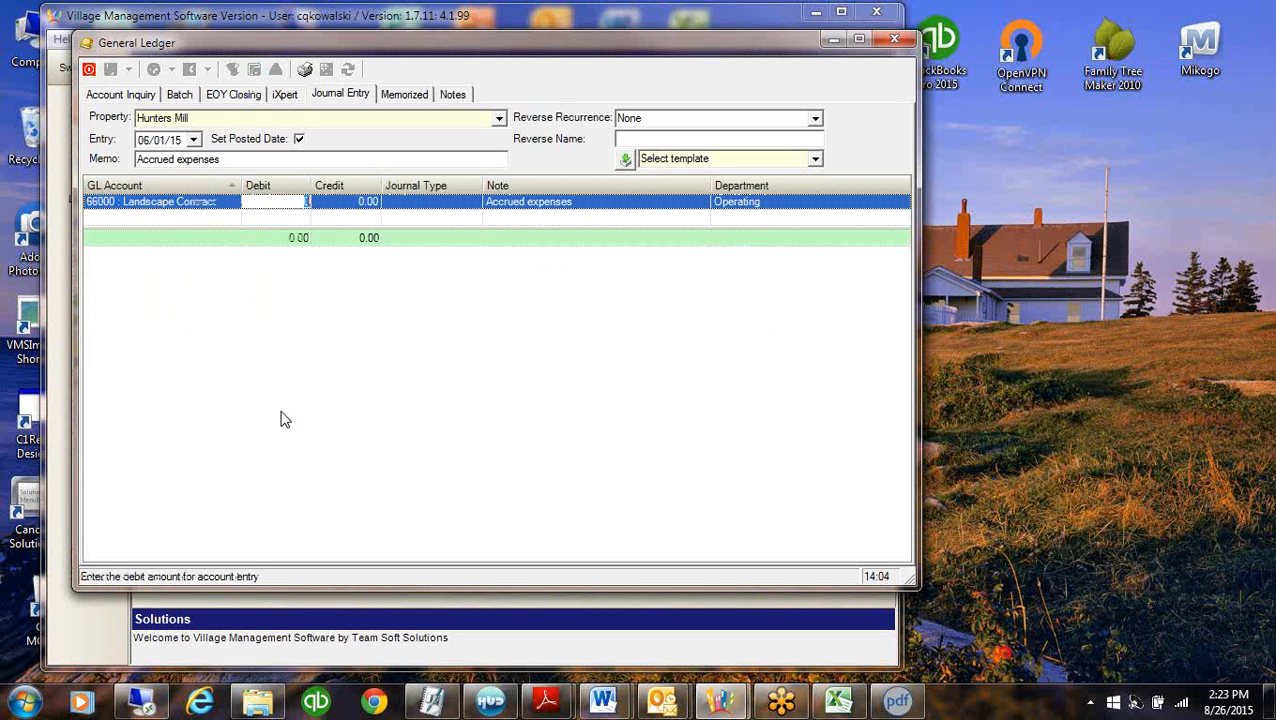
type("750")
key("Tab")
key("Tab")
key("Tab")
key("Tab")
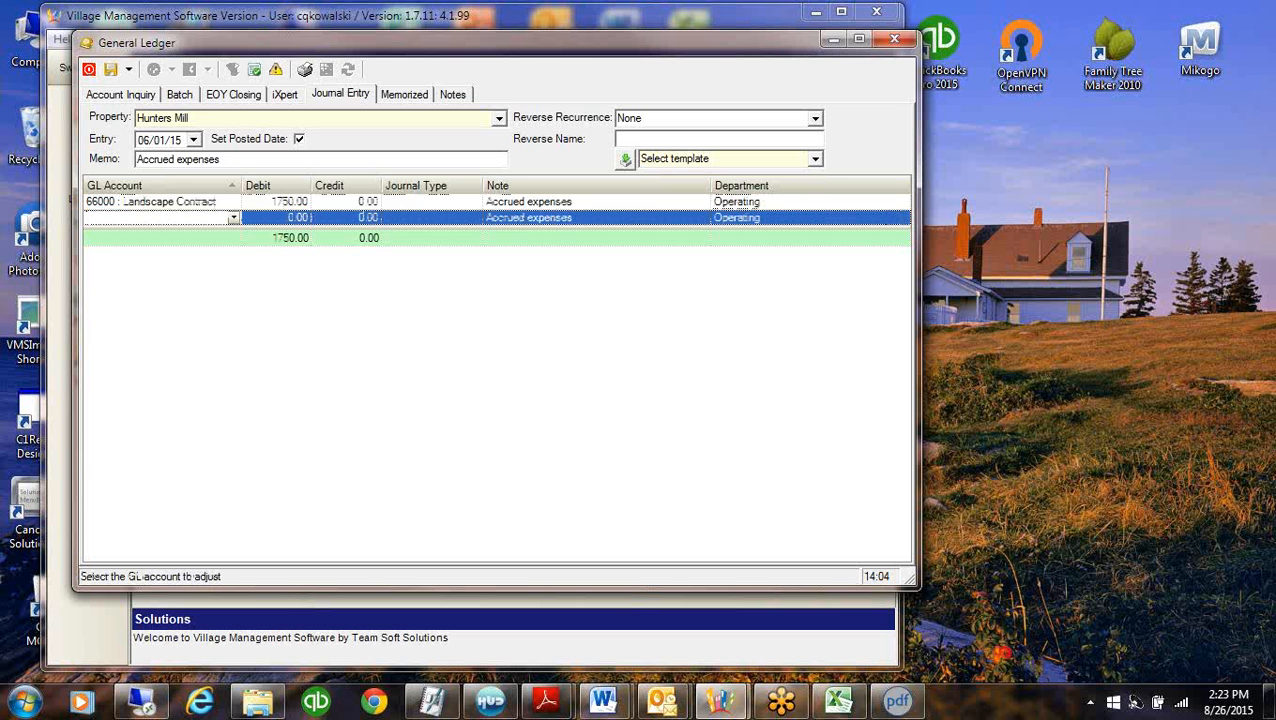
Add a journal line for account 60010 Electric with a debit of 230.00
type("66")
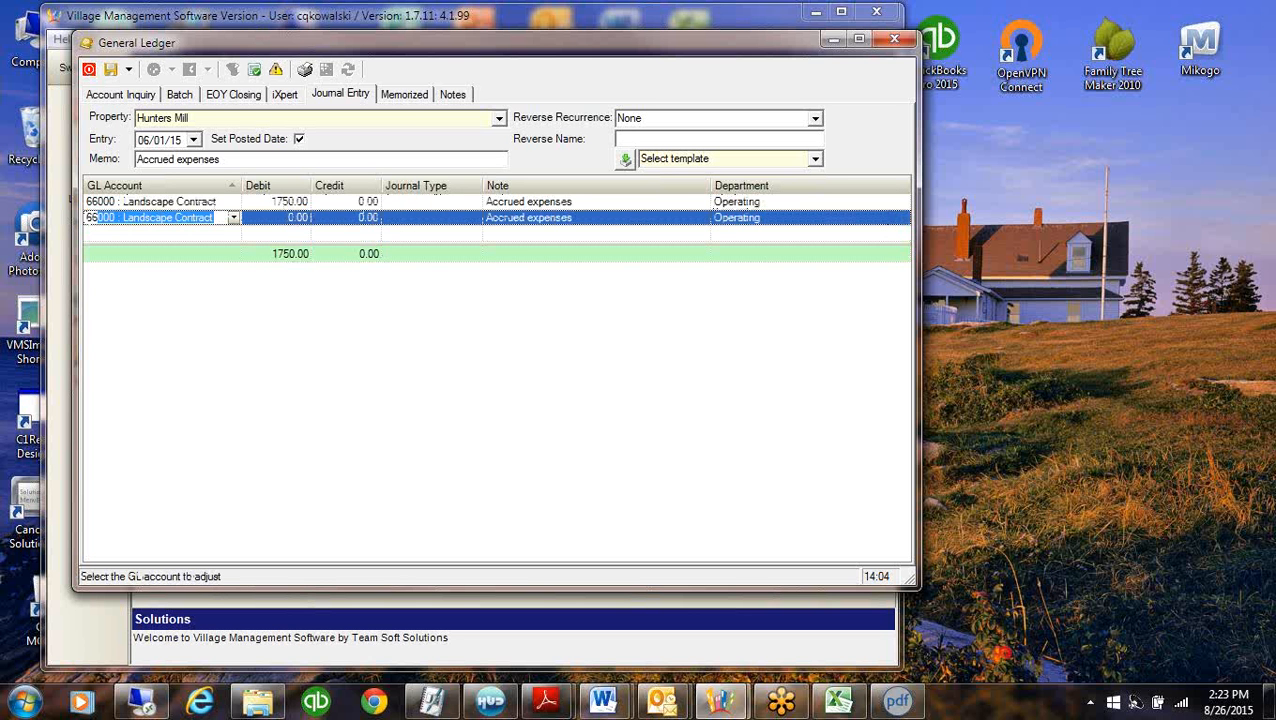
key("BackSpace")
key("BackSpace")
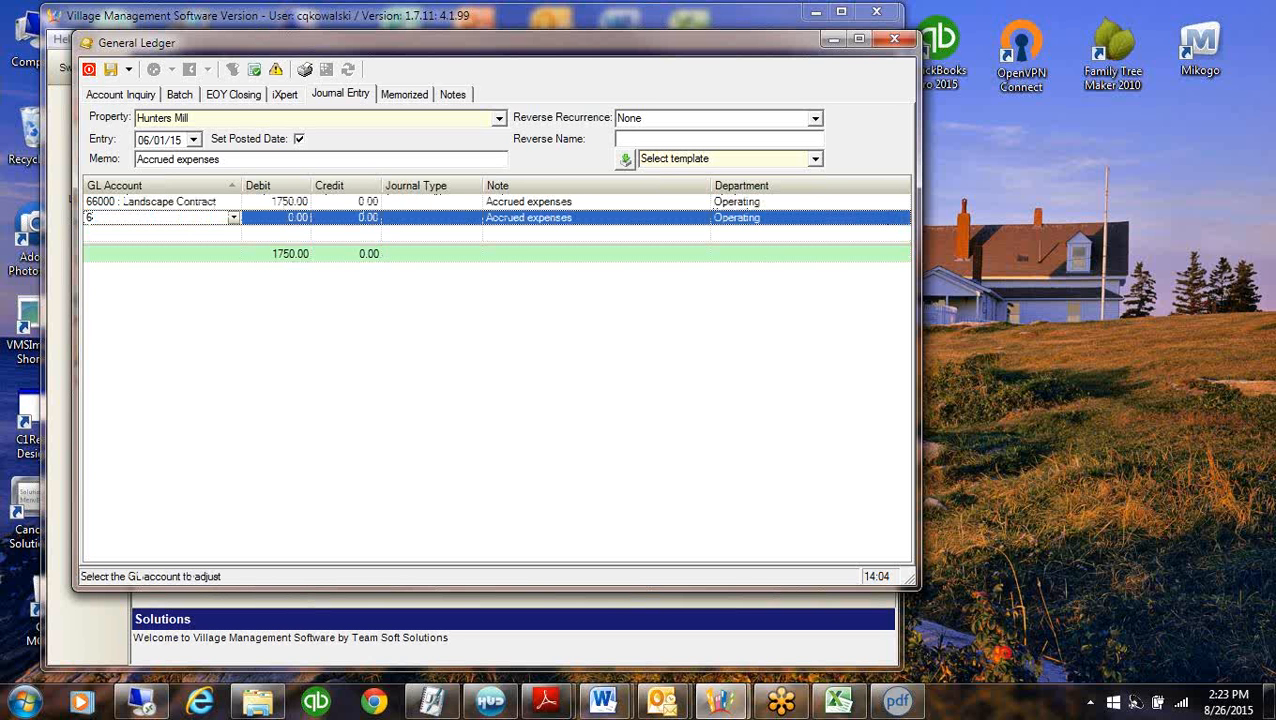
type("0005 : Alarm Monitoring")
left_click(233, 217)
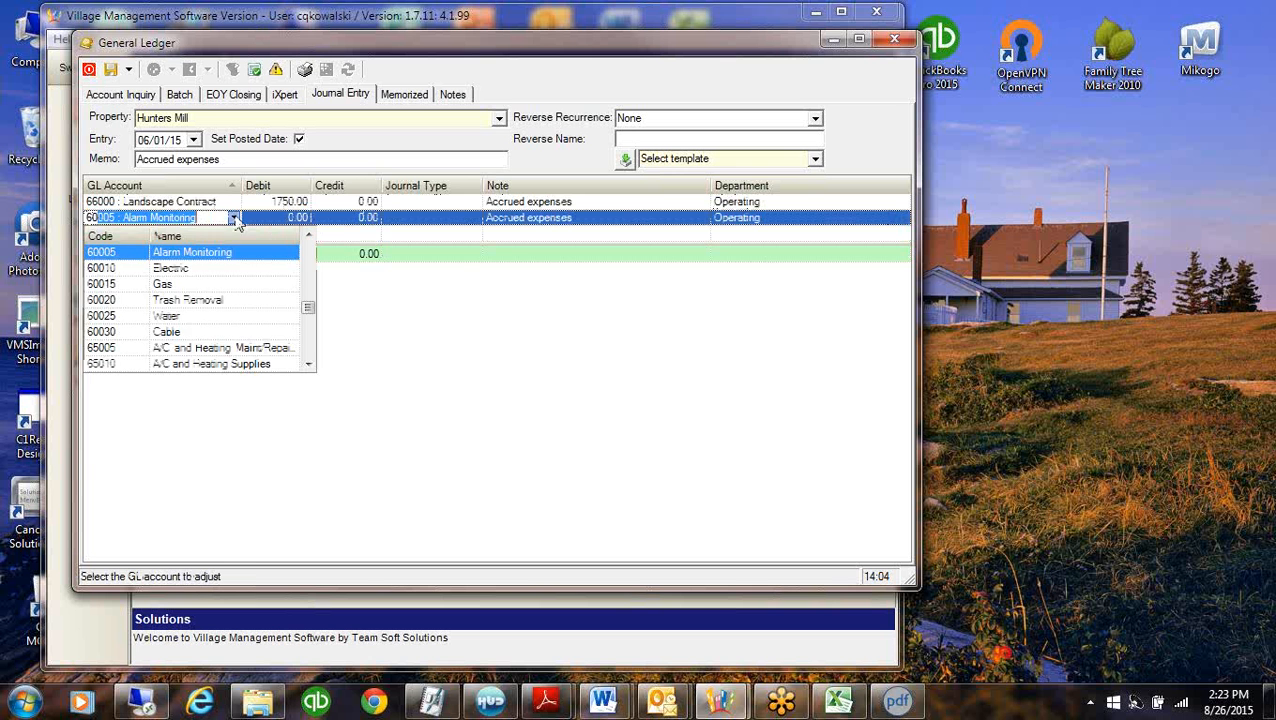
left_click(157, 268)
key("Tab")
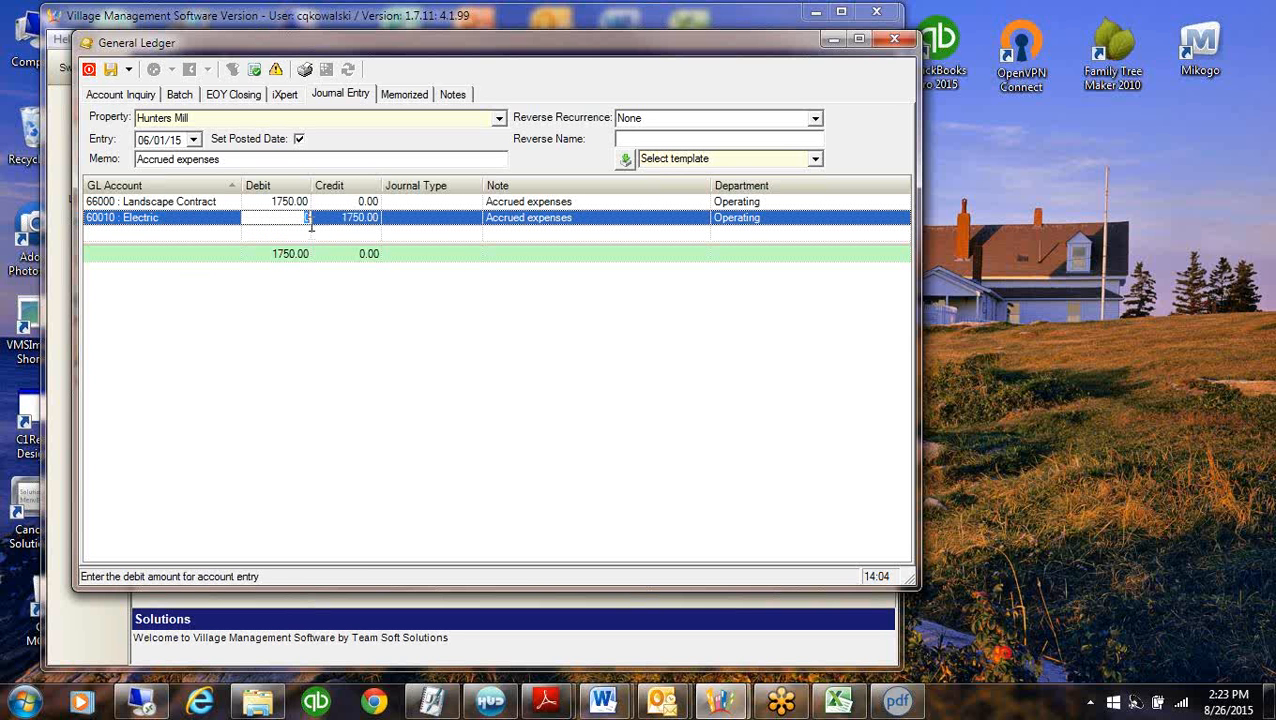
type("230")
key("Tab")
key("Tab")
key("Tab")
key("Tab")
key("Tab")
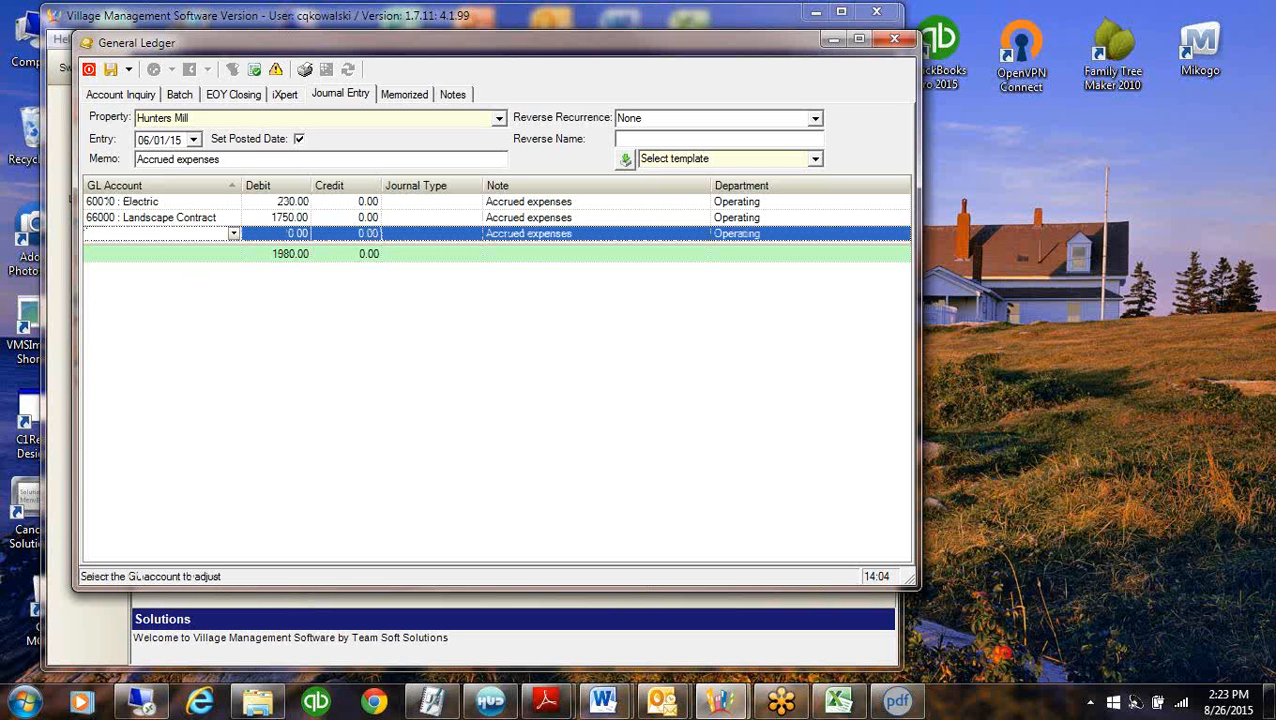
Add a journal line for account 20005 Deposits - Key with the balancing credit of 1980.00
type("20000 : Accounts Payable")
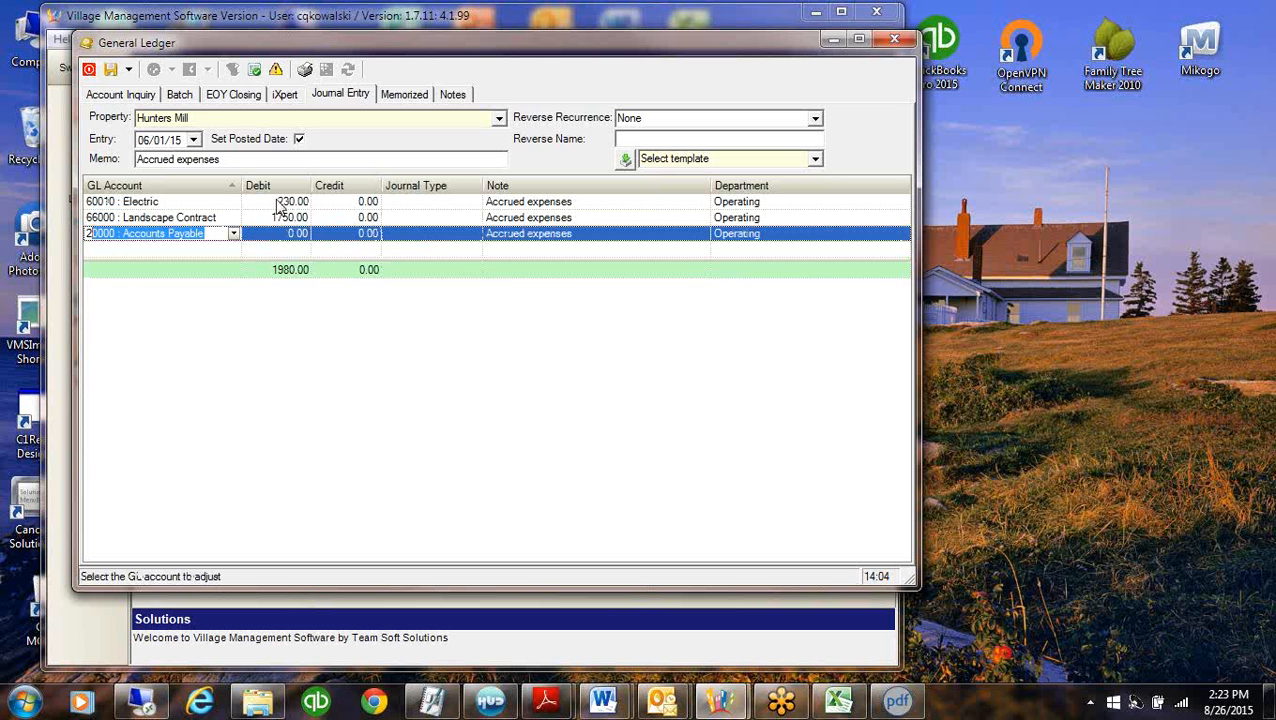
left_click(233, 234)
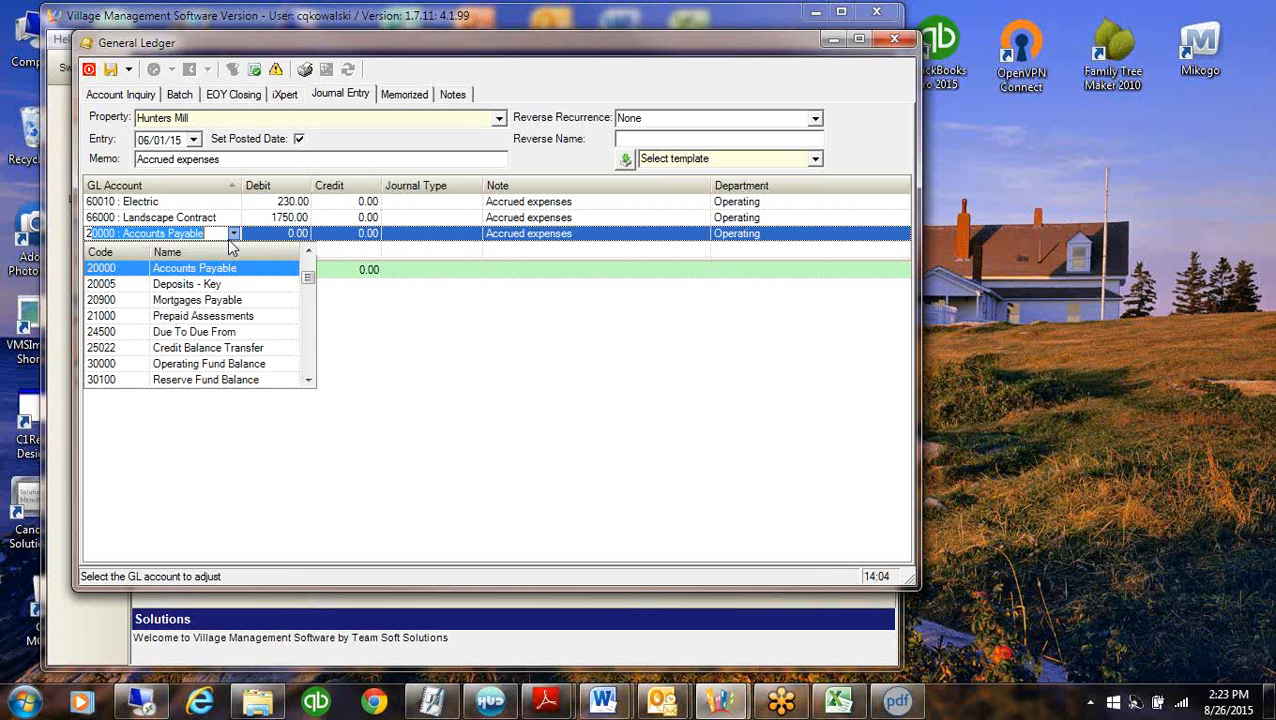
left_click(250, 285)
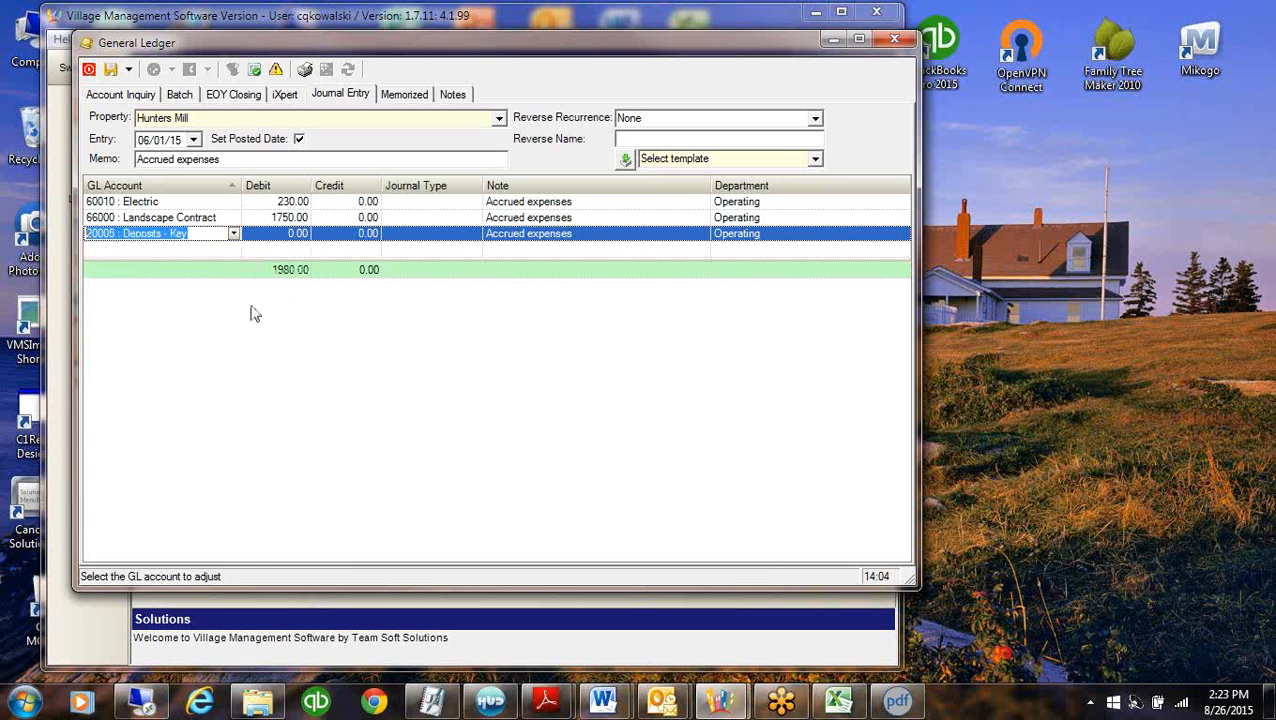
left_click(427, 269)
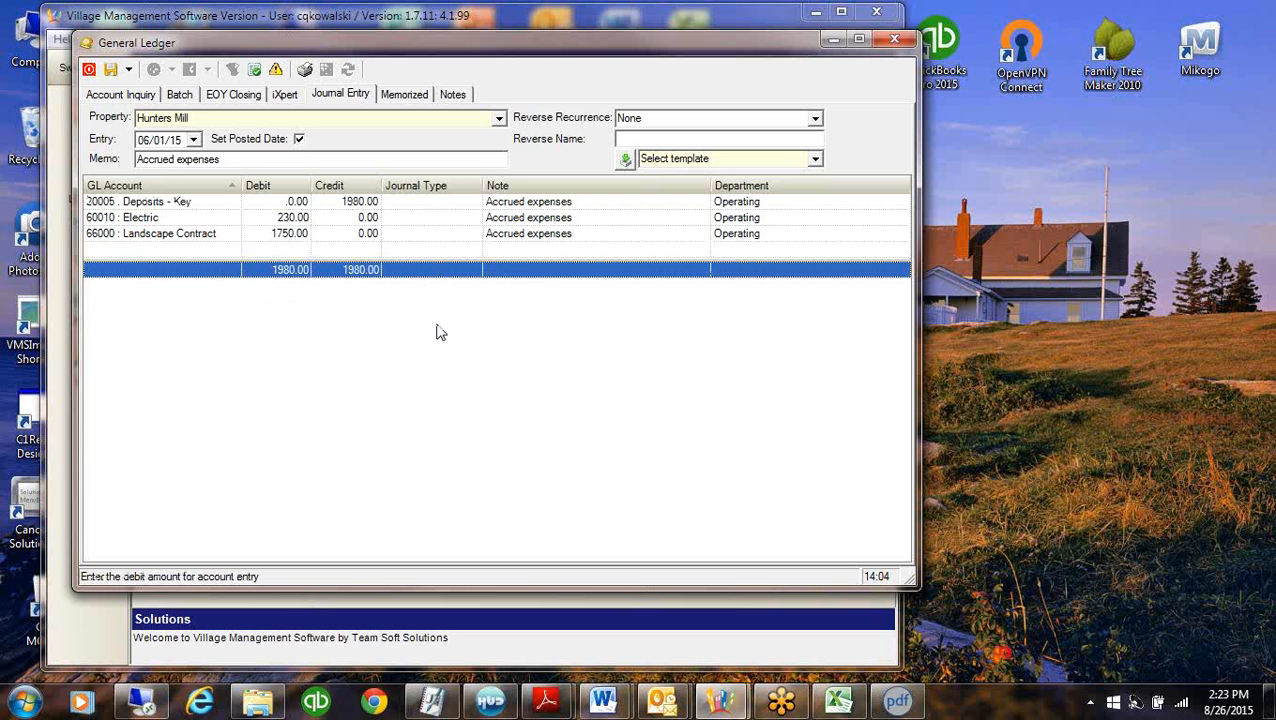
Set the journal entry date to 06/30/15 and keep it as an out-of-period date
left_click(194, 140)
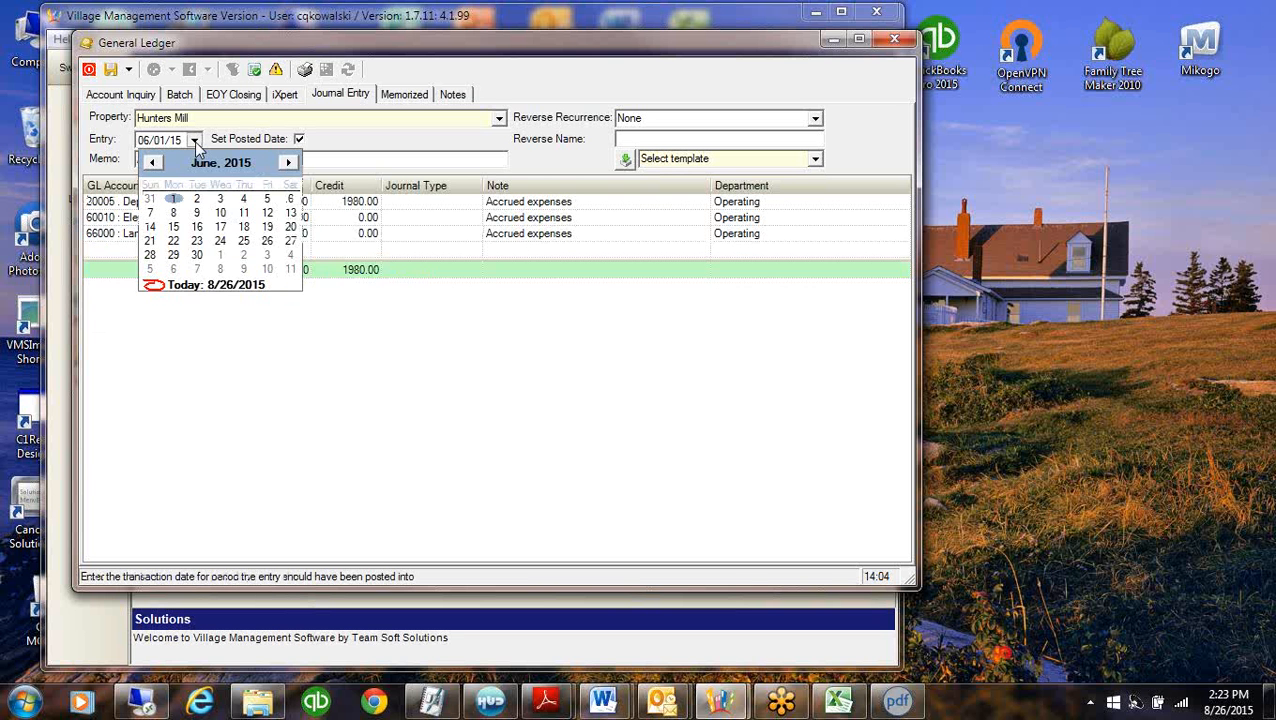
left_click(197, 255)
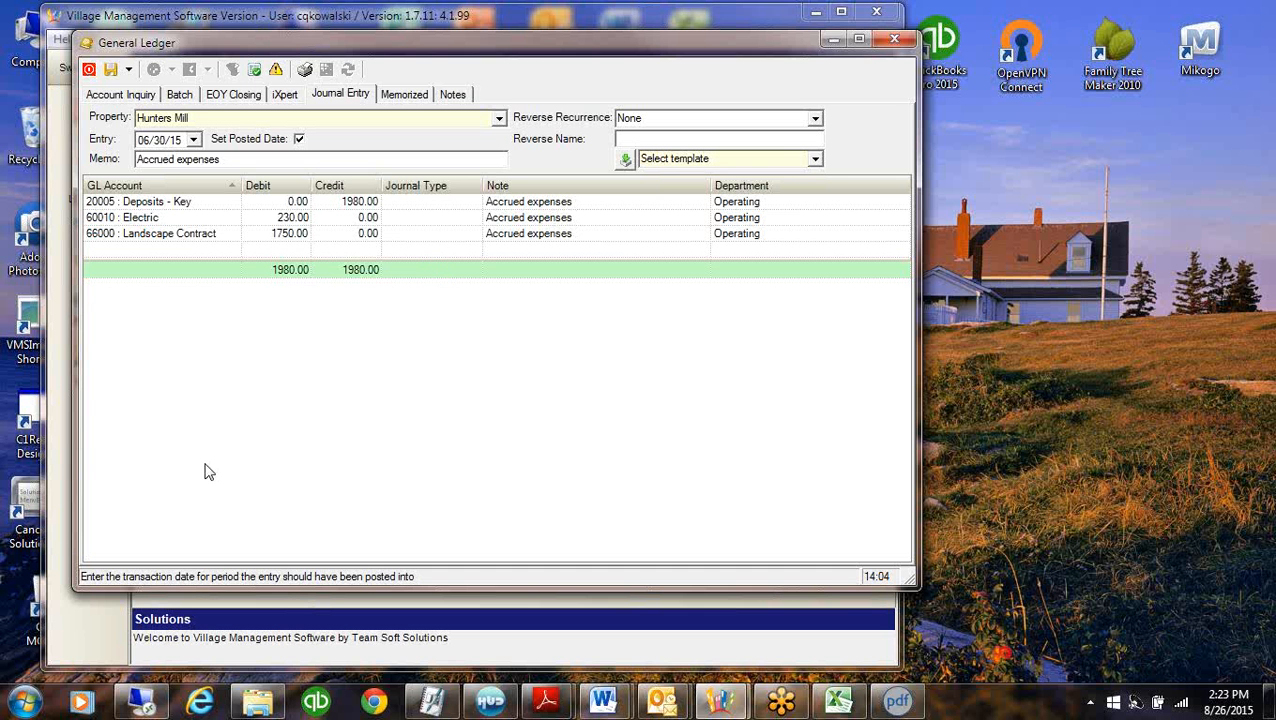
left_click(815, 118)
left_click(610, 427)
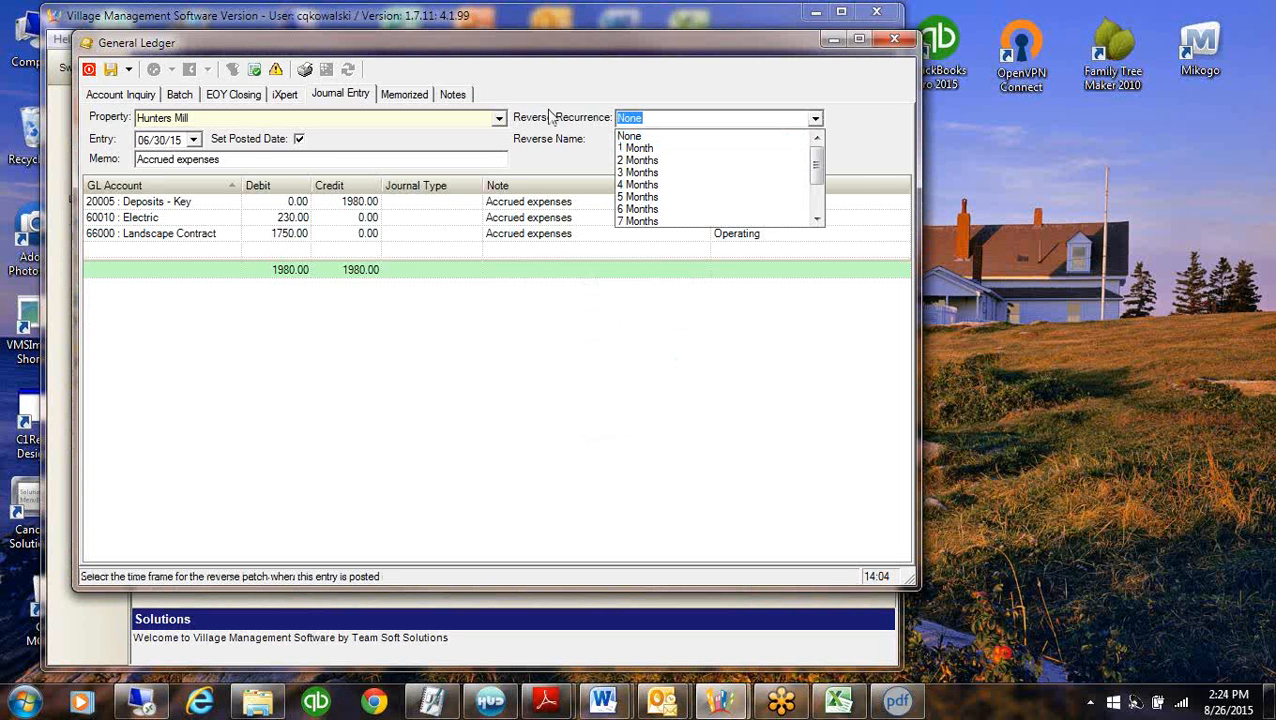
Set the reverse recurrence to 1 Month and name the reverse batch "June Accrued Expenses"
left_click(638, 148)
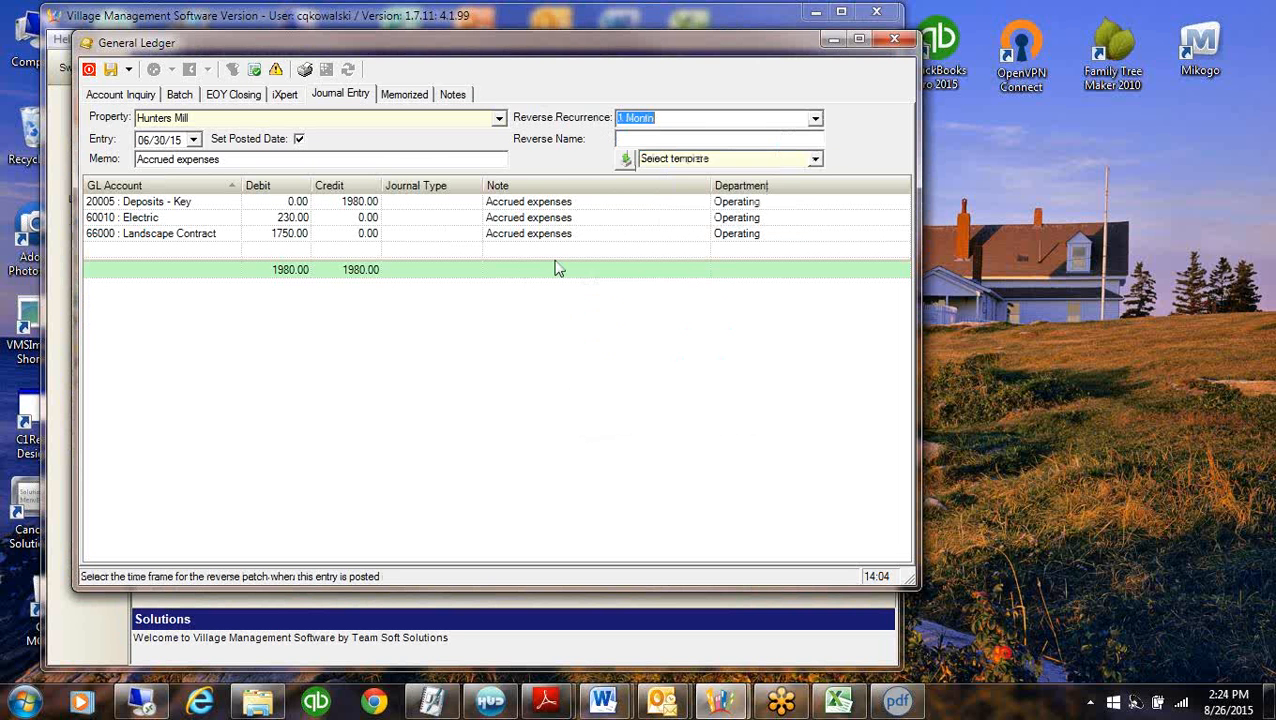
left_click(638, 140)
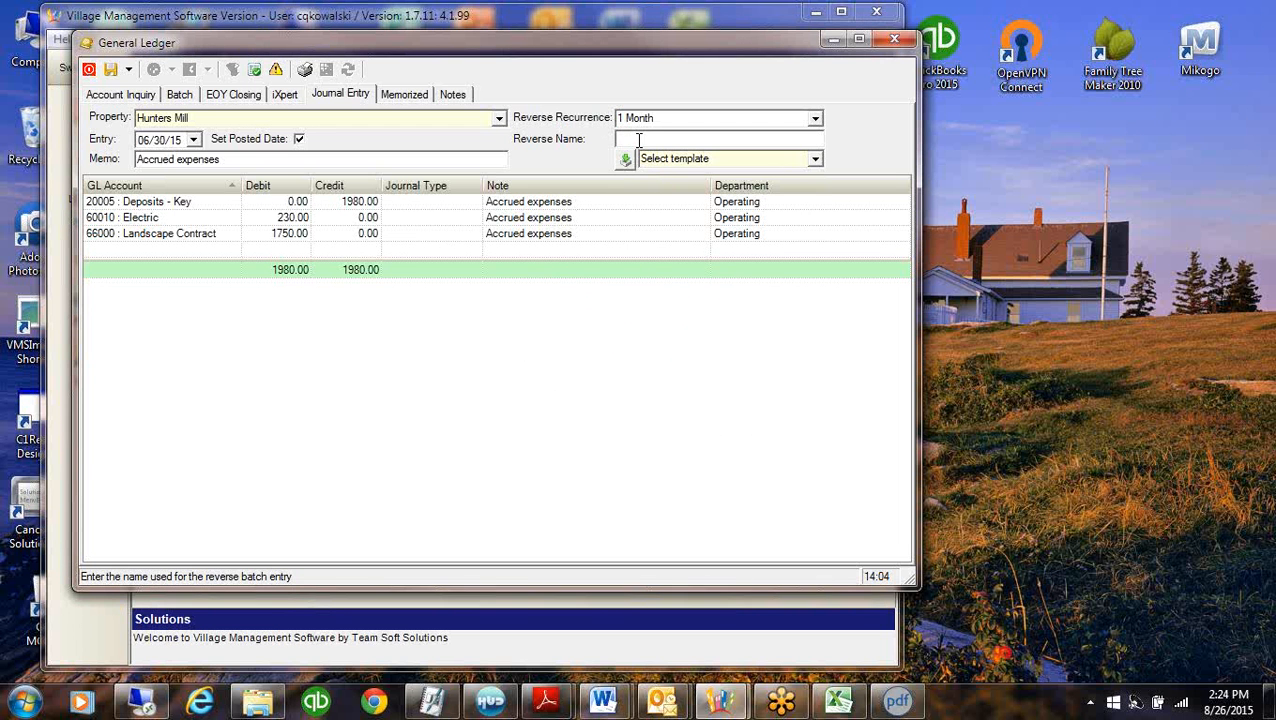
type("June Accrued")
type("Expenses")
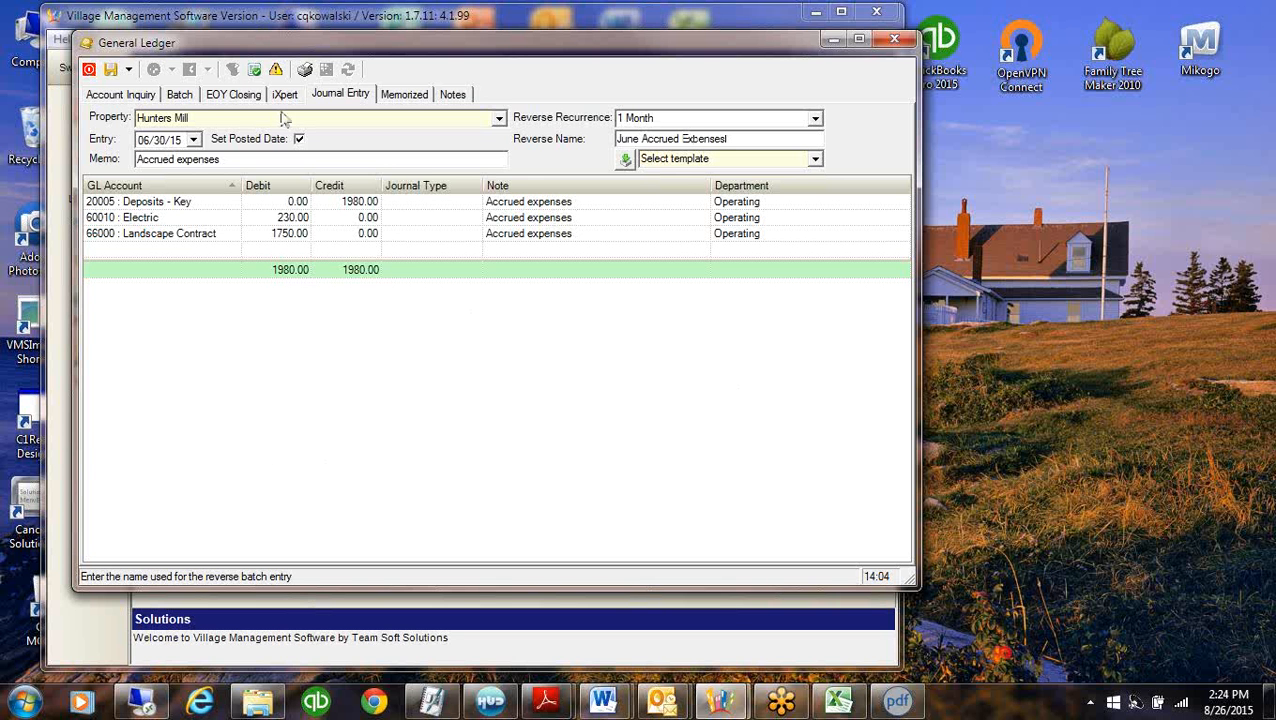
Post the accrued expenses journal entry, keeping the out-of-period date
left_click(254, 70)
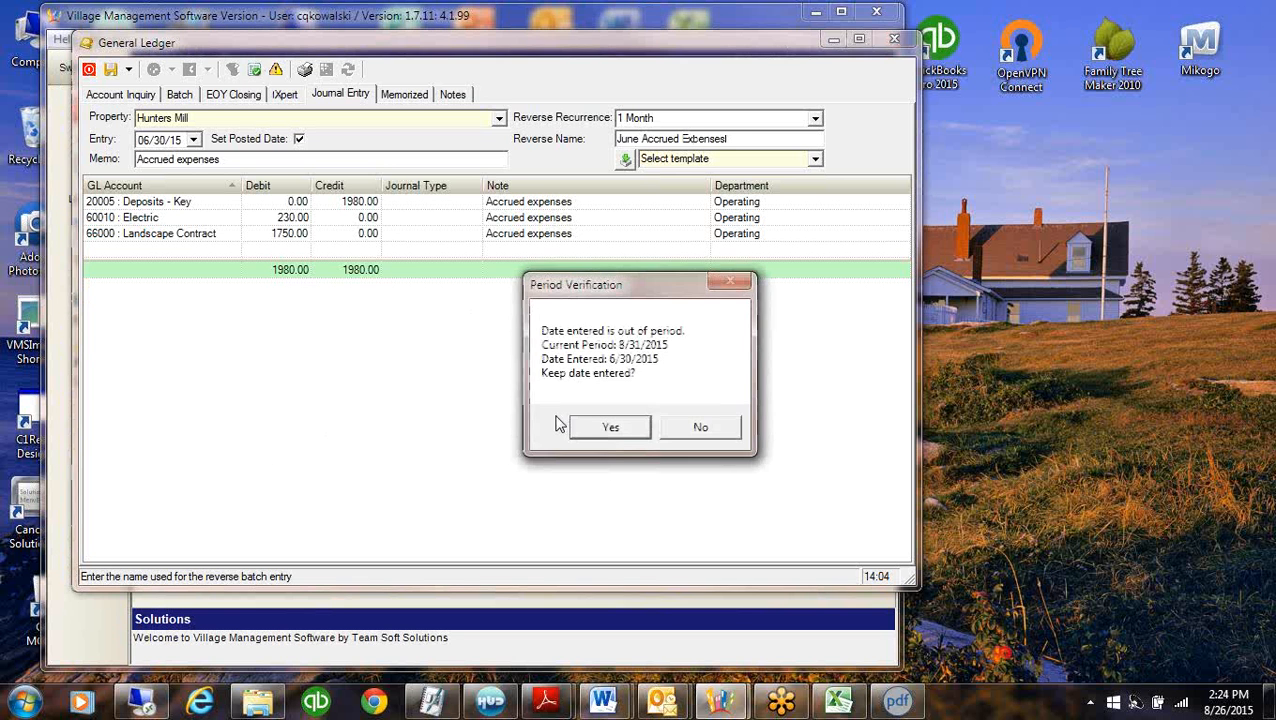
left_click(622, 431)
left_click(611, 407)
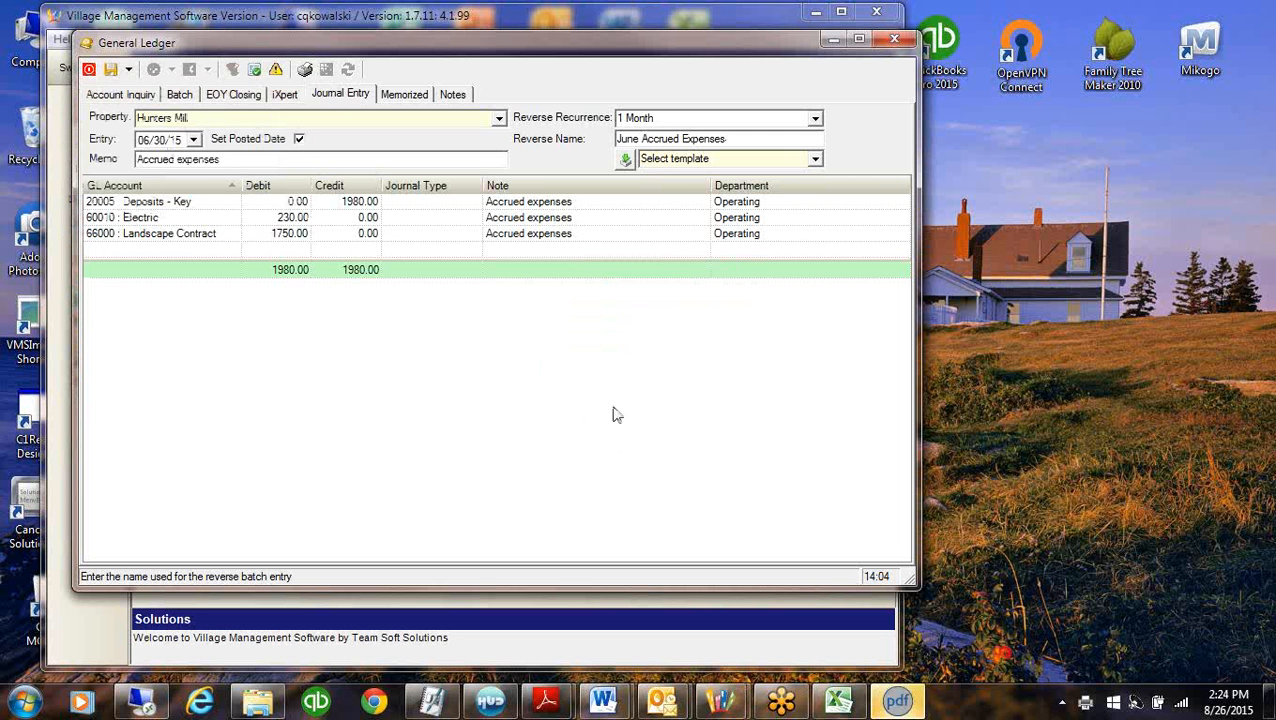
Open the account inquiry and expand account 20005 Deposits - Key to check its posted transactions
left_click(121, 92)
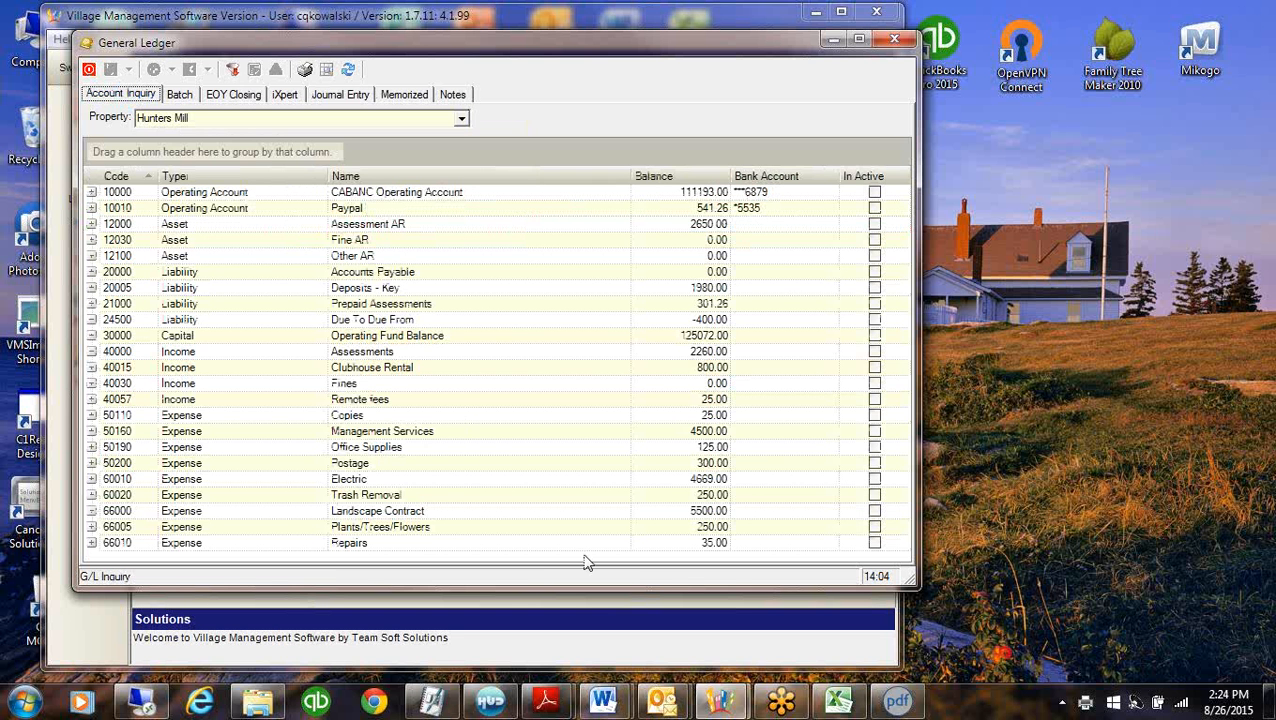
left_click(308, 291)
left_click(91, 288)
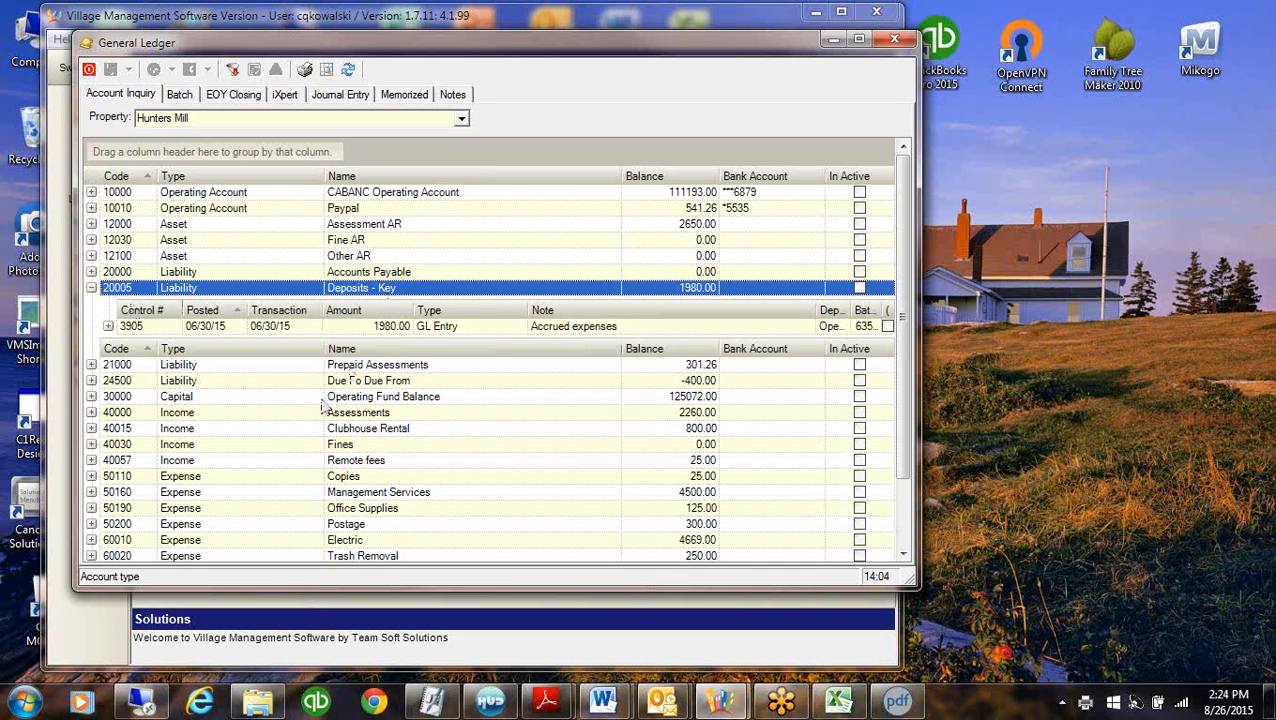
Open the reverse batches and expand the Hunters Mill June Accrued Expenses batch to check its ledger lines
left_click(179, 94)
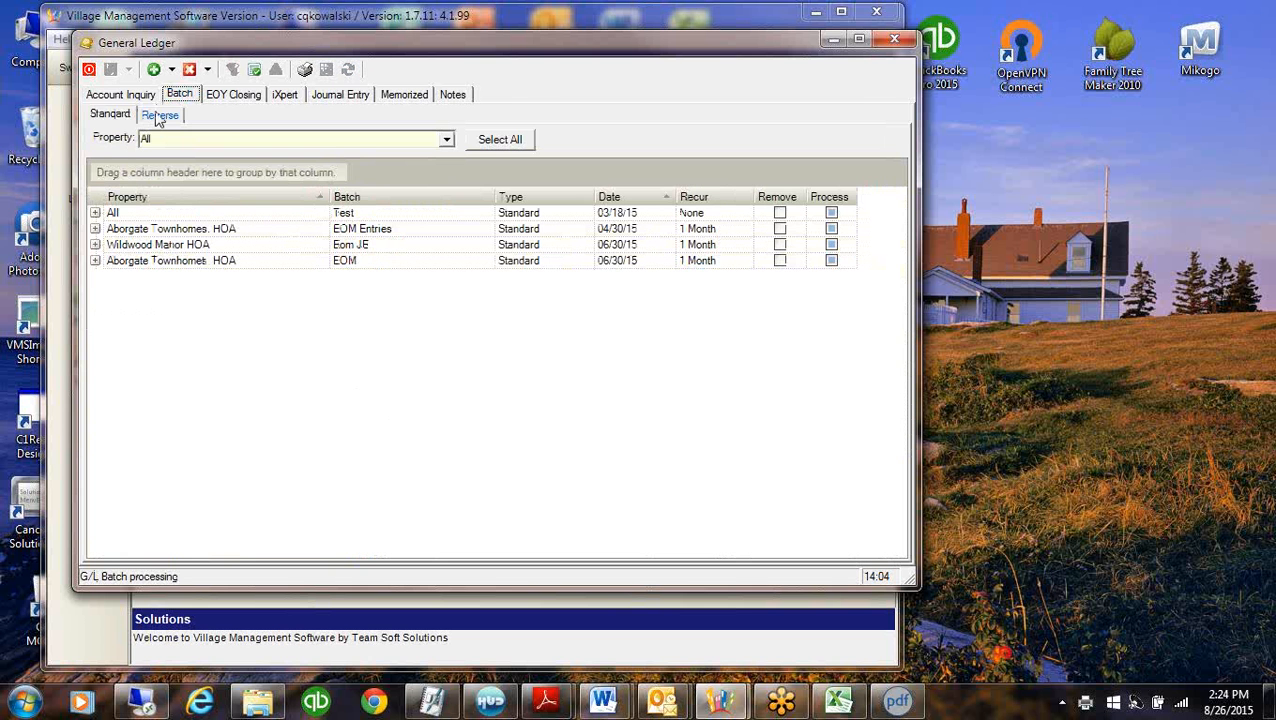
left_click(158, 115)
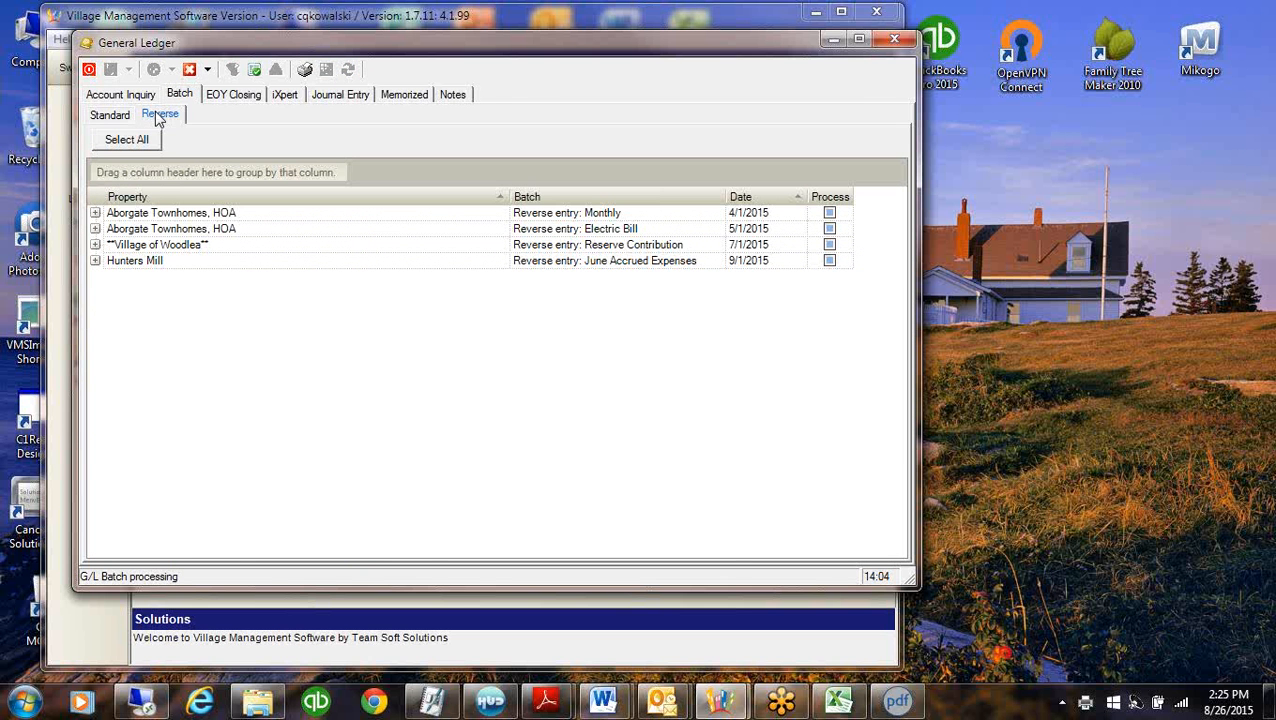
left_click(366, 261)
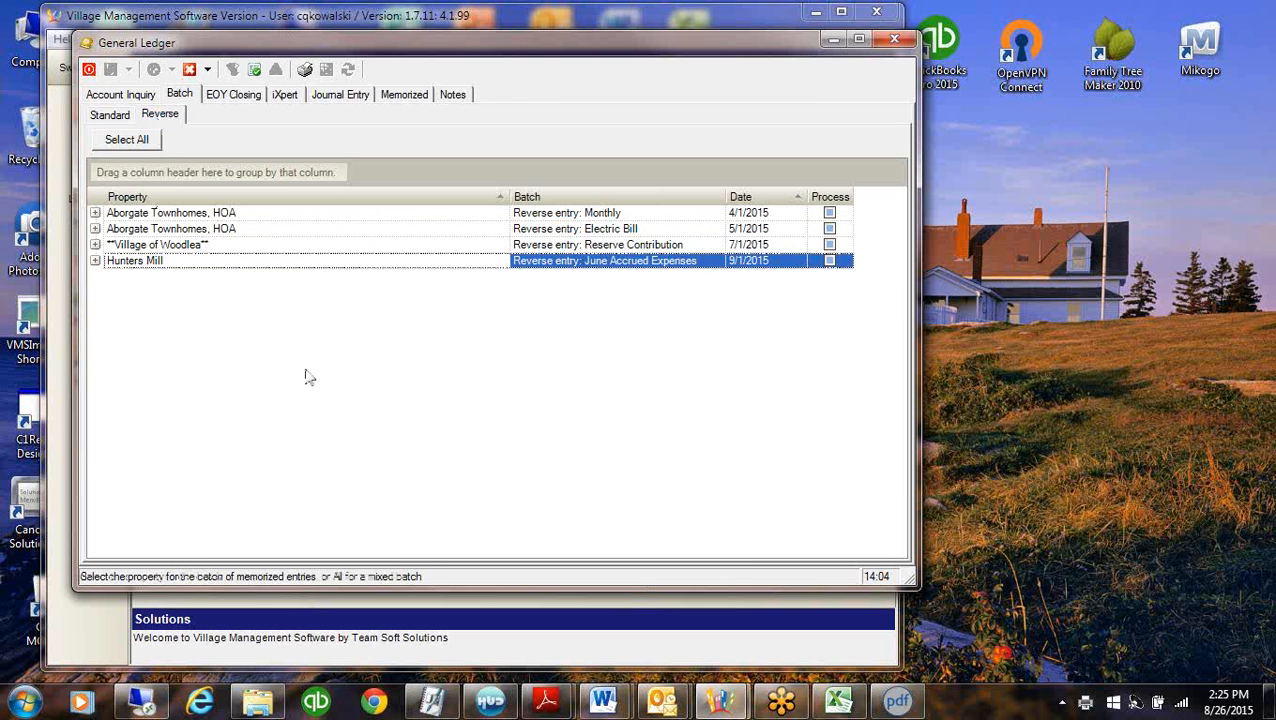
left_click(95, 260)
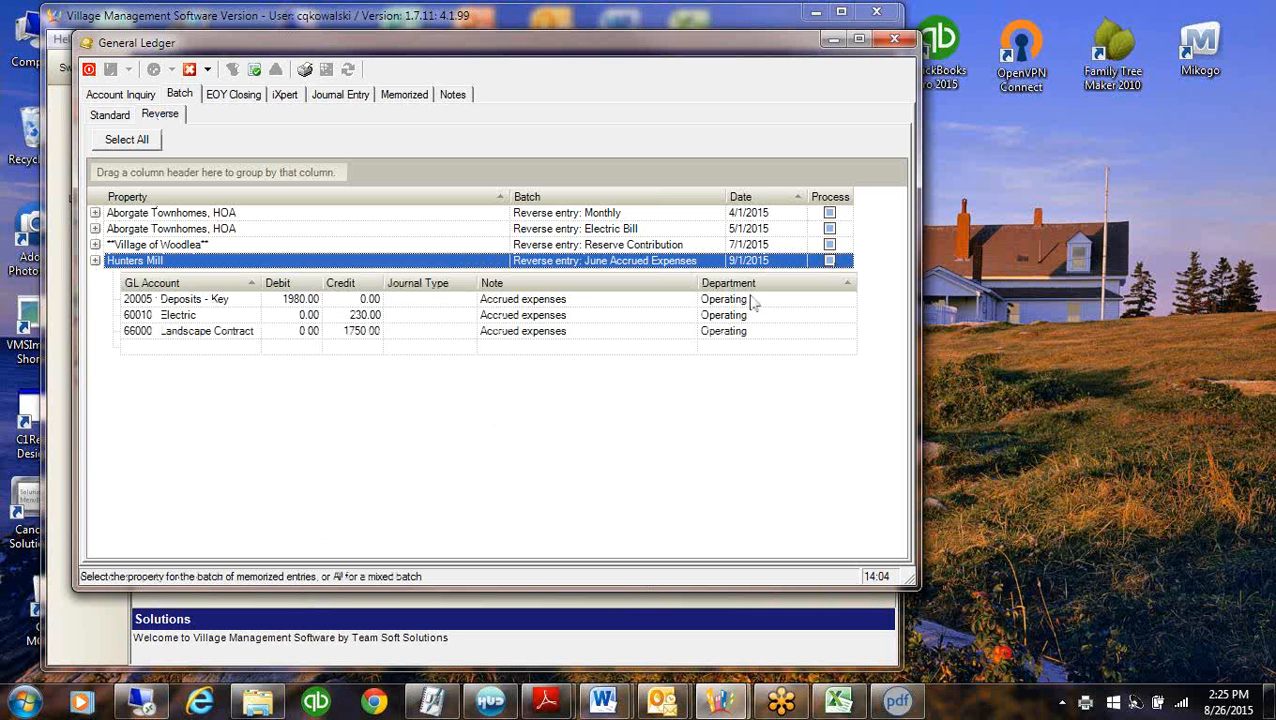
Set the Hunters Mill June Accrued Expenses reverse batch date to 7/1/2015 and post the batch
left_click(797, 263)
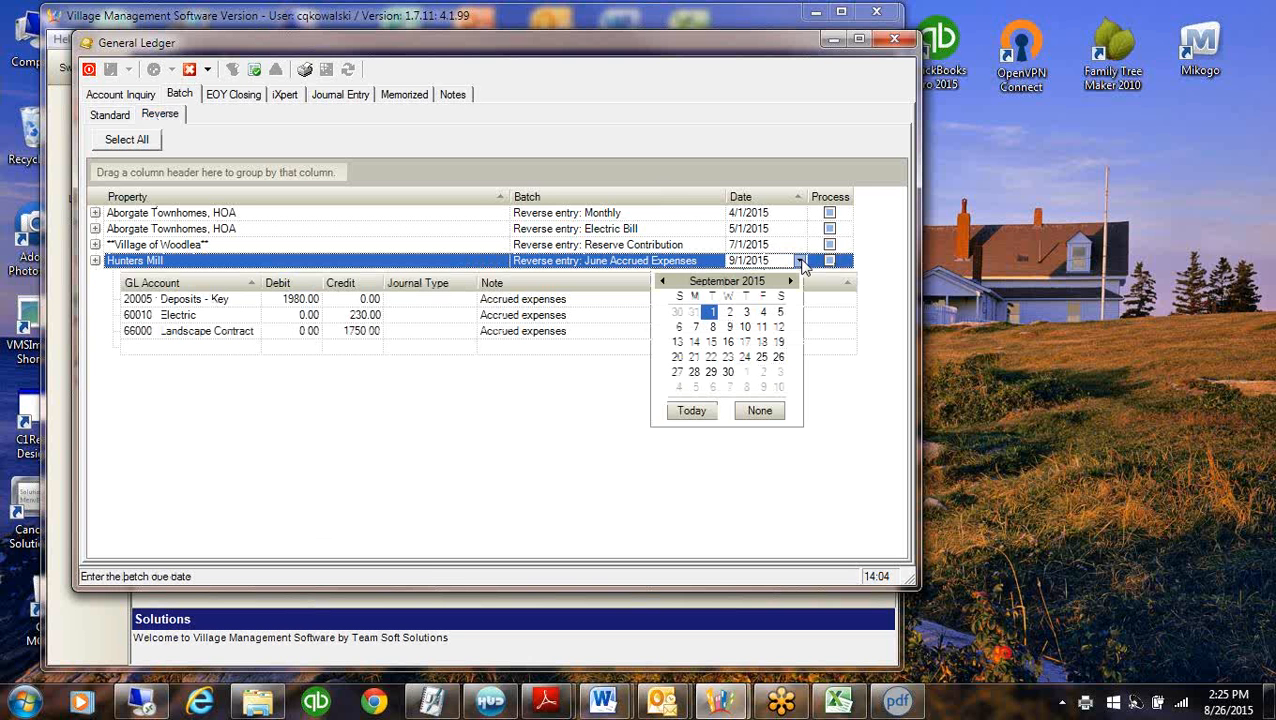
left_click(661, 282)
left_click(661, 282)
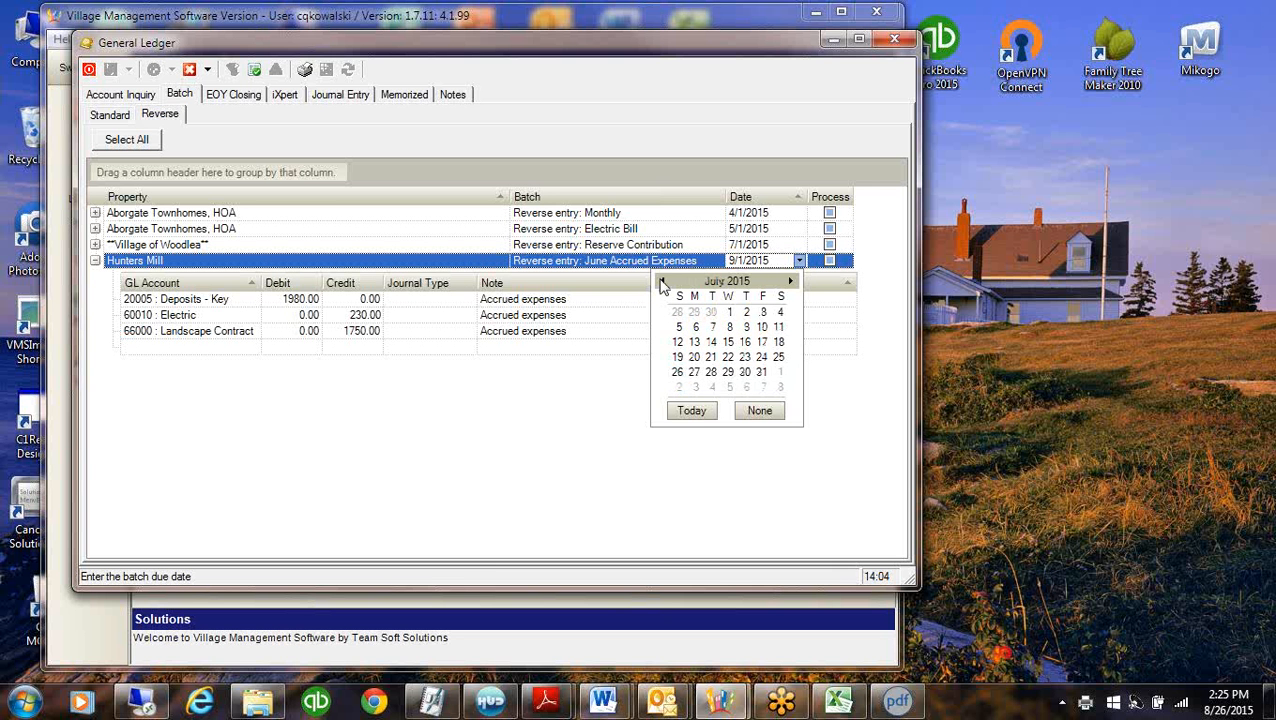
left_click(729, 313)
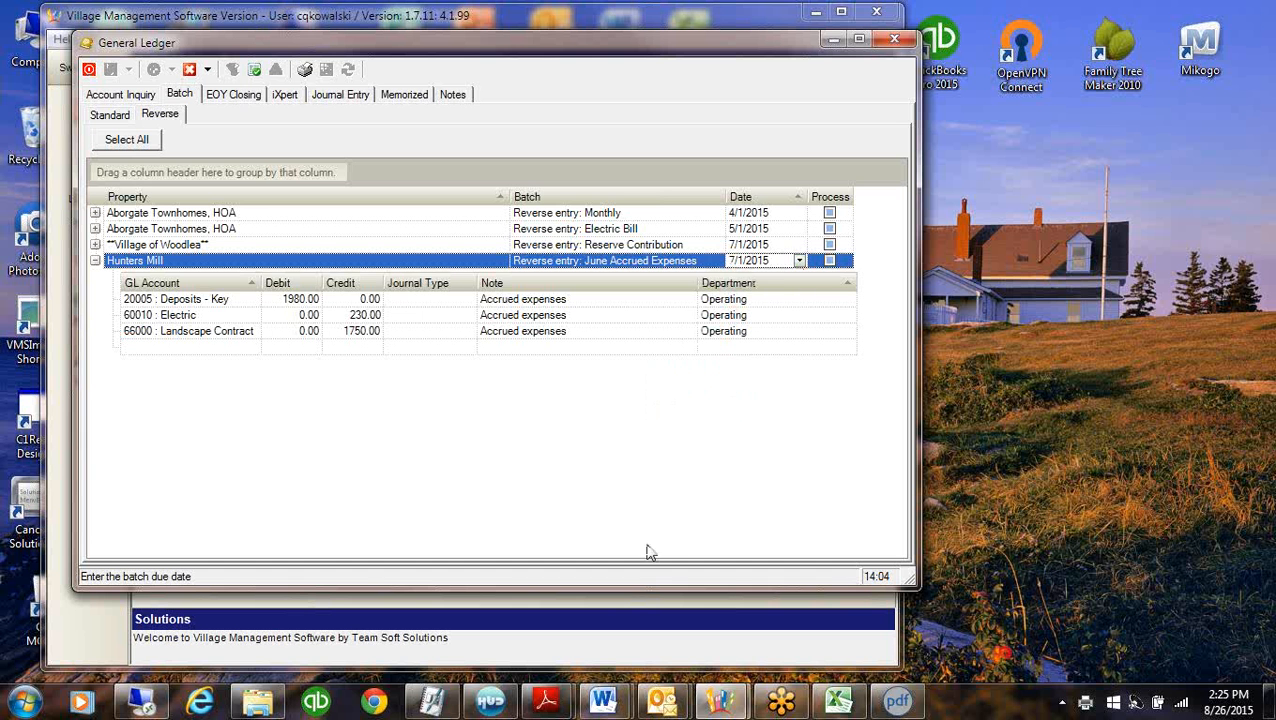
left_click(829, 260)
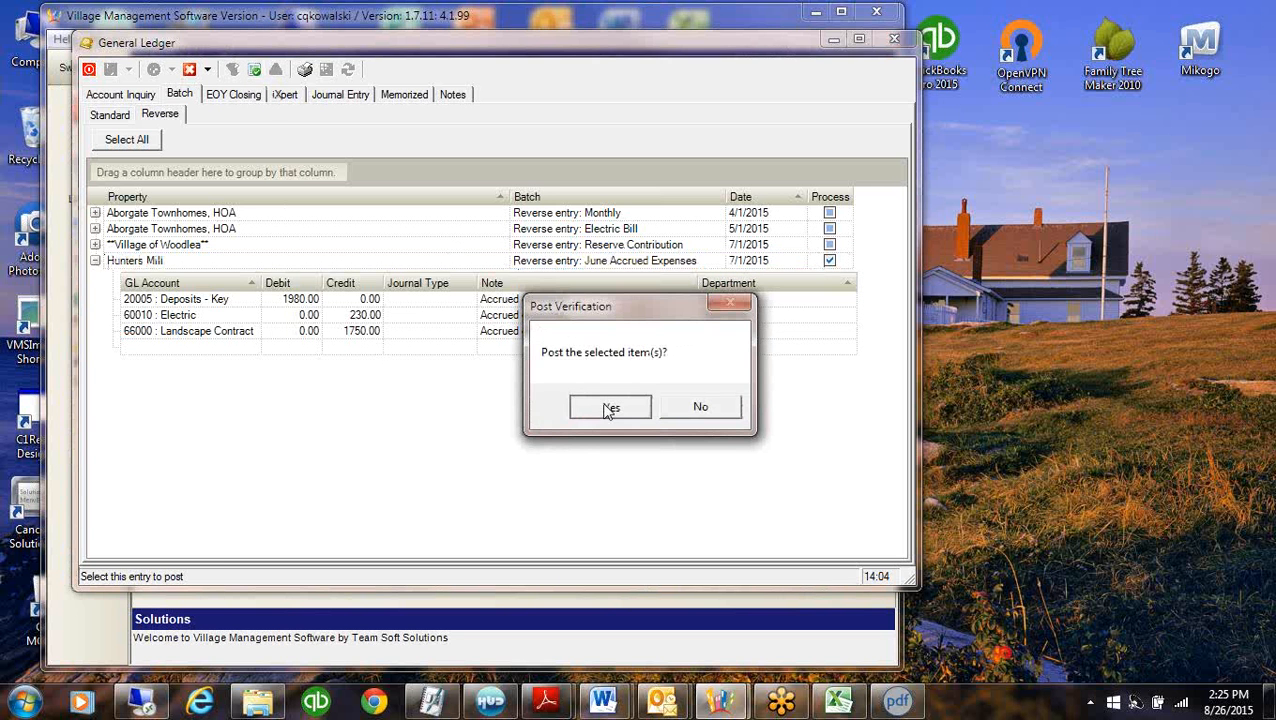
left_click(604, 406)
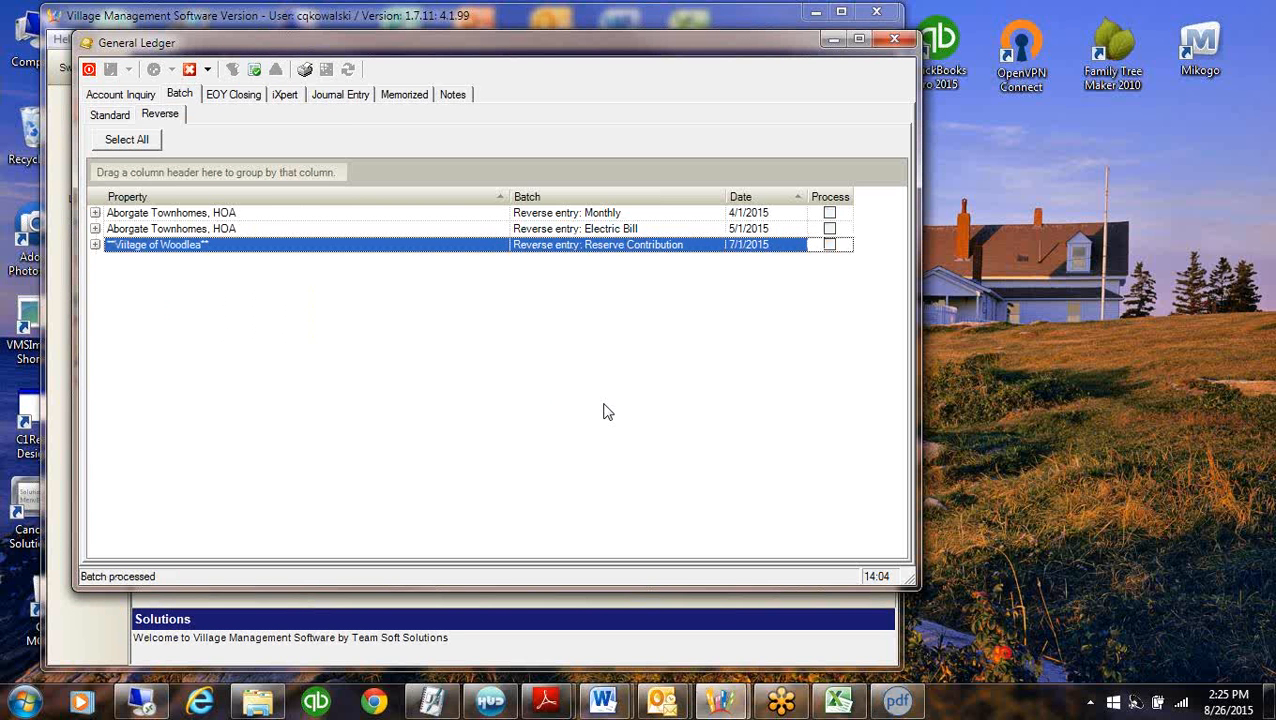
Check the transactions under account 20005 Deposits - Key in the account inquiry, widening the department and batch columns, and collapse it
left_click(120, 94)
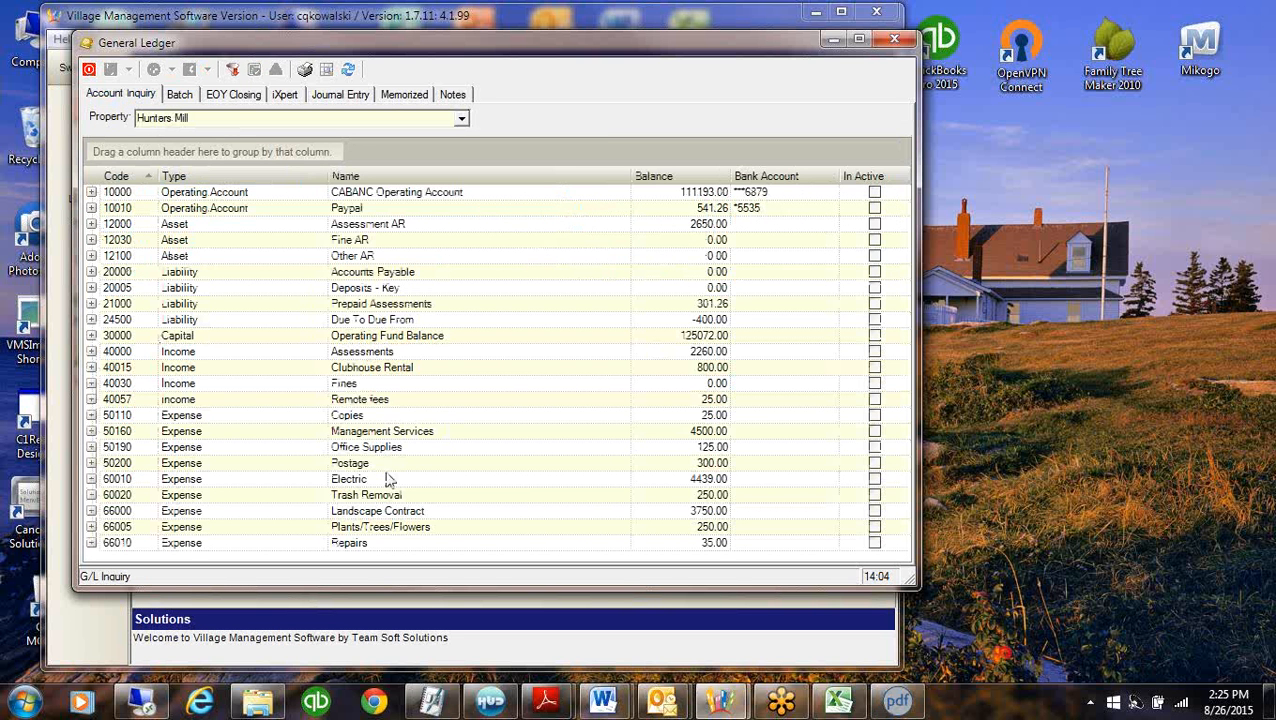
left_click(400, 289)
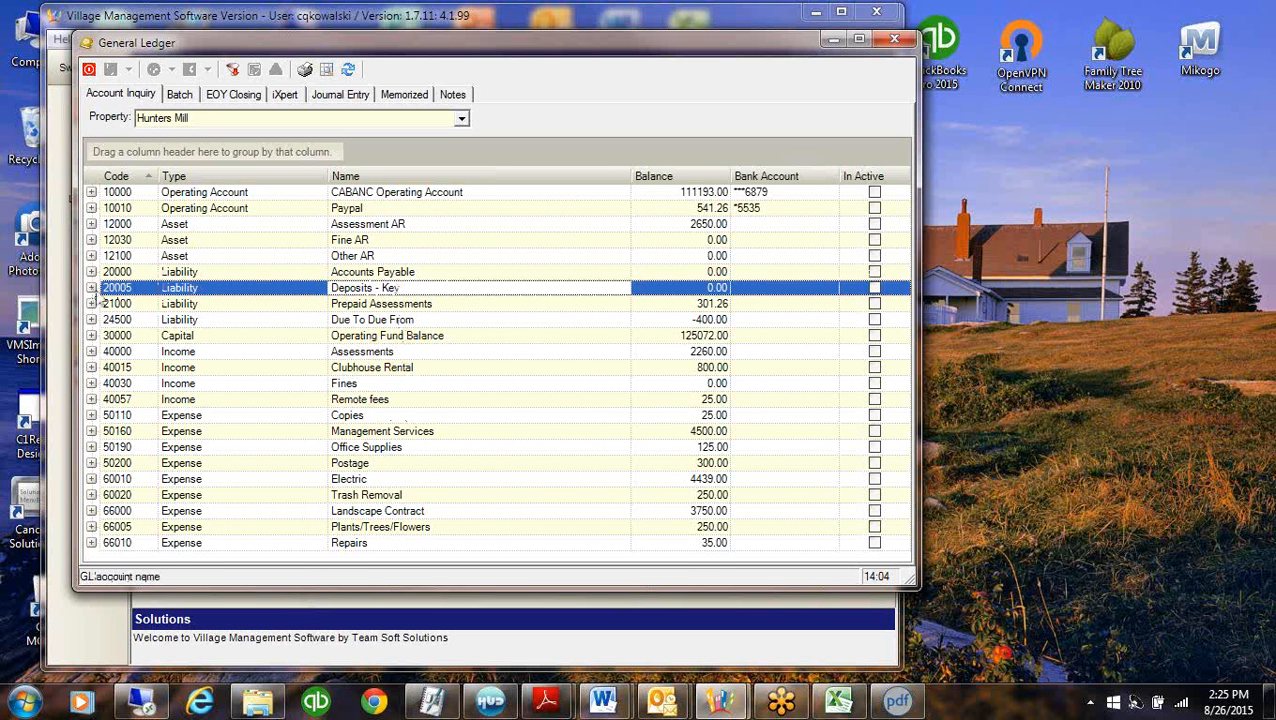
left_click(91, 288)
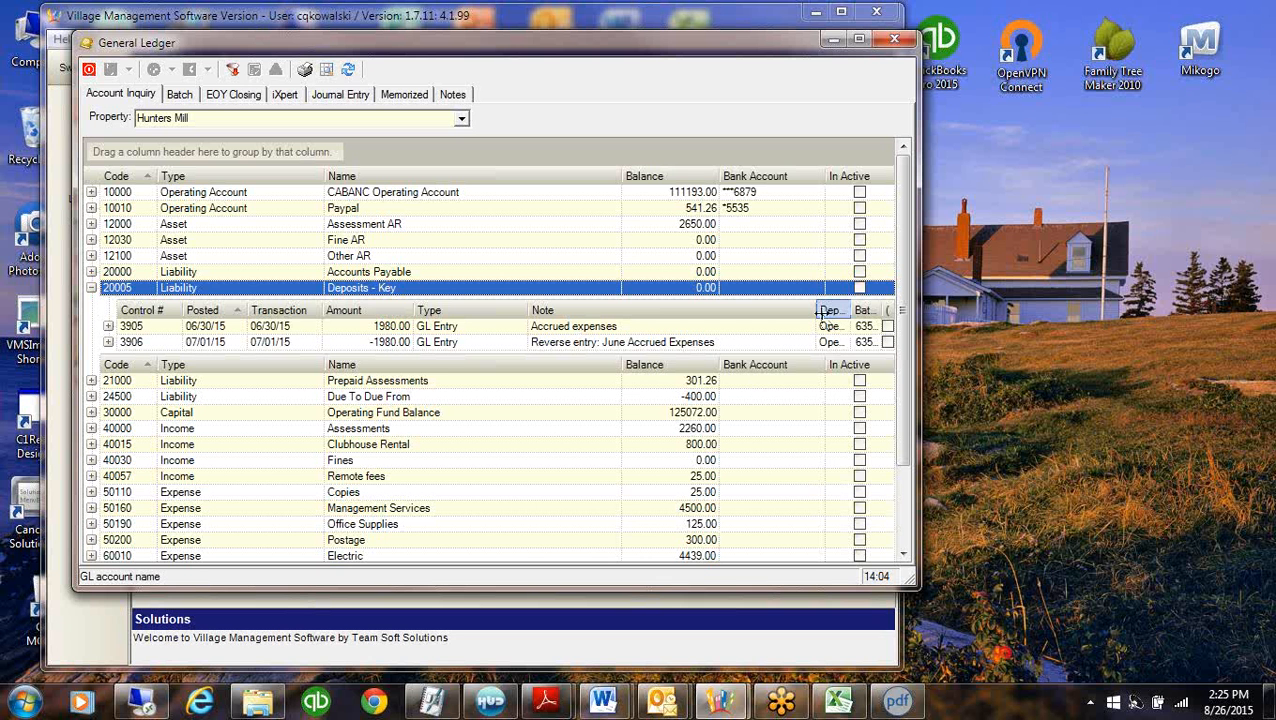
left_click_drag(820, 312, 752, 312)
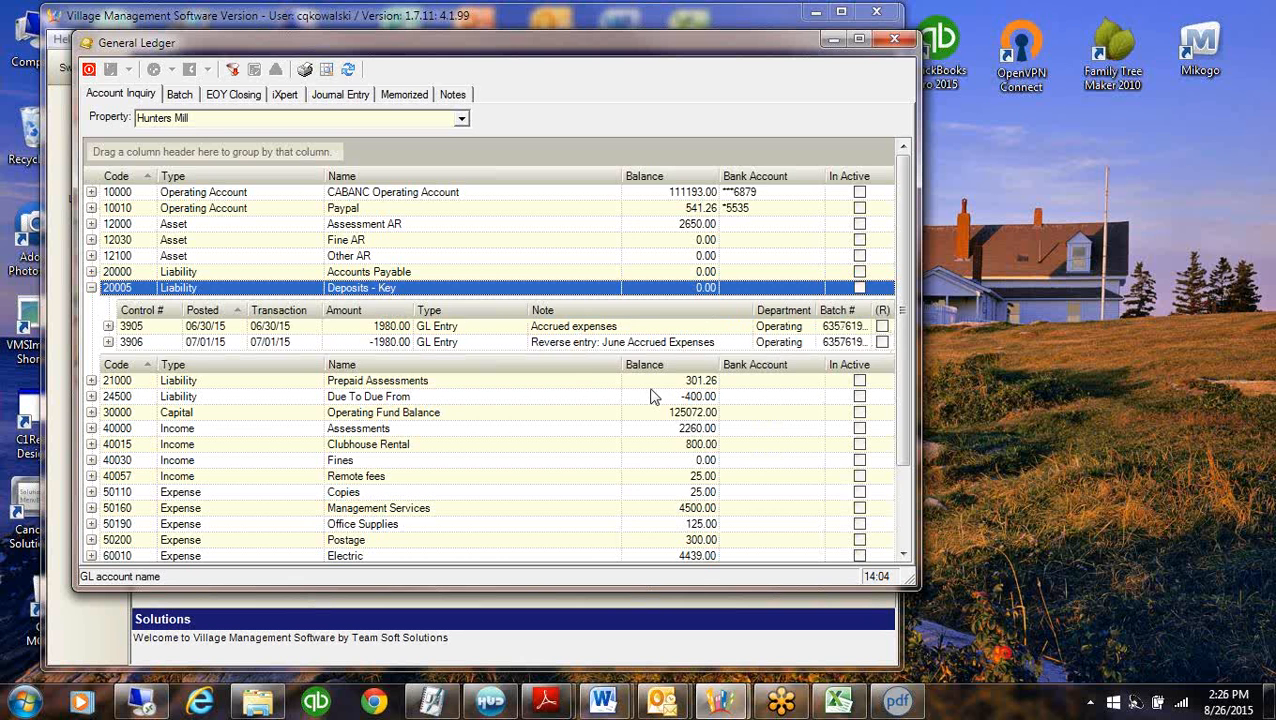
left_click(91, 288)
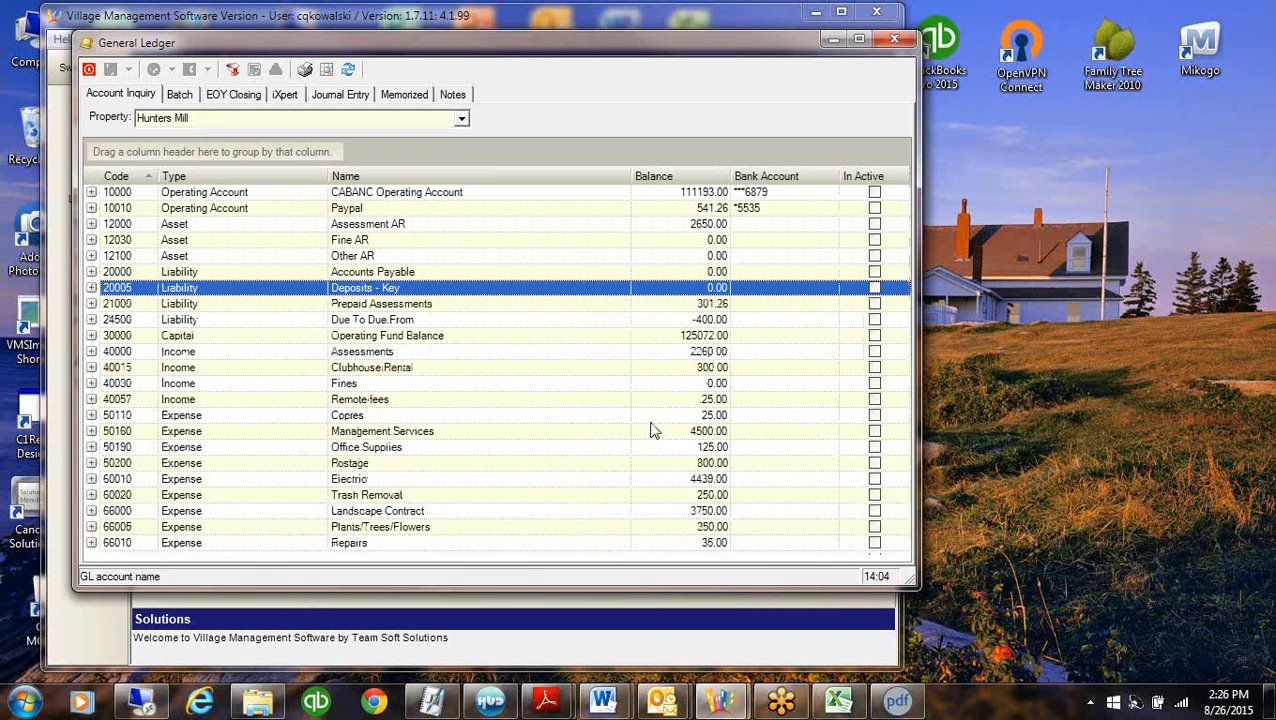
Start a new Hunters Mill journal entry with the memo "Prepaid Insurance"
left_click(340, 94)
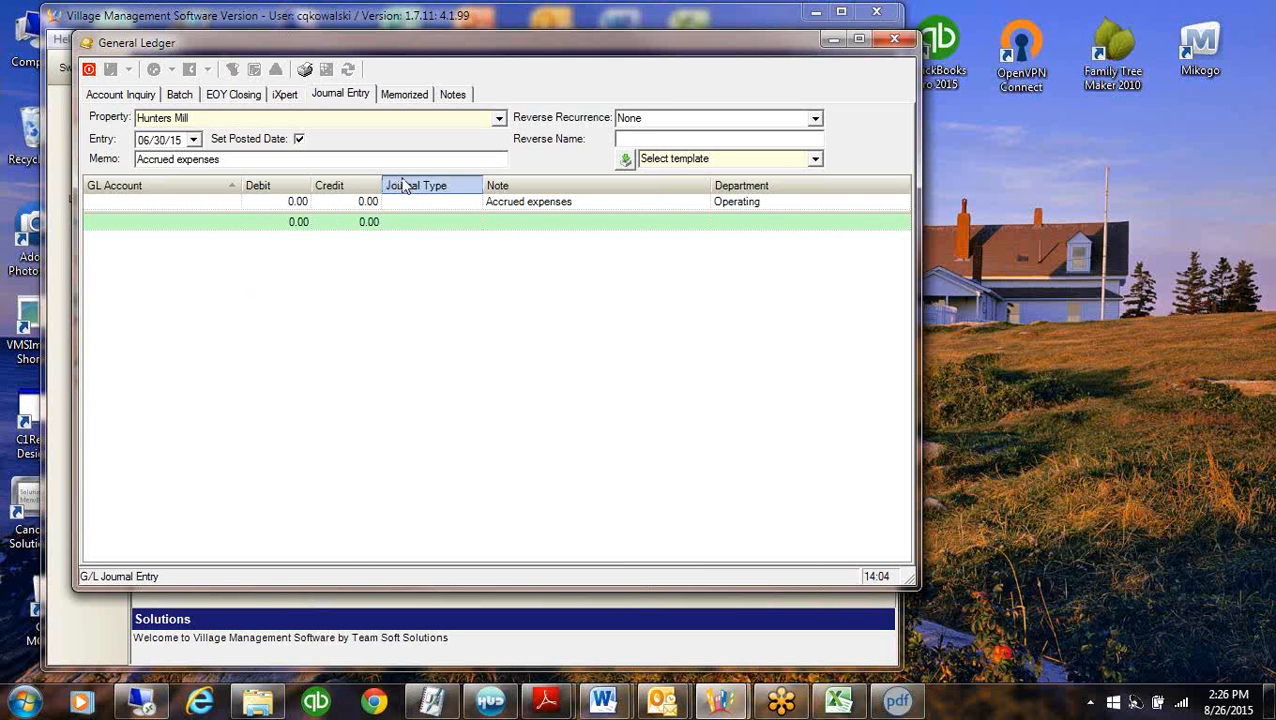
left_click_drag(218, 160, 72, 165)
type("P")
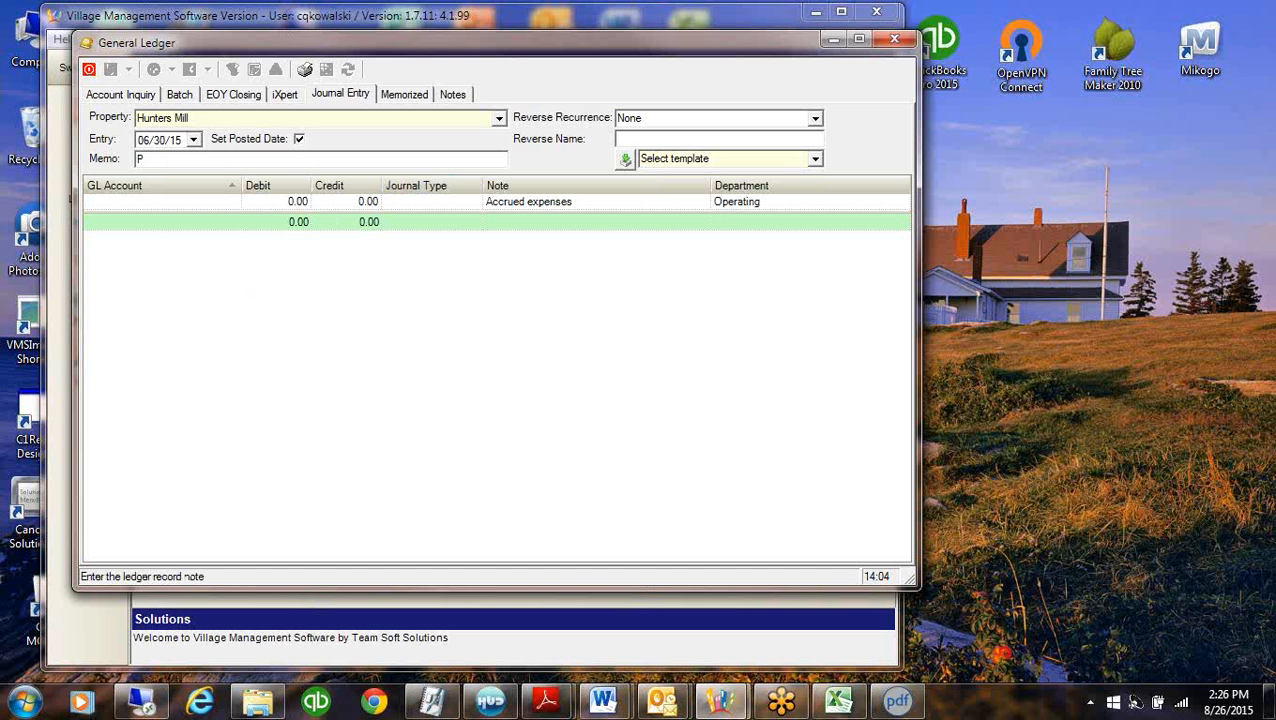
type("repaid Insurance")
Enter the first journal line as account 14100 Prepaid Insurance with a credit of 20000
left_click(220, 206)
left_click(233, 201)
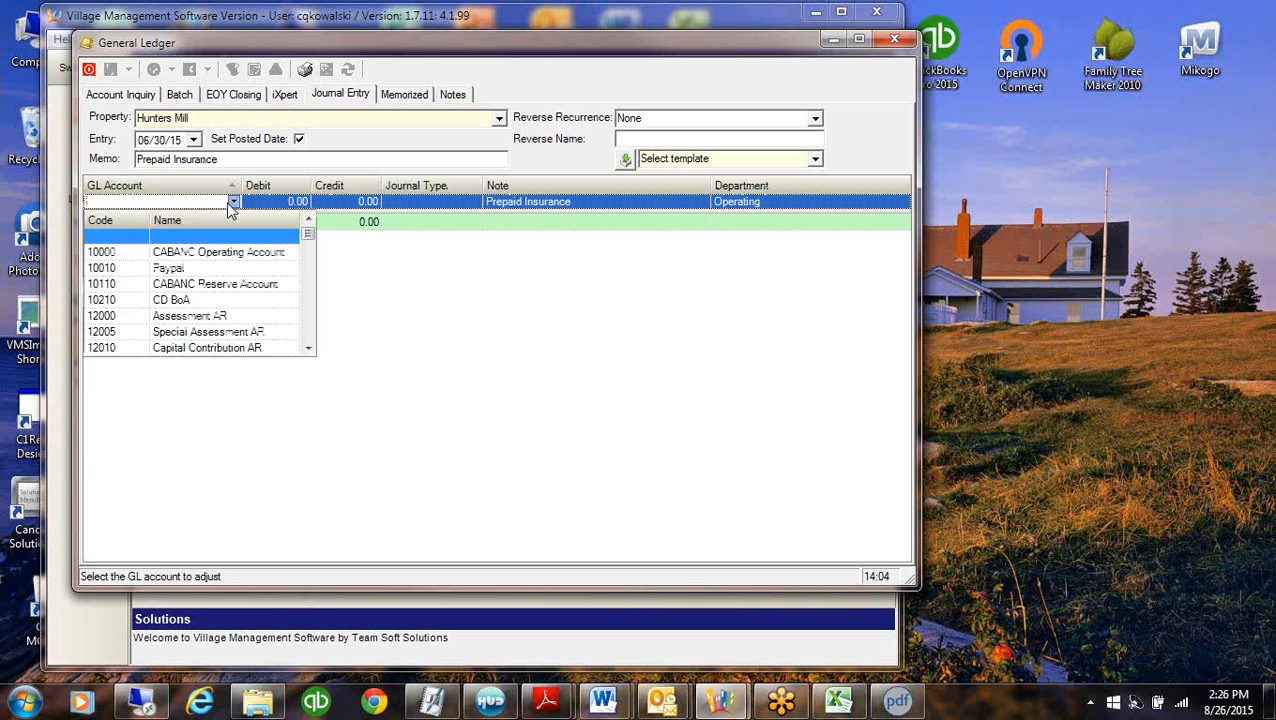
left_click(306, 331)
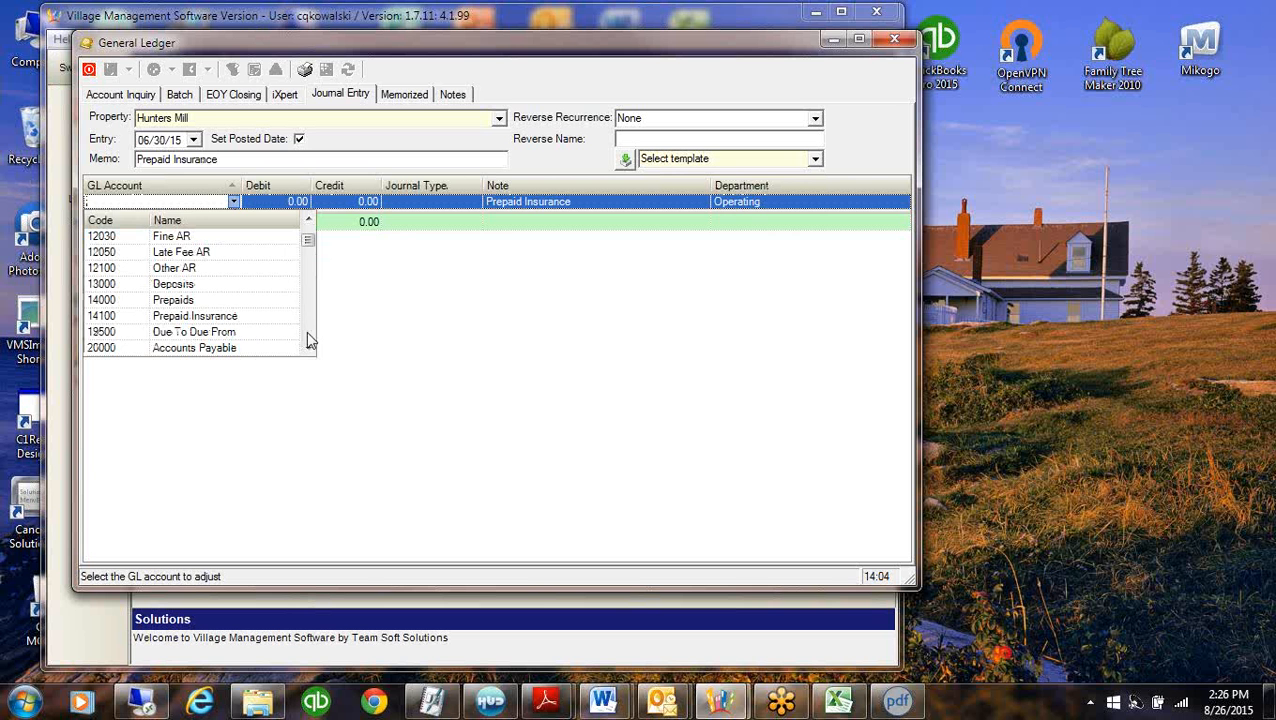
left_click(200, 316)
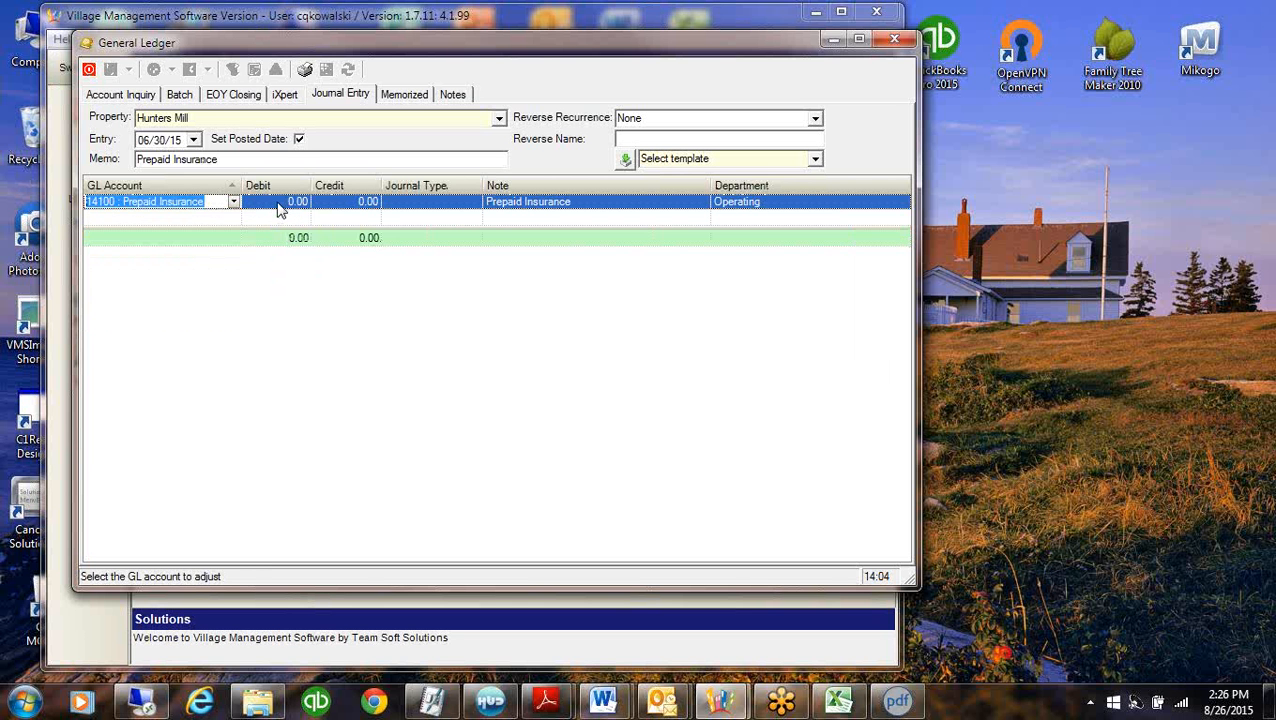
left_click(356, 205)
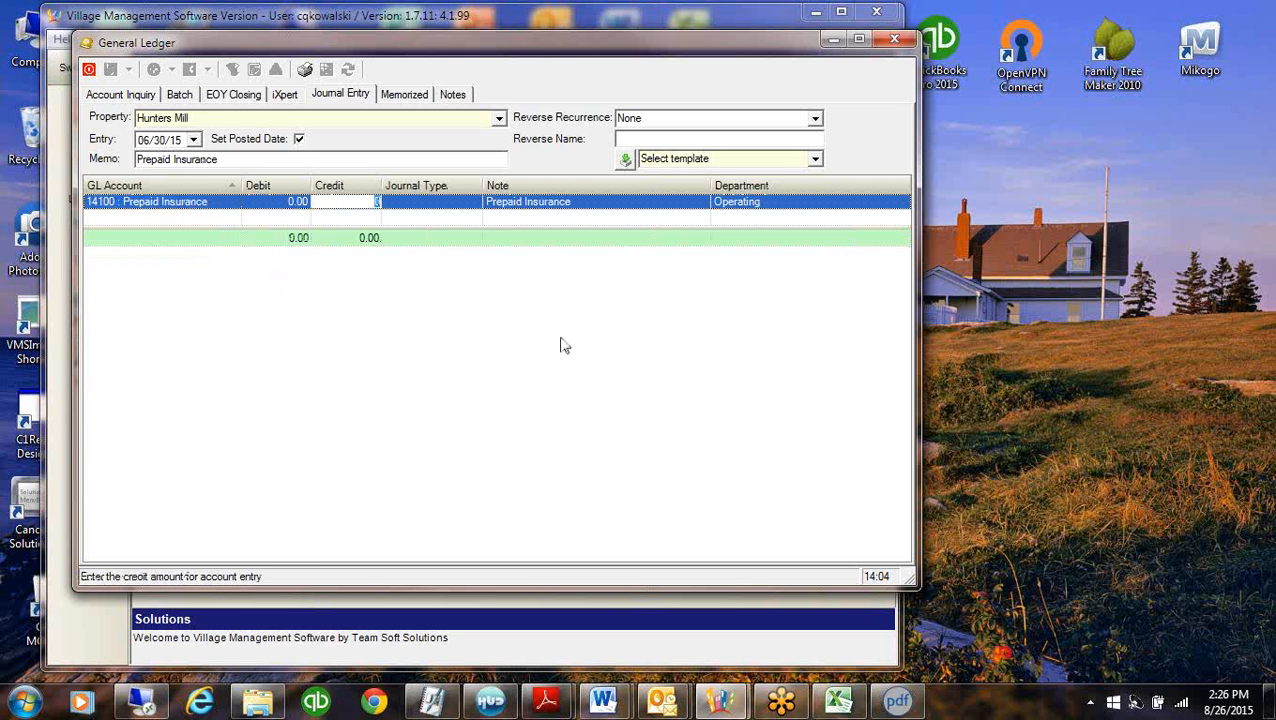
type("20000")
key("Tab")
key("Tab")
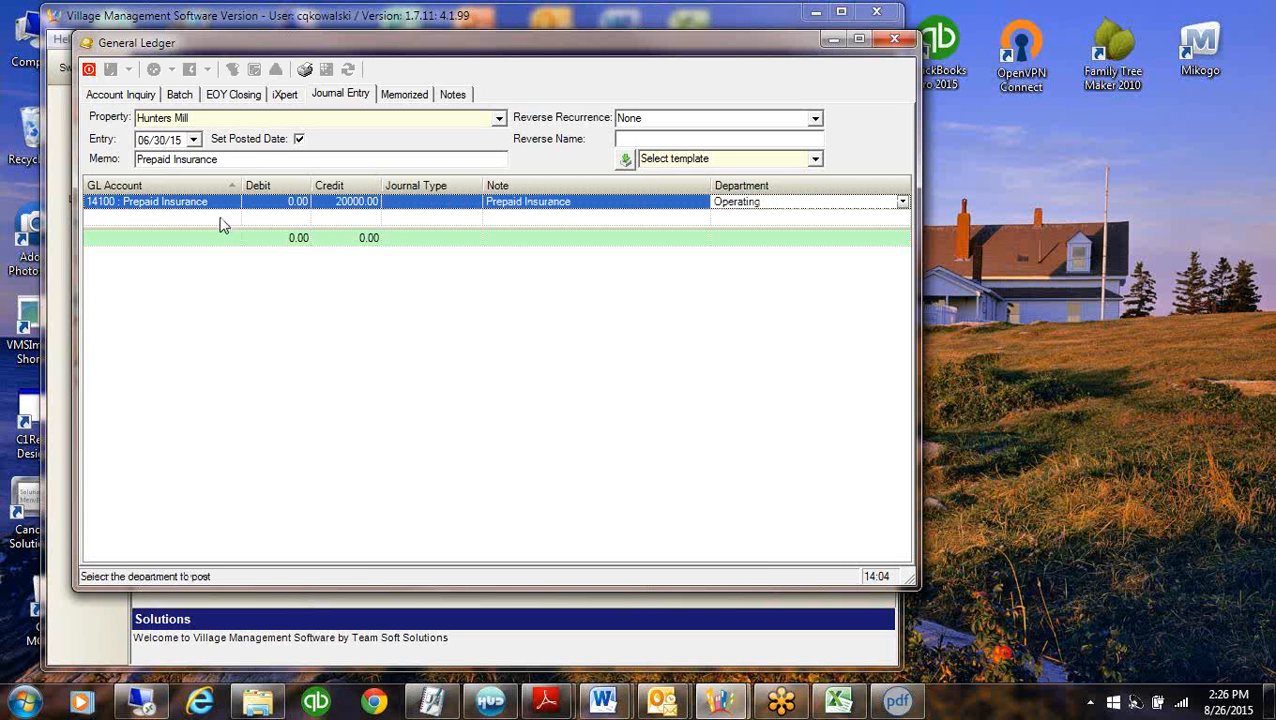
Add a second journal line for account 30000 Operating Fund Balance with a debit of 20000
key("Tab")
type("30")
key("Tab")
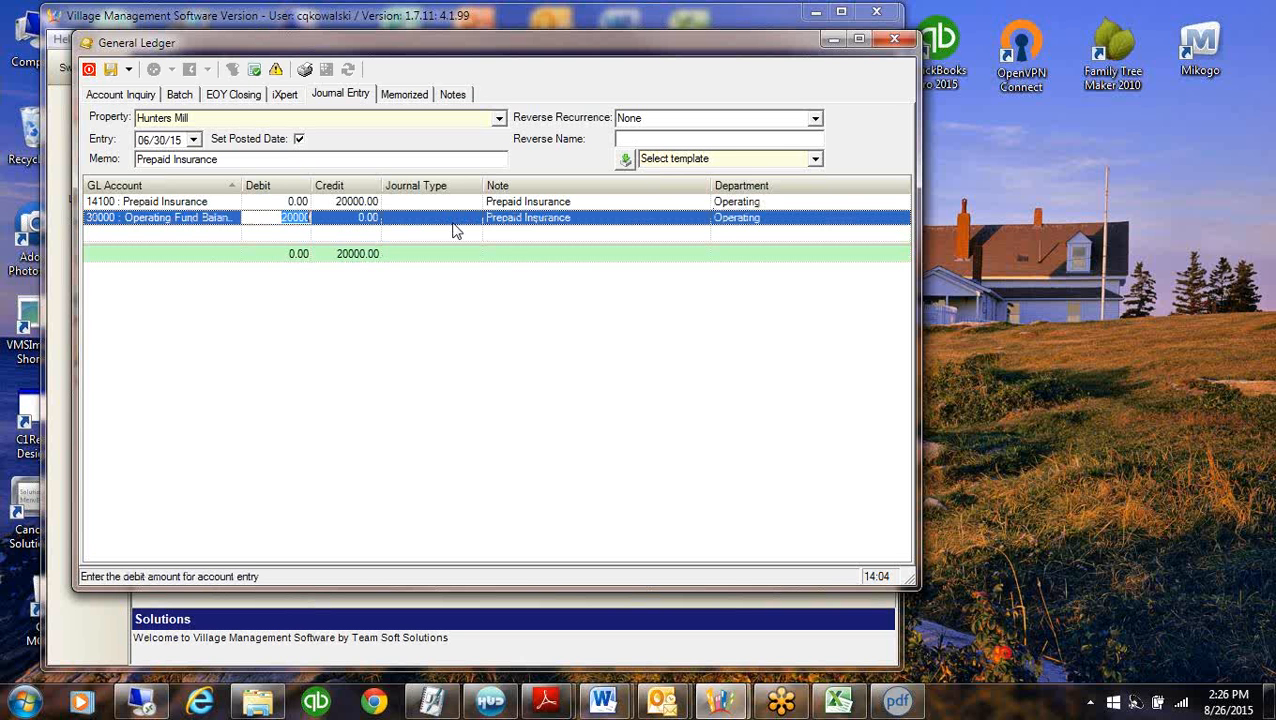
left_click(626, 256)
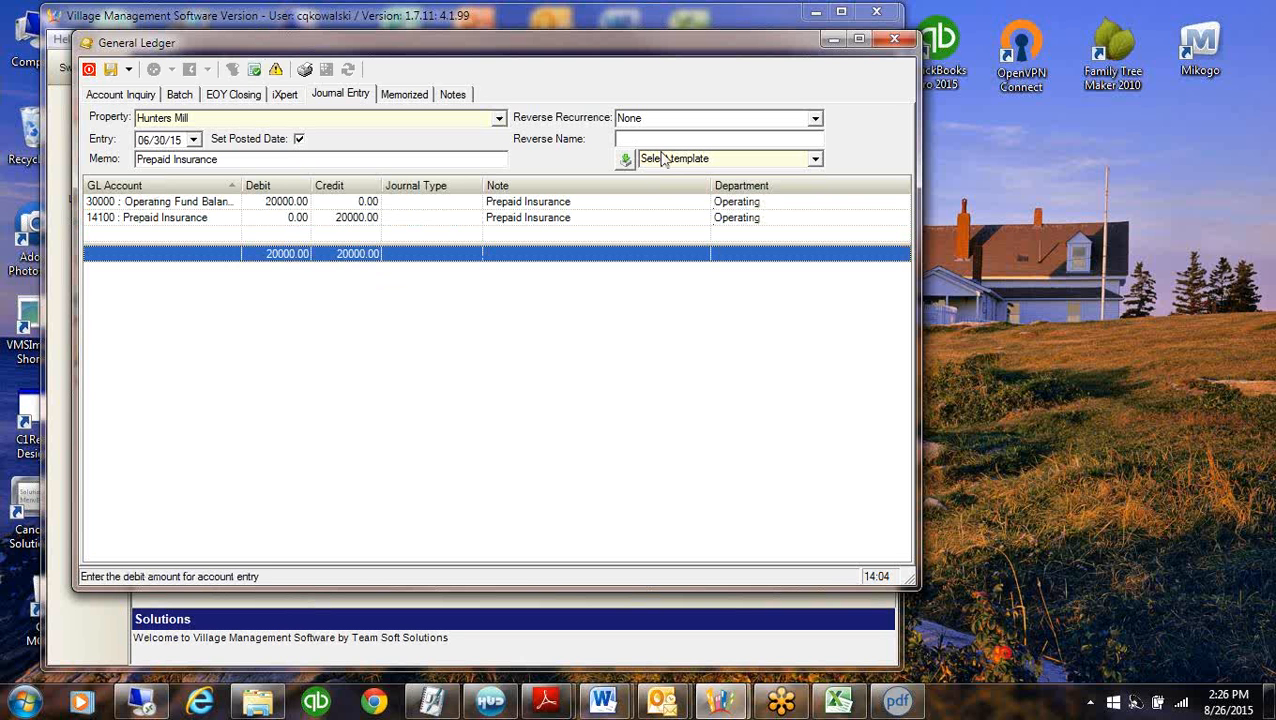
Post the Prepaid Insurance journal entry
left_click(254, 69)
left_click(590, 430)
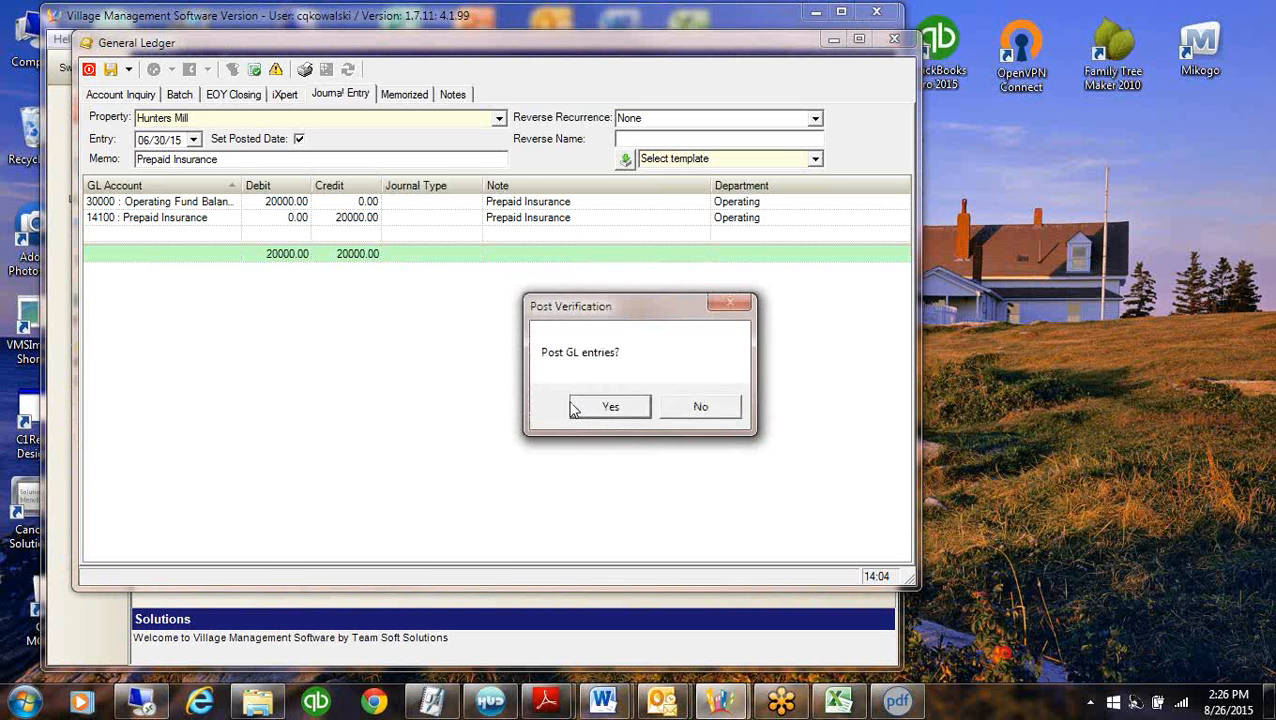
left_click(606, 407)
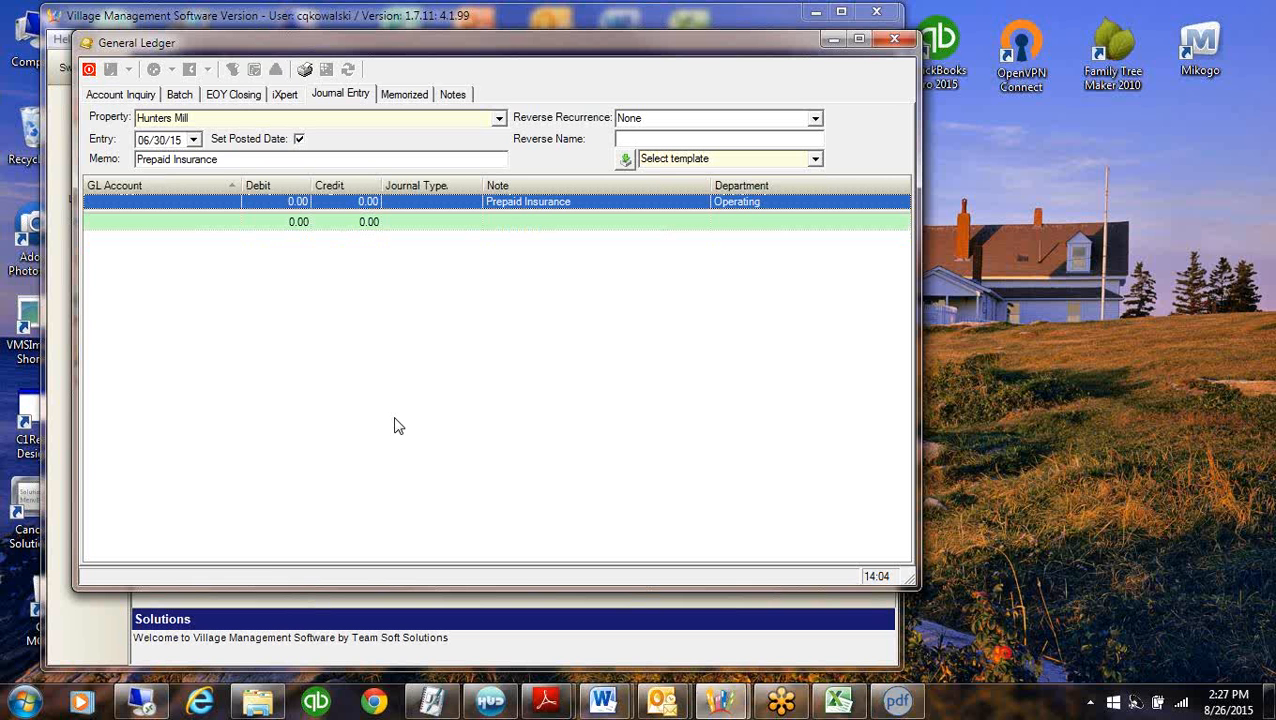
Set the next journal entry's date to 07/31/15 and keep it as an out-of-period date
left_click(193, 140)
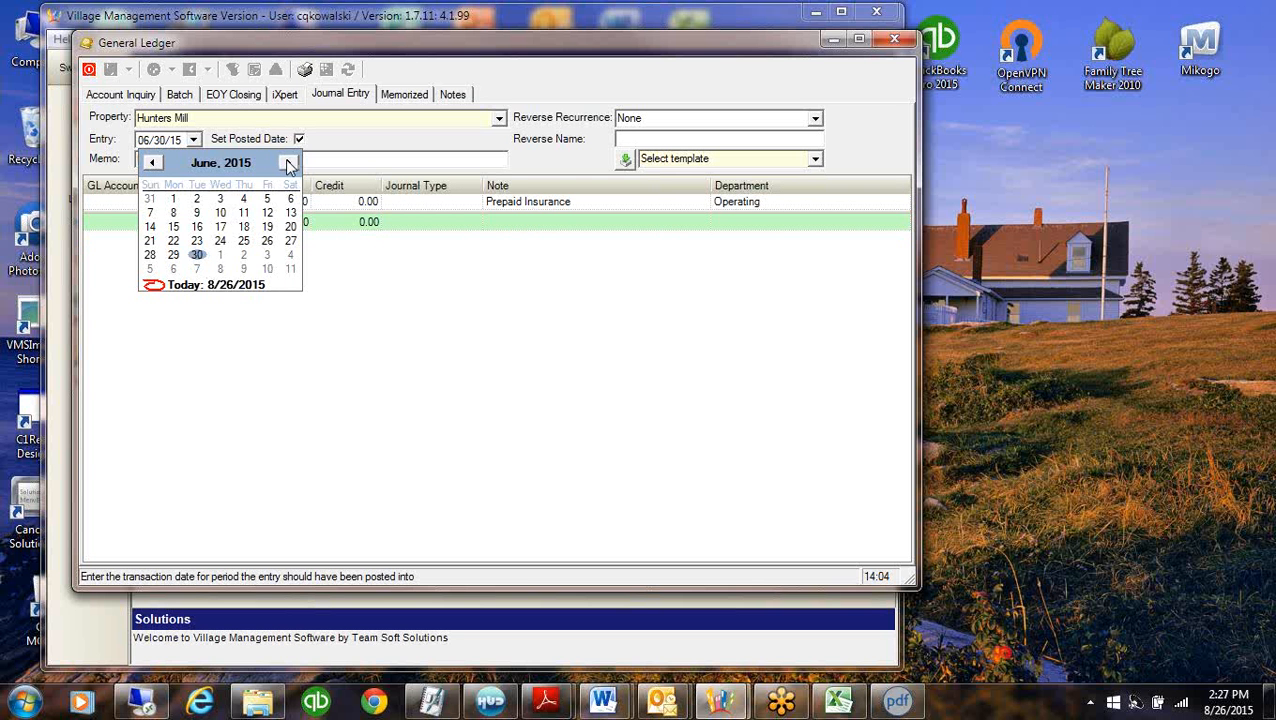
left_click(288, 164)
left_click(267, 254)
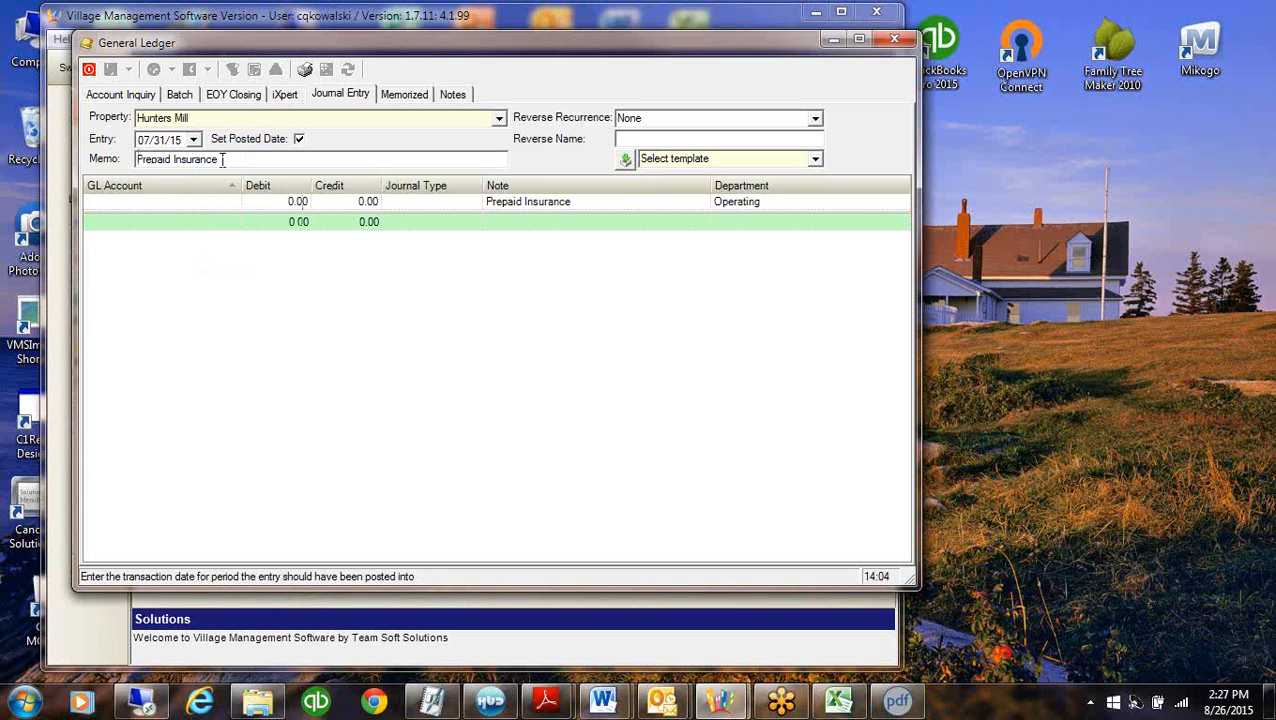
left_click(159, 205)
left_click(625, 437)
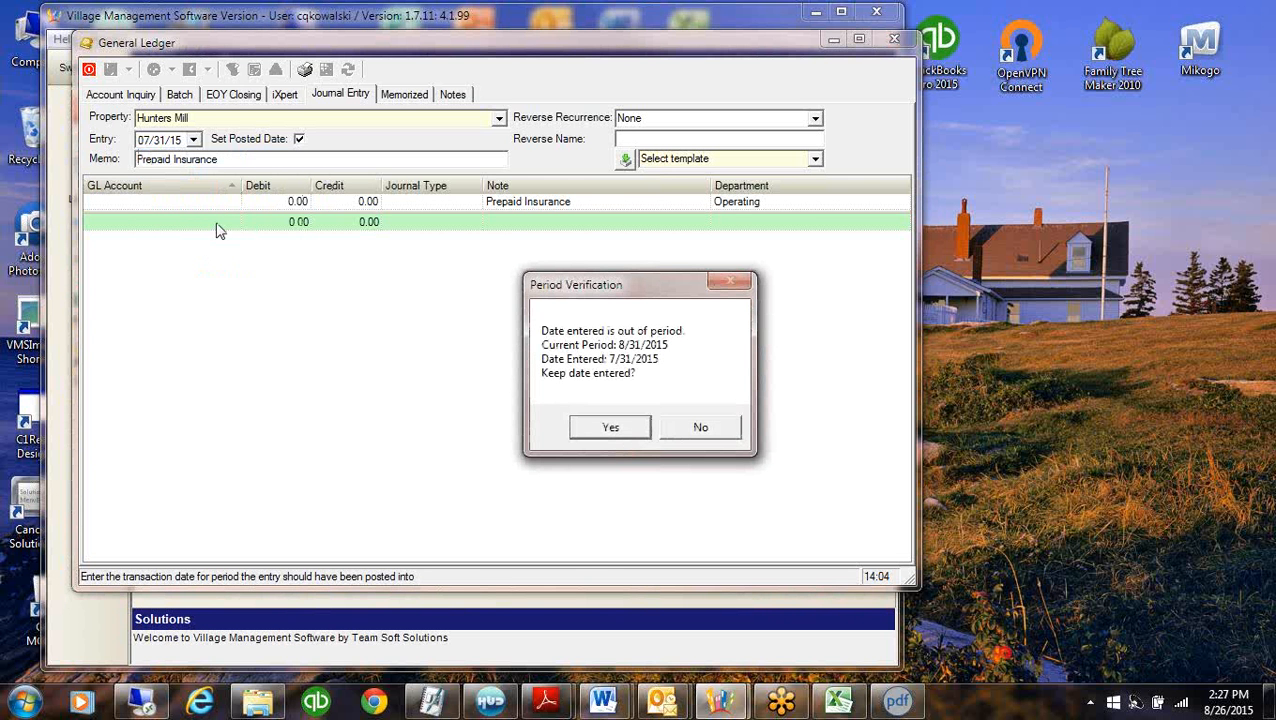
left_click(622, 433)
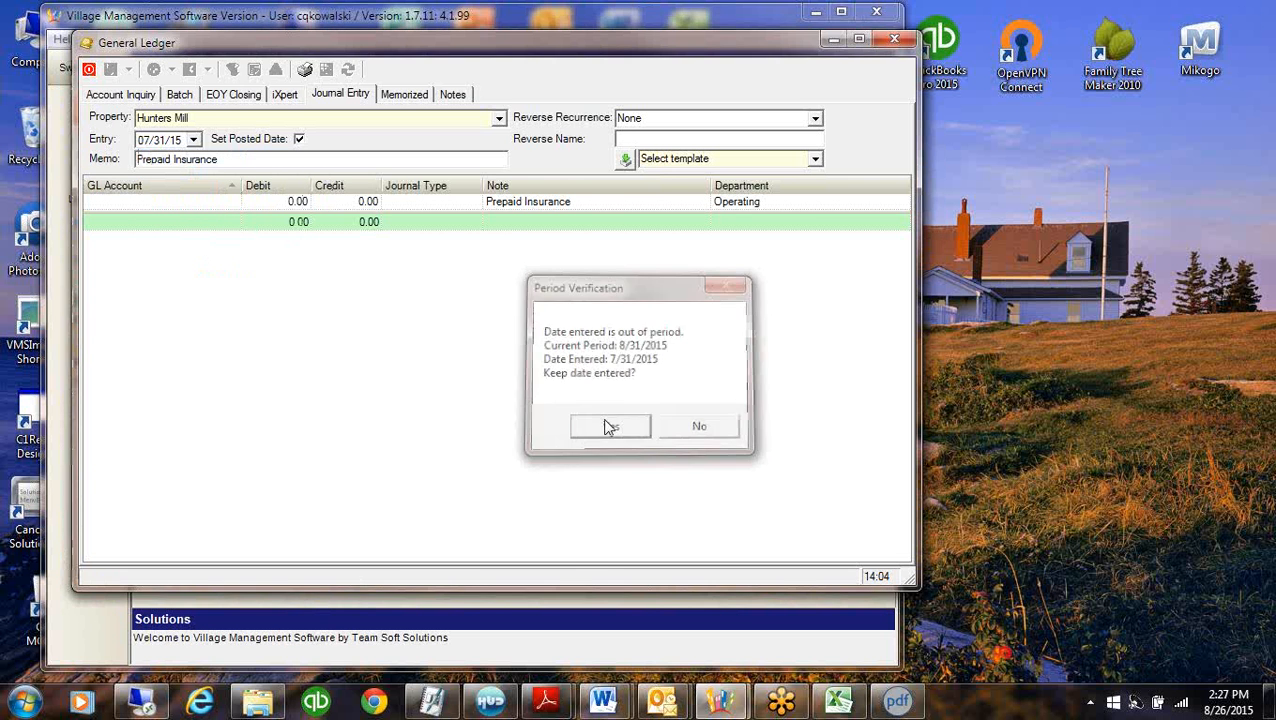
Enter the first July journal line as account 14100 Prepaid Insurance with a credit of 1666.66
left_click(196, 202)
type("14000 - Prepaids")
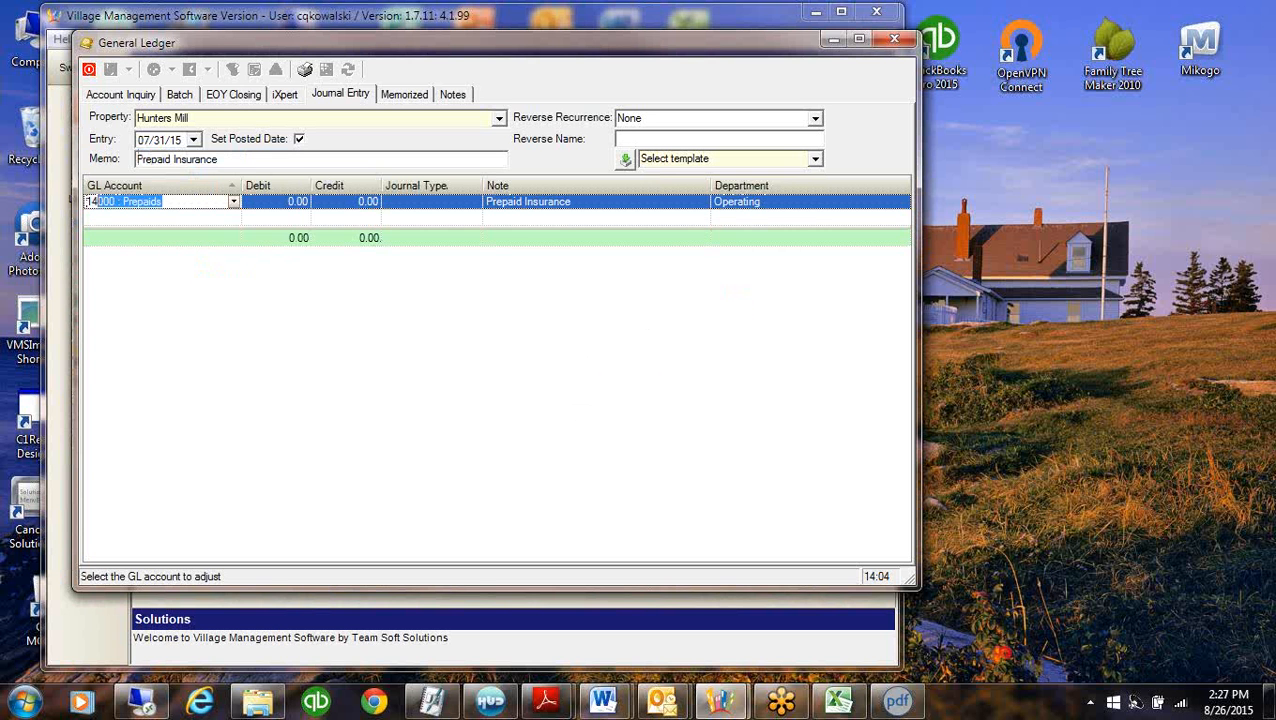
left_click(233, 202)
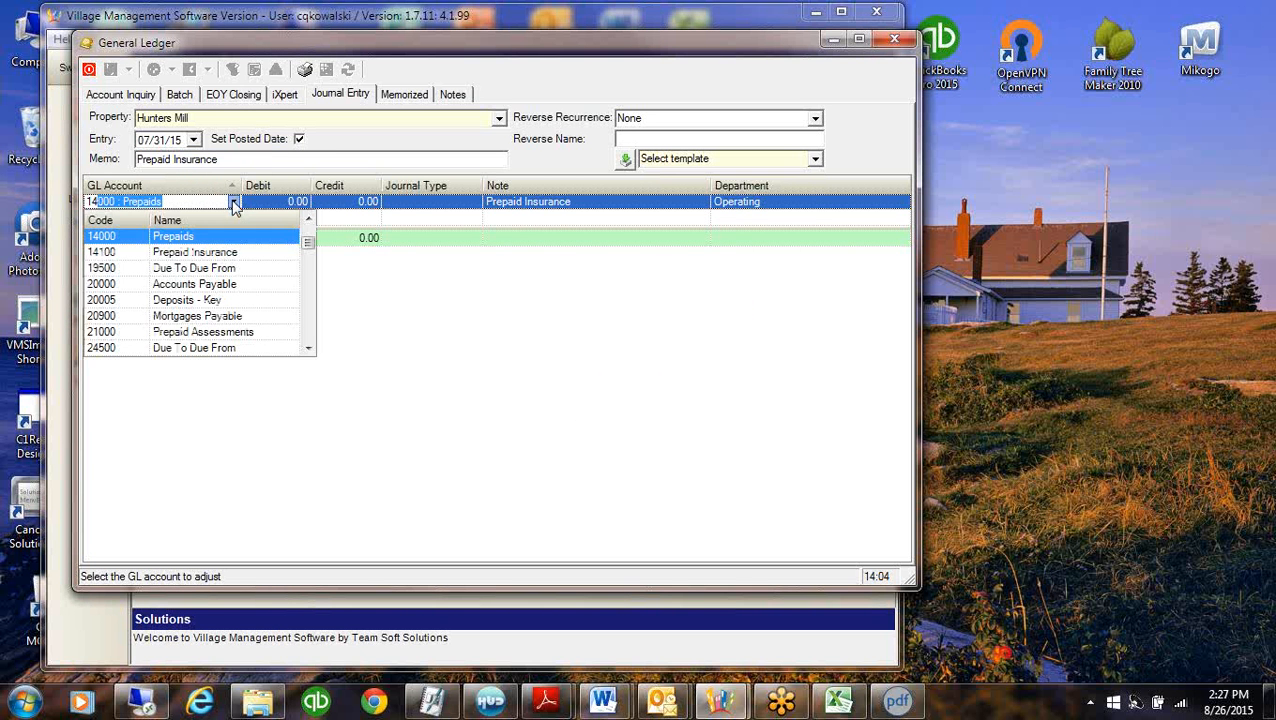
left_click(226, 253)
key("Tab")
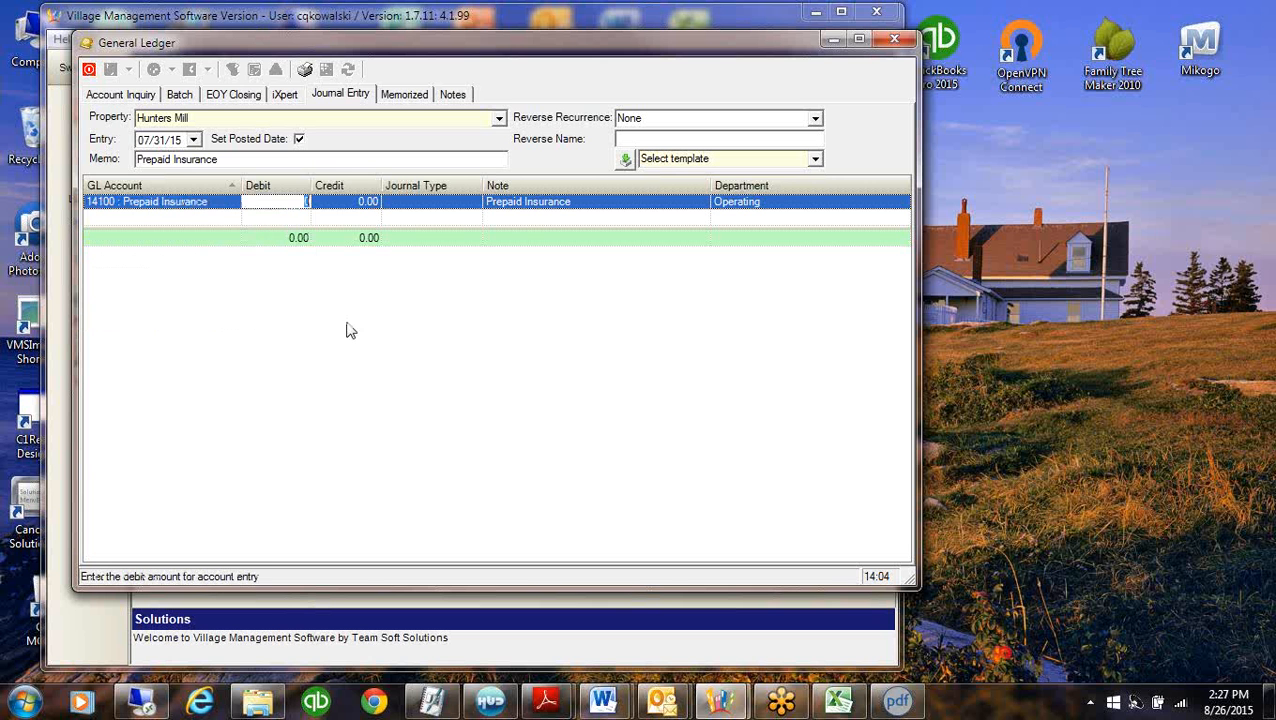
key("Tab")
type("1666.66")
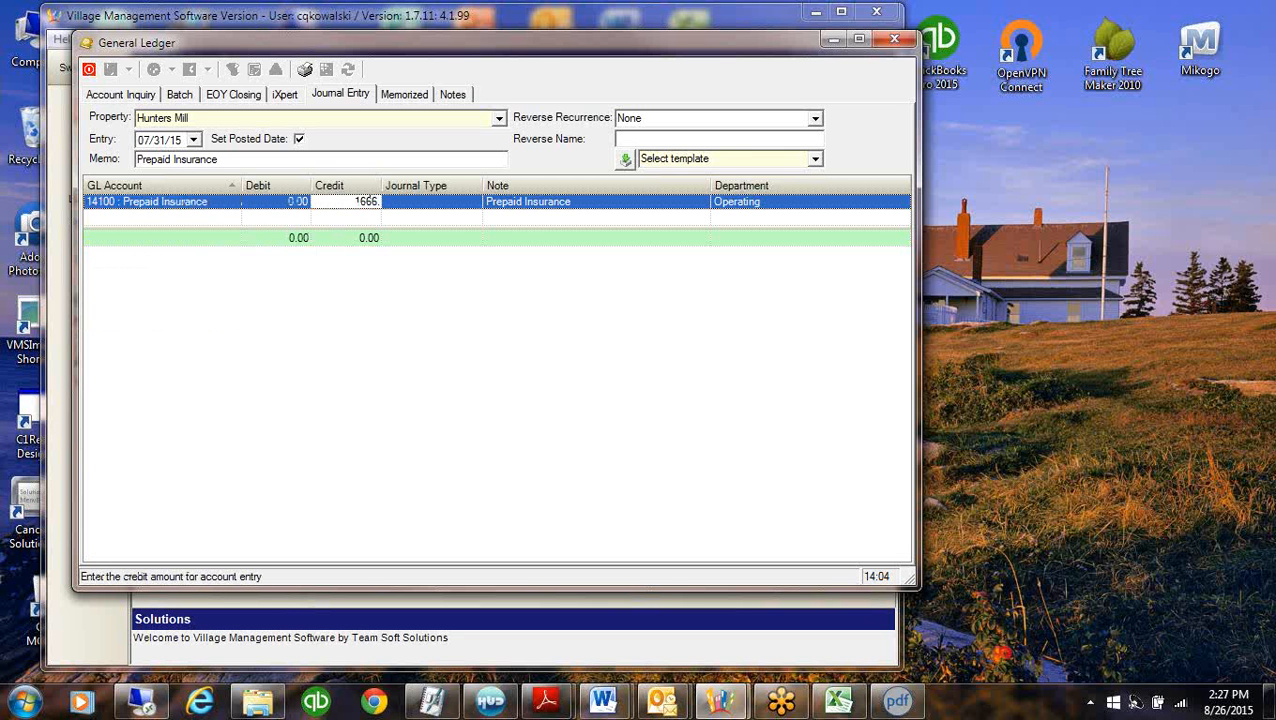
key("Tab")
key("Tab")
key("Tab")
Add a second July journal line for account 50210 Property Insurance with a debit of 1666.66
key("Tab")
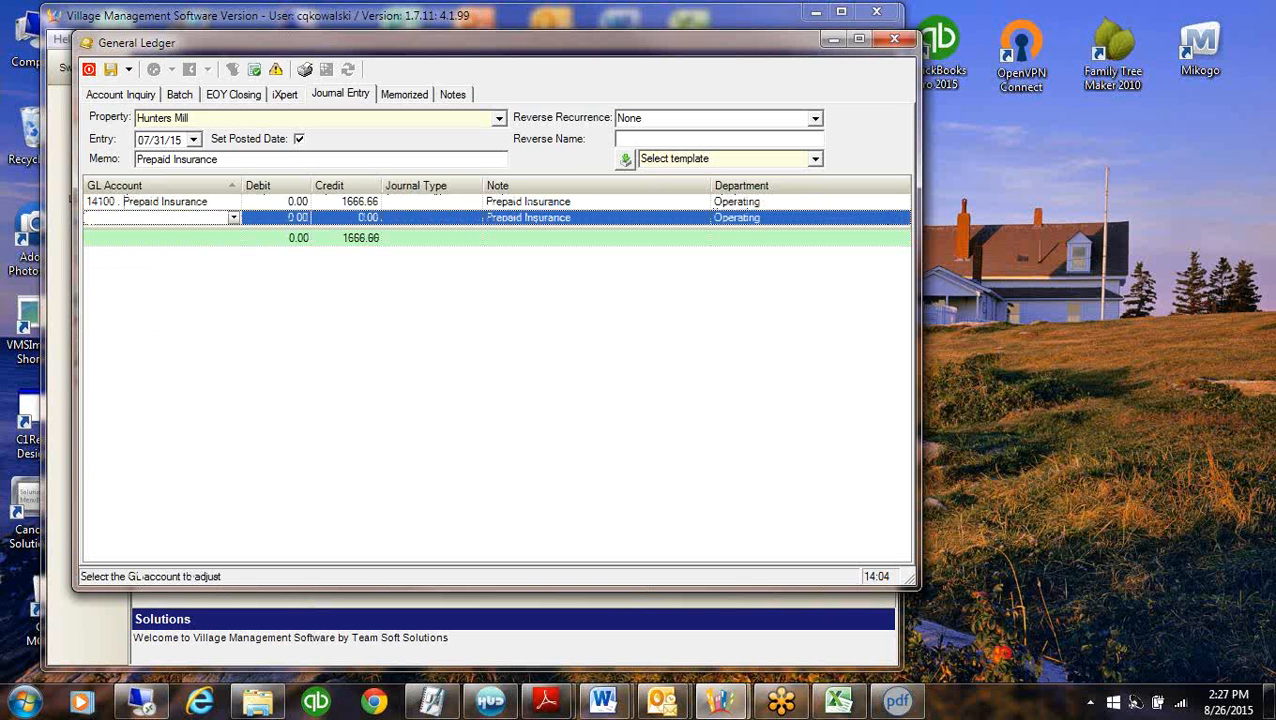
type("50100 : Bank Charges")
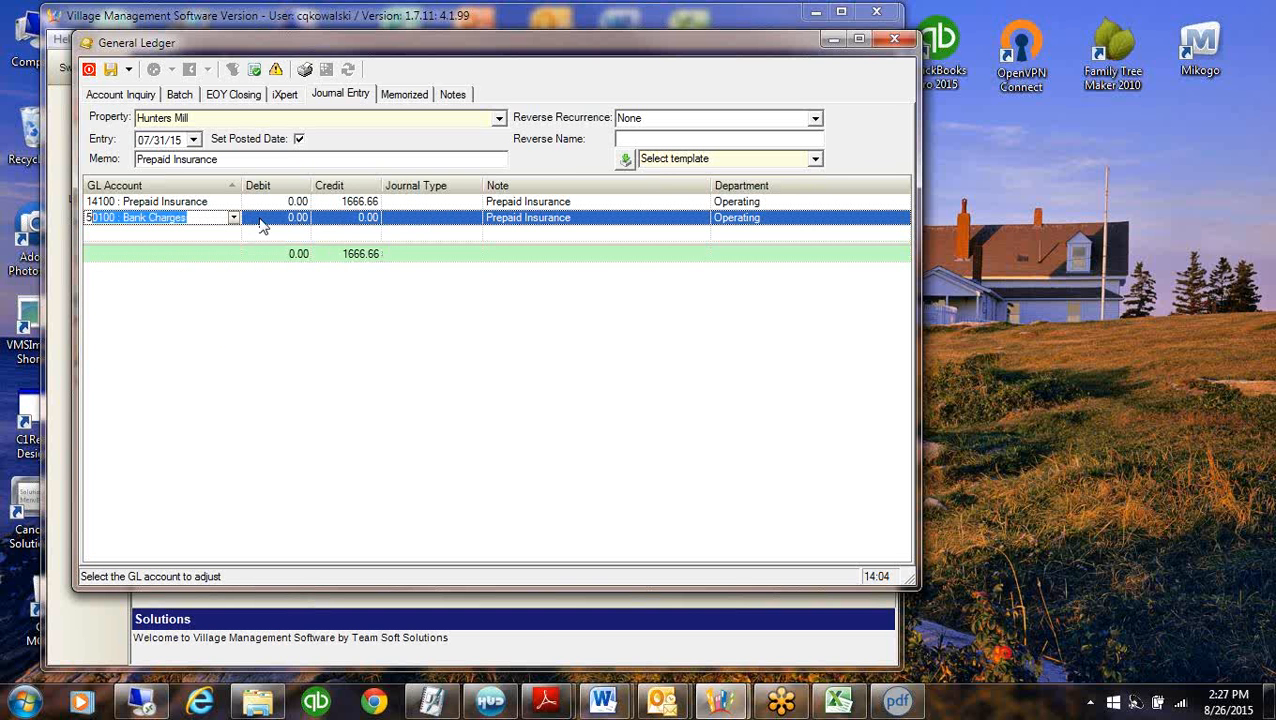
left_click(233, 218)
left_click(310, 352)
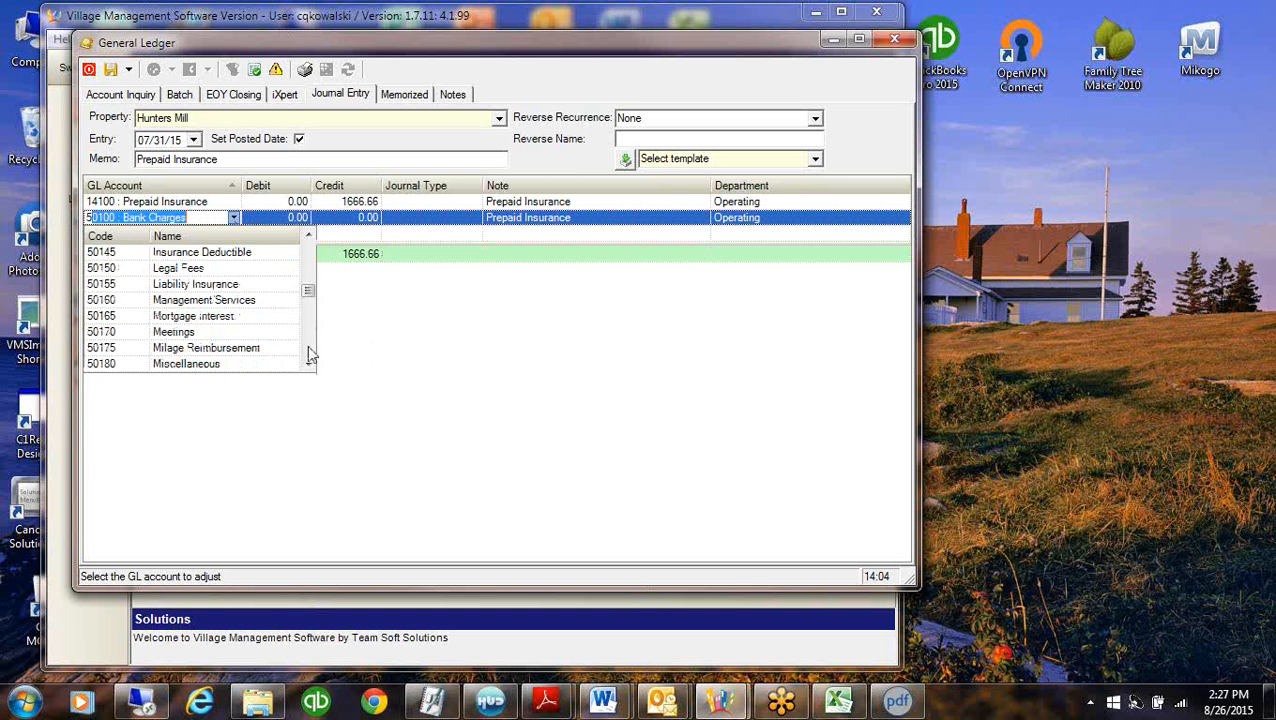
left_click(308, 352)
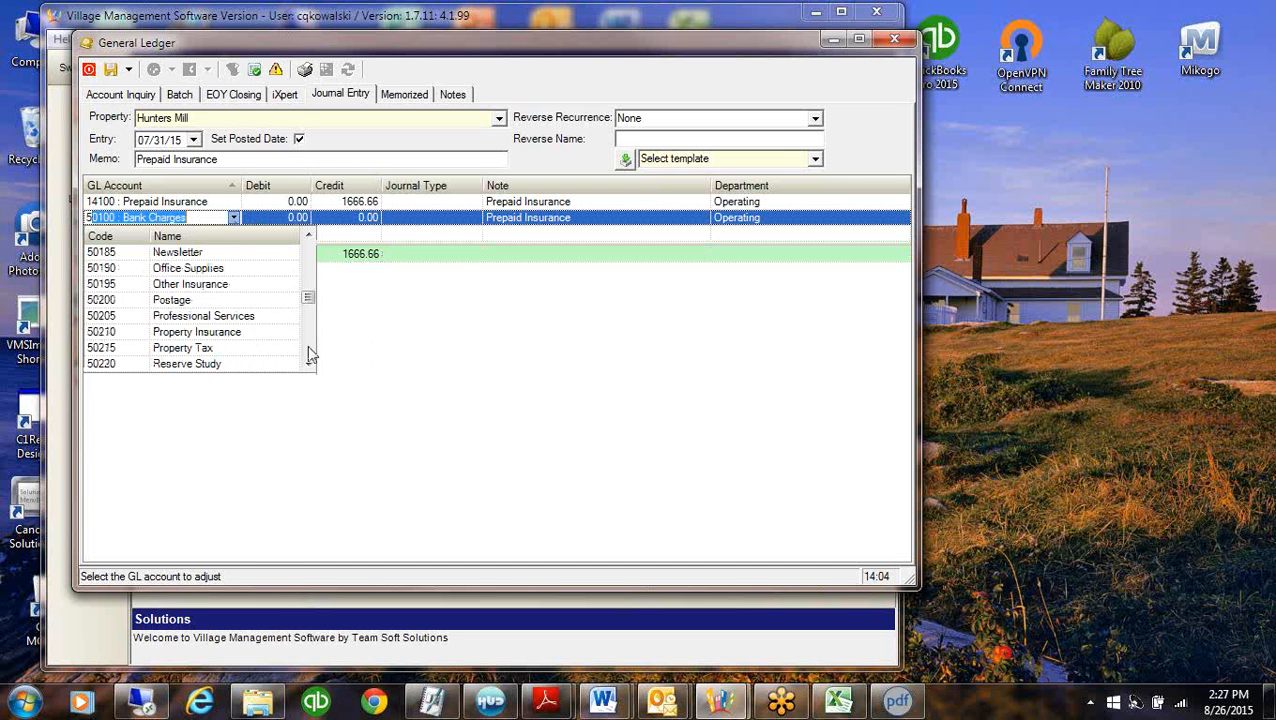
left_click(245, 332)
key("Tab")
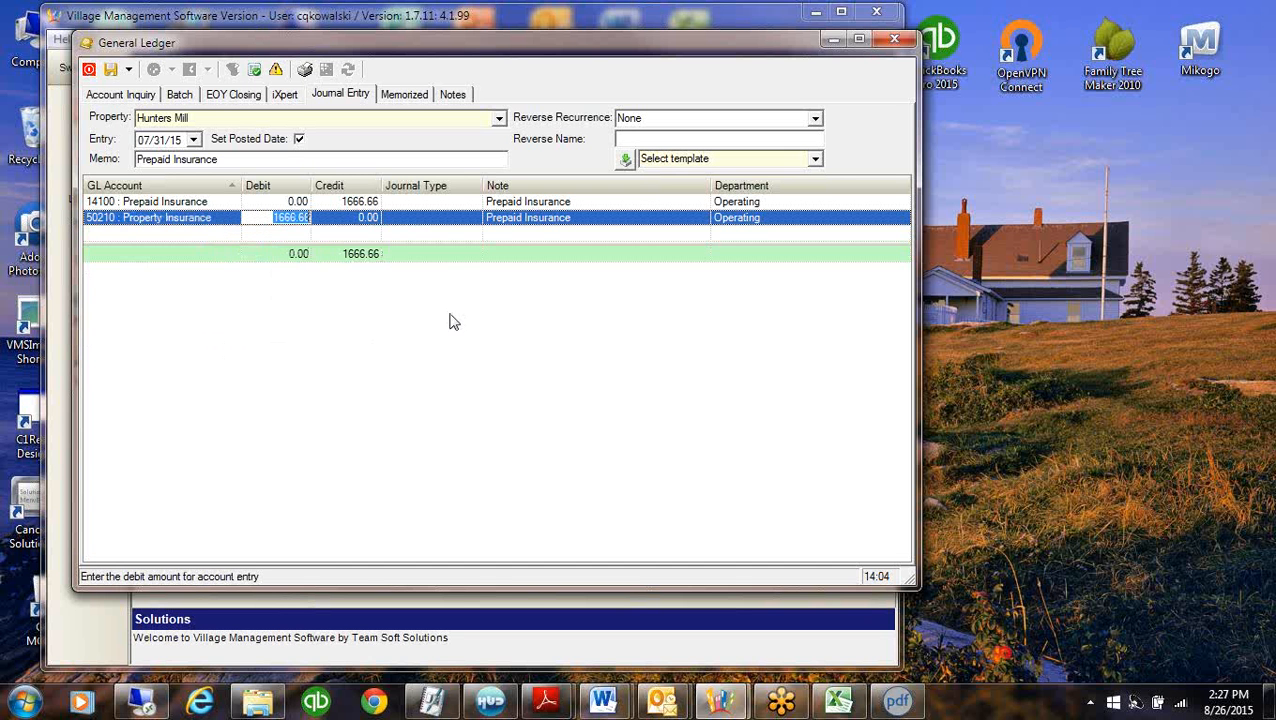
left_click(457, 250)
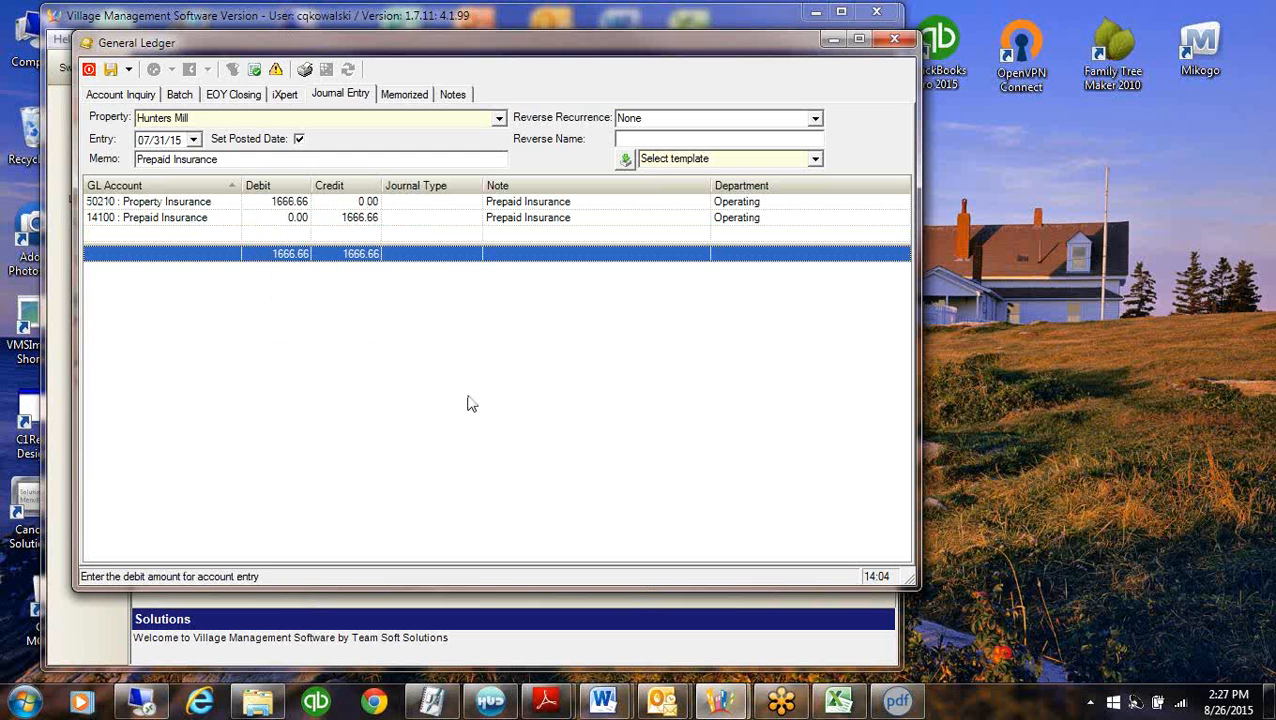
Save the July prepaid insurance entry as a memorized entry named Property Insurance, and post the journal entry
right_click(667, 219)
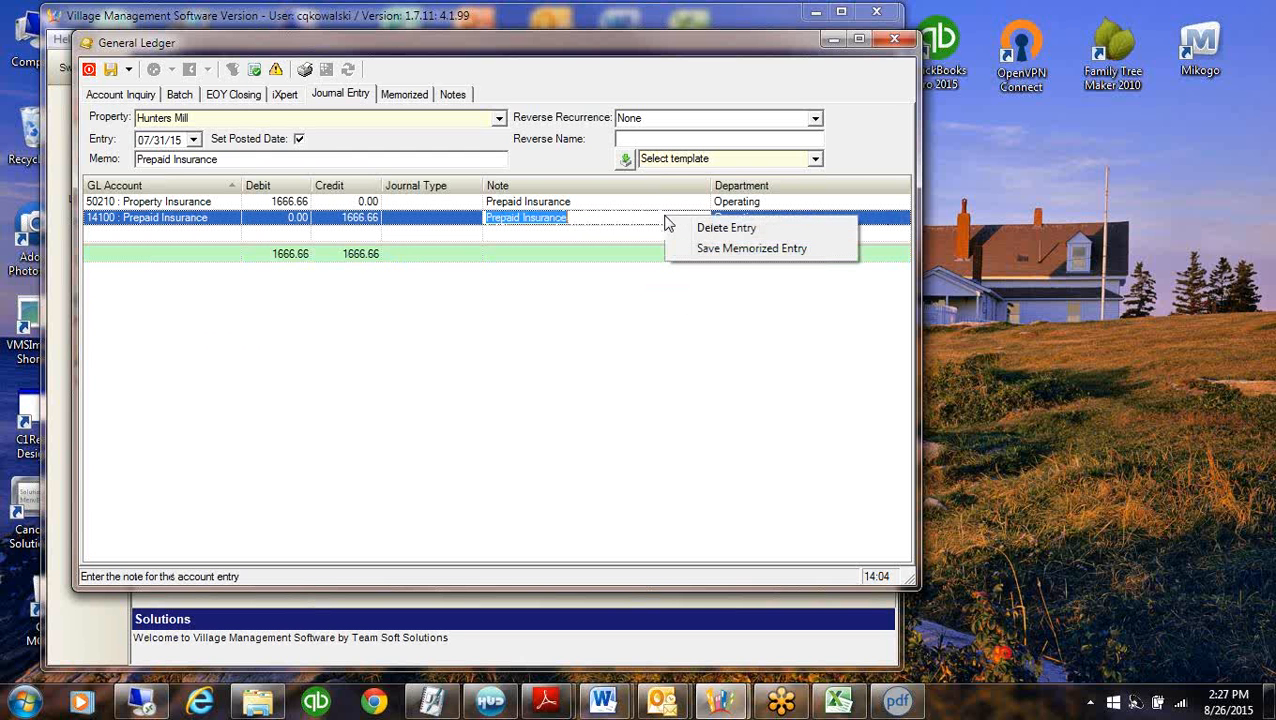
left_click(715, 250)
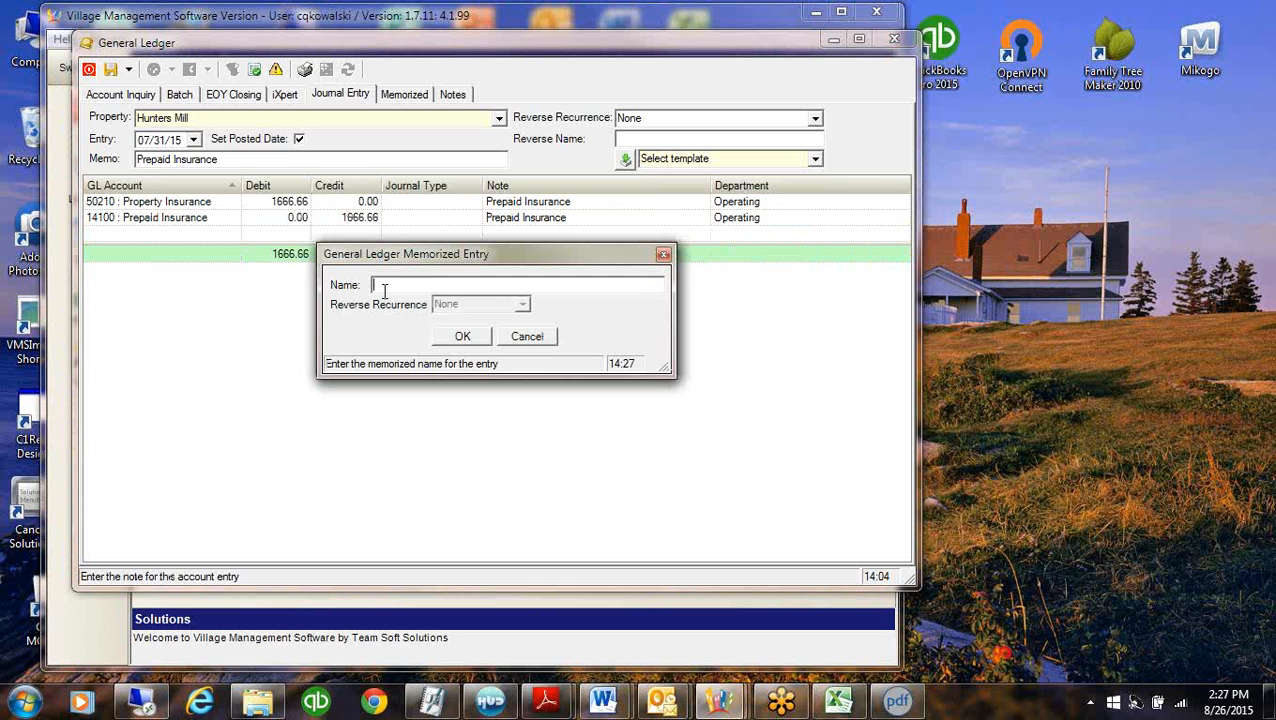
type("Property insurance")
left_click(463, 336)
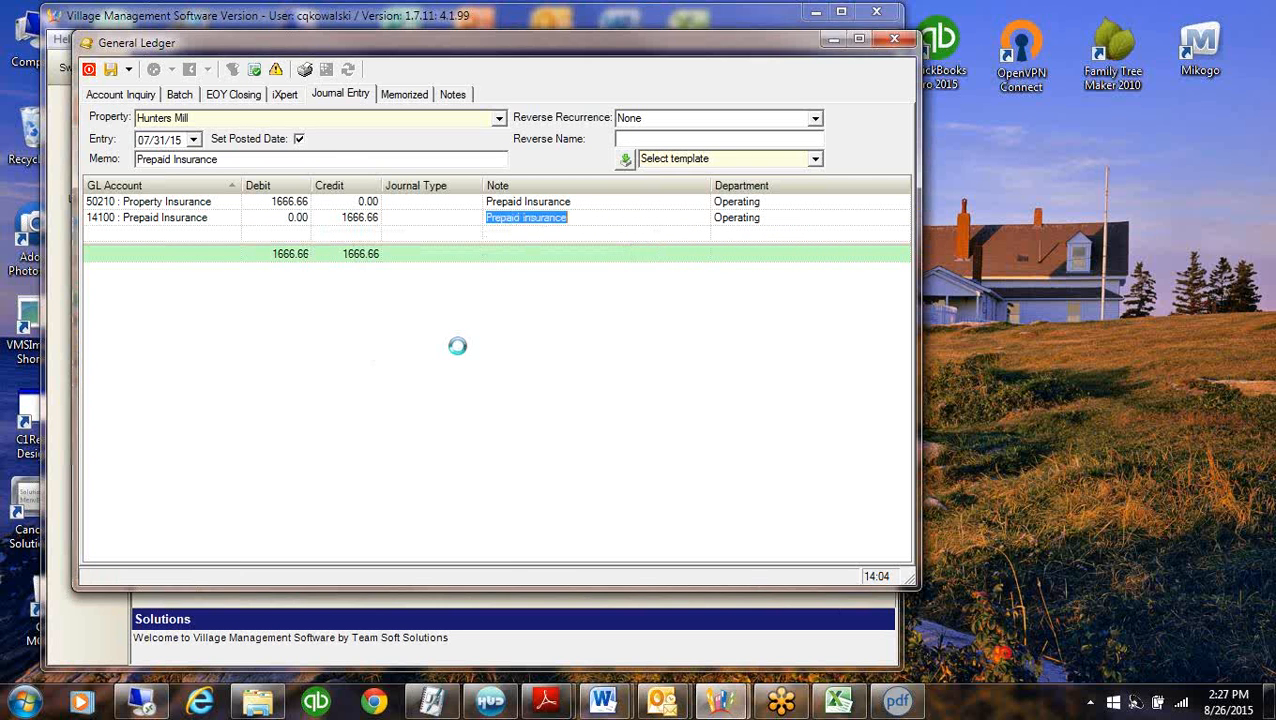
left_click(699, 413)
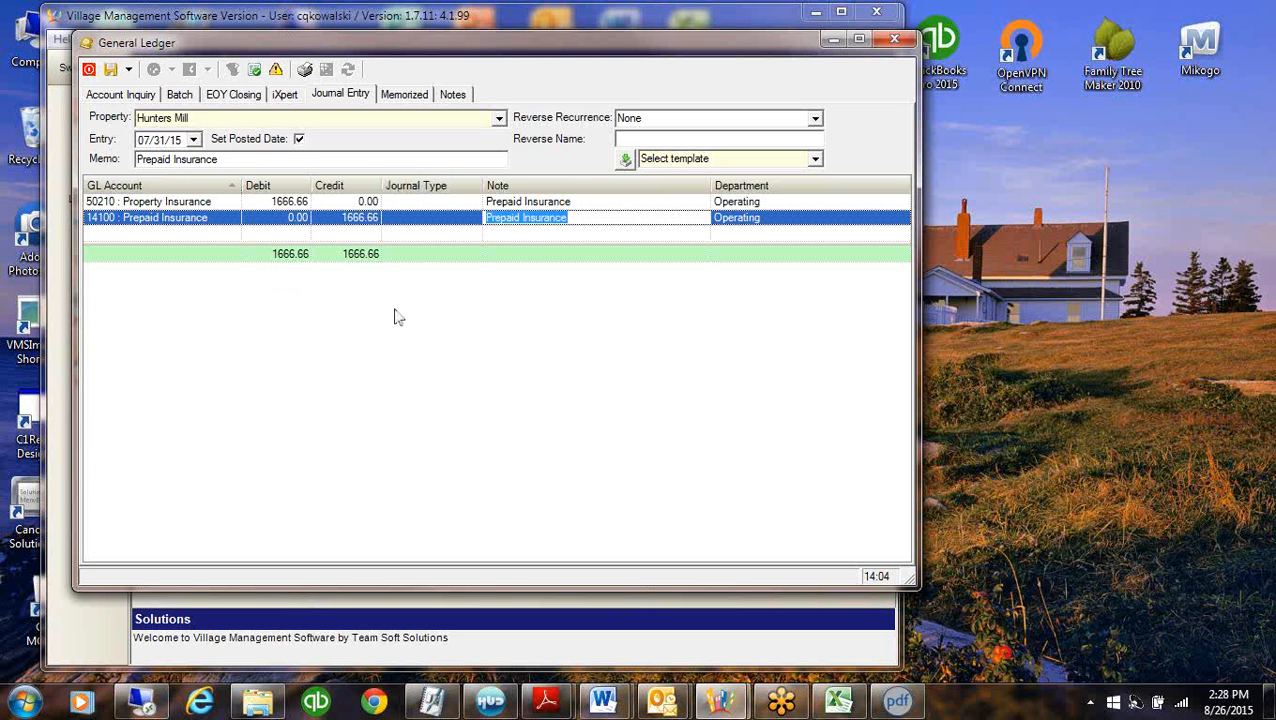
left_click(276, 69)
left_click(606, 408)
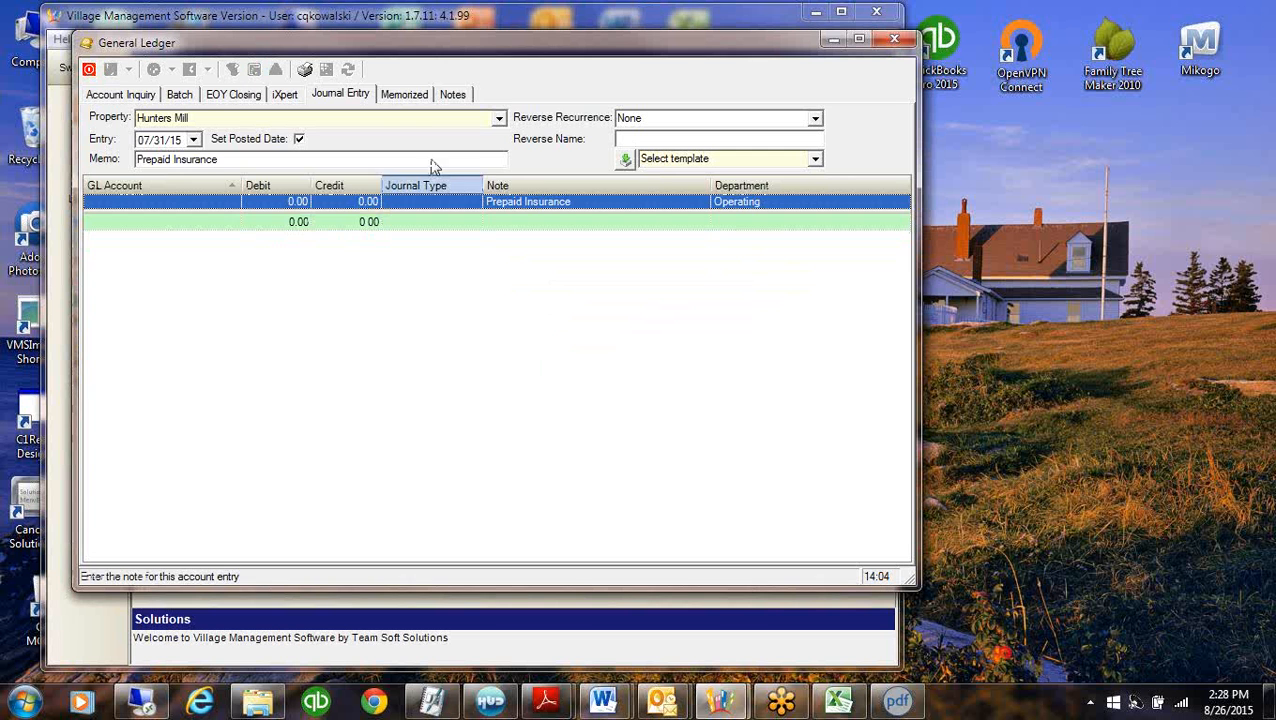
Open the memorized entries for Hunters Mill and expand the lines of the Property Insurance entry
left_click(411, 95)
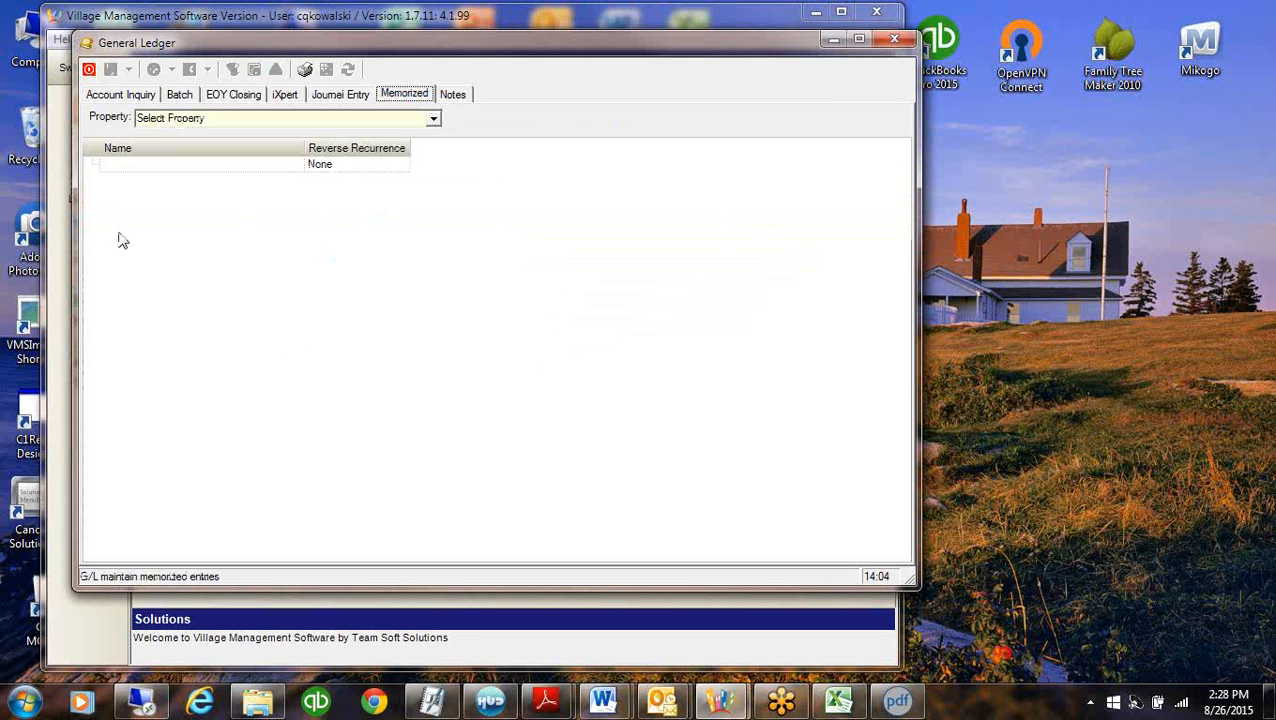
left_click(436, 119)
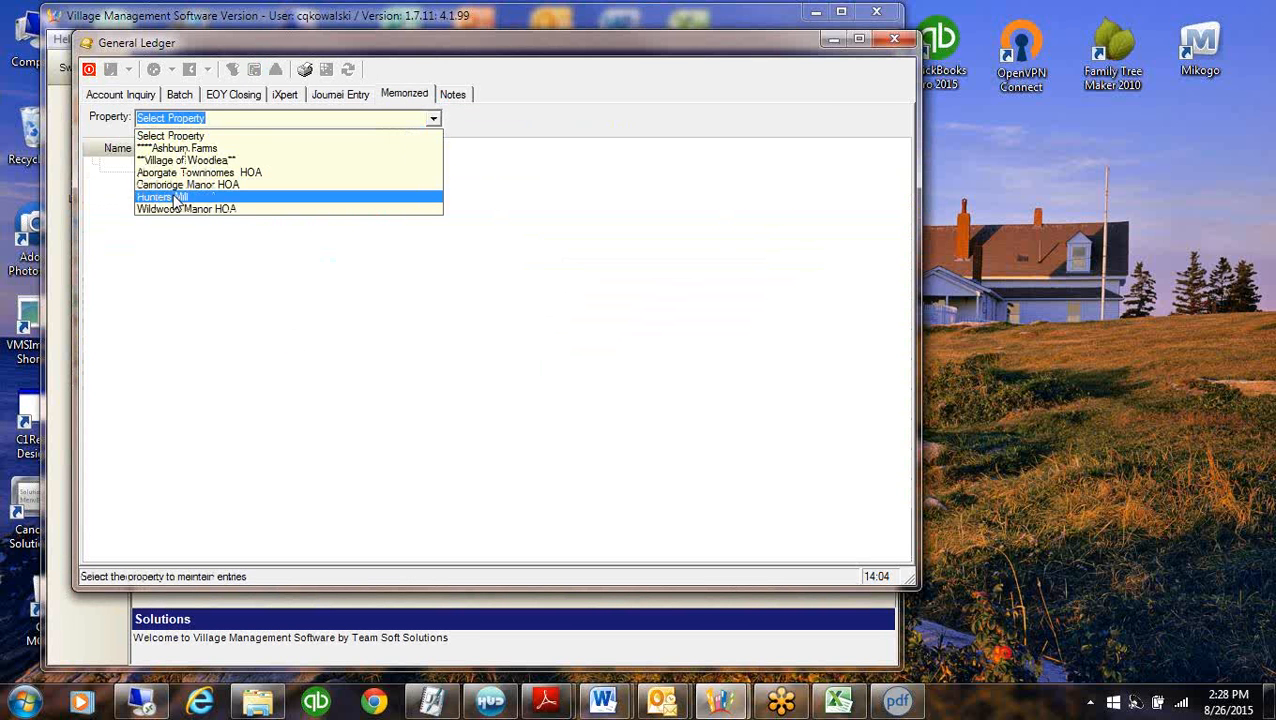
left_click(171, 199)
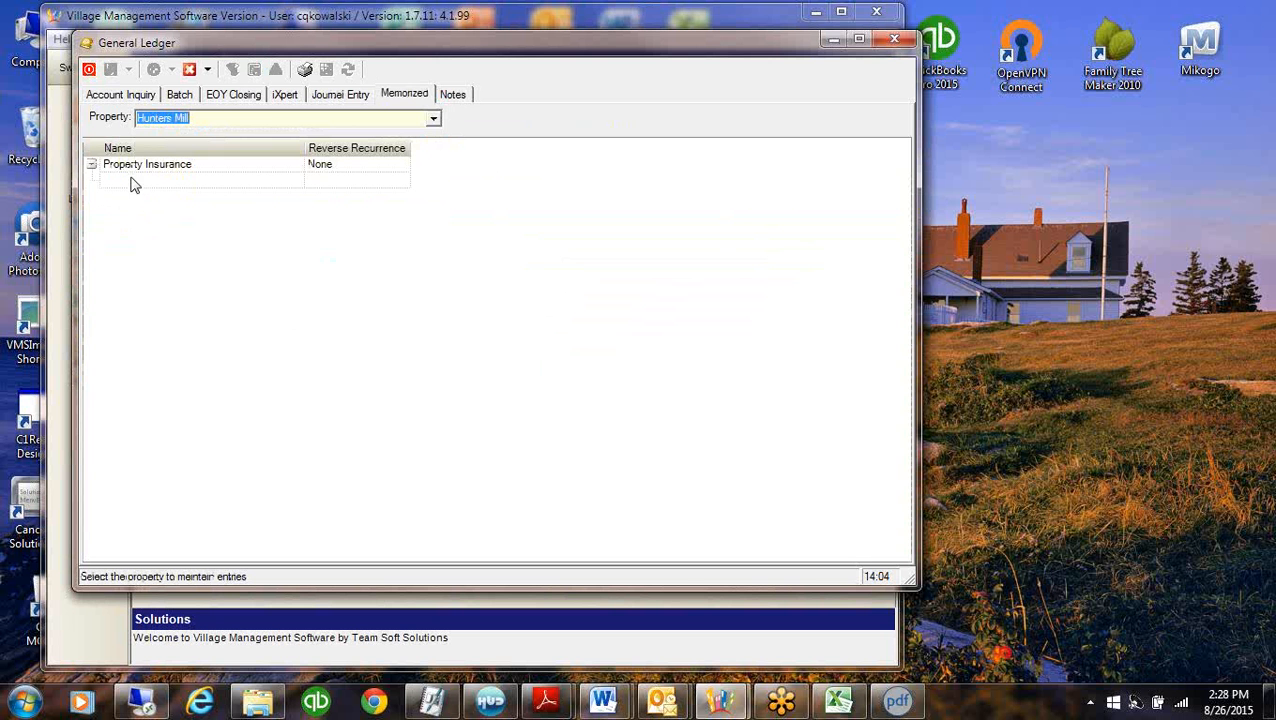
left_click(91, 164)
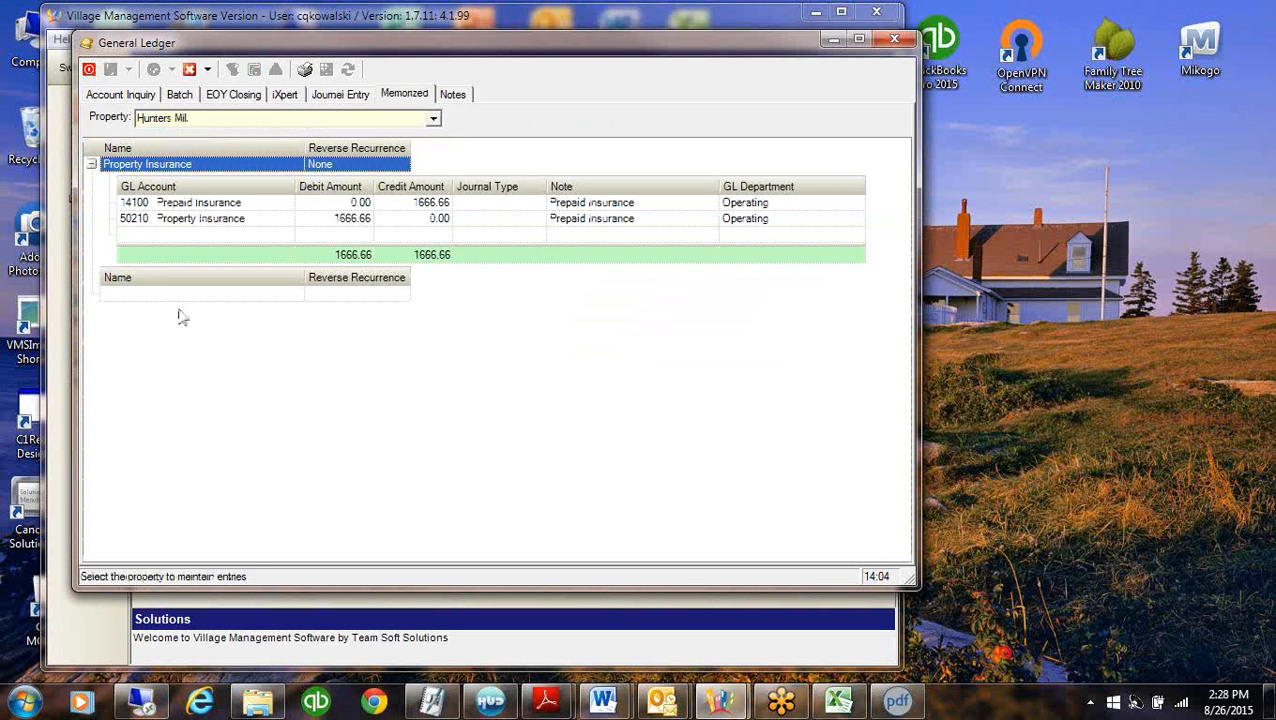
Add a new memorized entry named Prepaid Liabilality Insurance with reverse recurrence None
left_click(131, 294)
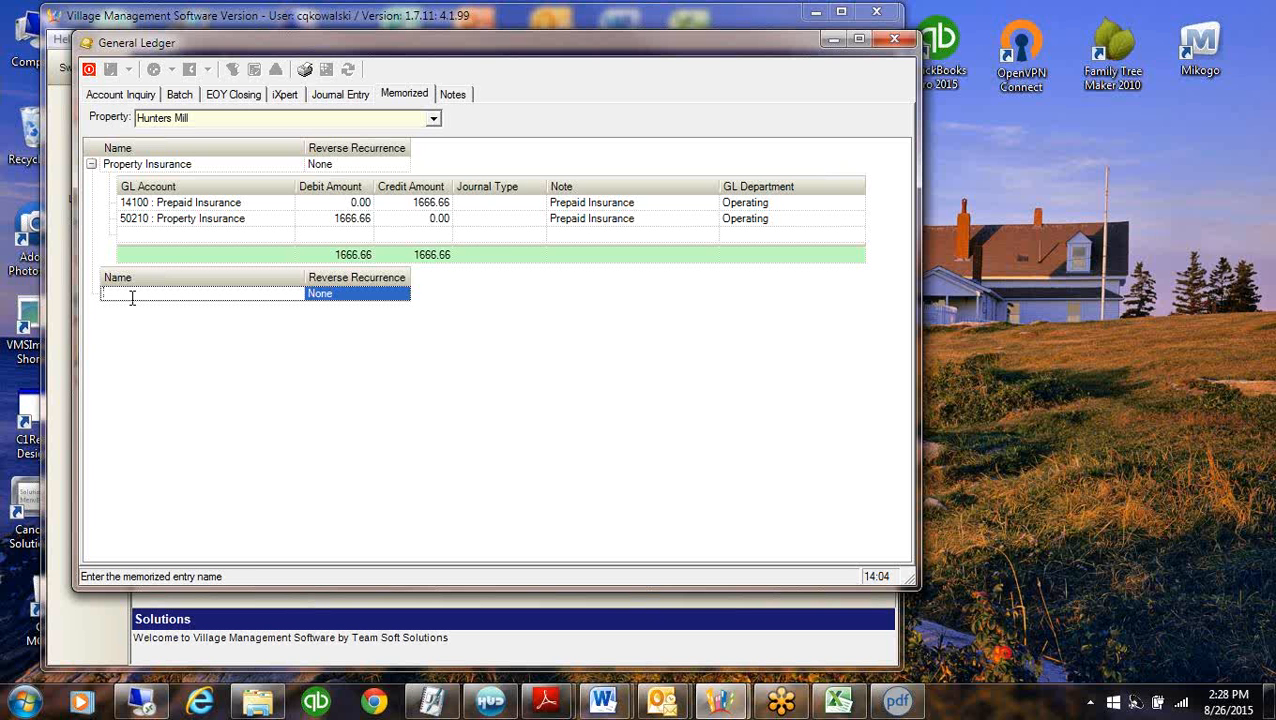
type("Prepaid")
key("BackSpace")
key("BackSpace")
key("BackSpace")
key("BackSpace")
type("paid")
type("Liabilaity")
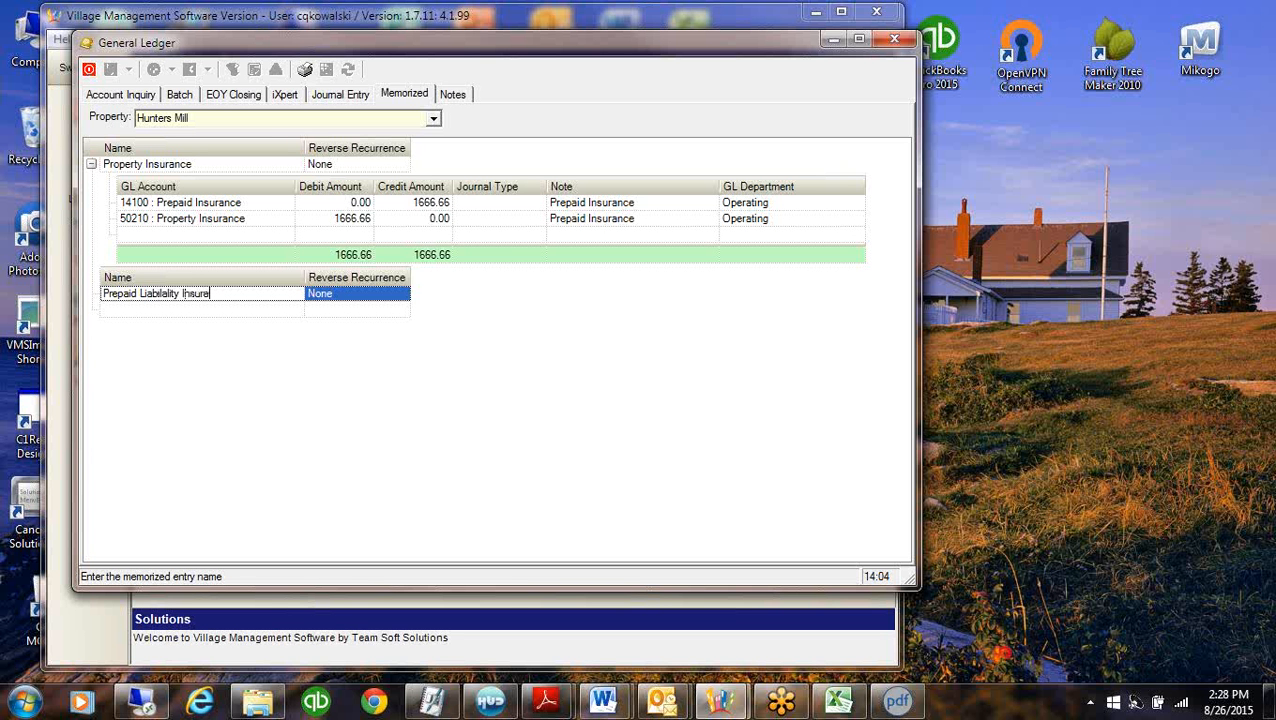
type(" Insurce")
left_click(205, 294)
type("a")
key("Return")
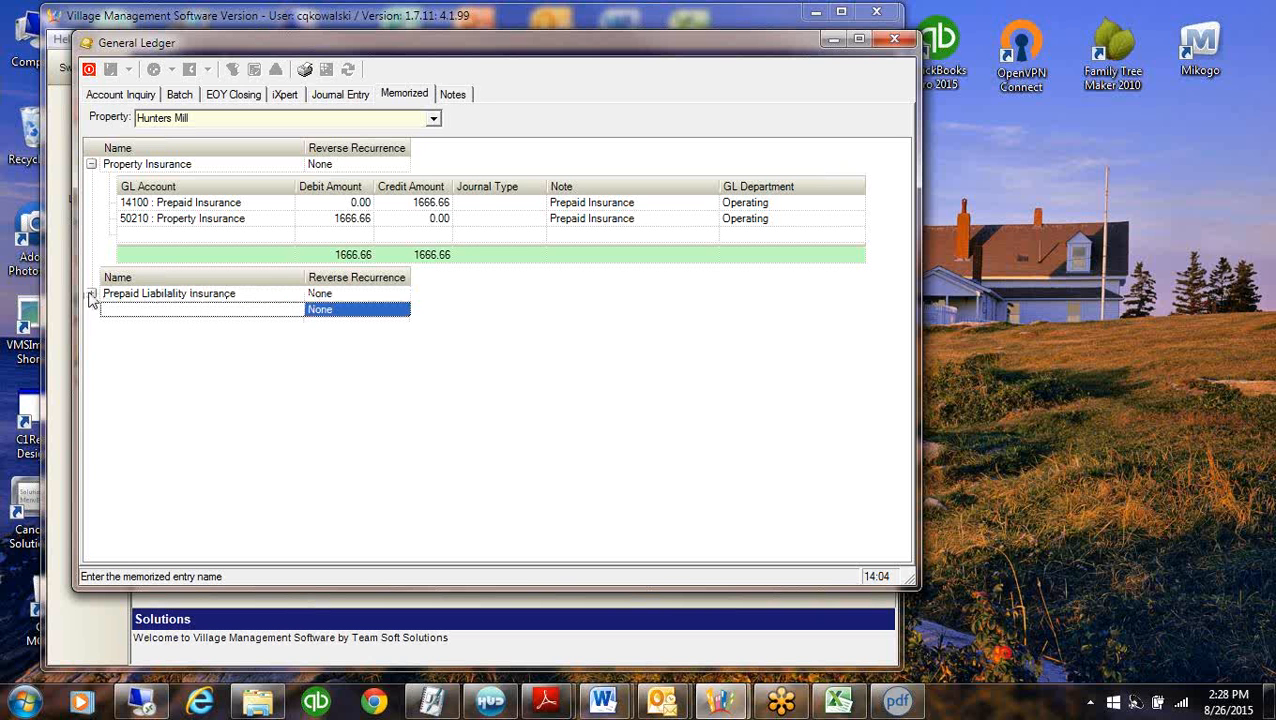
Add a line to the new memorized entry for account 14100 Prepaid Insurance, credit 45, department Operating
left_click(91, 293)
left_click(153, 332)
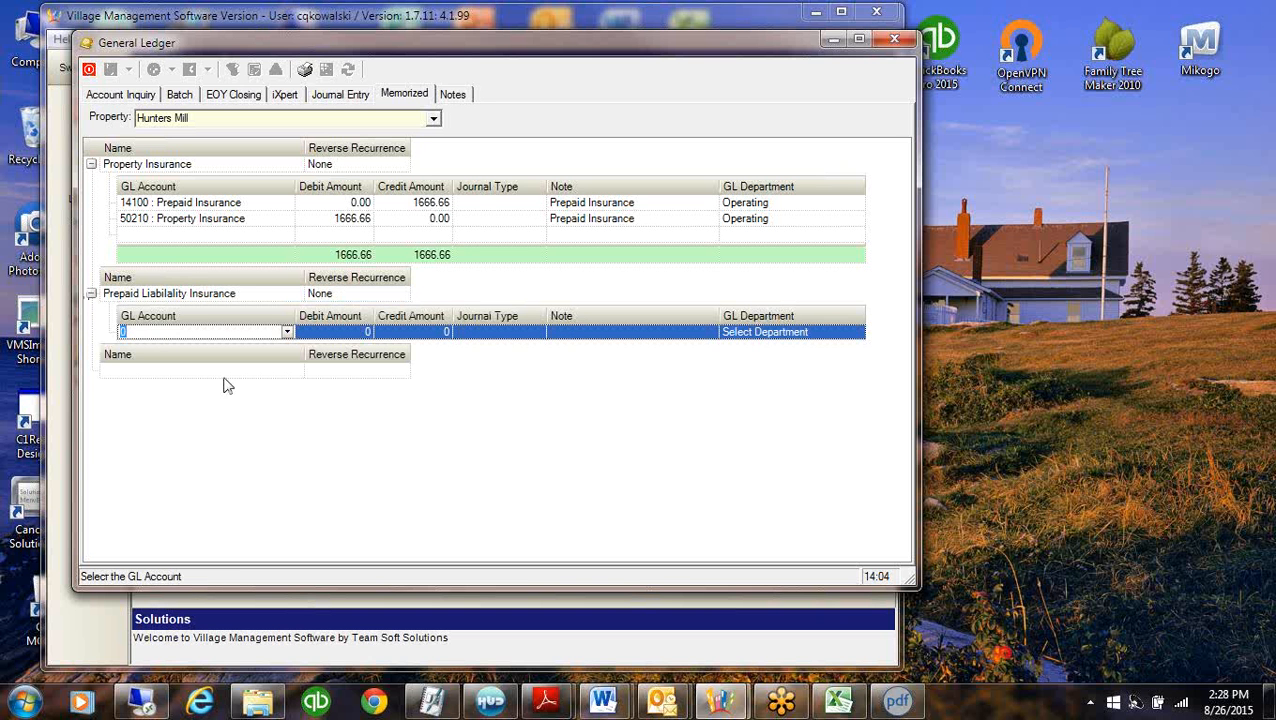
type("14100 : Prepaid Insurance")
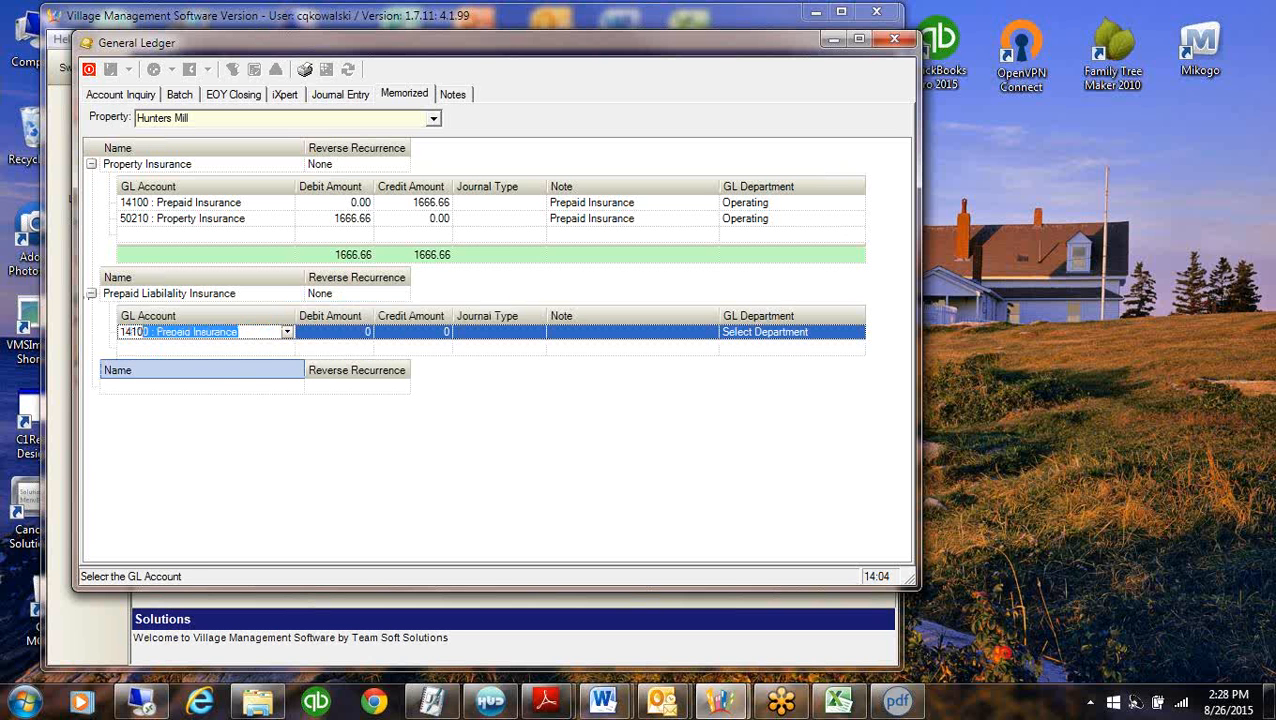
key("Tab")
key("Tab")
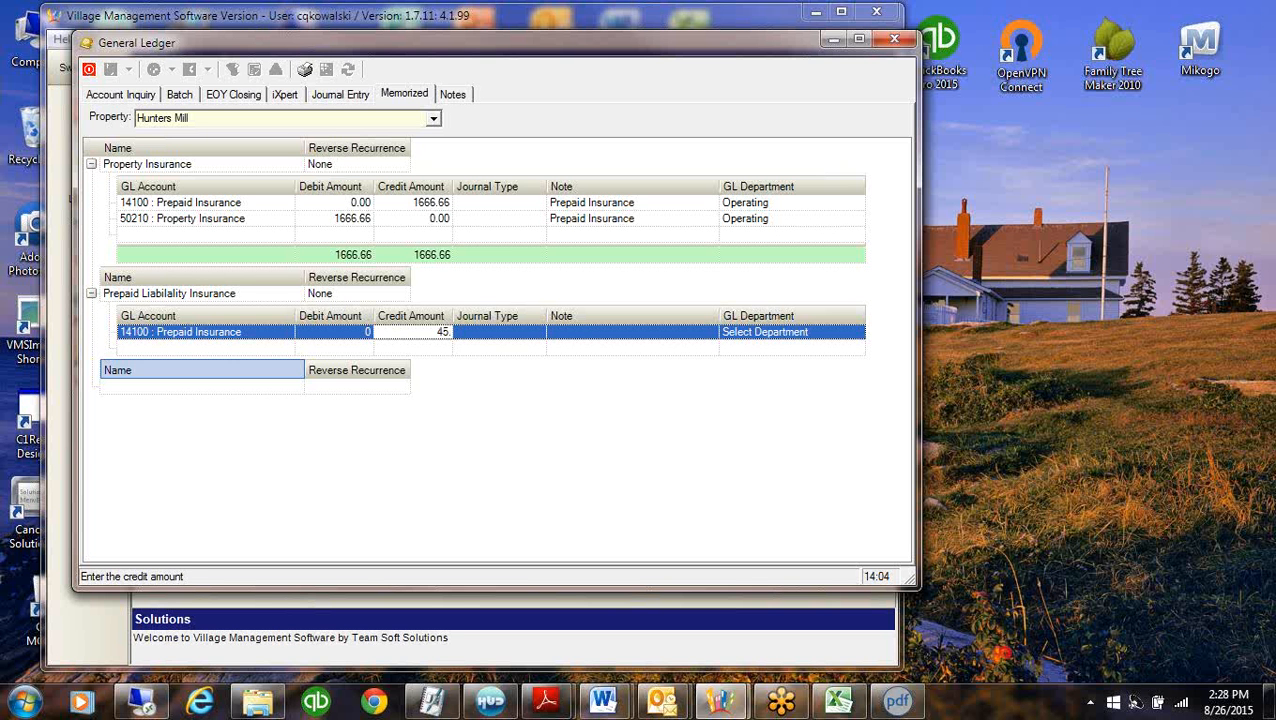
key("Tab")
key("Tab")
type("O")
key("Tab")
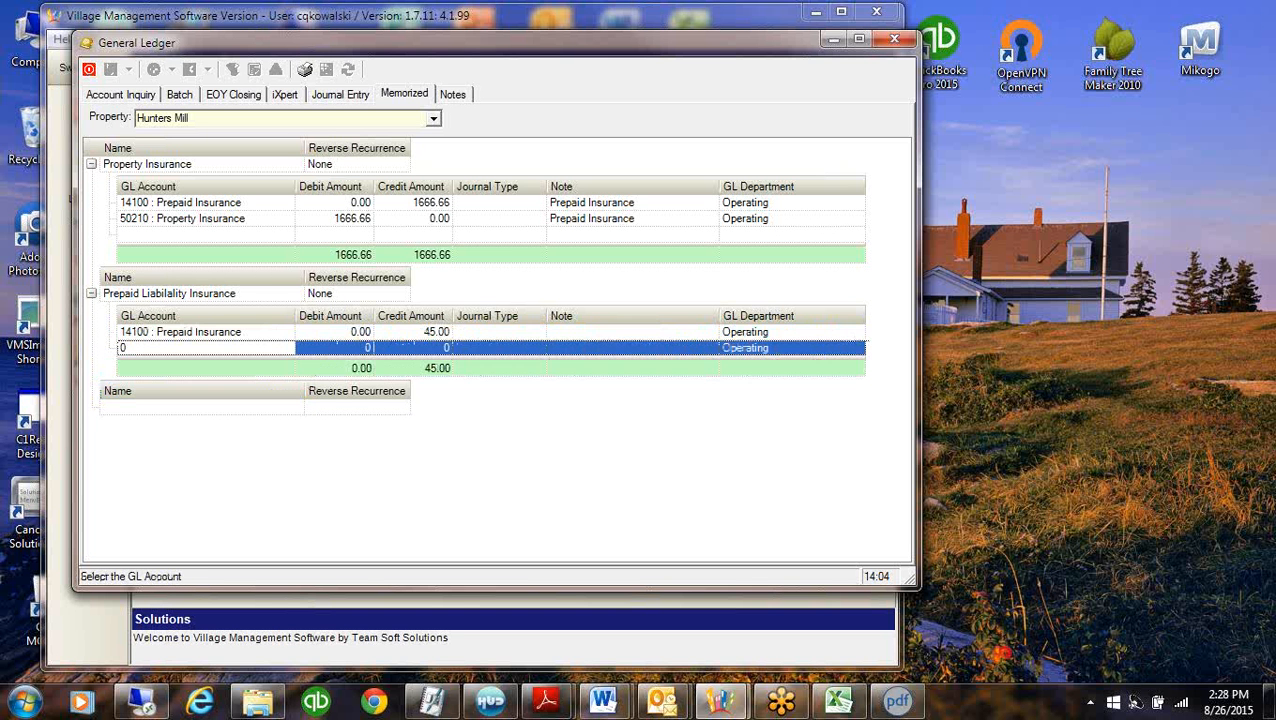
Add a second line for account 50155 Liability Insurance with a debit of 45, and collapse both memorized entries
type("50100 : Bank Charges")
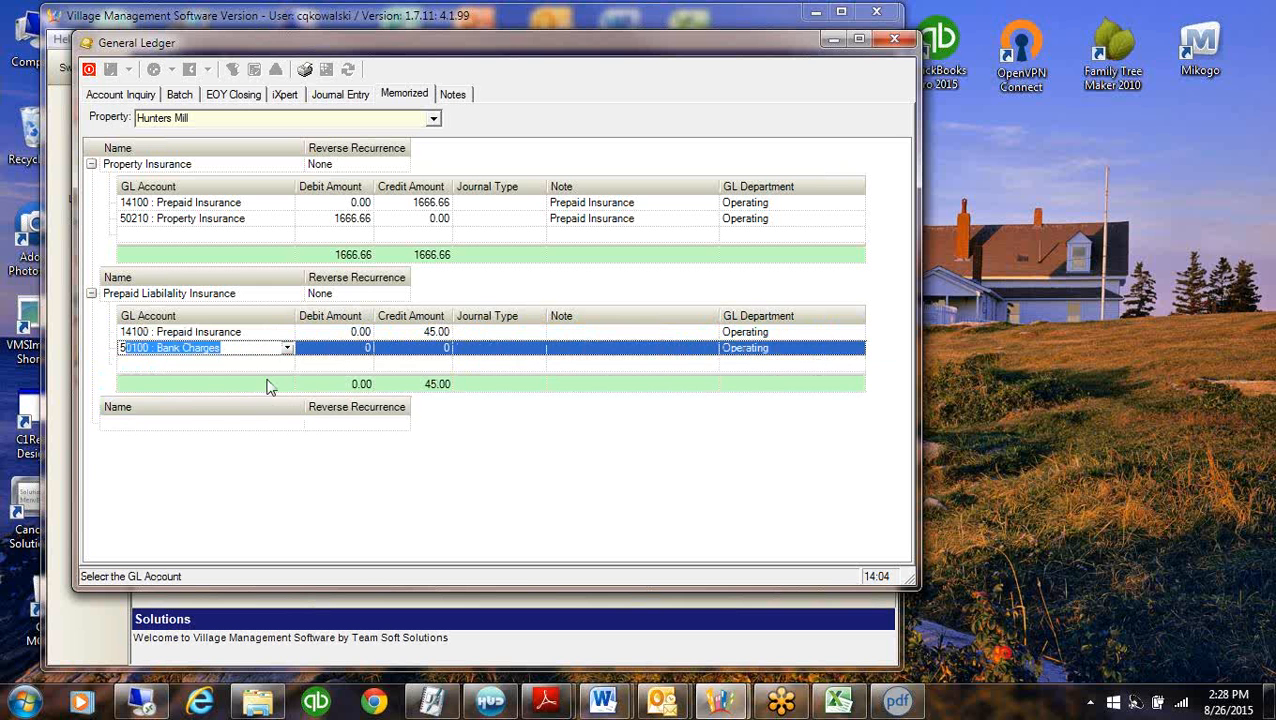
left_click(288, 349)
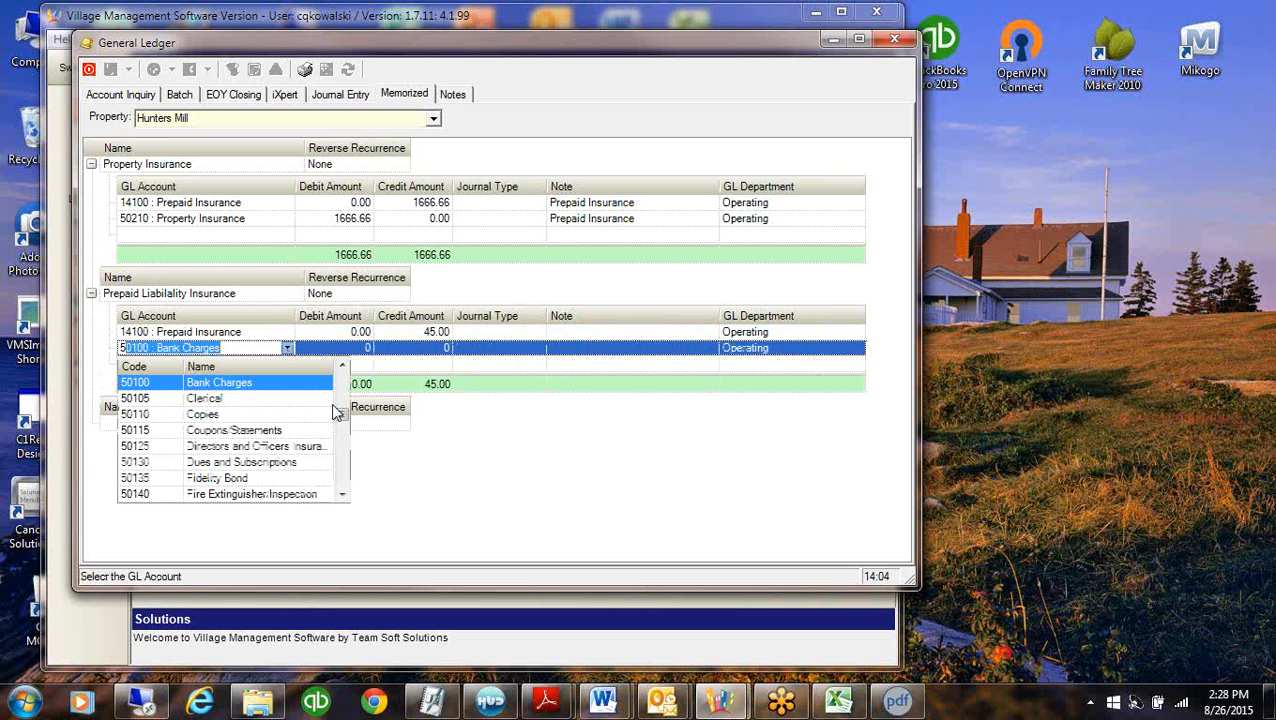
left_click(342, 495)
left_click(342, 495)
left_click(342, 495)
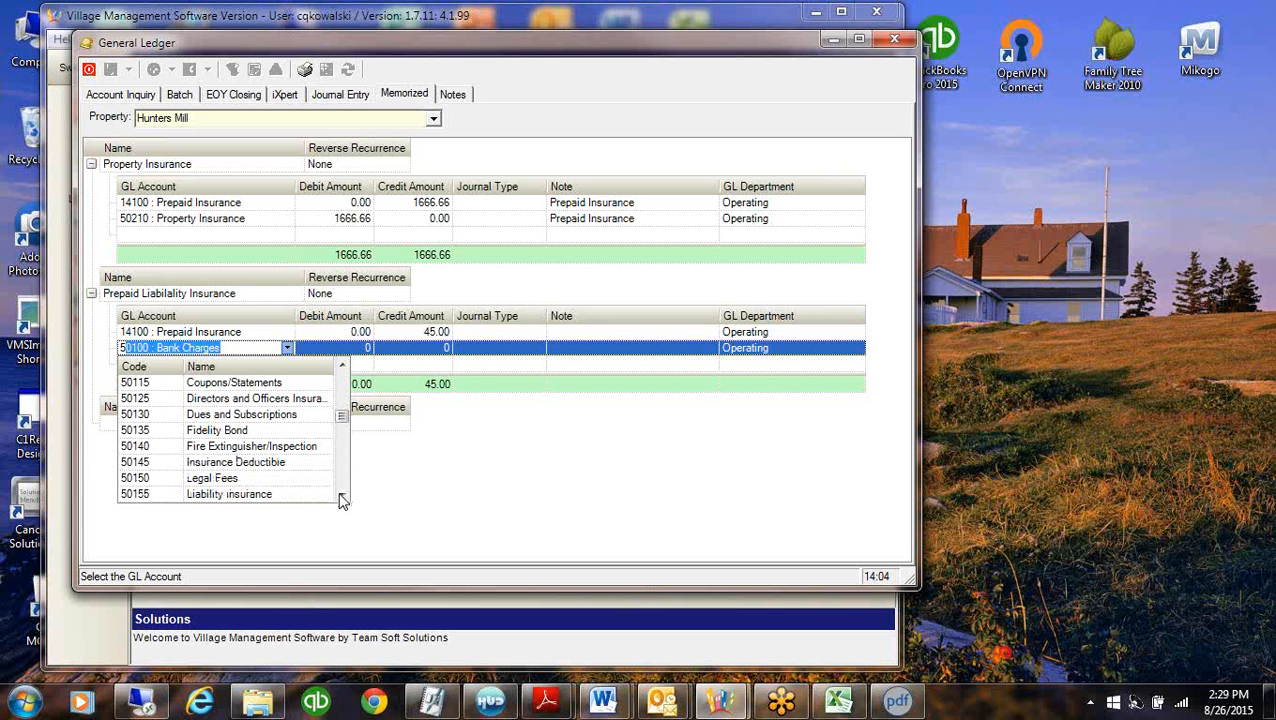
left_click(242, 494)
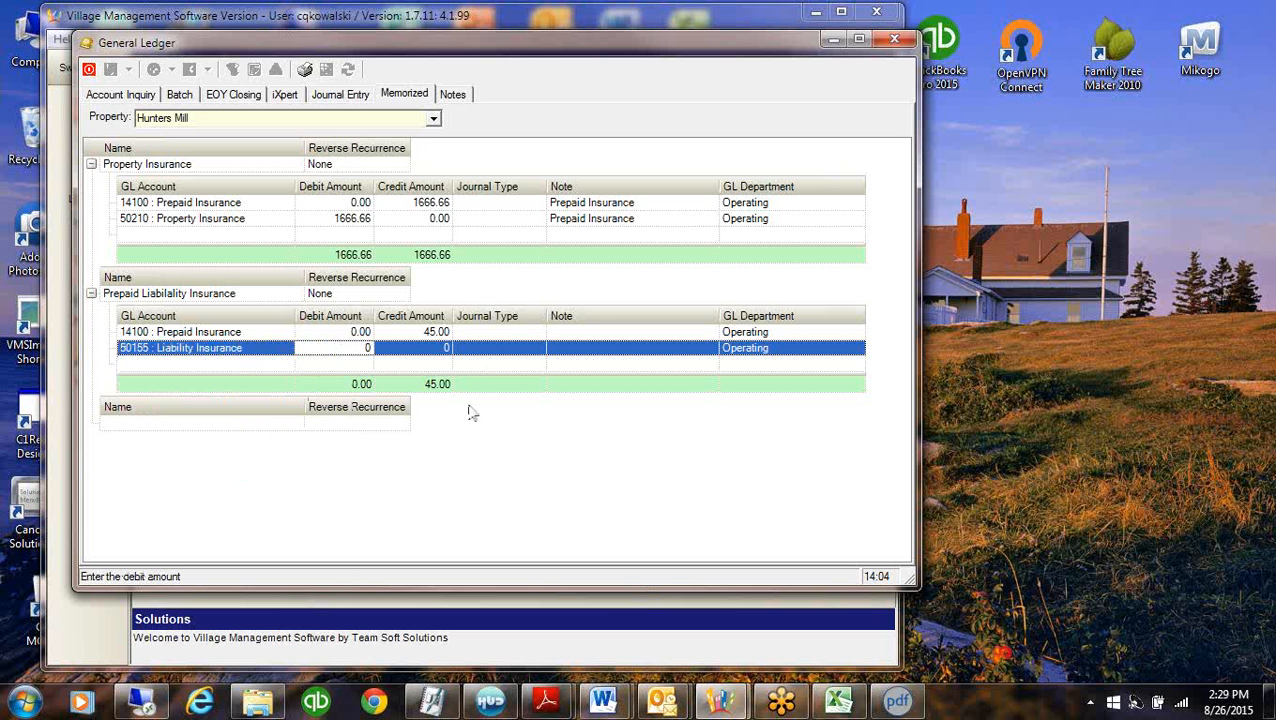
type("45")
left_click(473, 384)
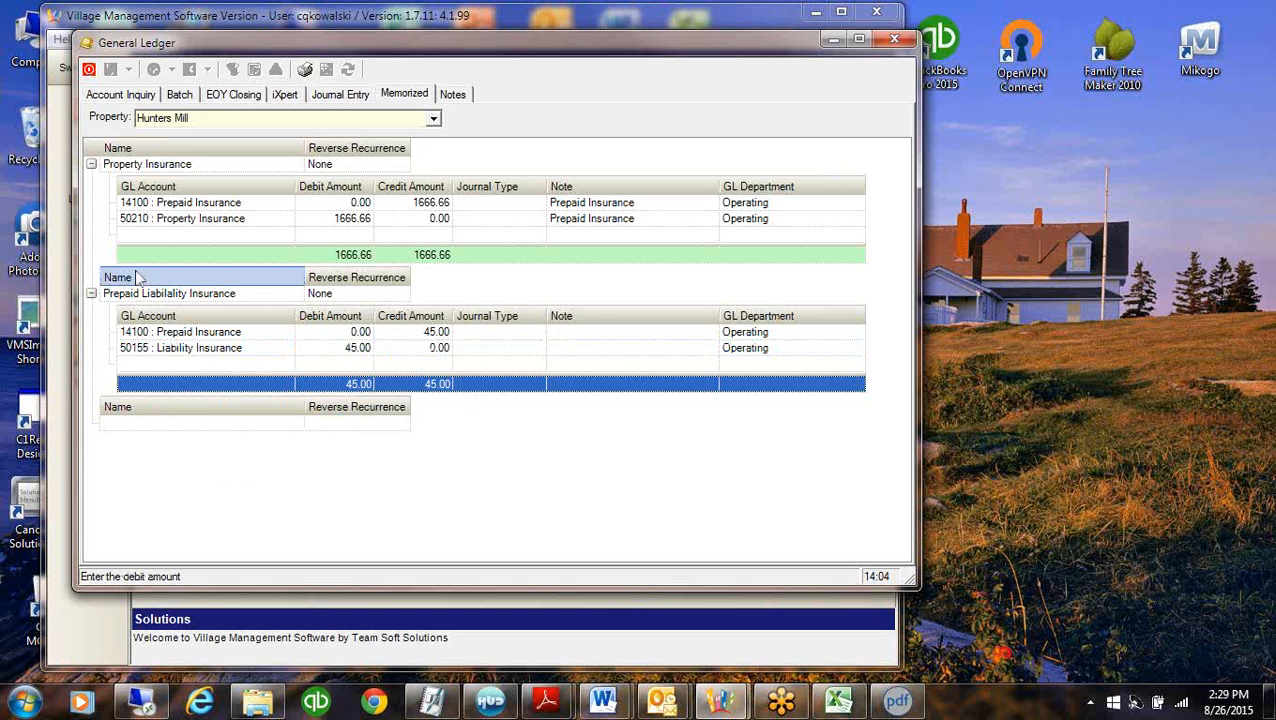
left_click(91, 294)
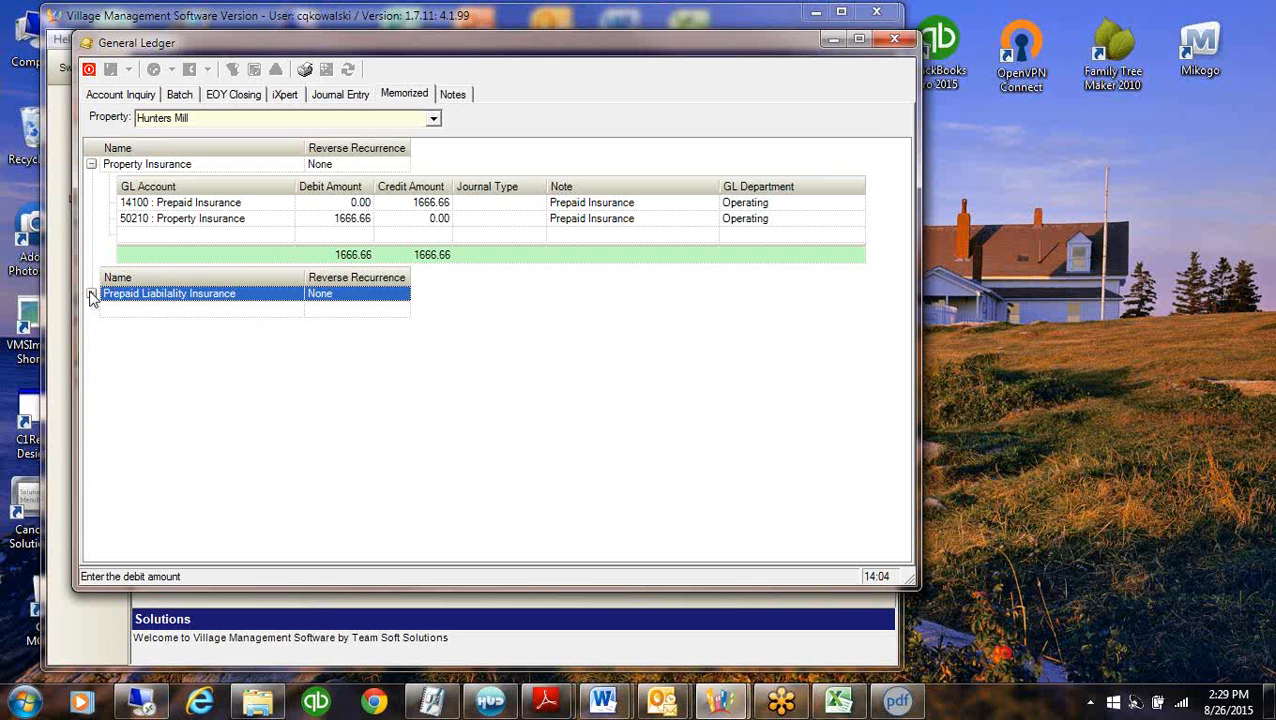
left_click(91, 165)
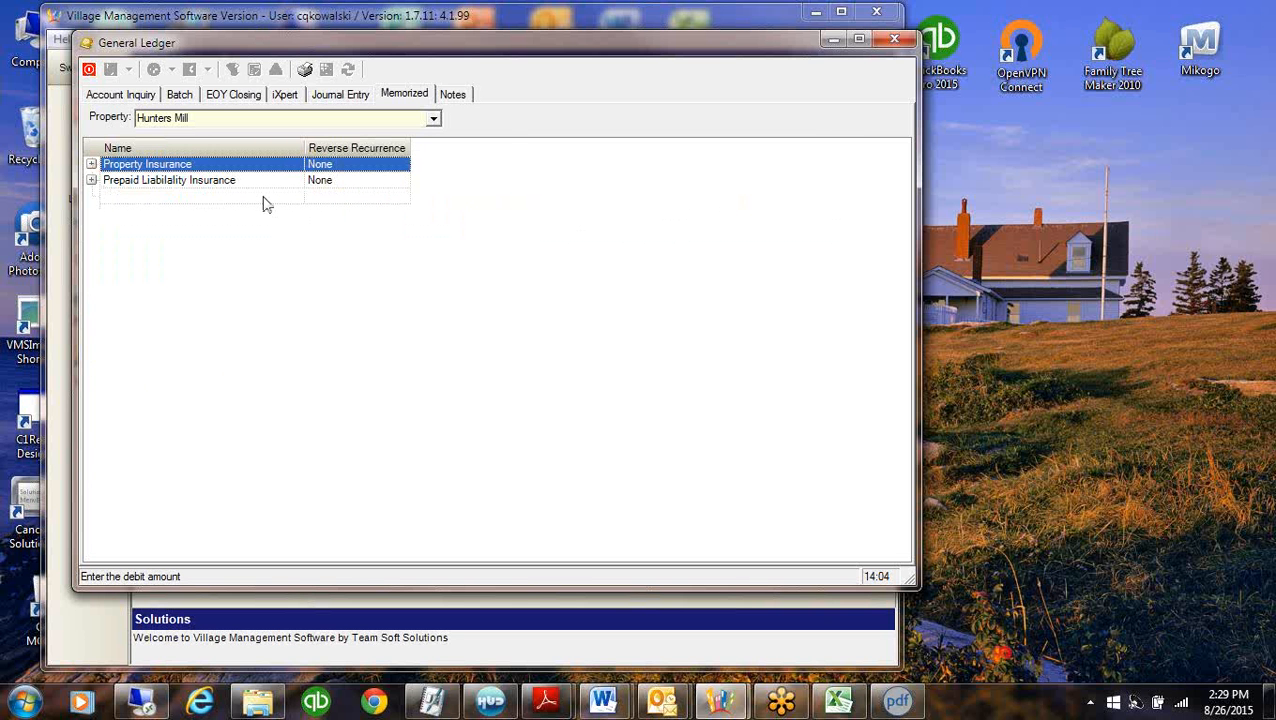
Check which memorized entries can be loaded into the Hunters Mill journal entry, and close the list without loading one
left_click(325, 93)
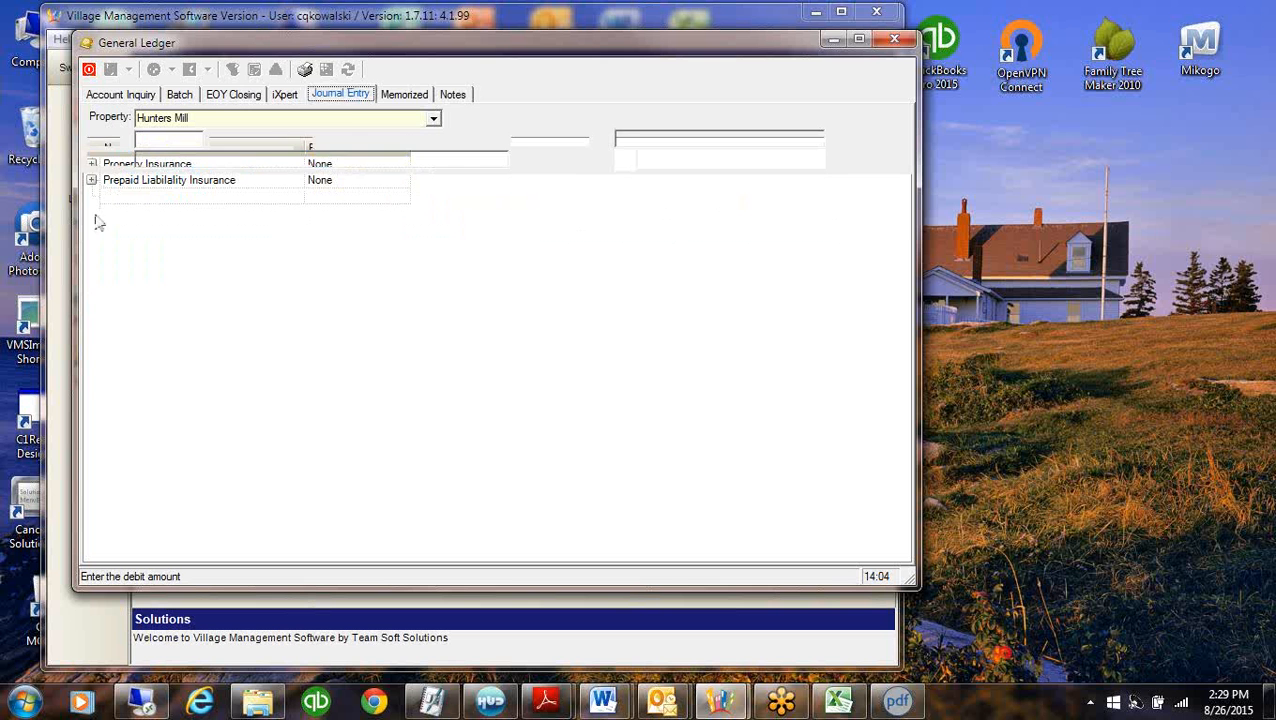
right_click(406, 322)
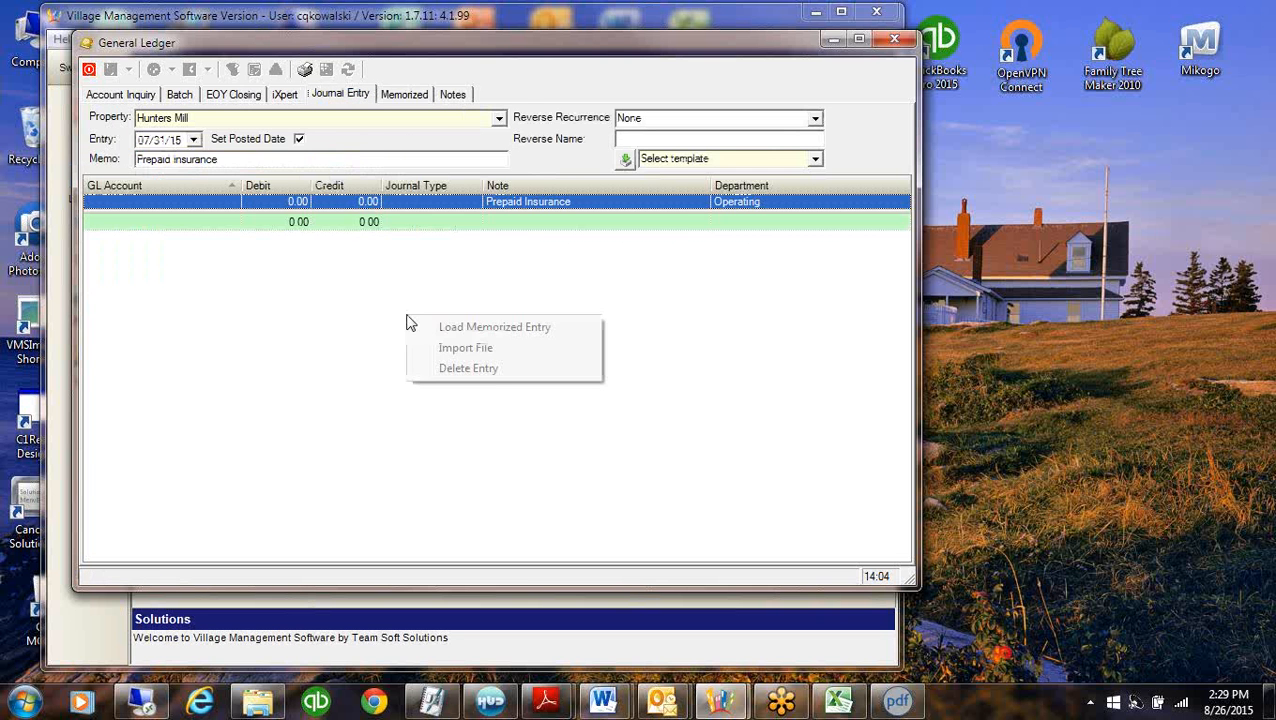
left_click(470, 328)
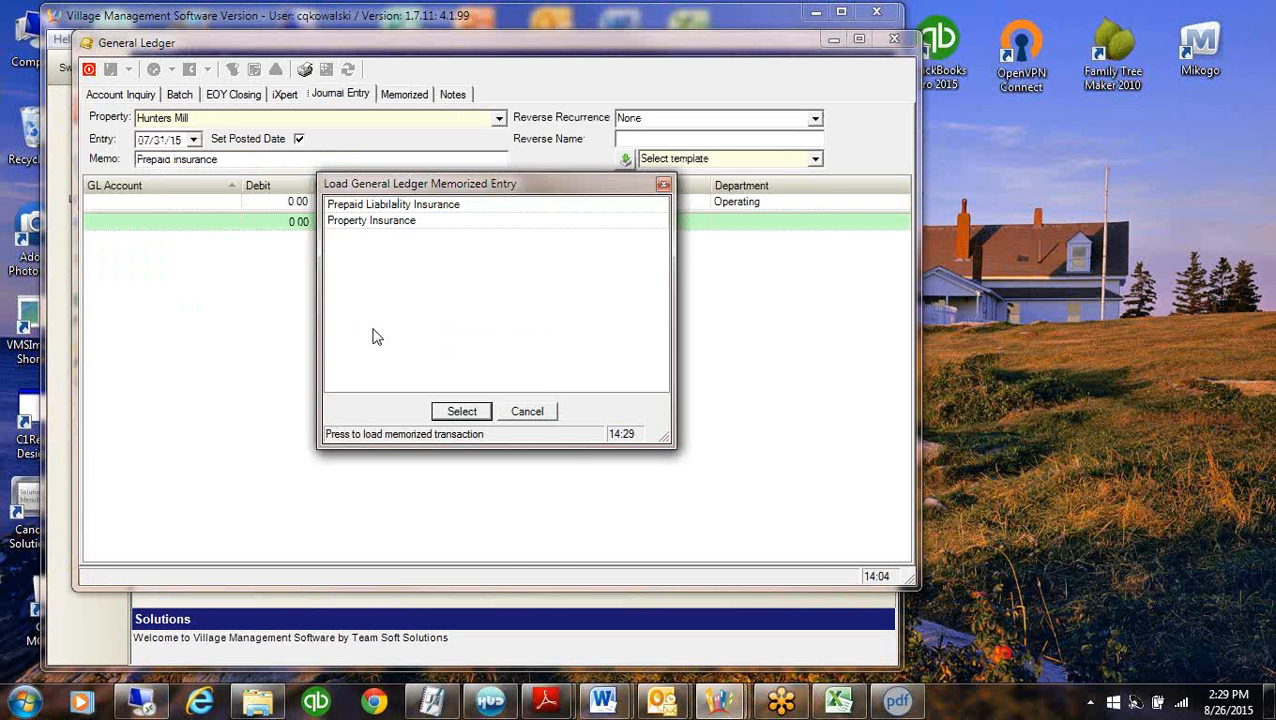
left_click(528, 412)
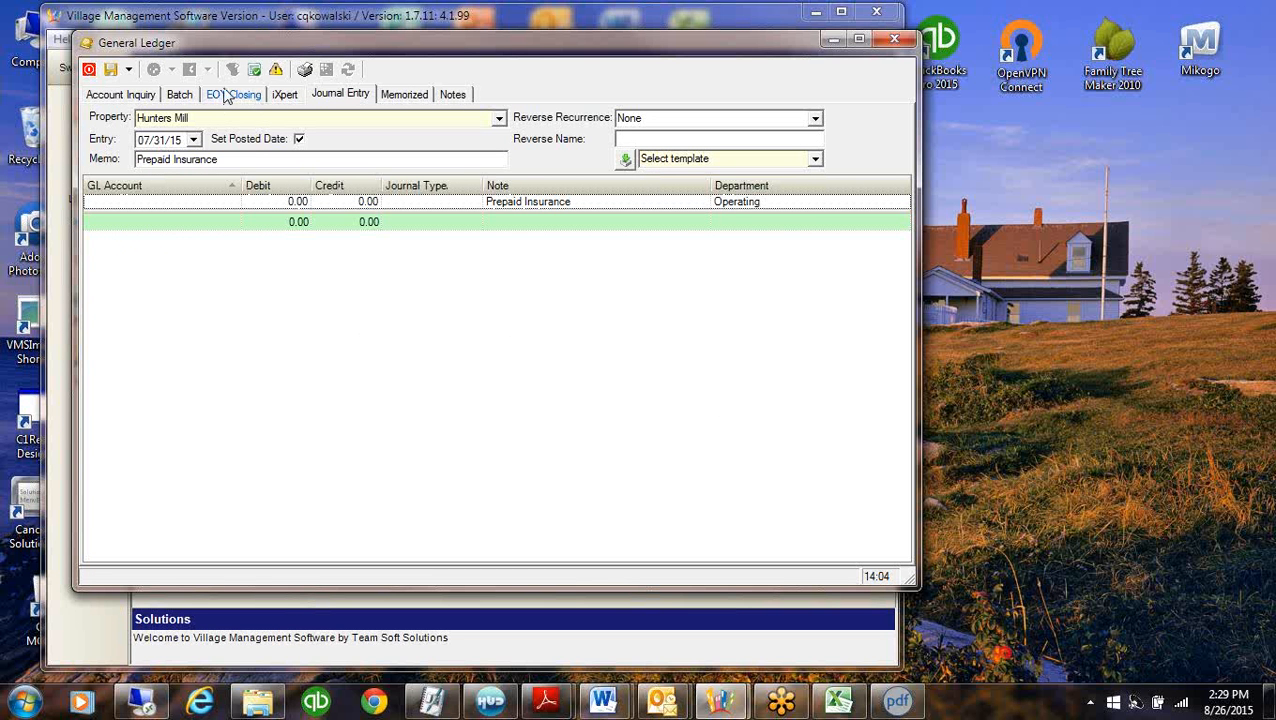
Review the reverse entries waiting in General Ledger batch processing
left_click(179, 94)
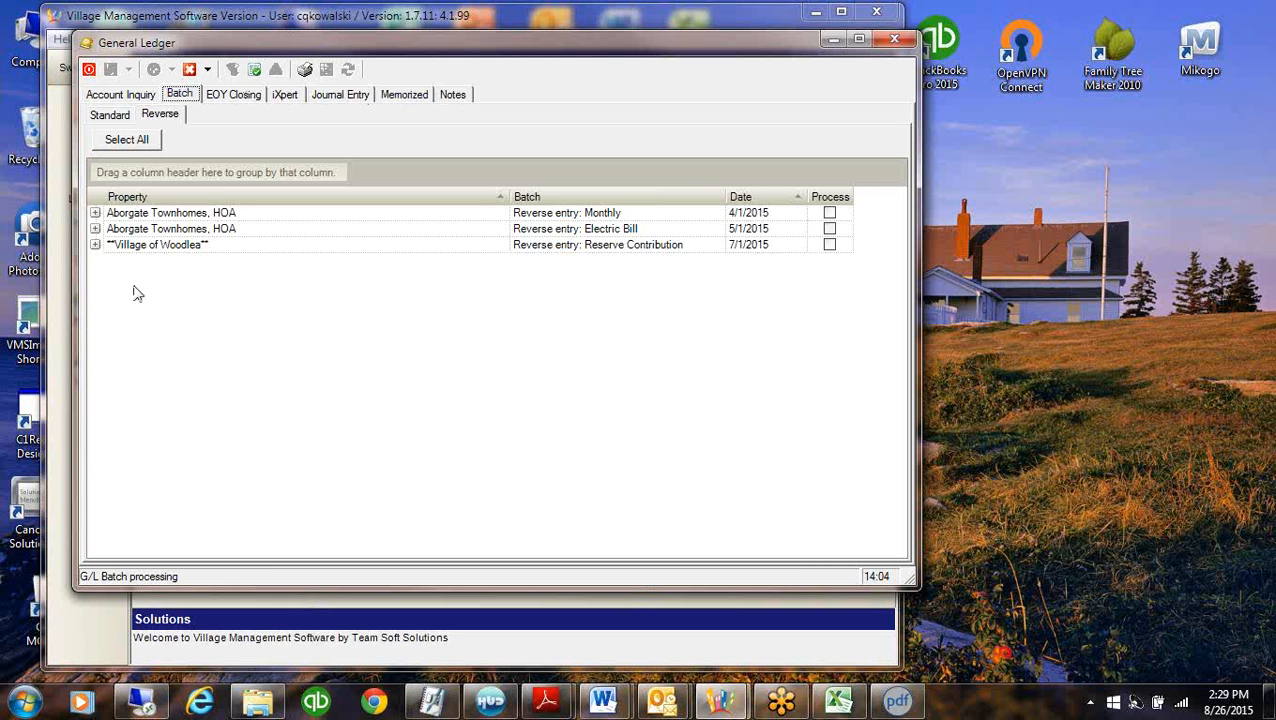
left_click(195, 362)
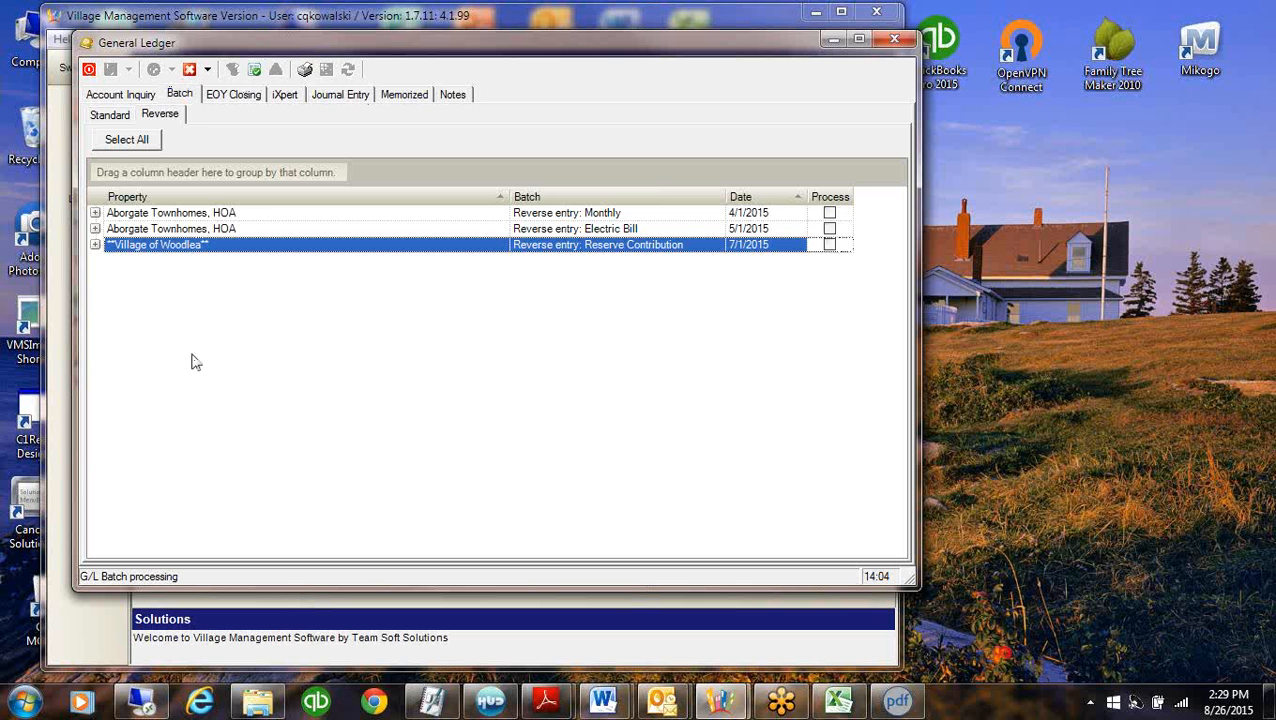
Check the delete option for the reverse batch entries, and dismiss it without deleting anything
right_click(226, 286)
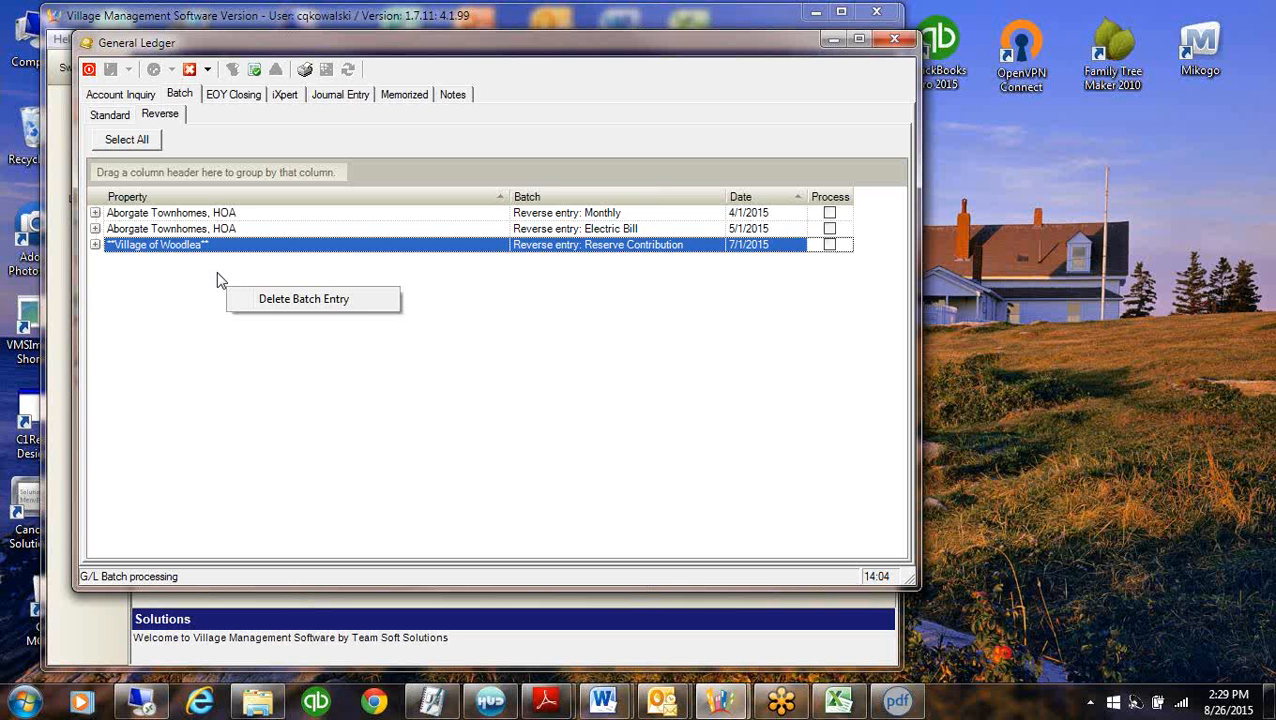
left_click(143, 322)
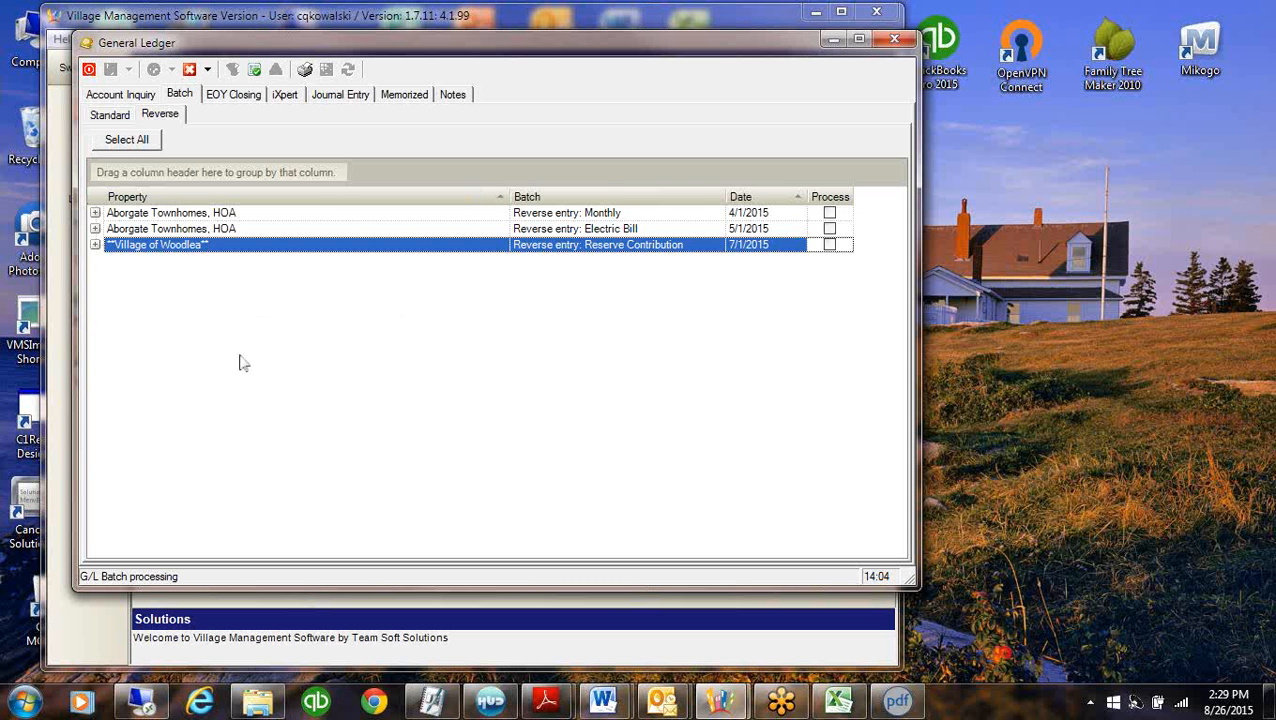
Add a new batch entry to the standard batches and check which properties it can be assigned to
left_click(107, 115)
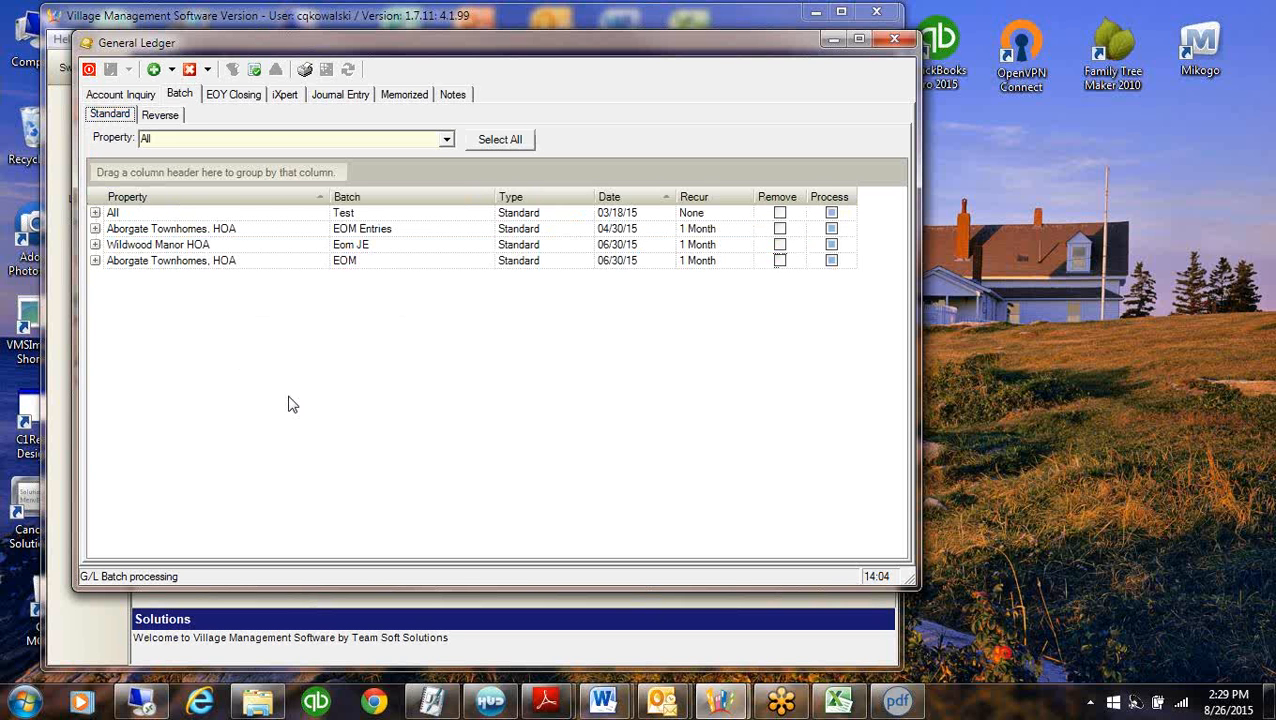
left_click(173, 70)
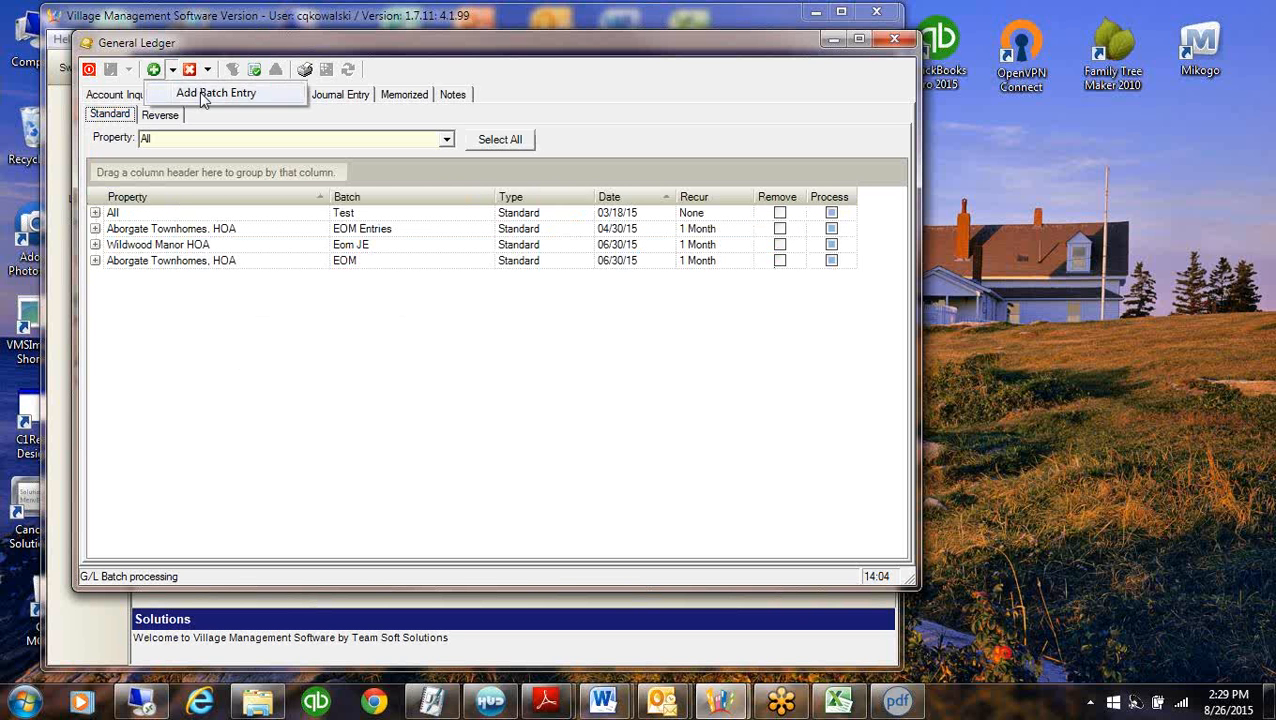
left_click(199, 92)
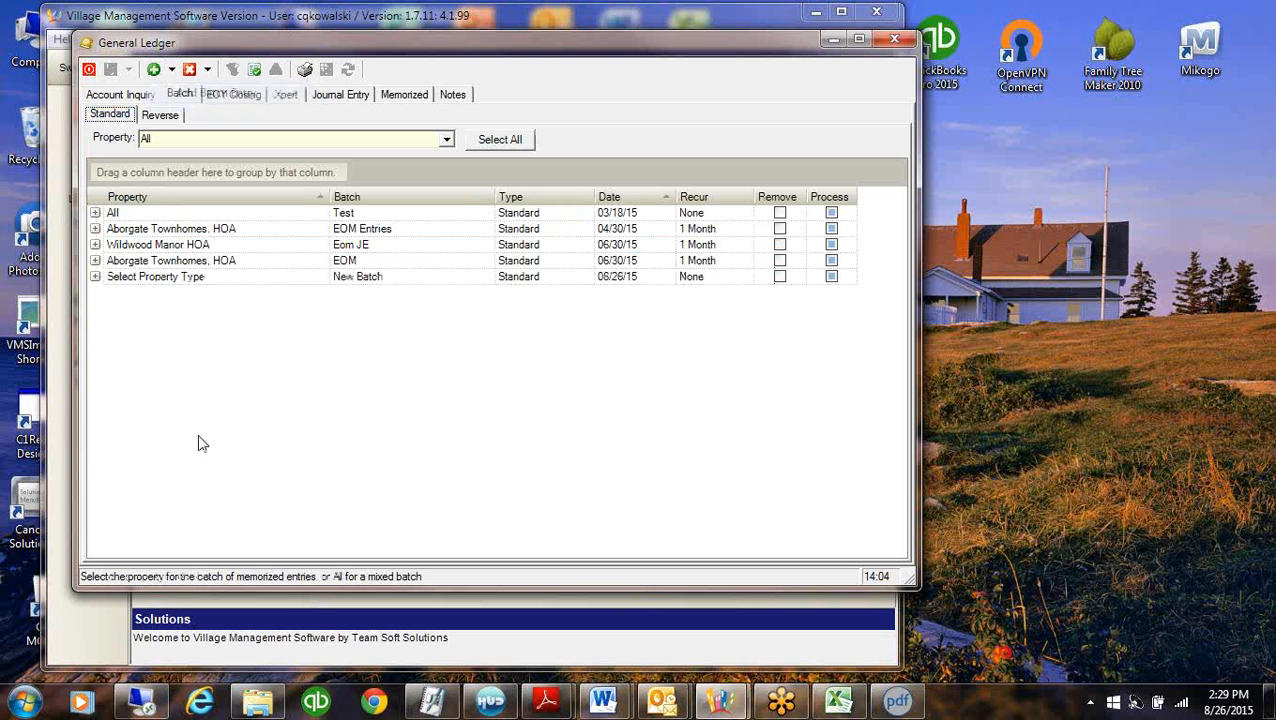
left_click(212, 280)
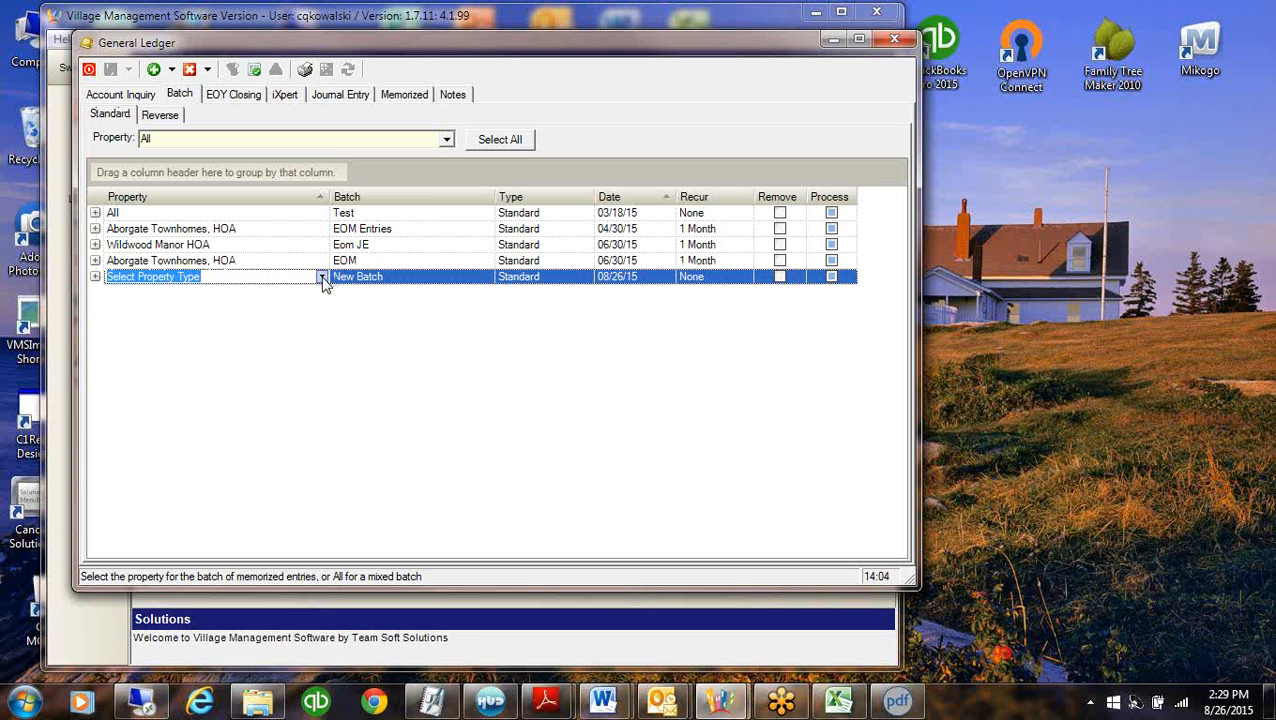
left_click(322, 277)
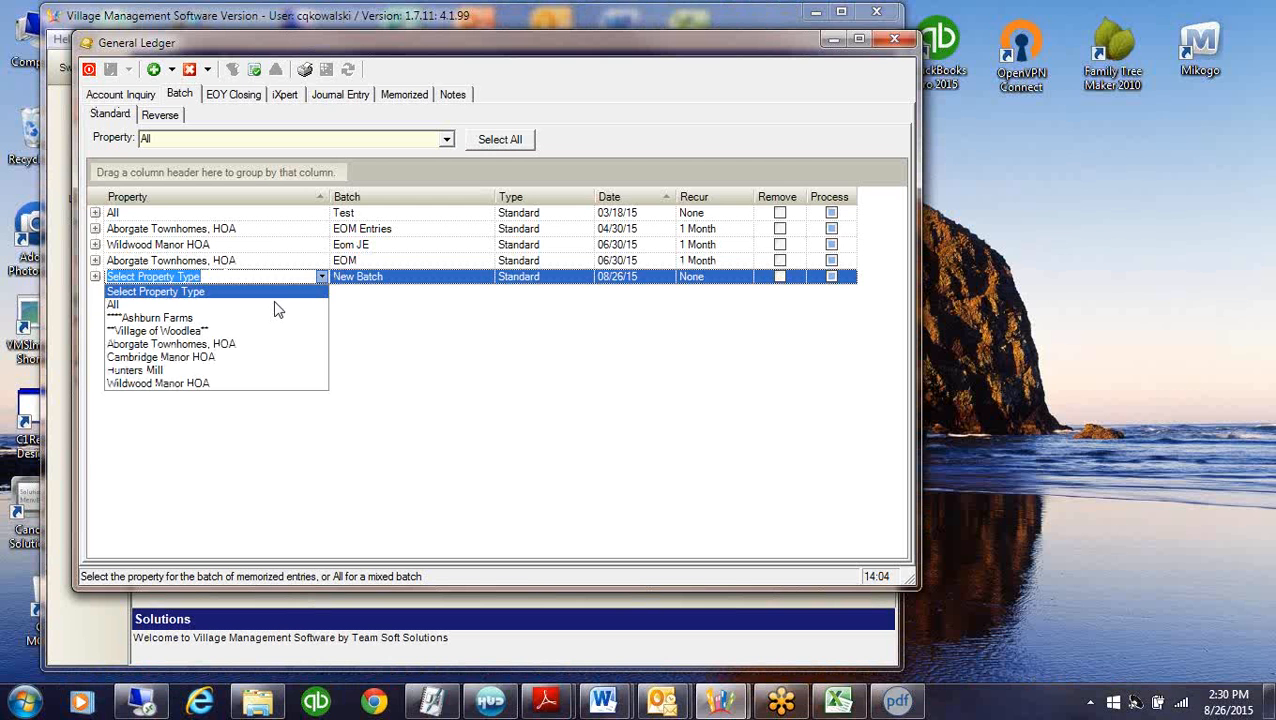
left_click(491, 353)
Review the memorized entries in the Test batch and the choices for its Ashburn Farms line, and collapse the batch
left_click(95, 212)
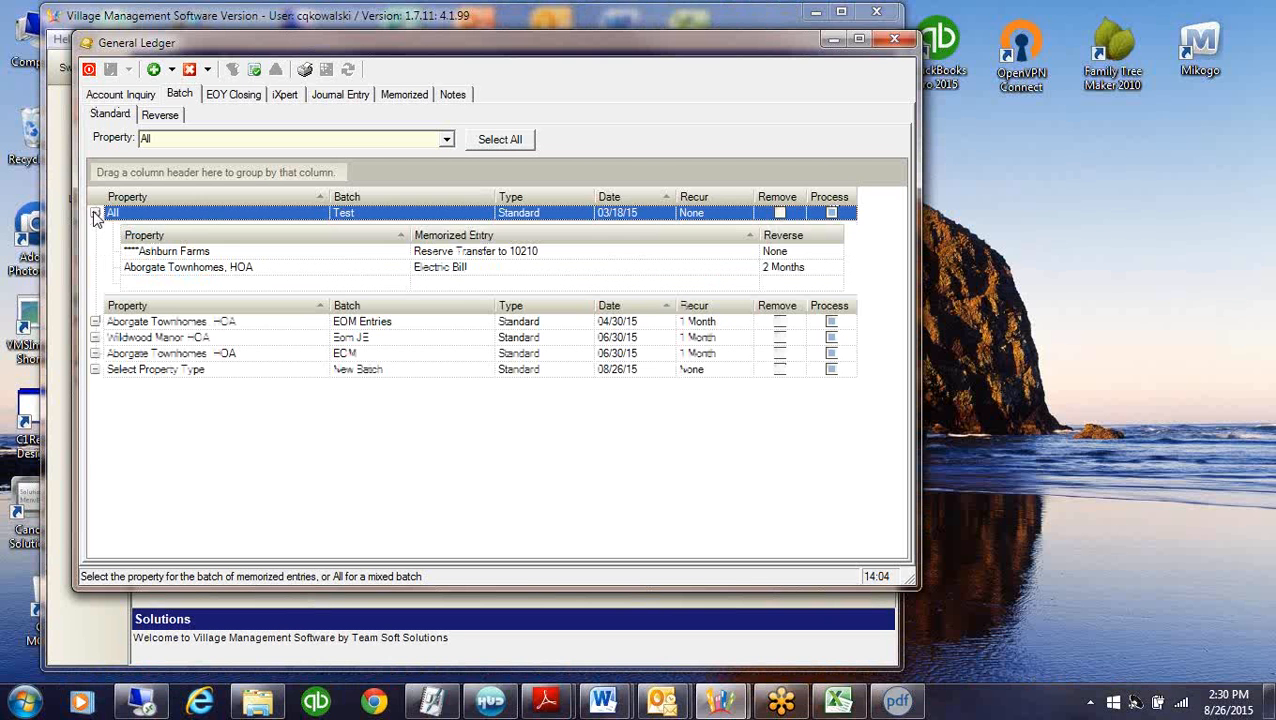
left_click(197, 253)
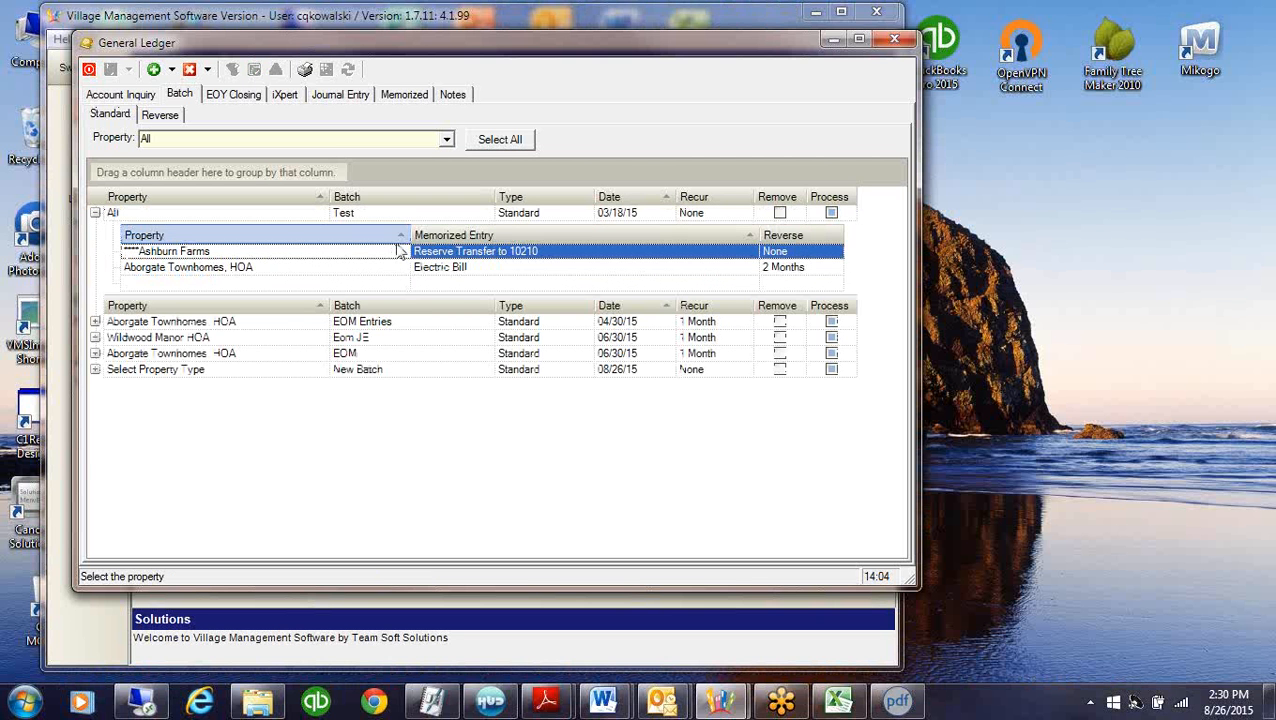
left_click(505, 257)
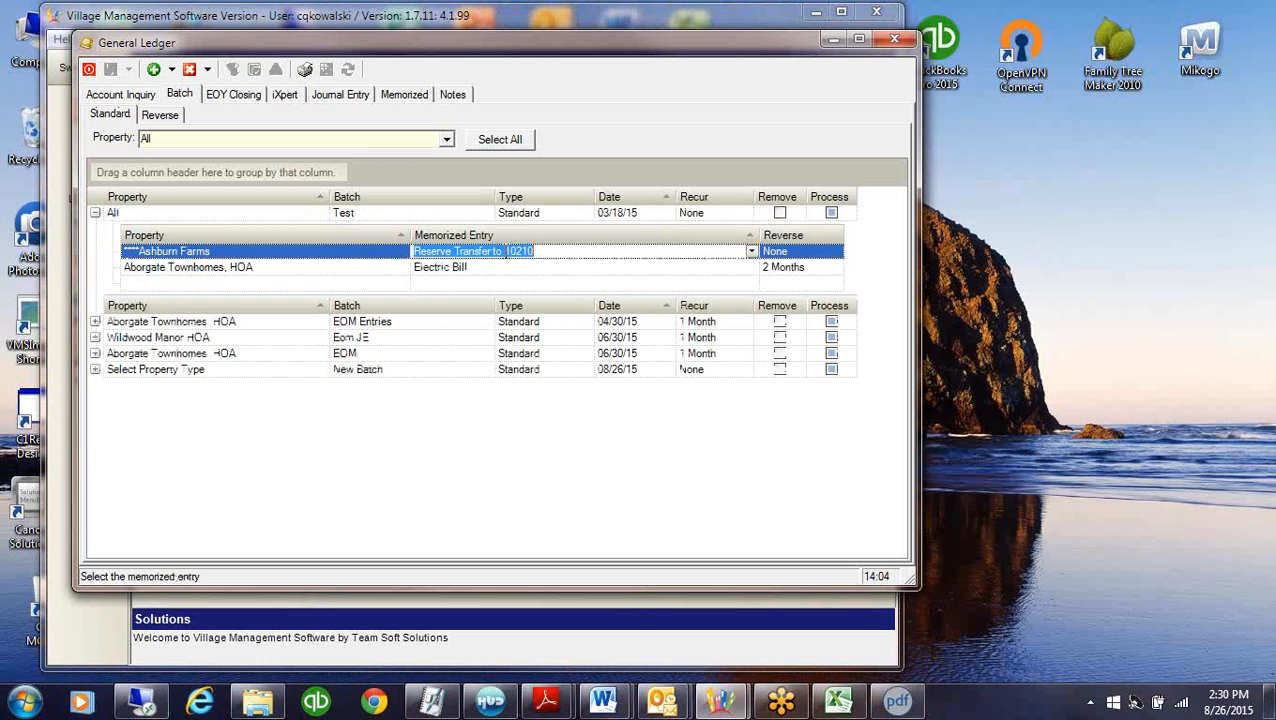
left_click(751, 252)
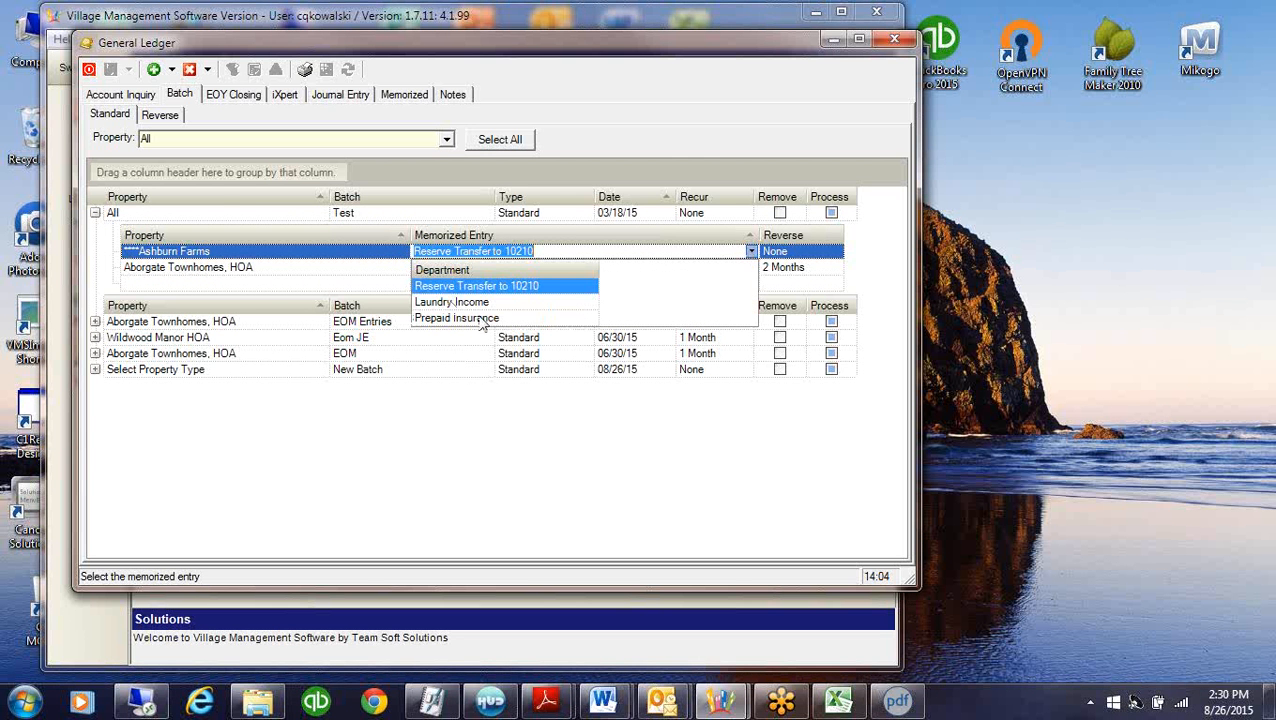
left_click(302, 267)
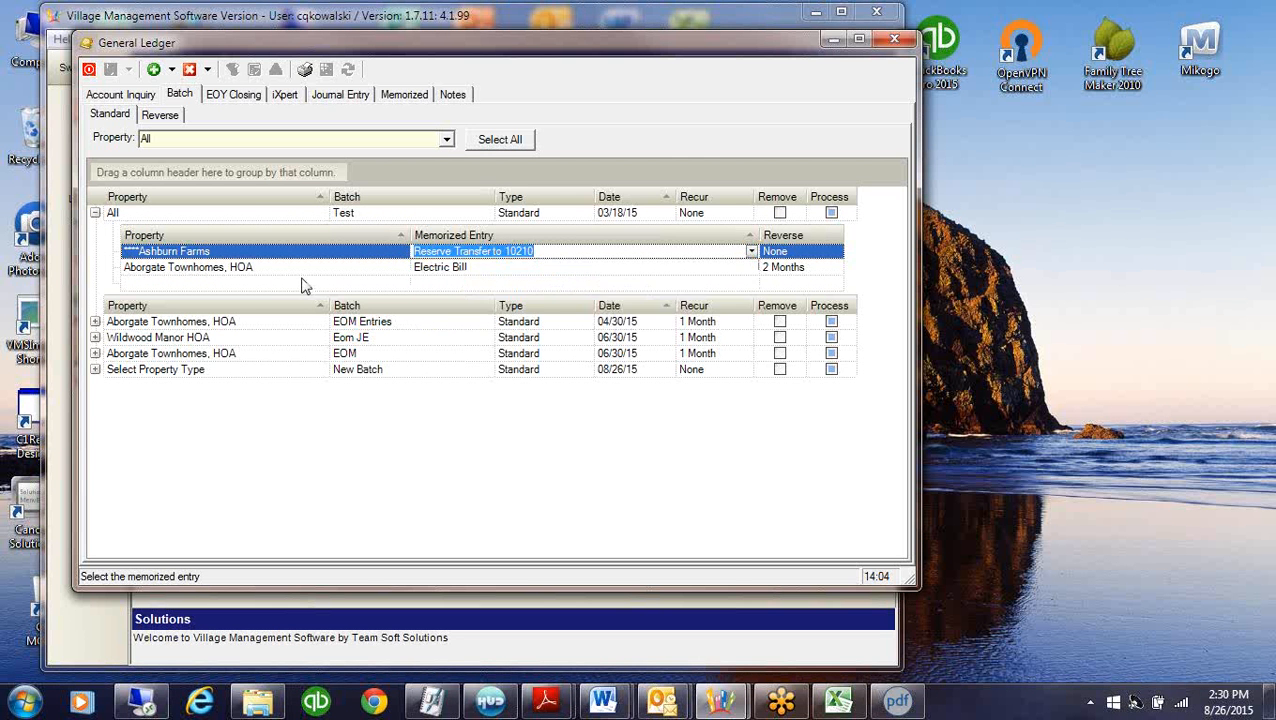
left_click(309, 270)
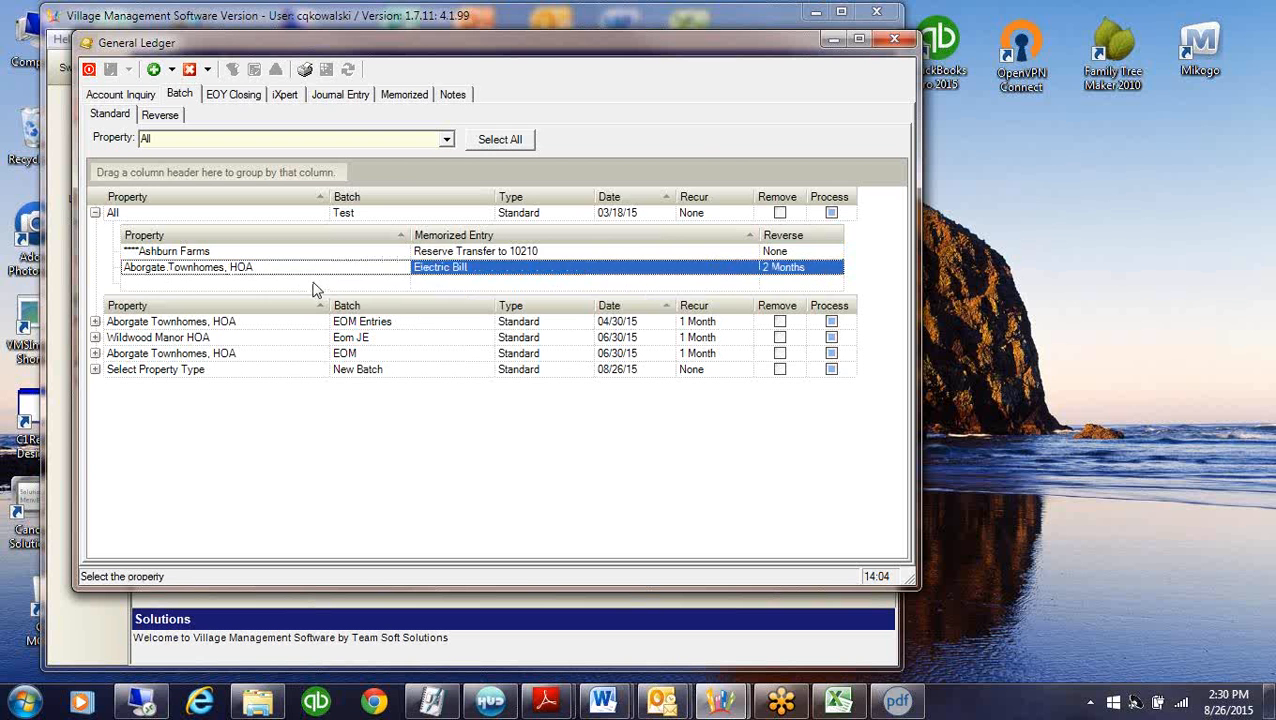
left_click(95, 212)
Assign the new batch to Hunters Mill and name it Prepaid Insurance
left_click(143, 280)
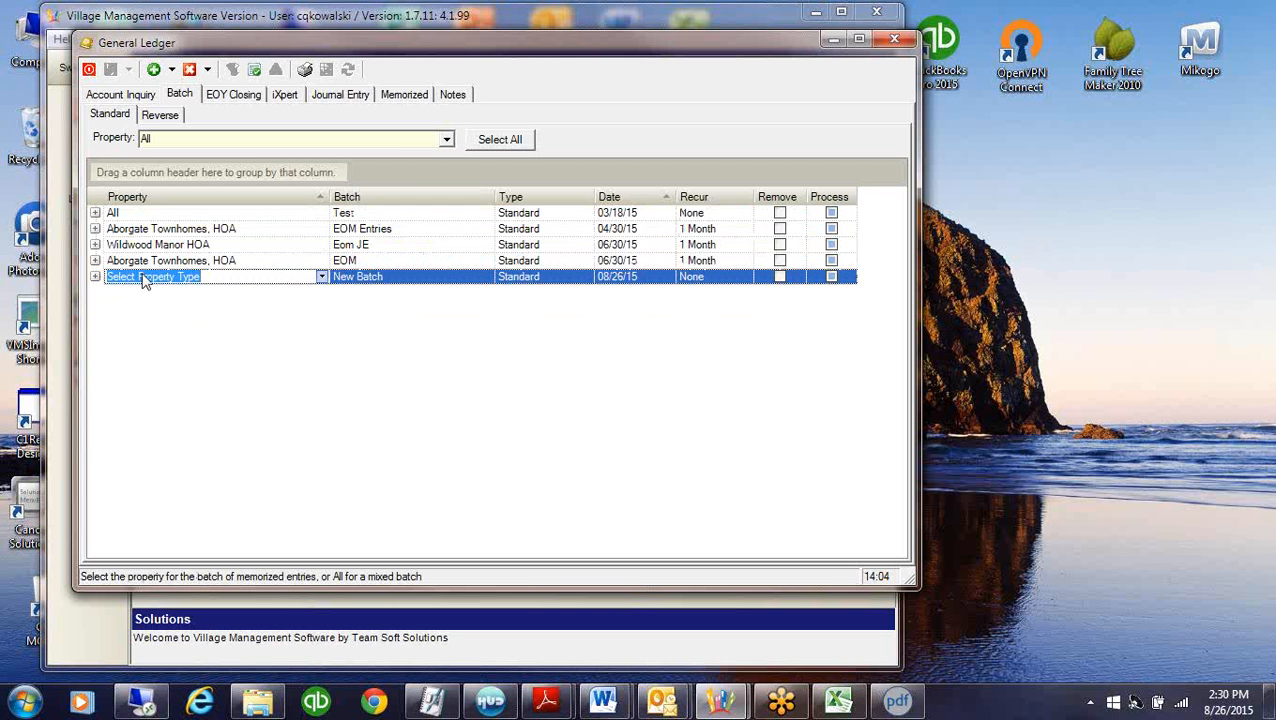
left_click(143, 280)
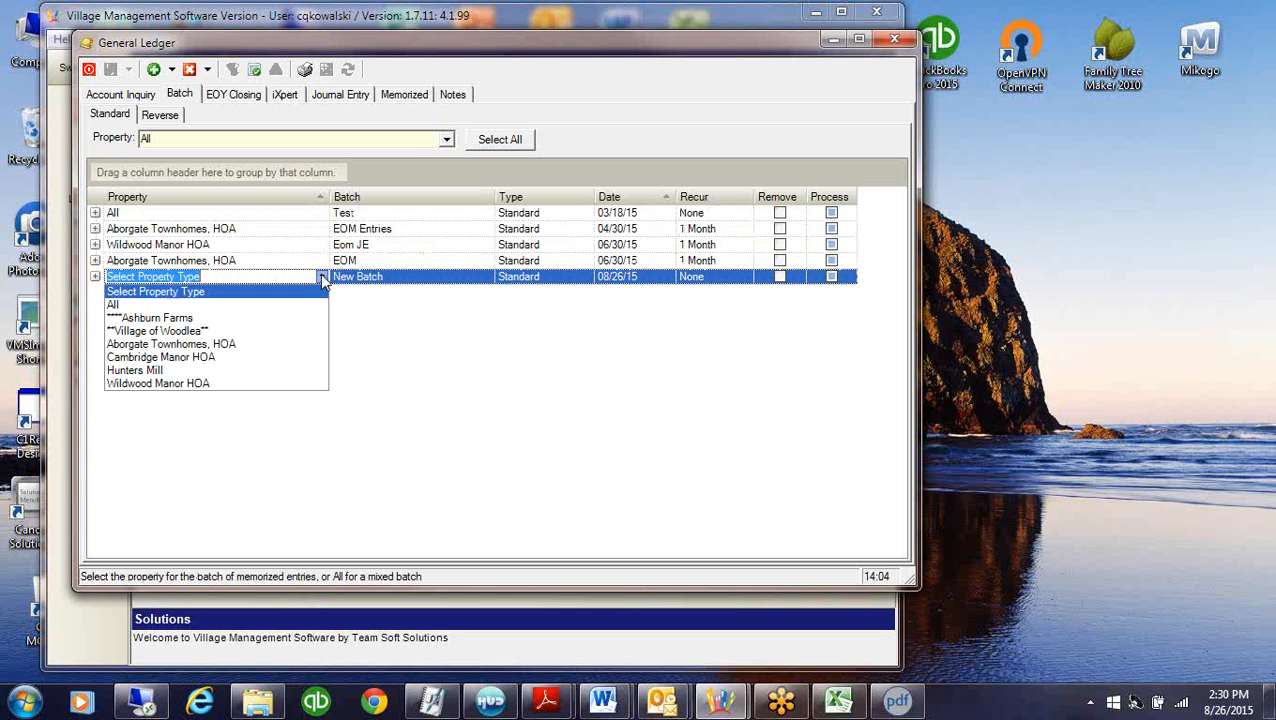
left_click(157, 370)
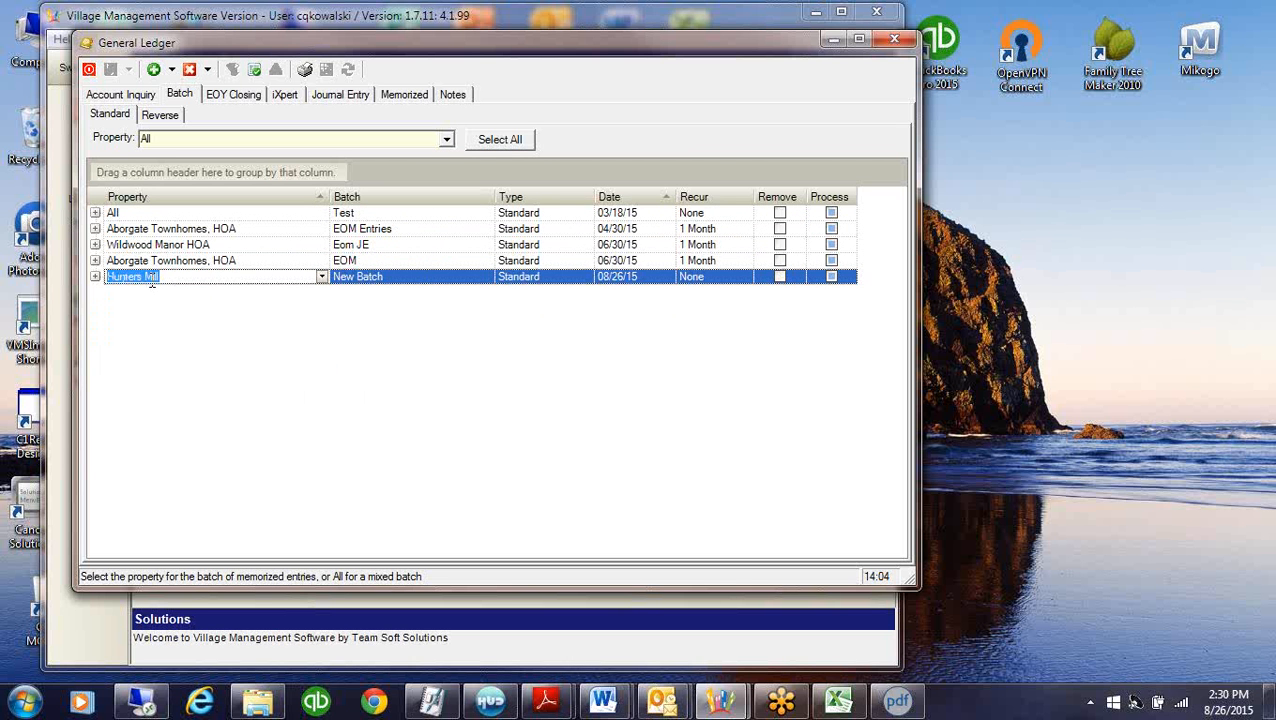
left_click(427, 277)
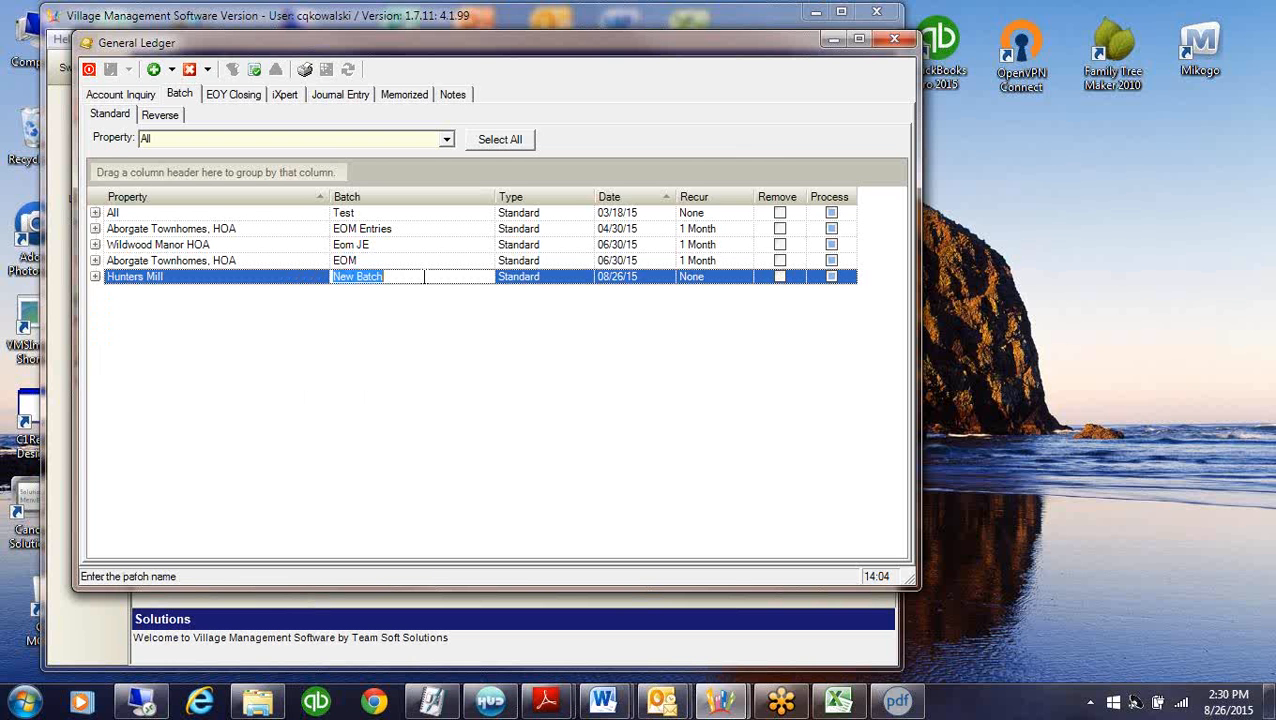
type("Prepaid Insurance")
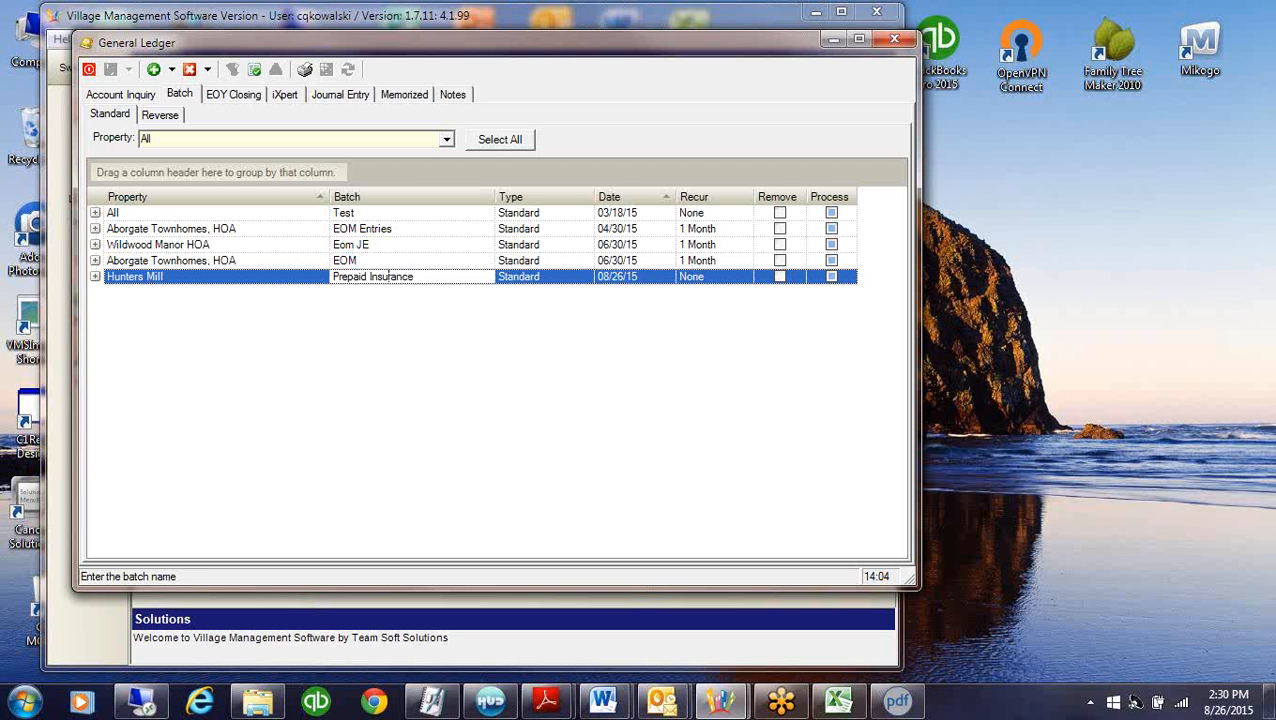
Set the Prepaid Insurance batch's due date to 07/31/15 and its recurrence to 1 Month
left_click(640, 277)
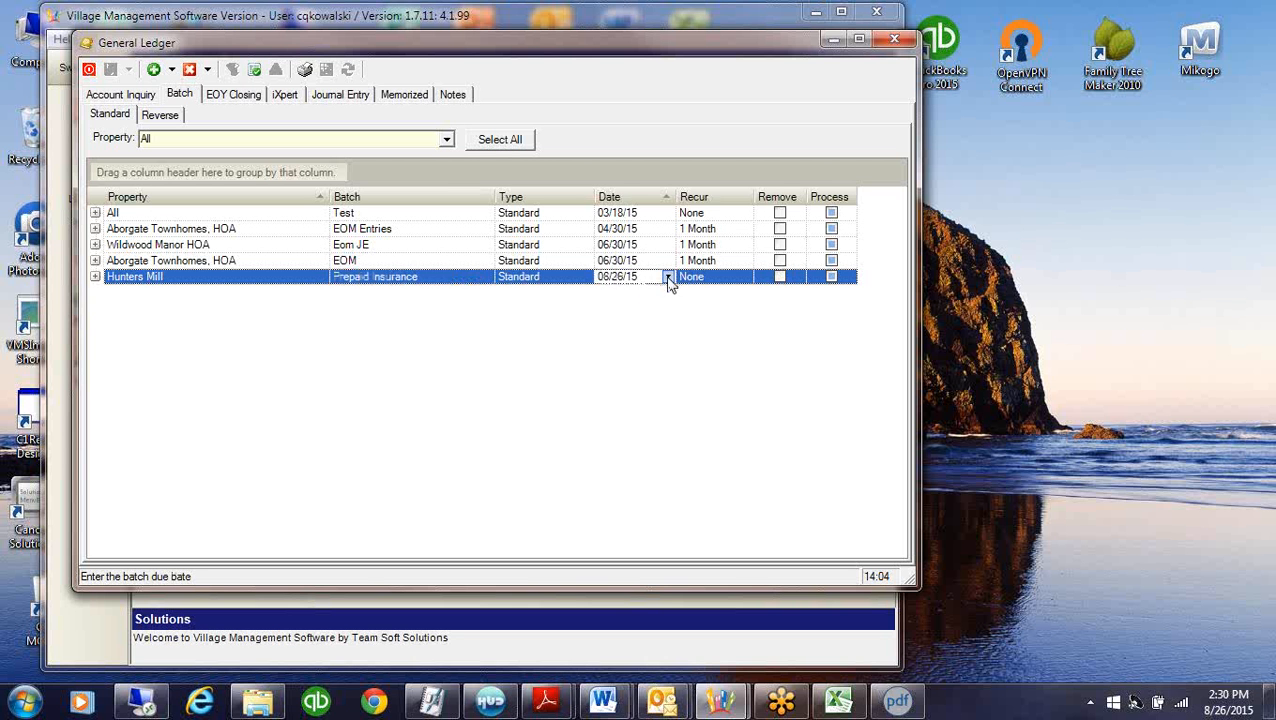
left_click(667, 277)
left_click(629, 328)
left_click(705, 278)
left_click(745, 277)
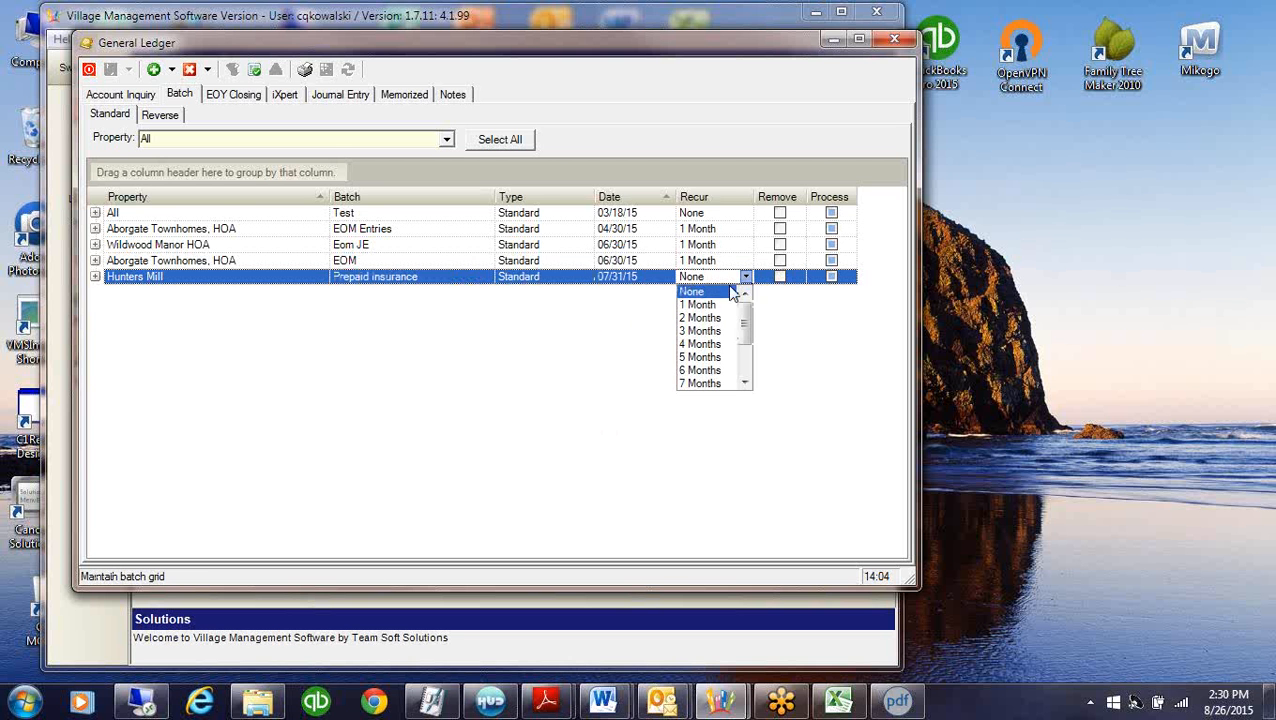
left_click(712, 301)
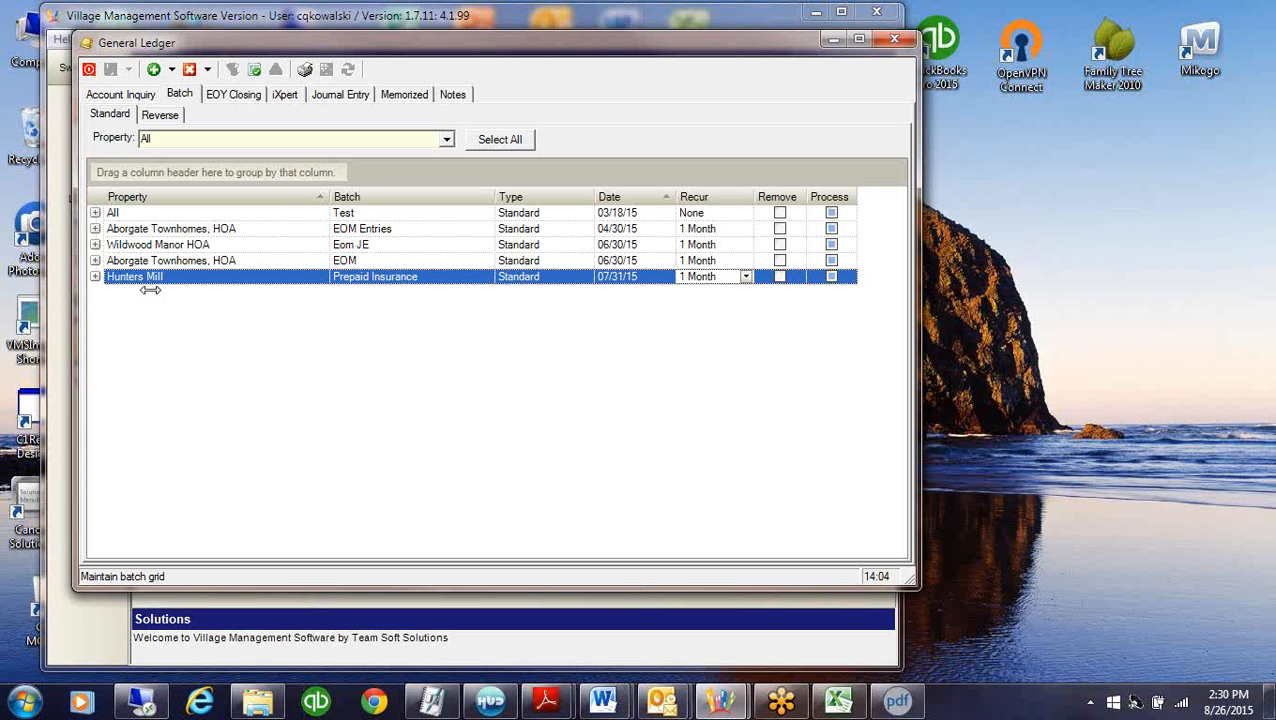
Add the Hunters Mill memorized entry Property Insurance to the Prepaid Insurance batch
left_click(95, 277)
left_click(286, 316)
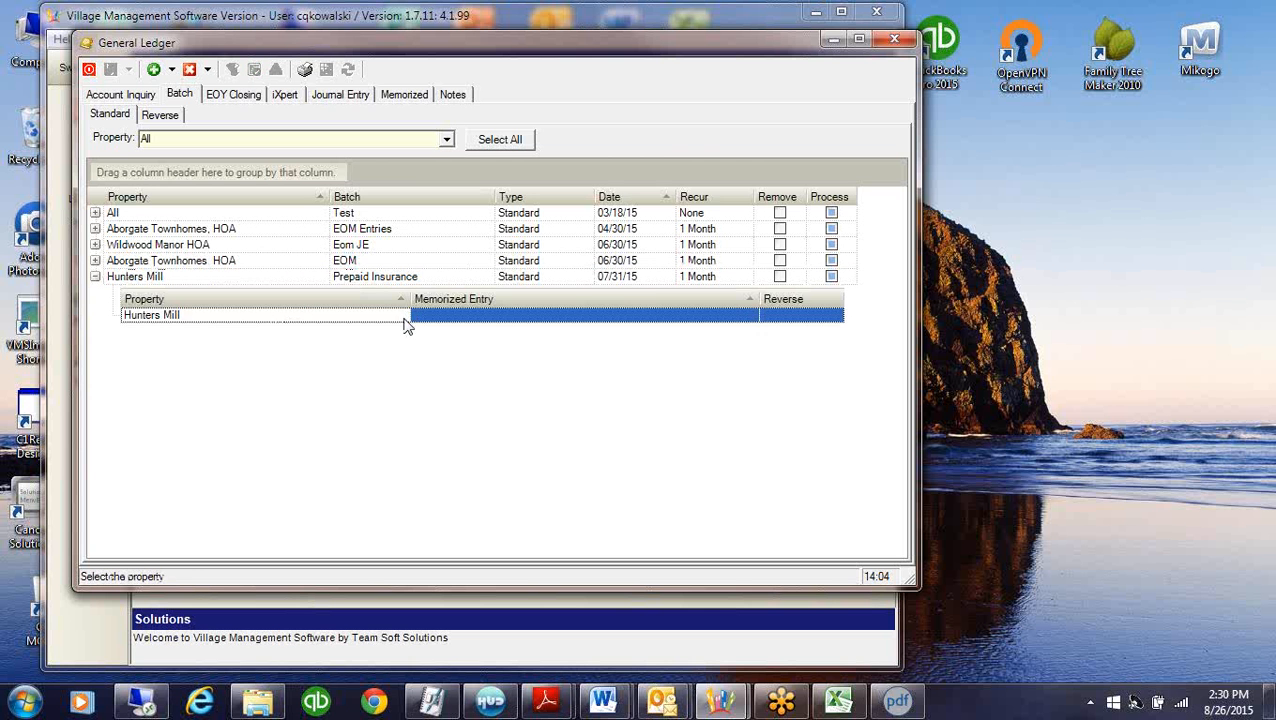
left_click(736, 316)
left_click(750, 316)
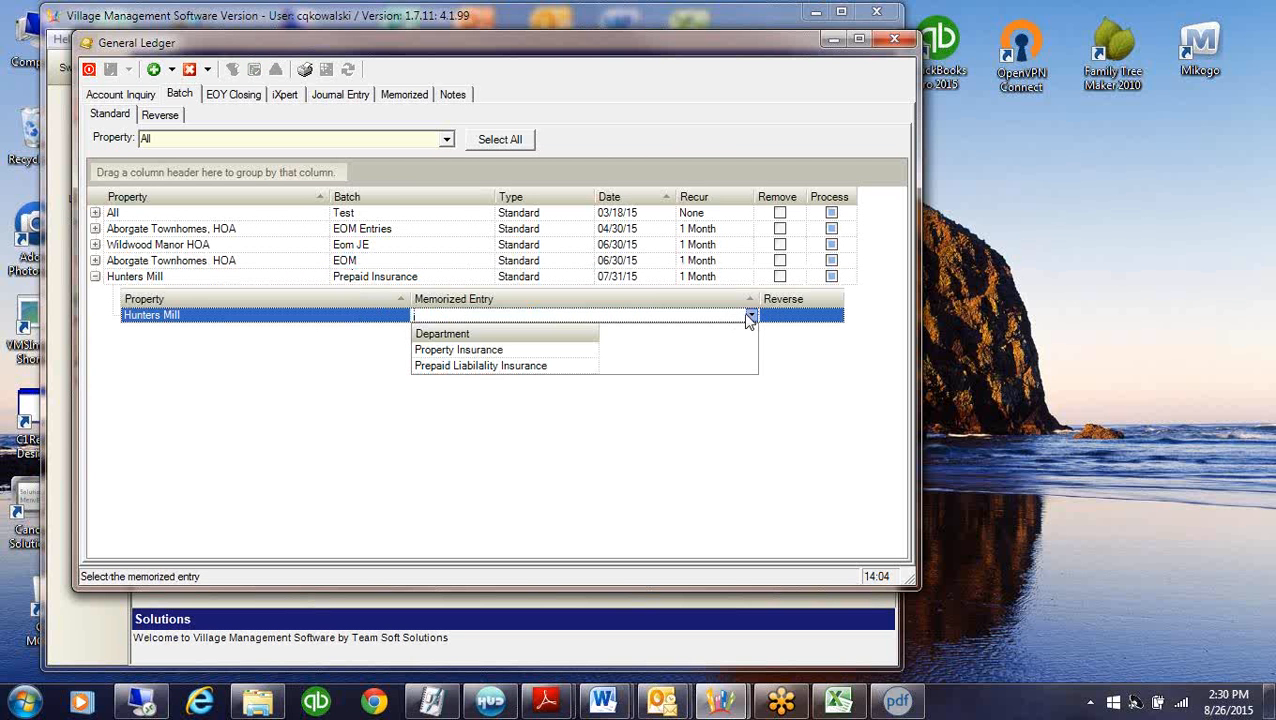
left_click(474, 350)
Add the Hunters Mill memorized entry Prepaid Liabilality Insurance as the batch's second line, and collapse the batch
left_click(365, 336)
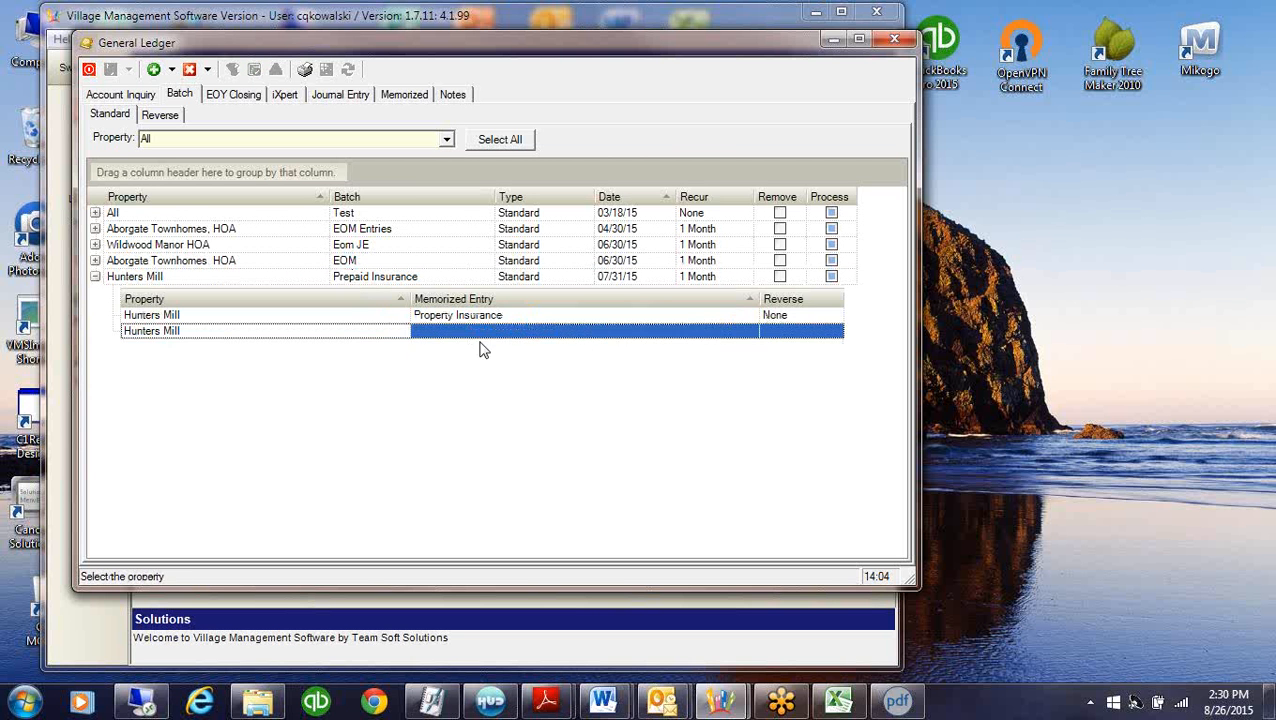
left_click(542, 333)
left_click(751, 331)
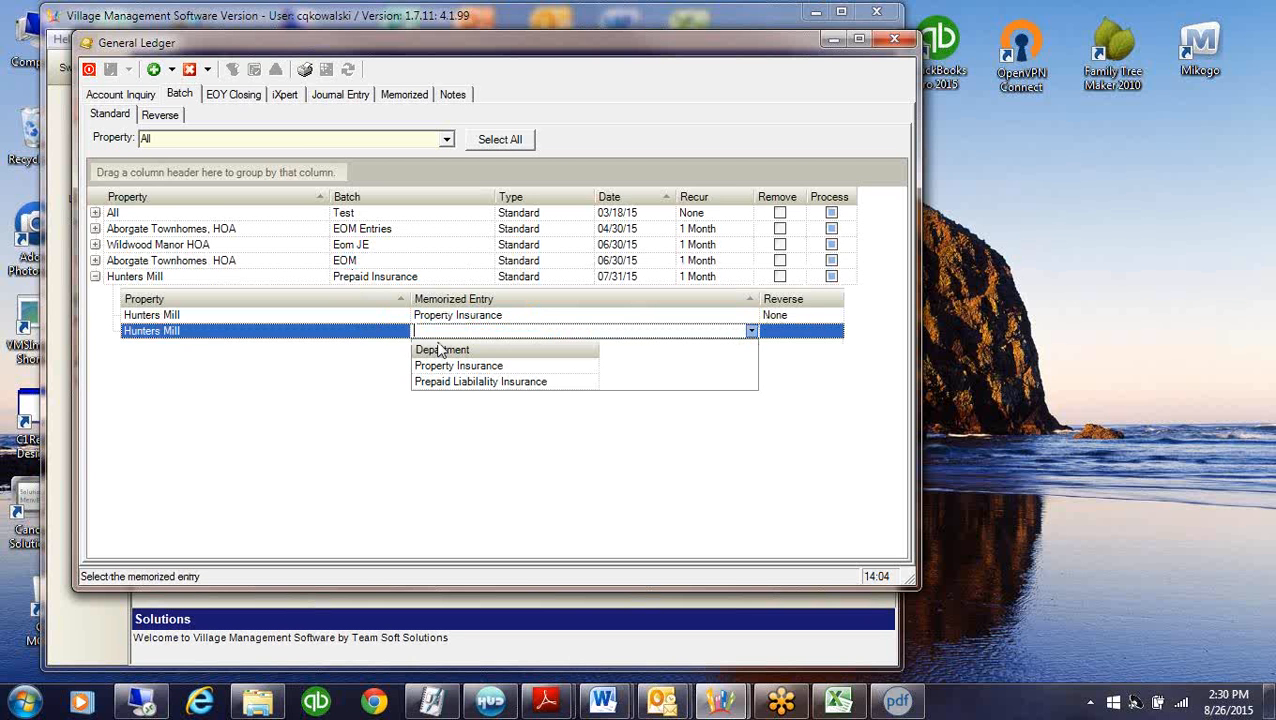
left_click(445, 382)
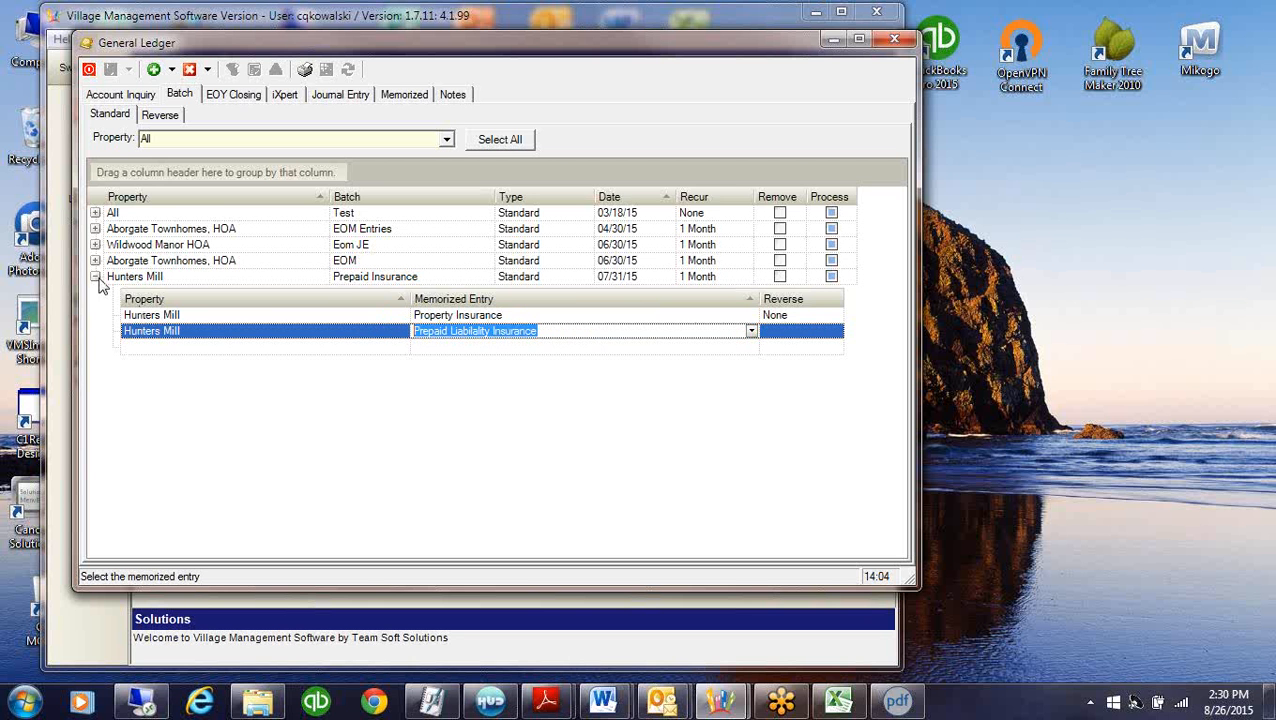
left_click(95, 276)
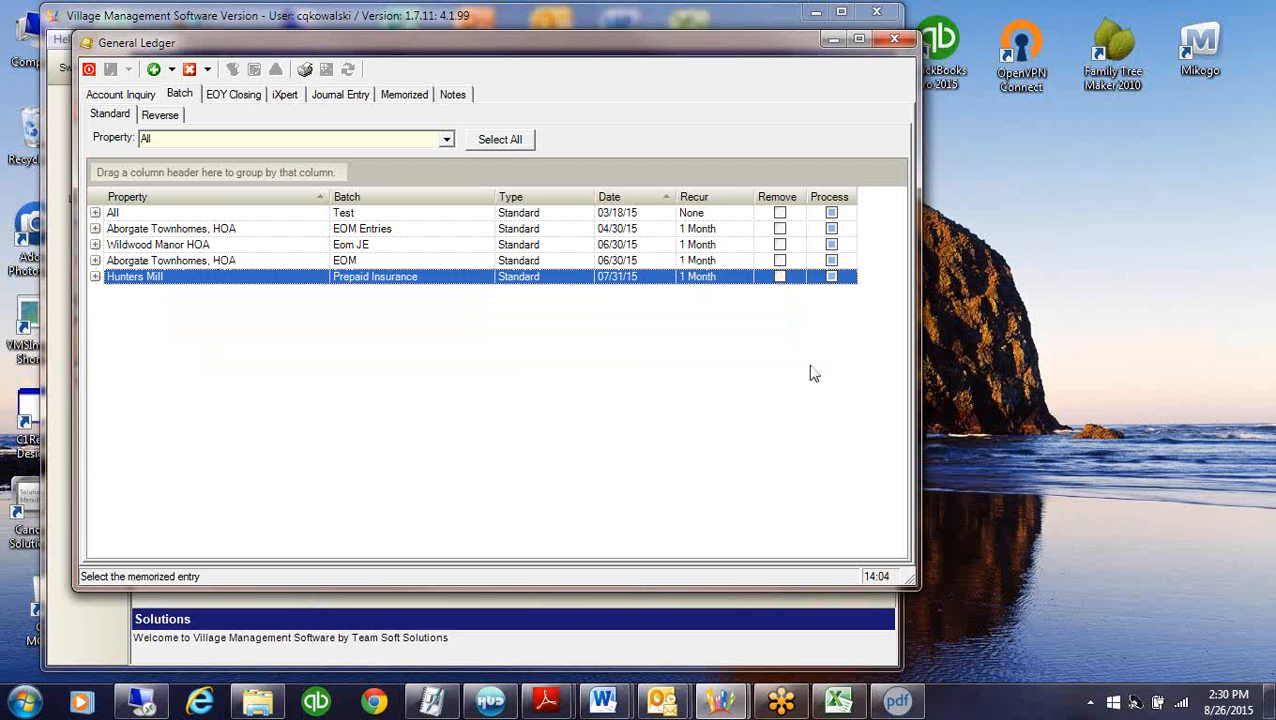
Mark the Hunters Mill Prepaid Insurance batch for processing and post it
left_click(831, 279)
left_click(255, 72)
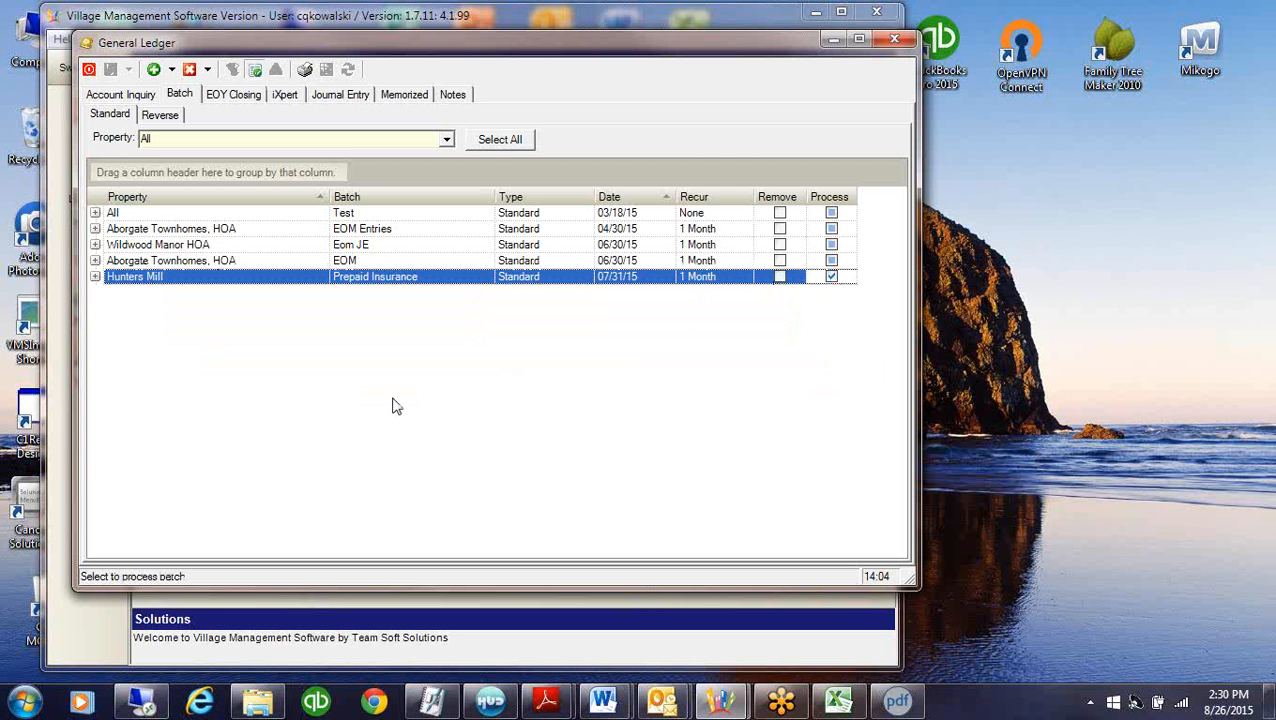
left_click(607, 407)
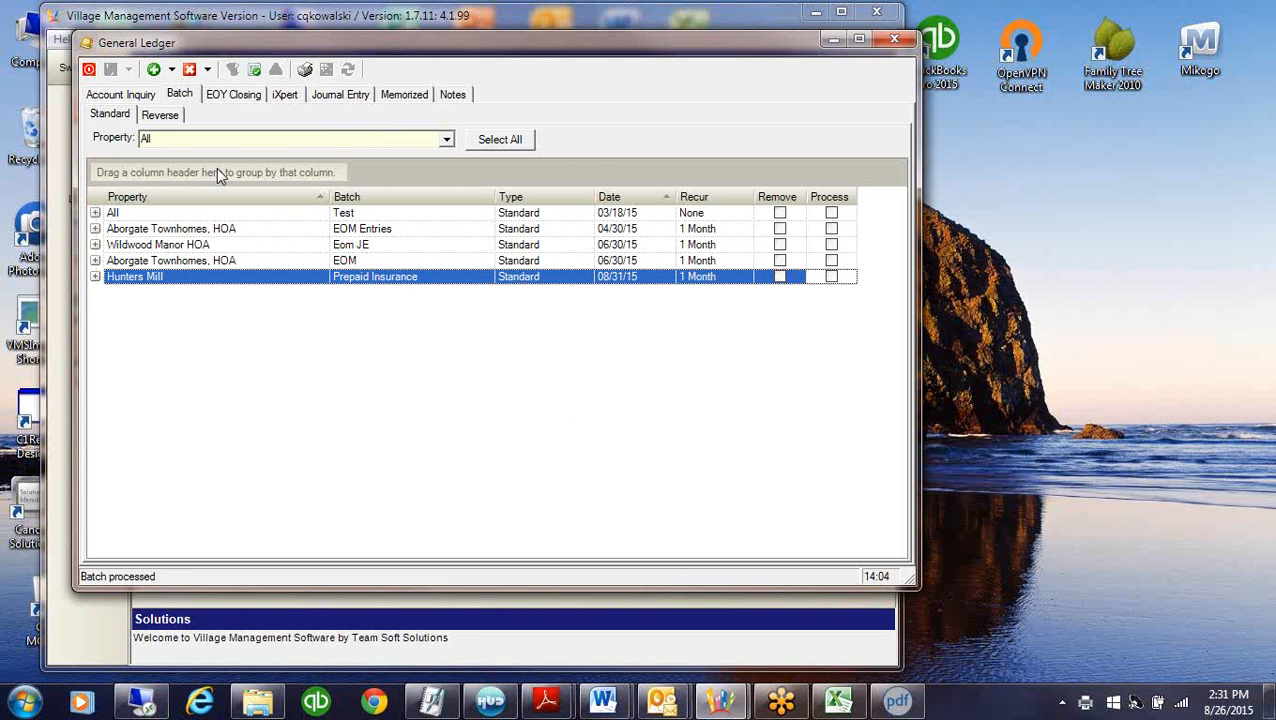
Review the due dates of the recurring standard batches, from Prepaid Insurance up to EOM Entries
left_click(652, 279)
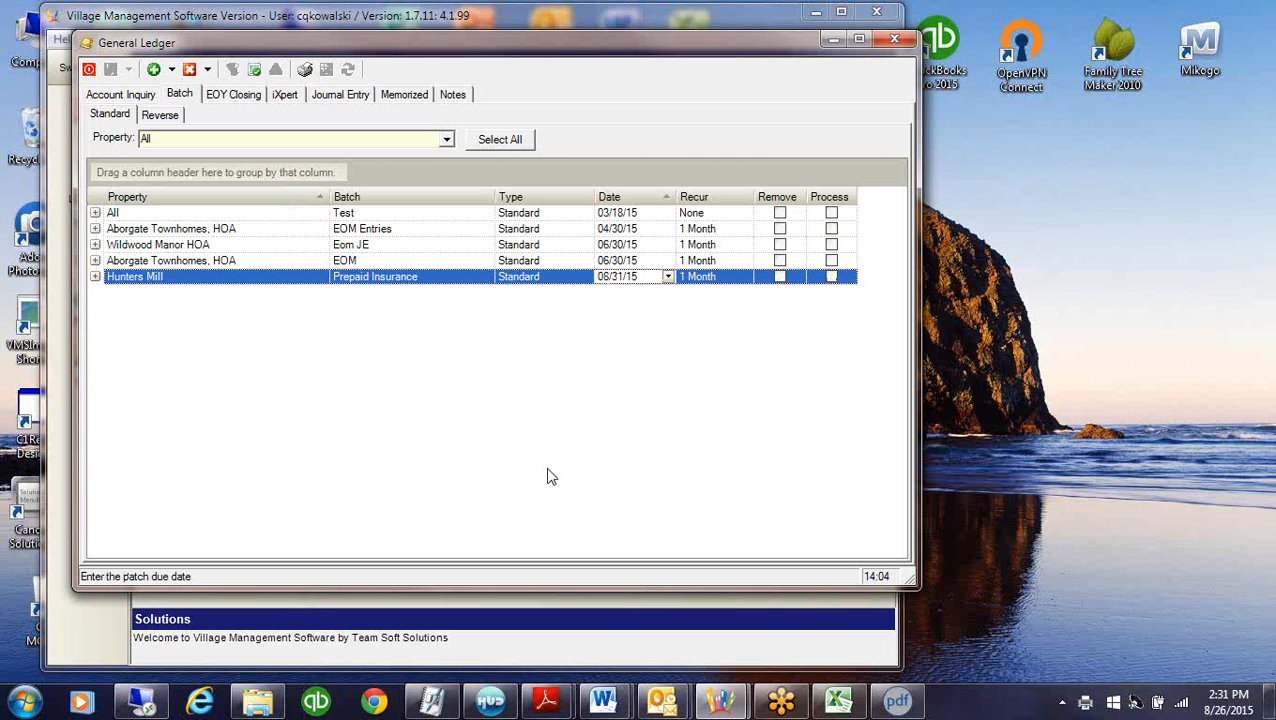
left_click(658, 262)
left_click(660, 246)
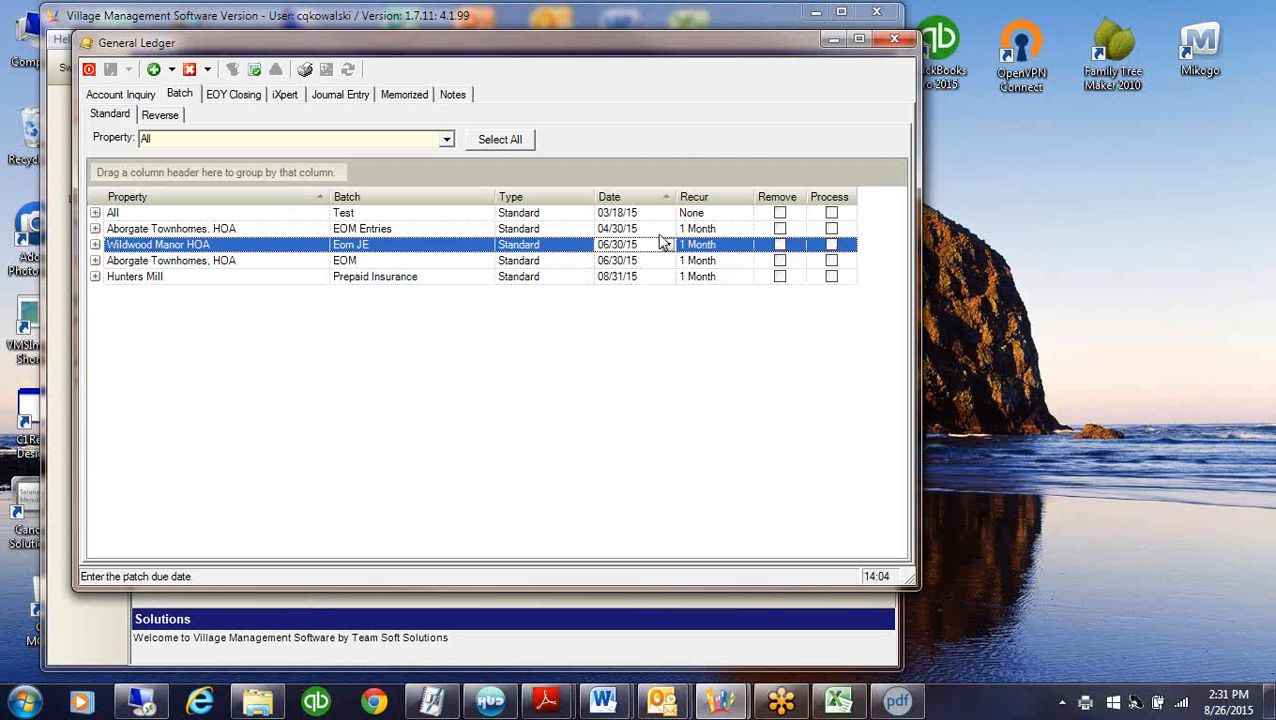
left_click(660, 233)
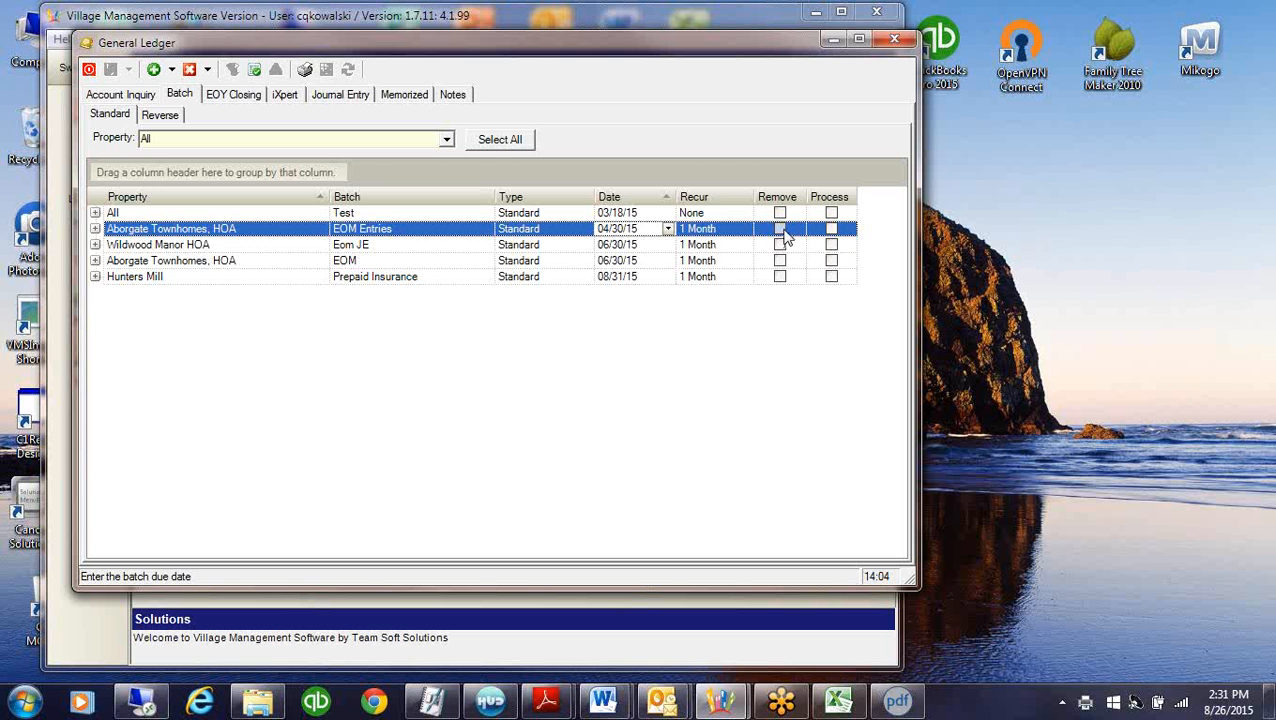
Mark the Aborgate Townhomes EOM Entries and EOM batches and the Wildwood Manor Eom JE batch for processing, and post them
left_click(831, 230)
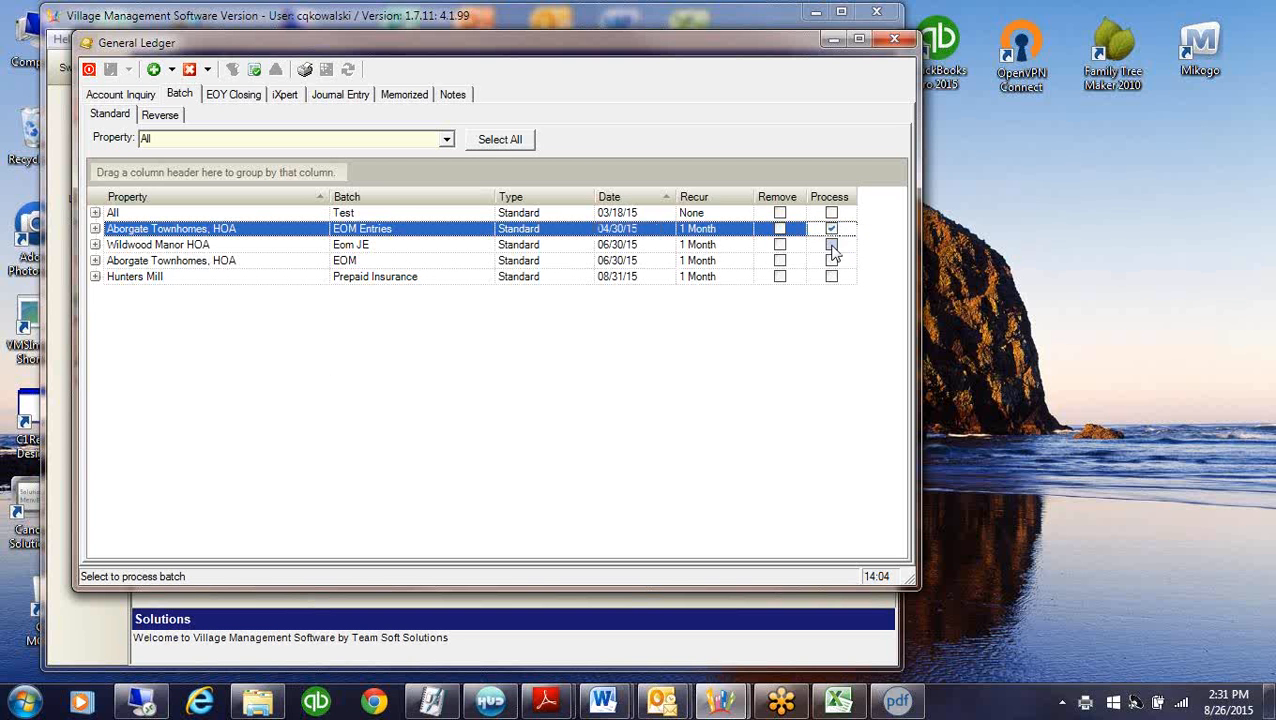
left_click(831, 245)
left_click(831, 261)
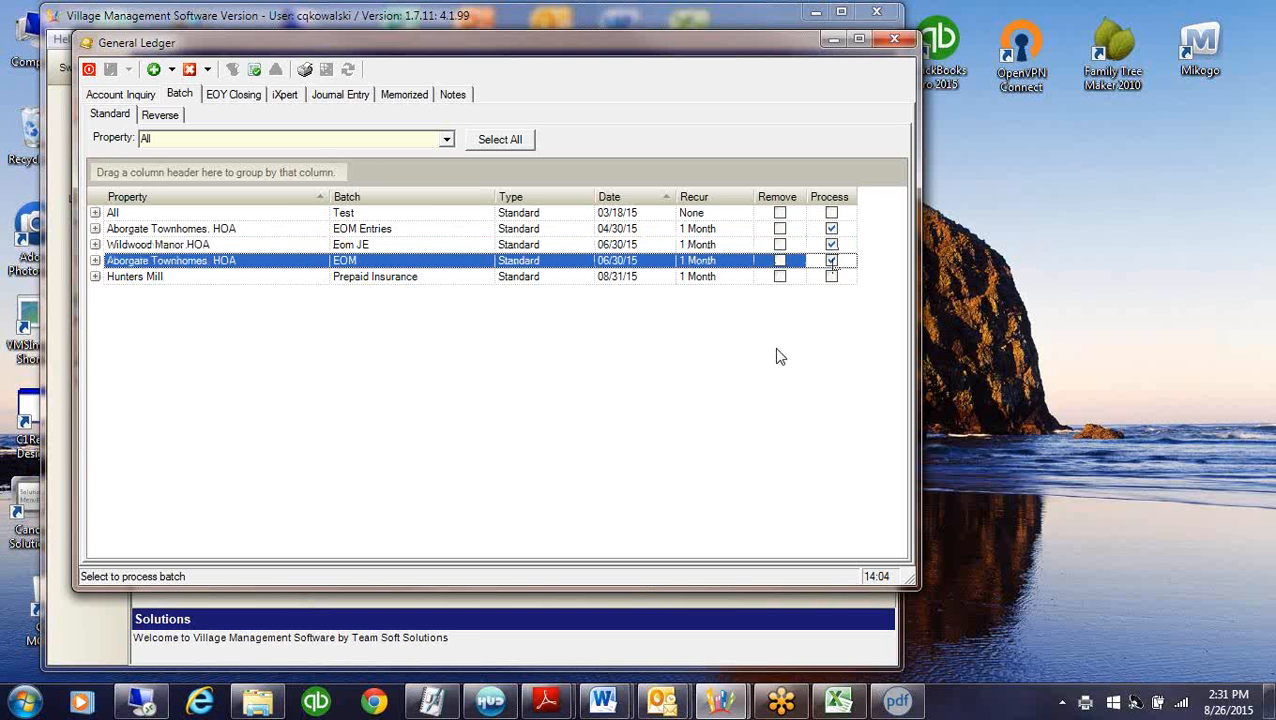
left_click(254, 69)
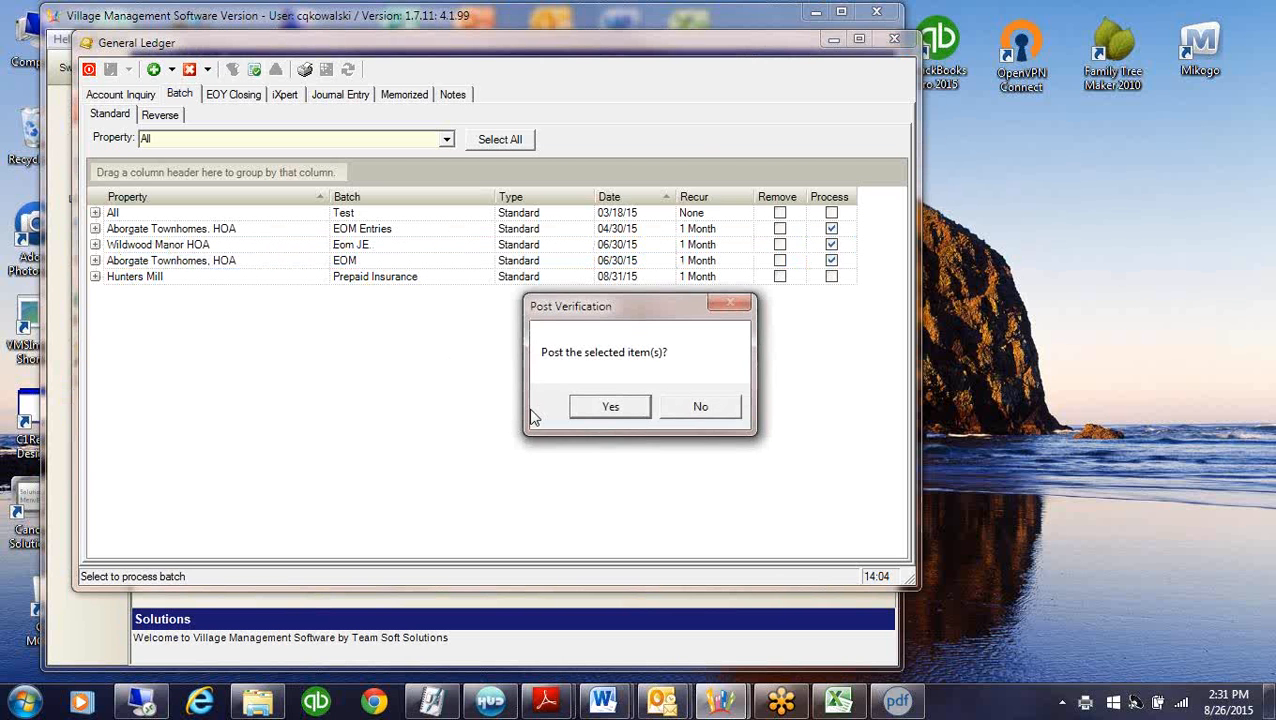
left_click(607, 412)
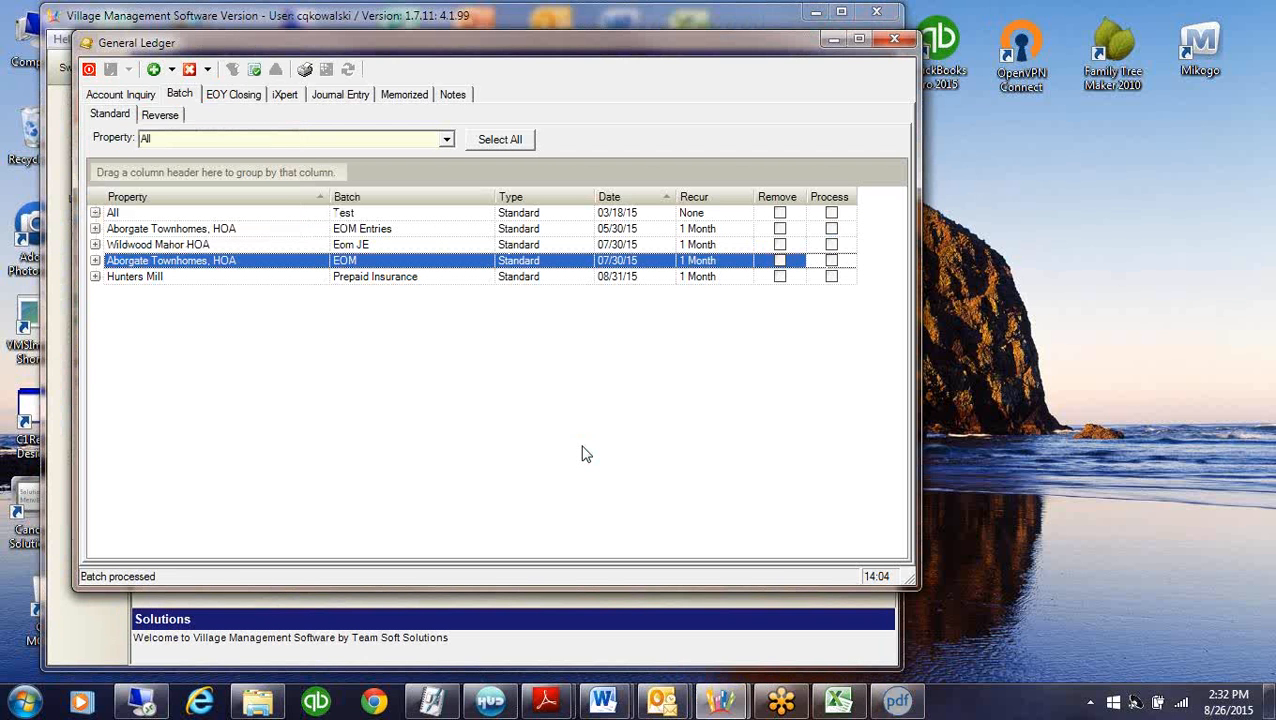
Check the memorized entry in the Aborgate Townhomes EOM batch, and open the property choices for maintaining memorized entries
left_click(95, 260)
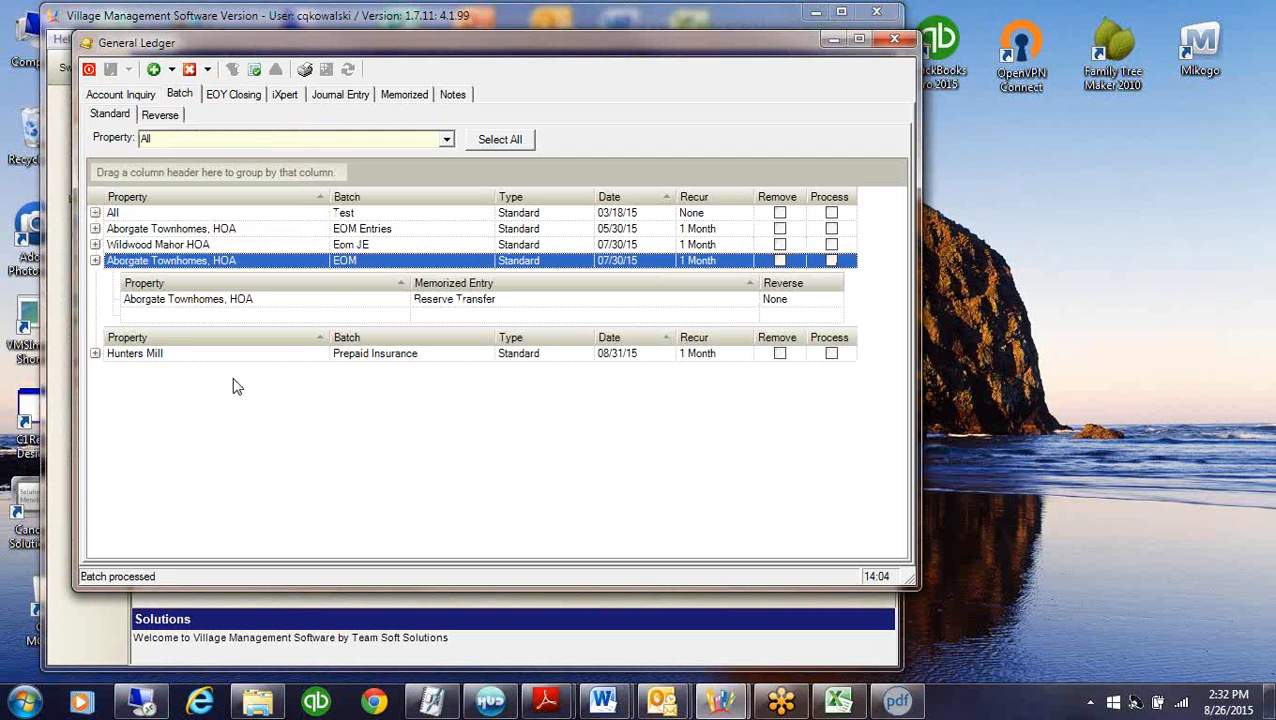
left_click(495, 298)
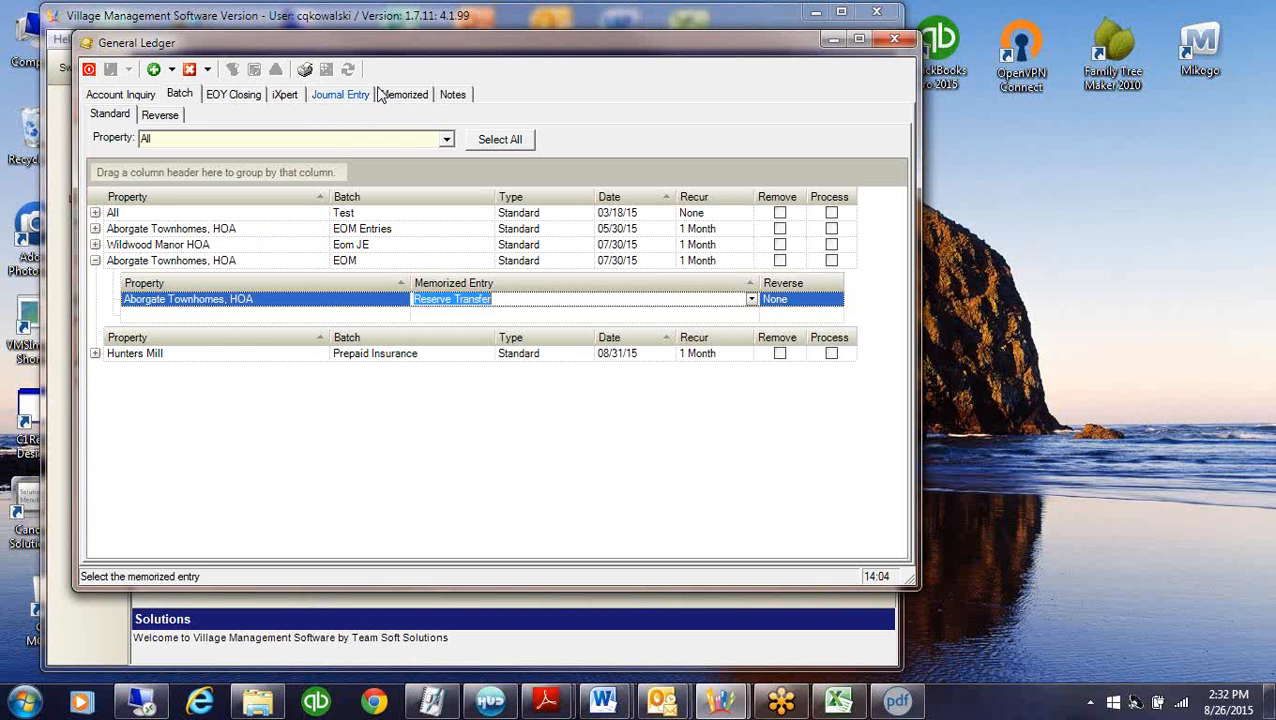
left_click(410, 97)
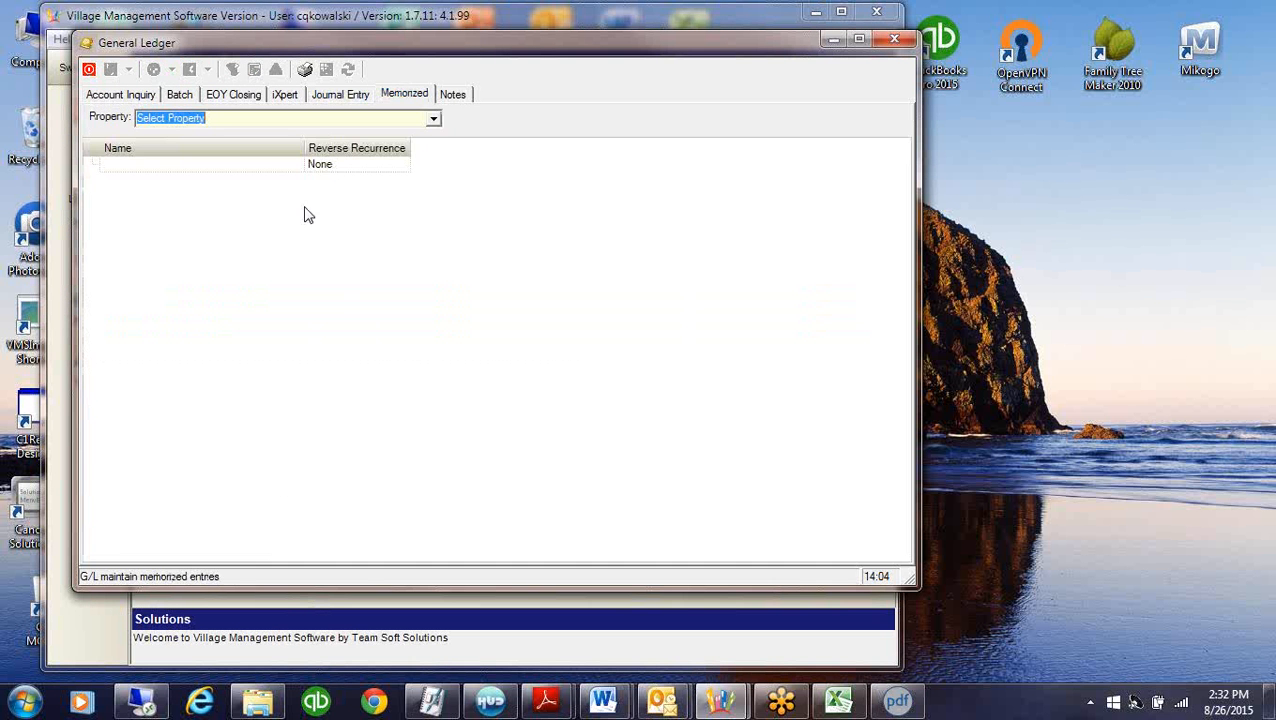
left_click(433, 118)
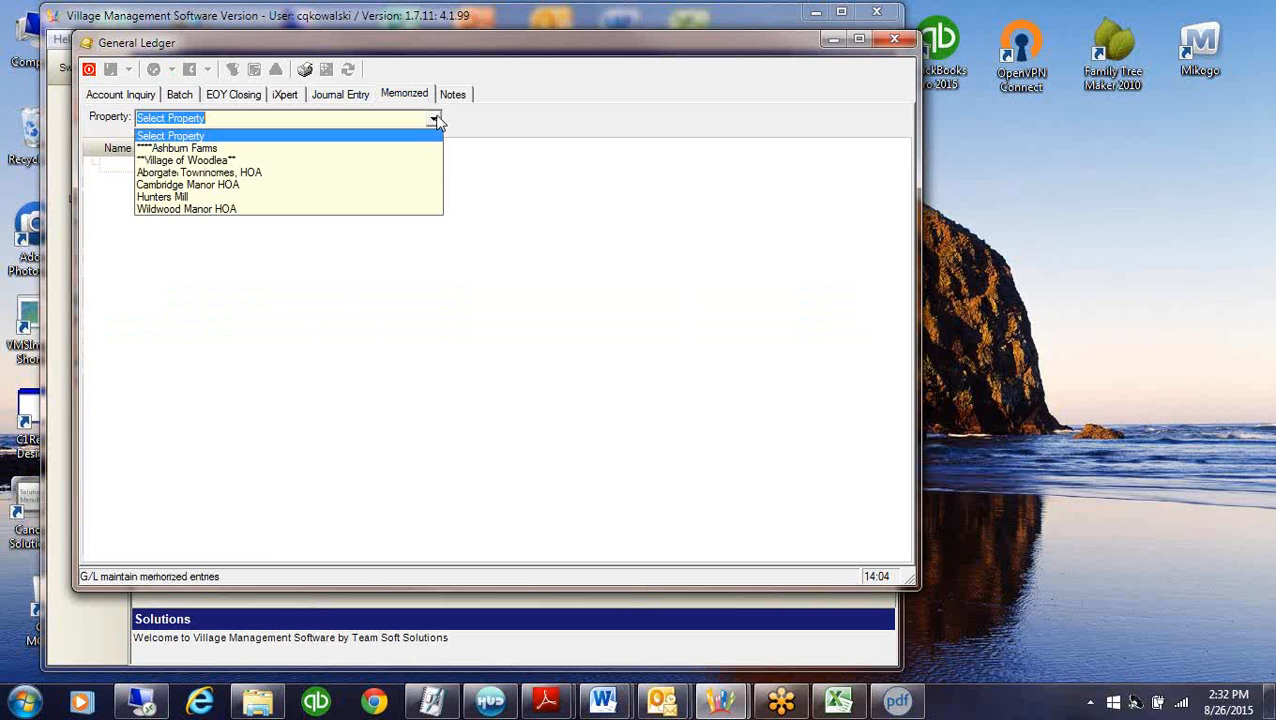
In the Aborgate Townhomes, HOA memorized entry Reserve Transfer, set the Operating debit and the MRs Reserve Bank credit to 5000
left_click(242, 174)
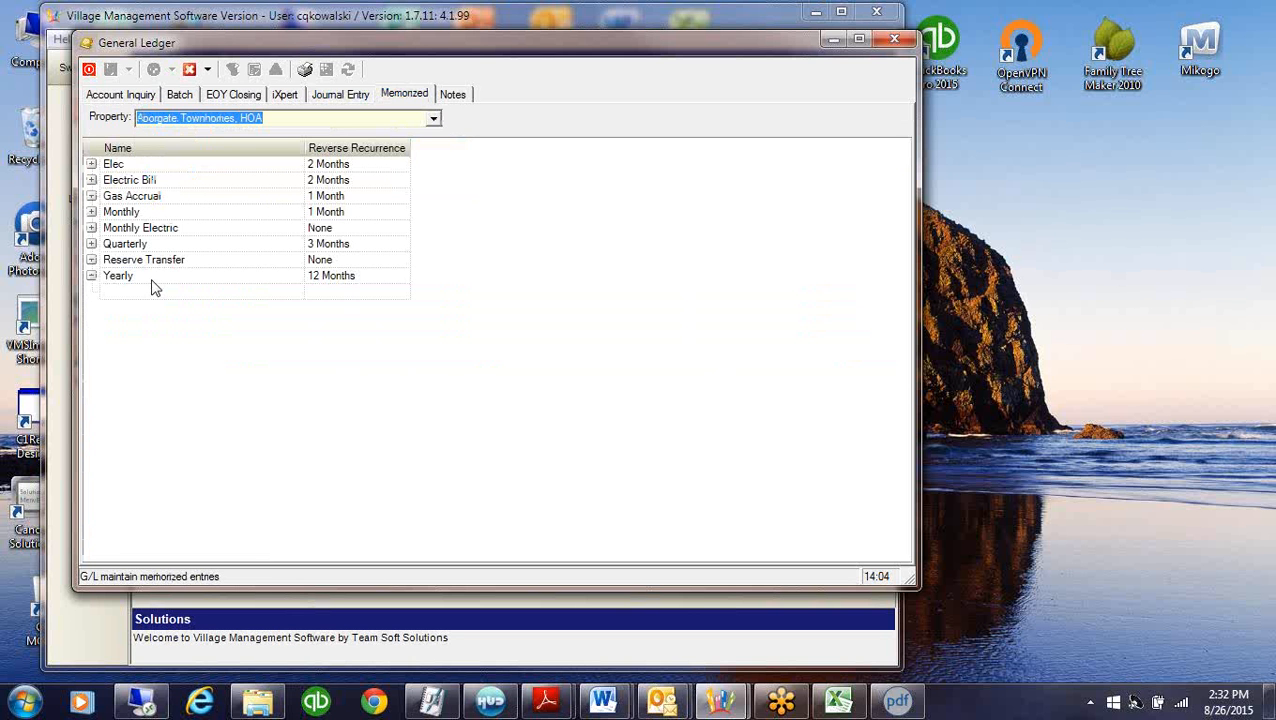
left_click(174, 262)
left_click(91, 260)
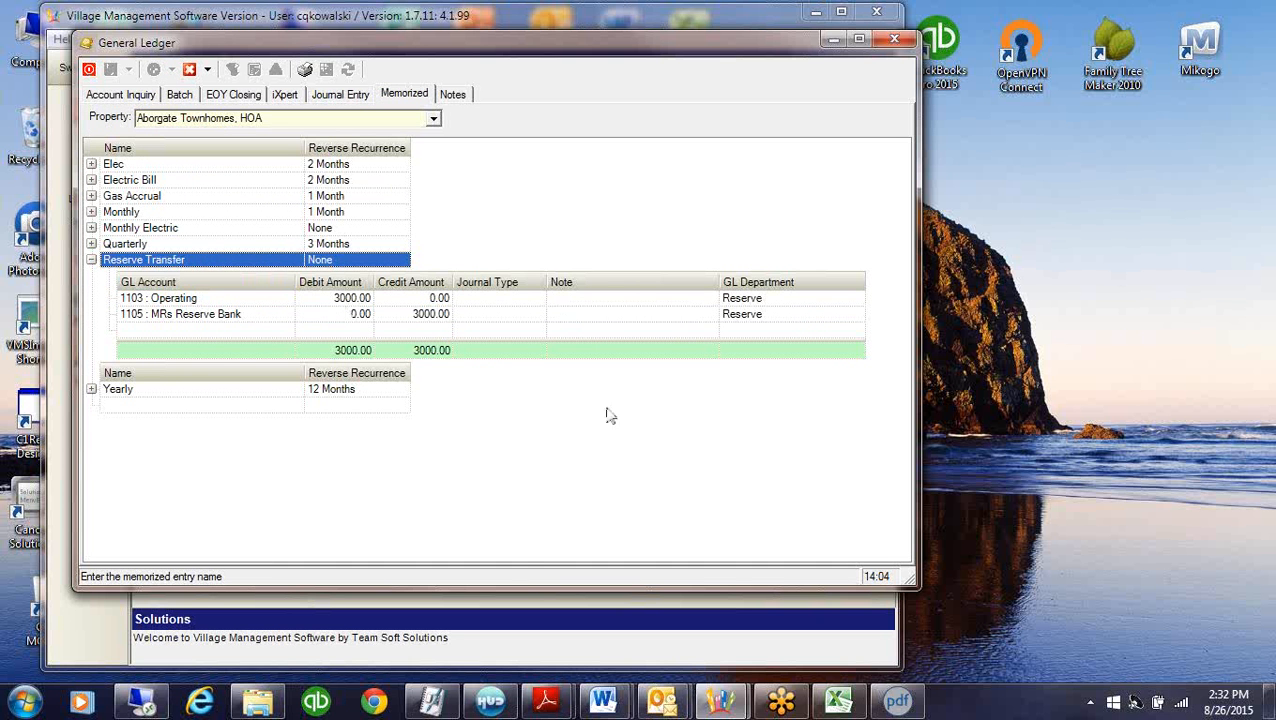
left_click(317, 303)
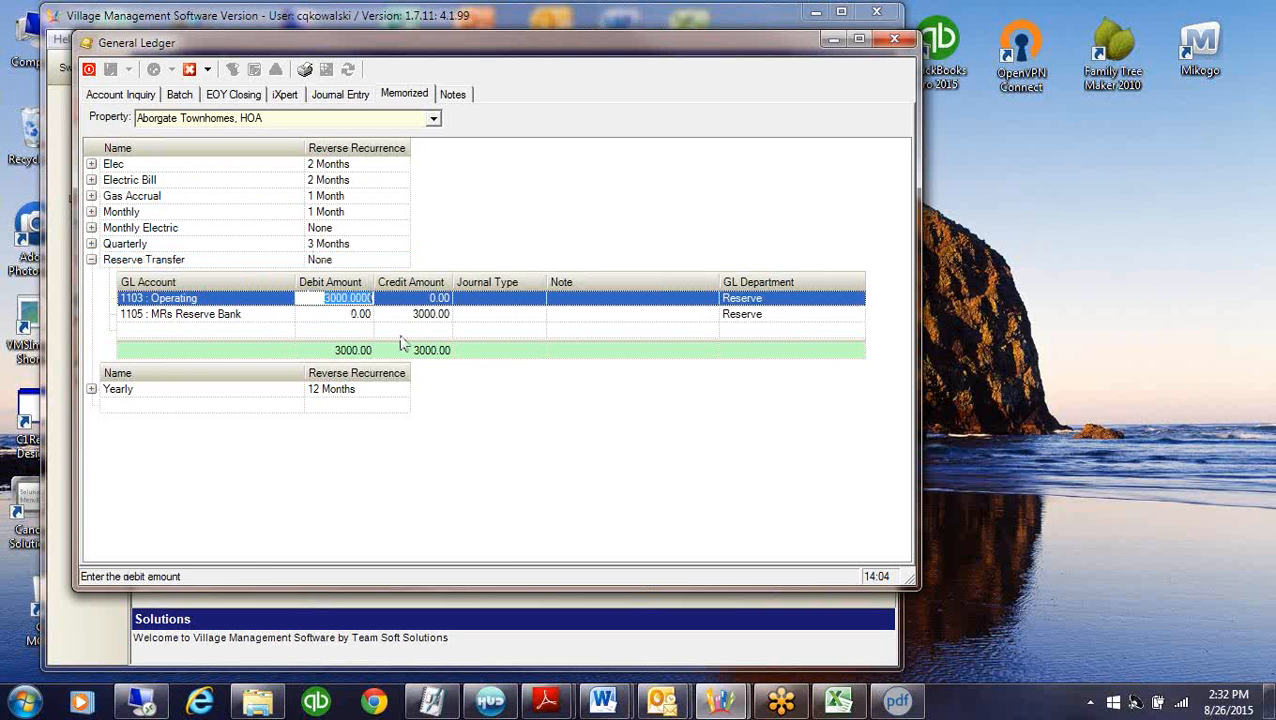
type("5000")
left_click(405, 314)
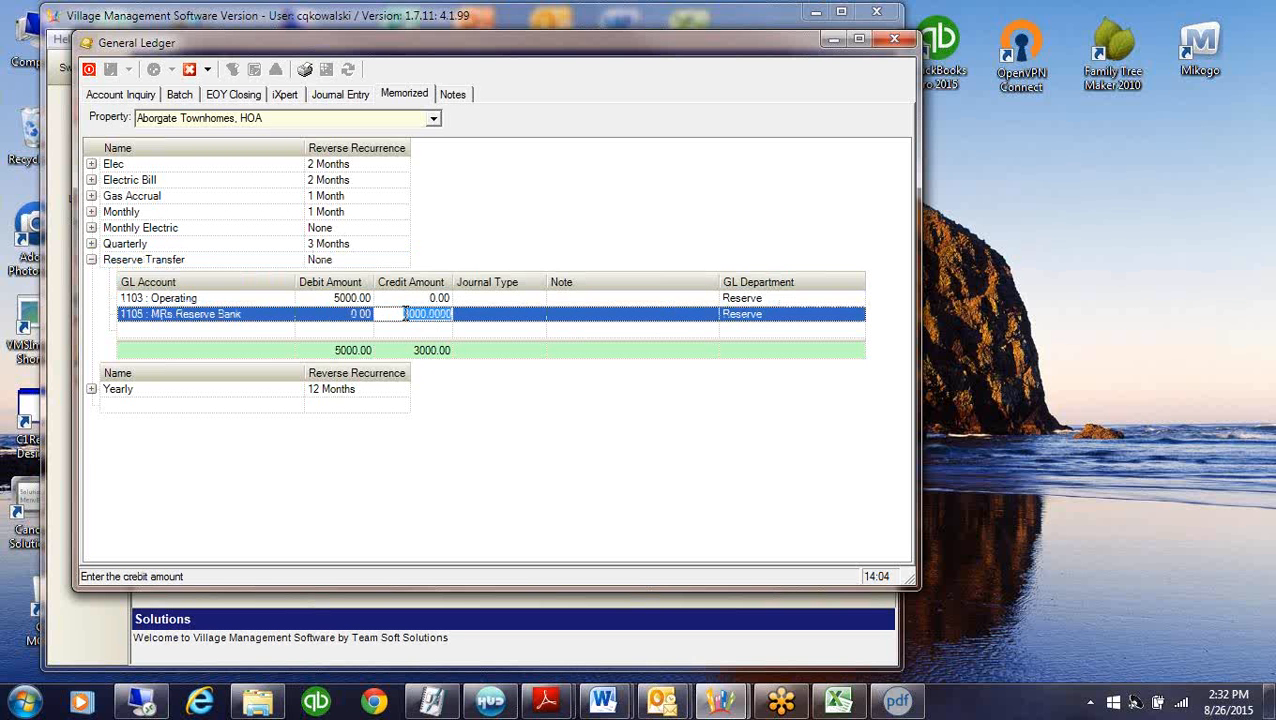
type("5000.")
left_click(181, 257)
left_click(91, 260)
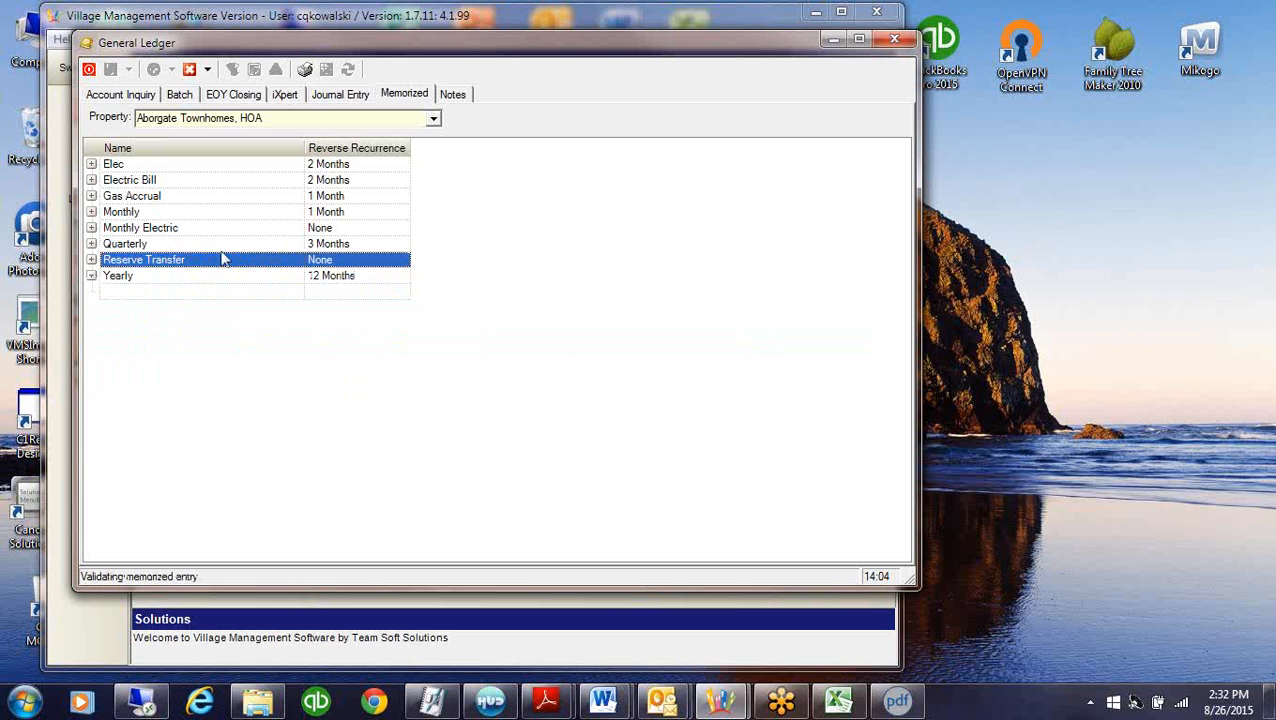
Show the memorized entries contained in the Aborgate Townhomes, HOA batch EOM among the standard batches
left_click(181, 95)
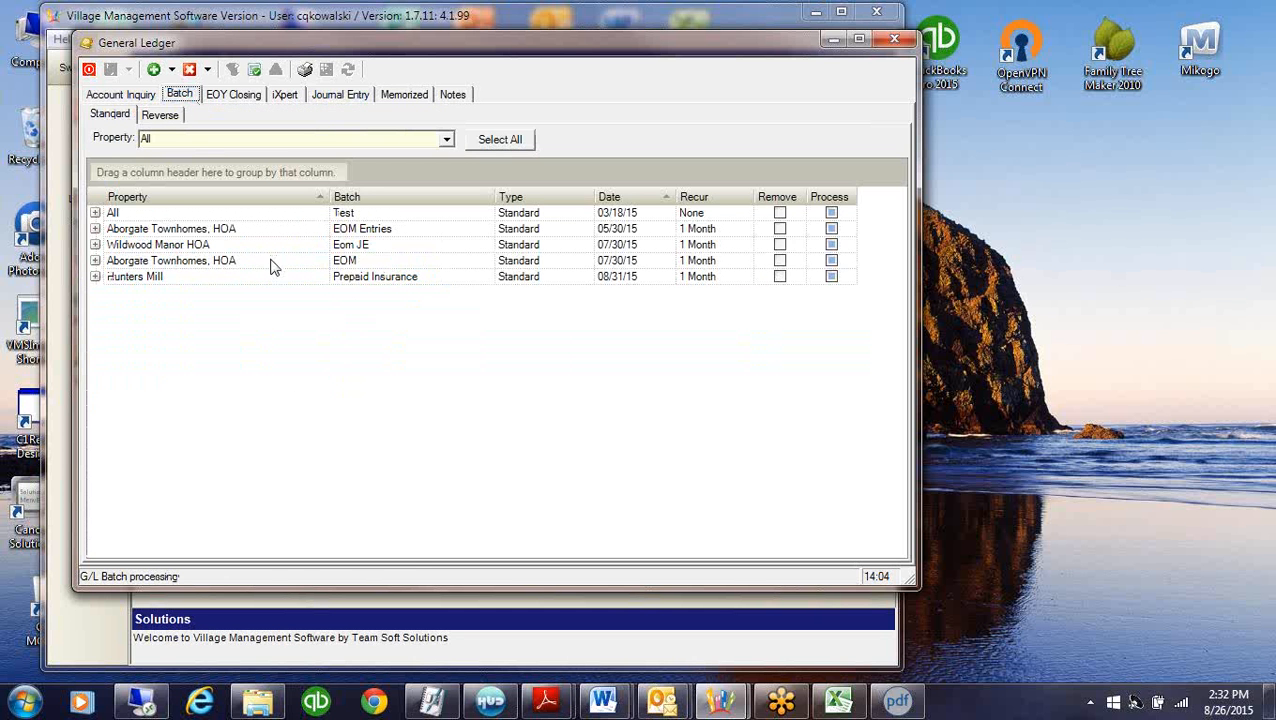
left_click(274, 262)
left_click(95, 261)
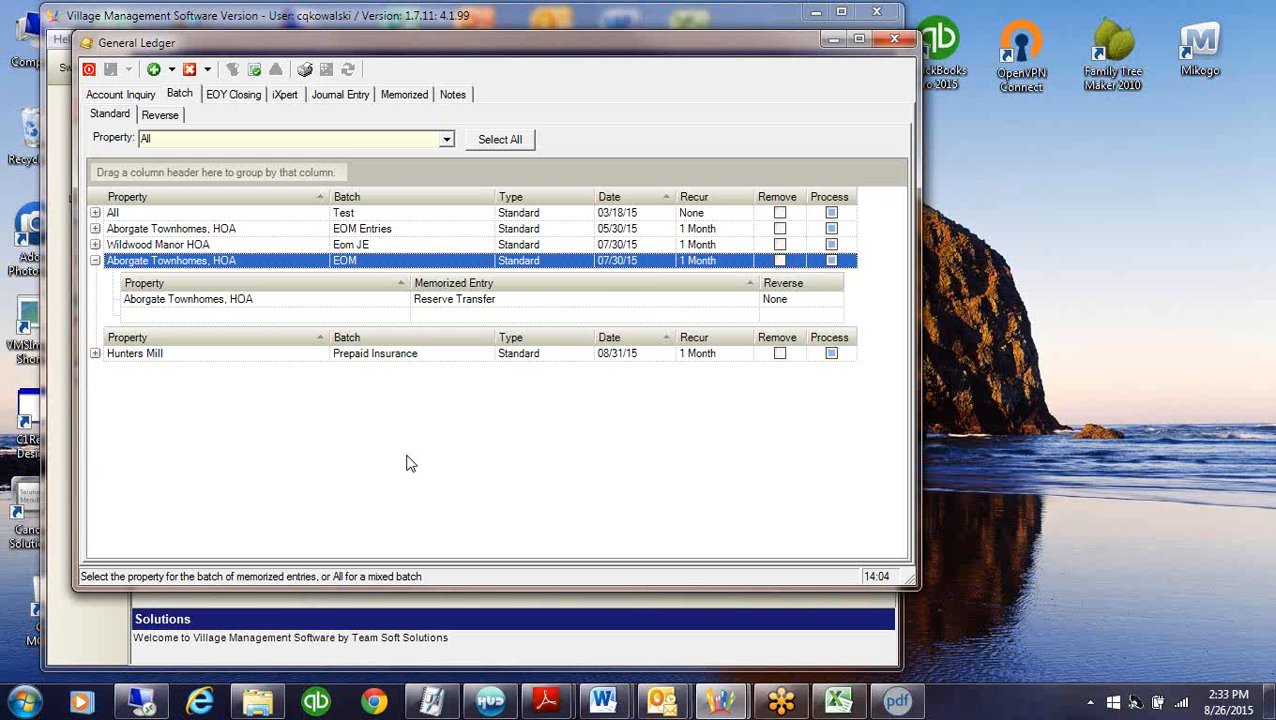
Post the Test batch for all properties with removal after posting enabled, and collapse the EOM batch details
left_click(619, 216)
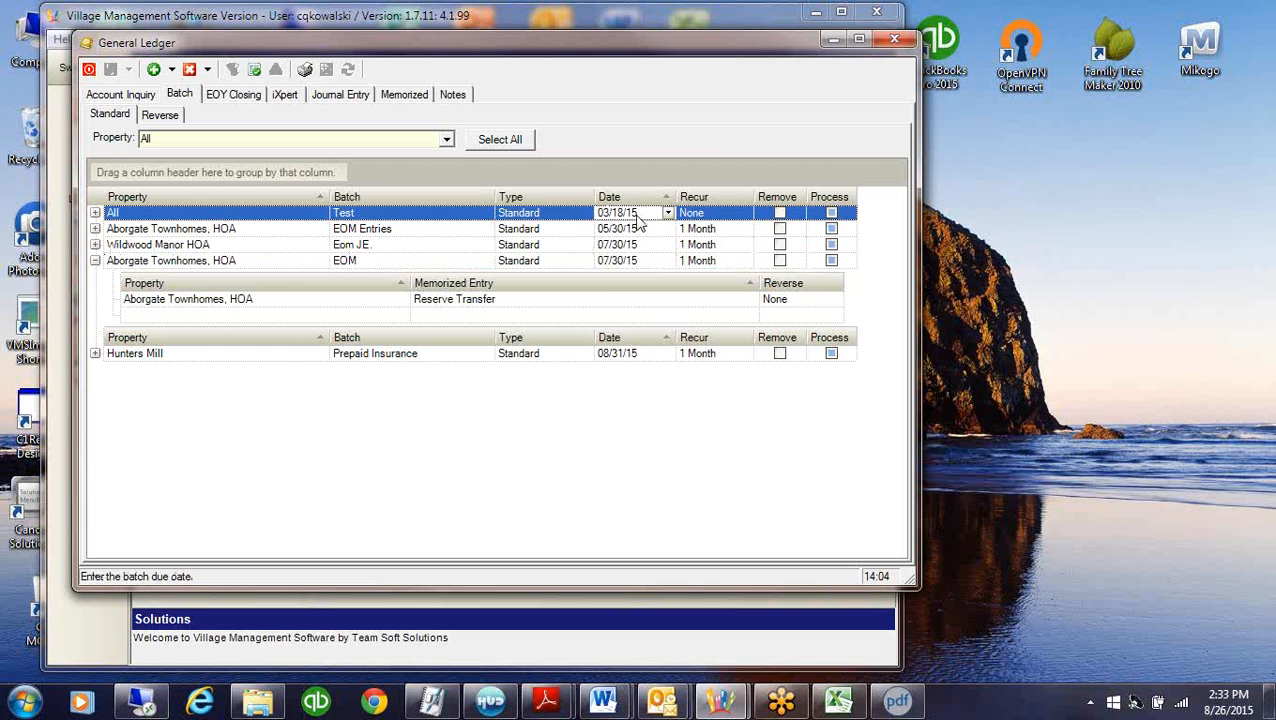
left_click(829, 214)
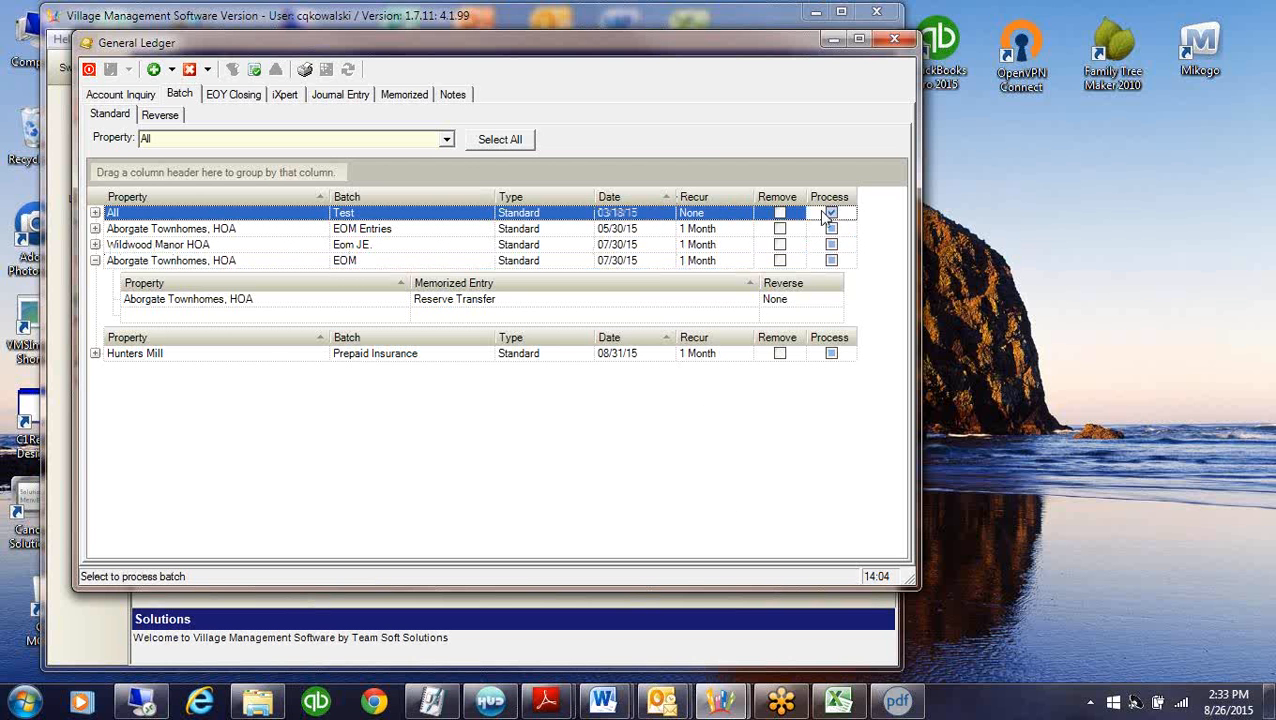
left_click(779, 213)
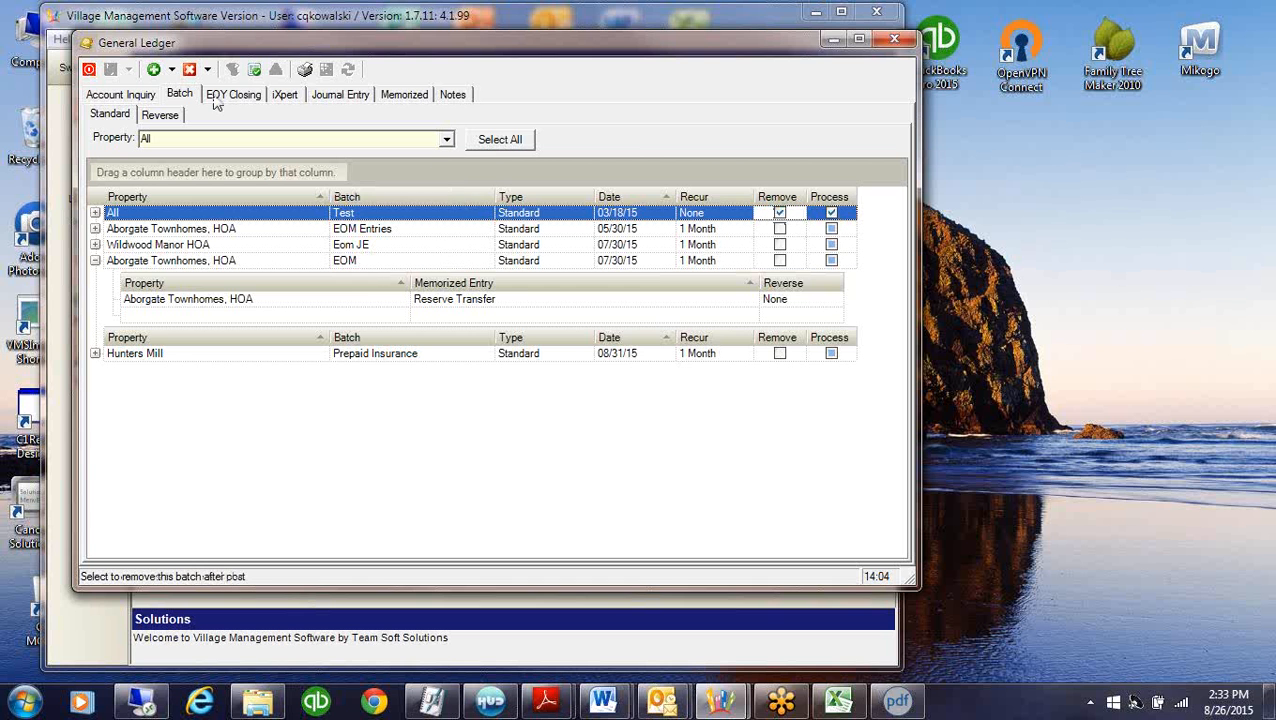
left_click(254, 69)
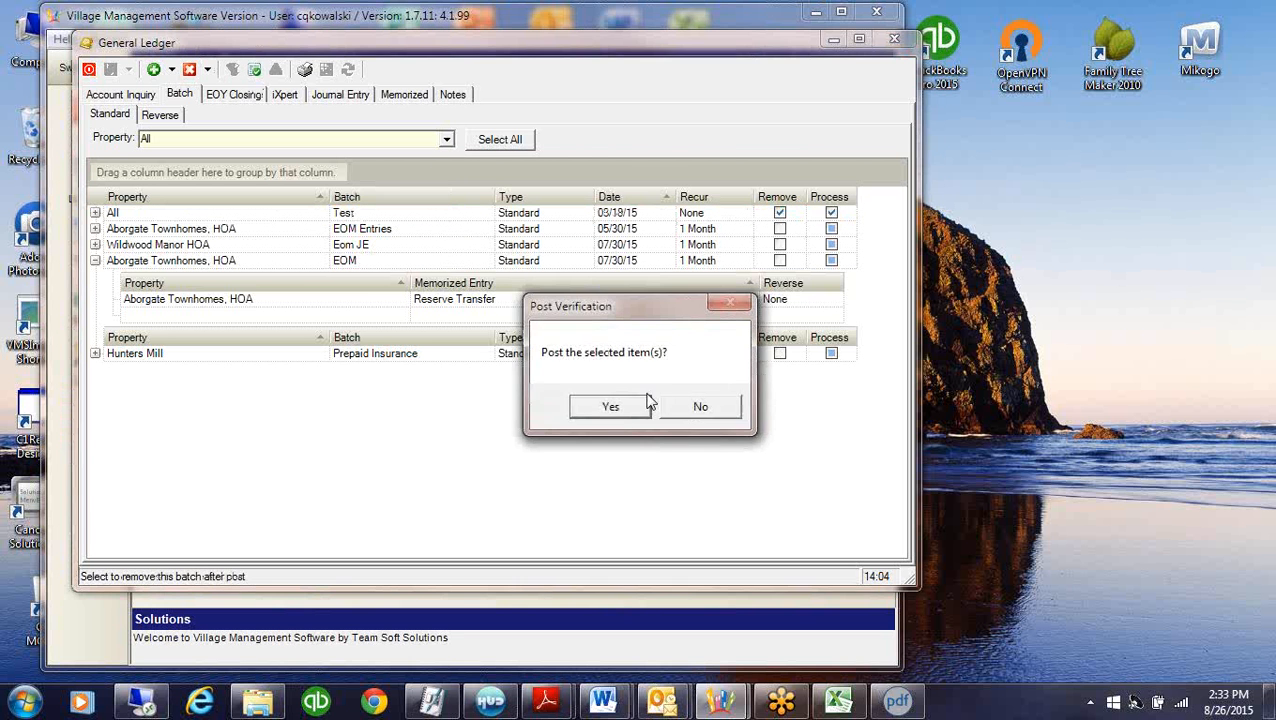
left_click(620, 410)
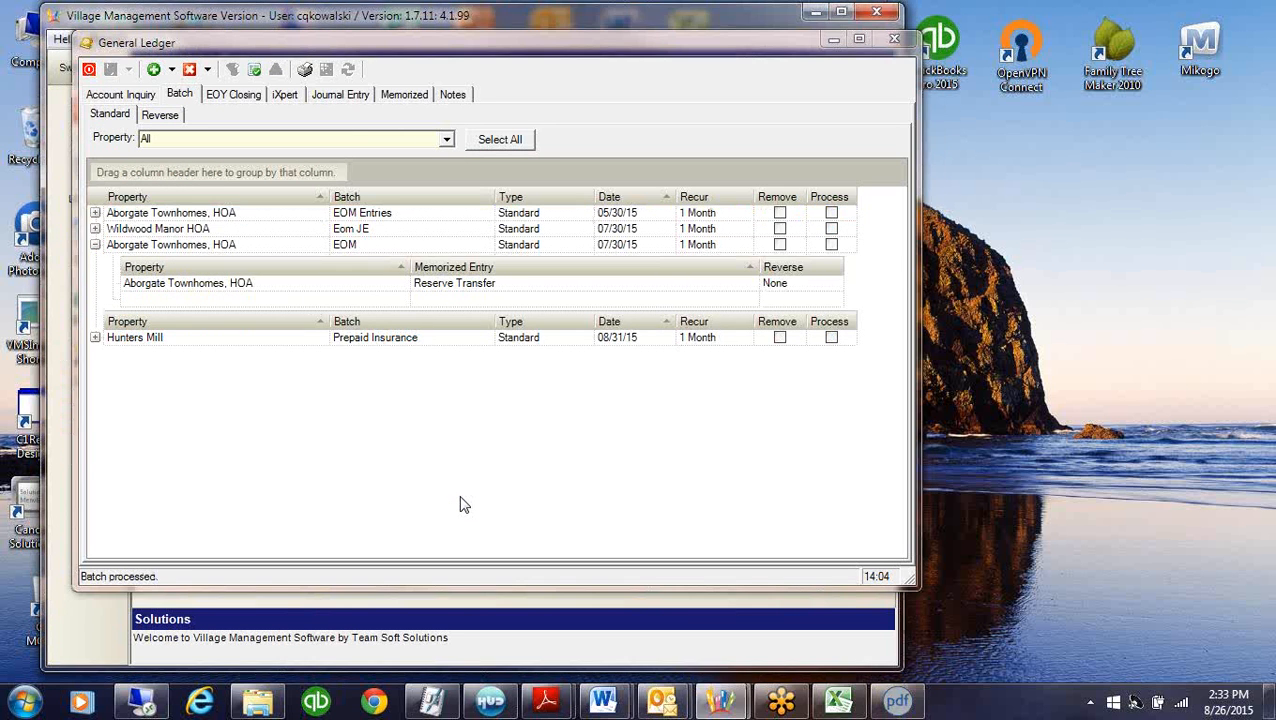
left_click(95, 244)
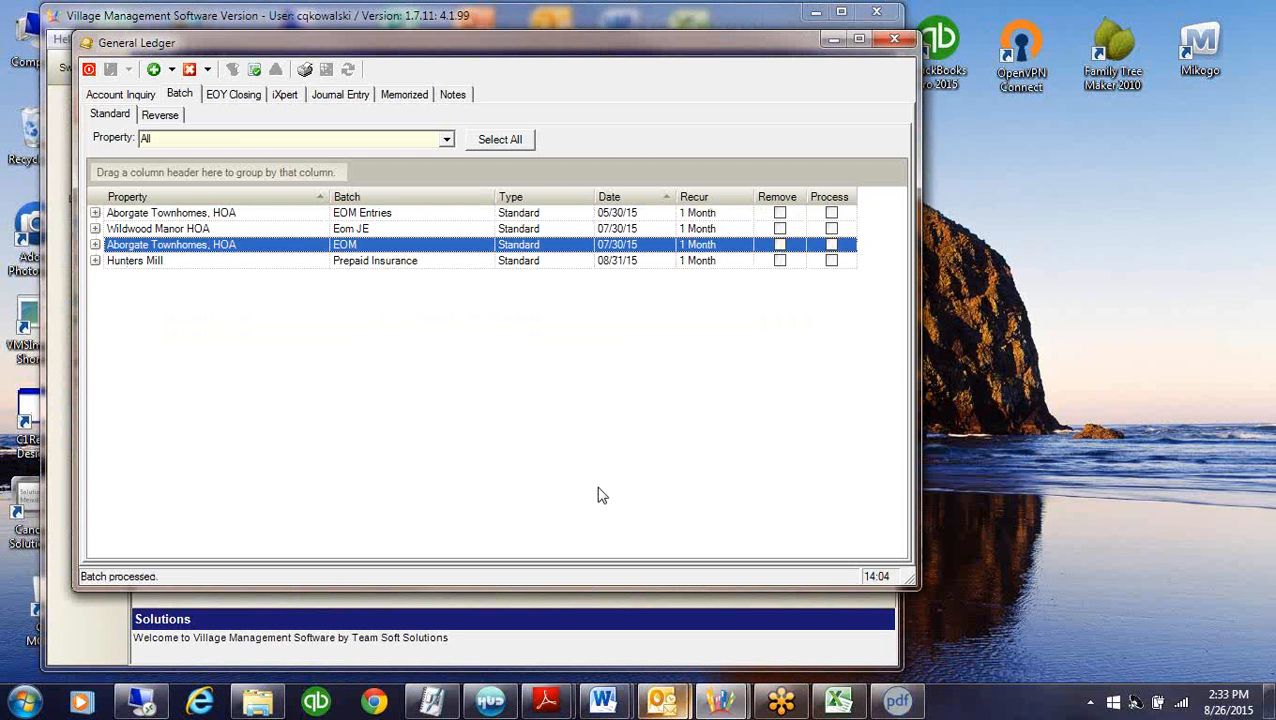
Load the prepaid liability insurance memorized entry into the Hunters Mill journal entry
left_click(334, 95)
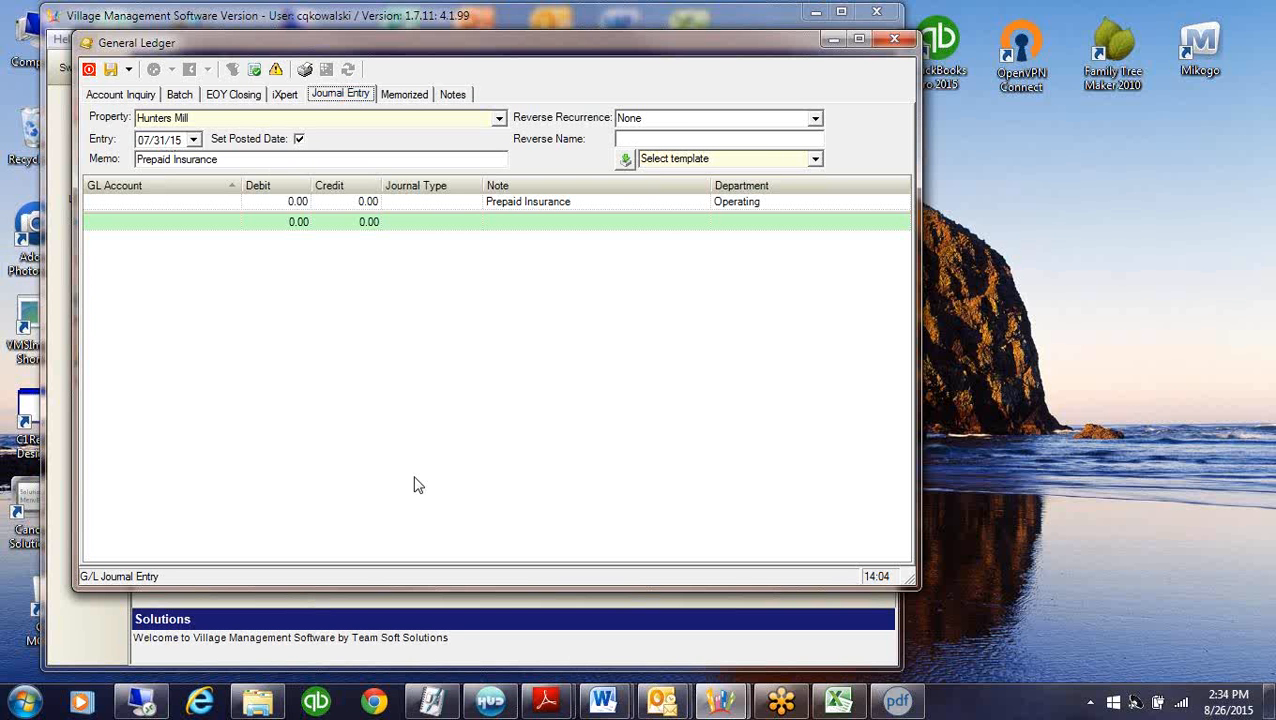
right_click(450, 296)
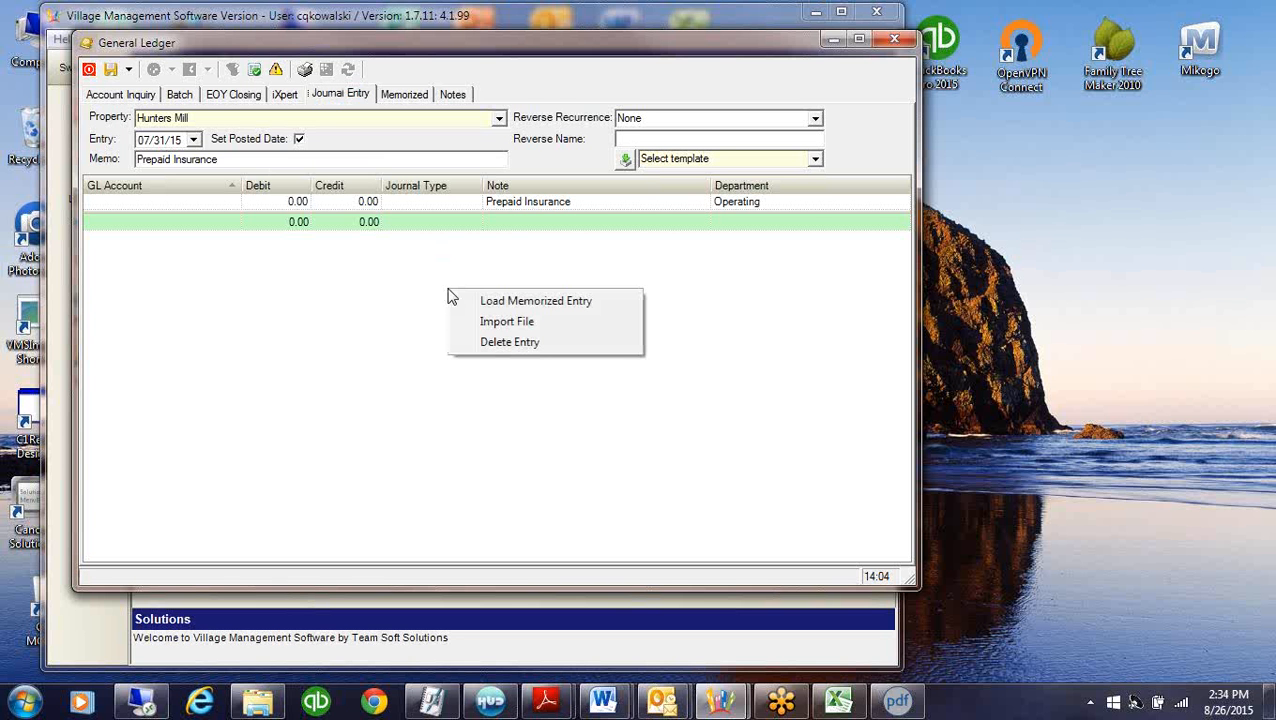
left_click(513, 303)
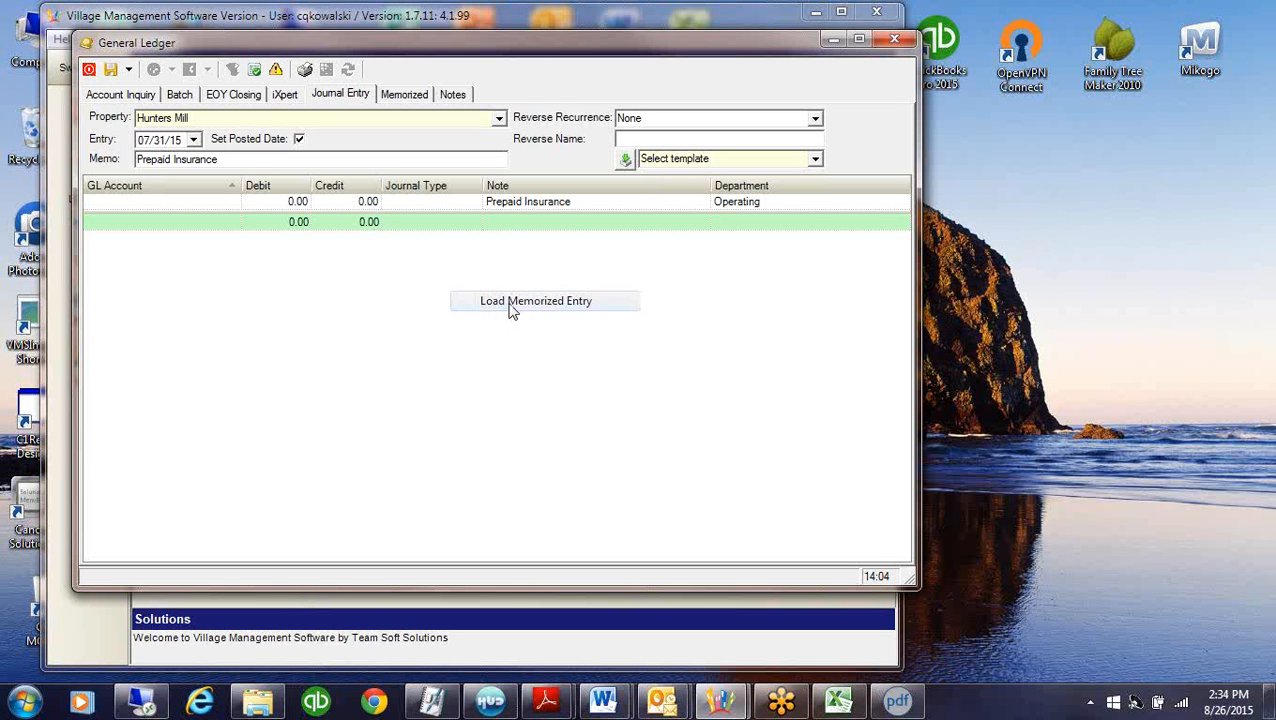
double_click(428, 205)
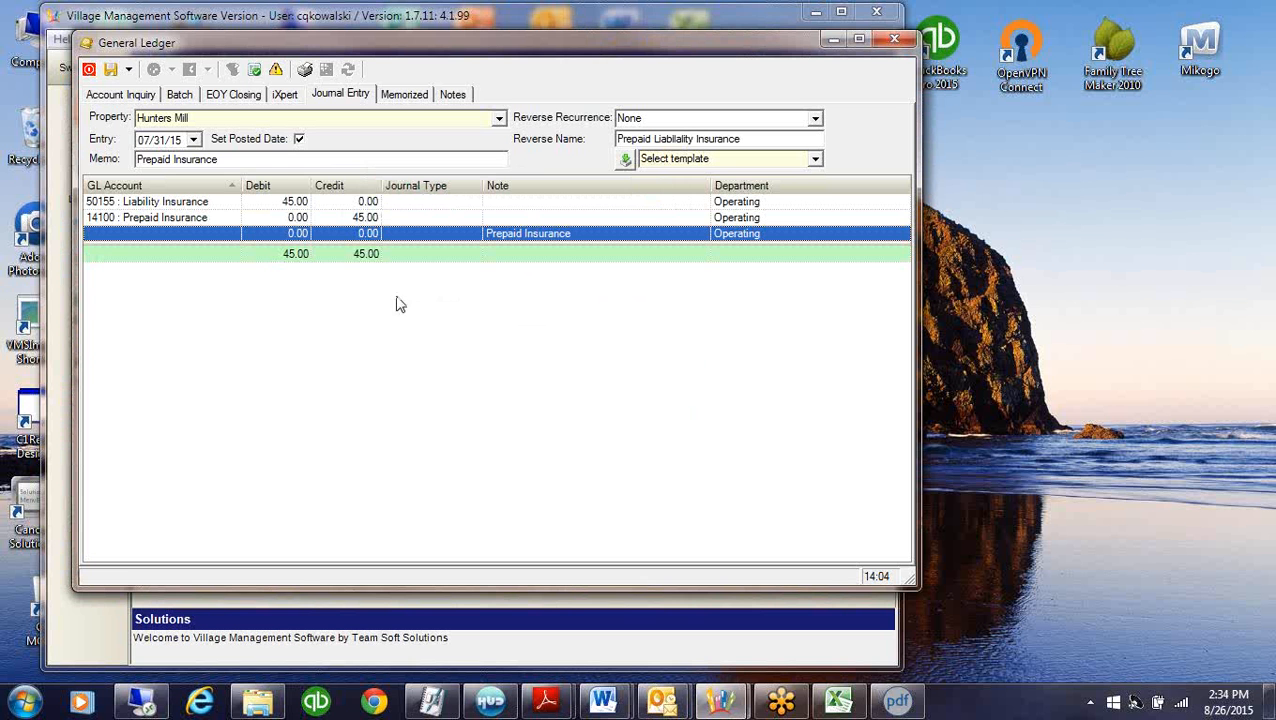
left_click(195, 233)
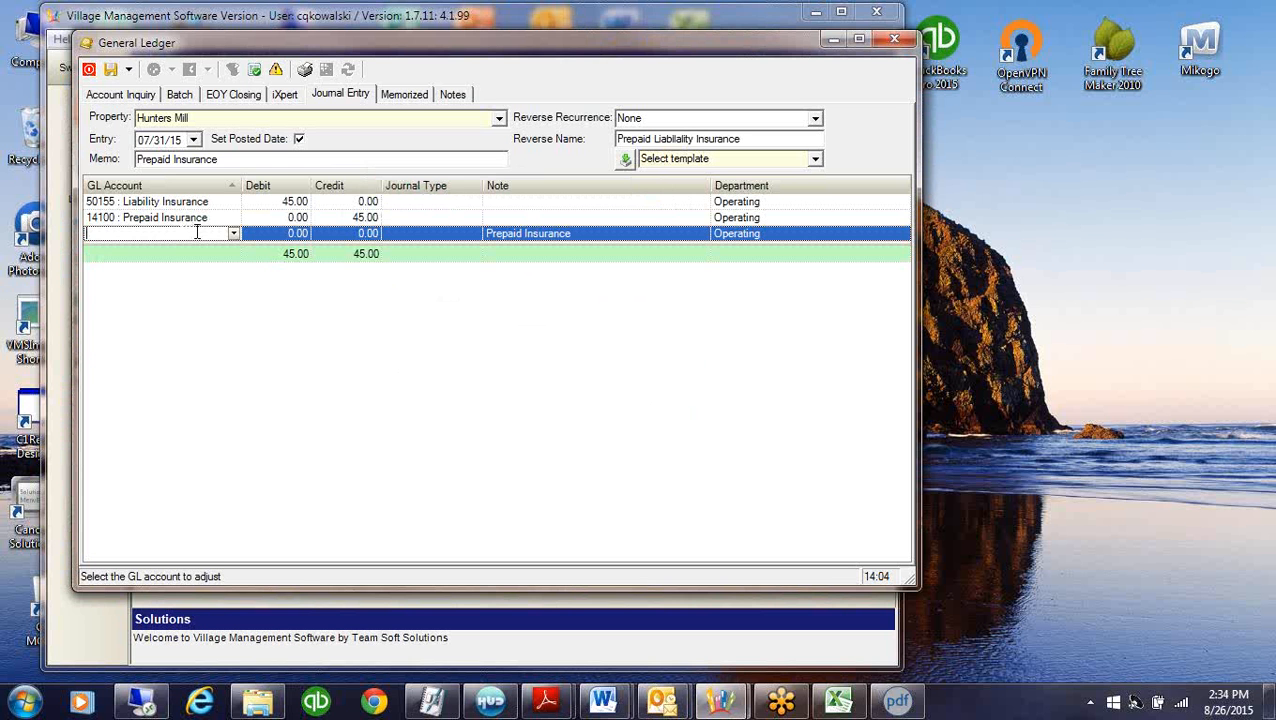
left_click(233, 234)
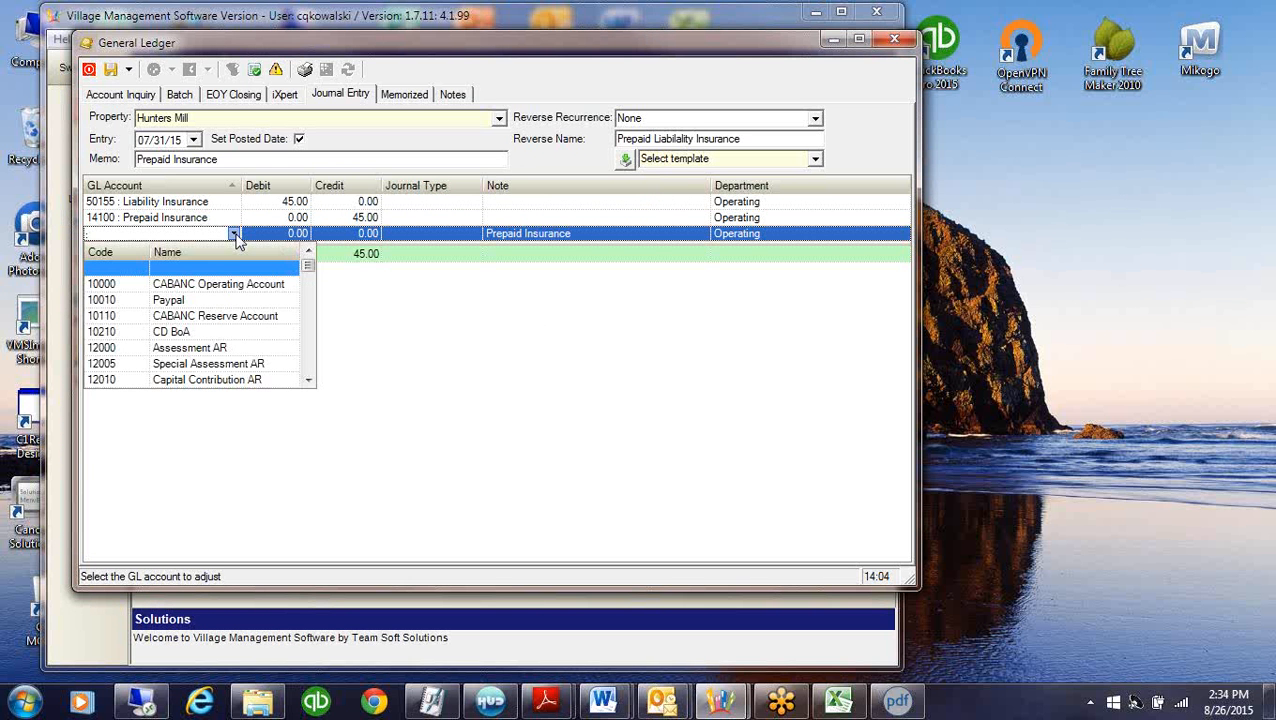
left_click(309, 372)
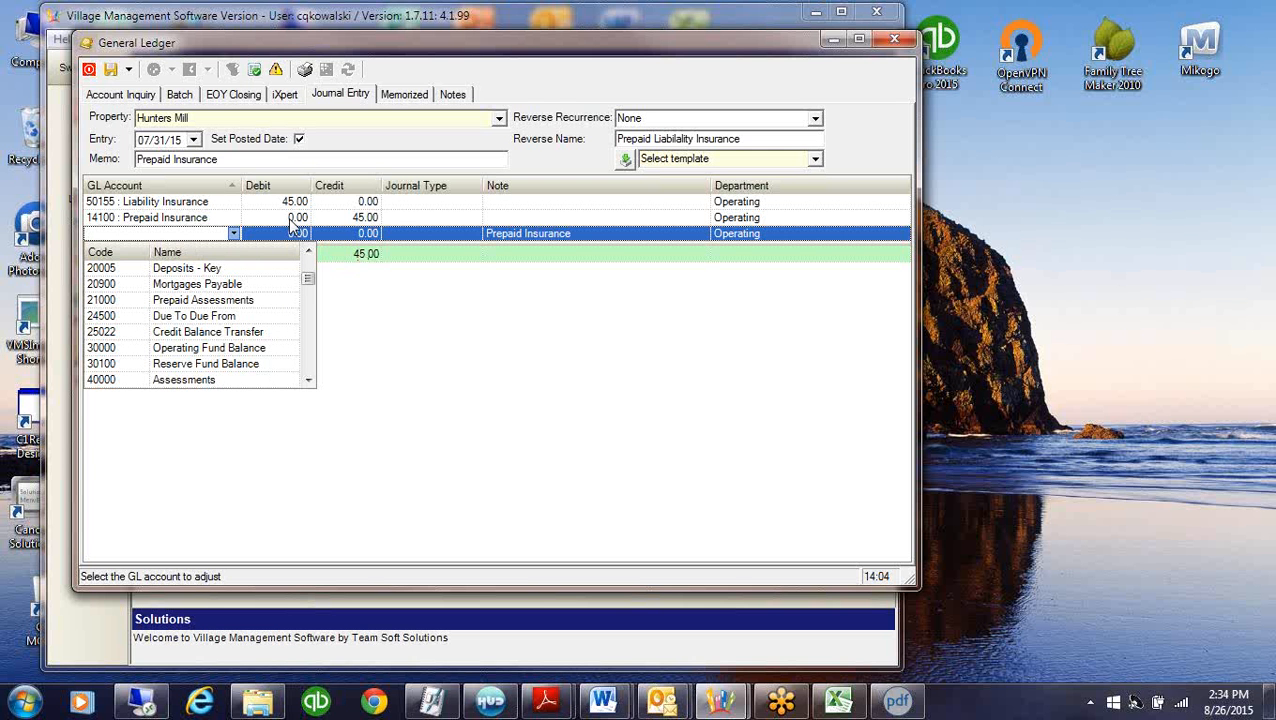
Set the credit amount of the 14100 : Prepaid Insurance line to 4500
left_click(354, 219)
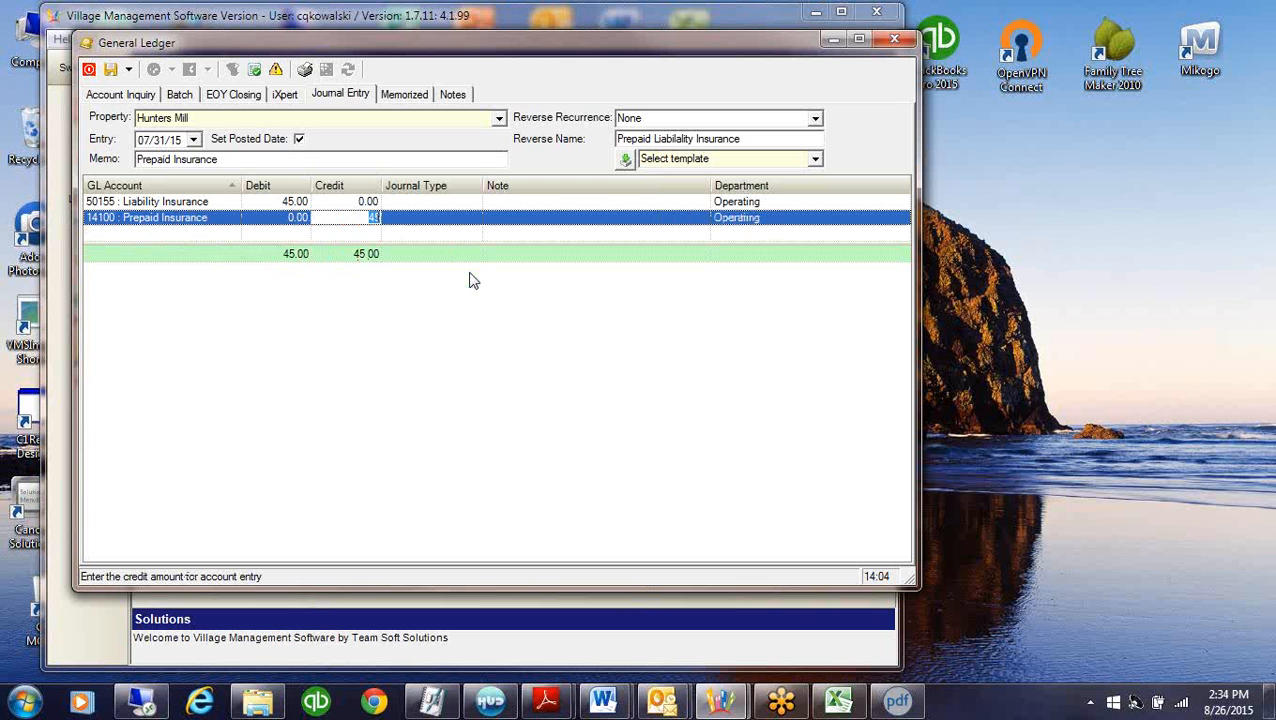
type("4500")
left_click(476, 254)
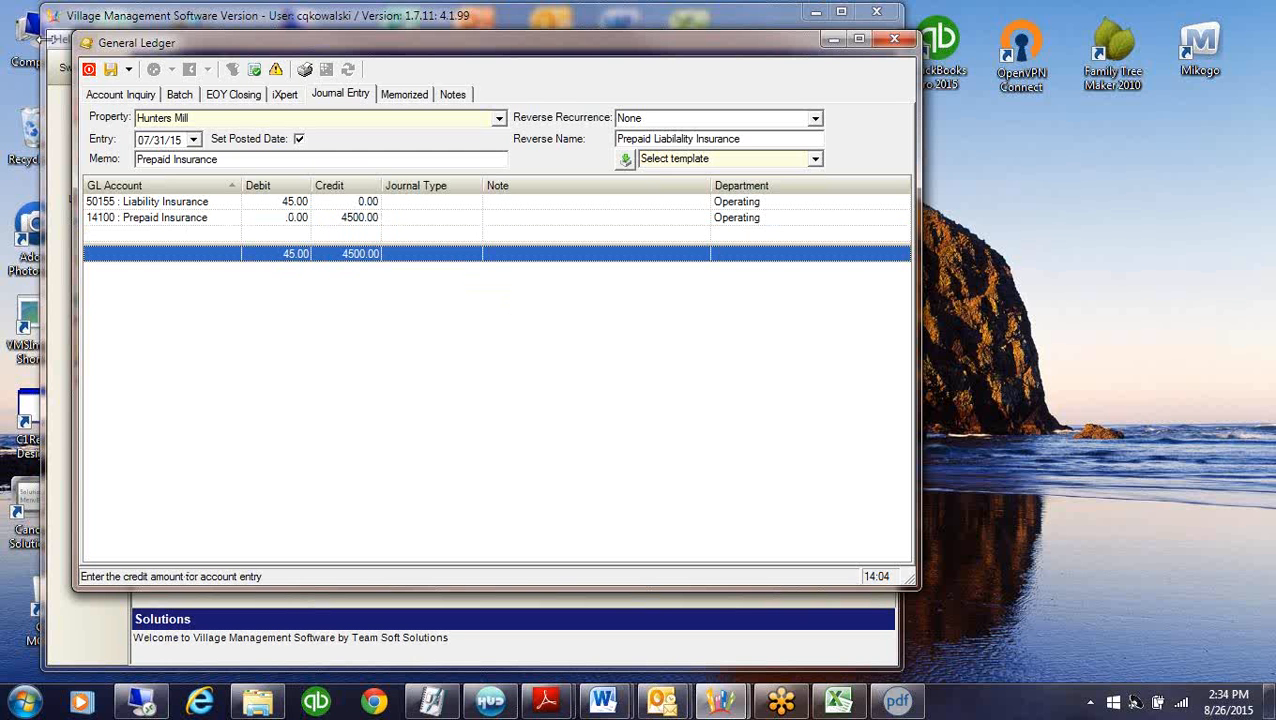
Close the General Ledger, declining to keep the out-of-period entry date
left_click(89, 69)
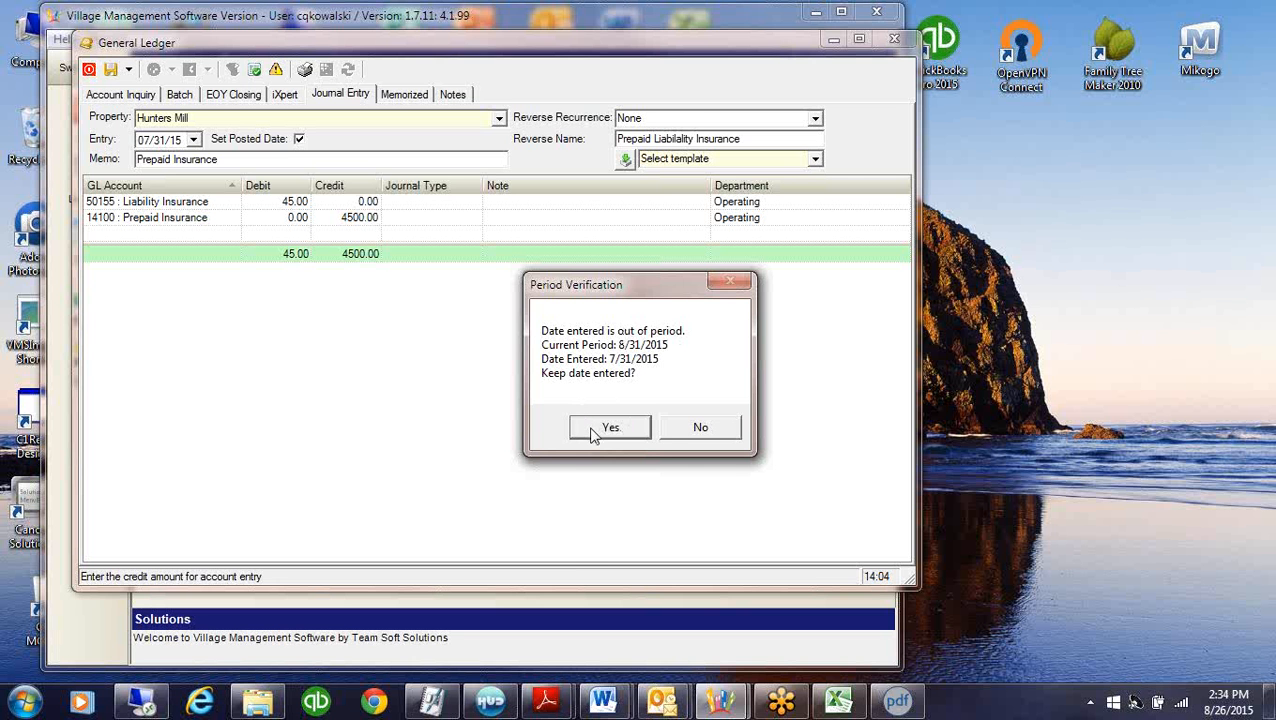
left_click(704, 430)
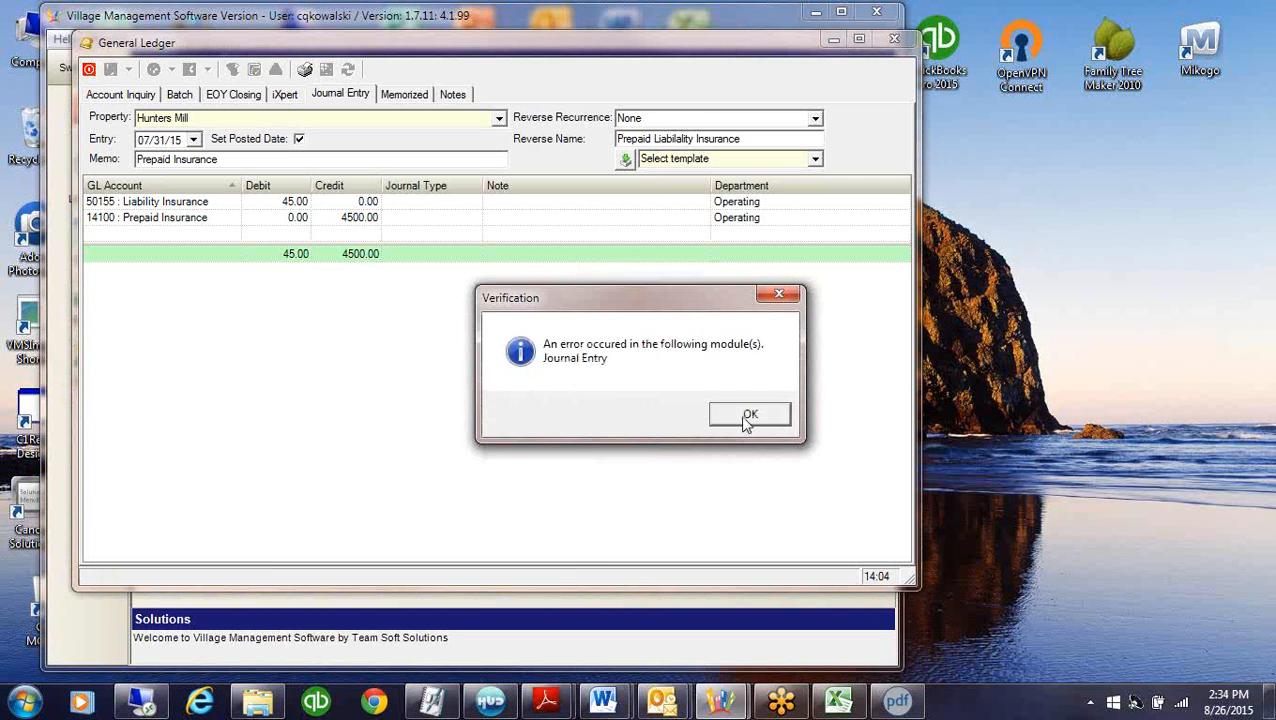
left_click(746, 418)
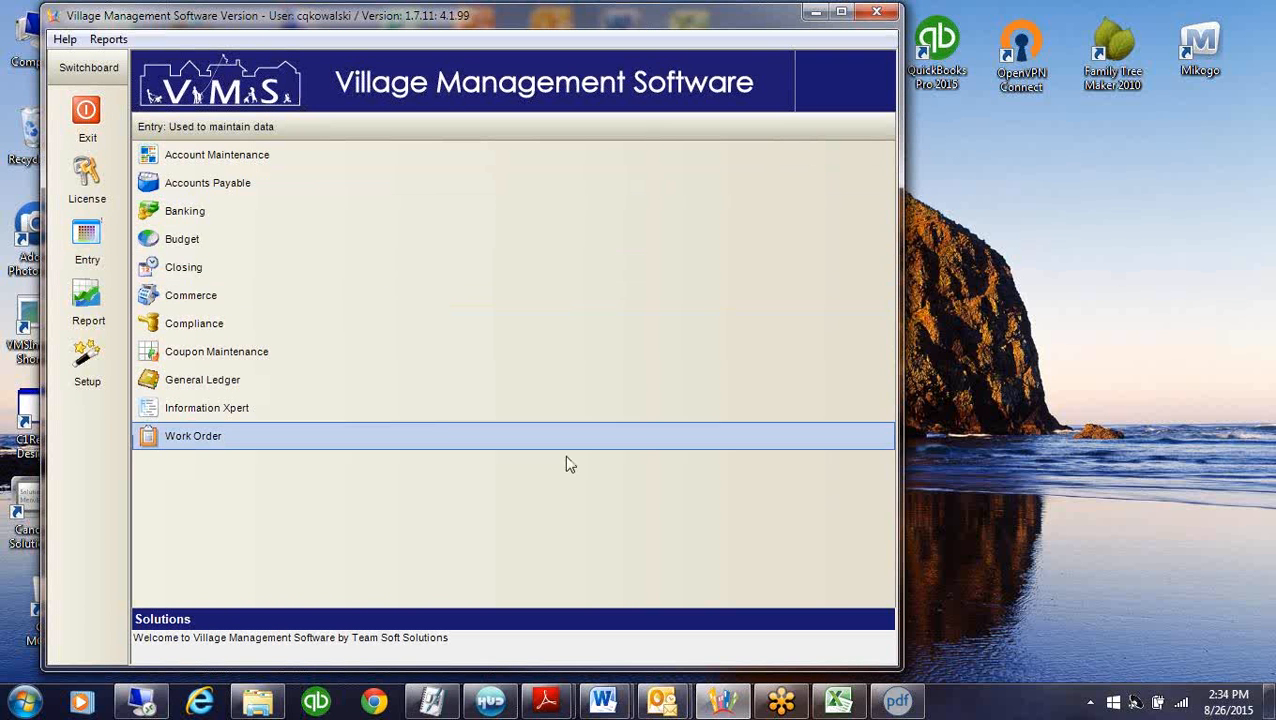
Open the General Ledger and choose **Village of Woodlea** as the journal entry property
left_click(300, 388)
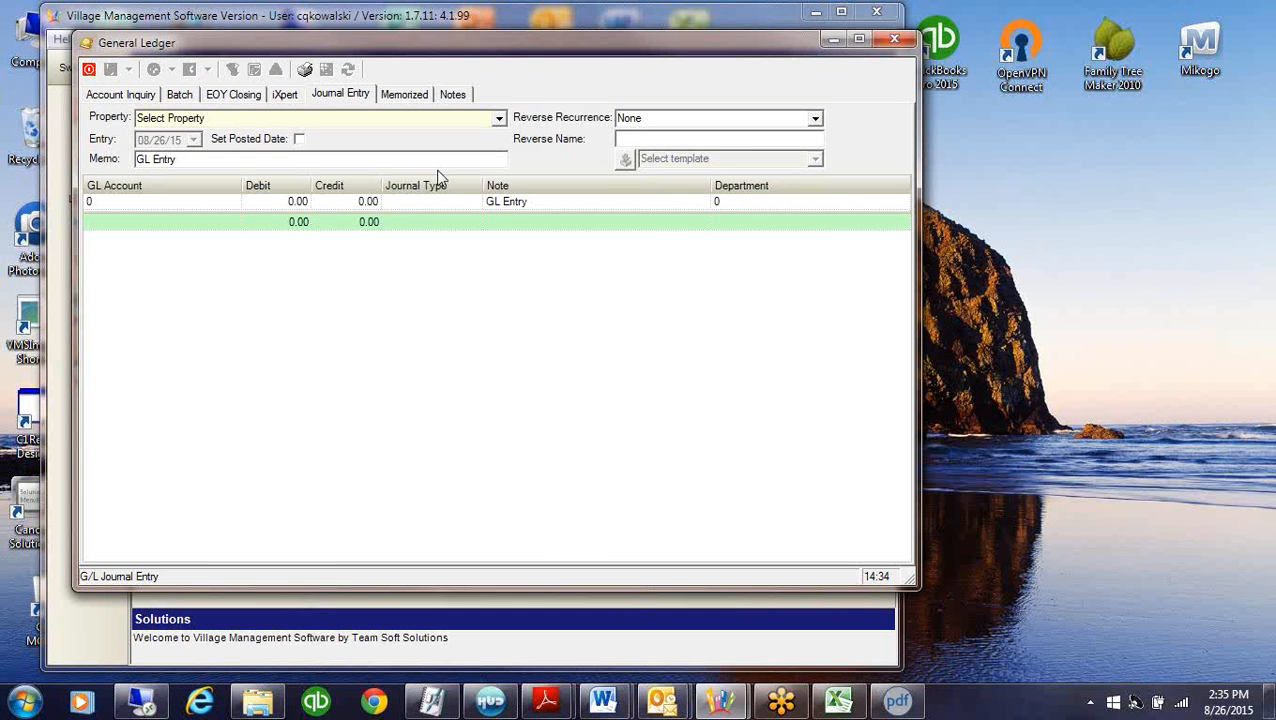
left_click(467, 128)
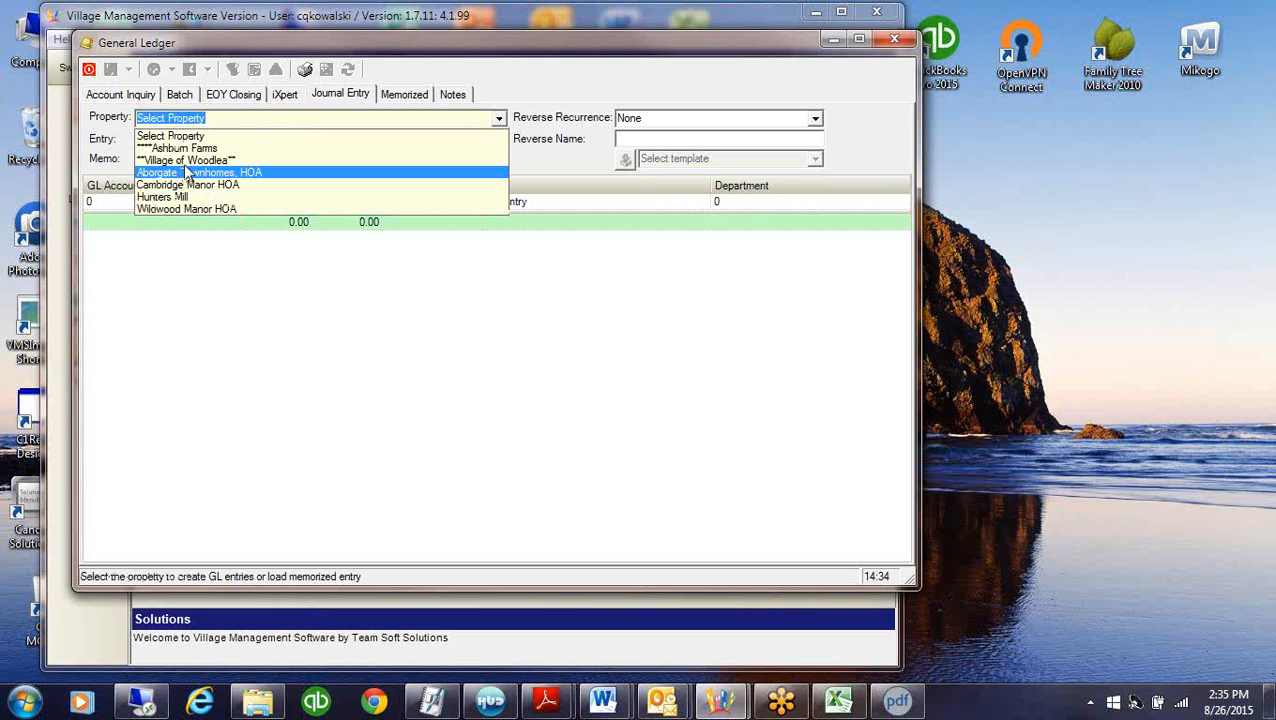
left_click(185, 160)
Load the Reserve Contribution memorized entry into the journal entry and discard the loaded lines
right_click(439, 333)
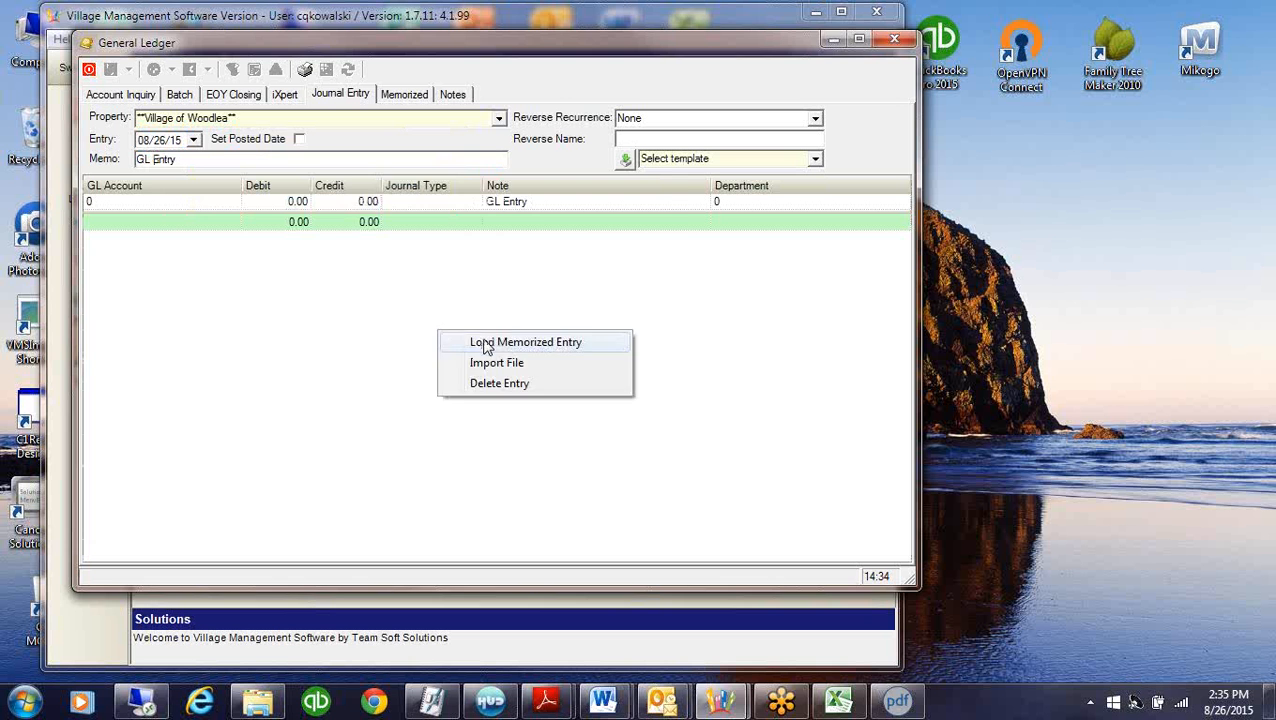
left_click(485, 343)
left_click(352, 210)
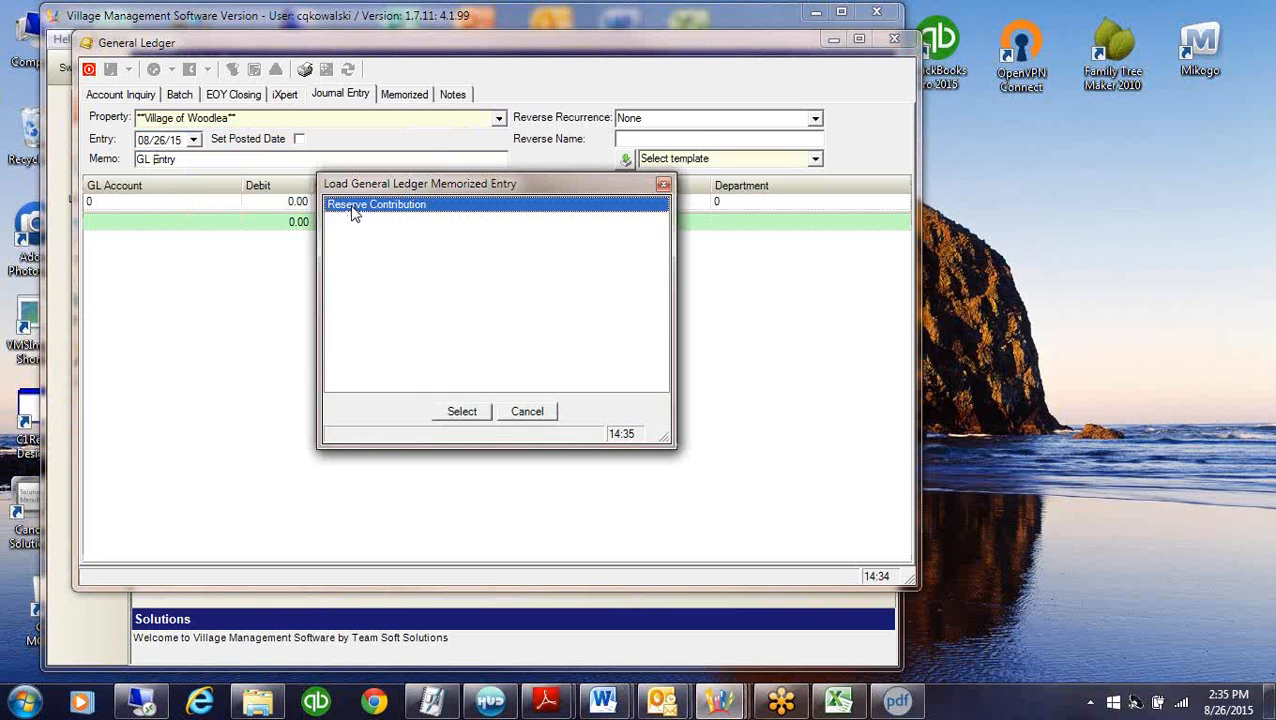
double_click(352, 208)
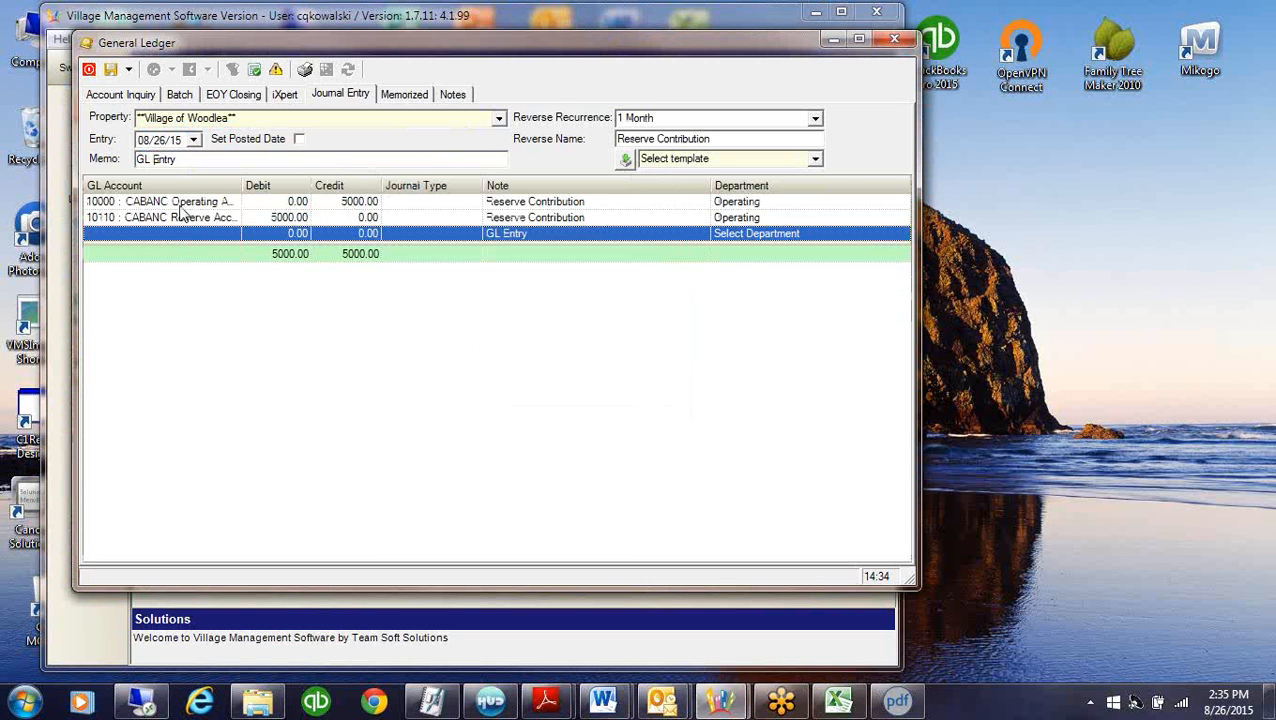
left_click(276, 70)
left_click(592, 410)
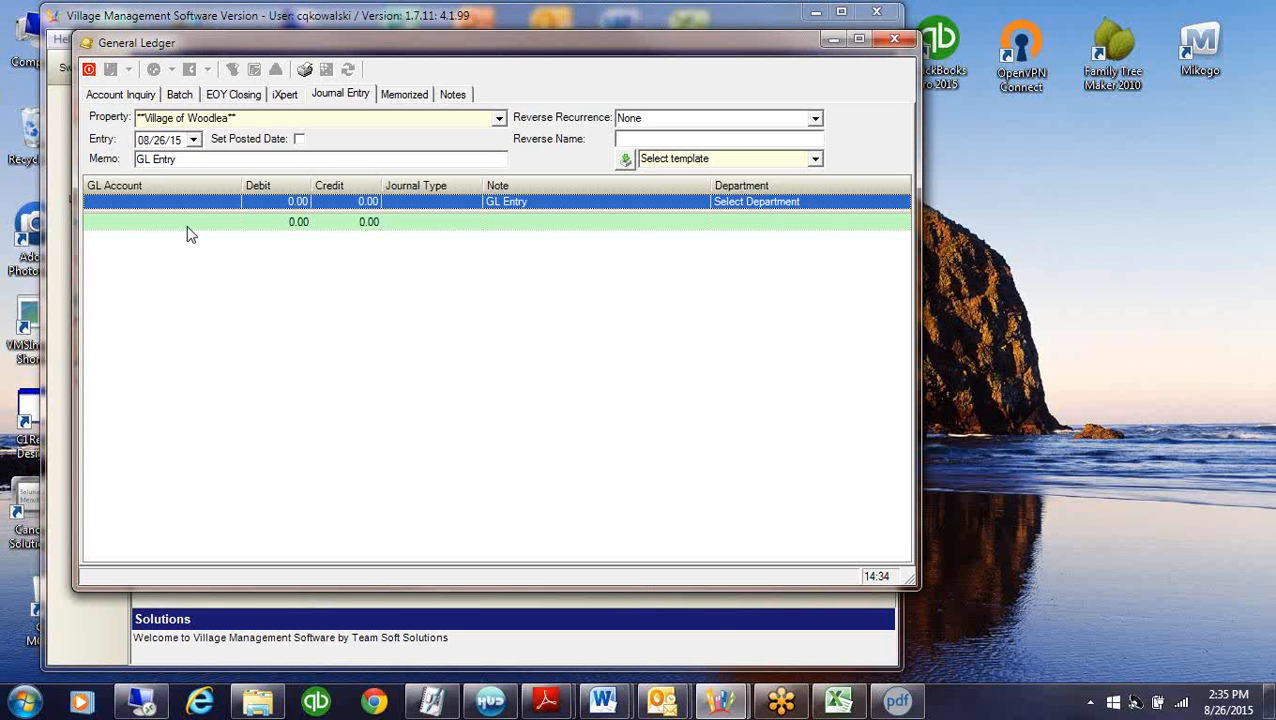
Start a journal entry with a line for the 10000 : CABANC Operating account and a second blank line
left_click(177, 202)
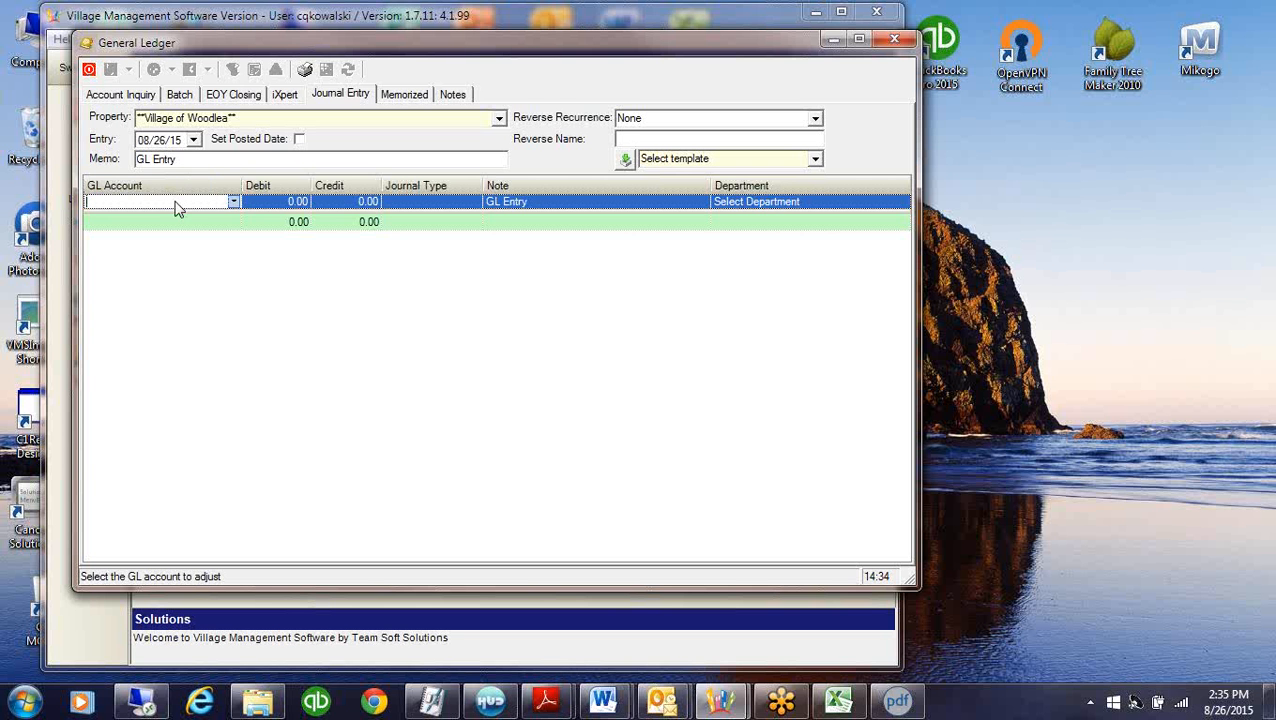
type("10000 - CABANC Operating Acc")
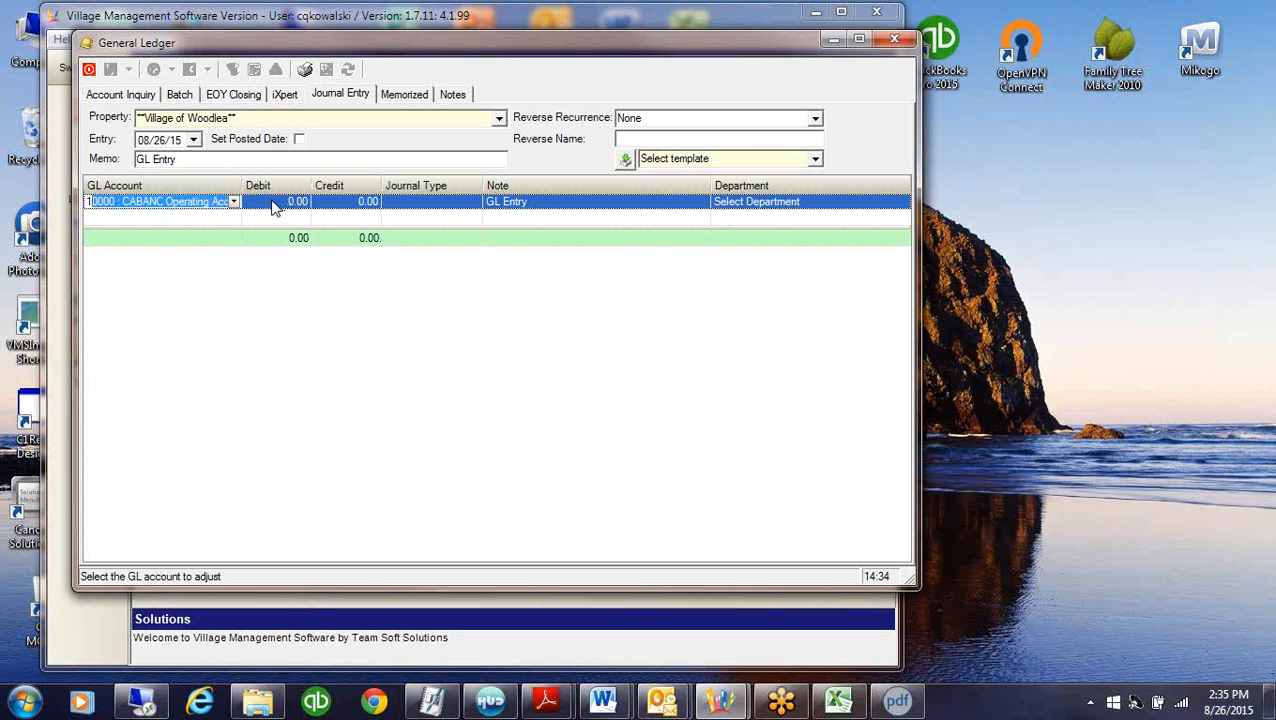
left_click(272, 205)
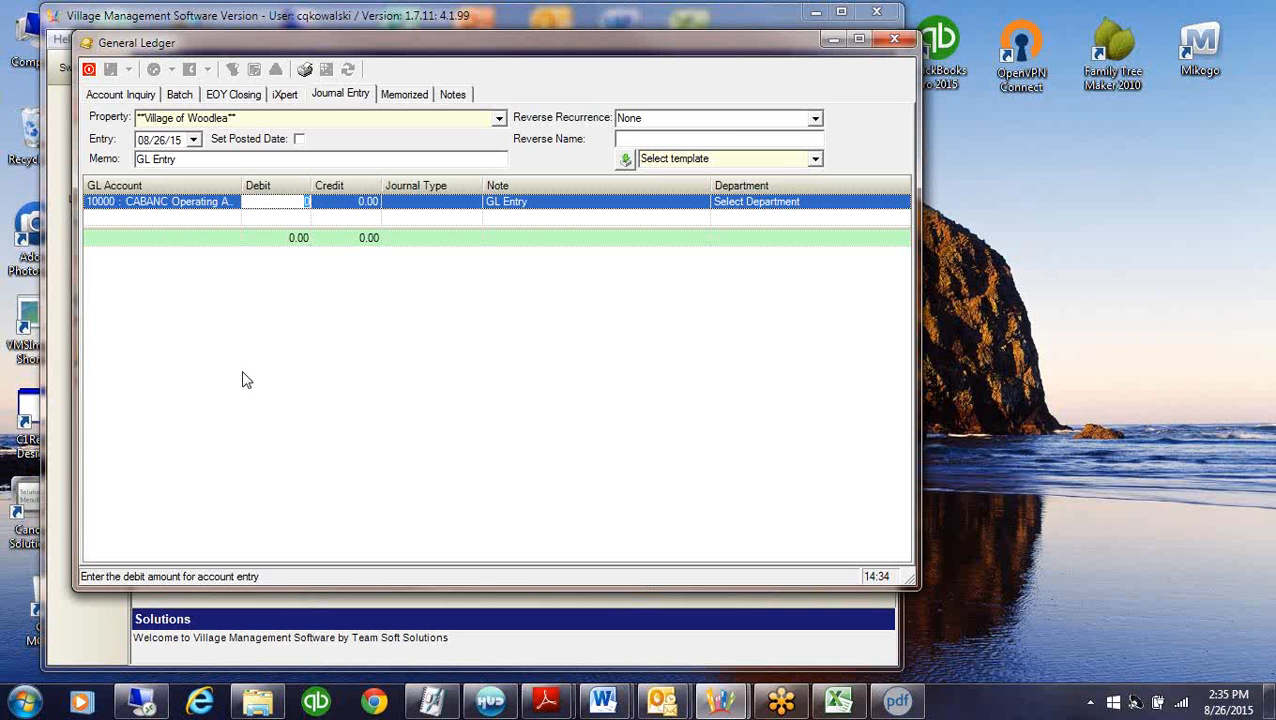
right_click(495, 346)
left_click(133, 218)
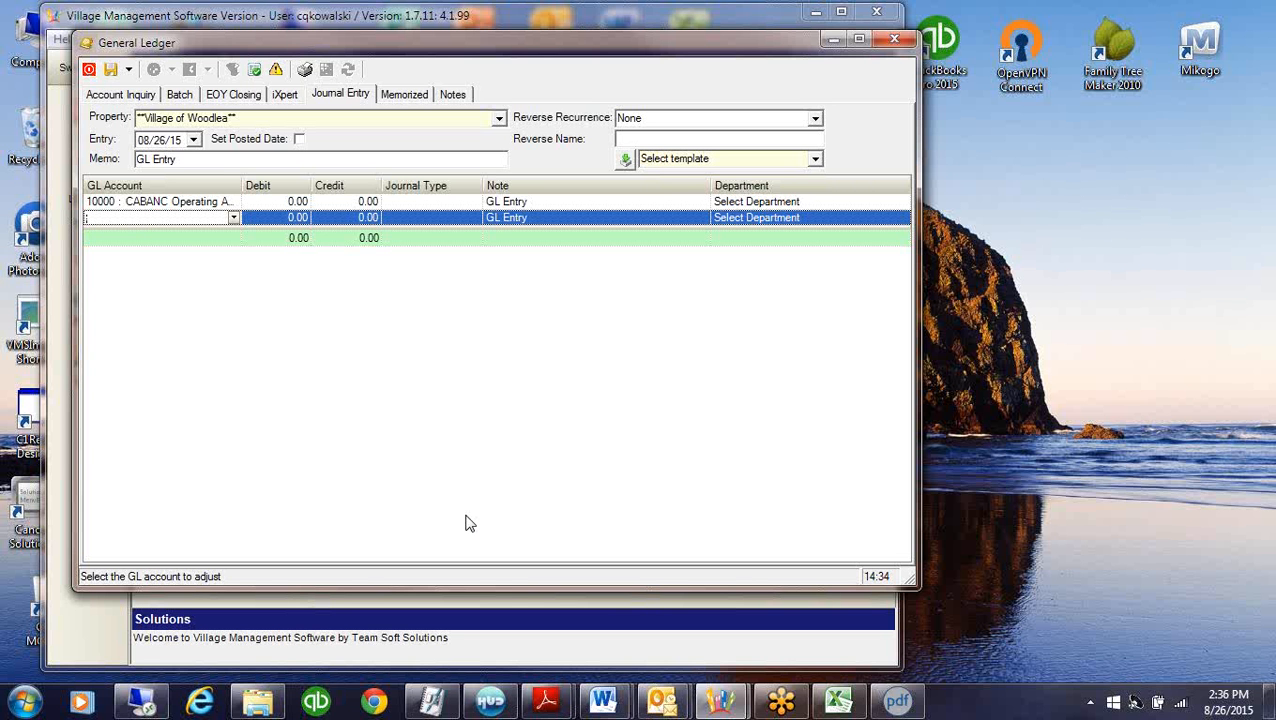
Try to post the incomplete journal entry, and abort it to clear its lines
left_click(404, 93)
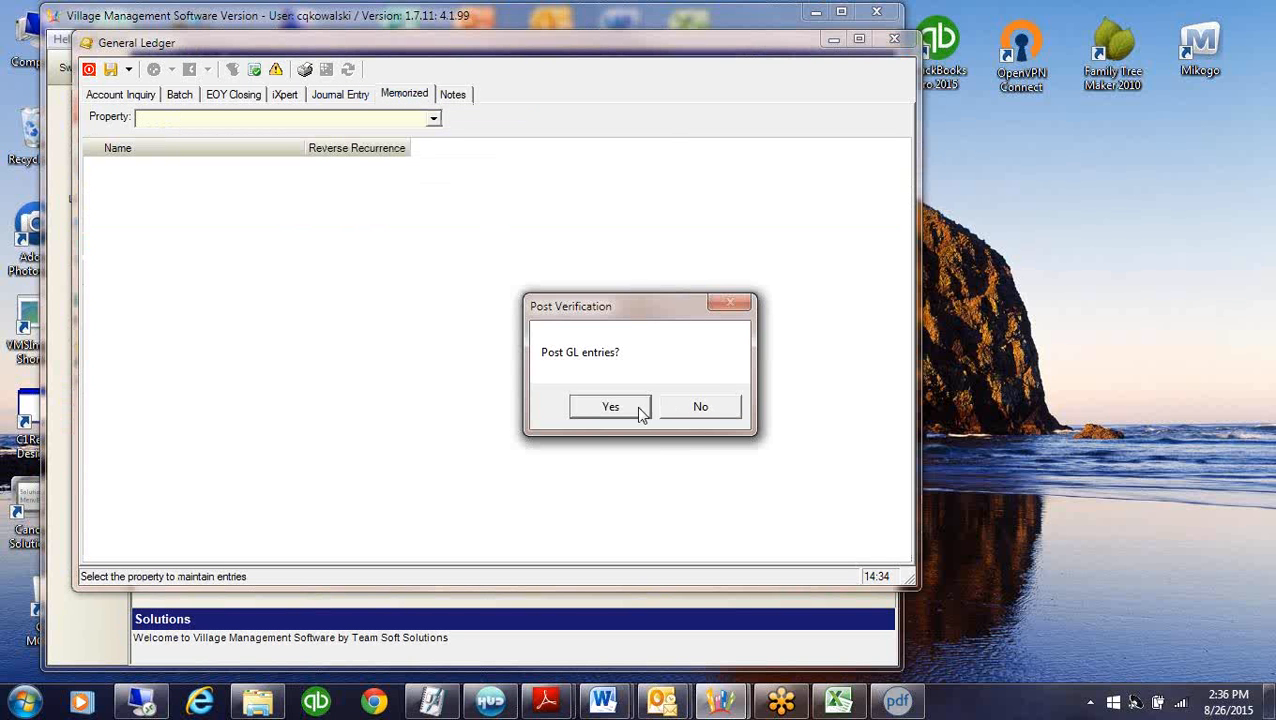
left_click(703, 410)
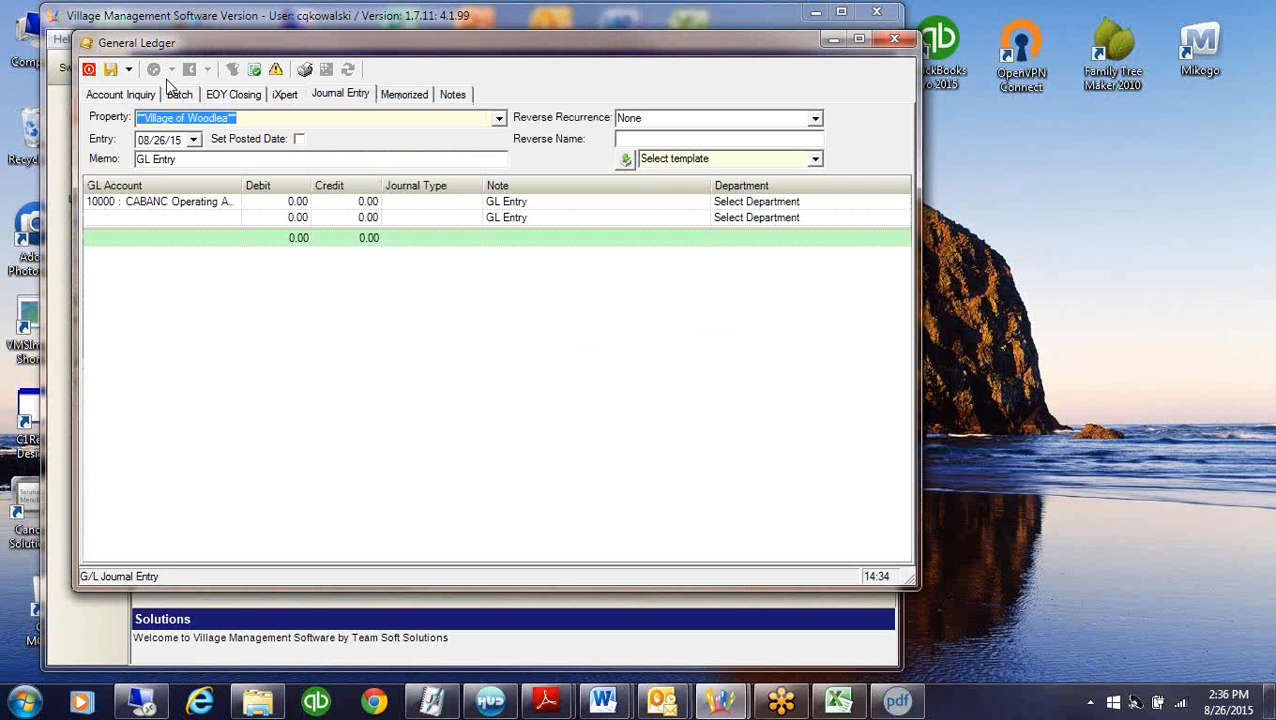
left_click(255, 70)
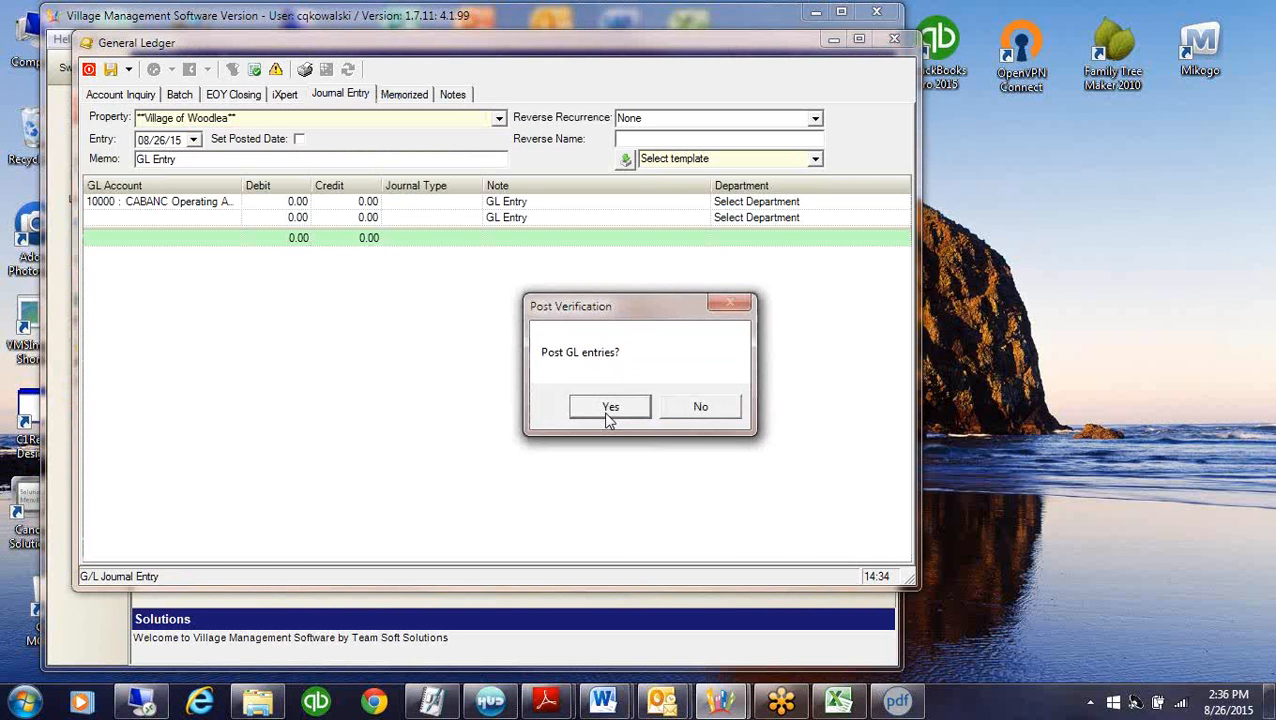
left_click(609, 408)
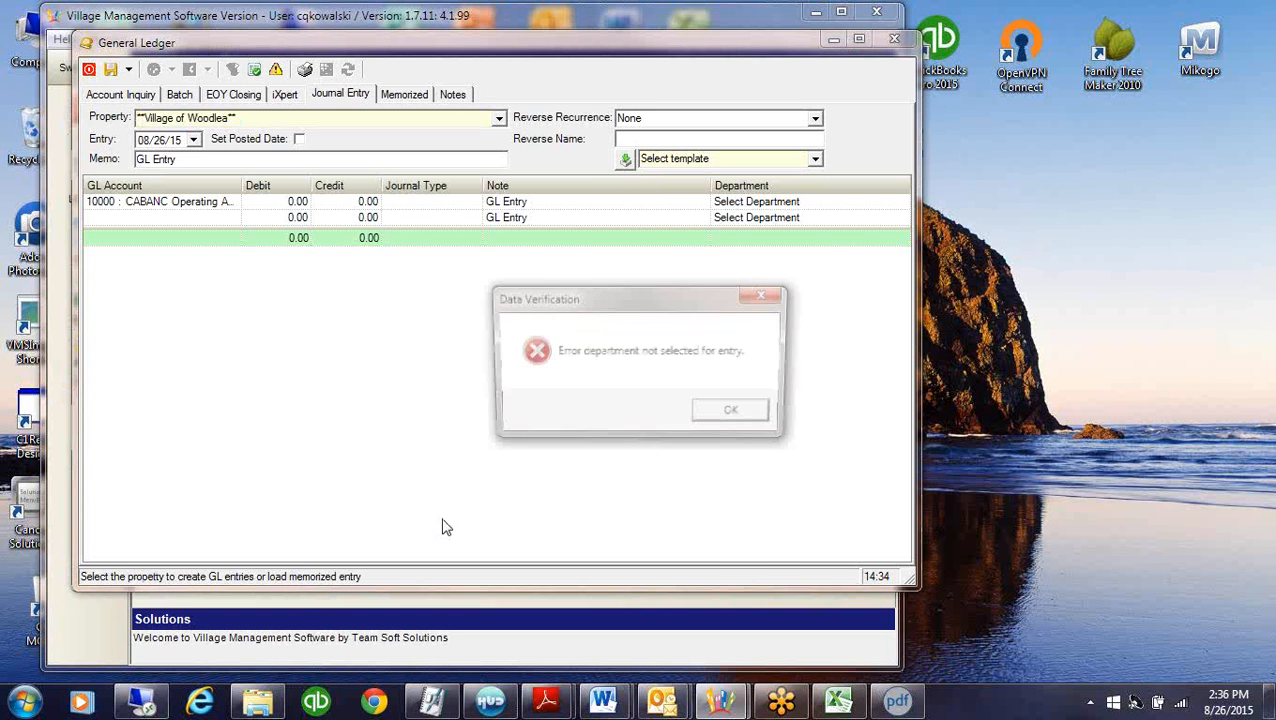
left_click(756, 416)
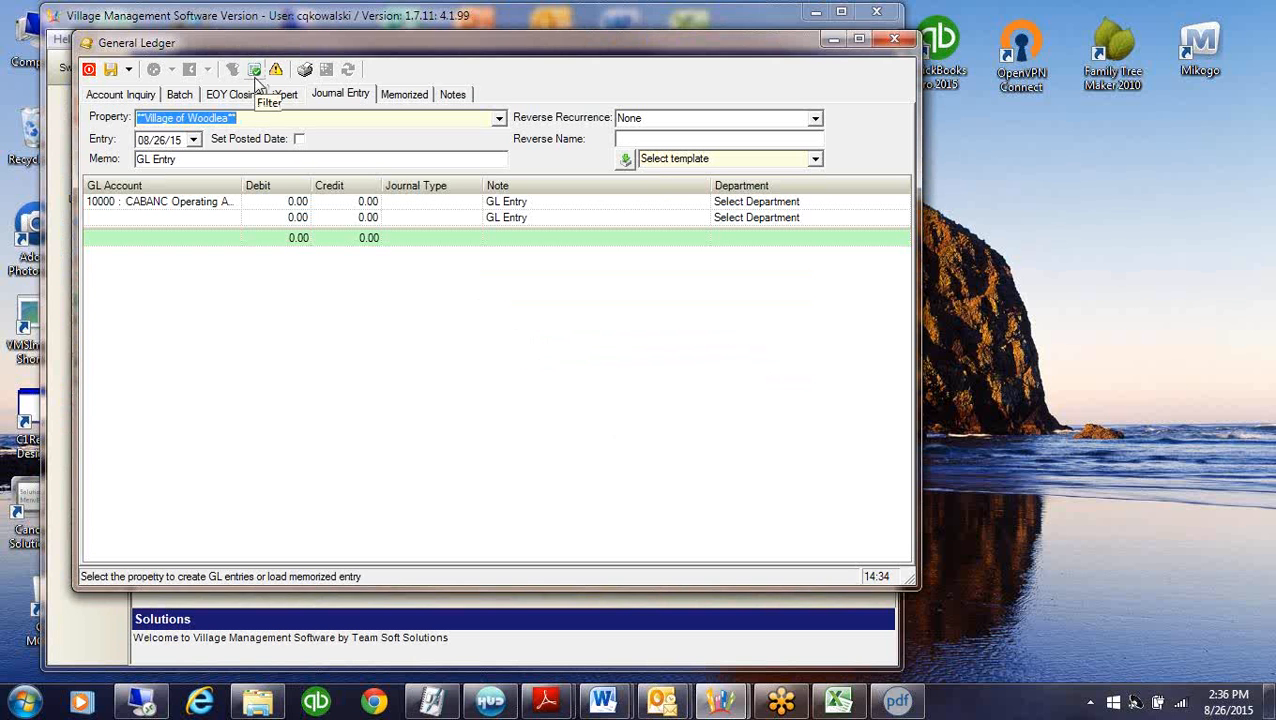
left_click(276, 70)
left_click(609, 407)
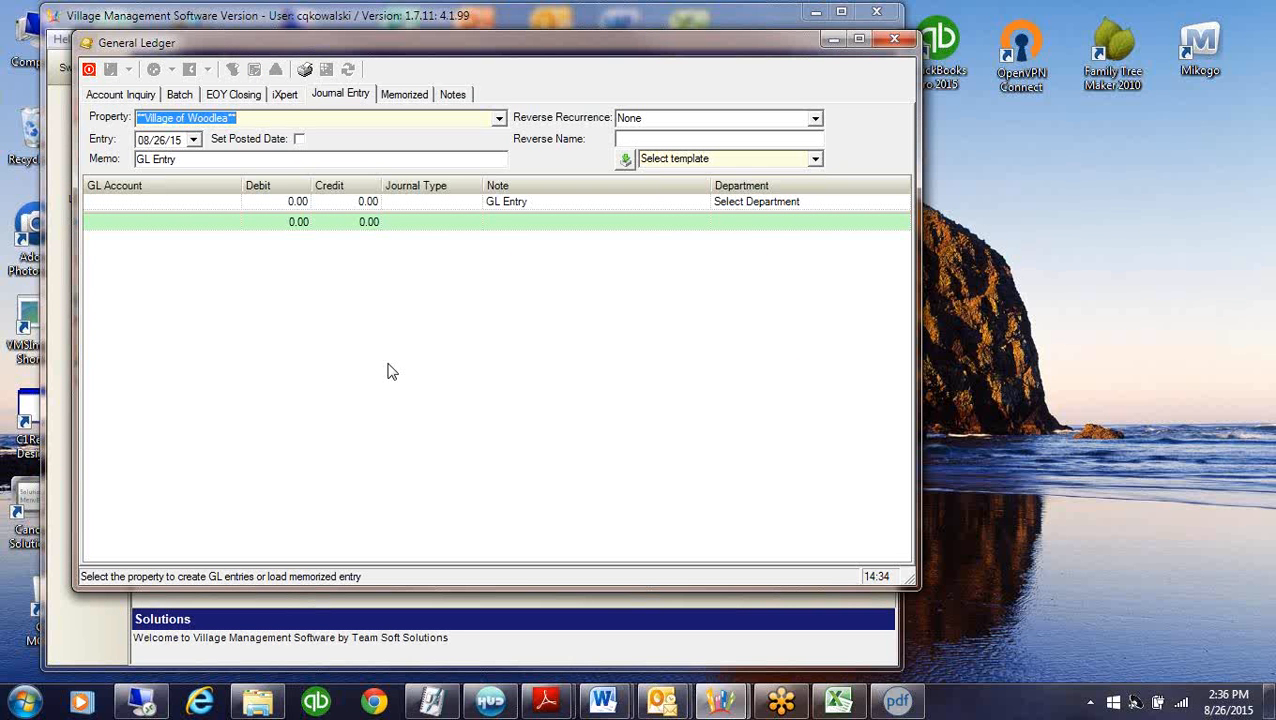
View the memorized entries of **Village of Woodlea** and of Aborgate Townhomes, HOA
left_click(412, 96)
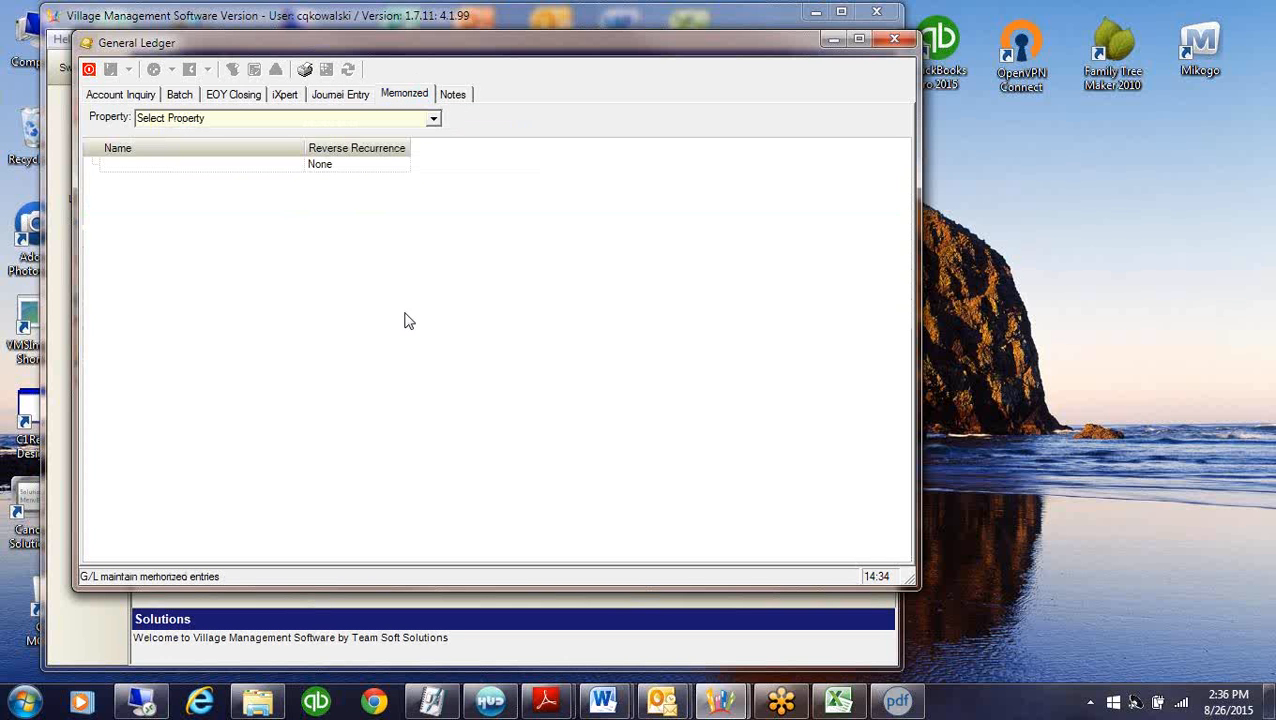
left_click(433, 118)
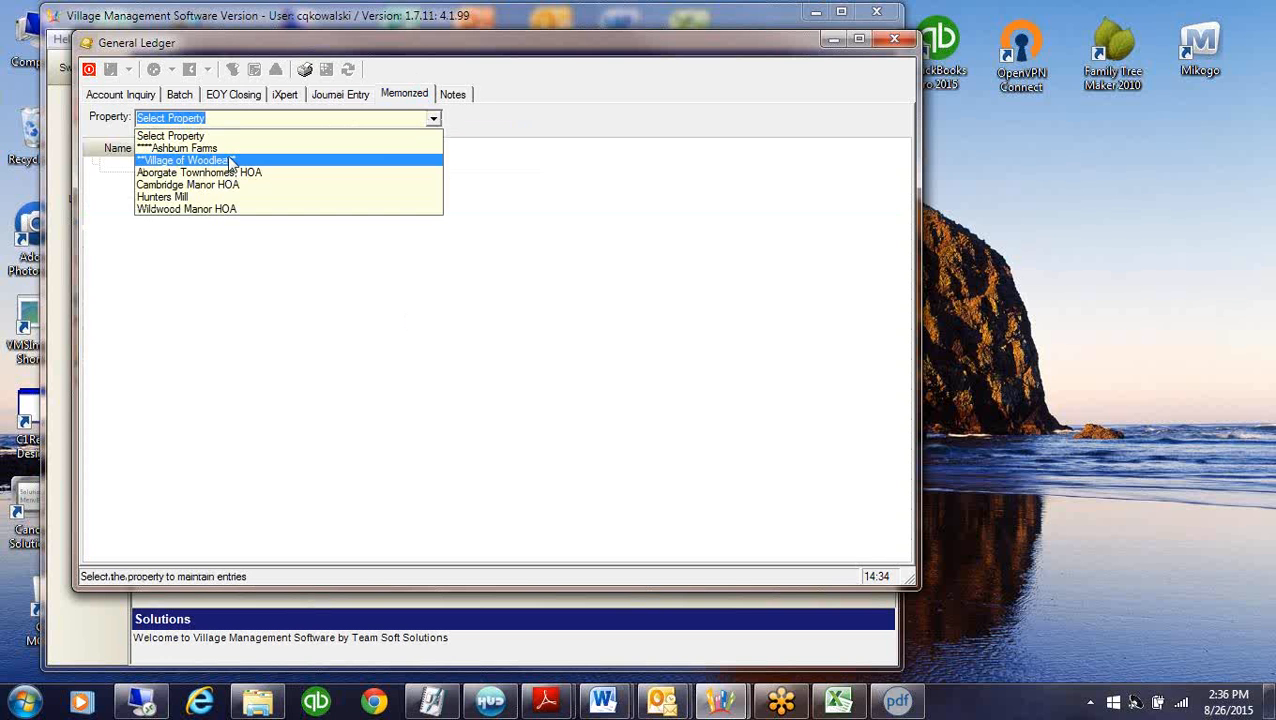
left_click(232, 161)
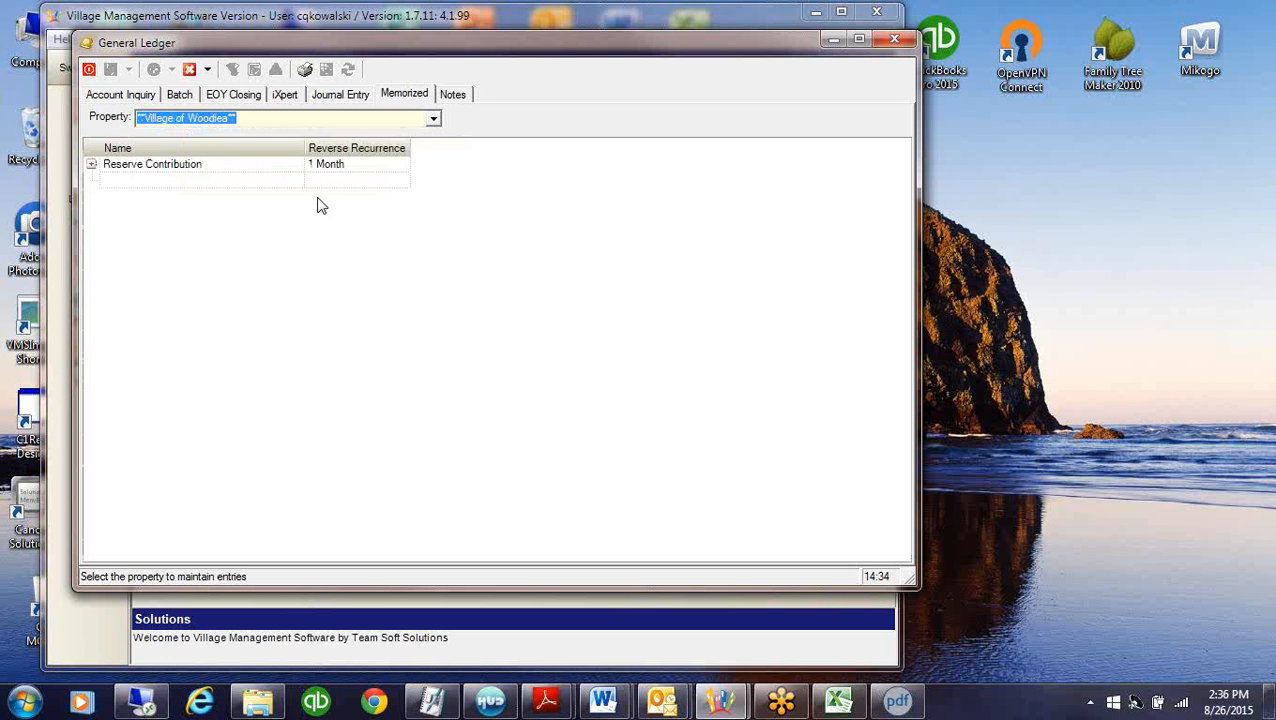
left_click(434, 119)
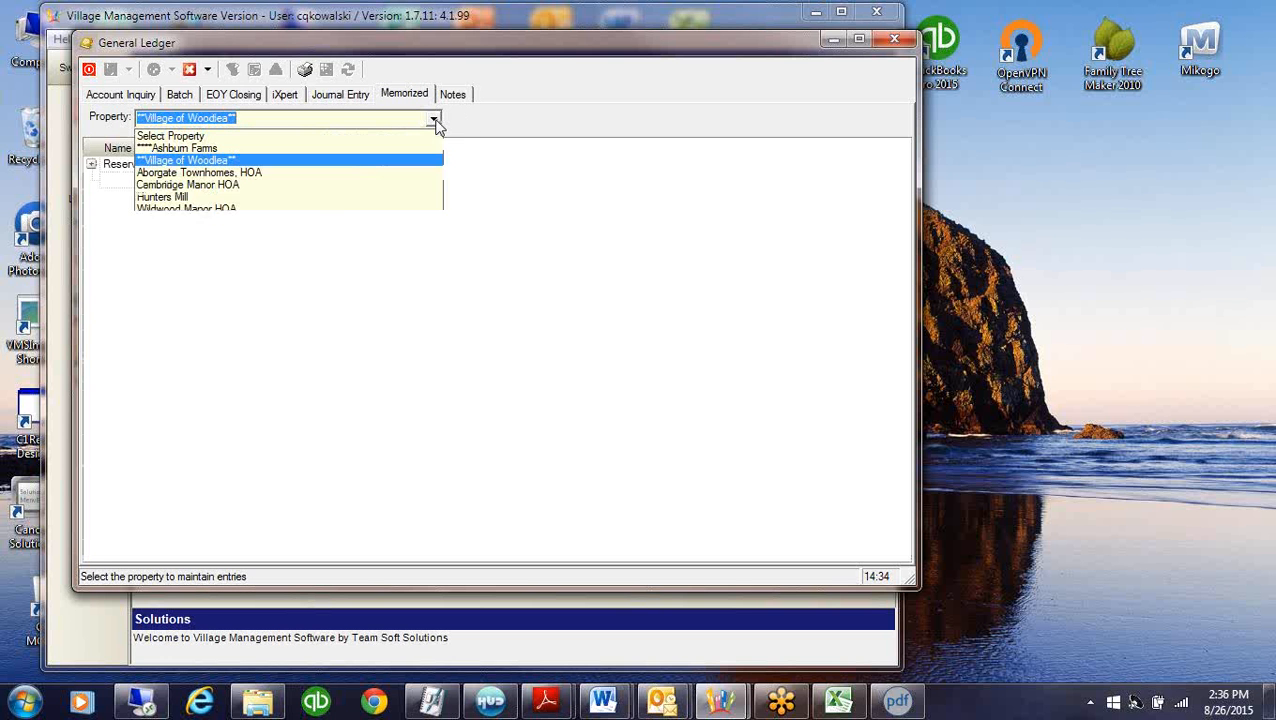
left_click(199, 177)
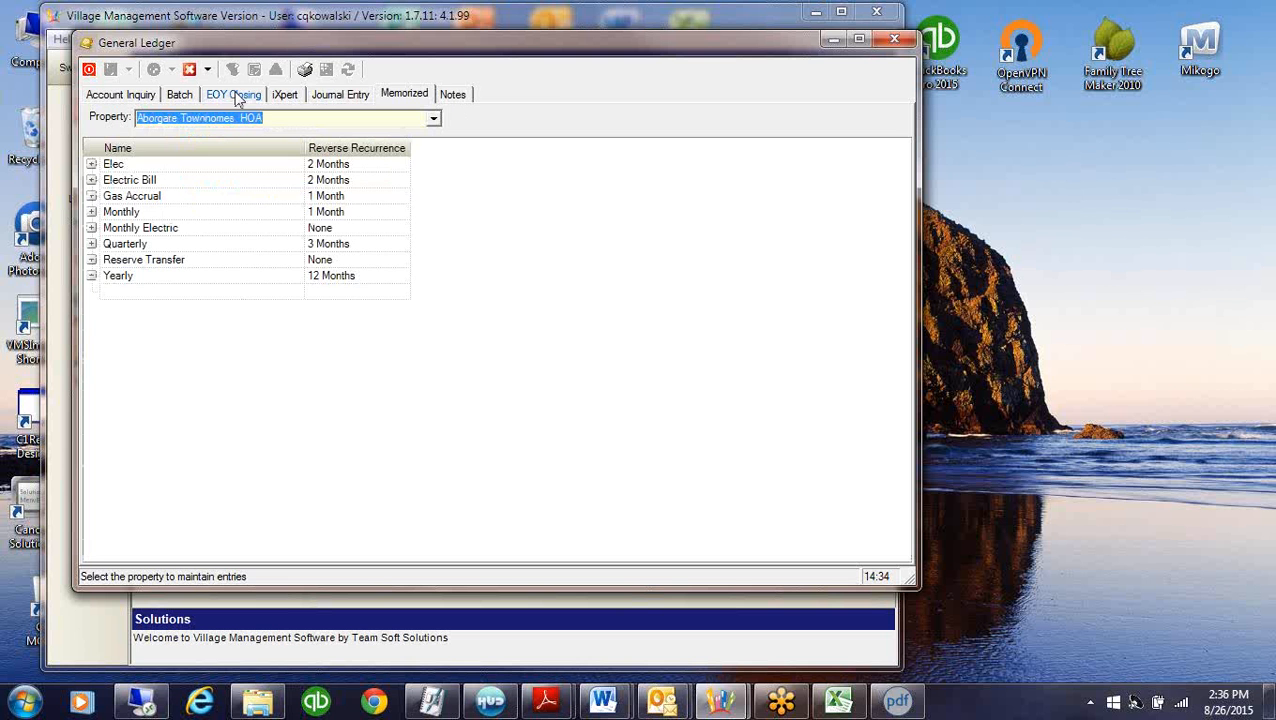
Return to the journal entry and add a line for the 10000 : CABANC Operating account with a debit of 1
left_click(314, 95)
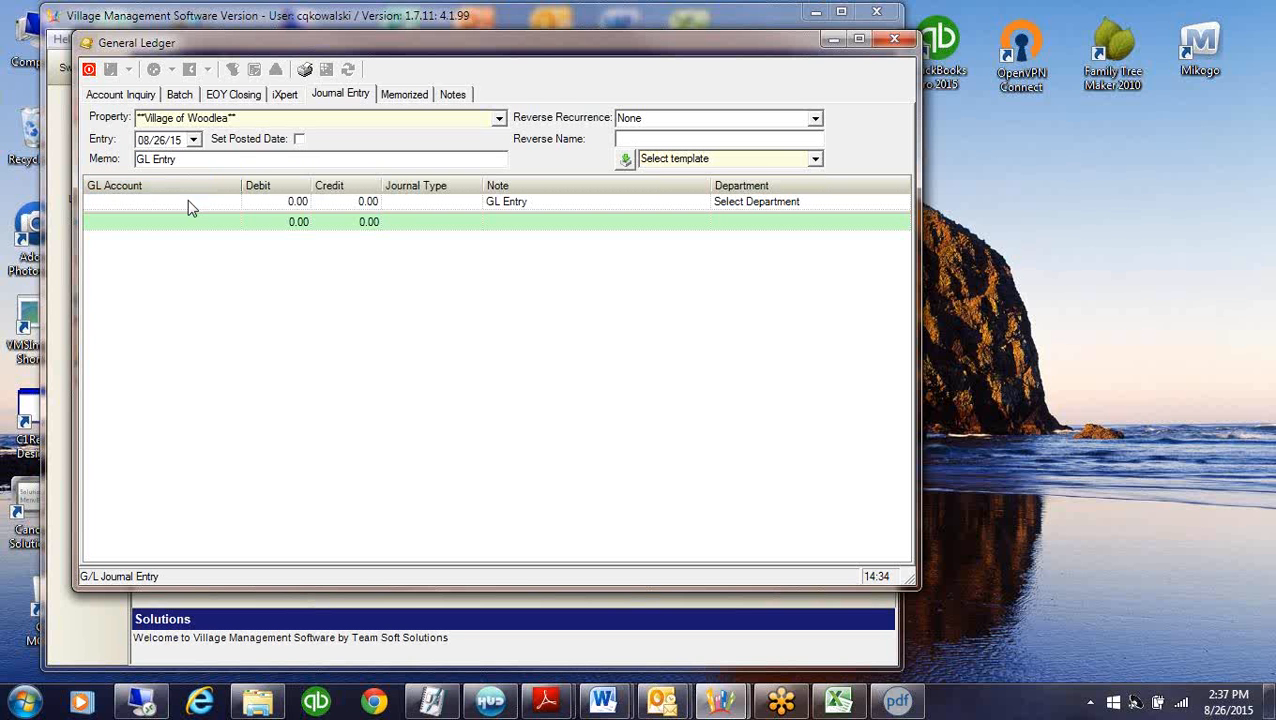
left_click(190, 202)
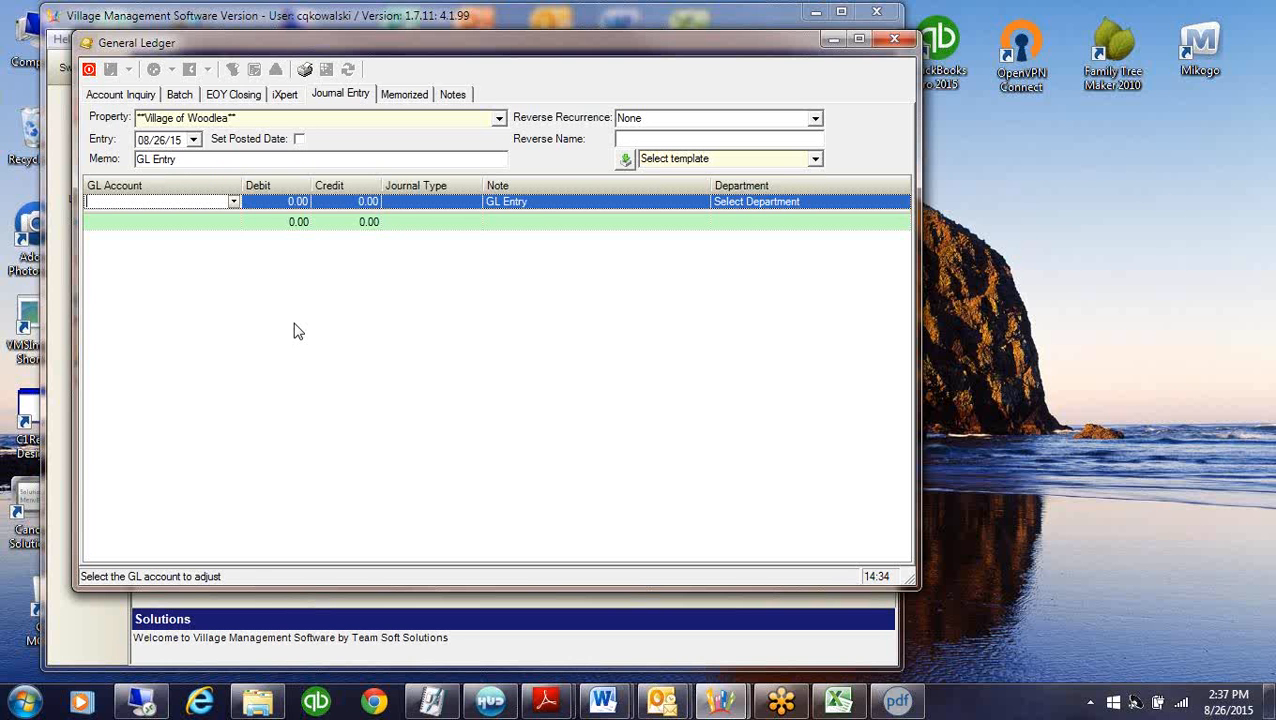
type("10000 - CABANC Operating Acc")
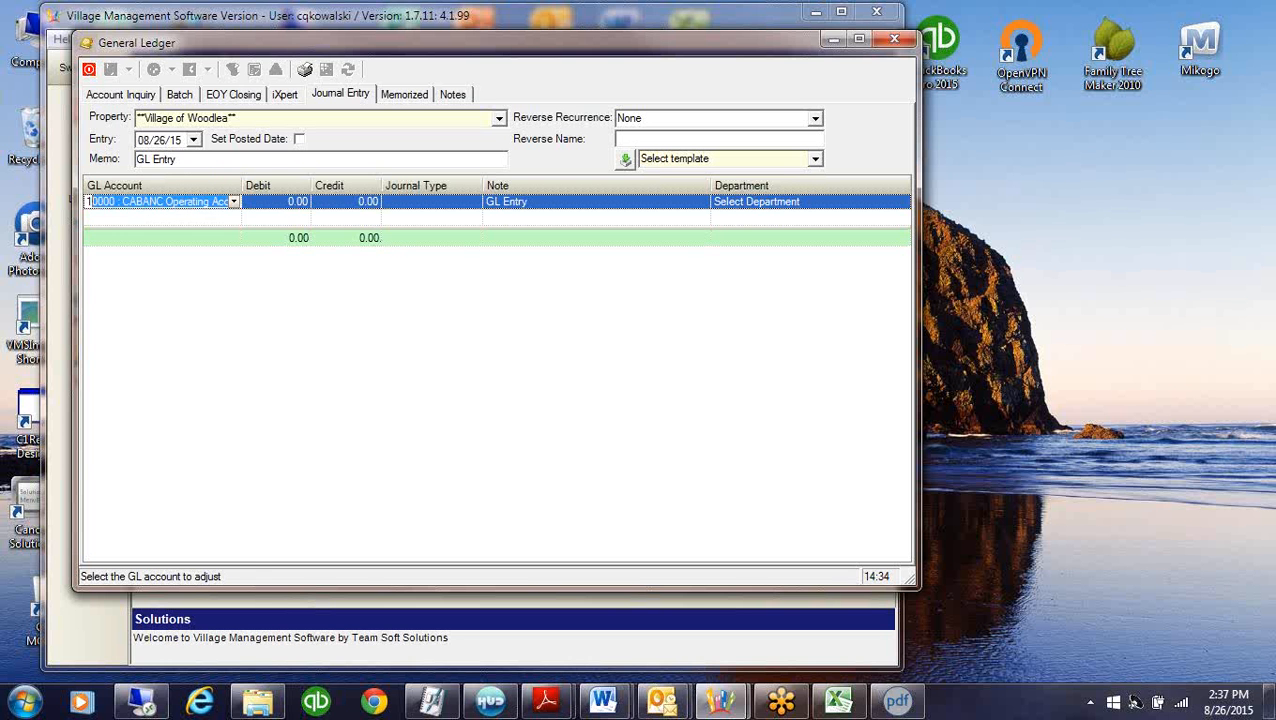
key("Tab")
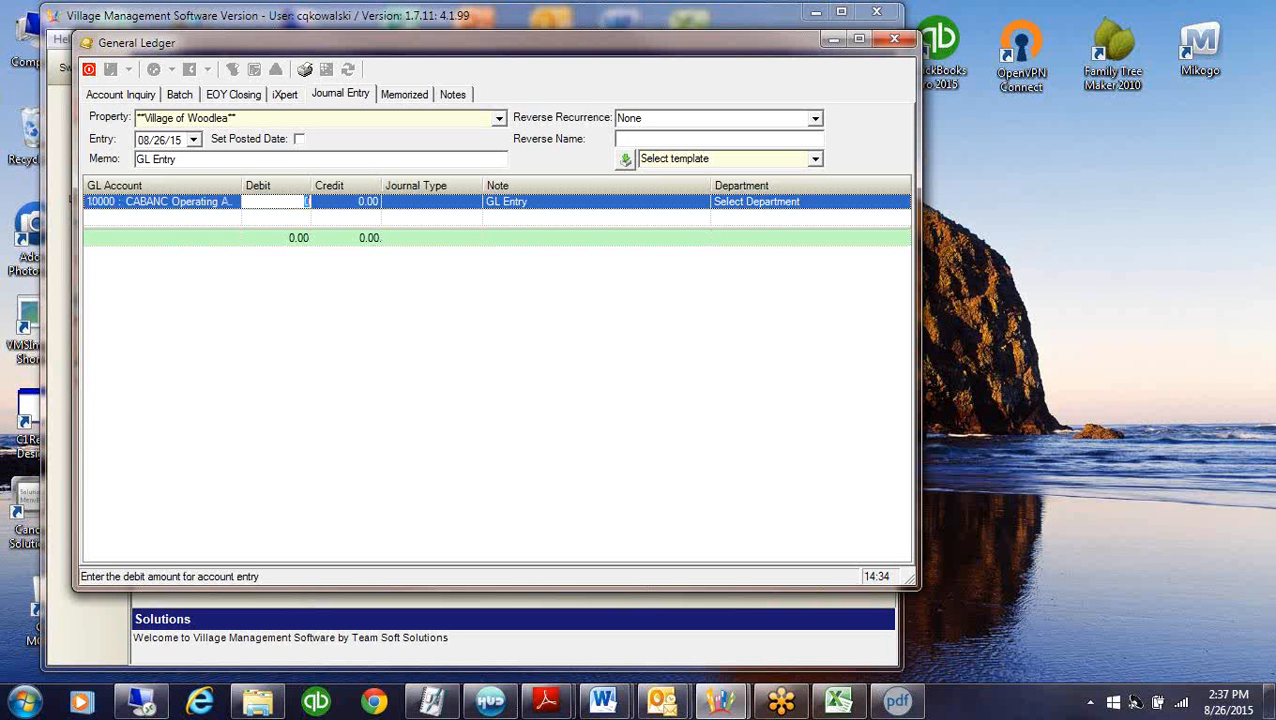
type("1")
Set the entry's memo to "laundry income" and the first line's department to Operating
left_click_drag(187, 159, 86, 157)
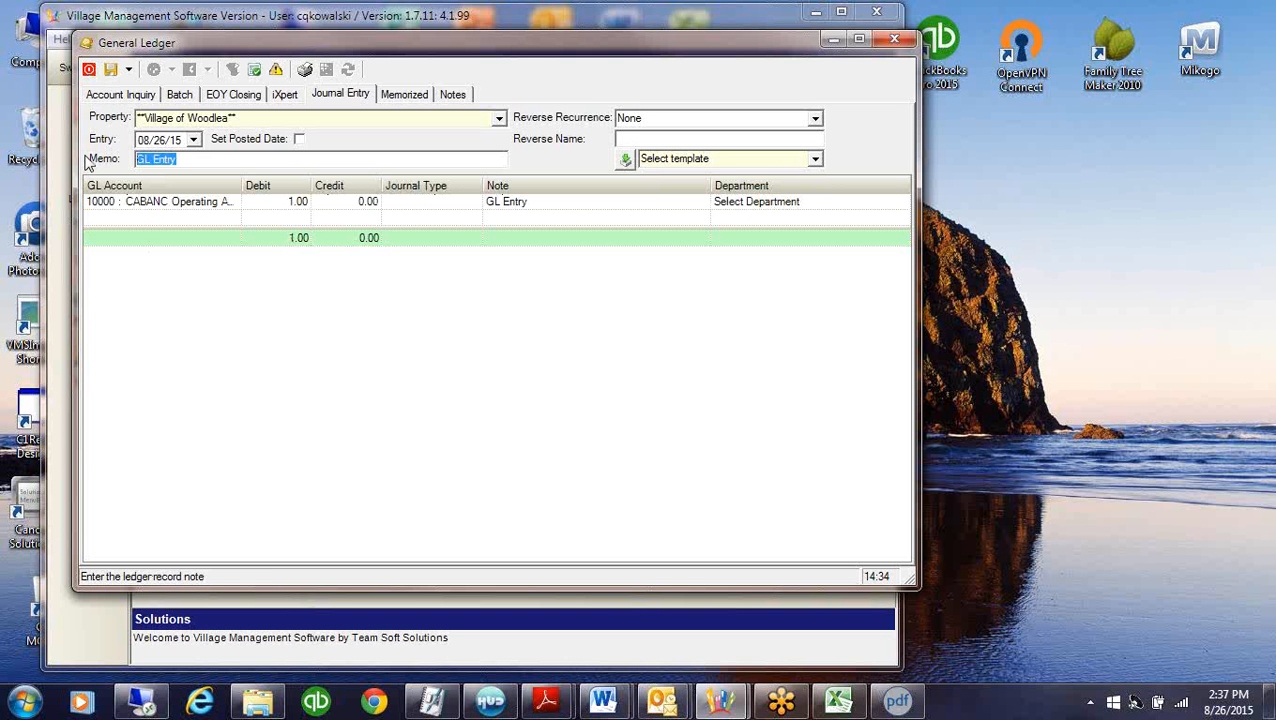
type("laundry income")
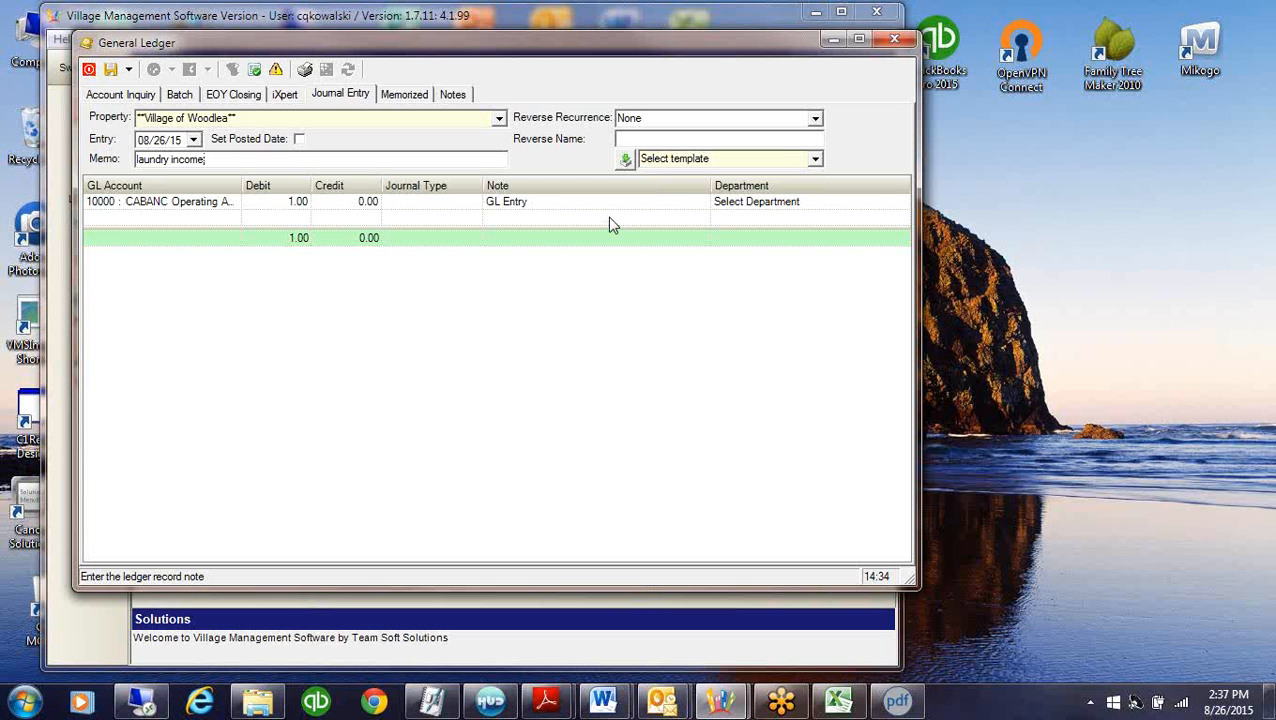
left_click(802, 204)
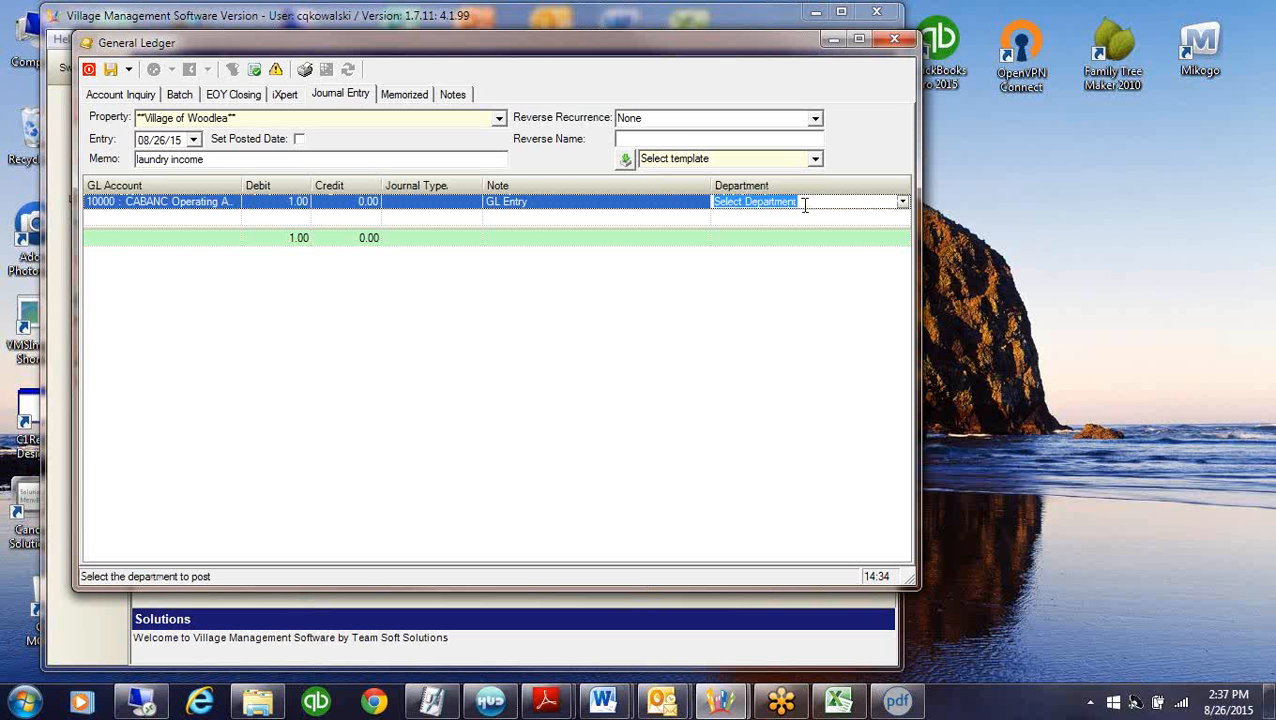
type("o")
Add a second journal line for account 40070 : Vending with a credit of 1.00
left_click(149, 217)
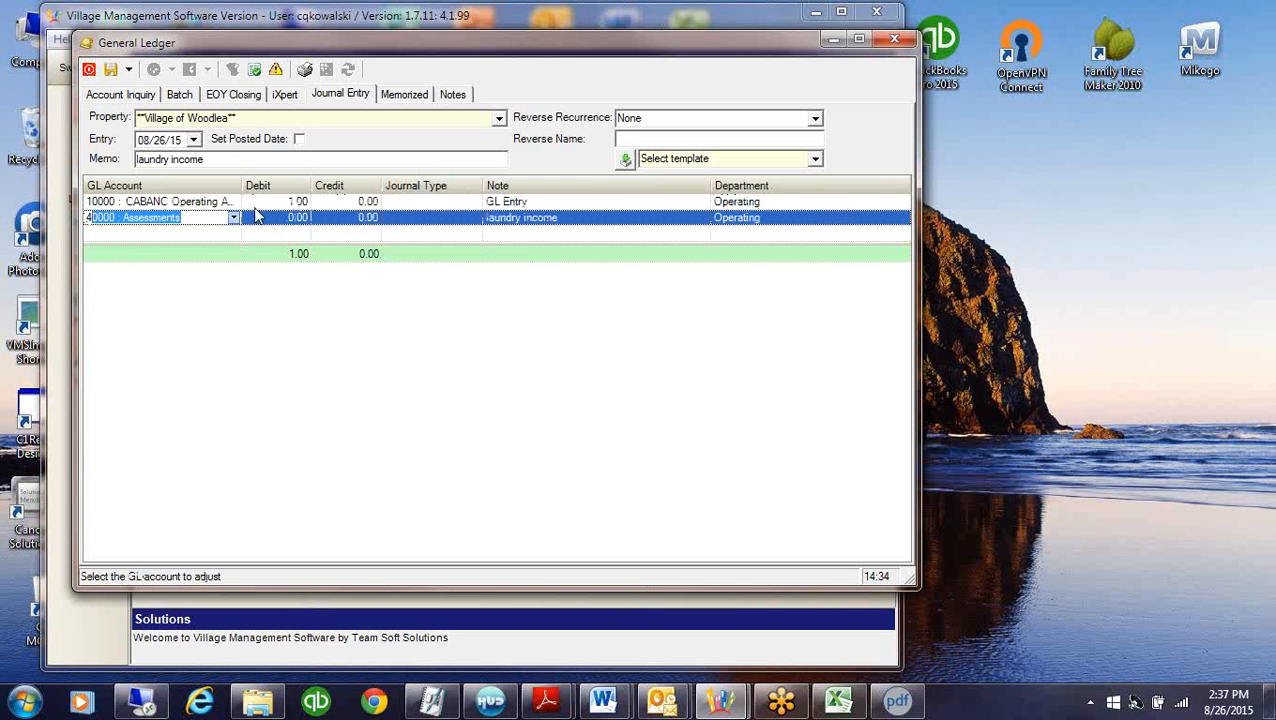
type("4")
left_click(308, 350)
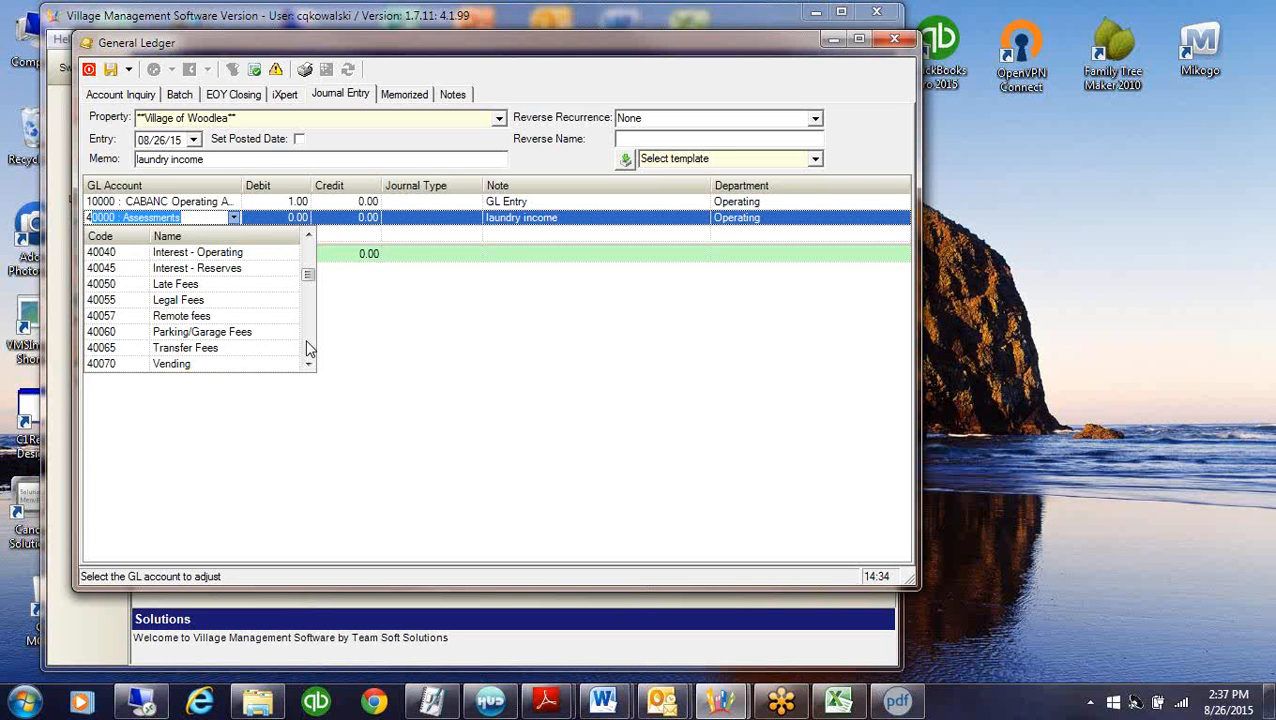
left_click(236, 365)
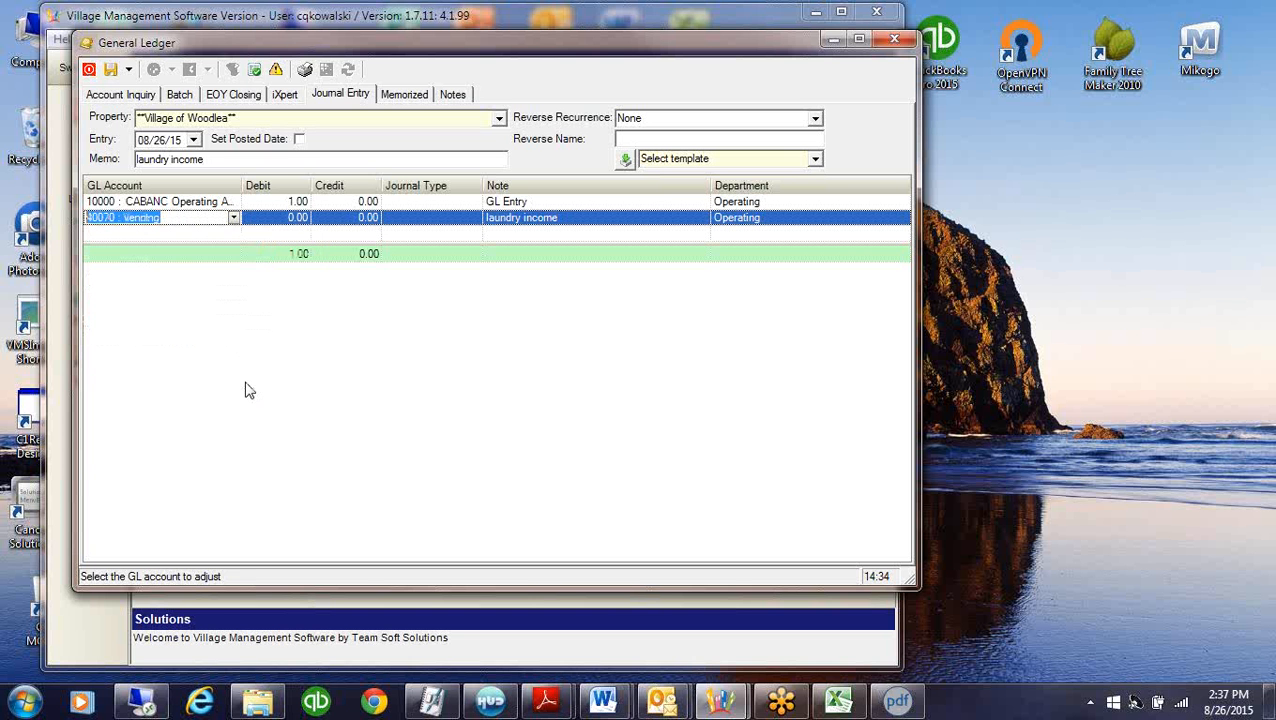
left_click(389, 256)
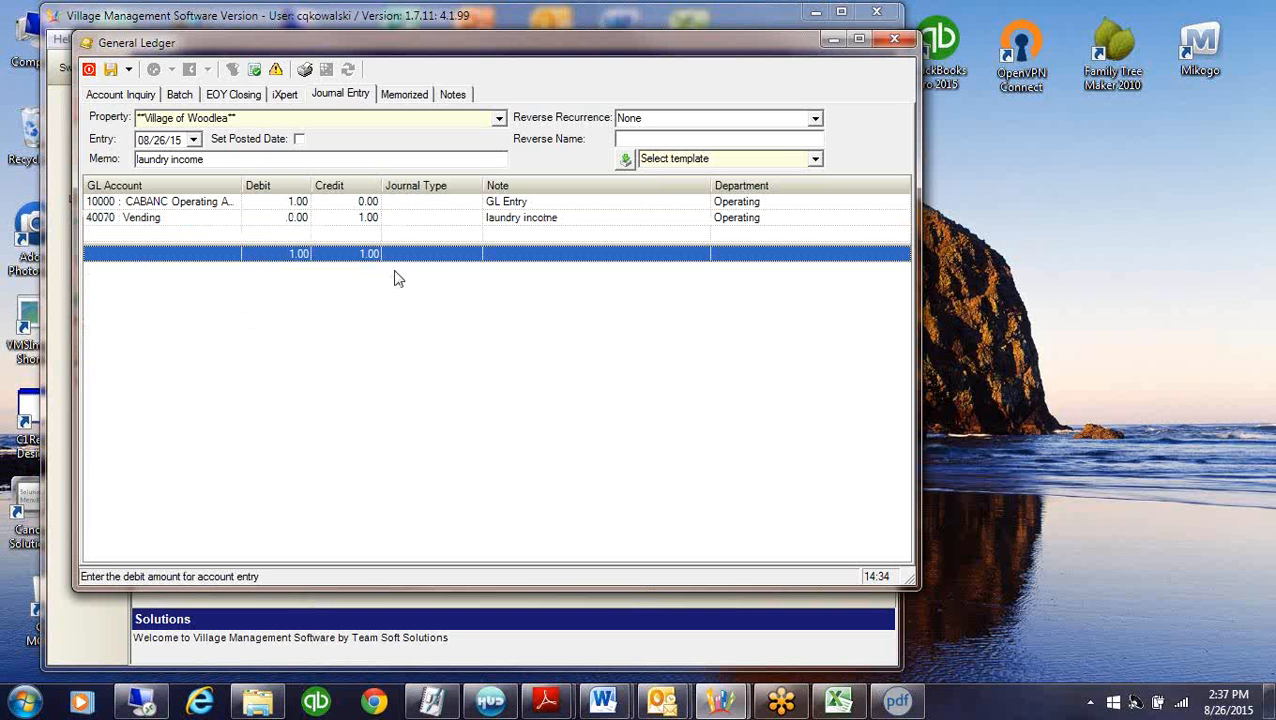
Save the journal lines as a memorized entry named Laundry Income
right_click(620, 365)
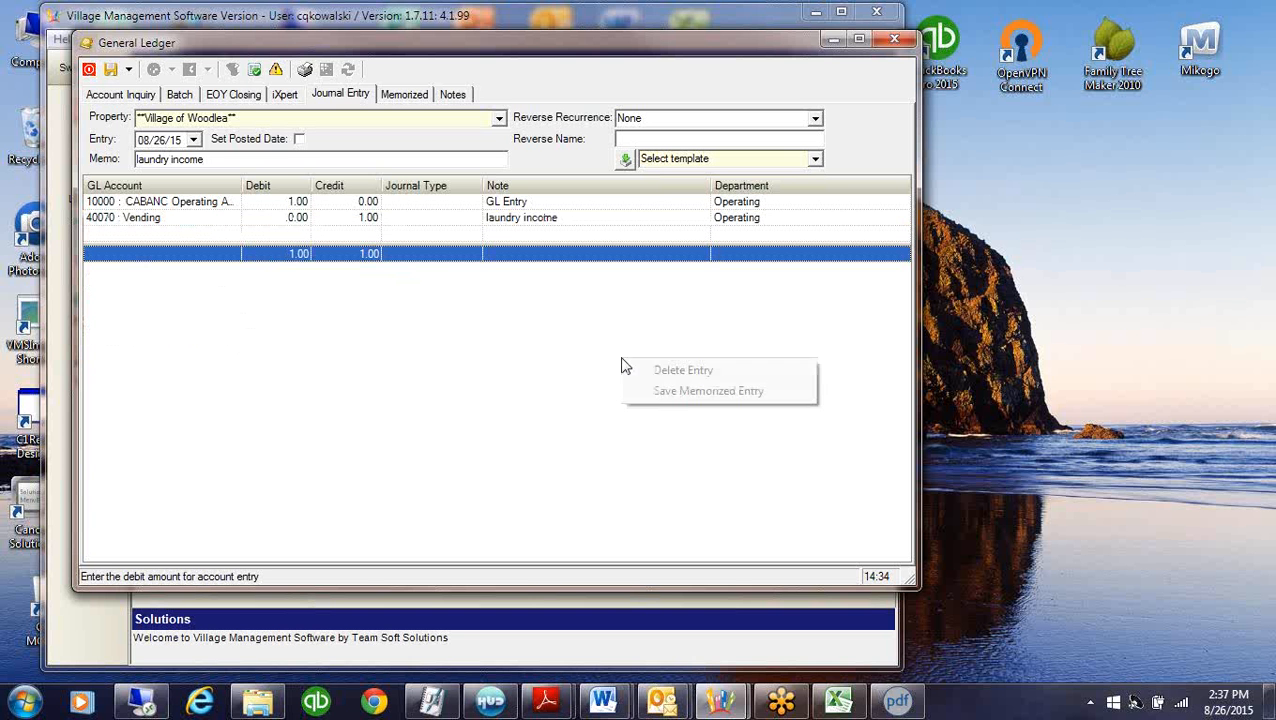
left_click(691, 399)
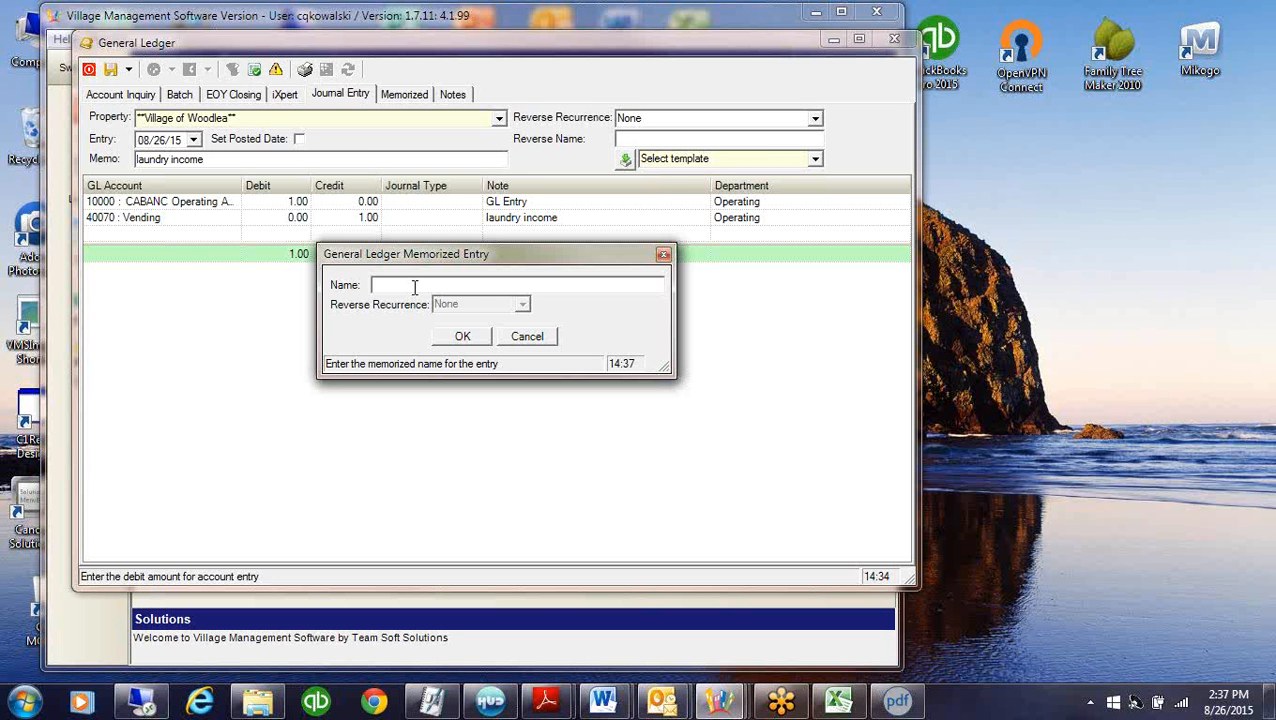
type("Laundry income")
left_click(462, 337)
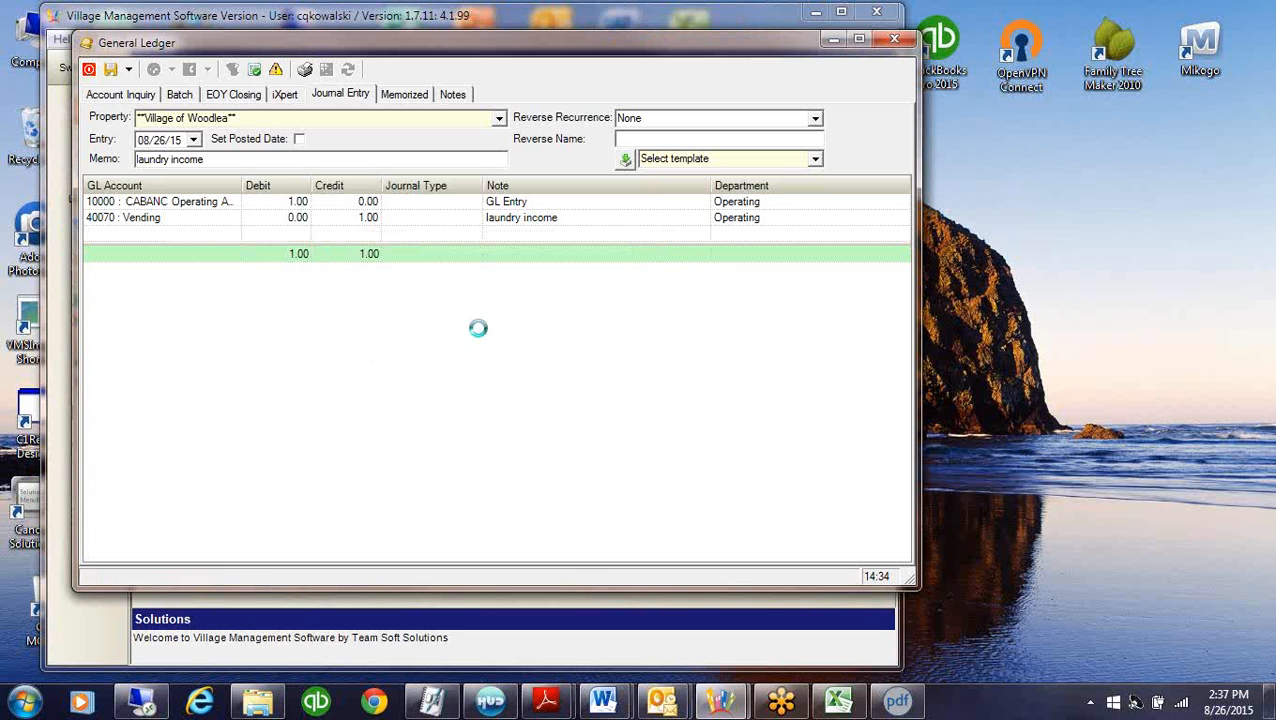
left_click(711, 417)
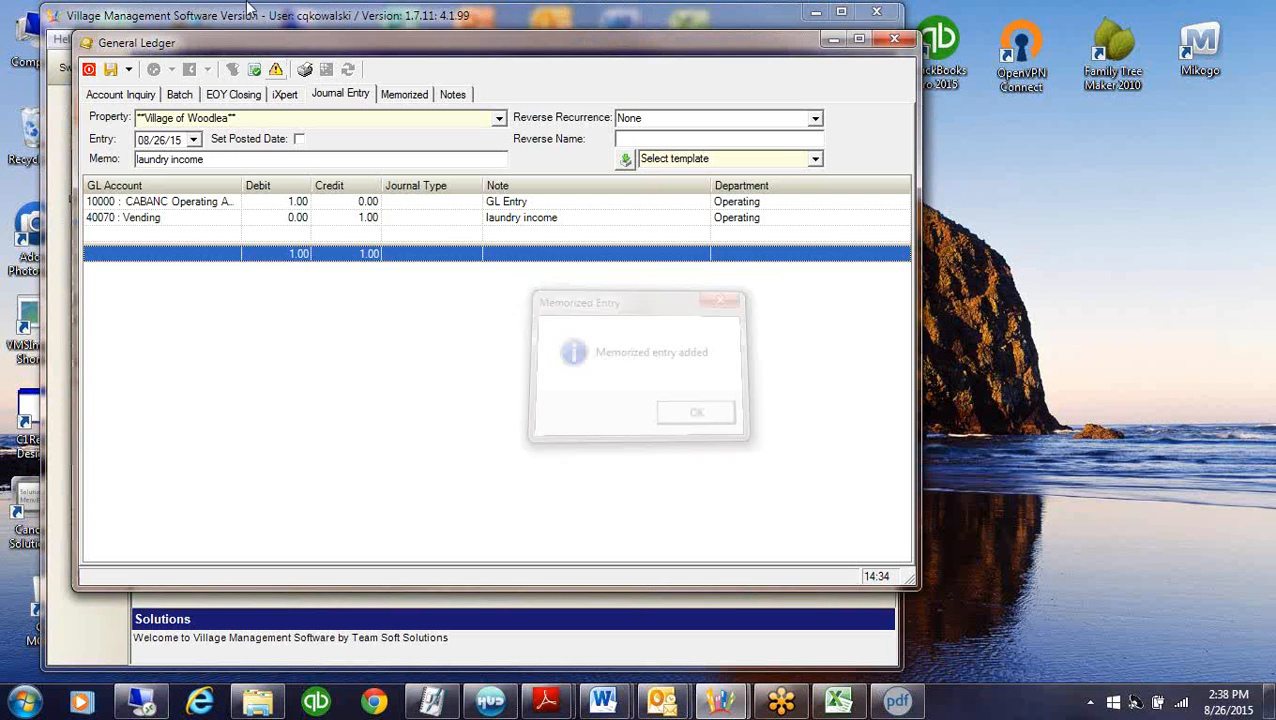
Abort the current journal entry and load the Laundry Income memorized entry in its place
left_click(592, 404)
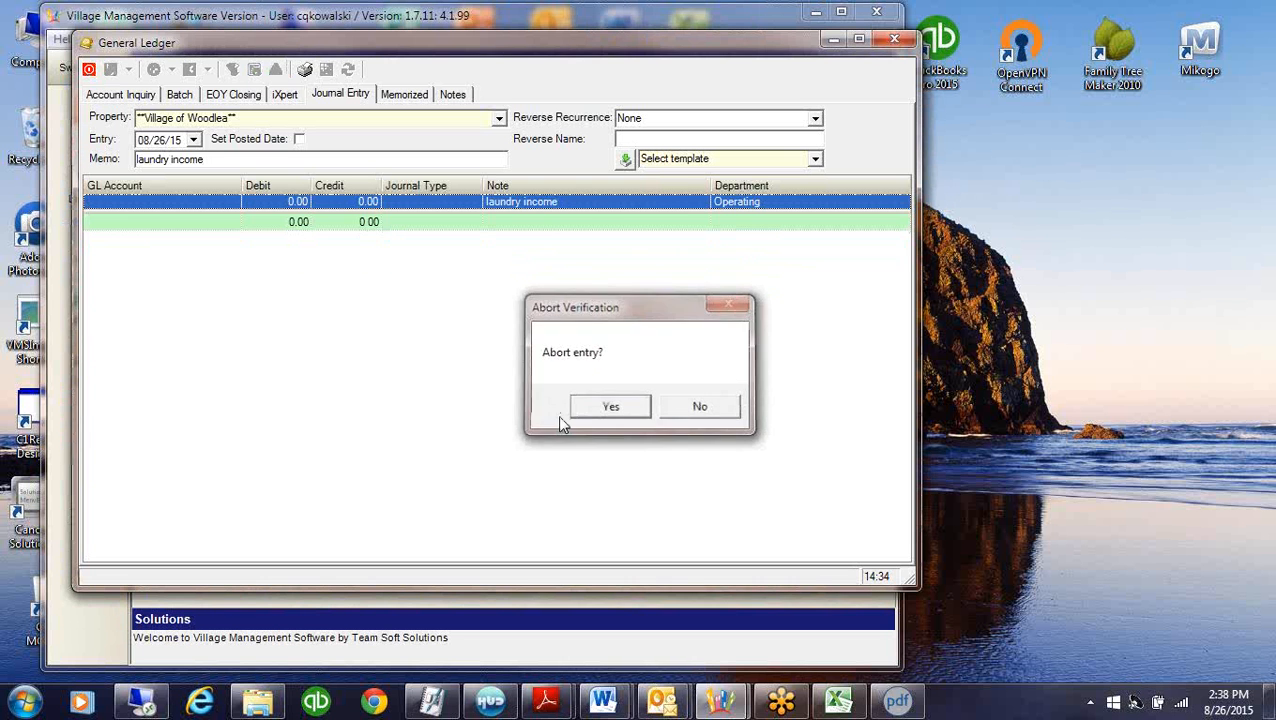
right_click(588, 347)
left_click(650, 360)
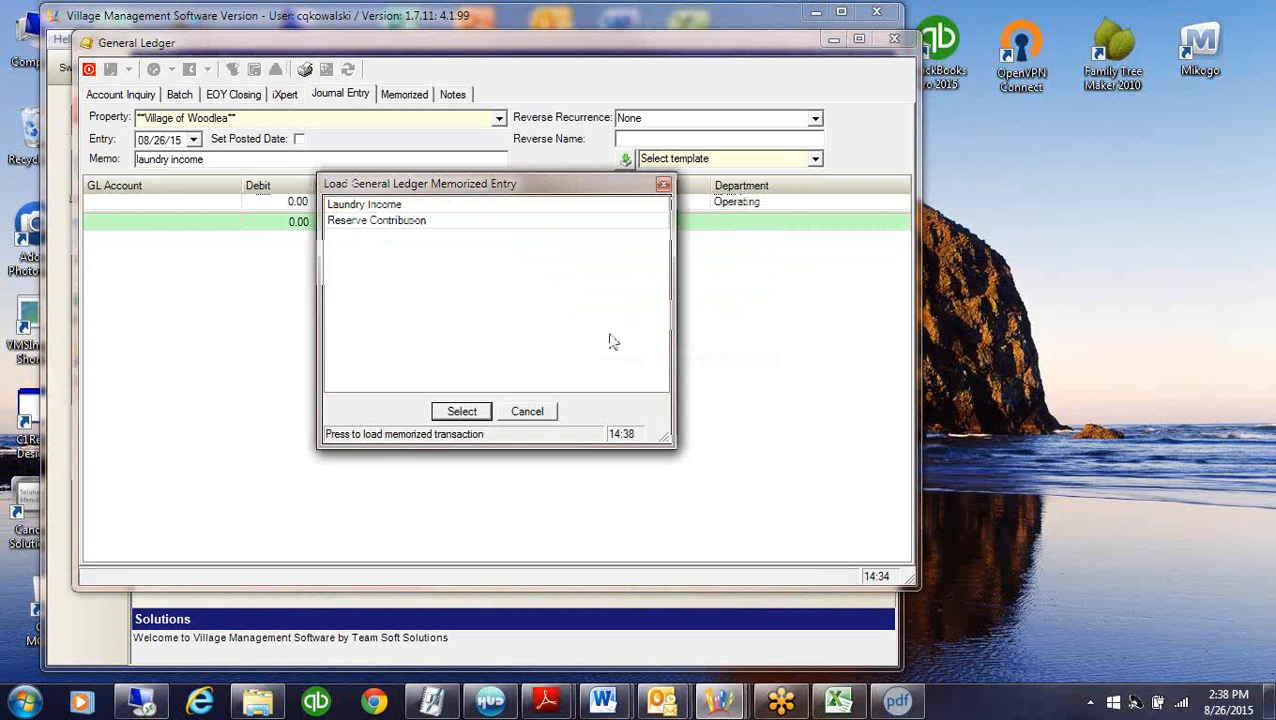
left_click(390, 210)
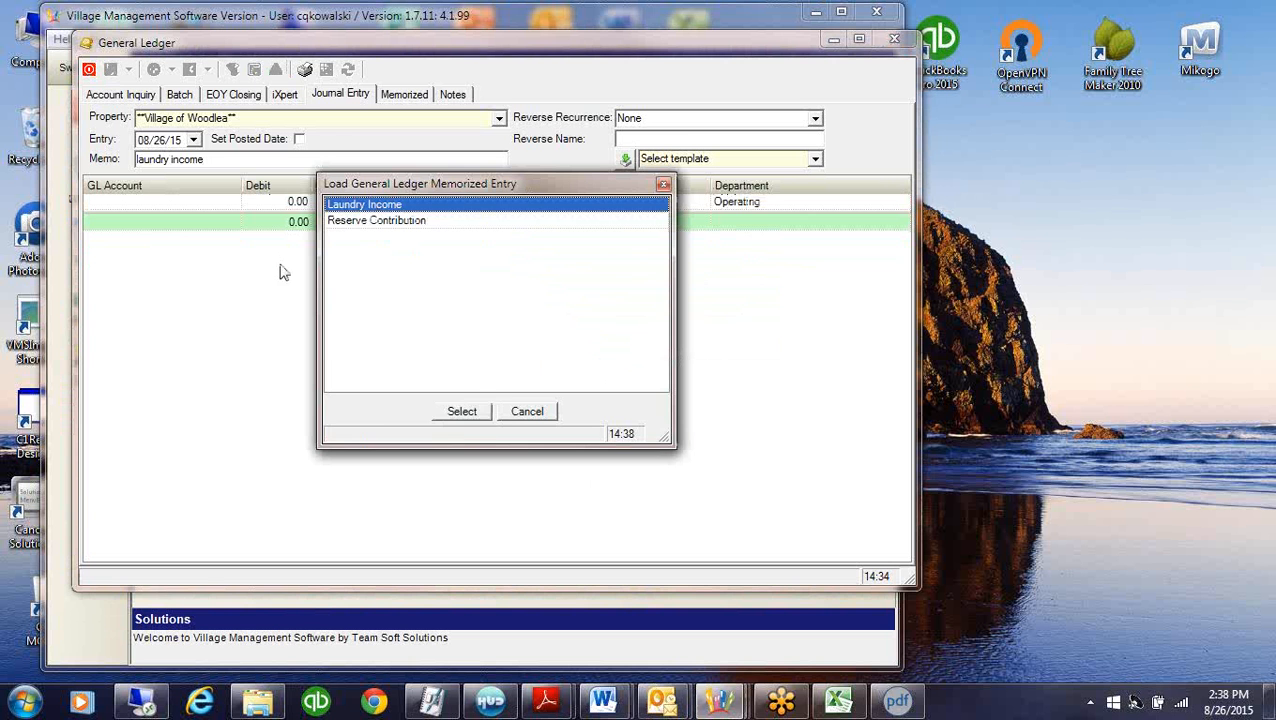
left_click(478, 413)
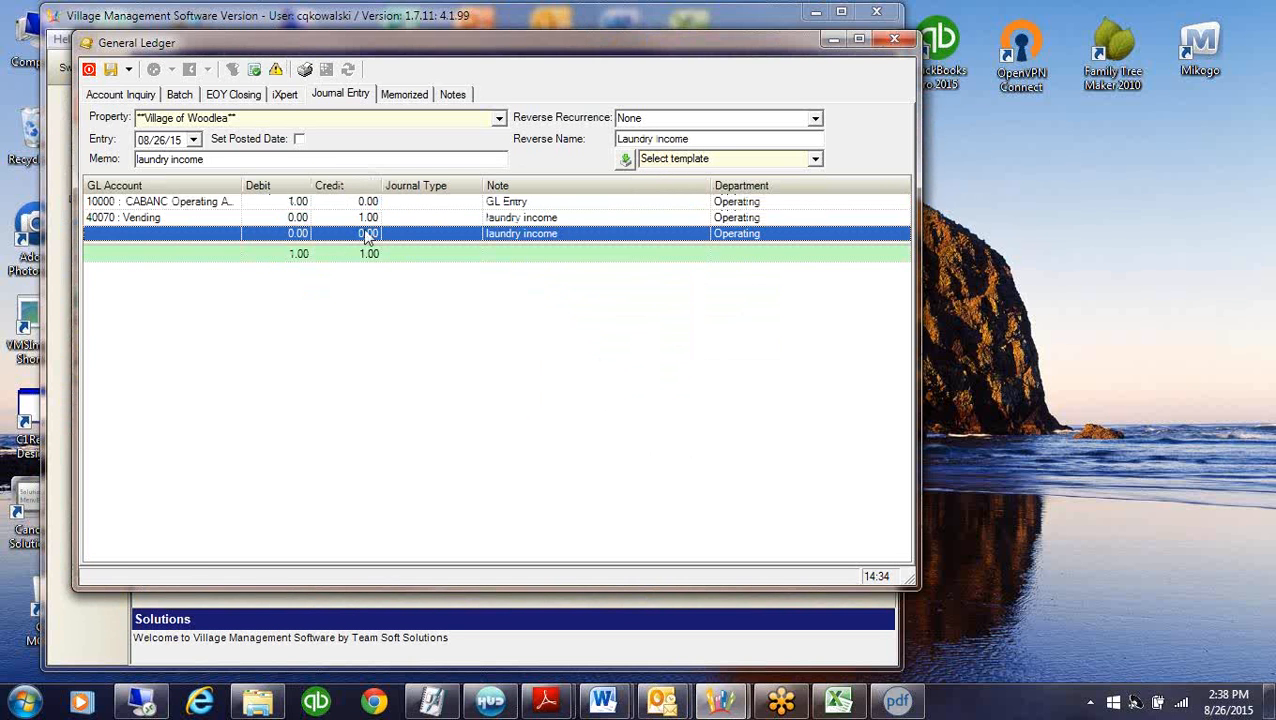
left_click(186, 204)
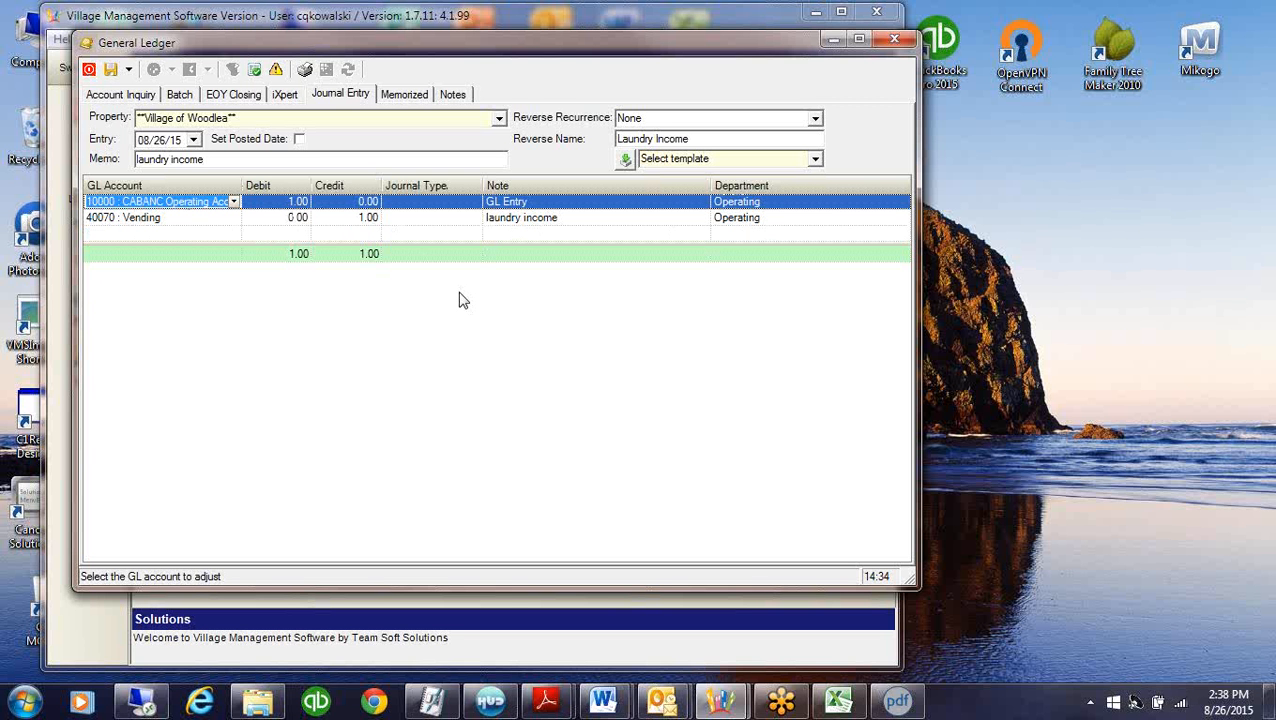
Decline posting the loaded journal entry, abort it, and open the general ledger notes
left_click(455, 95)
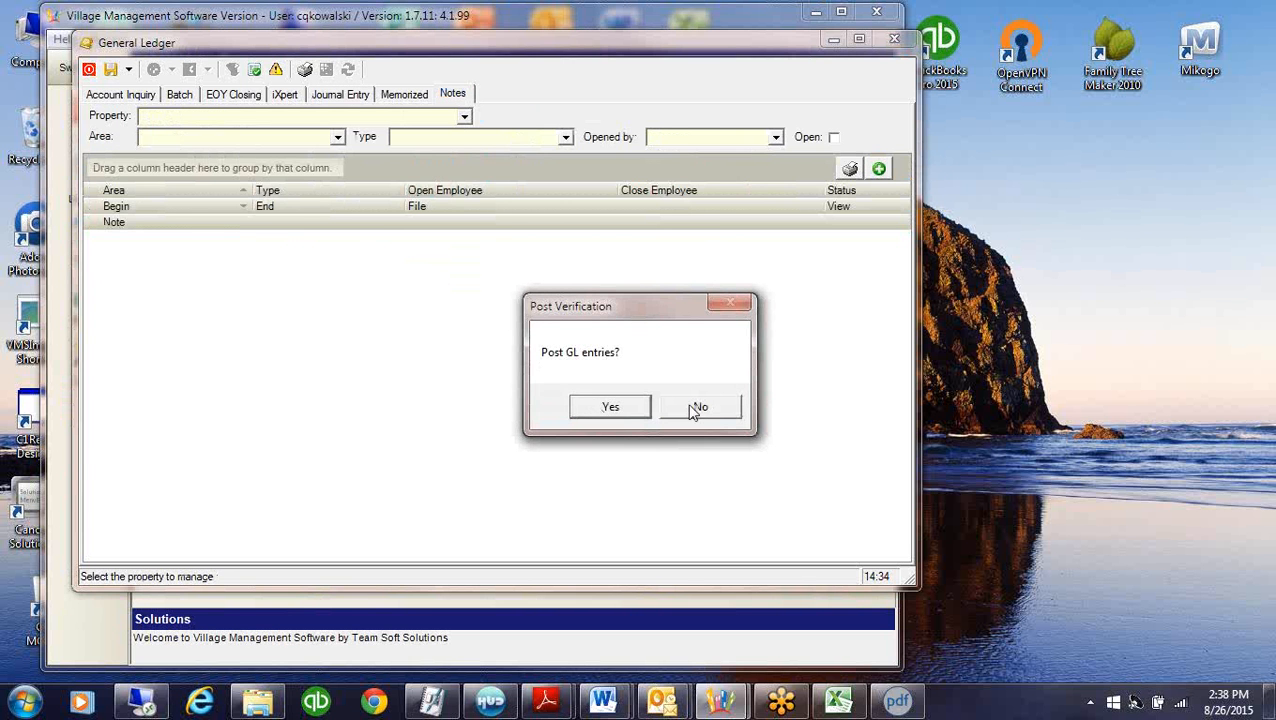
left_click(684, 410)
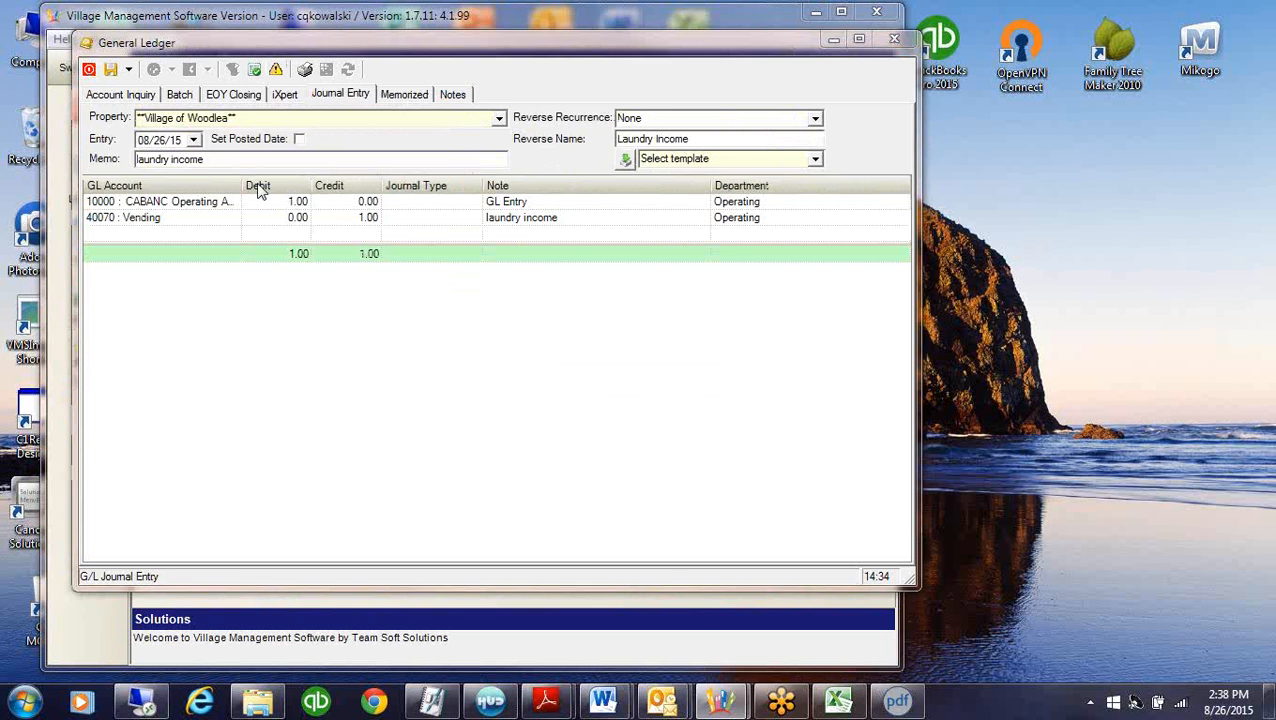
left_click(276, 69)
left_click(614, 410)
left_click(453, 94)
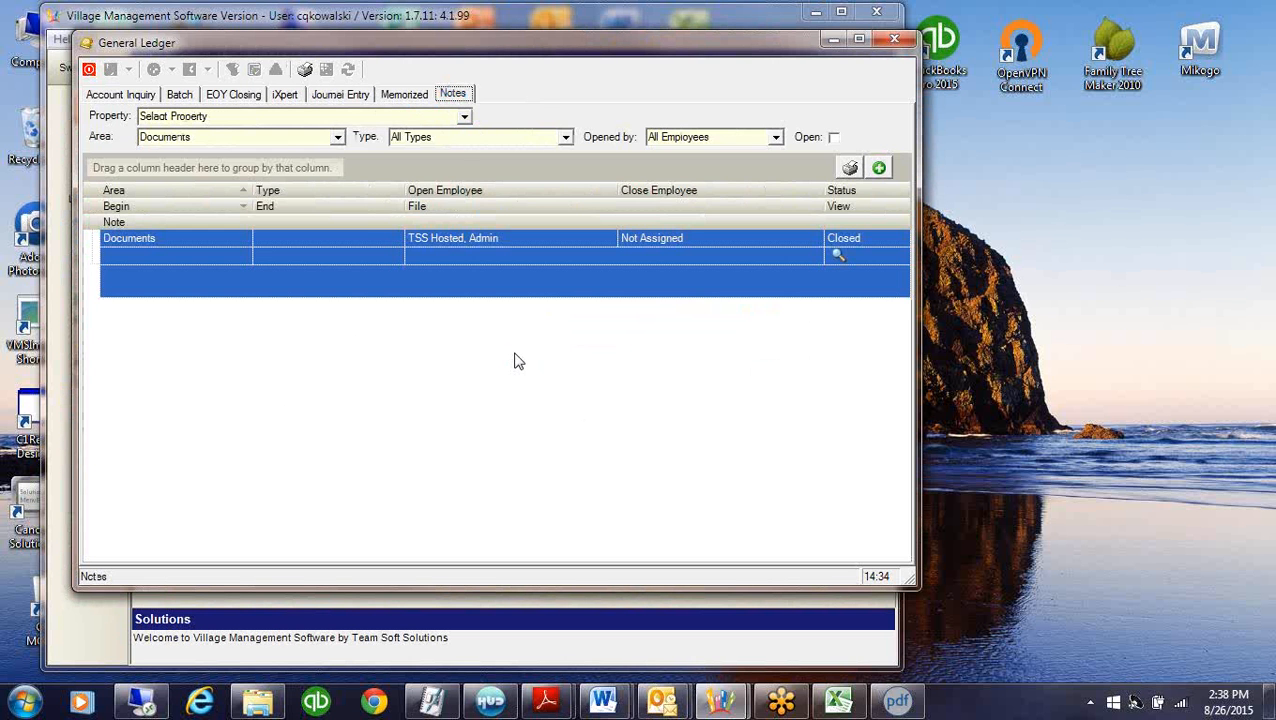
Filter the notes to the Hunters Mill property and the G/L Financial area
left_click(465, 116)
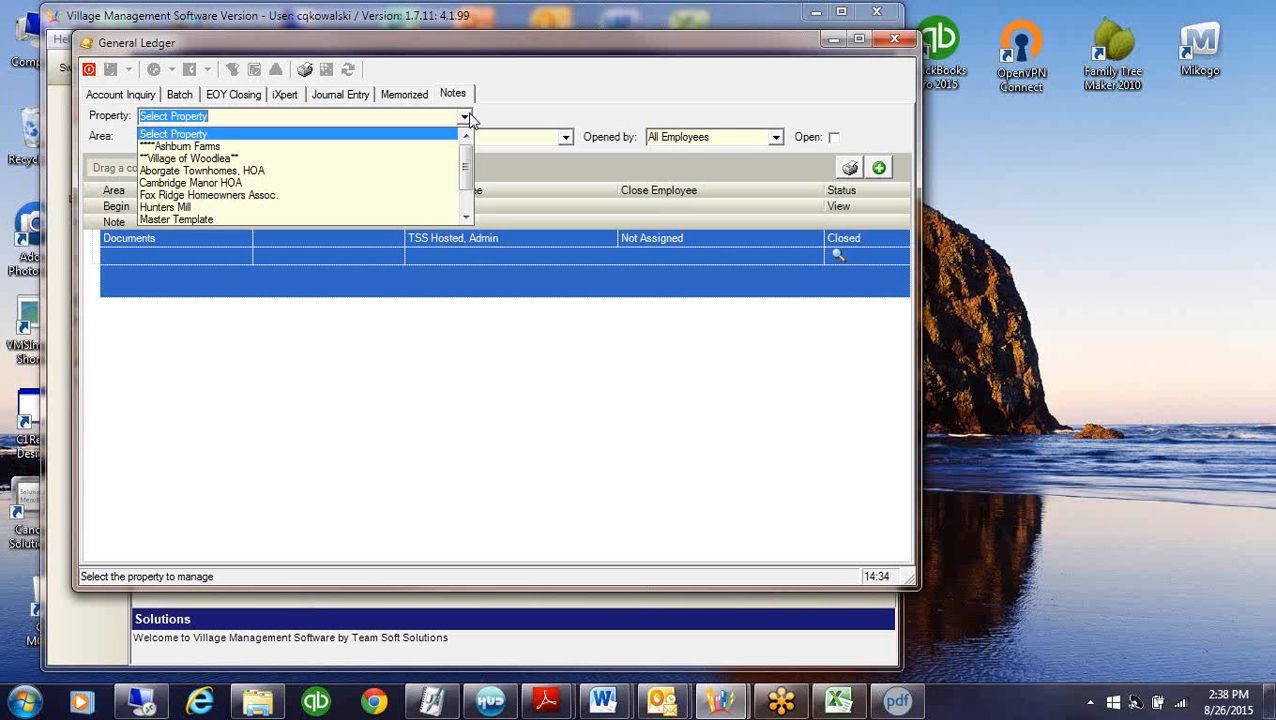
left_click(165, 207)
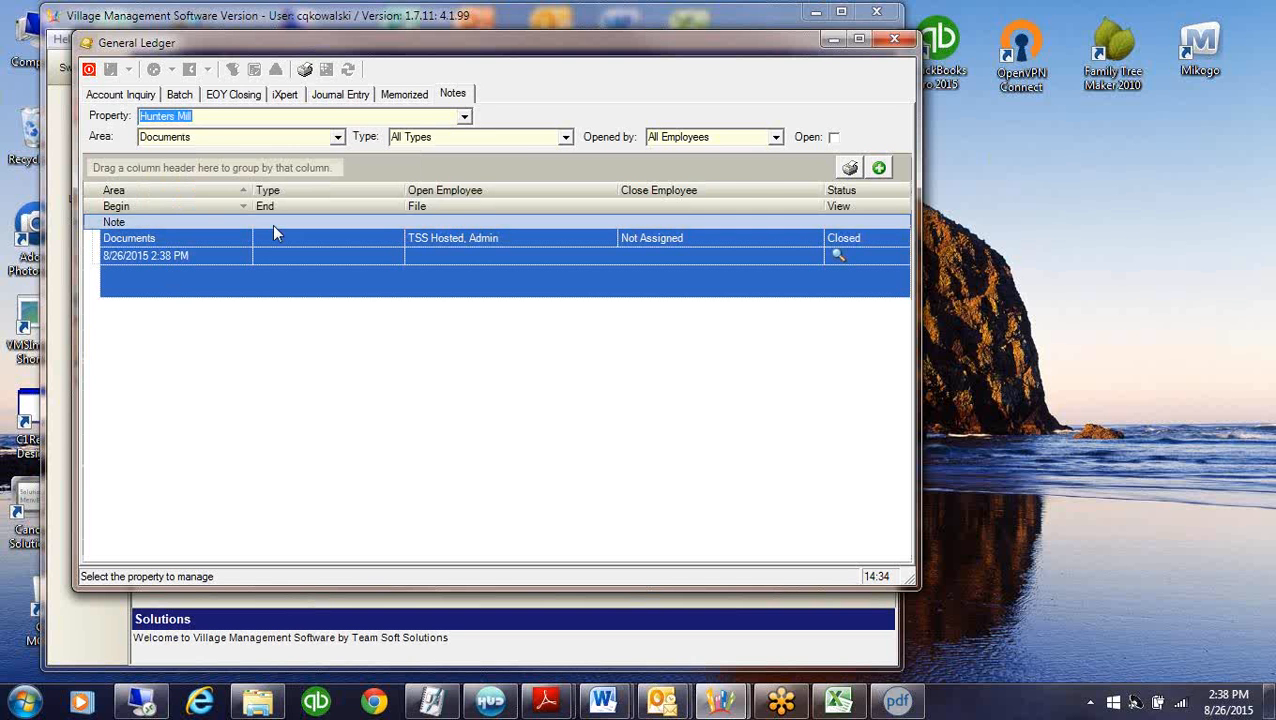
left_click(465, 117)
left_click(465, 119)
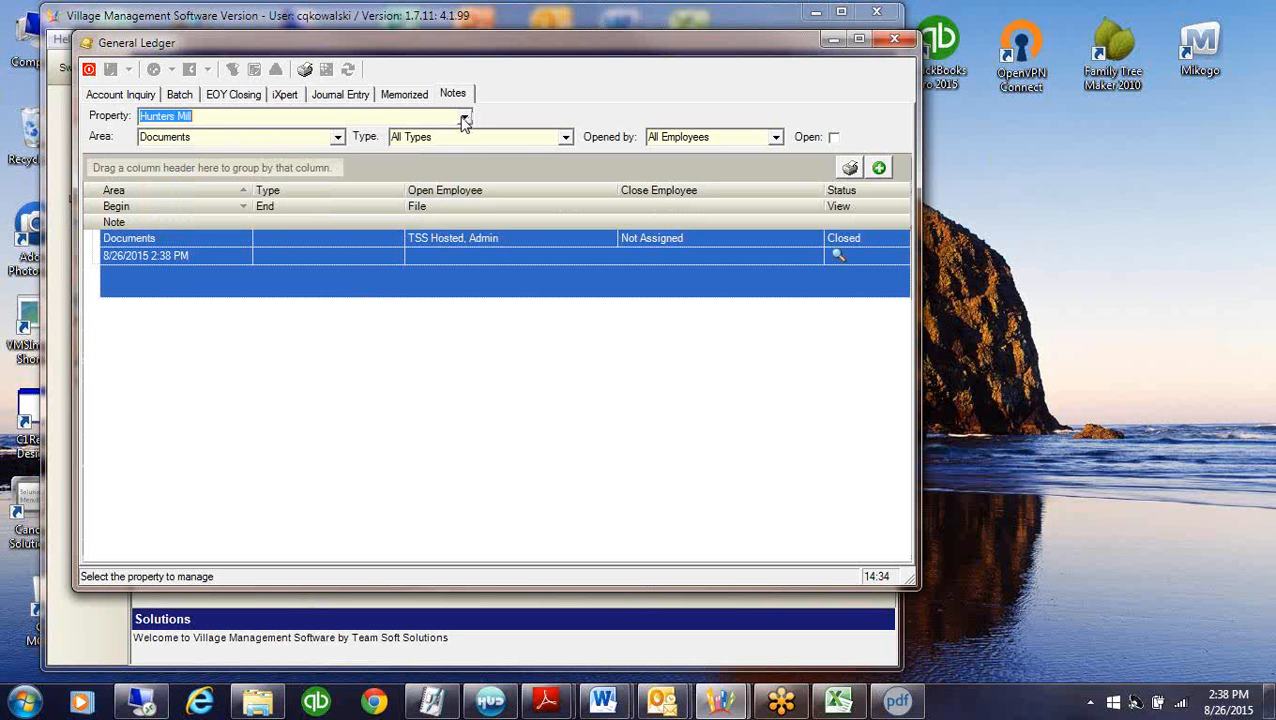
left_click(337, 138)
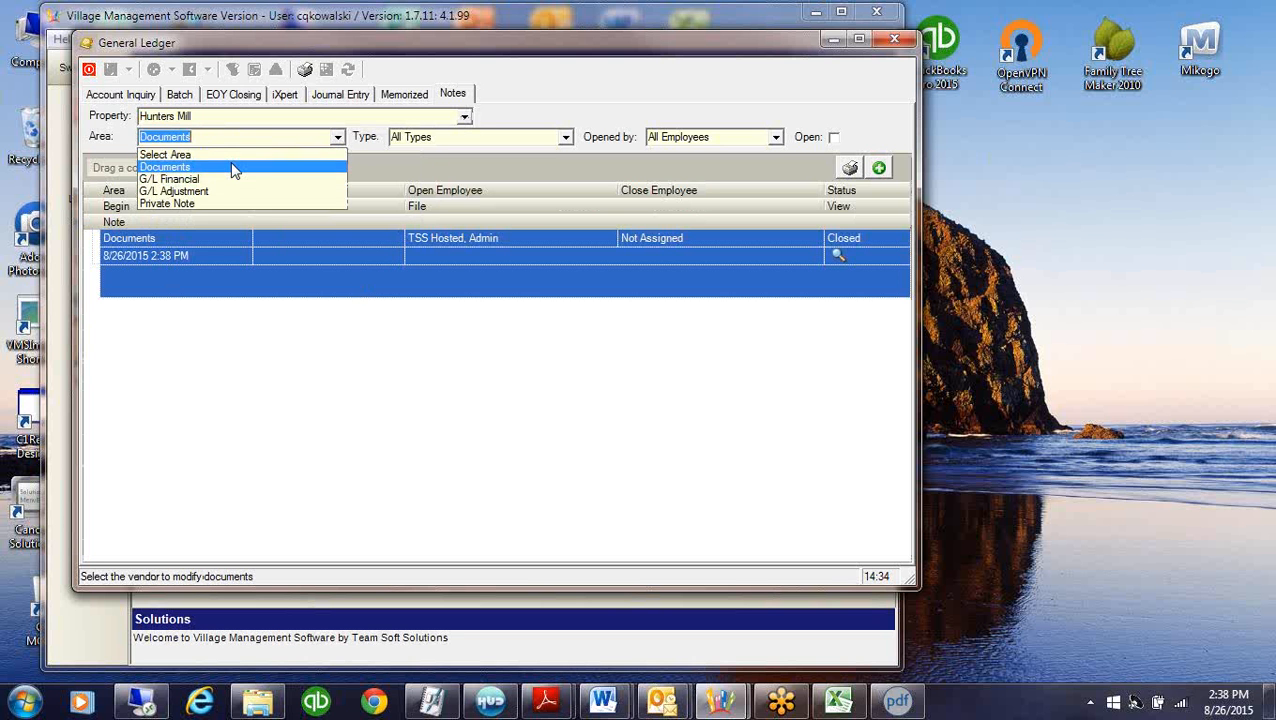
left_click(165, 179)
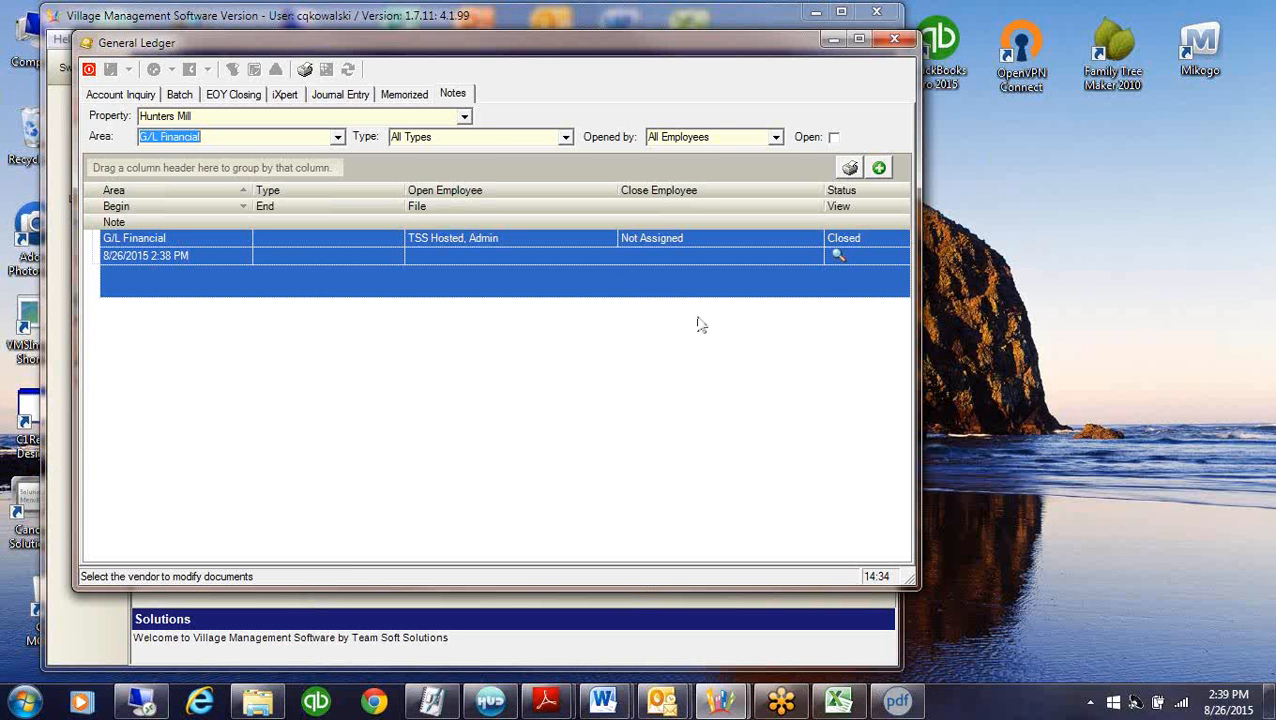
View the property's Private Note entries, switch the area to G/L Adjustment and browse its adjustment reports
left_click(338, 137)
left_click(200, 203)
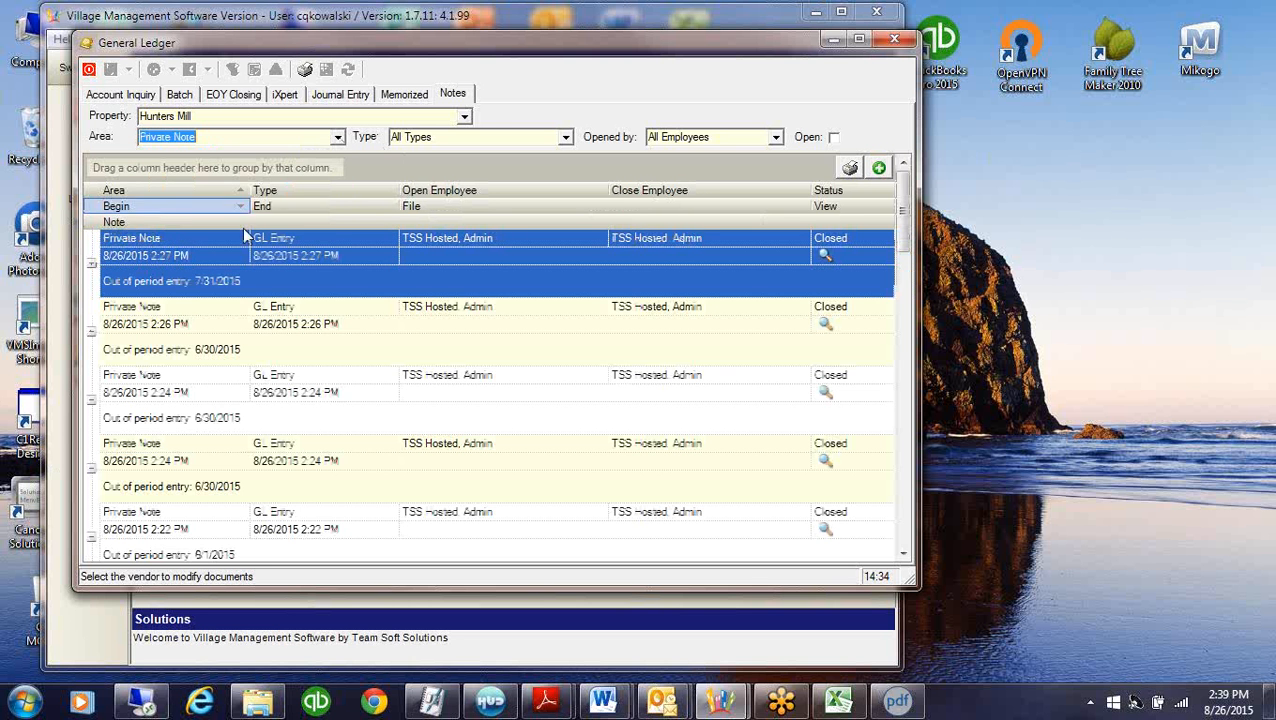
left_click(338, 137)
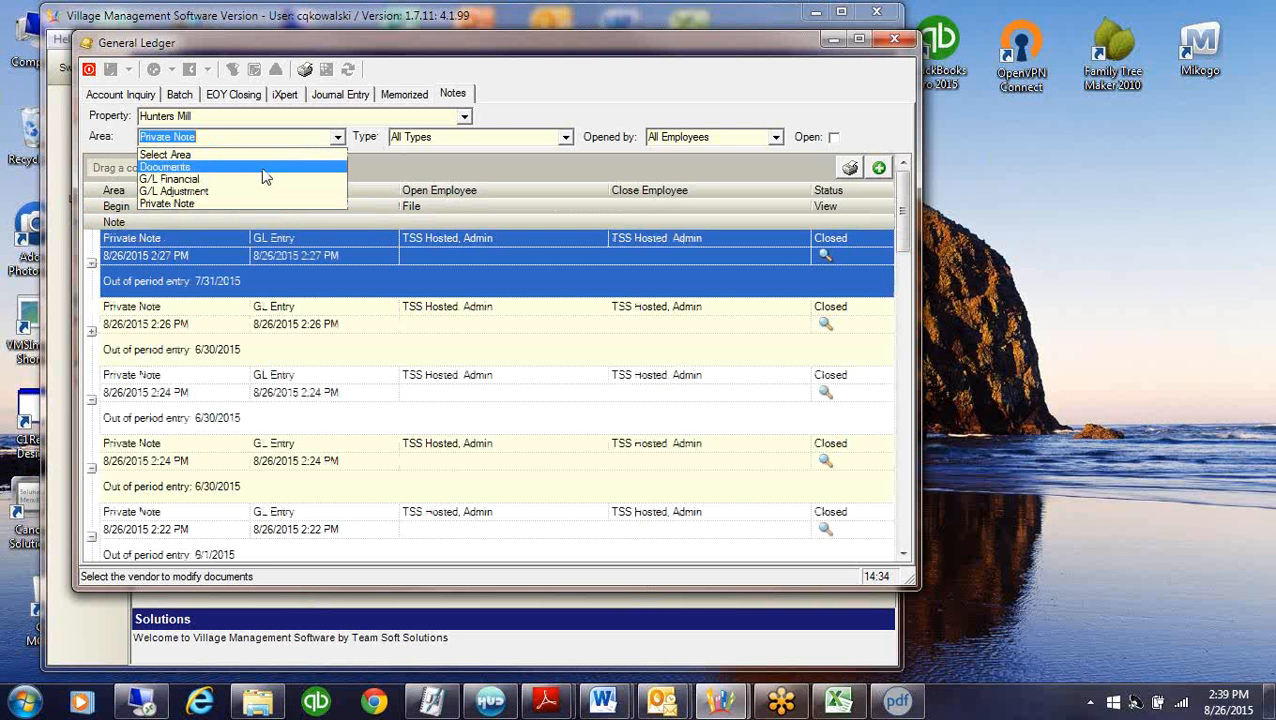
left_click(230, 189)
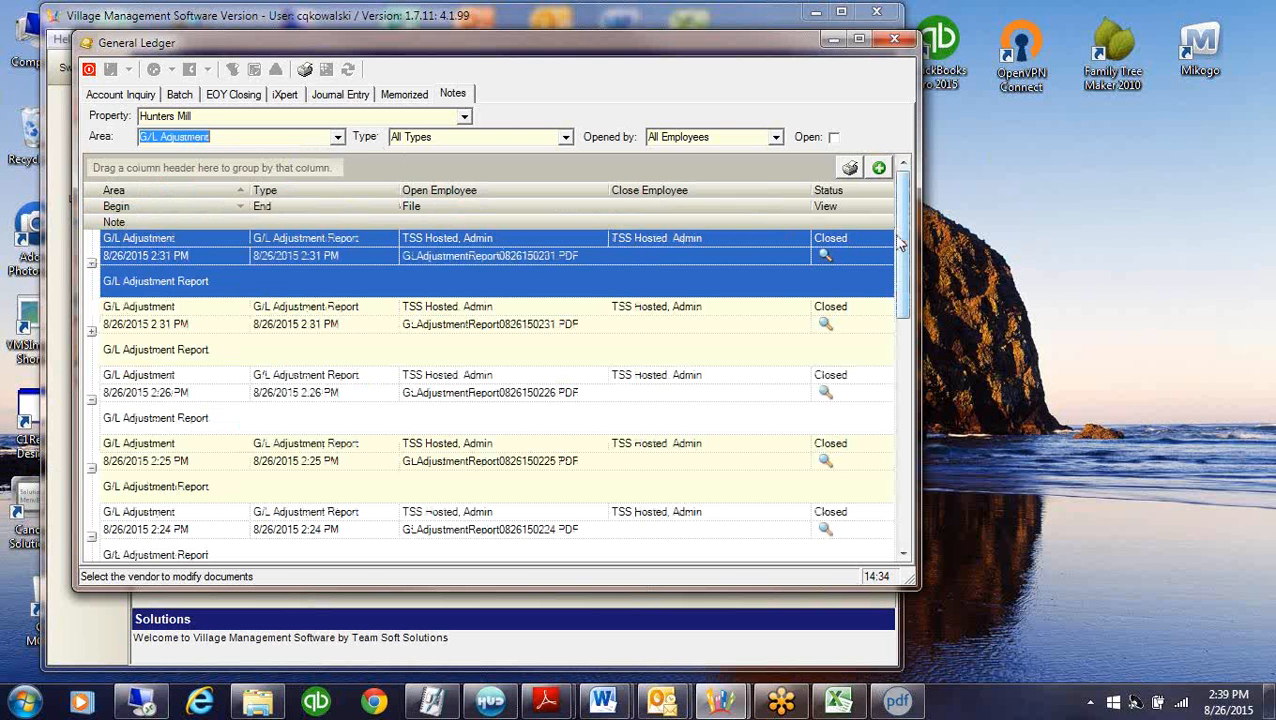
mouse_move(899, 242)
left_mouse_down()
mouse_move(900, 495)
mouse_move(883, 248)
left_mouse_up()
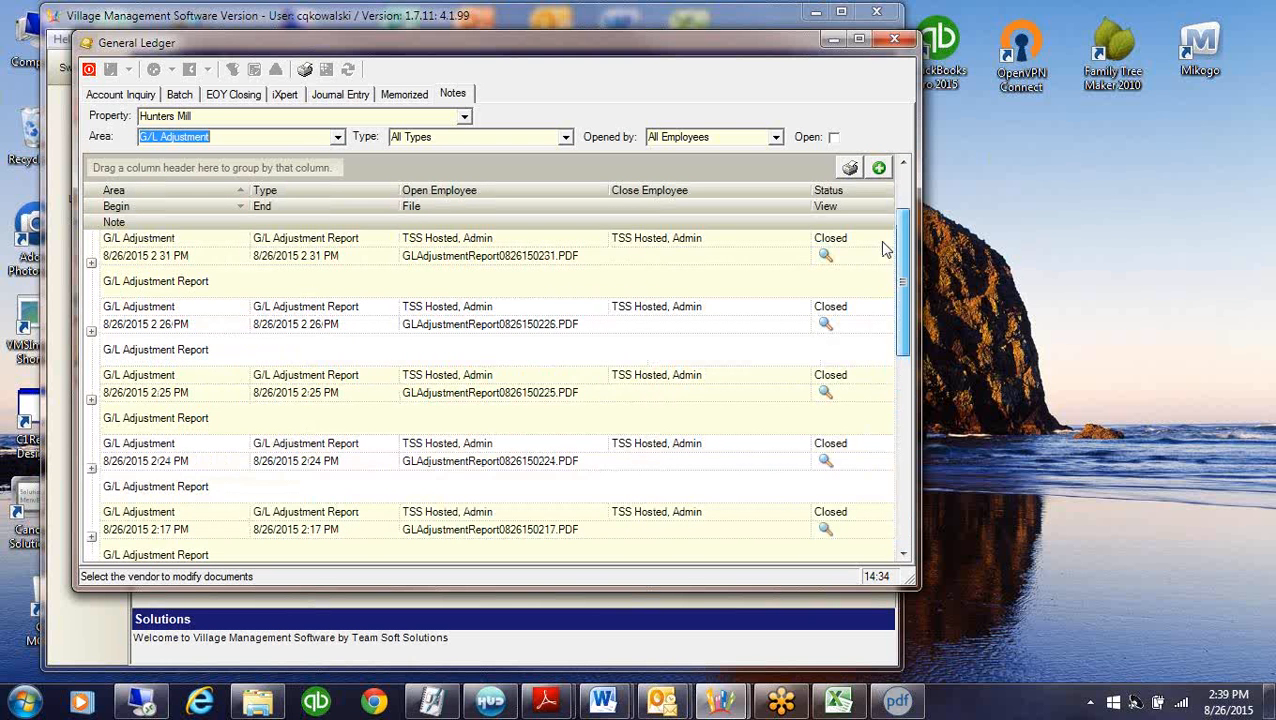
left_click(883, 246)
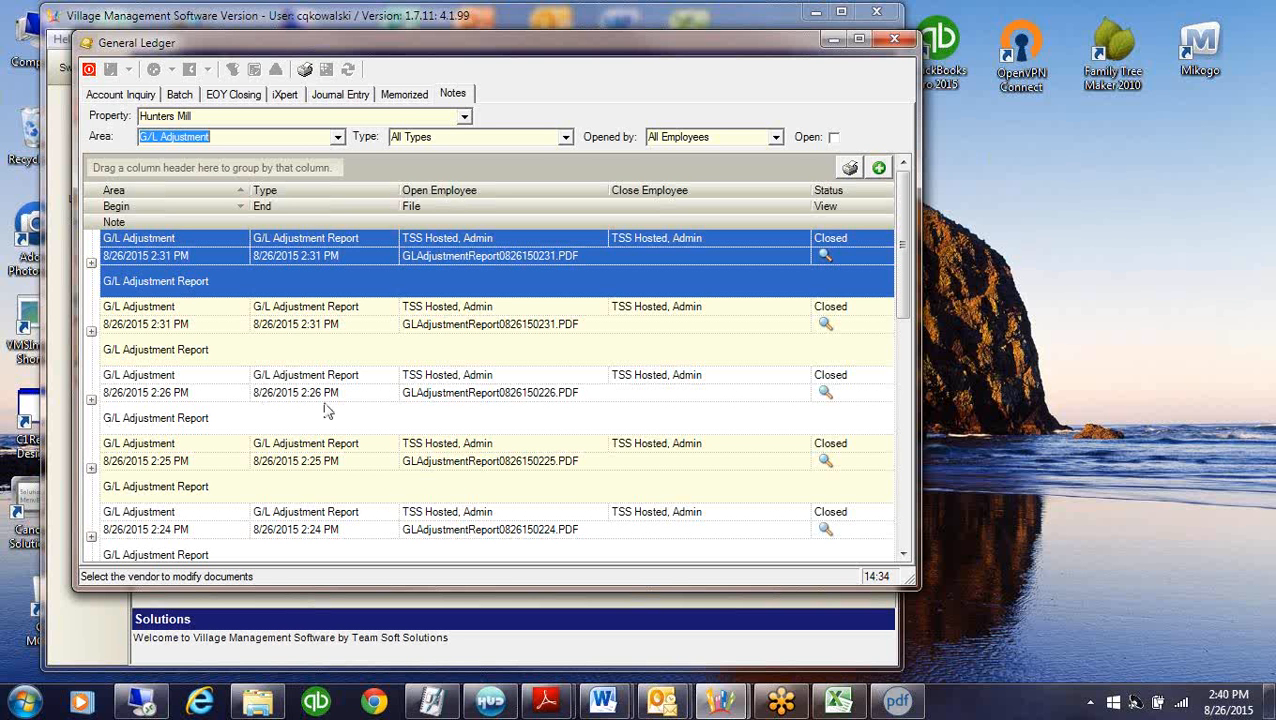
Open the iXpert search options and look over the GL and Property Note information areas
left_click(286, 94)
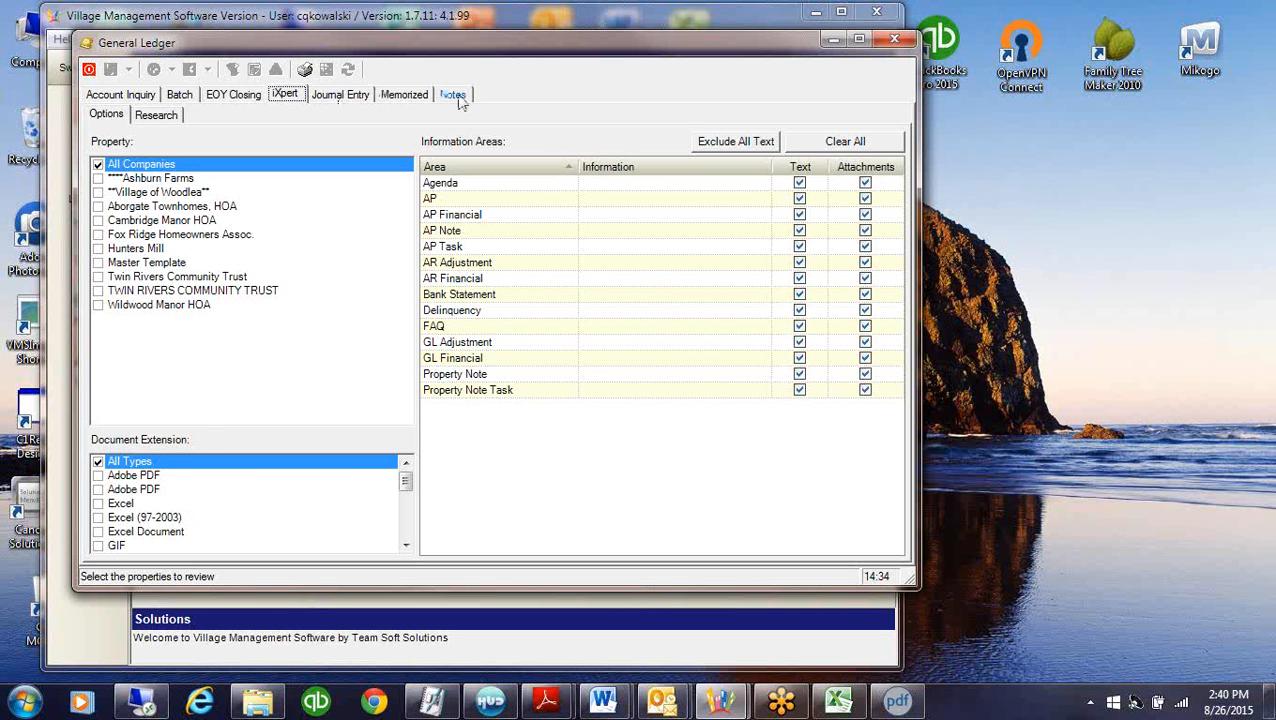
left_click(486, 375)
left_click(490, 390)
left_click(489, 346)
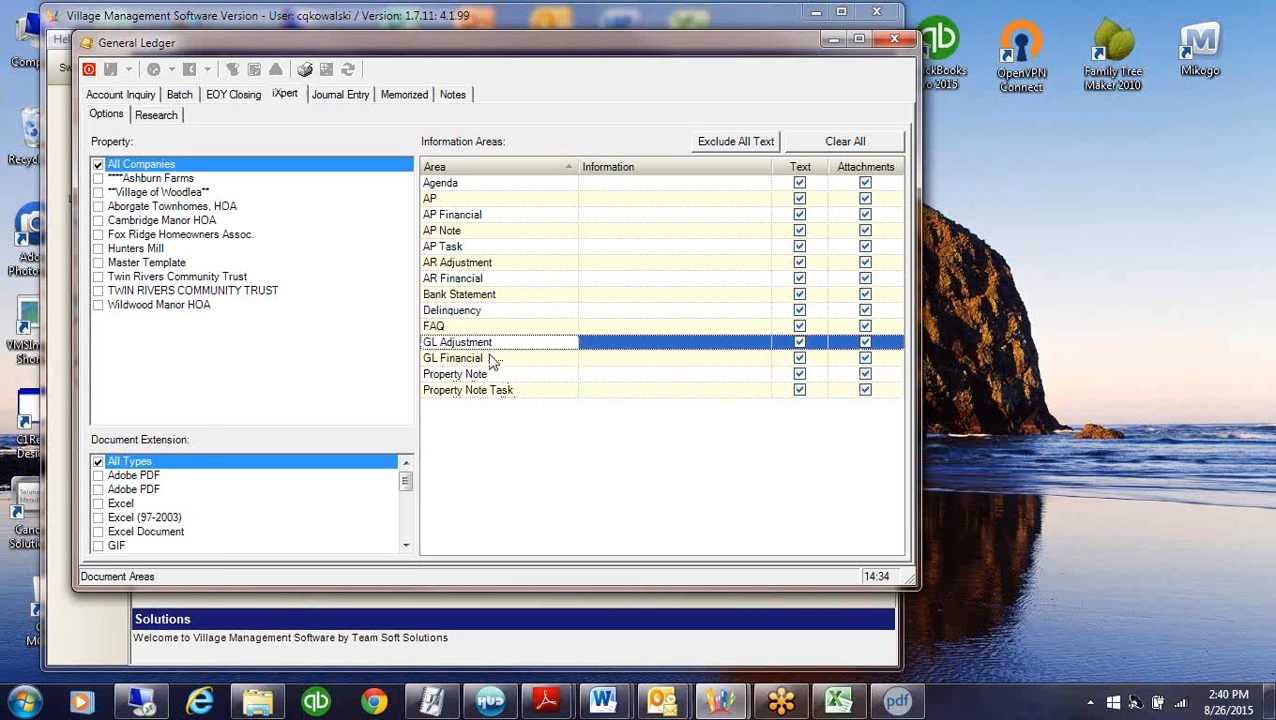
left_click(490, 375)
left_click(490, 392)
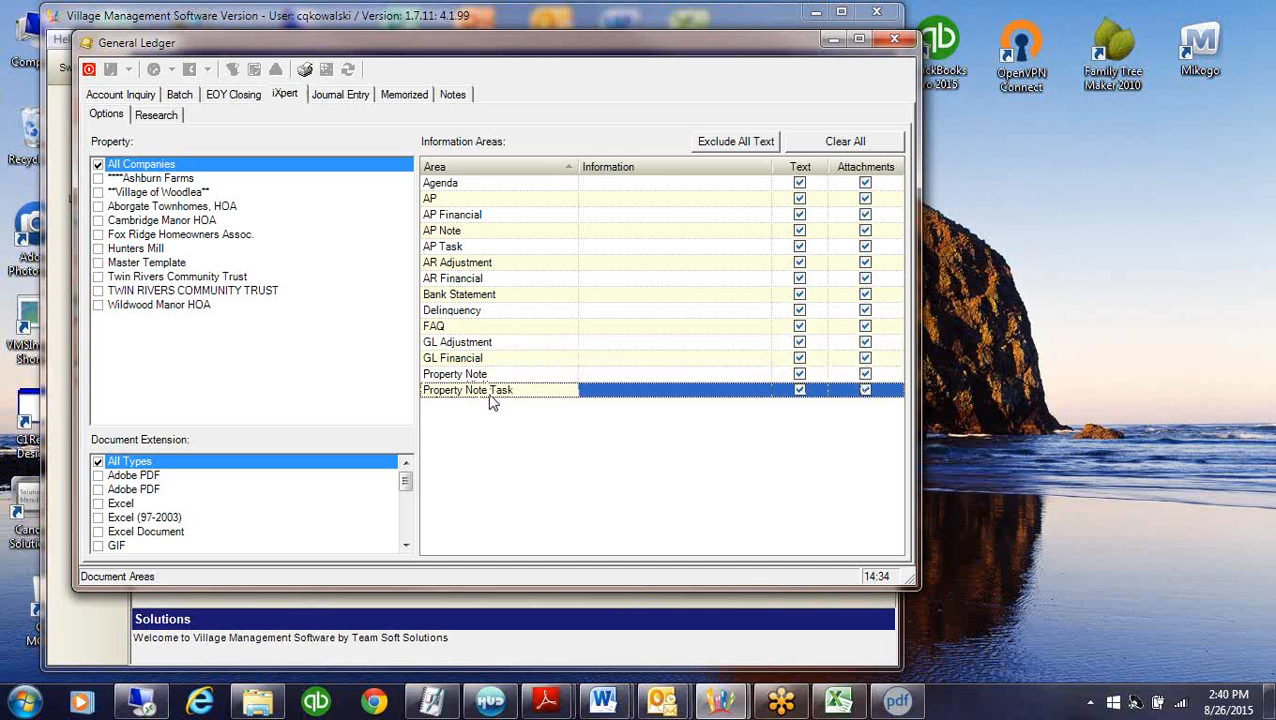
Restrict the search to text and attachments for GL Adjustment, GL Financial and Property Note, plus text for Property Note Task
left_click(768, 146)
left_click(862, 148)
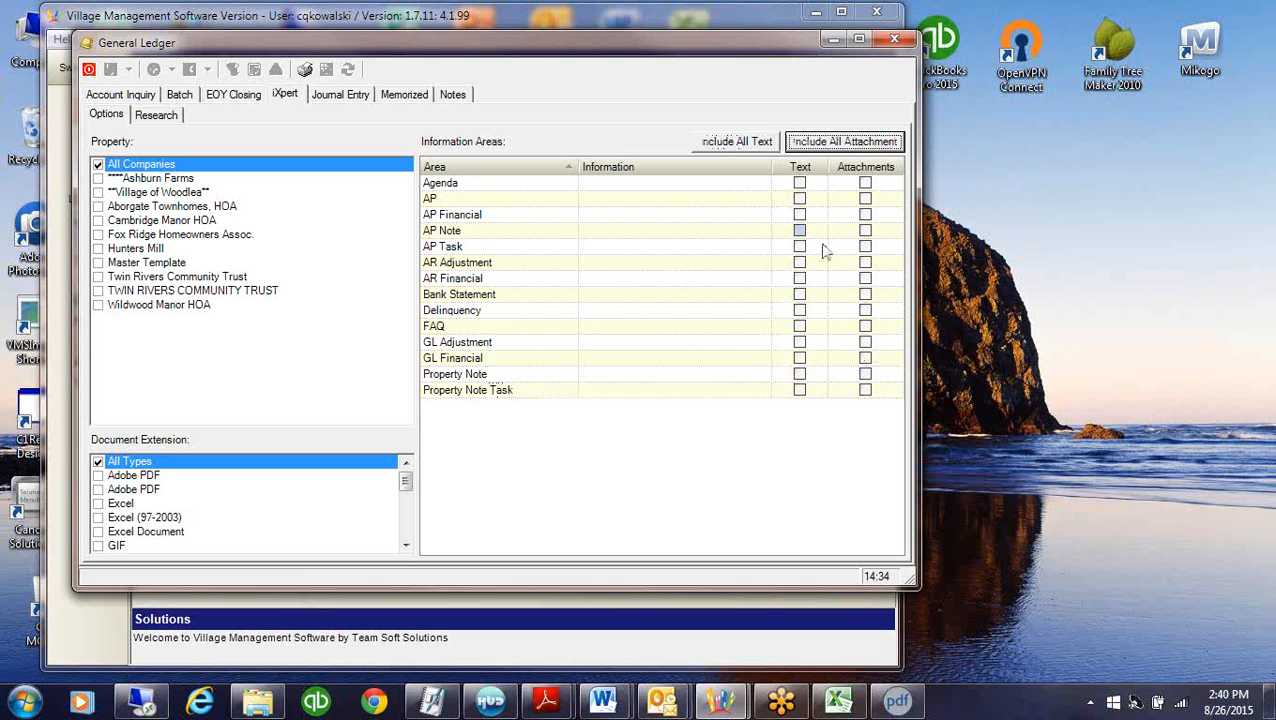
left_click(799, 345)
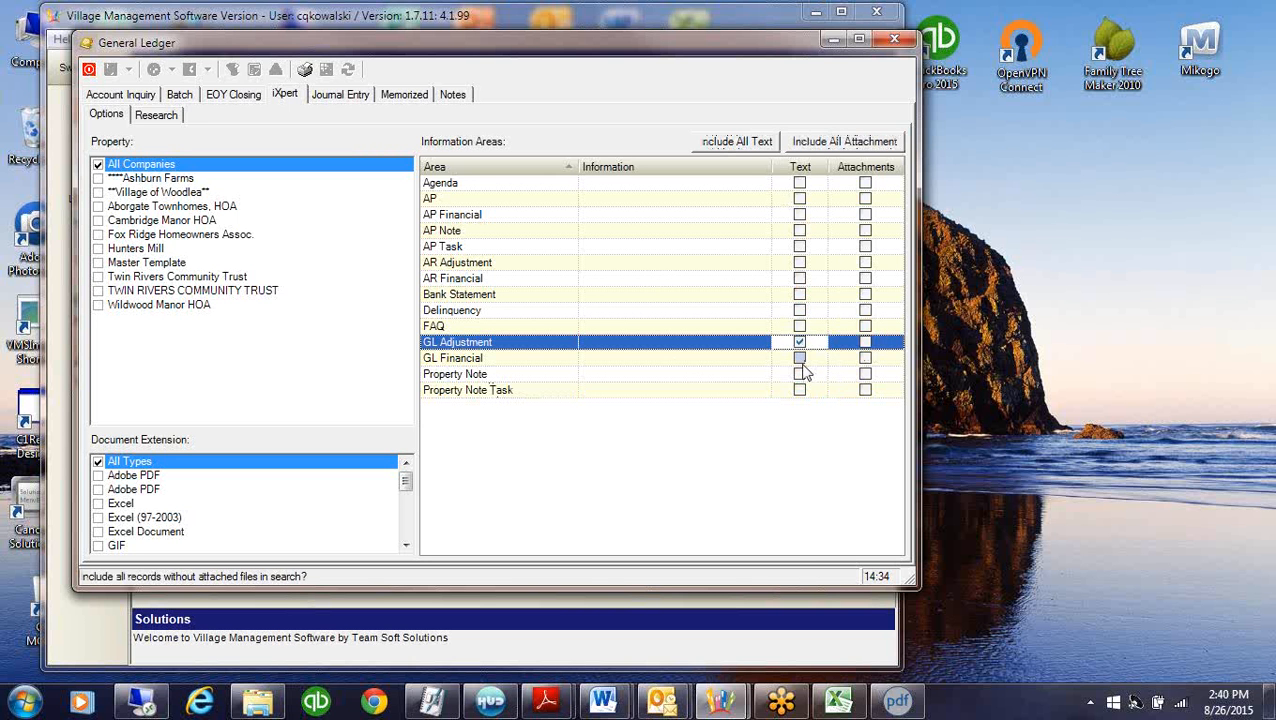
left_click(868, 345)
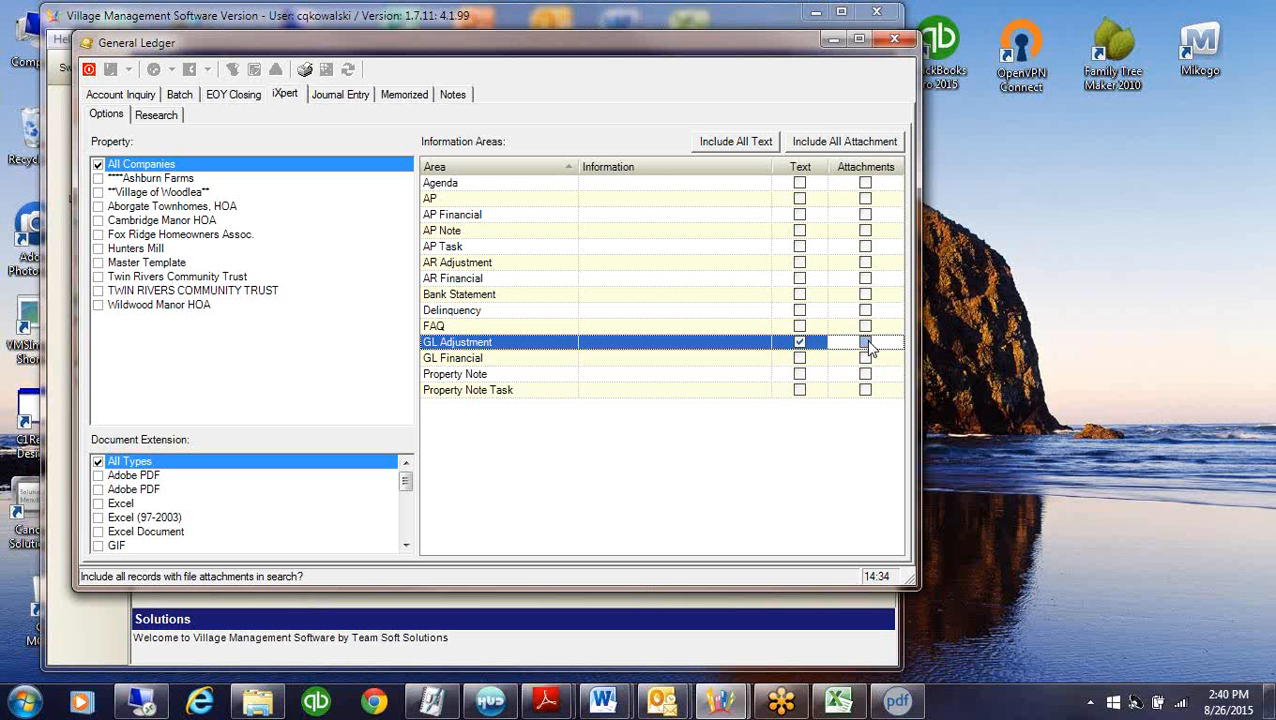
left_click(867, 344)
left_click(866, 359)
left_click(802, 360)
left_click(802, 373)
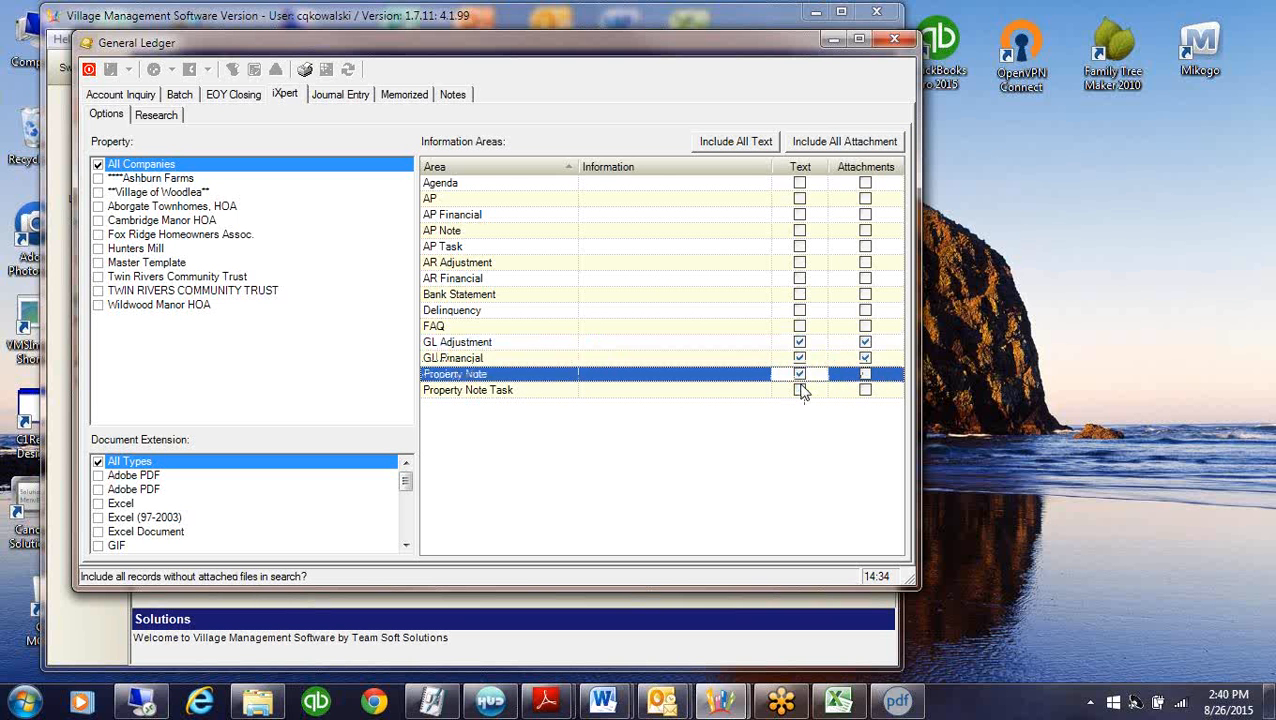
left_click(866, 374)
left_click(801, 388)
left_click(867, 389)
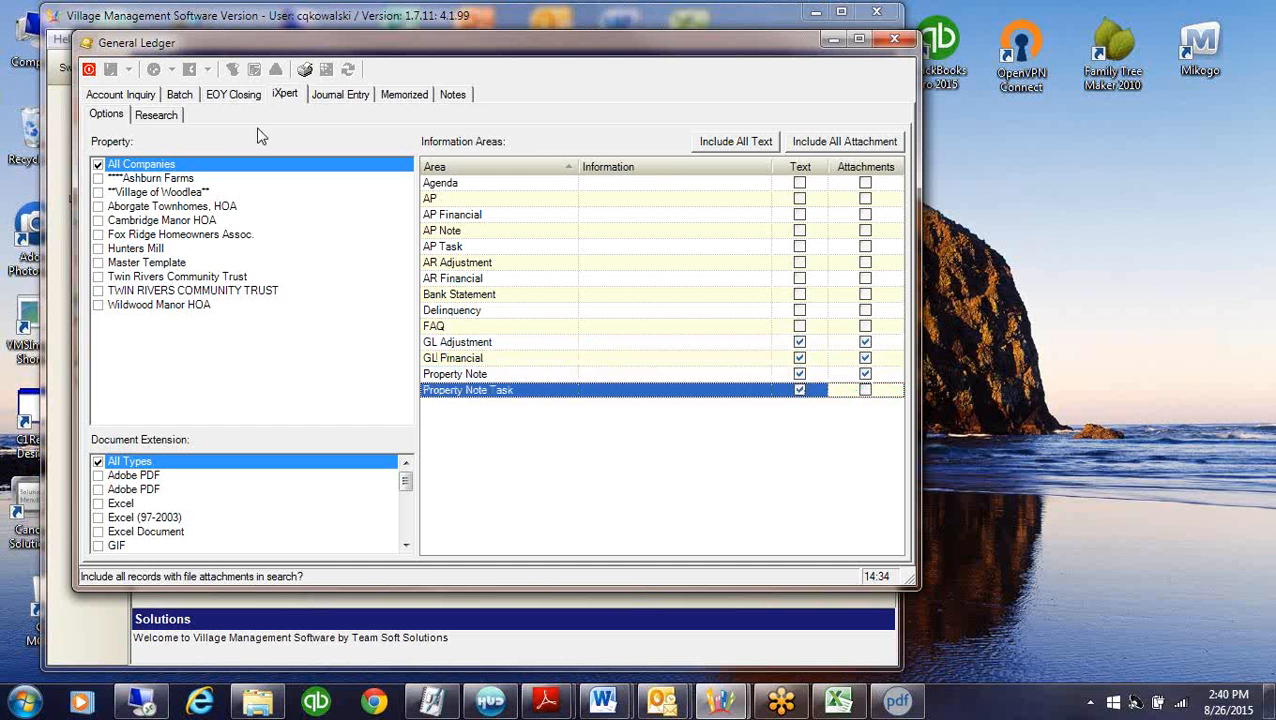
Search the iXpert research records for "prepaid"
left_click(157, 117)
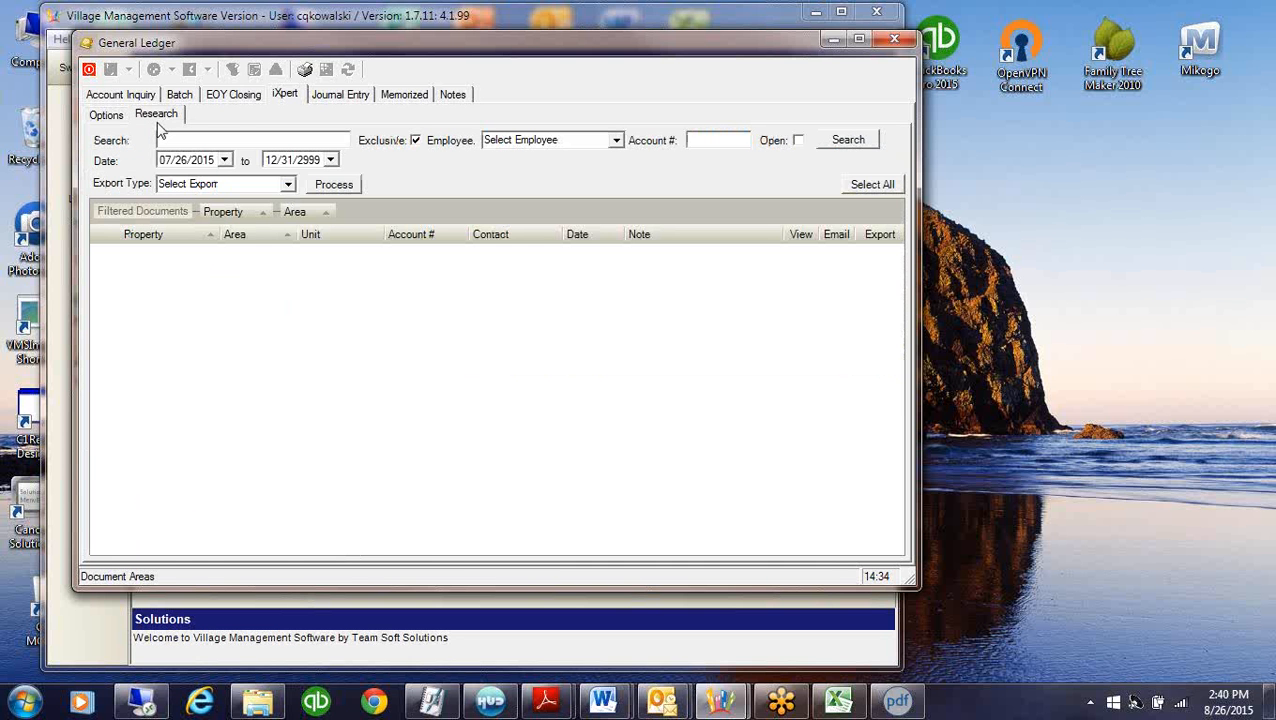
left_click(210, 161)
left_click(181, 141)
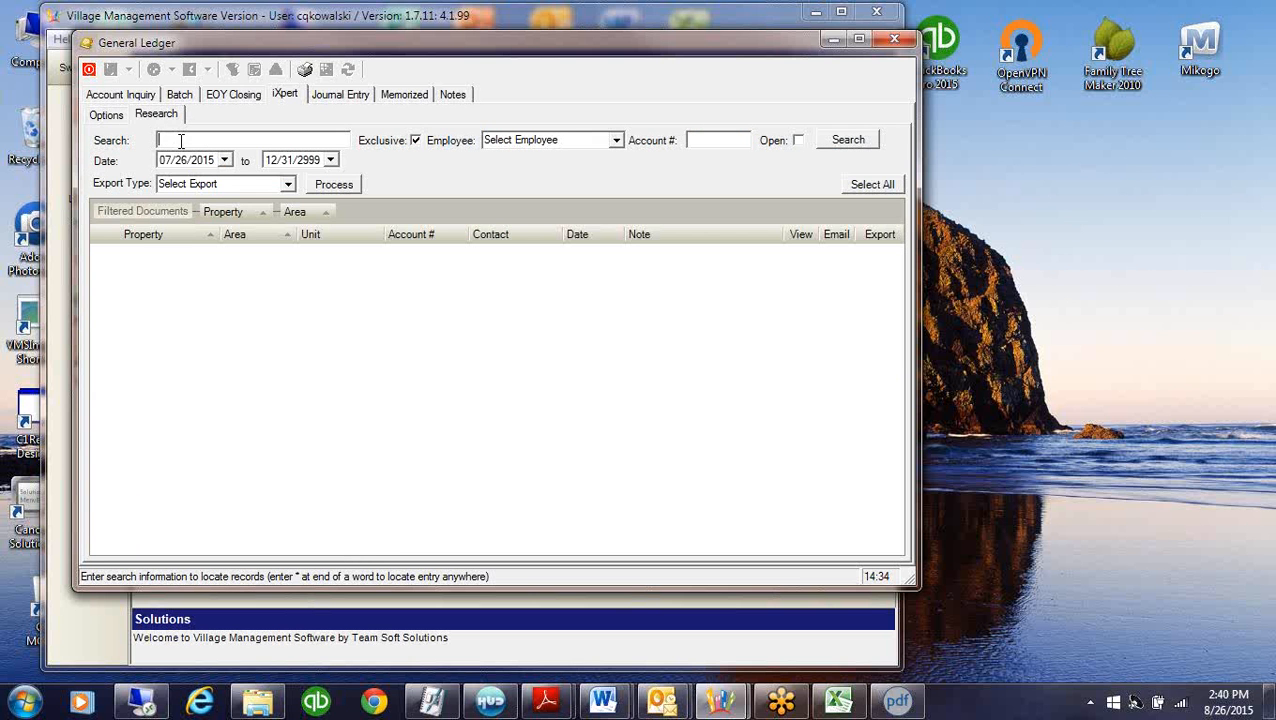
type("prepaid")
left_click(853, 143)
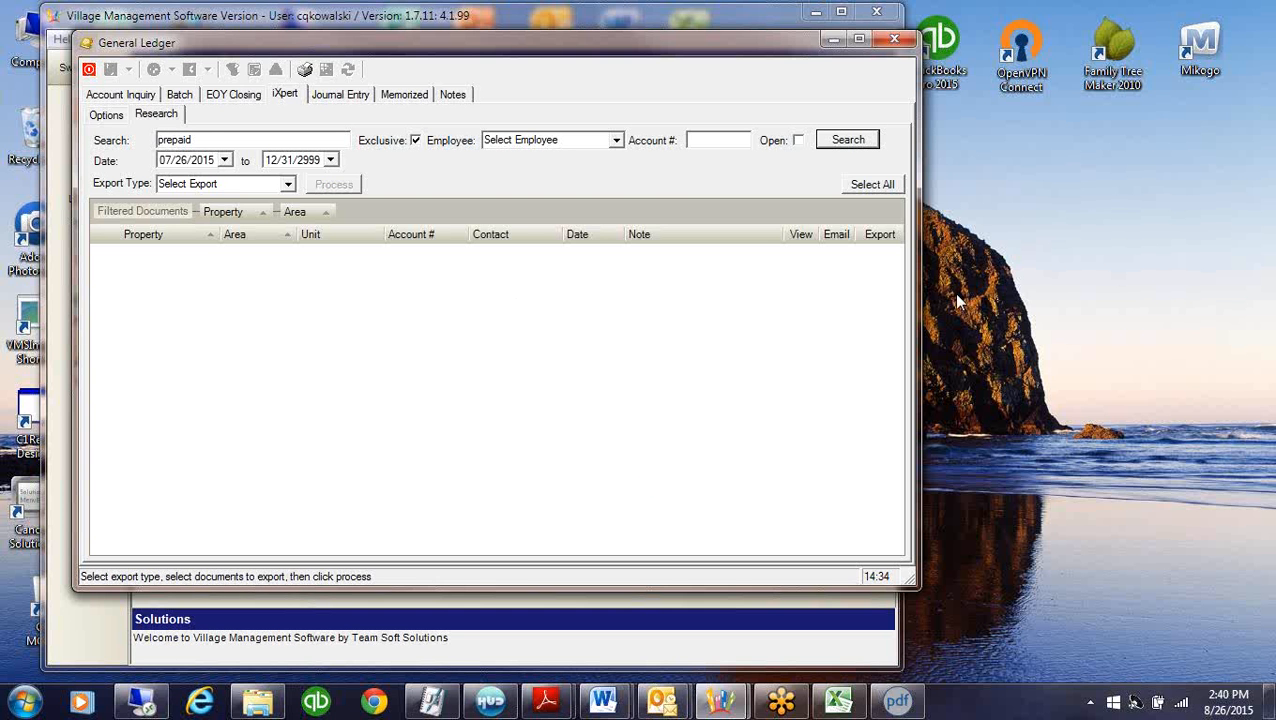
Include text and attachments for all information areas and rerun the "prepaid" search
left_click(117, 115)
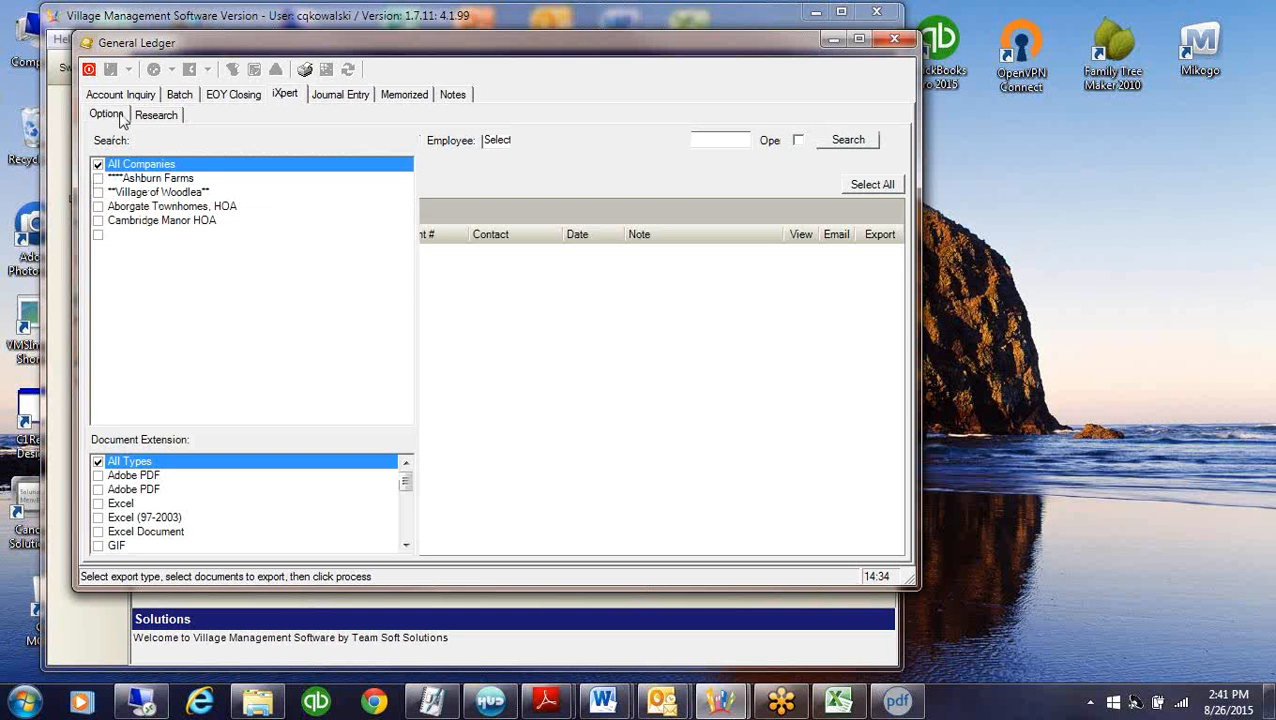
left_click(736, 141)
left_click(845, 141)
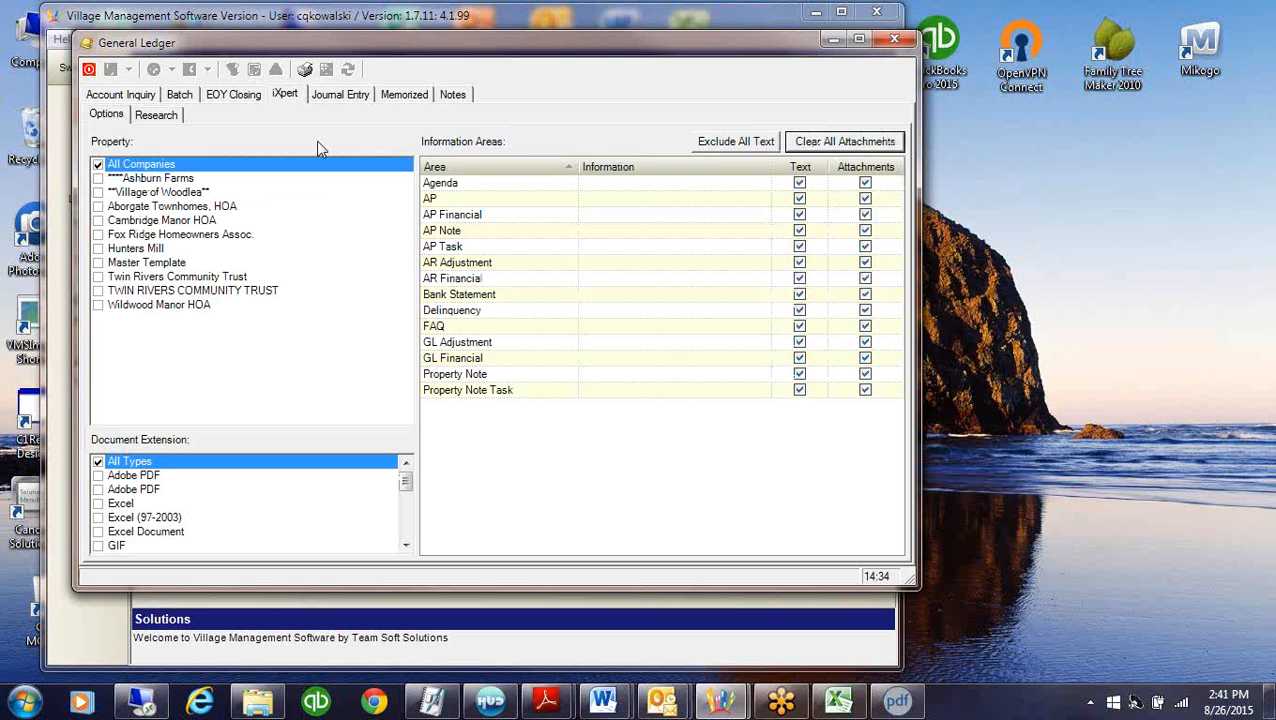
left_click(156, 114)
left_click(835, 141)
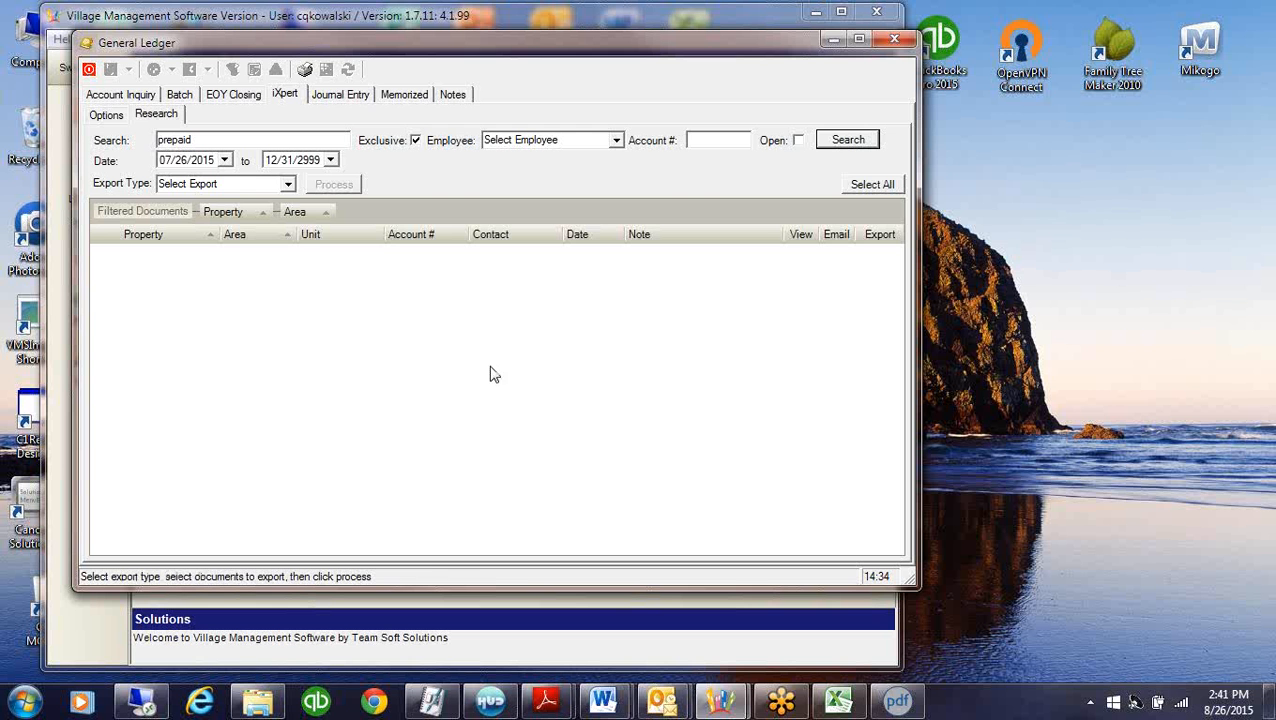
Clear the search term and run the research search without any keyword
double_click(215, 140)
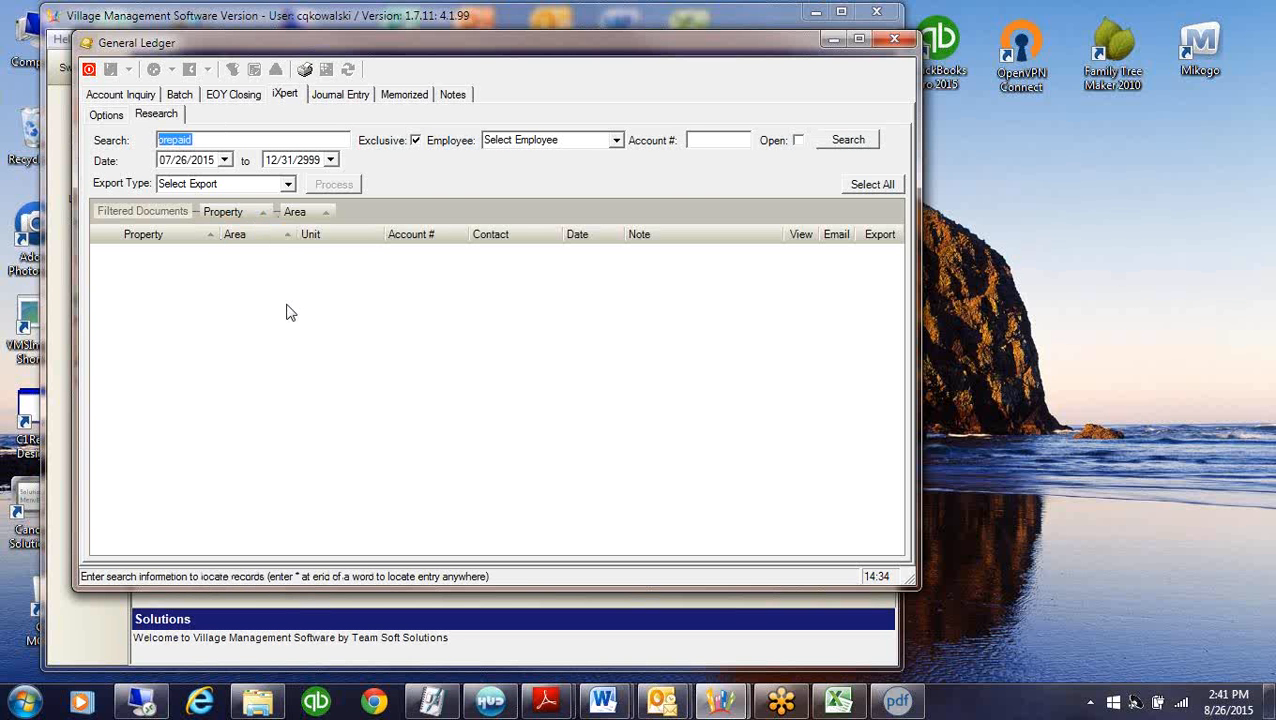
key("BackSpace")
left_click(848, 139)
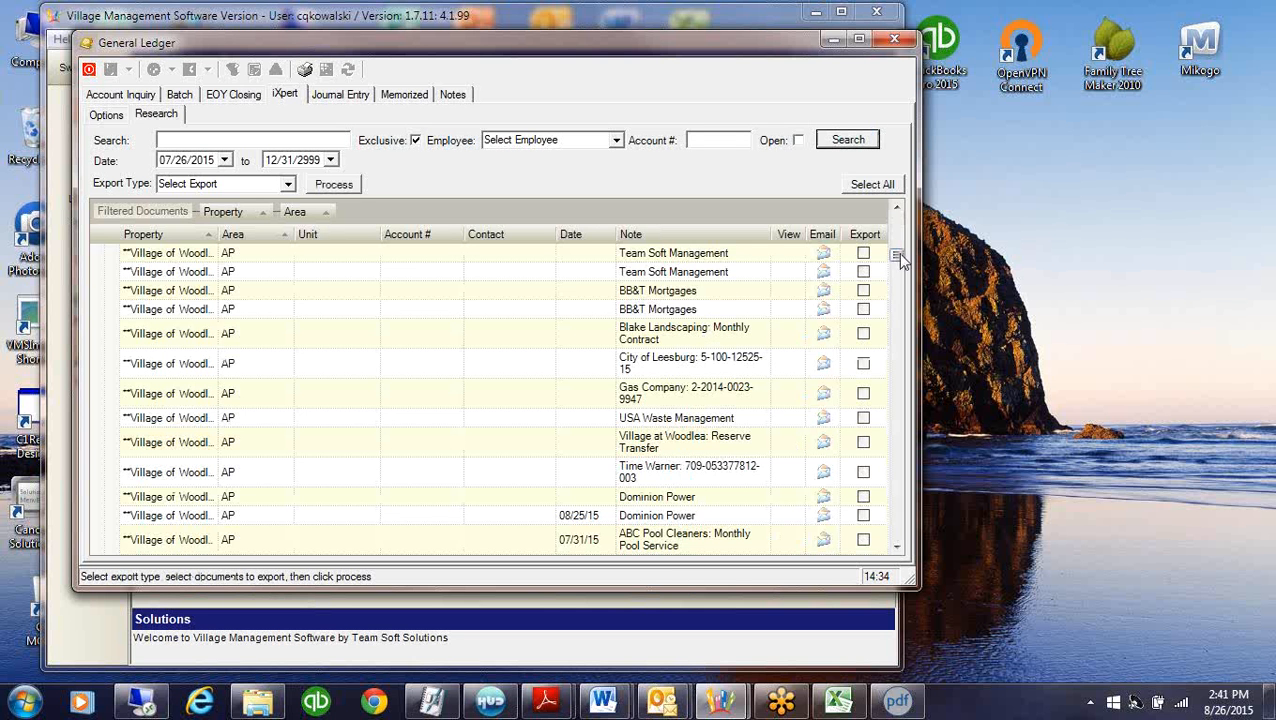
View the first 08/18/15 A/R Adjustment Report among the AR Adjustment results, close it, and discard the email prepared with that report
left_click(895, 520)
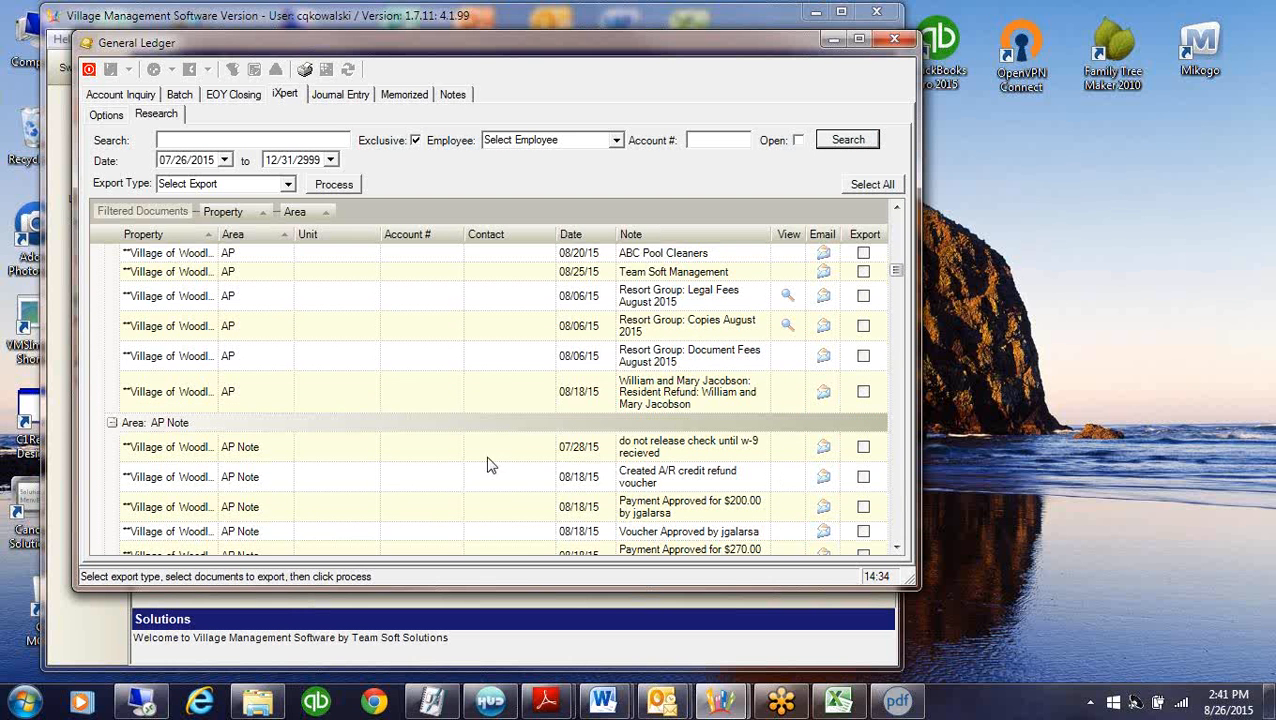
left_click(895, 538)
left_click(895, 538)
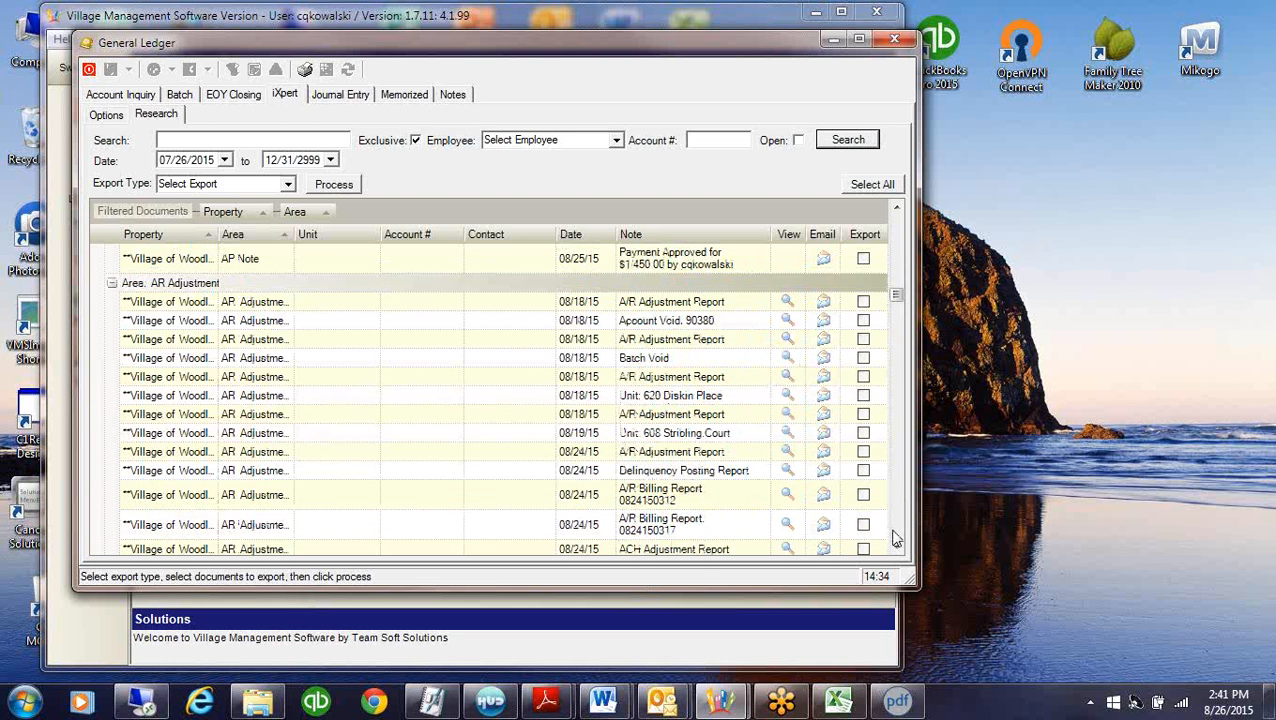
left_click(788, 305)
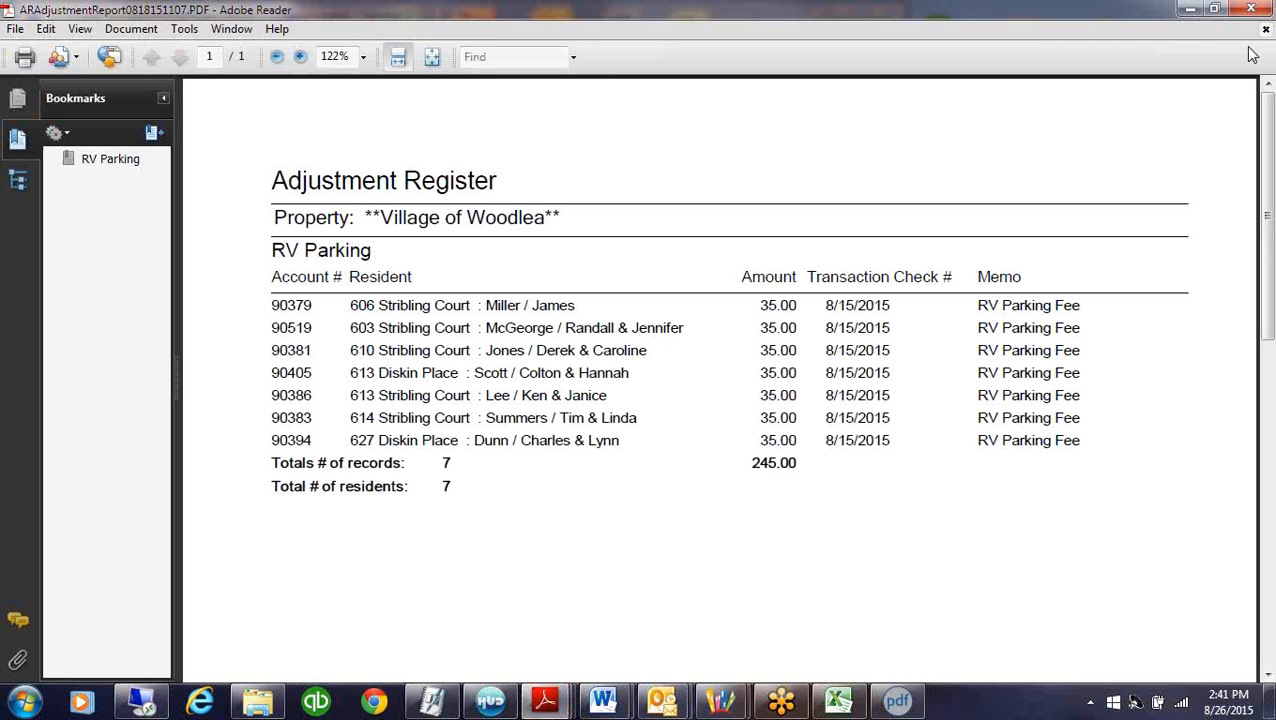
key("alt+F4")
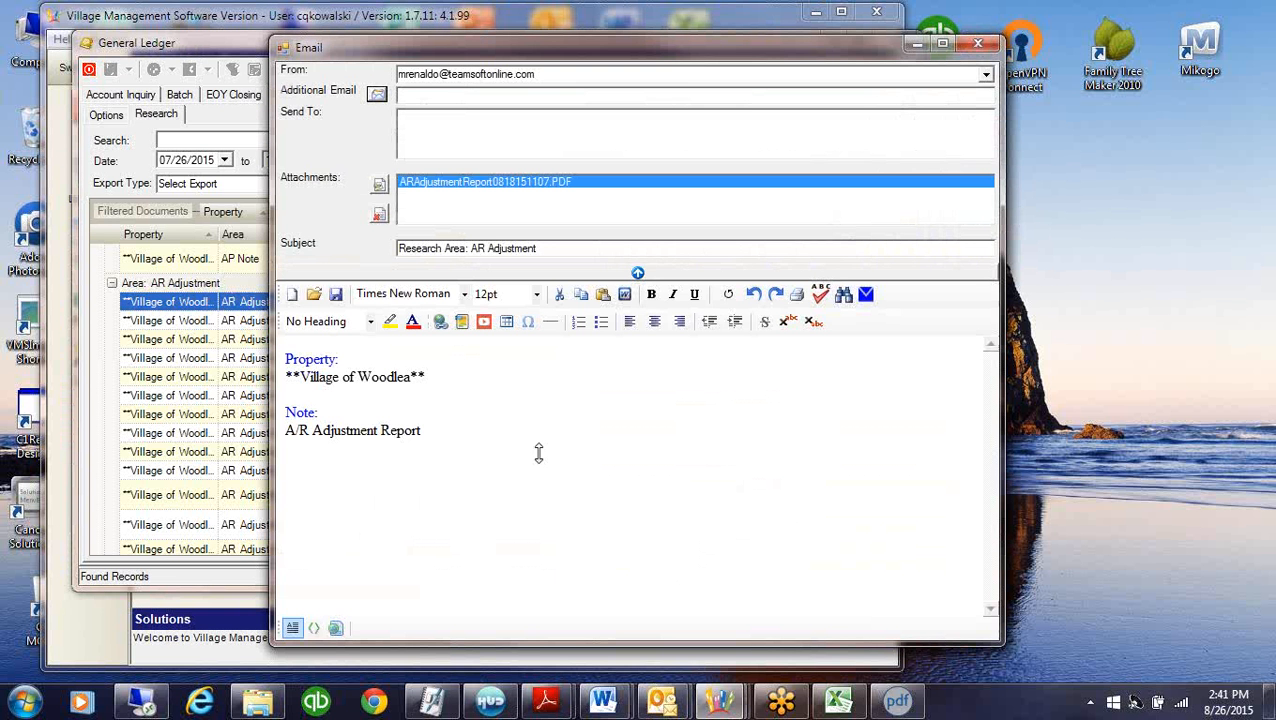
left_click(986, 48)
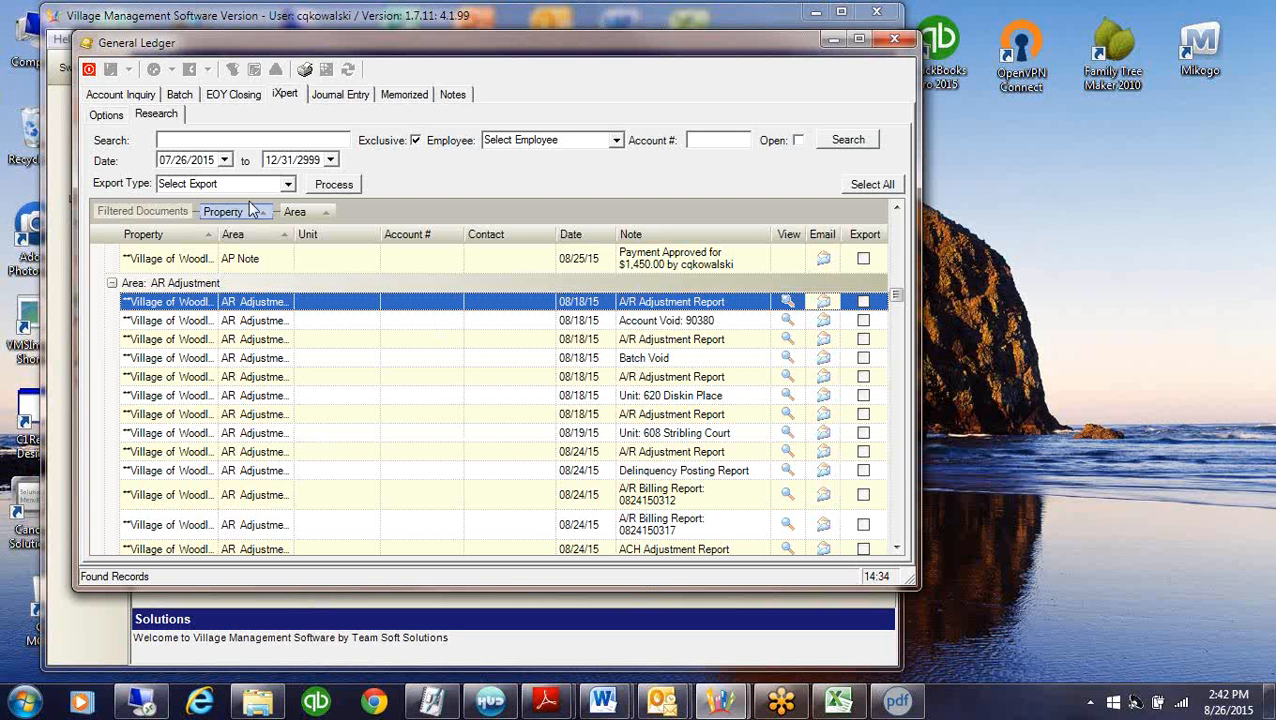
Mark all the found research records for export
left_click(872, 184)
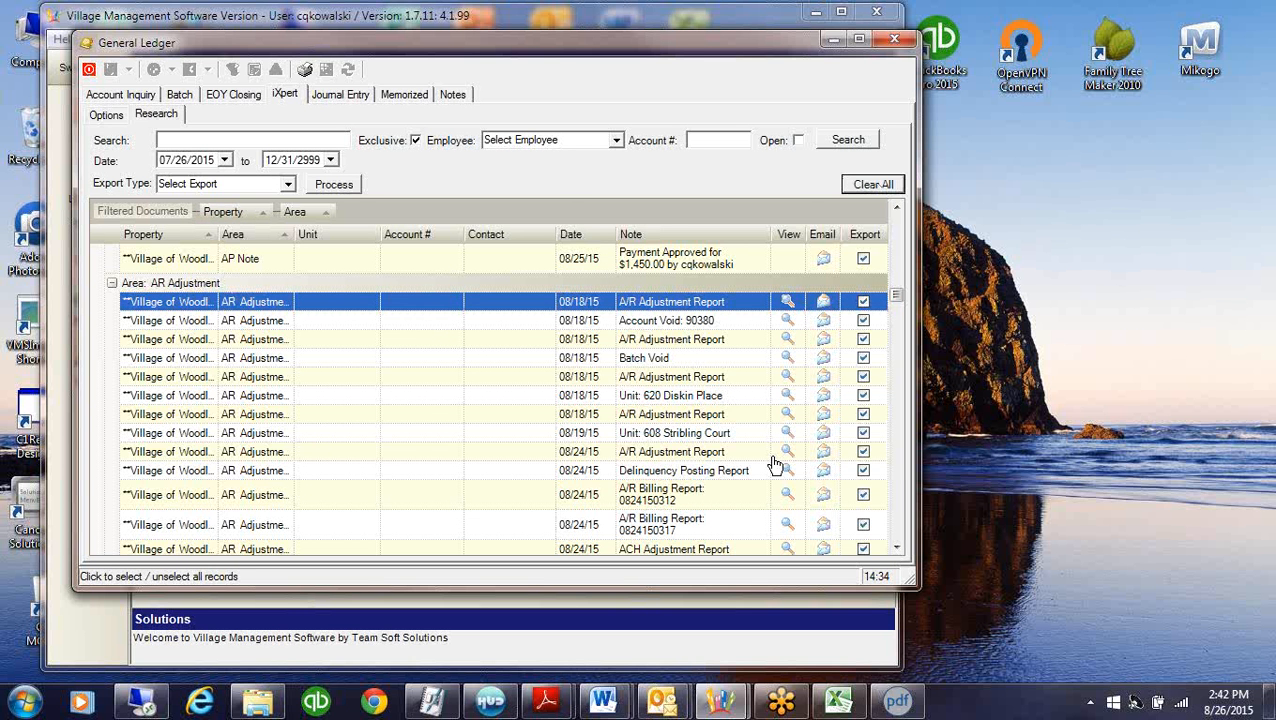
Try to export the marked research records with the File export type to the Desktop folder
left_click(288, 184)
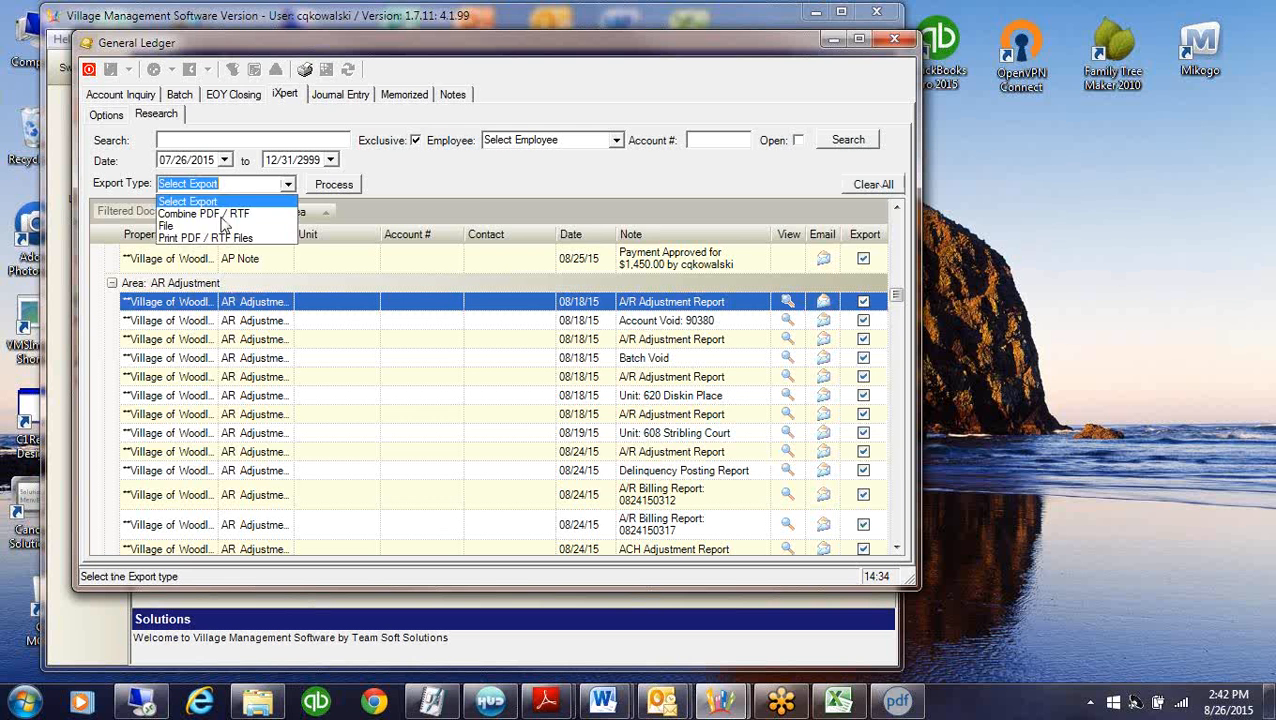
left_click(167, 225)
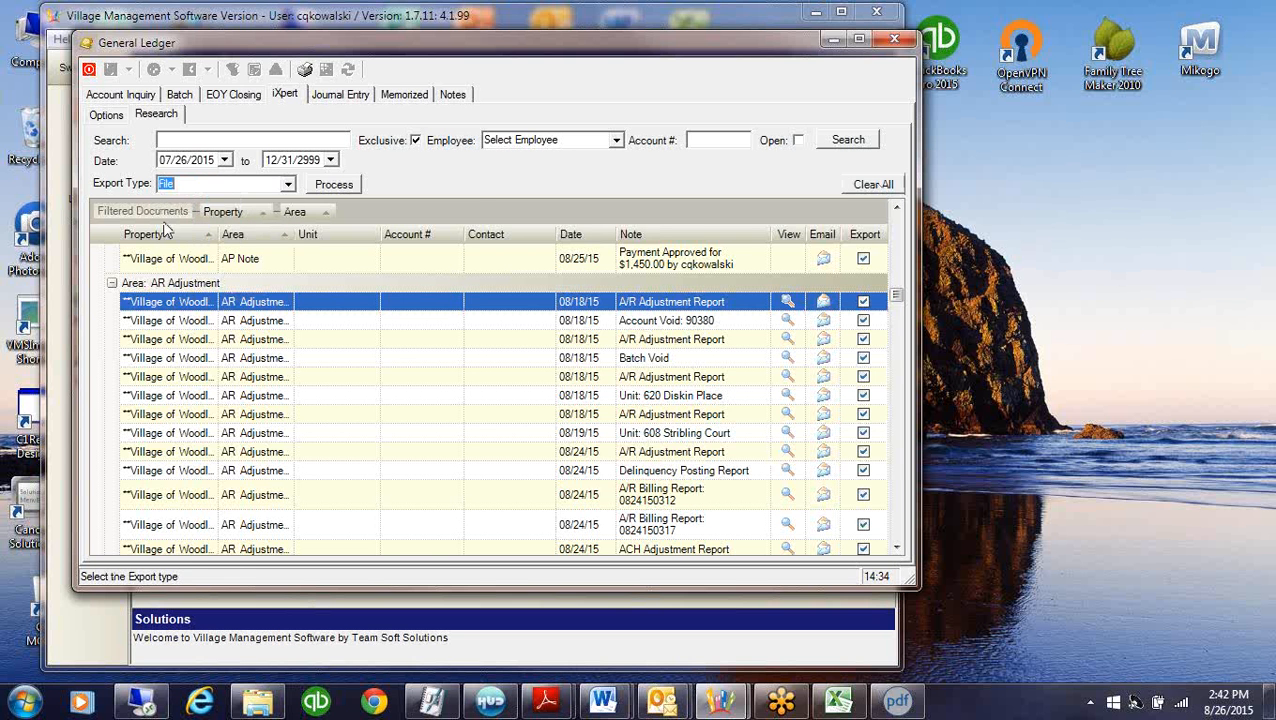
left_click(333, 184)
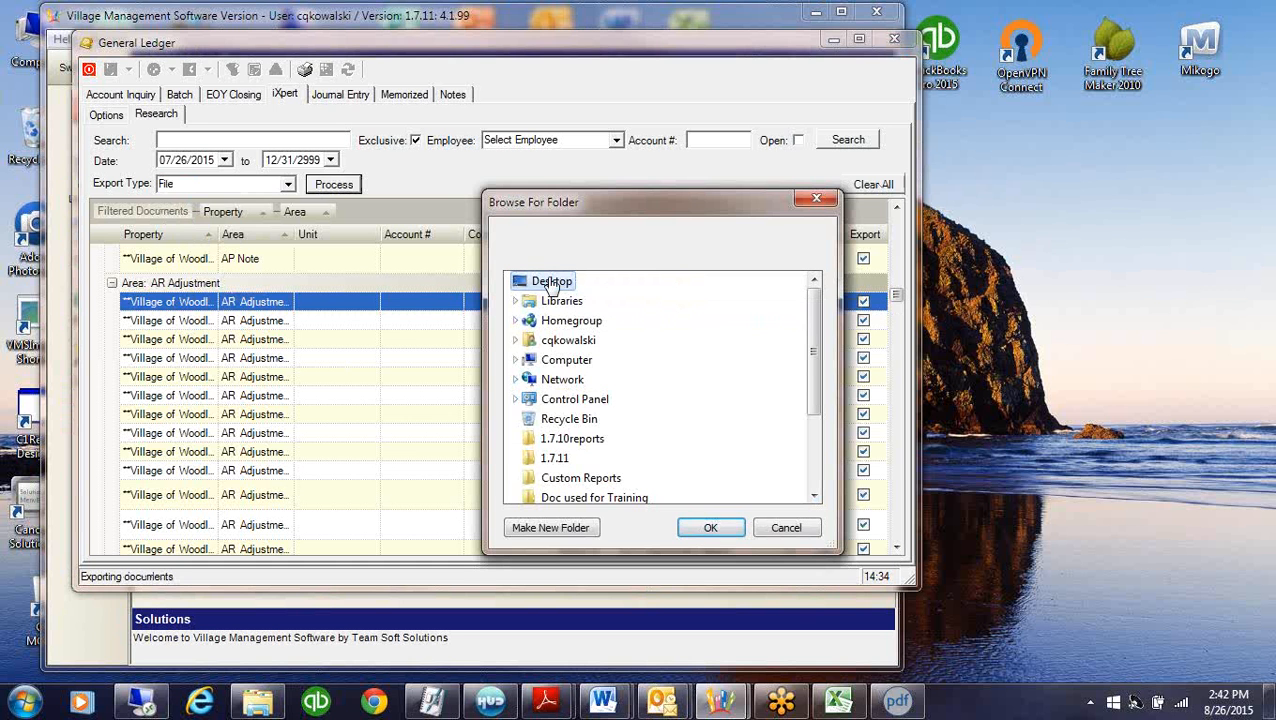
left_click(724, 530)
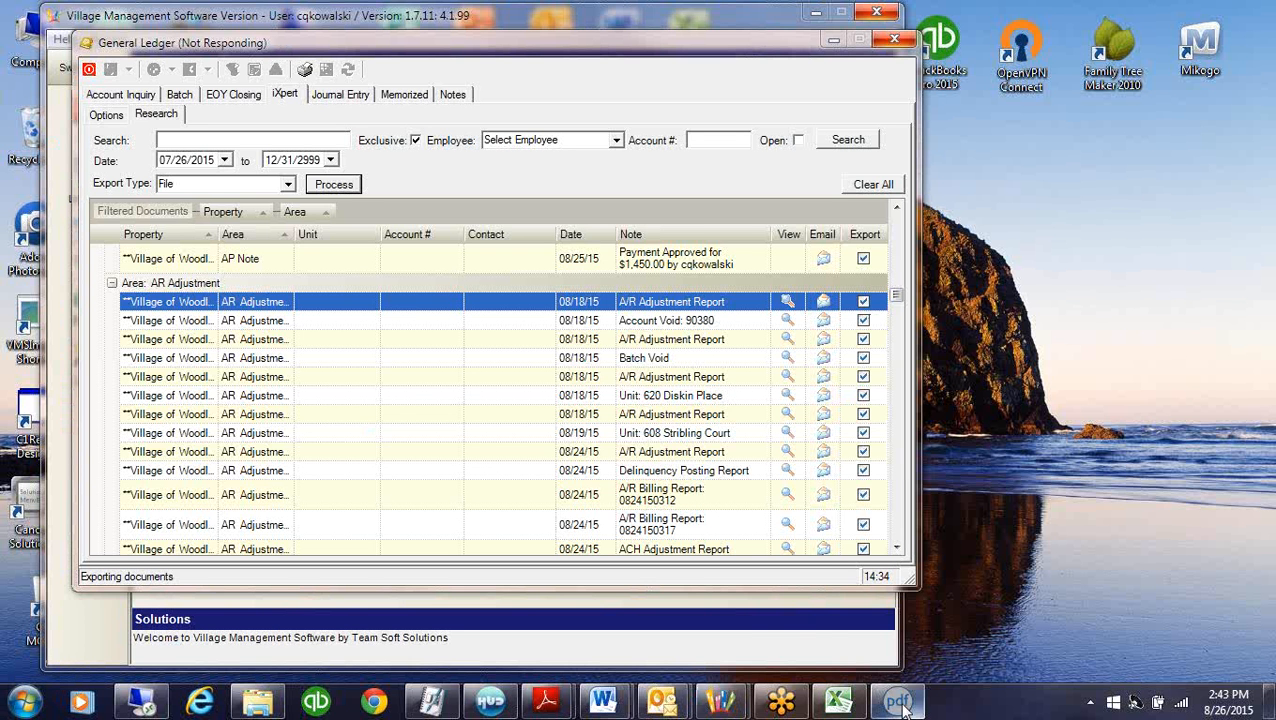
mouse_move(902, 710)
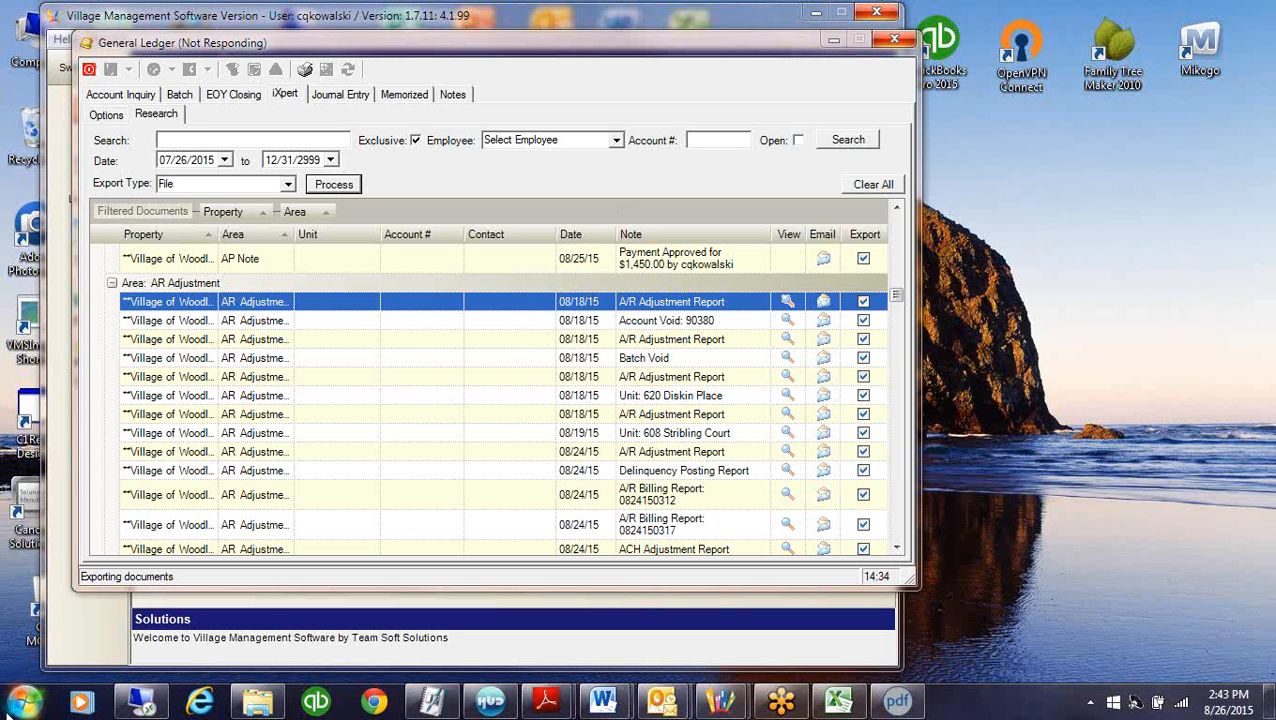
Open a Windows command prompt and launch Task Manager with the taskmgr command
left_click(34, 690)
left_click(54, 651)
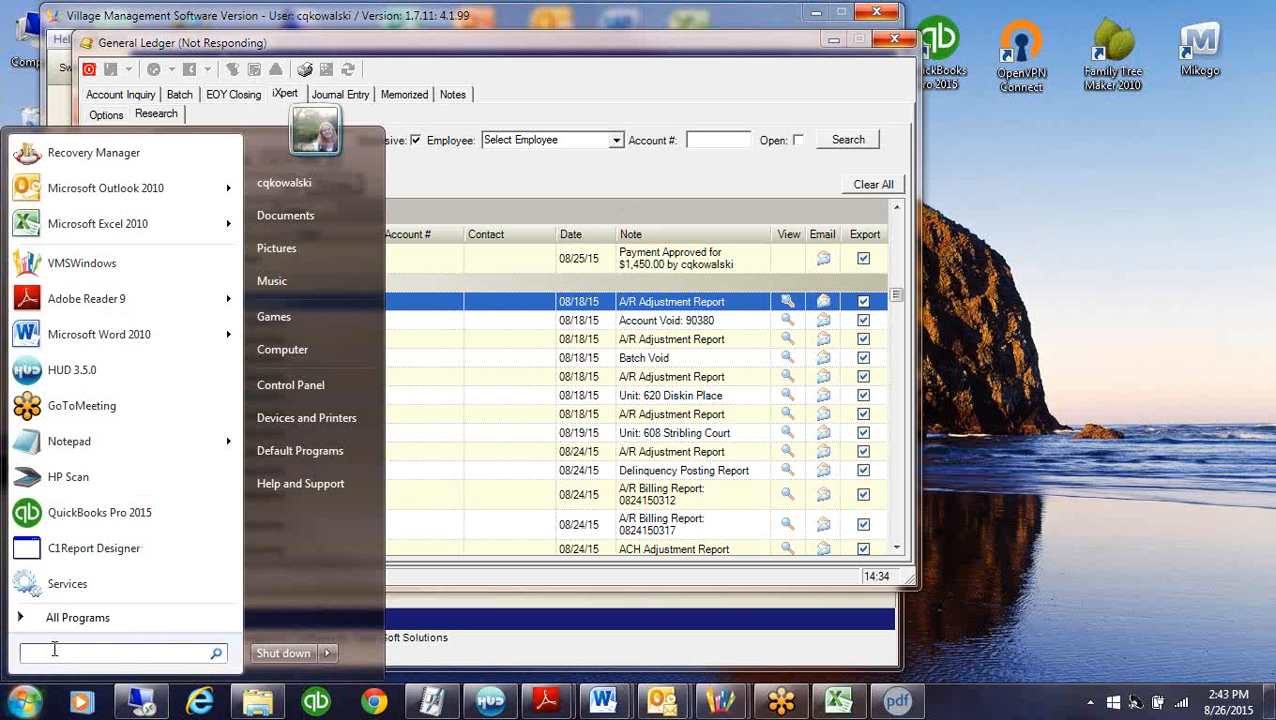
type("cmd")
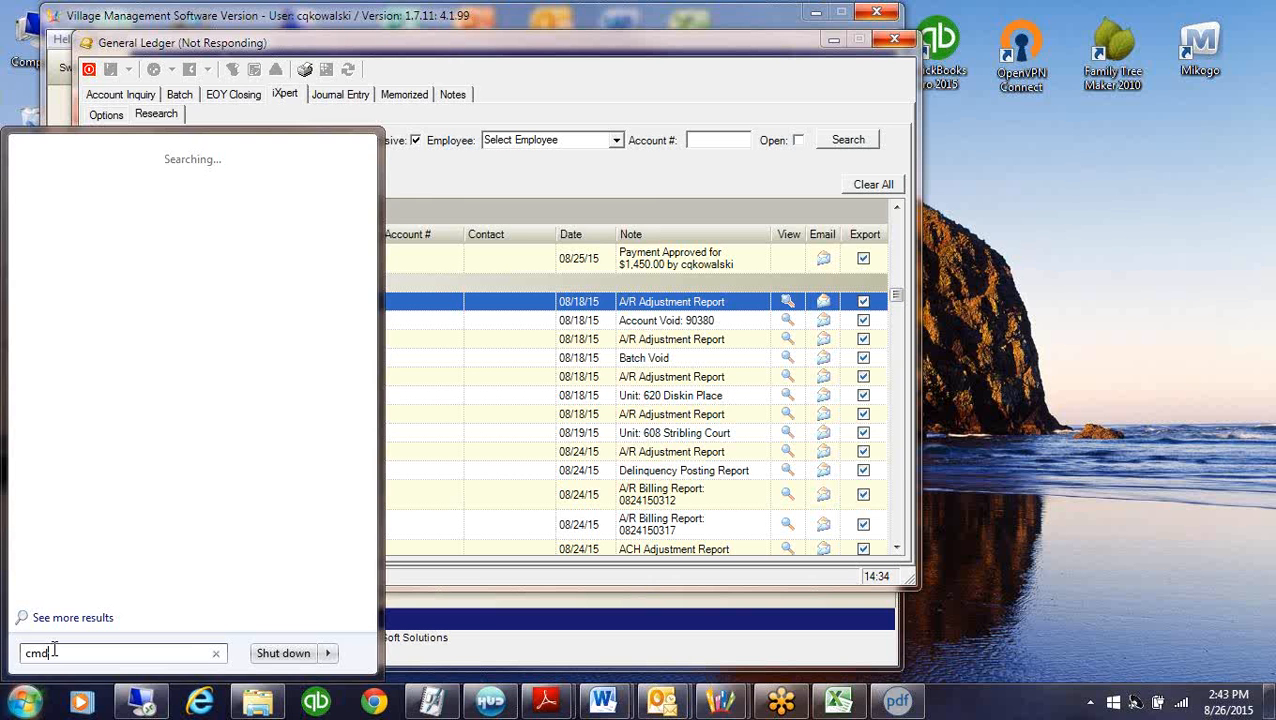
key("Return")
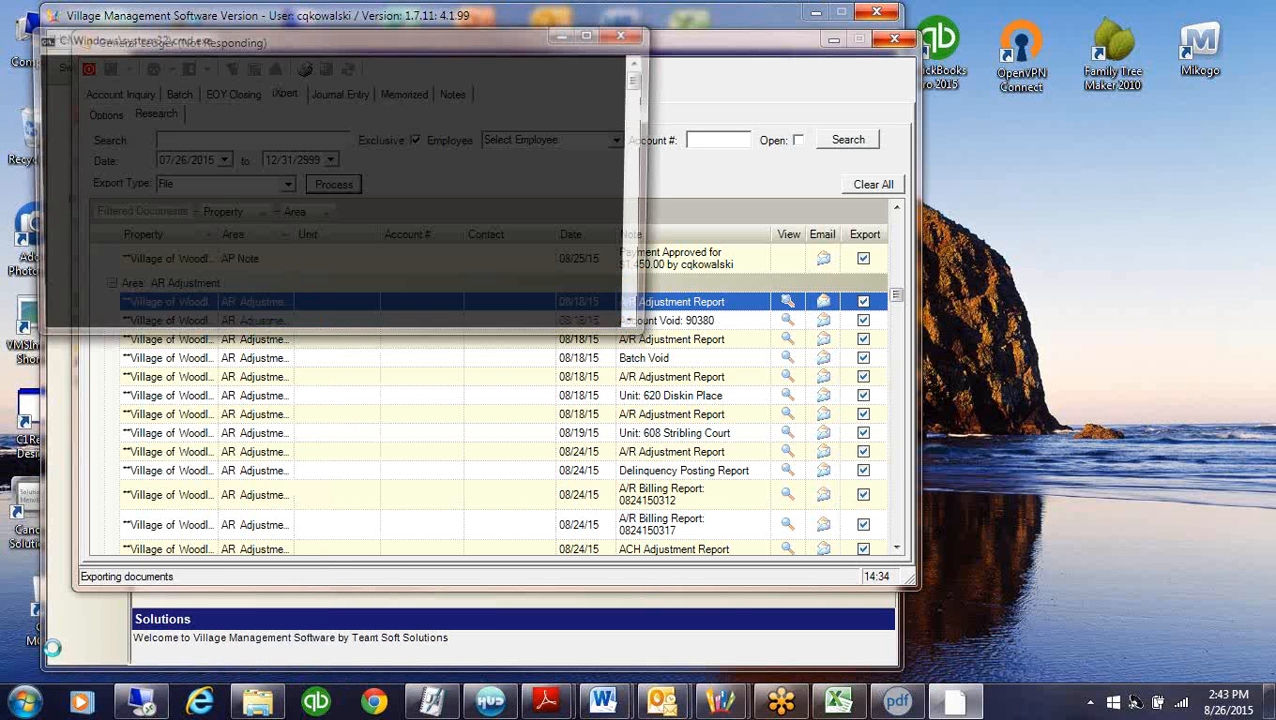
type("taskmgr")
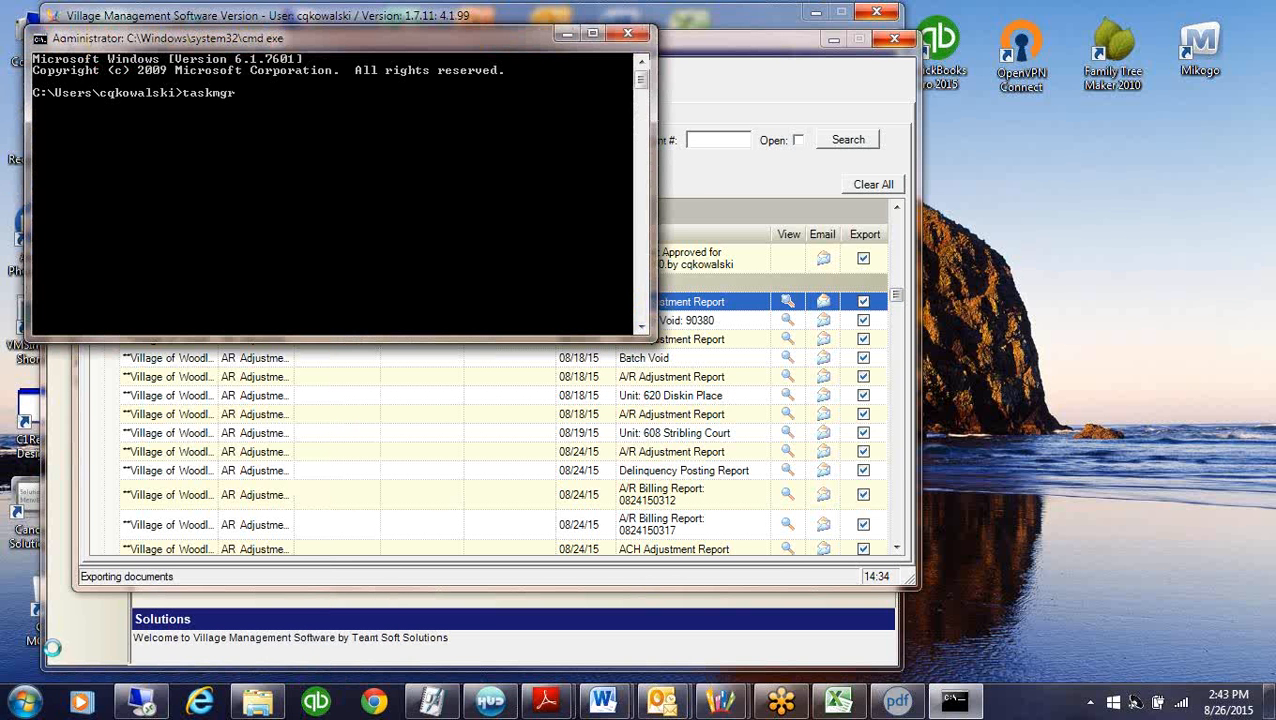
key("Return")
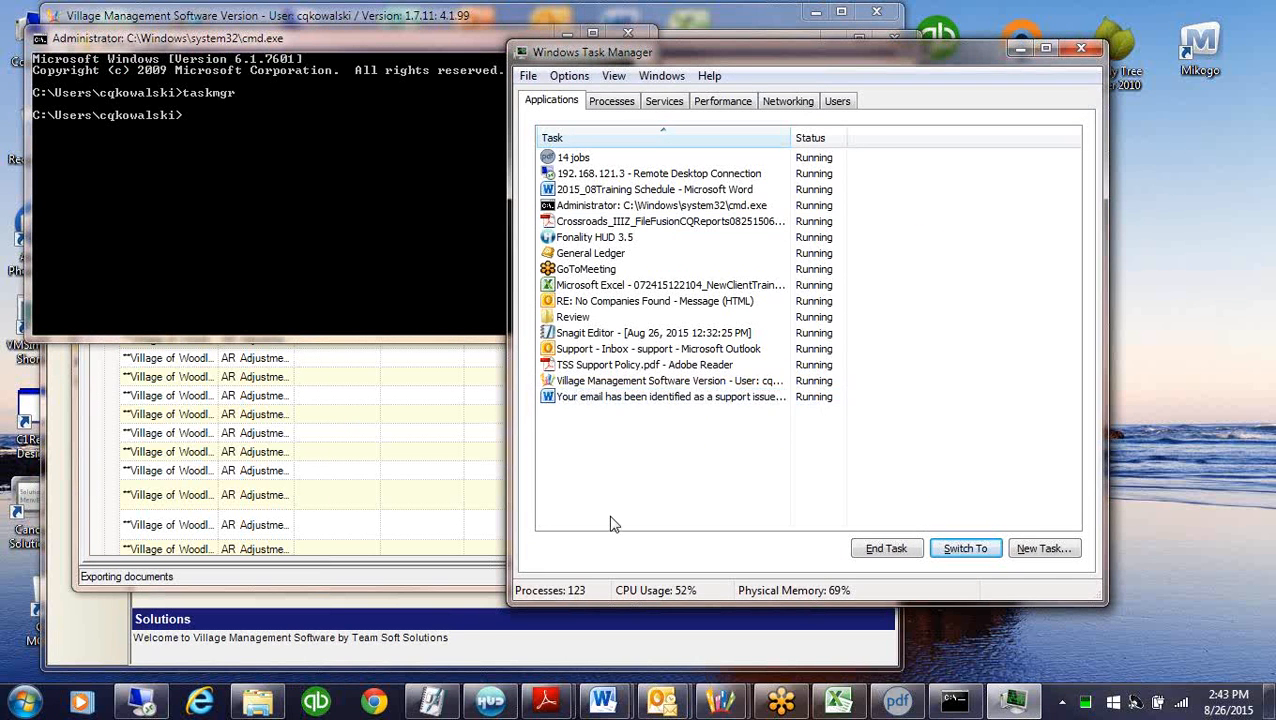
End the Village Management Software task, close Task Manager, and exit the command prompt
left_click(607, 382)
left_click(887, 548)
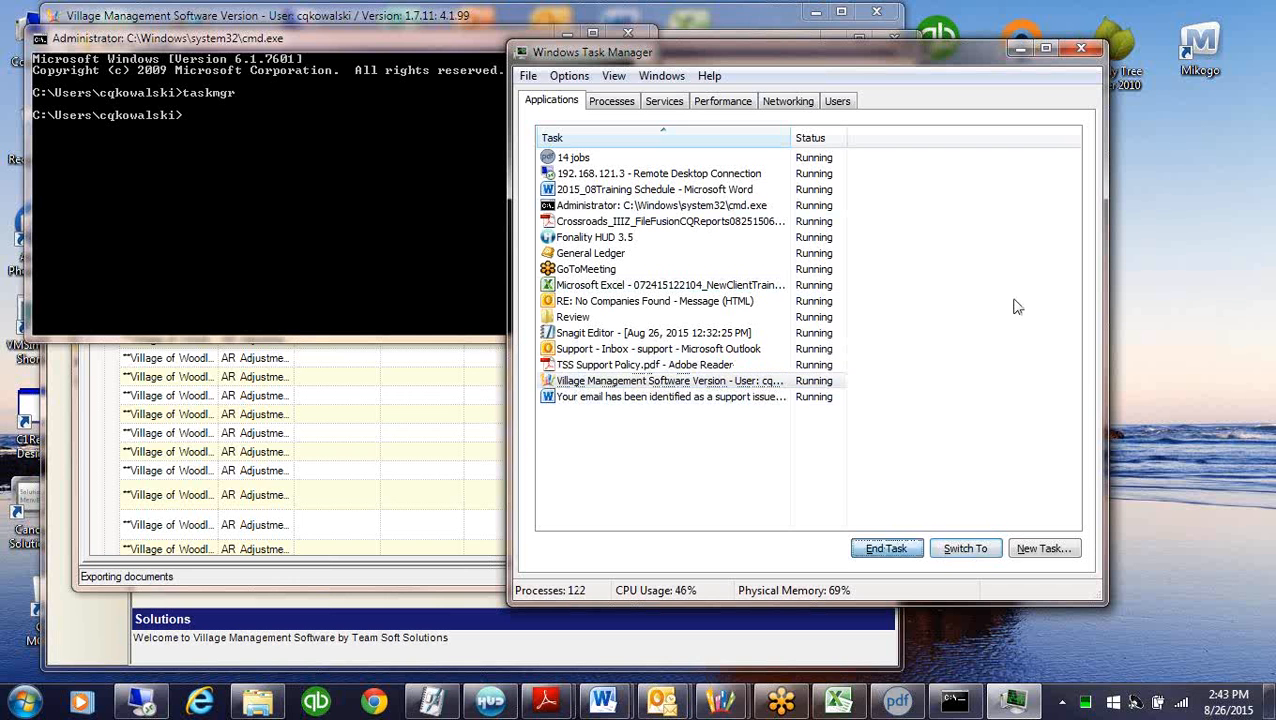
left_click(1083, 50)
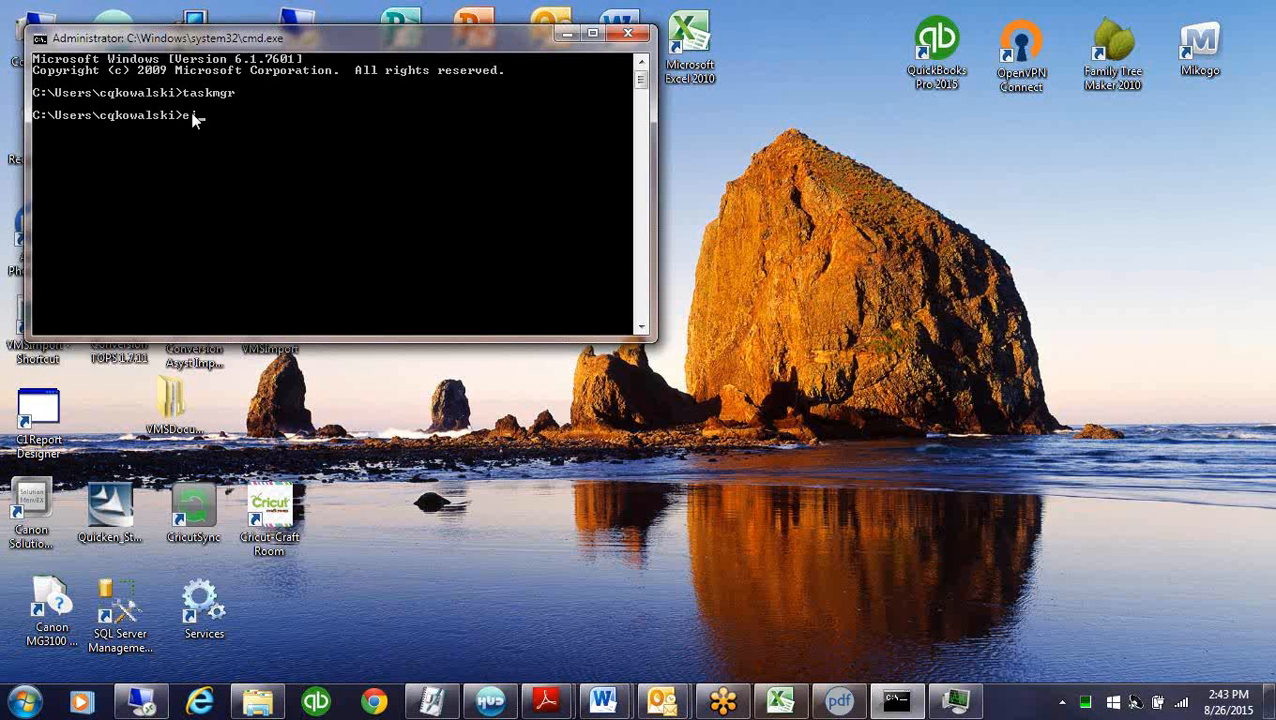
type("xit")
key("Return")
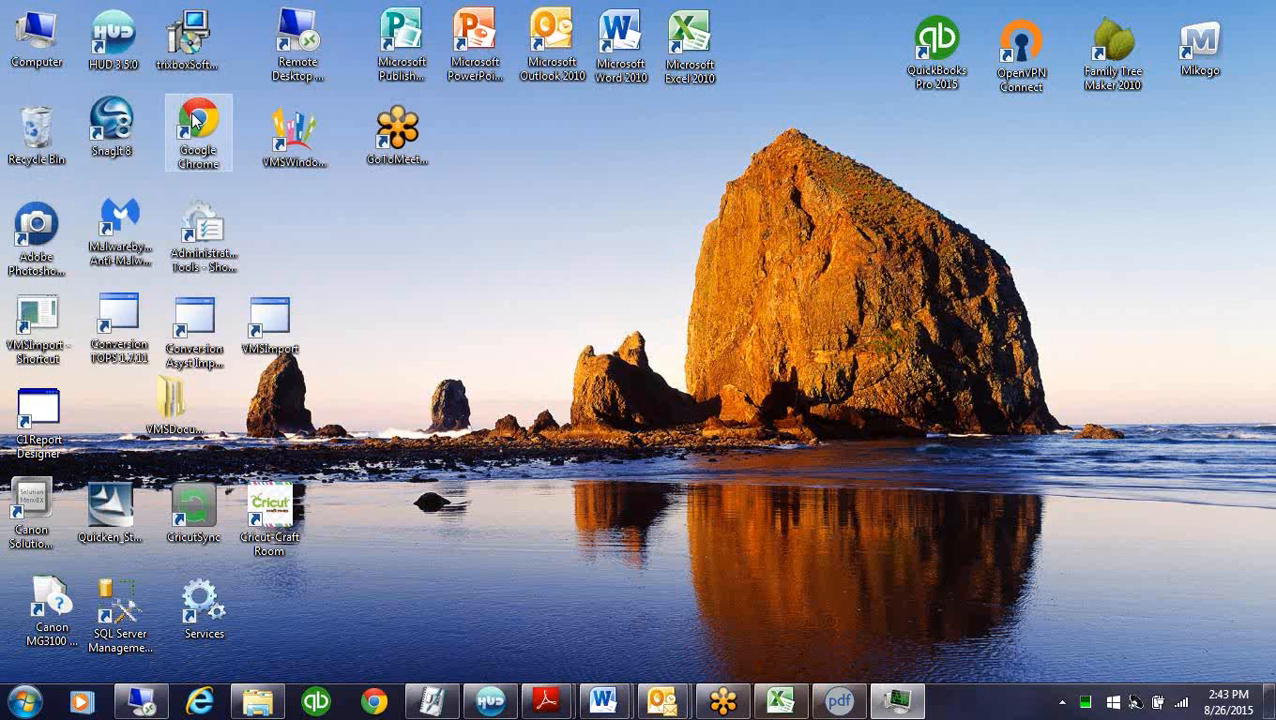
Relaunch Village Management Software with the last database listed and open the General Ledger entry area
double_click(294, 140)
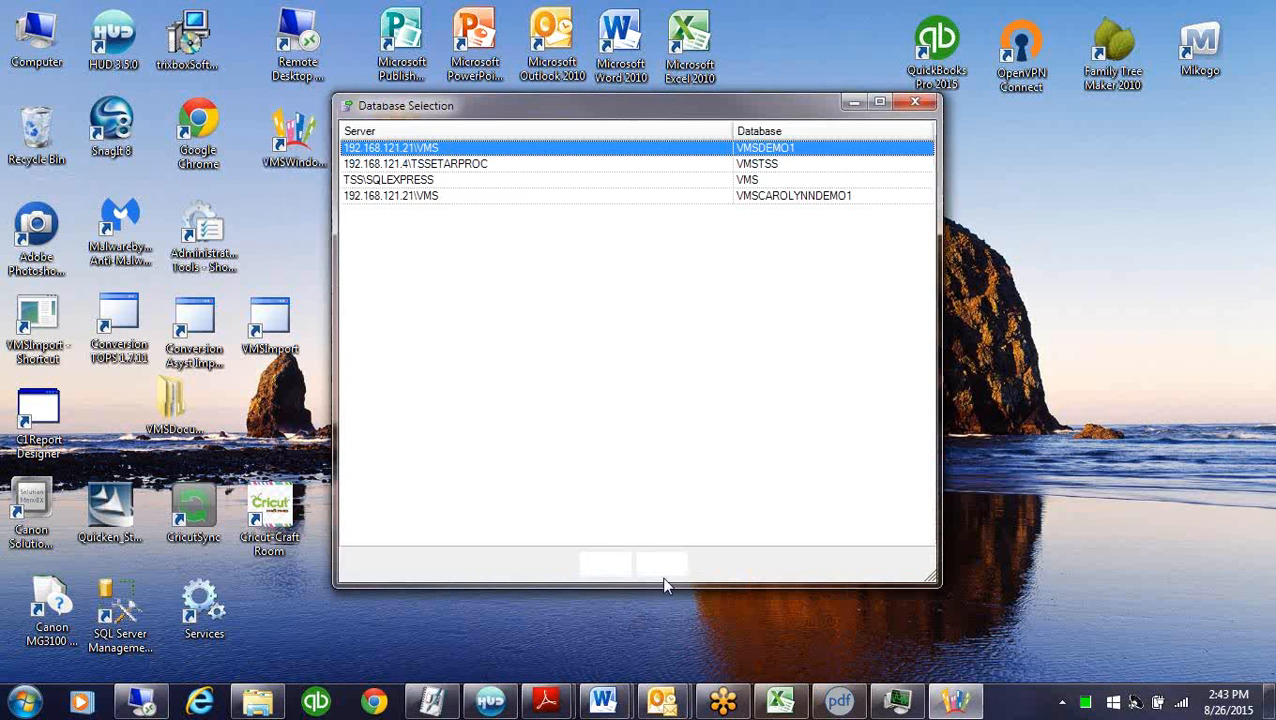
left_click(797, 197)
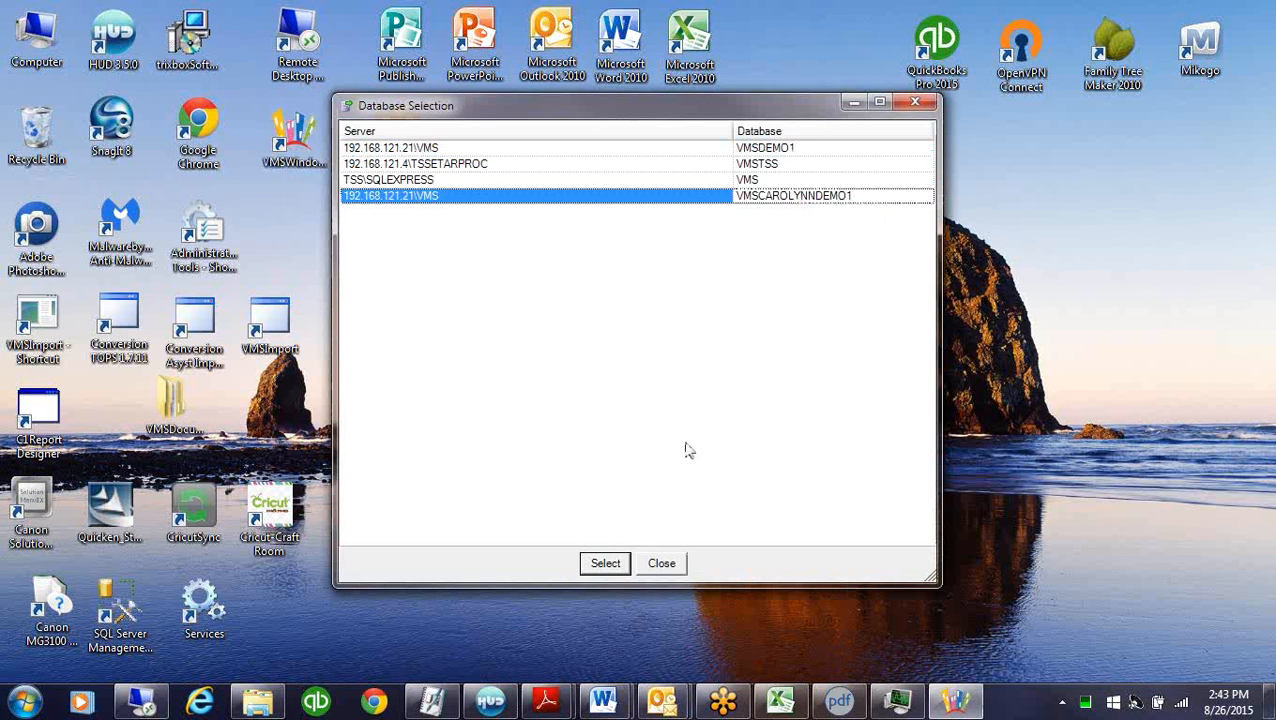
left_click(605, 563)
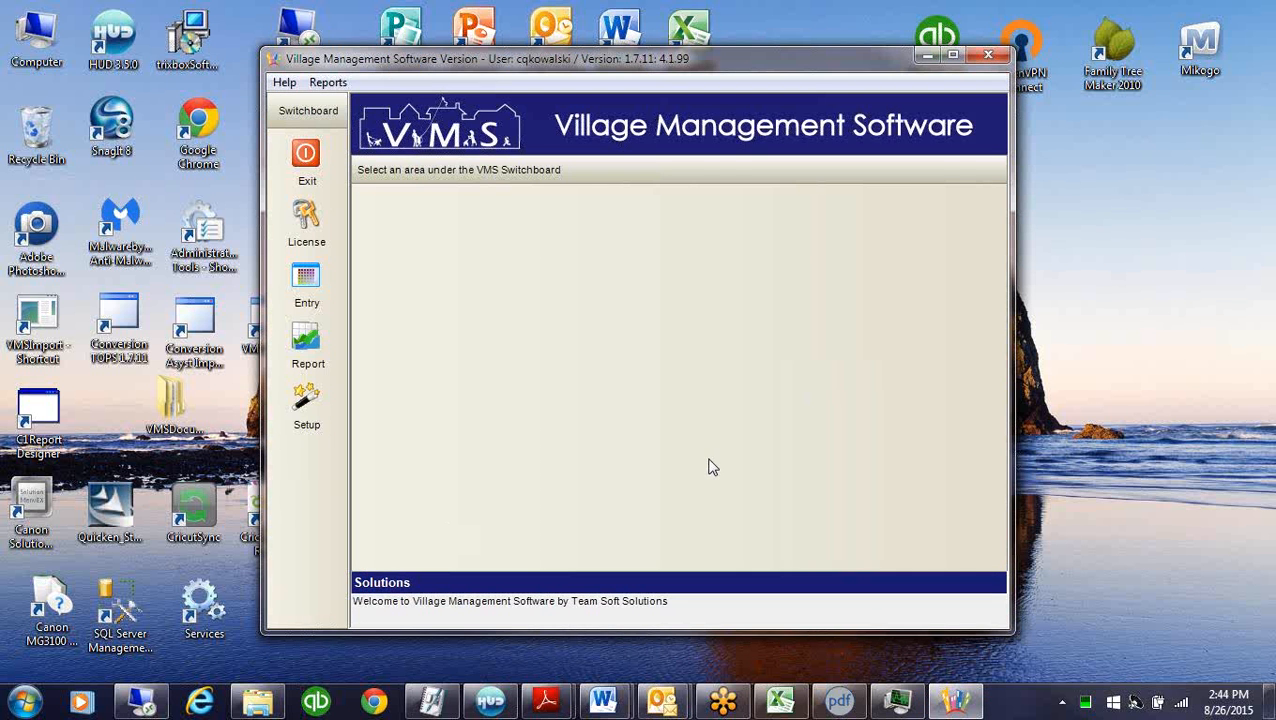
left_click(306, 279)
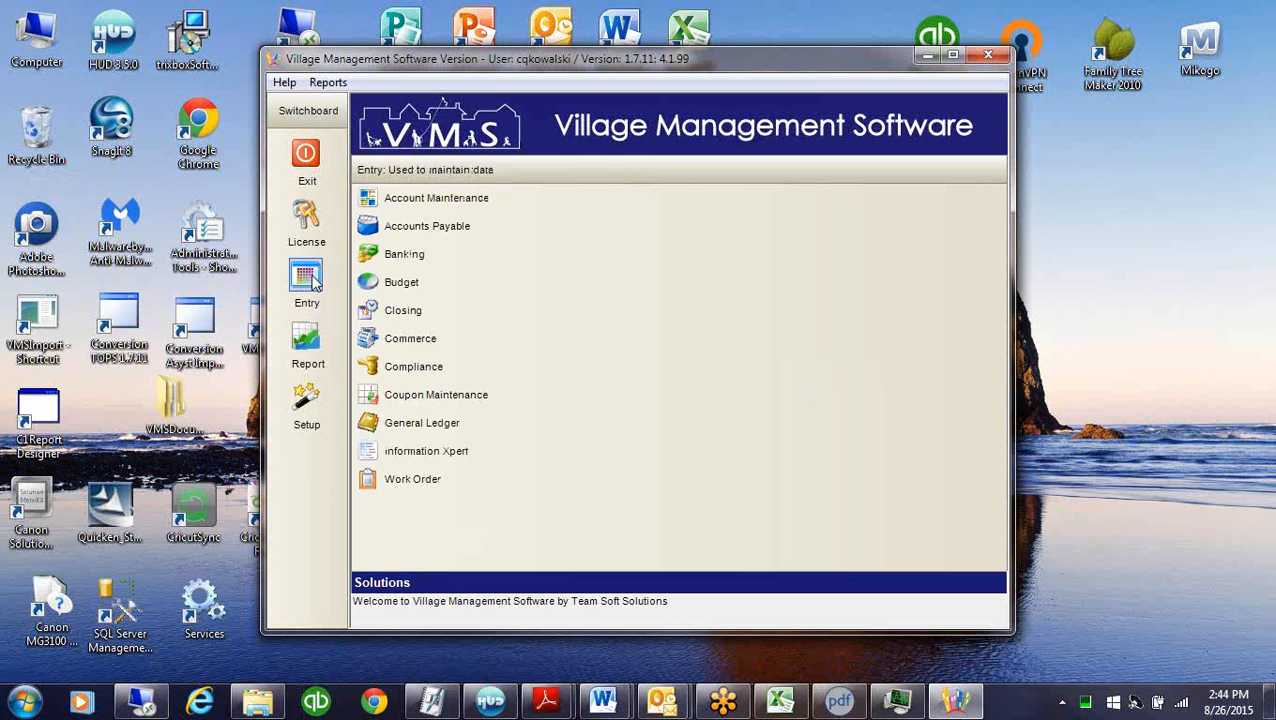
left_click(442, 423)
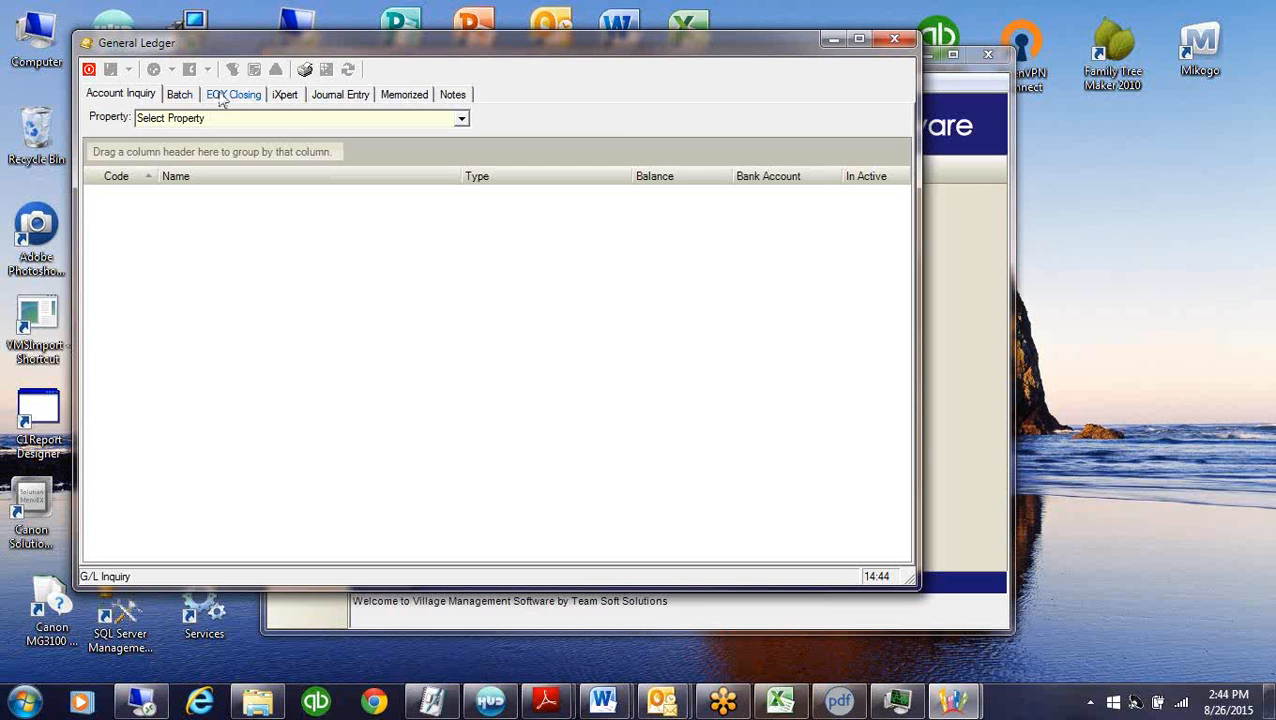
Set up the end-of-year closing for the ****Ashburn Farms property with closing period 01/01/14 through 12/31/14
left_click(224, 95)
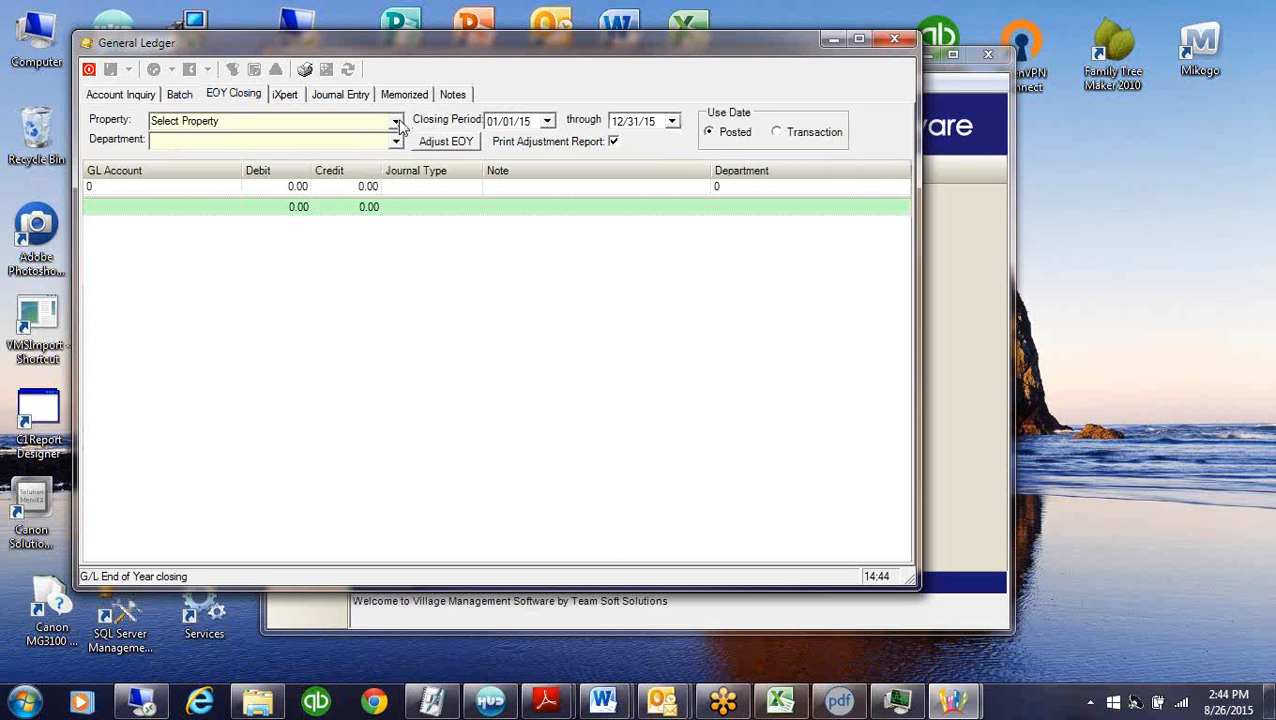
left_click(396, 121)
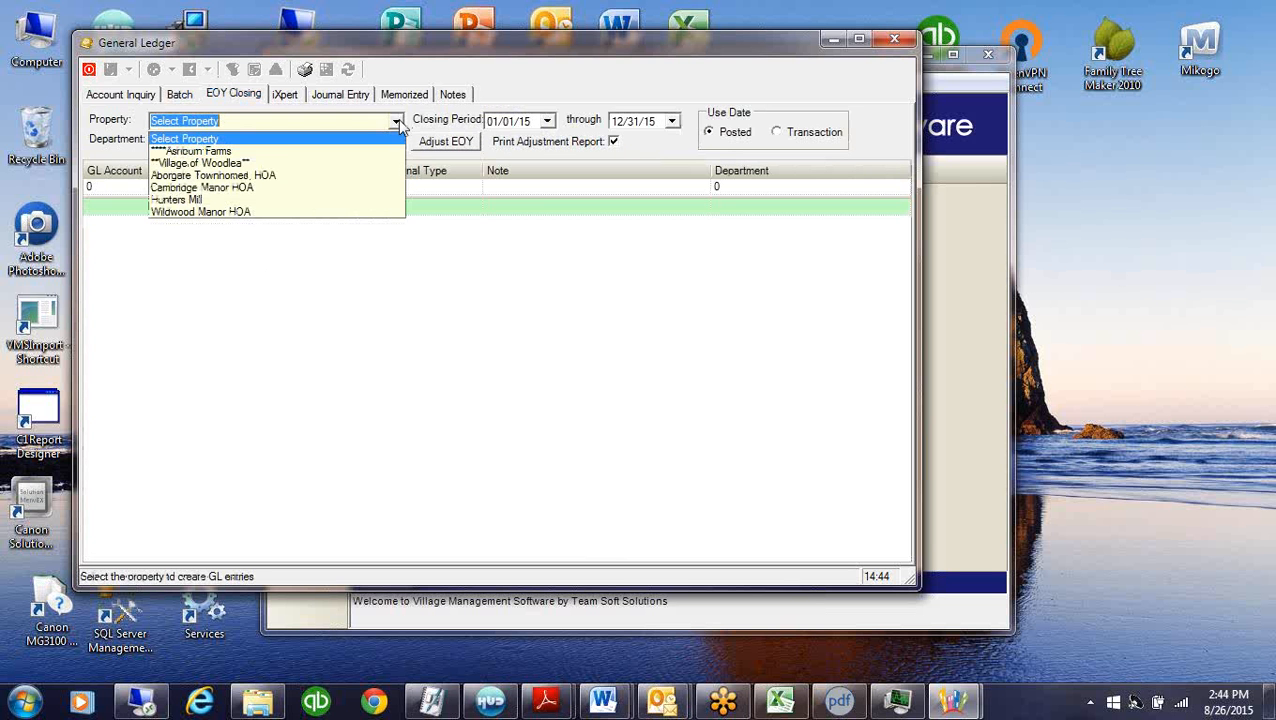
left_click(211, 151)
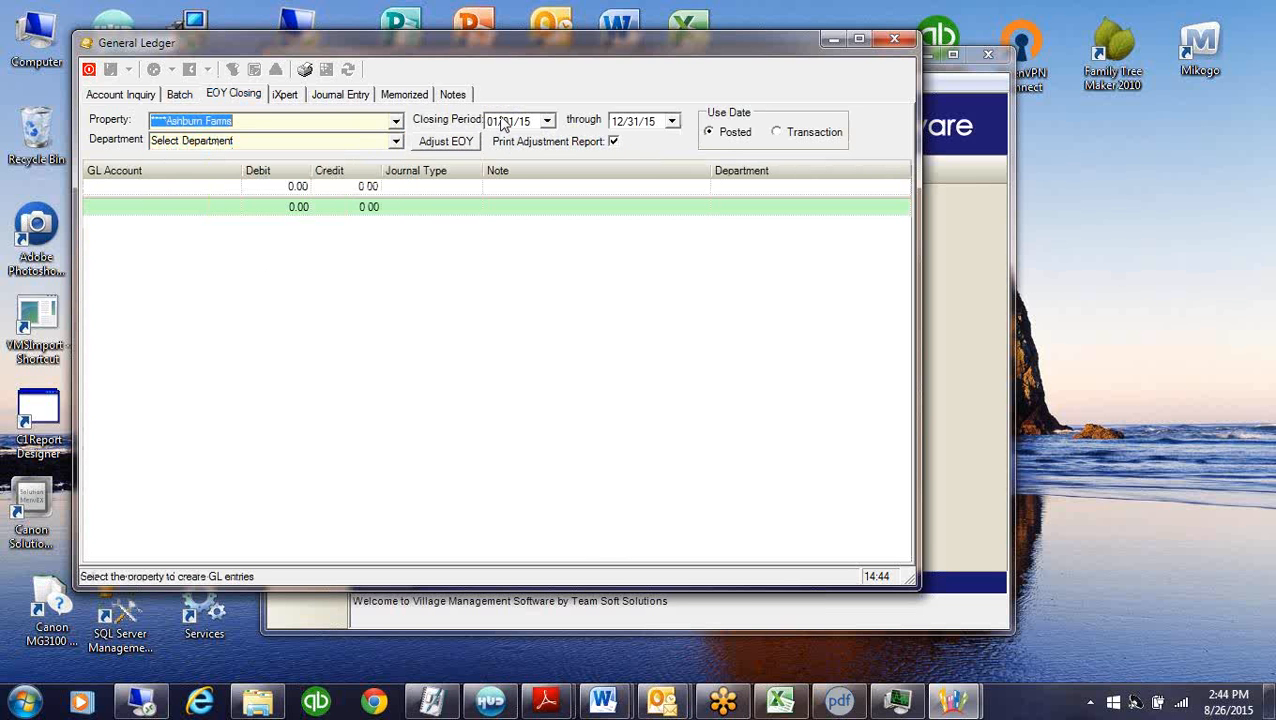
left_click(530, 122)
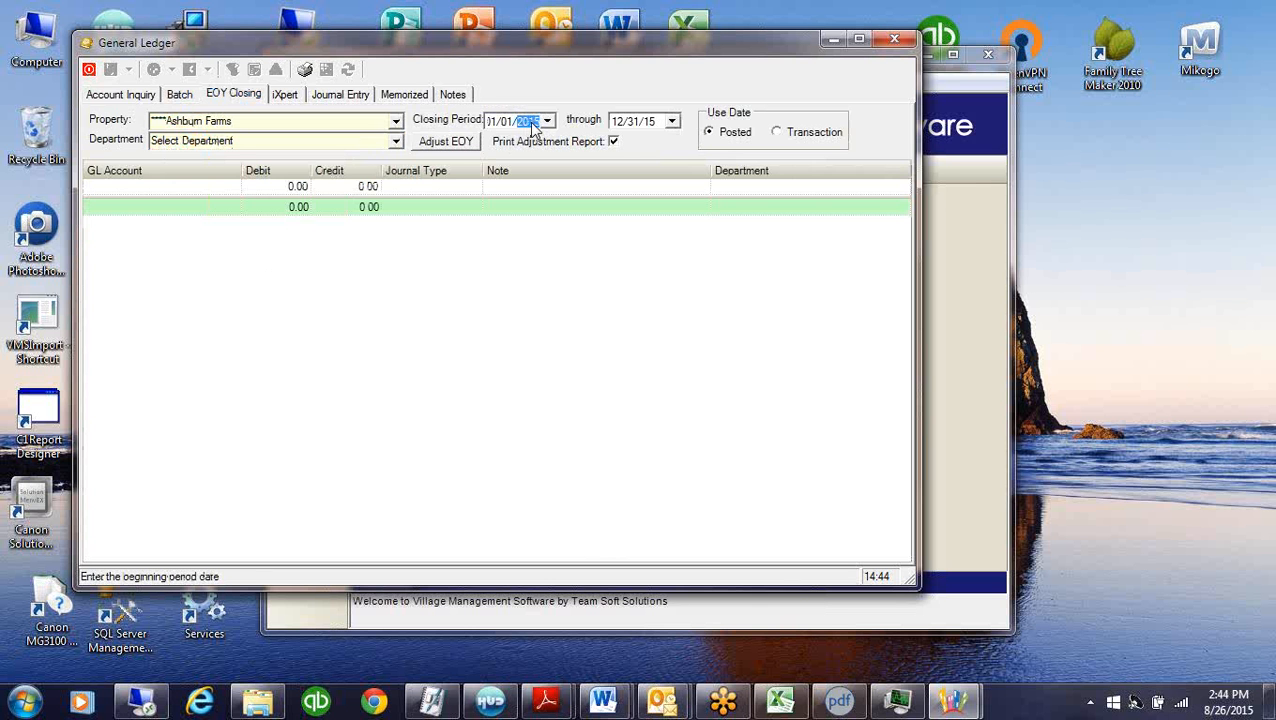
type("2014")
left_click(652, 124)
type("2014")
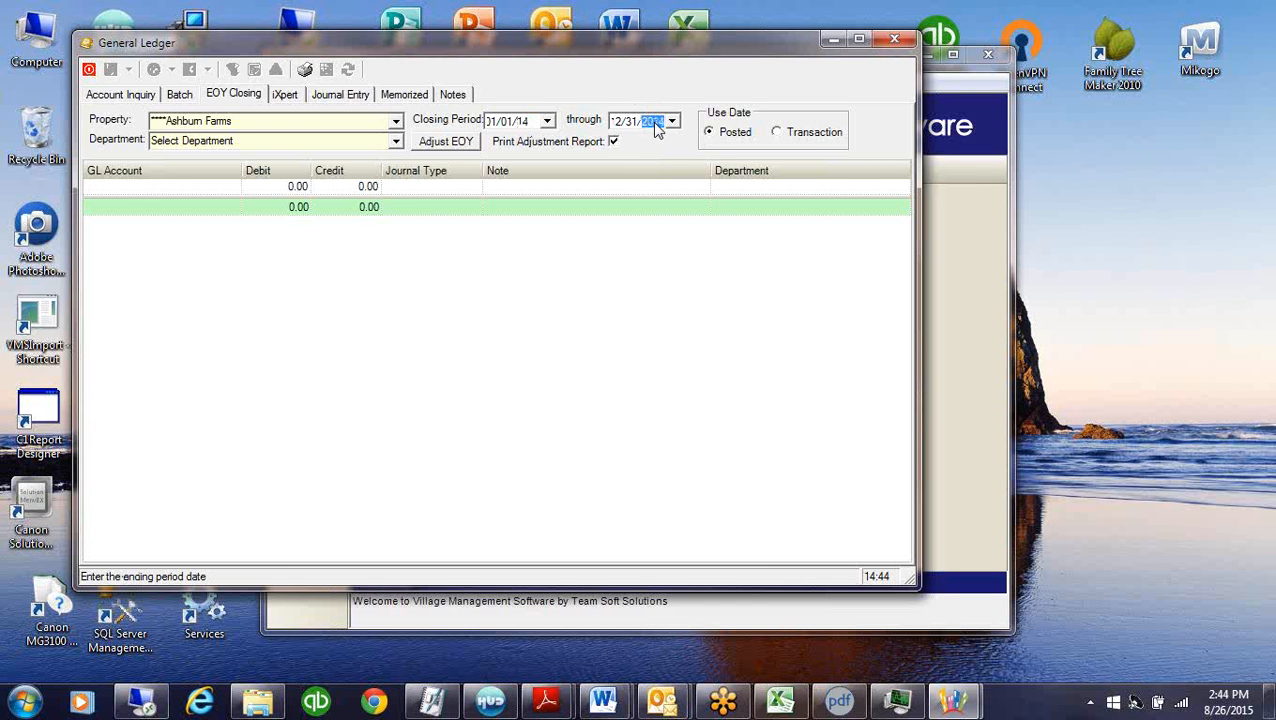
Choose the Community One department and generate its end-of-year adjustment entries
left_click(286, 143)
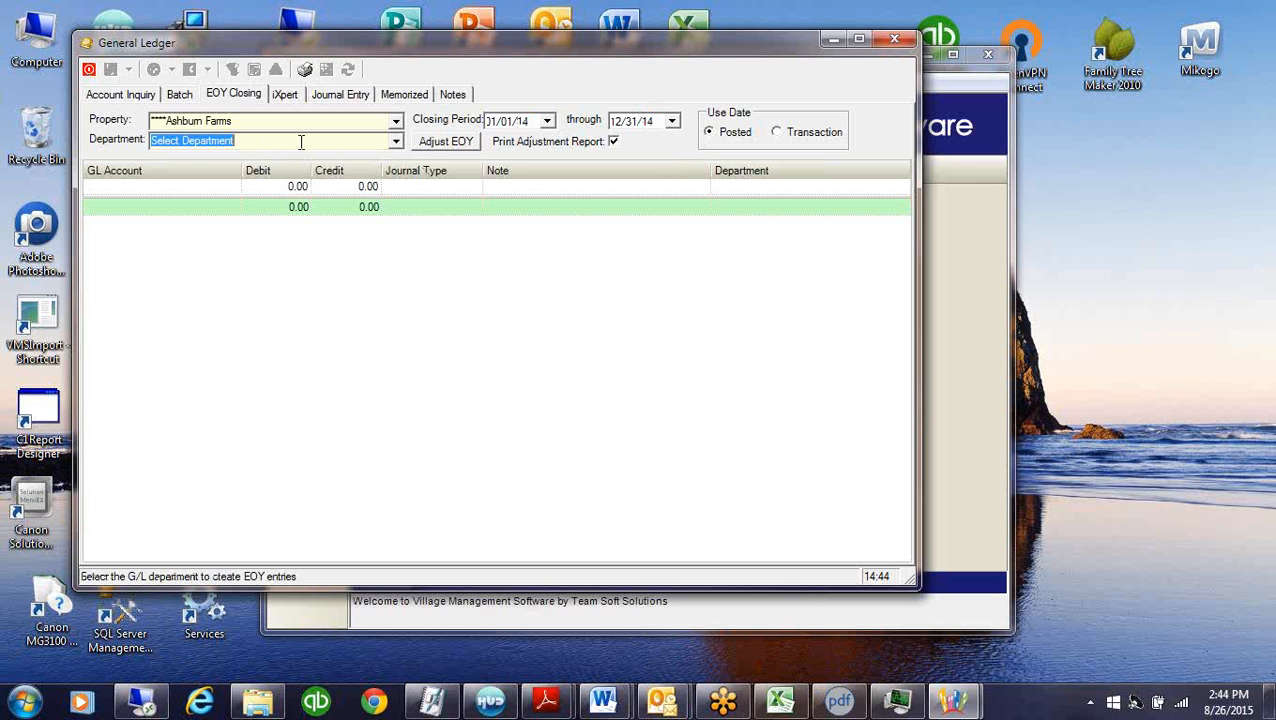
left_click(397, 141)
left_click(237, 172)
left_click(446, 141)
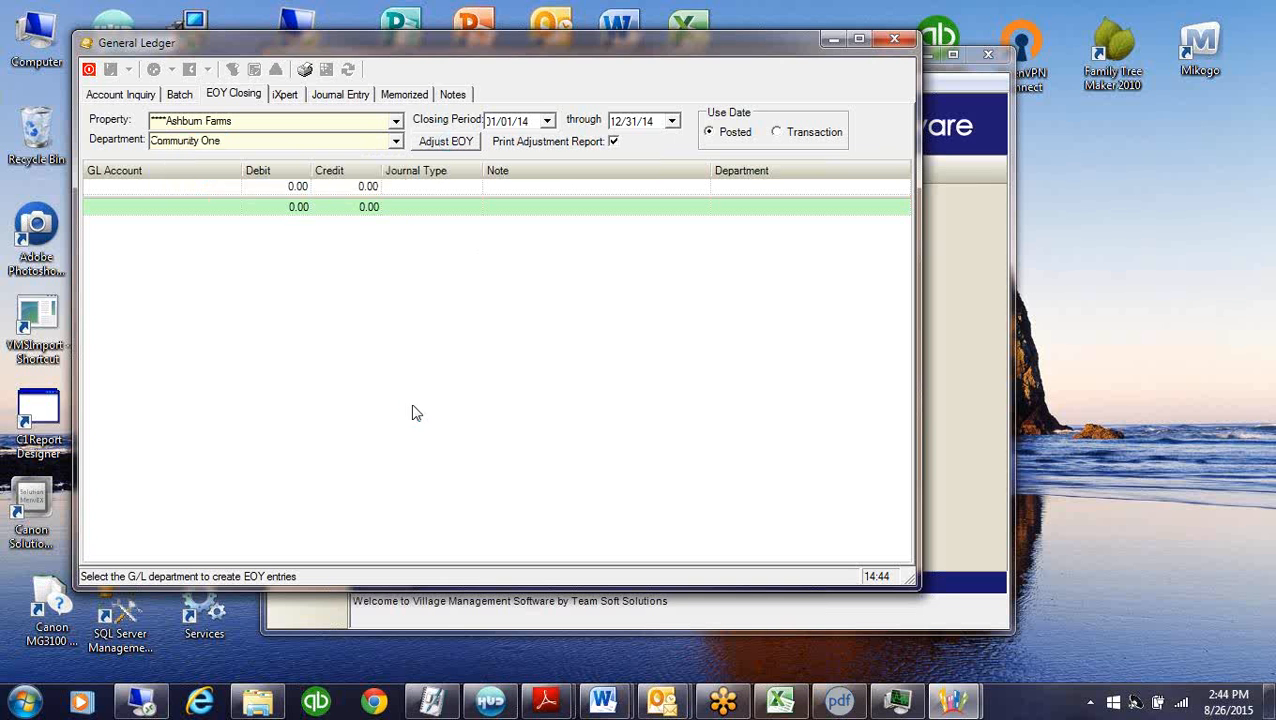
left_click(609, 407)
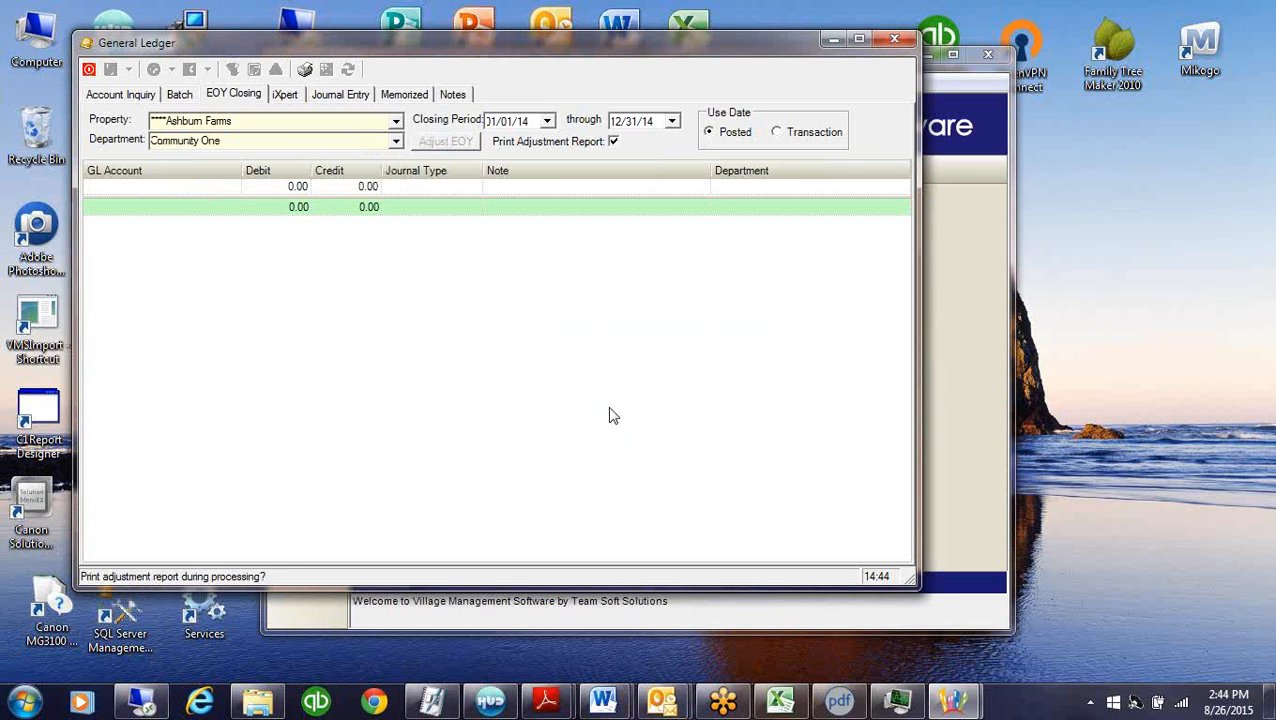
Balance the Community One entries with a 17250.00 debit to 30000 : Operating Fund Balance and post the adjustment
left_click(157, 362)
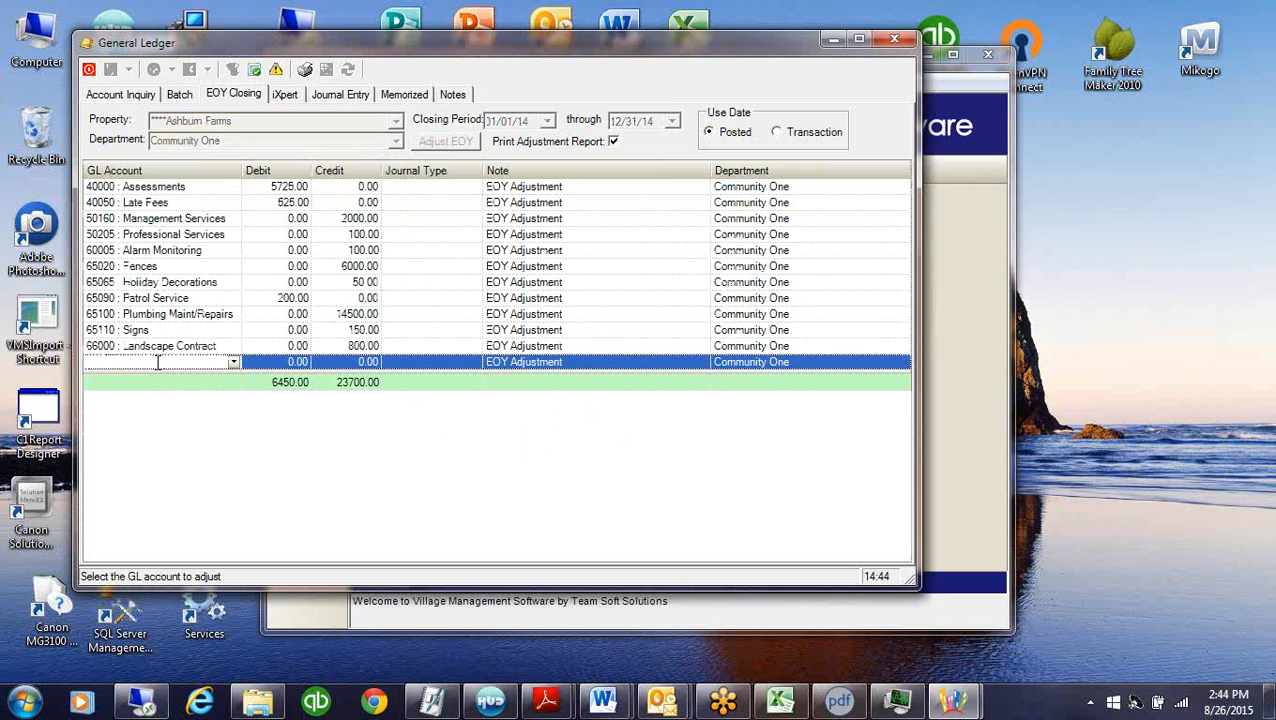
type("30000 : Operating Fund Balanc")
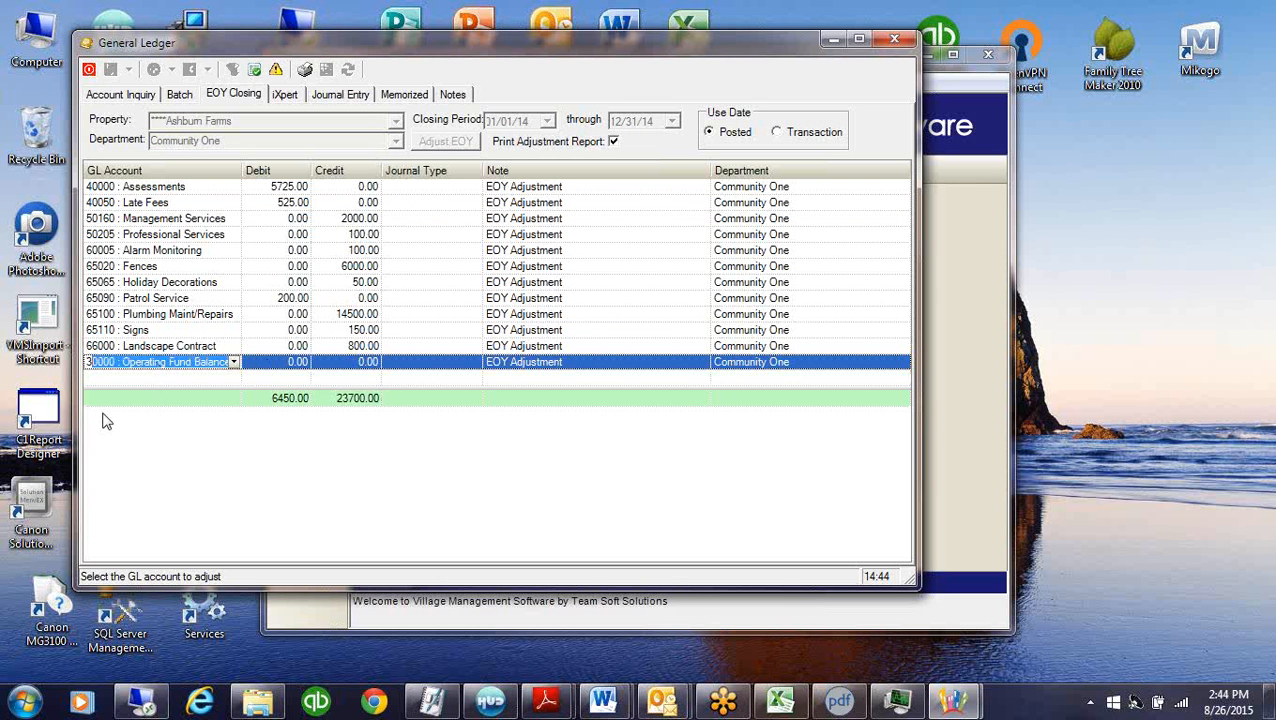
key("Tab")
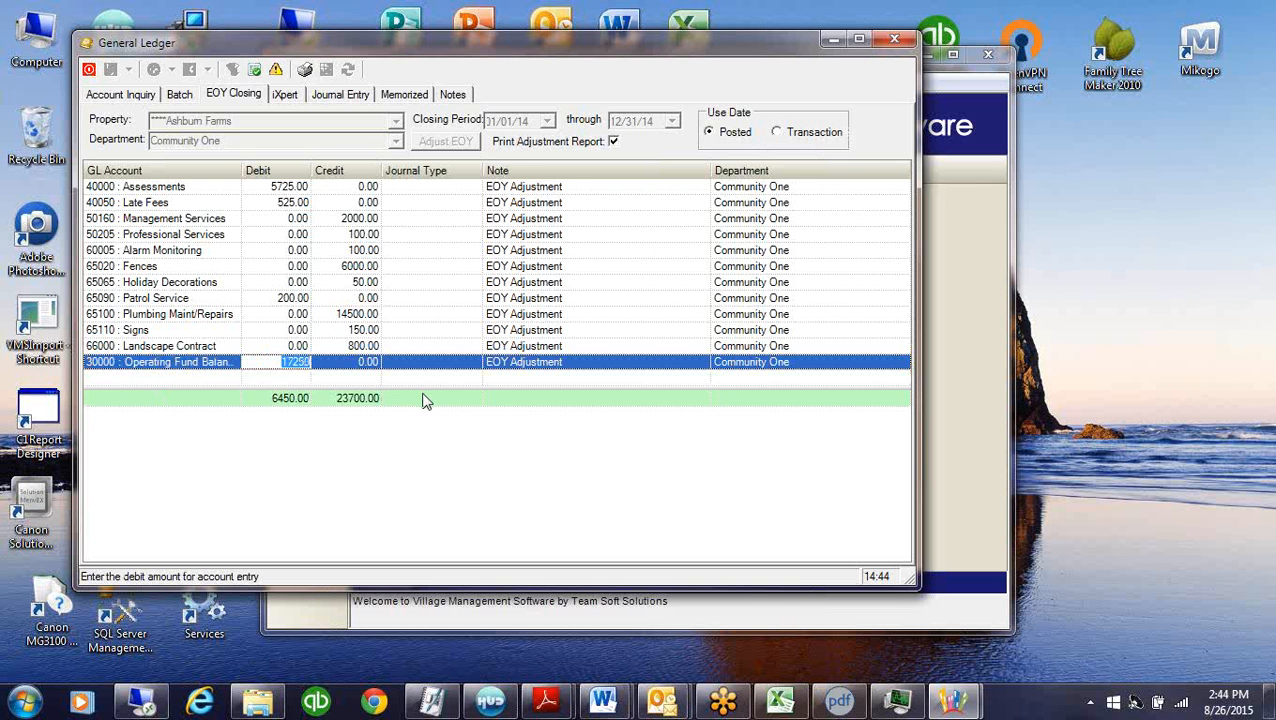
left_click(422, 400)
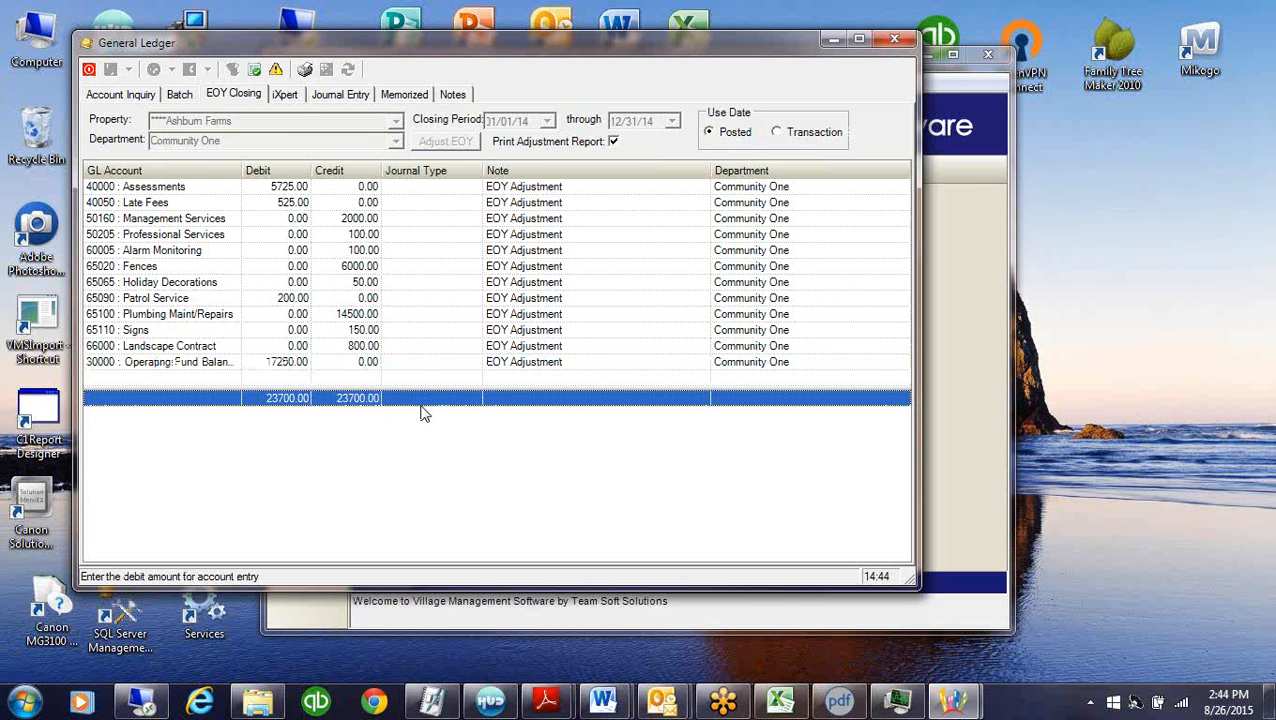
left_click(255, 69)
left_click(598, 405)
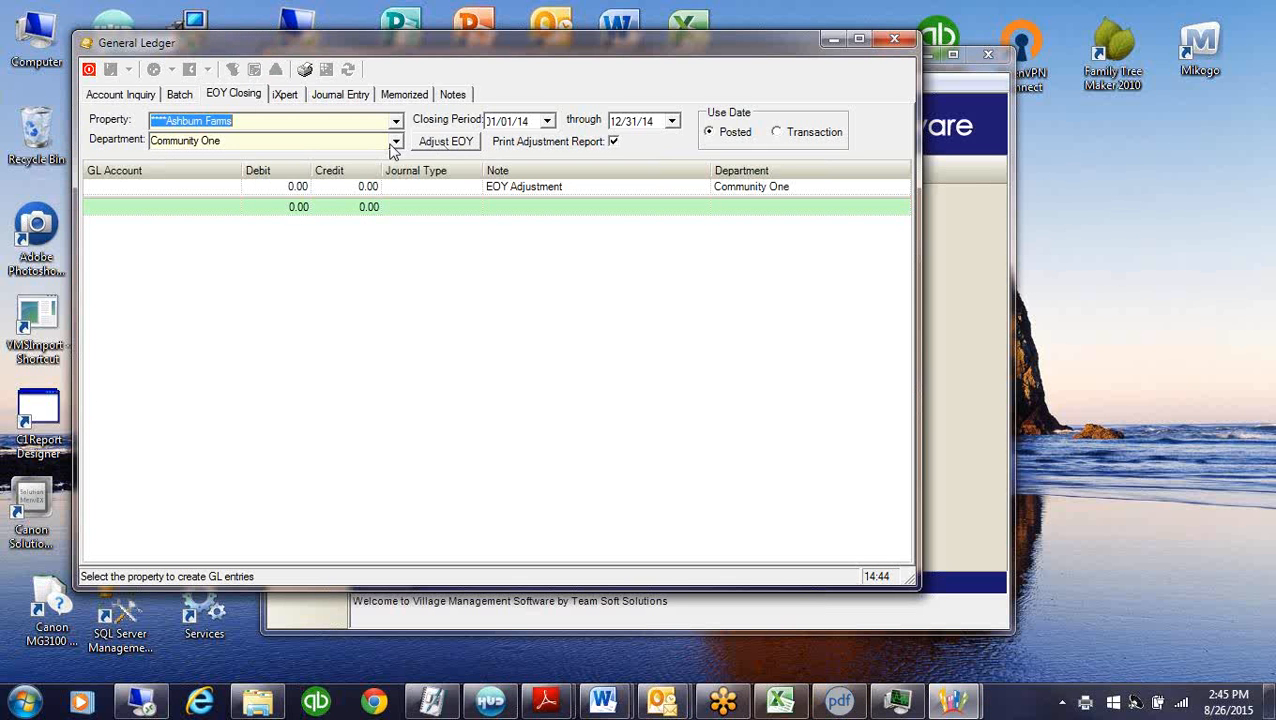
Switch the closing to the Community Two department and generate its end-of-year adjustment entries
left_click(396, 142)
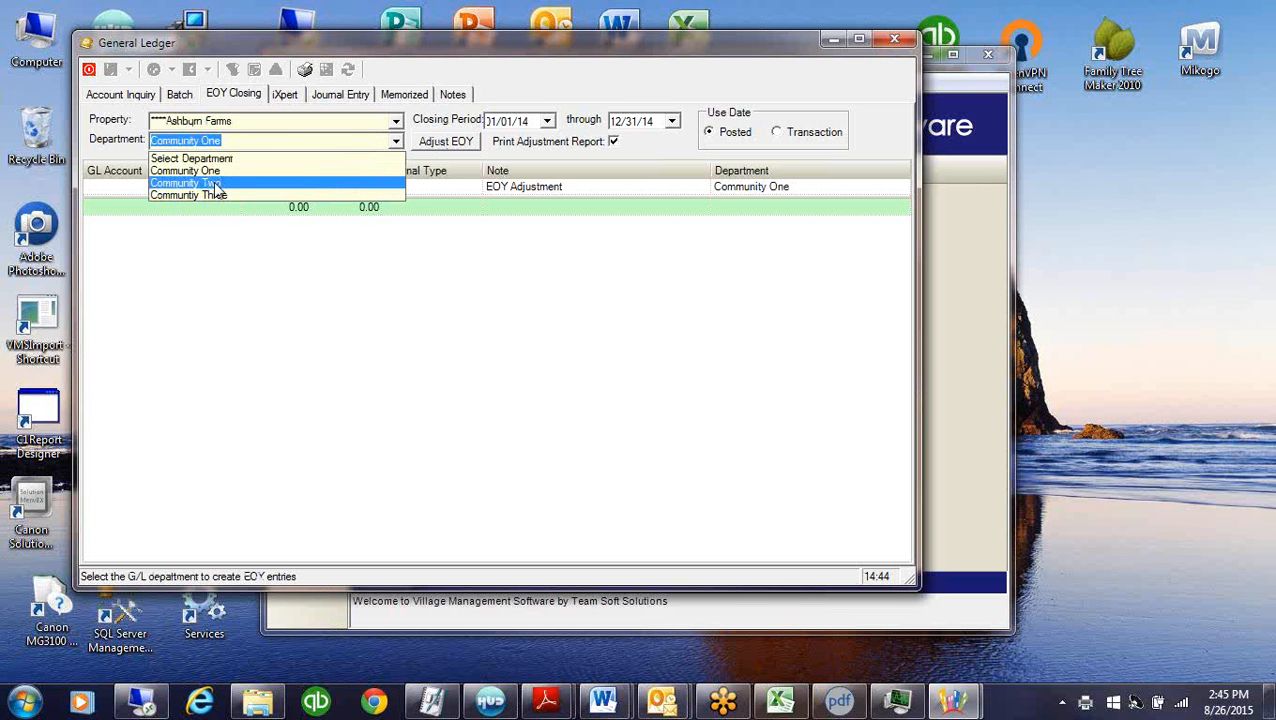
left_click(215, 190)
left_click(452, 142)
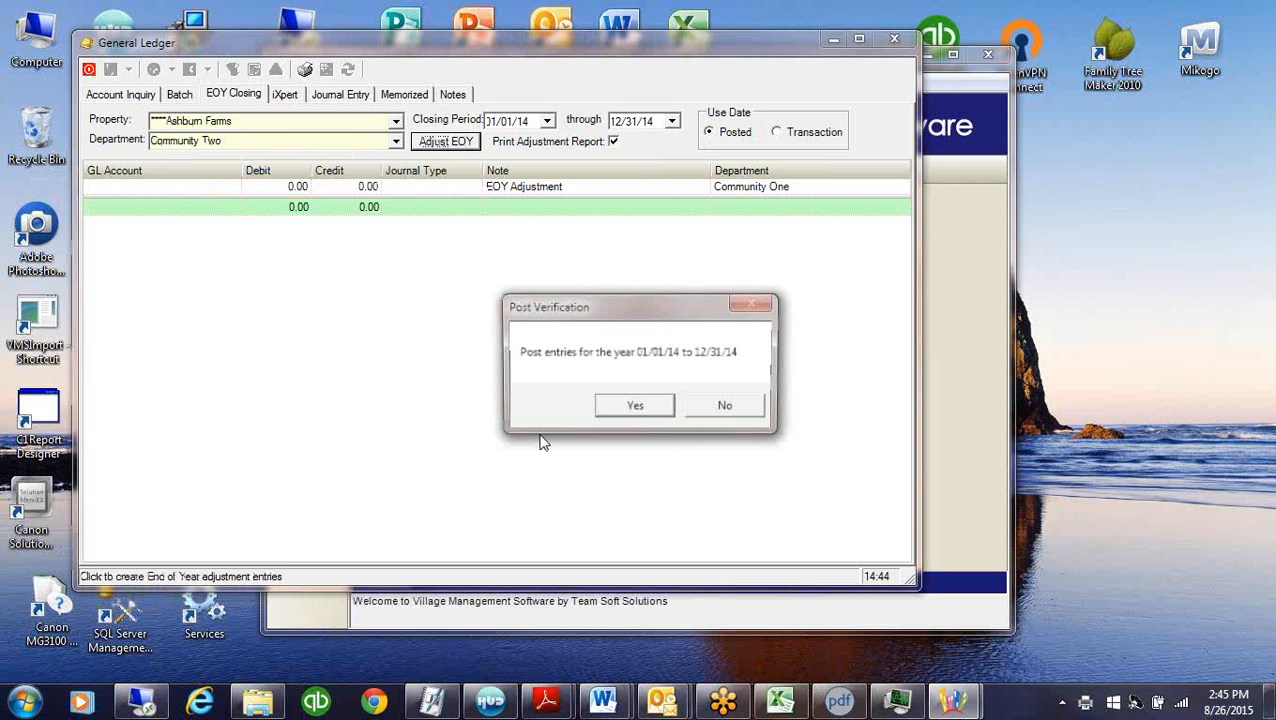
left_click(616, 410)
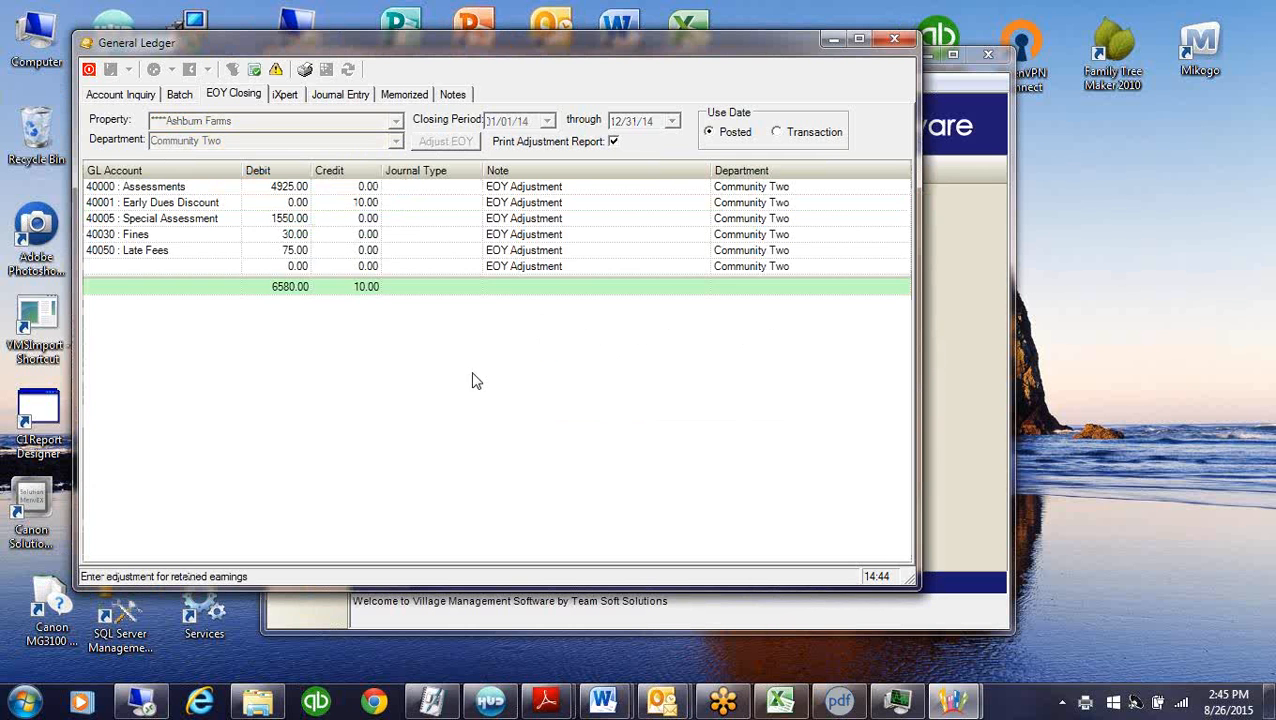
Balance the Community Two entries with a 6570.00 credit to 30000 : Operating Fund Balance and post the adjustment
left_click(133, 268)
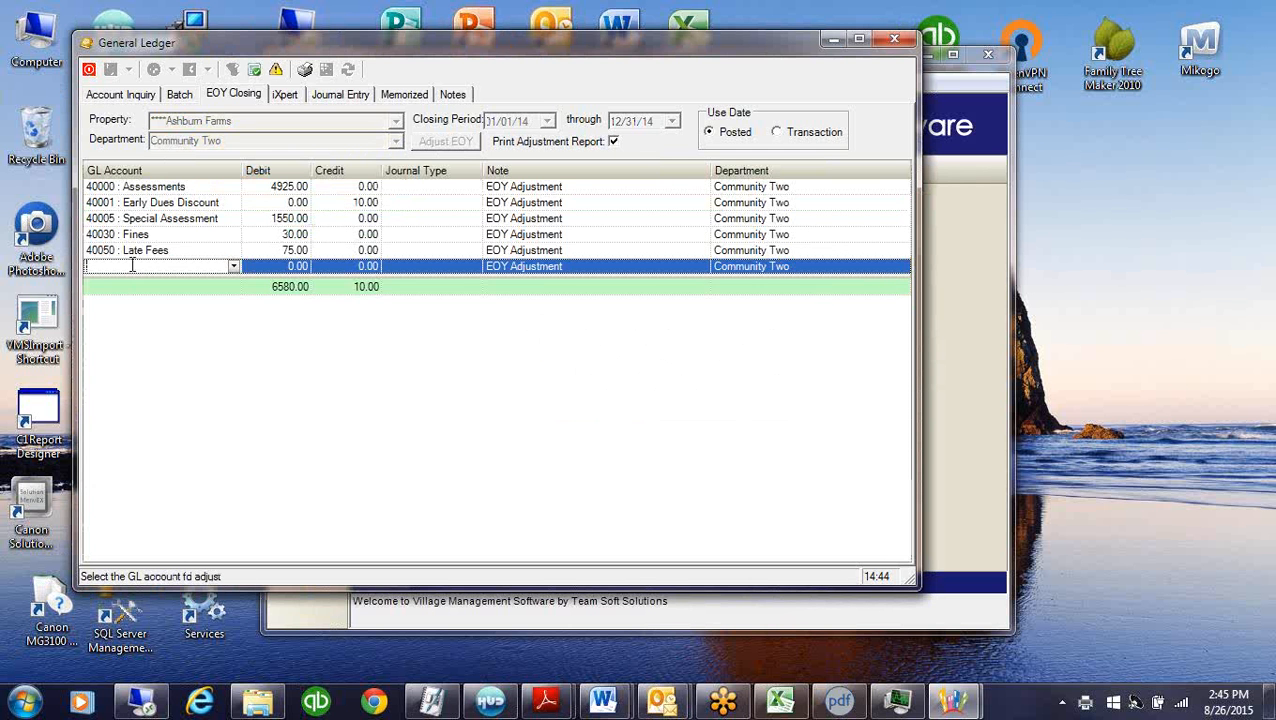
type("30000 : Operating Fund Balanc")
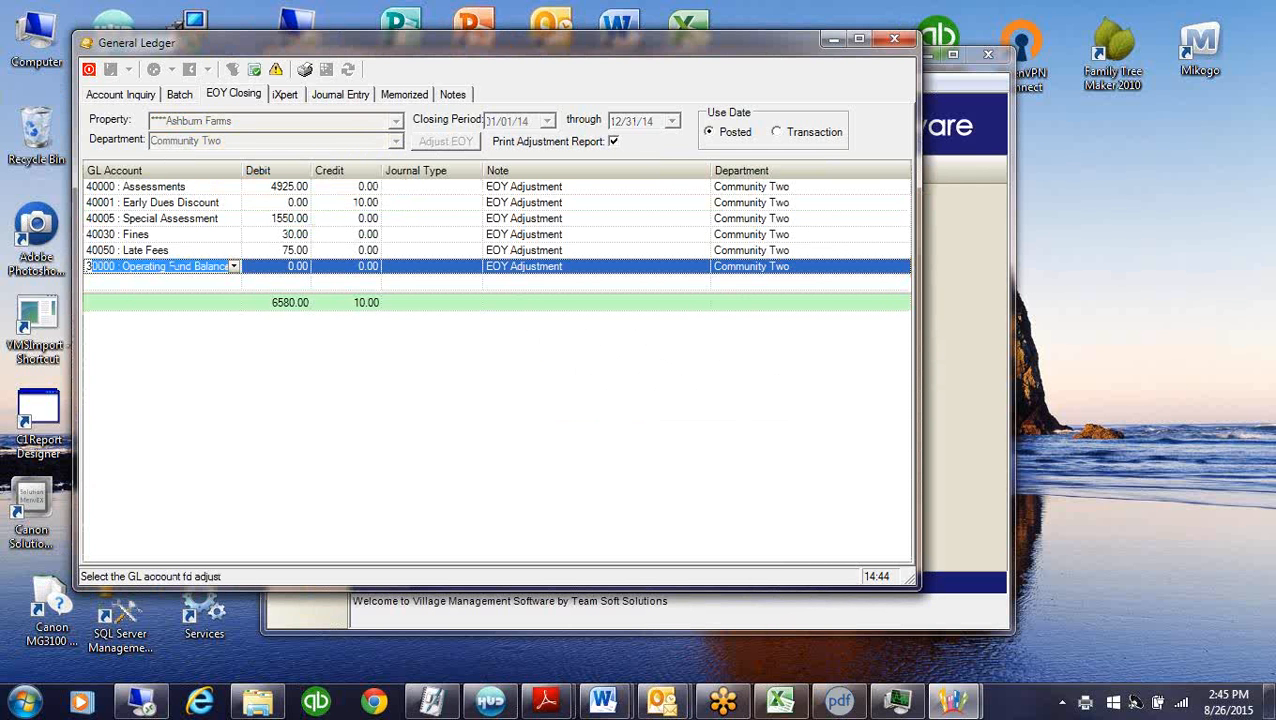
key("Tab")
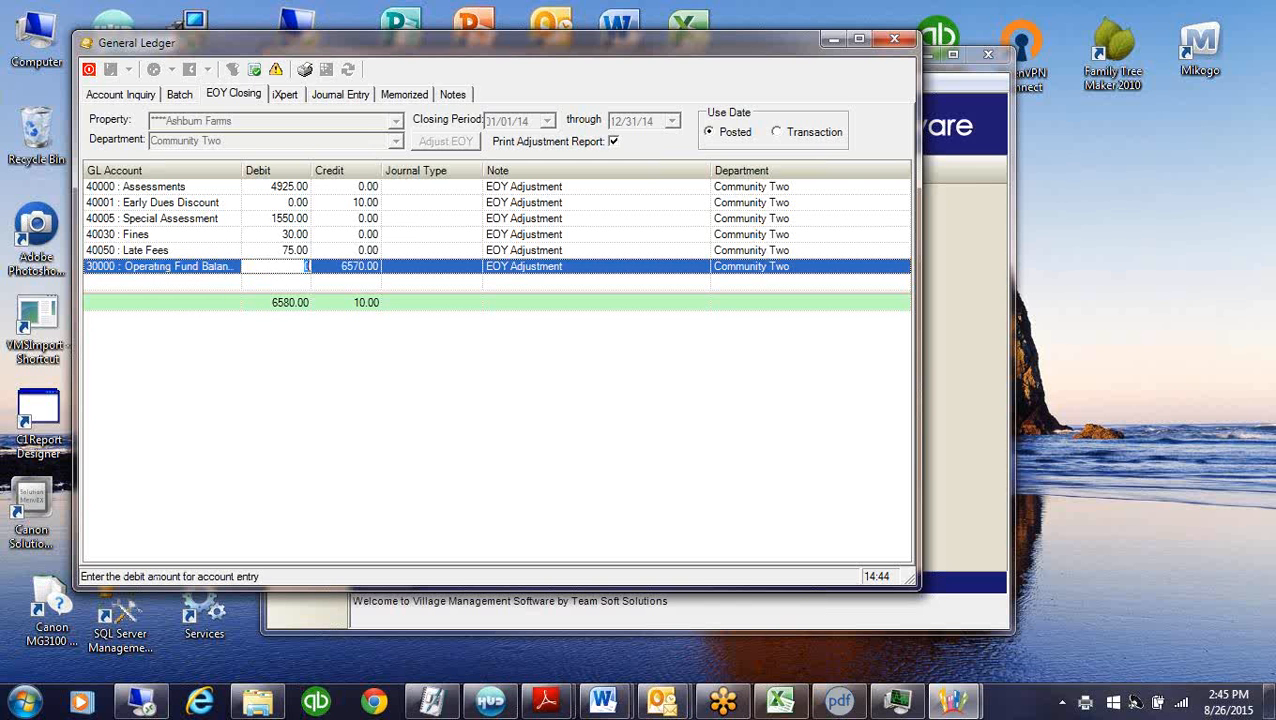
left_click(420, 310)
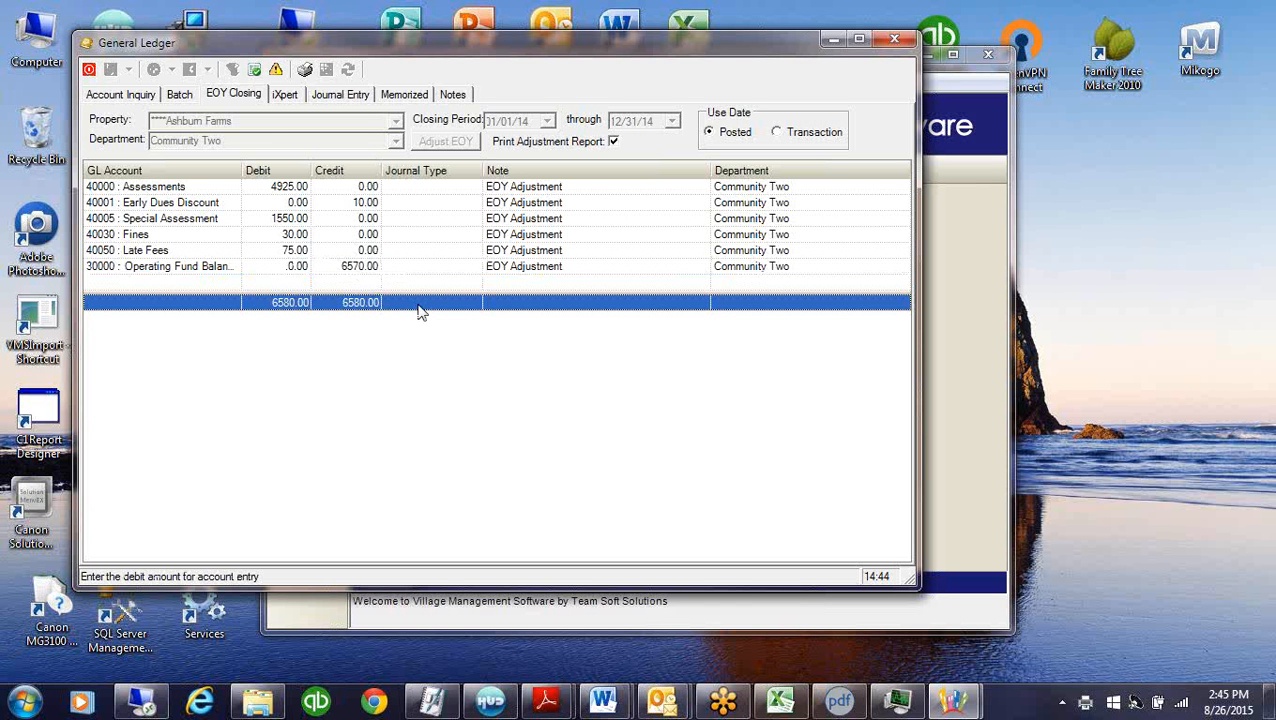
left_click(257, 71)
left_click(636, 406)
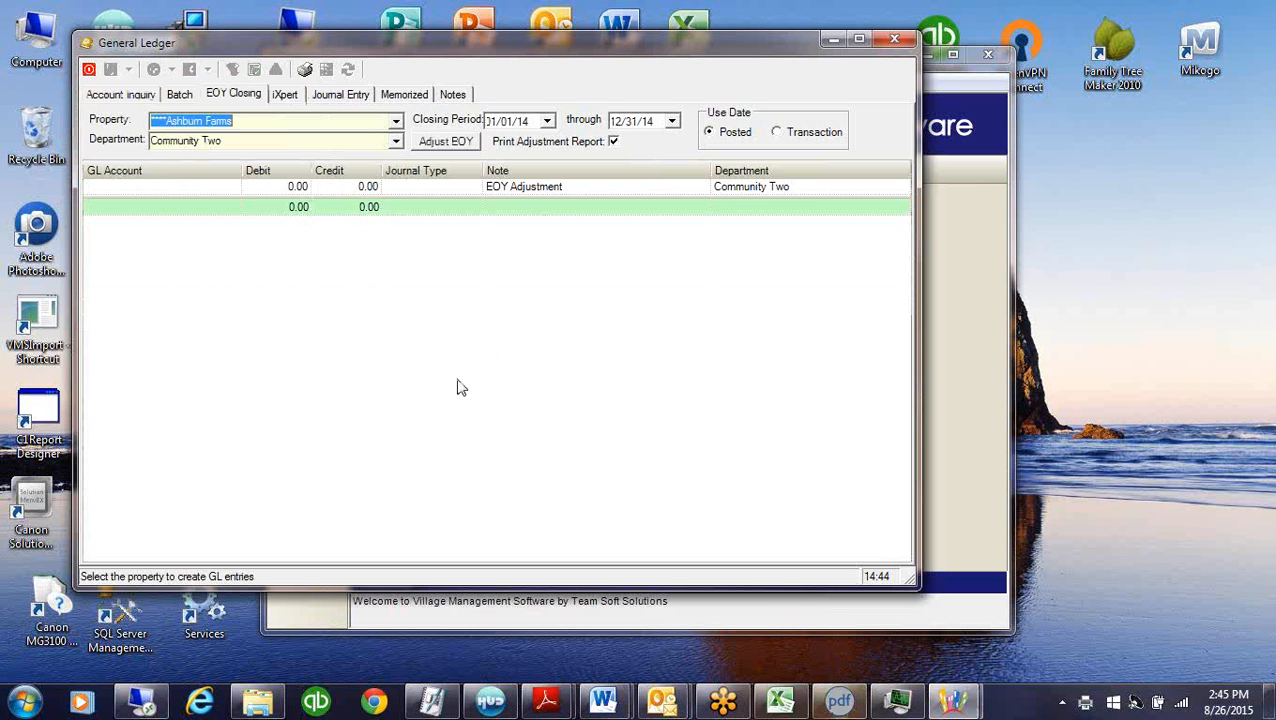
Switch the closing to the Community Three department and generate its end-of-year adjustment entries
left_click(396, 141)
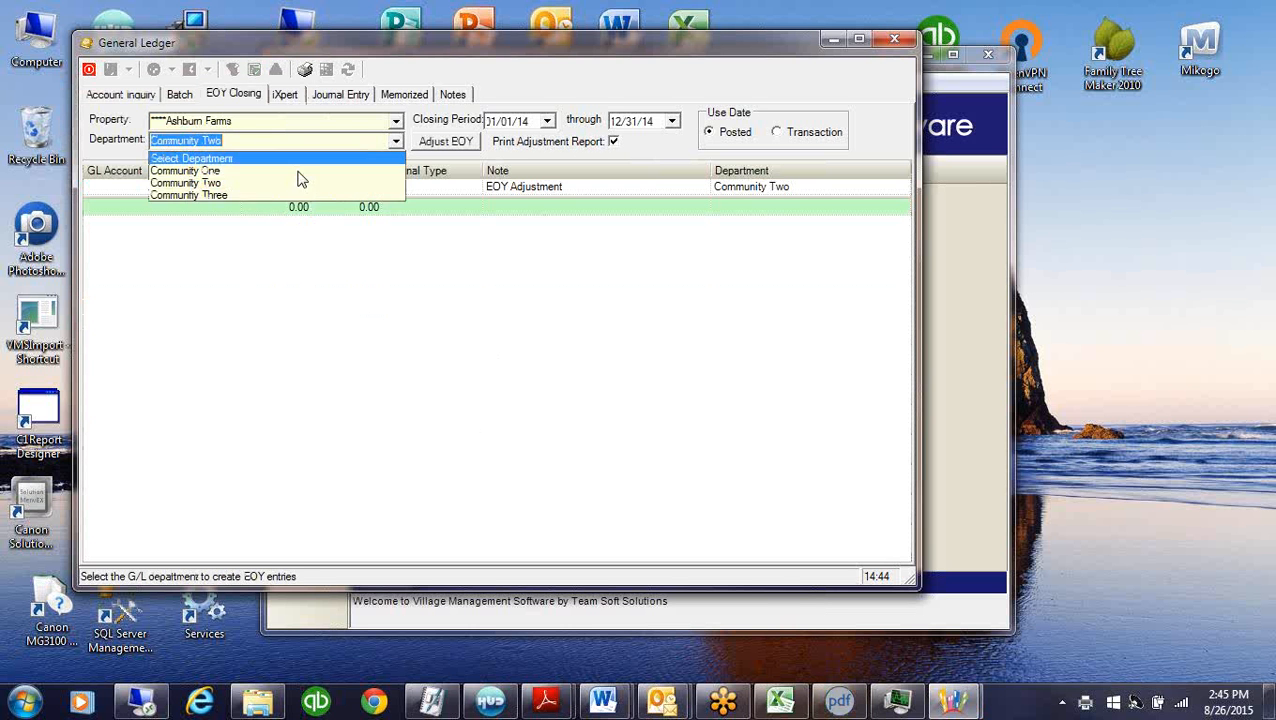
left_click(240, 195)
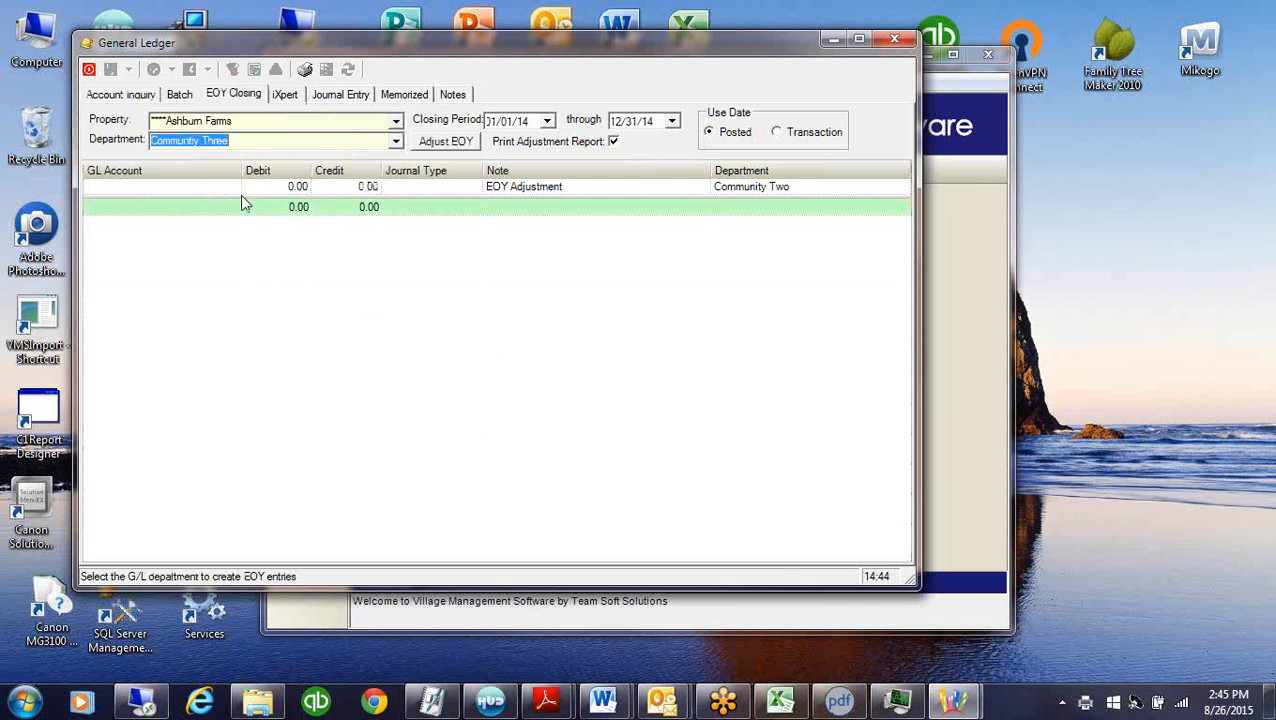
left_click(447, 143)
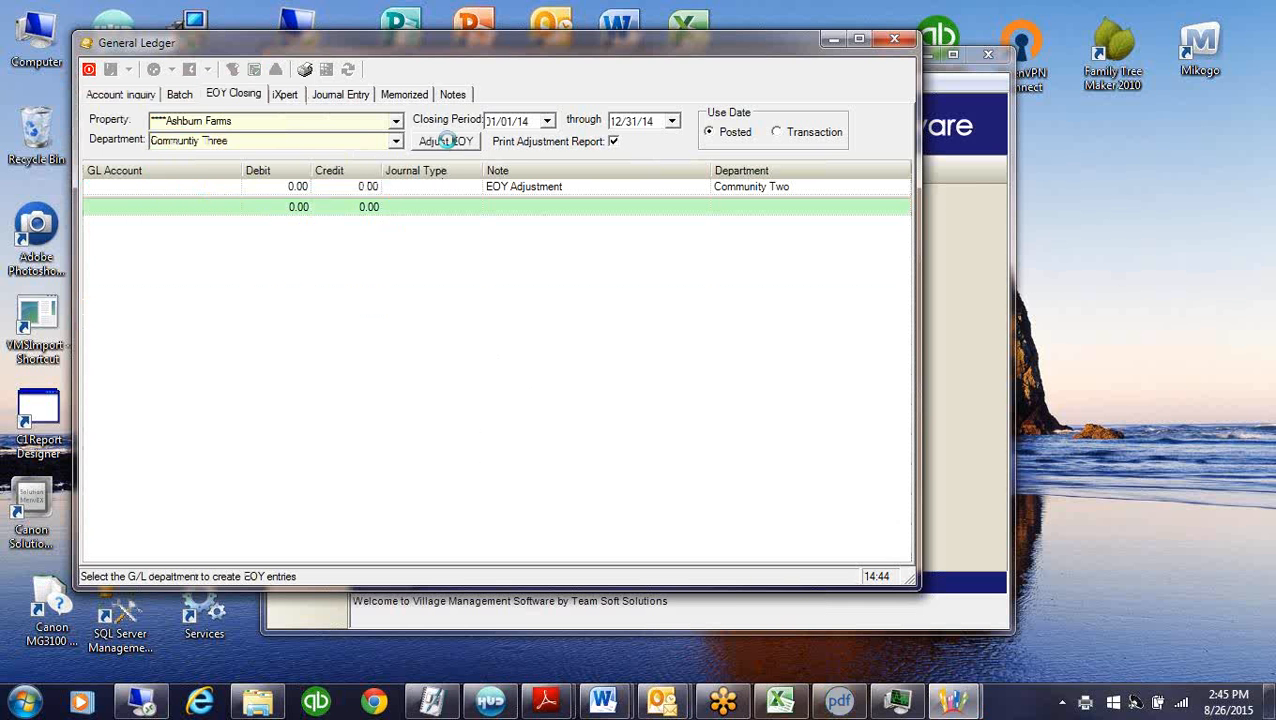
left_click(637, 408)
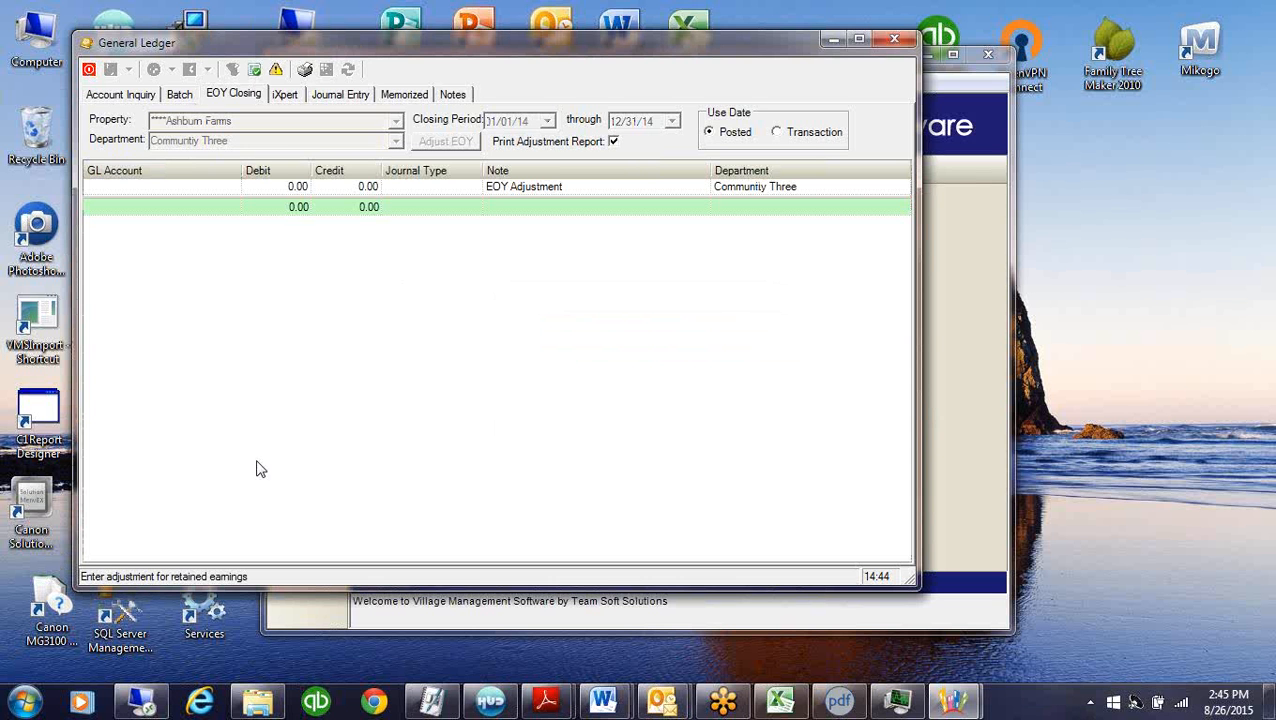
Look up the ****Ashburn Farms accounts in Account Inquiry and expand the transactions of 30000 Operating Fund Balance
left_click(123, 95)
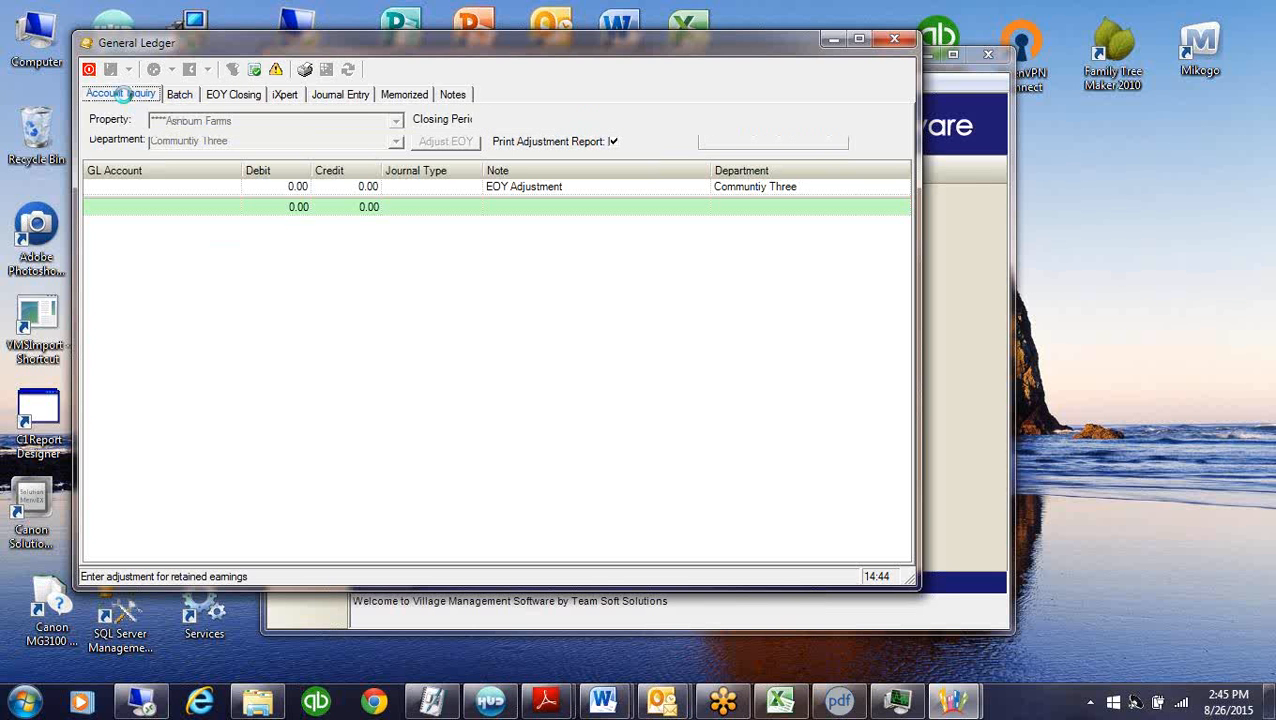
left_click(462, 119)
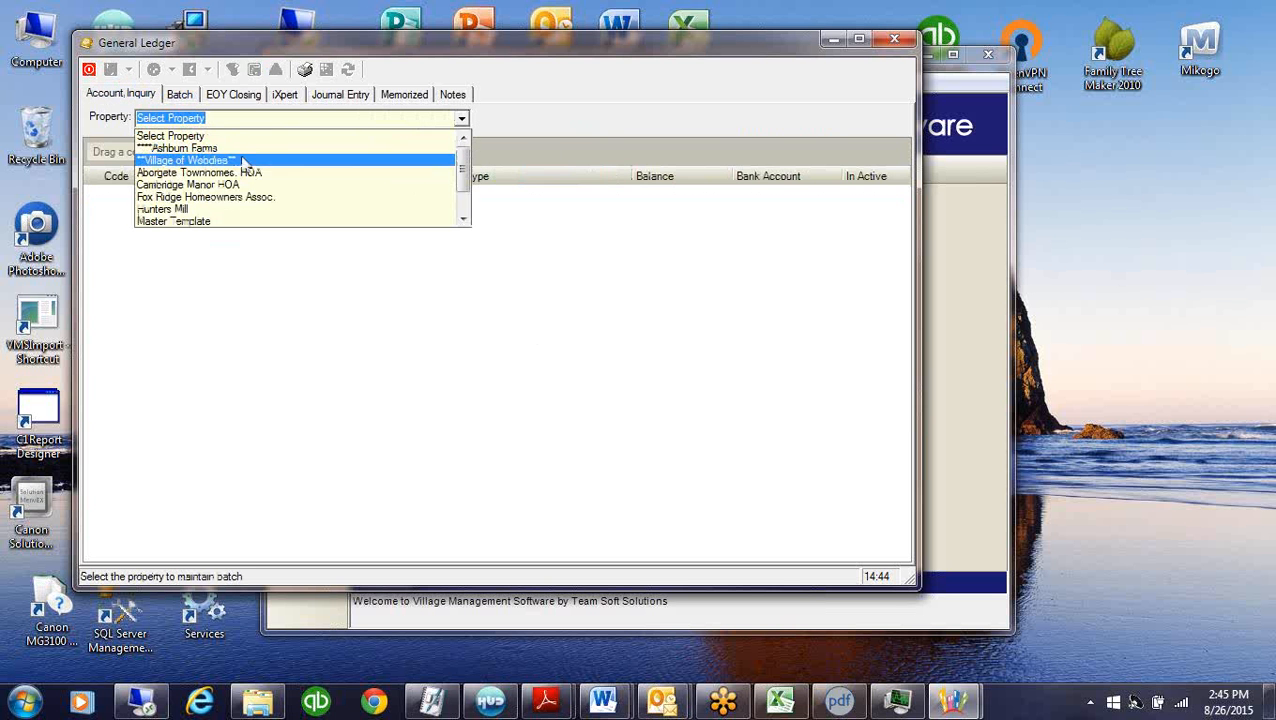
left_click(240, 147)
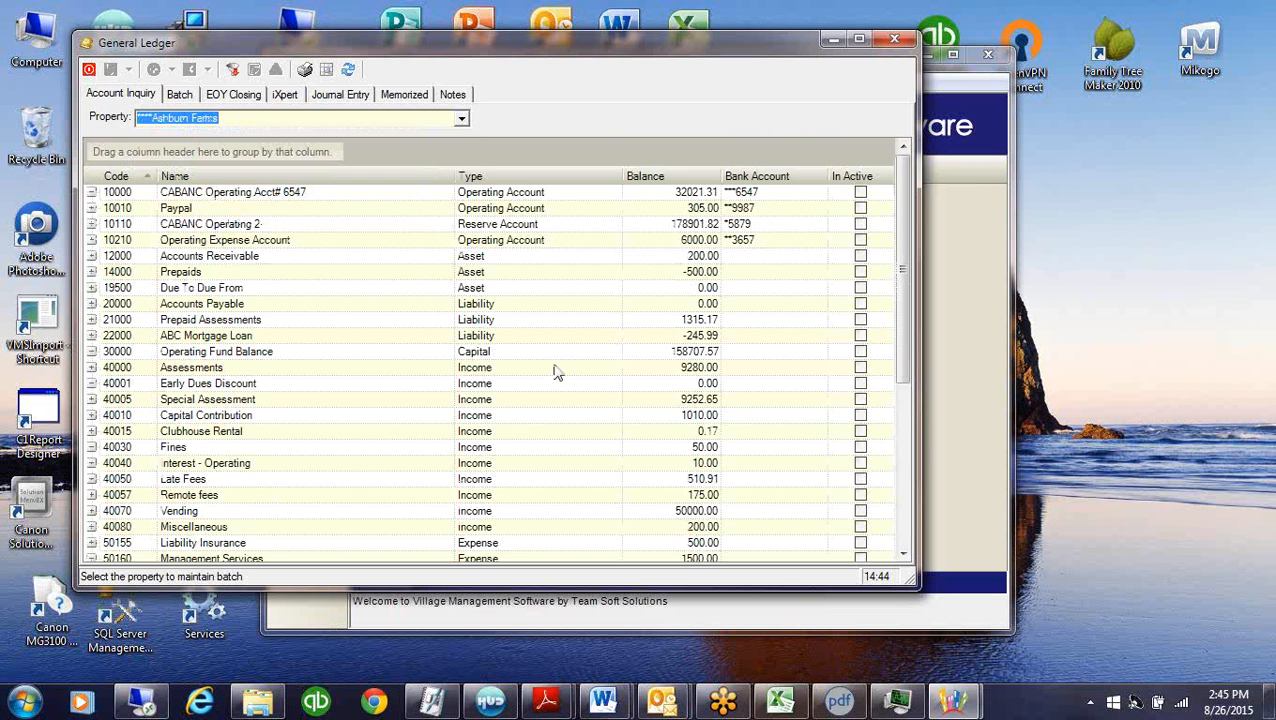
left_click(91, 352)
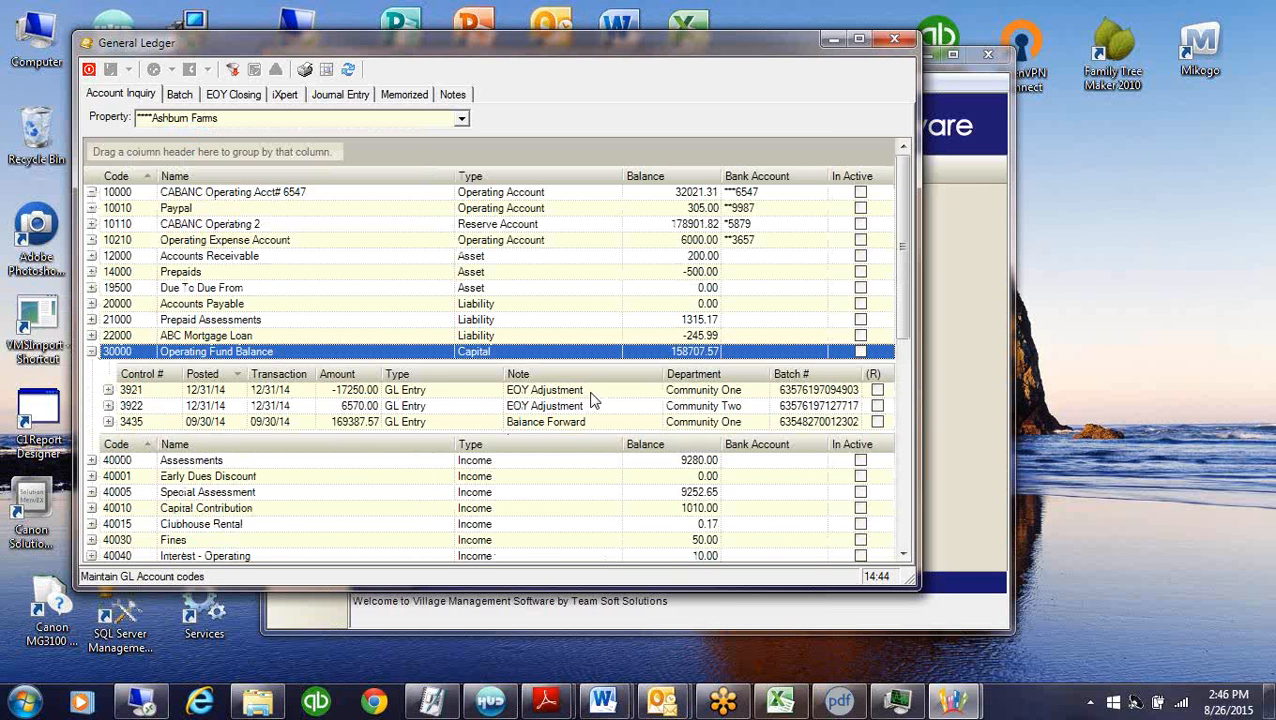
Examine the posted EOY Adjustment entries and their available entry actions, then collapse the account and close the General Ledger
left_click(592, 403)
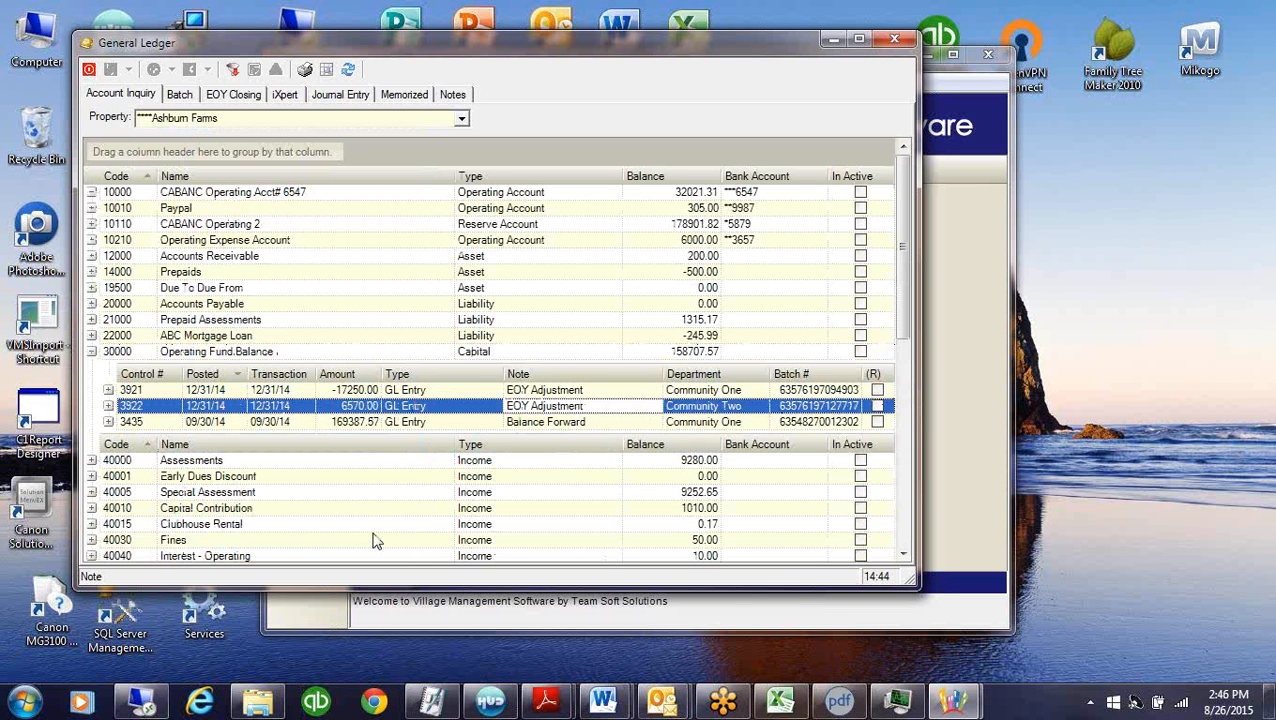
left_click(290, 390)
left_click(295, 406)
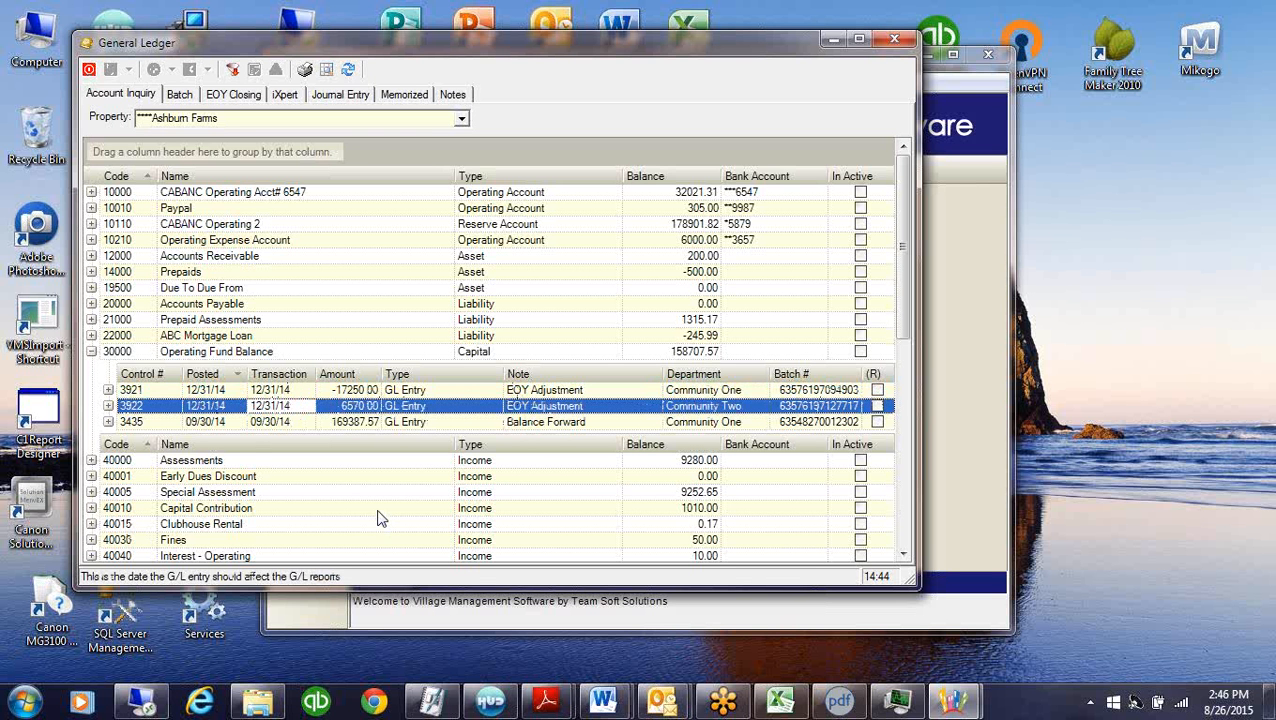
right_click(591, 391)
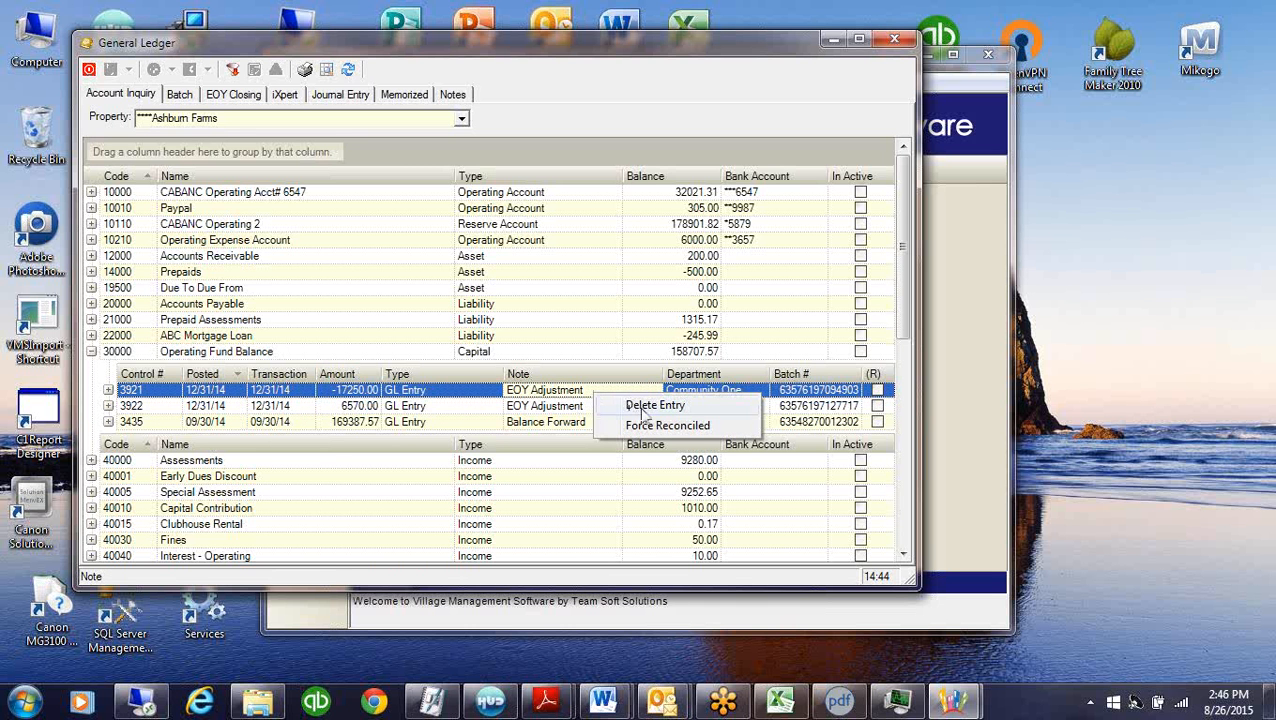
left_click(333, 477)
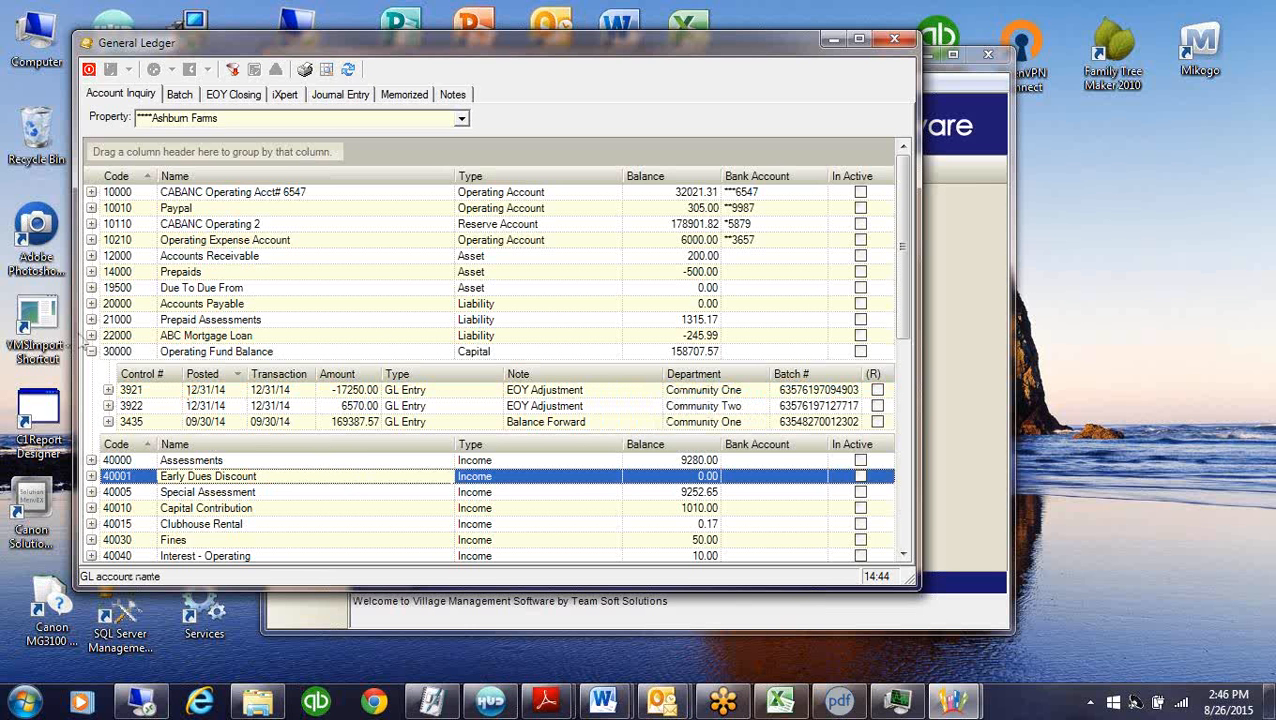
left_click(91, 351)
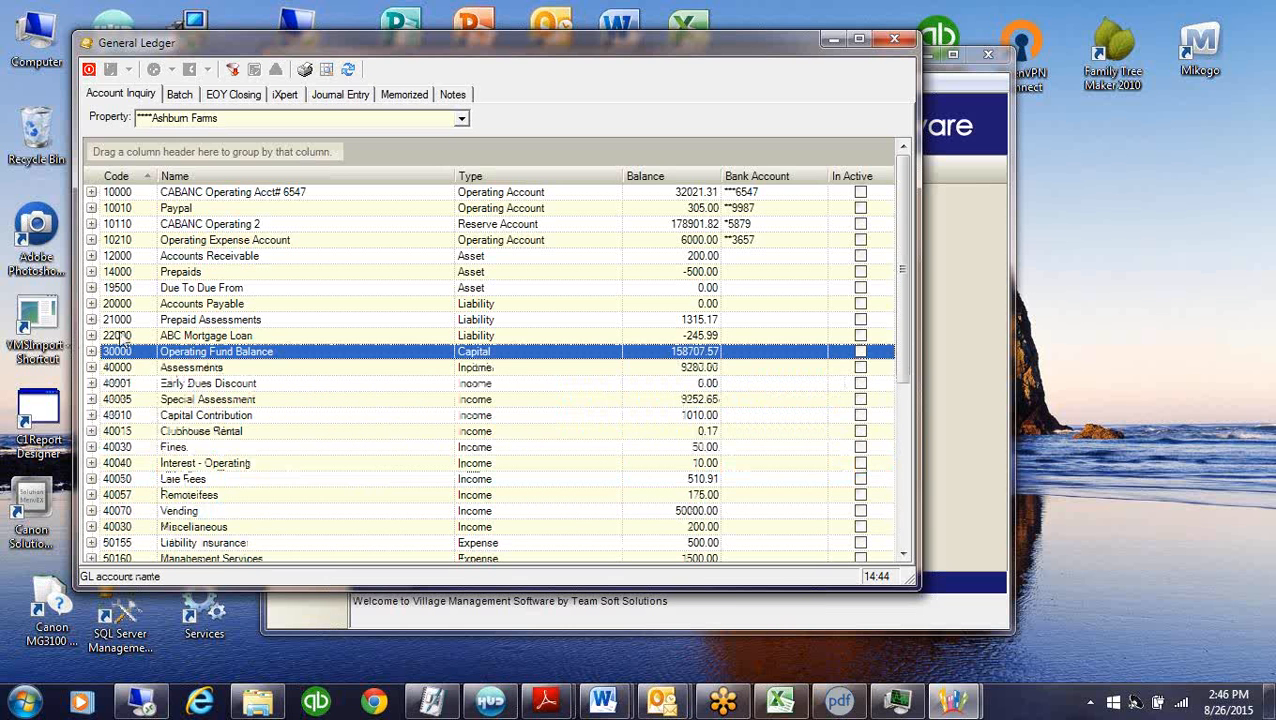
left_click(88, 69)
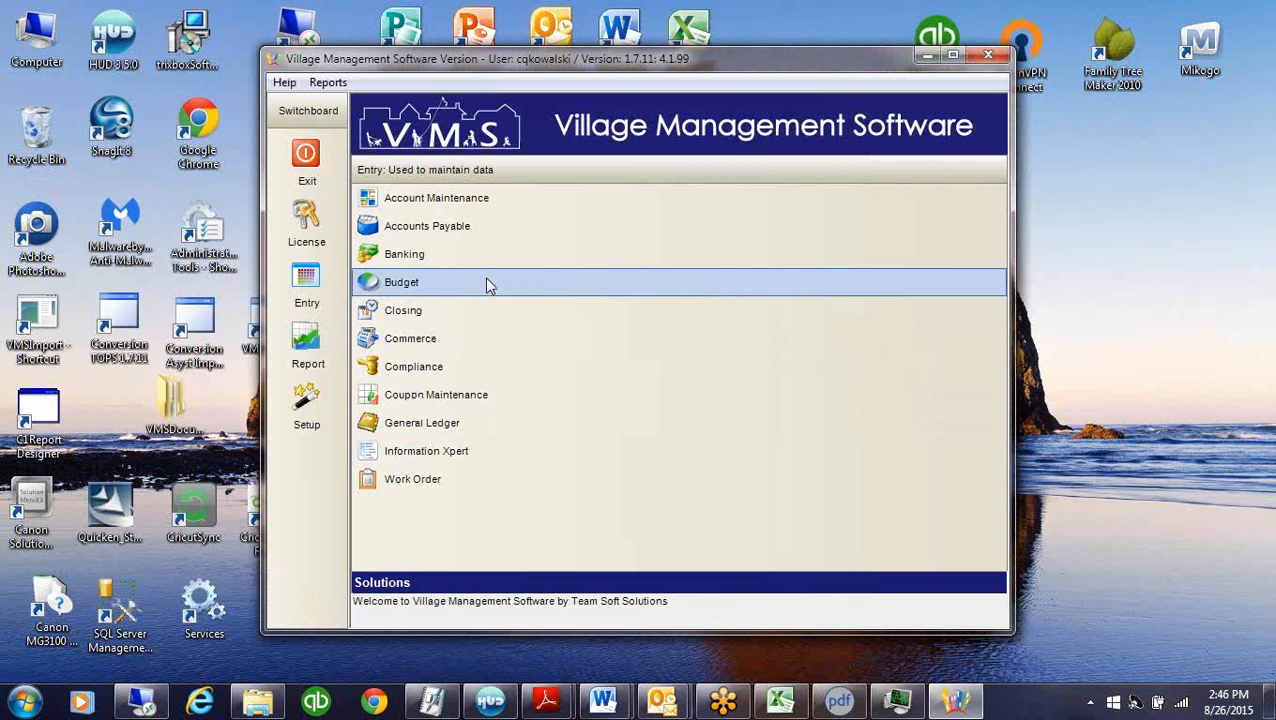
Open the Budget module and choose the Hunters Mill property
left_click(400, 284)
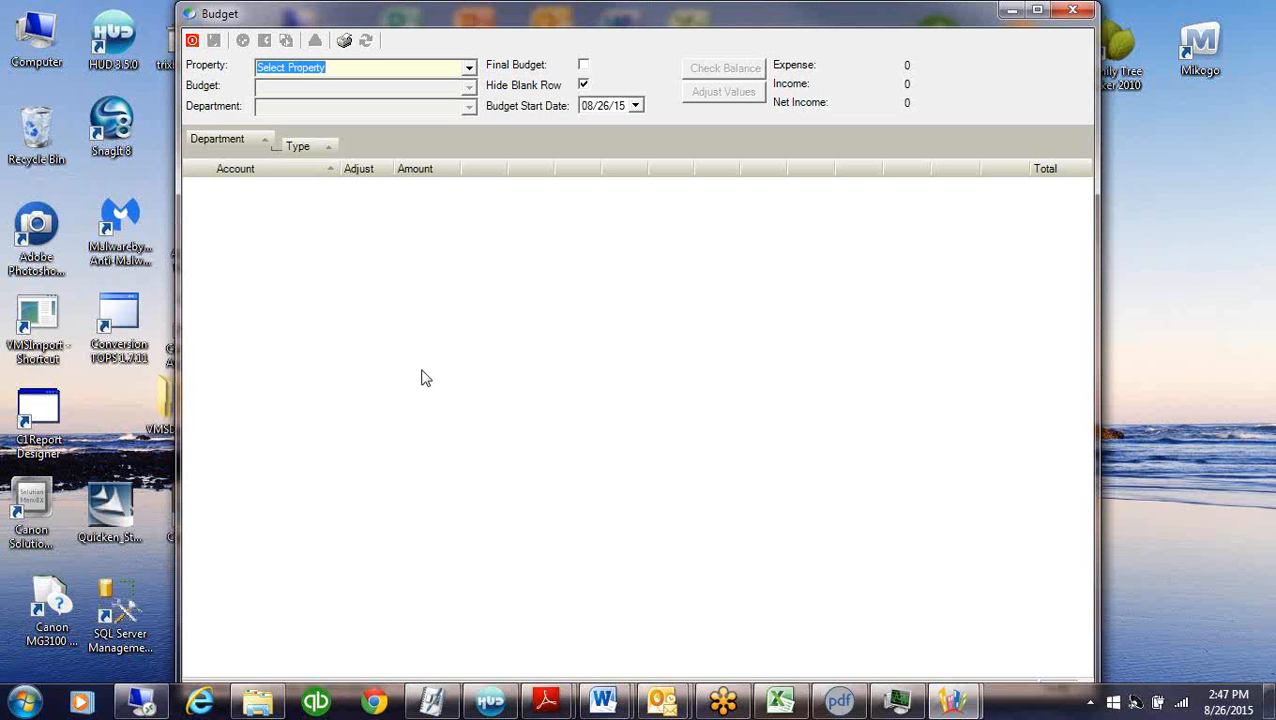
left_click(469, 68)
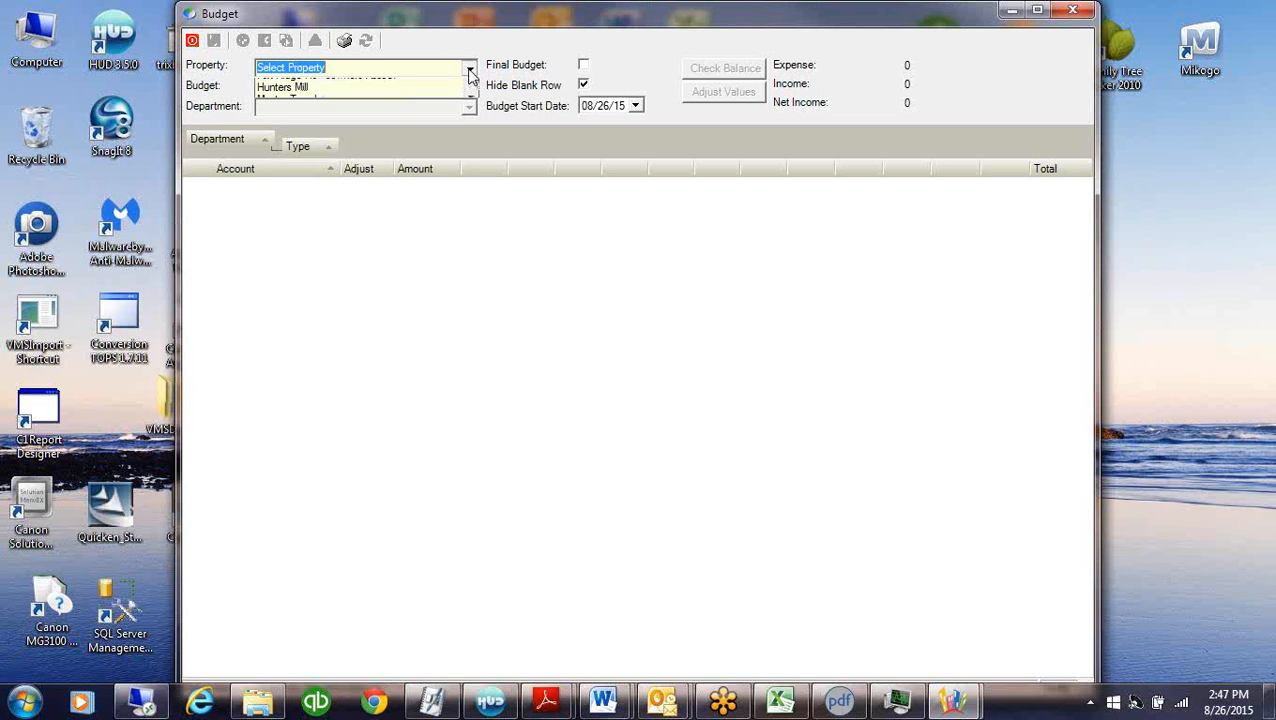
left_click(286, 160)
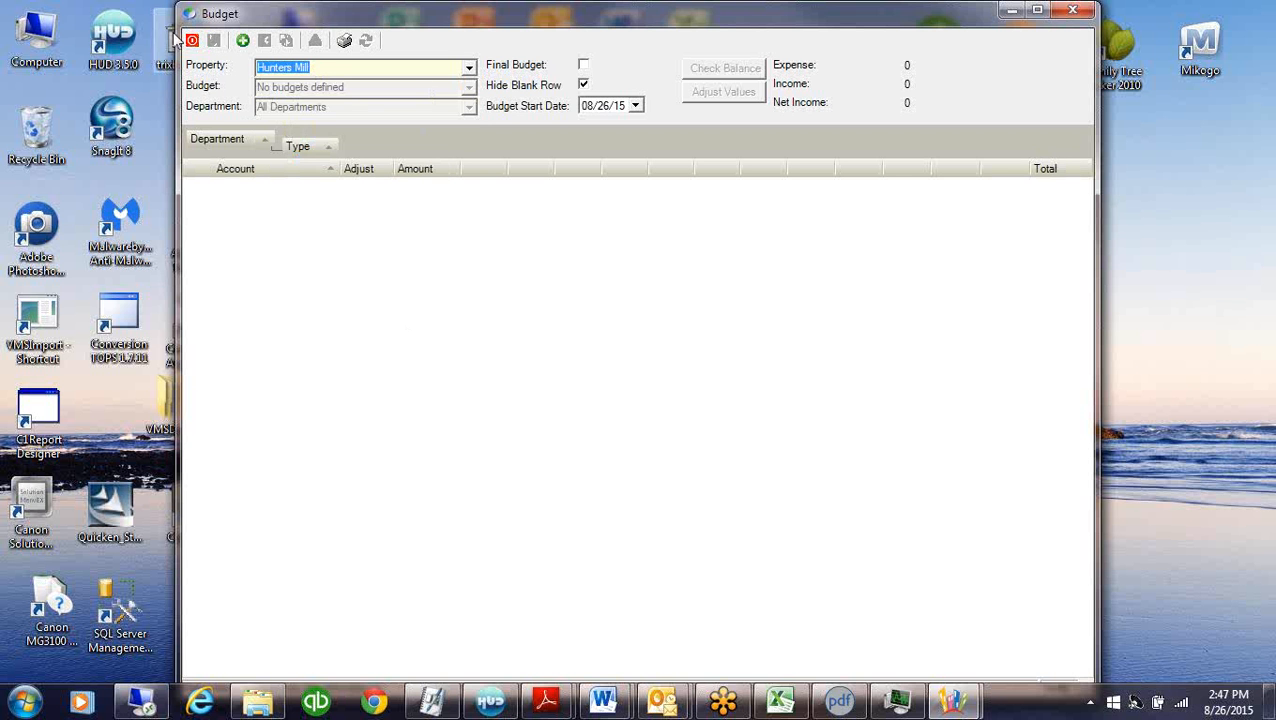
Add a budget named 2015 for Hunters Mill with the Prior Year copy option and a start date of 01/15
left_click(243, 41)
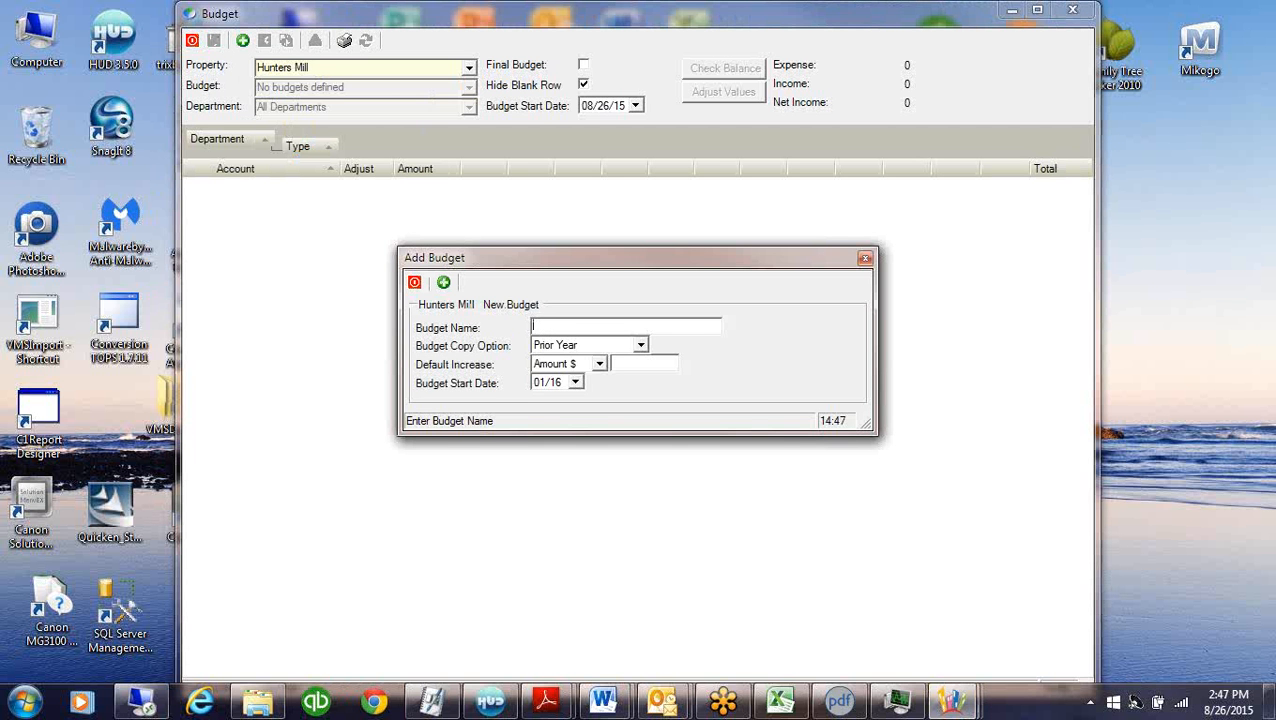
type("2015")
left_click(558, 388)
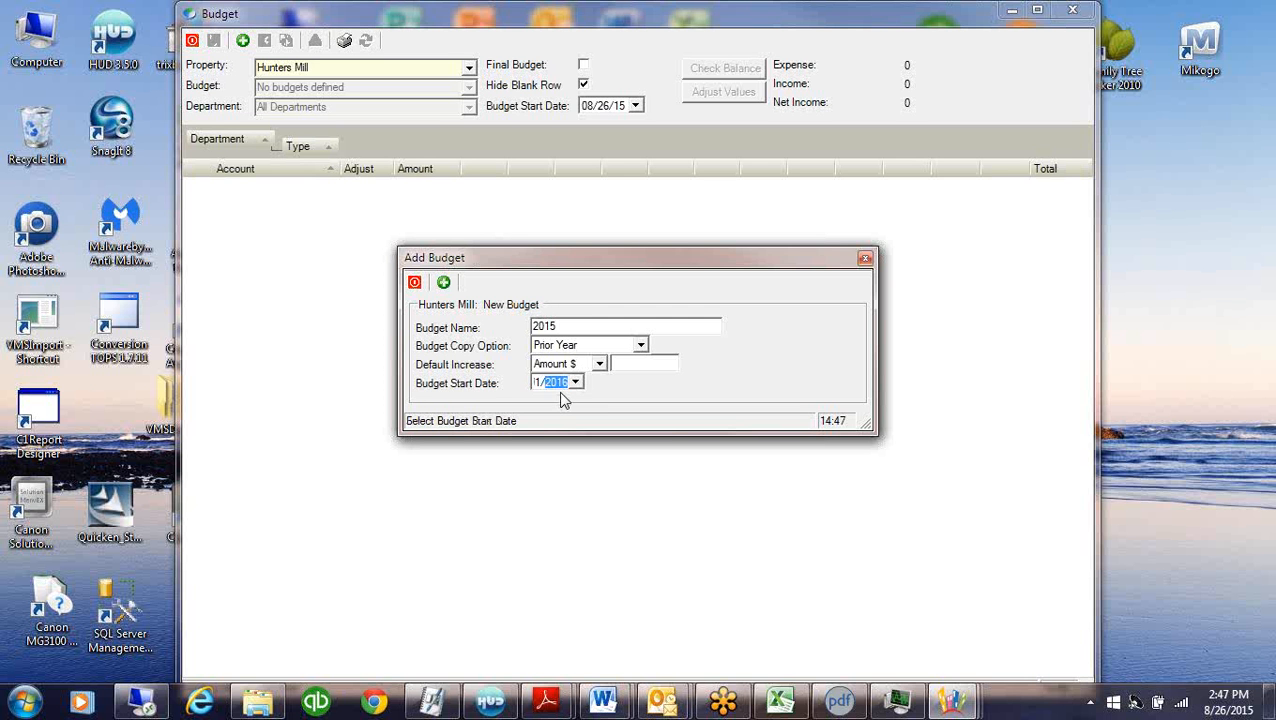
type("2015")
key("Tab")
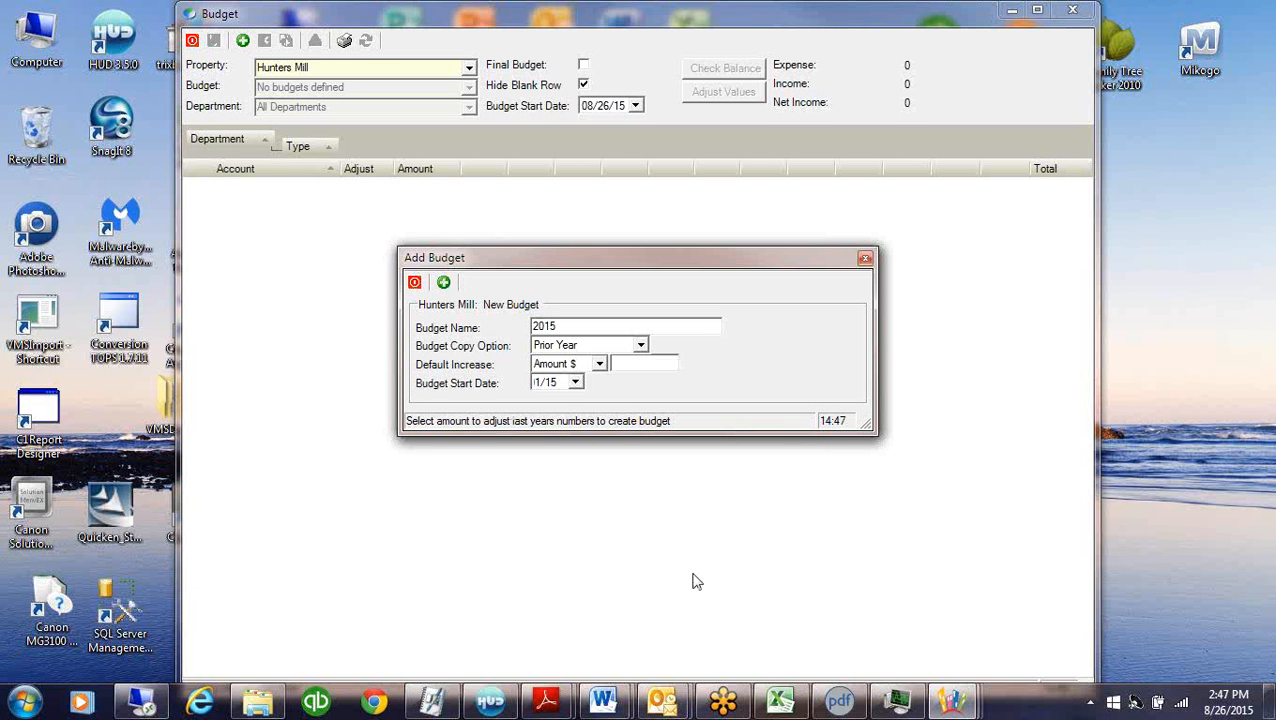
left_click(443, 282)
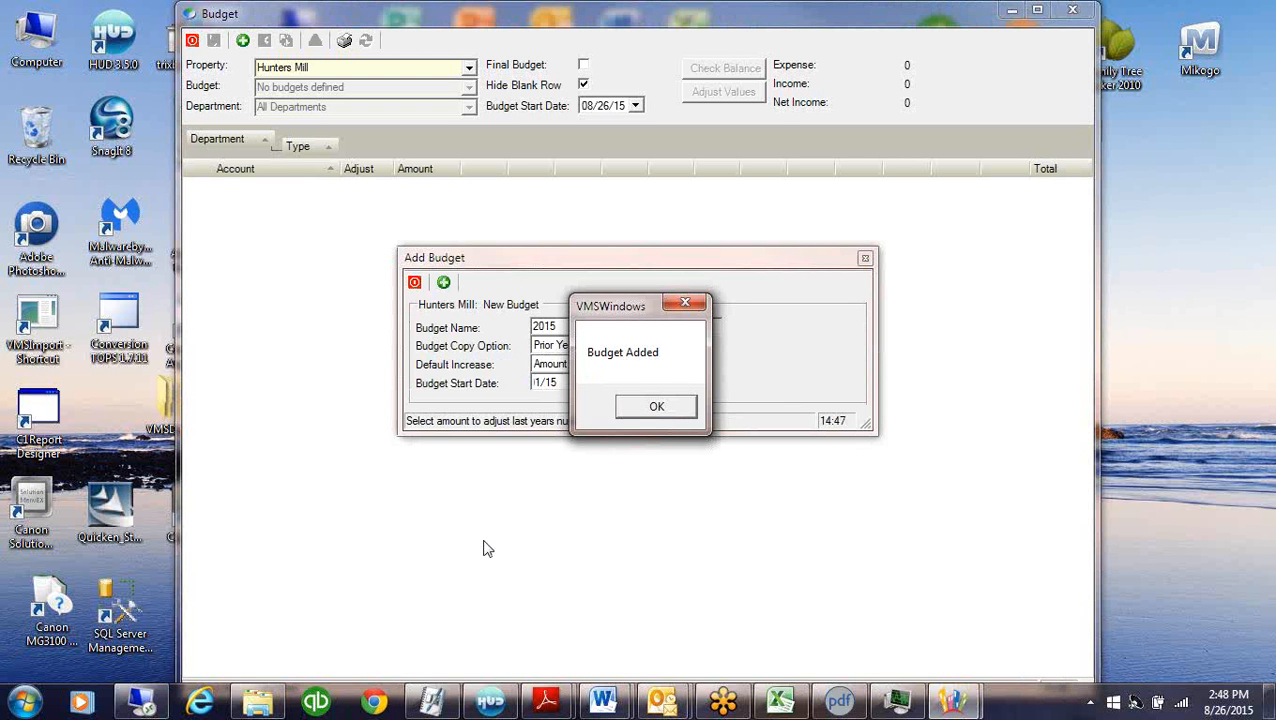
left_click(646, 412)
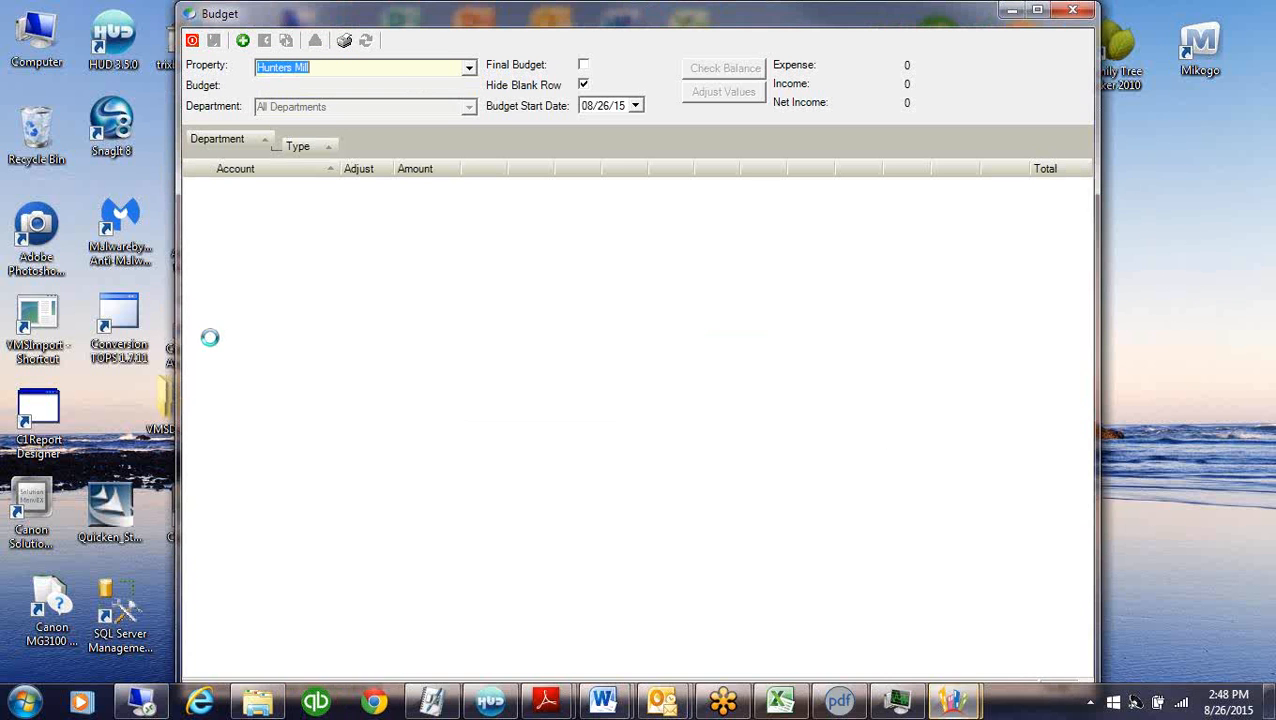
Show the blank rows in the 2015 budget and collapse the Expense and Income groups under Operating and Reserves
left_click(583, 85)
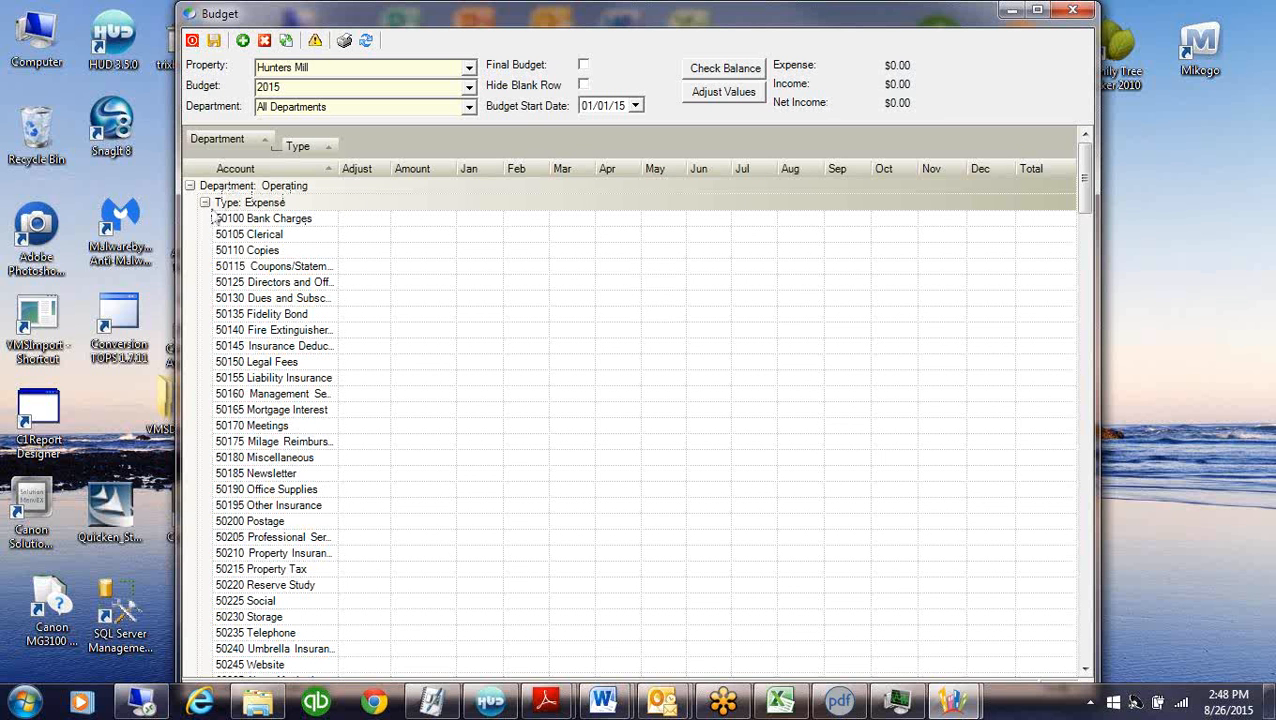
left_click(204, 203)
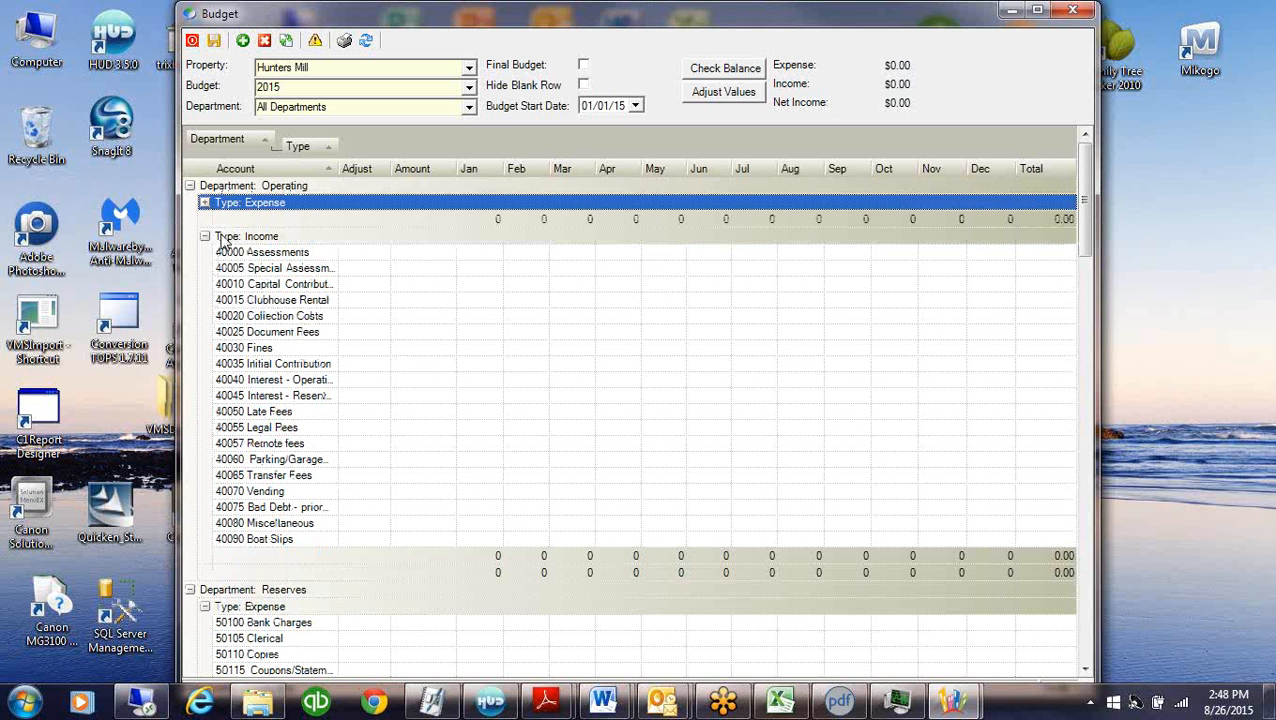
left_click(204, 237)
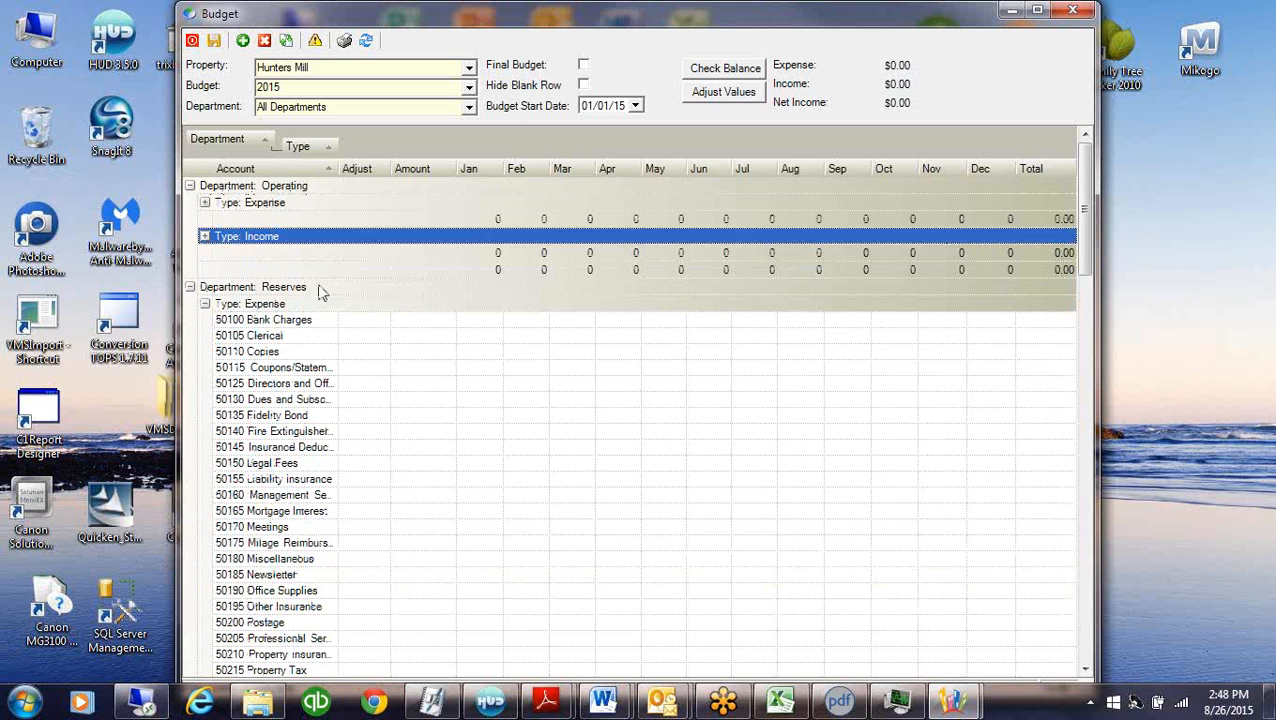
left_click(204, 303)
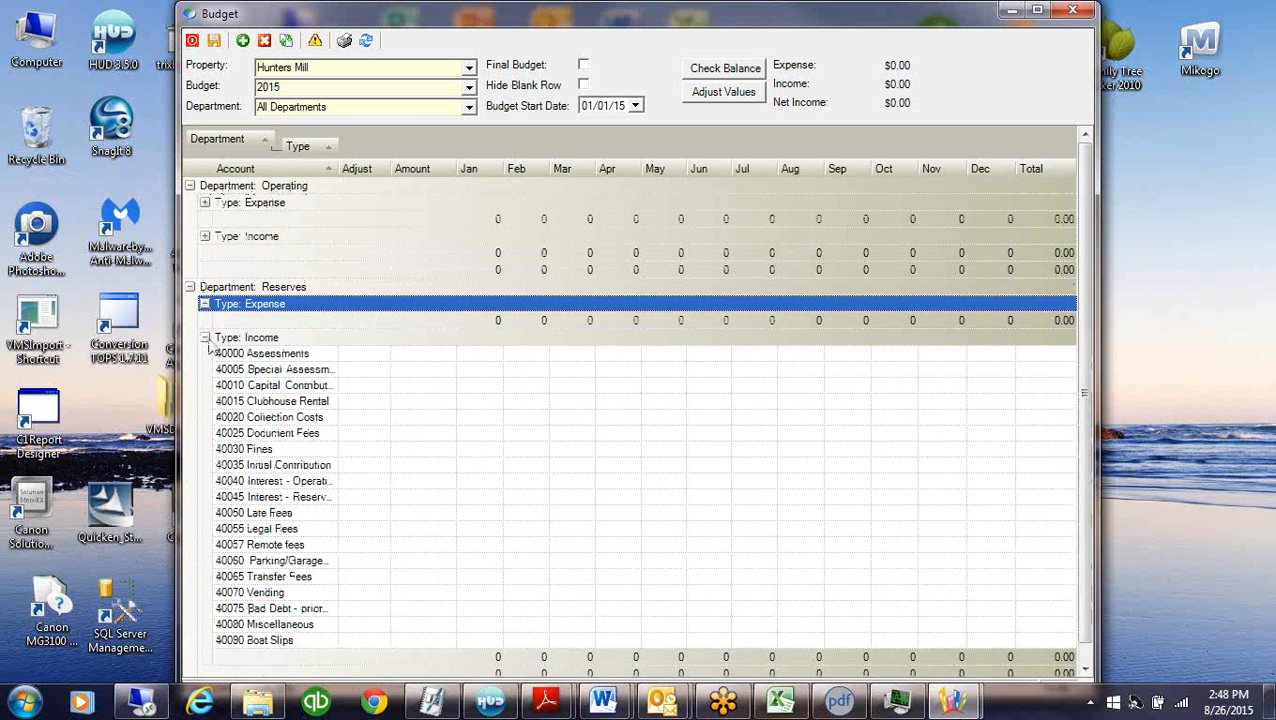
left_click(204, 337)
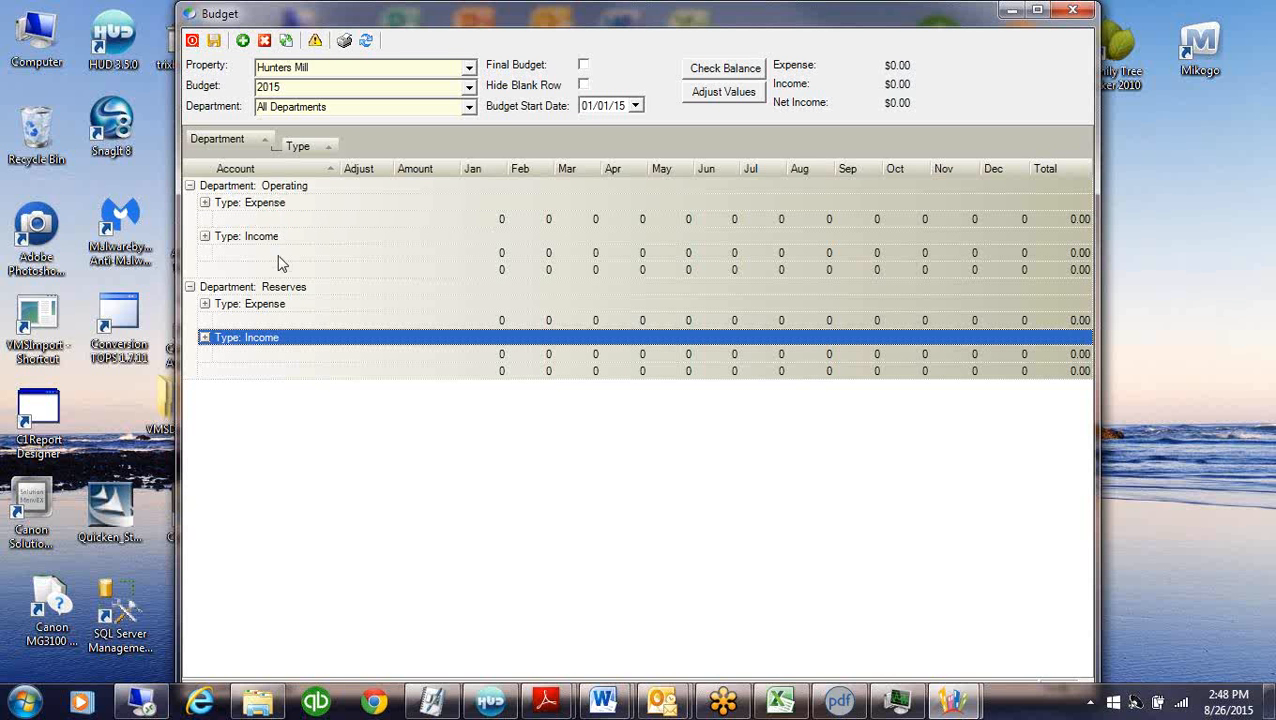
Preview the 2015 budget for the Operating department only, then return to All Departments and point out the Income and Expense groups
left_click(469, 108)
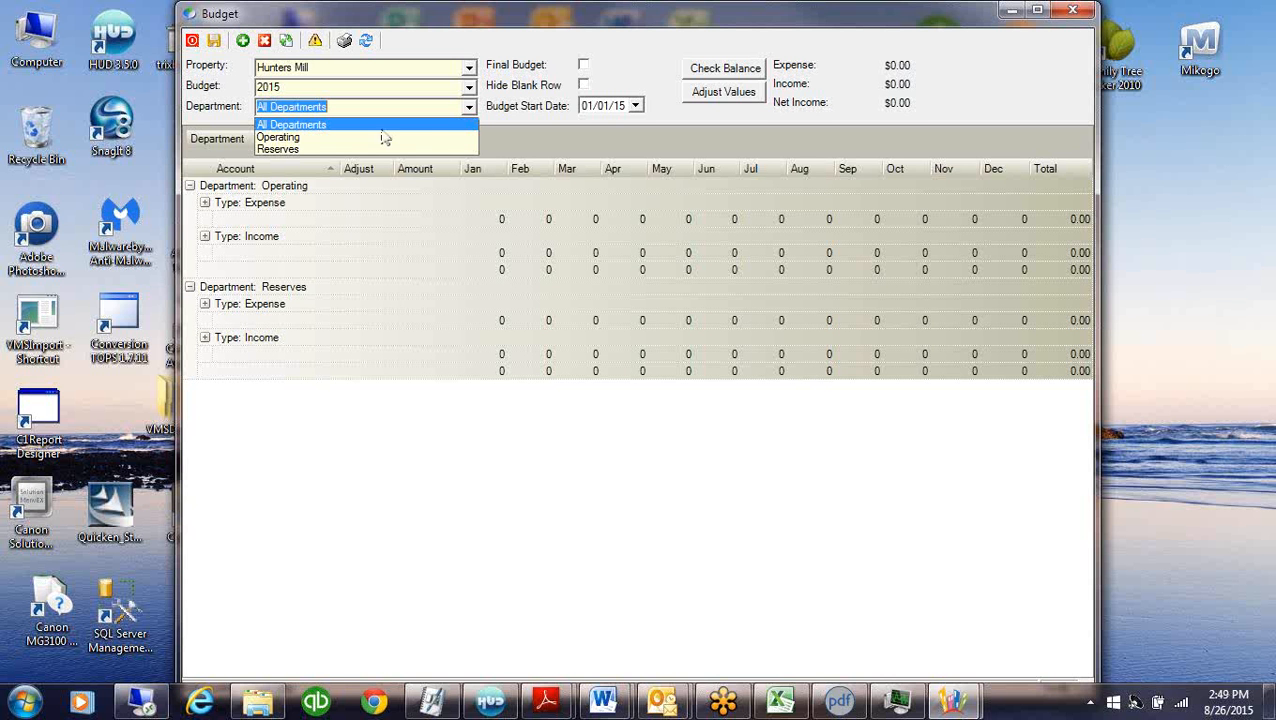
left_click(291, 138)
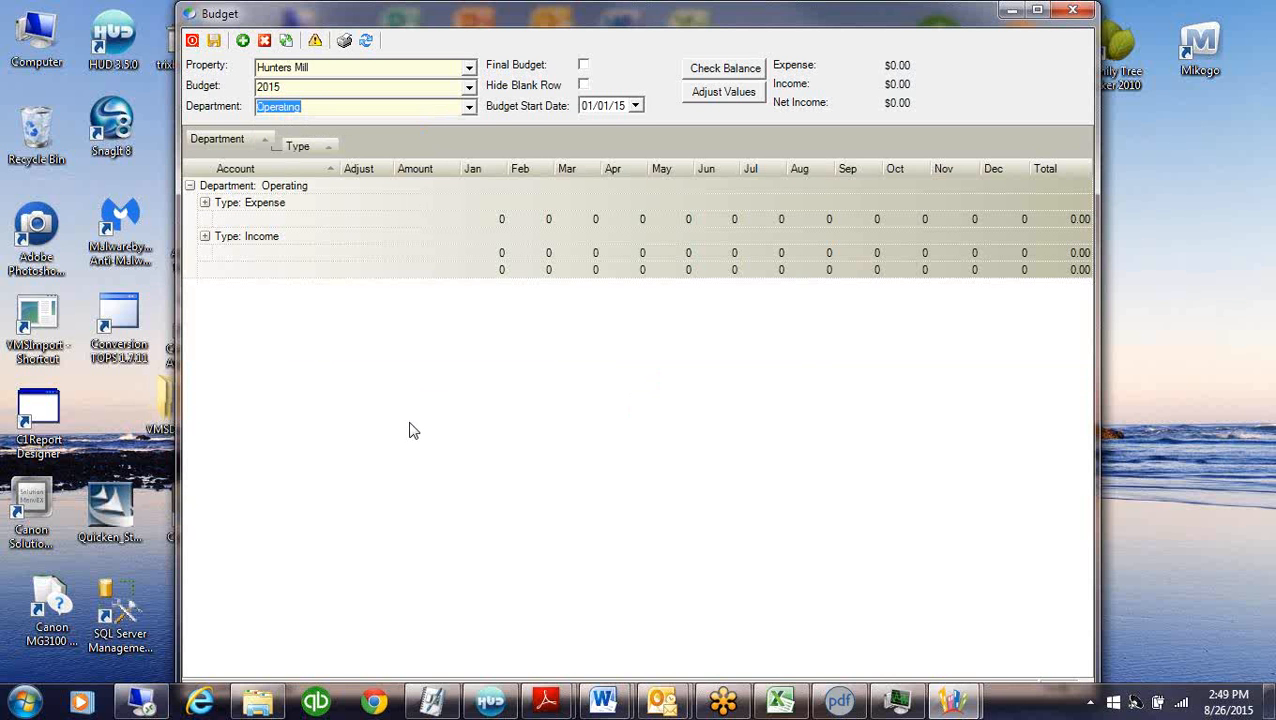
left_click(469, 106)
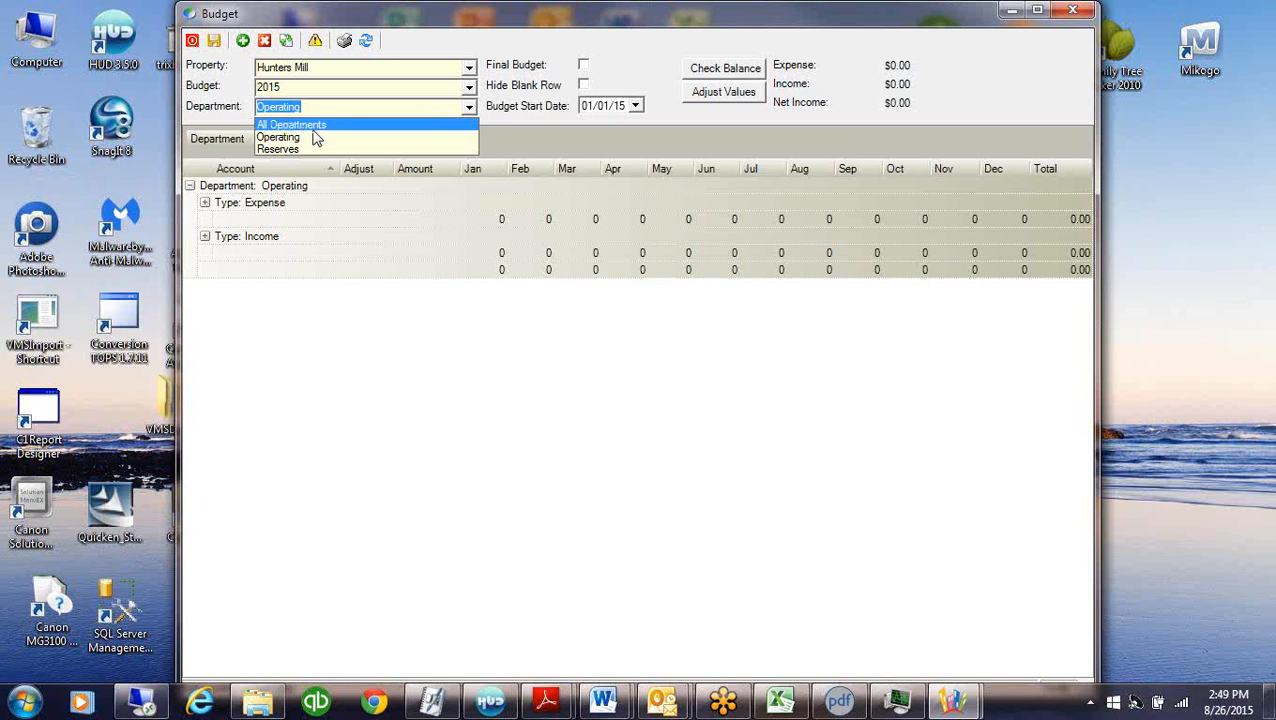
left_click(343, 347)
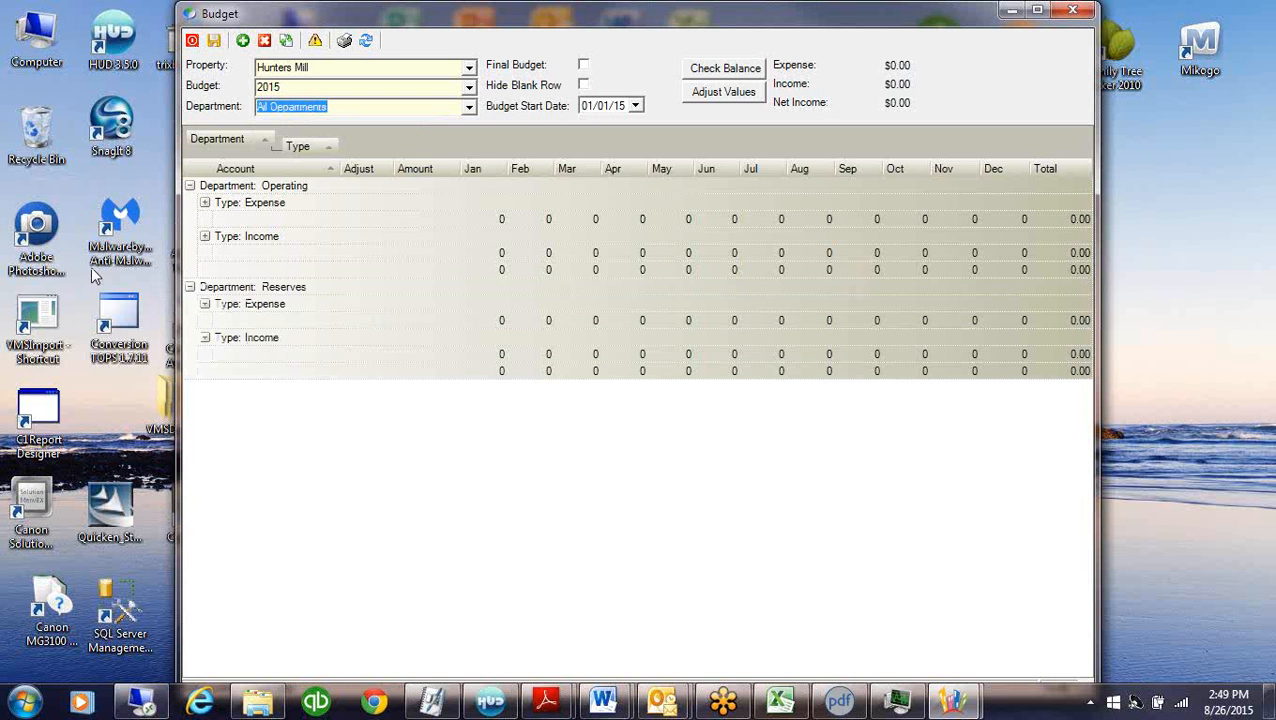
left_click(262, 308)
left_click(260, 238)
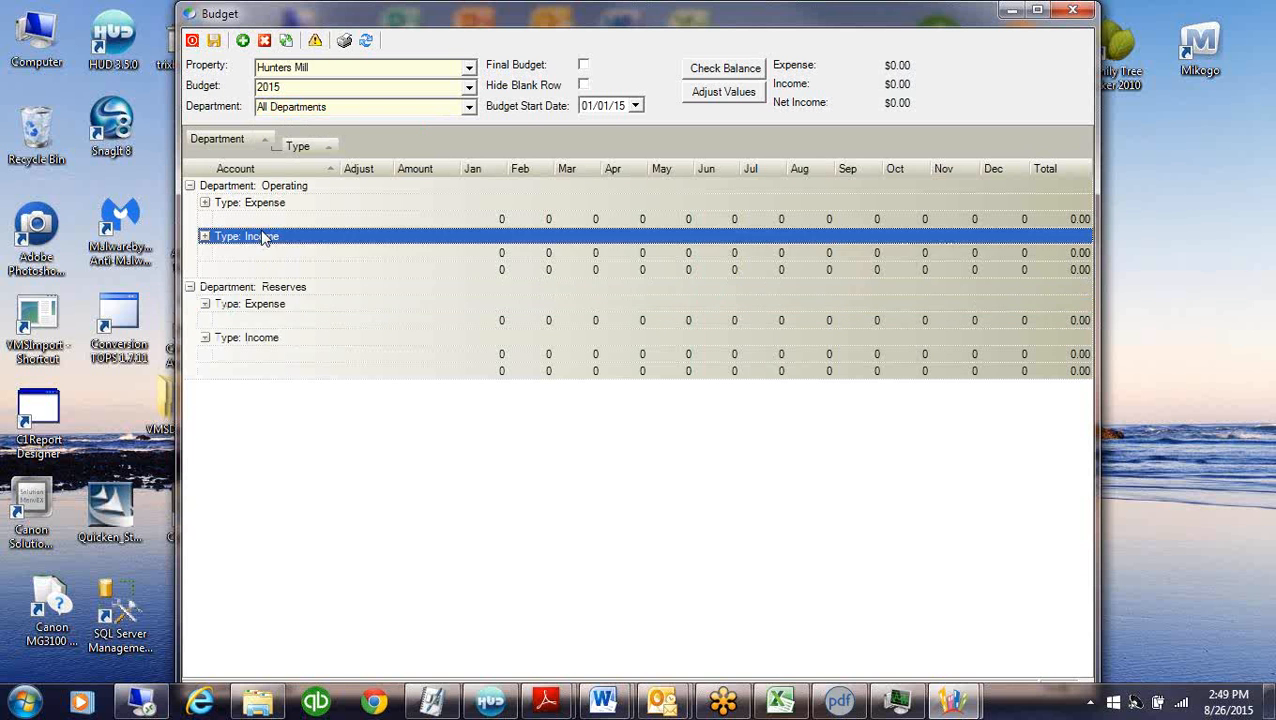
left_click(273, 304)
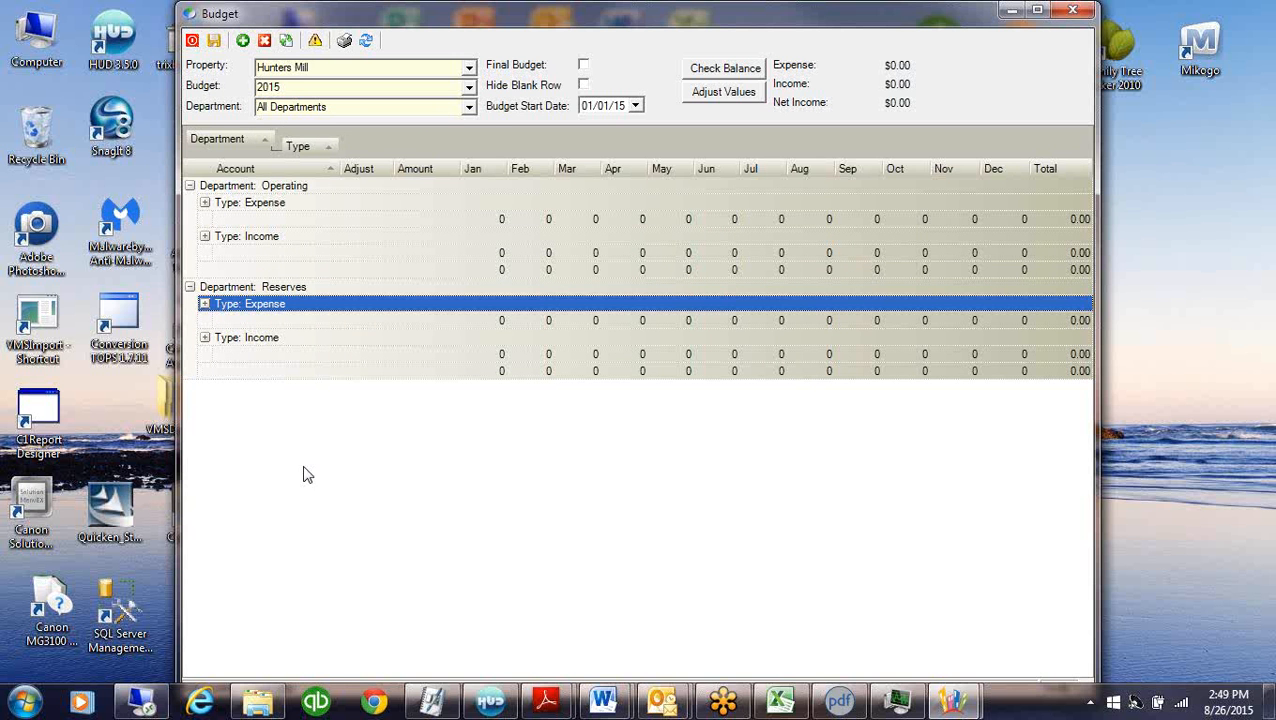
Limit the 2015 budget to the Operating department and expand its Income accounts
left_click(470, 106)
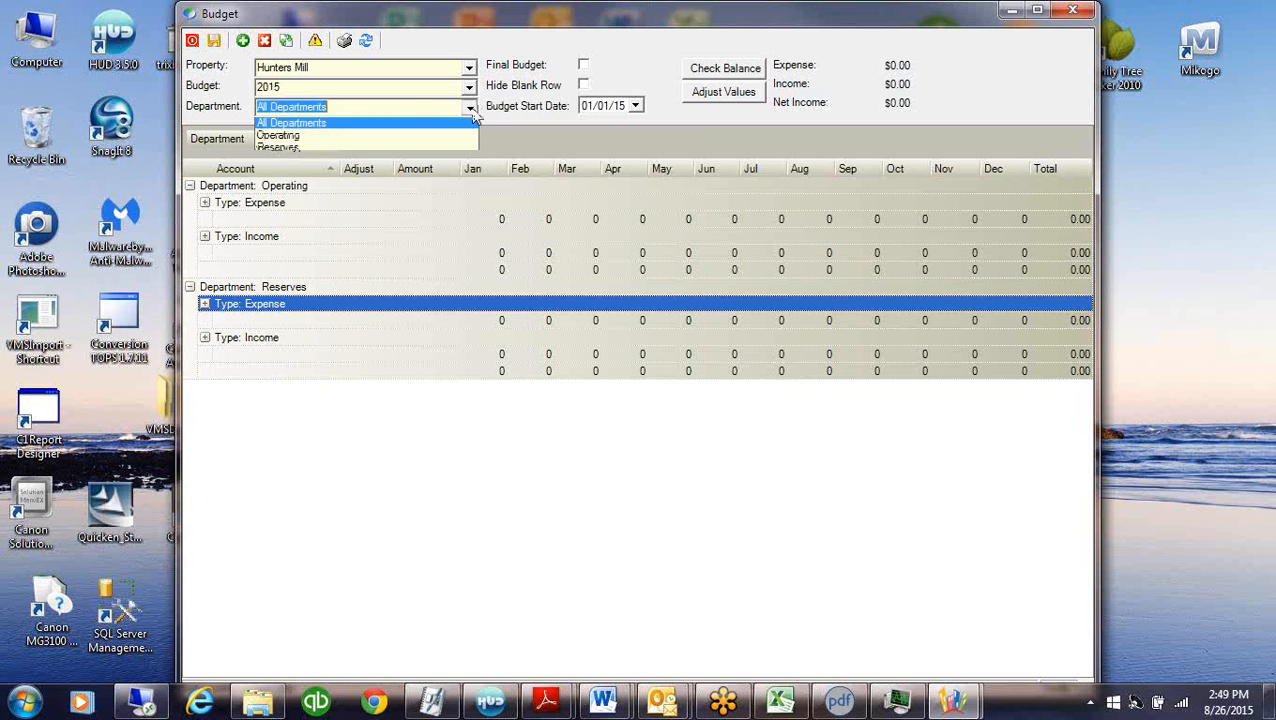
left_click(306, 138)
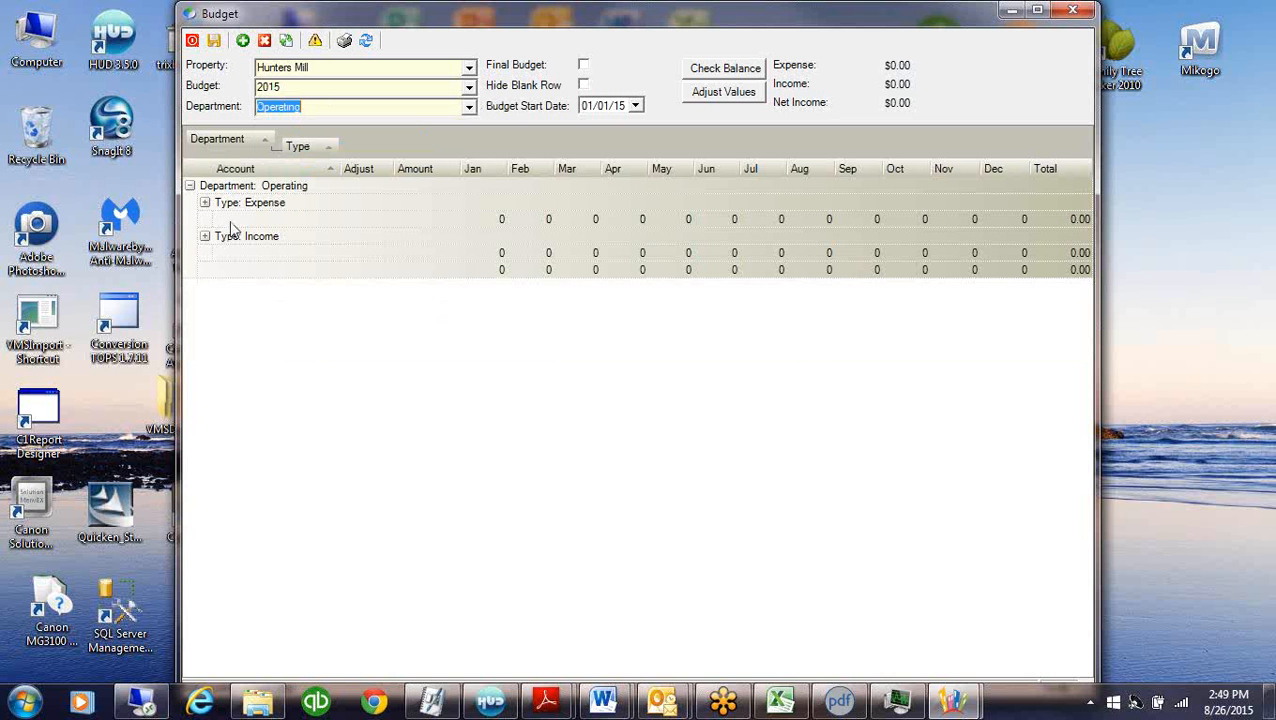
left_click(204, 237)
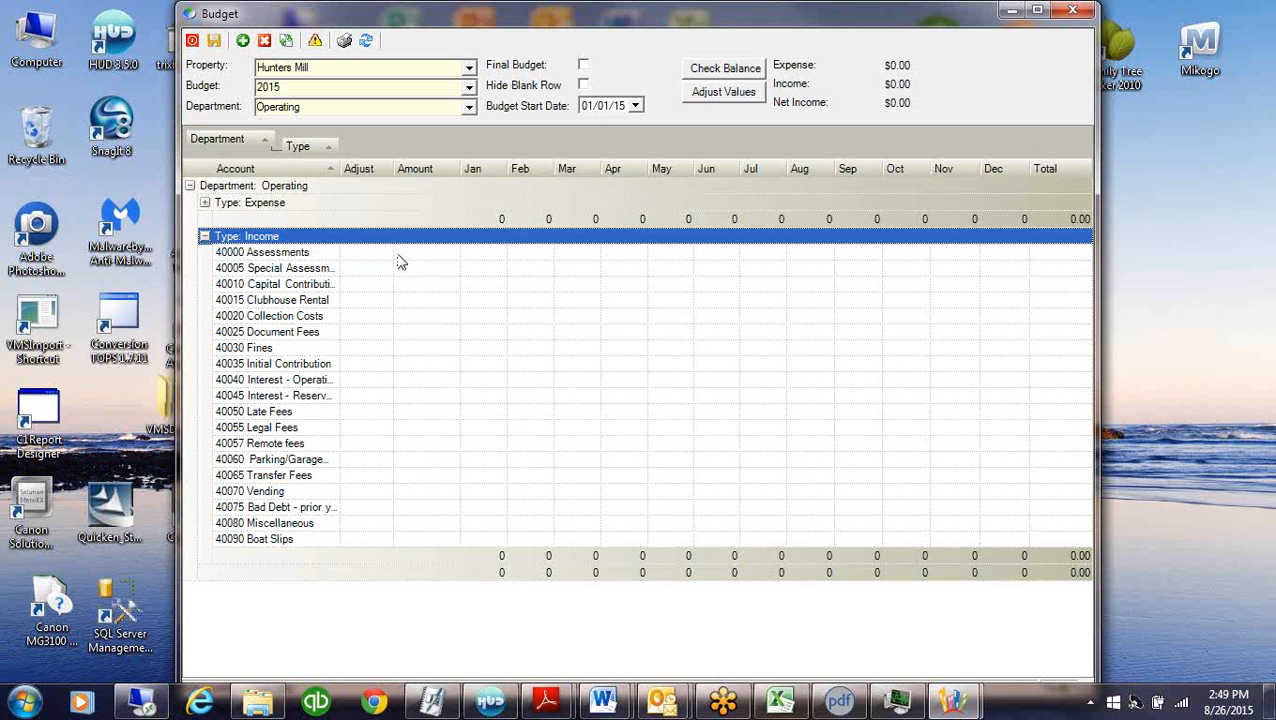
Enter adjustment amounts of 397152 for 40000 Assessments and 90 for 40040 Interest - Operating
left_click(305, 256)
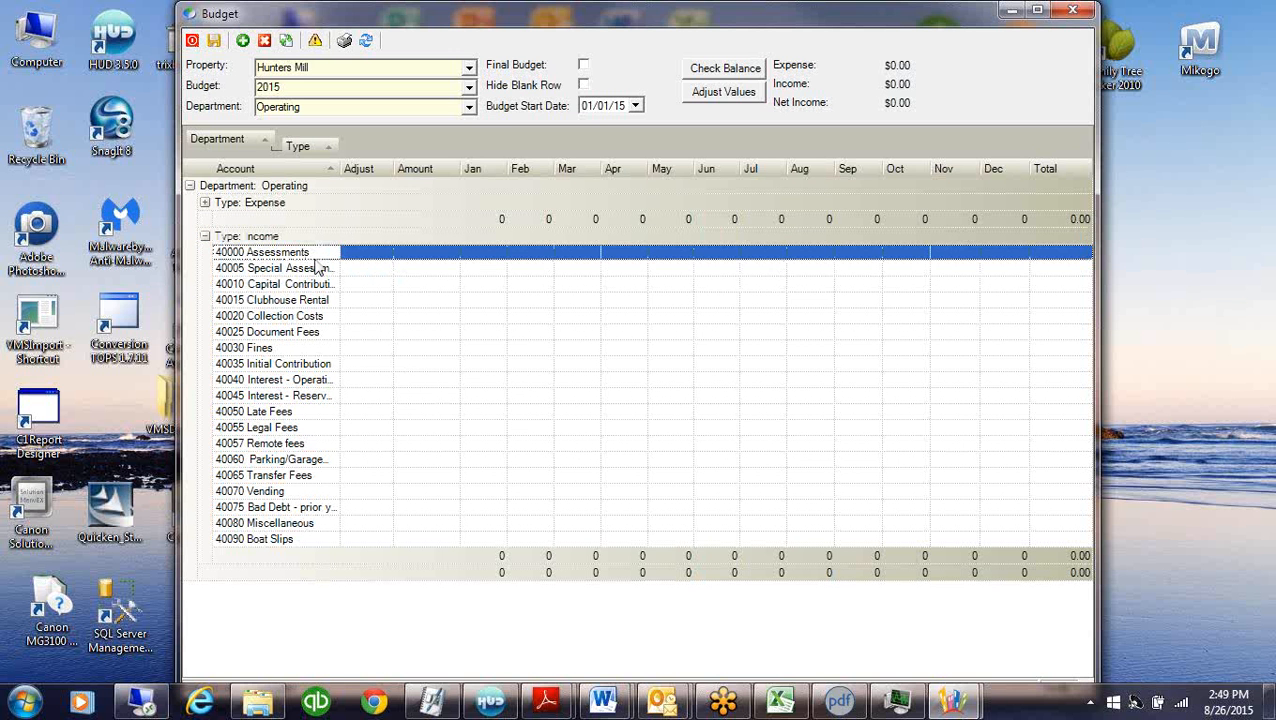
left_click(420, 254)
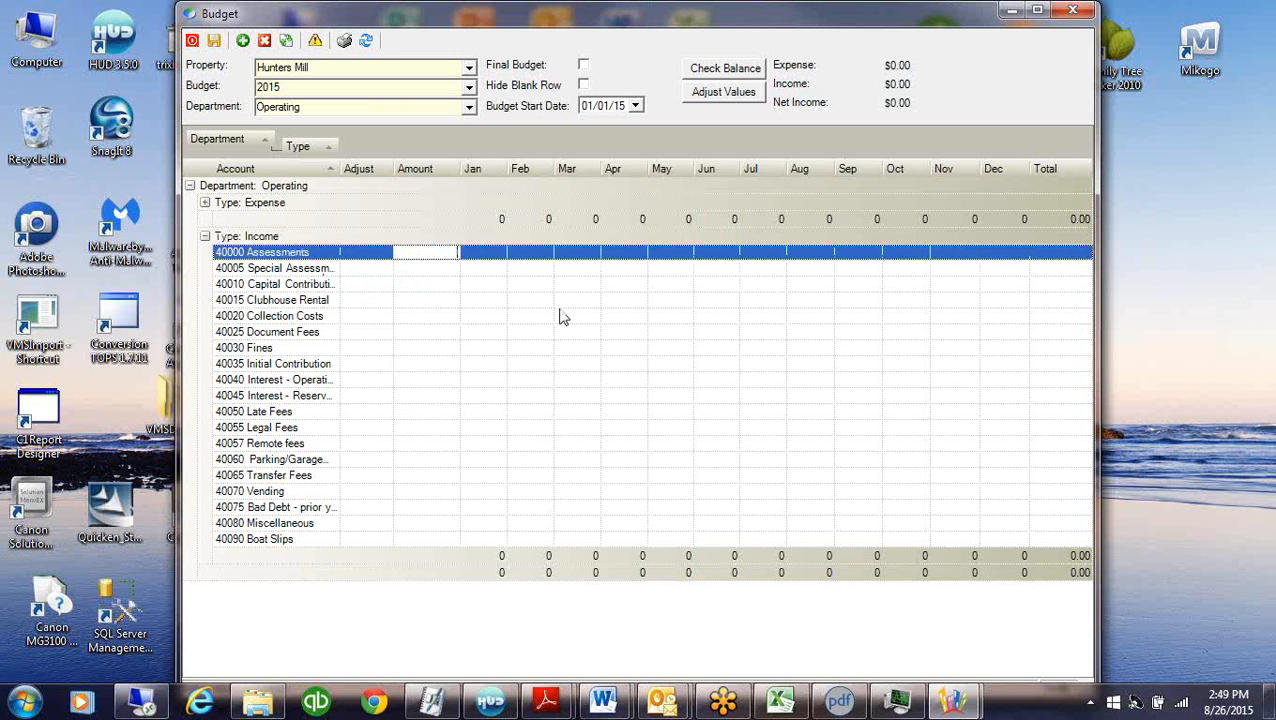
type("397152")
left_click(442, 299)
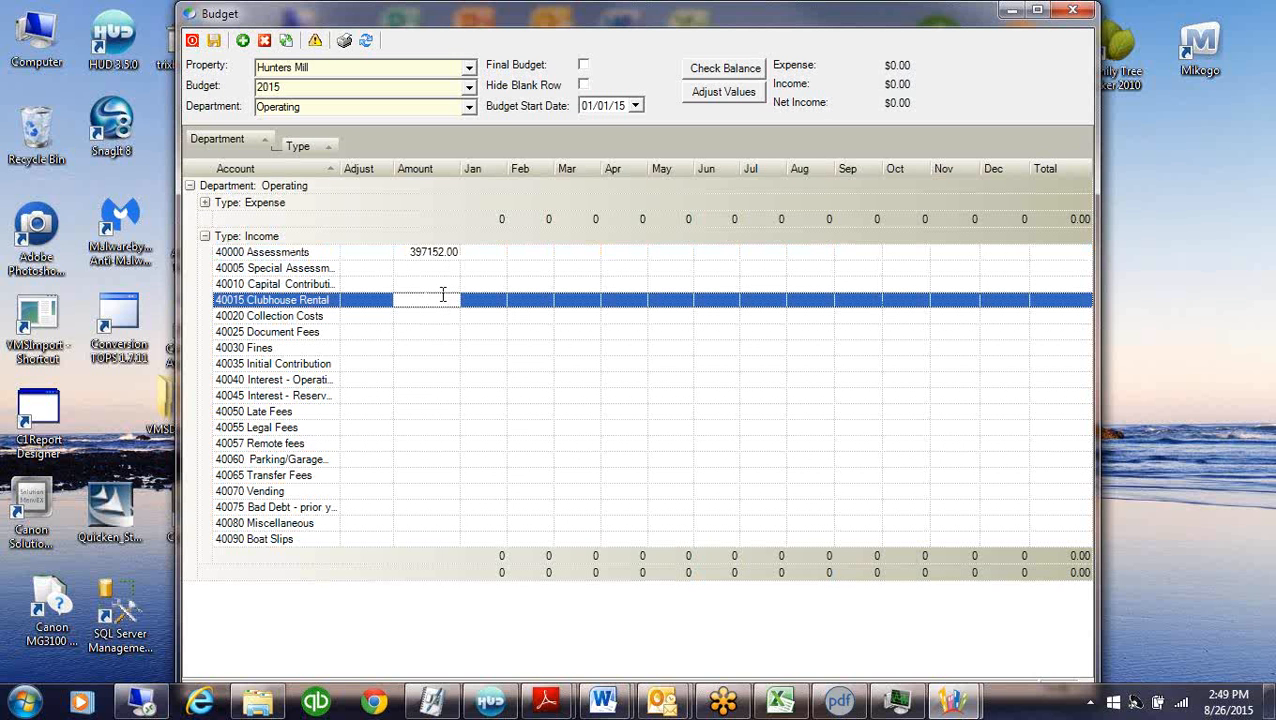
left_click(428, 382)
type("90")
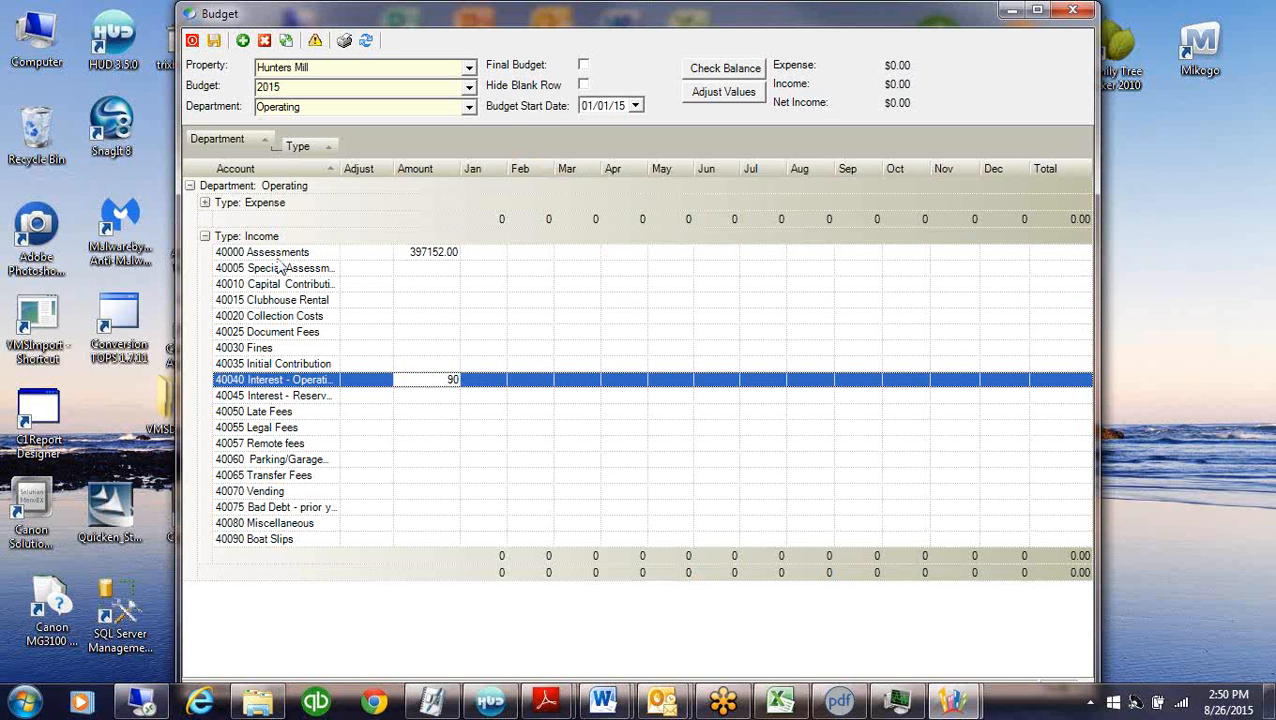
Set the Adjust operator to / for Assessments and Interest - Operating, apply the adjusted values, and check the interest row's Total and December amounts
left_click(384, 253)
left_click(385, 253)
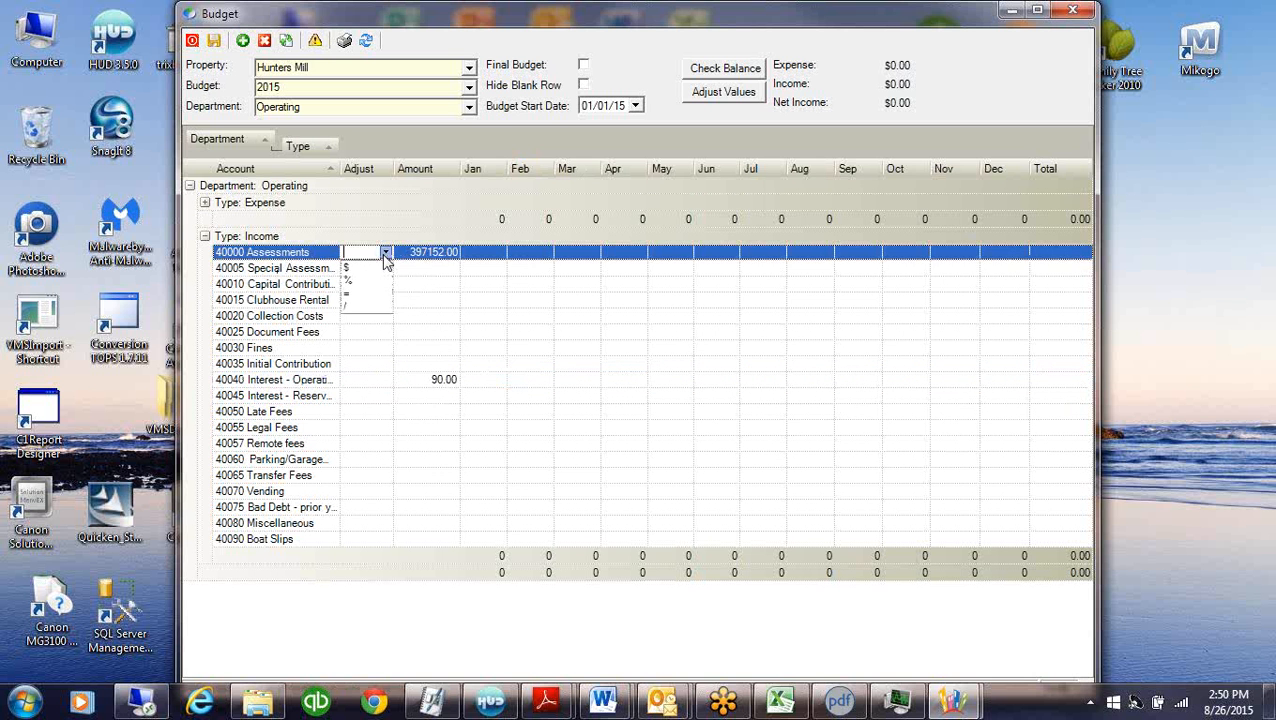
left_click(347, 307)
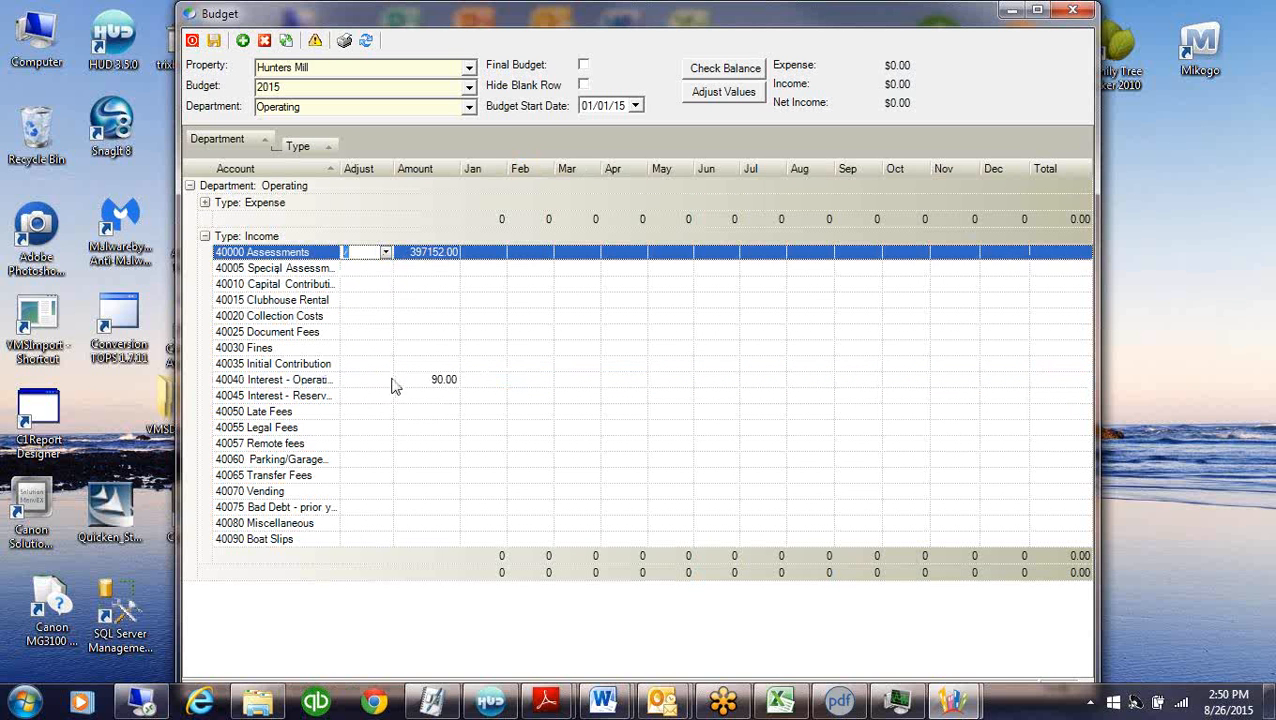
left_click(392, 382)
left_click(386, 381)
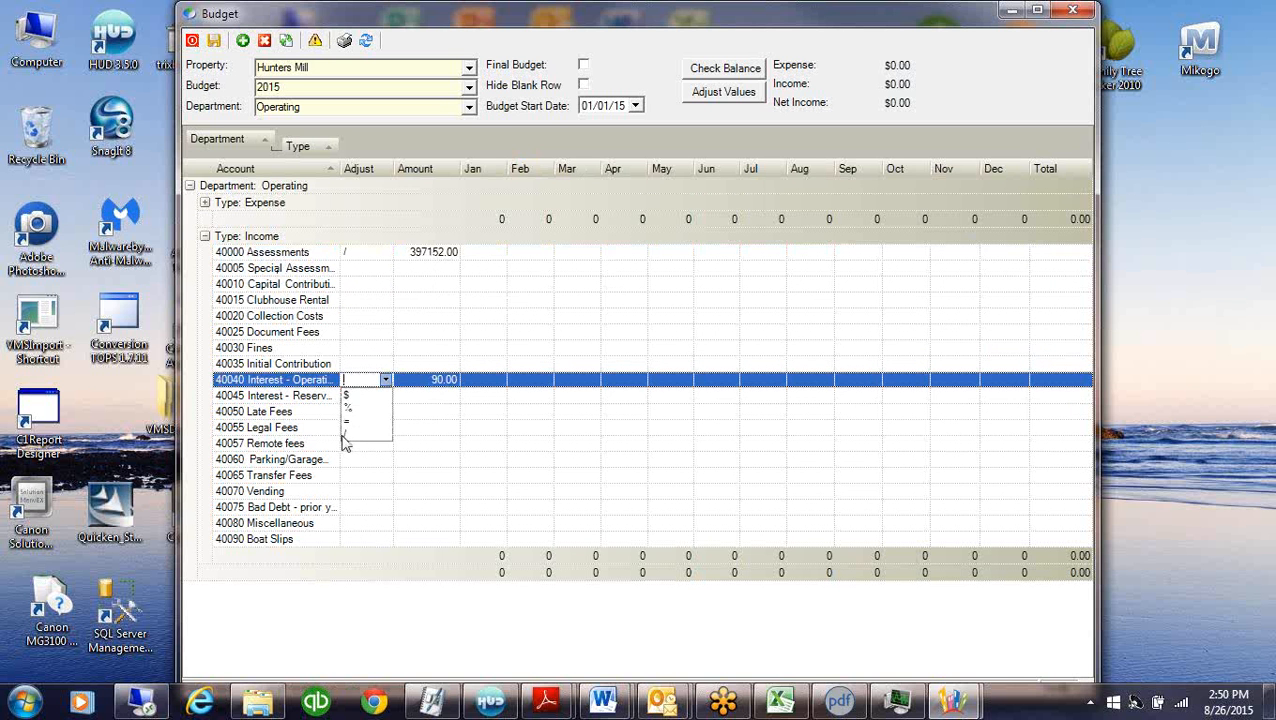
left_click(348, 446)
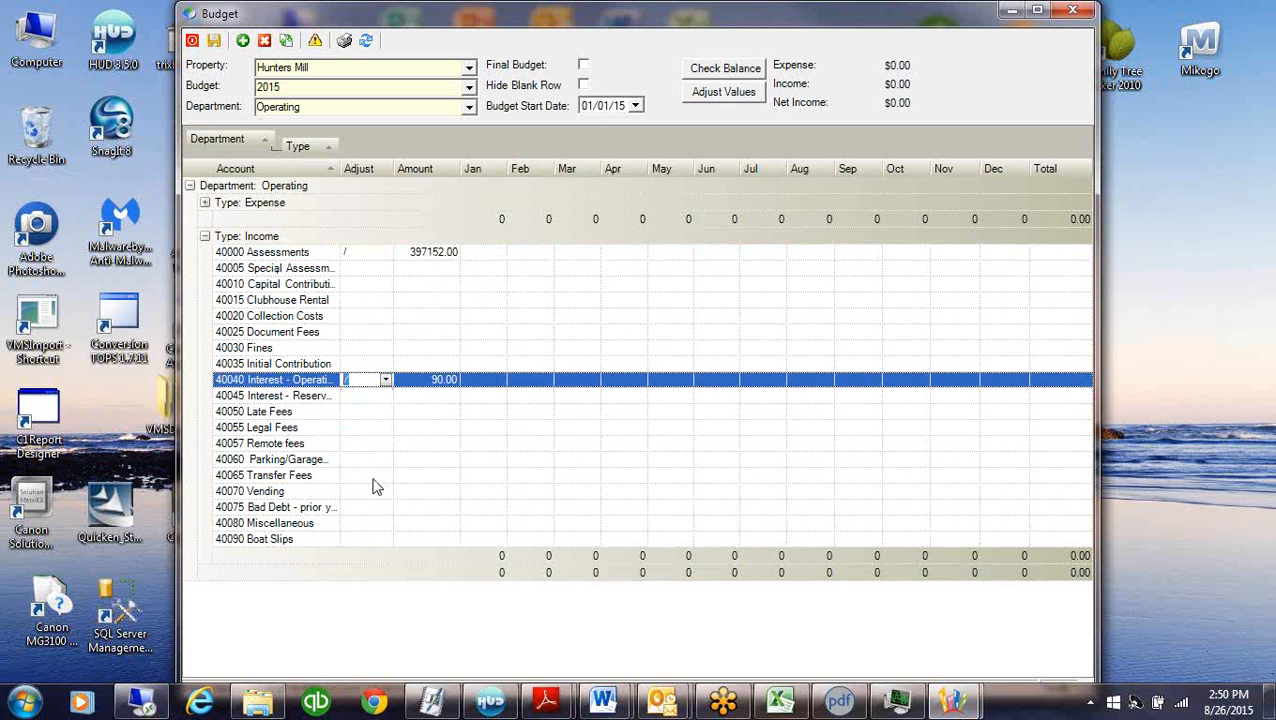
left_click(733, 97)
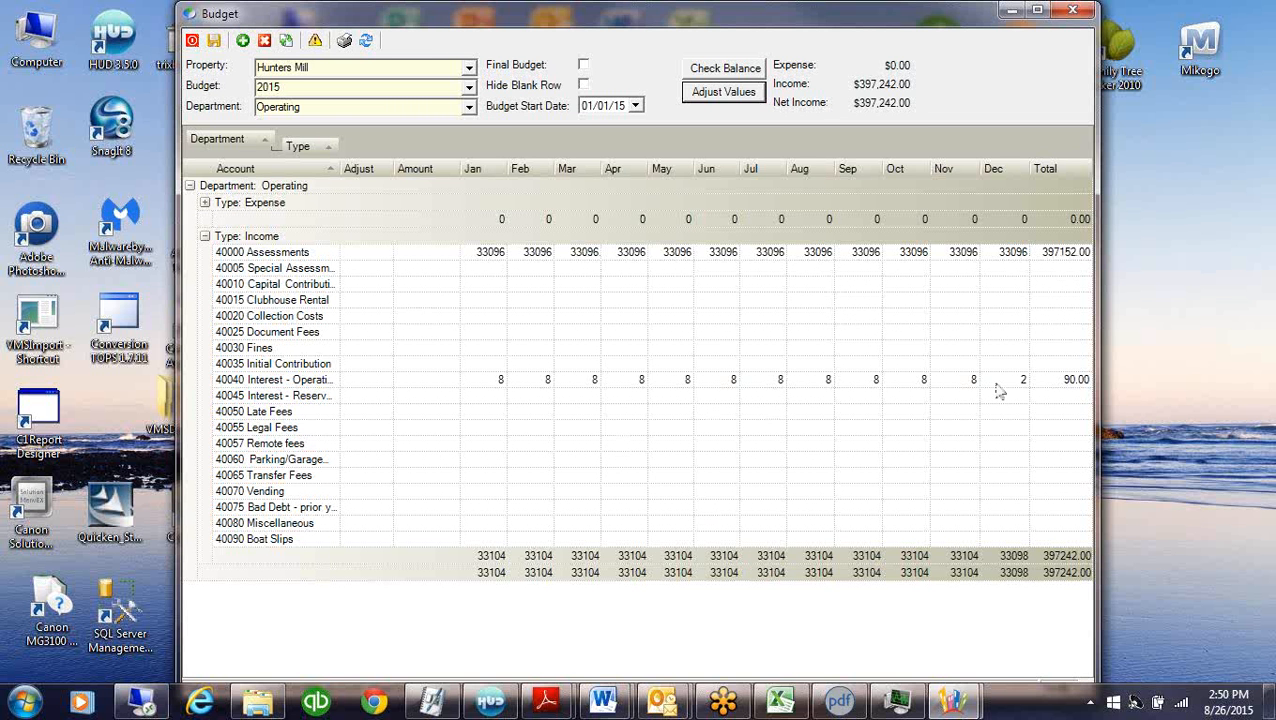
left_click(1076, 381)
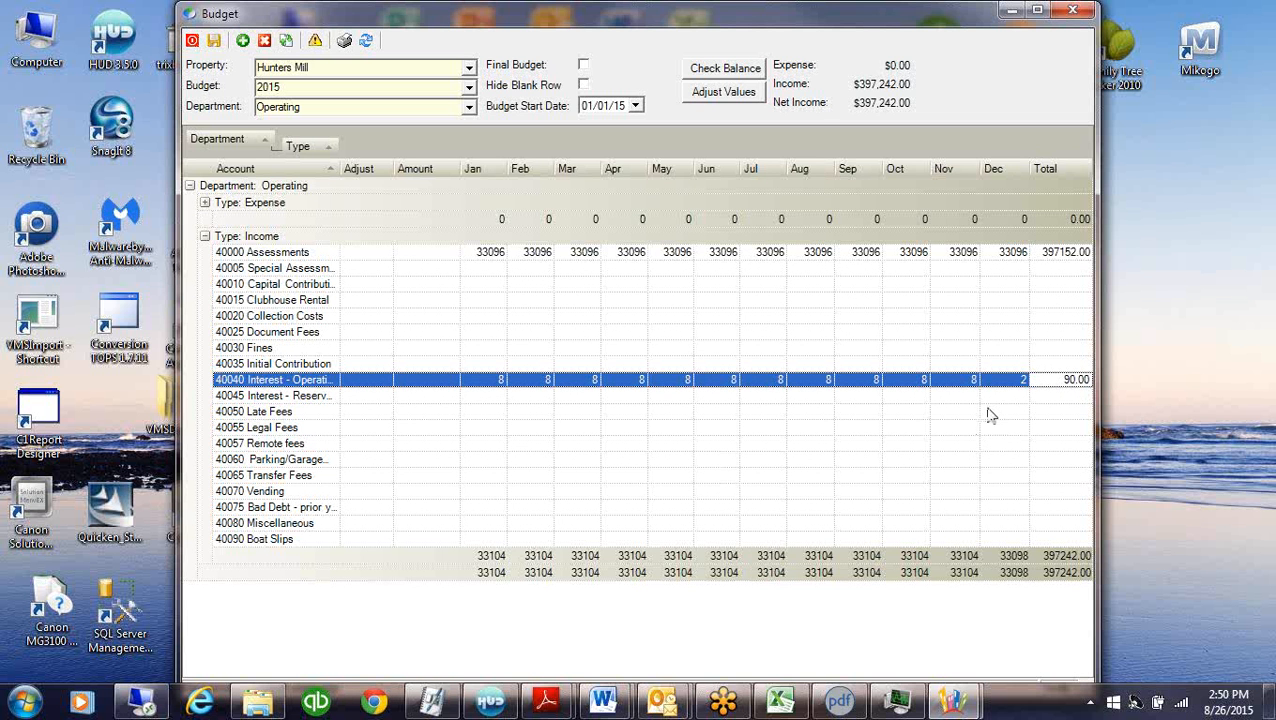
left_click(1007, 381)
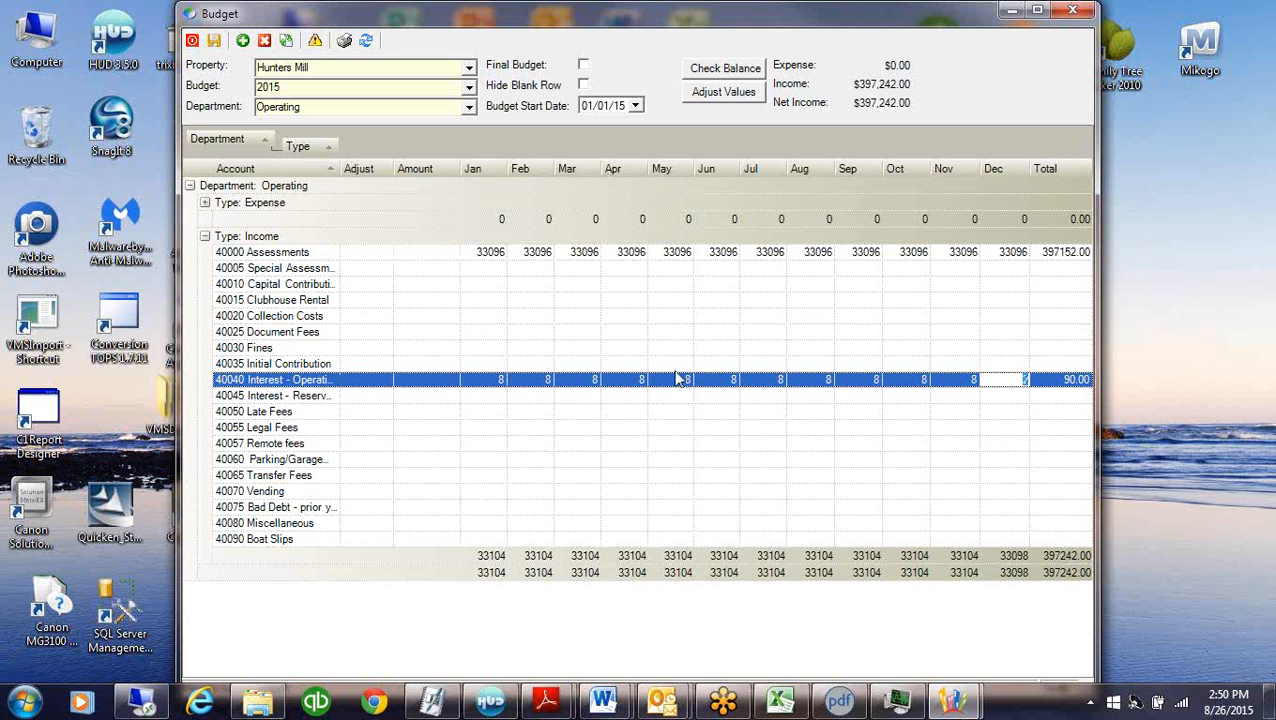
Budget 40050 Late Fees at 150 for every month using the = adjustment, and apply it
left_click(363, 411)
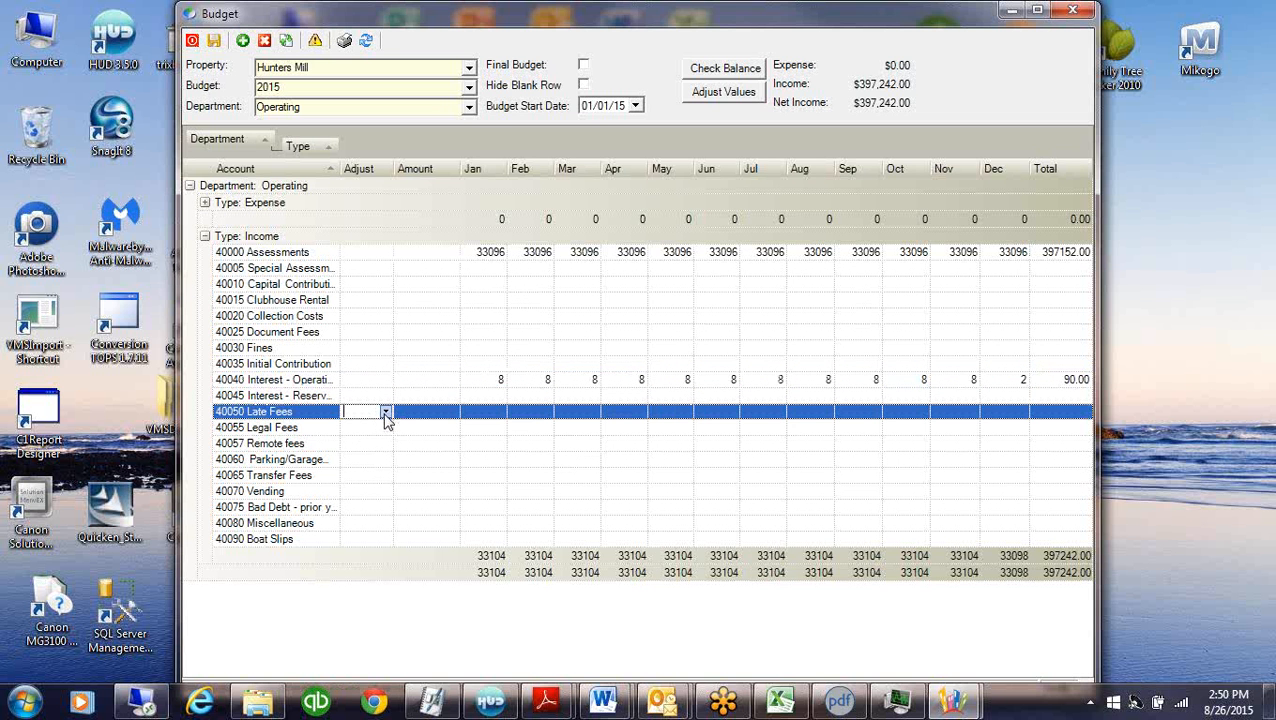
left_click(386, 413)
left_click(348, 456)
left_click(416, 418)
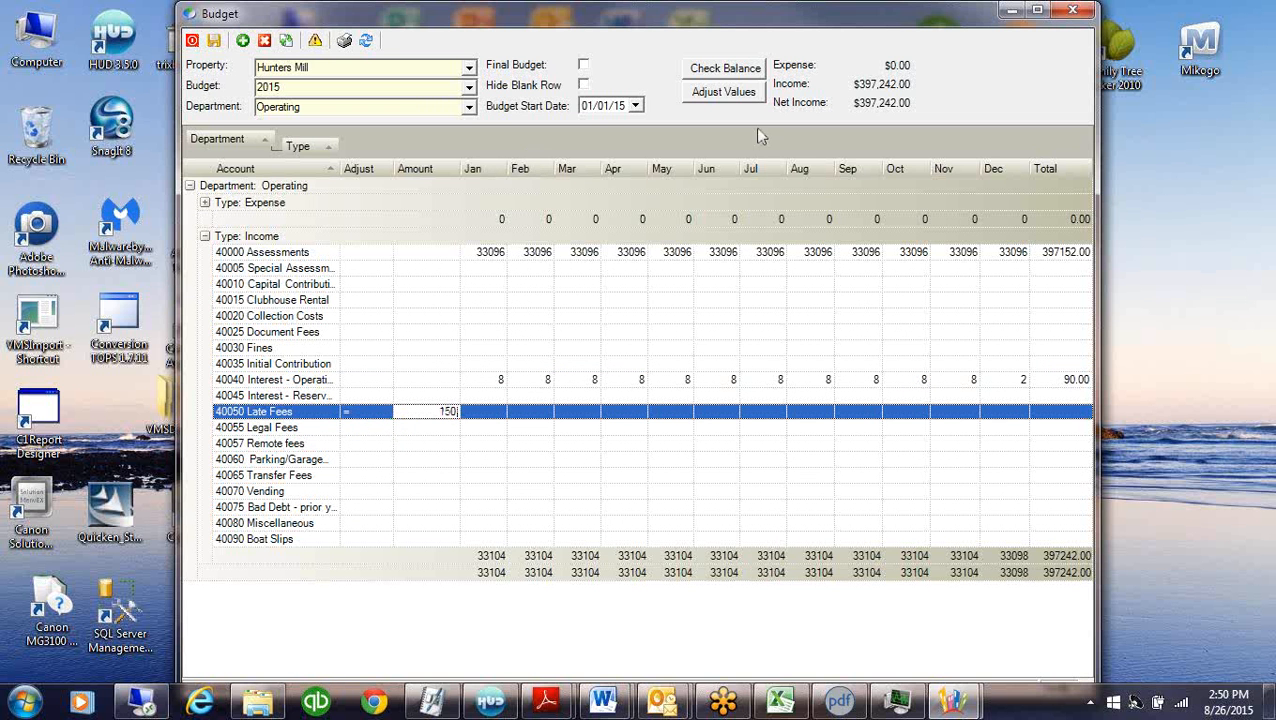
left_click(730, 95)
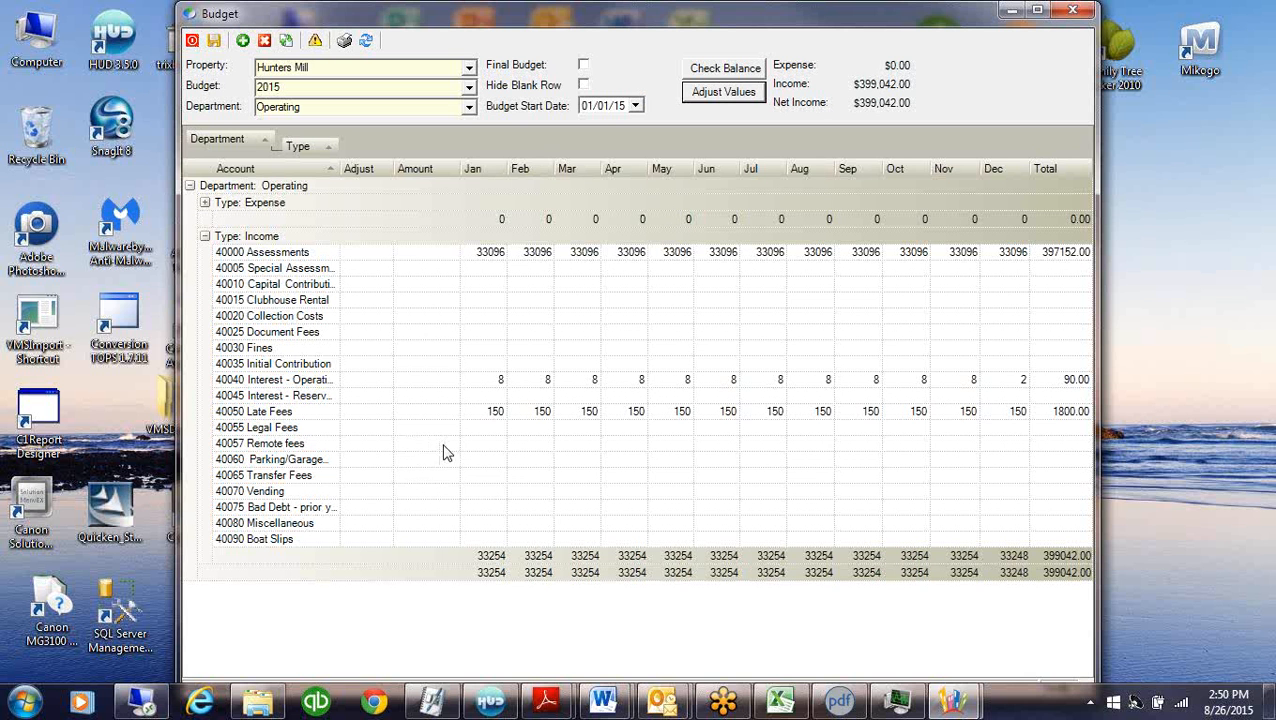
Budget the 40060 Parking/Garage account at 300 for every month using the = adjustment, and apply it
left_click(365, 461)
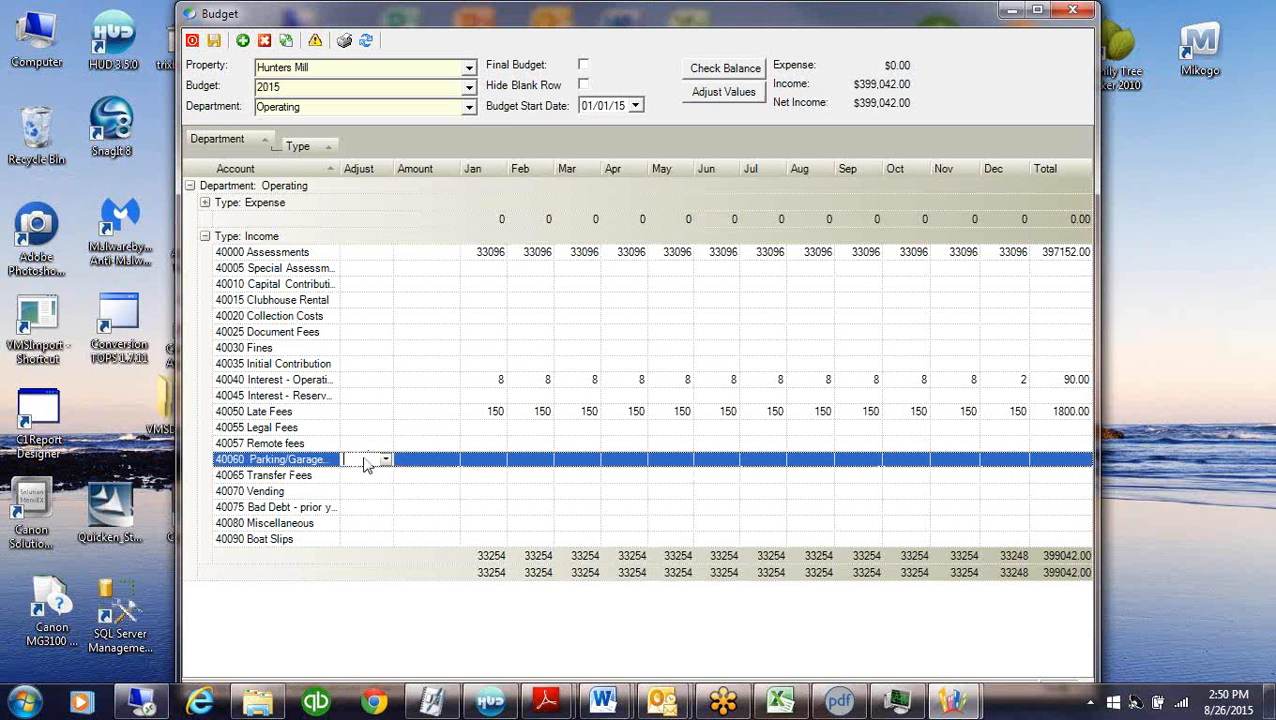
left_click(388, 461)
left_click(348, 508)
left_click(440, 459)
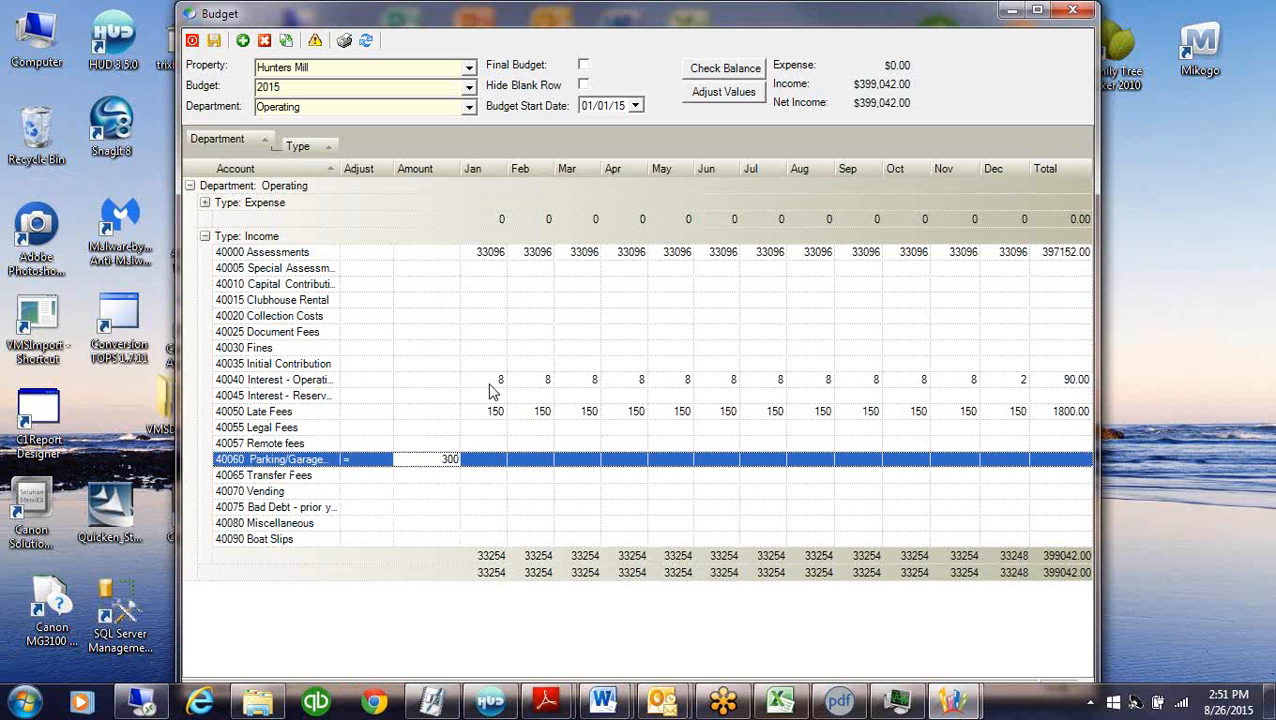
left_click(726, 93)
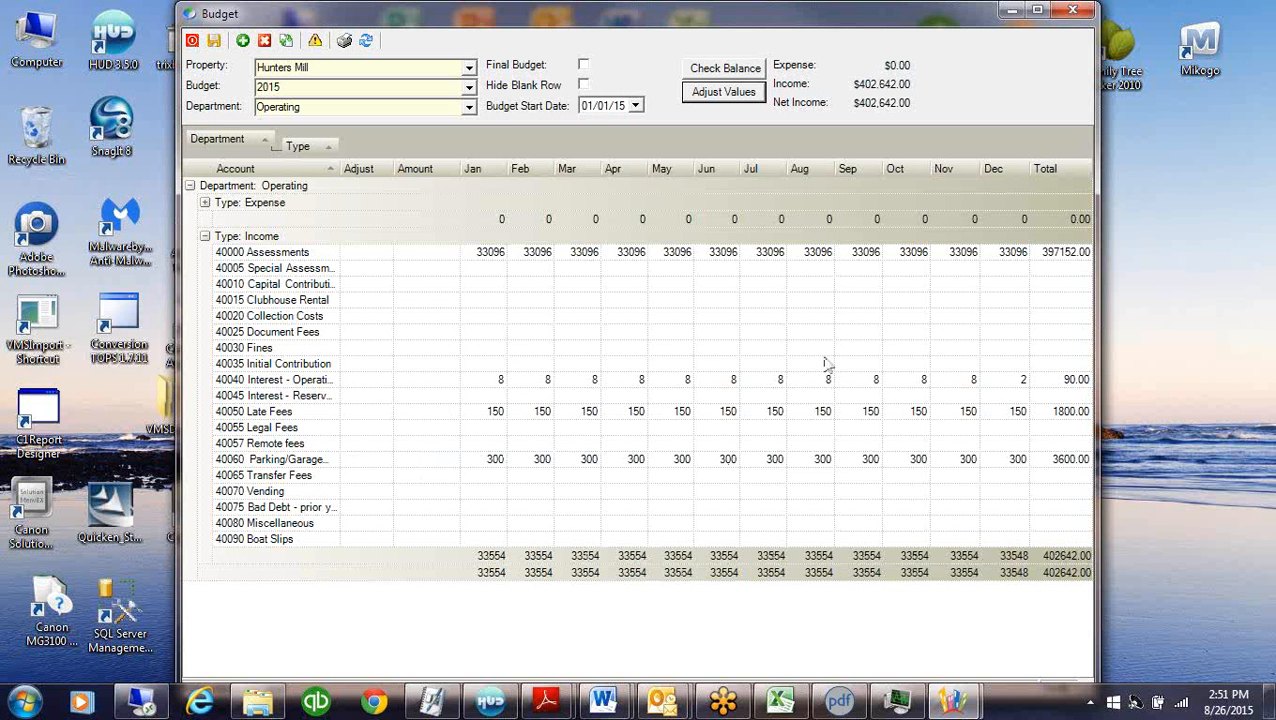
left_click(630, 461)
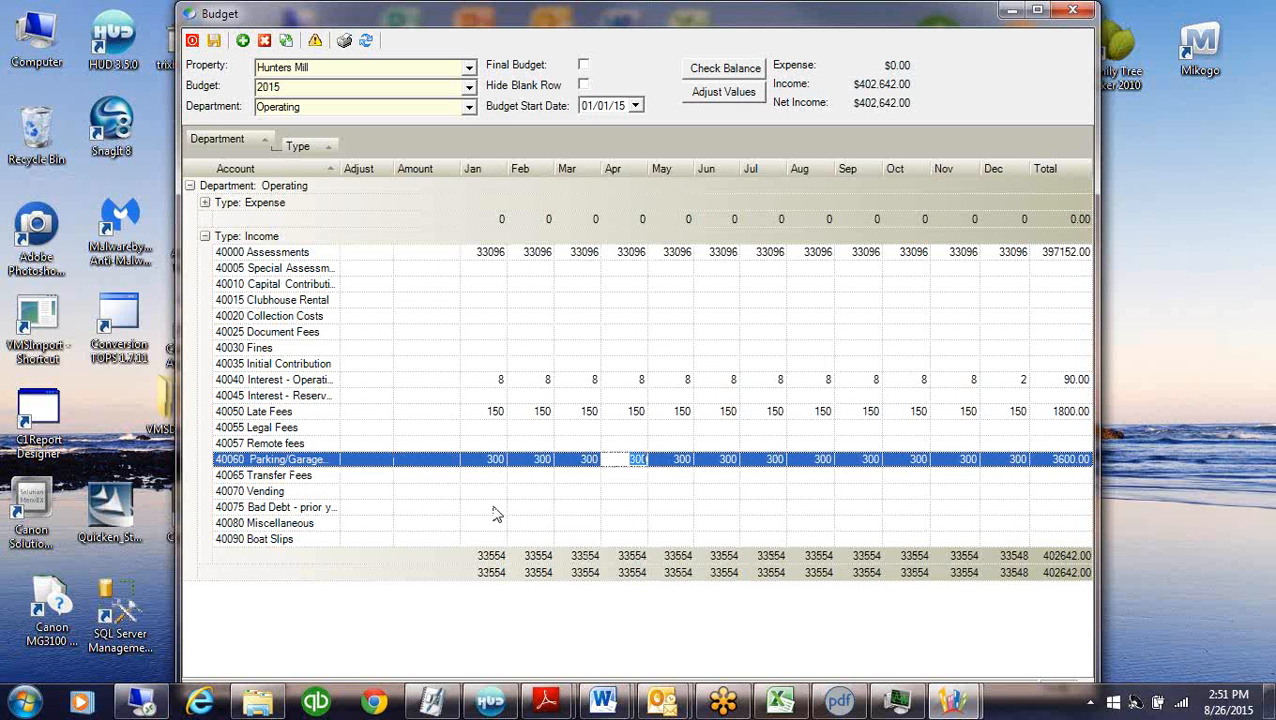
Increase the monthly Parking/Garage amounts by 10 percent using the % adjustment, and apply it
left_click(374, 464)
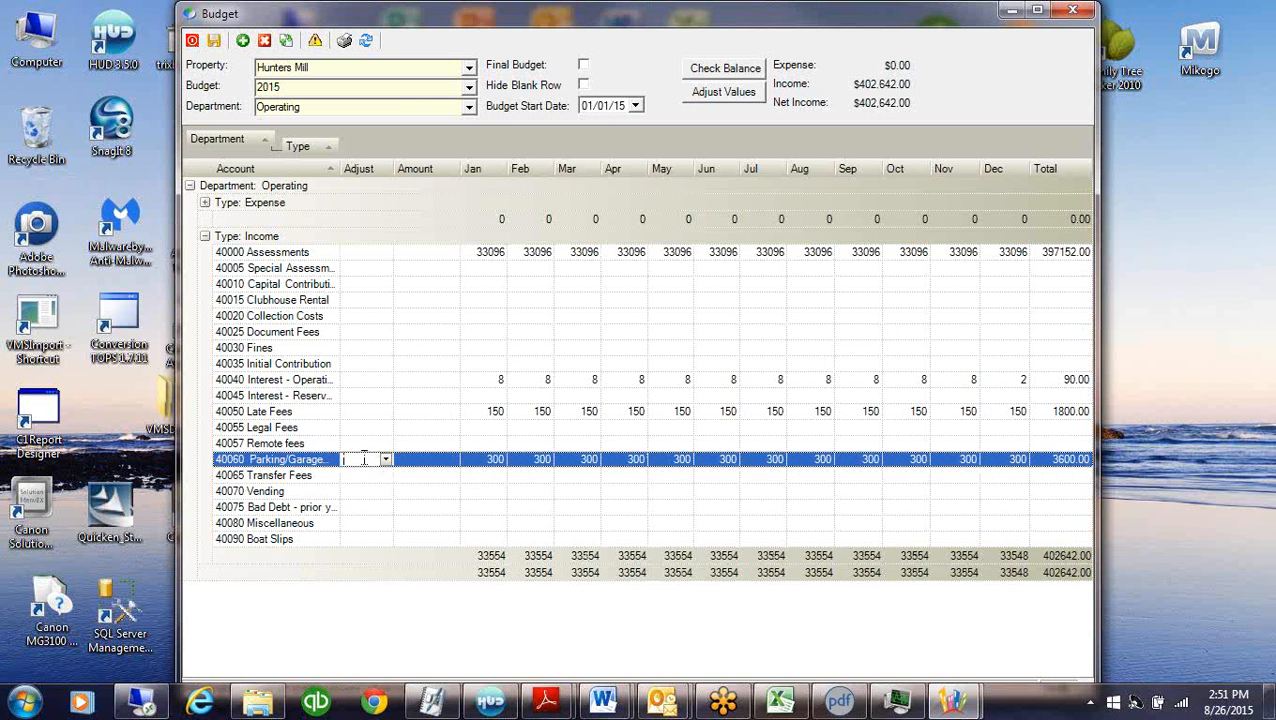
left_click(384, 459)
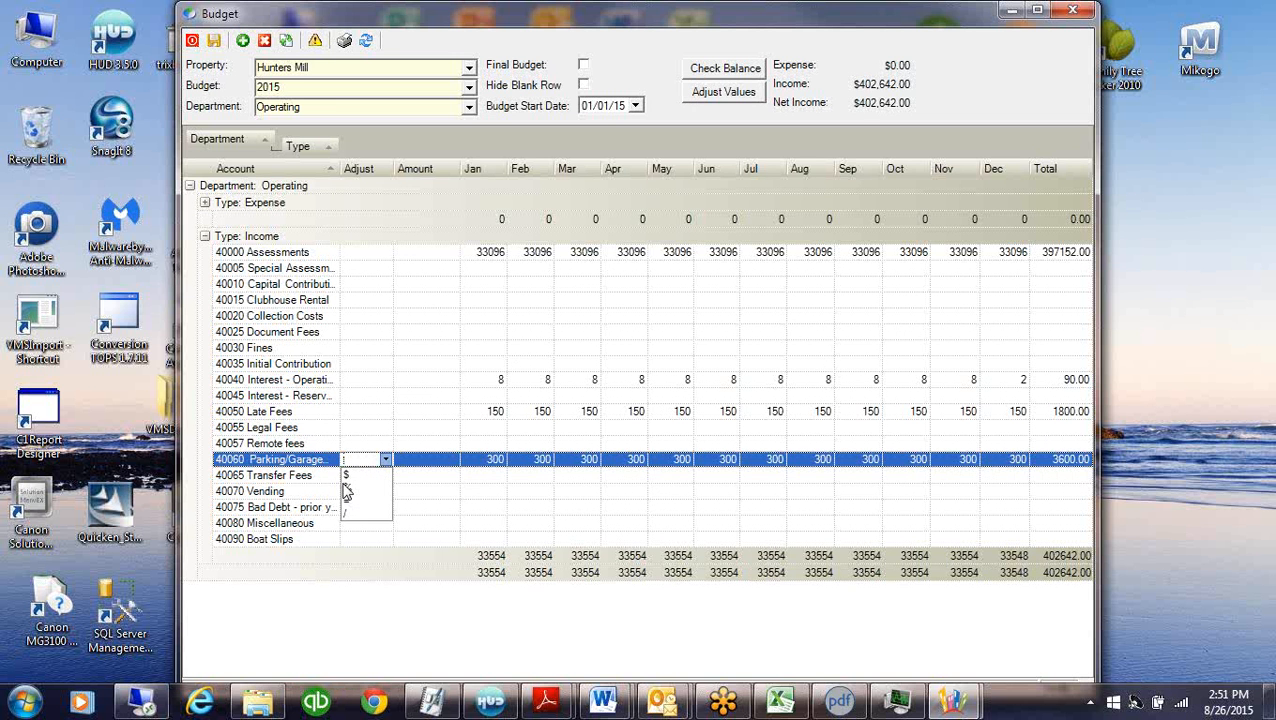
left_click(348, 491)
left_click(408, 460)
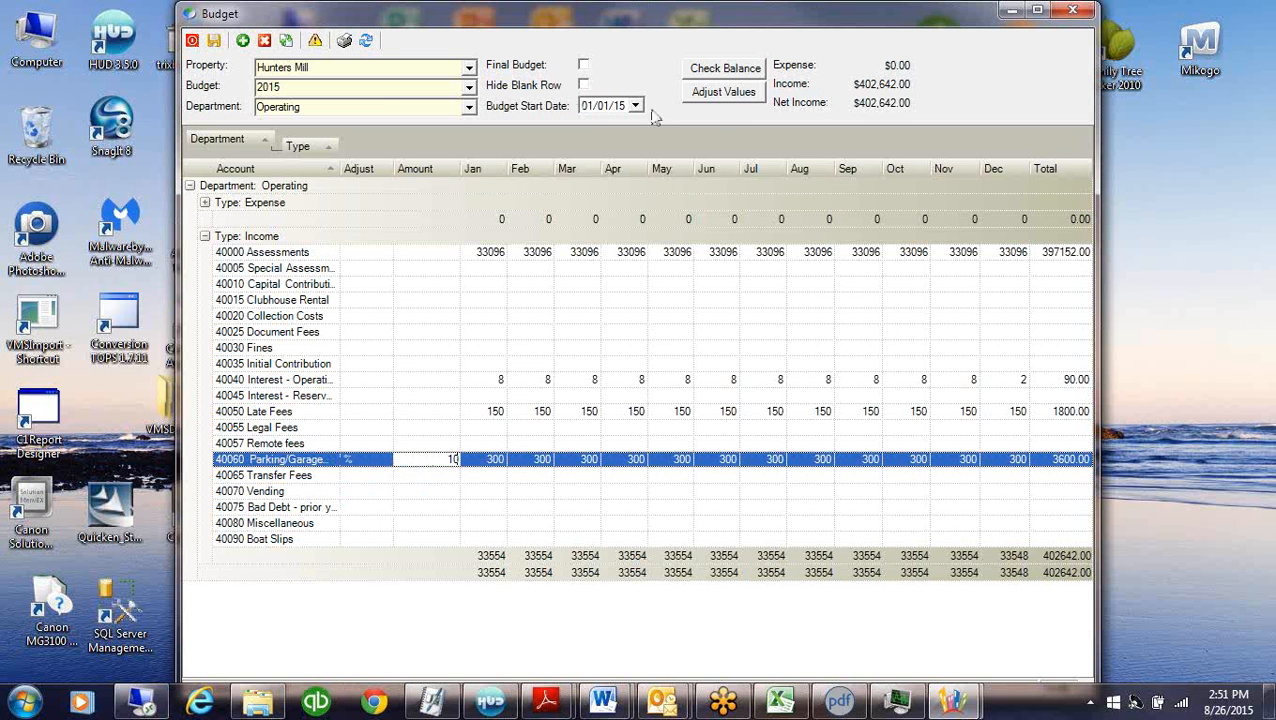
left_click(722, 95)
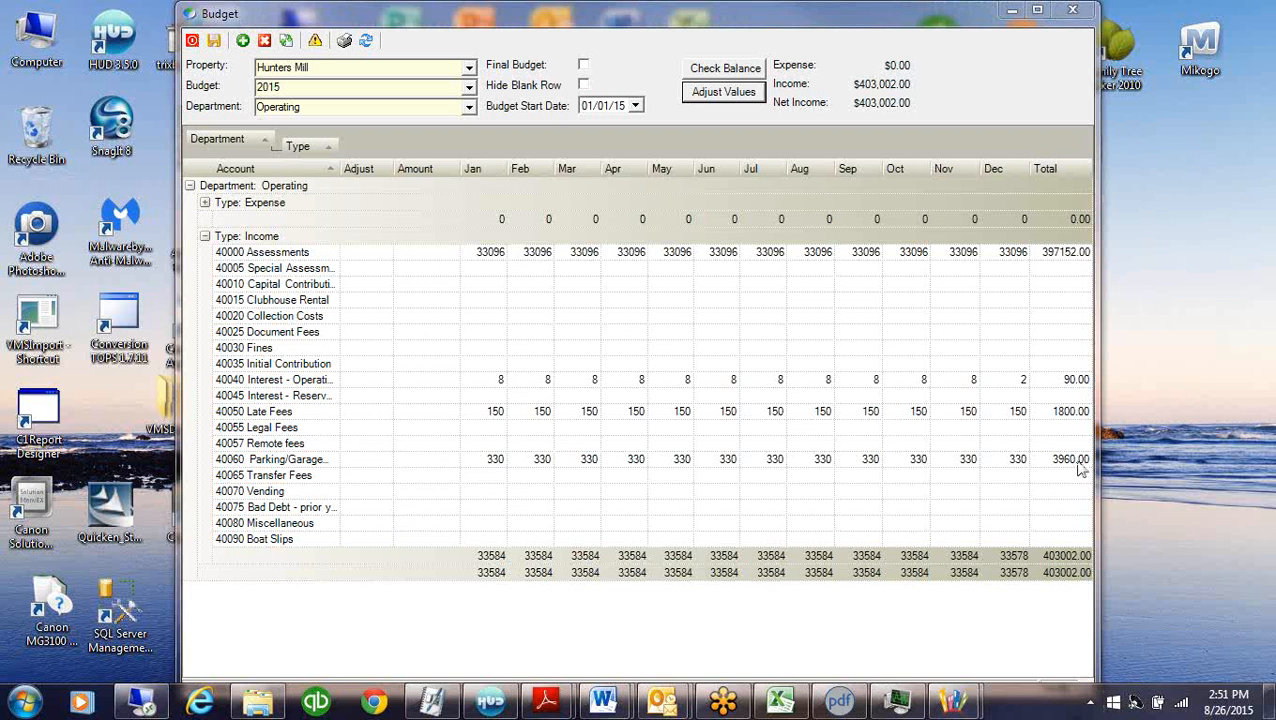
Increase the monthly Late Fees amounts by 50 dollars using the $ adjustment, and apply it
left_click(384, 412)
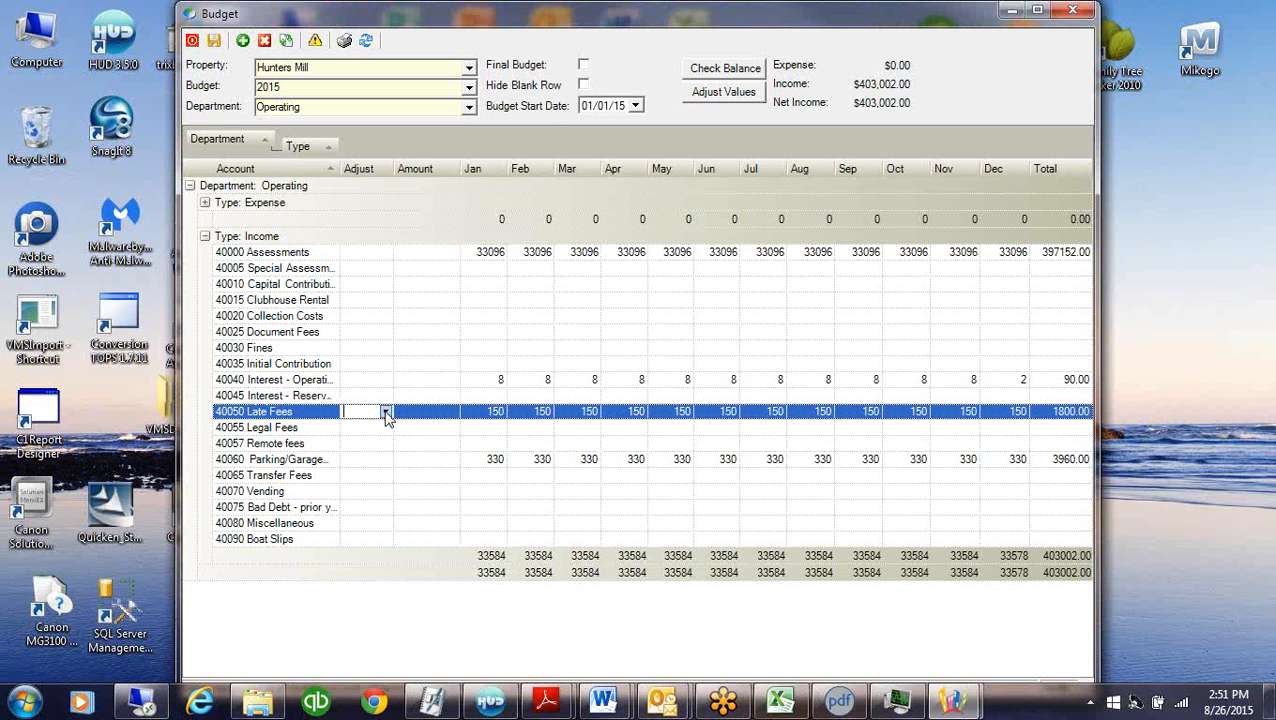
left_click(385, 412)
left_click(360, 440)
left_click(422, 414)
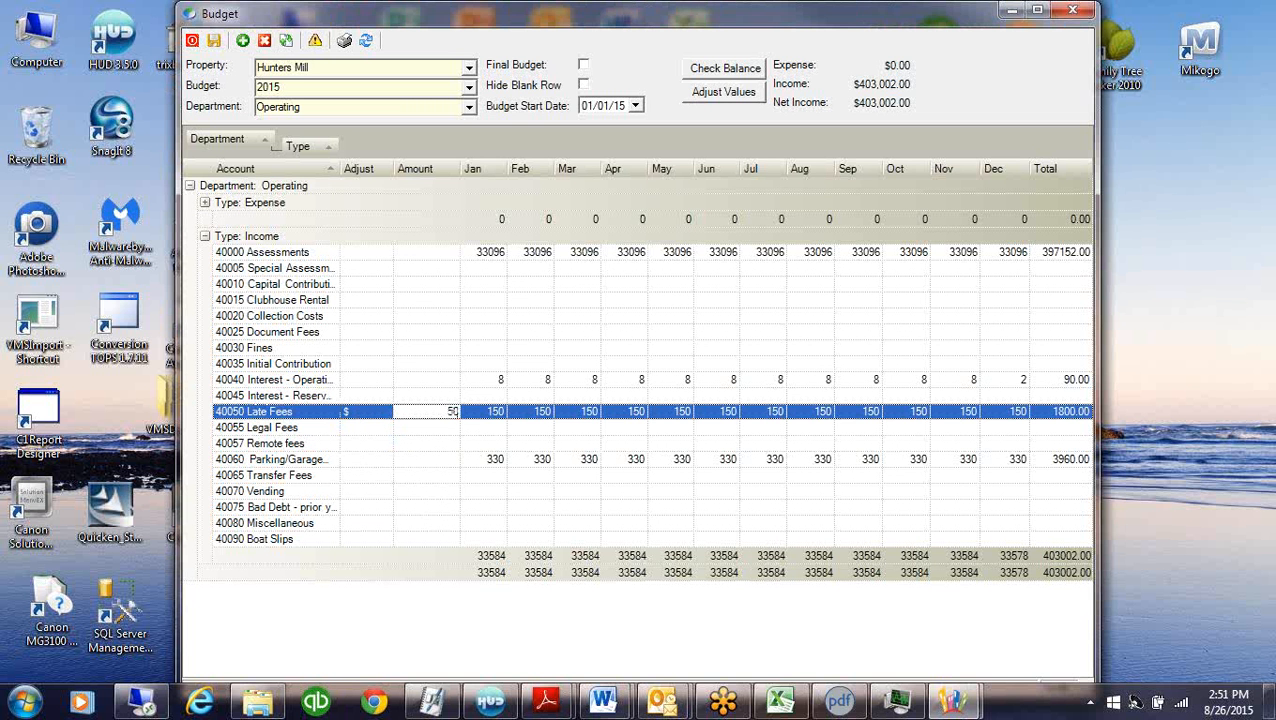
type("50")
left_click(723, 91)
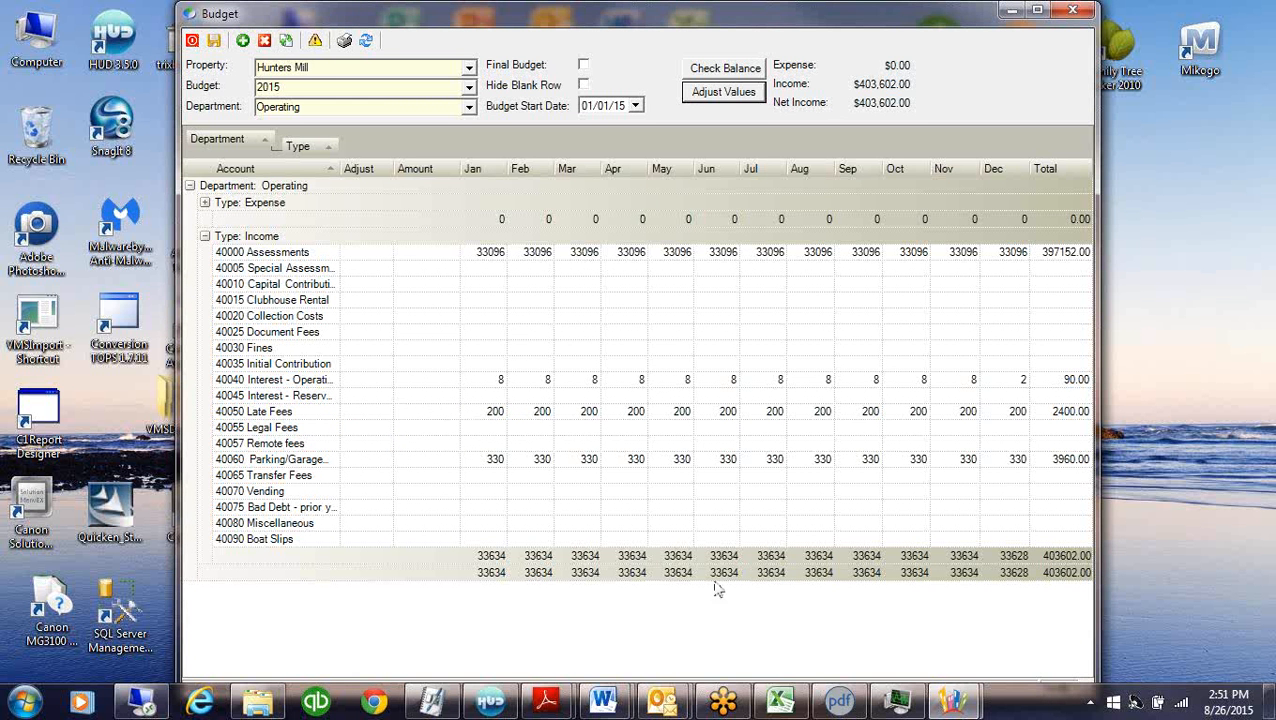
Reduce the monthly 40050 Late Fees amounts by 10 dollars using the $ adjustment, and apply it
left_click(381, 412)
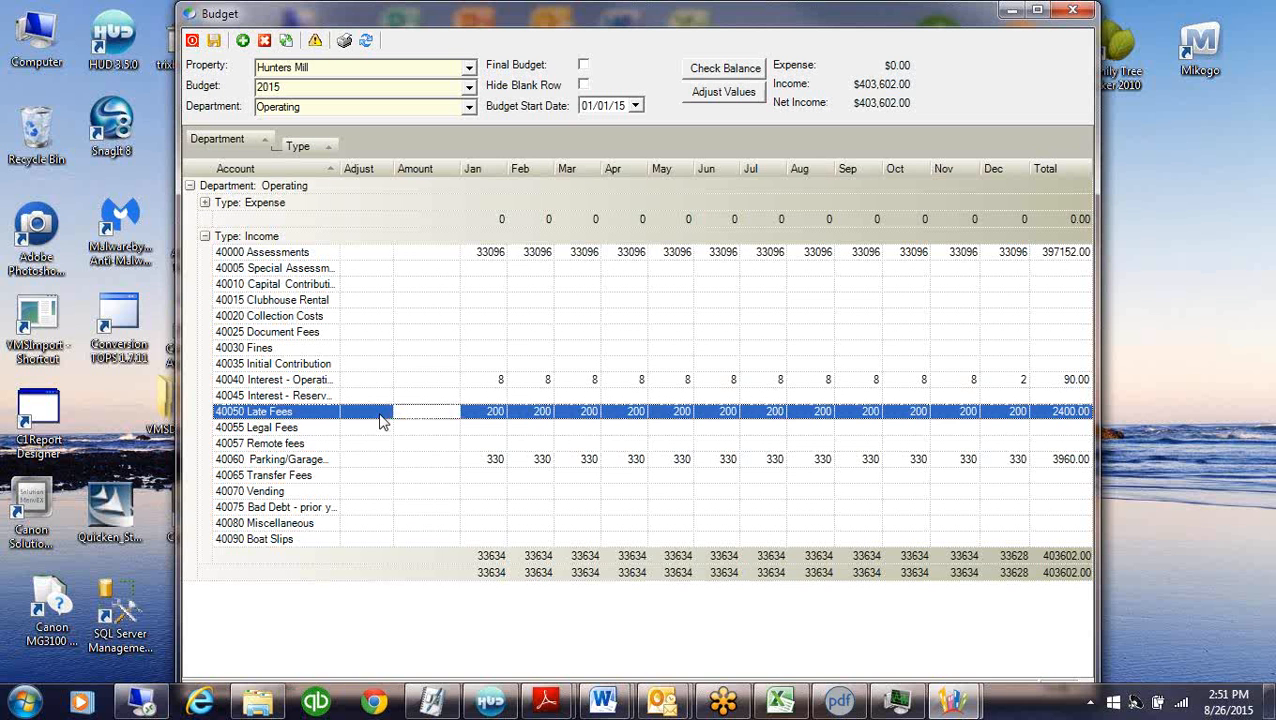
left_click(385, 412)
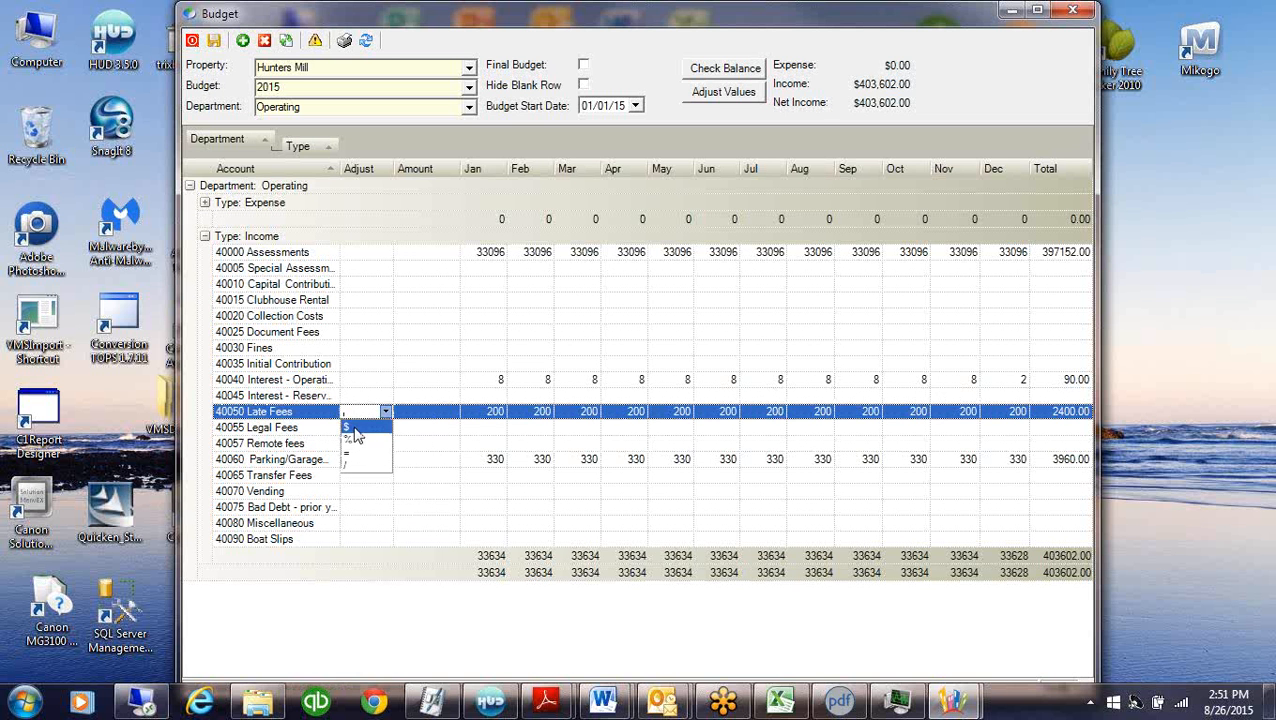
left_click(365, 427)
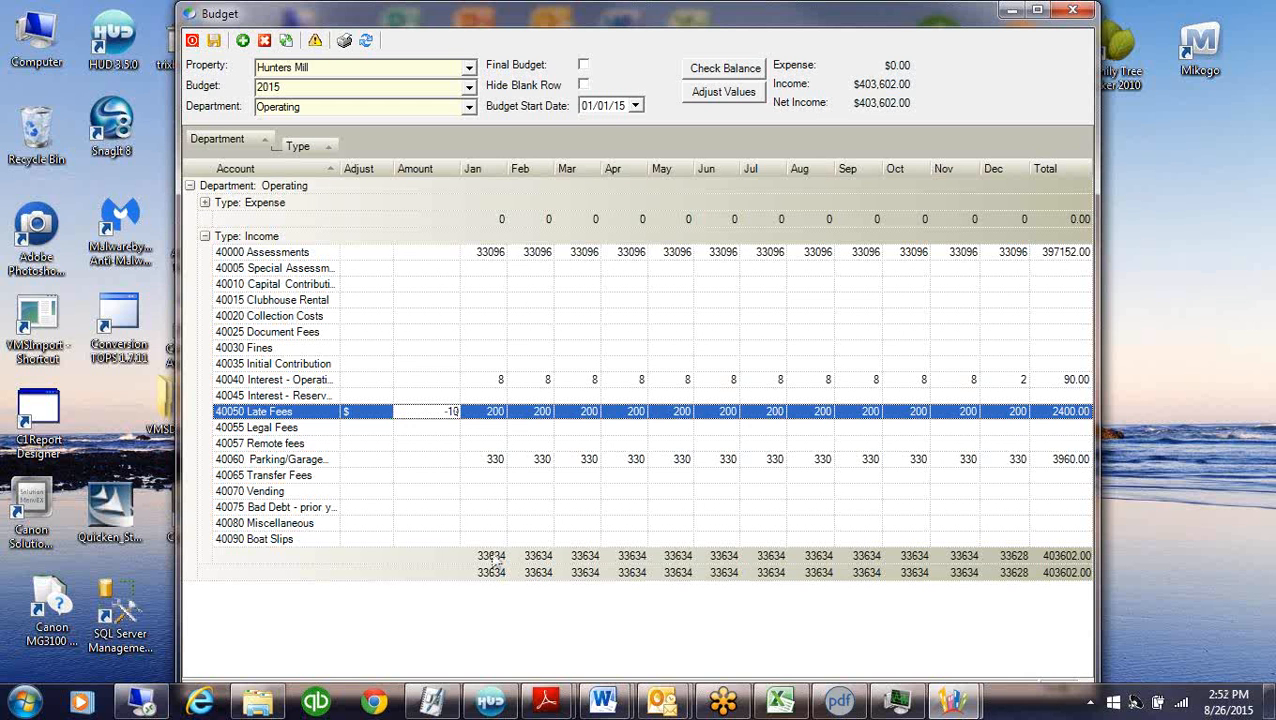
left_click(752, 96)
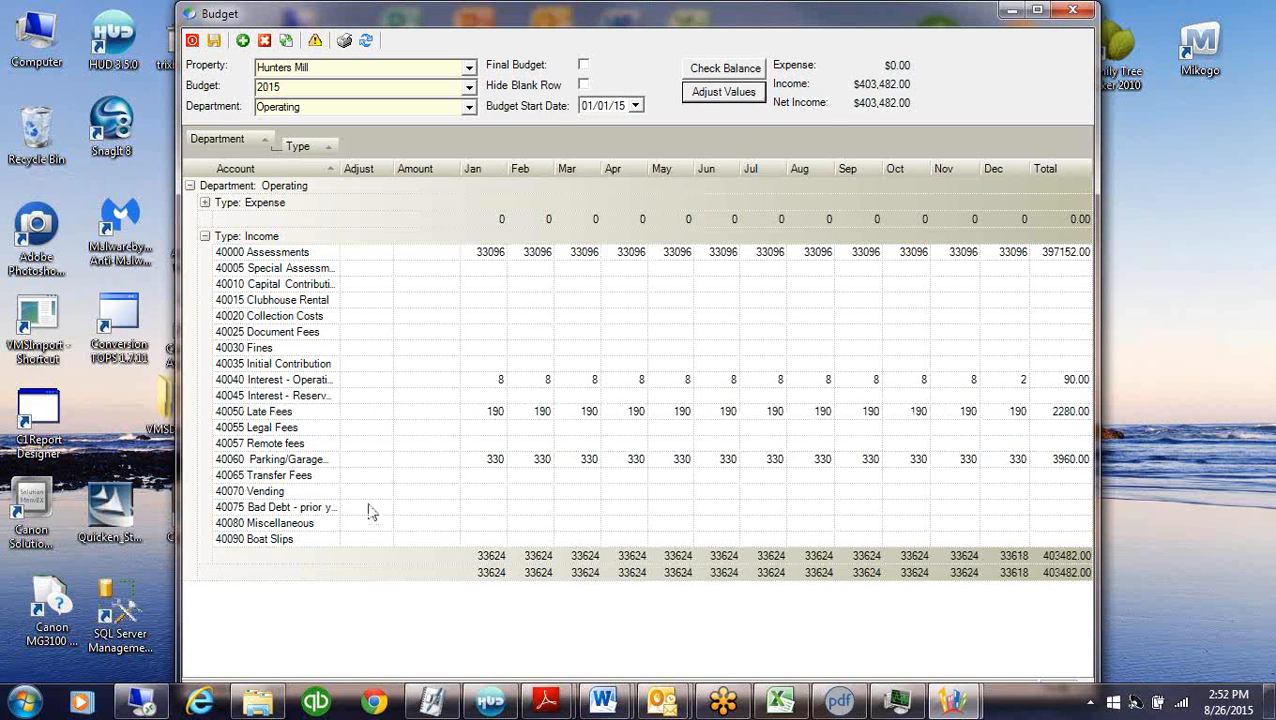
Set 40050 Late Fees to 200 for every month using the = adjustment, and apply it
left_click(359, 413)
left_click(385, 411)
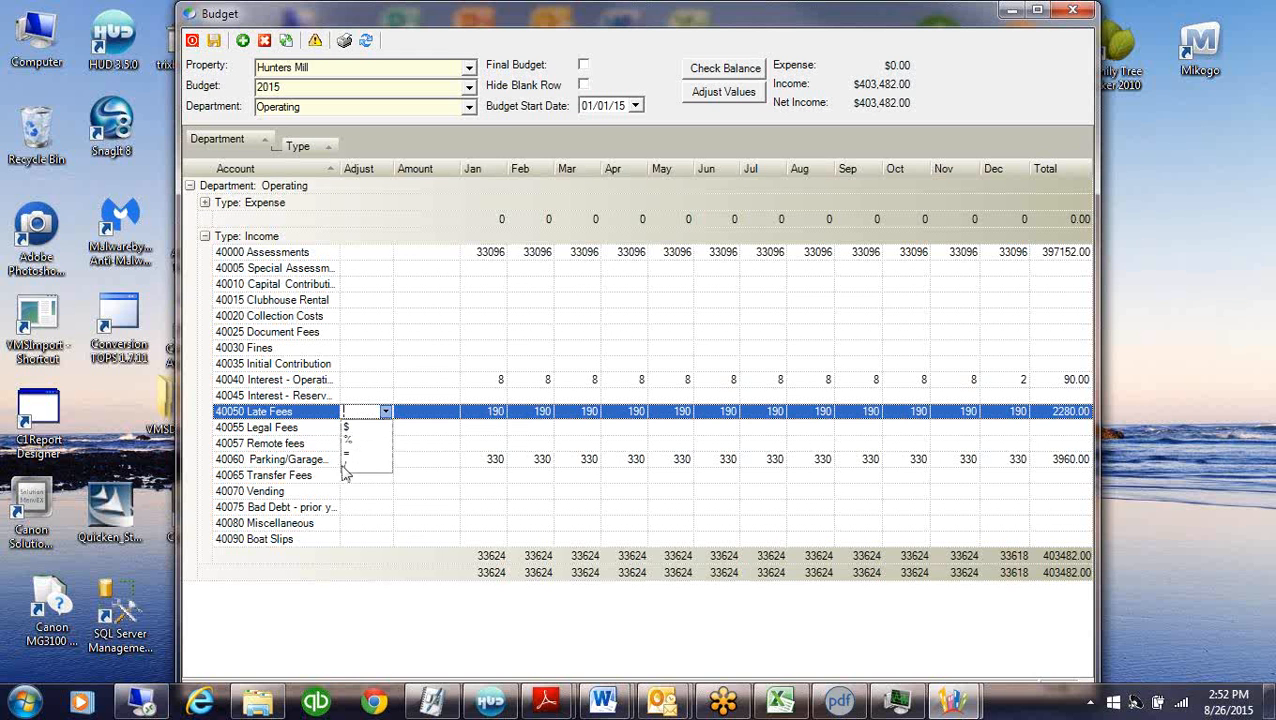
left_click(346, 467)
left_click(435, 411)
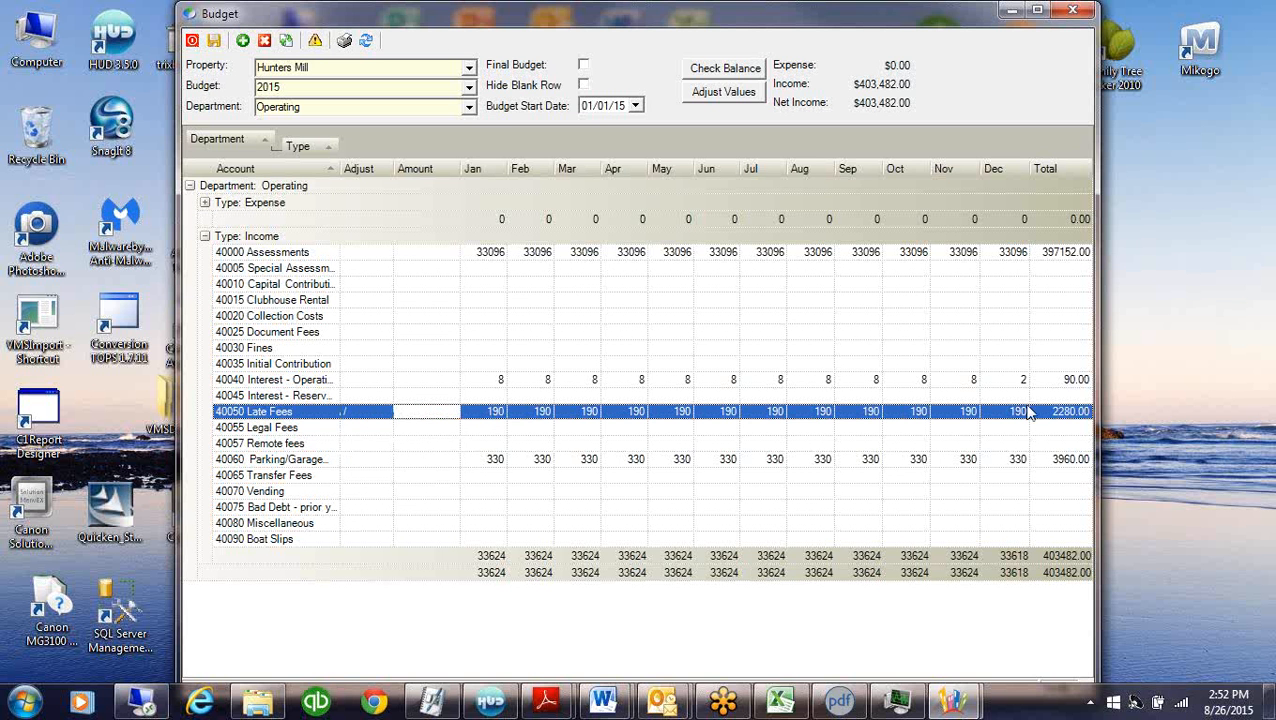
left_click(378, 412)
left_click(385, 411)
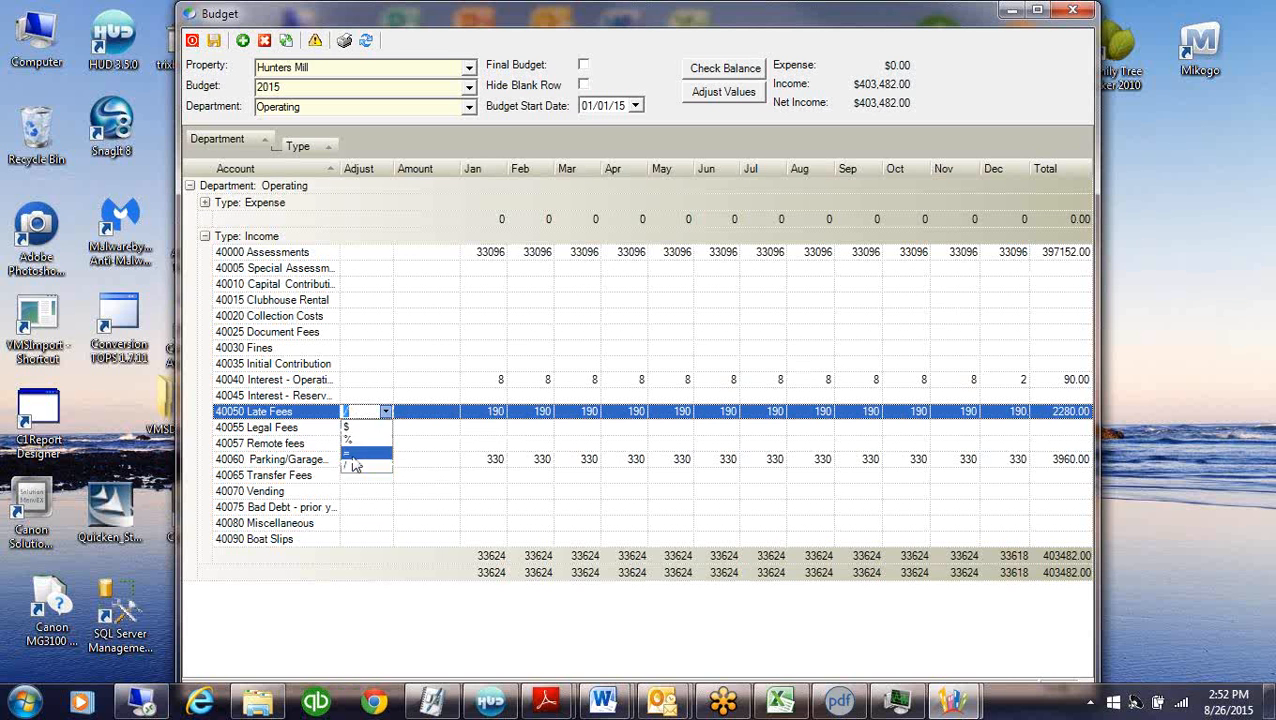
left_click(355, 463)
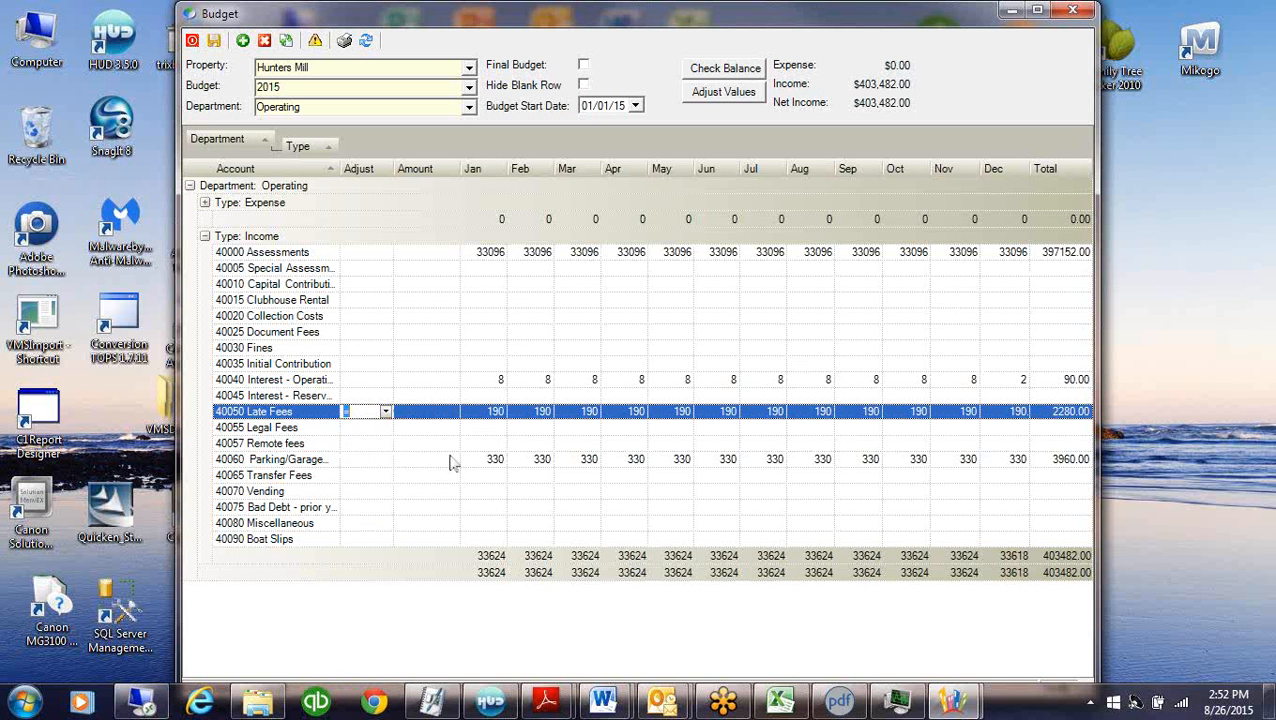
key("Tab")
type("2")
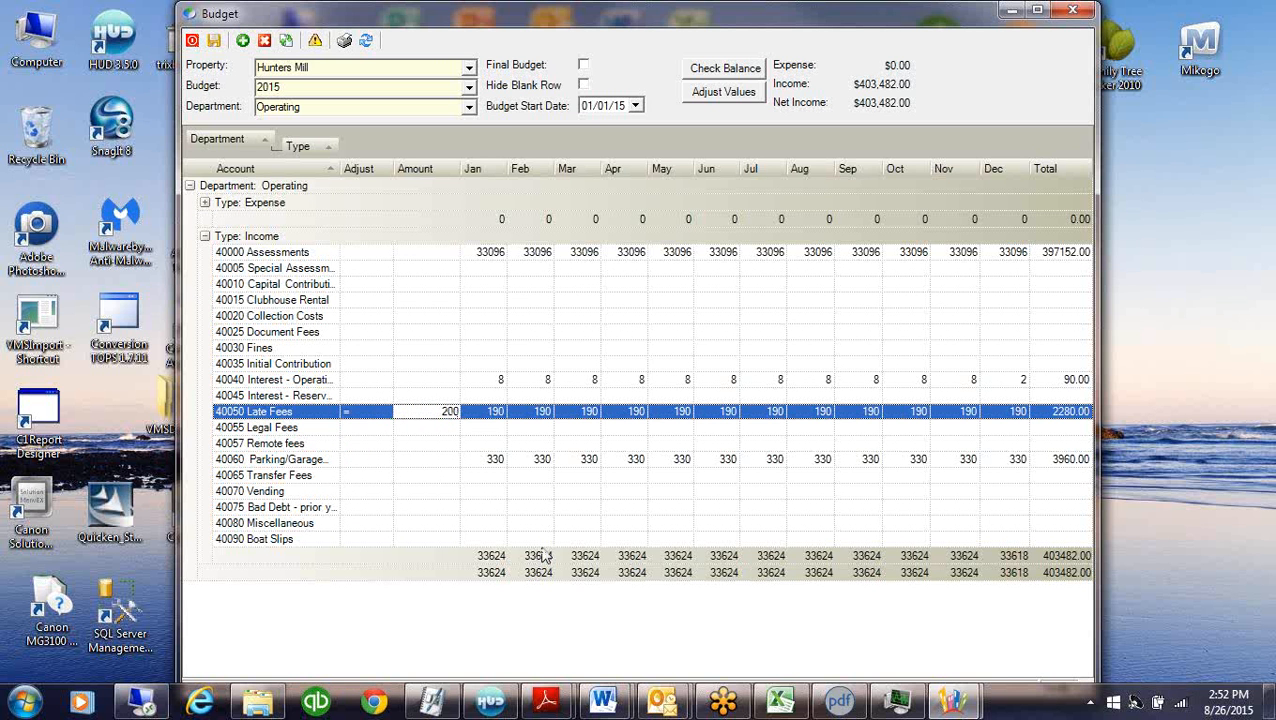
left_click(723, 95)
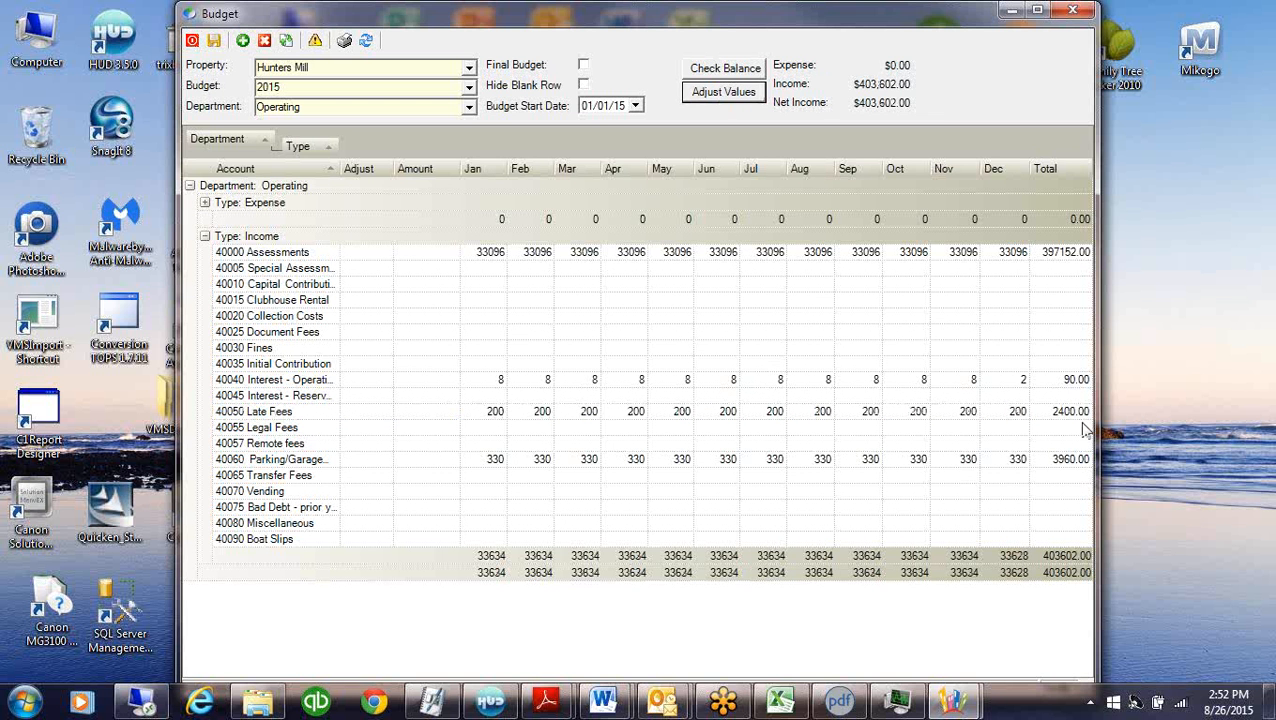
Increase the monthly 40040 Interest - Operating amounts by 2 dollars using the $ adjustment, and apply it
left_click(348, 459)
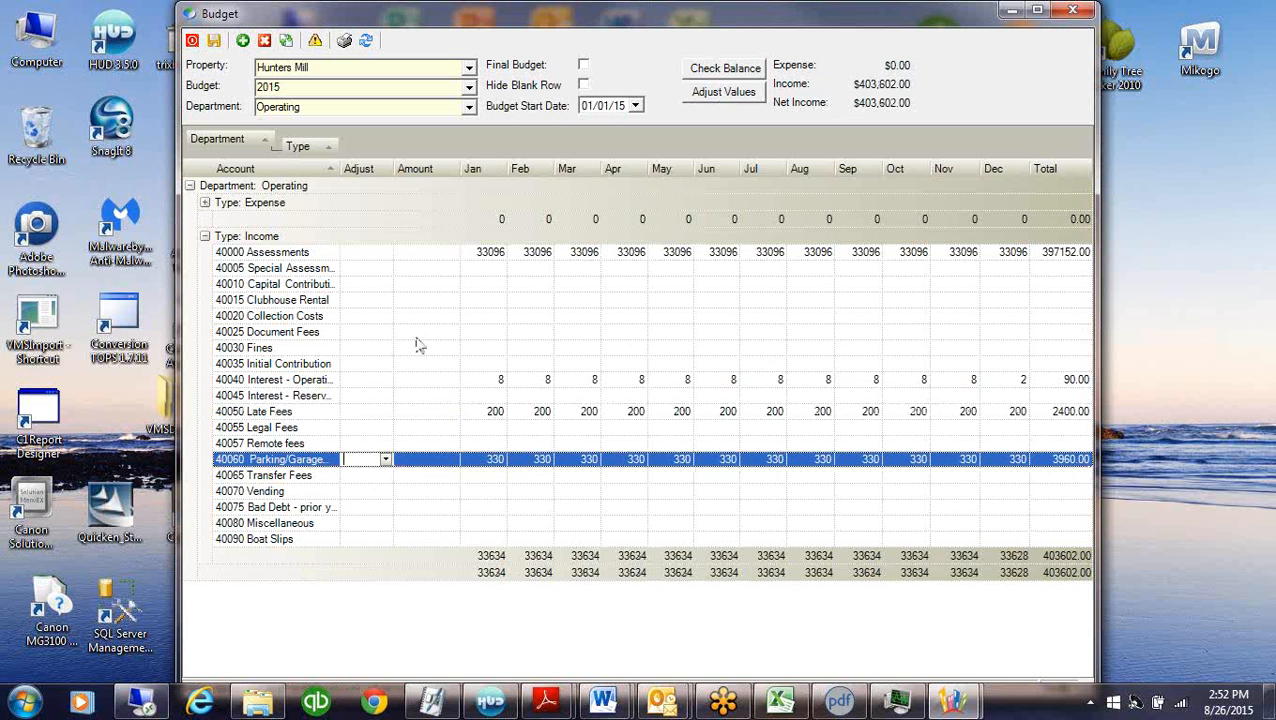
left_click(383, 379)
left_click(385, 379)
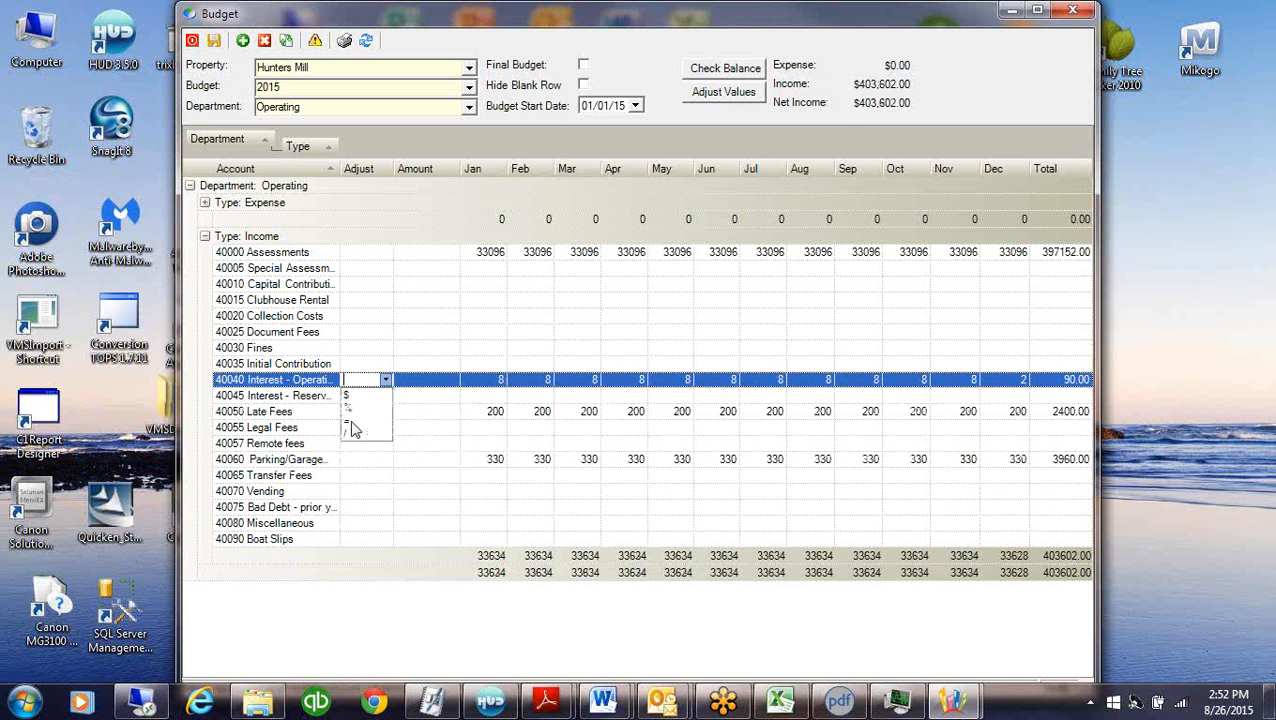
left_click(366, 393)
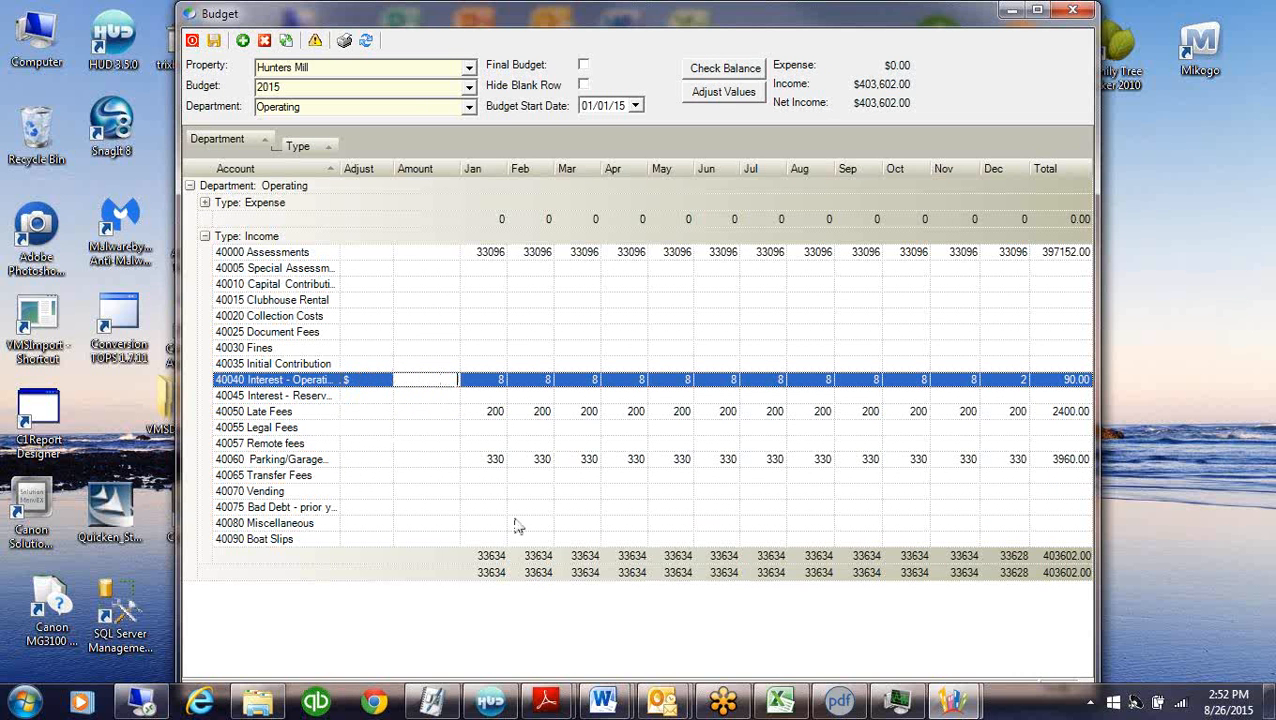
type("2")
left_click(722, 92)
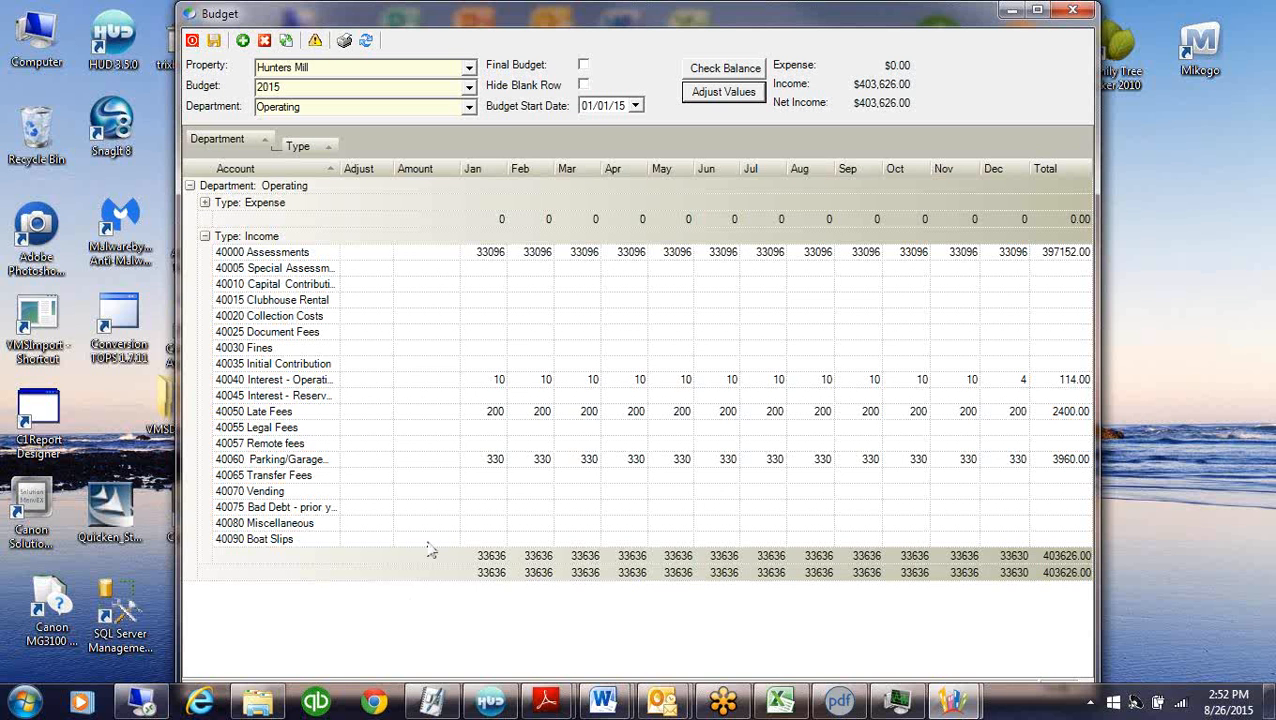
Decrease the monthly 40060 Parking/Garage amounts by 10 percent using the % adjustment, and apply it
left_click(382, 462)
left_click(386, 460)
left_click(346, 487)
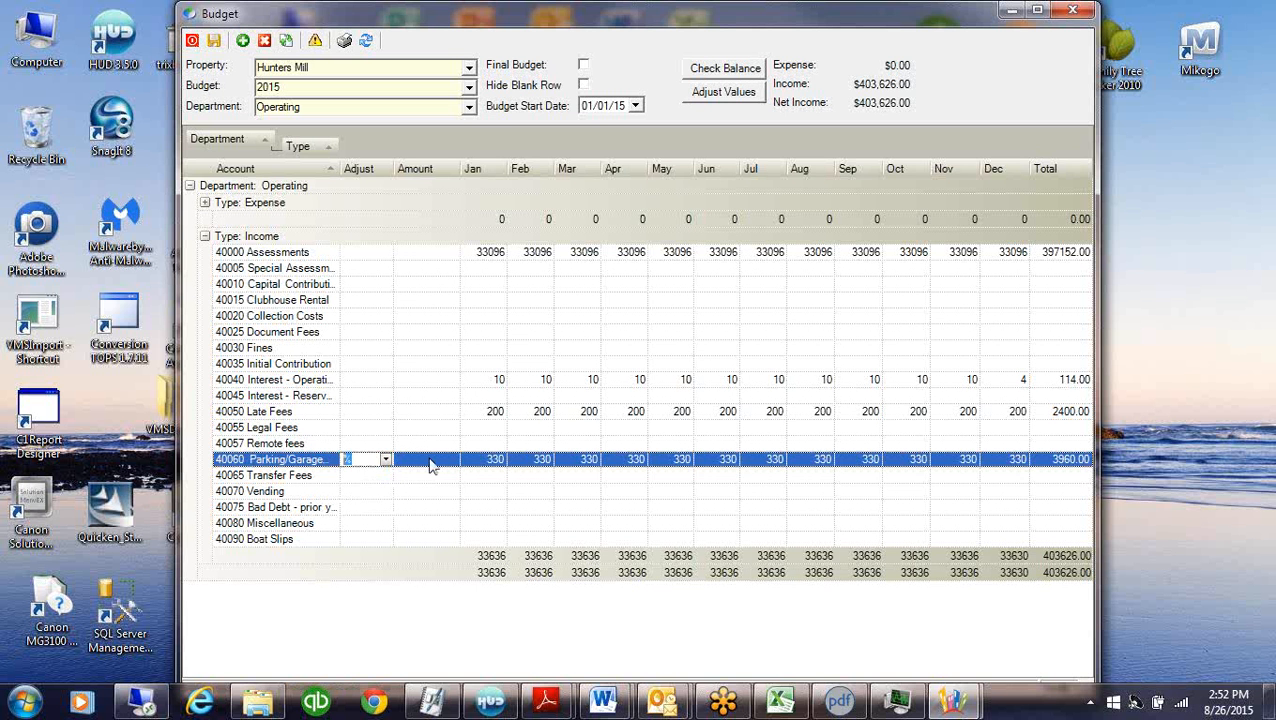
left_click(430, 462)
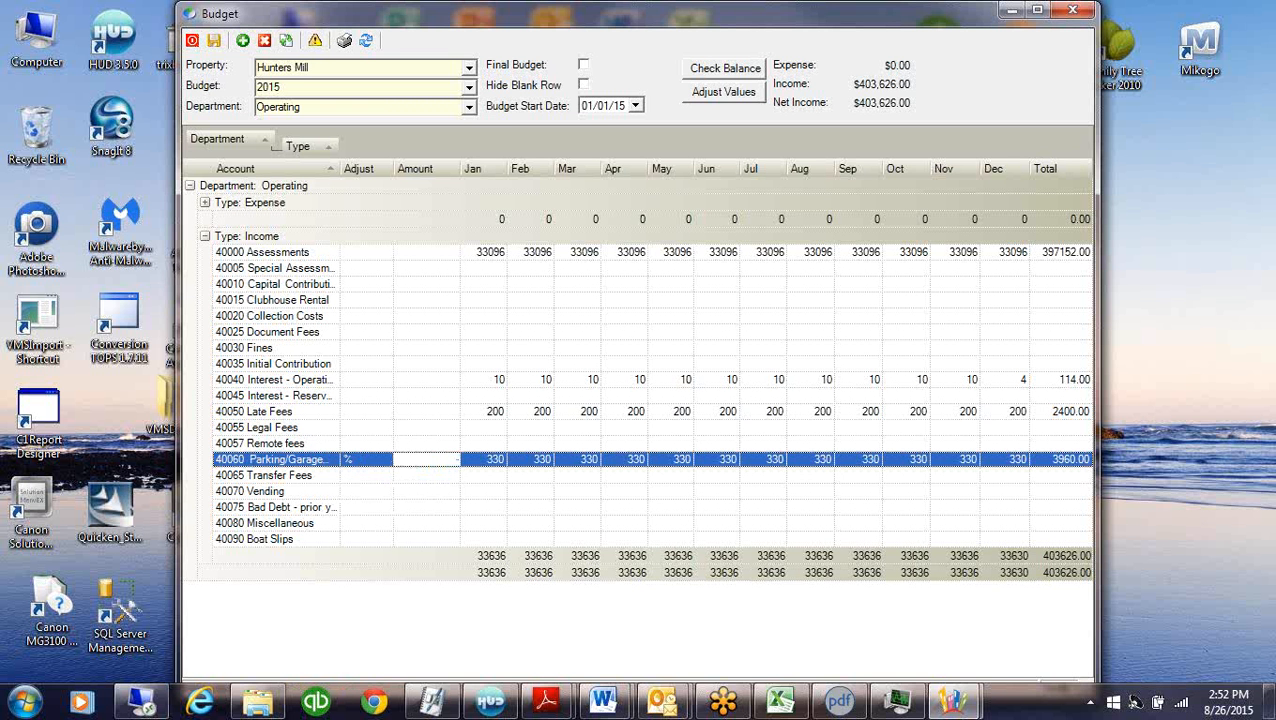
left_click(722, 92)
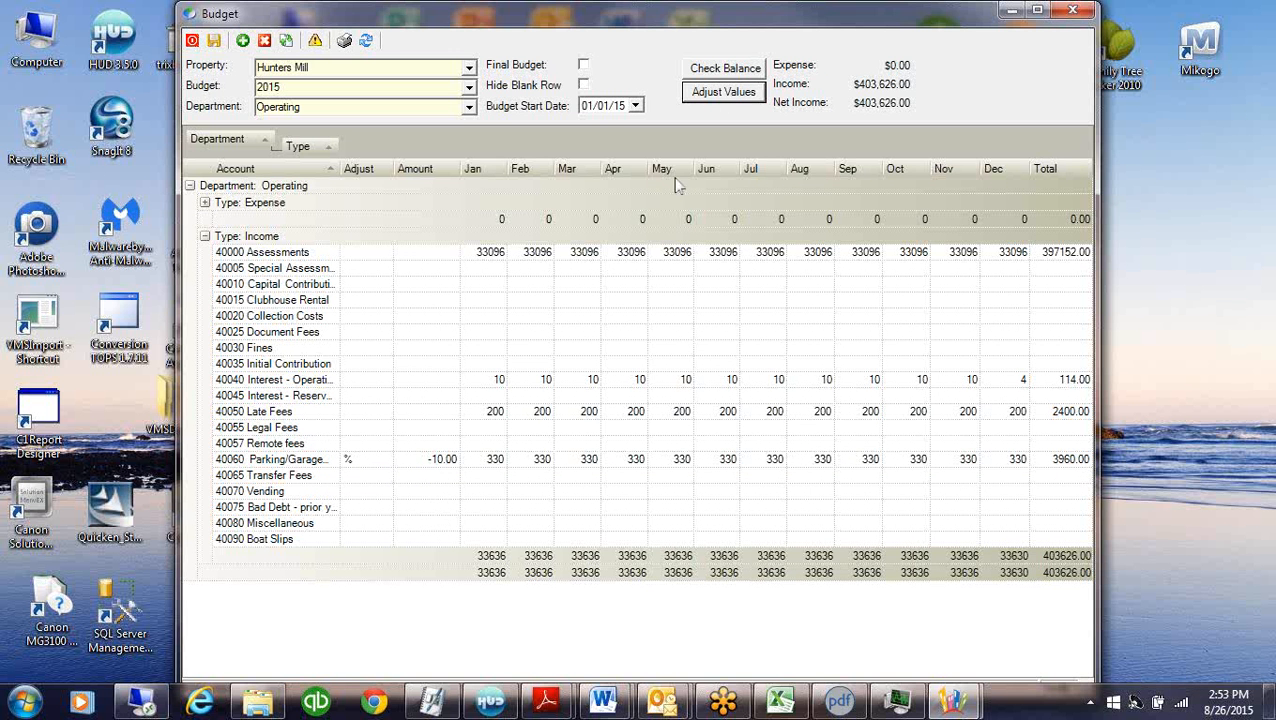
left_click(716, 96)
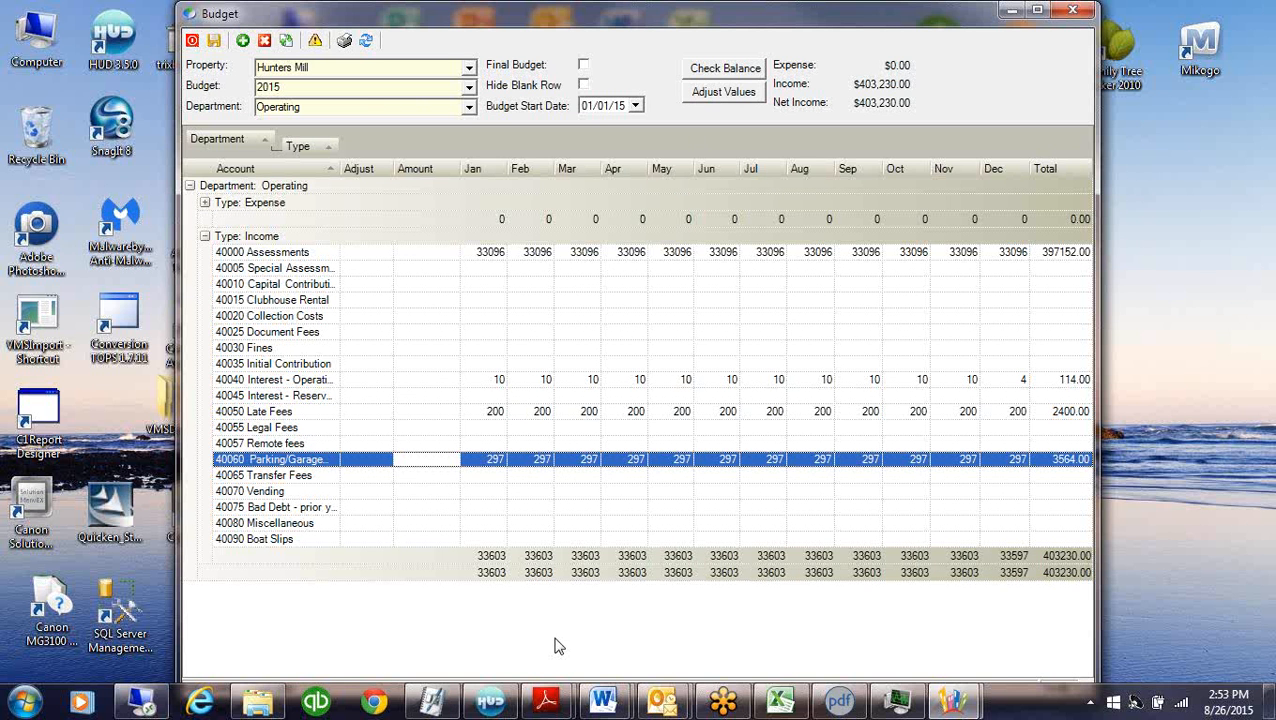
Hide the blank budget rows, saving the changes, and show all rows again with the Expense group collapsed
left_click(583, 84)
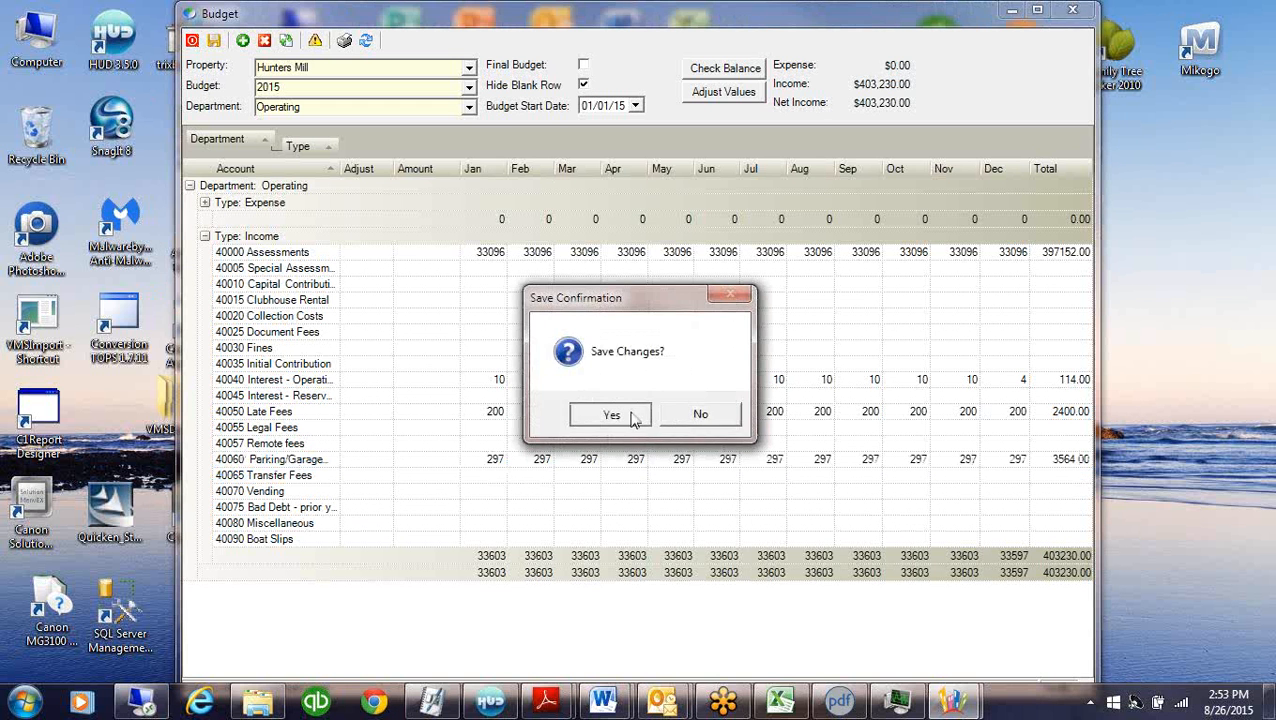
left_click(636, 415)
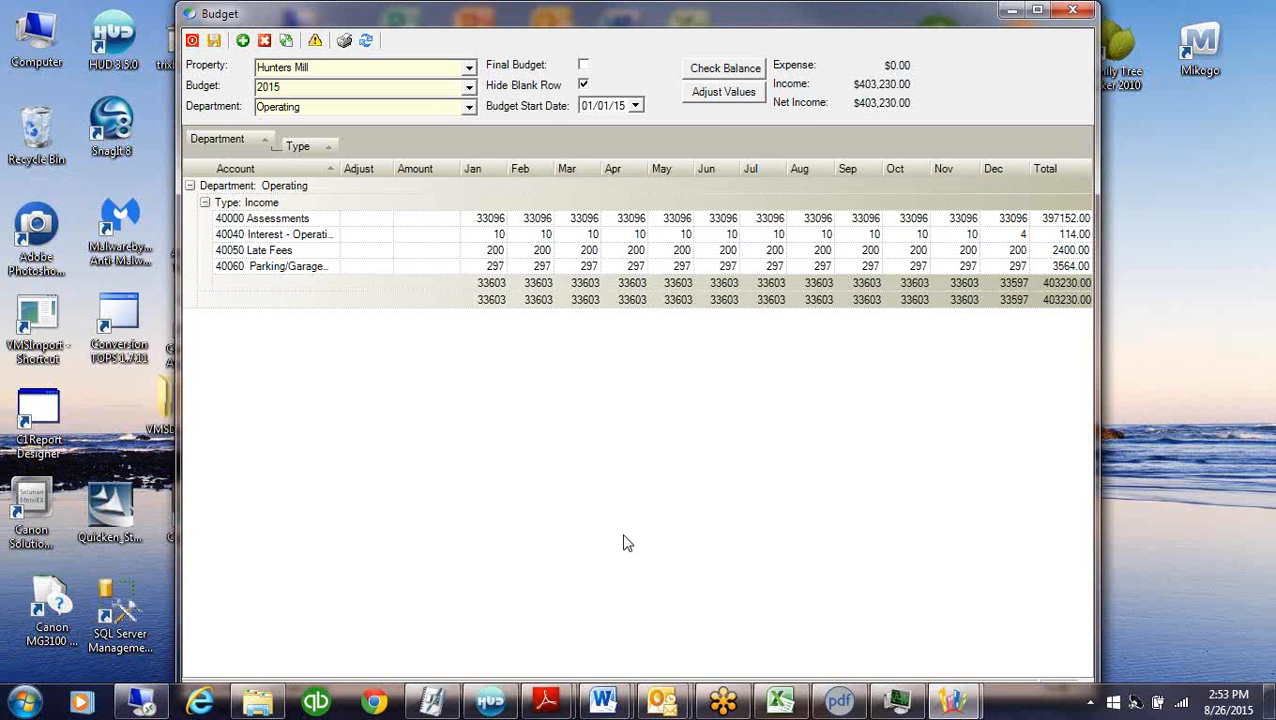
left_click(583, 85)
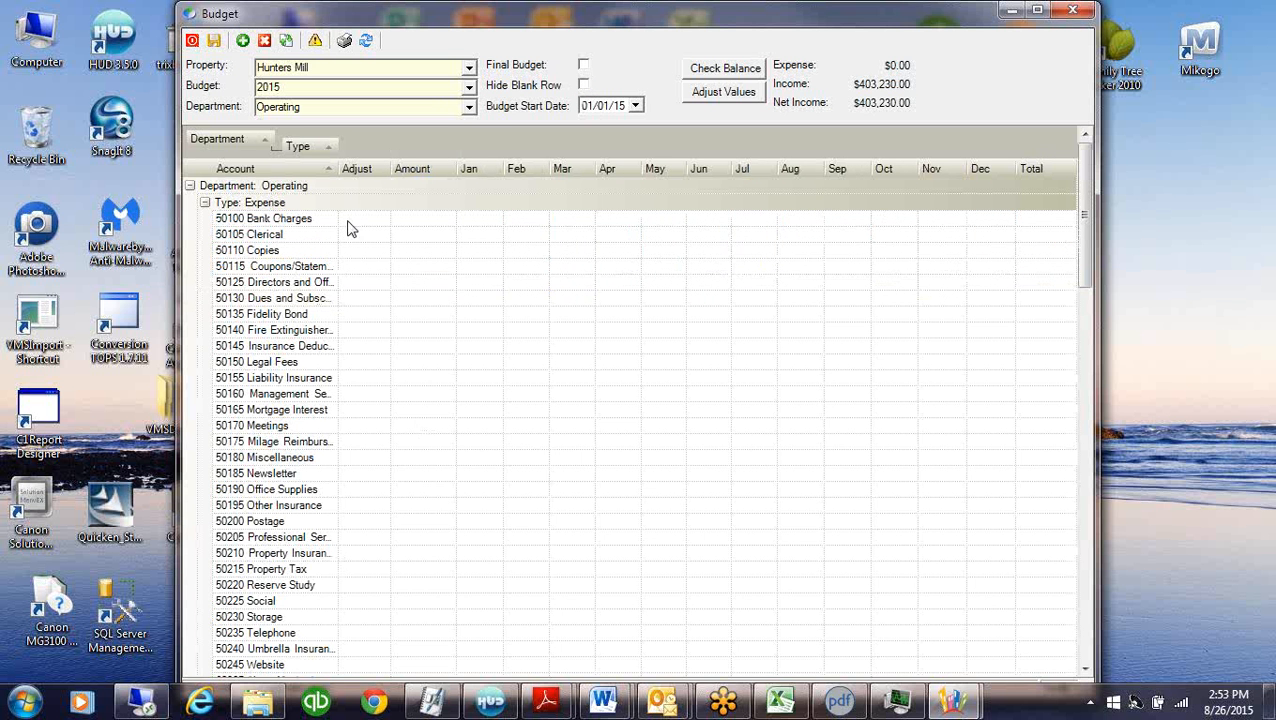
left_click(205, 203)
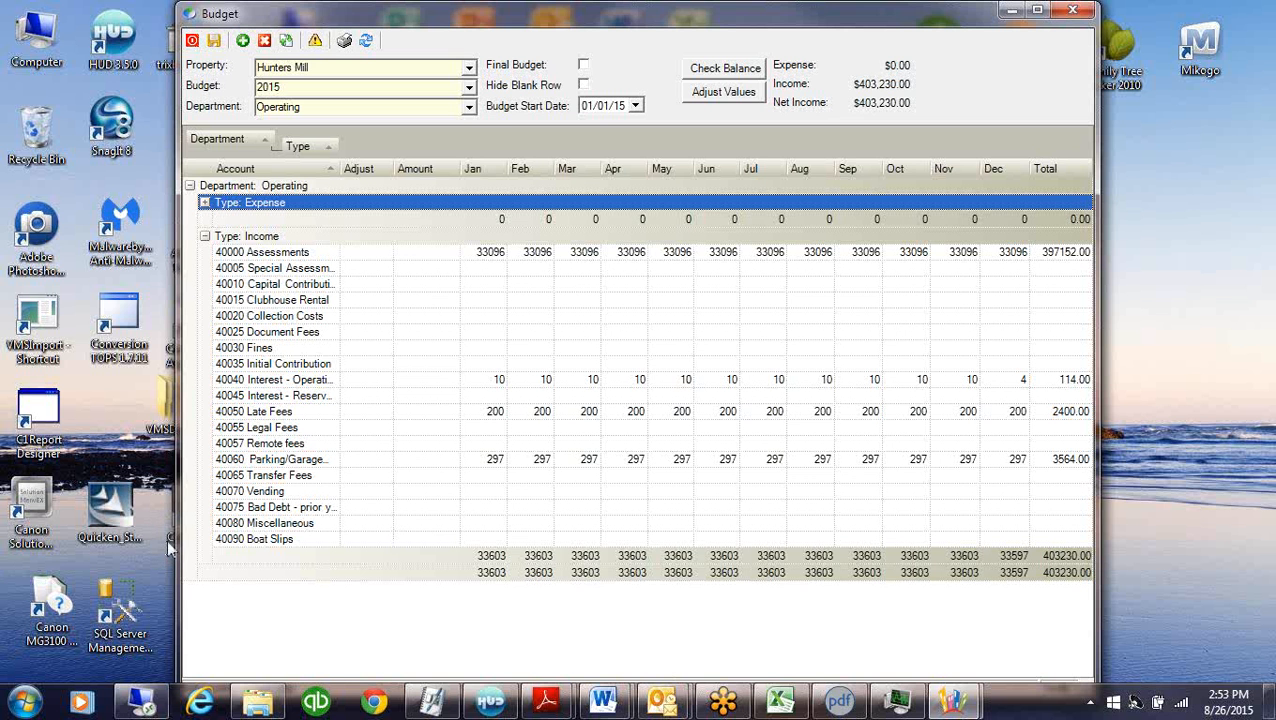
Close the budget and load the Hunters Mill property in Property Setup
left_click(192, 40)
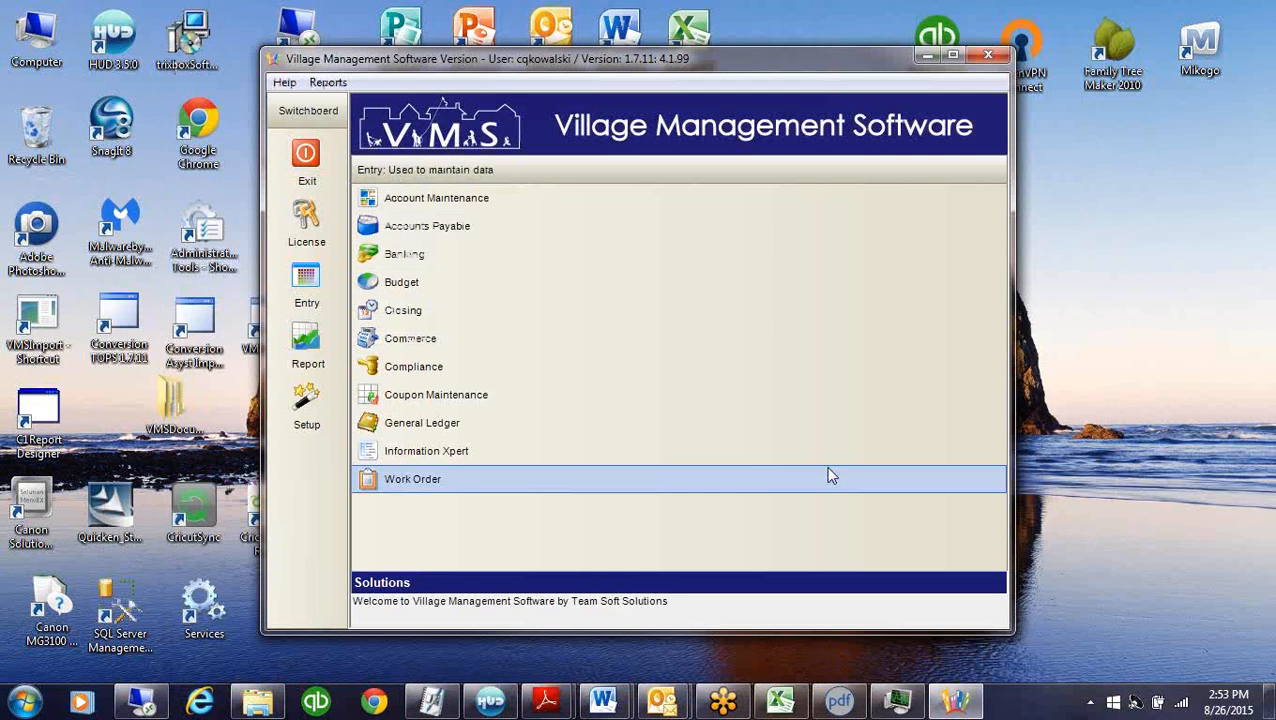
left_click(307, 405)
left_click(431, 312)
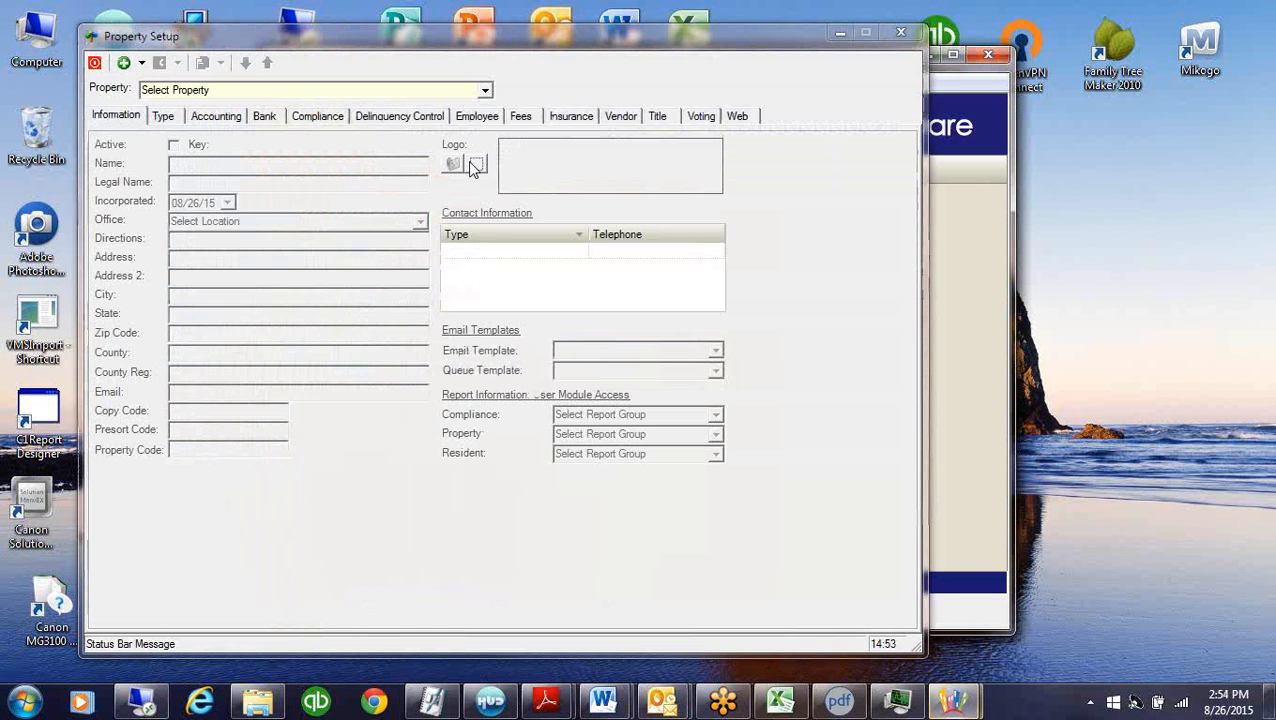
left_click(485, 91)
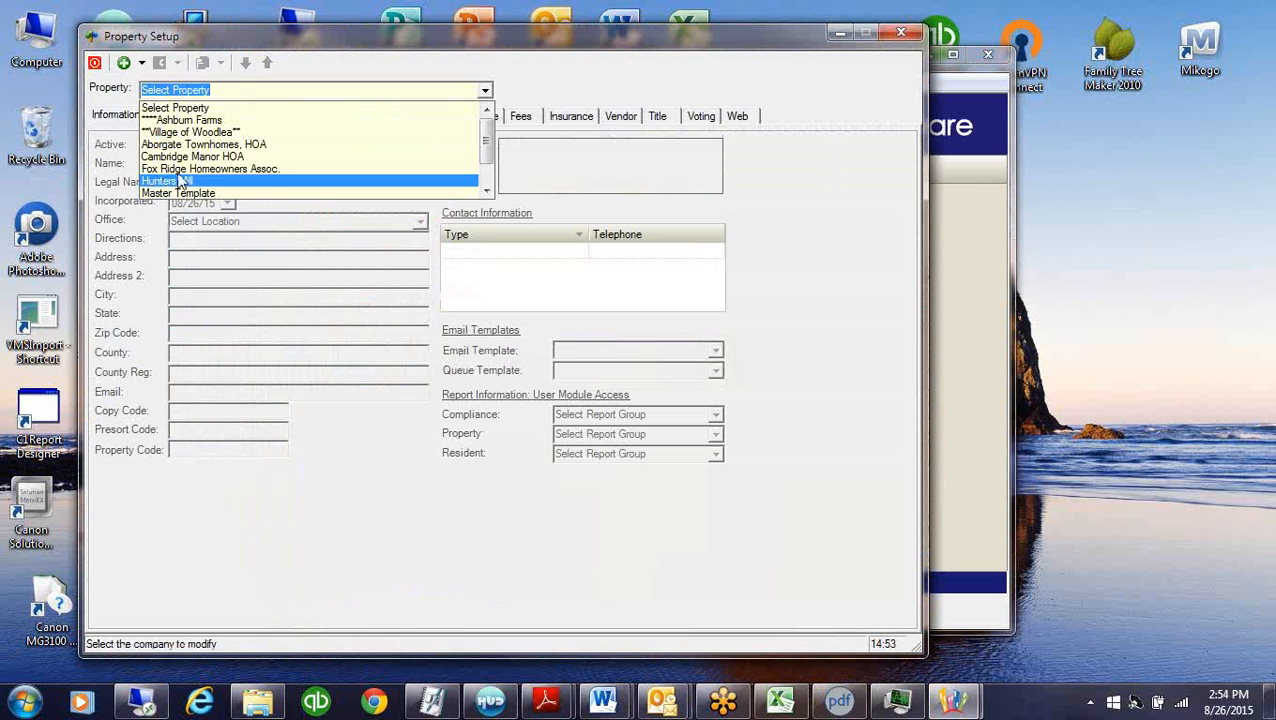
scroll(490, 190, "down", 1)
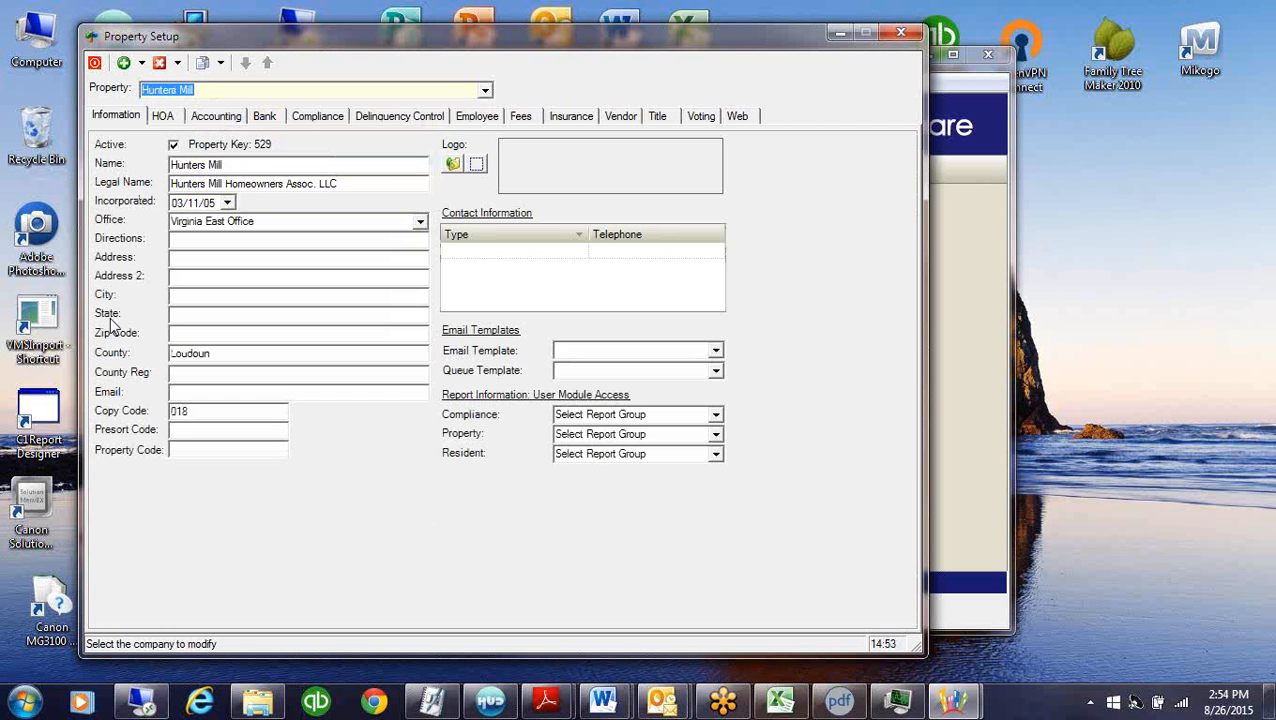
Open the property's general ledger chart of accounts and examine the codes of the 40000-series income accounts
left_click(216, 116)
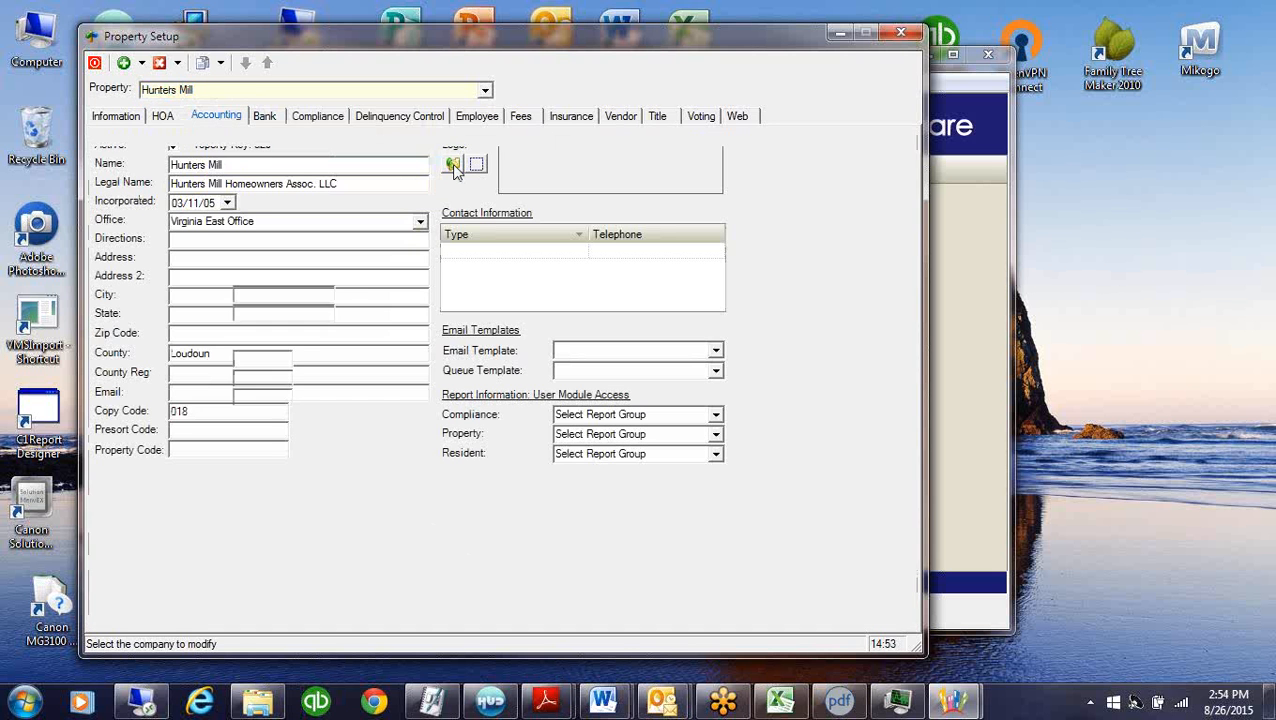
left_click(286, 136)
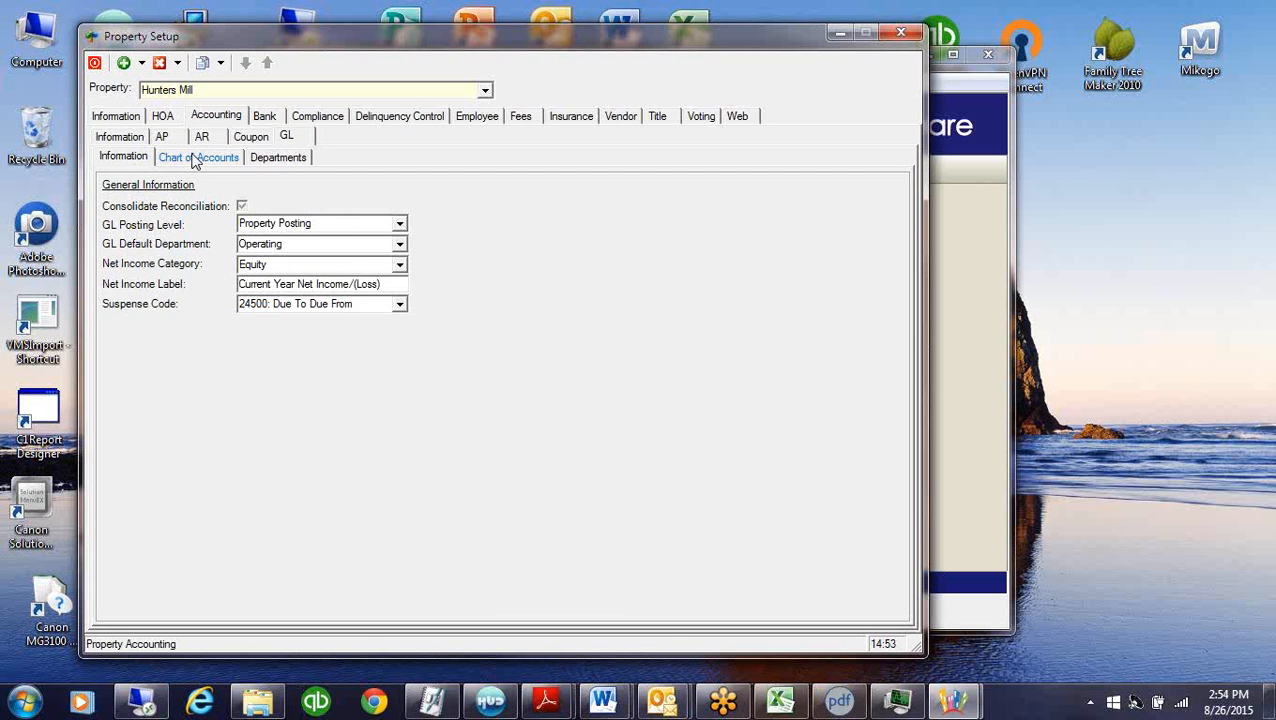
left_click(198, 156)
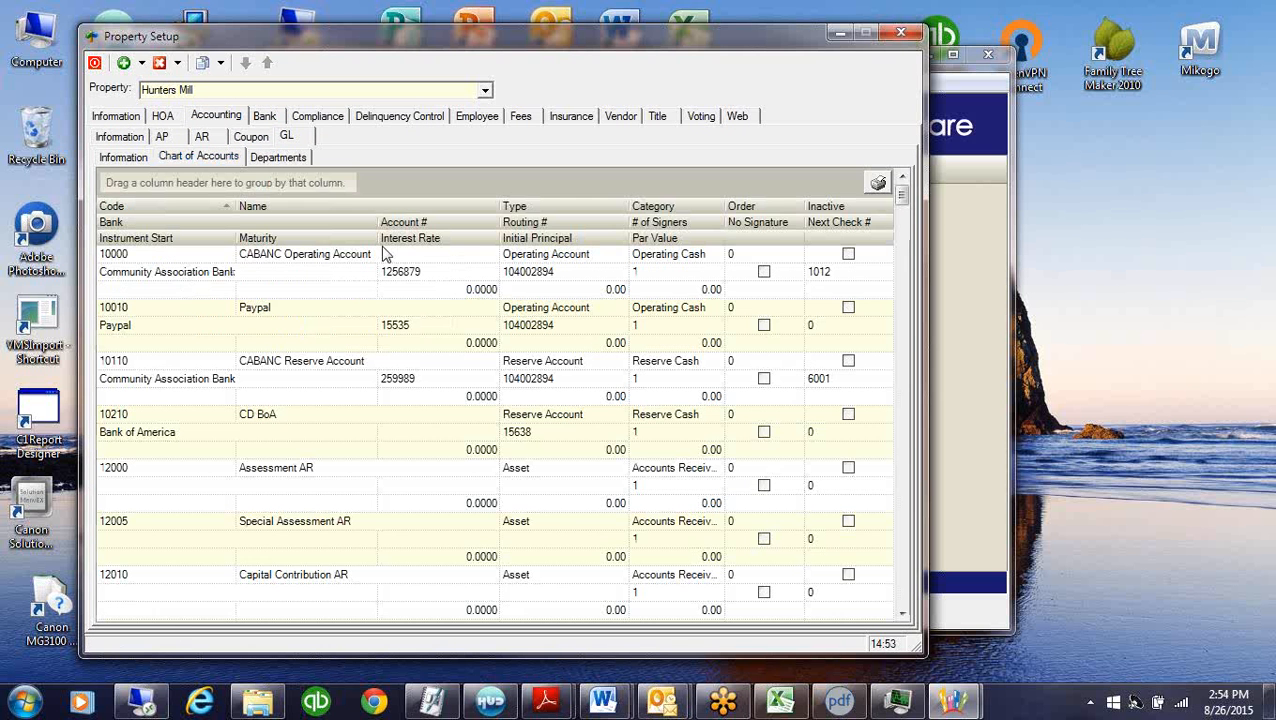
left_click(904, 597)
left_click(904, 597)
left_click(904, 597)
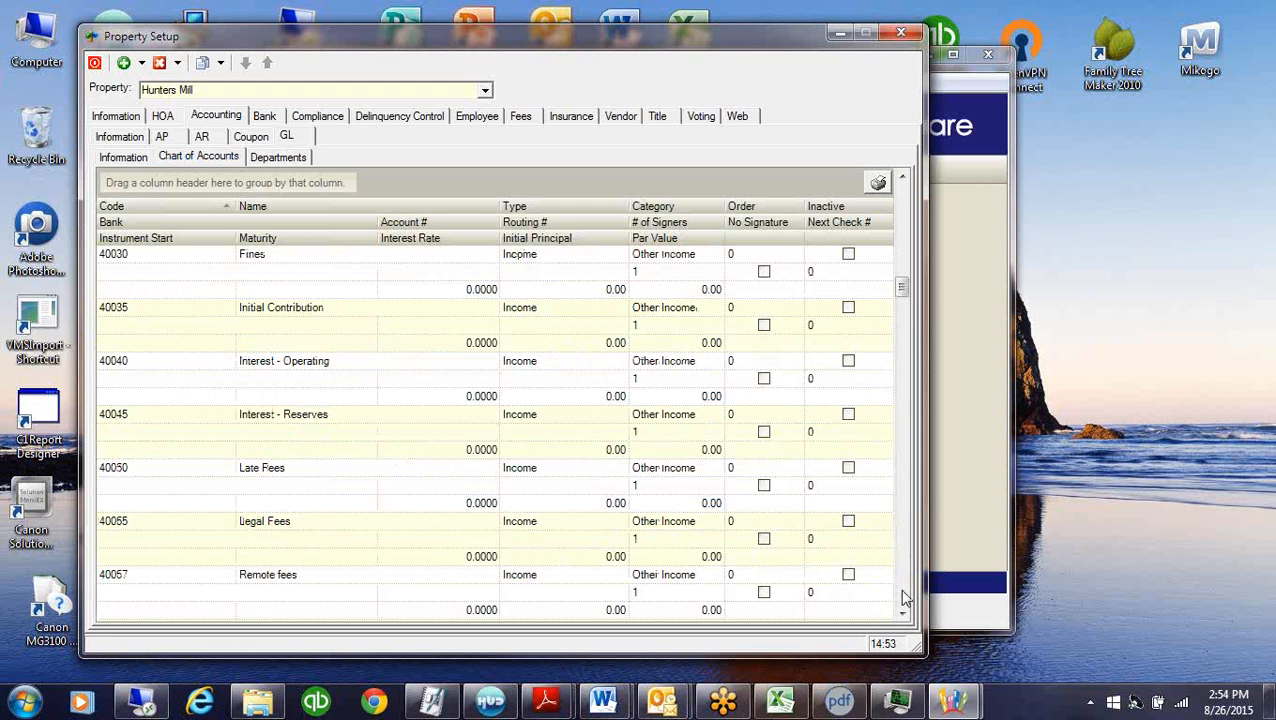
left_click(904, 597)
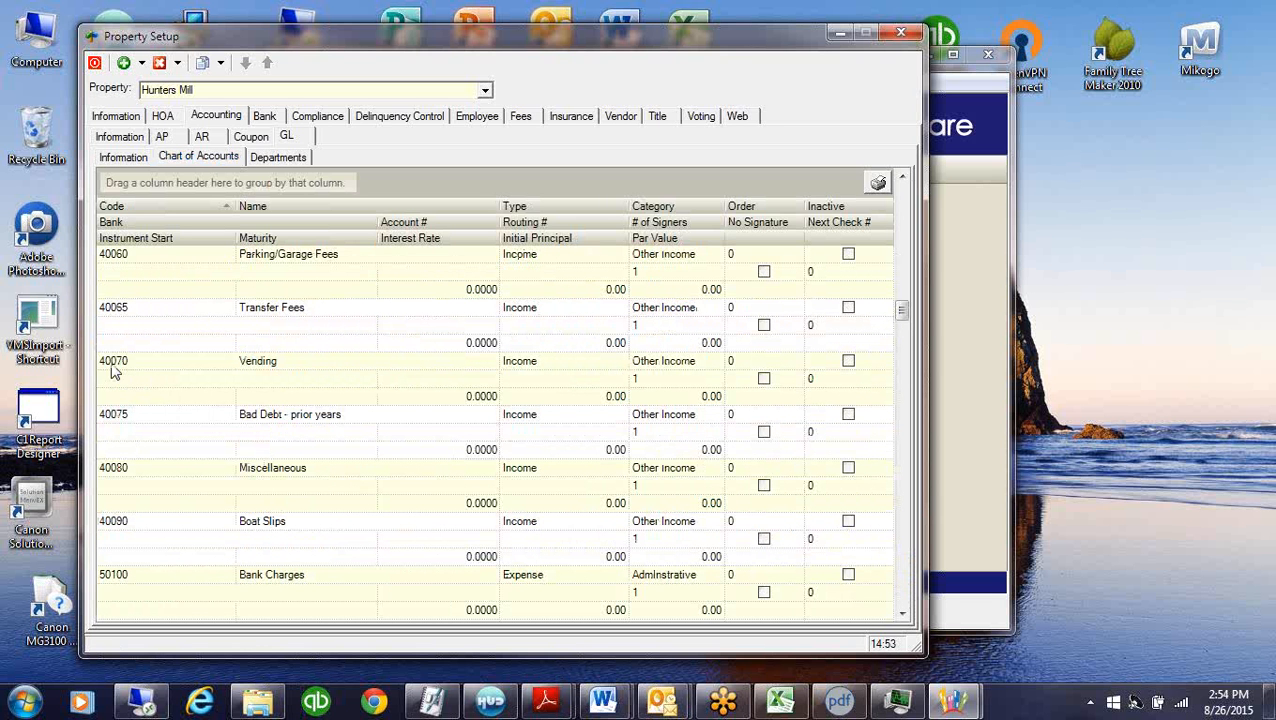
Add a new general ledger account with code 40071, name Laundry Income and type Income to the chart of accounts
left_click_drag(905, 308, 902, 612)
left_click(177, 578)
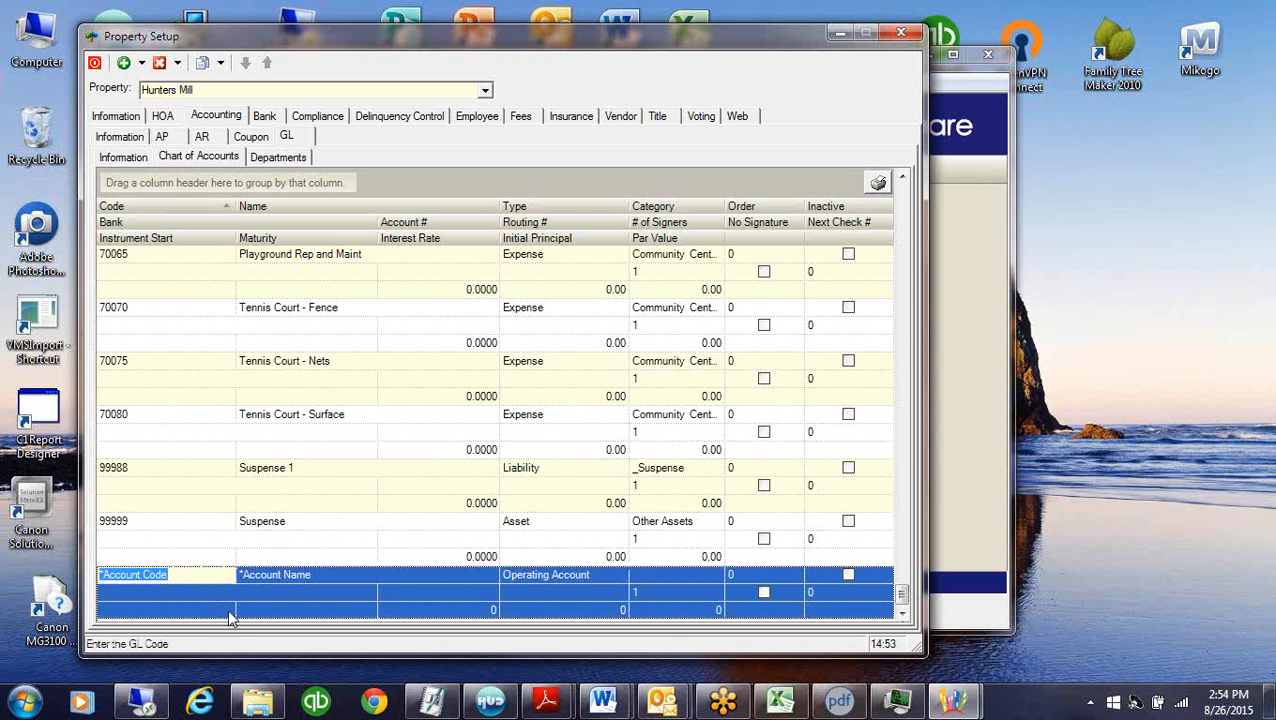
type("40071")
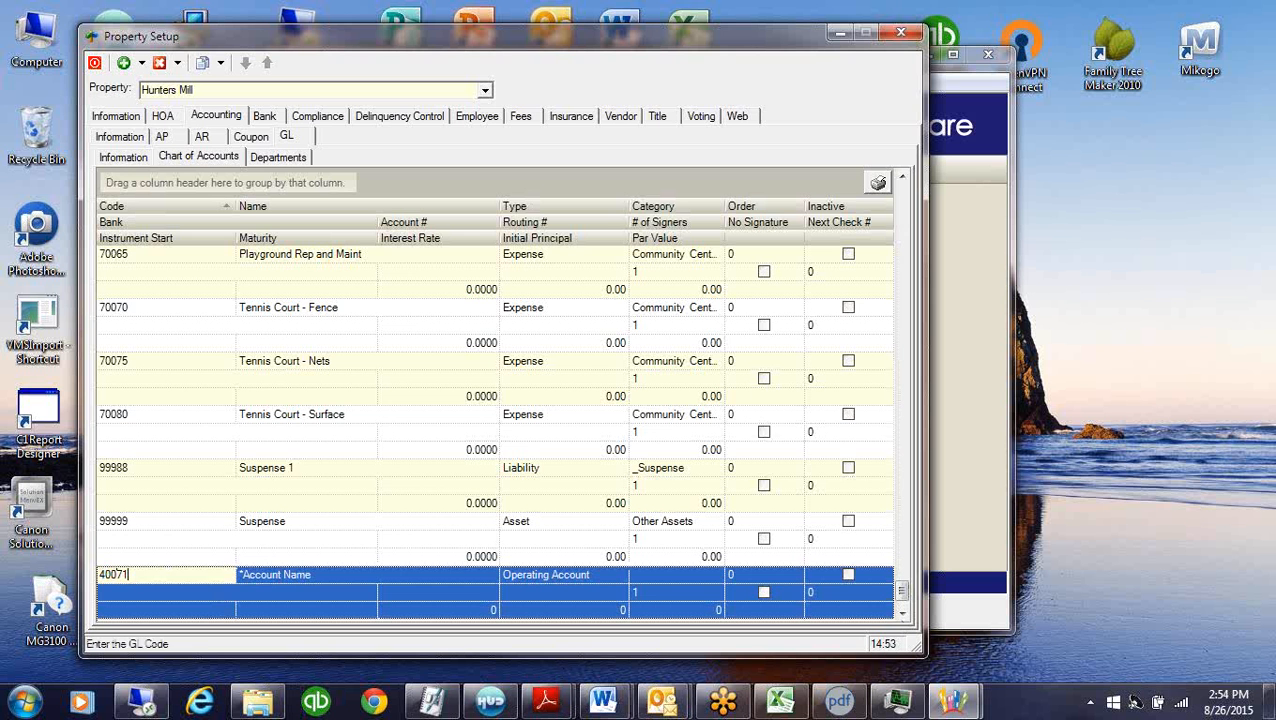
key("Tab")
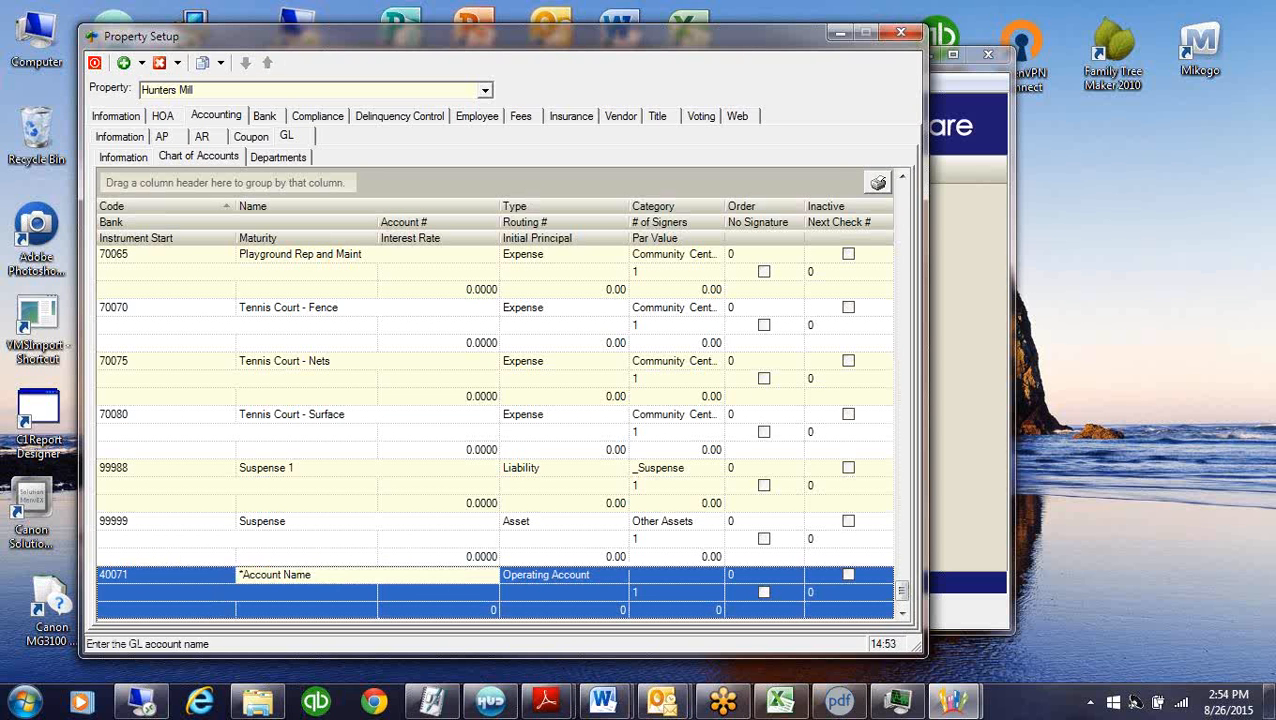
type("Laundry Income")
key("Tab")
type("I")
key("Tab")
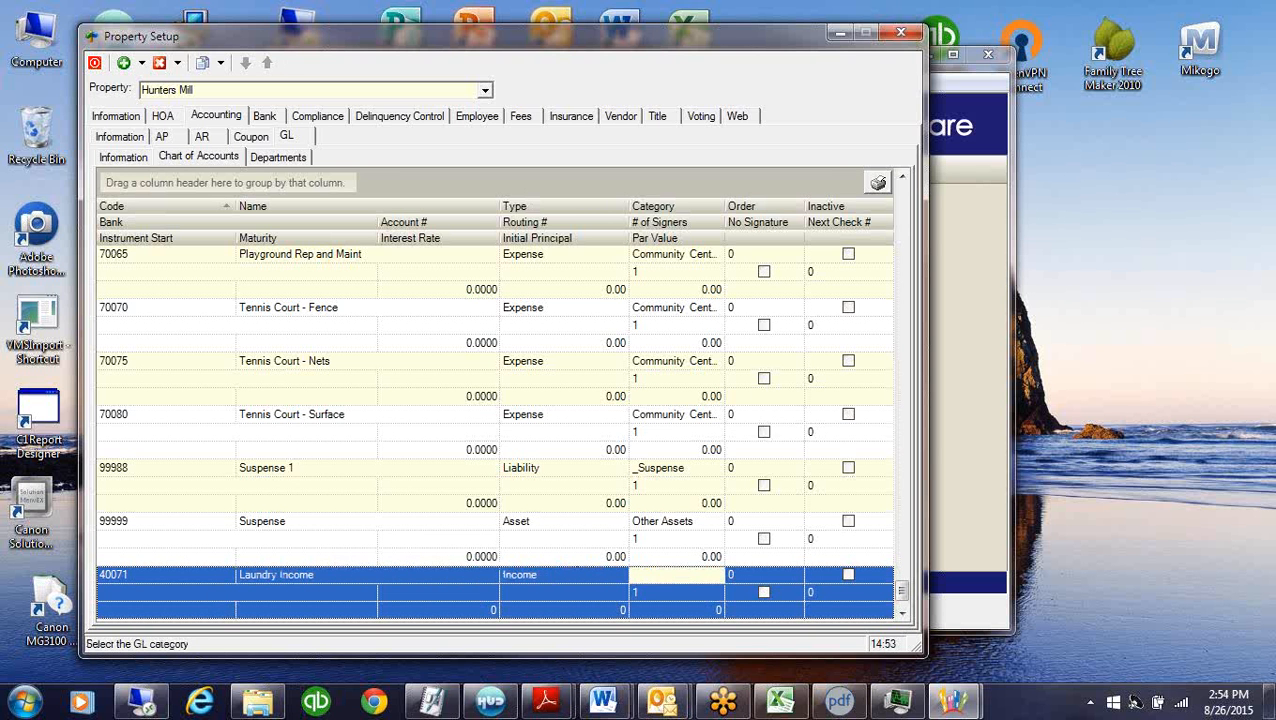
Set the Laundry Income account's category to Other Income and re-sort the accounts by code in ascending order
type("operating")
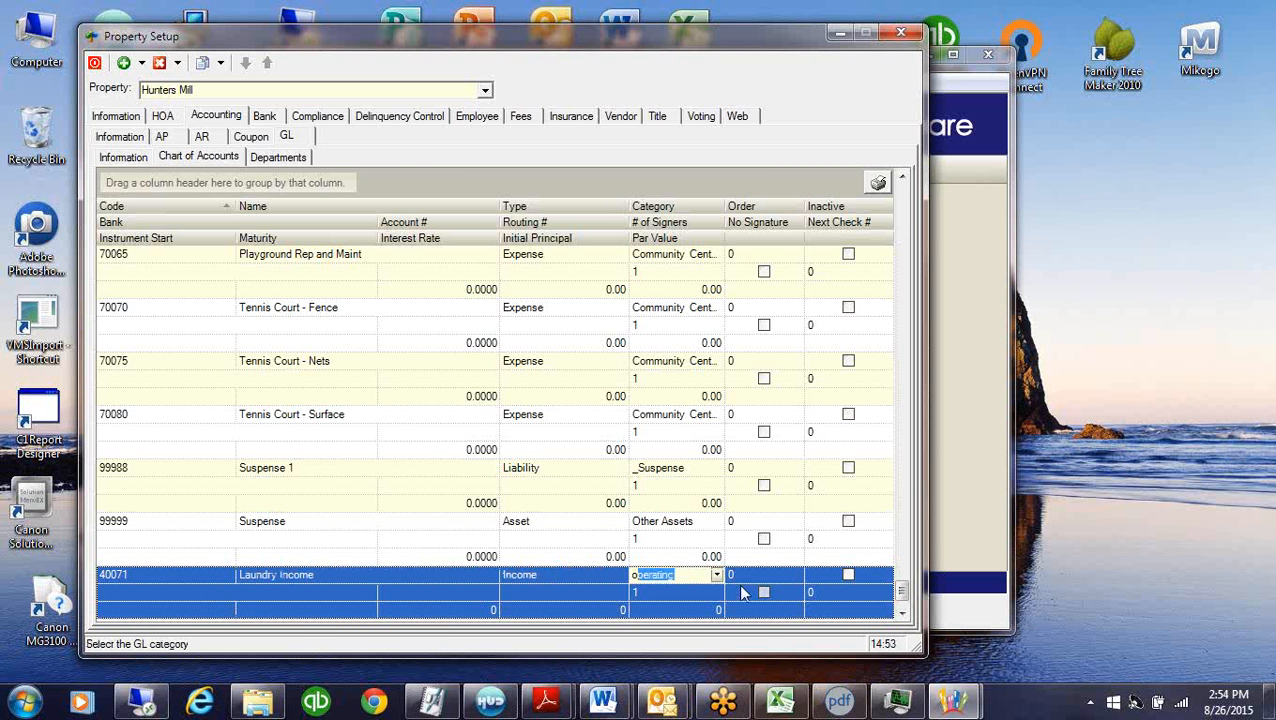
left_click(716, 576)
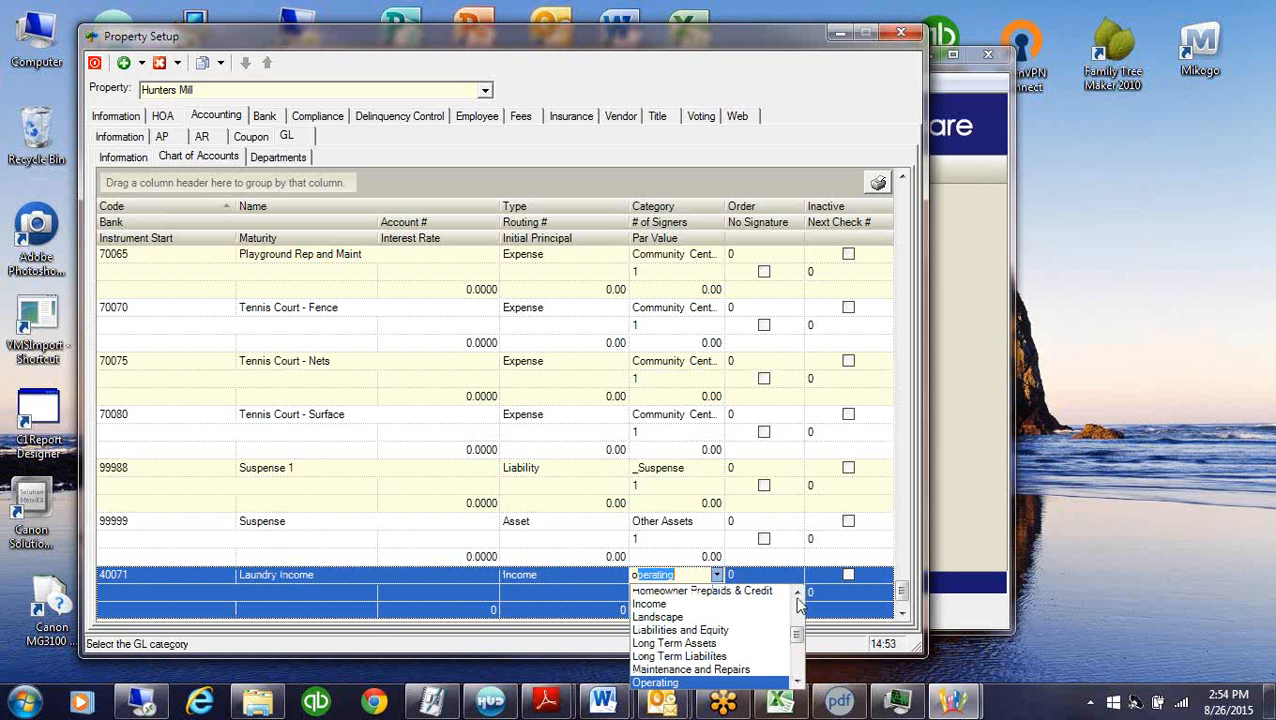
left_click(797, 682)
left_click(797, 682)
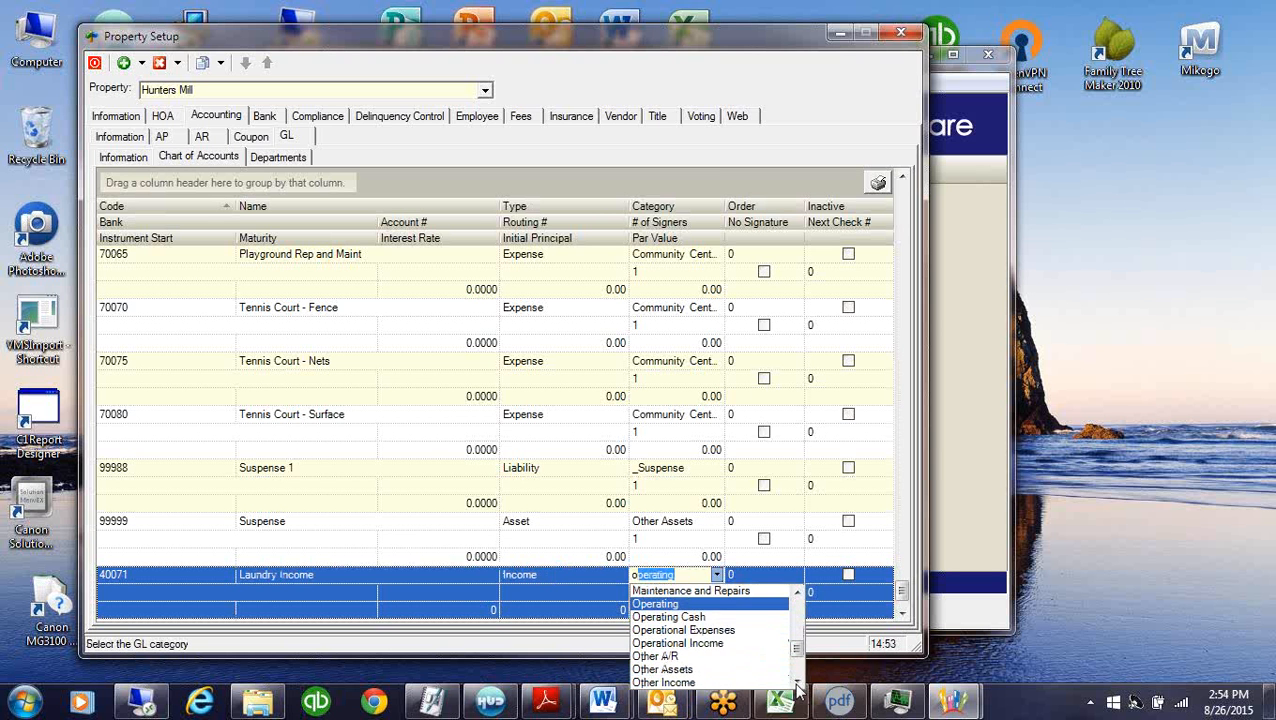
left_click(797, 682)
left_click(688, 670)
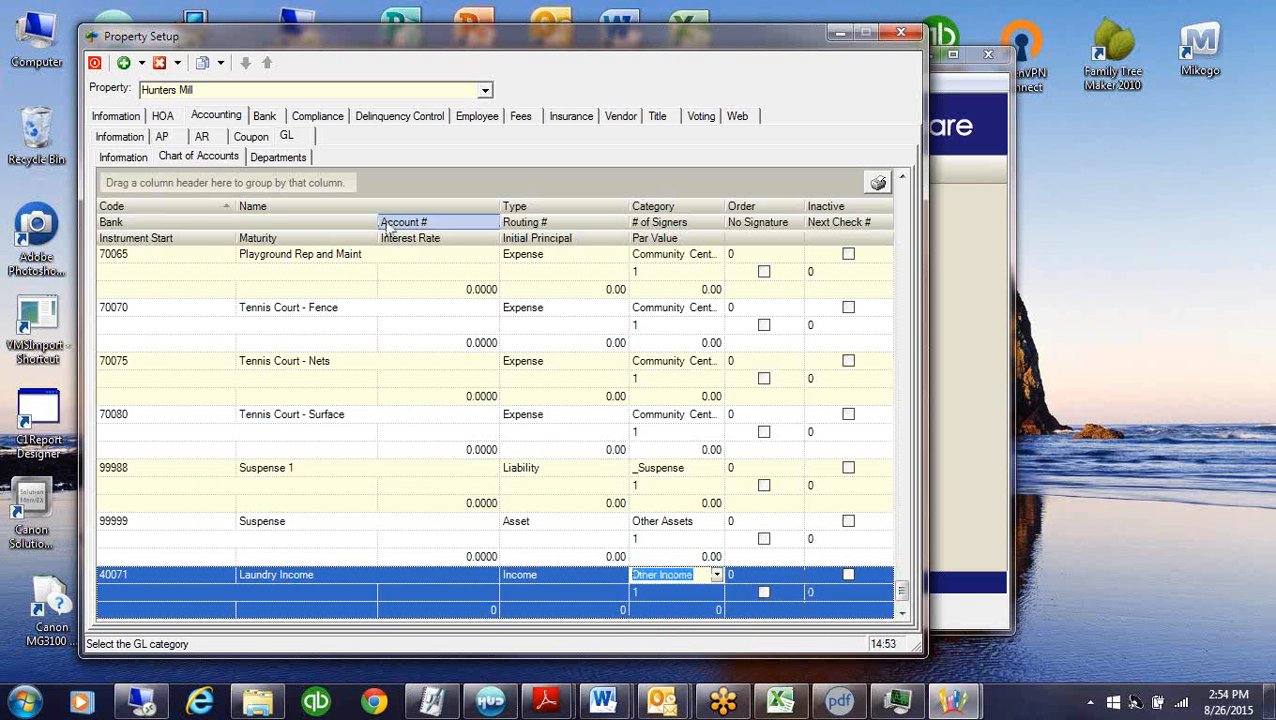
left_click(178, 206)
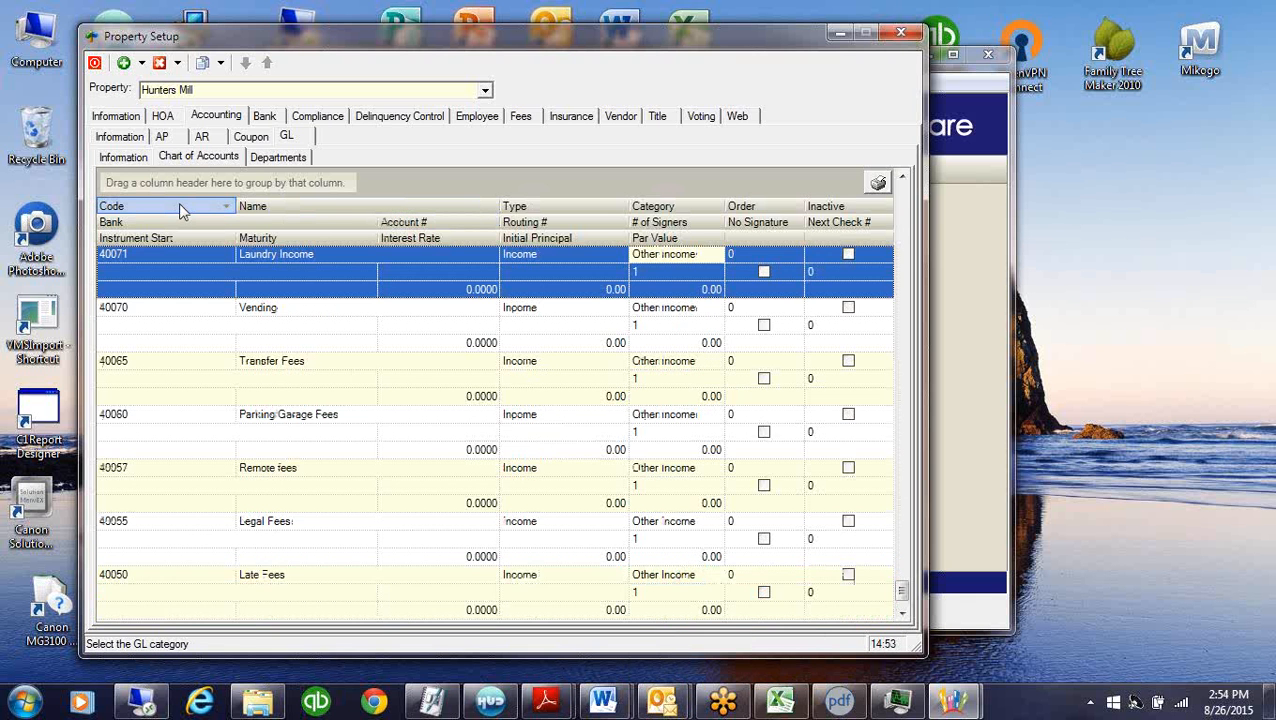
left_click(902, 178)
left_click(902, 178)
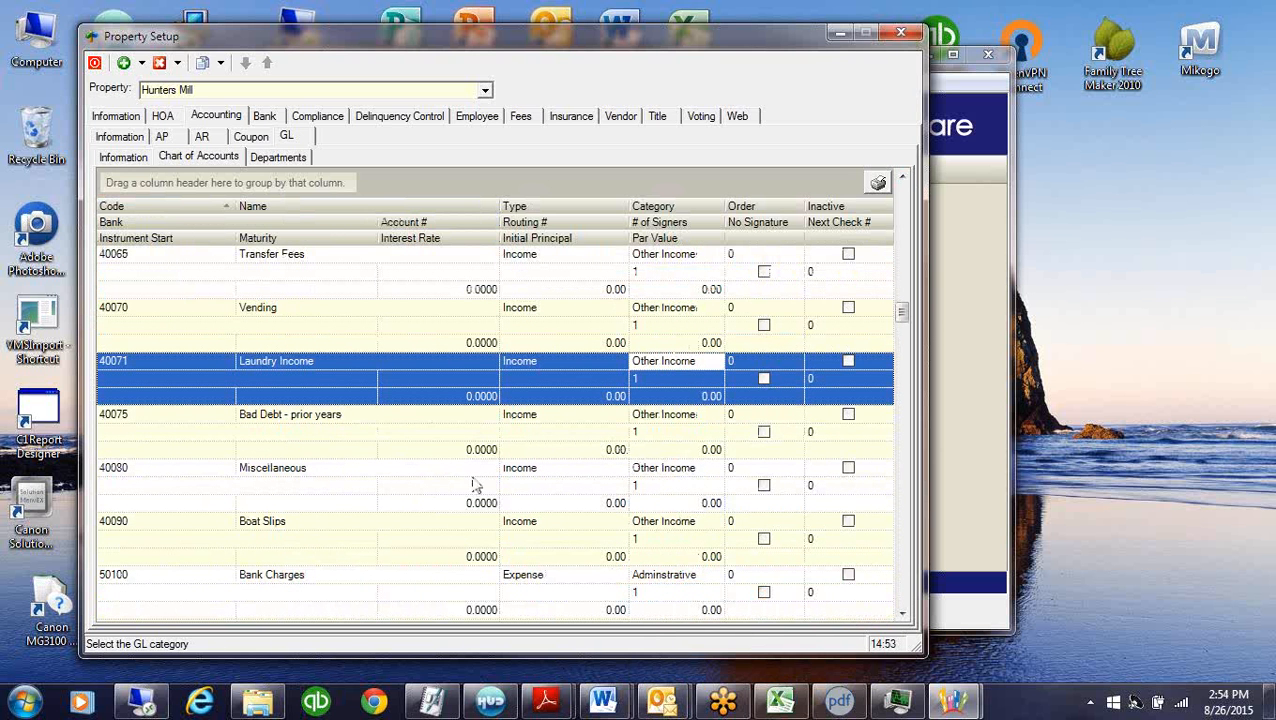
Mark the 40090 Boat Slips, 40065 Transfer Fees and 40045 Interest - Reserves accounts as inactive
left_click(201, 522)
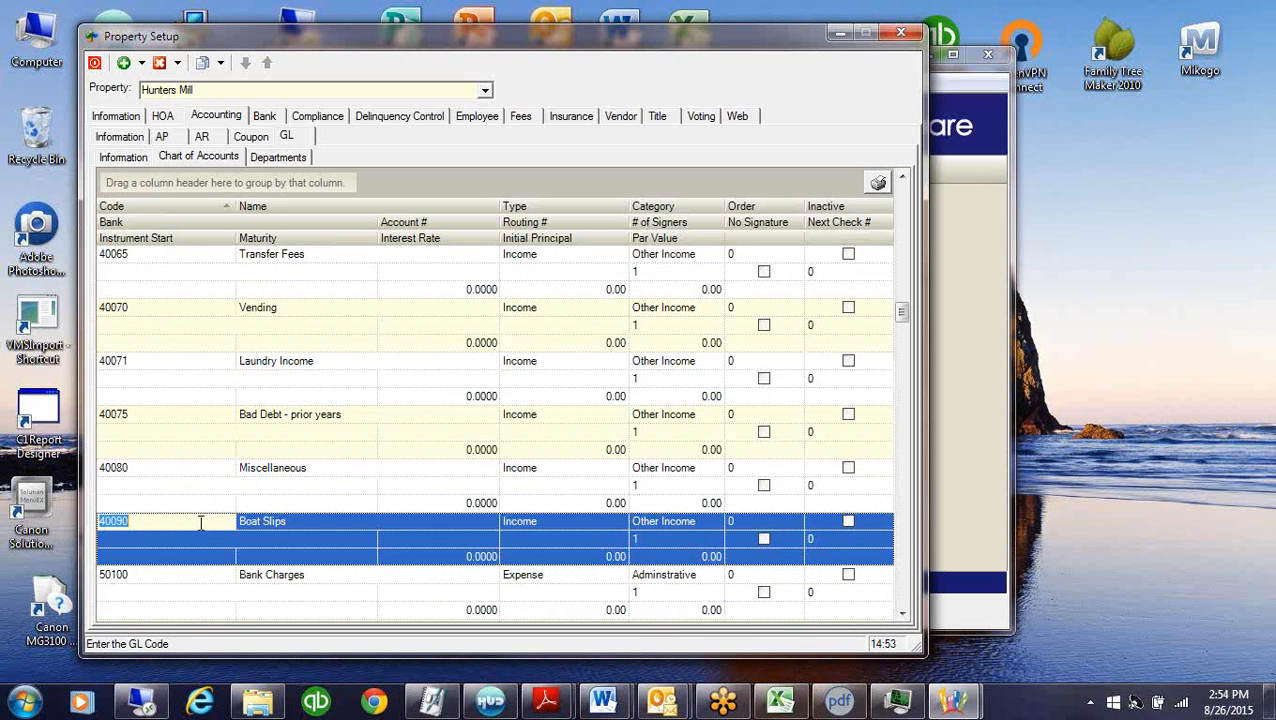
left_click(848, 520)
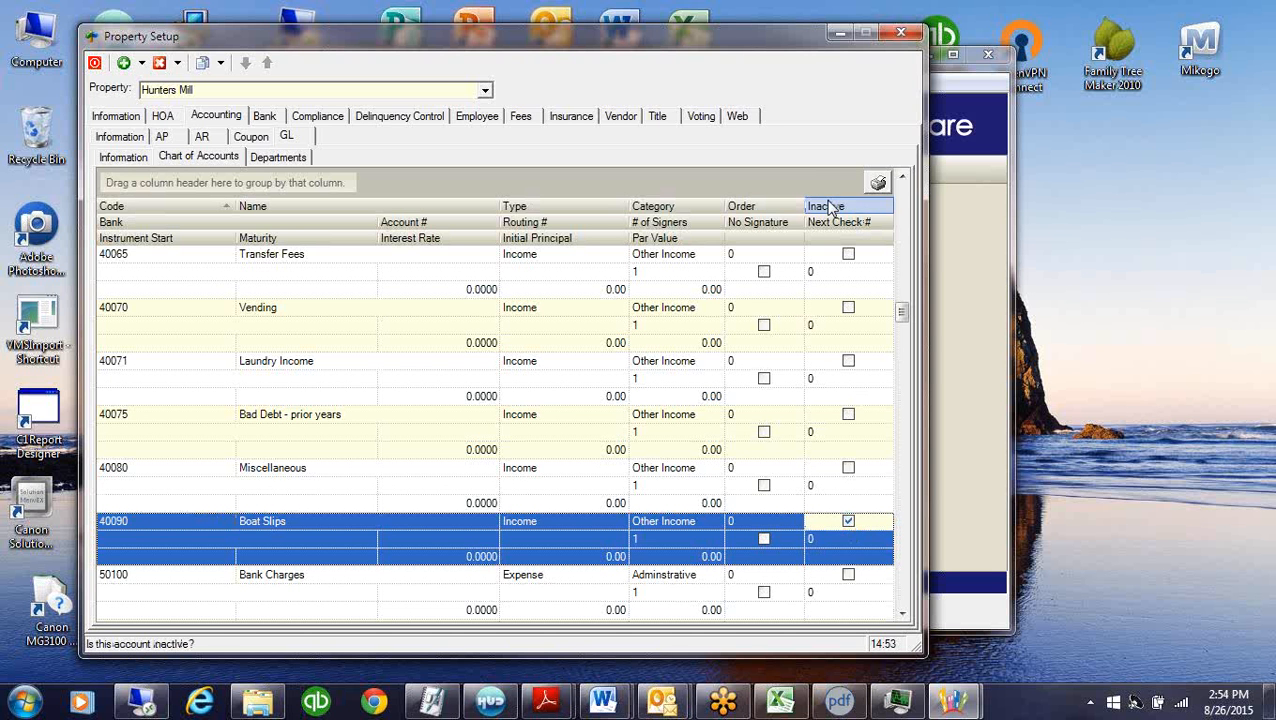
left_click(849, 254)
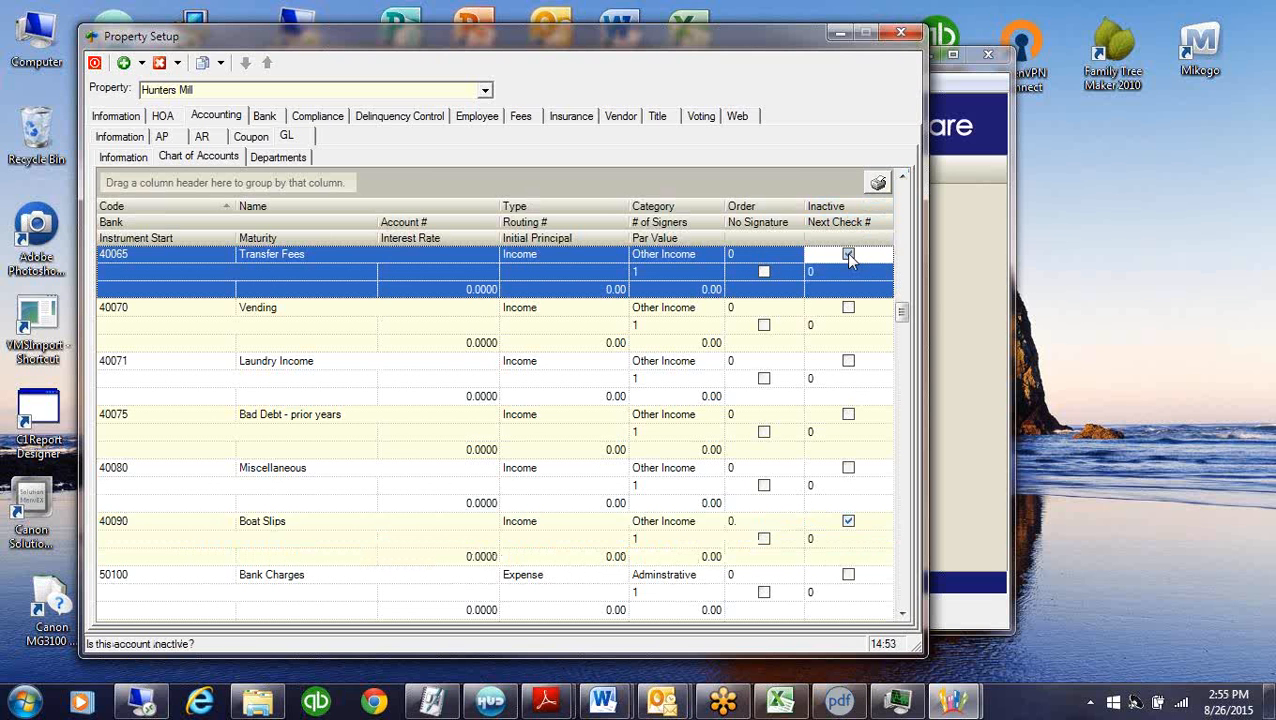
left_click(902, 178)
left_click(902, 178)
left_click(902, 178)
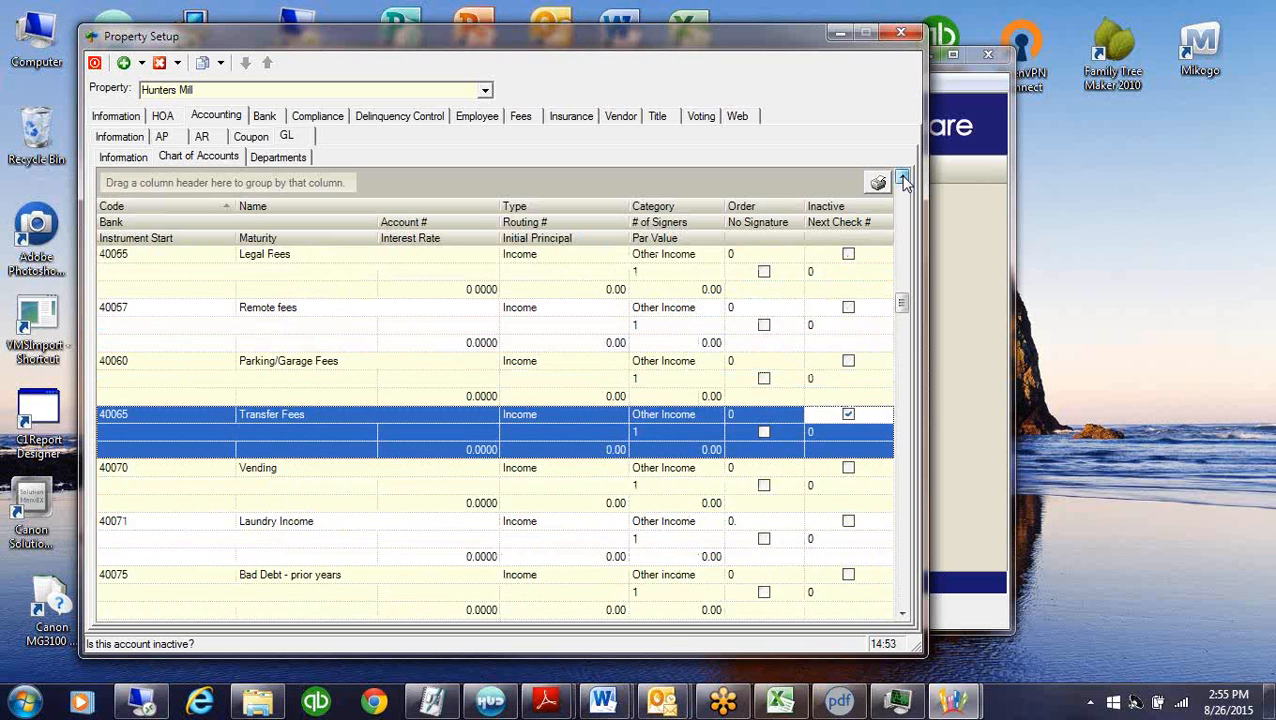
left_click(902, 178)
left_click(902, 178)
left_click(902, 178)
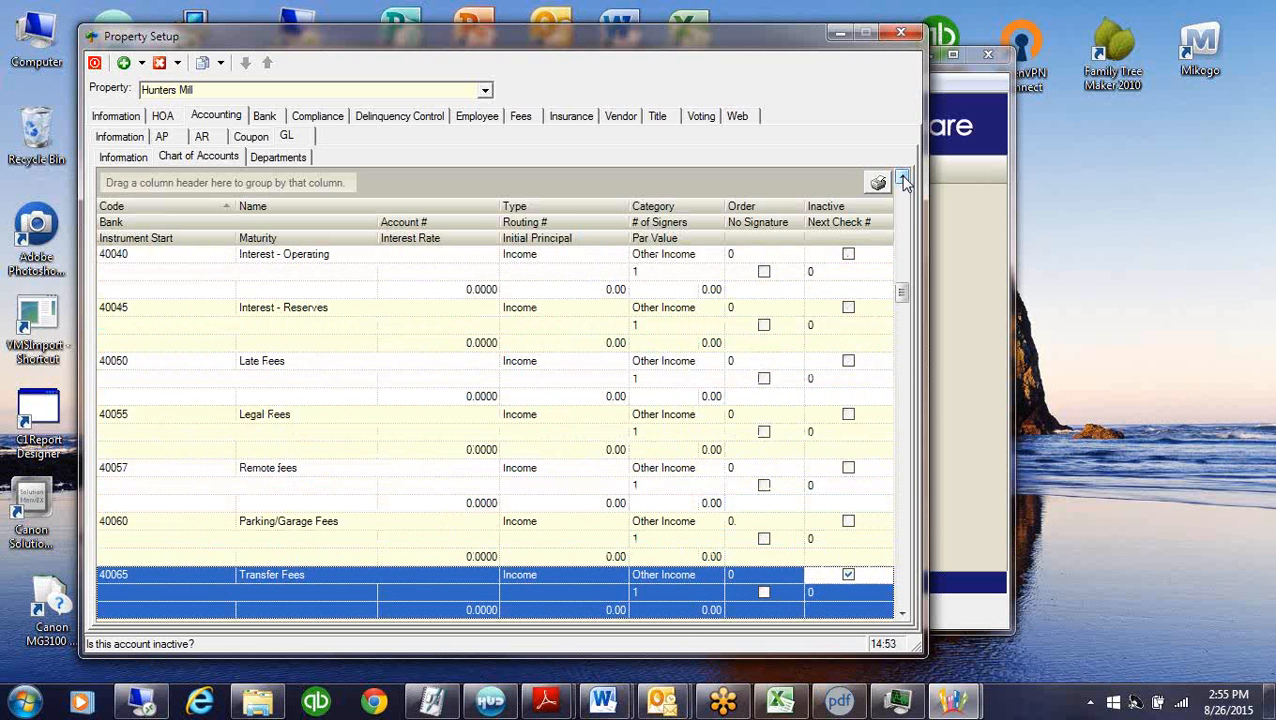
left_click(848, 309)
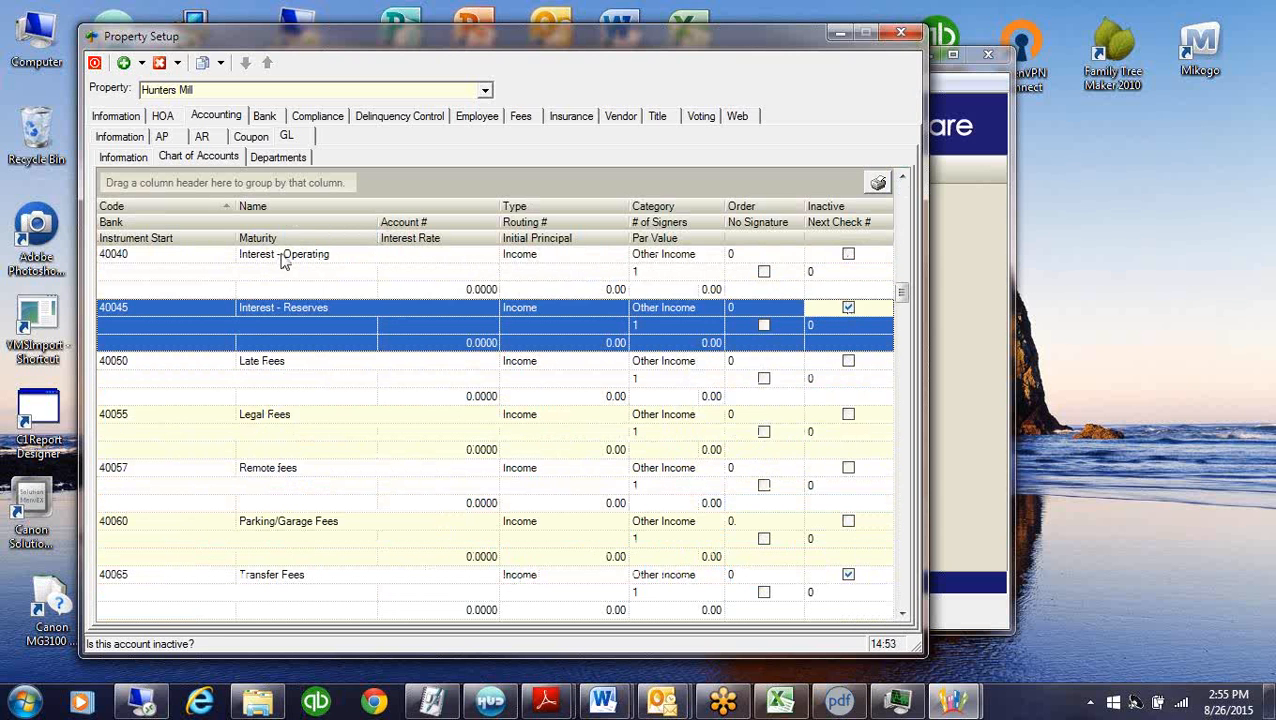
Rename account 40040 as Banking Interest and commit the change by moving to another account row
left_click(284, 257)
left_click_drag(276, 257, 390, 257)
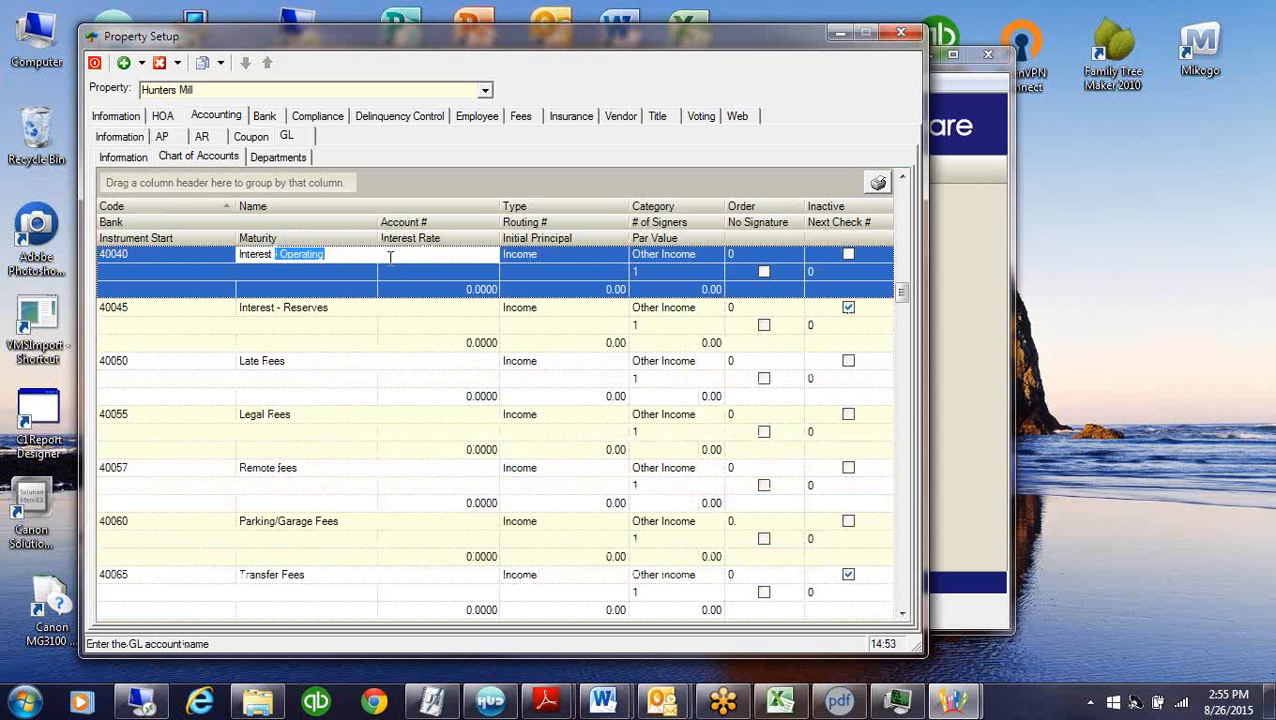
key("BackSpace")
left_click(240, 257)
type("Bank ")
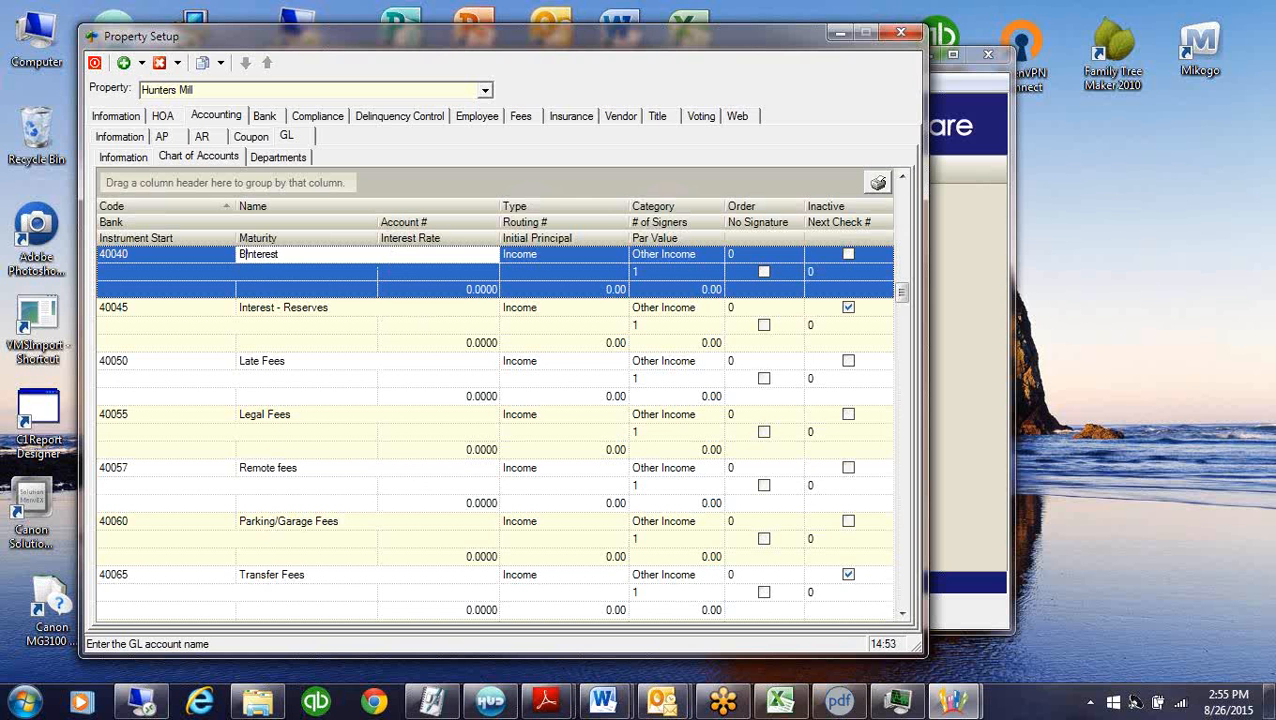
type("ing,")
left_click(902, 177)
left_click(902, 177)
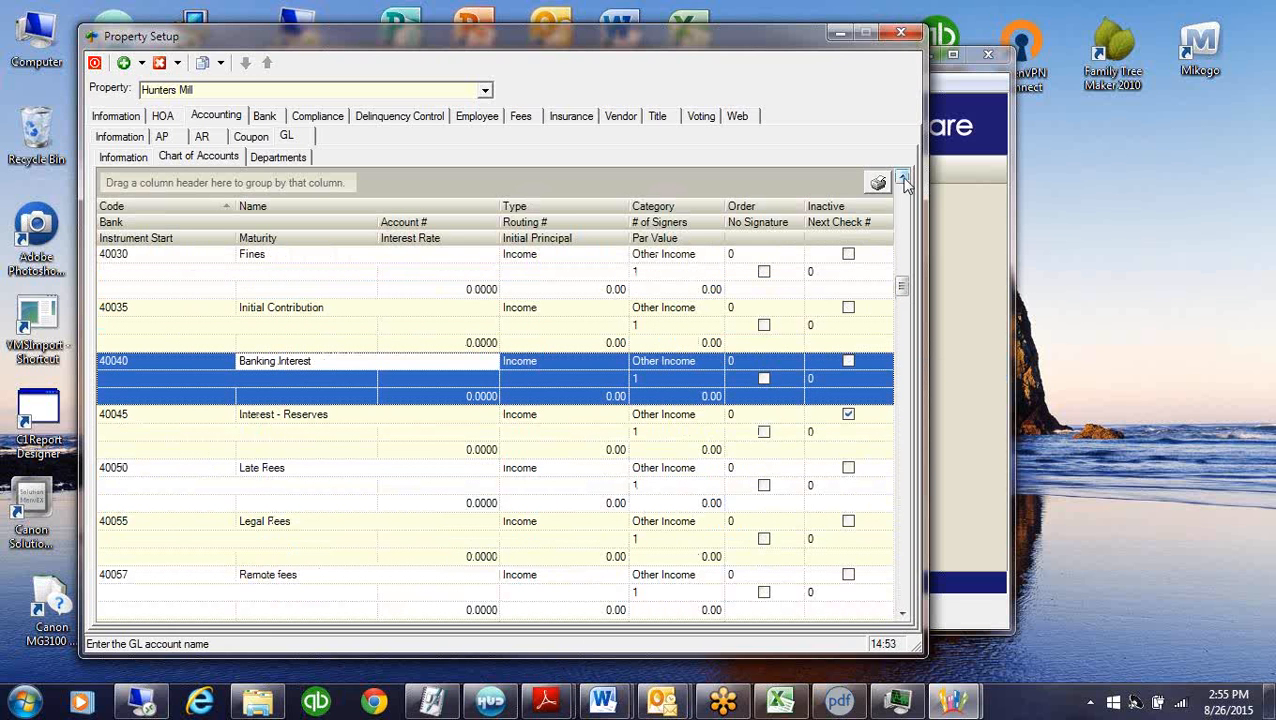
left_click(278, 334)
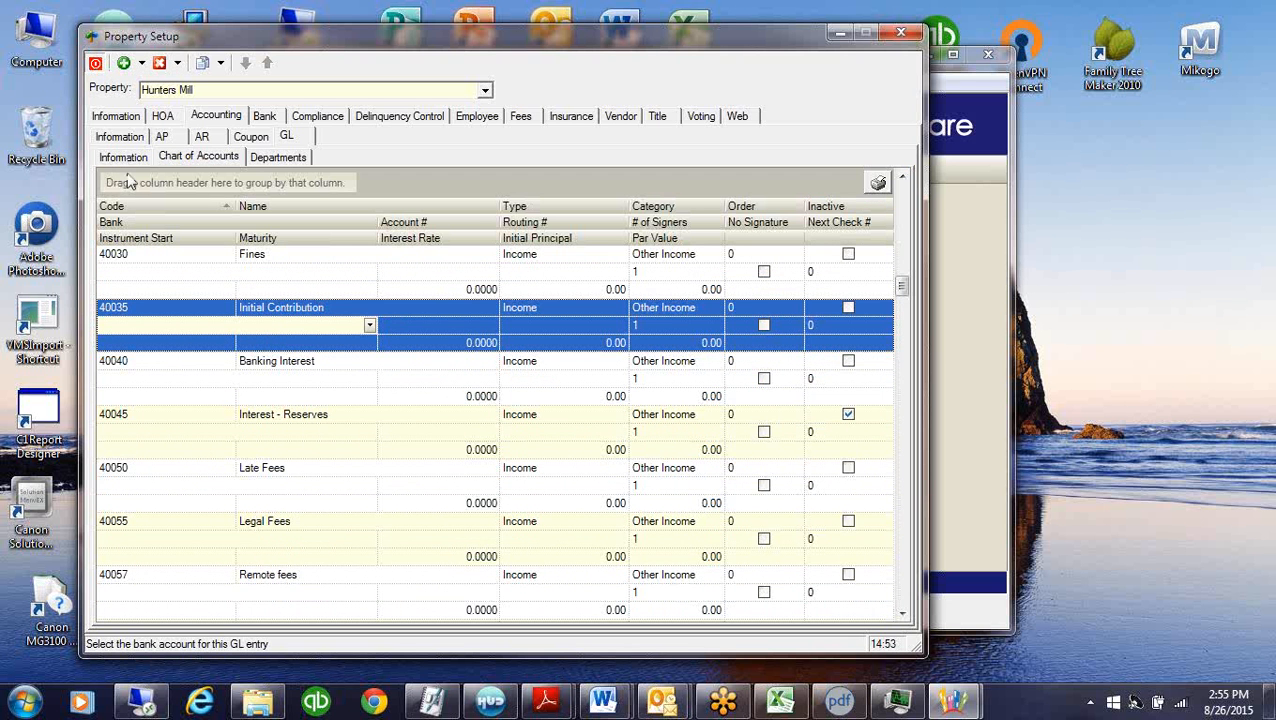
Close Property Setup and load the Hunters Mill property in the Budget entry screen
key("alt+F4")
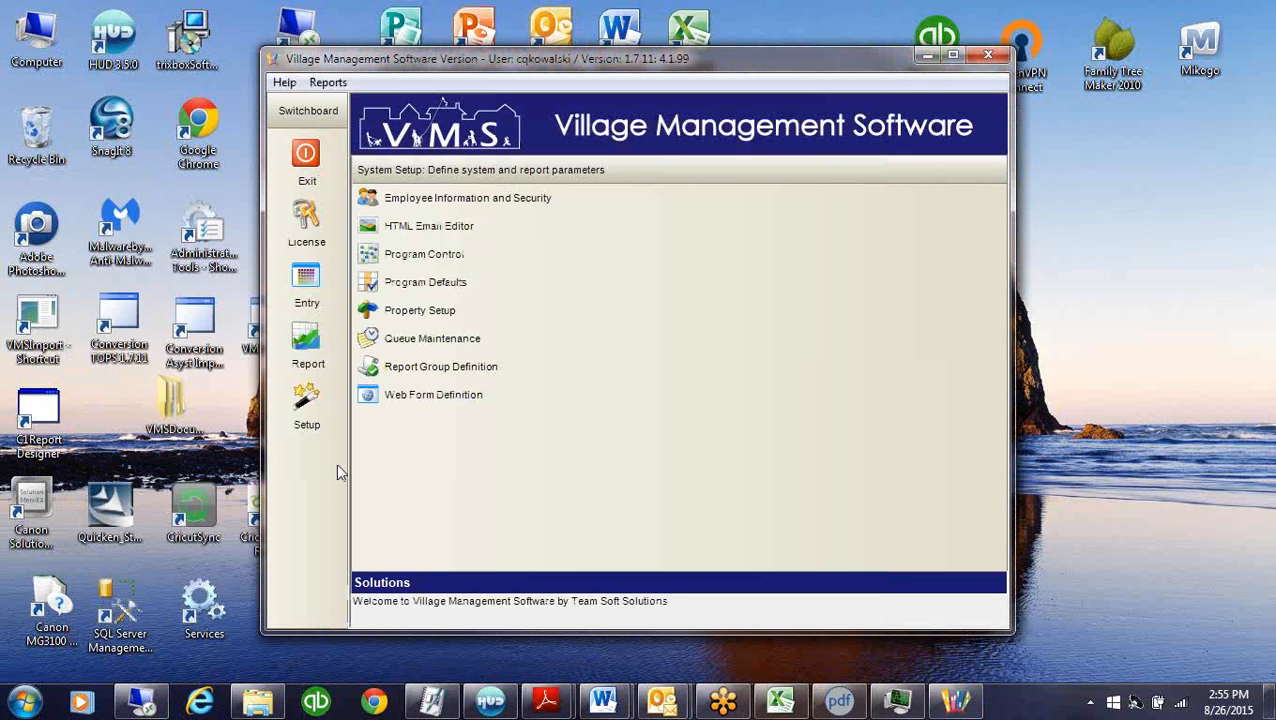
left_click(307, 280)
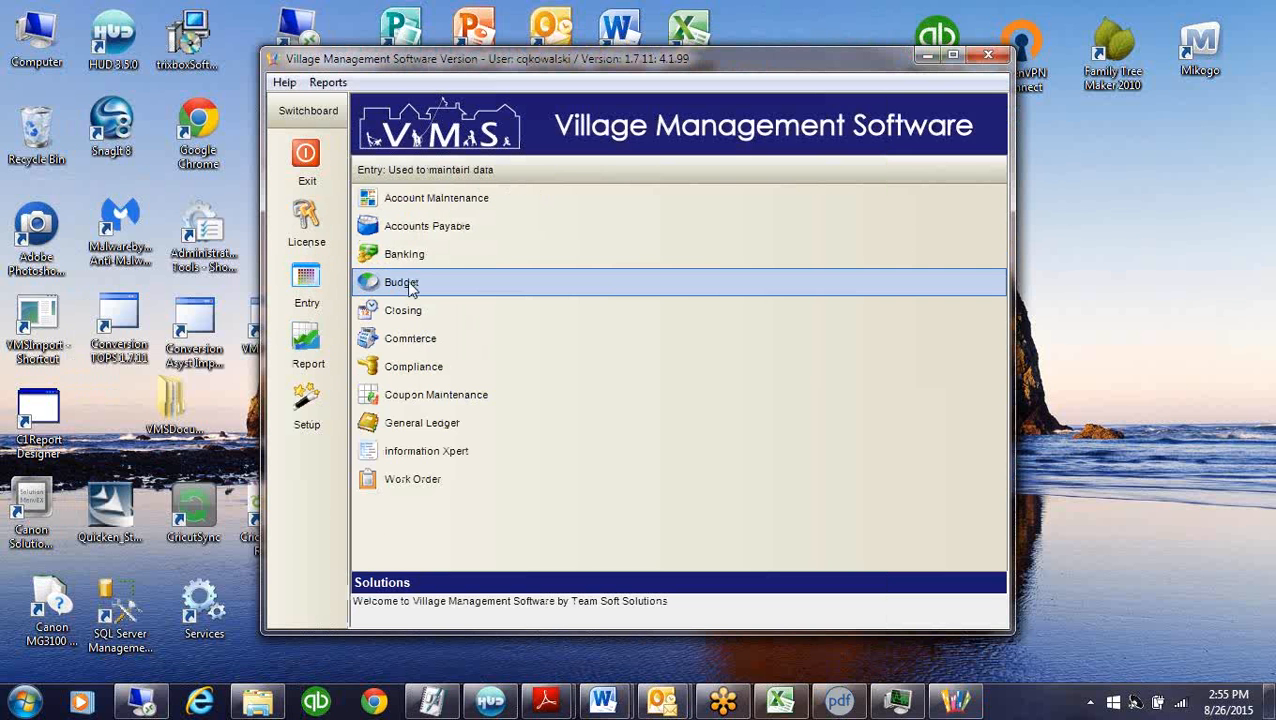
left_click(409, 286)
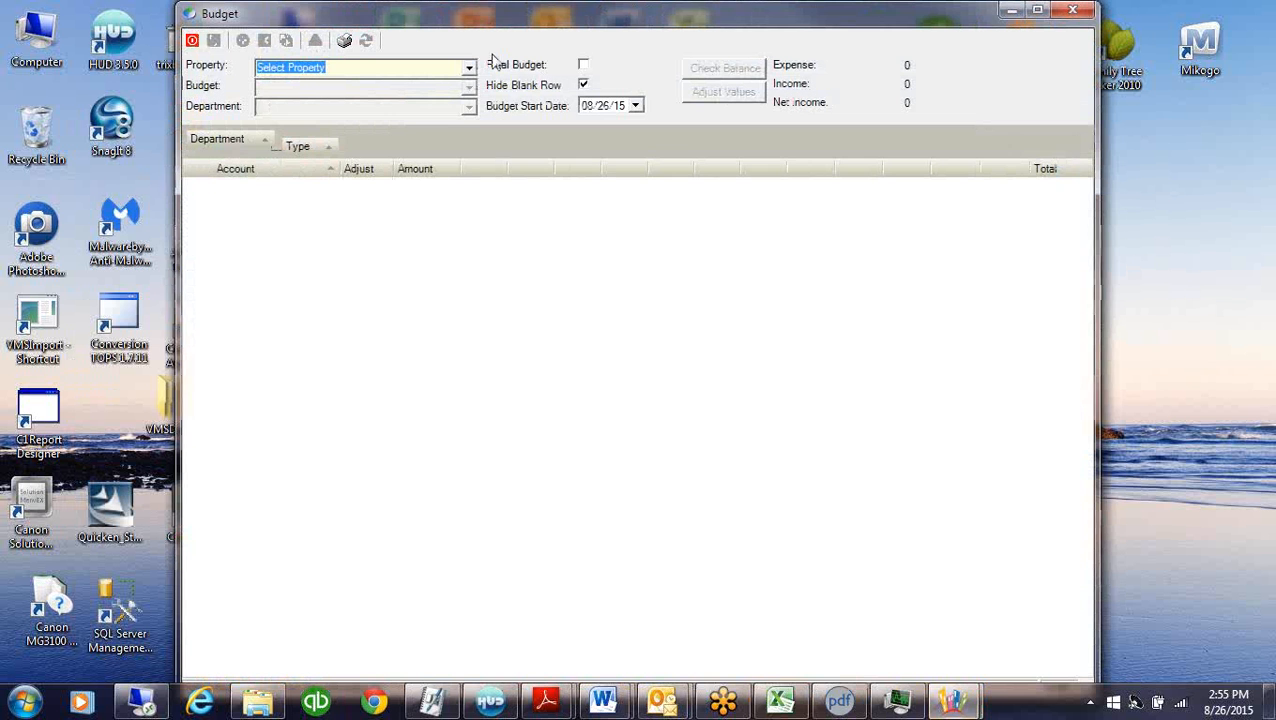
left_click(469, 67)
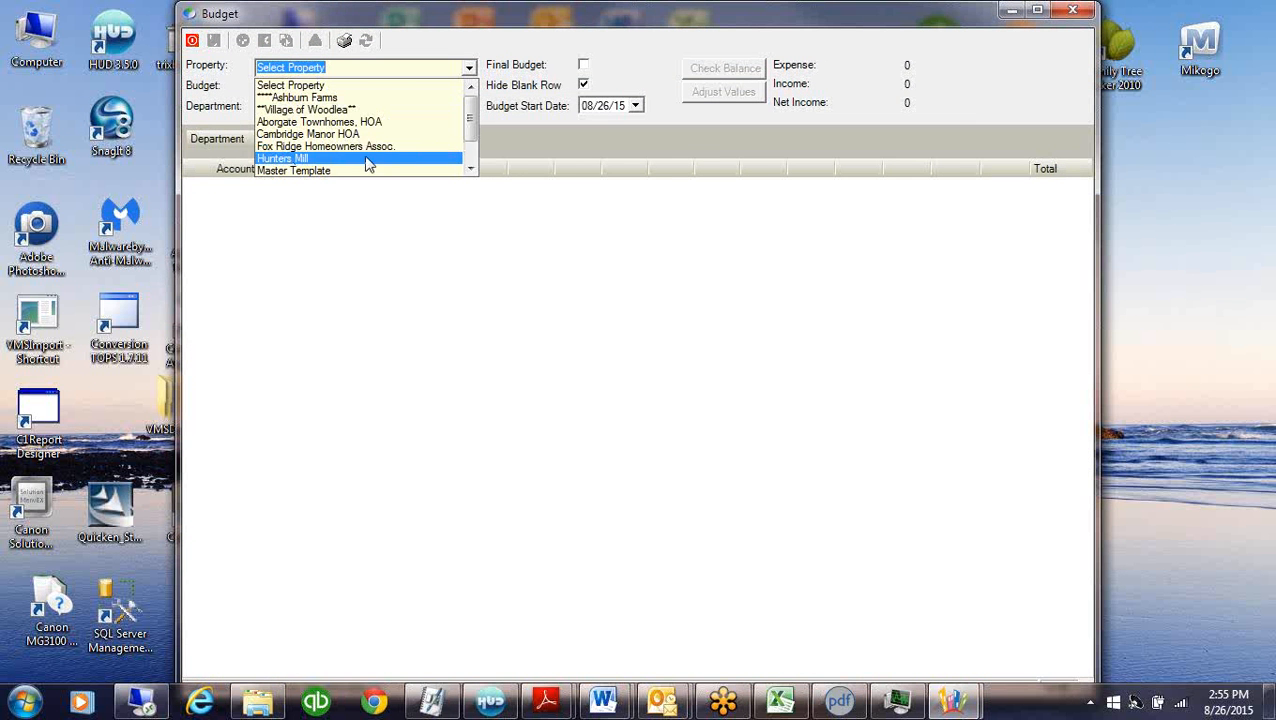
key("Return")
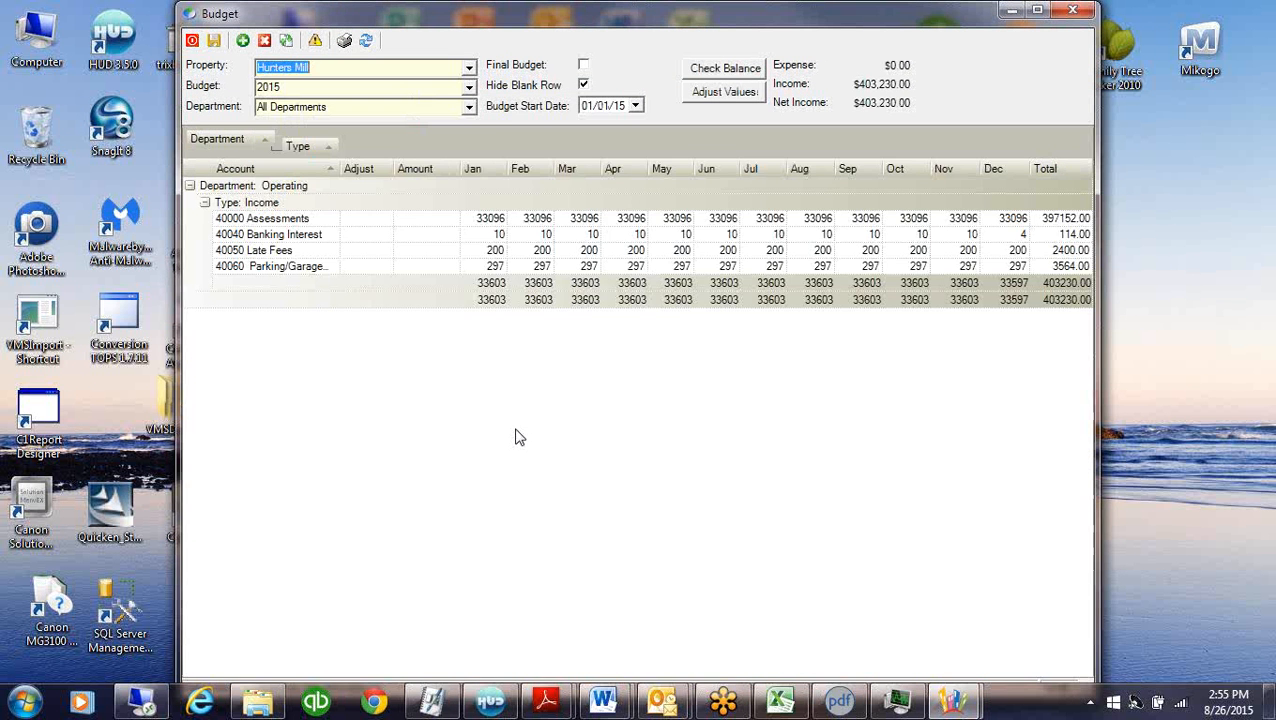
Show the blank budget rows with the Expense group collapsed, and limit the budget to the Operating department
left_click(583, 85)
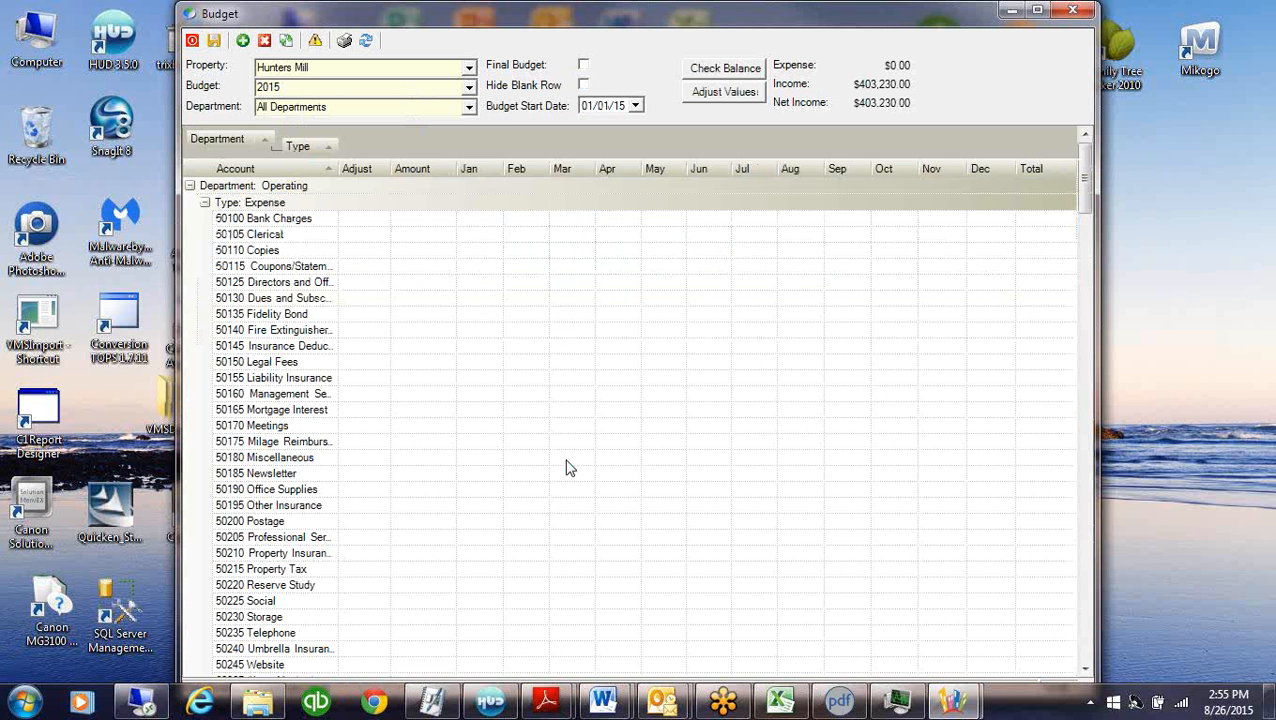
left_click(204, 202)
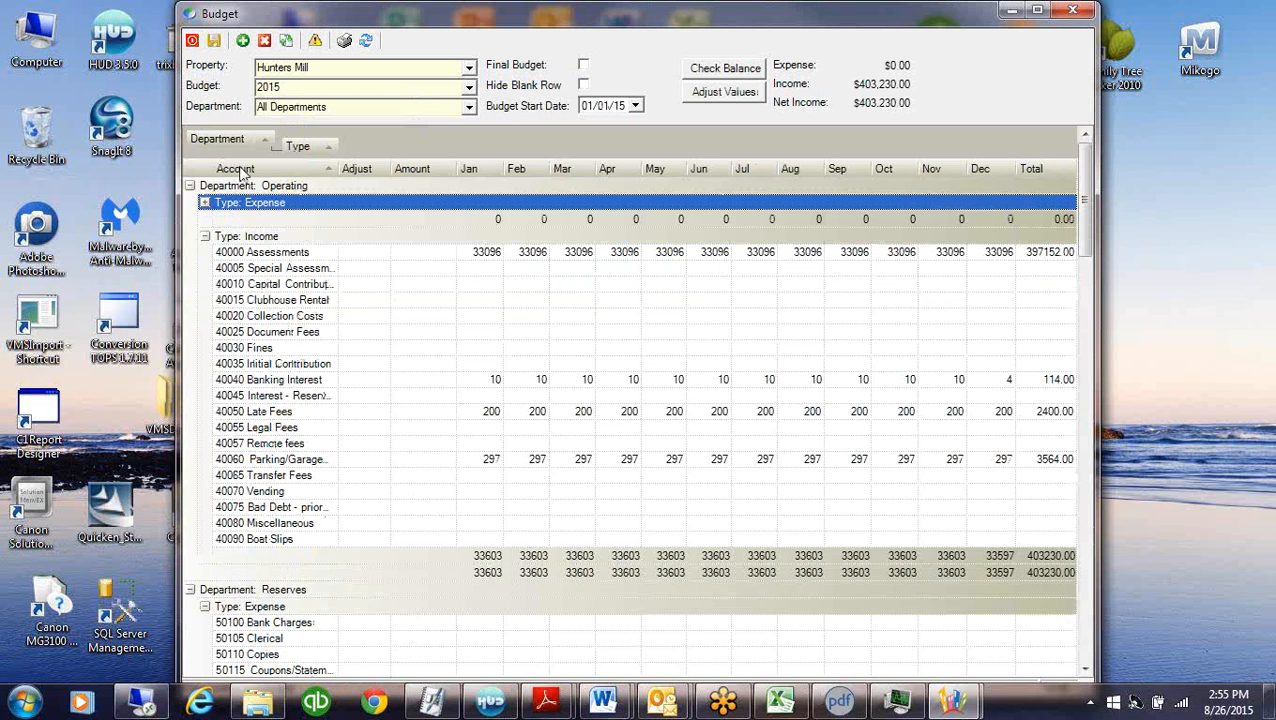
left_click(470, 112)
left_click(470, 108)
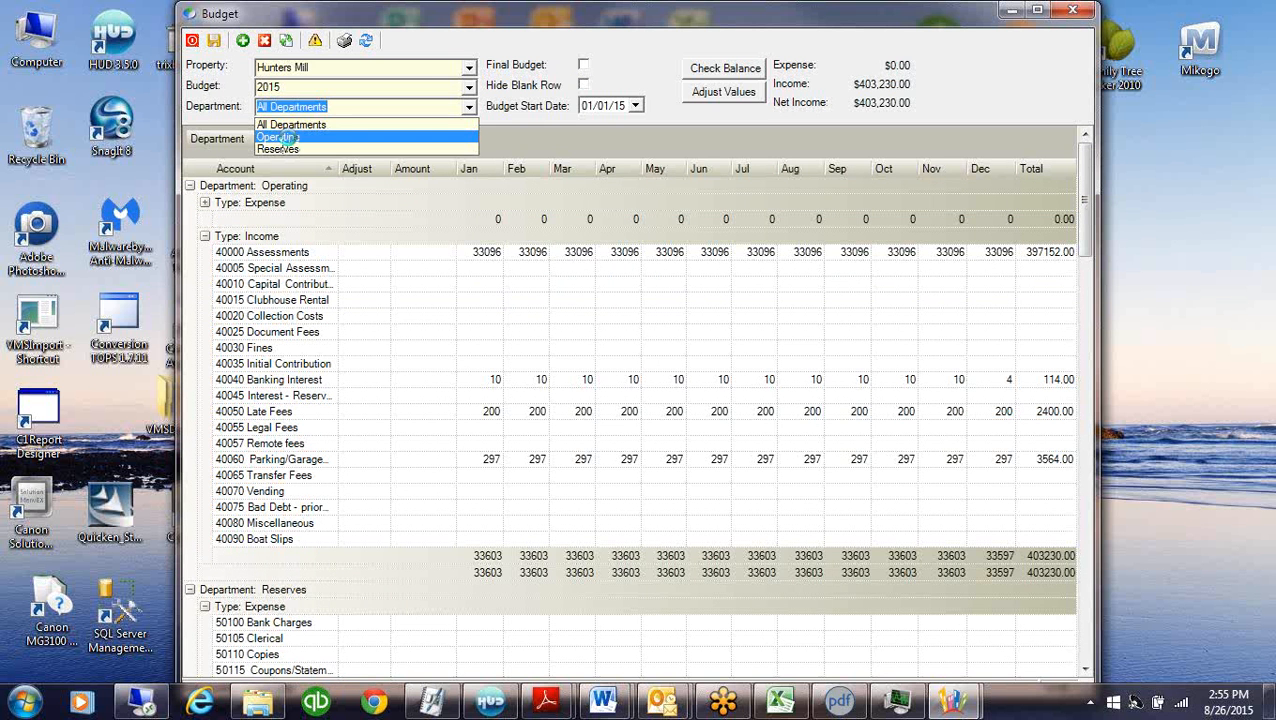
left_click(288, 136)
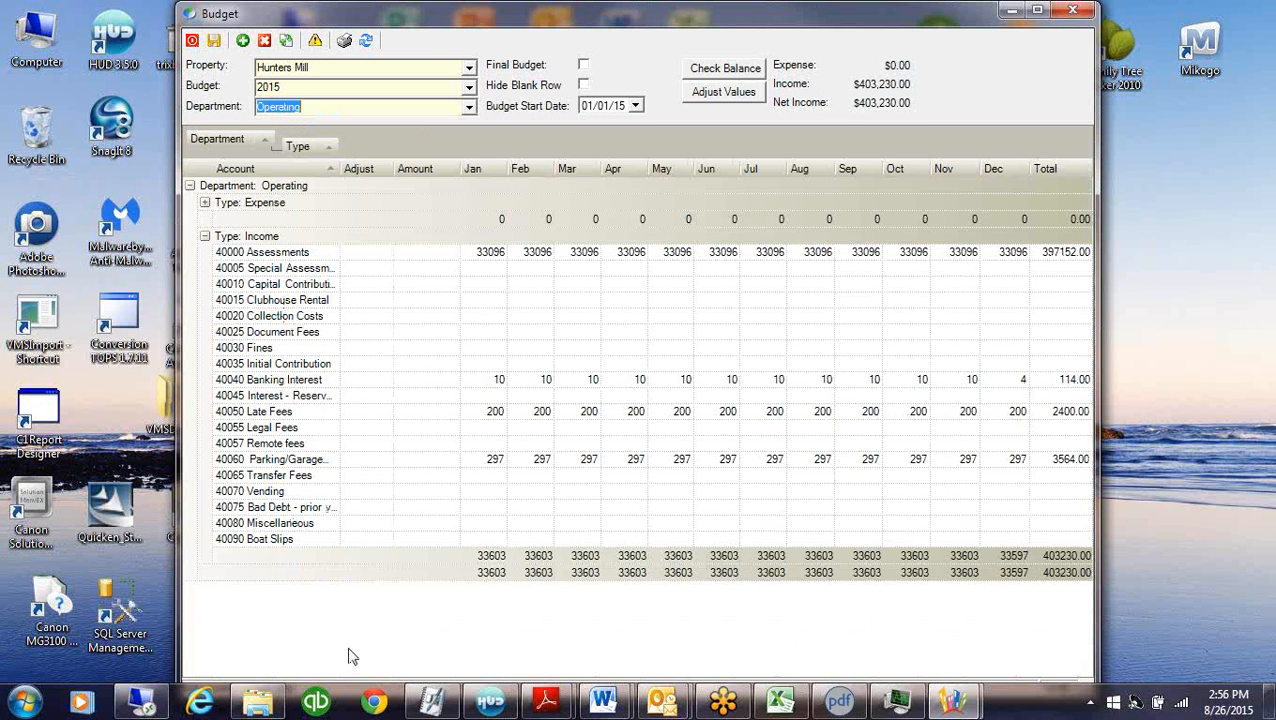
Refresh the budget's list of G/L codes and collapse the Expense group
left_click(367, 42)
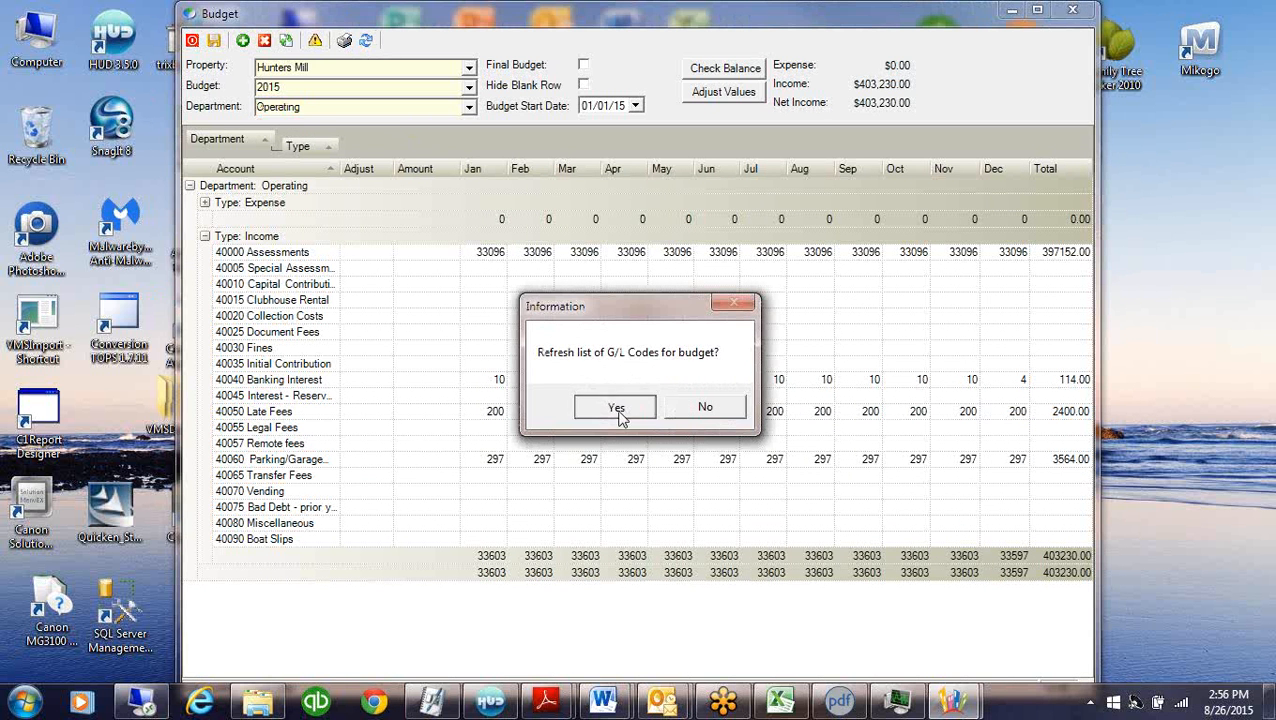
left_click(616, 408)
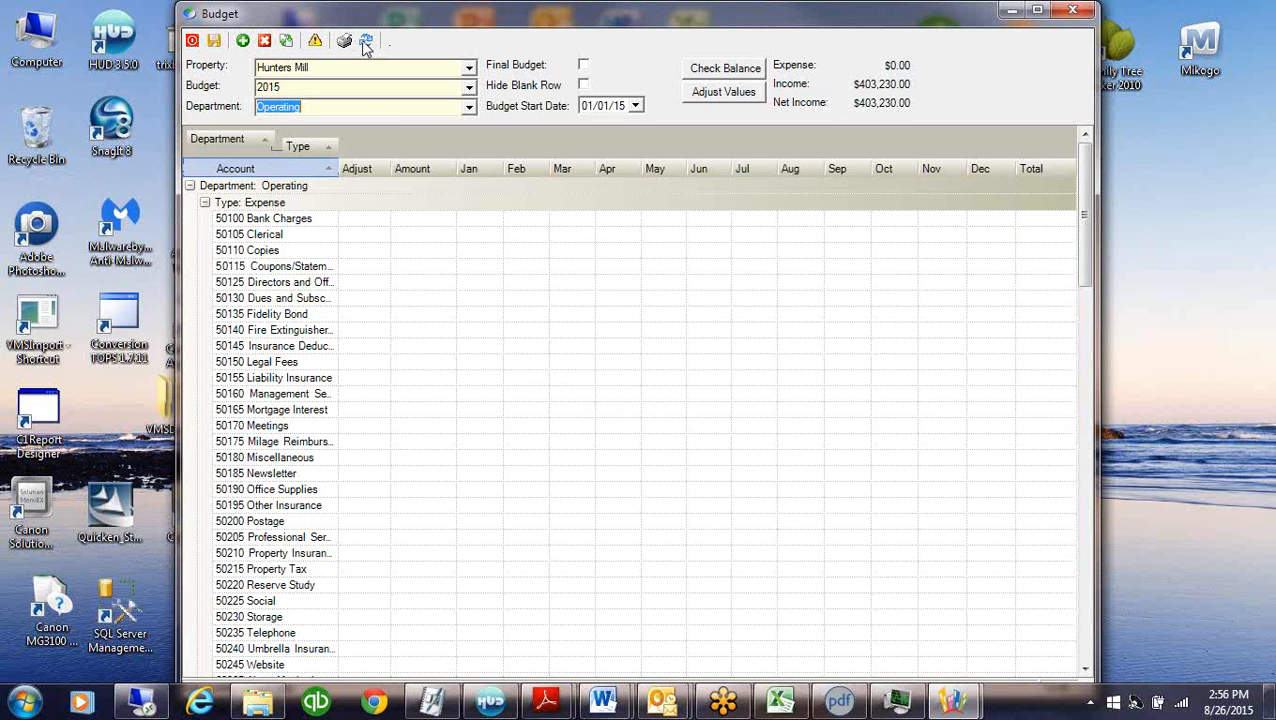
left_click(205, 203)
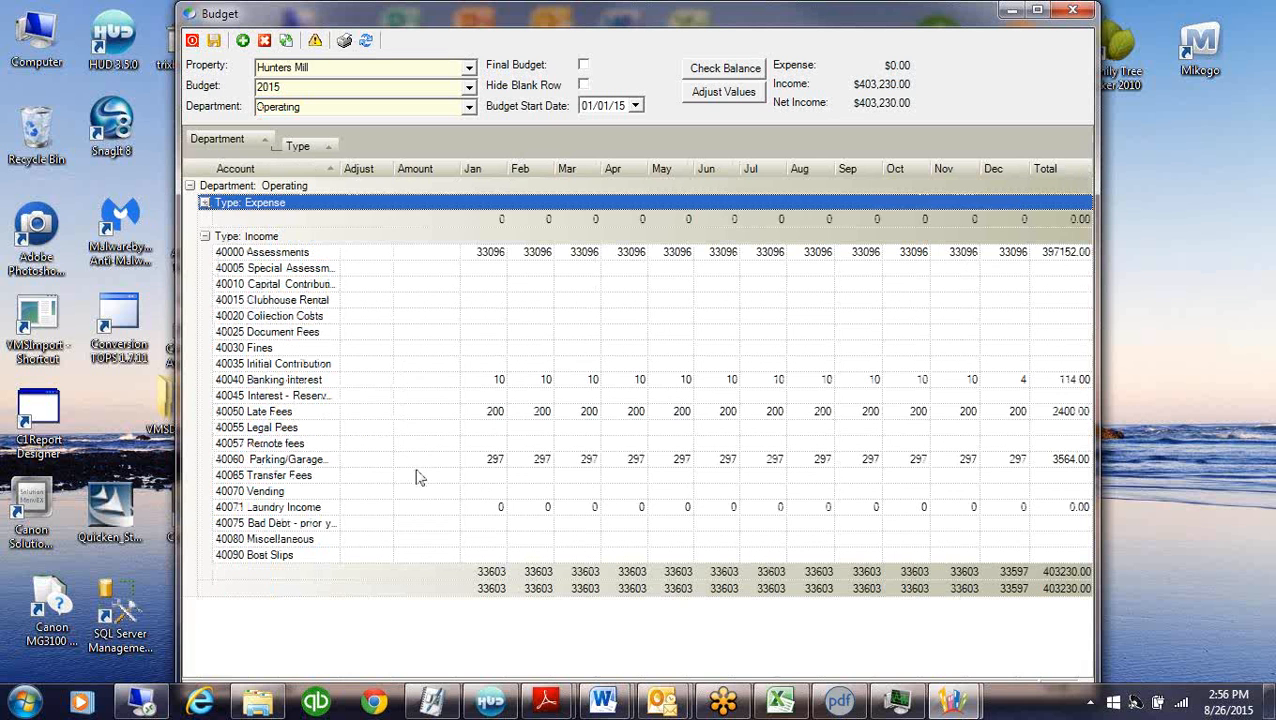
Check the 40071 Laundry Income and 40090 Boat Slips rows, and refresh the budget's G/L codes again
left_click(262, 508)
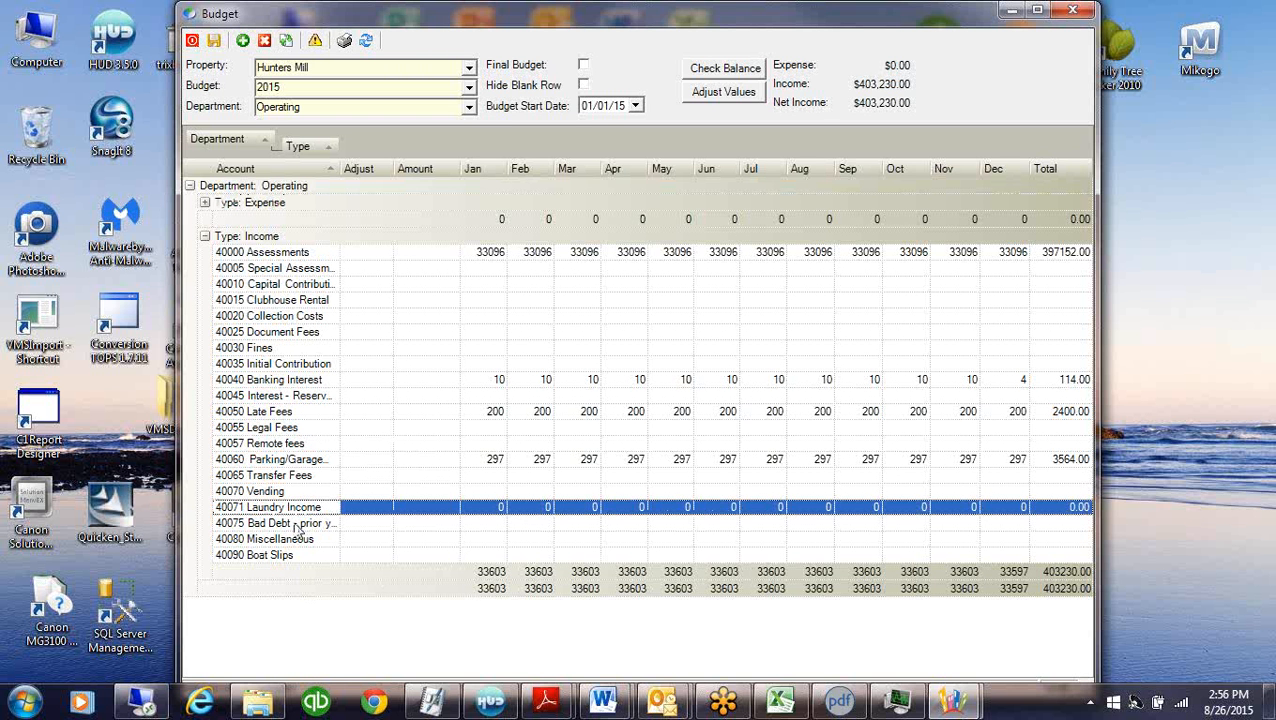
left_click(287, 557)
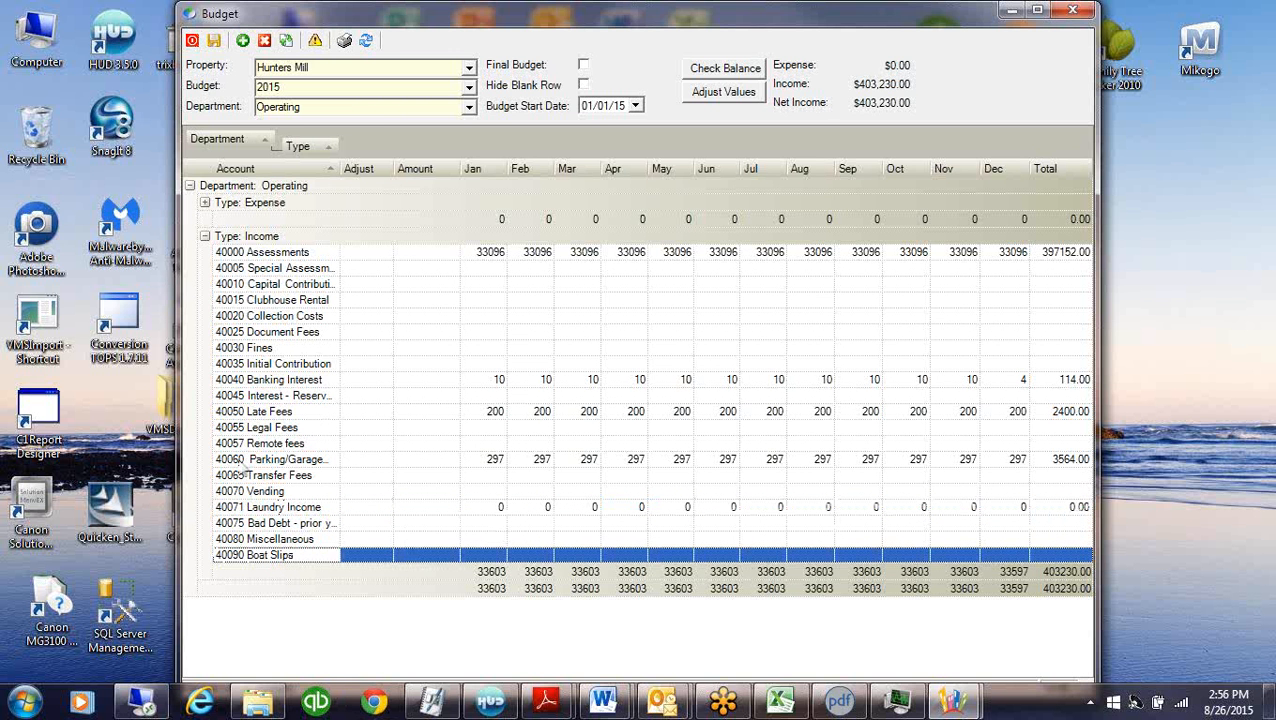
left_click(366, 40)
left_click(607, 410)
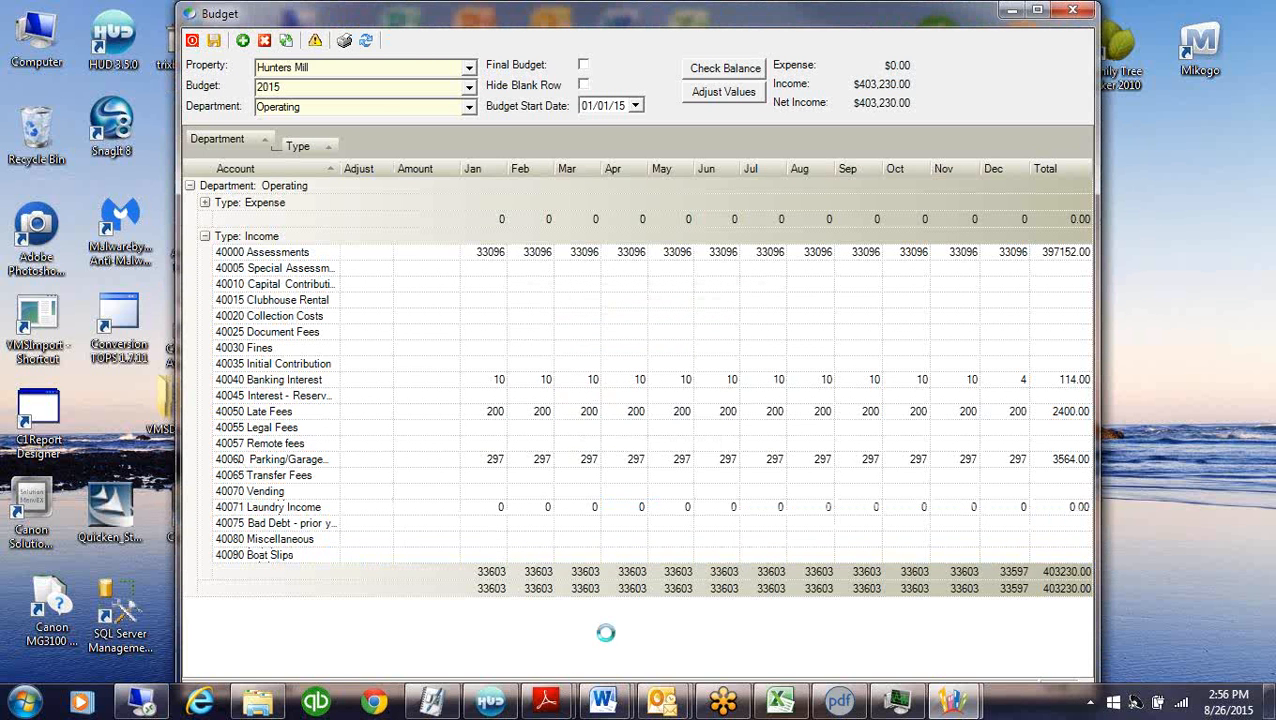
Collapse the Income group and the Operating department group in the budget grid
left_click(205, 203)
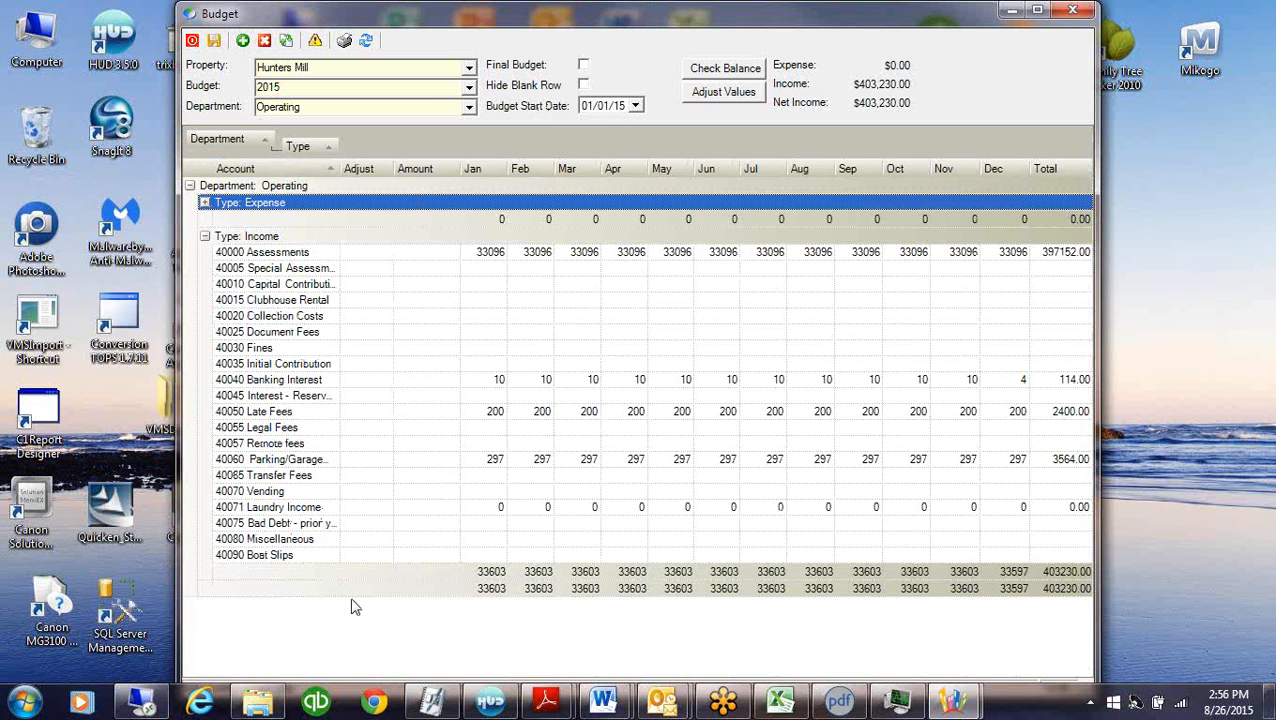
left_click(204, 236)
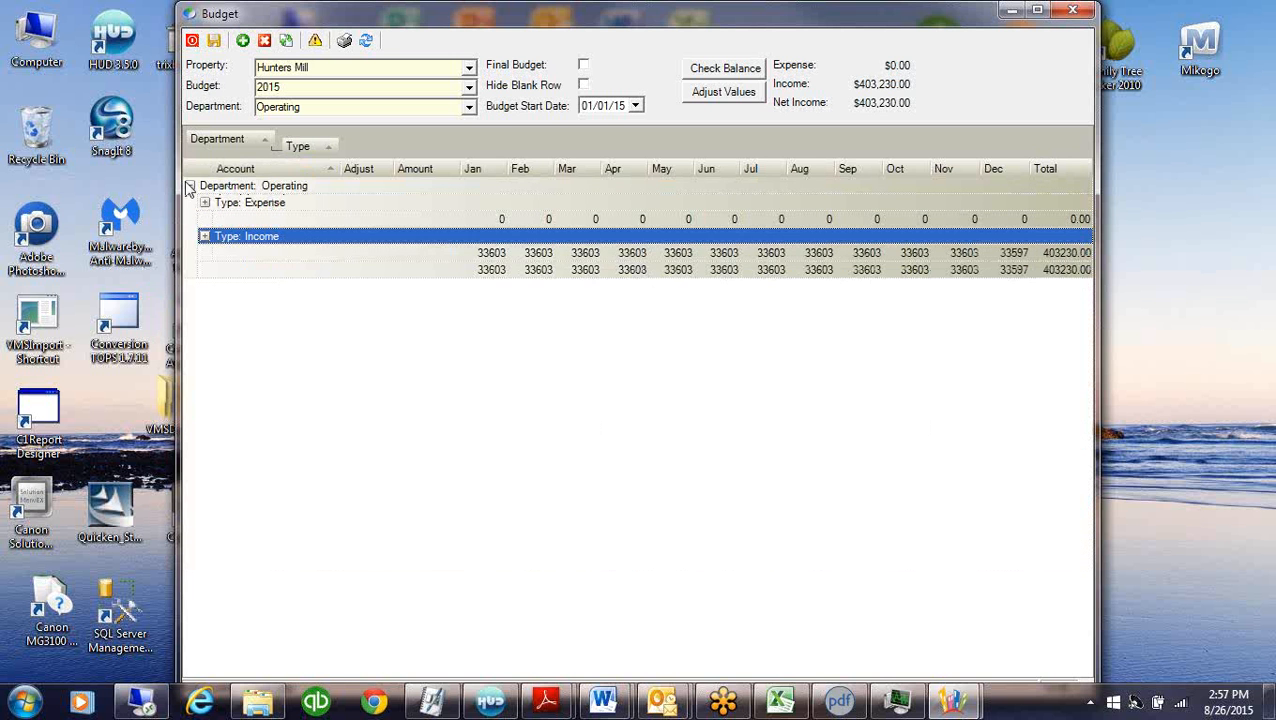
left_click(189, 186)
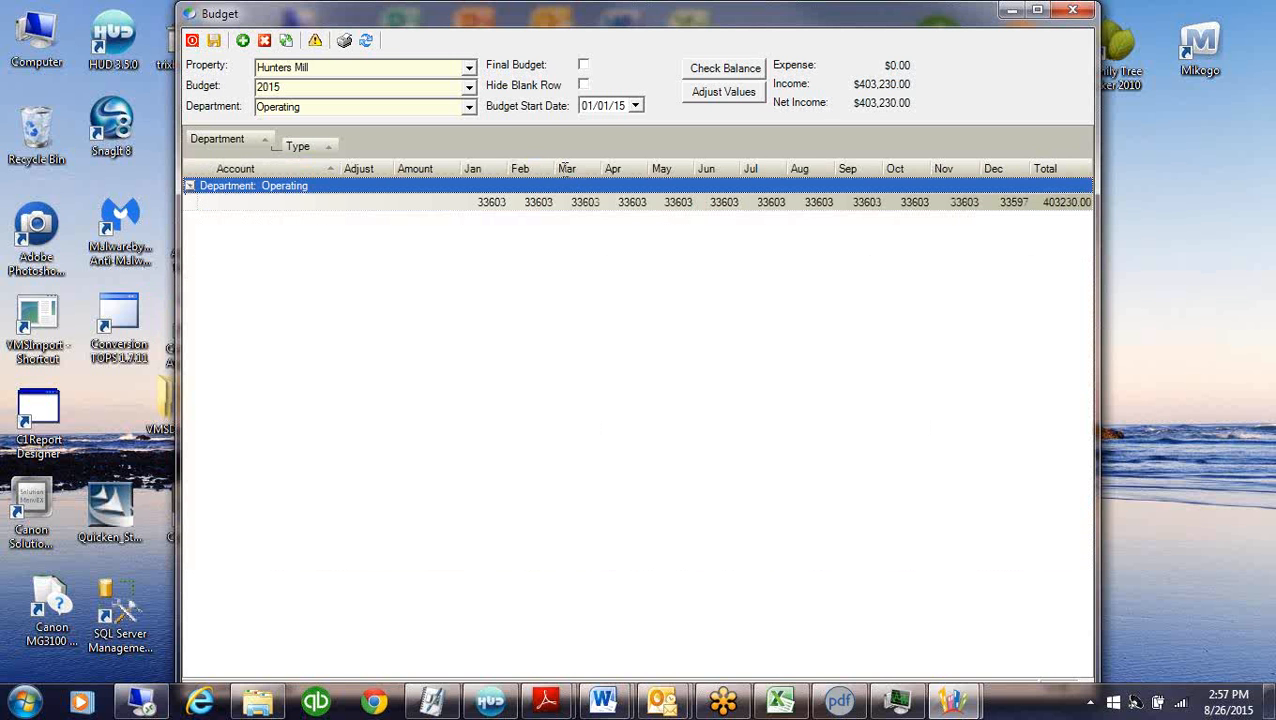
Add a Hunters Mill budget named "Budget 2015 take Two", copied from Prior Year, with a 01/15 start date and no default increase
left_click(243, 41)
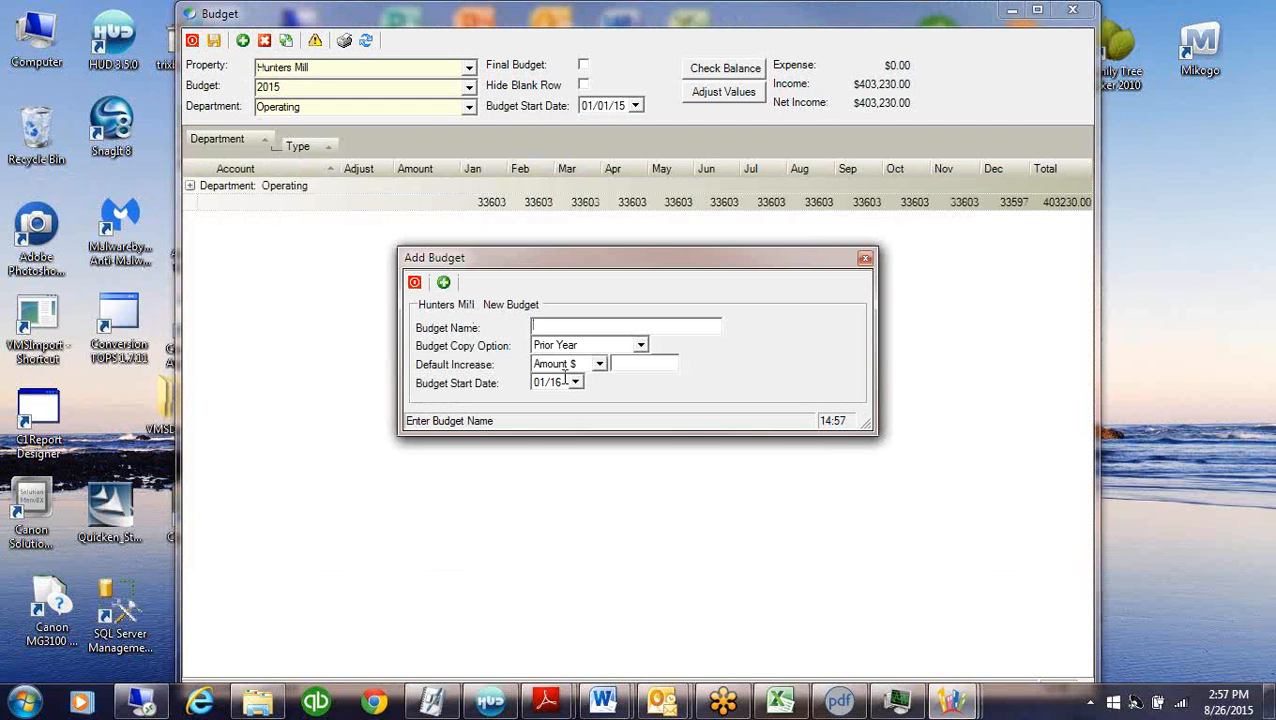
type("Budget 2015")
key("BackSpace")
type("5 takel Two")
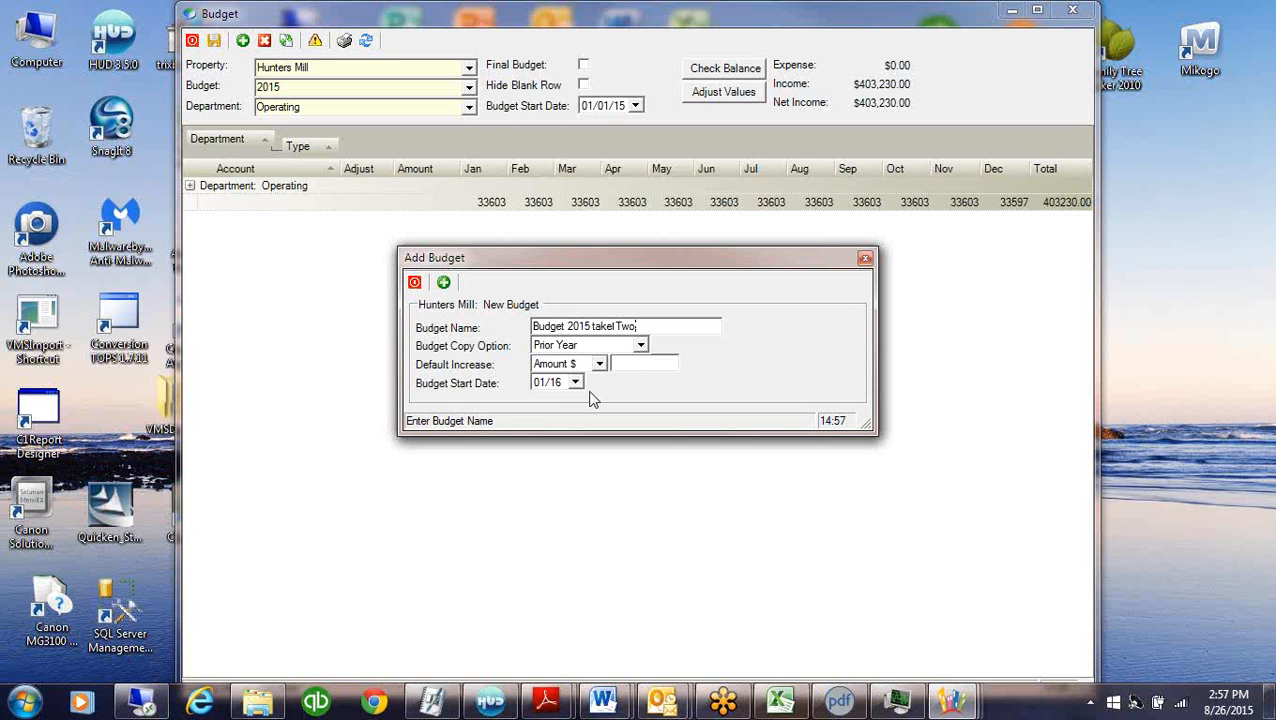
left_click(558, 385)
left_click(651, 363)
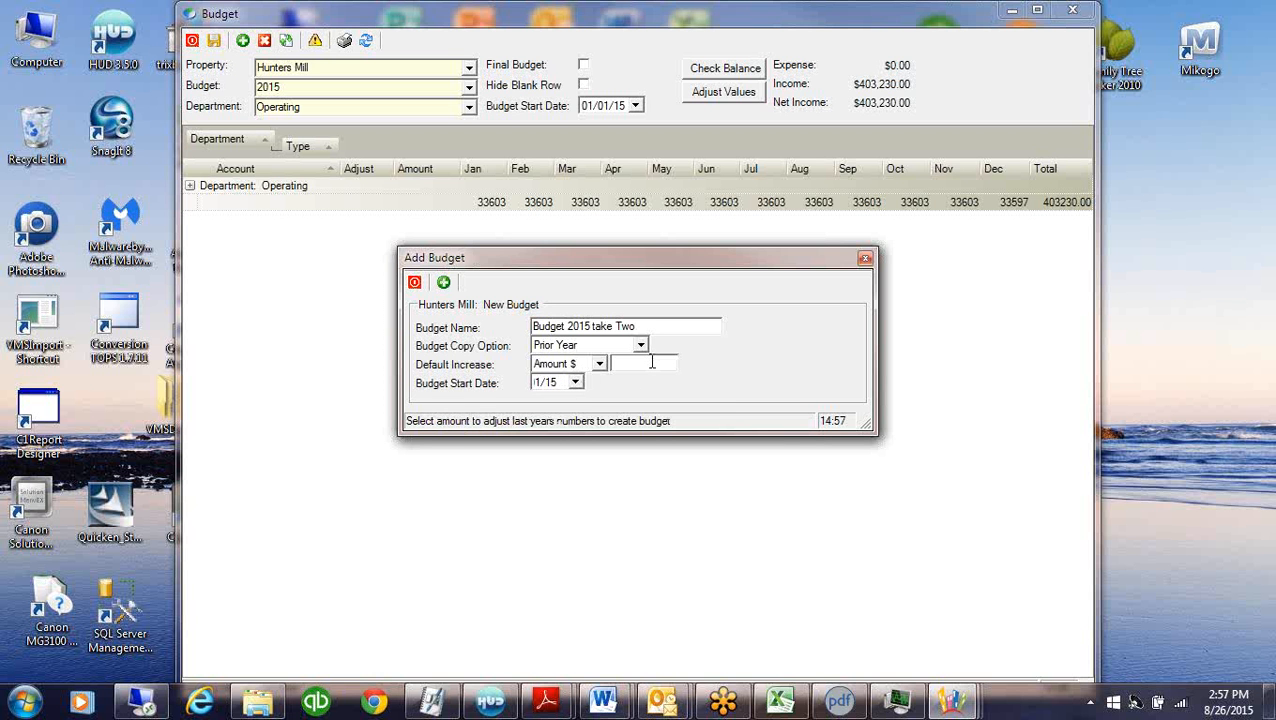
left_click(443, 282)
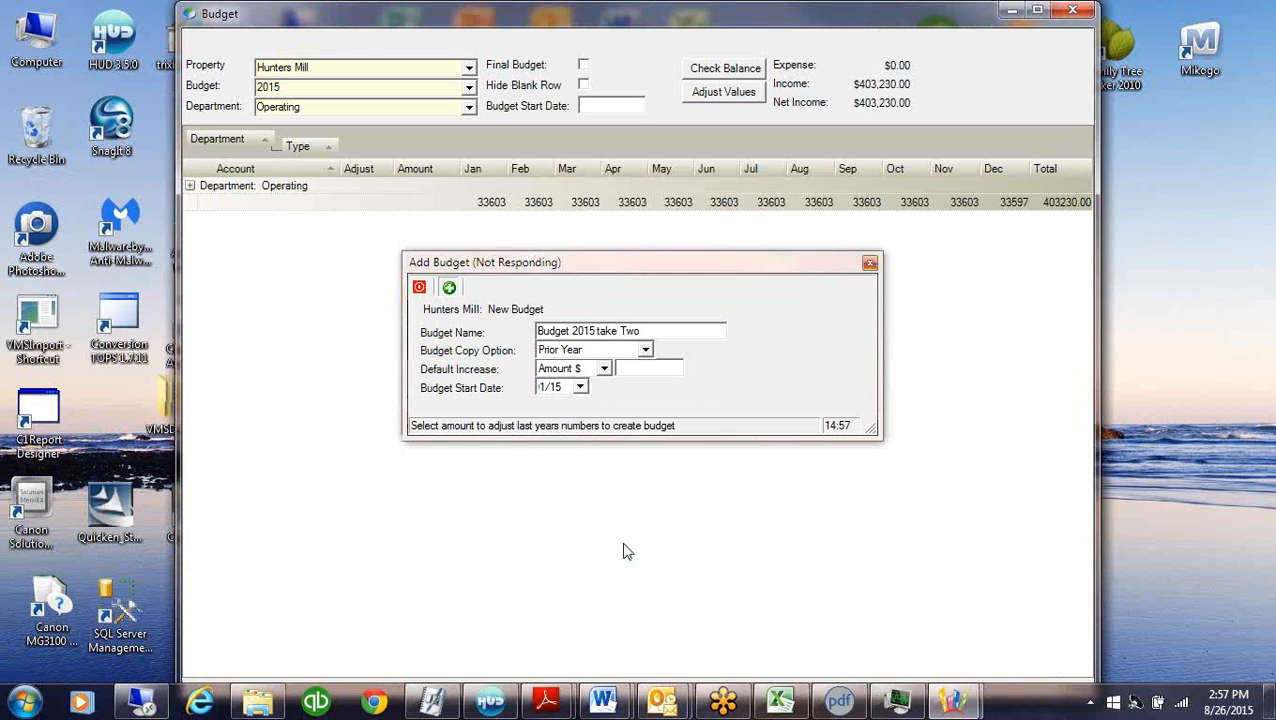
left_click(656, 408)
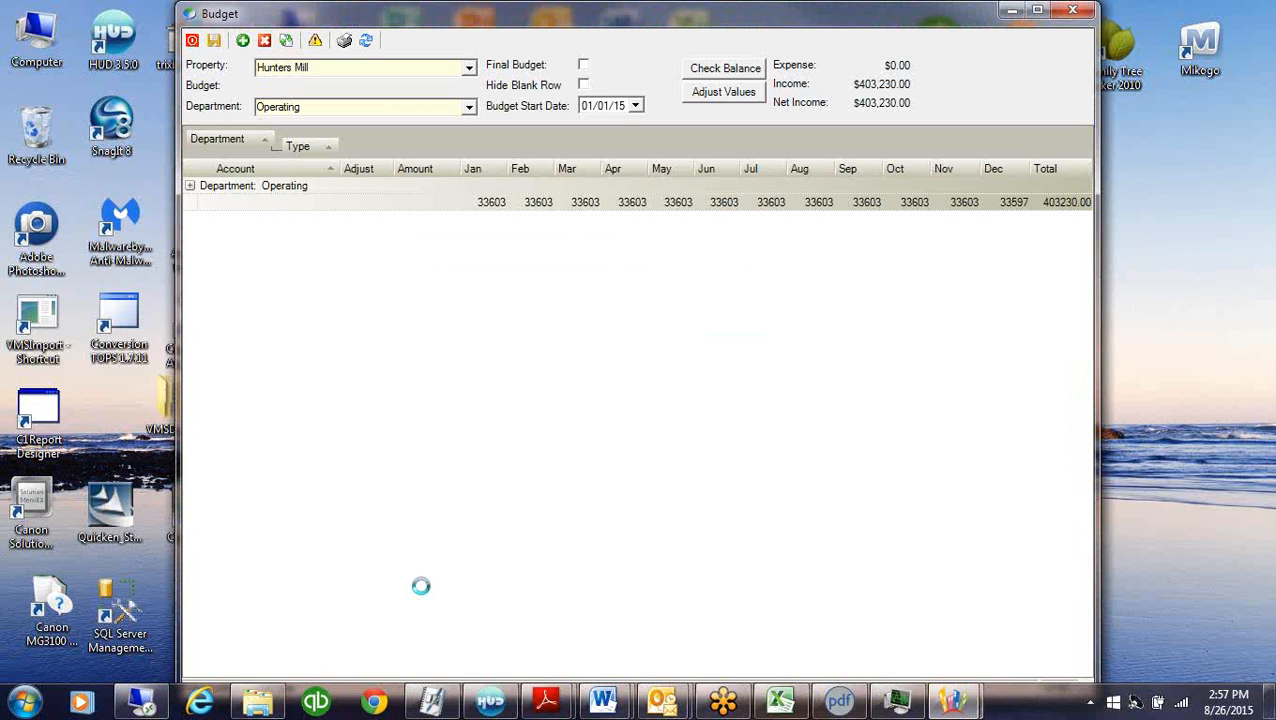
Limit the Budget 2015 take Two budget to the Operating department and collapse its Expense group
left_click(470, 108)
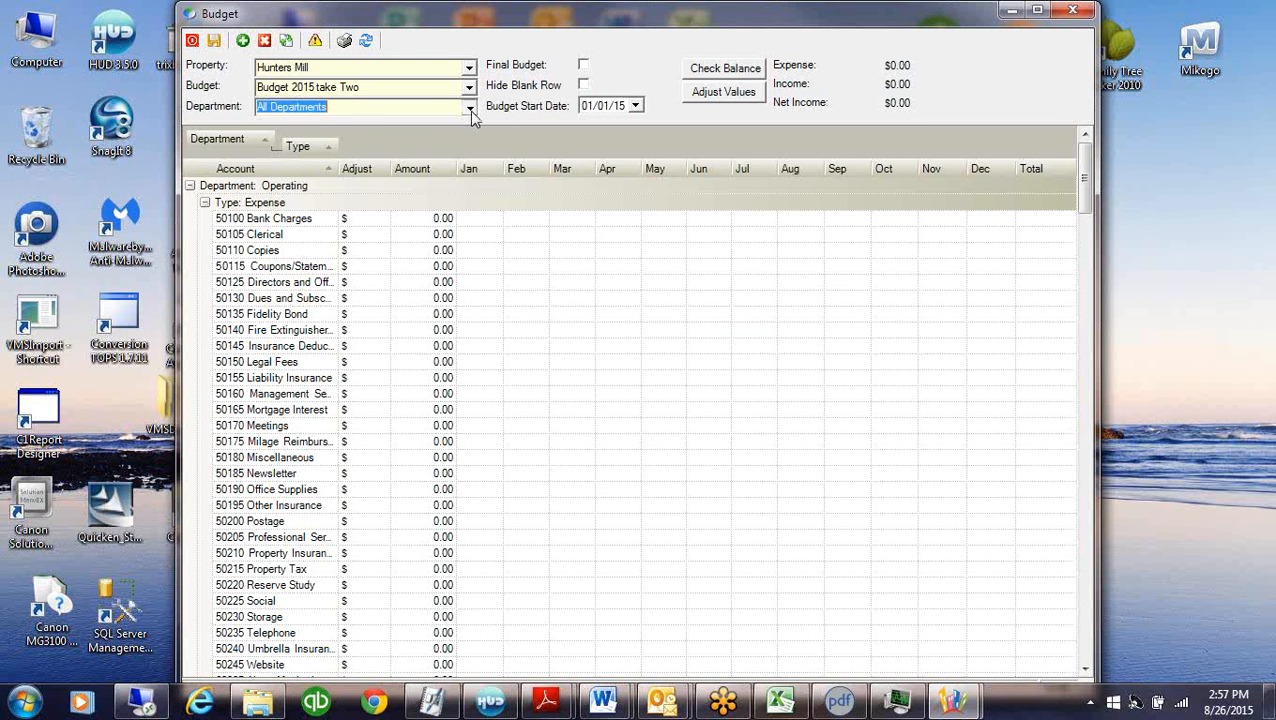
left_click(284, 138)
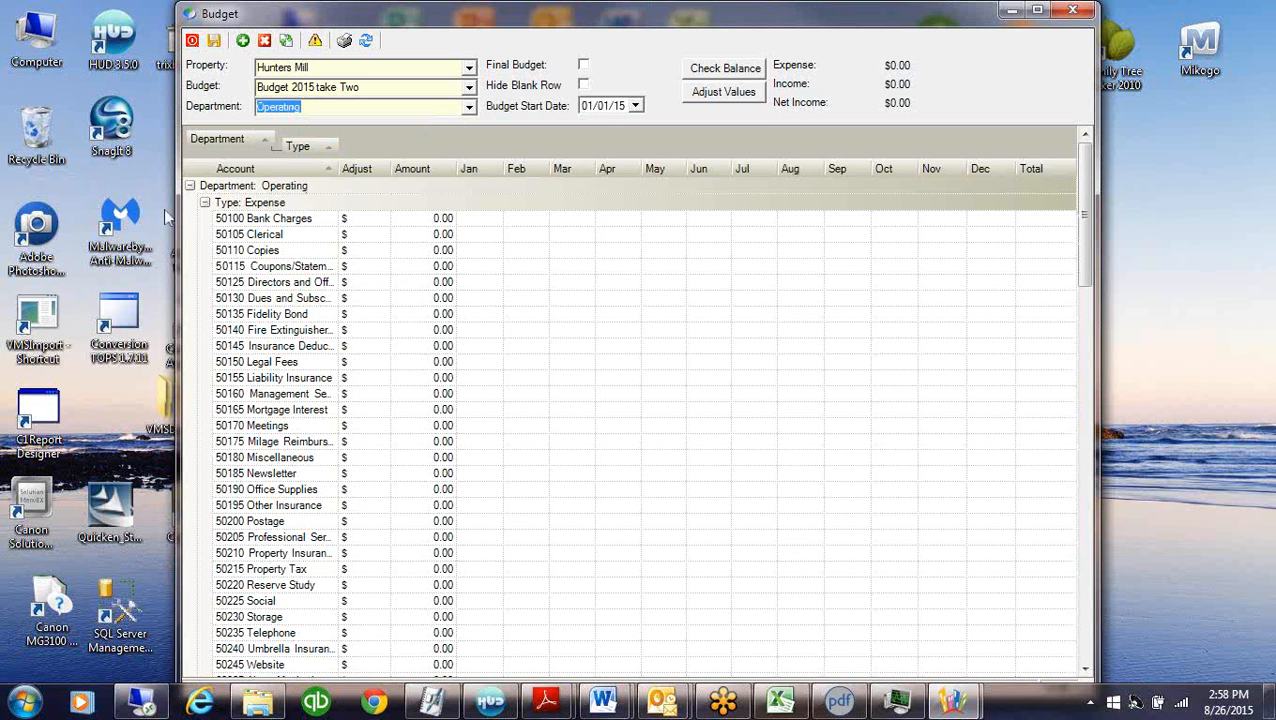
left_click(205, 203)
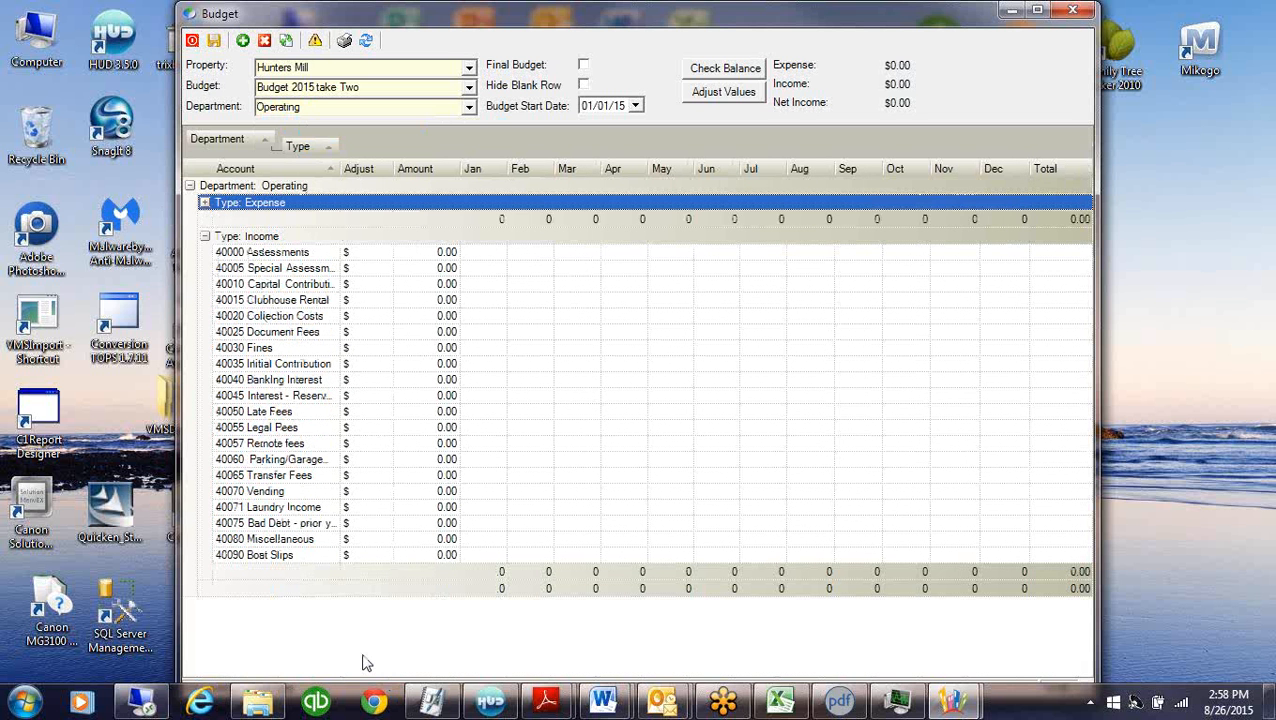
Check the income rows of the take Two budget, including 40090 Boat Slips, and collapse the Income group
left_click(381, 556)
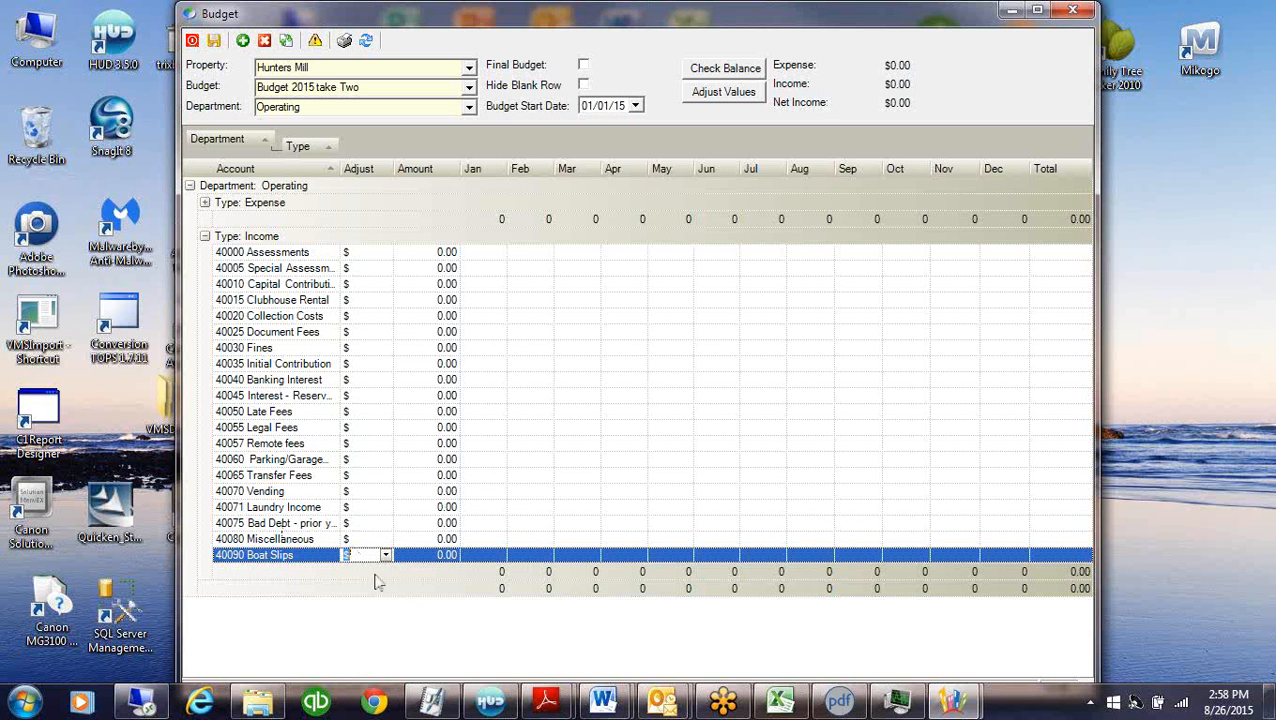
mouse_move(431, 700)
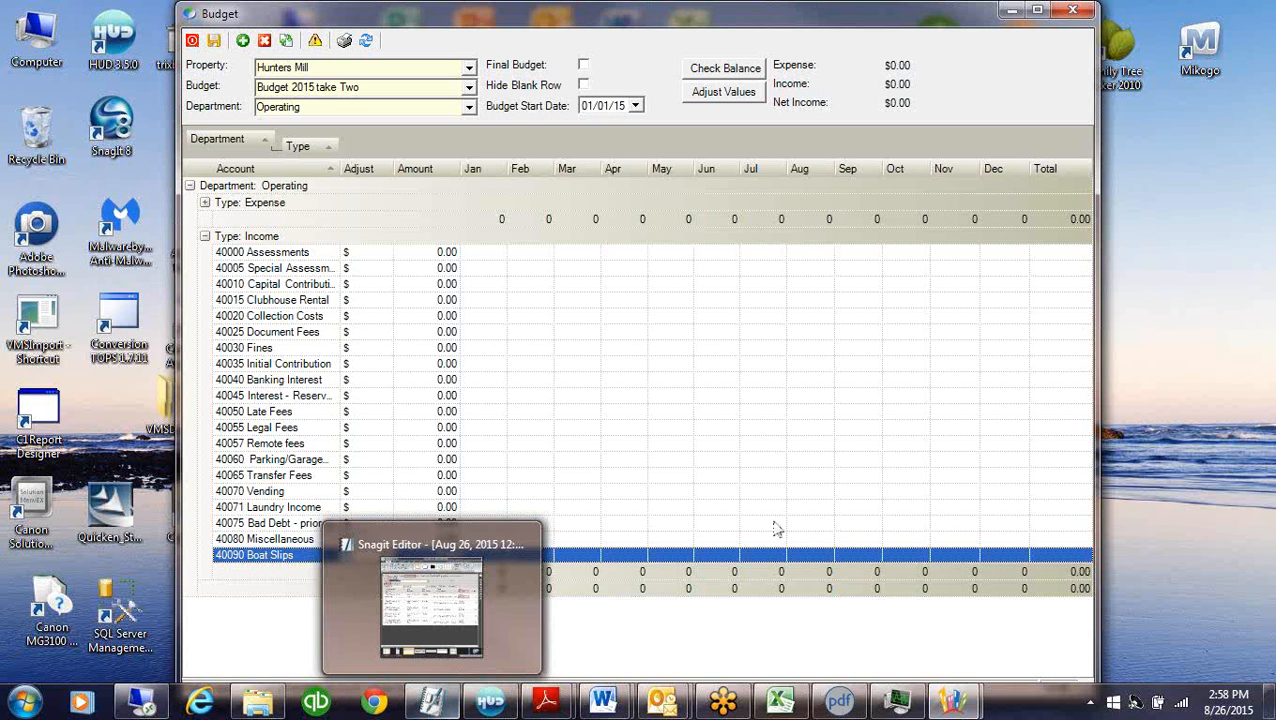
left_click(717, 400)
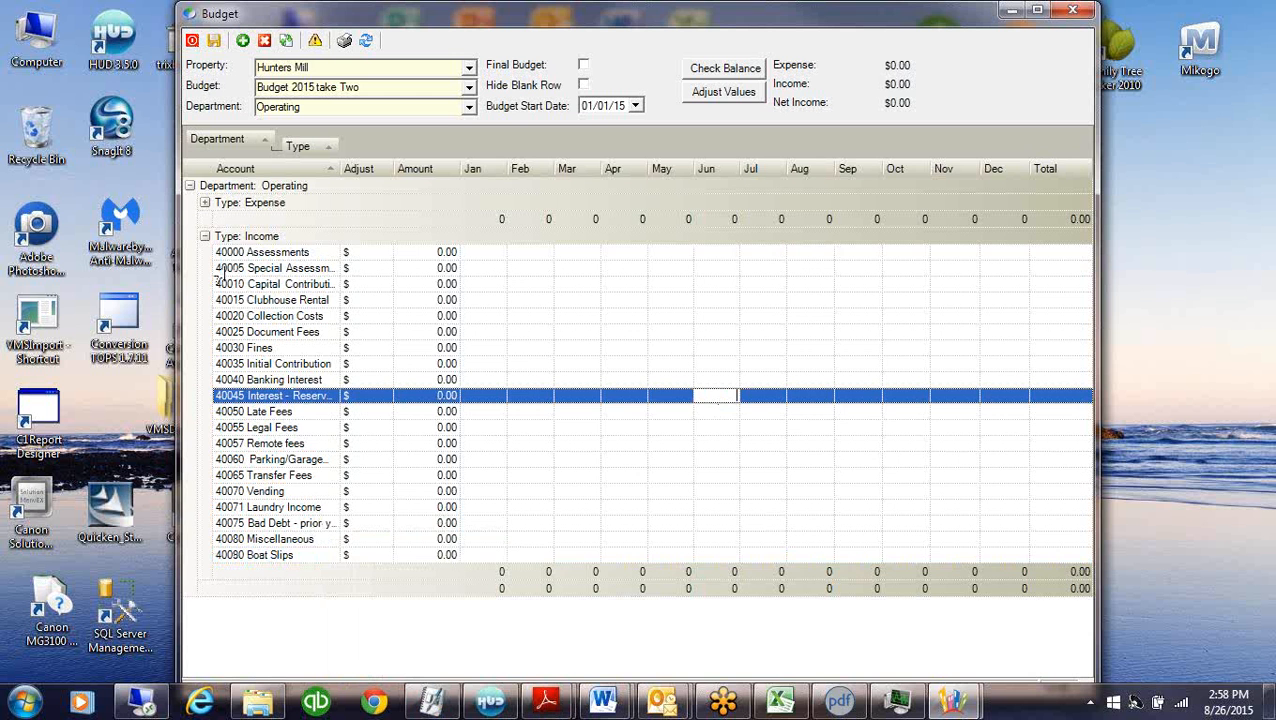
left_click(204, 236)
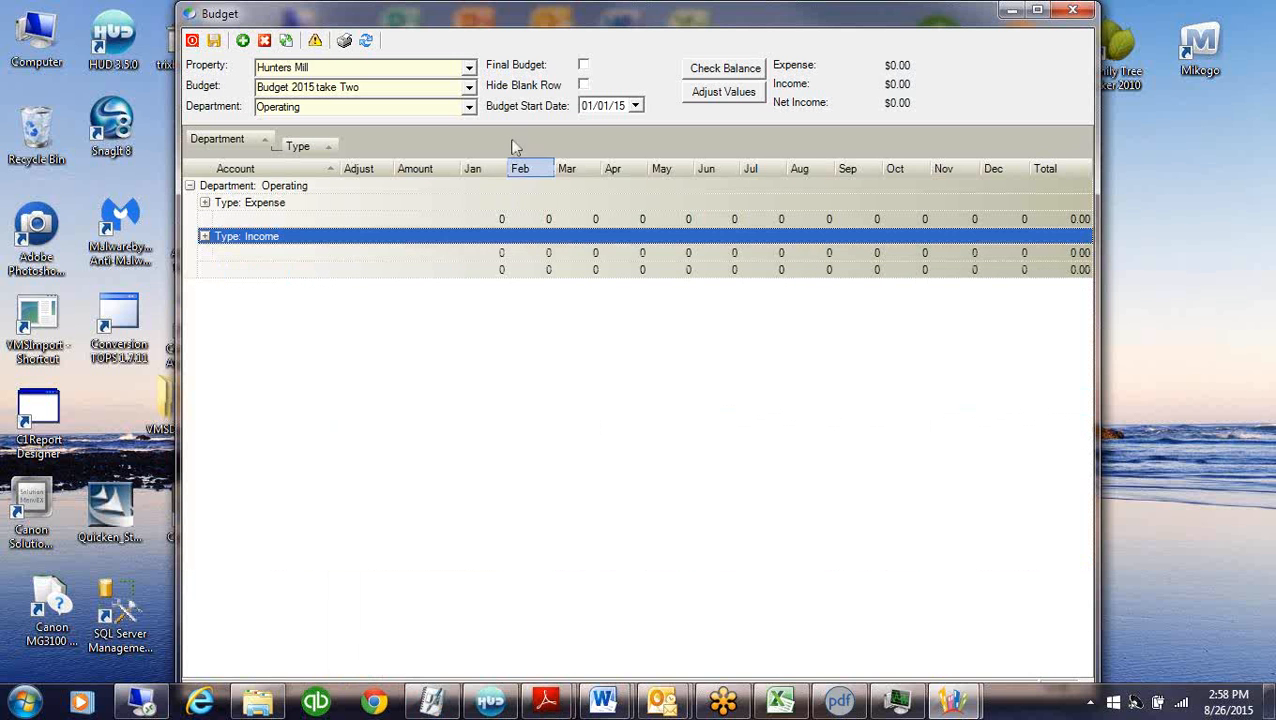
Switch the Budget screen back to the 2015 budget for Hunters Mill
left_click(469, 87)
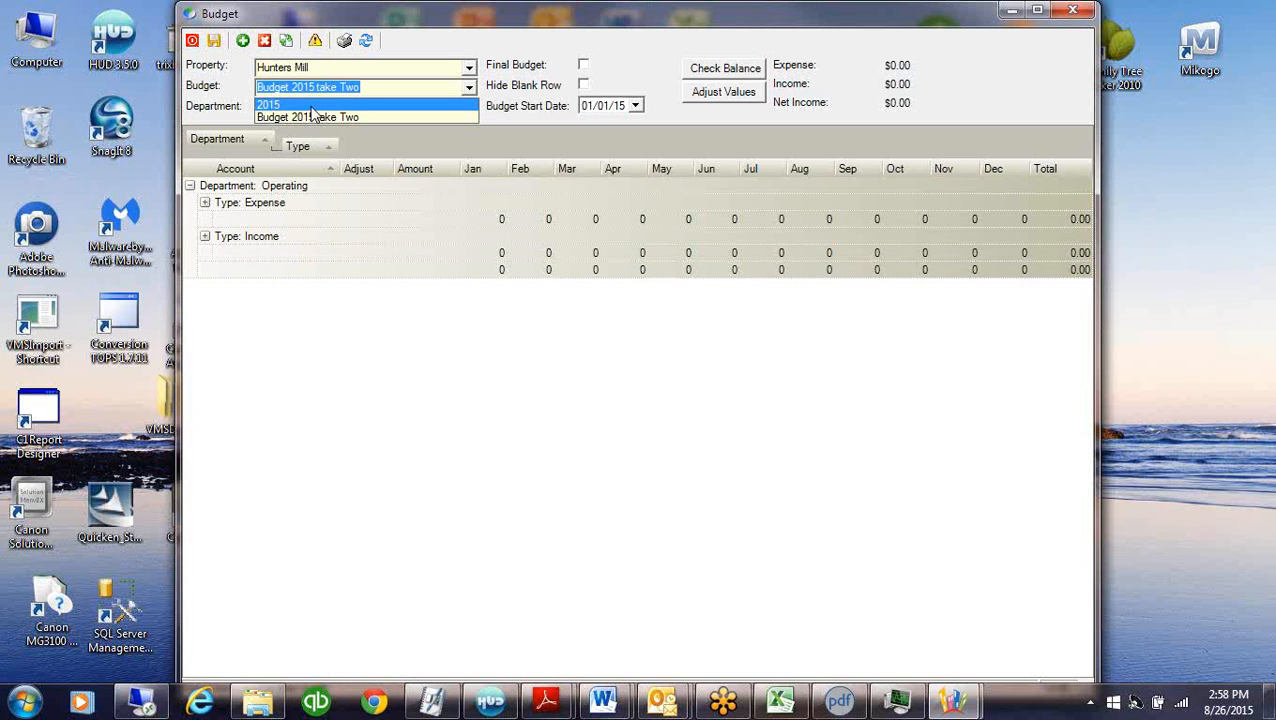
left_click(312, 117)
left_click(628, 420)
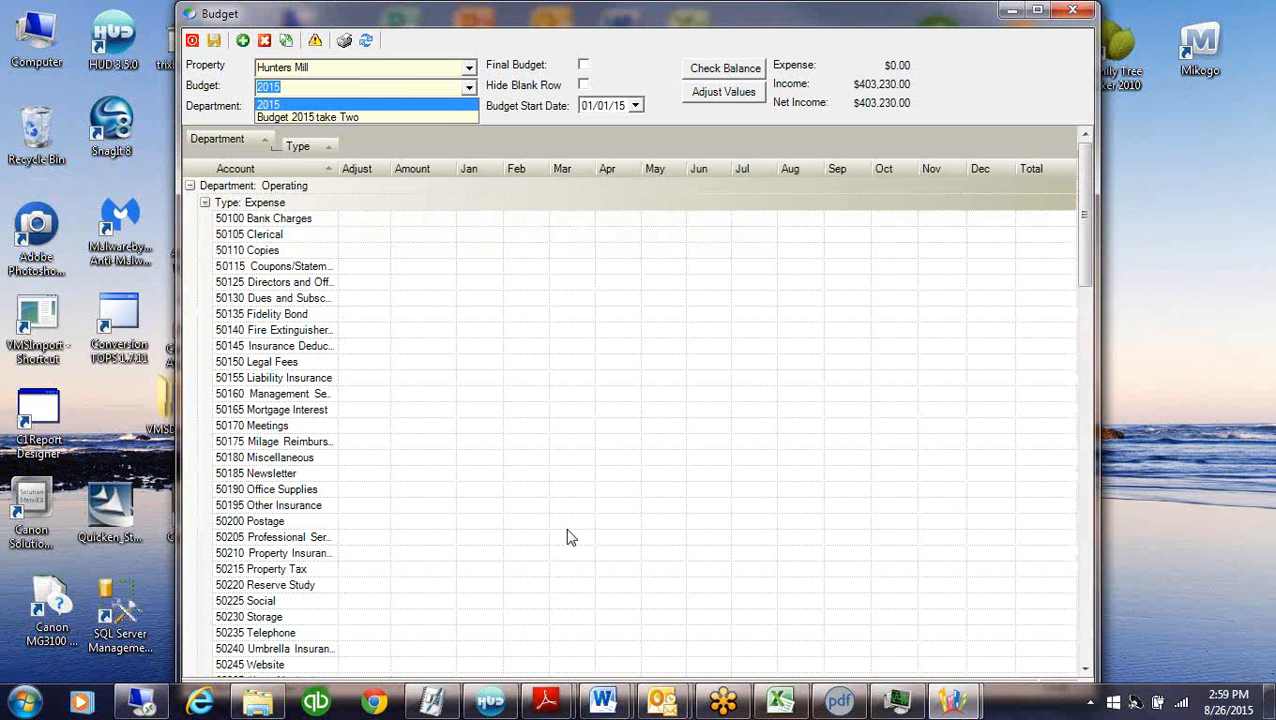
left_click(283, 95)
left_click(420, 268)
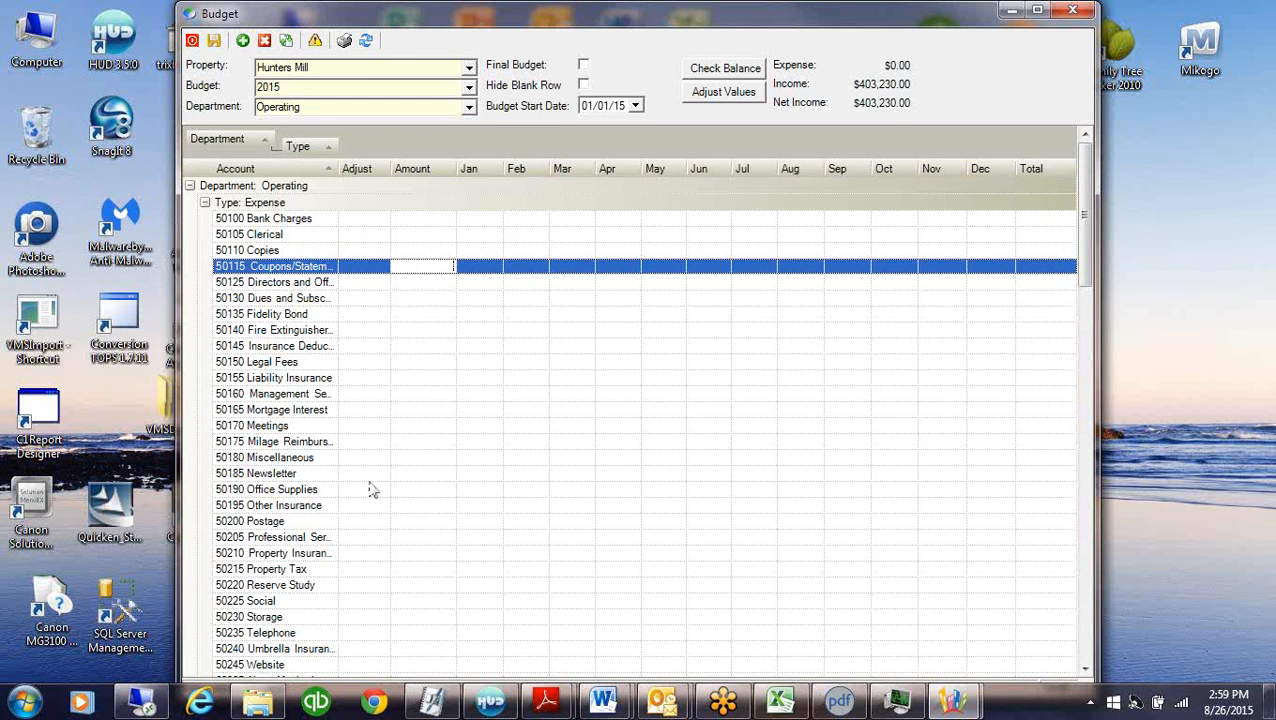
Enter an amount of 403230 for the 50160 Management Services expense account and adjust the budget values
left_click(373, 394)
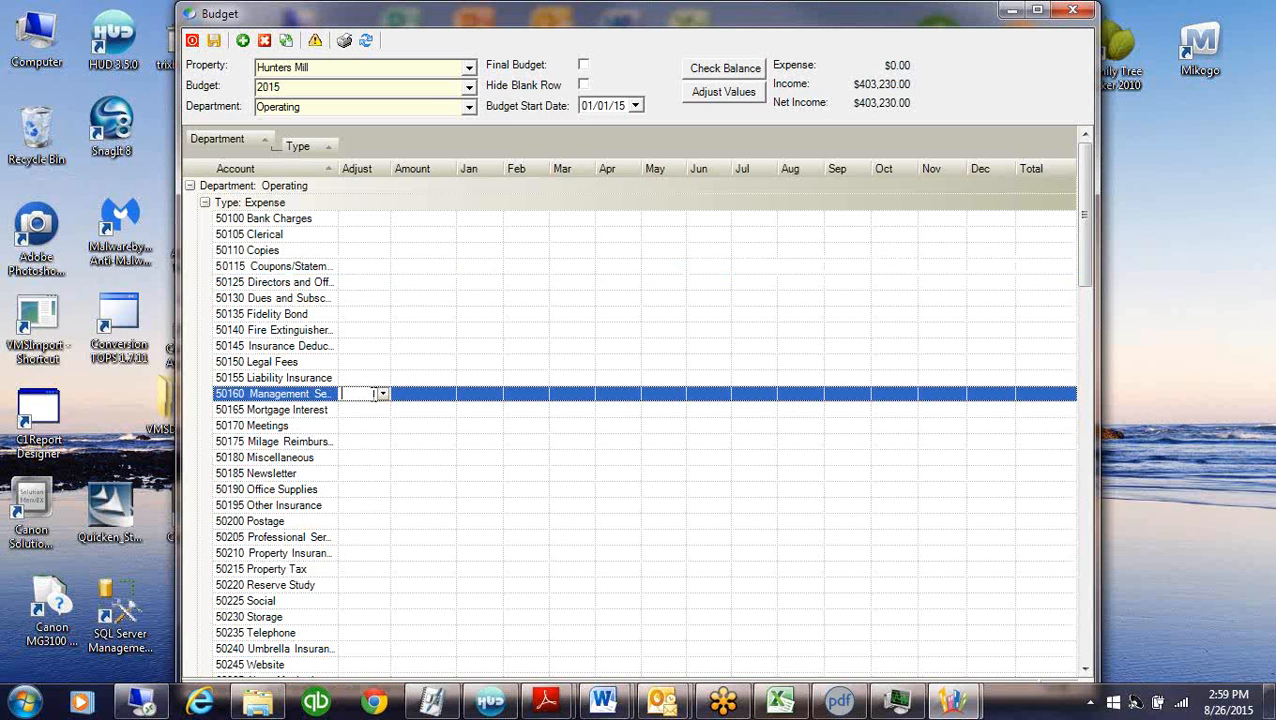
type("1")
left_click(417, 396)
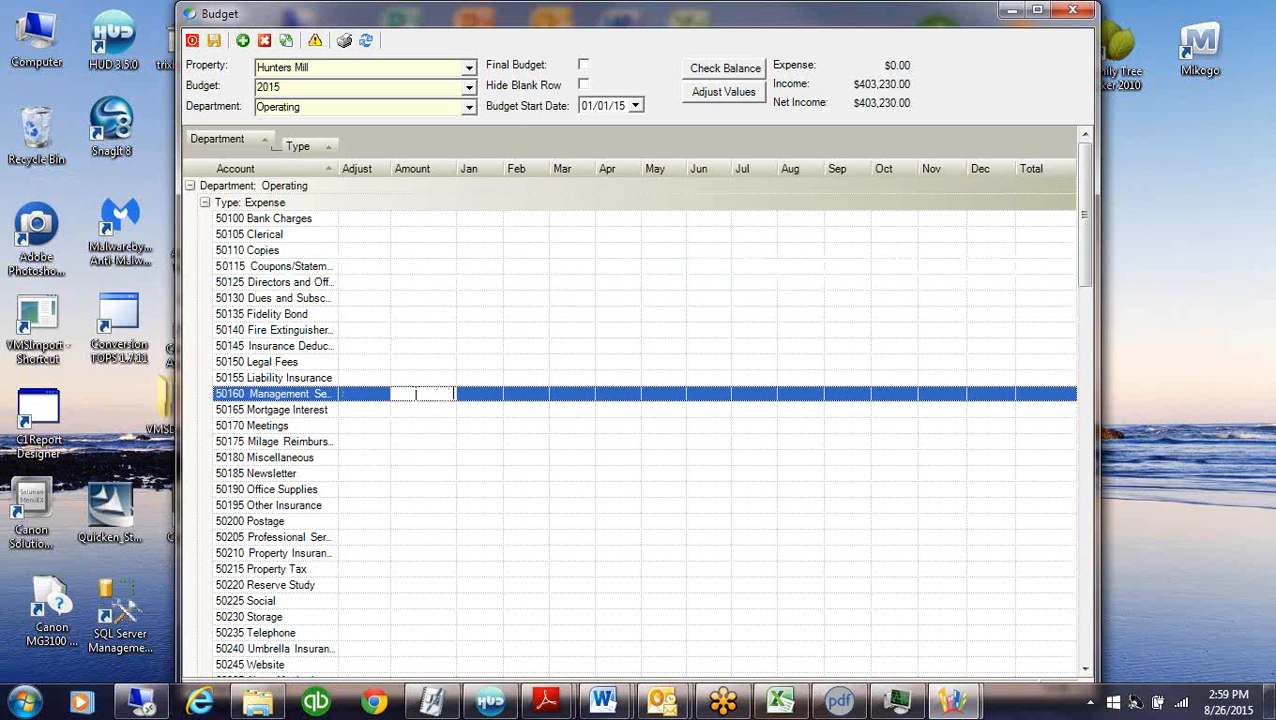
type("403230")
left_click(743, 93)
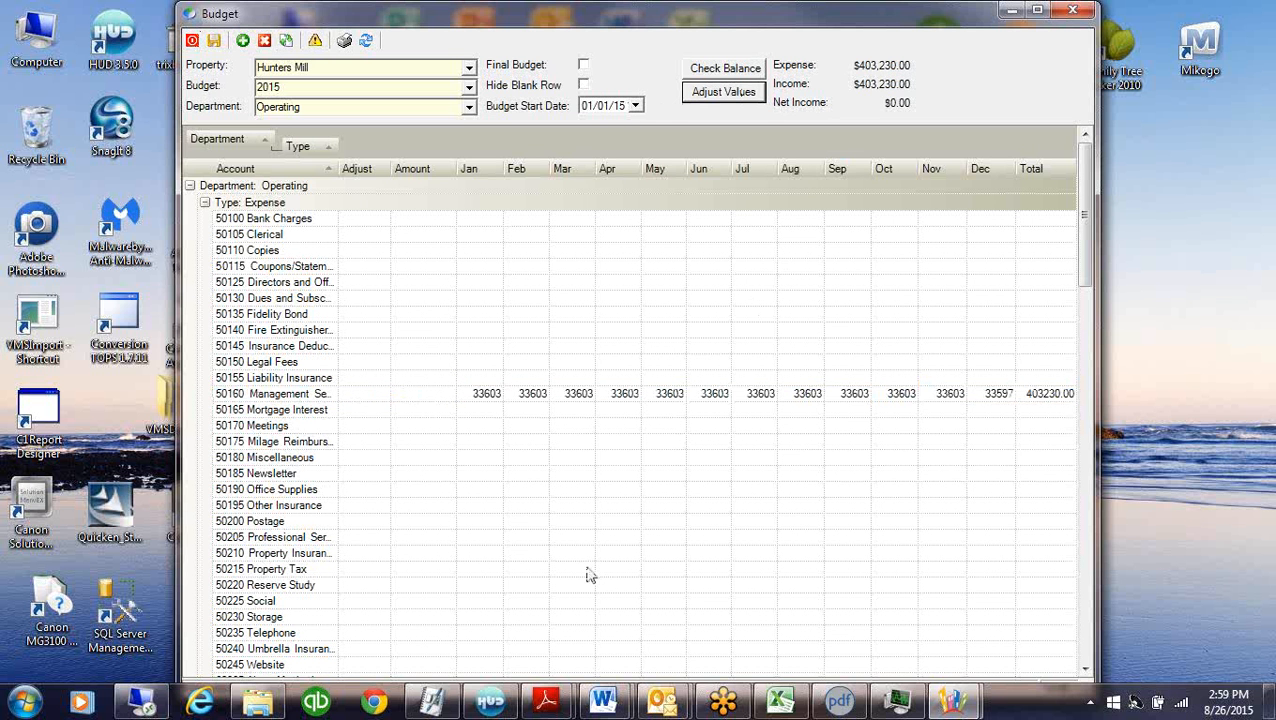
Hide the blank rows of the 2015 budget and mark it as the final budget
left_click(583, 86)
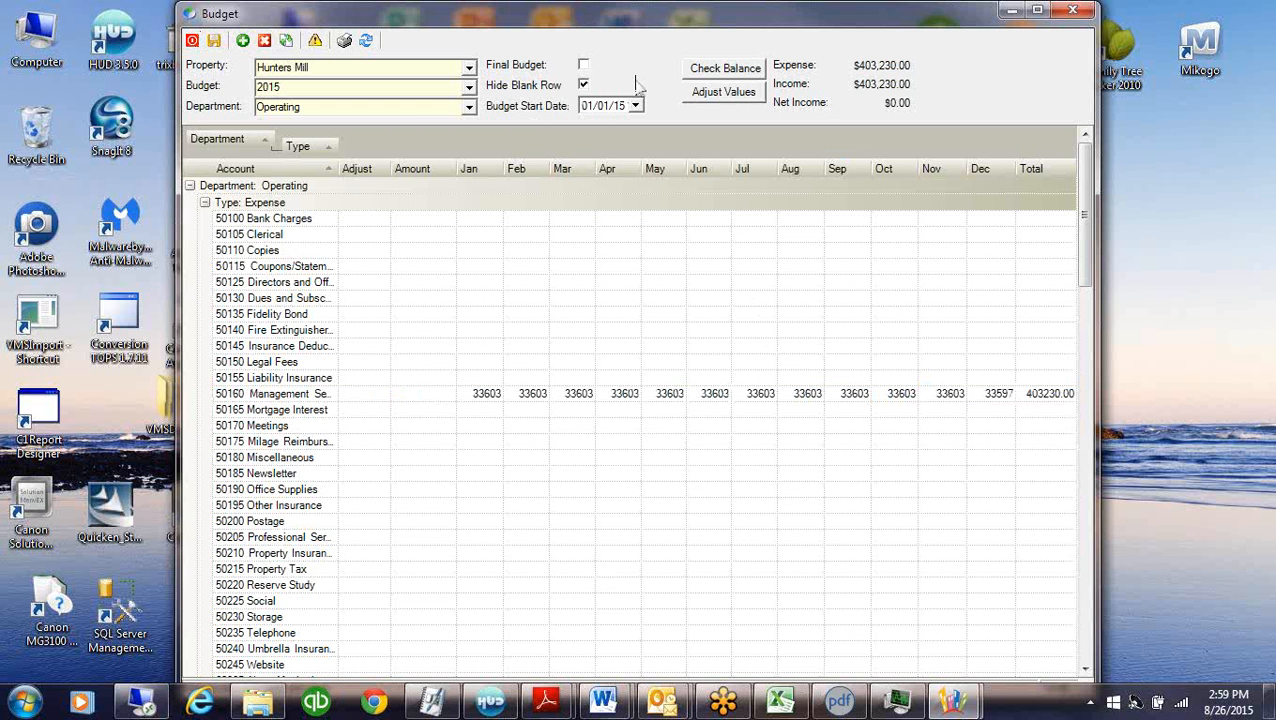
left_click(621, 416)
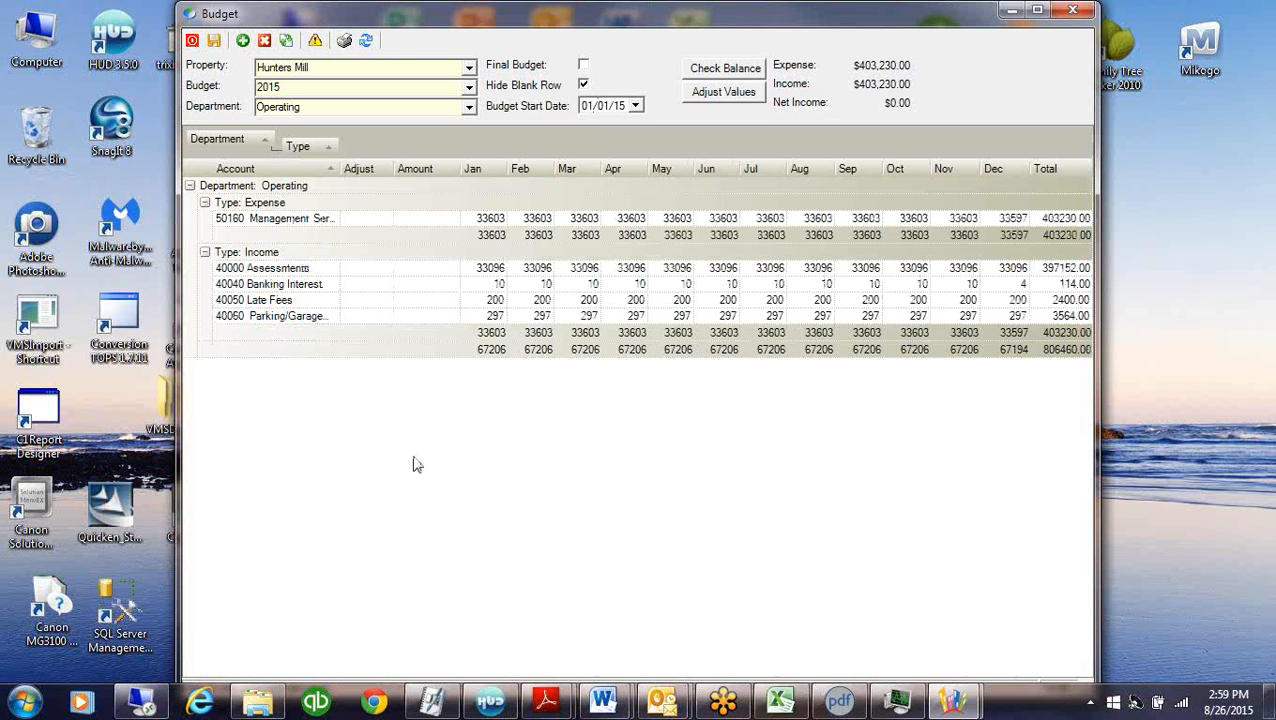
left_click(583, 64)
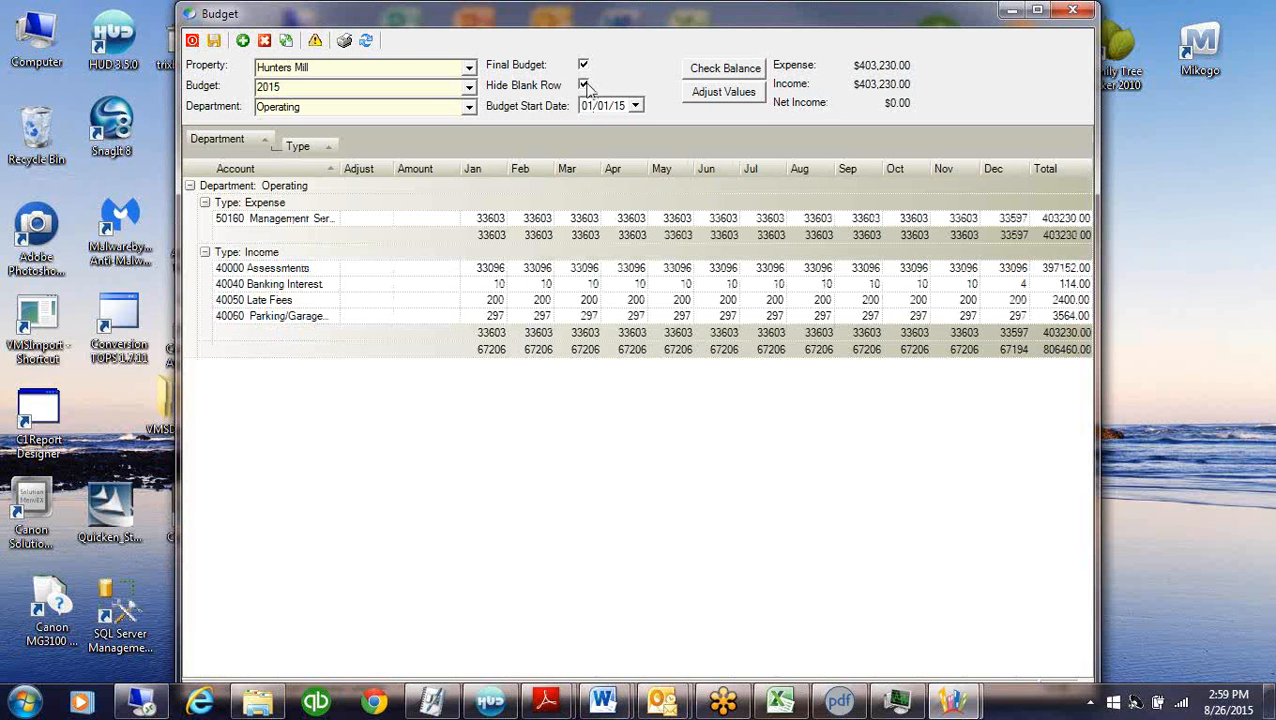
left_click(368, 287)
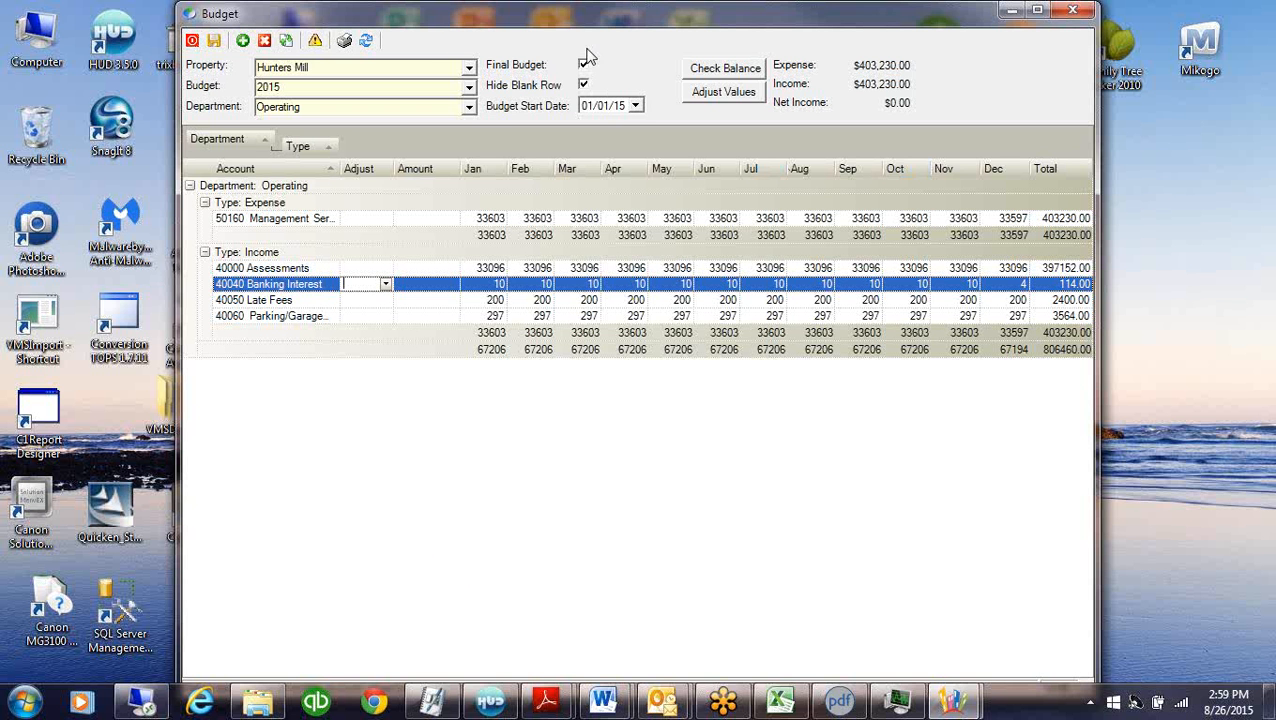
left_click(606, 106)
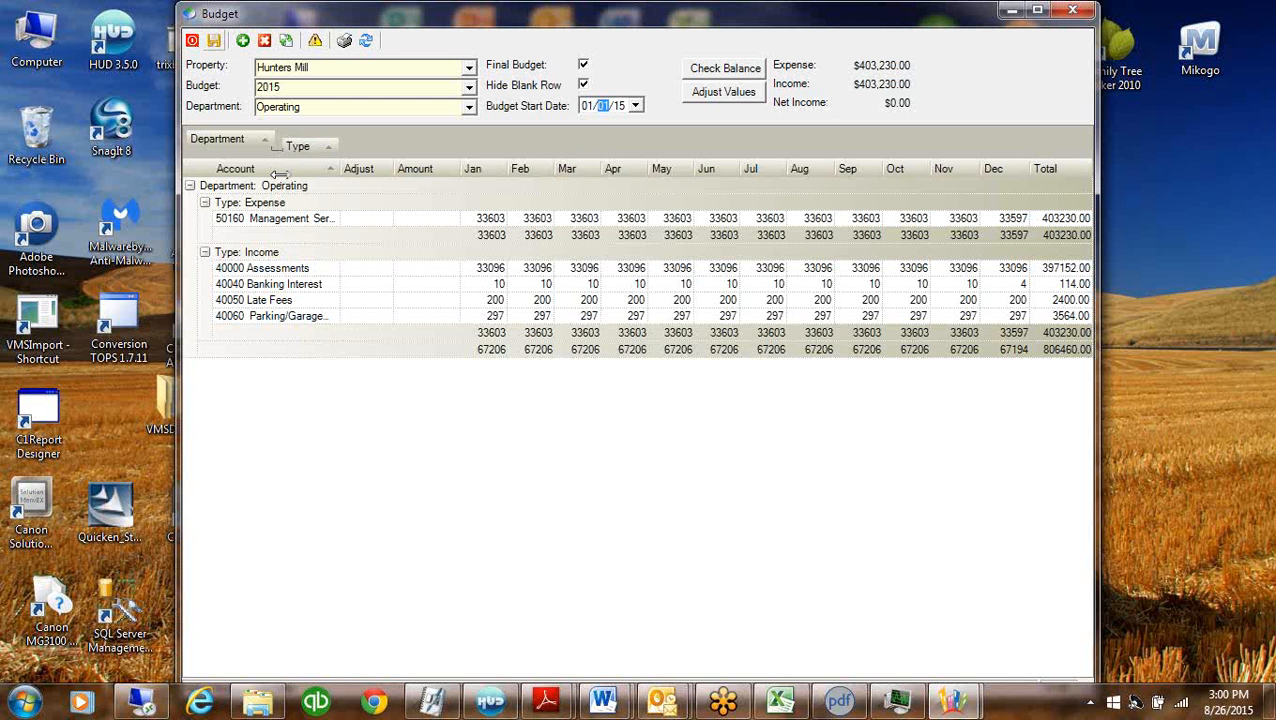
Close the Budget screen with its changes saved, and open Report Group Definition from the system setup
left_click(192, 41)
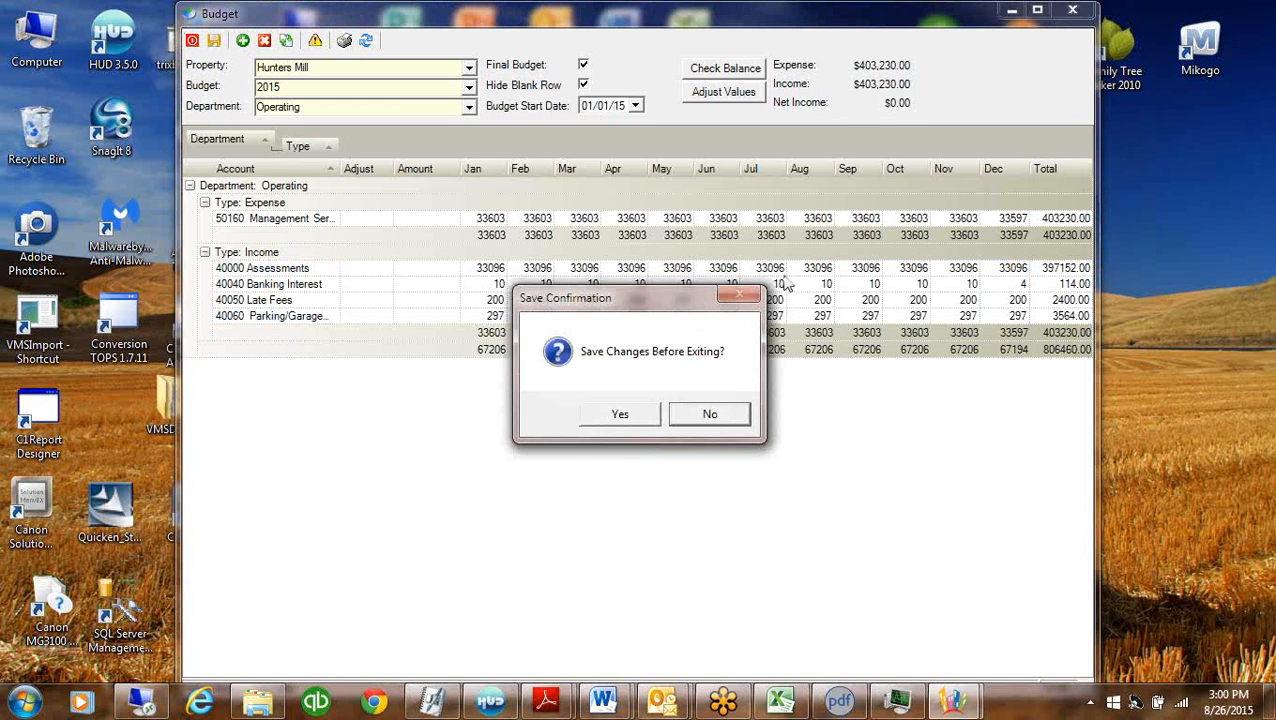
left_click(624, 416)
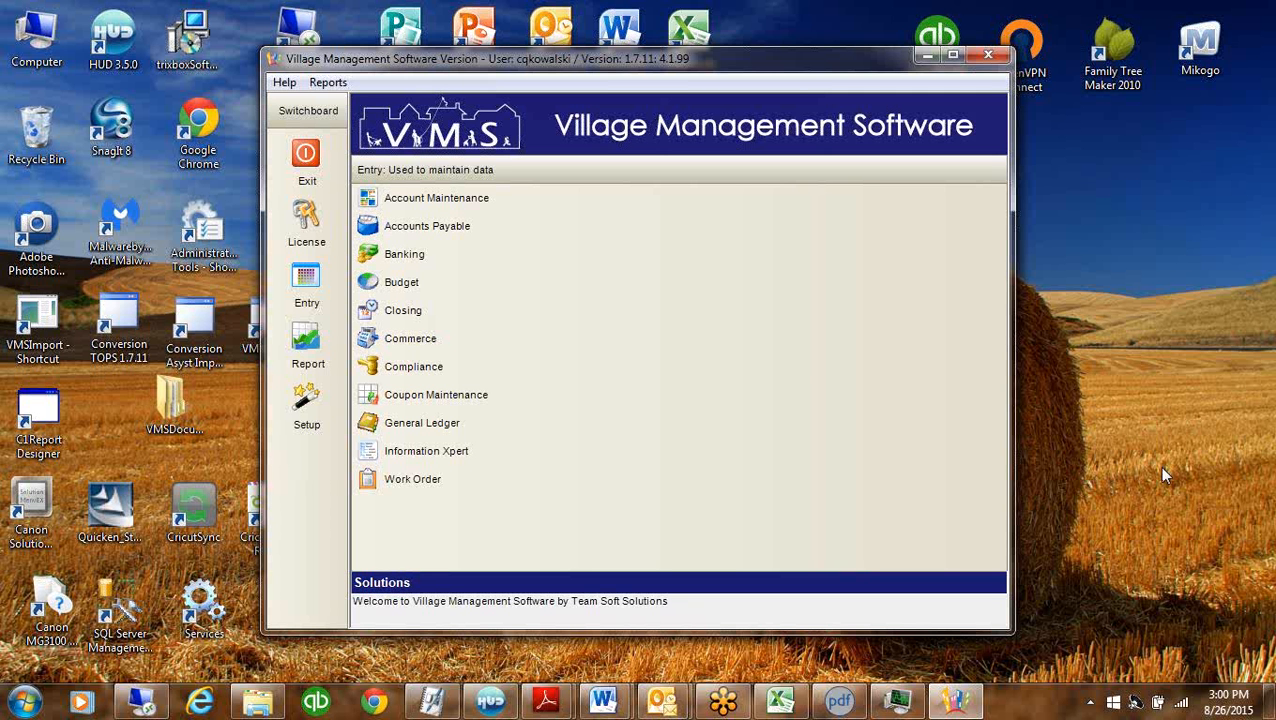
left_click(302, 405)
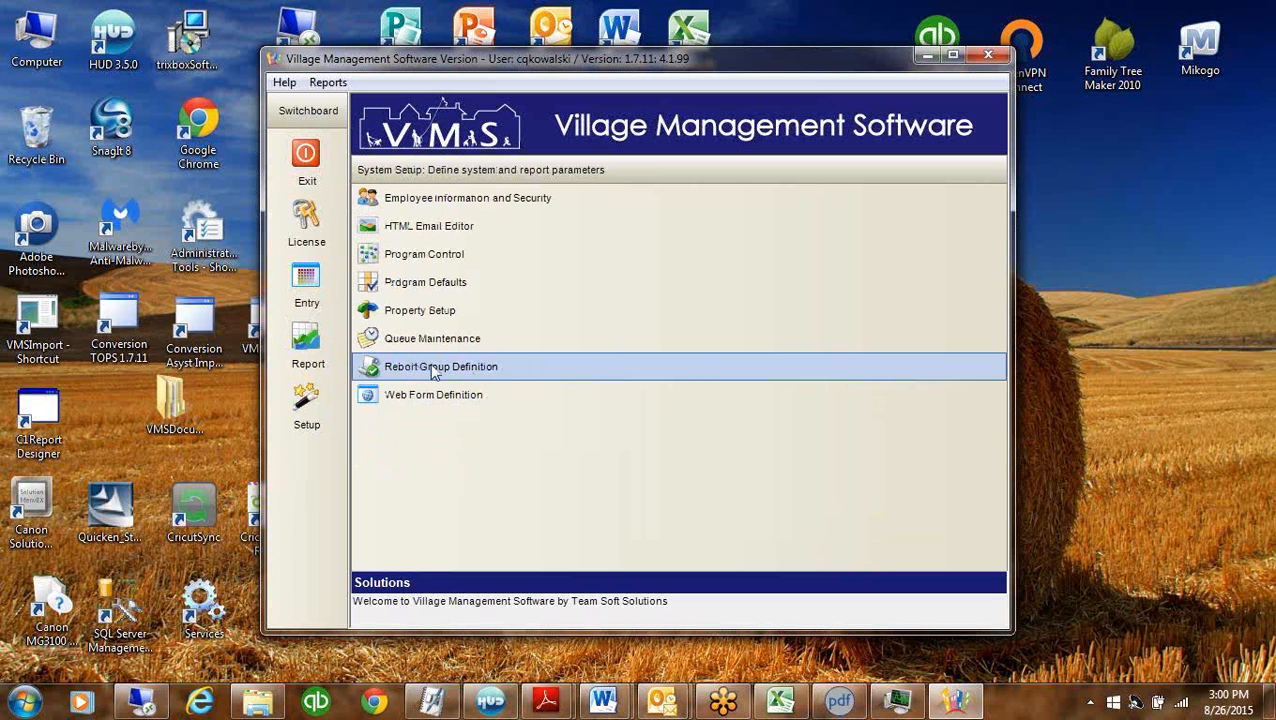
left_click(477, 378)
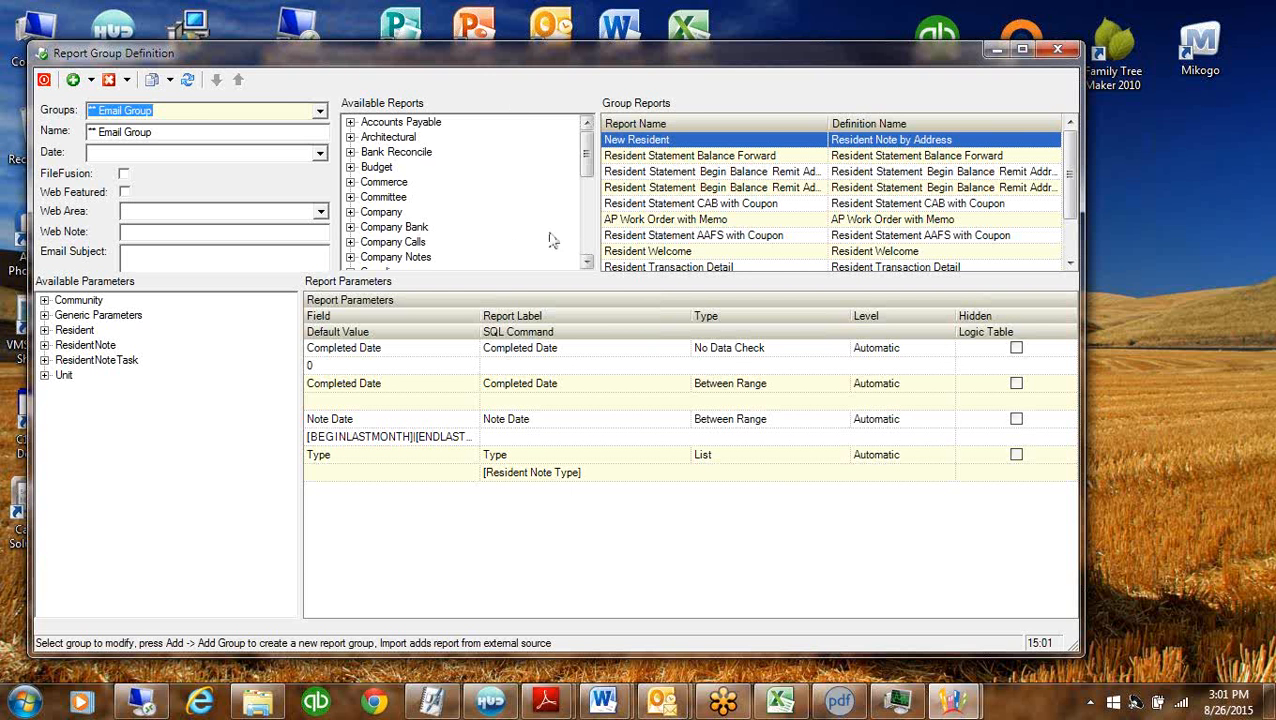
Examine the reports available in the Budget category of Report Group Definition, and collapse the category again
double_click(374, 167)
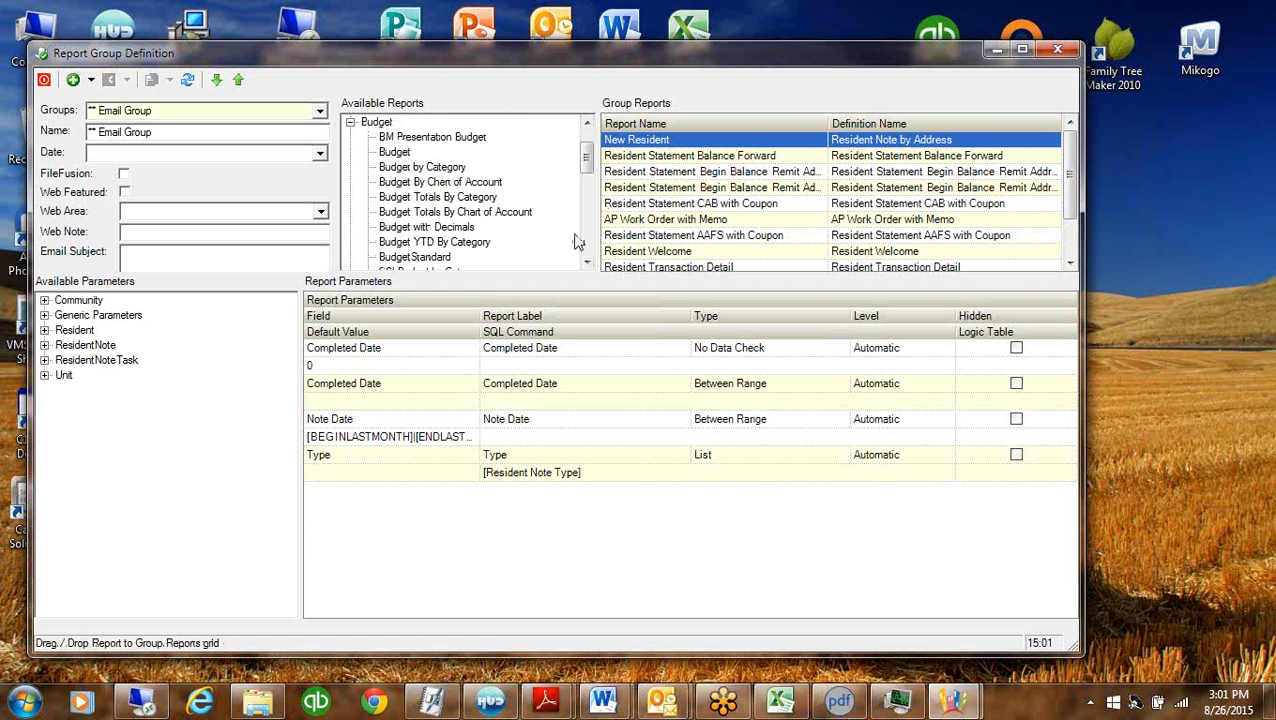
double_click(587, 262)
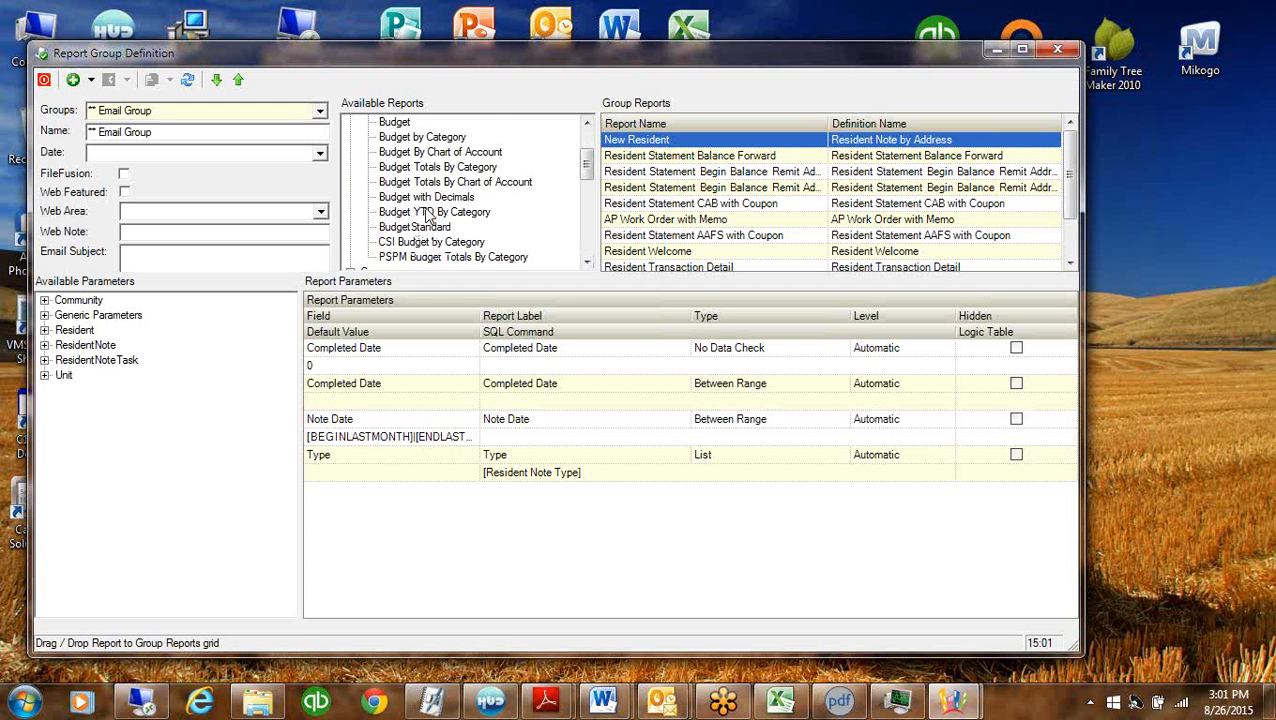
left_click(588, 126)
left_click(588, 126)
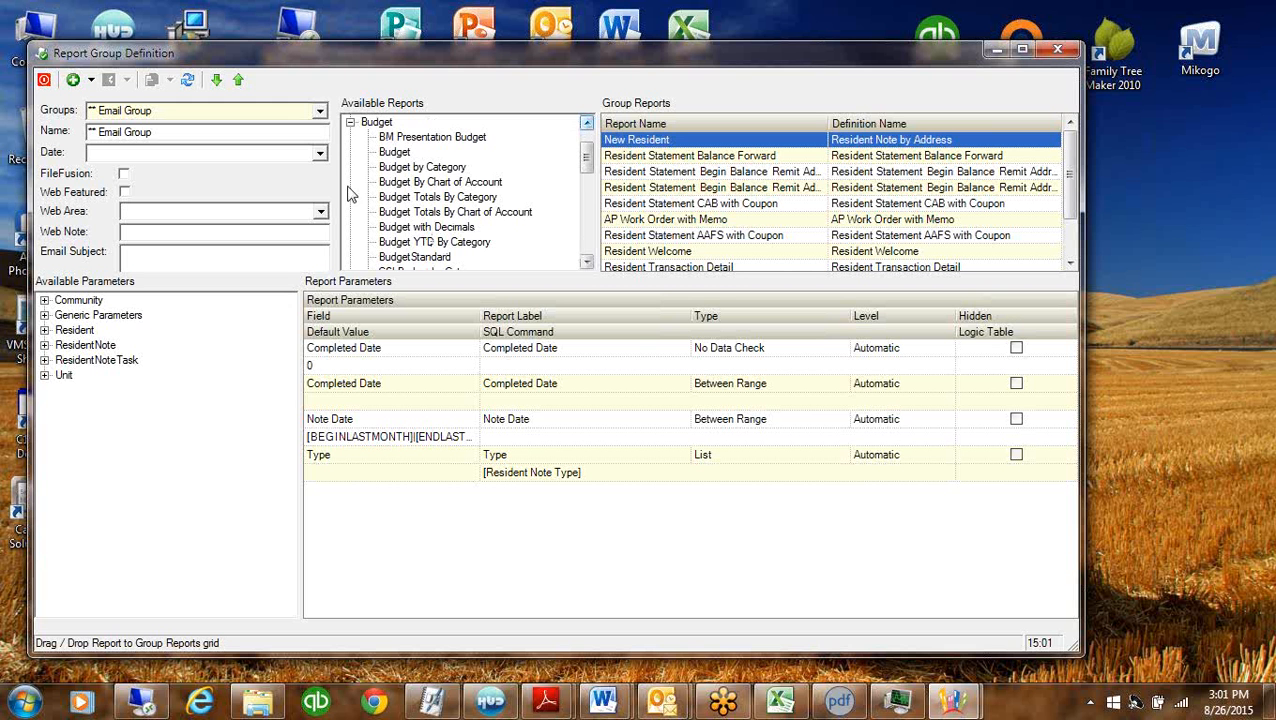
left_click(350, 122)
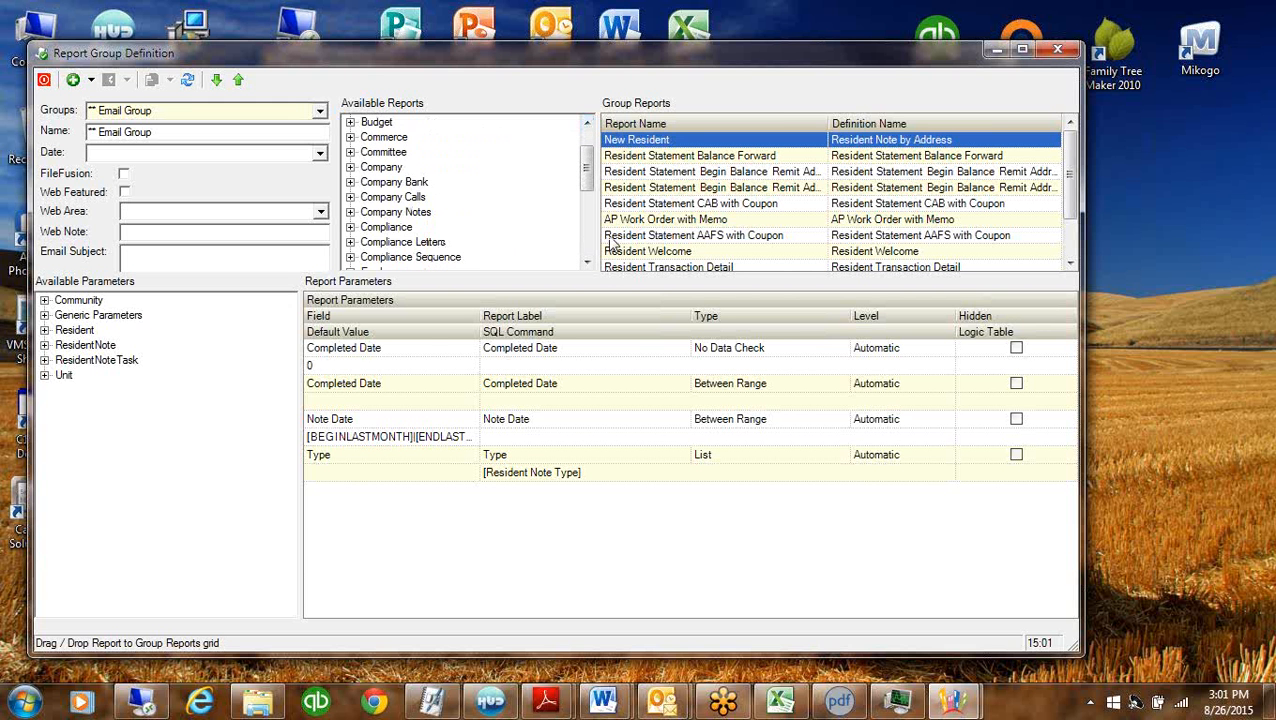
Look through the available General Ledger reports for balance sheet, income statement and ledger definitions, widening the report list to read full names
left_click_drag(587, 158, 585, 197)
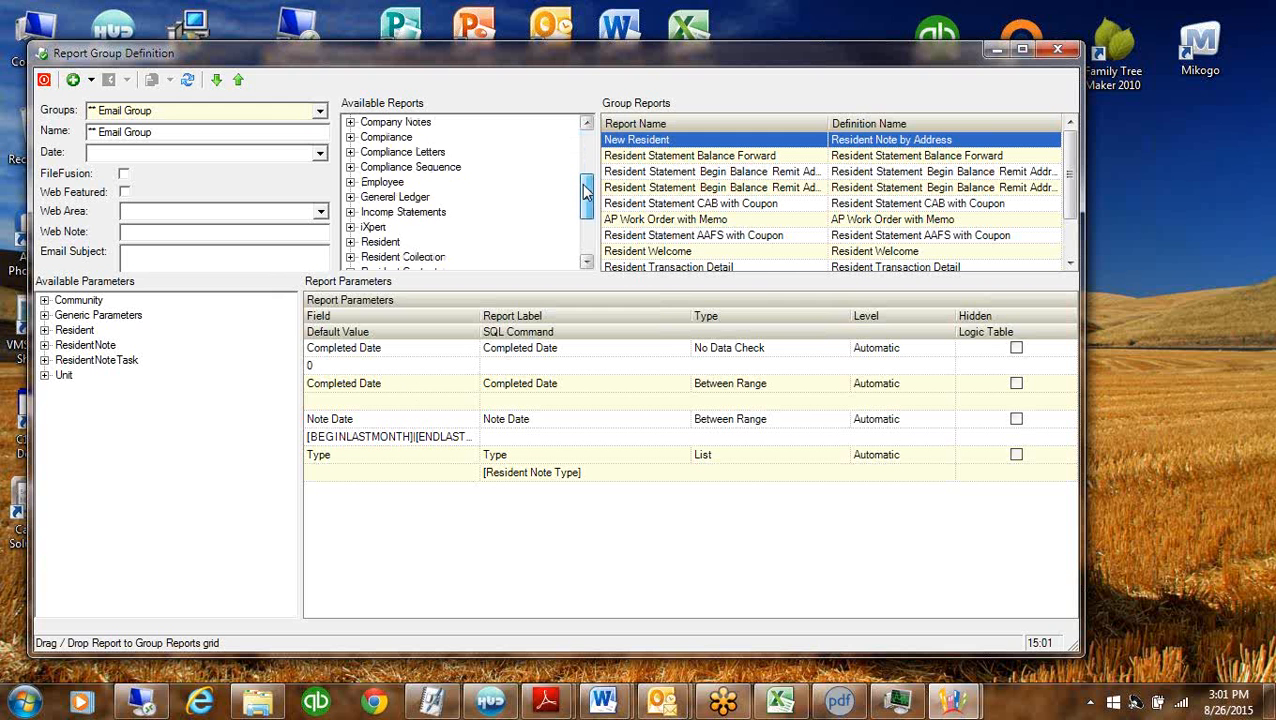
left_click(350, 197)
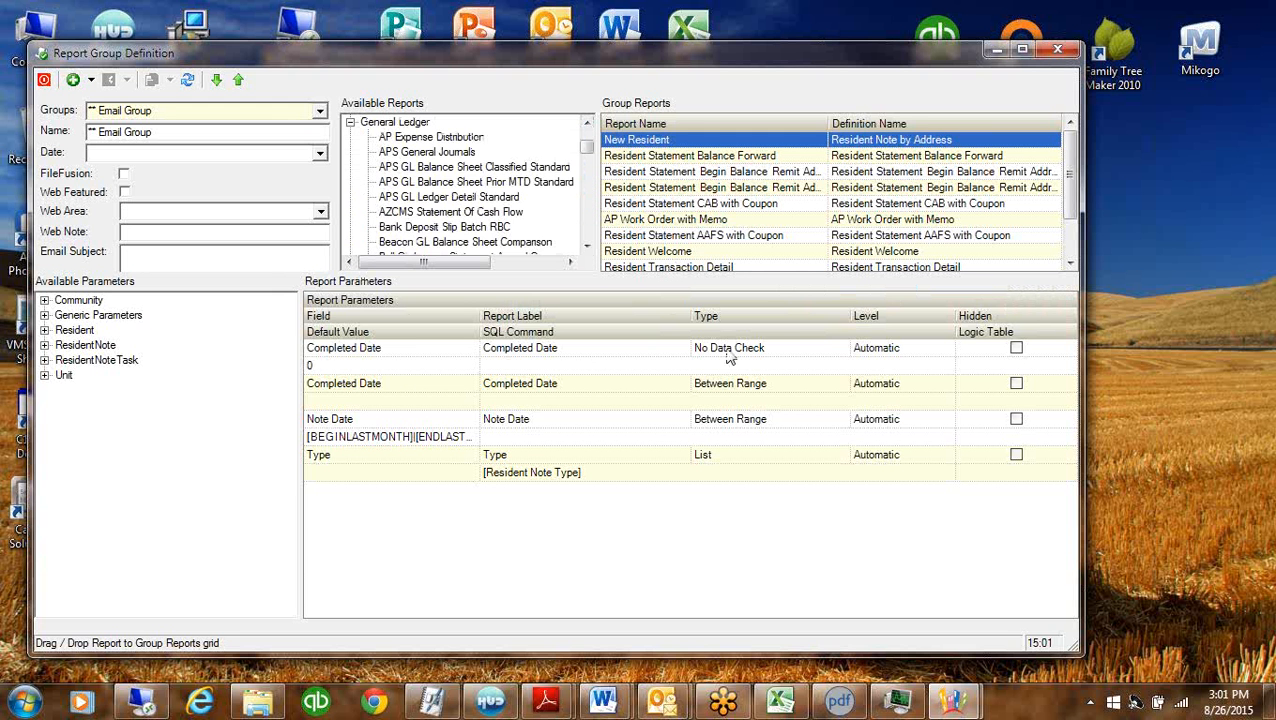
left_click(587, 245)
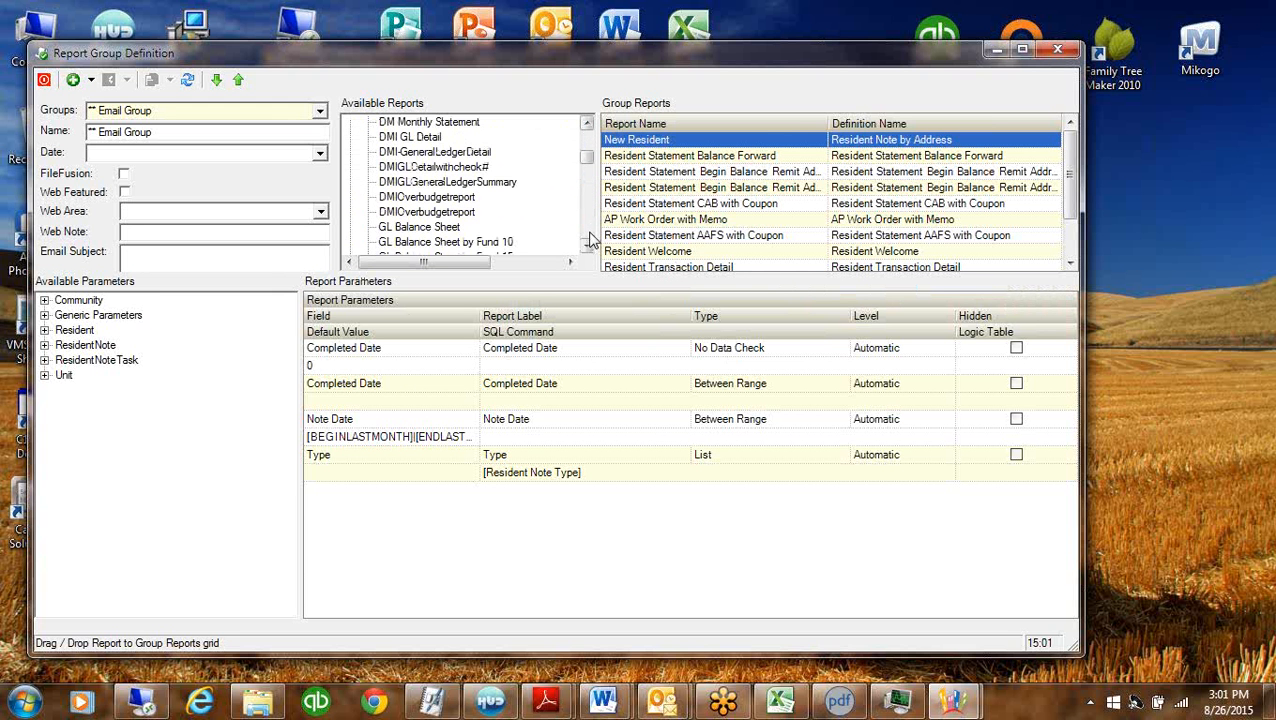
left_click(590, 233)
left_click(586, 138)
left_click(590, 233)
left_click(590, 233)
left_click(590, 233)
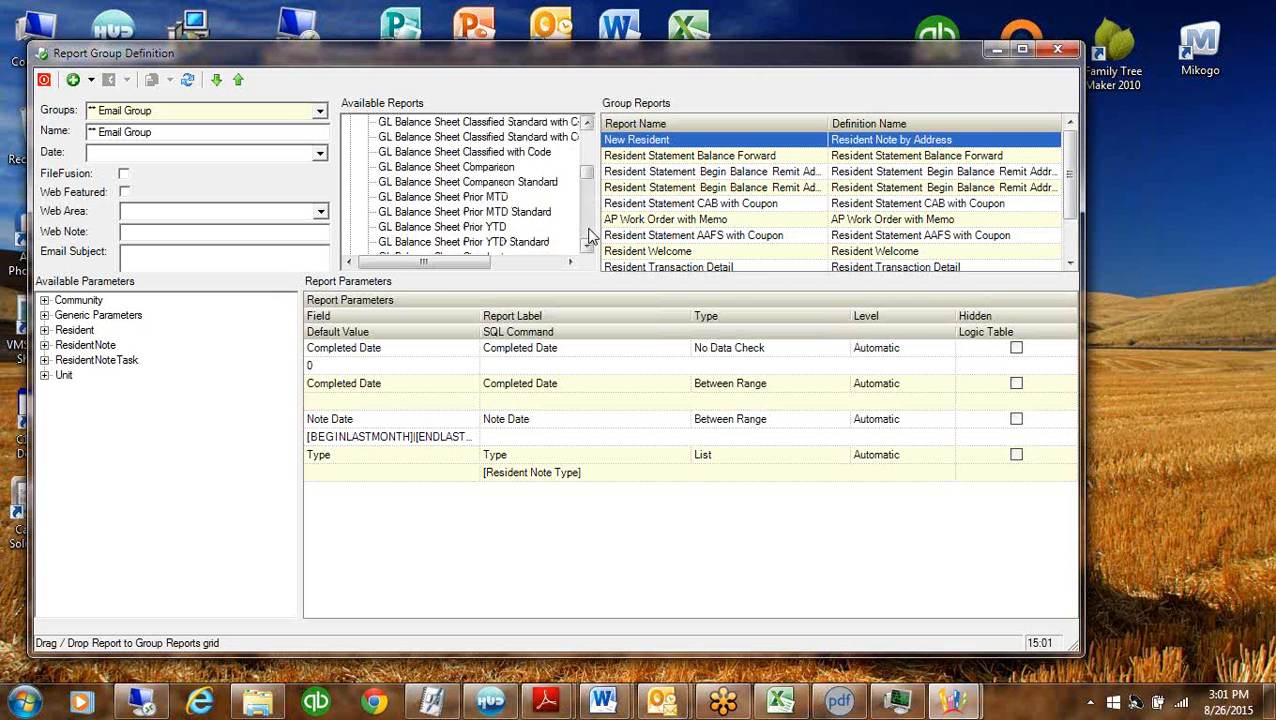
left_click(590, 233)
left_click(590, 233)
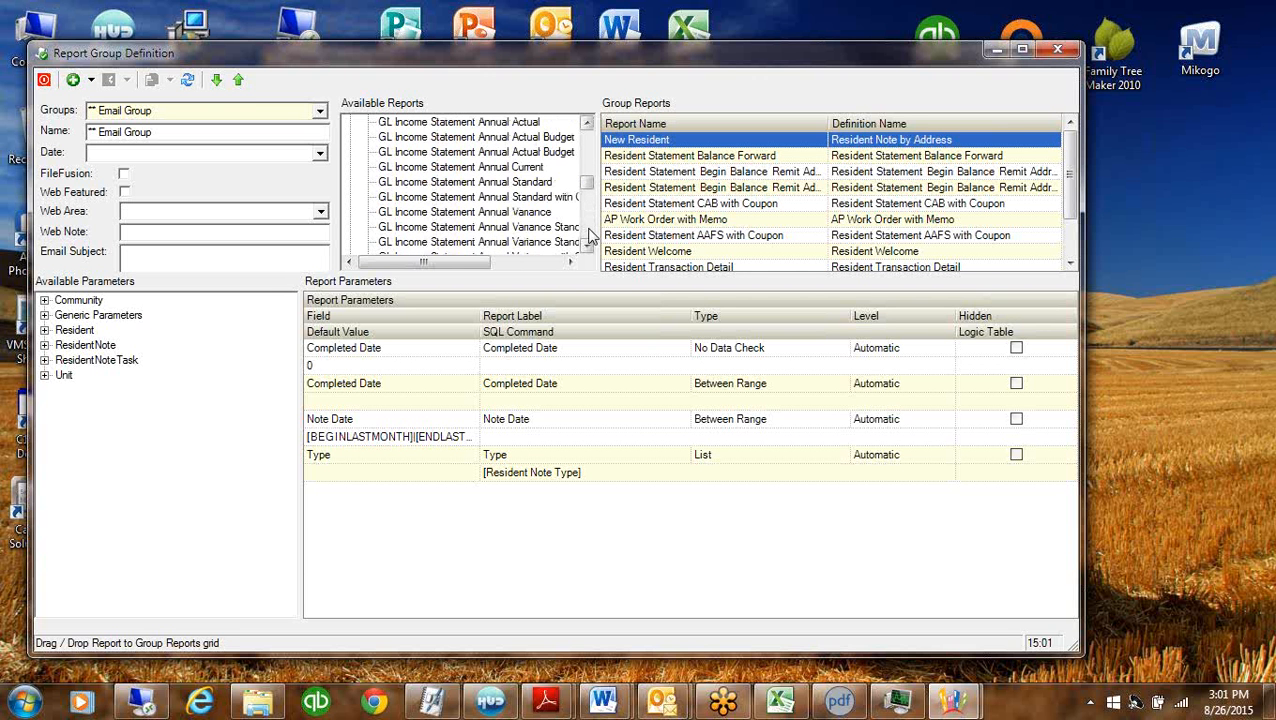
left_click(590, 234)
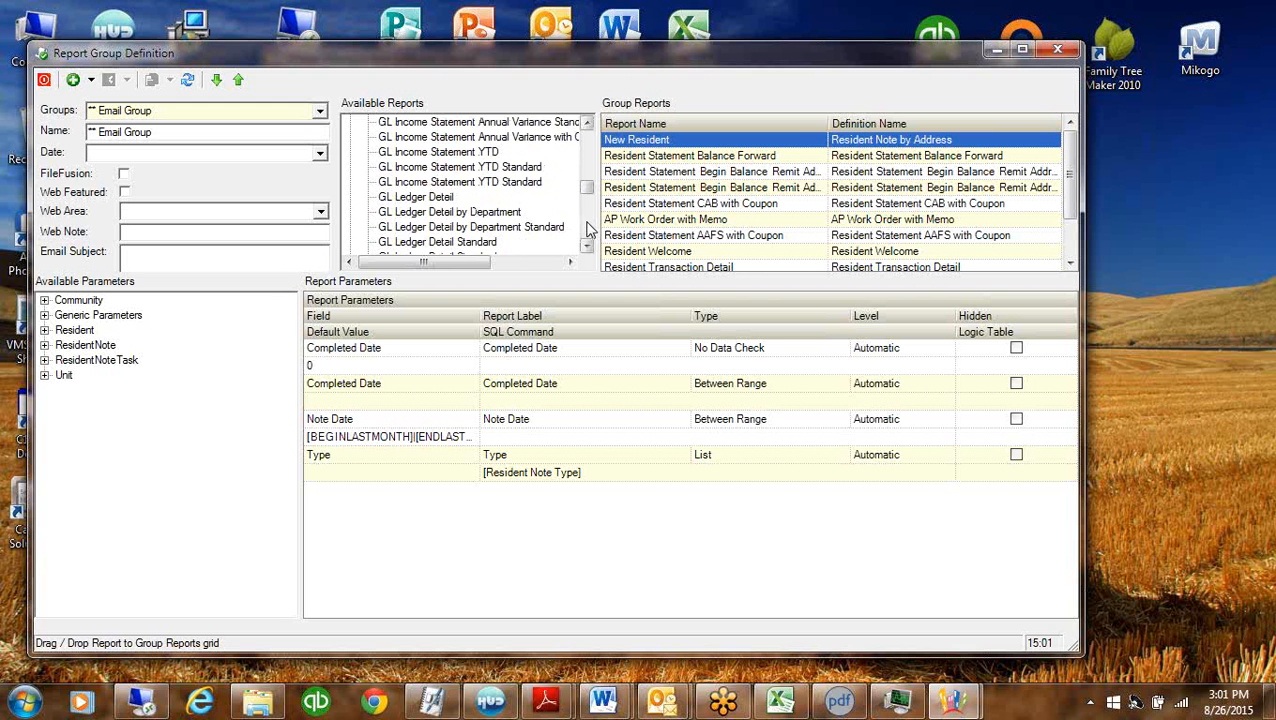
left_click(588, 230)
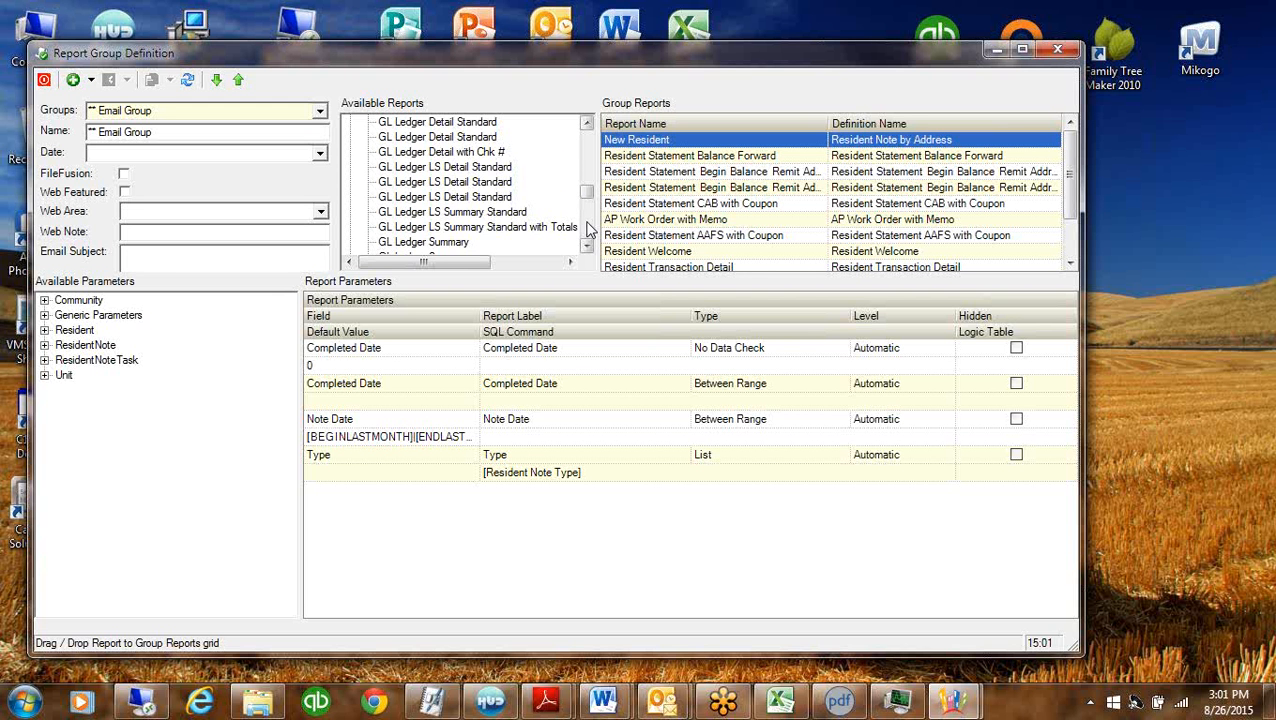
left_click(588, 230)
left_click(588, 230)
left_click(588, 230)
left_click(588, 230)
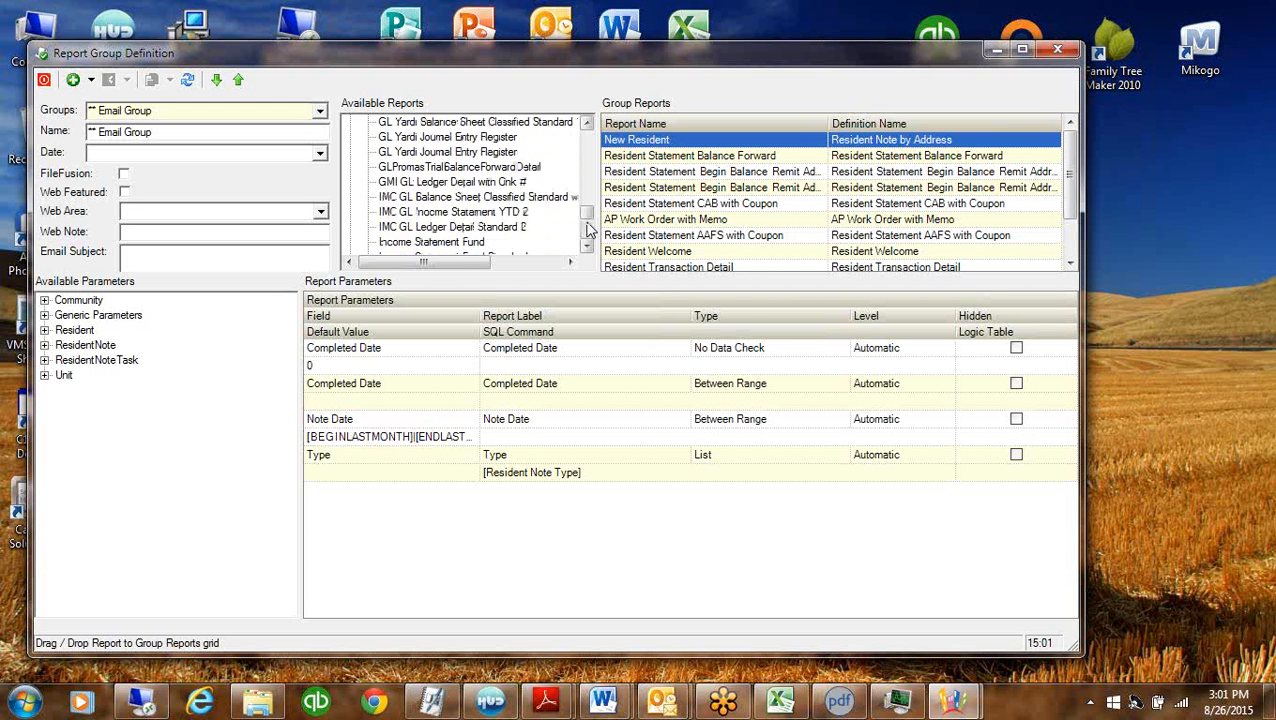
left_click(589, 230)
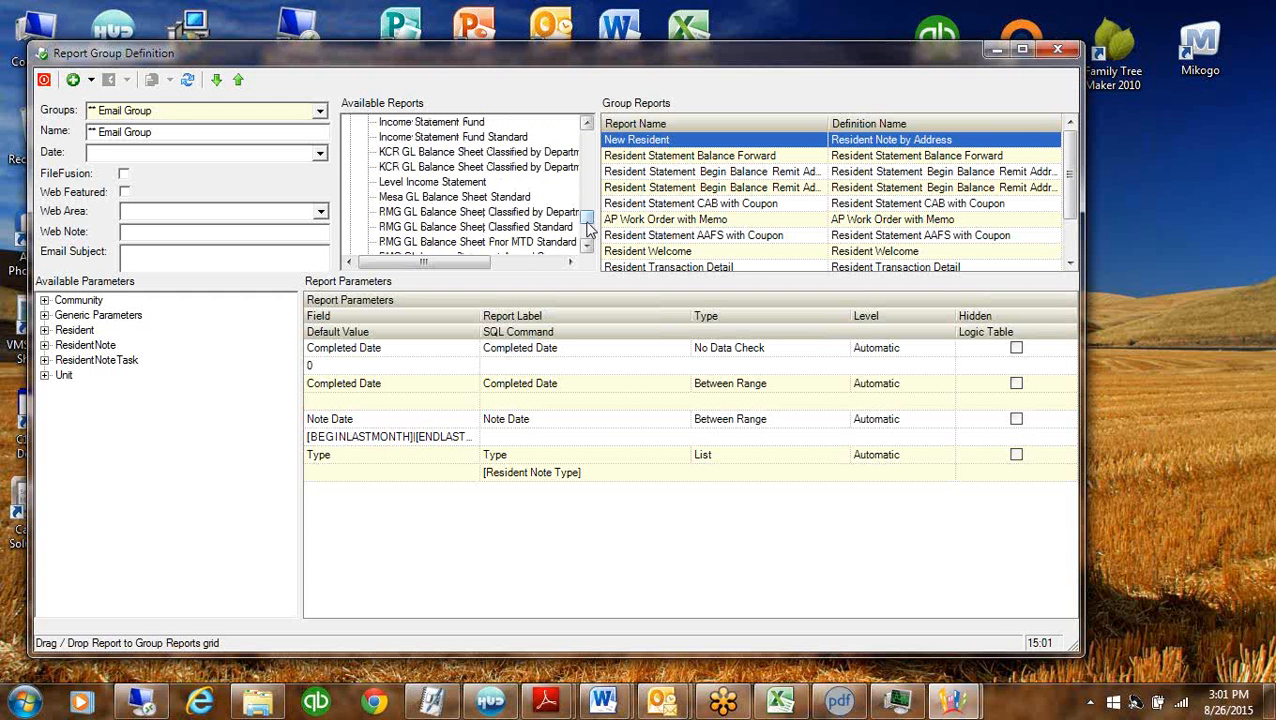
left_click(588, 230)
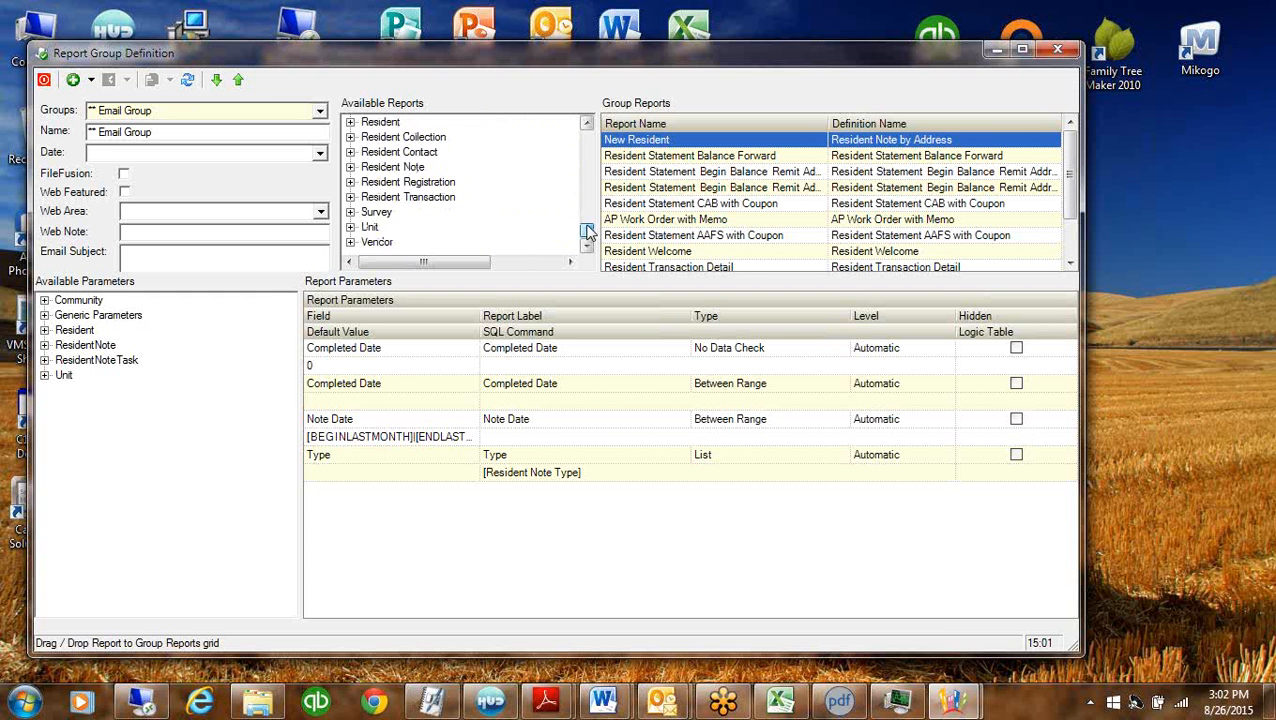
scroll(588, 230, "up", 1)
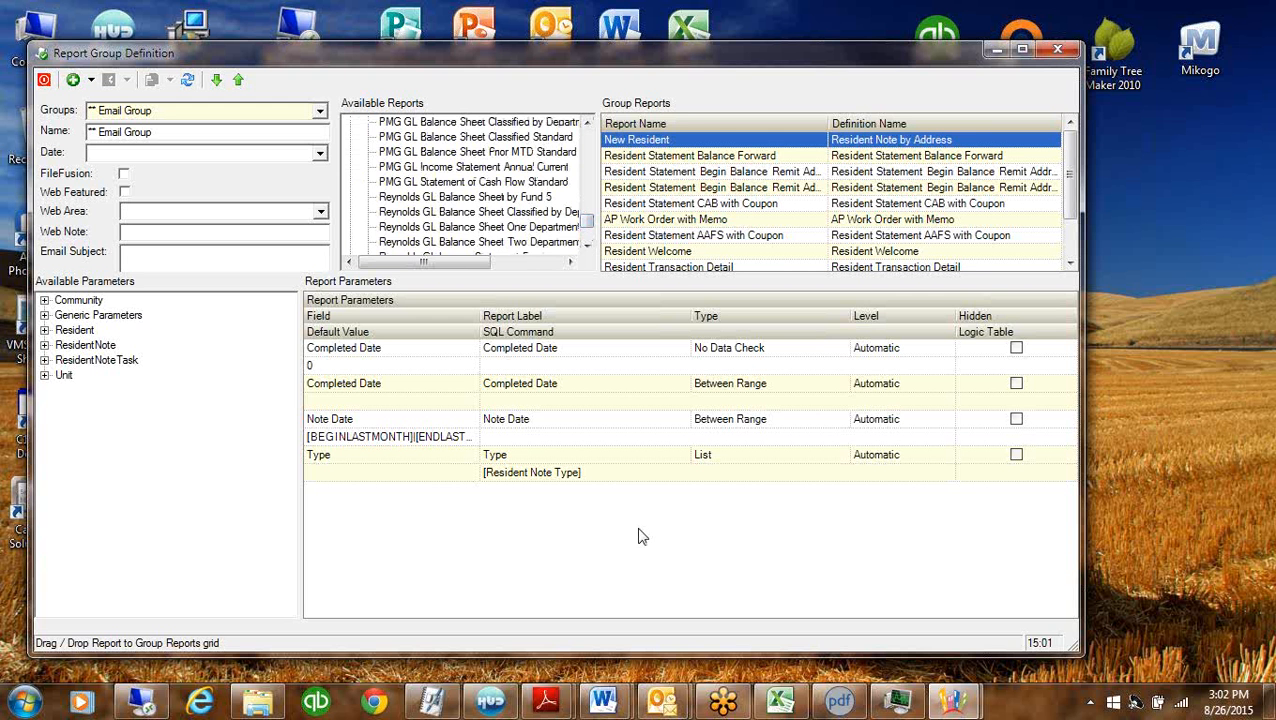
left_click_drag(598, 197, 650, 197)
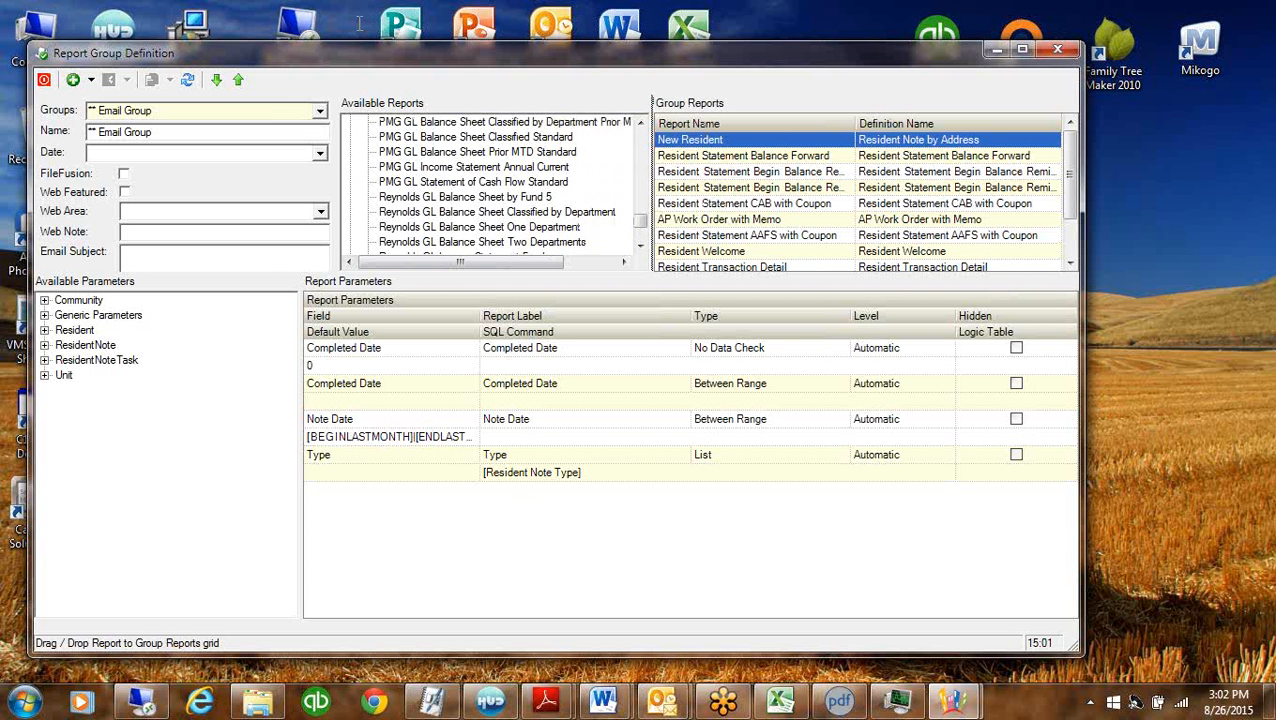
Minimize the Report Group Definition window and open Banking from the data entry functions
left_click(993, 51)
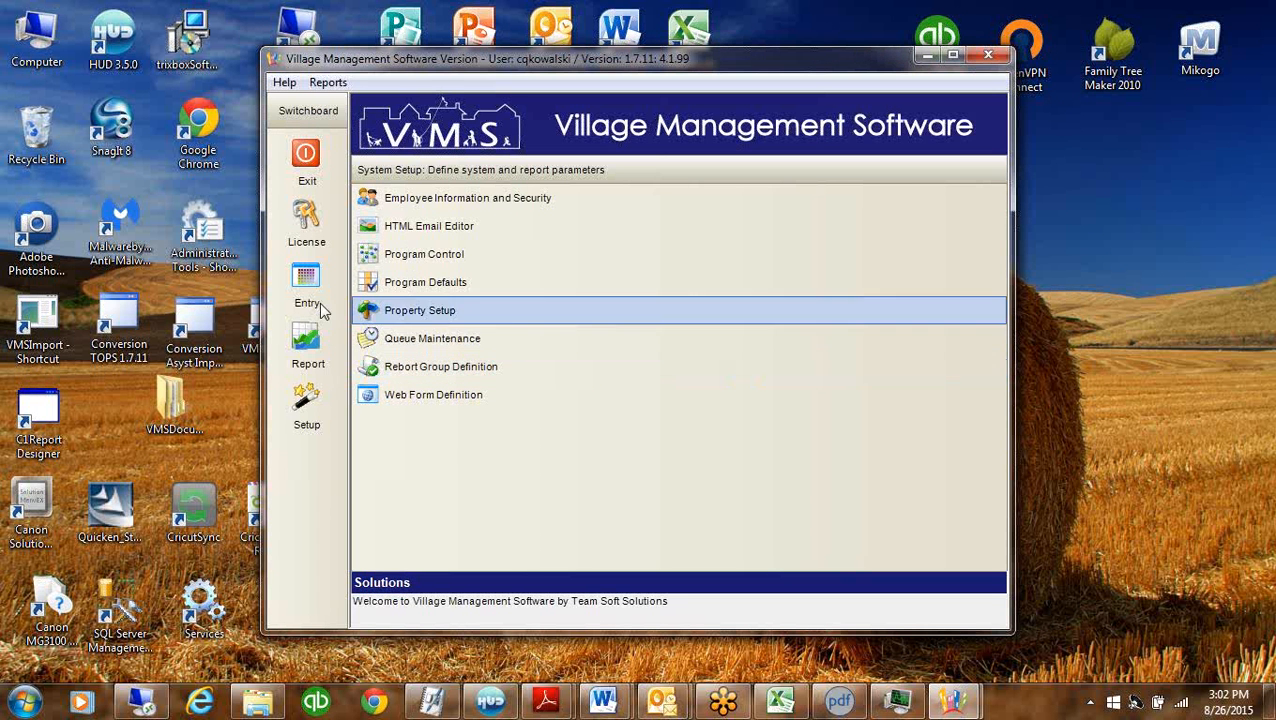
left_click(303, 275)
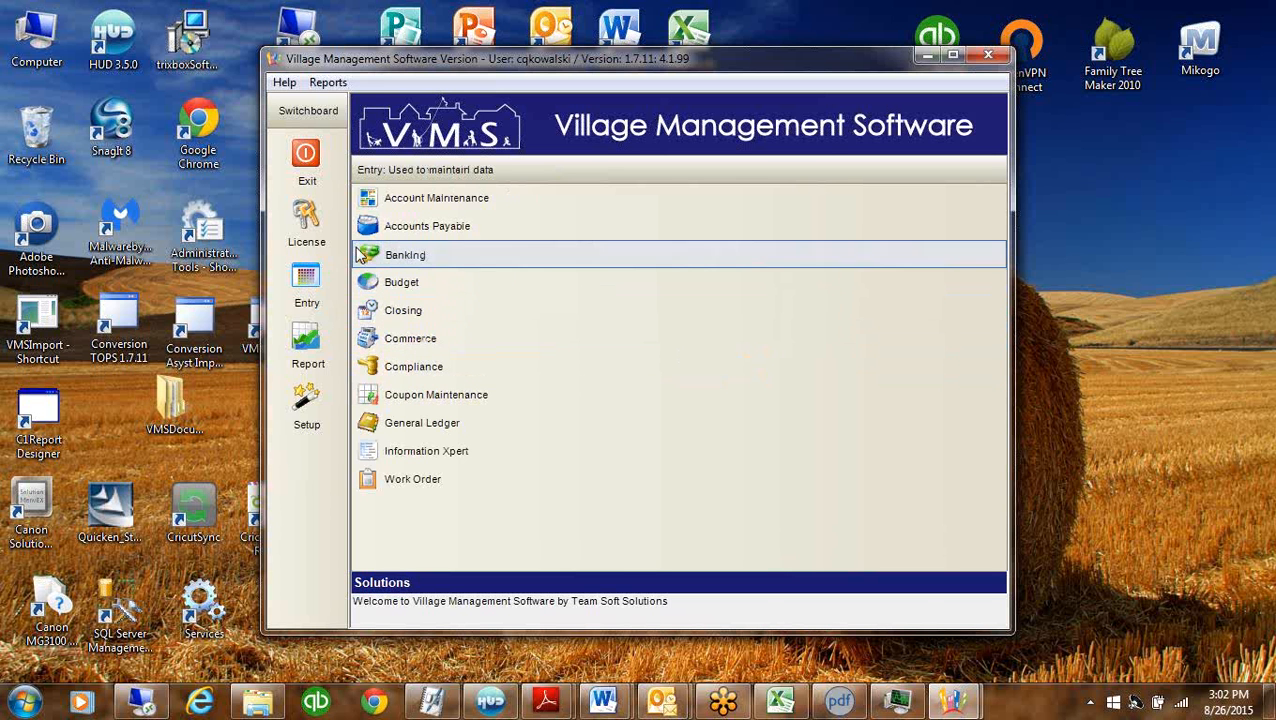
left_click(400, 254)
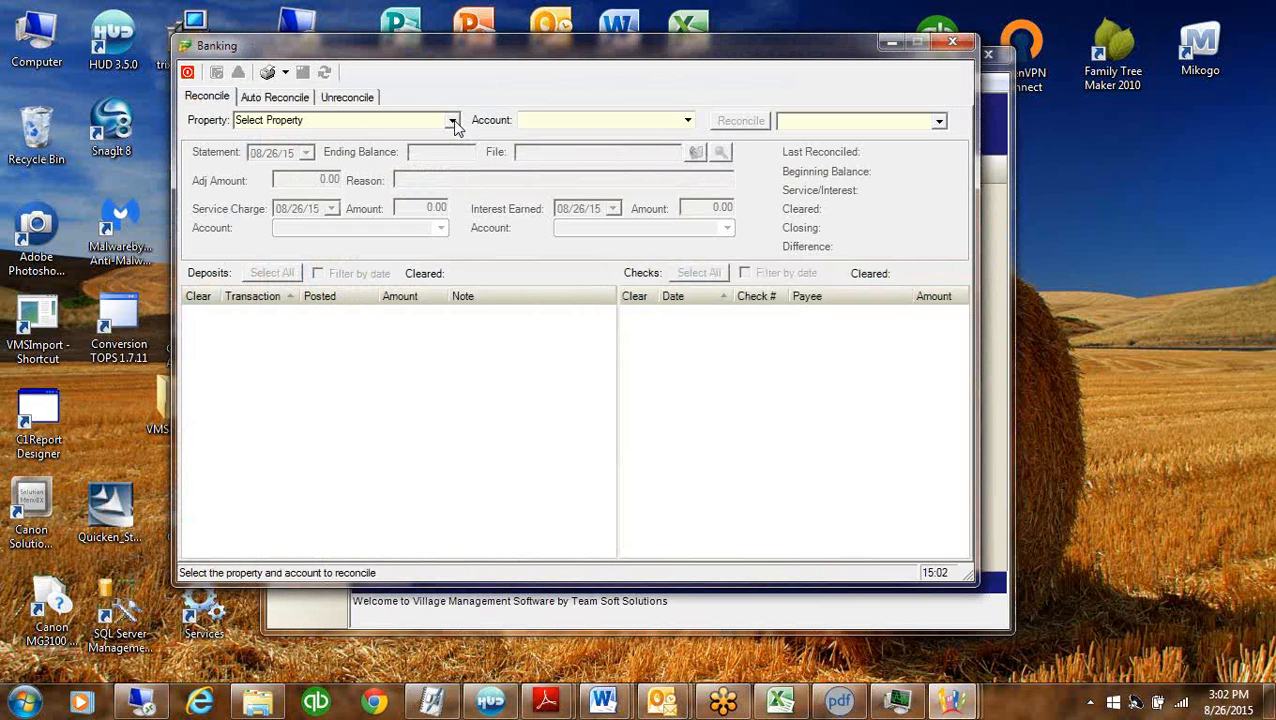
Start a bank reconciliation for Village of Woodlea's Community Association Bank reserve account, using the Reserves department
left_click(452, 120)
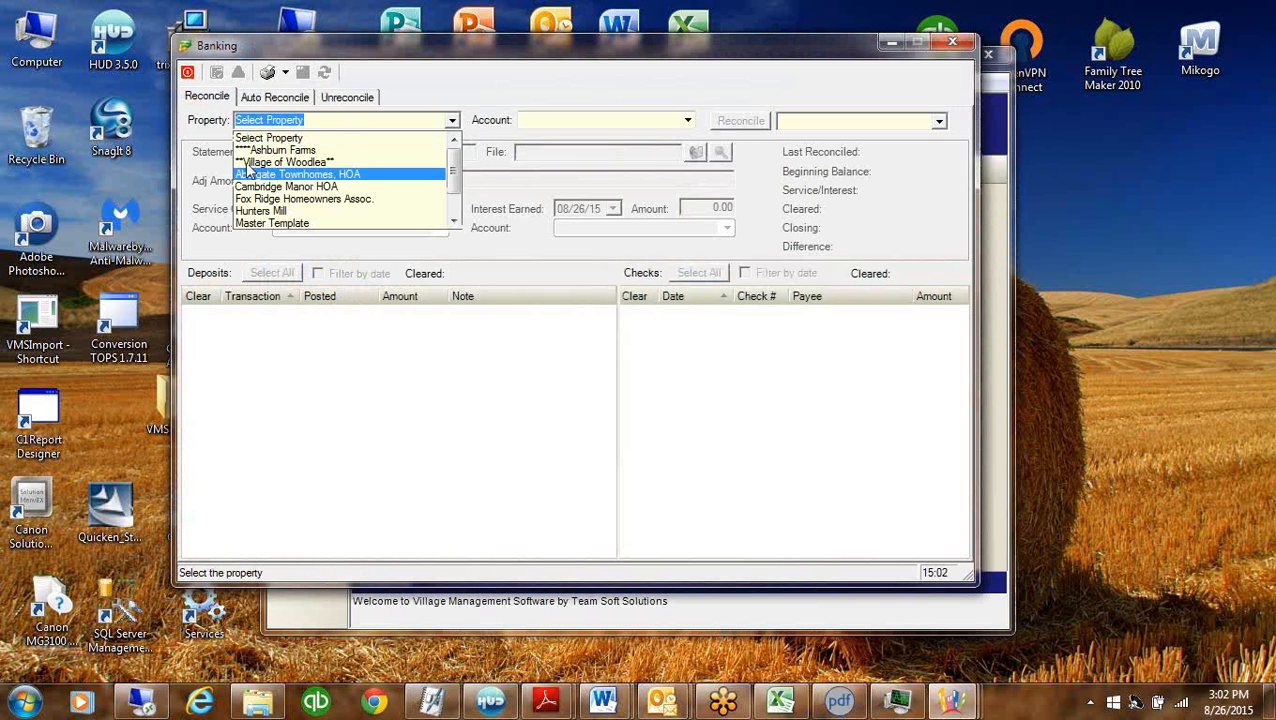
left_click(280, 162)
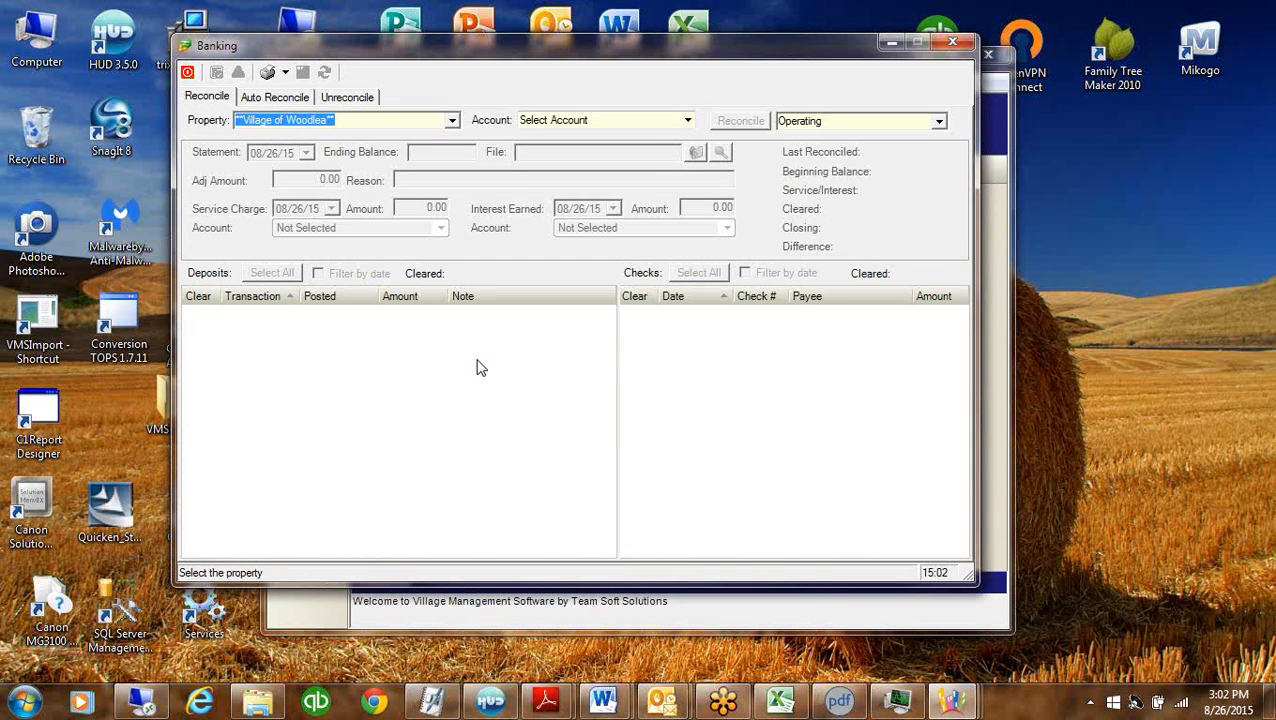
left_click(687, 120)
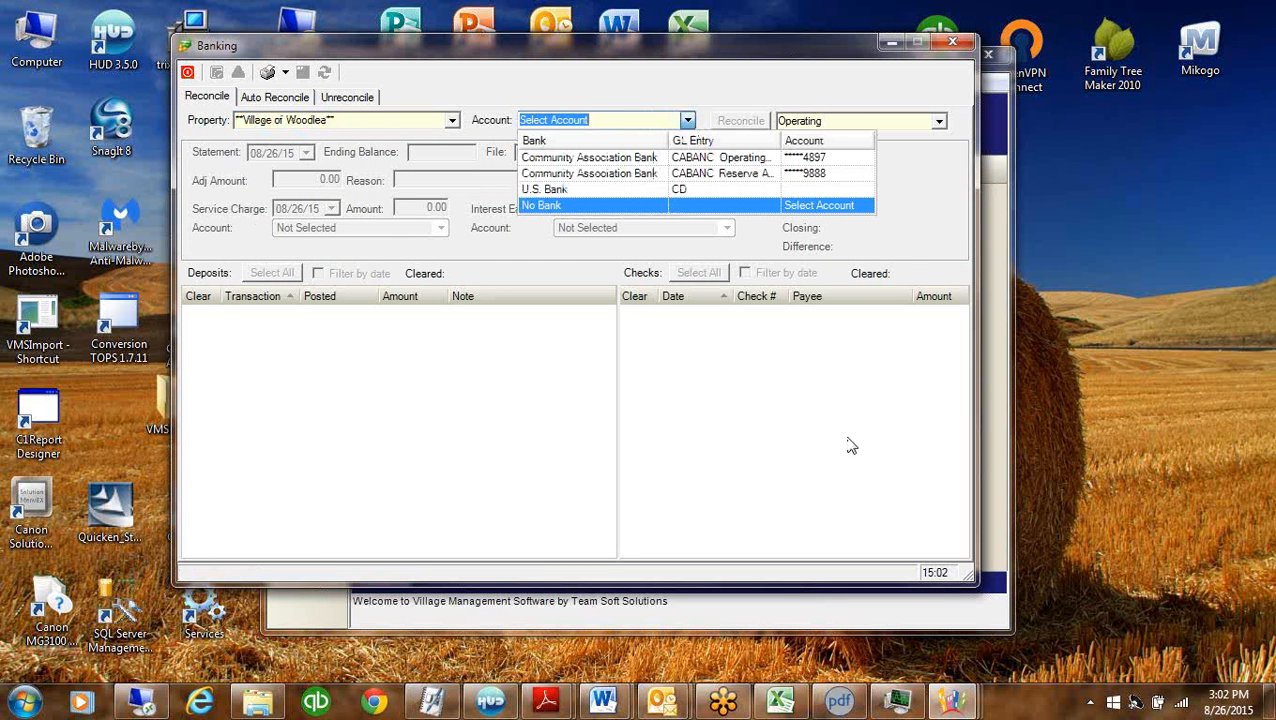
left_click(574, 174)
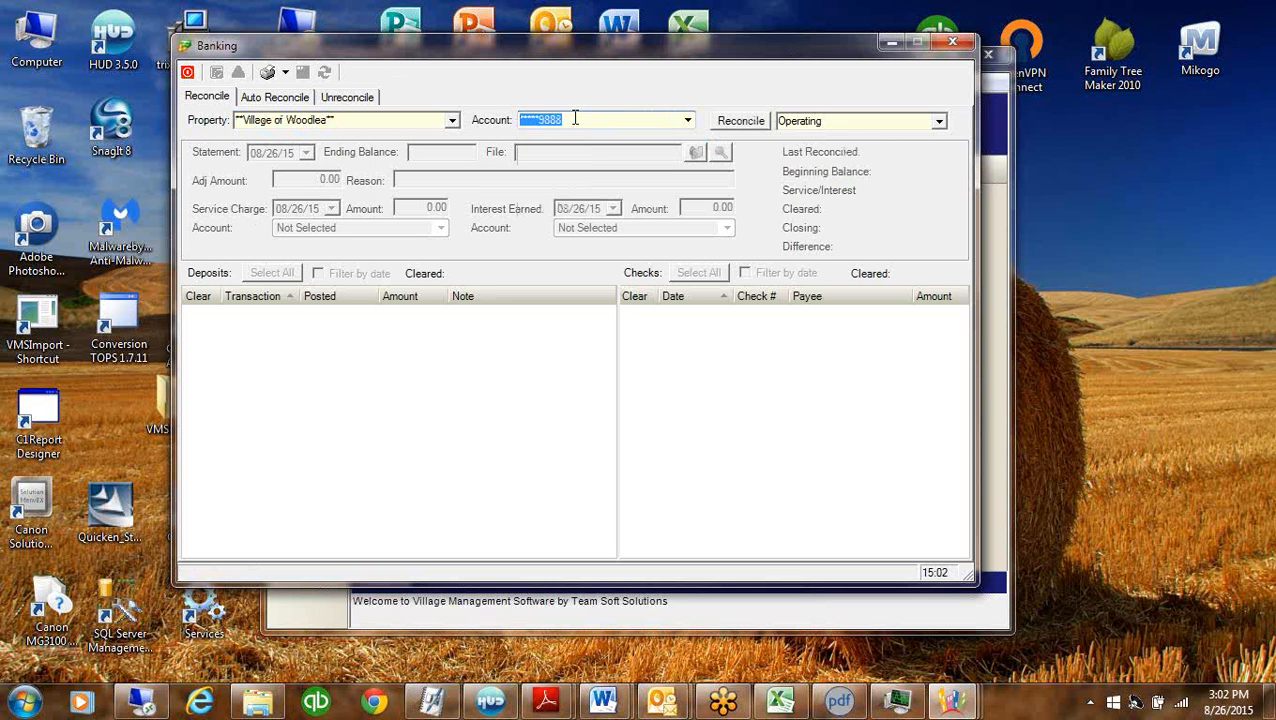
left_click(835, 121)
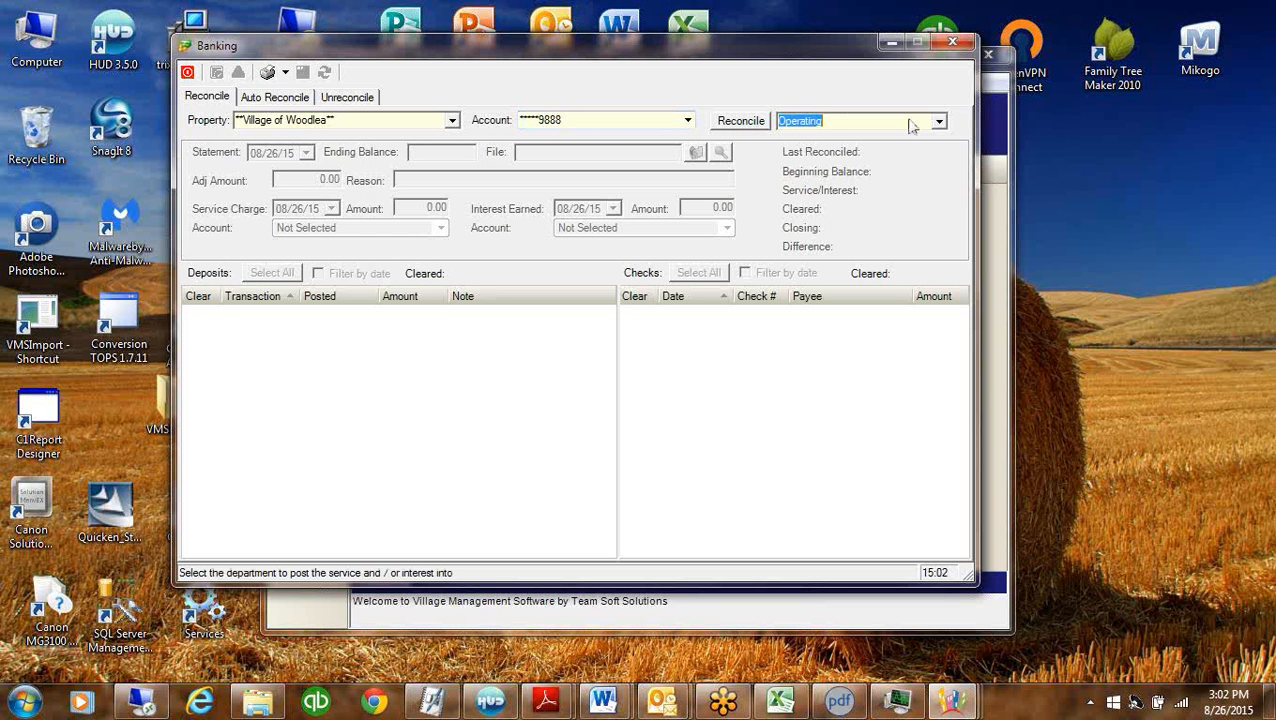
left_click(939, 121)
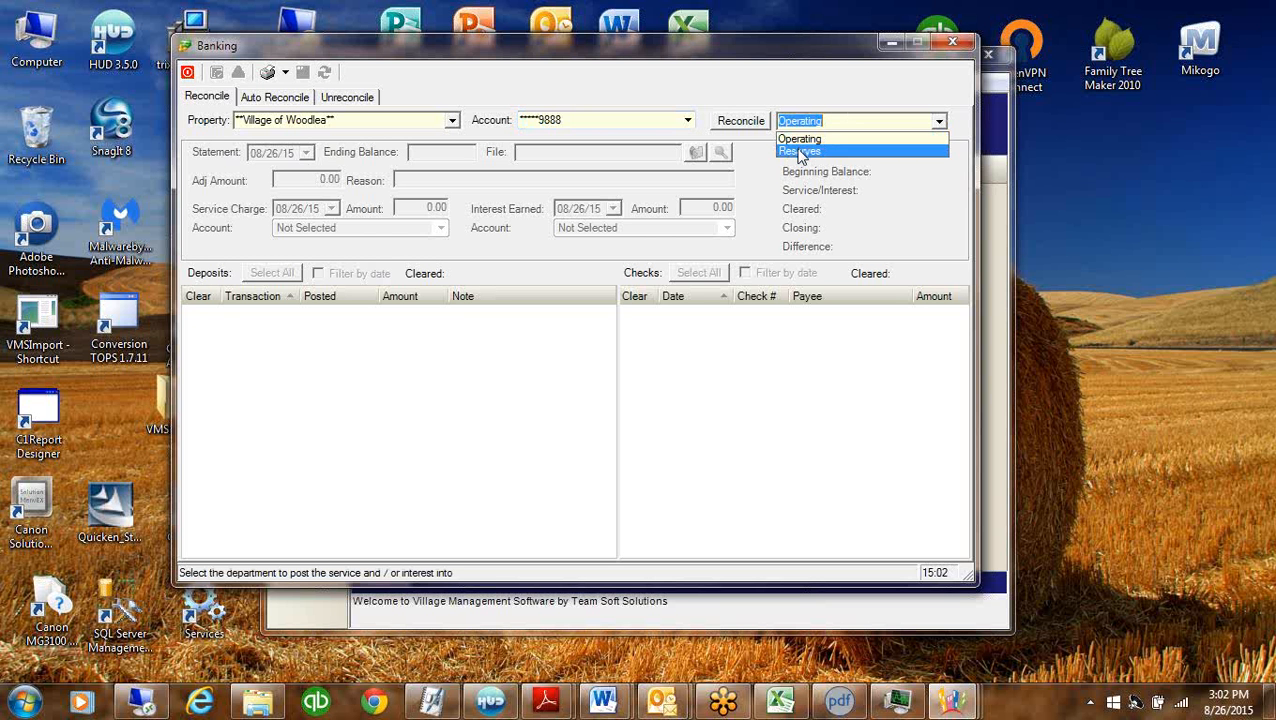
left_click(800, 152)
left_click(756, 125)
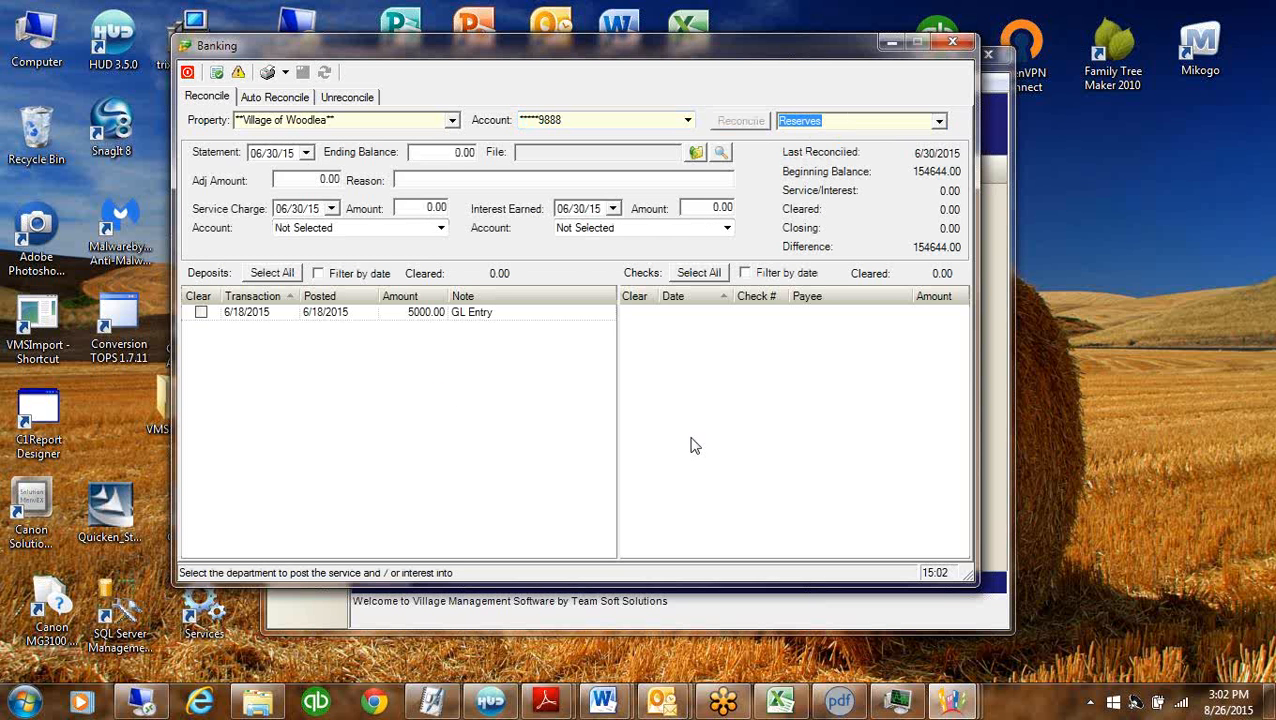
Enter 154700 as the ending balance of the 06/30/15 bank statement
left_click(478, 154)
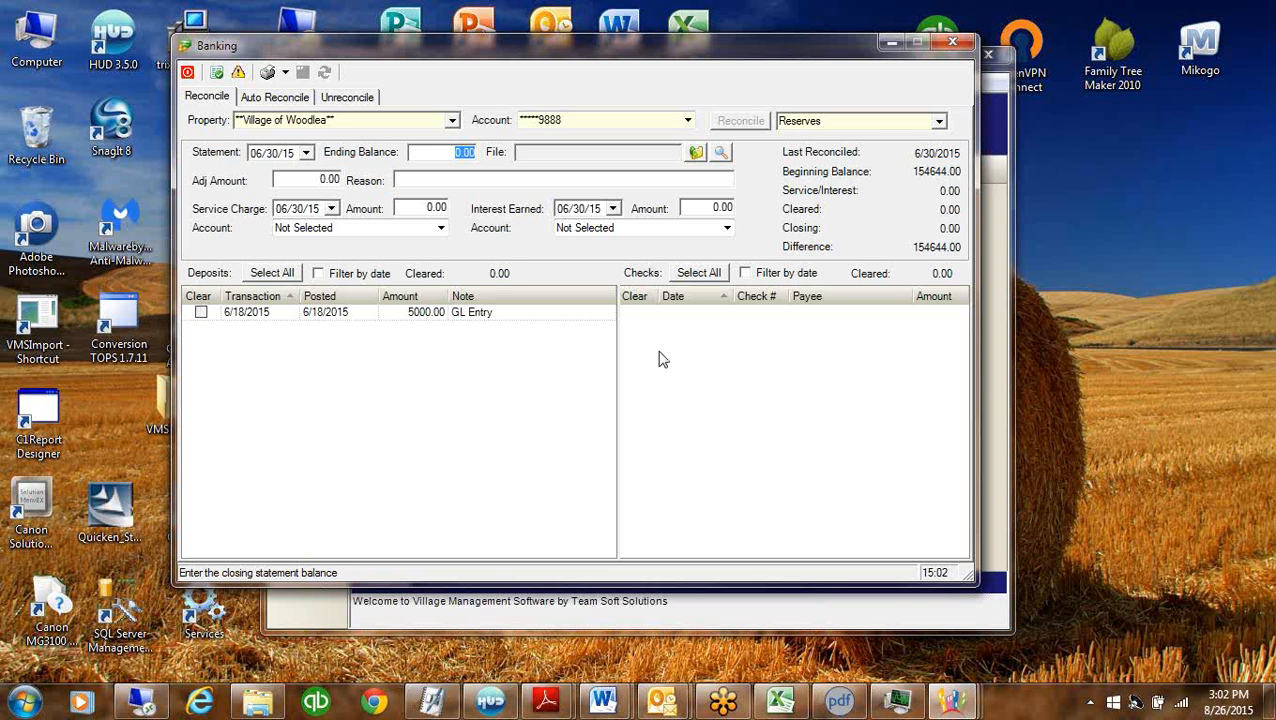
type("1546")
key("BackSpace")
key("BackSpace")
key("BackSpace")
key("BackSpace")
type("154")
type("6")
key("BackSpace")
type("700")
key("Tab")
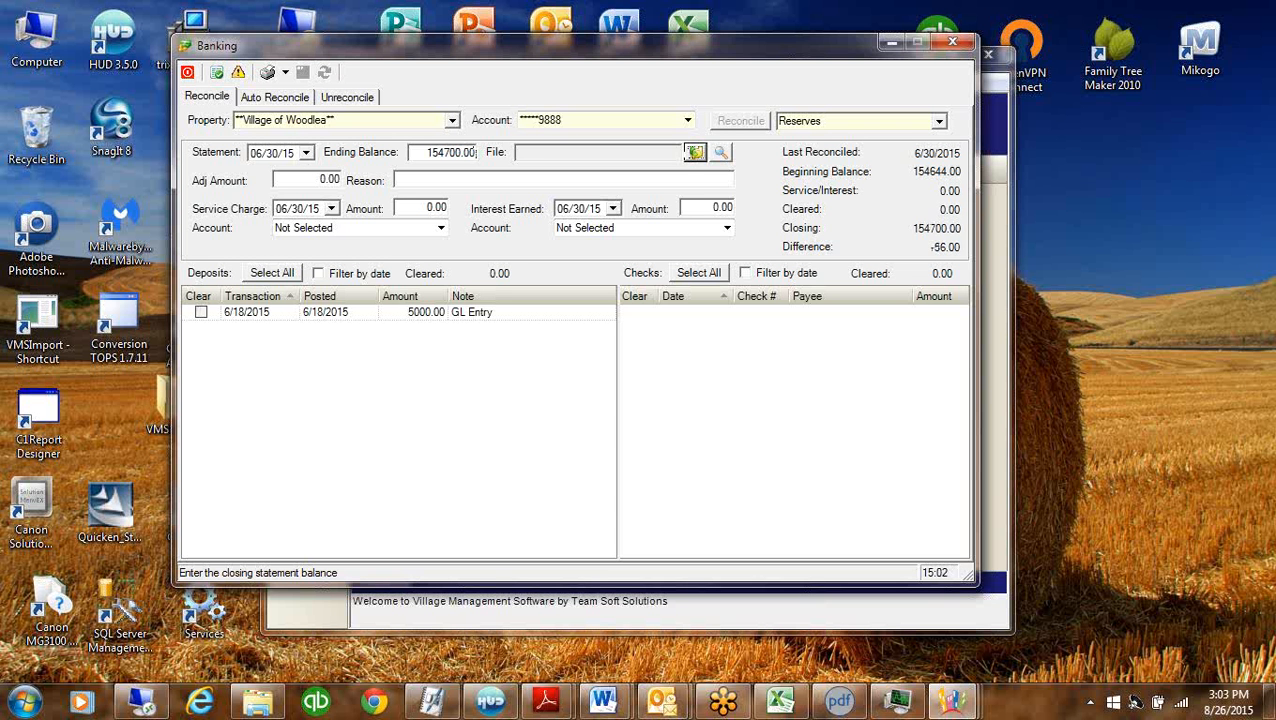
Record 56.00 of interest earned and post it to the 40045 Interest - Reserves account
left_click(470, 180)
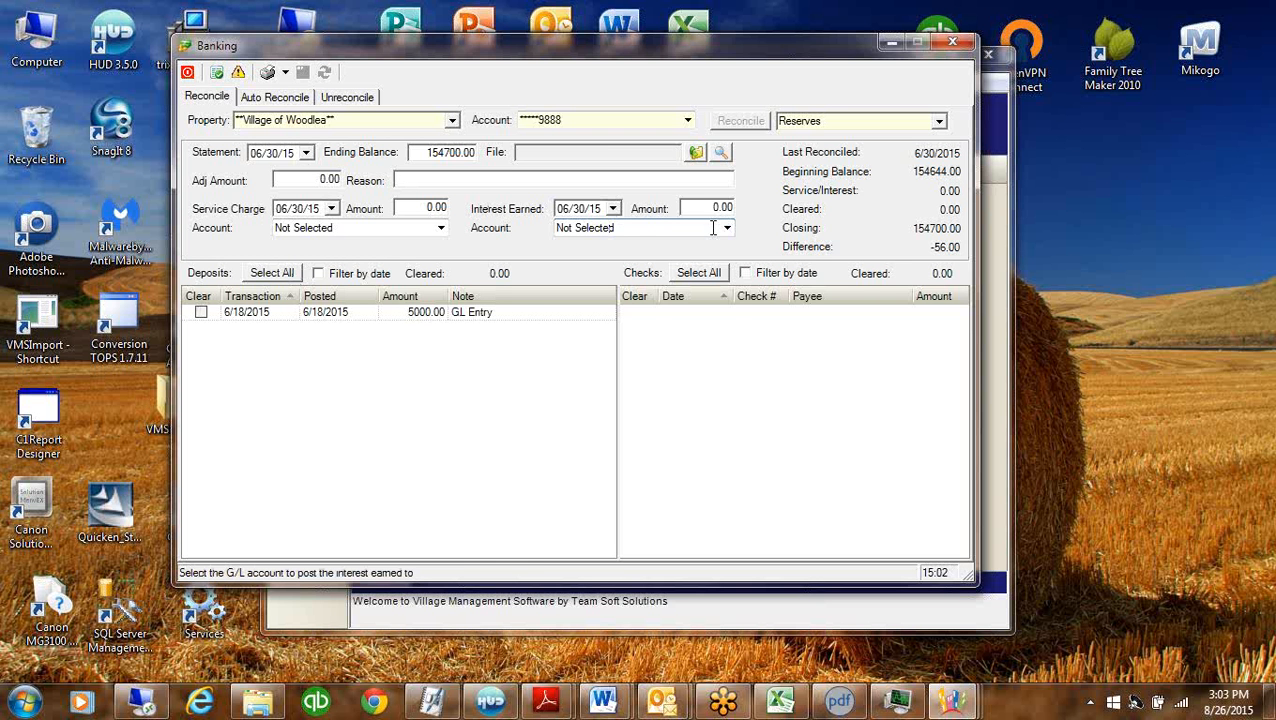
left_click_drag(712, 207, 752, 207)
type("56")
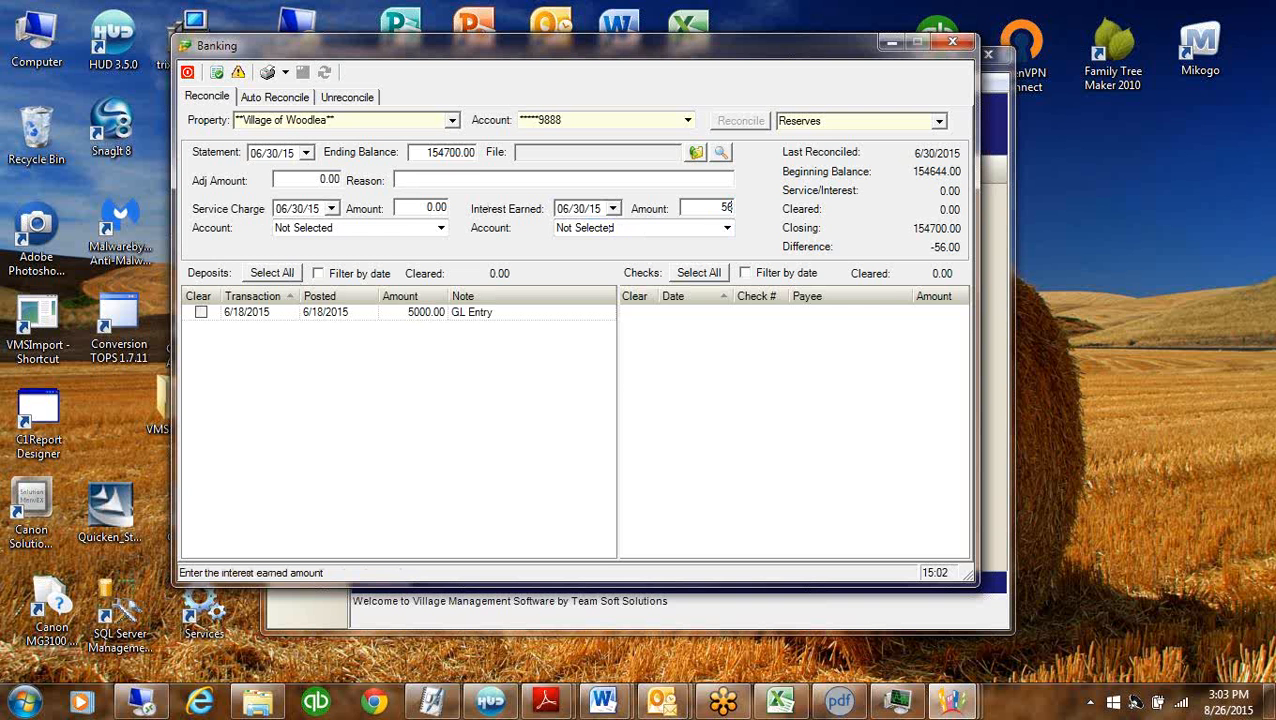
key("Tab")
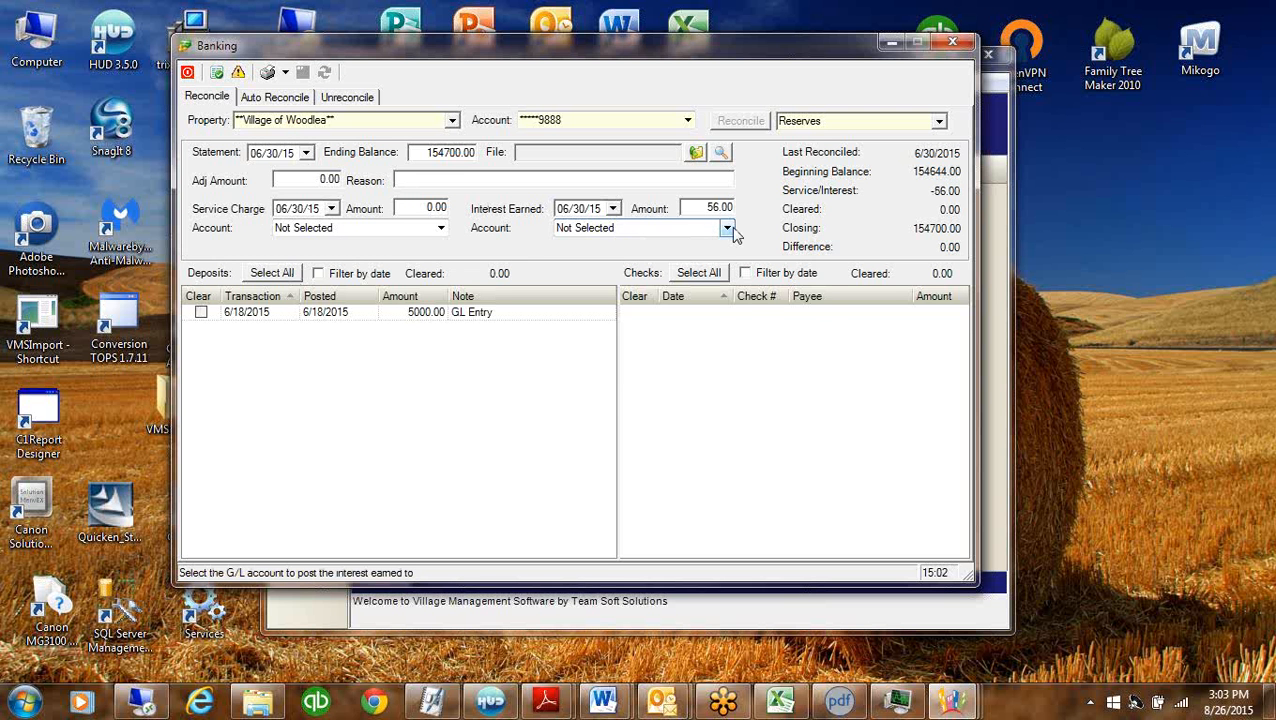
left_click(727, 228)
scroll(822, 320, "up", 10)
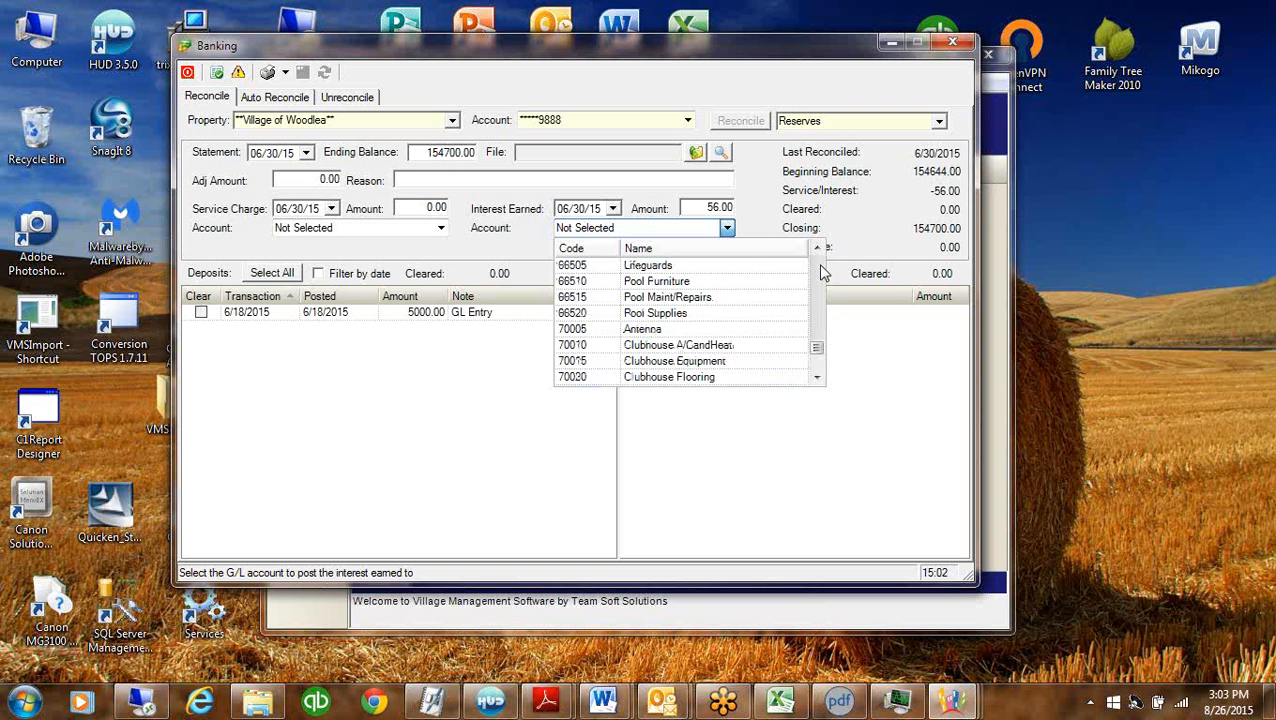
scroll(822, 273, "up", 15)
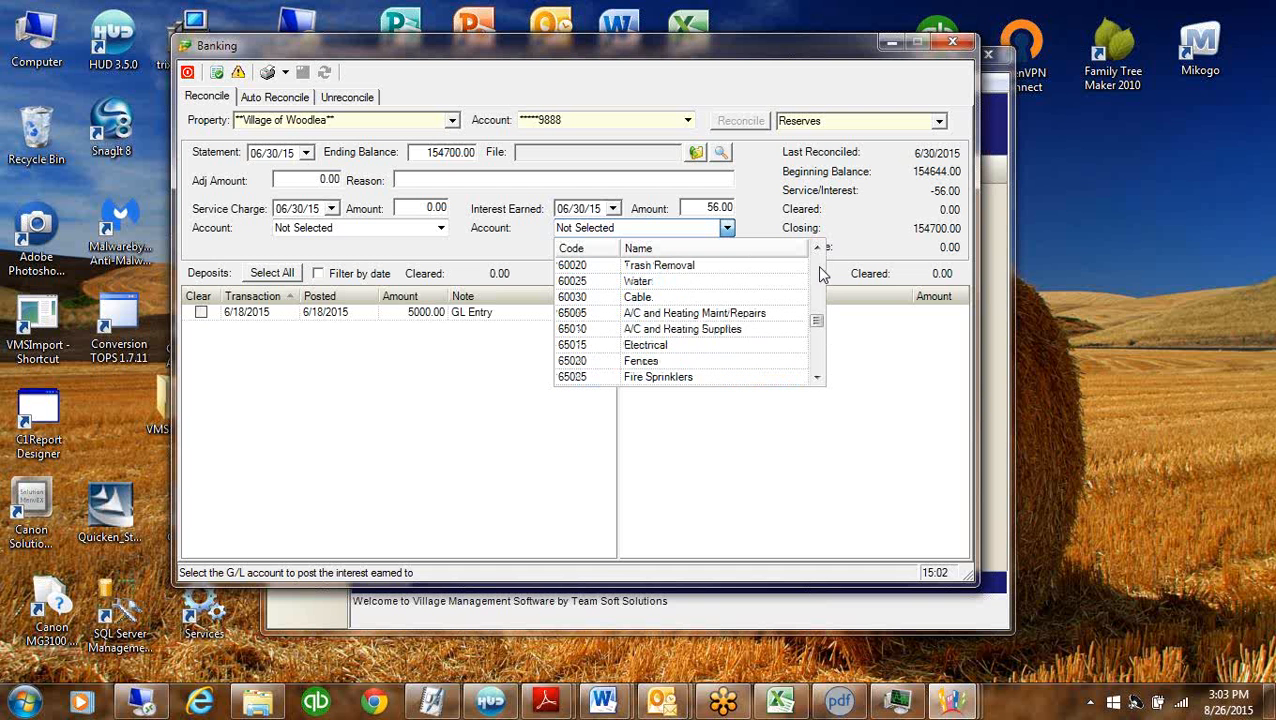
scroll(820, 275, "up", 5)
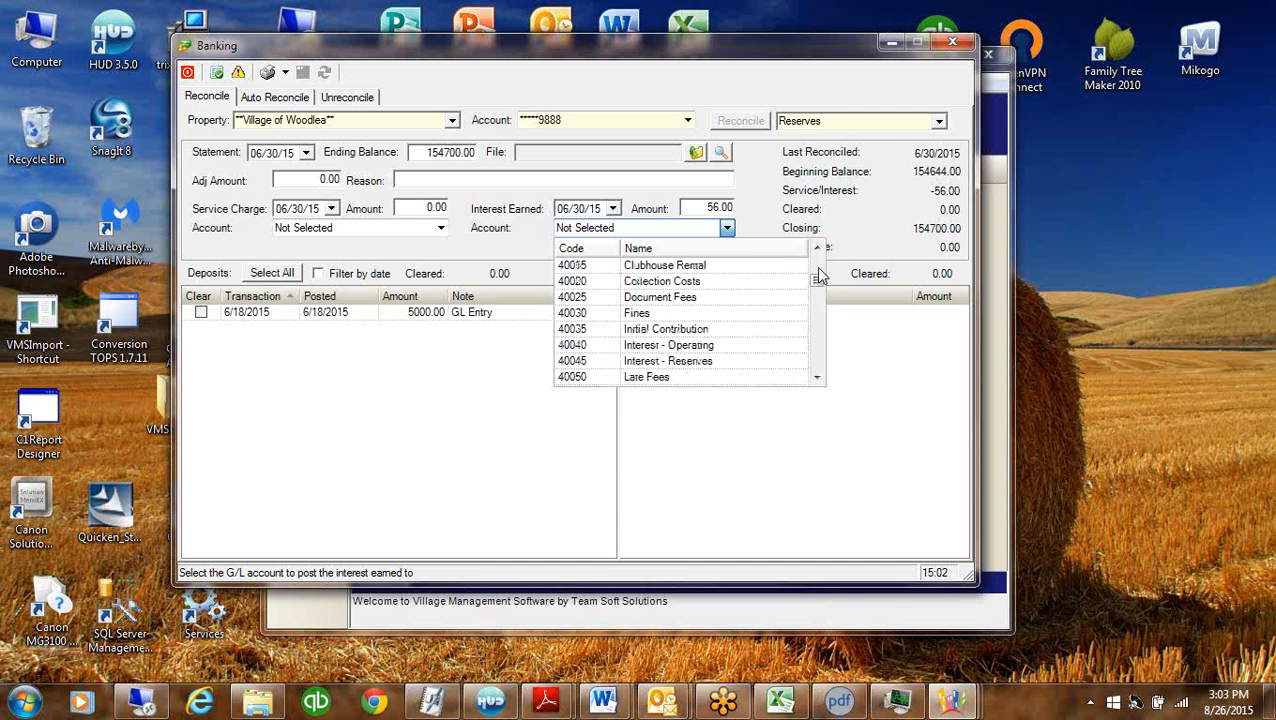
left_click(700, 360)
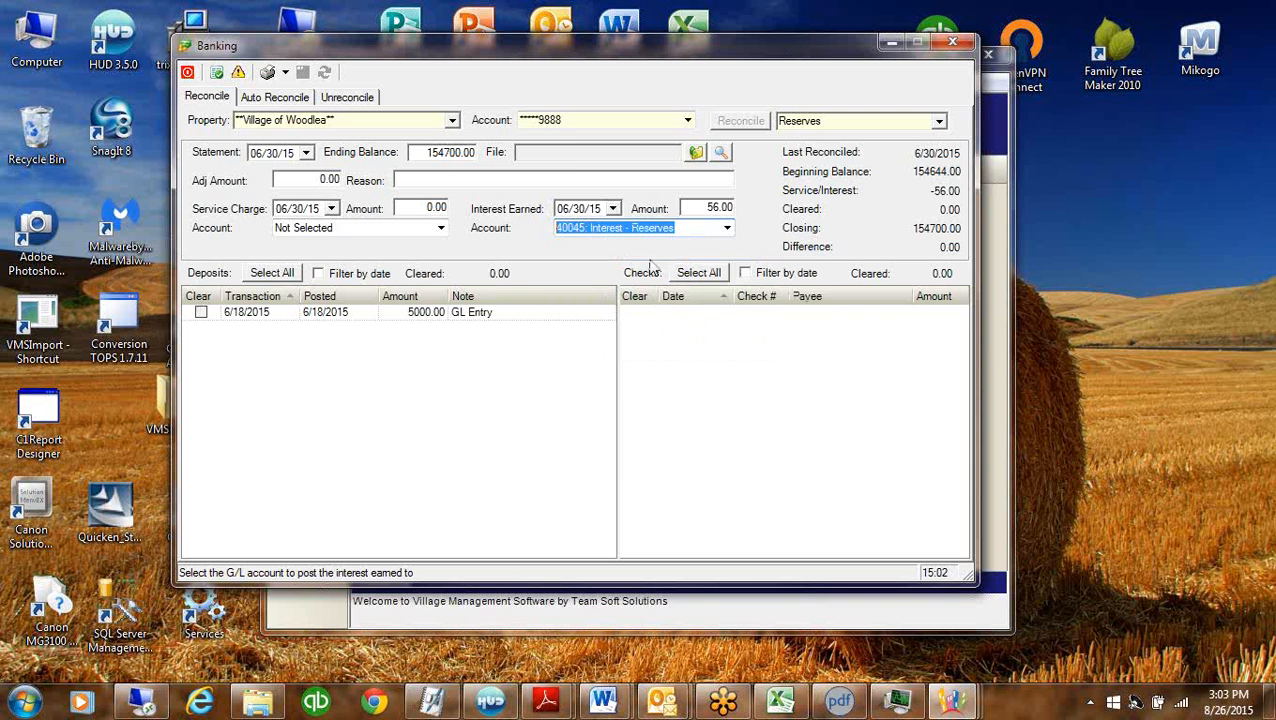
Post the reconciled information for the Village of Woodlea reserve account and close the bank reconciliation report preview
left_click(567, 174)
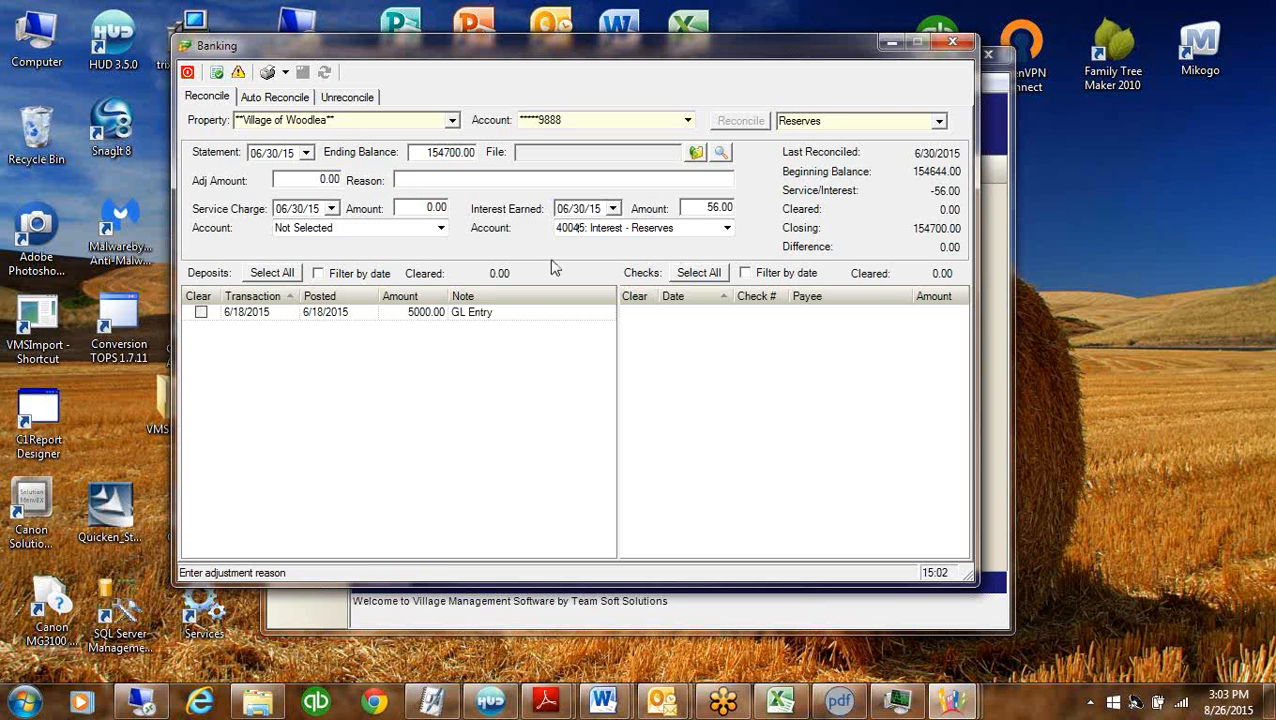
left_click(845, 121)
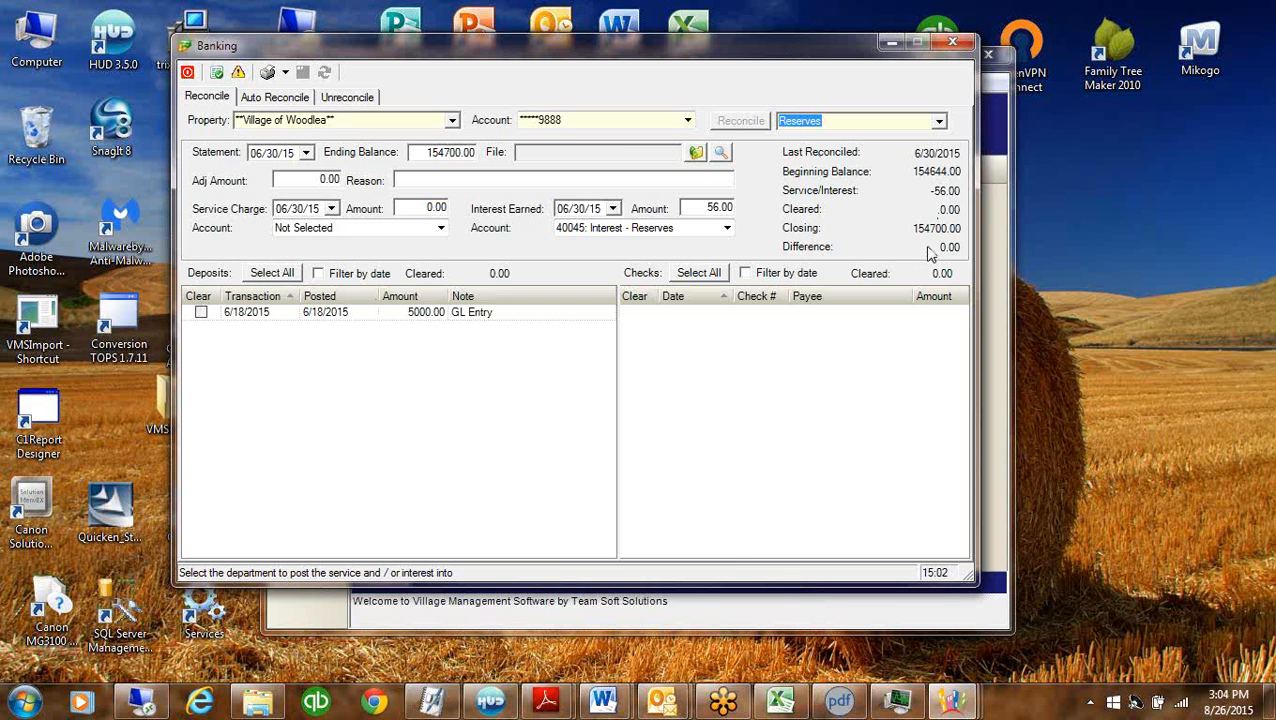
left_click(218, 74)
left_click(607, 407)
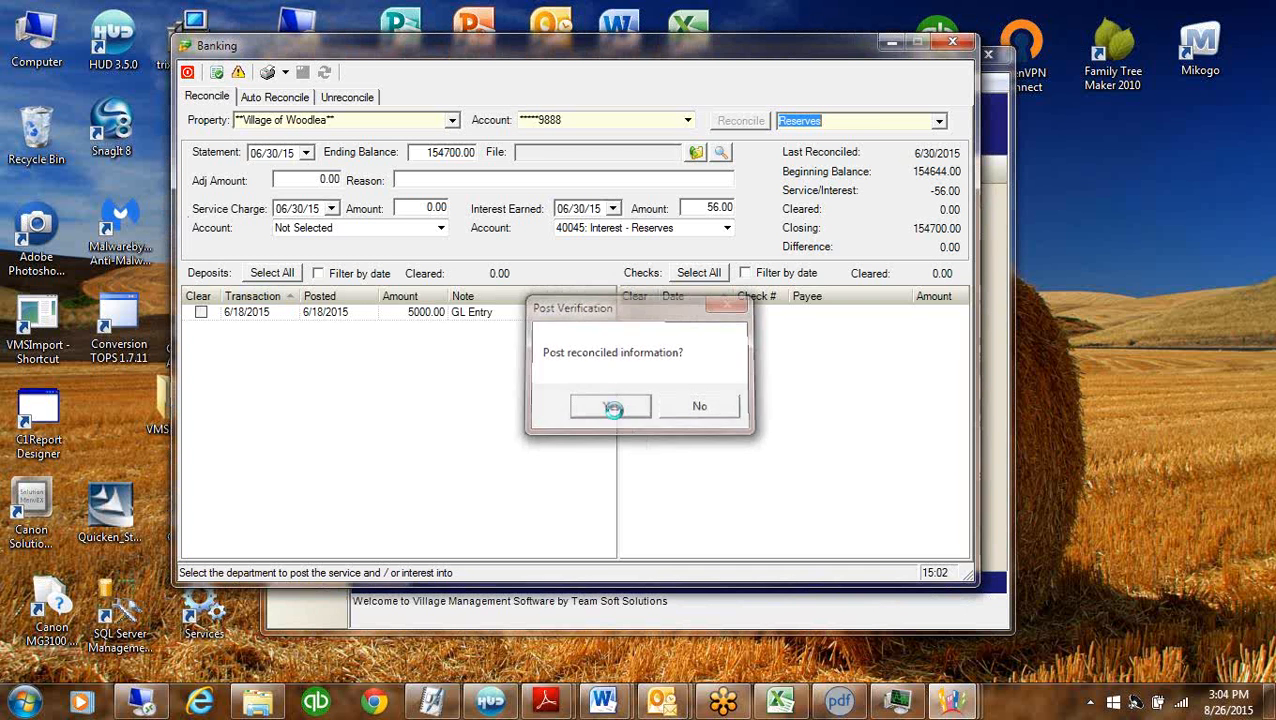
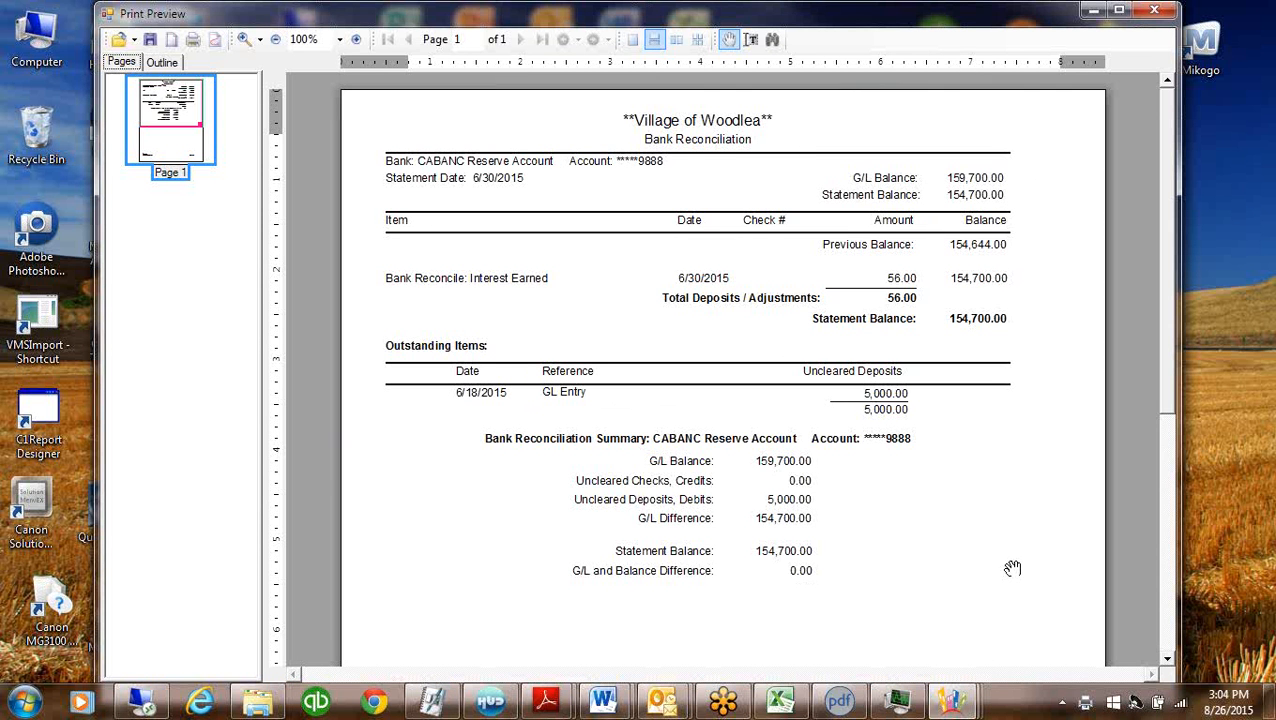
left_click(1154, 11)
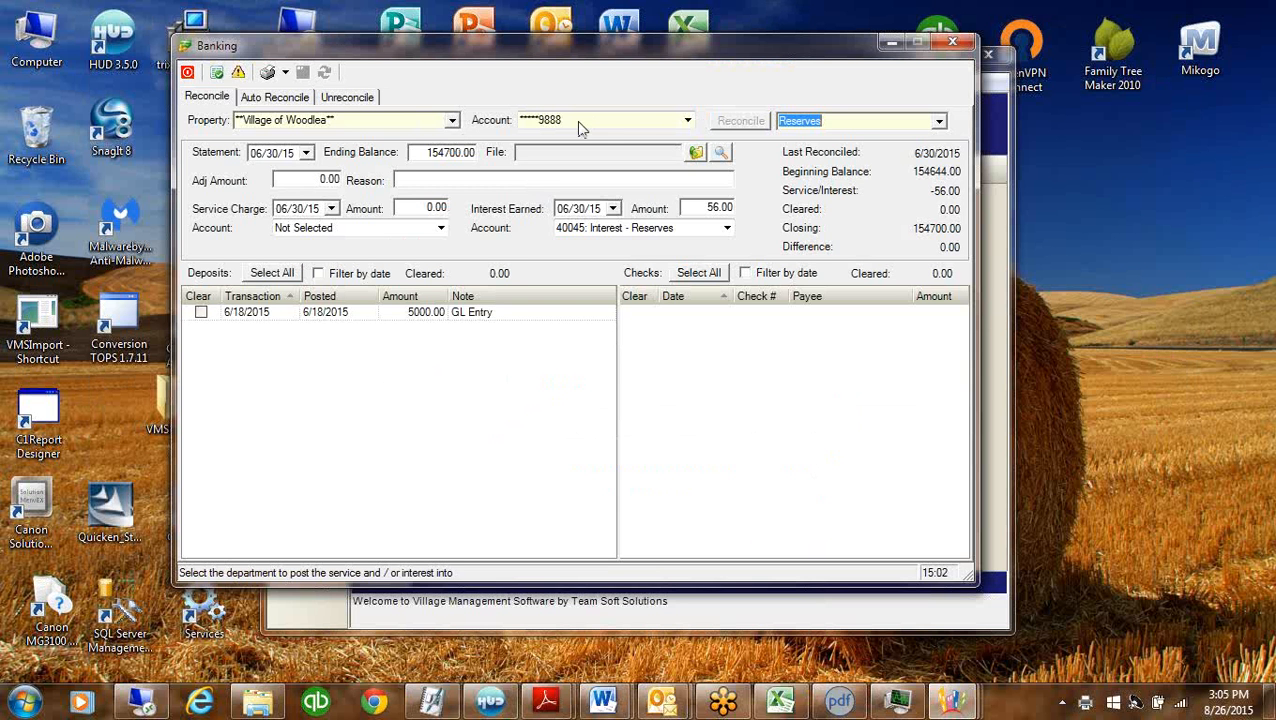
Start a reconciliation of Village of Woodlea's Community Association Bank operating account, using the Operating department
left_click(687, 120)
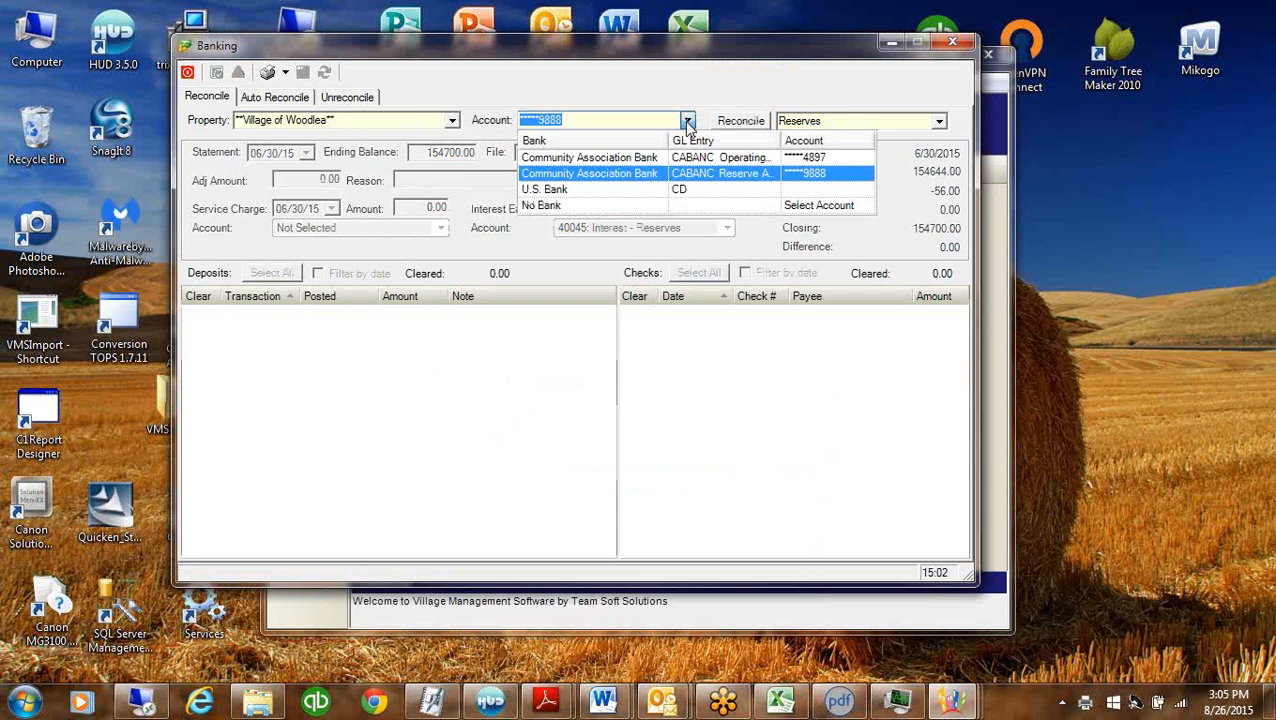
left_click(745, 157)
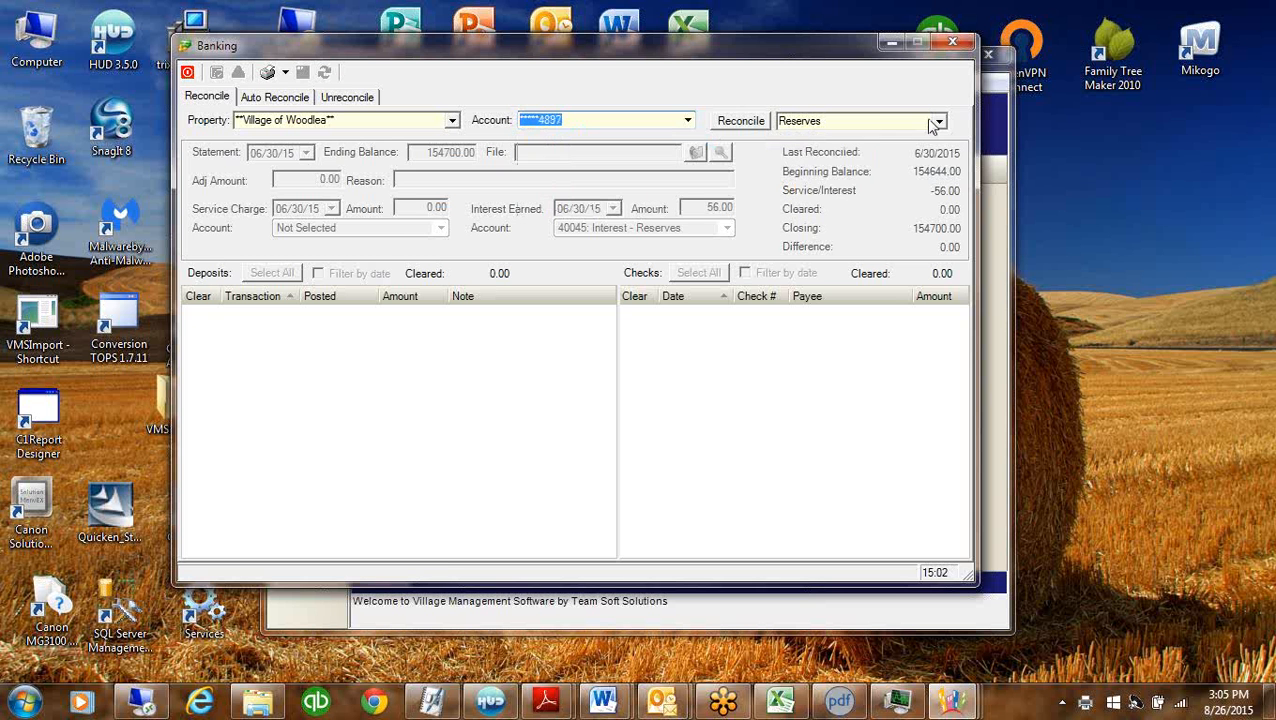
left_click(940, 121)
left_click(843, 135)
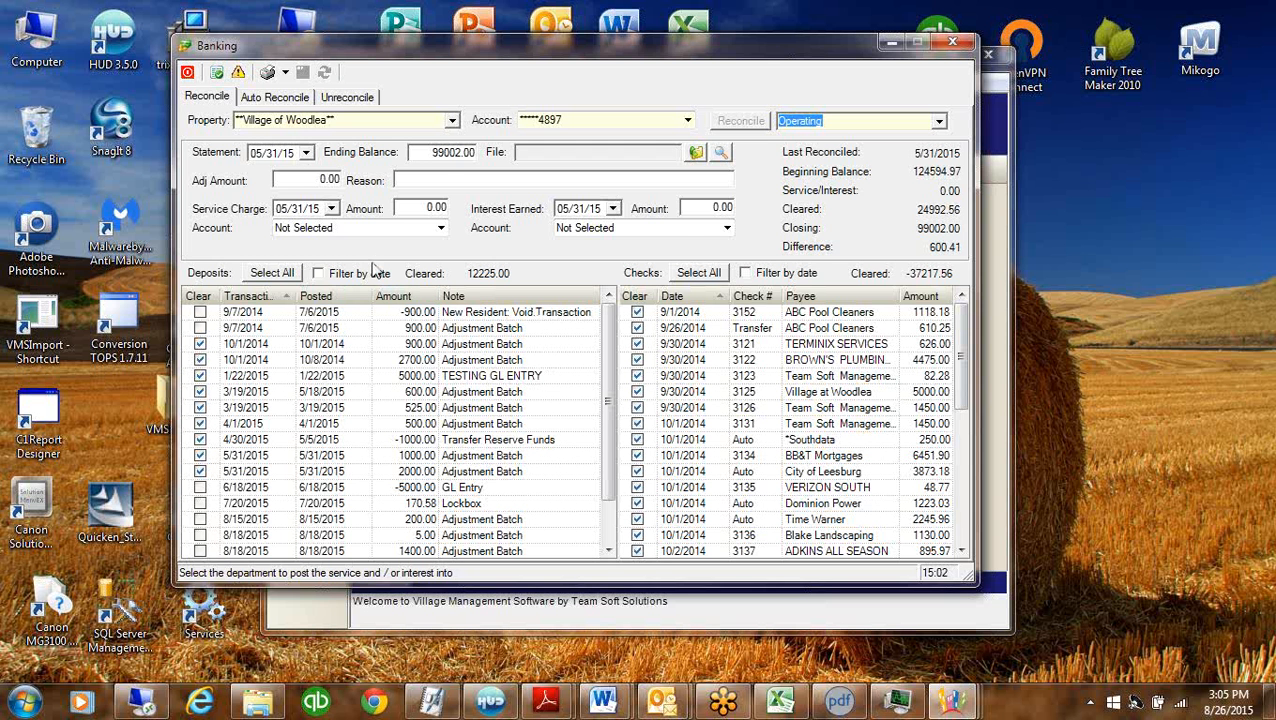
Filter both the deposits and the checks by the statement date and review the listed checks
left_click(421, 152)
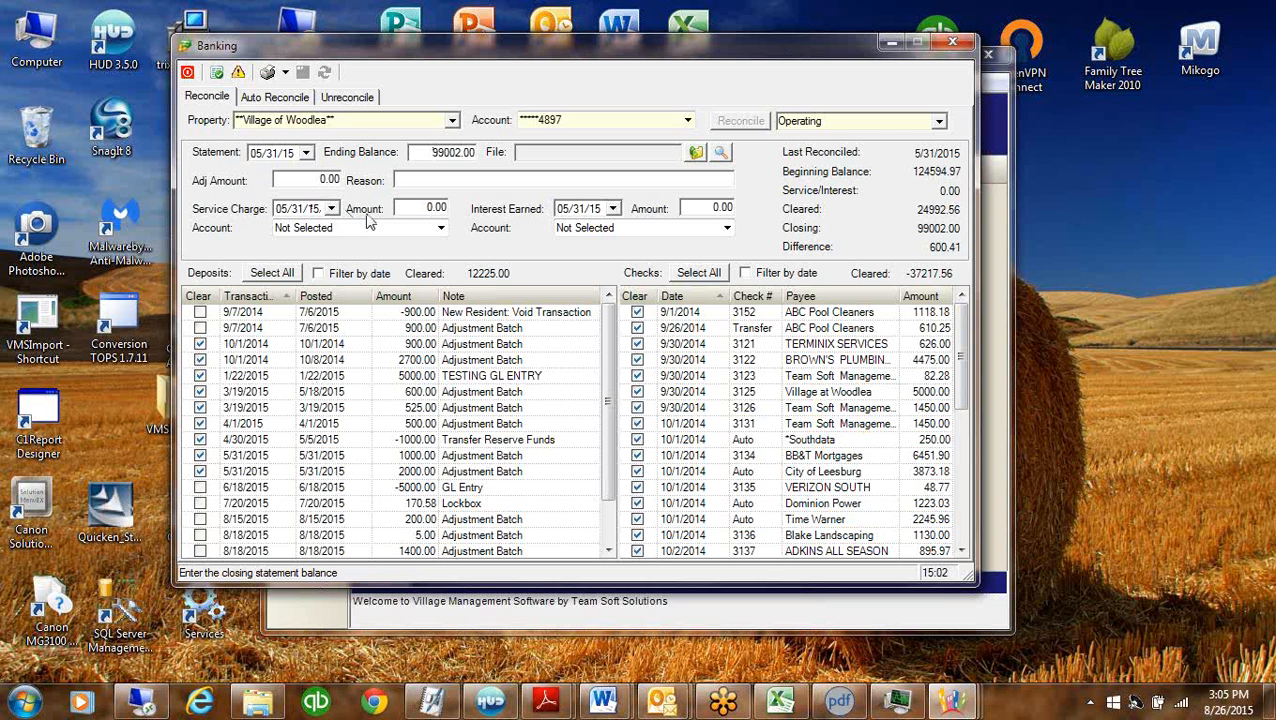
left_click(318, 274)
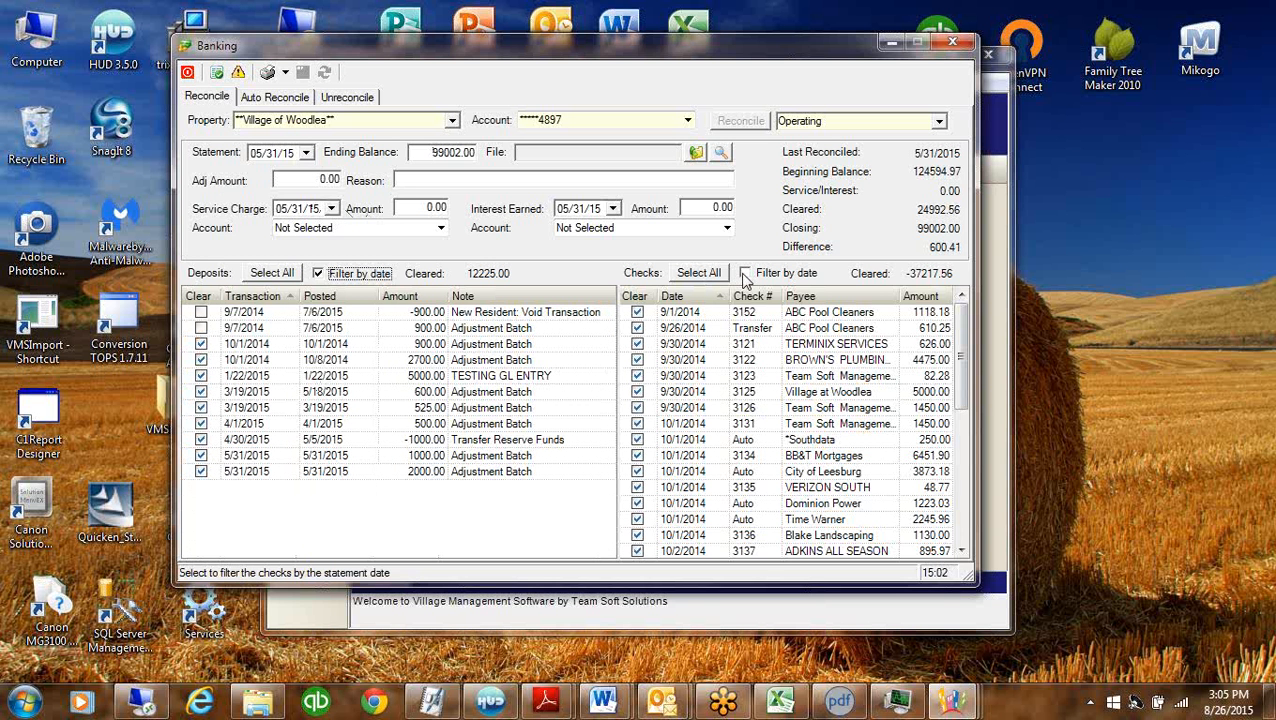
left_click(745, 273)
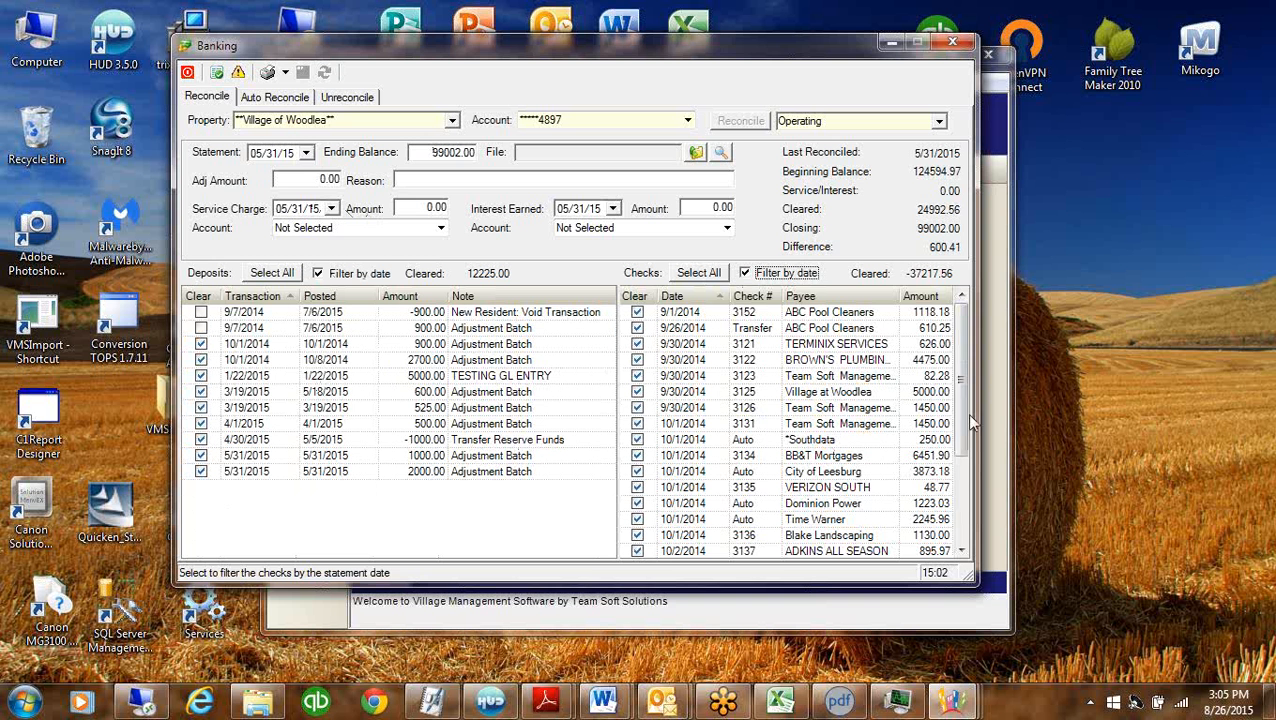
scroll(960, 397, "down", 3)
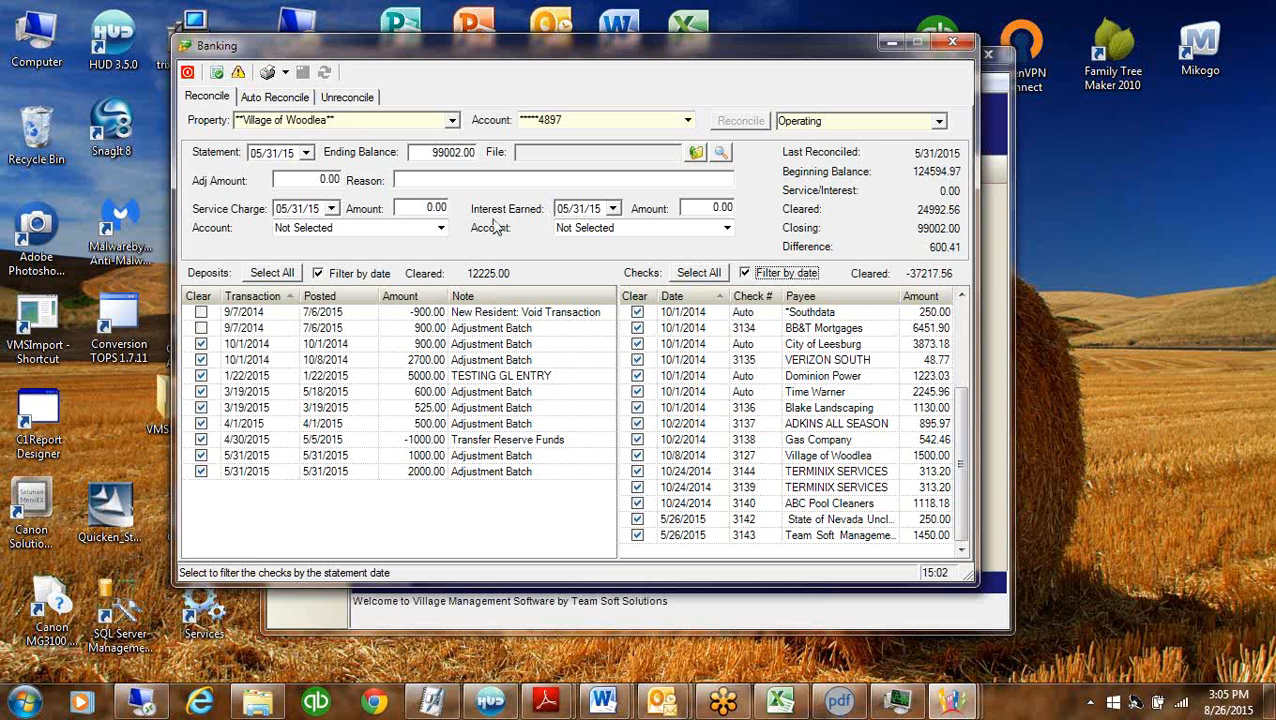
Record a service charge of 50.41 and look through the G/L accounts for the one to post it to
left_click(395, 208)
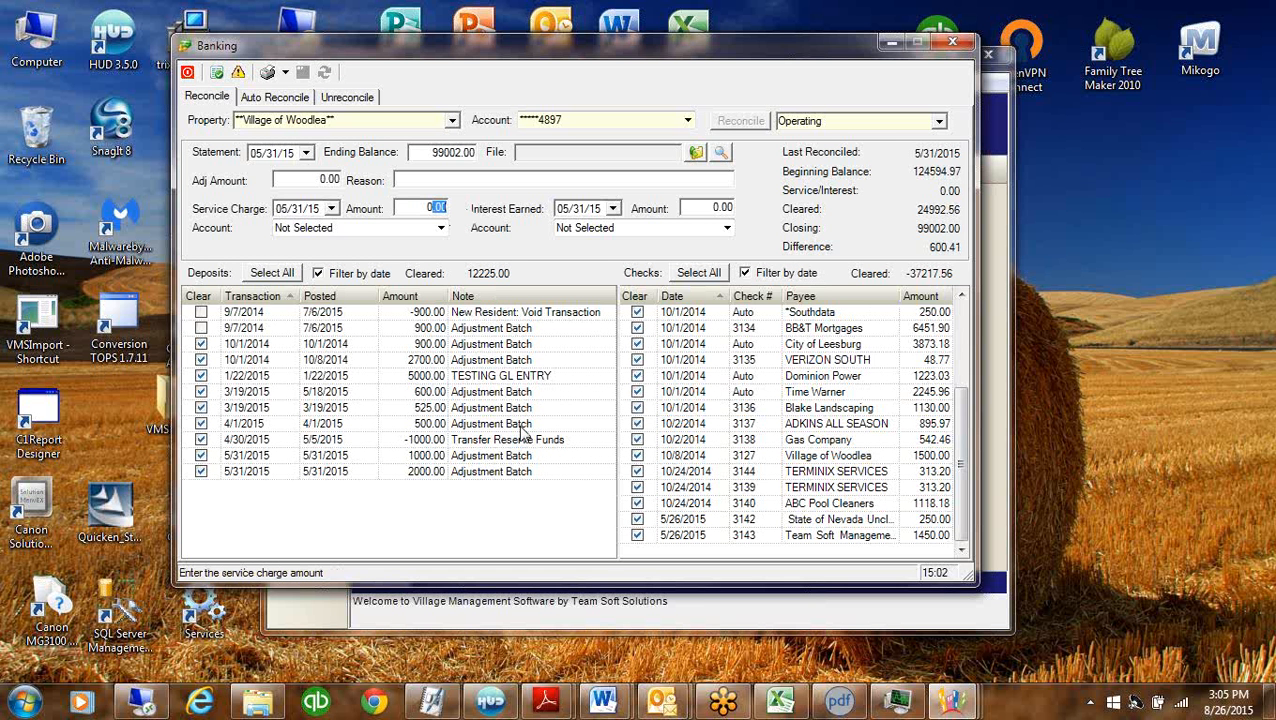
key("BackSpace")
type("50.41")
left_click(408, 229)
left_click(441, 228)
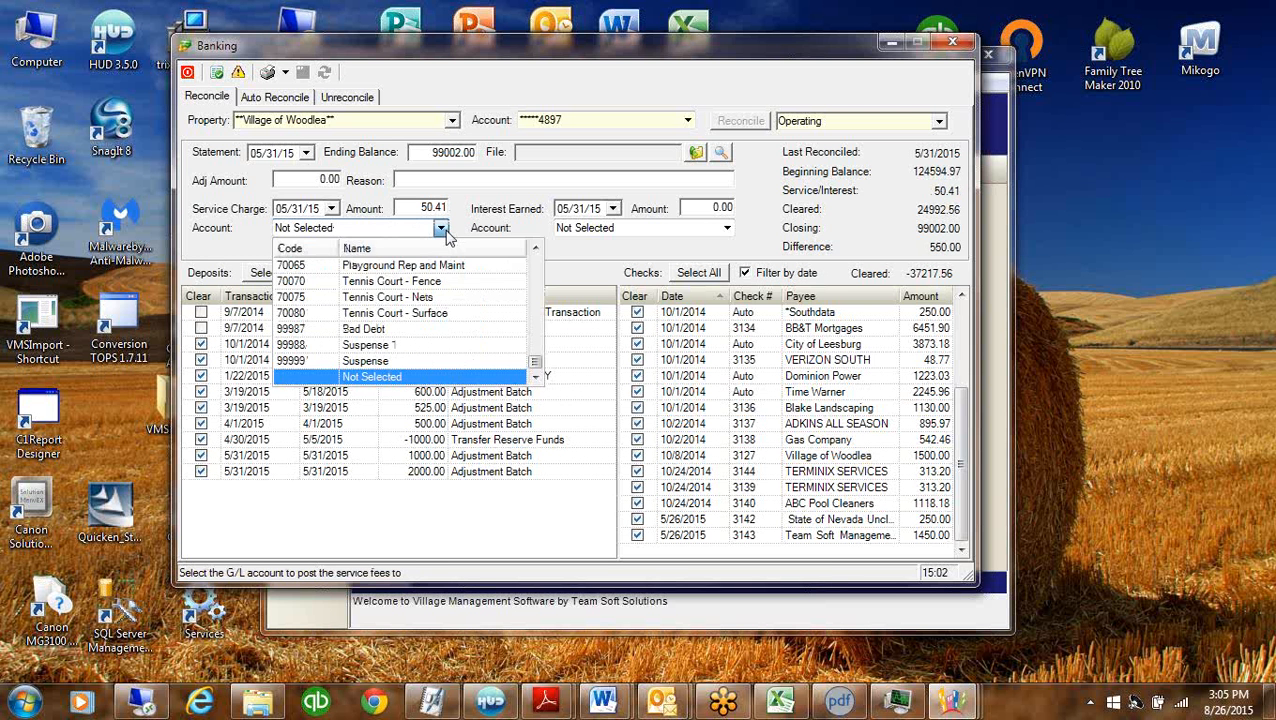
type("5")
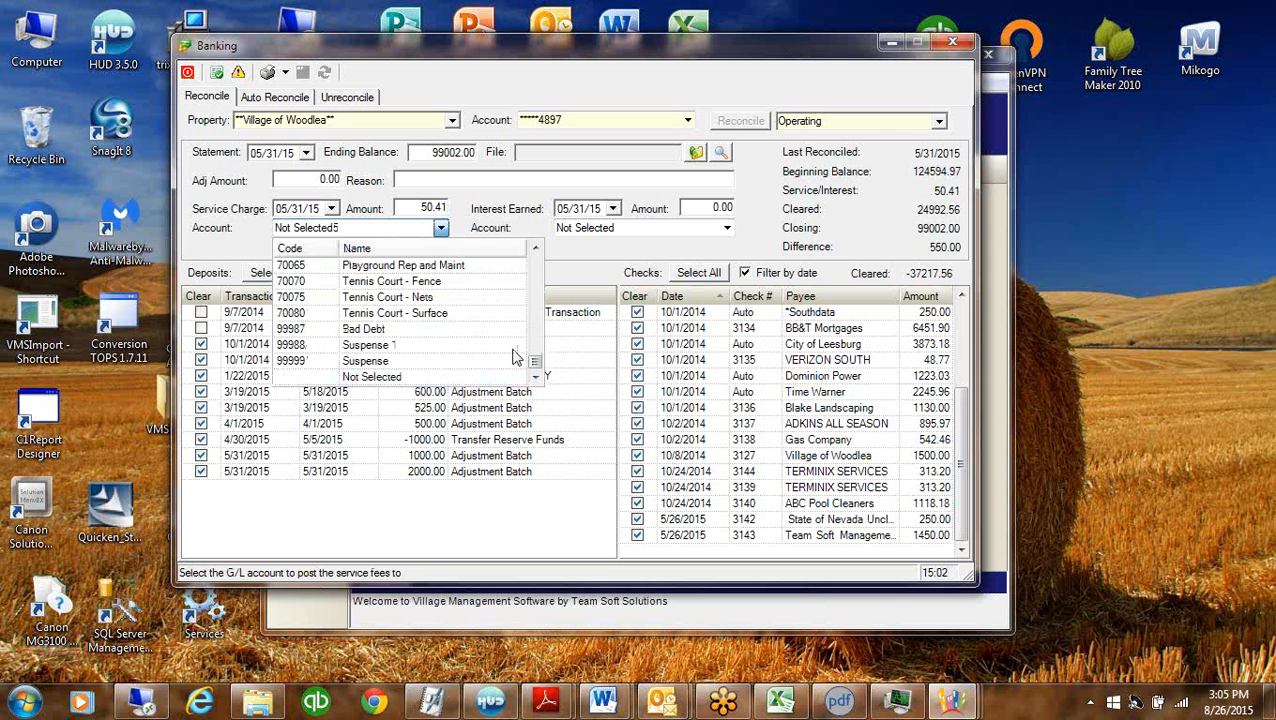
left_click(535, 270)
left_click(535, 270)
left_click(535, 270)
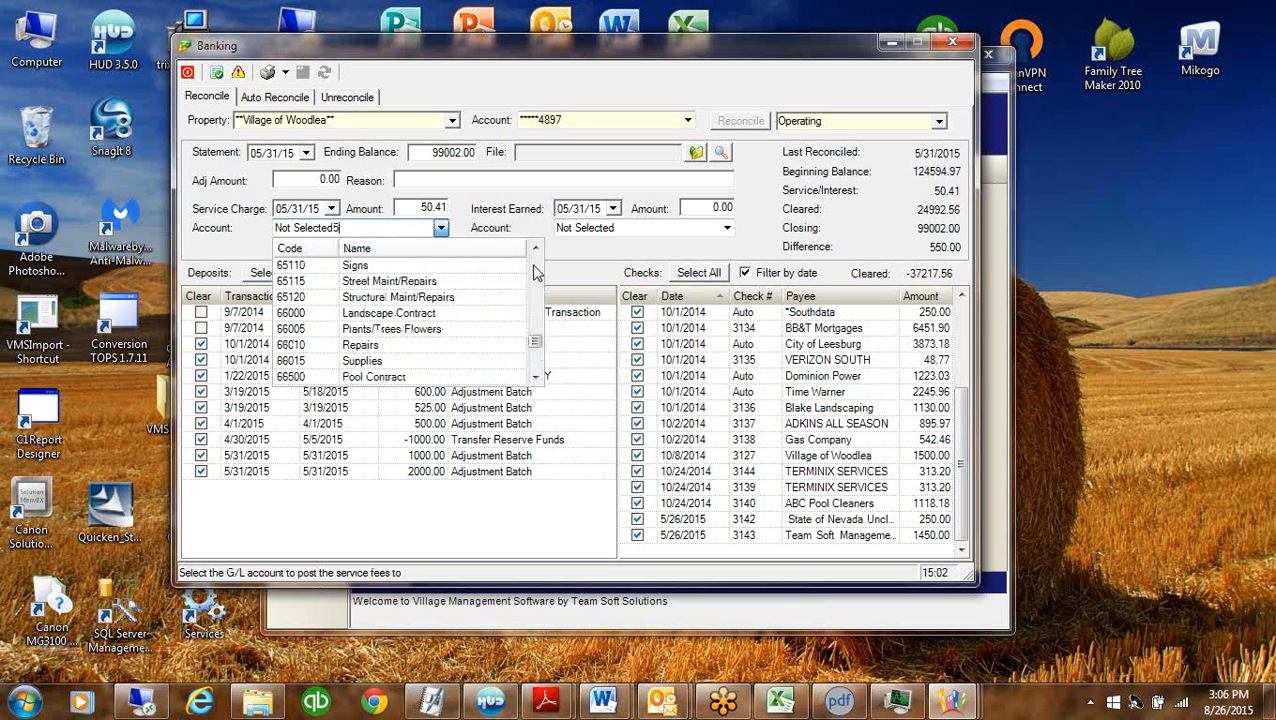
Choose 50115: Coupons/Statements as the G/L account for posting the service charge
left_click(535, 270)
left_click(535, 270)
left_click(533, 266)
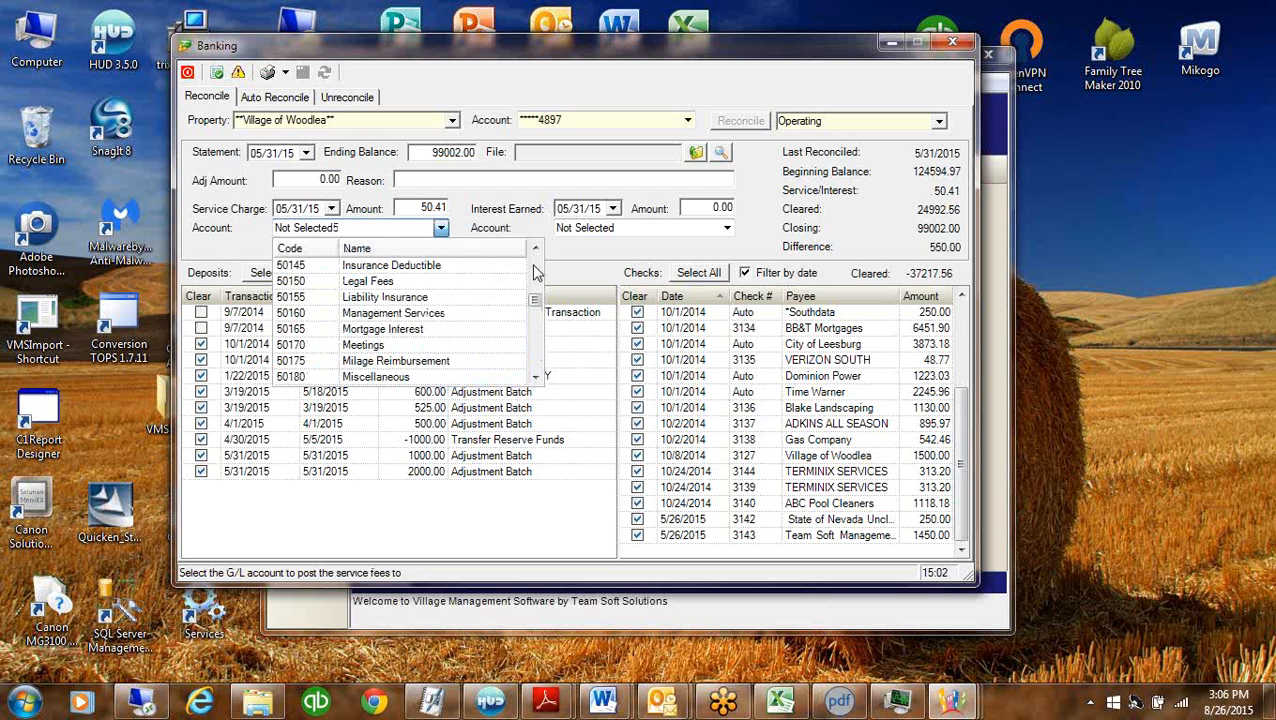
left_click(533, 266)
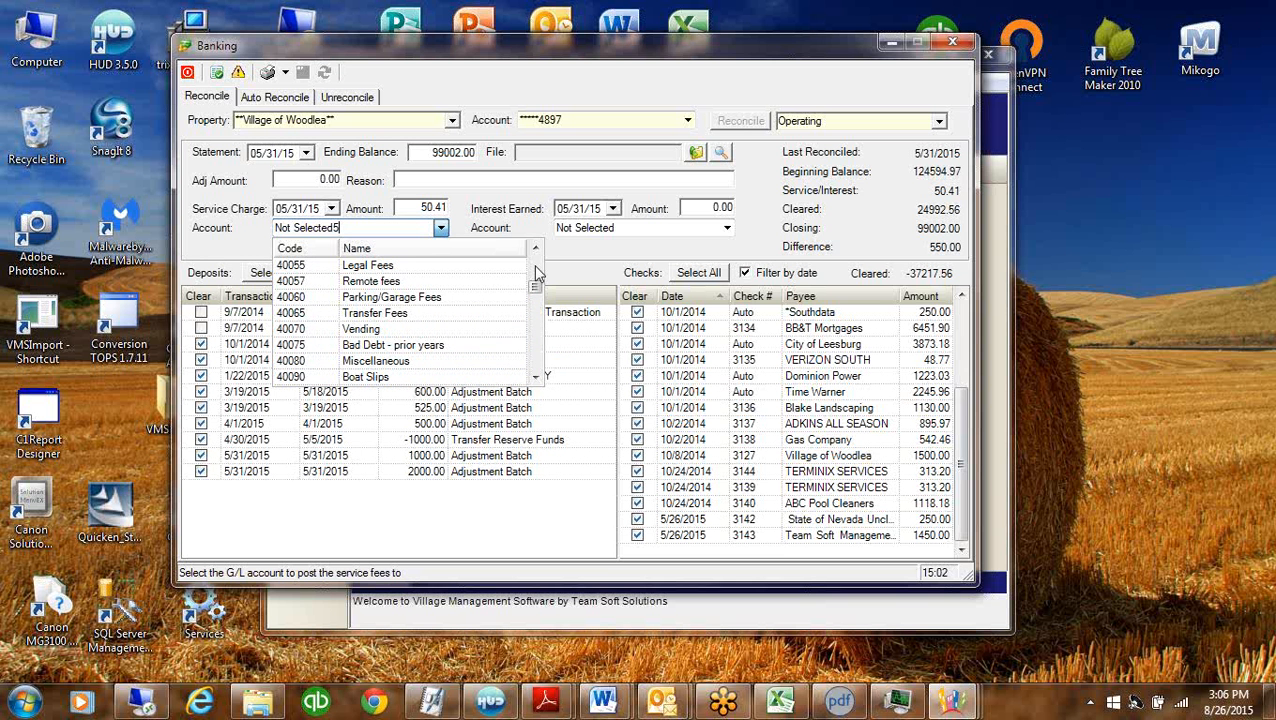
left_click(536, 377)
left_click(536, 377)
left_click(536, 377)
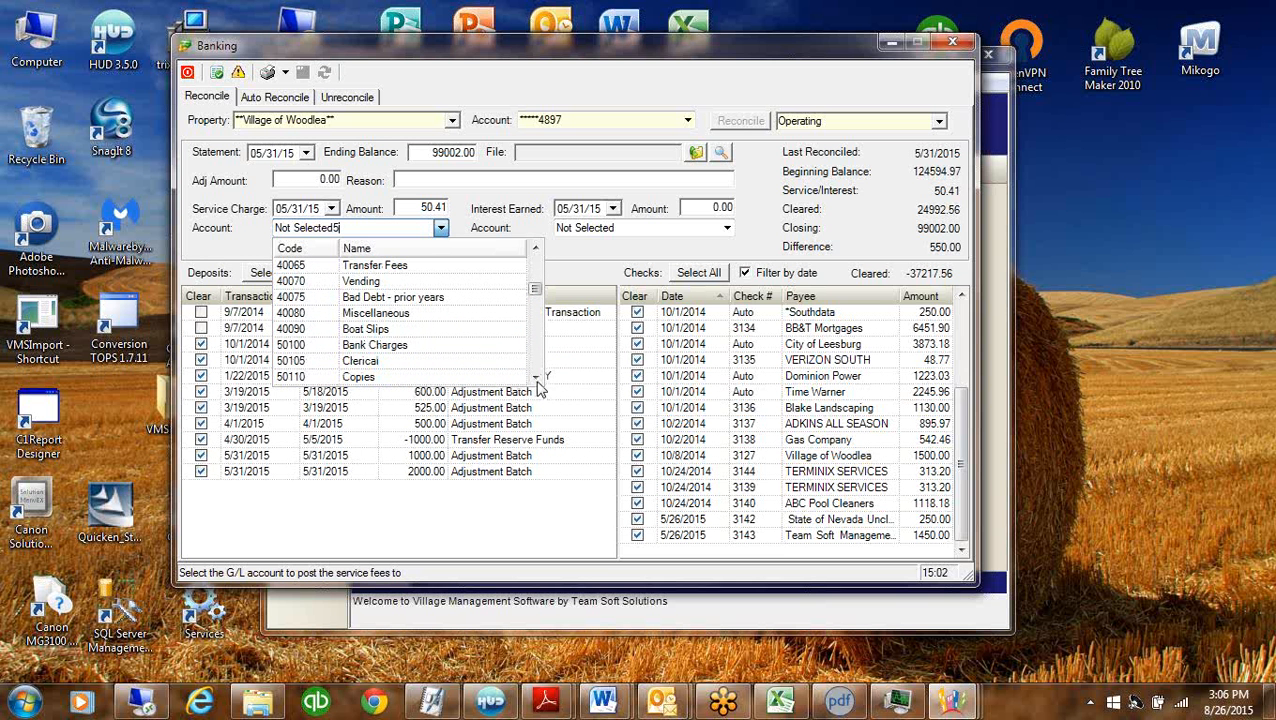
left_click(536, 377)
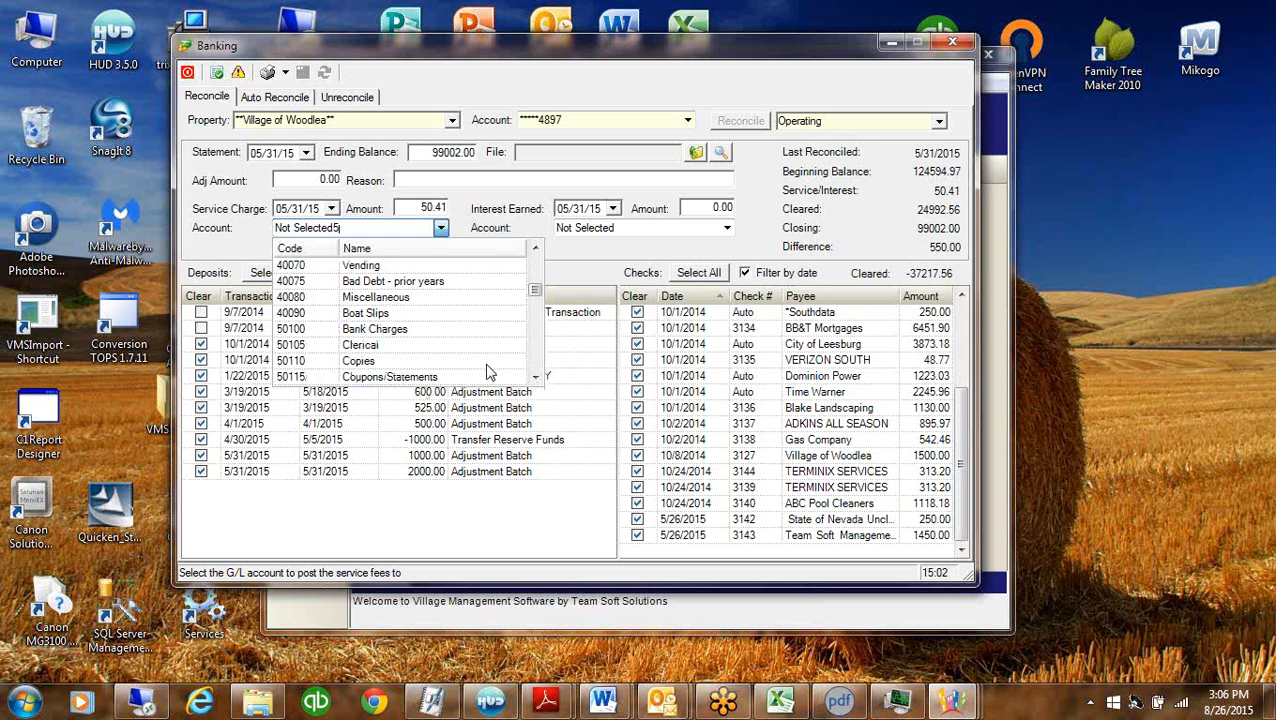
left_click(470, 376)
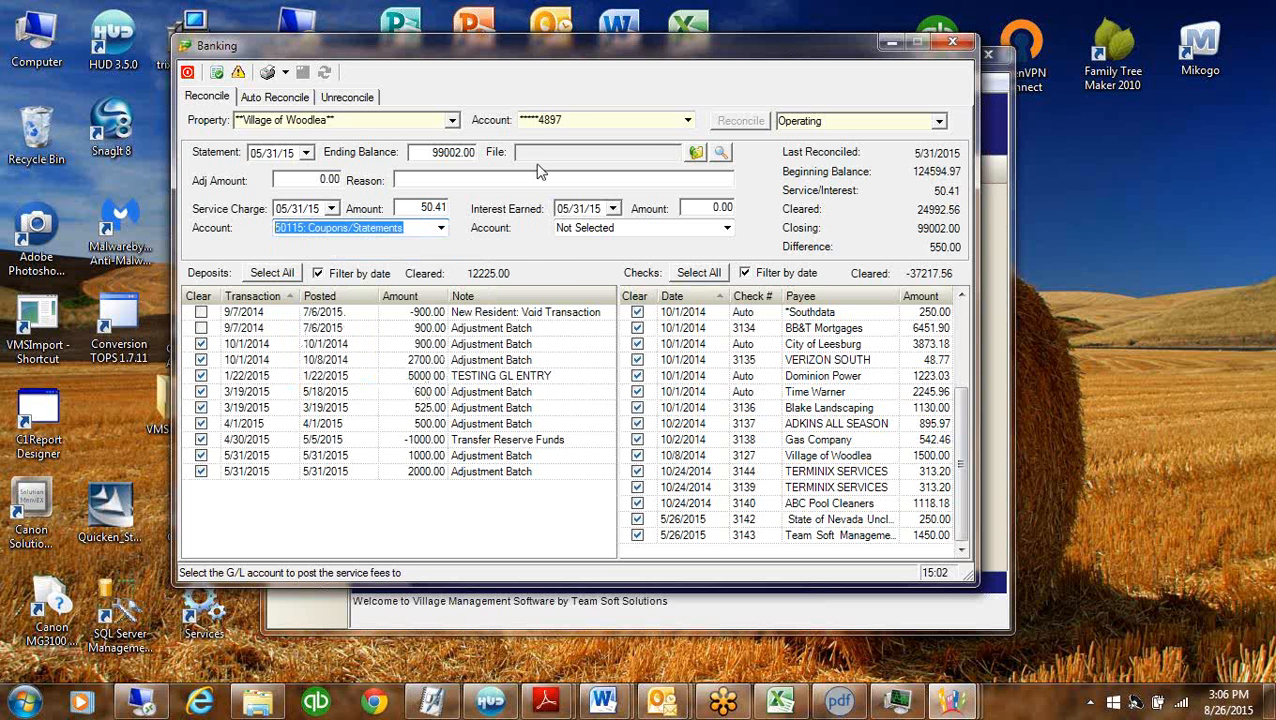
Unmark the 4/1/2015 adjustment batch deposit of 500.00 as cleared
left_click(627, 177)
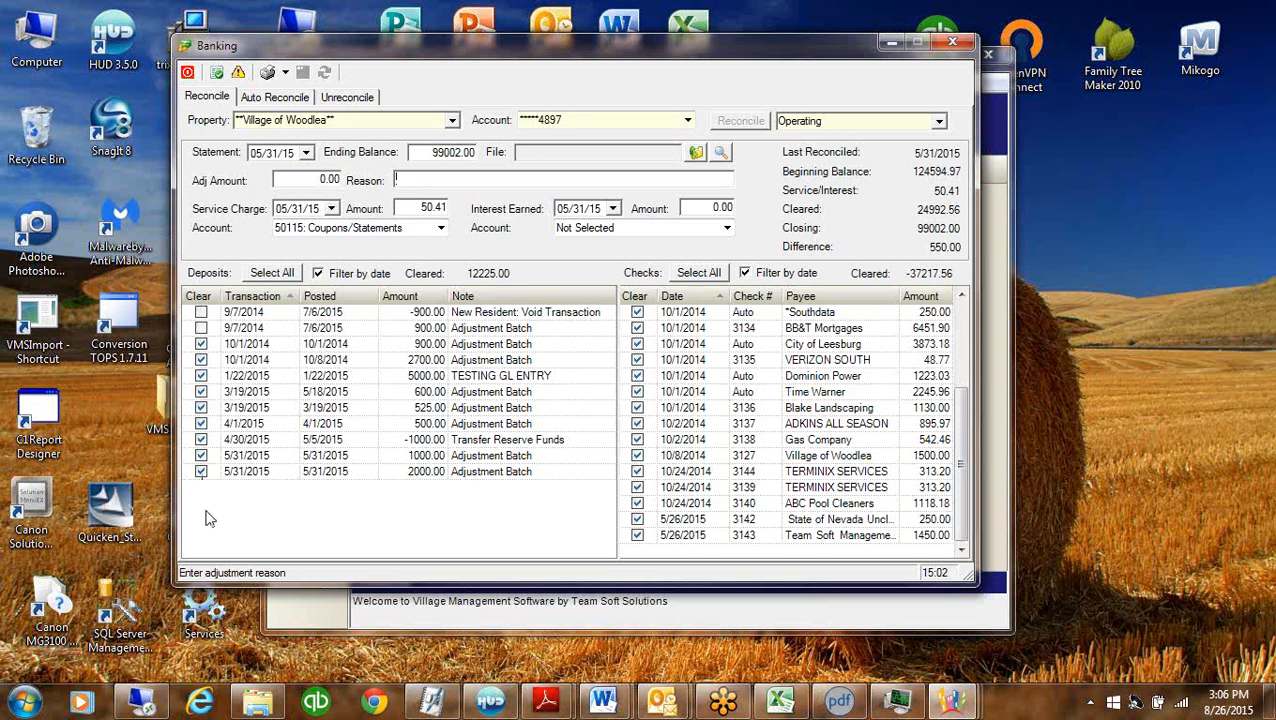
left_click(201, 424)
left_click(201, 424)
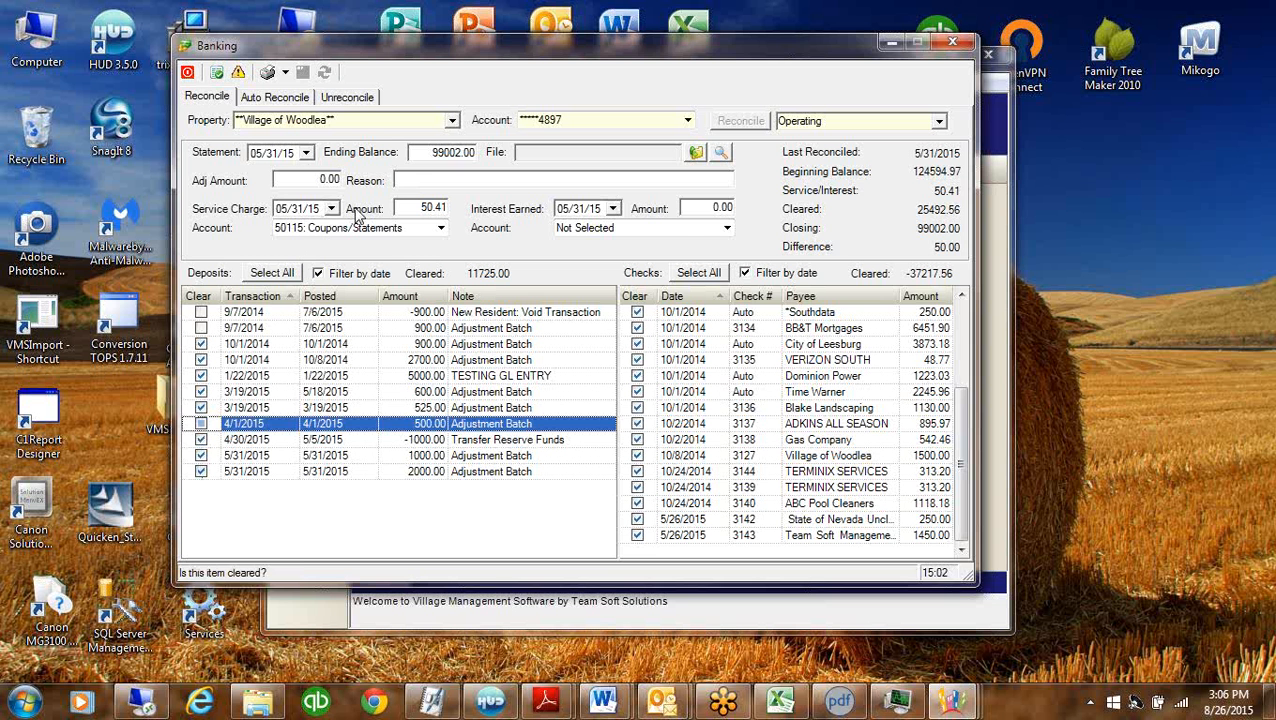
Set the service charge amount to 100.41
left_click(408, 210)
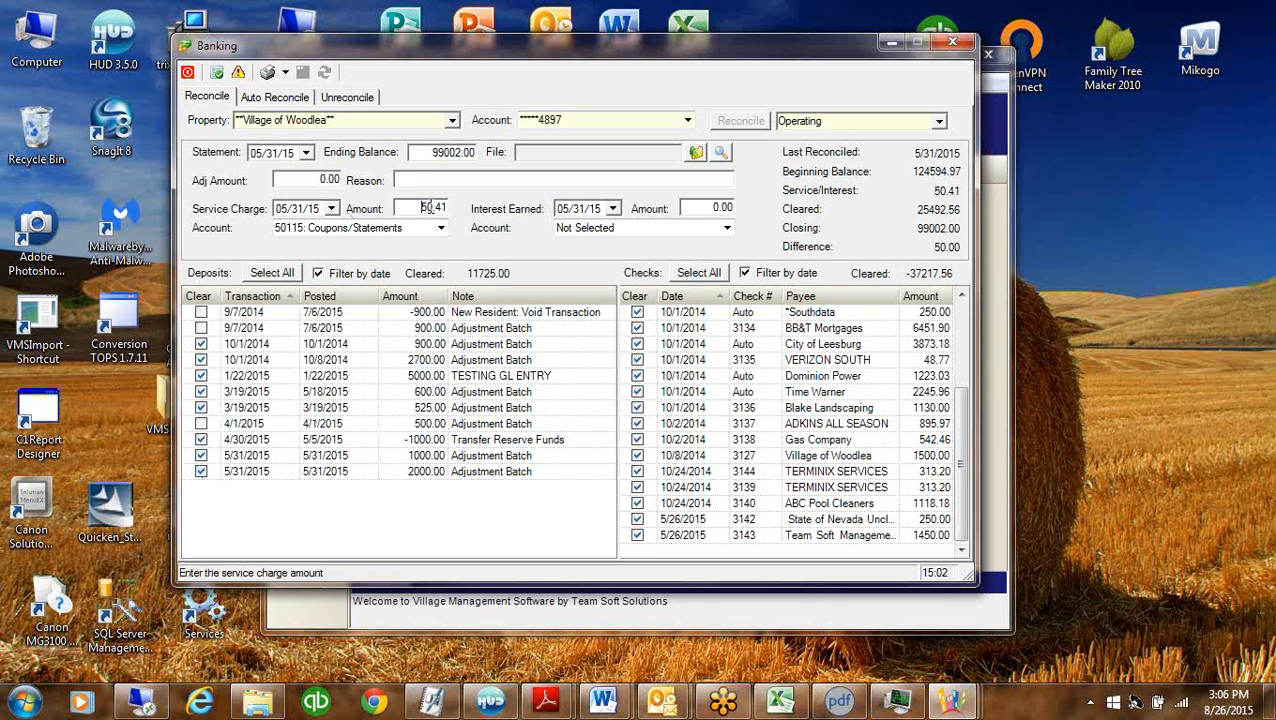
left_click_drag(425, 207, 404, 211)
type("100")
left_click(427, 178)
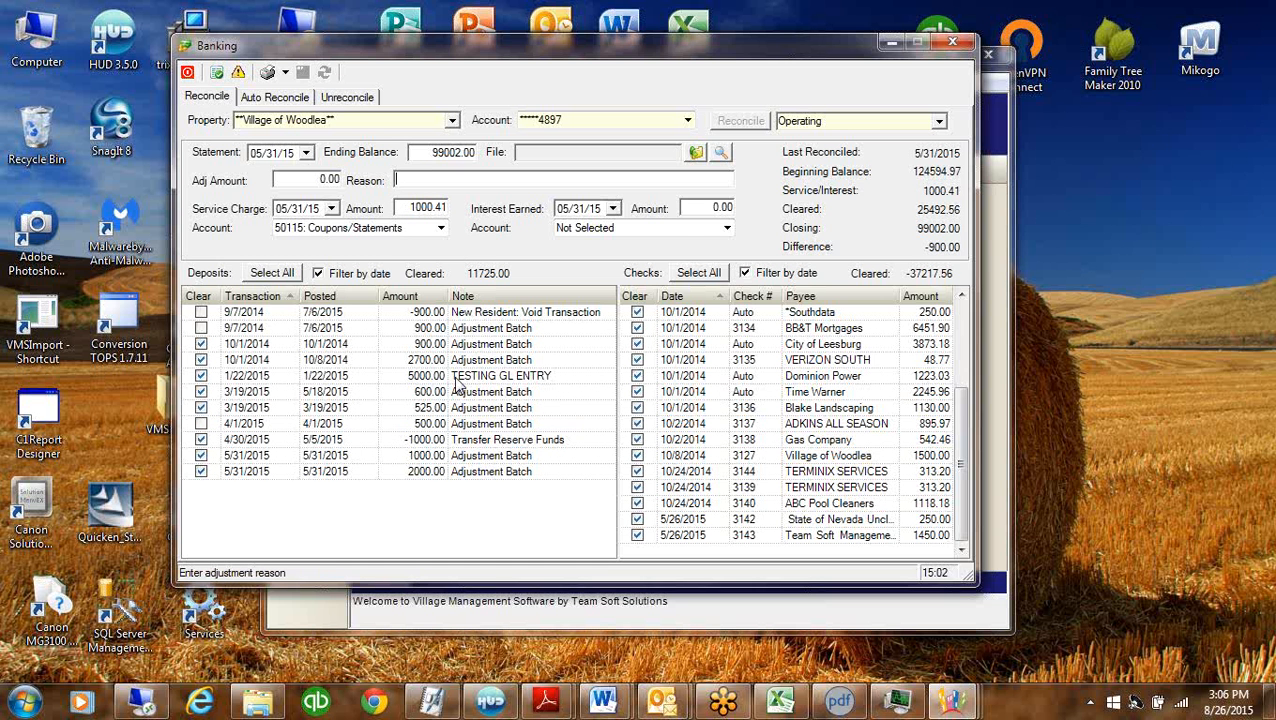
left_click(433, 208)
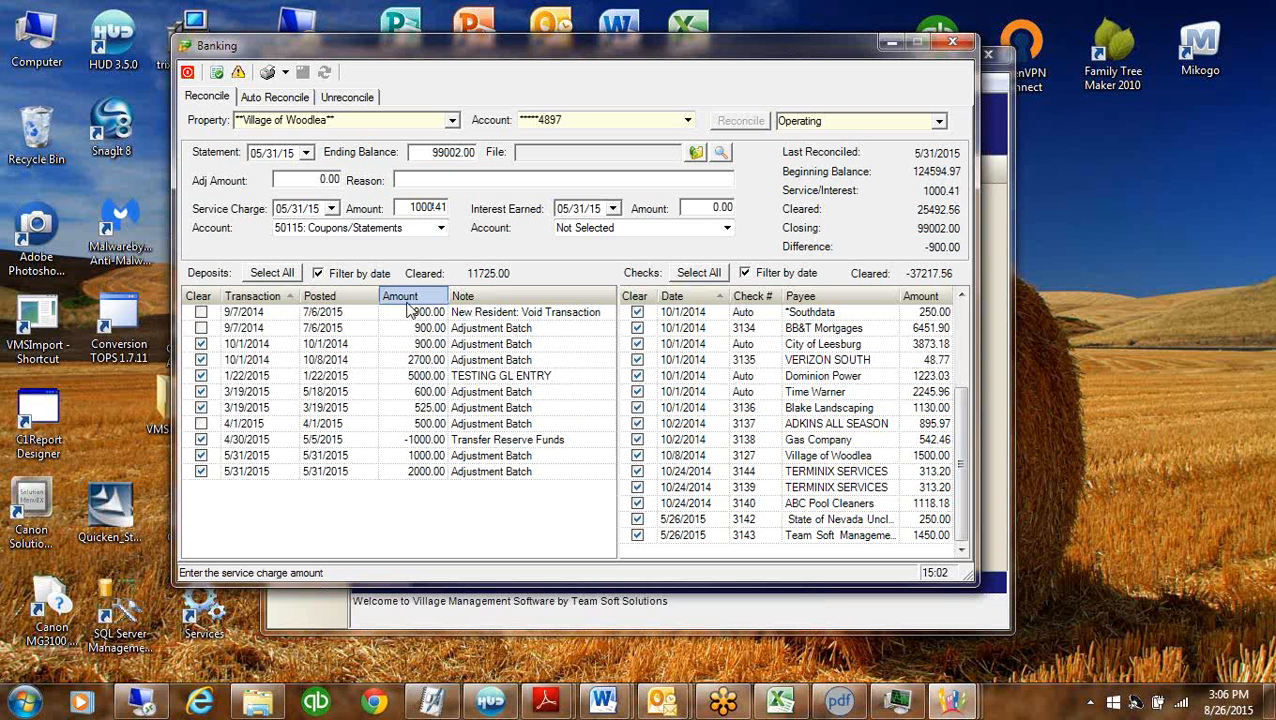
key("BackSpace")
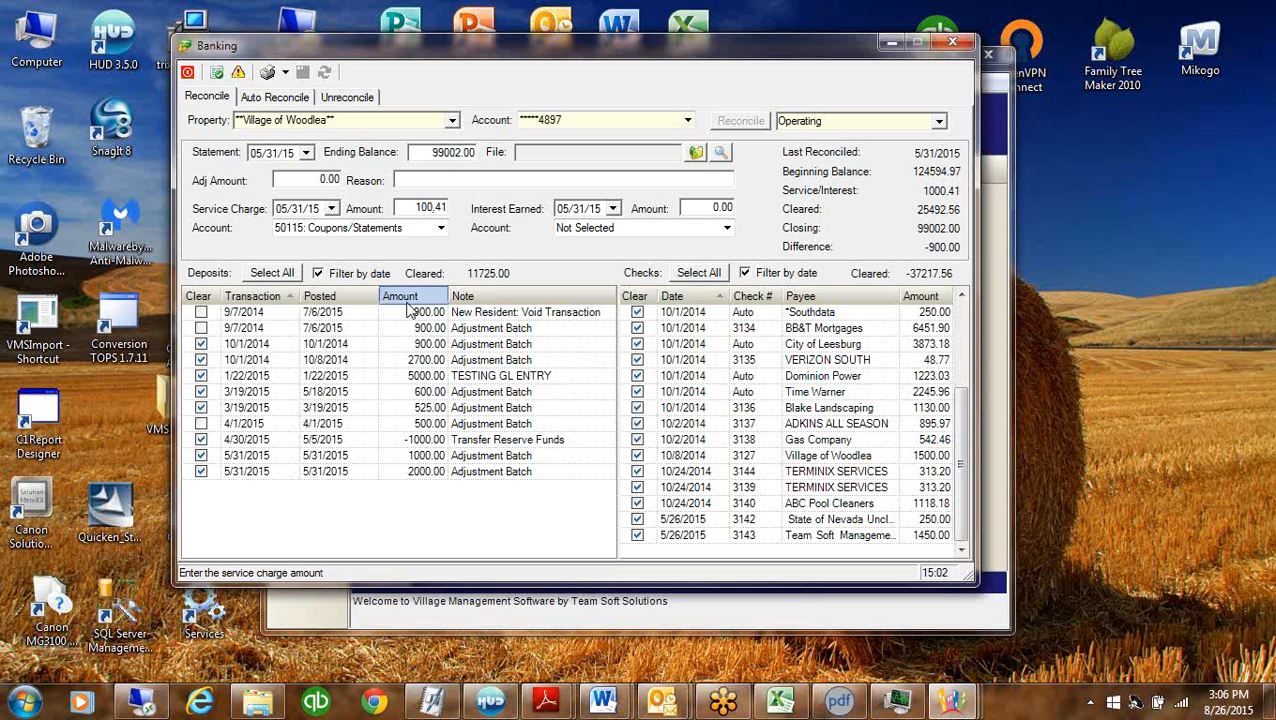
left_click(432, 182)
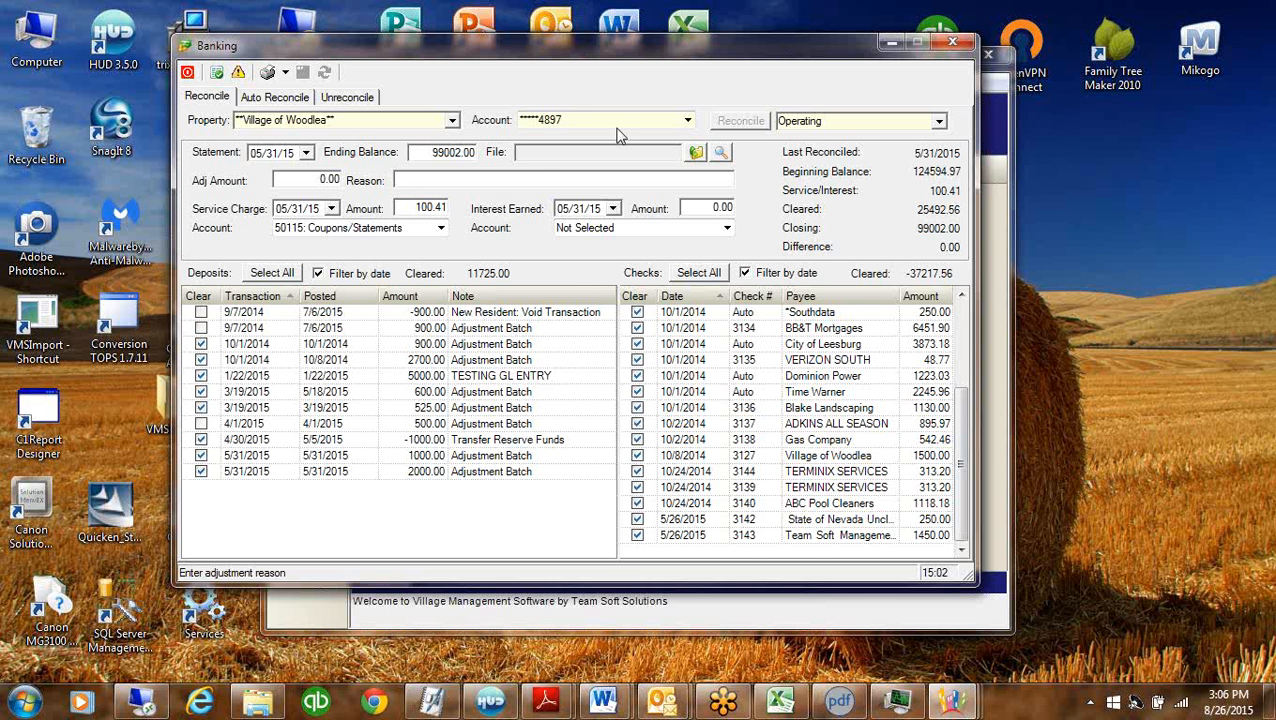
left_click(727, 228)
left_click(727, 228)
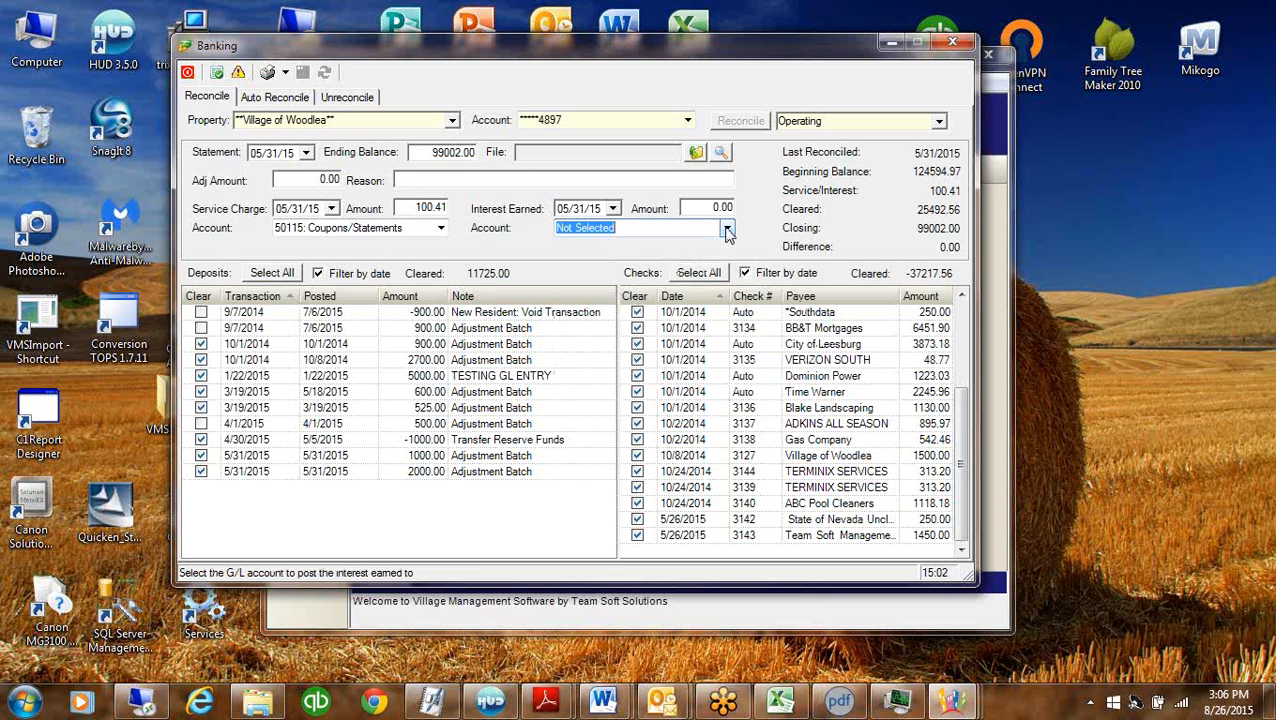
left_click(323, 229)
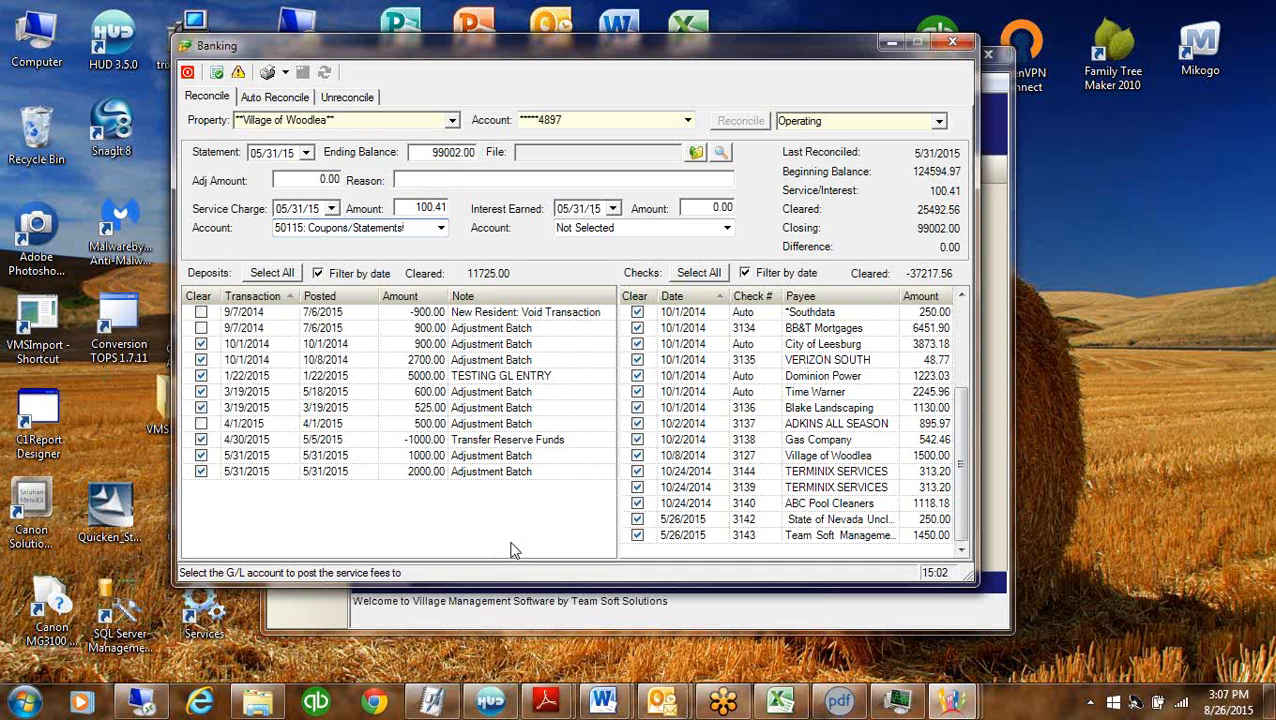
Mark the two 9/7/2014 deposit entries of -900.00 and 900.00 as cleared
left_click(201, 312)
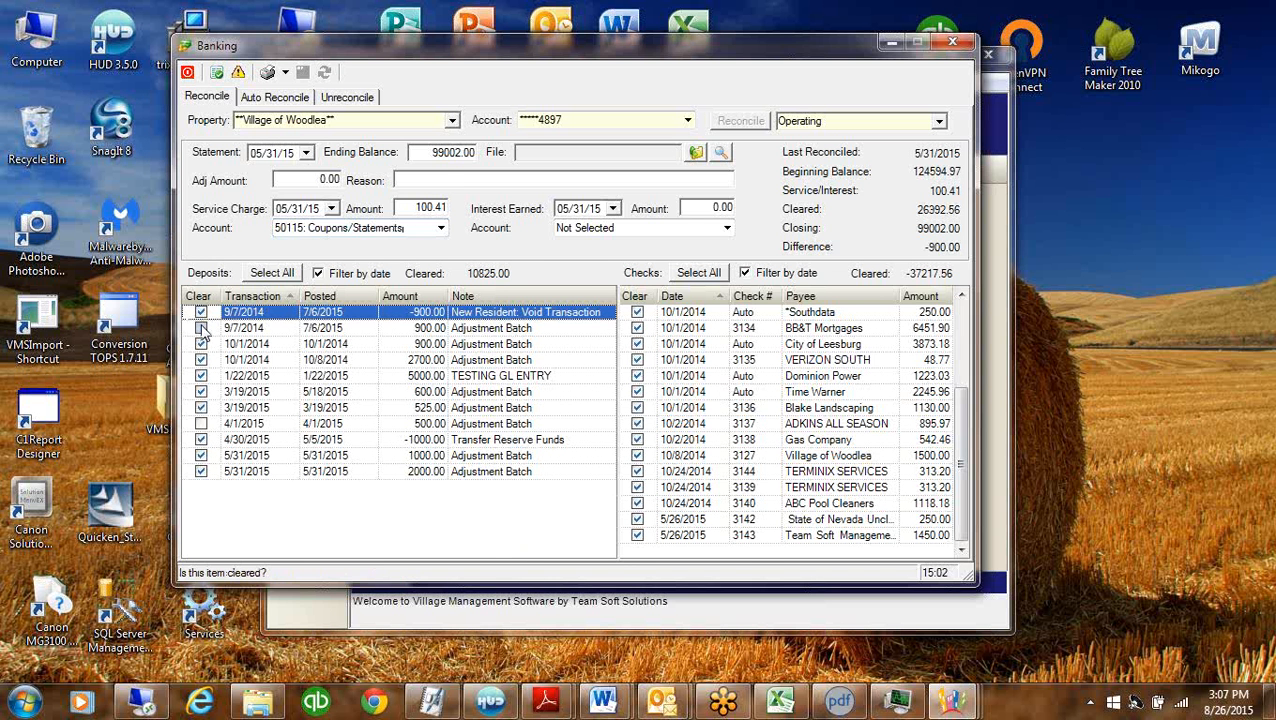
left_click(201, 328)
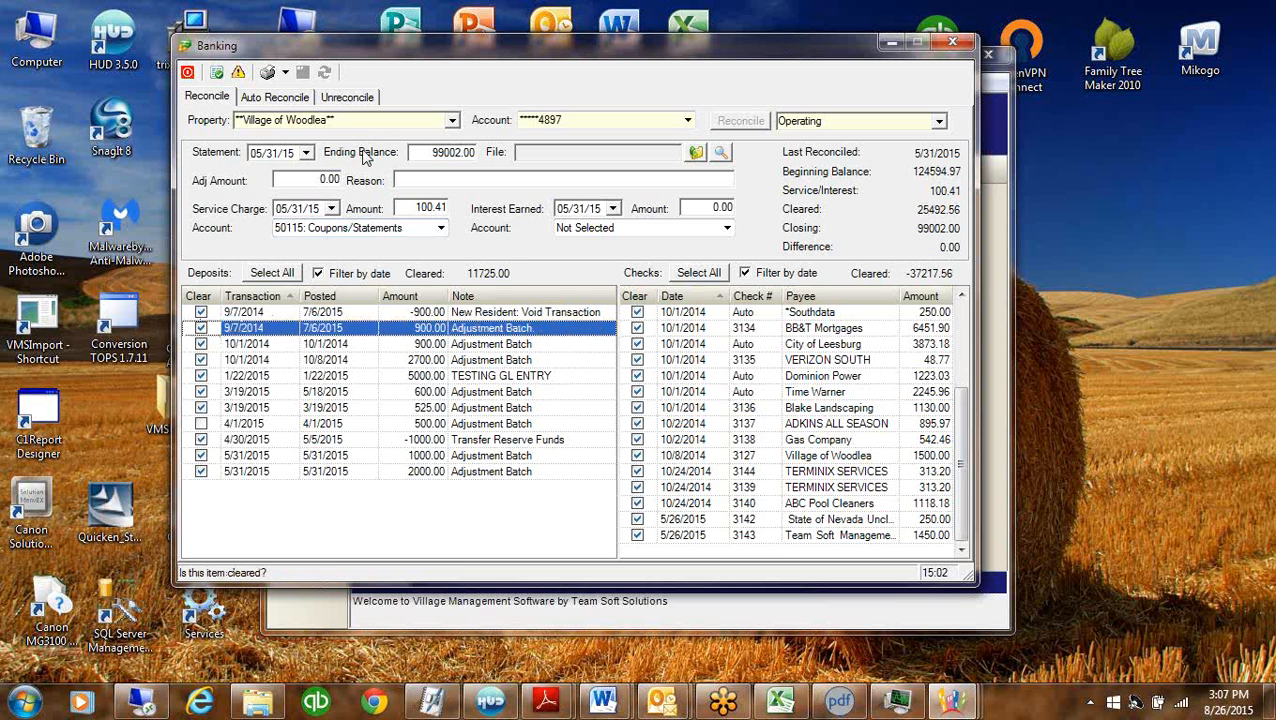
left_click(421, 162)
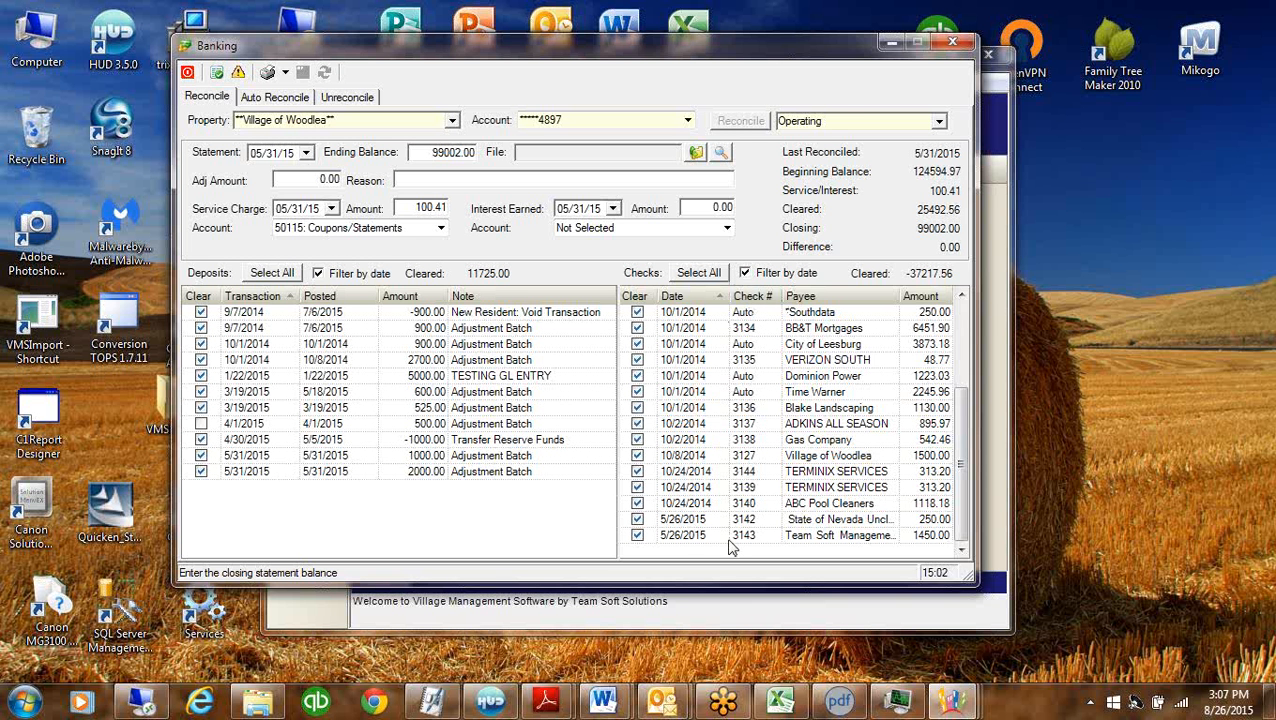
Sort the checks by check number in ascending order
left_click(755, 297)
left_click(757, 297)
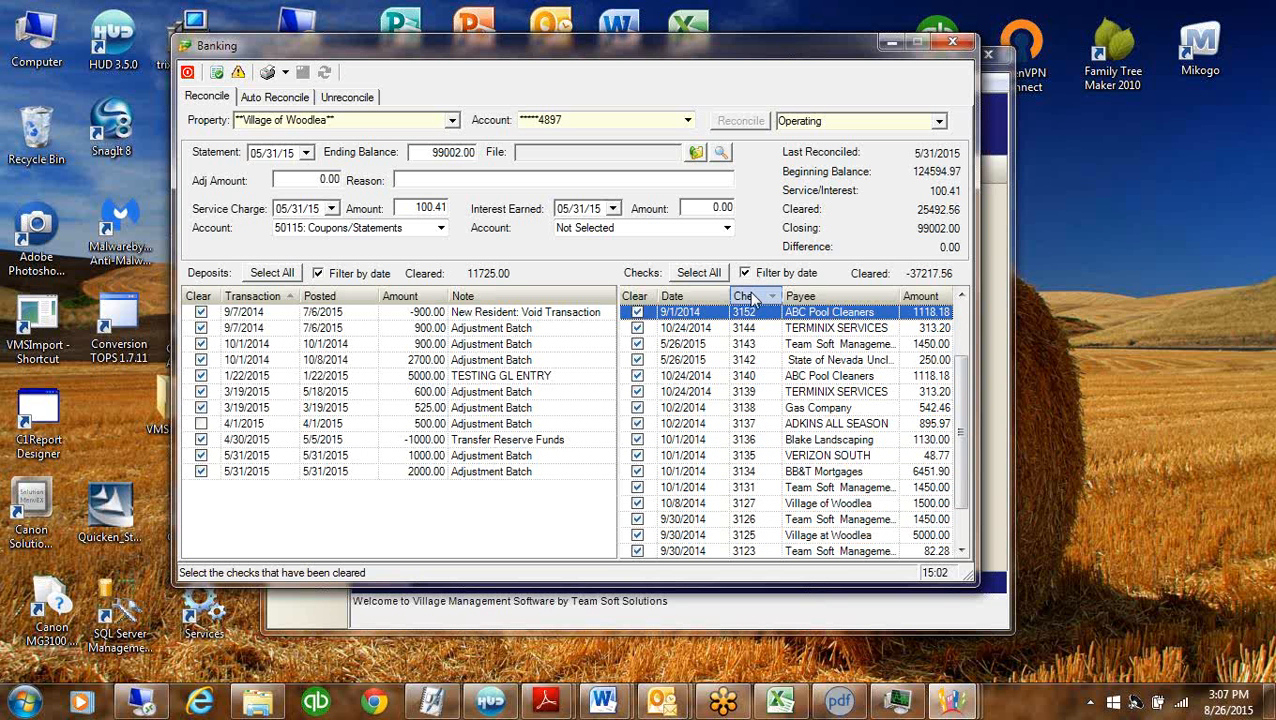
left_click(755, 297)
scroll(965, 378, "up", 2)
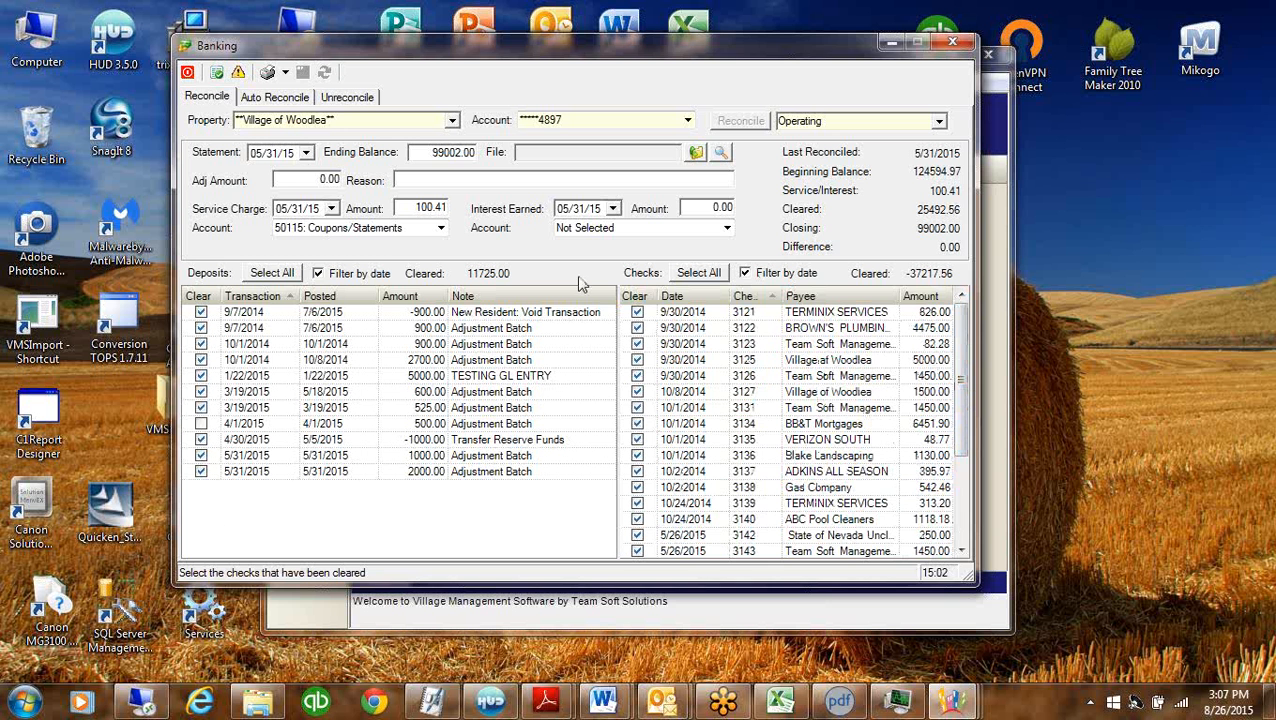
Post the reconciled information, then view the summary page of the bank reconciliation report and close the preview
left_click(216, 72)
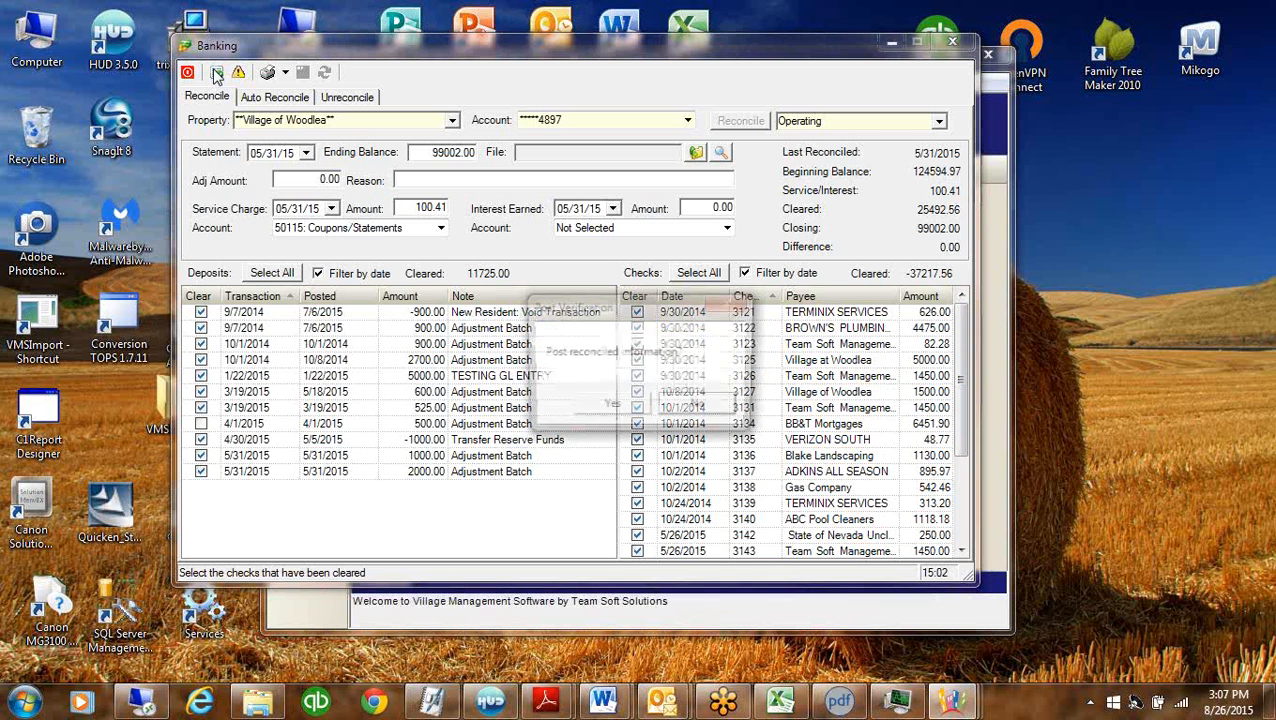
left_click(610, 406)
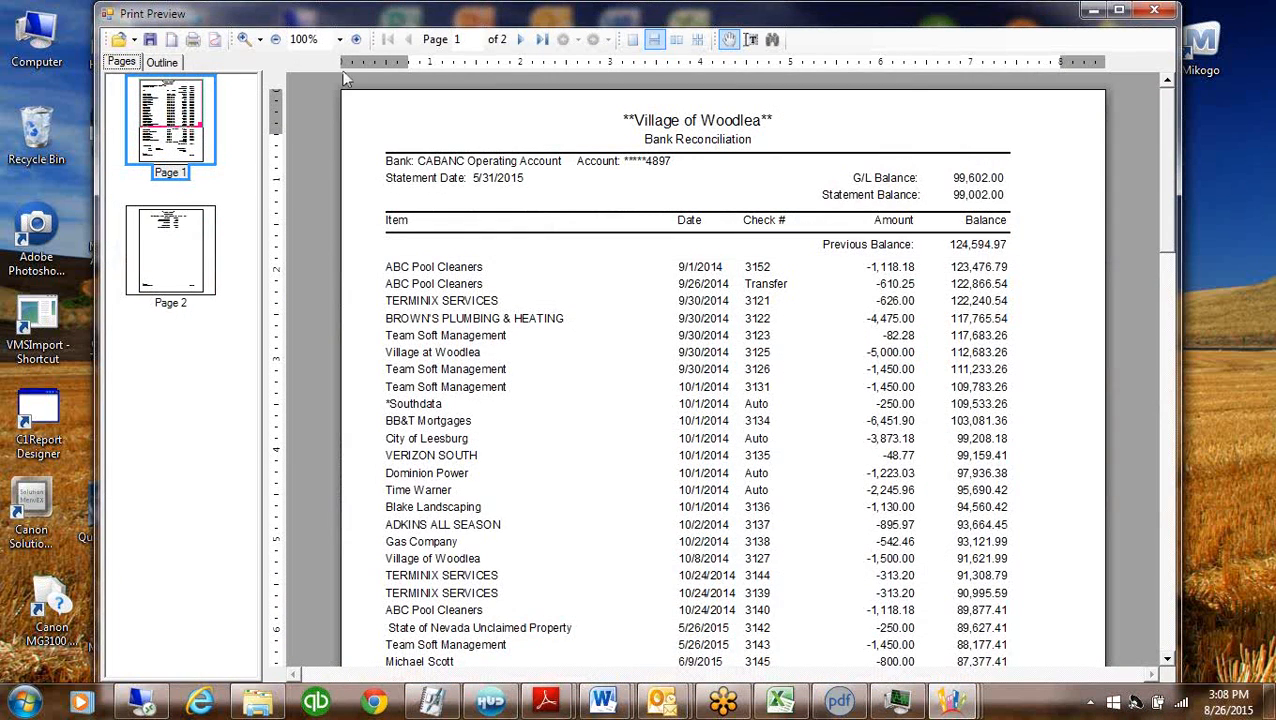
left_click(172, 276)
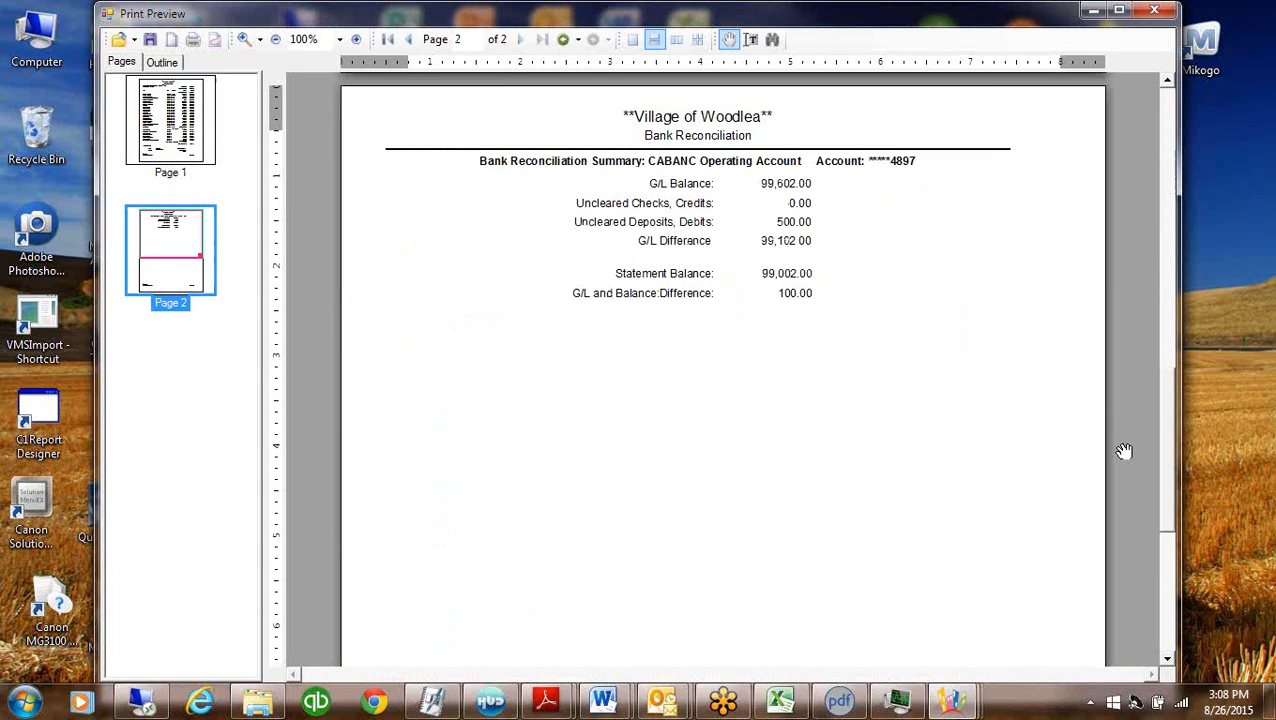
left_click(1166, 17)
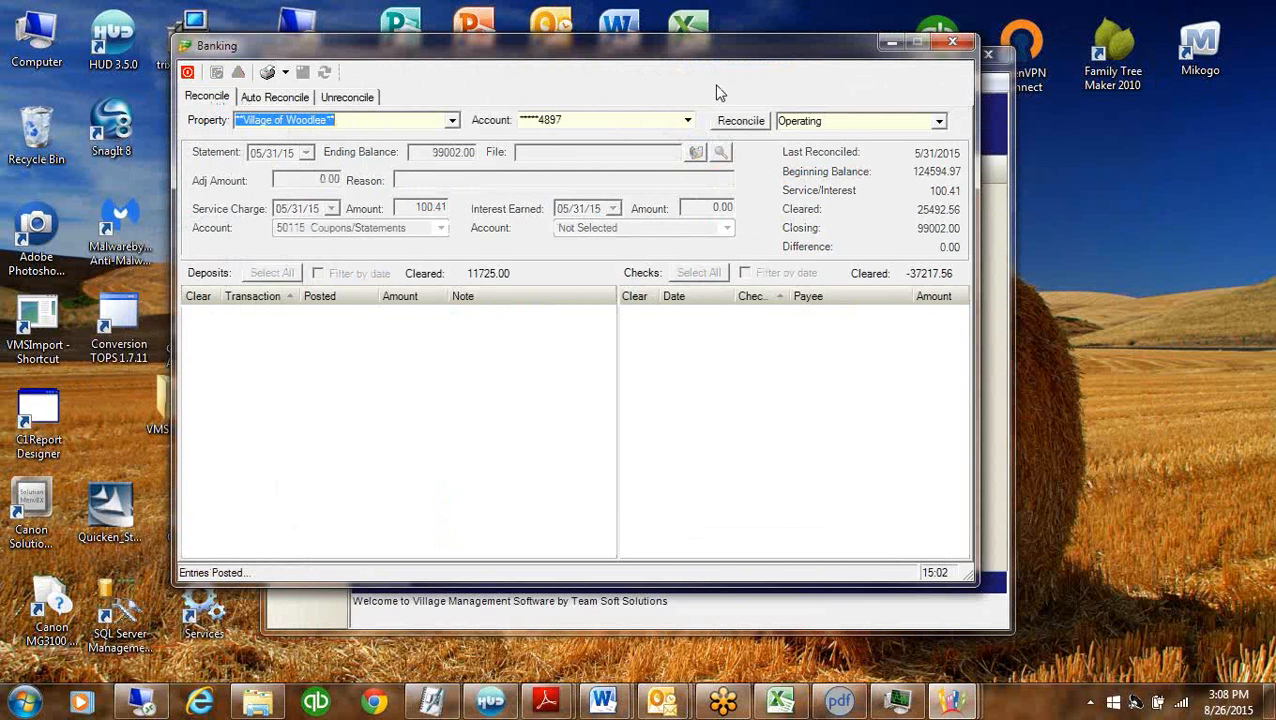
Start the next reconciliation for the same bank account and filter both deposits and checks by the statement date
left_click(716, 121)
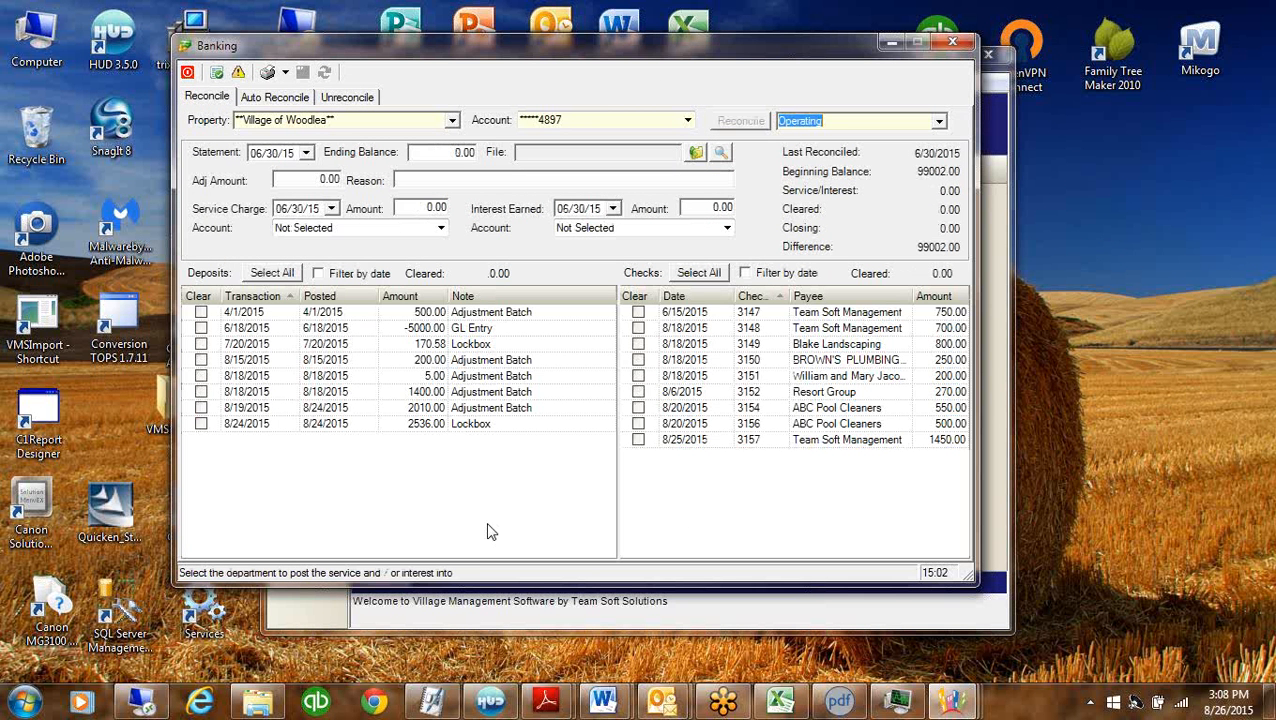
left_click(318, 273)
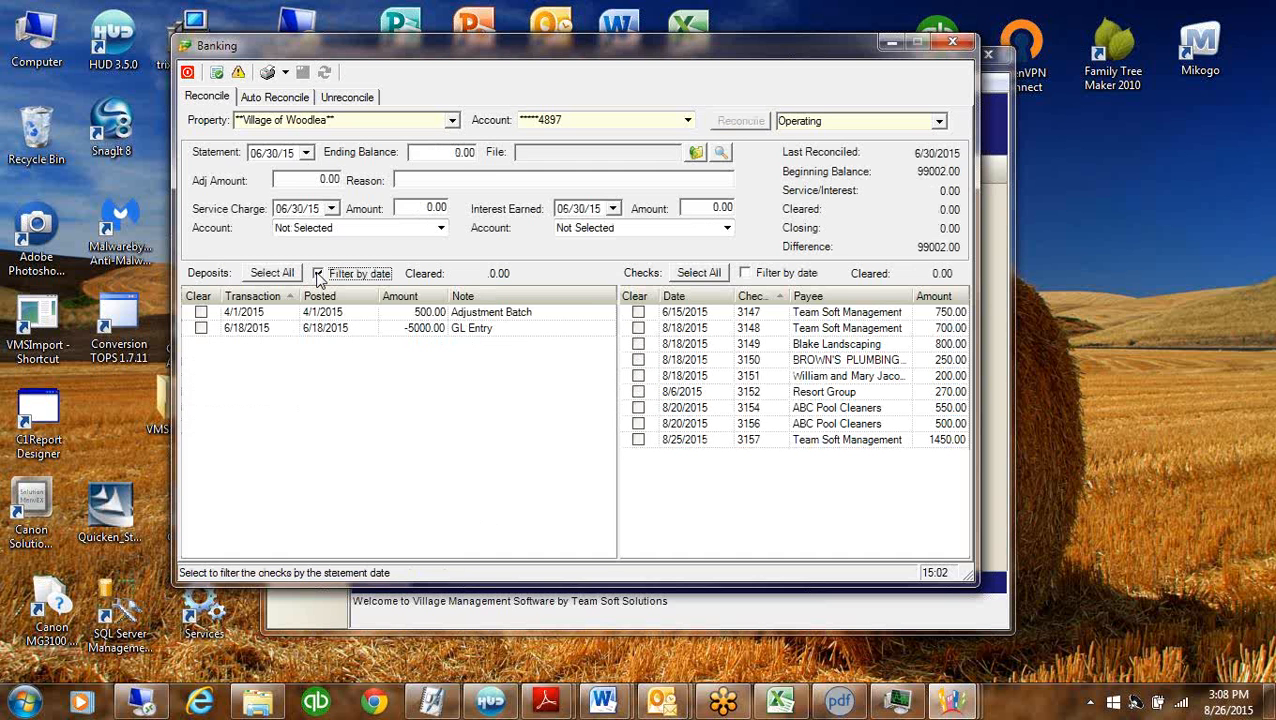
left_click(746, 274)
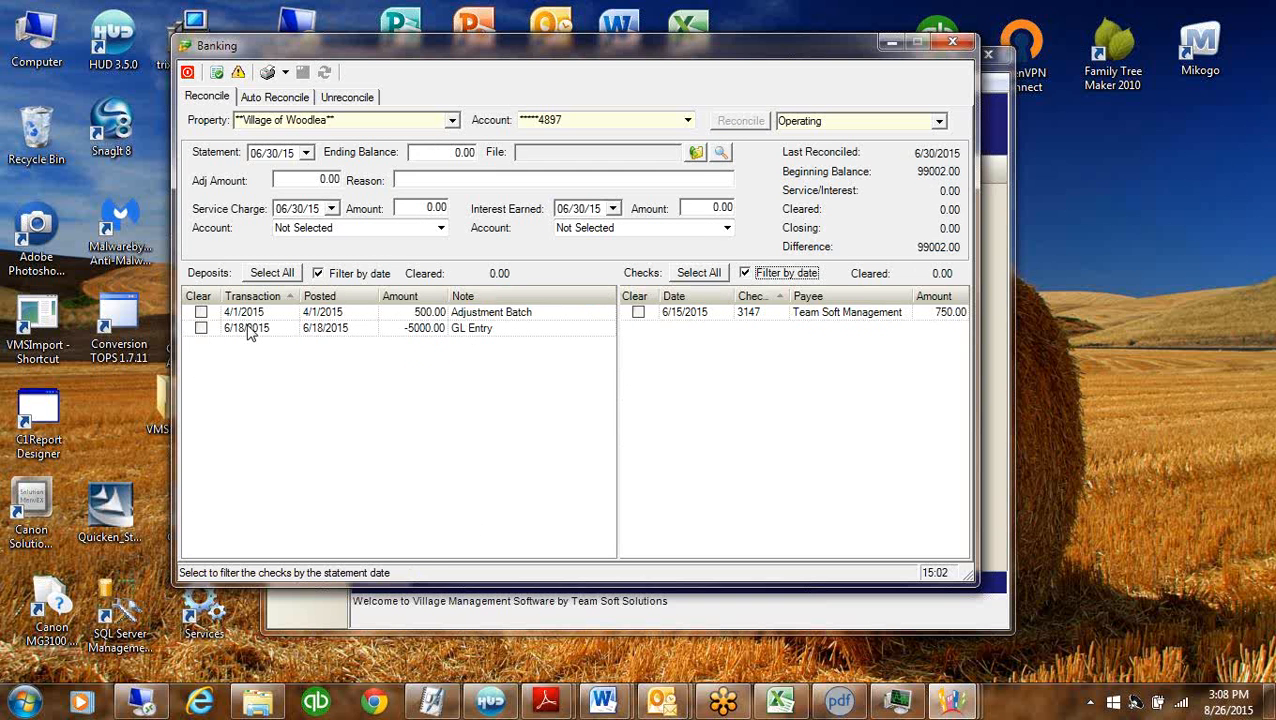
Remove the date filter from deposits and checks, and mark all deposits as cleared
left_click(318, 273)
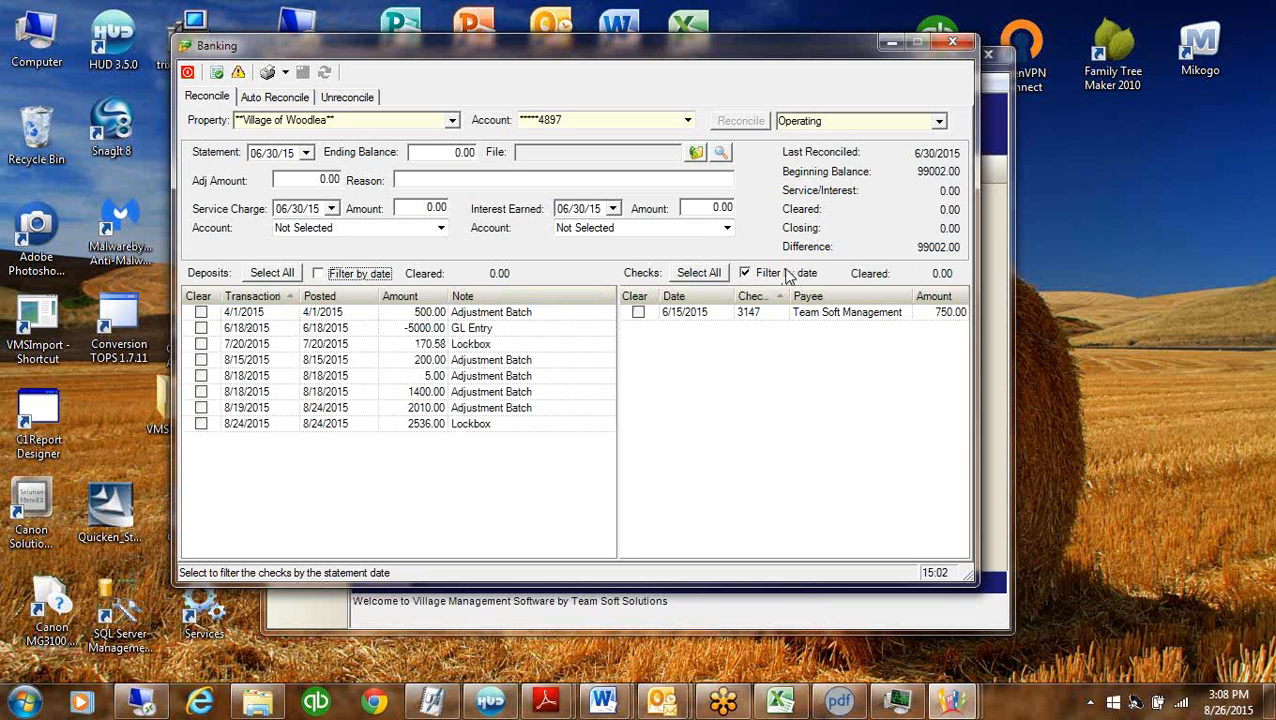
left_click(745, 273)
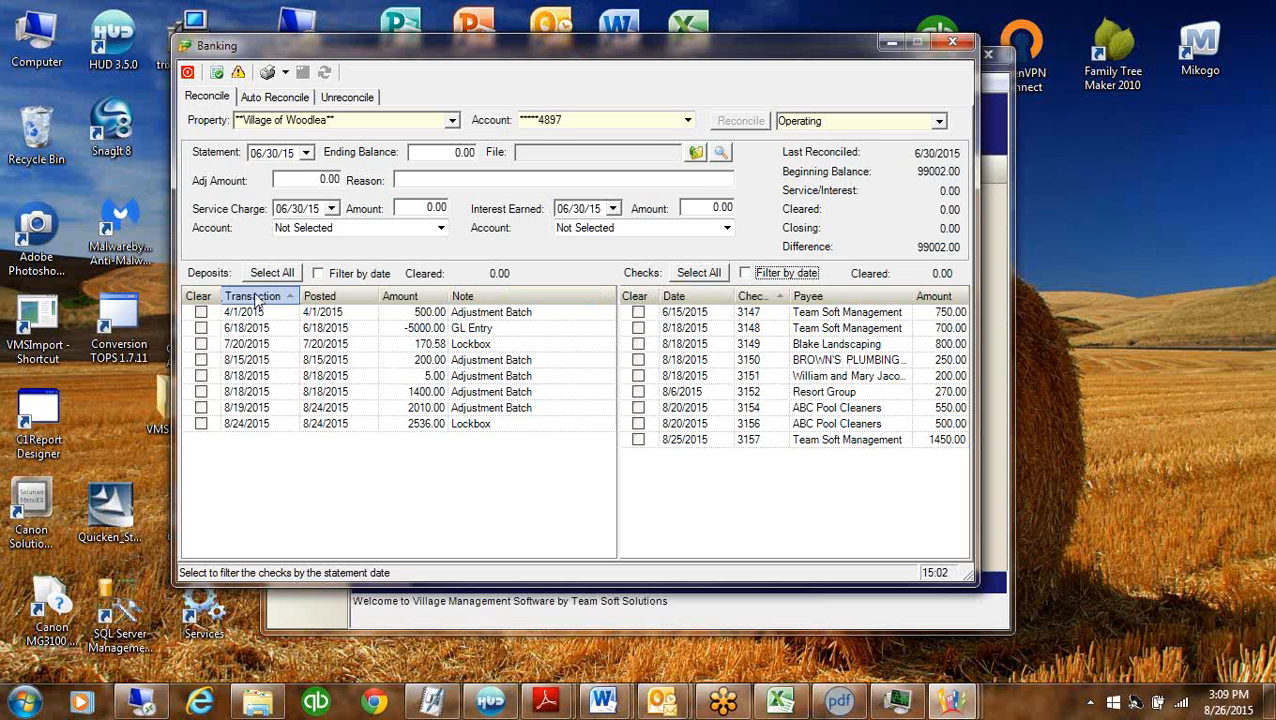
left_click(272, 273)
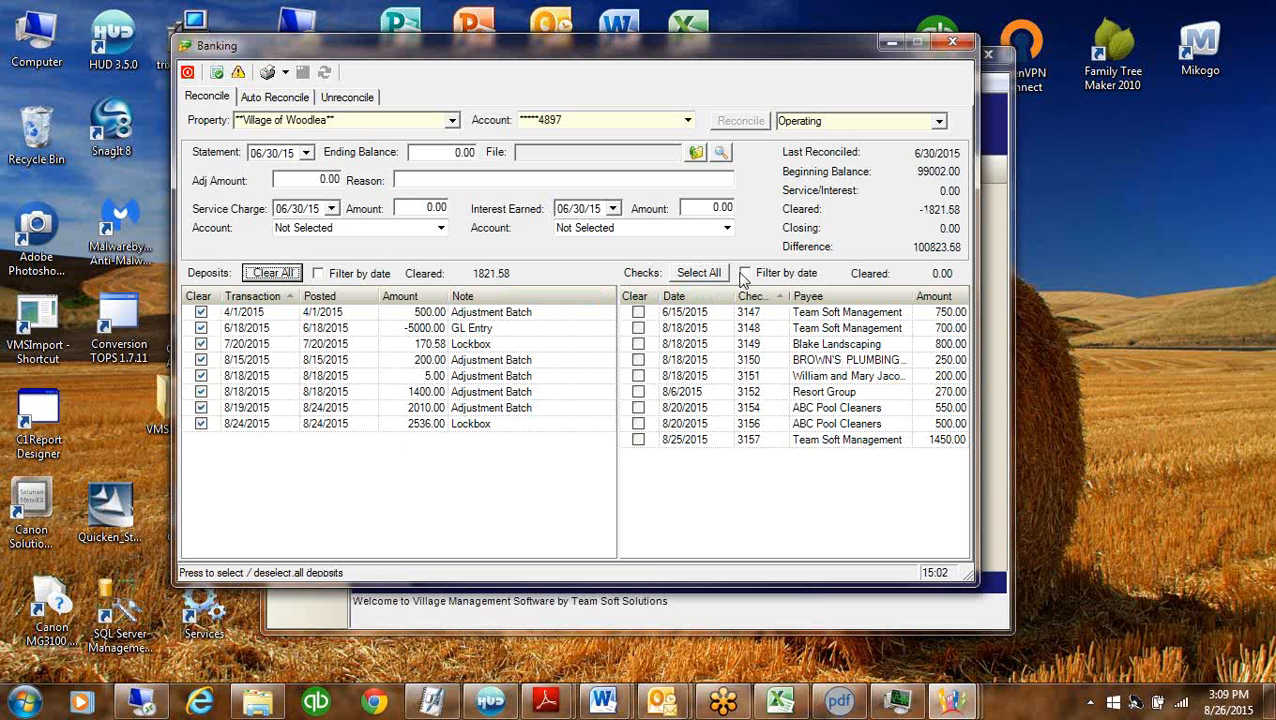
Order the checks by ascending check number and mark all of them as cleared
left_click(766, 297)
left_click(763, 298)
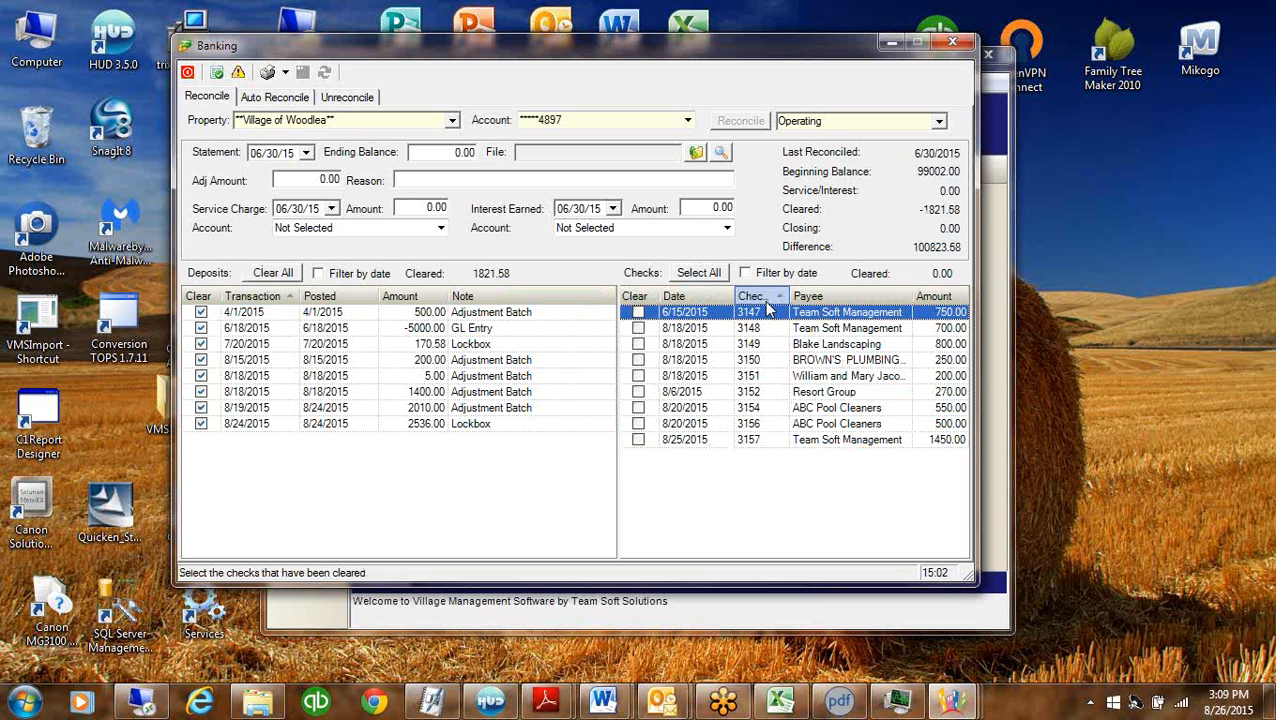
left_click(763, 298)
left_click(763, 298)
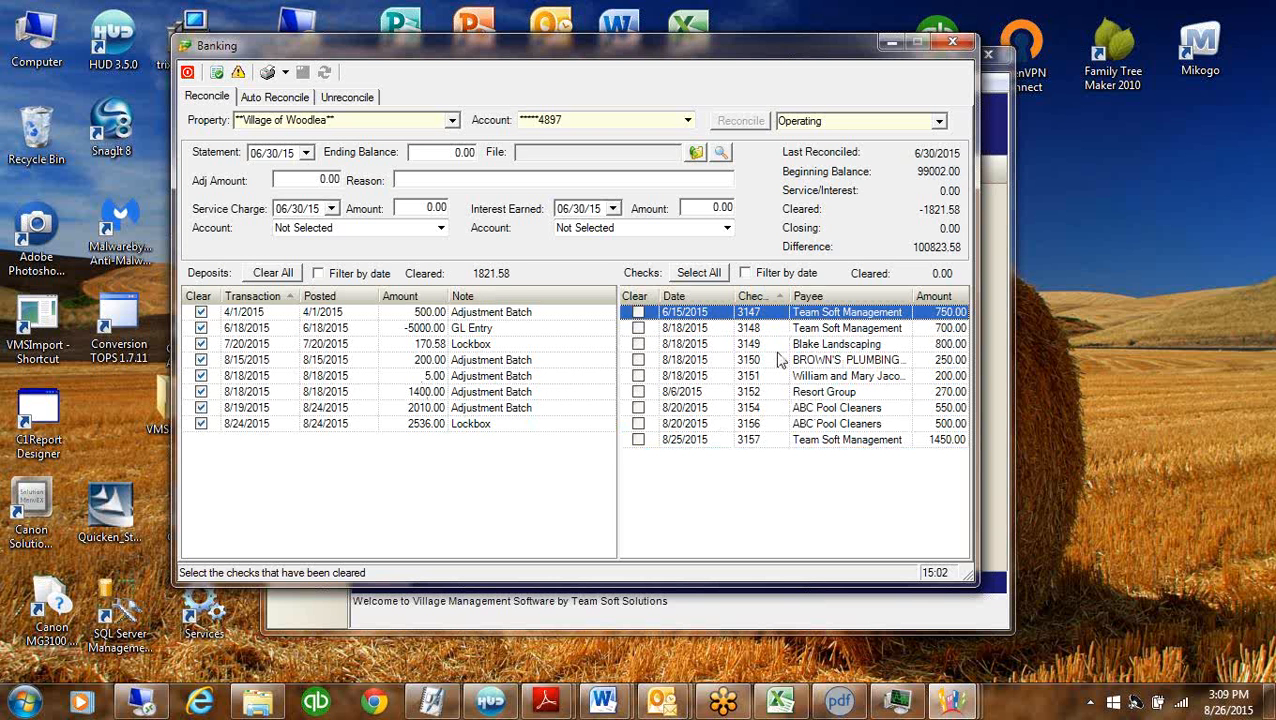
left_click(698, 273)
Set the statement's ending balance to 95853.58 and exit the reconciliation, saving the entered data
left_click(441, 155)
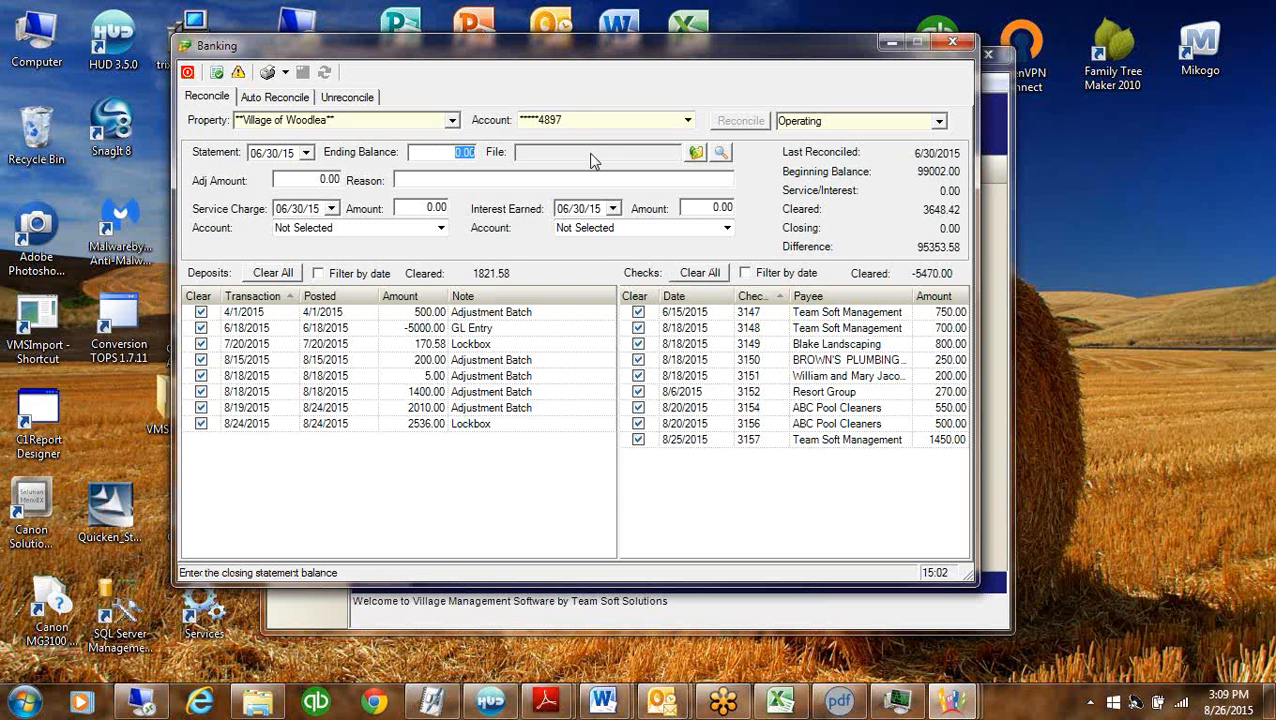
type("95853.58")
key("Tab")
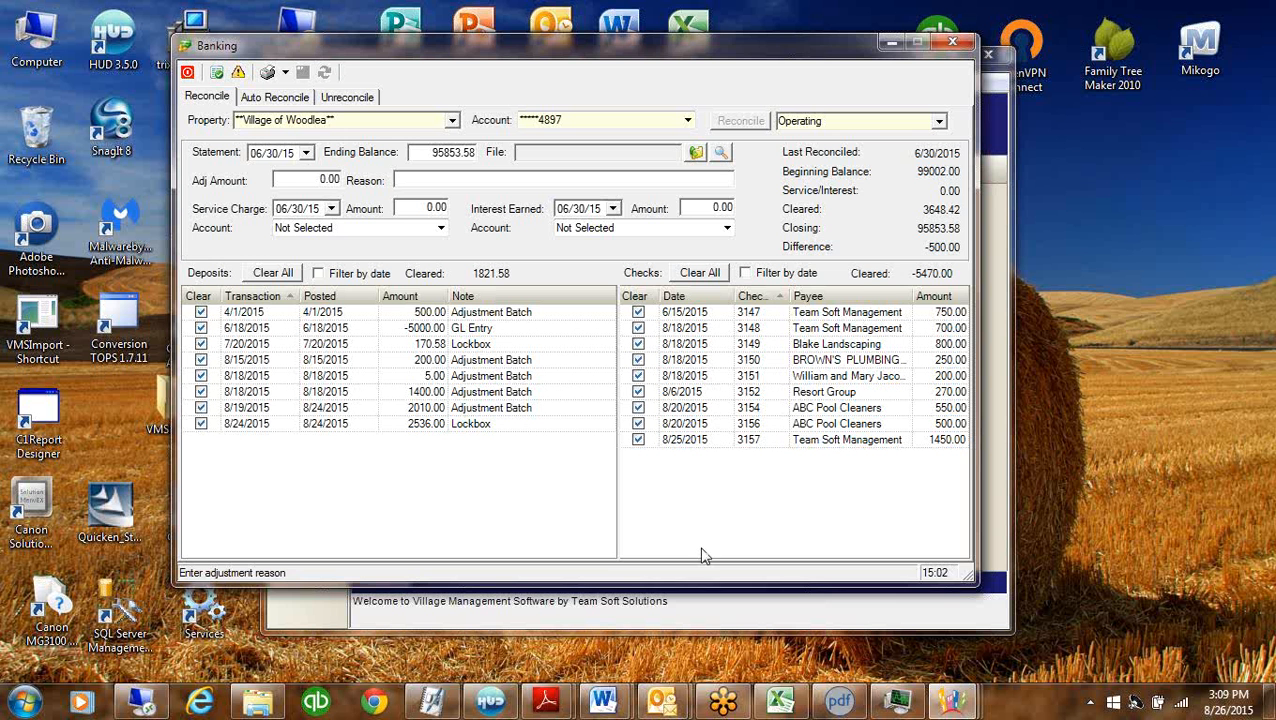
left_click(187, 74)
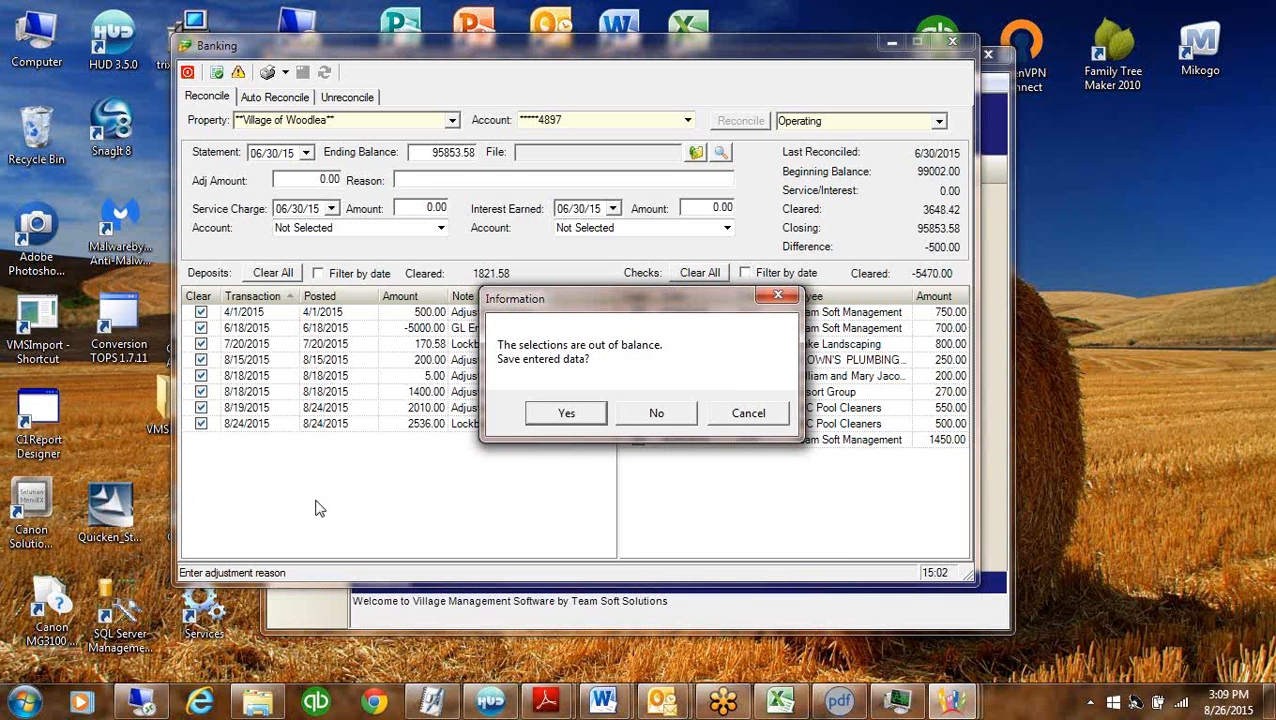
left_click(580, 414)
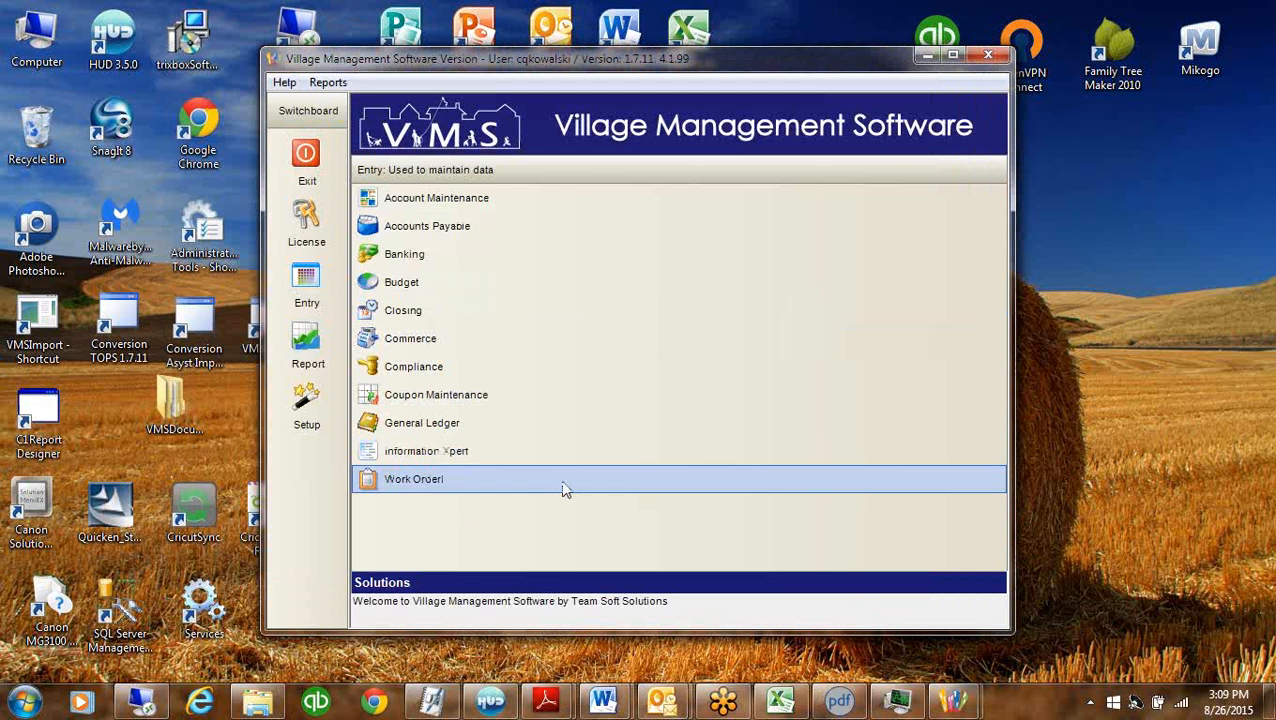
Reopen the saved June reconciliation for the Village of Woodlea operating bank account
left_click(700, 392)
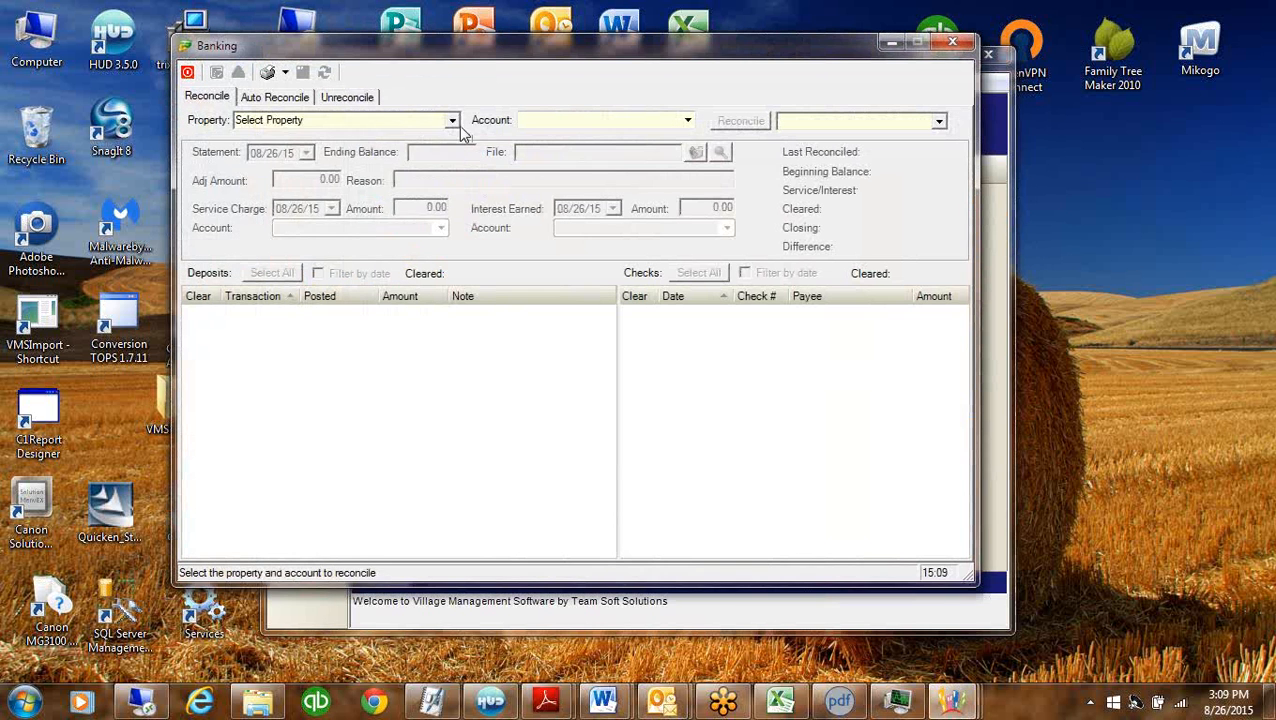
left_click(453, 121)
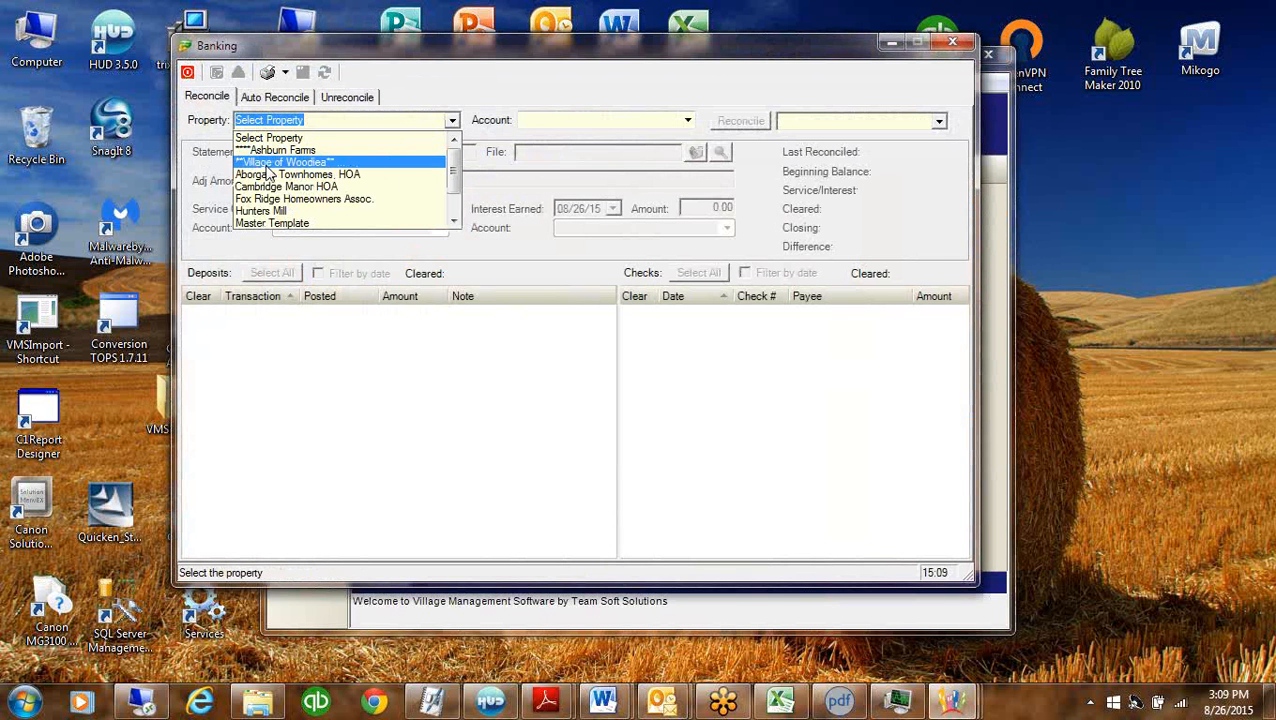
left_click(265, 162)
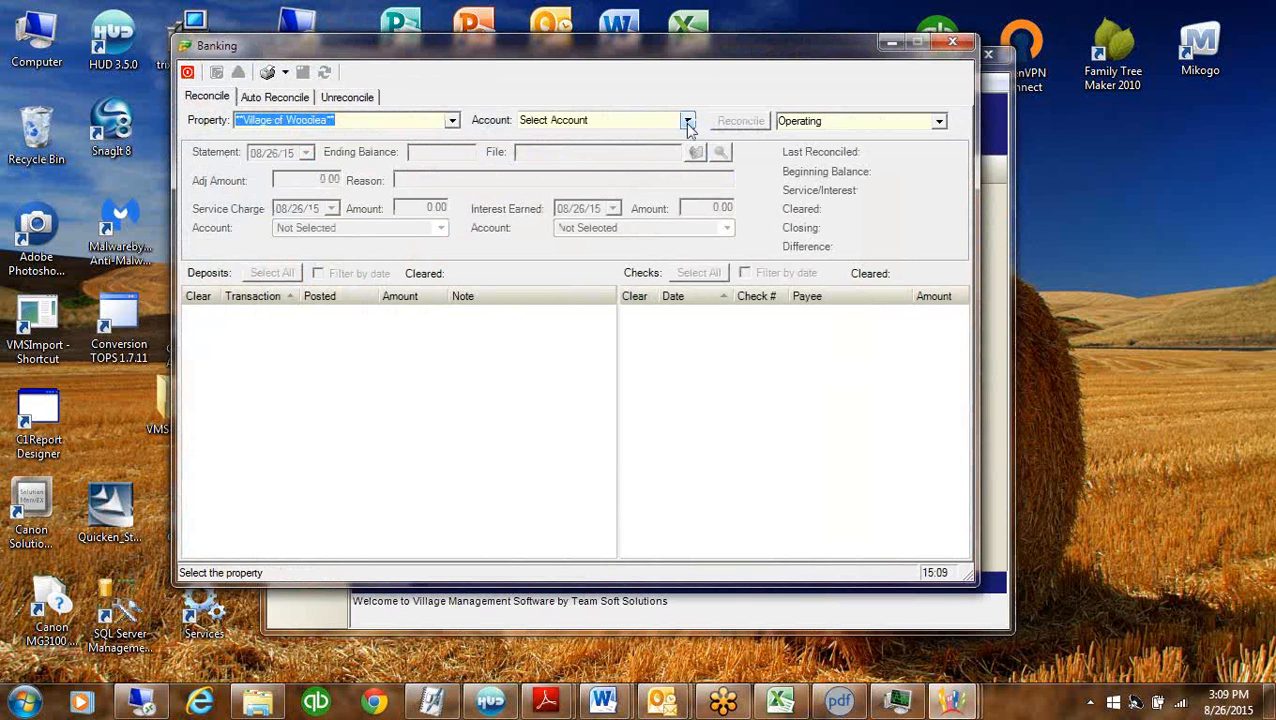
left_click(686, 121)
left_click(545, 160)
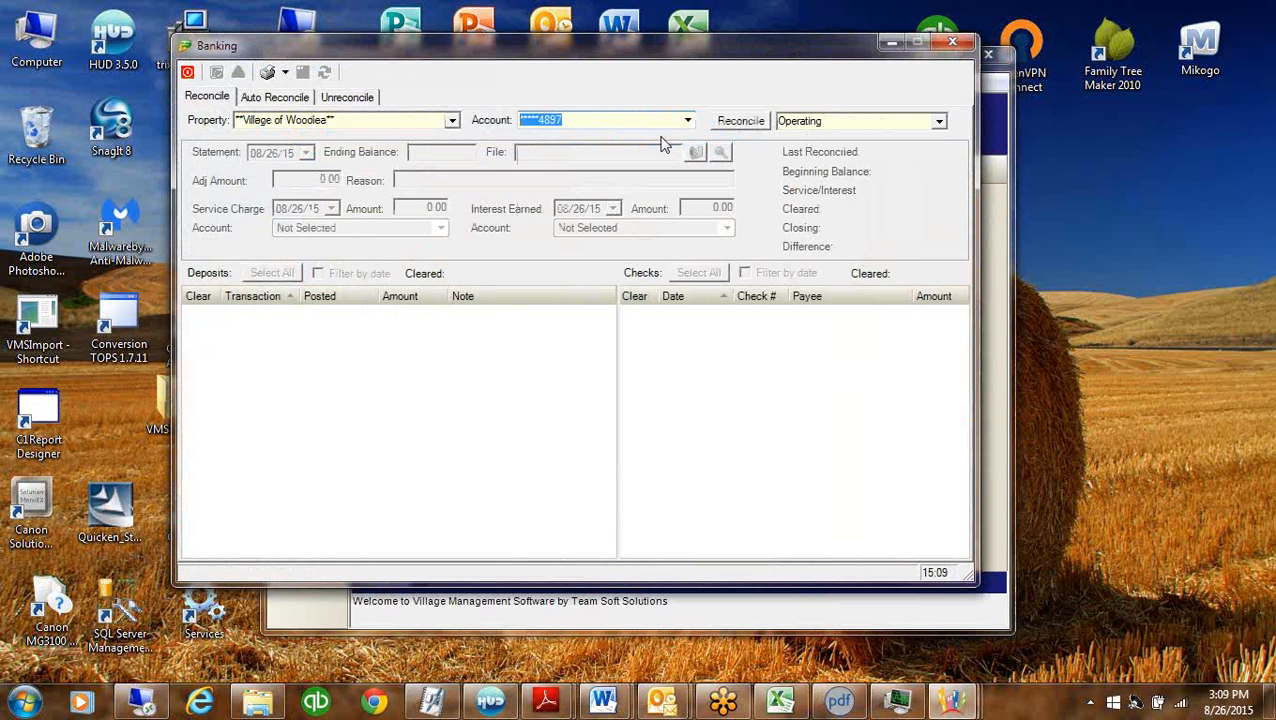
left_click(743, 121)
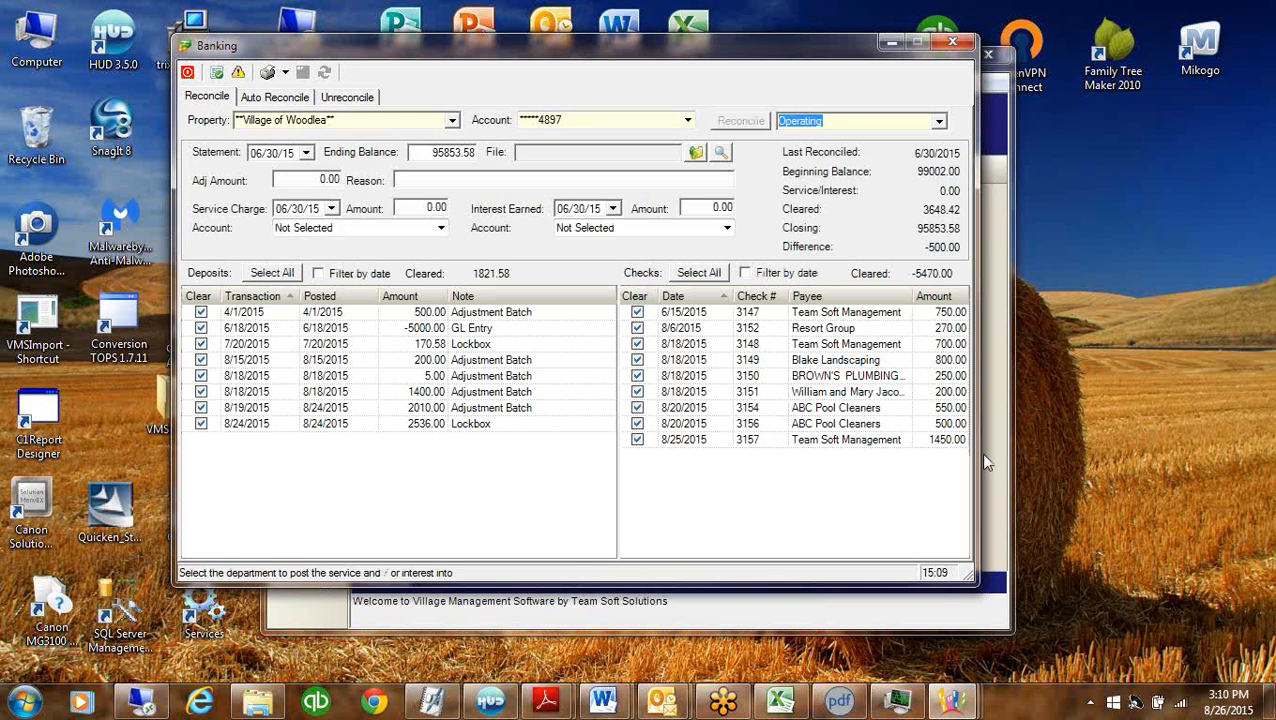
left_click(441, 153)
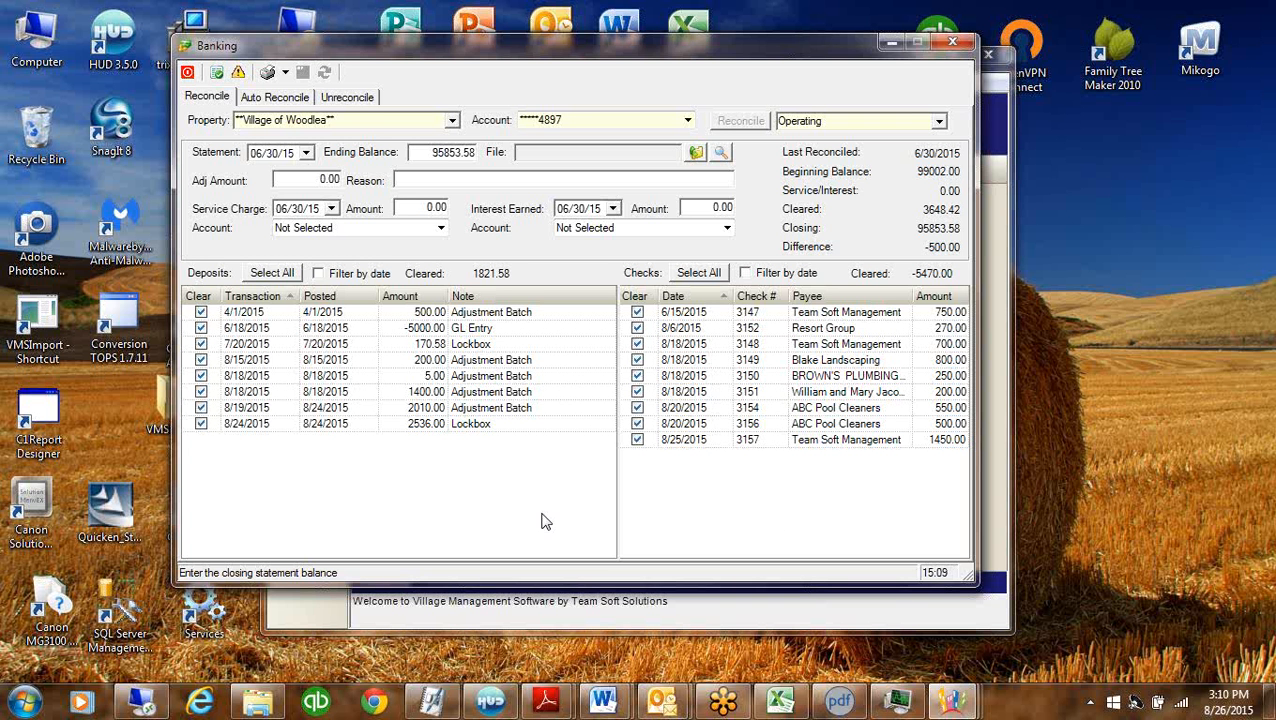
Leave the open reconciliation without saving and unreconcile the 3/31/2015 statement of Ashburn Farms' Community Association Bank account, discarding its statement record
left_click(348, 97)
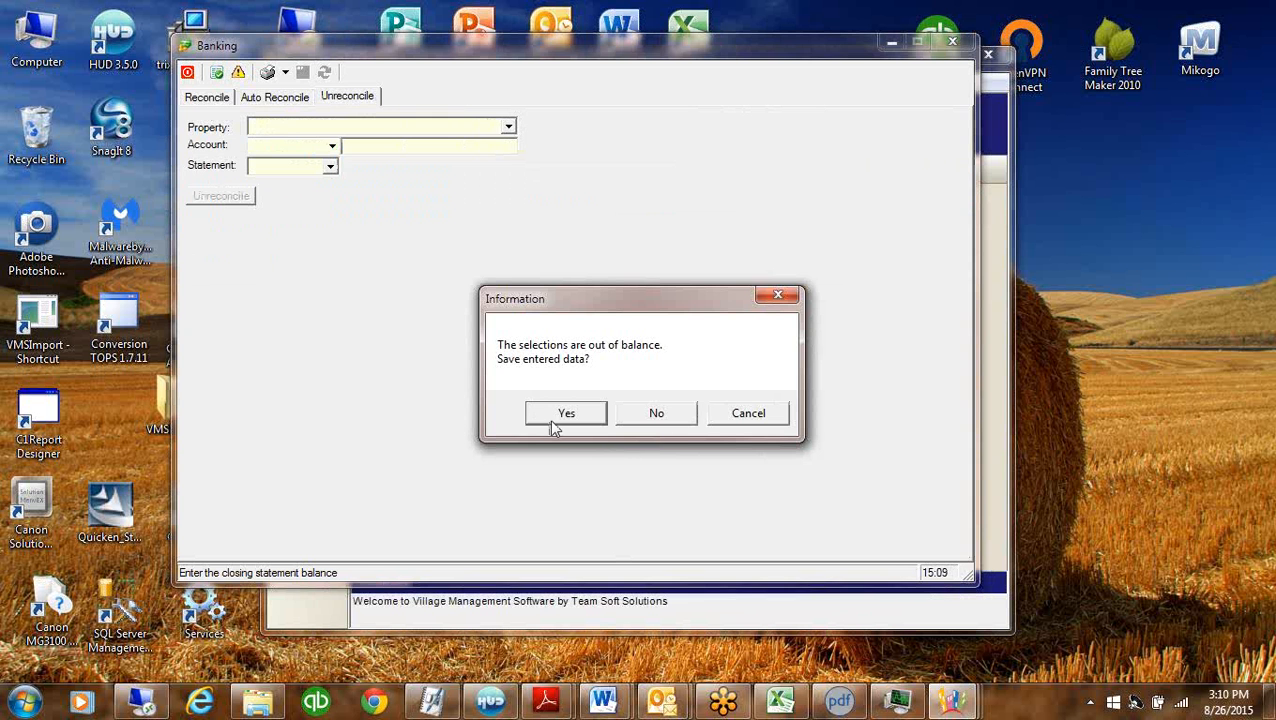
left_click(668, 414)
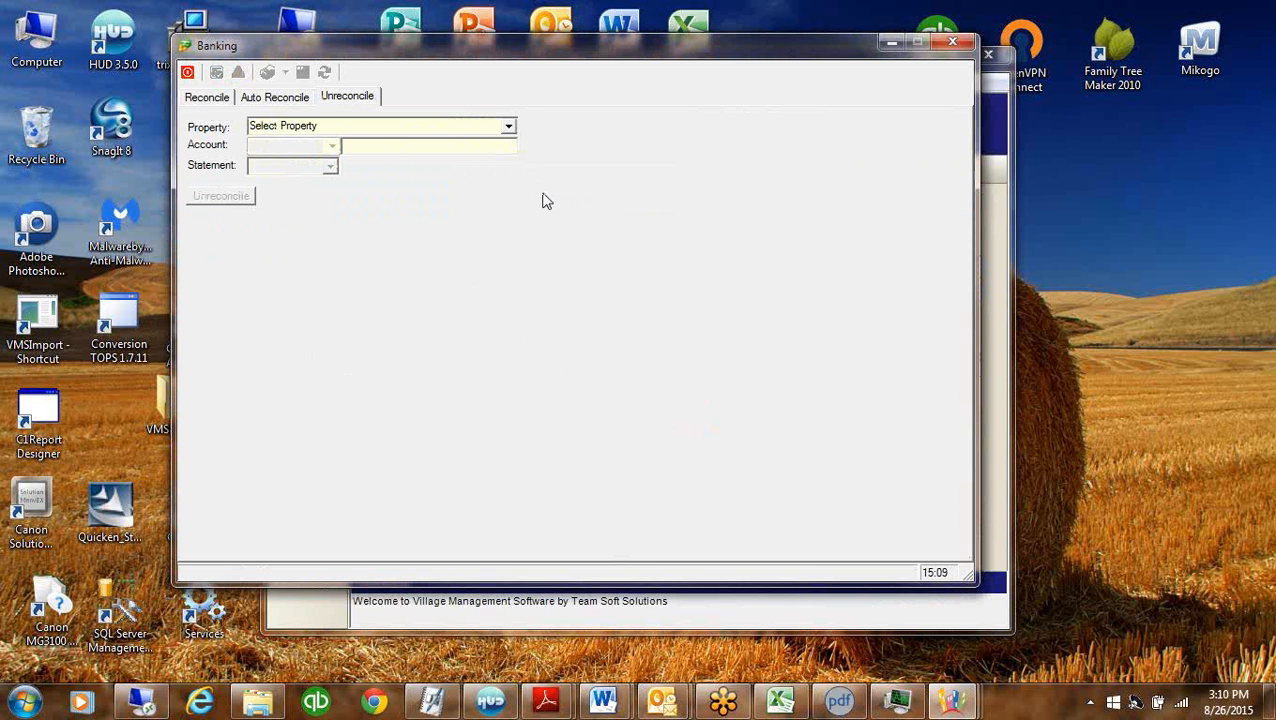
left_click(507, 127)
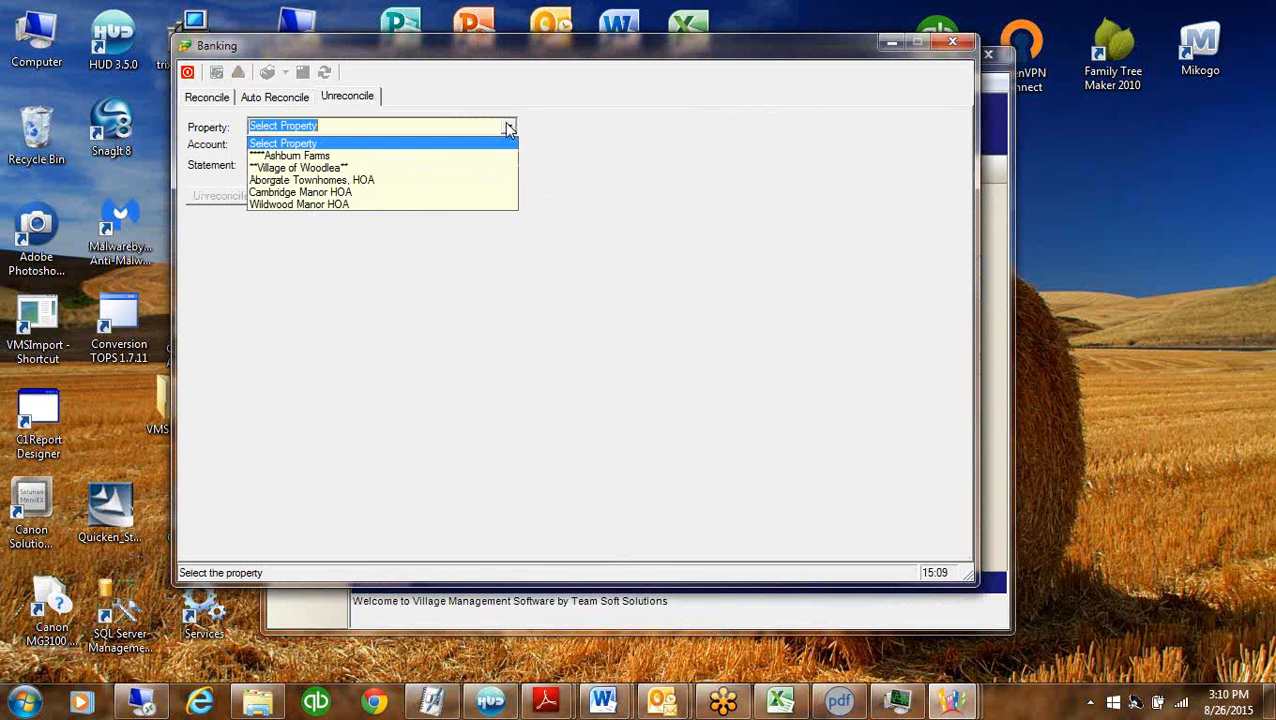
left_click(279, 157)
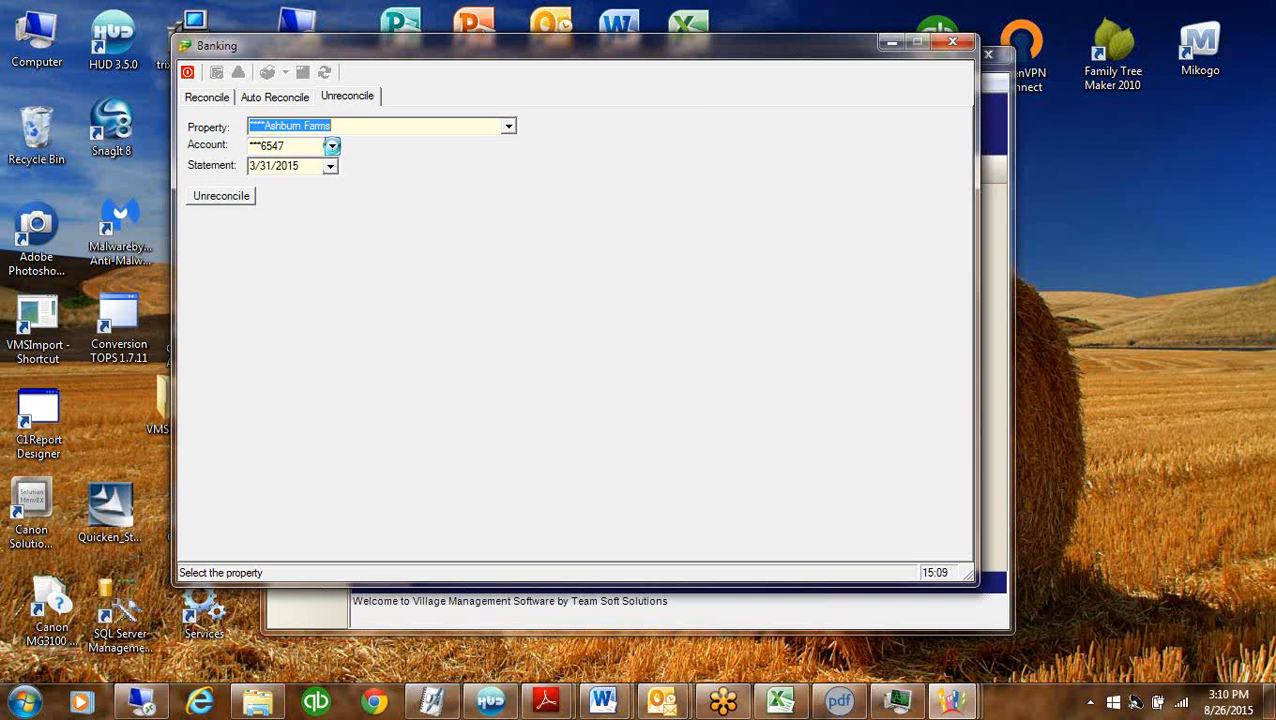
left_click(331, 145)
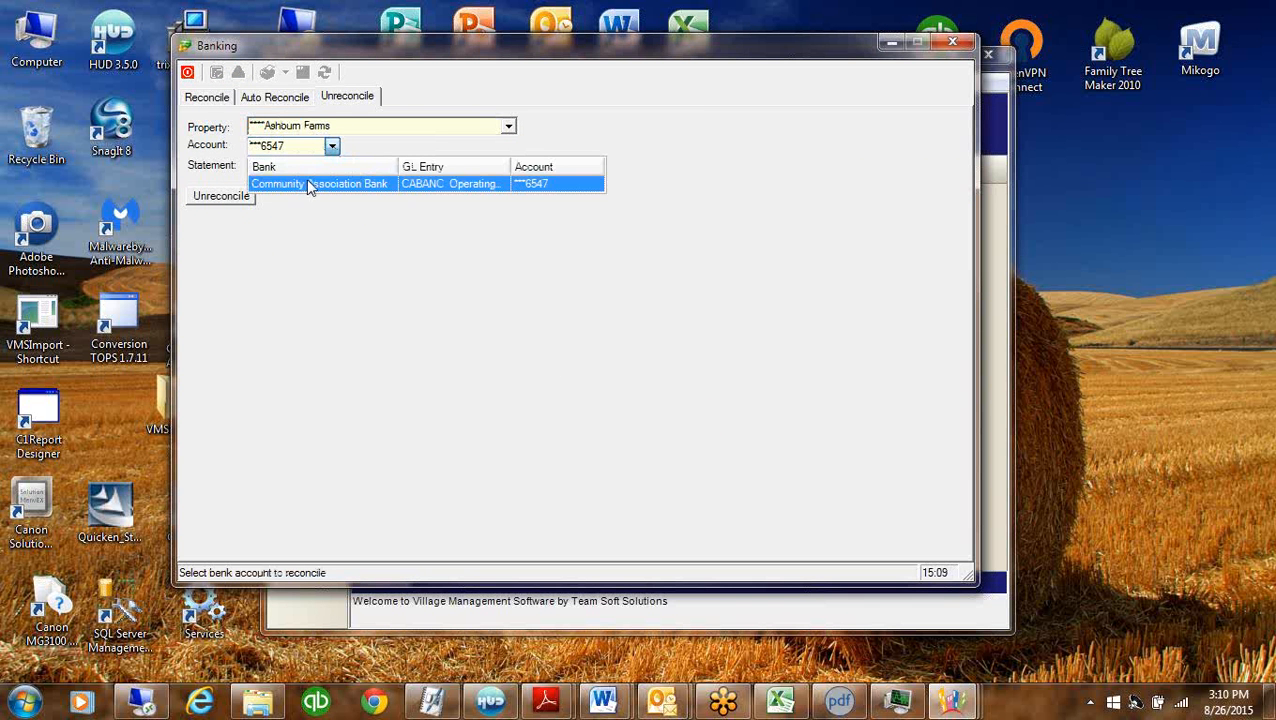
left_click(307, 186)
left_click(286, 168)
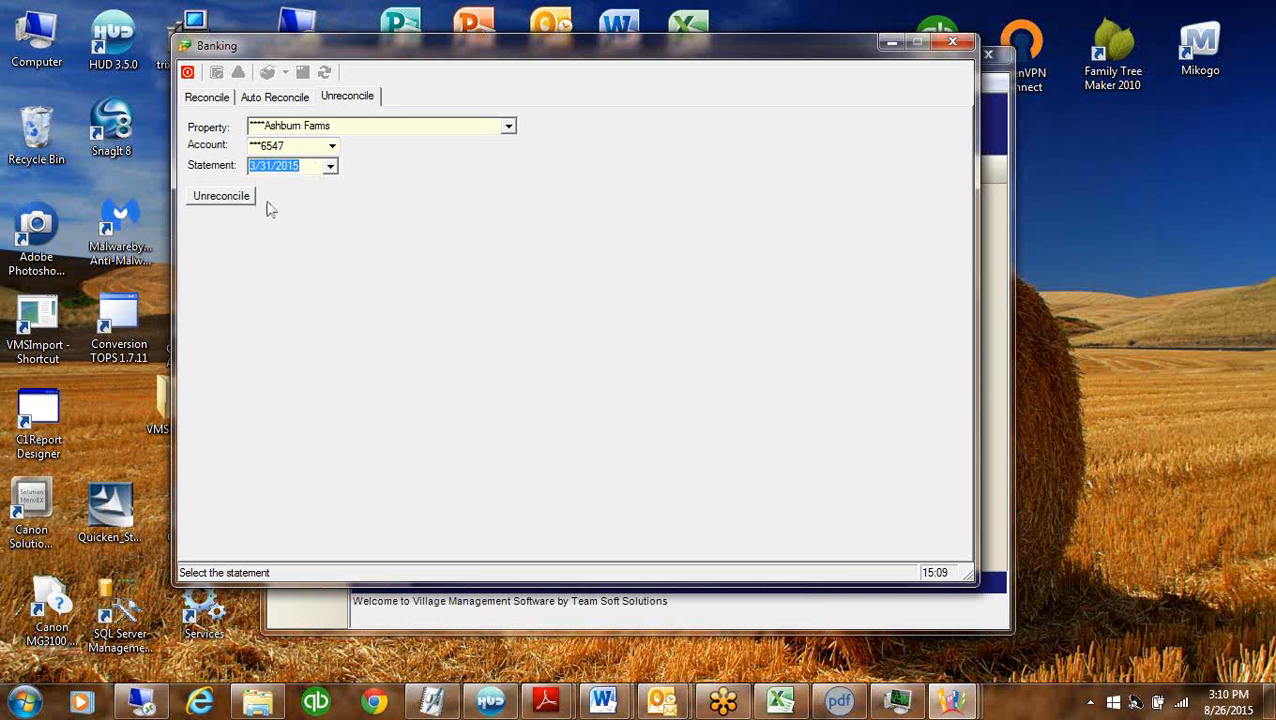
left_click(216, 200)
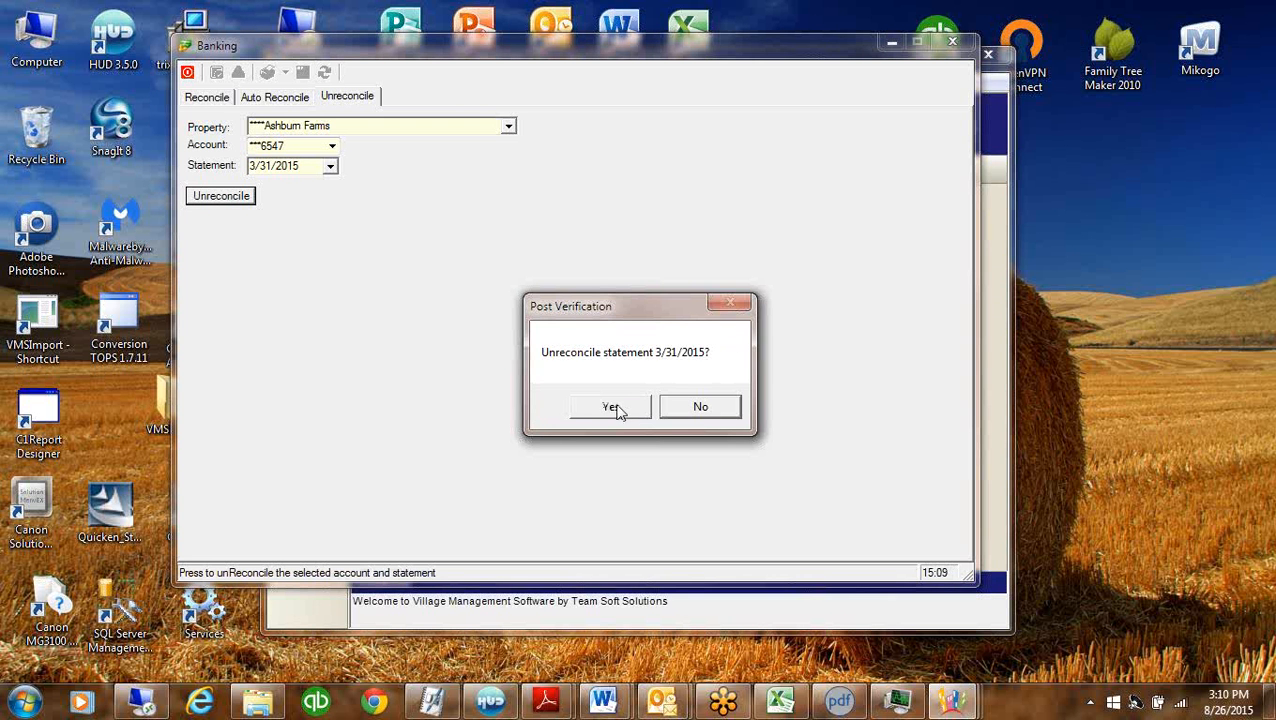
left_click(611, 407)
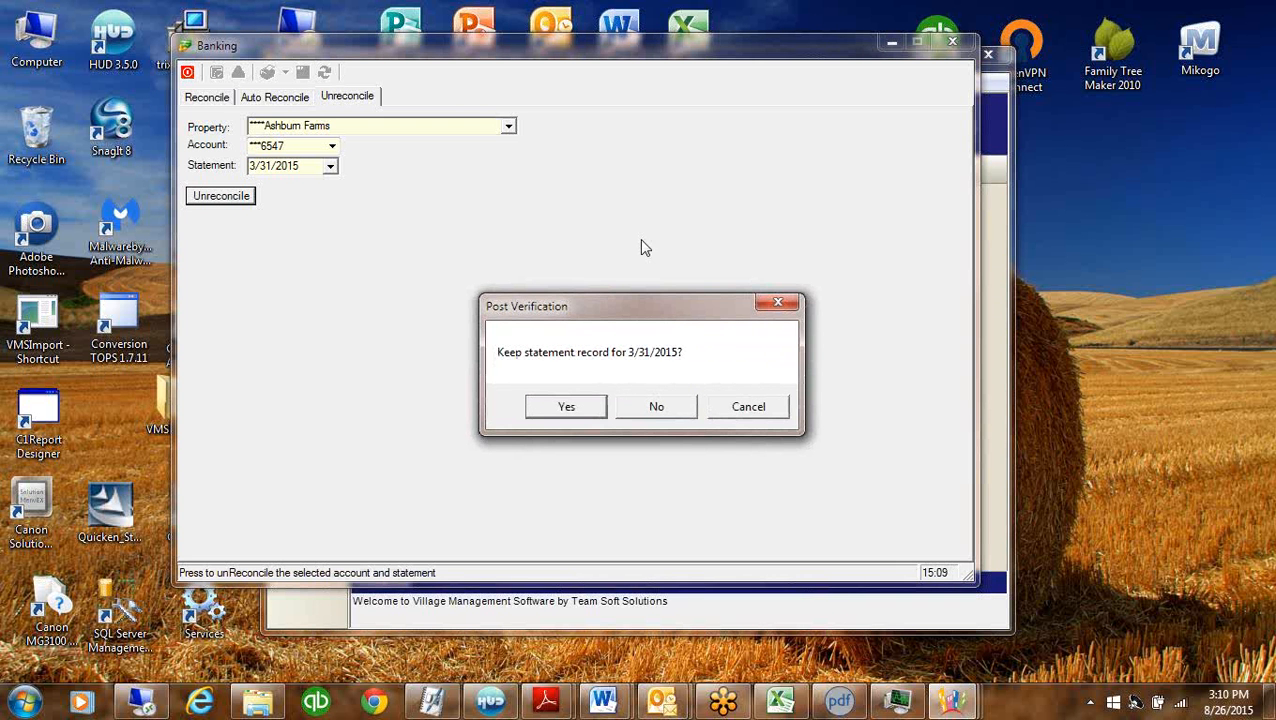
left_click(675, 414)
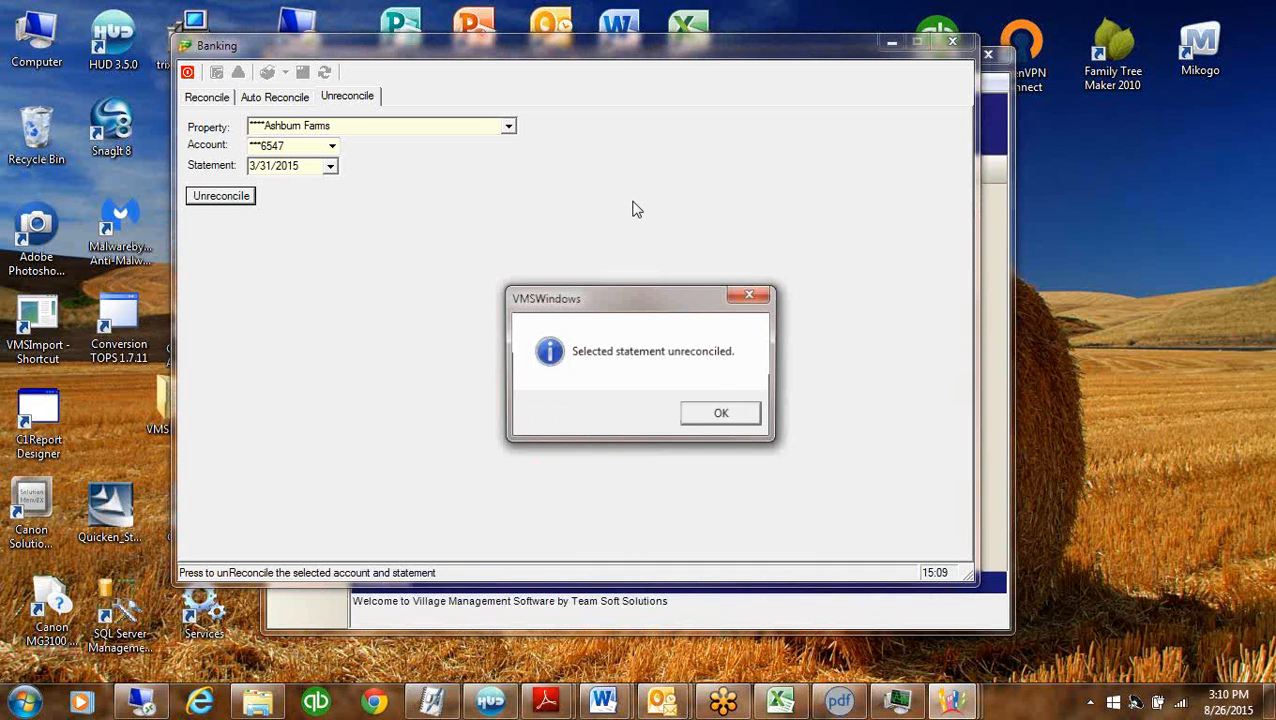
left_click(700, 418)
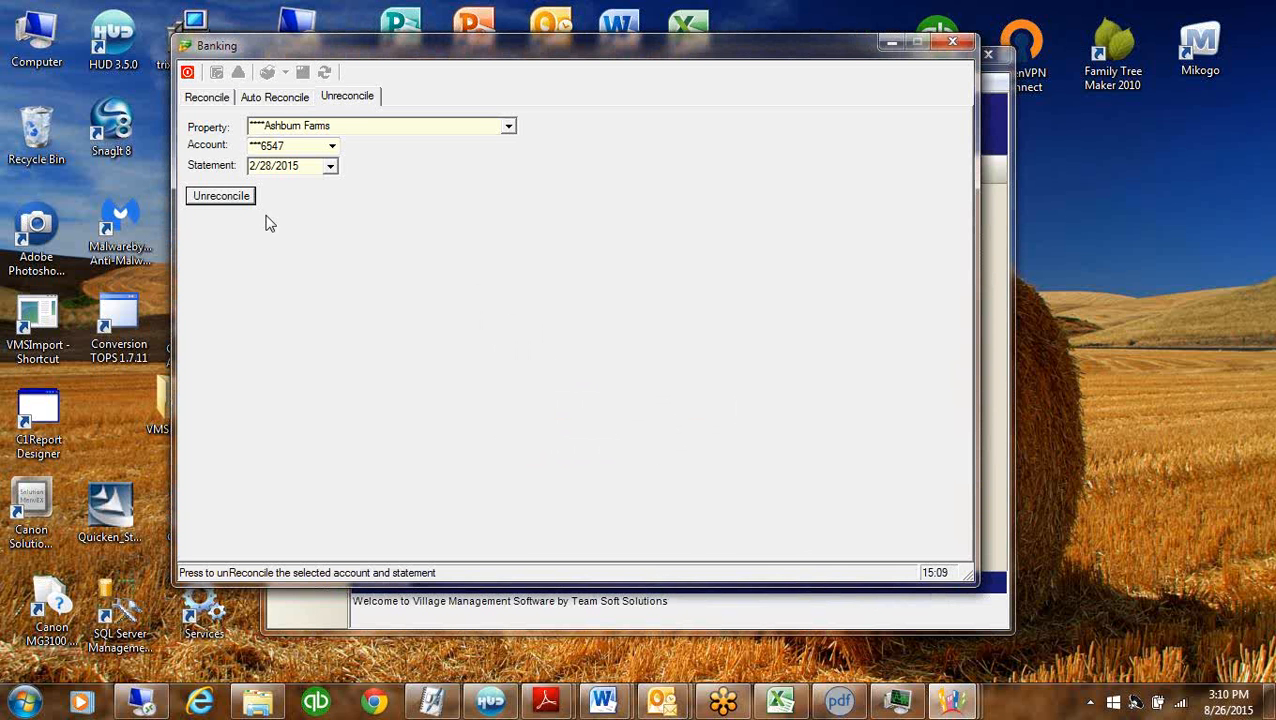
Unreconcile the 2/28/2015 statement of the same Ashburn Farms account without keeping its statement record
left_click(220, 196)
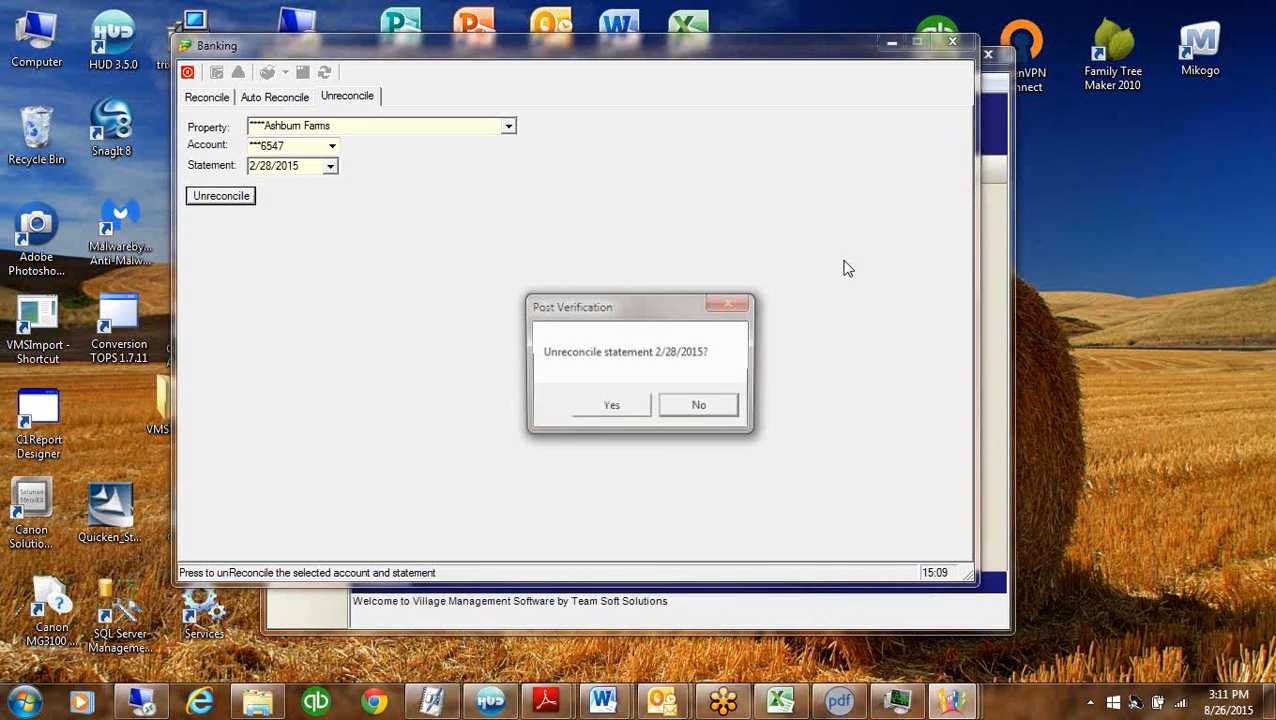
left_click(596, 406)
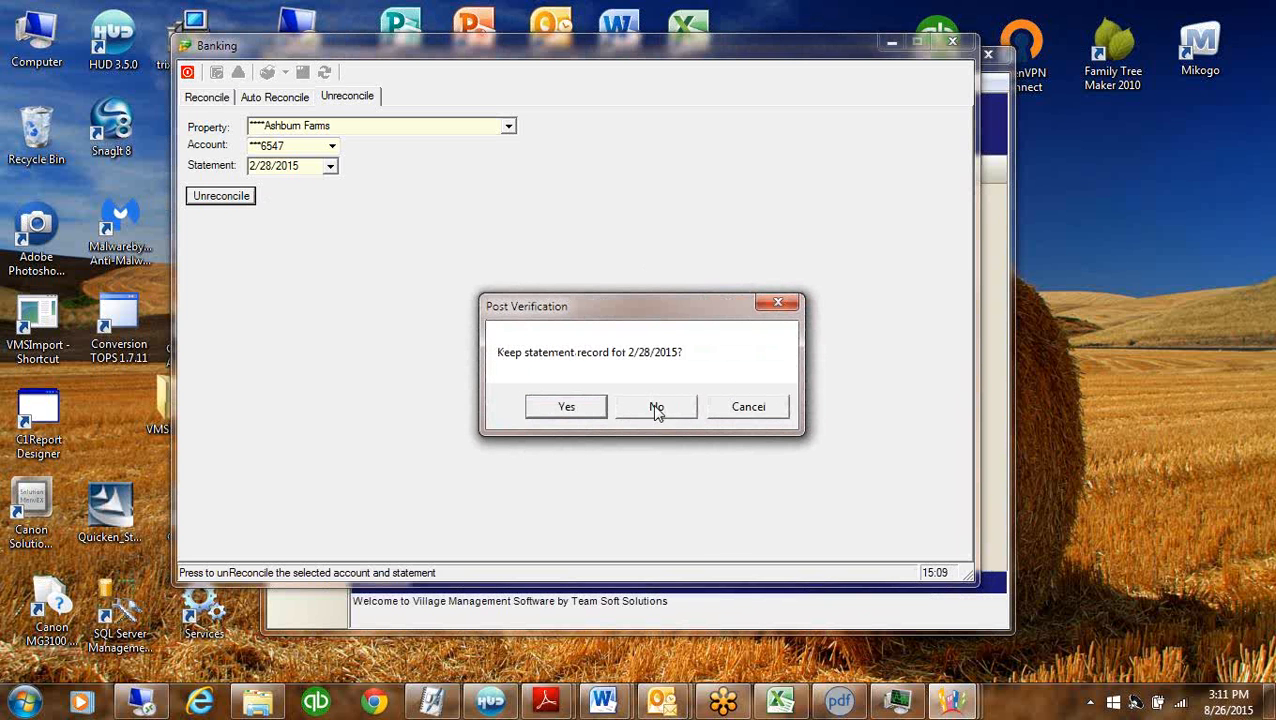
left_click(674, 407)
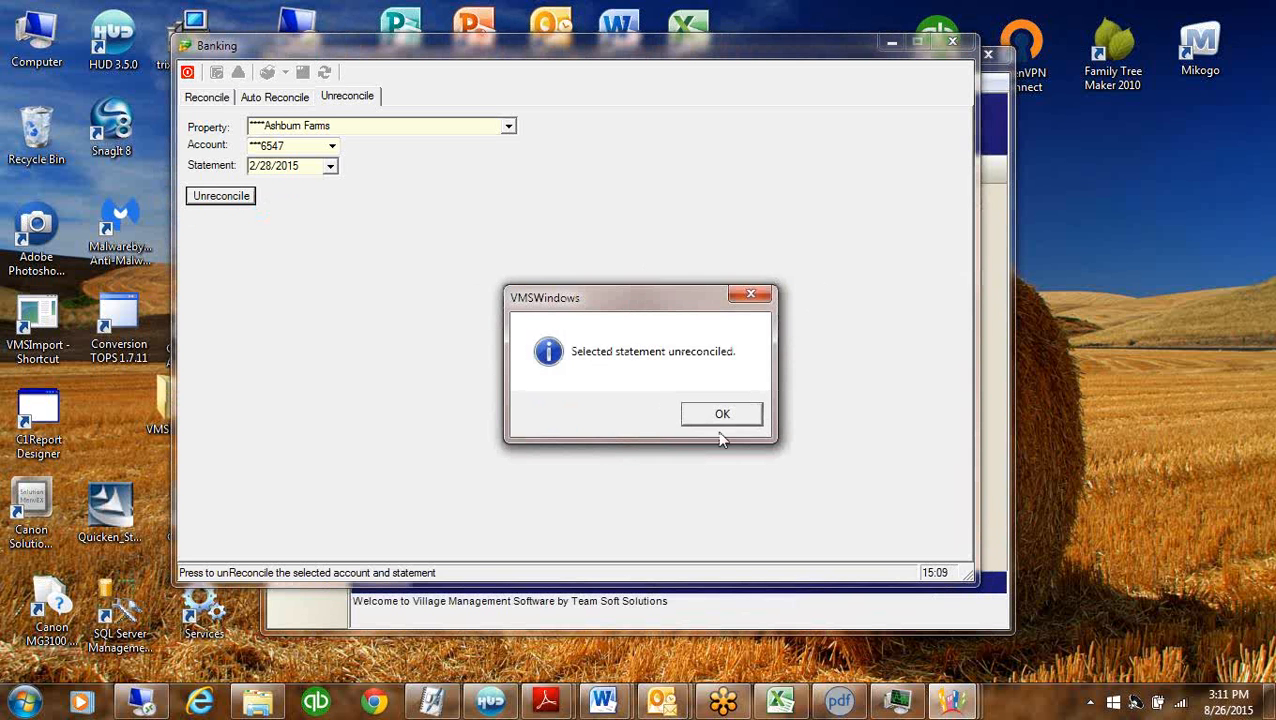
left_click(723, 417)
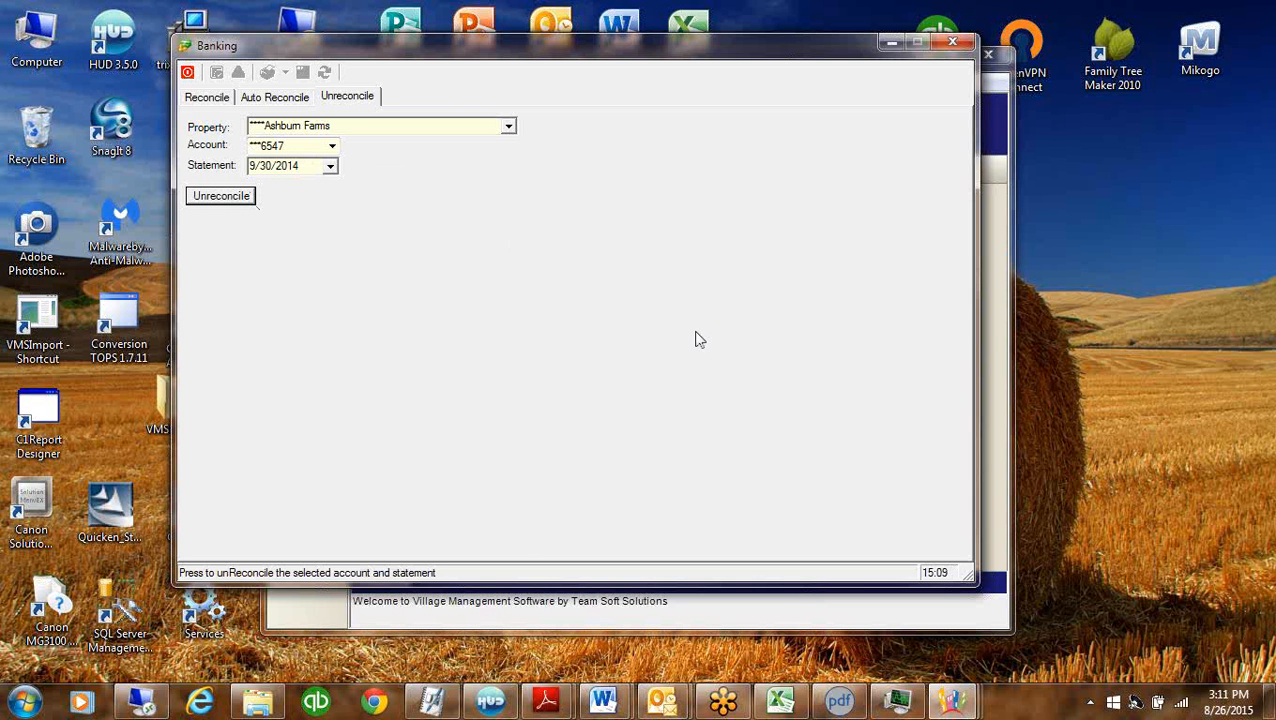
Return to the Village of Woodlea reconciliation and attach the MoB_2015_07_Operating file from the PG Management Crossroad_I folder
left_click(206, 97)
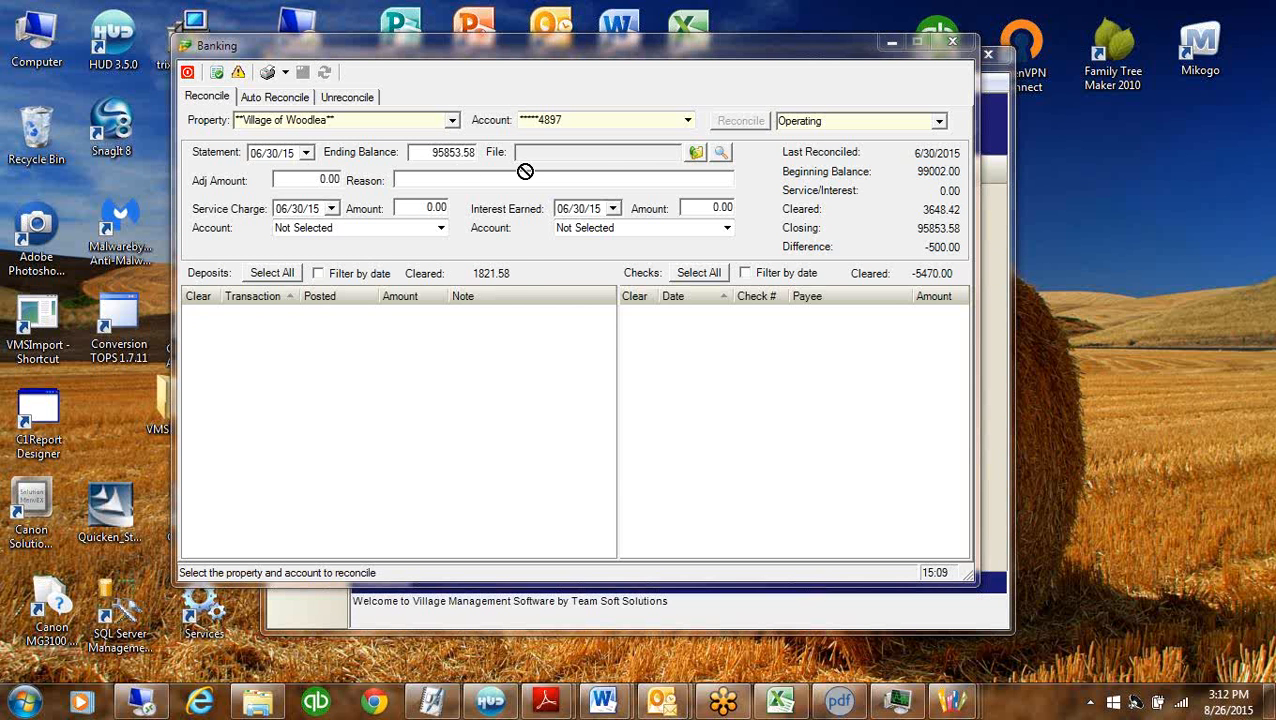
left_click(697, 155)
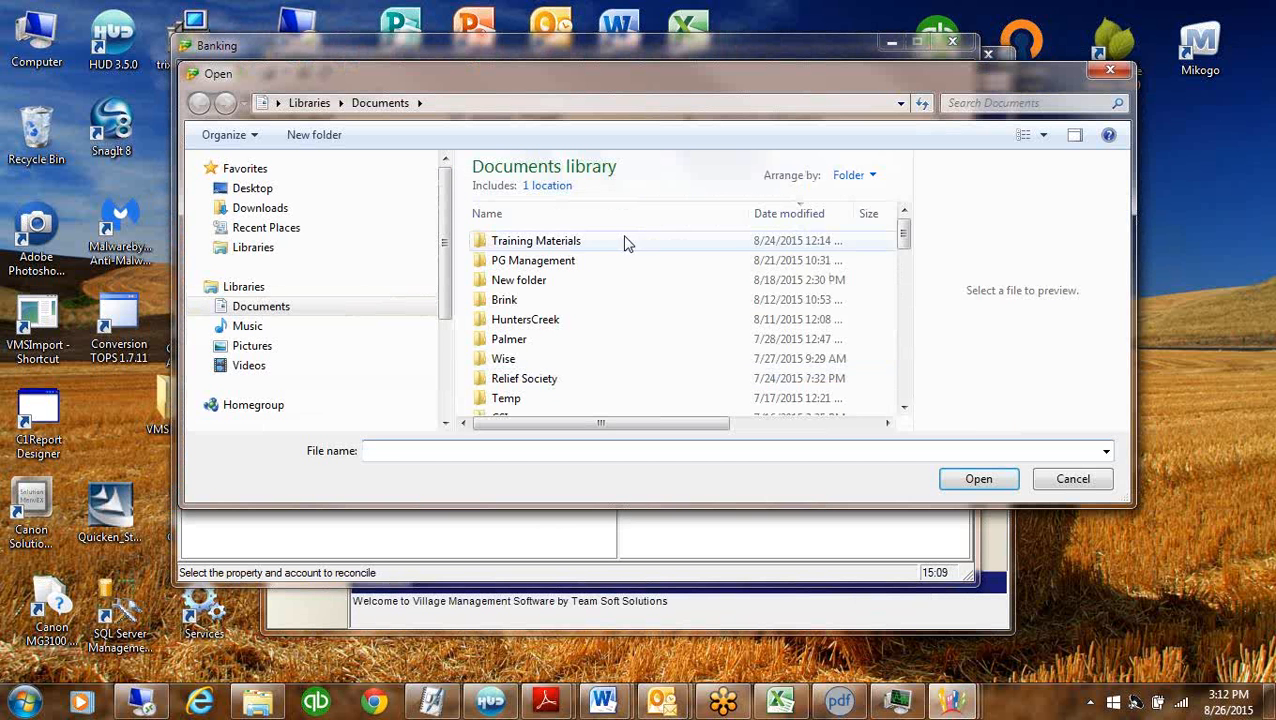
double_click(530, 261)
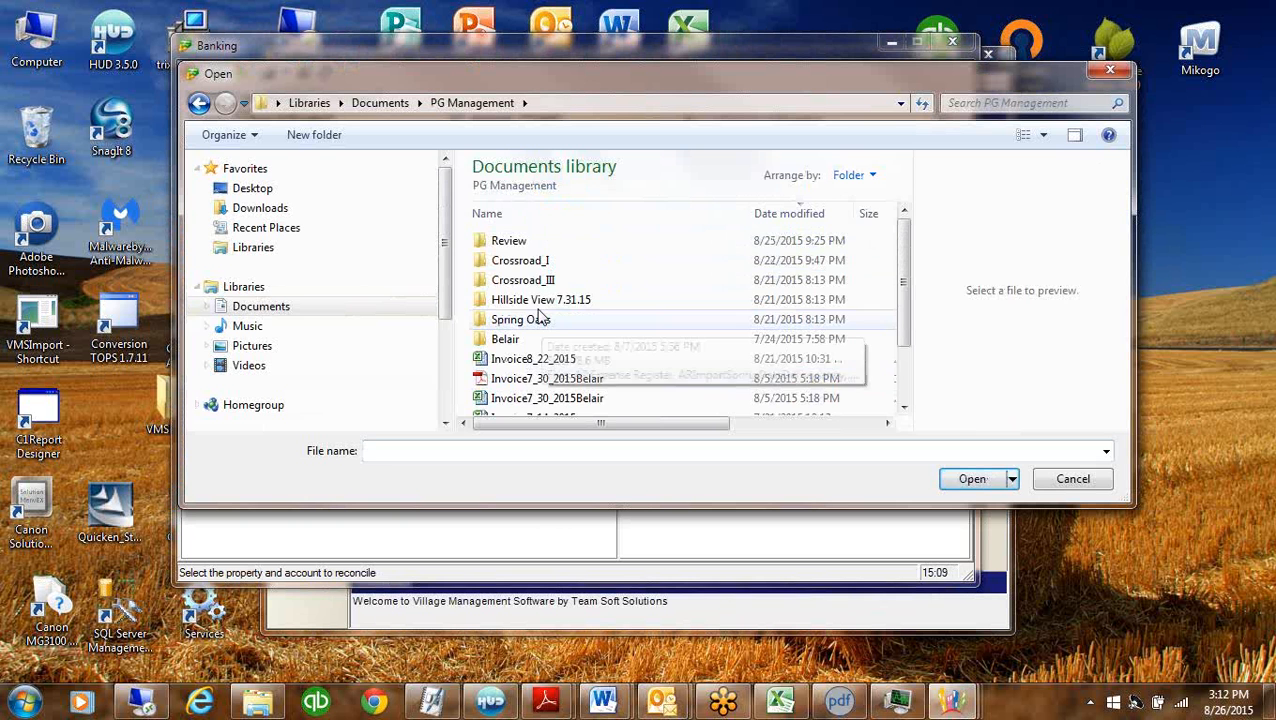
double_click(546, 260)
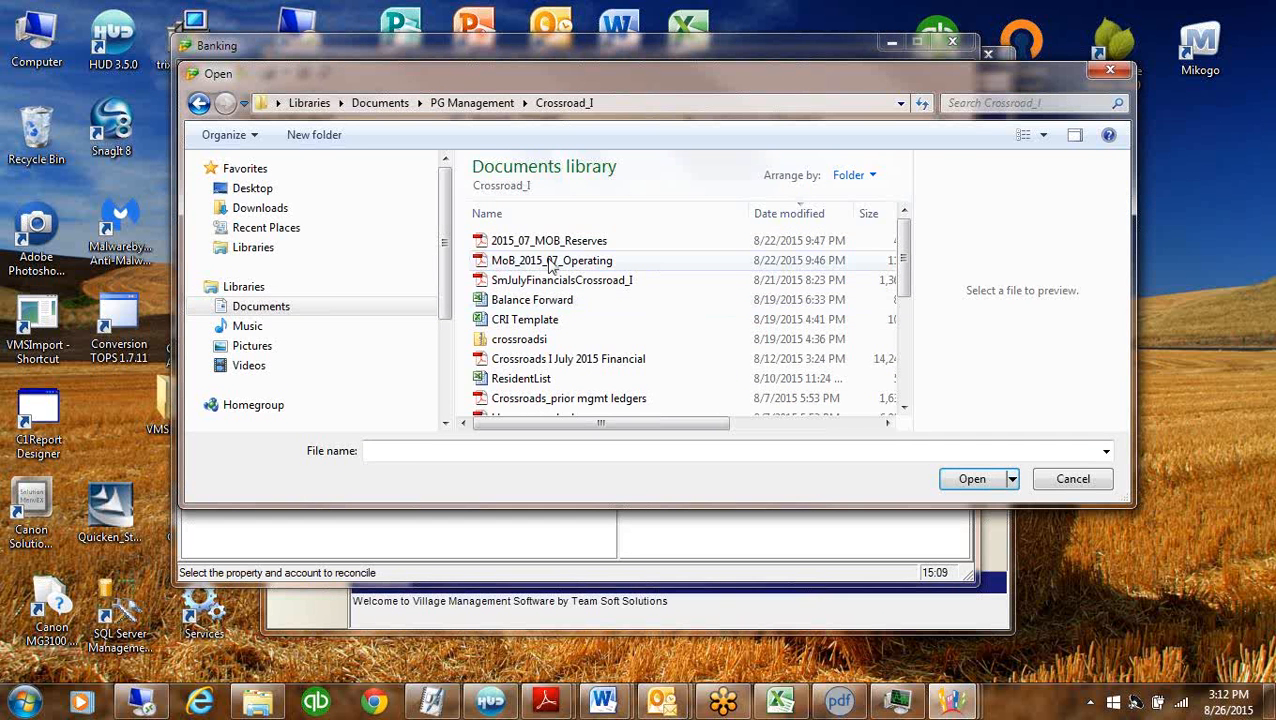
double_click(548, 260)
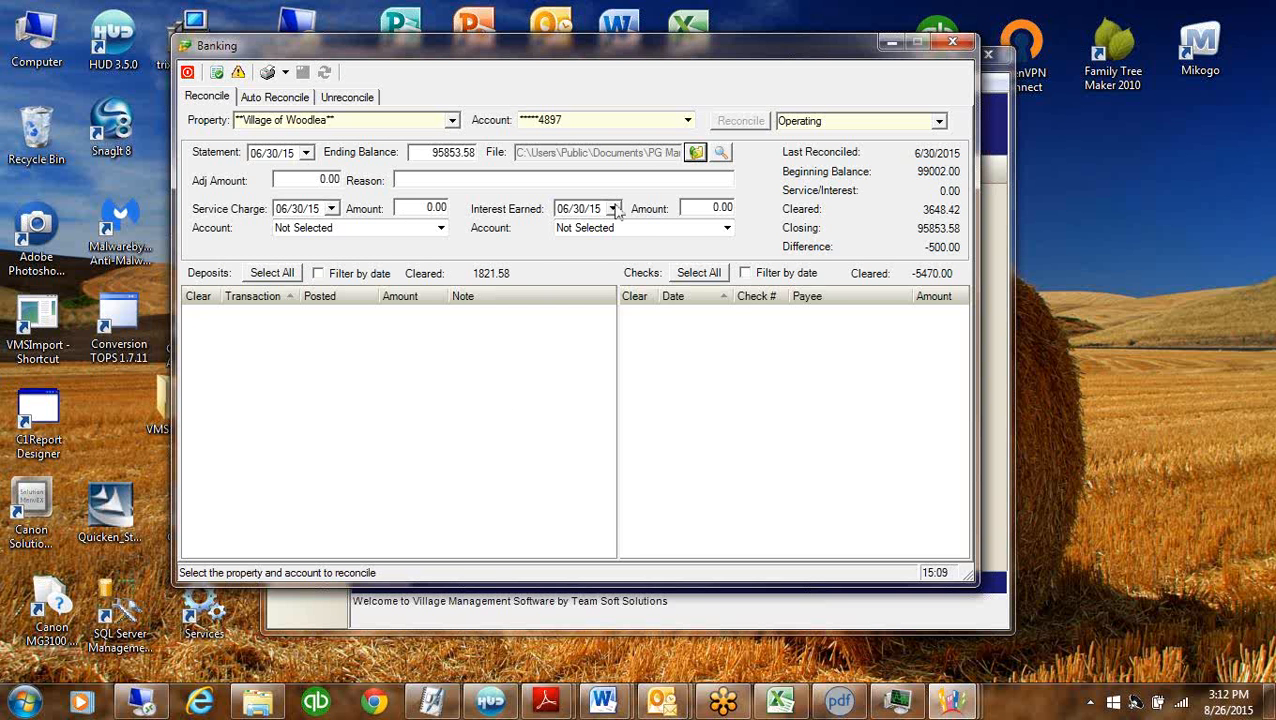
Set the interest earned amount to 500.00 and exit the reconciliation
left_click(712, 207)
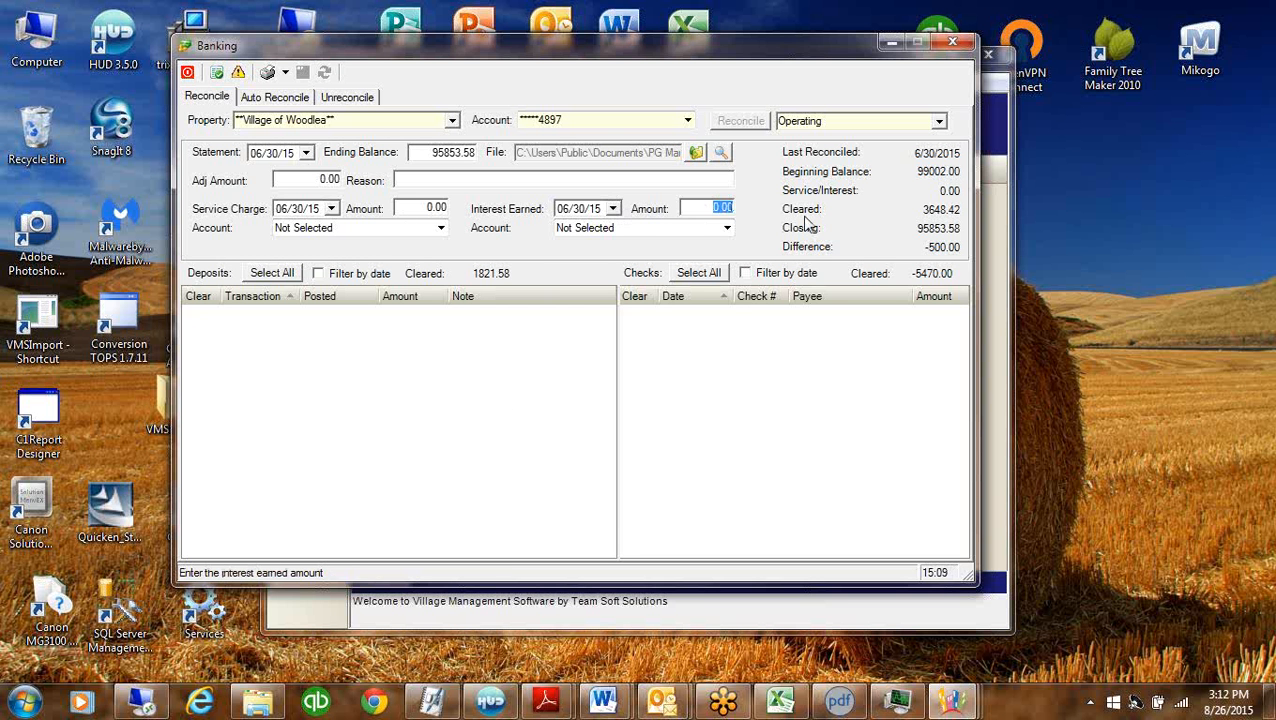
type("500")
key("Tab")
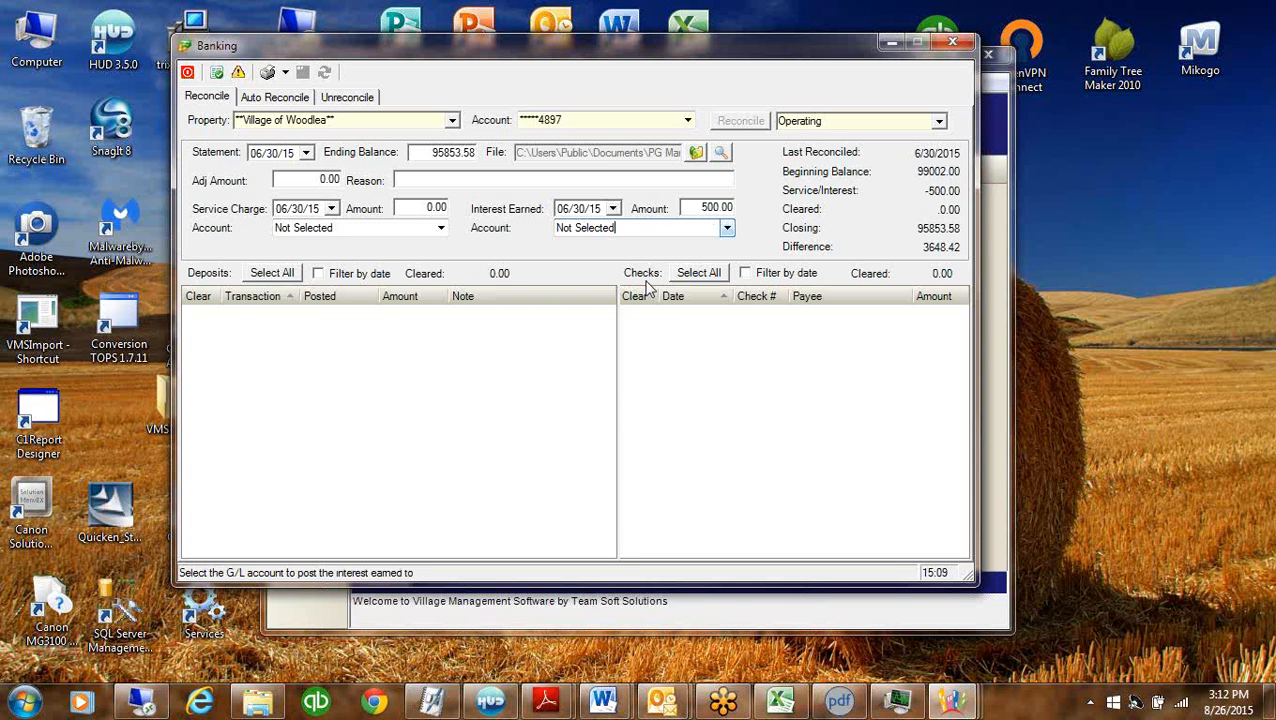
left_click(187, 72)
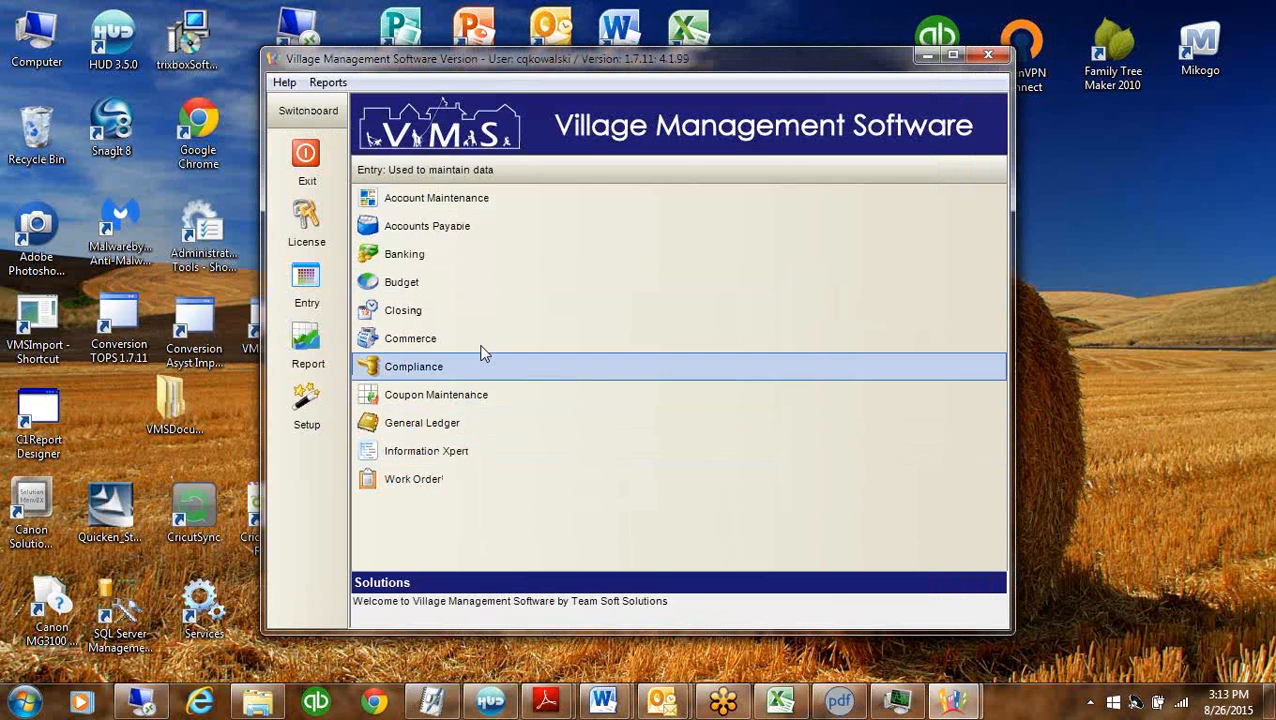
List all properties for period closing, check the Ashburn Farms entry, and mark Cambridge Manor HOA for processing
left_click(425, 309)
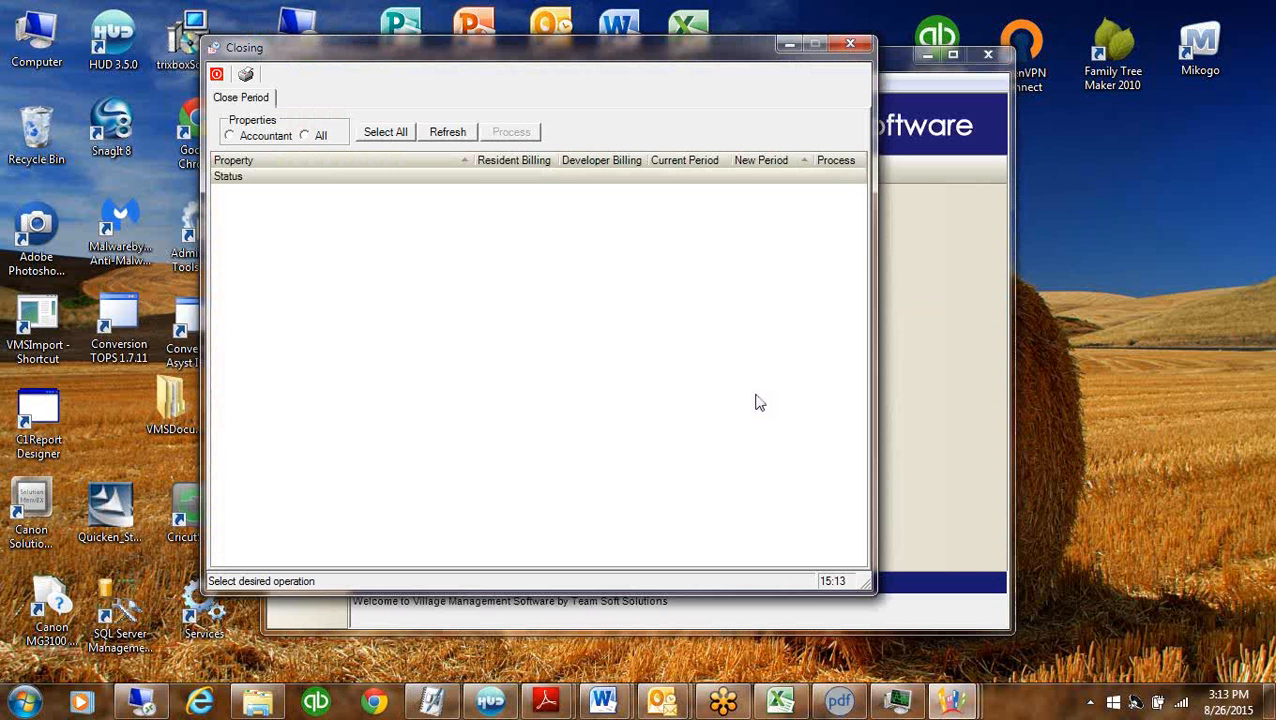
left_click(305, 136)
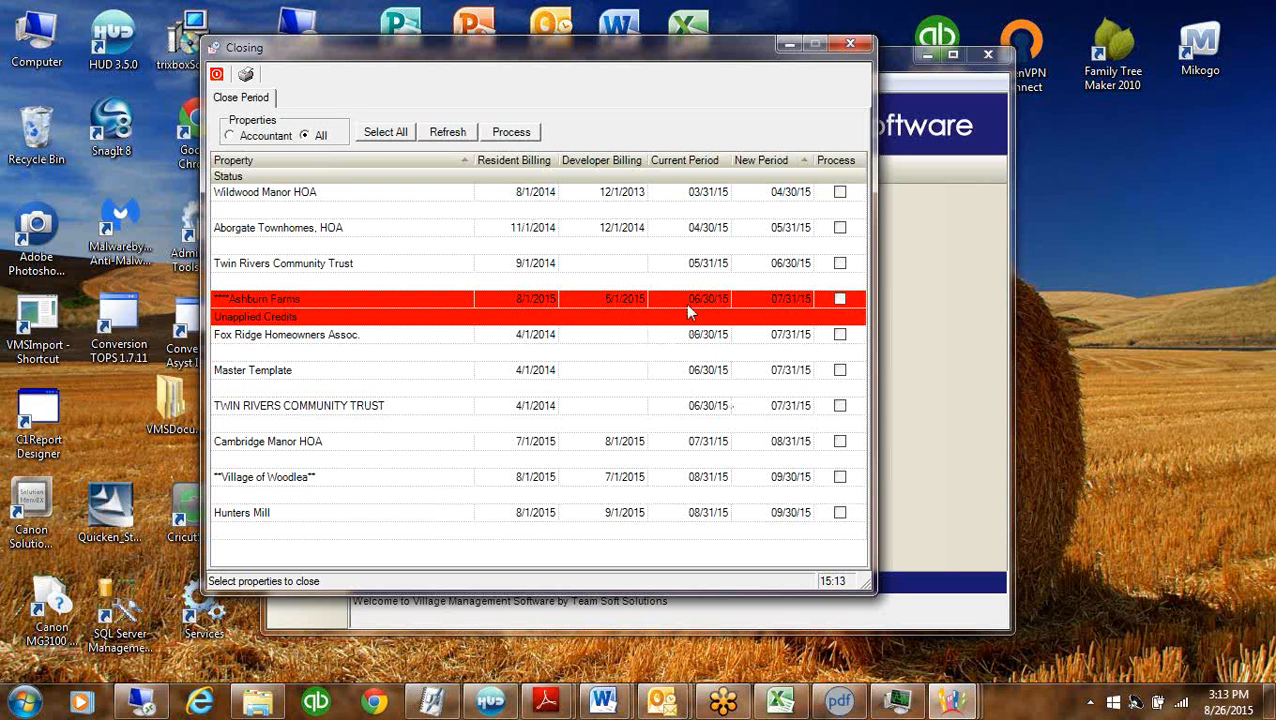
left_click(306, 298)
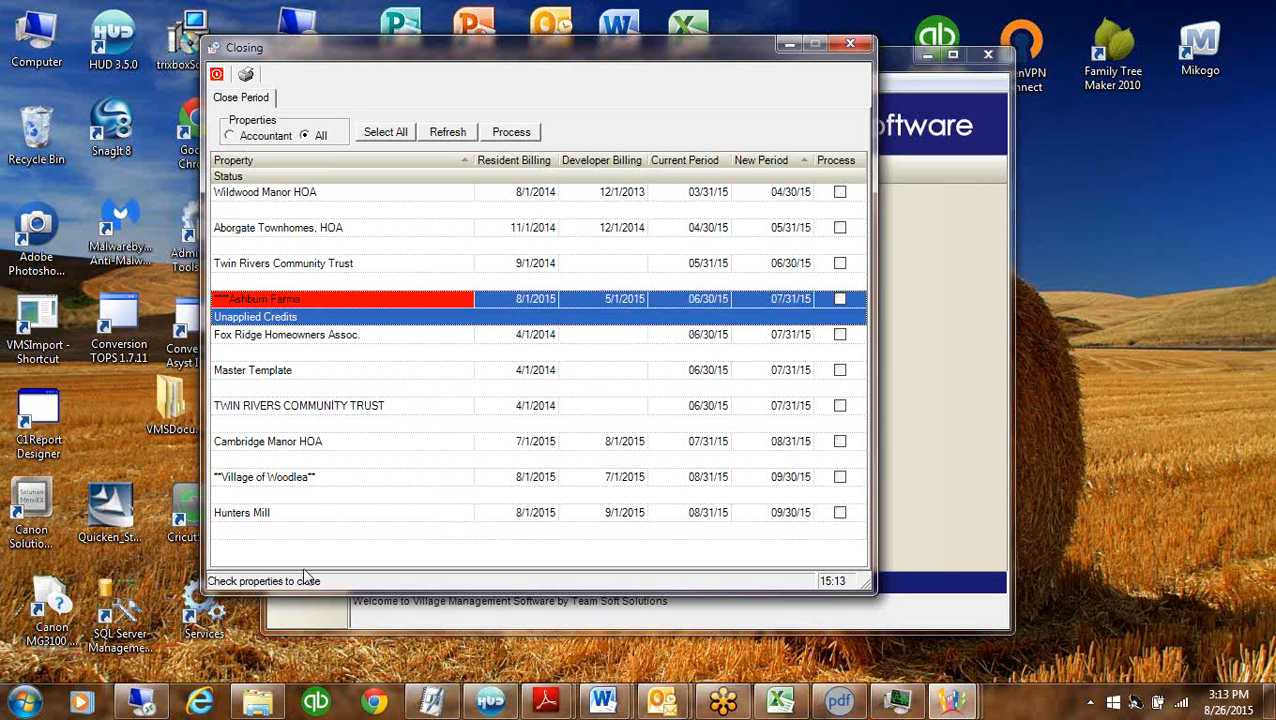
left_click(710, 300)
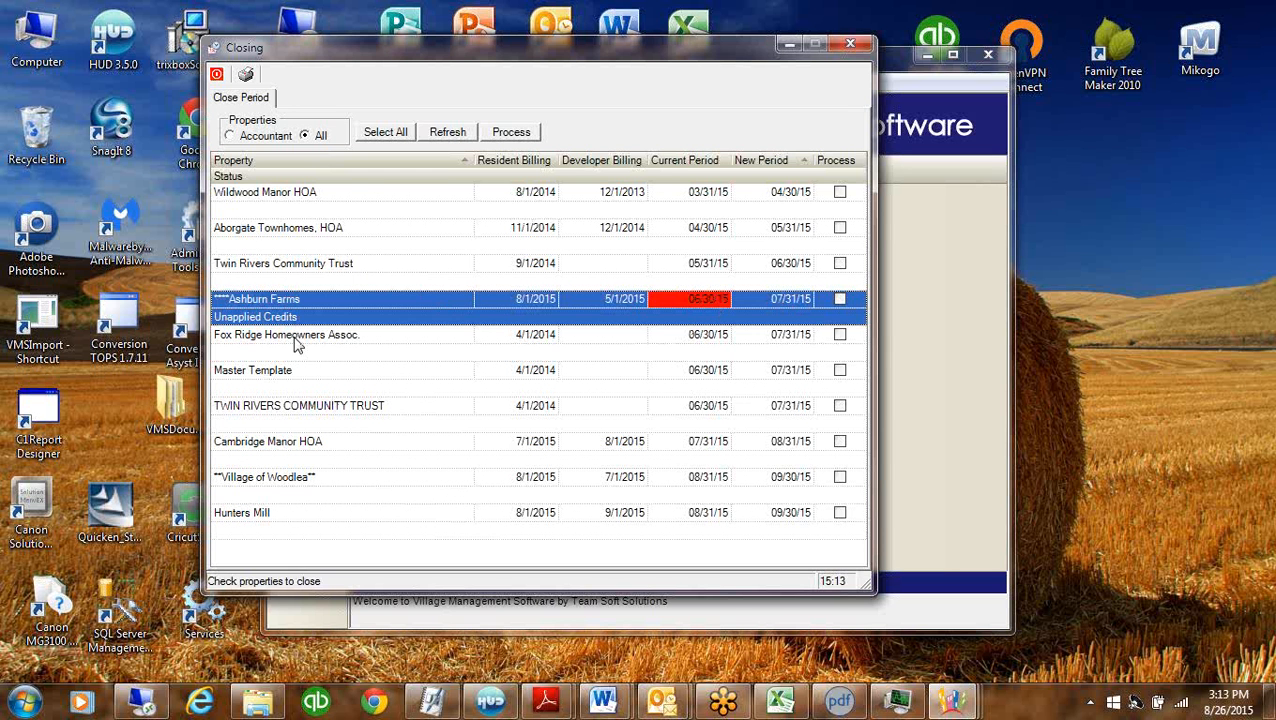
left_click(327, 320)
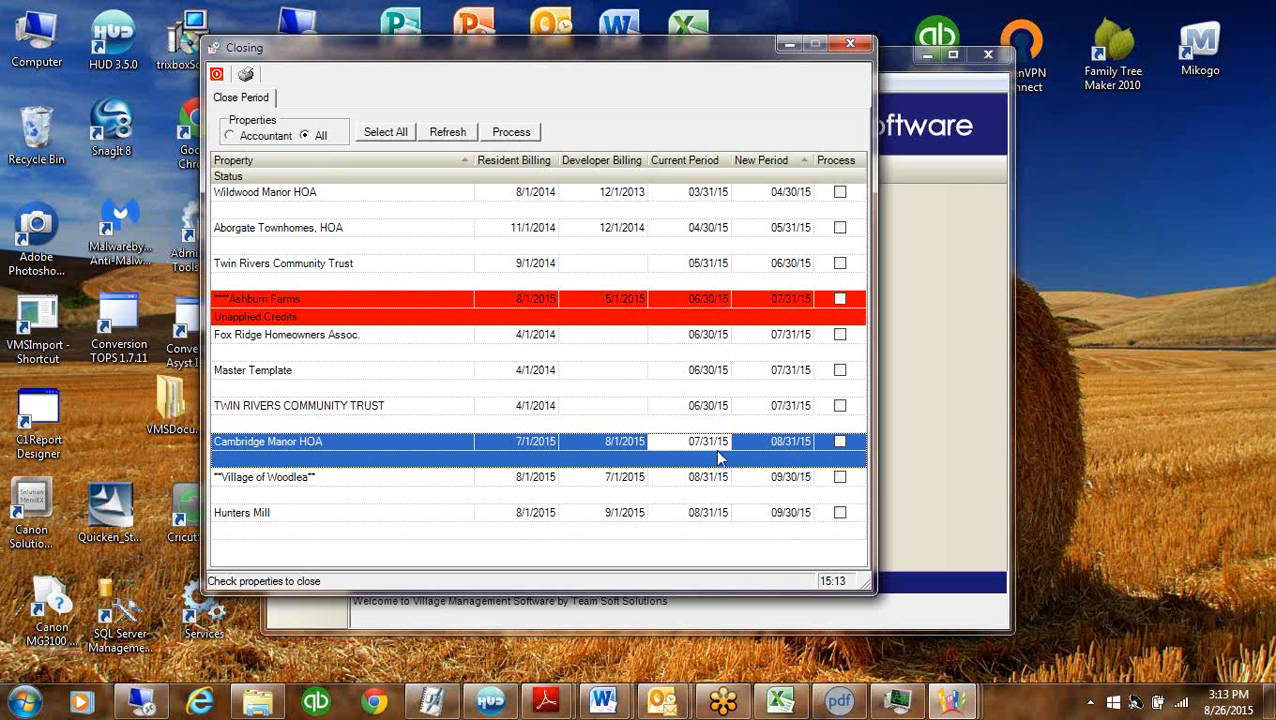
left_click(840, 443)
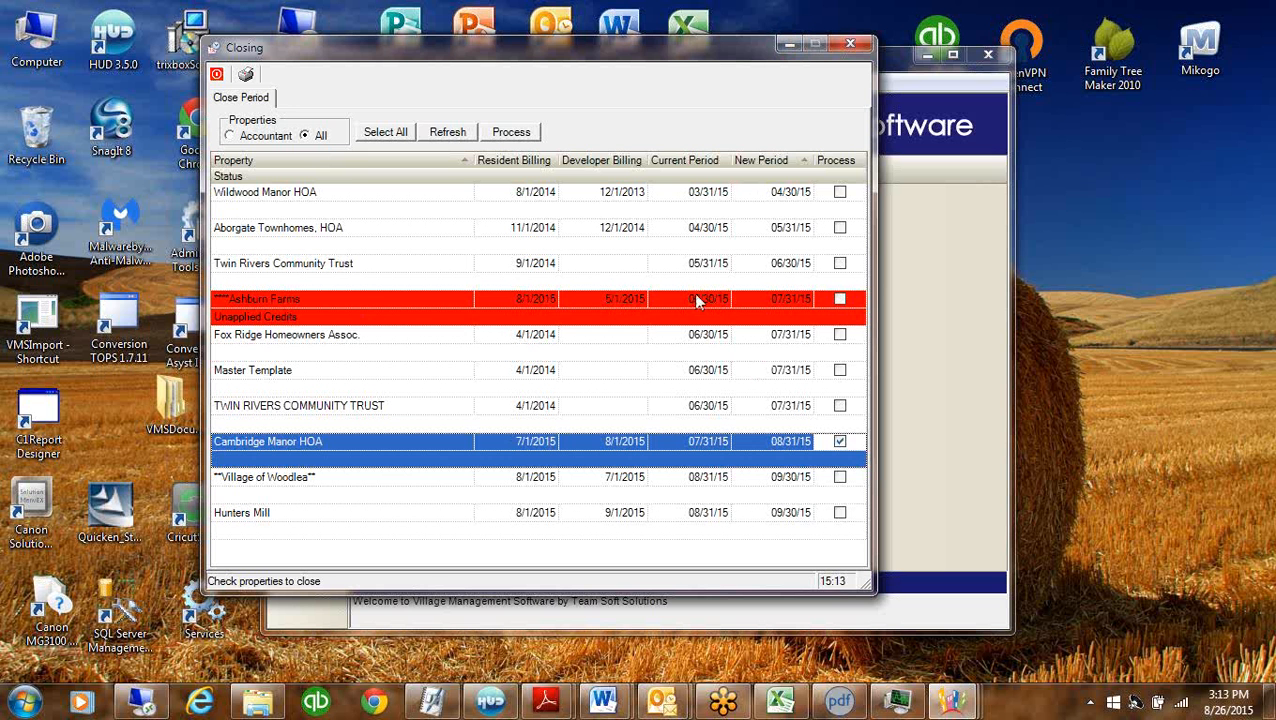
left_click(680, 302)
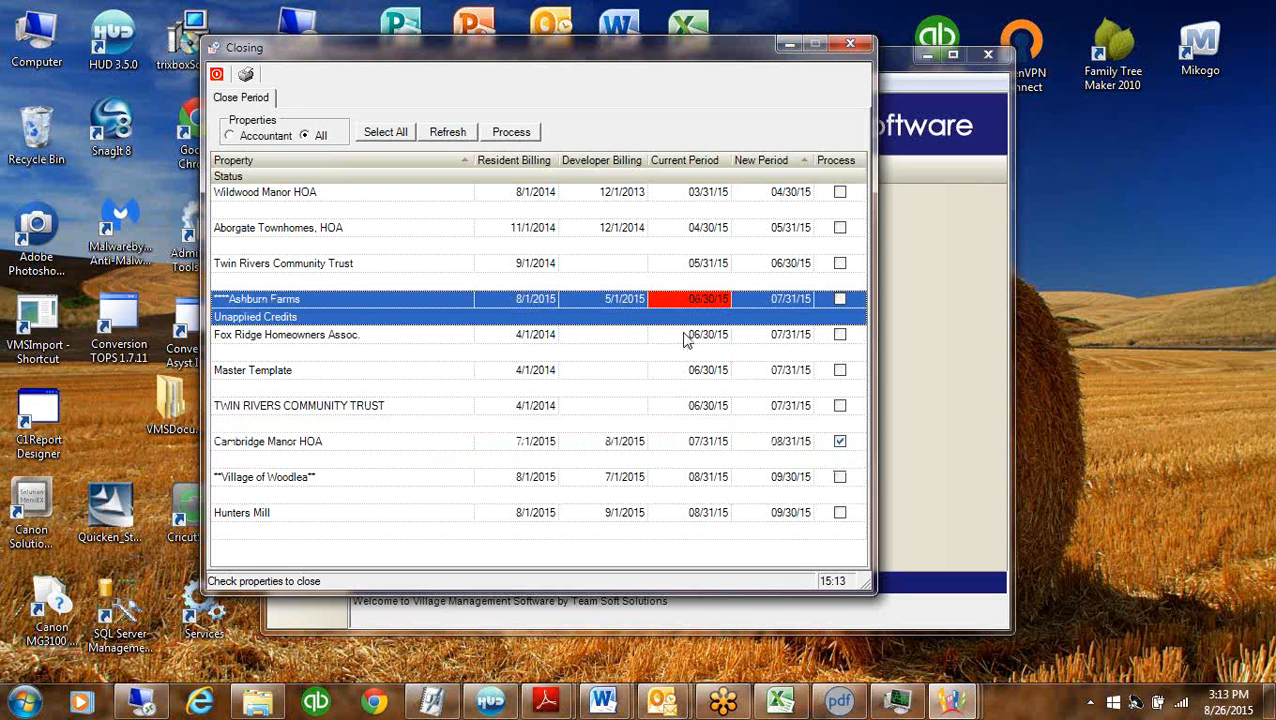
Minimize the Closing window, open Account Maintenance, and position and size its window so all of it is visible
left_click(789, 47)
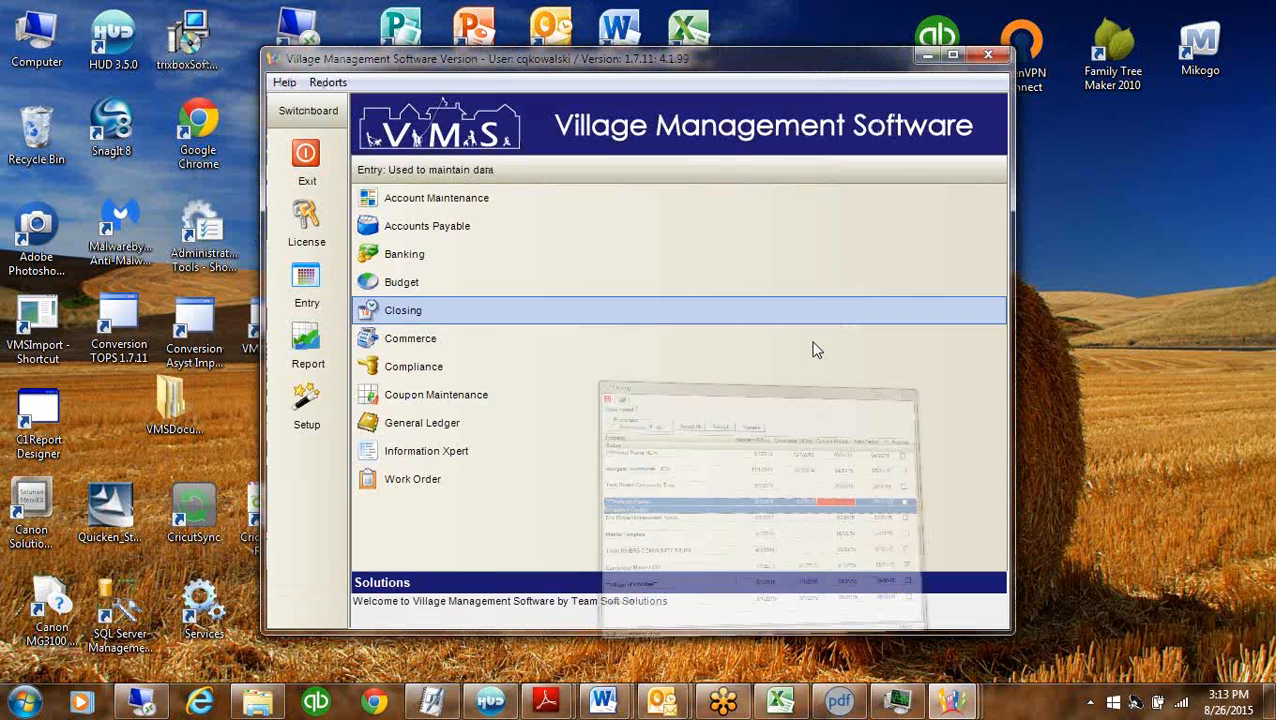
left_click(440, 202)
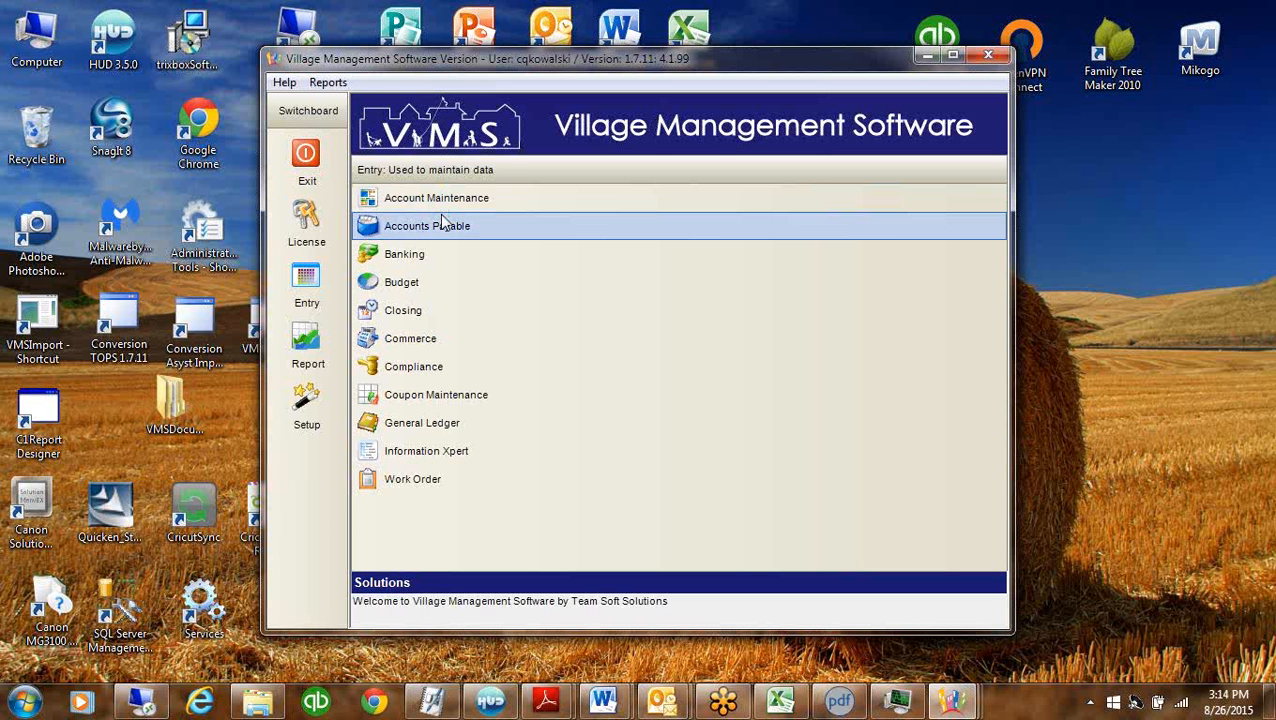
left_click(441, 215)
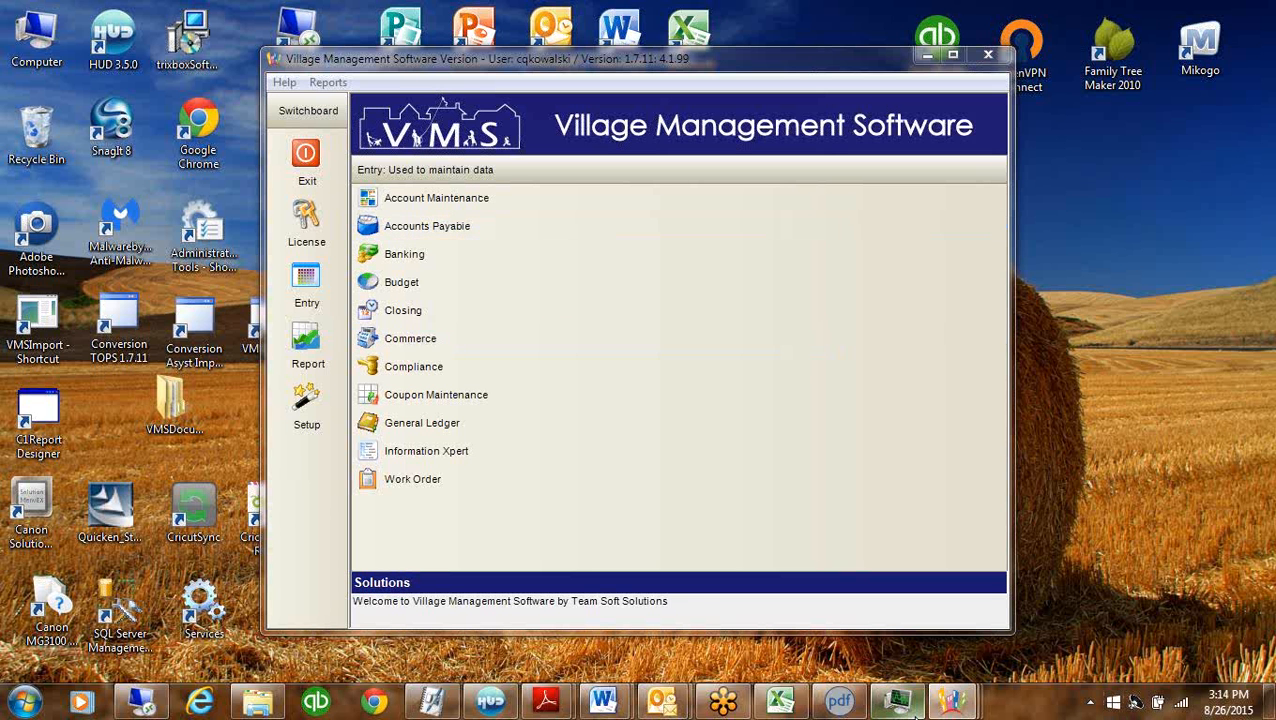
mouse_move(969, 708)
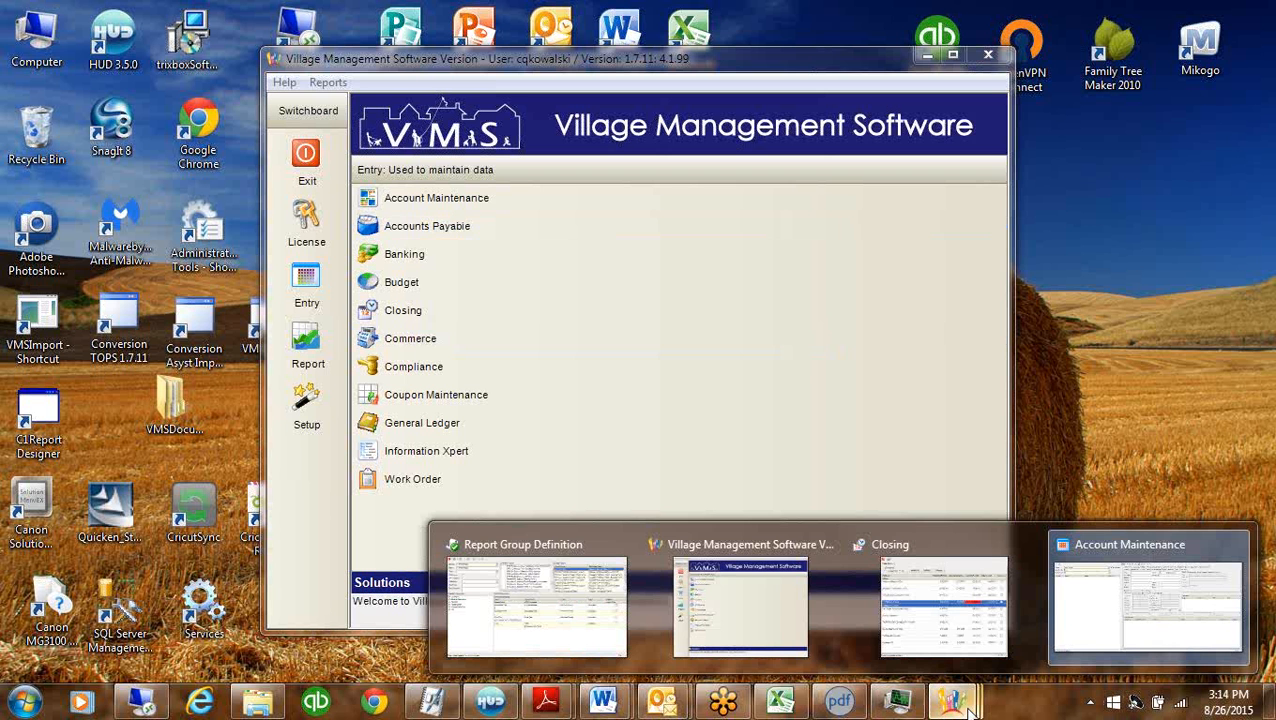
left_click(1101, 627)
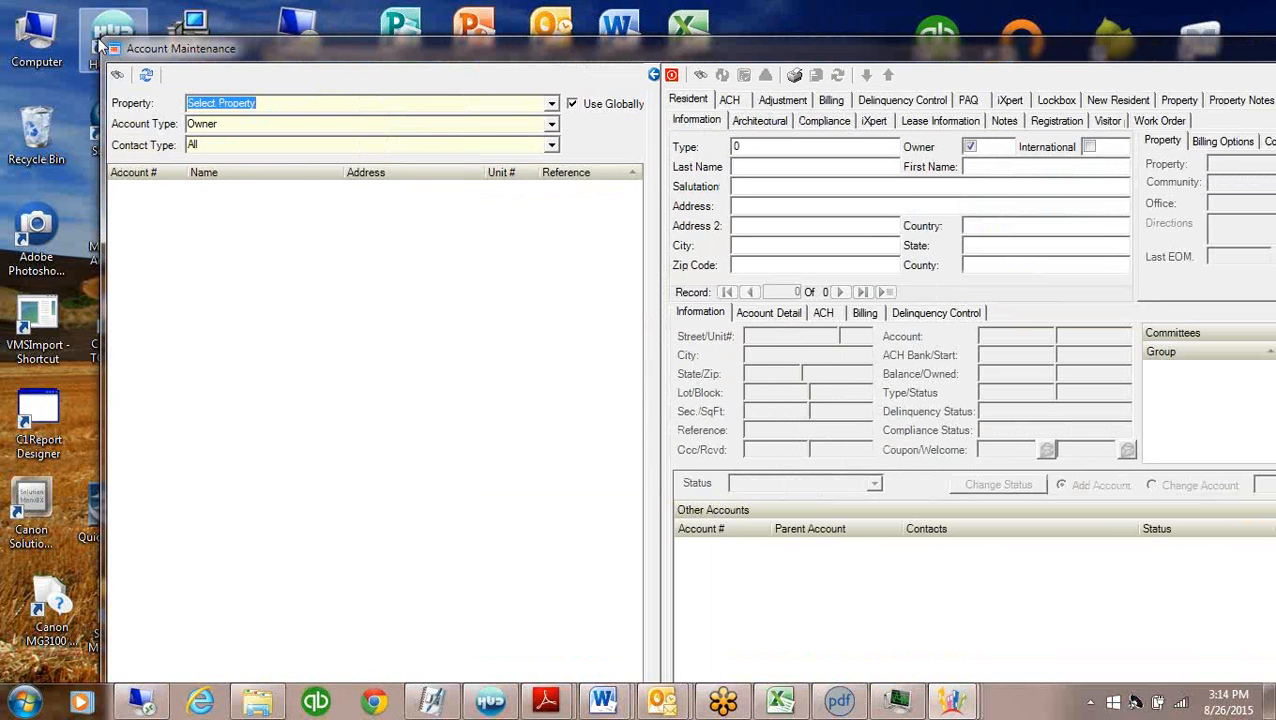
left_click_drag(103, 39, 295, 171)
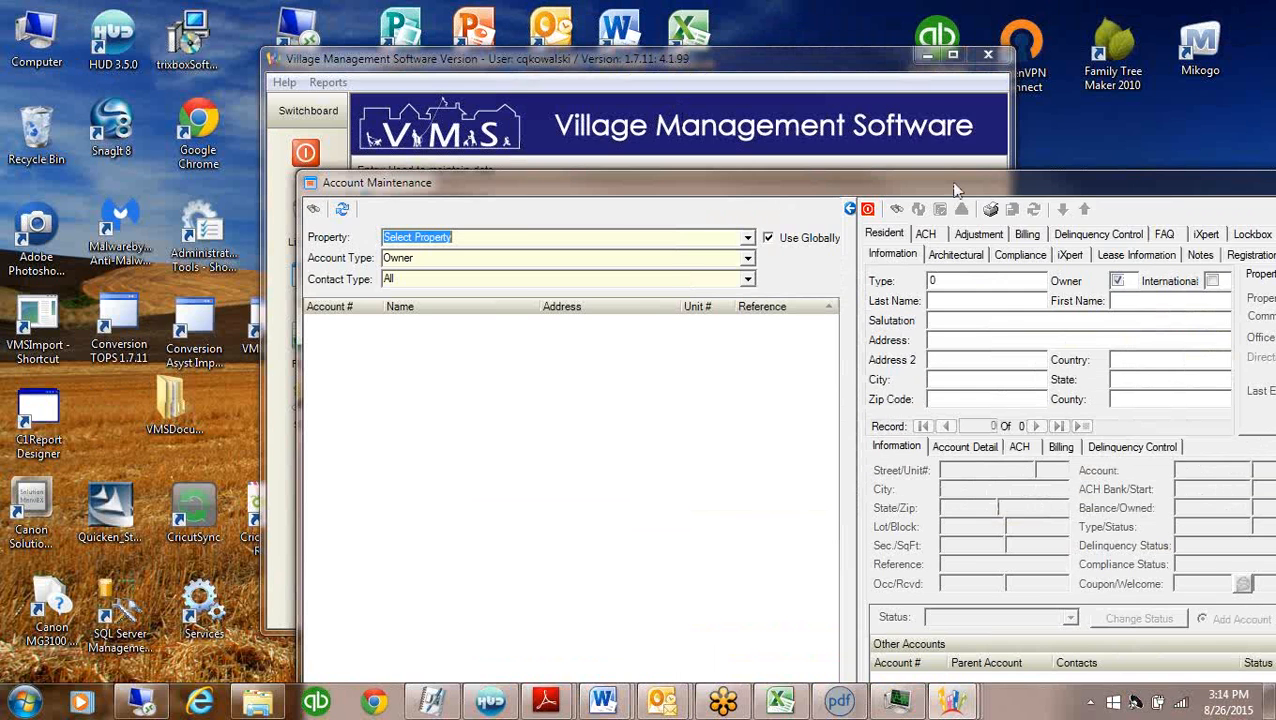
left_click_drag(950, 184, 657, 43)
double_click(660, 102)
left_click_drag(1215, 10, 1113, 78)
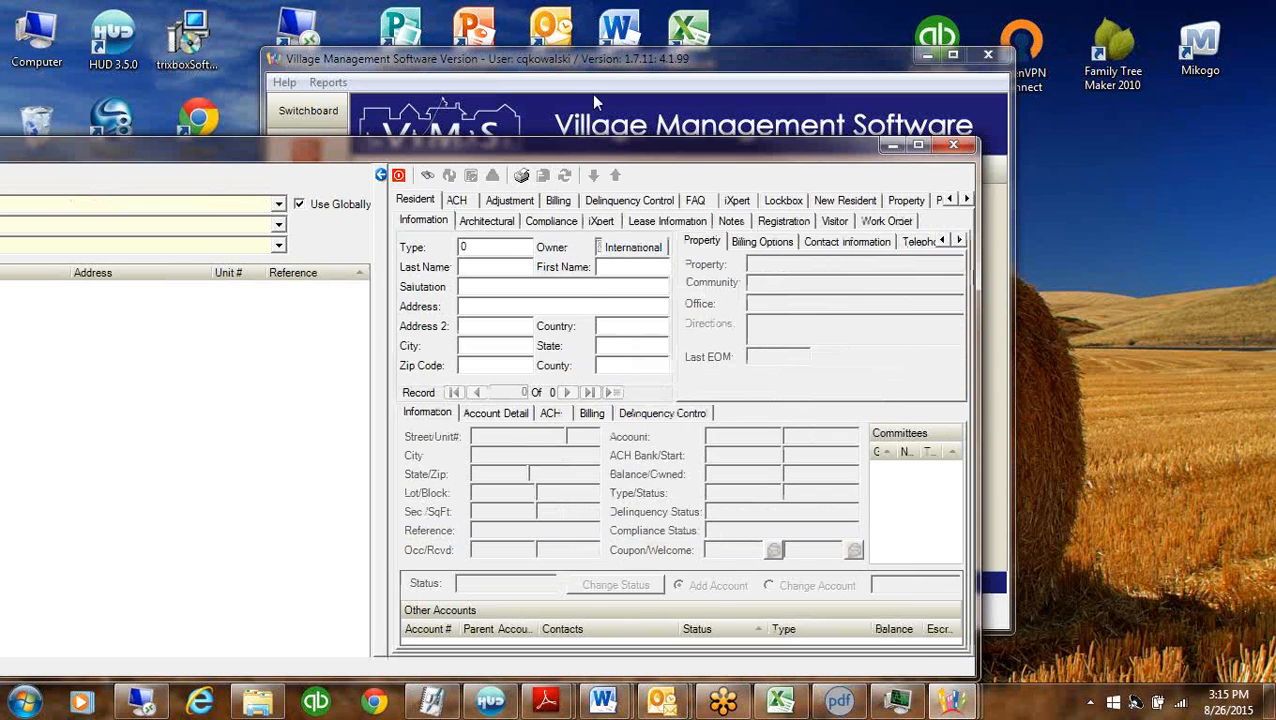
left_click_drag(303, 145, 490, 66)
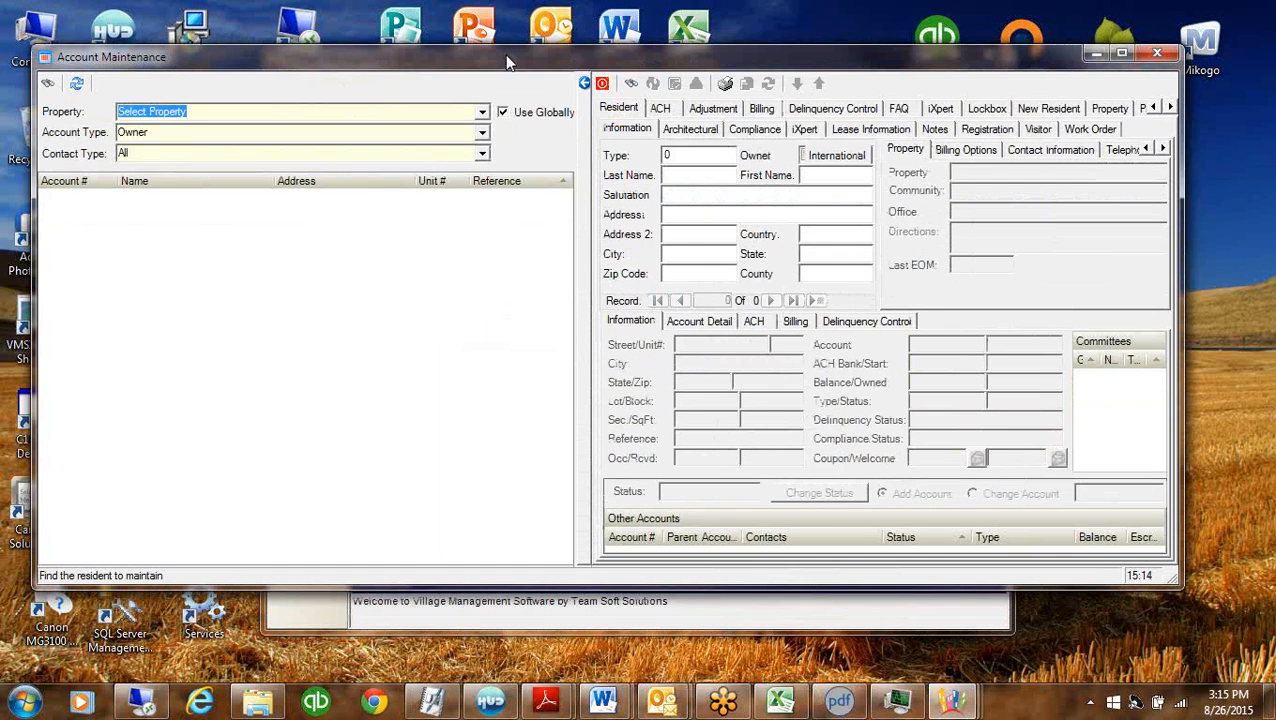
List the owner accounts of the Ashburn Farms property and enlarge the Account Maintenance window vertically
left_click(482, 112)
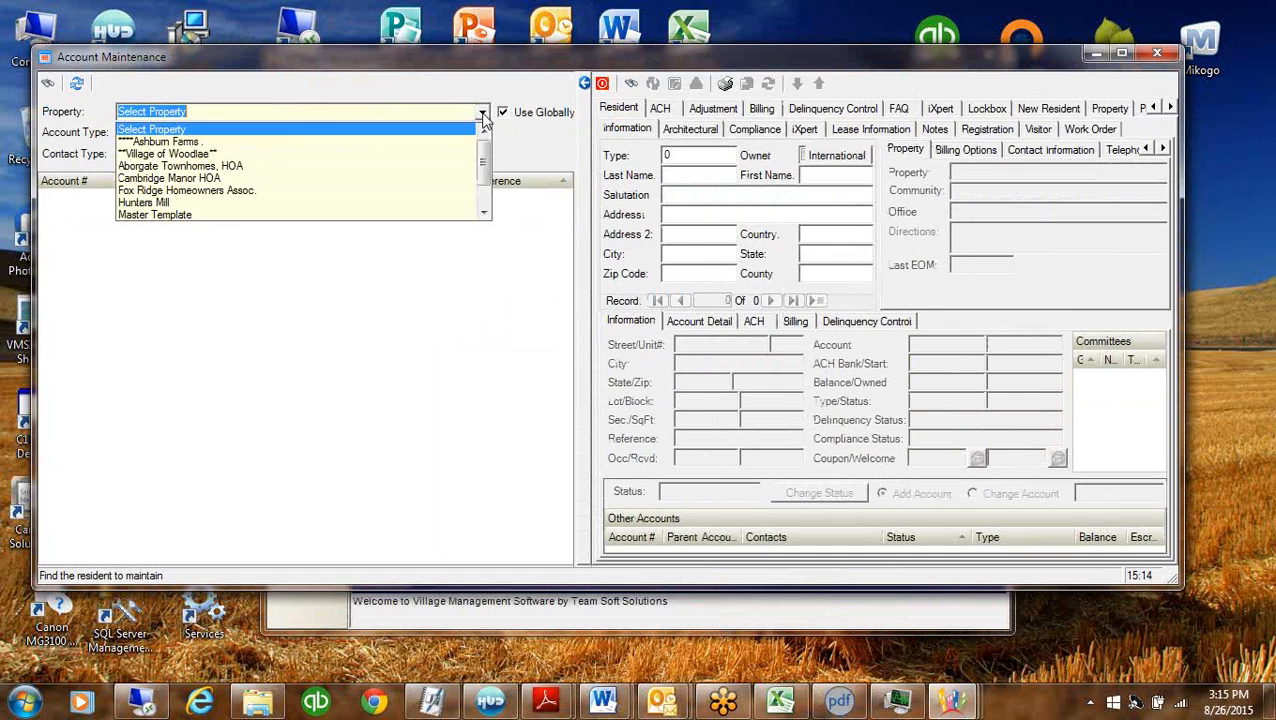
left_click(212, 143)
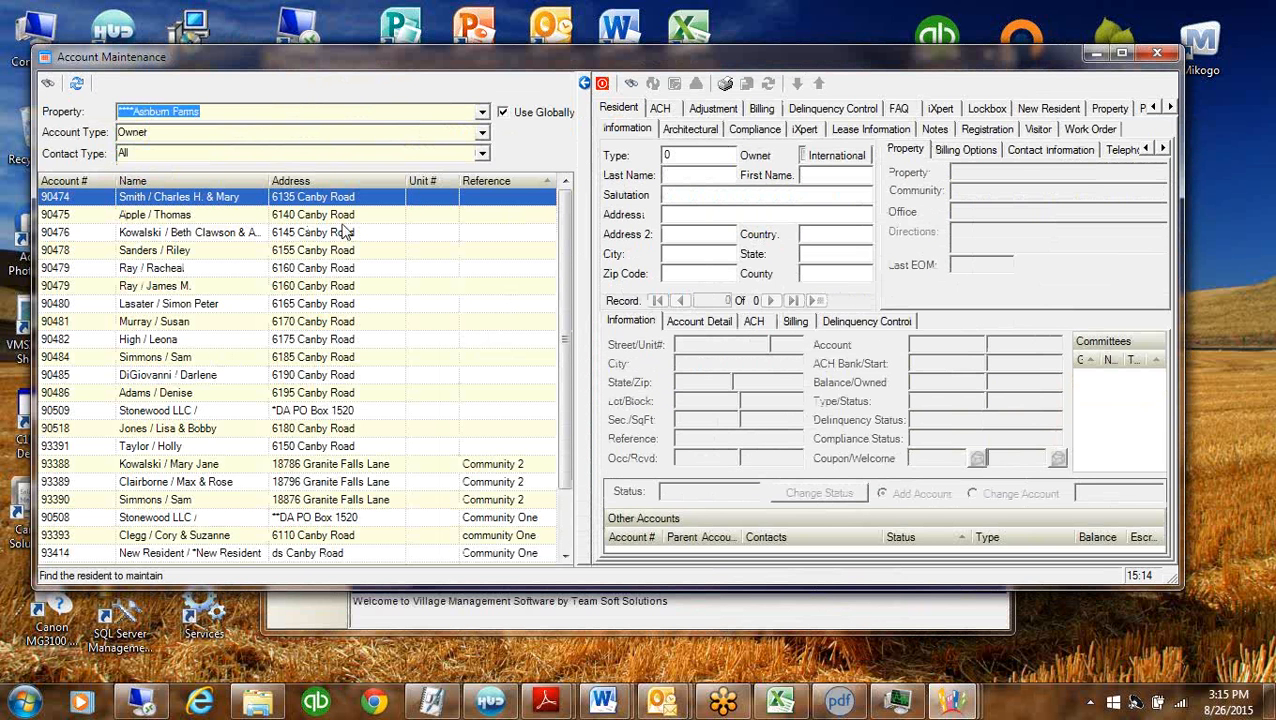
left_click_drag(642, 580, 640, 680)
double_click(555, 68)
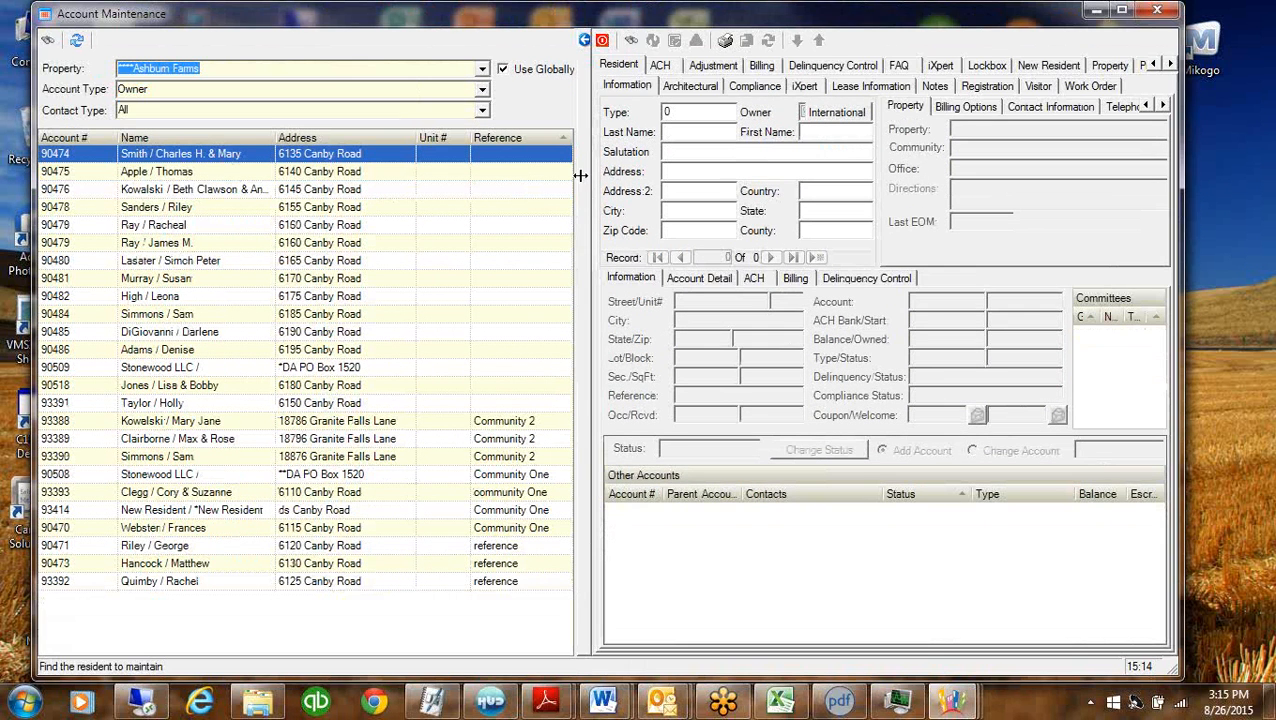
Open the ninth owner in the list and examine the June and July 2015 transactions in the account detail
left_click(213, 298)
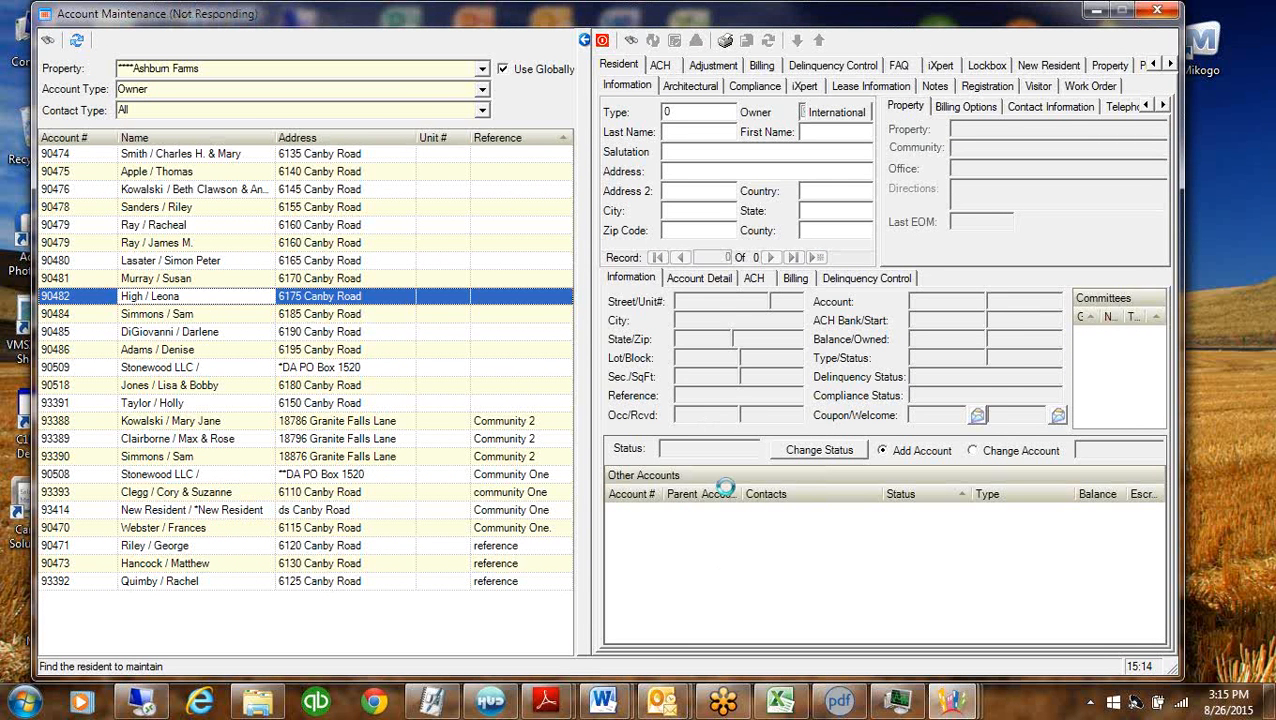
left_click(699, 279)
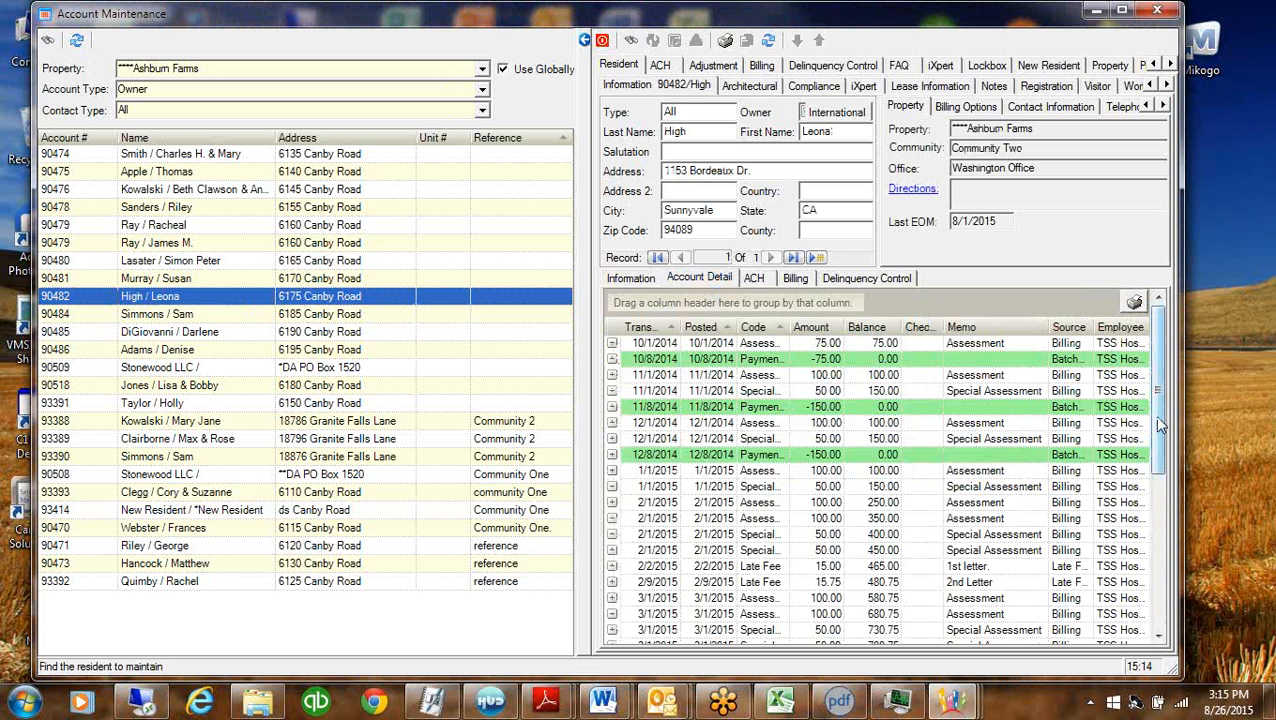
left_click_drag(1158, 425, 1170, 612)
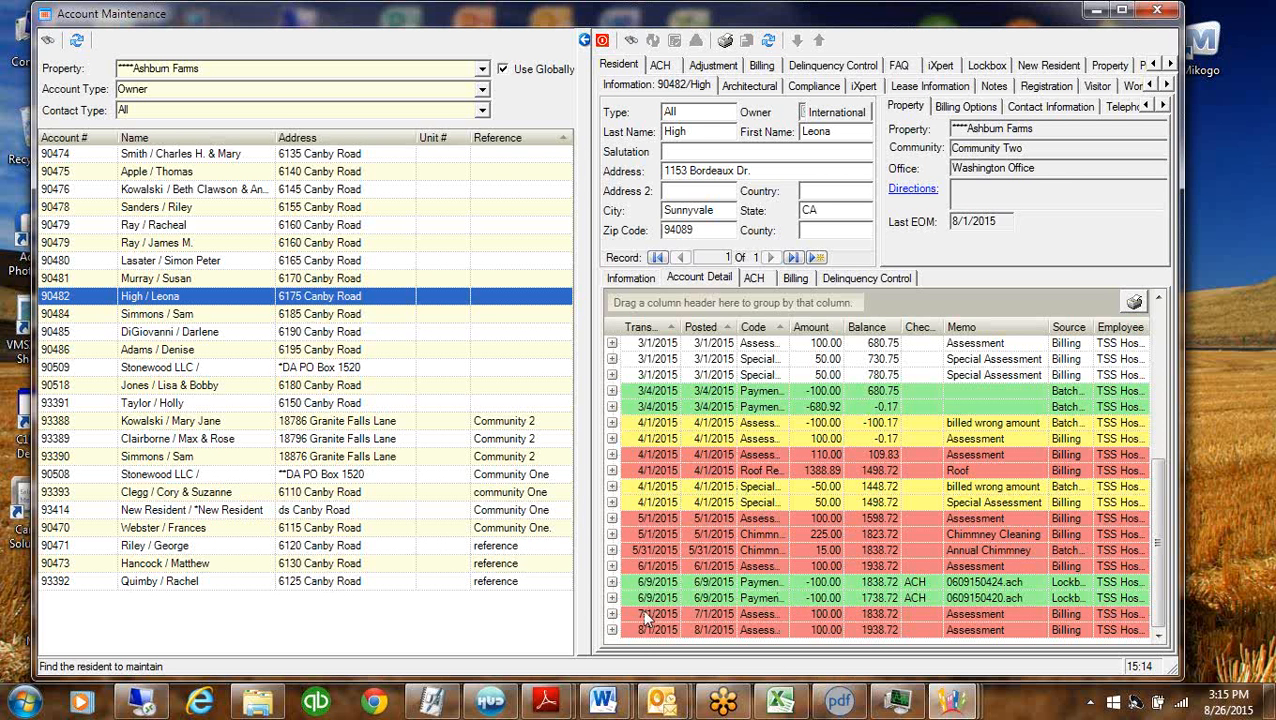
left_click(868, 600)
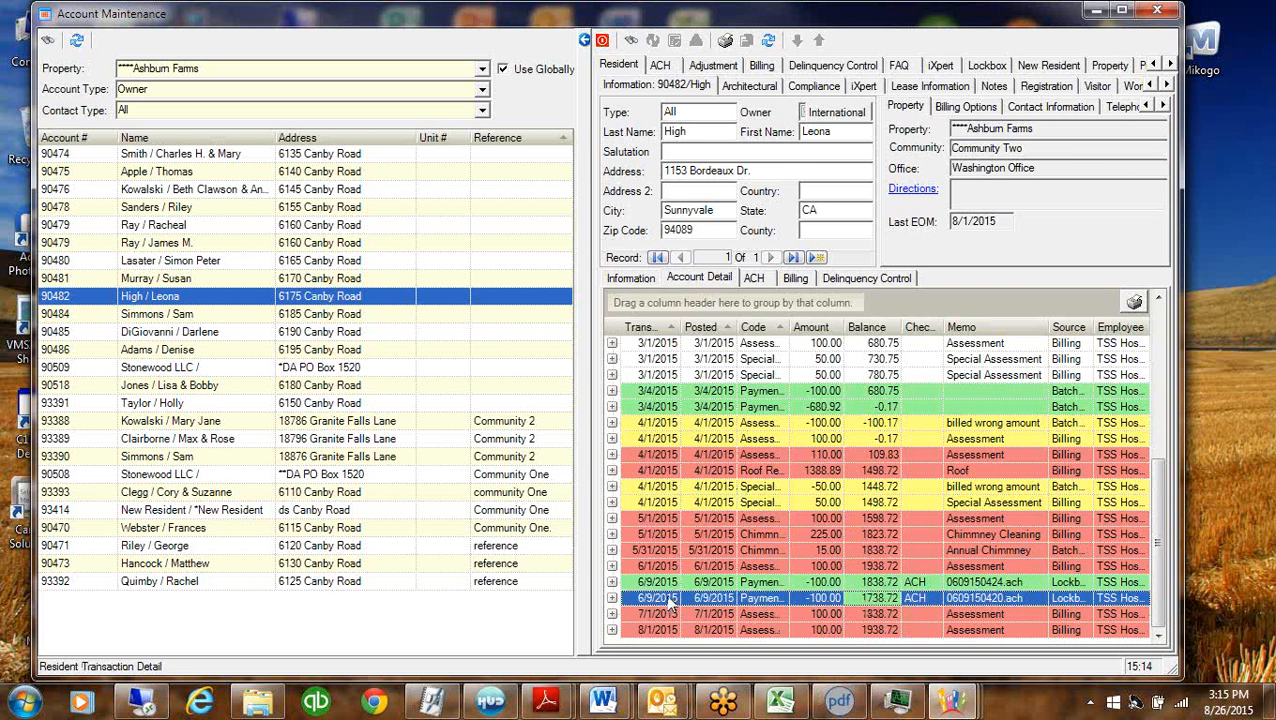
left_click(867, 616)
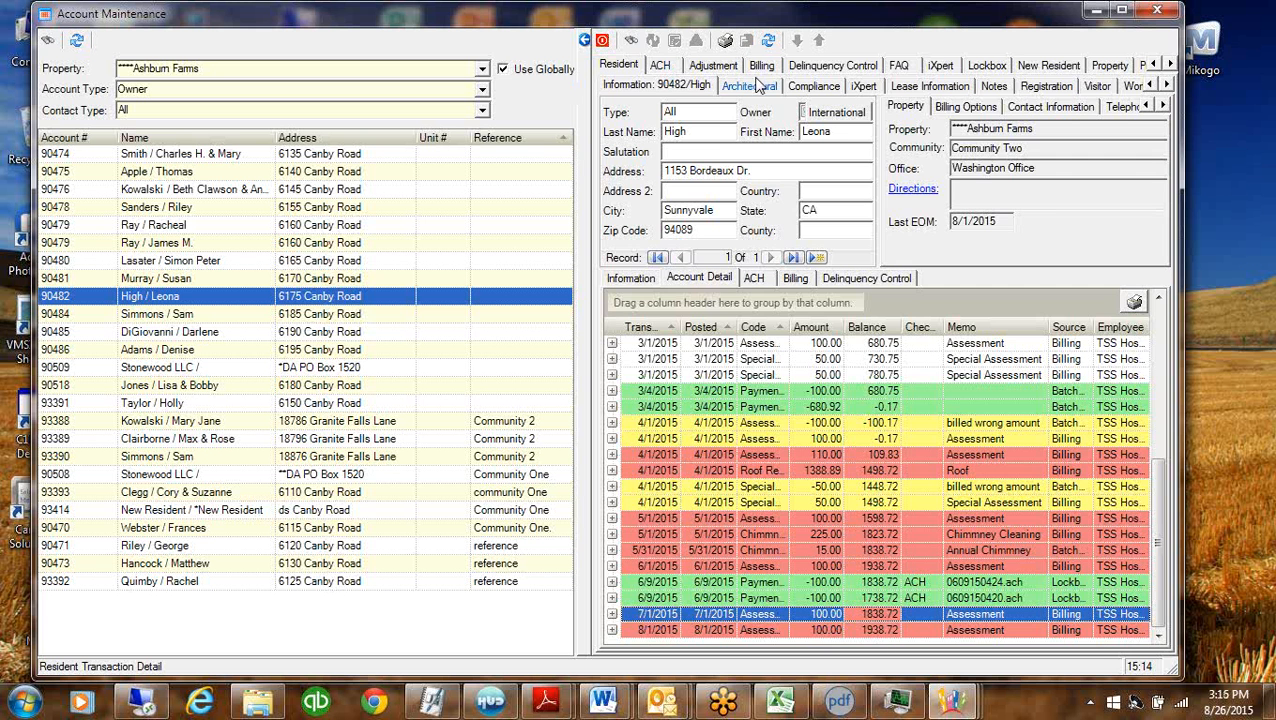
Create a cash batch for Ashburn Farms in the resident adjustments and add the selected owner to it
left_click(712, 66)
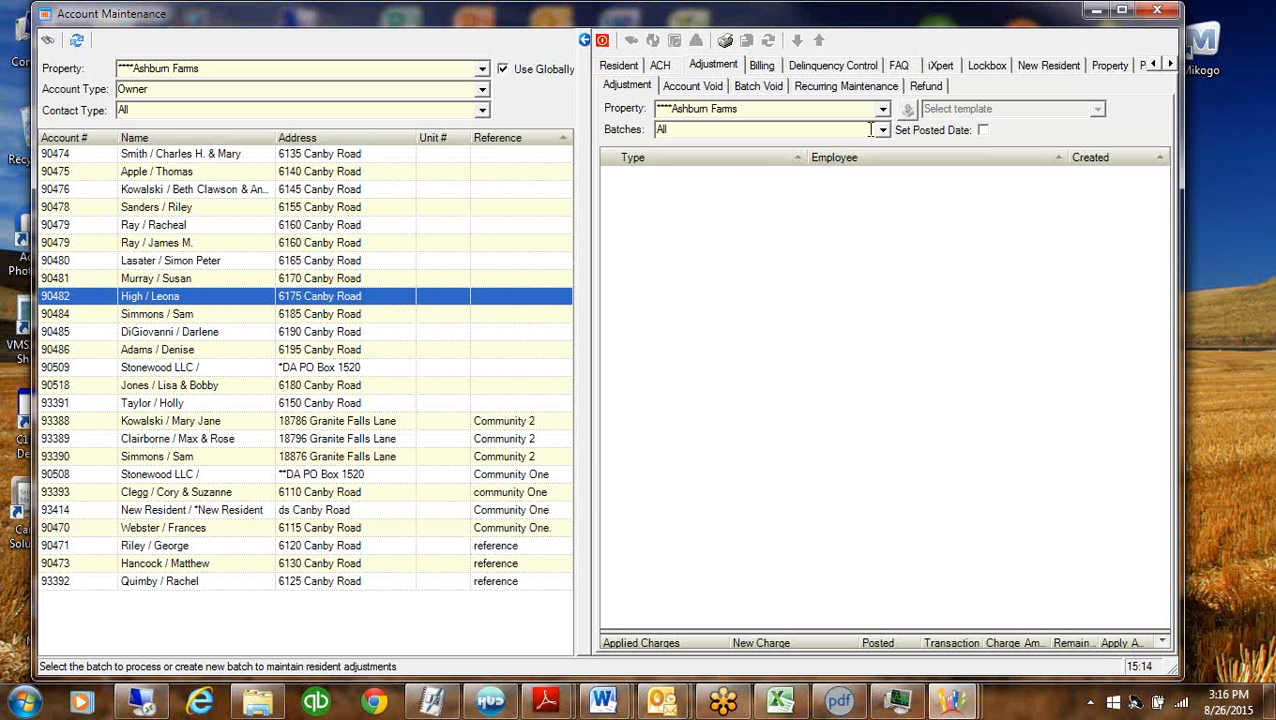
left_click(883, 131)
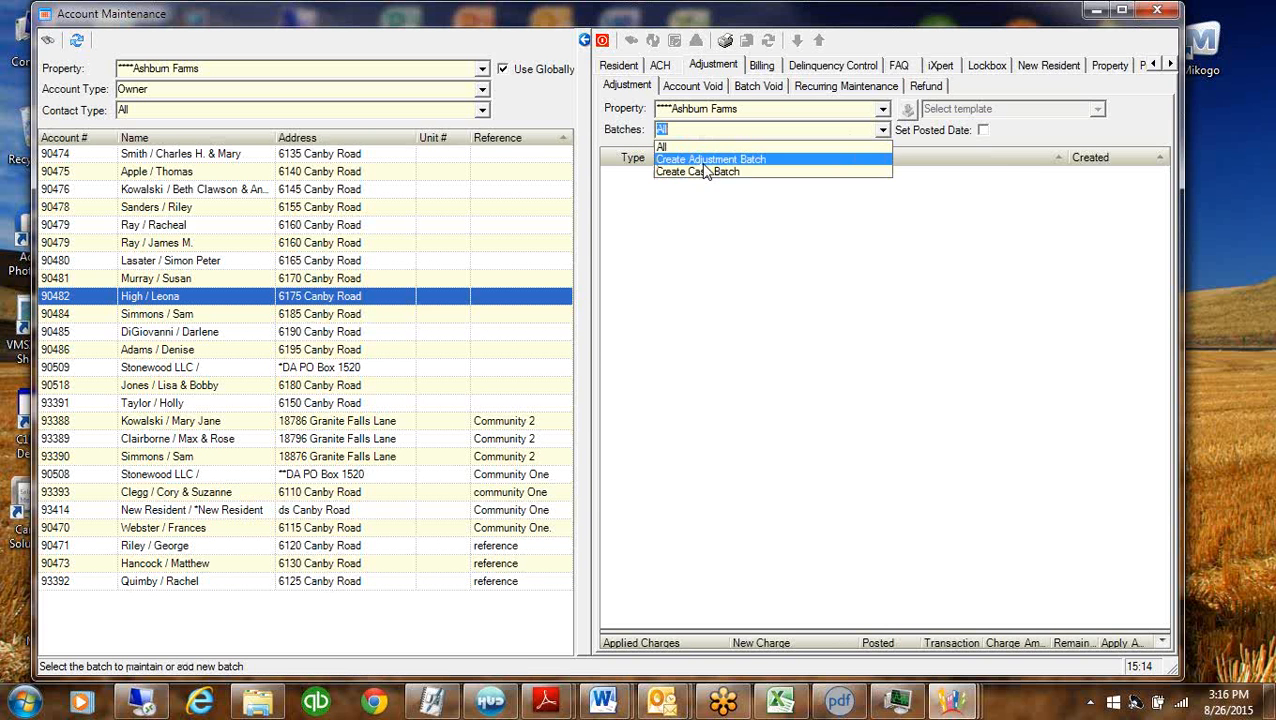
left_click(703, 173)
left_click(567, 405)
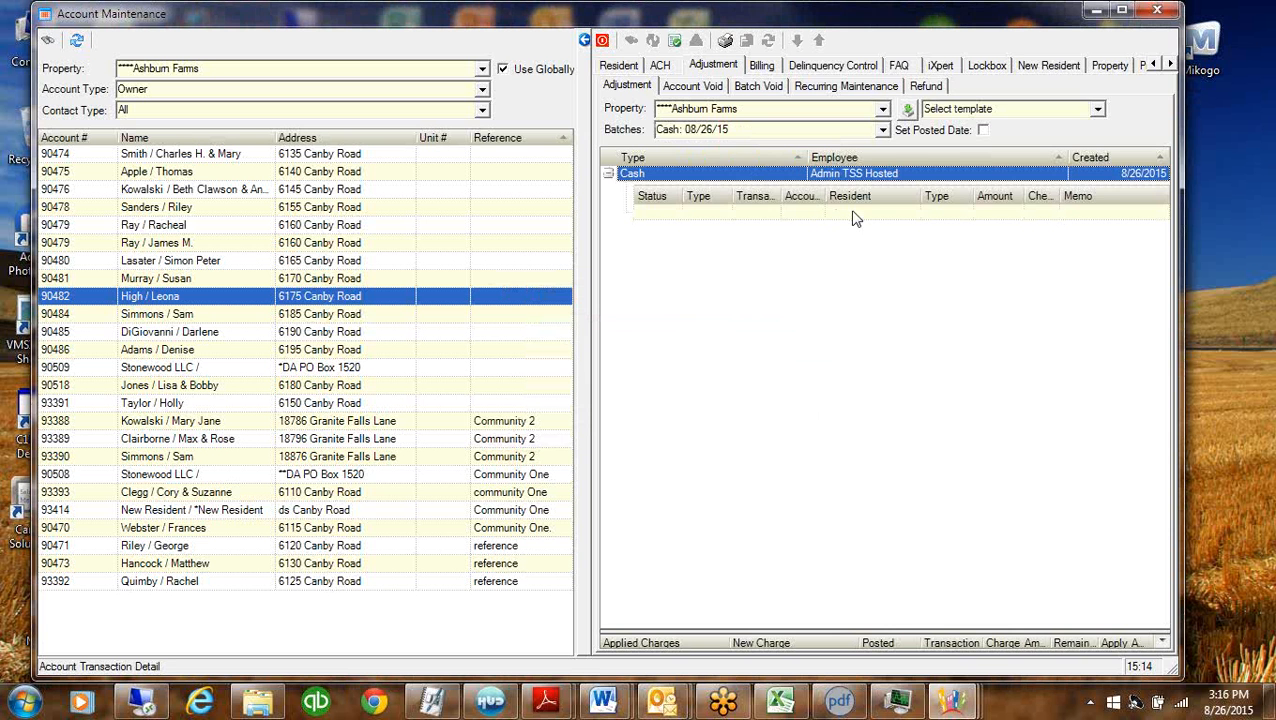
left_click(852, 214)
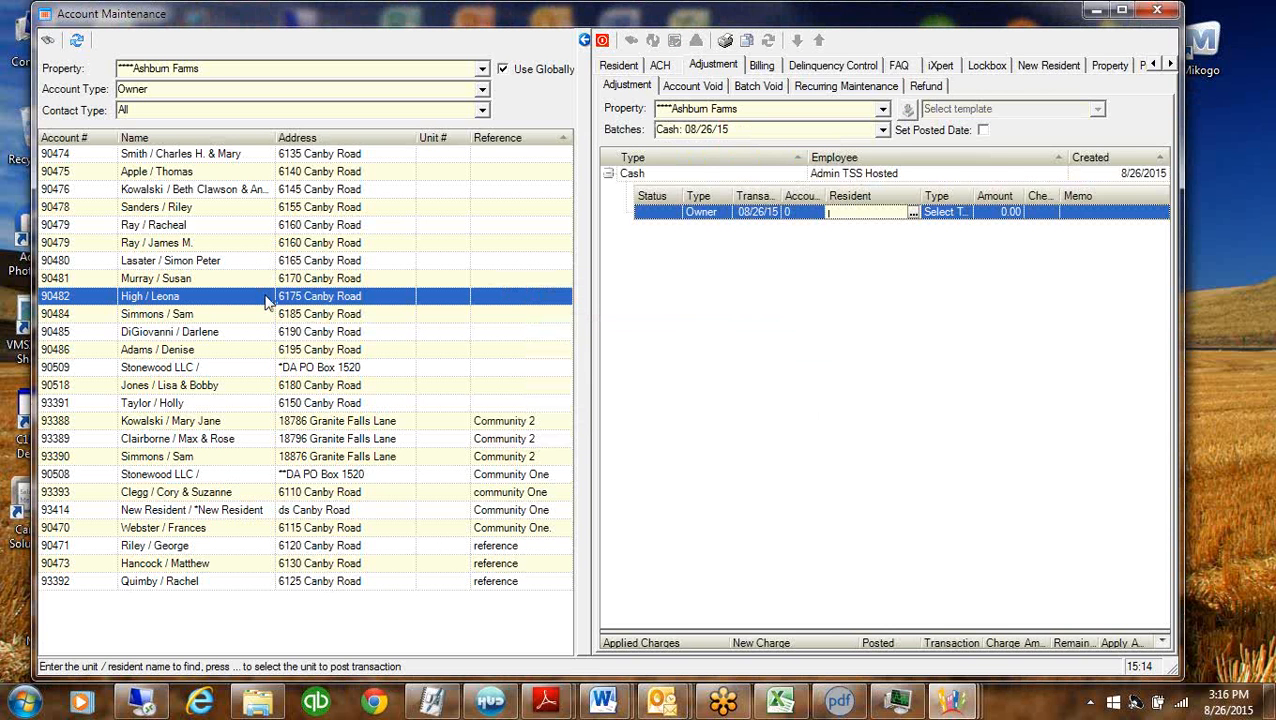
left_click_drag(268, 302, 815, 224)
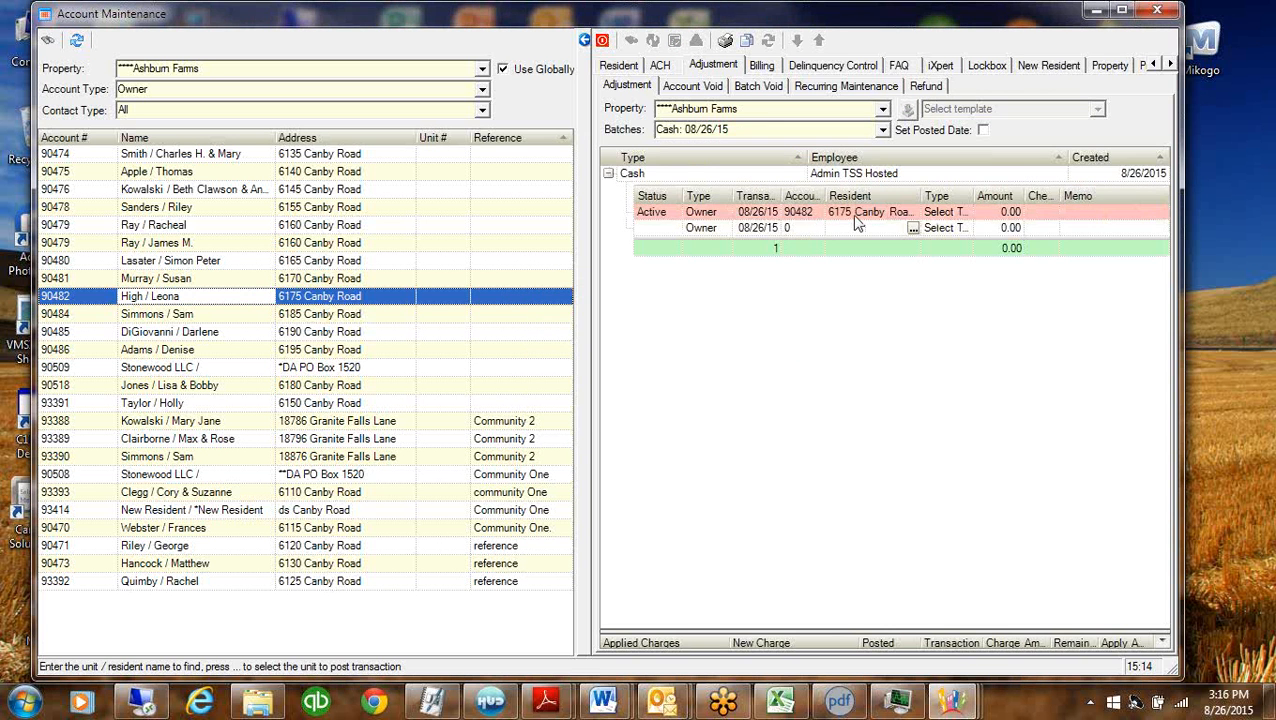
Set the batch entry's transaction date to 06/30/15
left_click(953, 212)
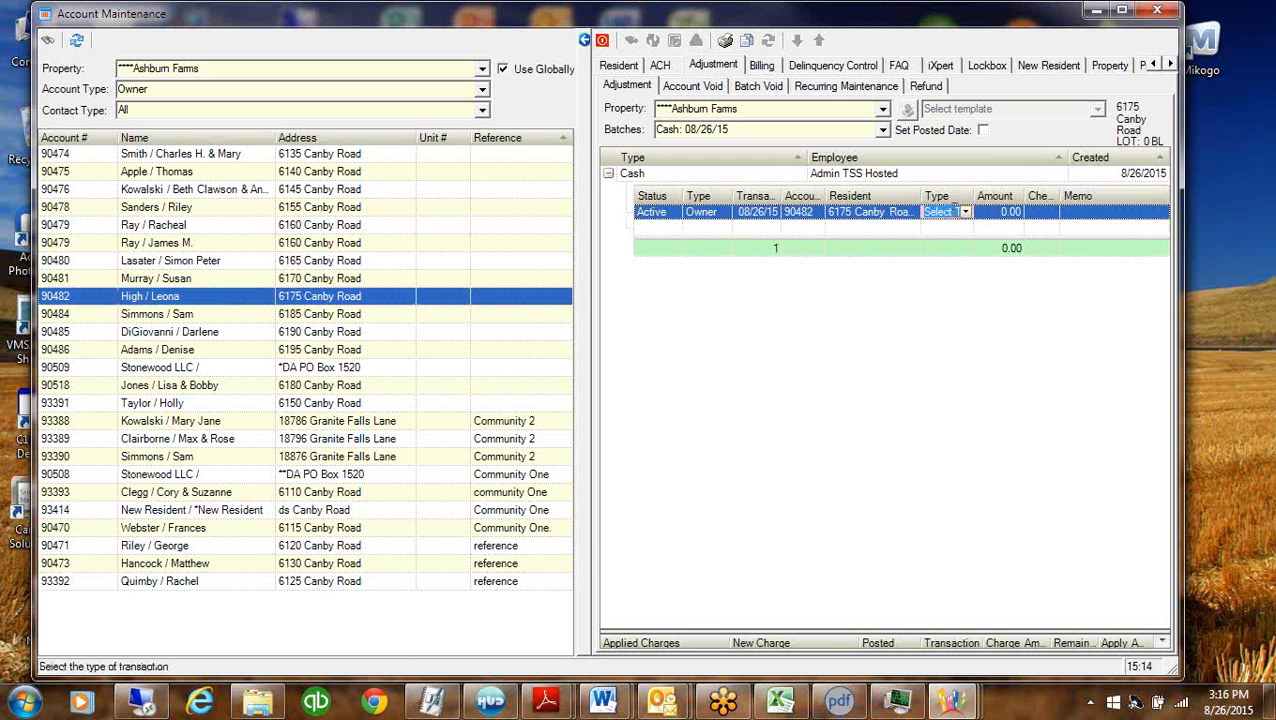
left_click(771, 218)
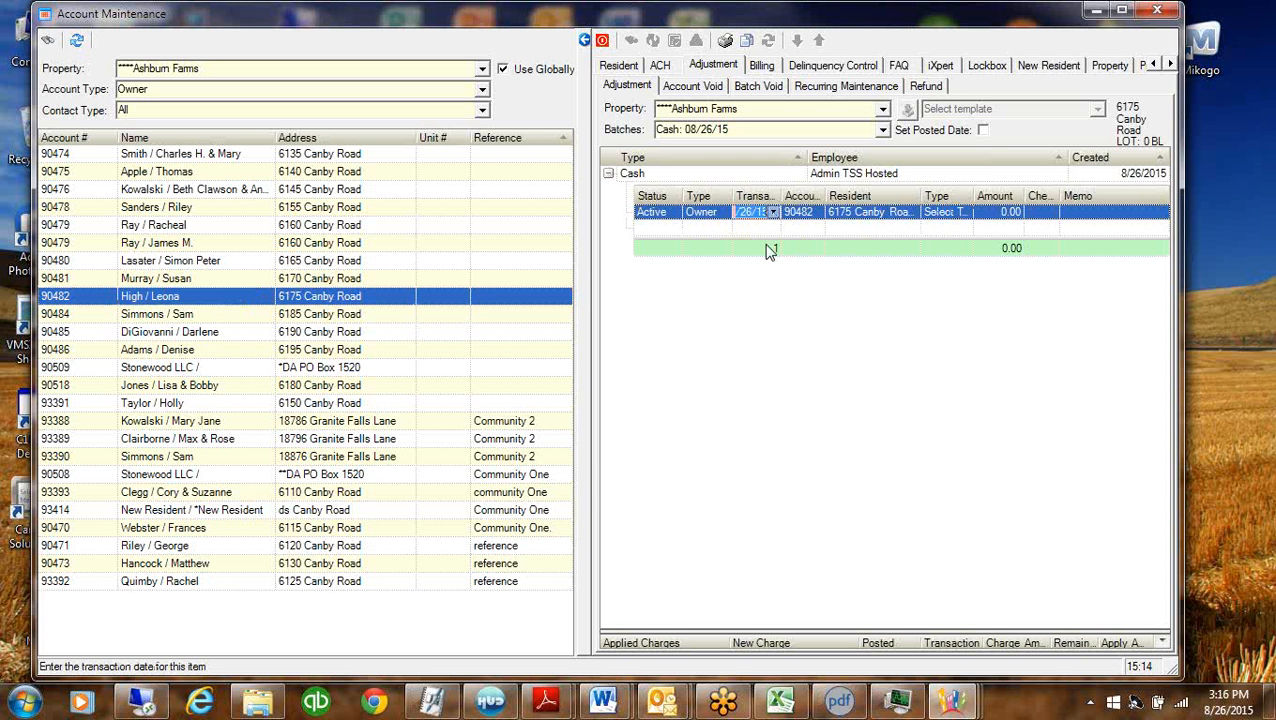
left_click(773, 212)
left_click(637, 233)
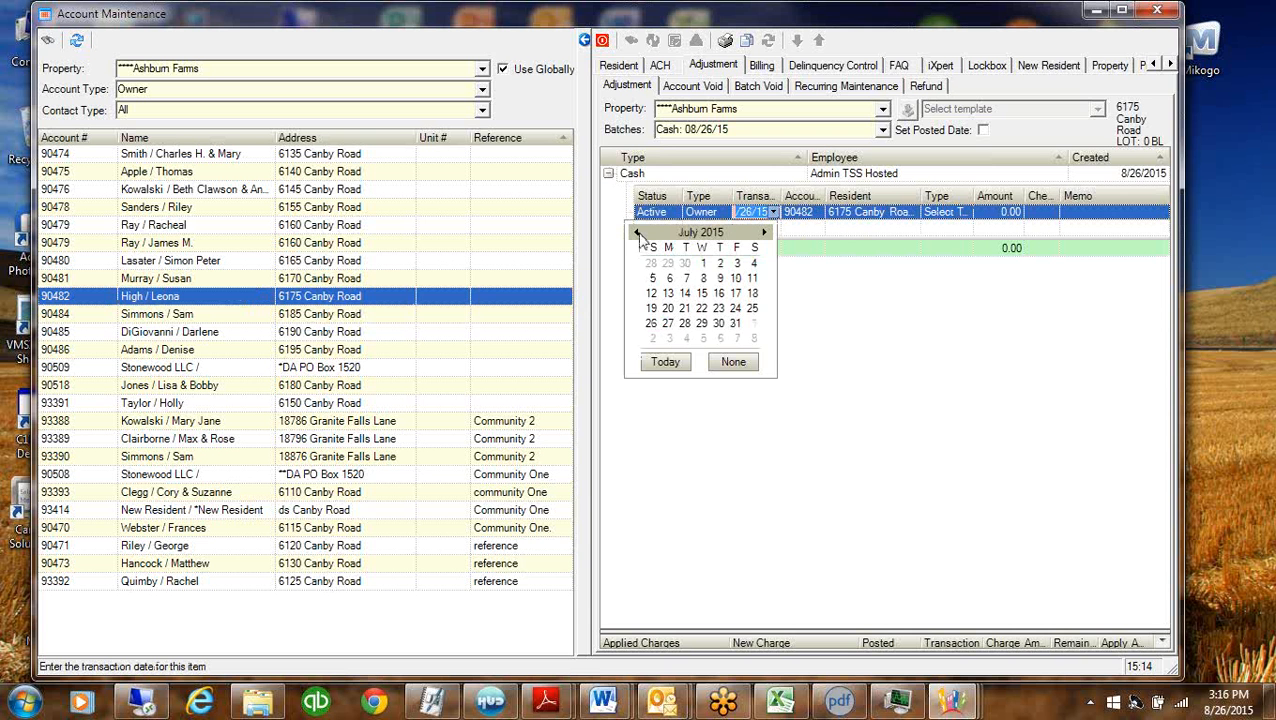
left_click(718, 323)
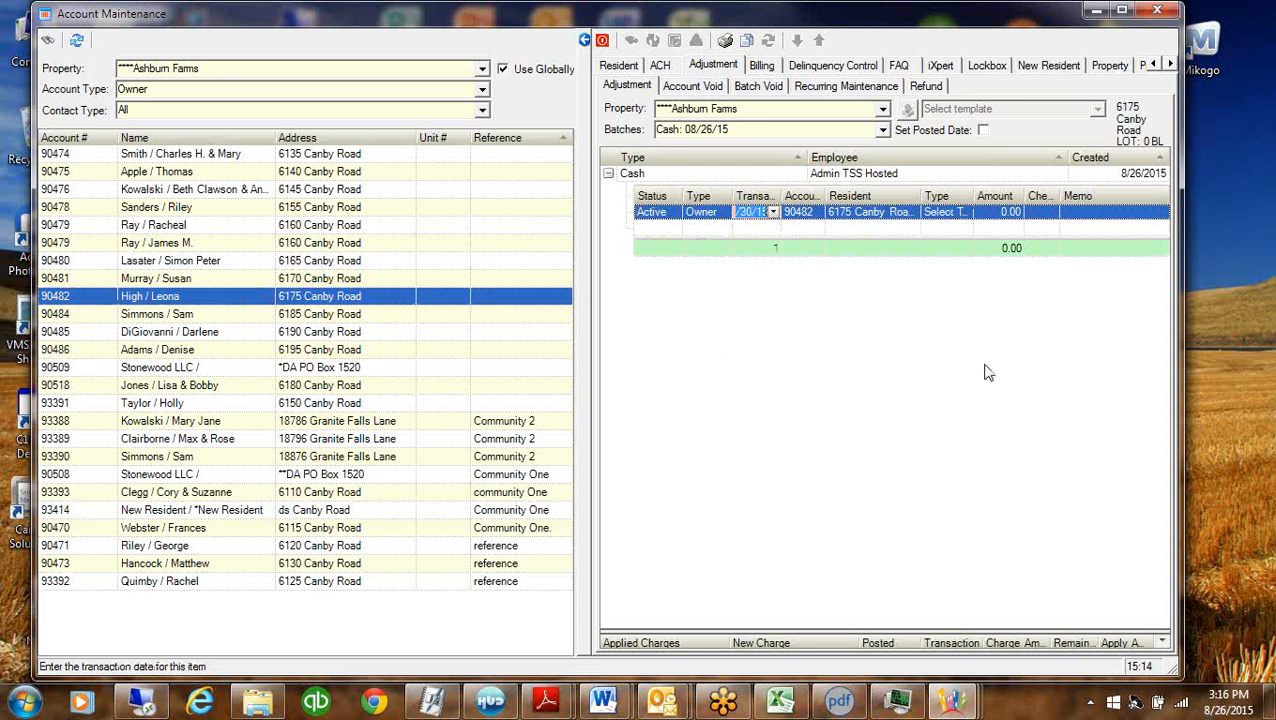
Set the batch entry's type to Payment - CAB 1 and its amount to 1838.72
left_click(950, 212)
left_click(965, 212)
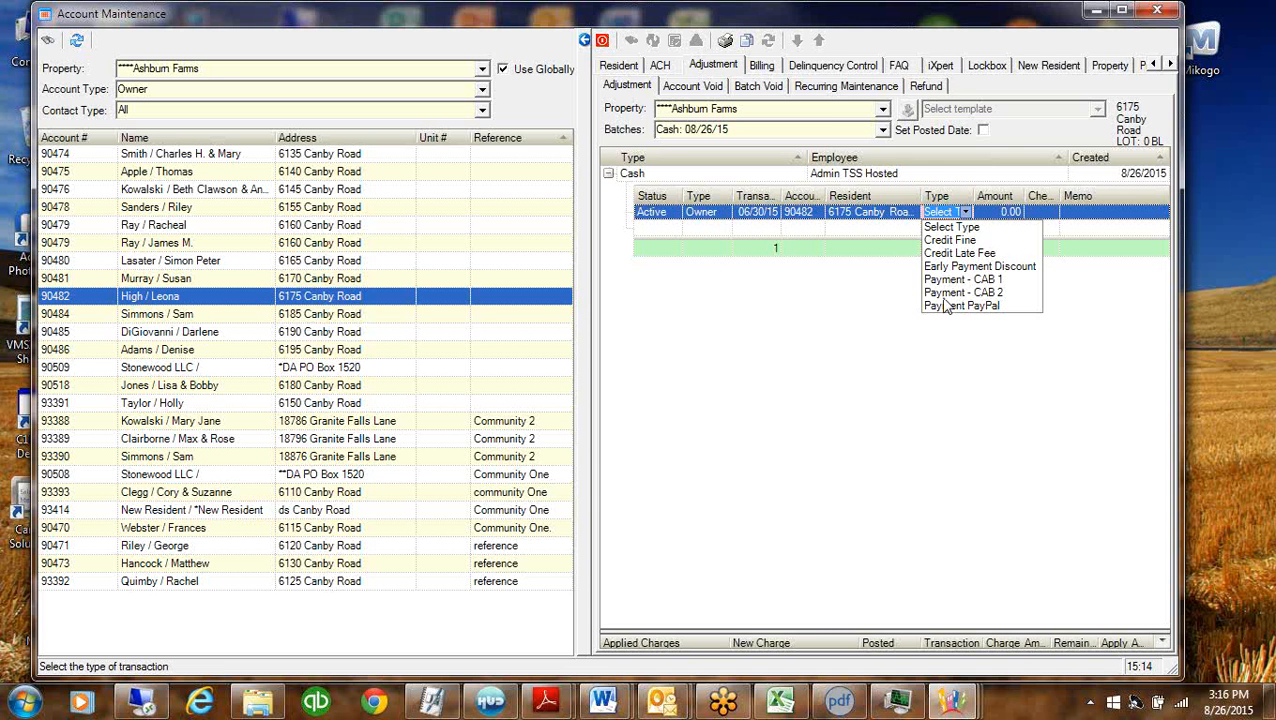
left_click(945, 281)
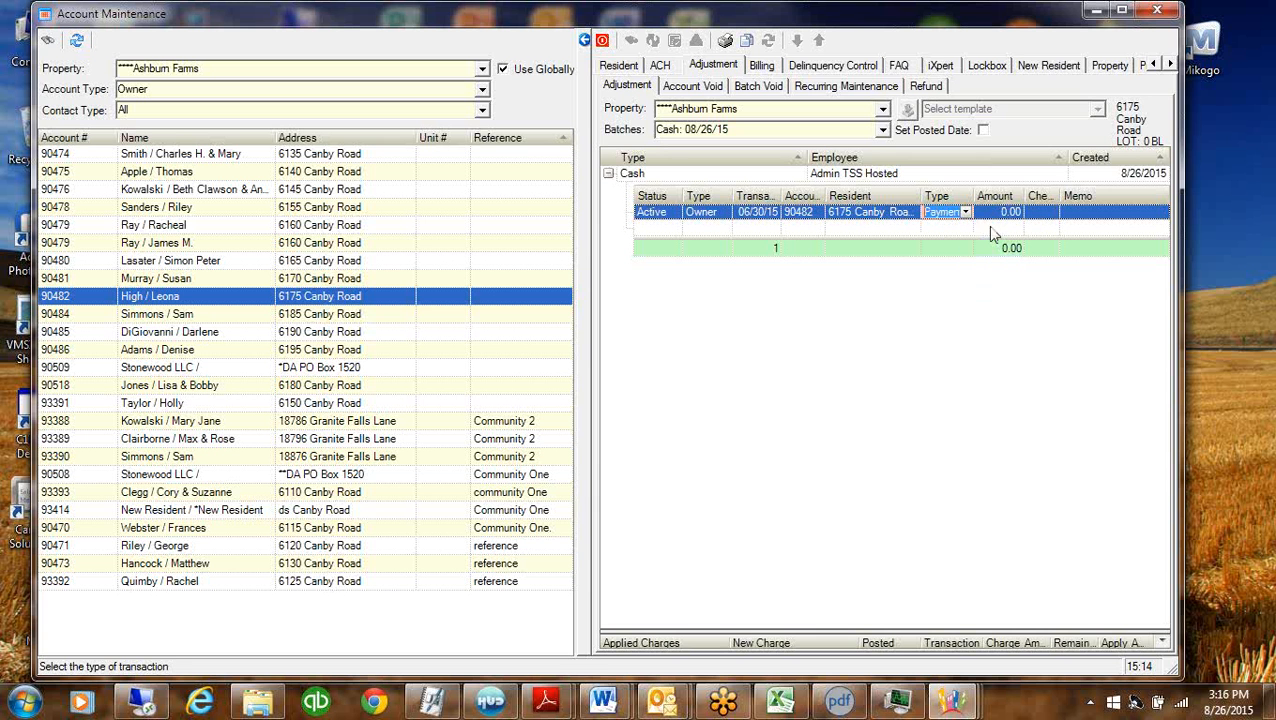
left_click(995, 212)
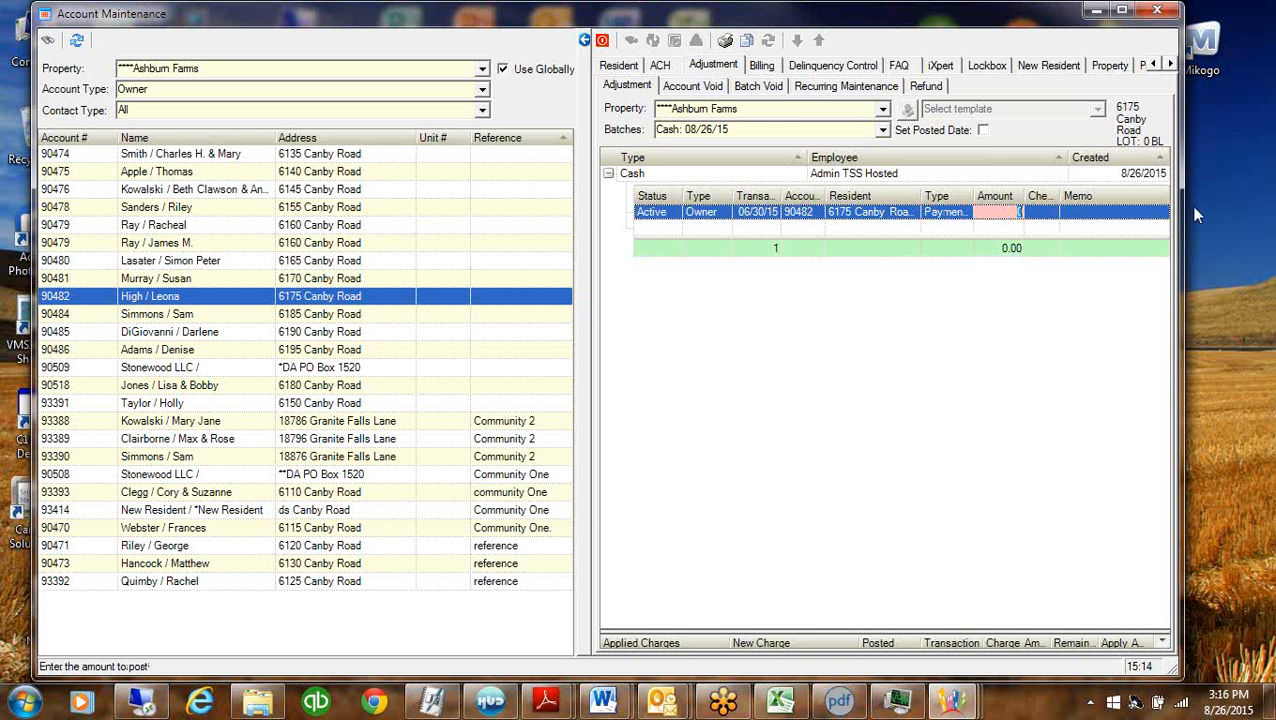
type("15")
type("38.72")
left_click(1100, 250)
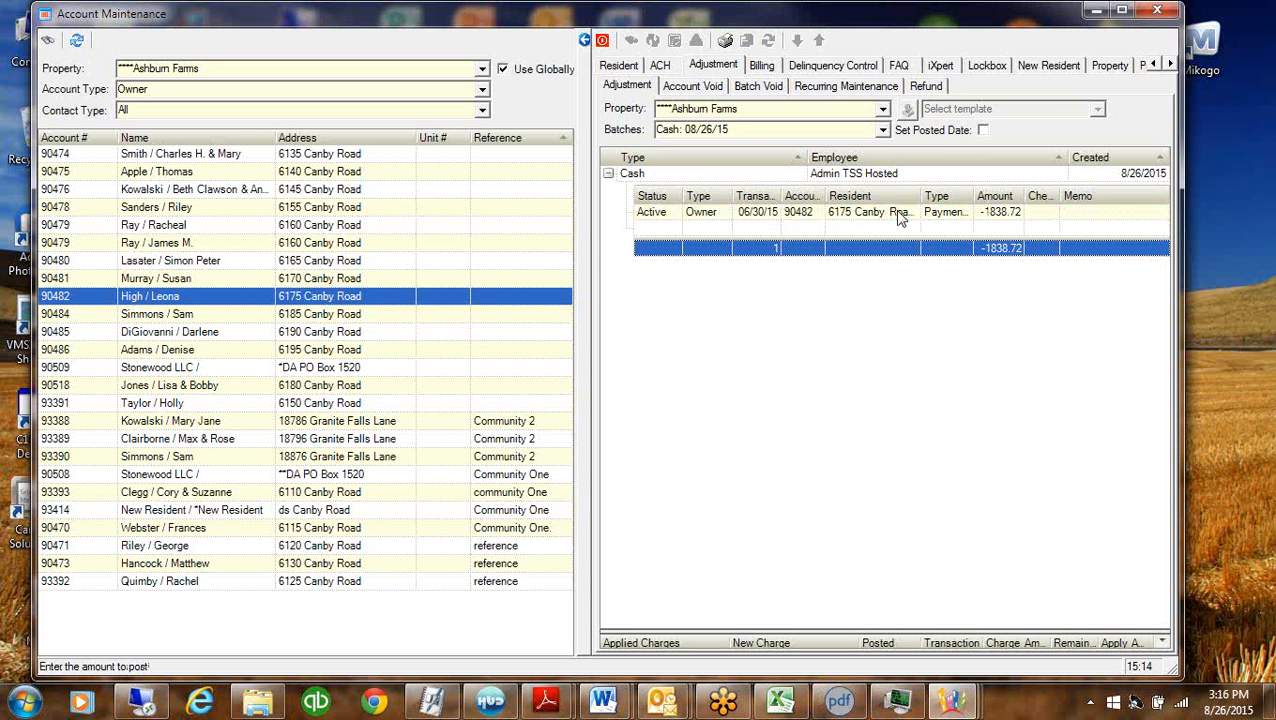
Post the cash batch with the posted date set to the transaction date, and refresh the owner's account detail
left_click(608, 174)
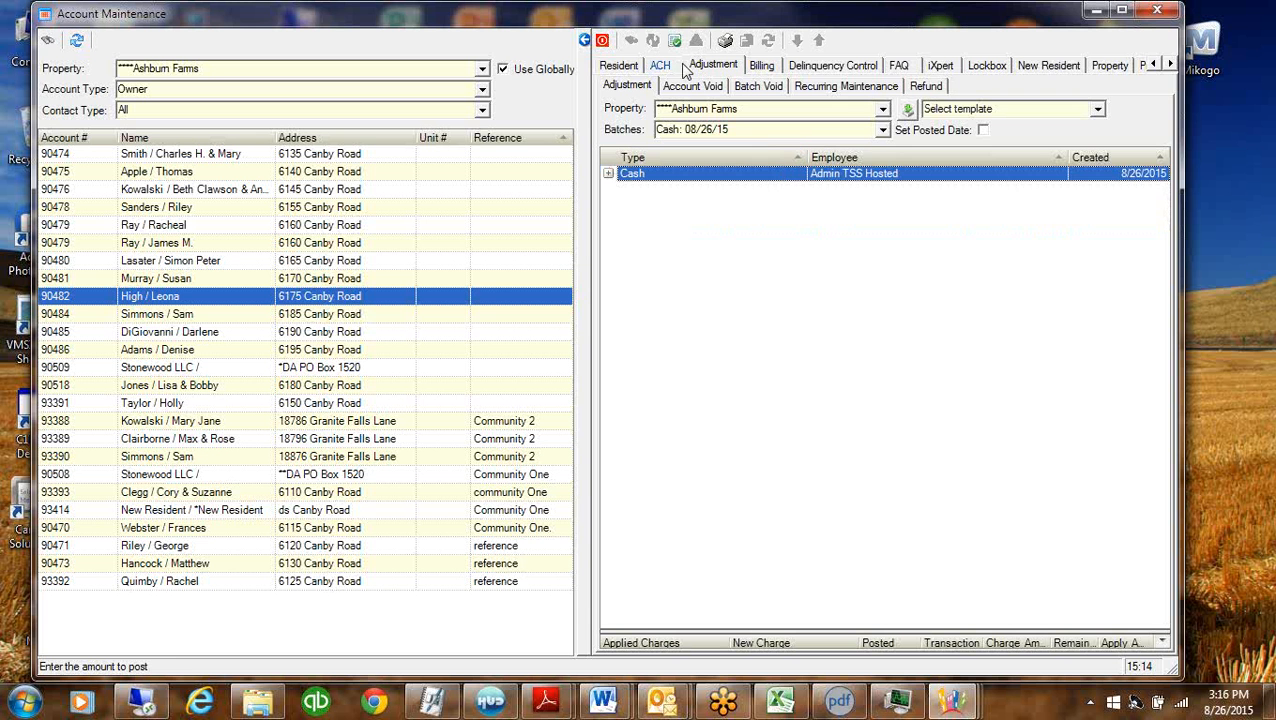
left_click(983, 131)
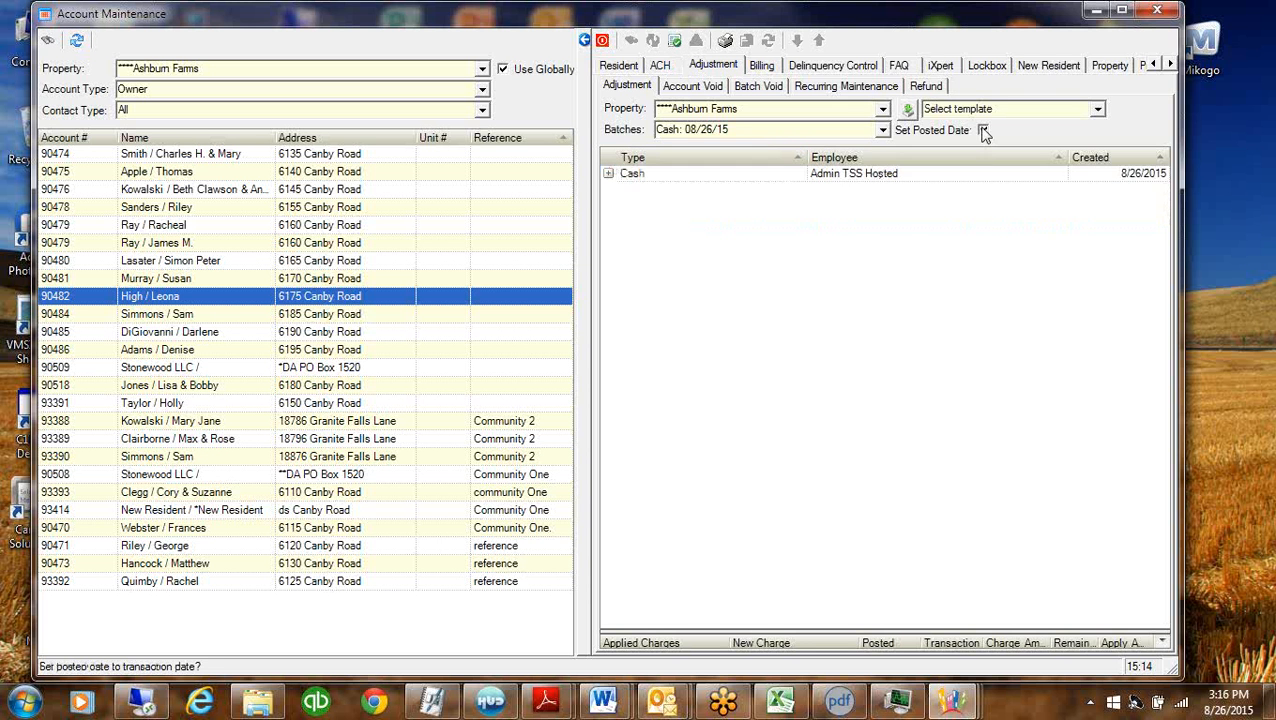
left_click(608, 174)
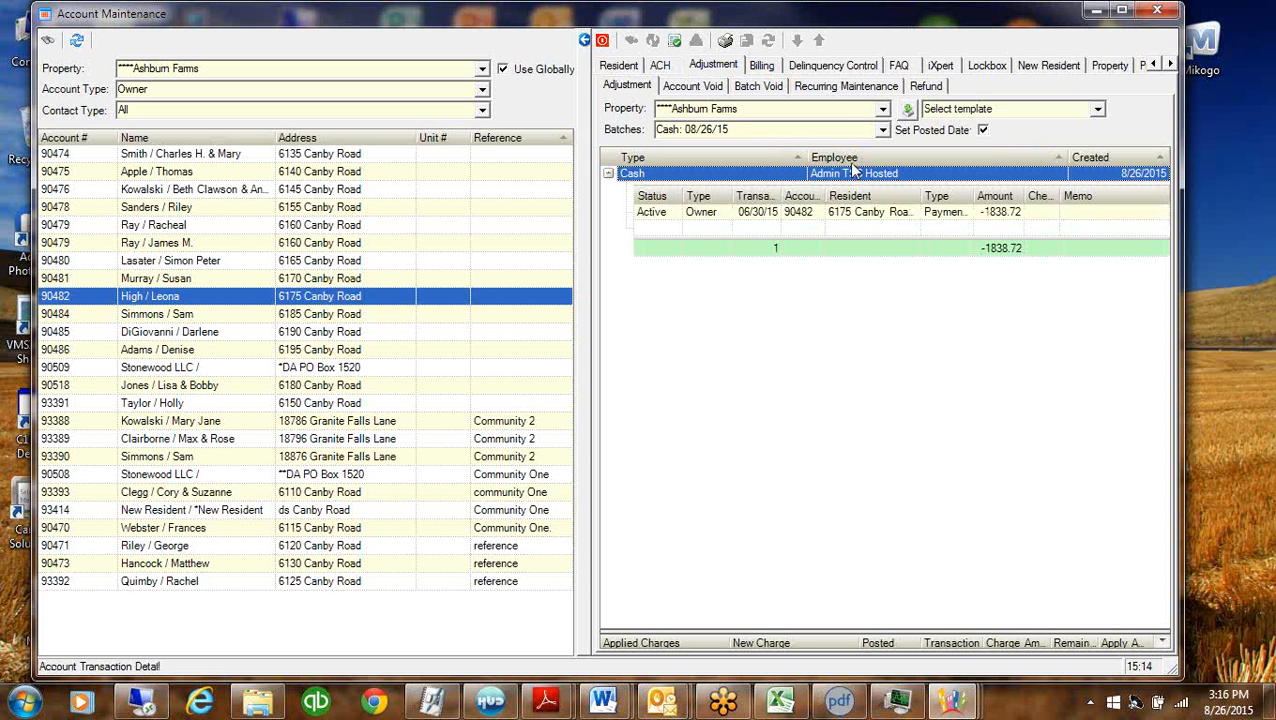
left_click(675, 42)
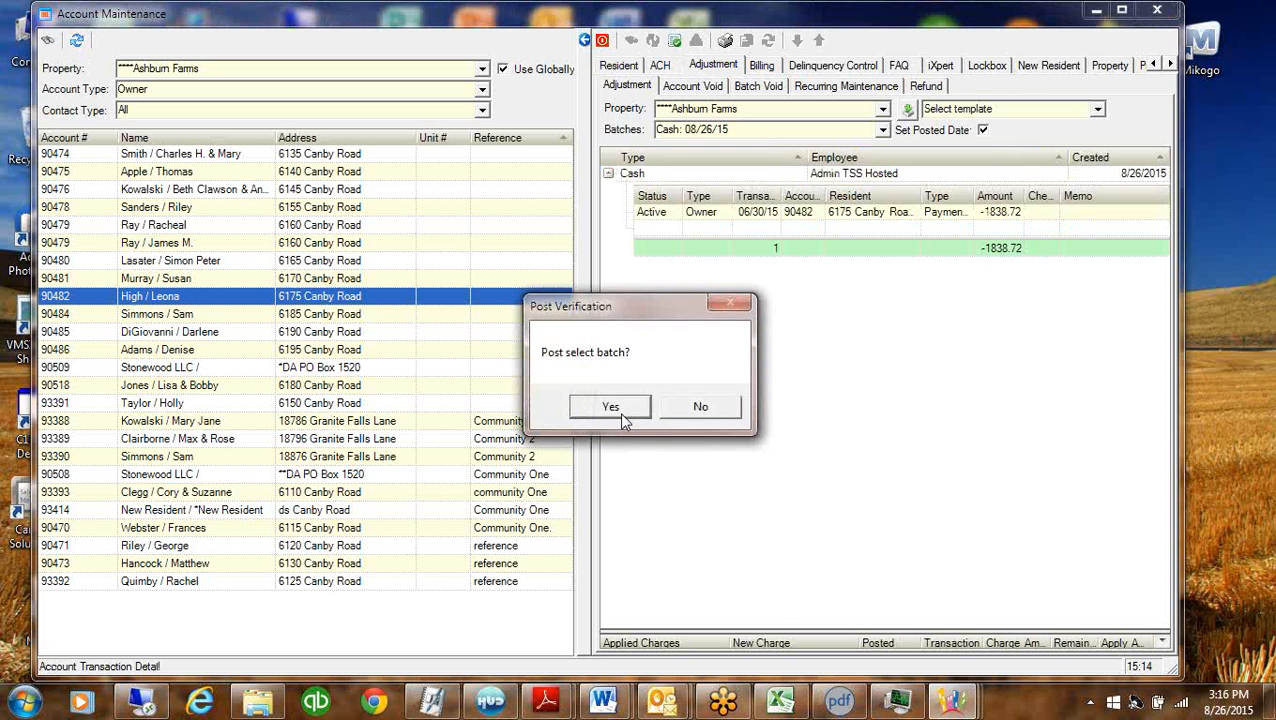
left_click(621, 410)
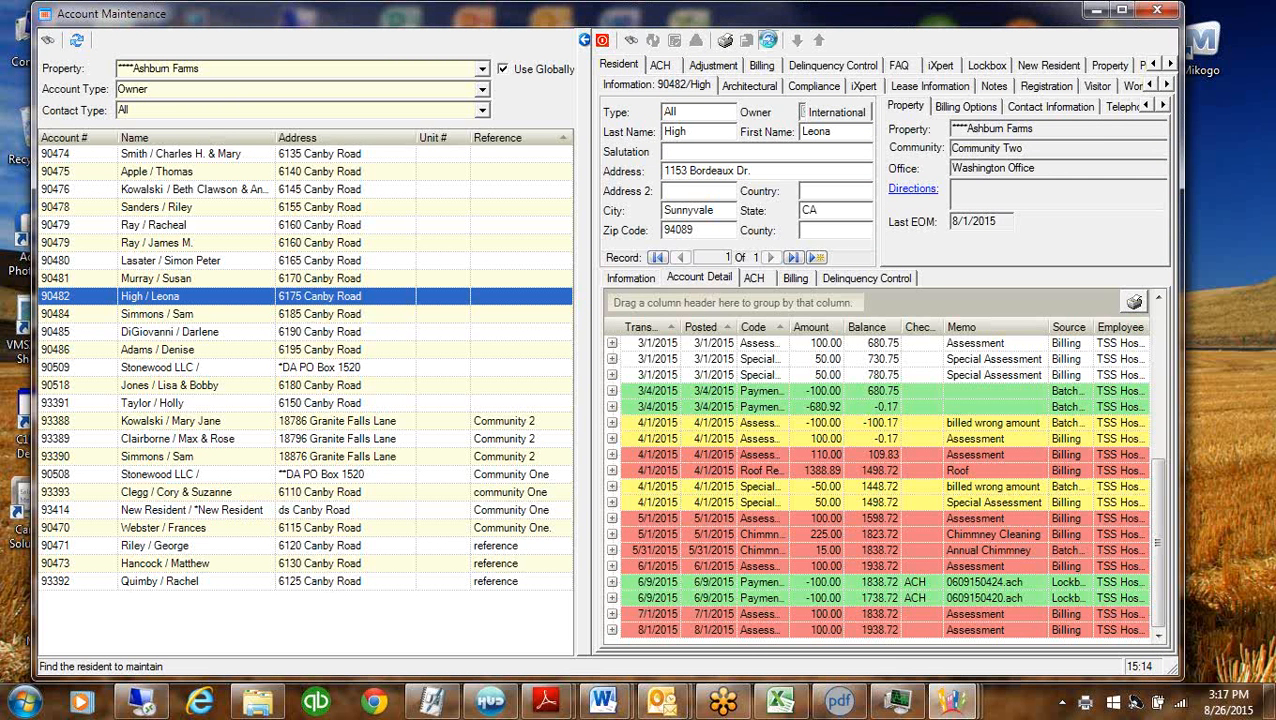
left_click(769, 41)
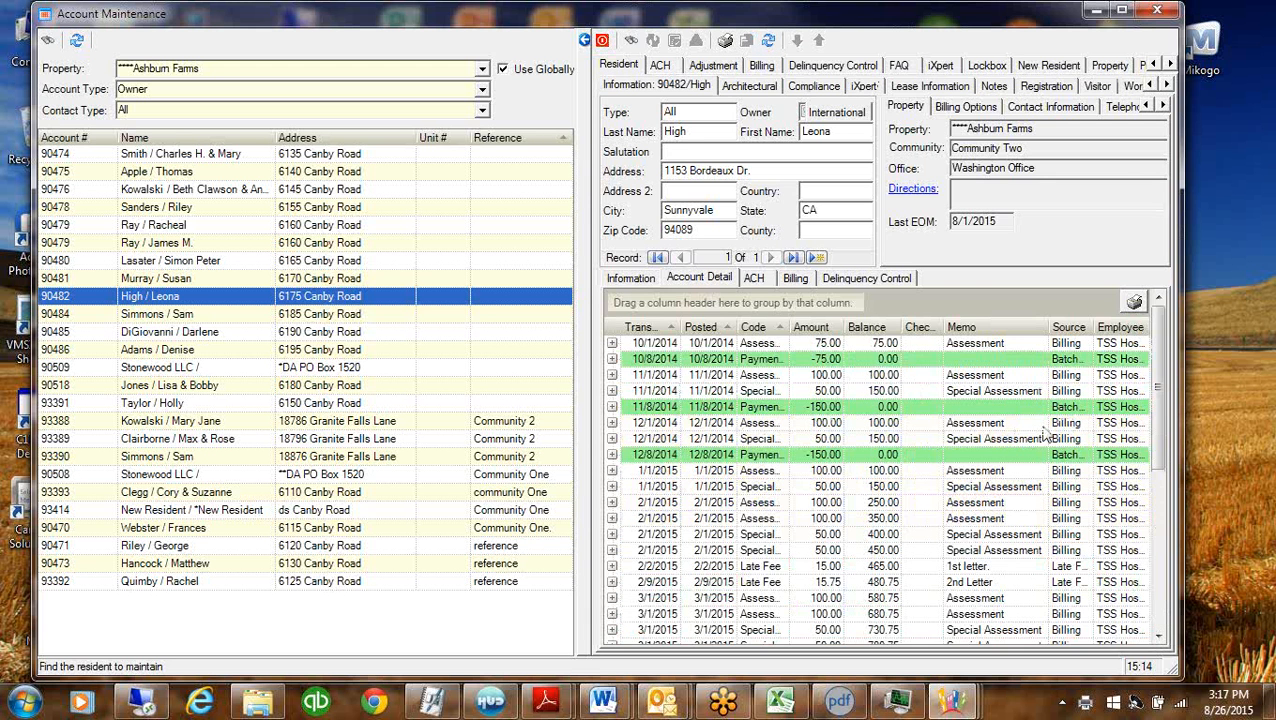
Examine the owner's most recent transactions, comparing the backdated 6/30/2015 payment with the June charges and the 7/1/2015 and 8/1/2015 assessments
left_click_drag(1156, 366, 1158, 546)
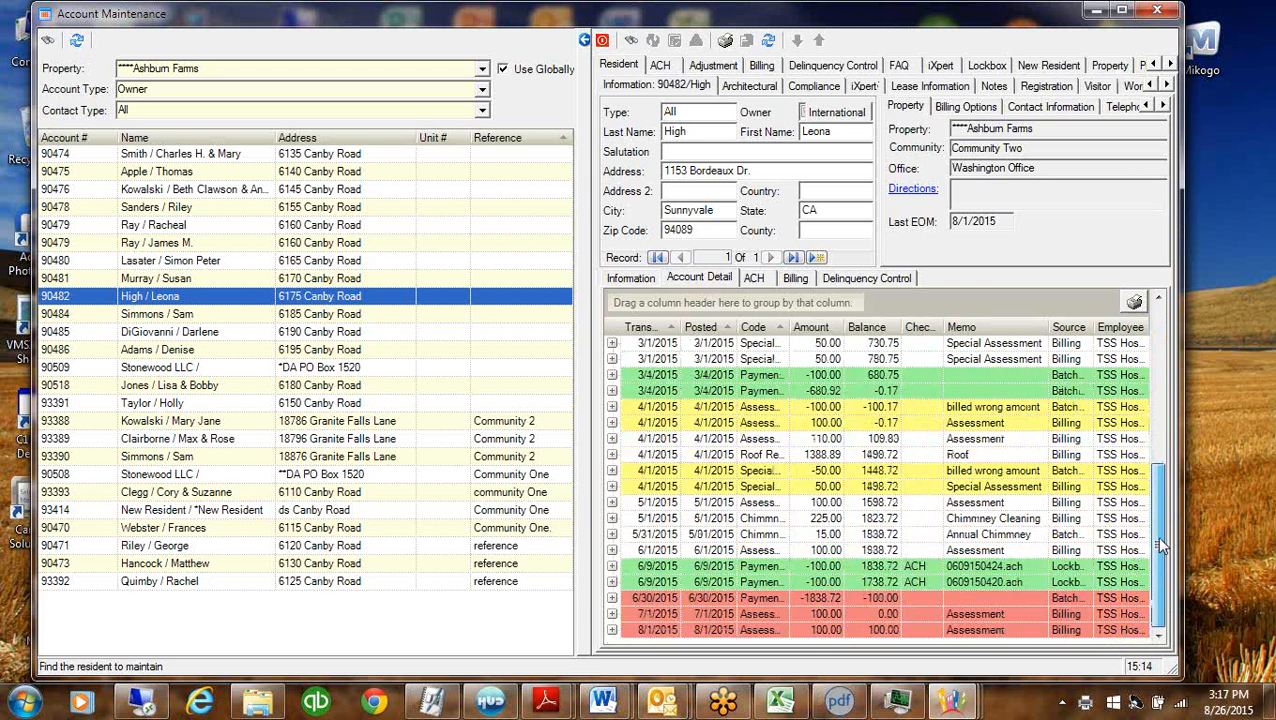
left_click(716, 598)
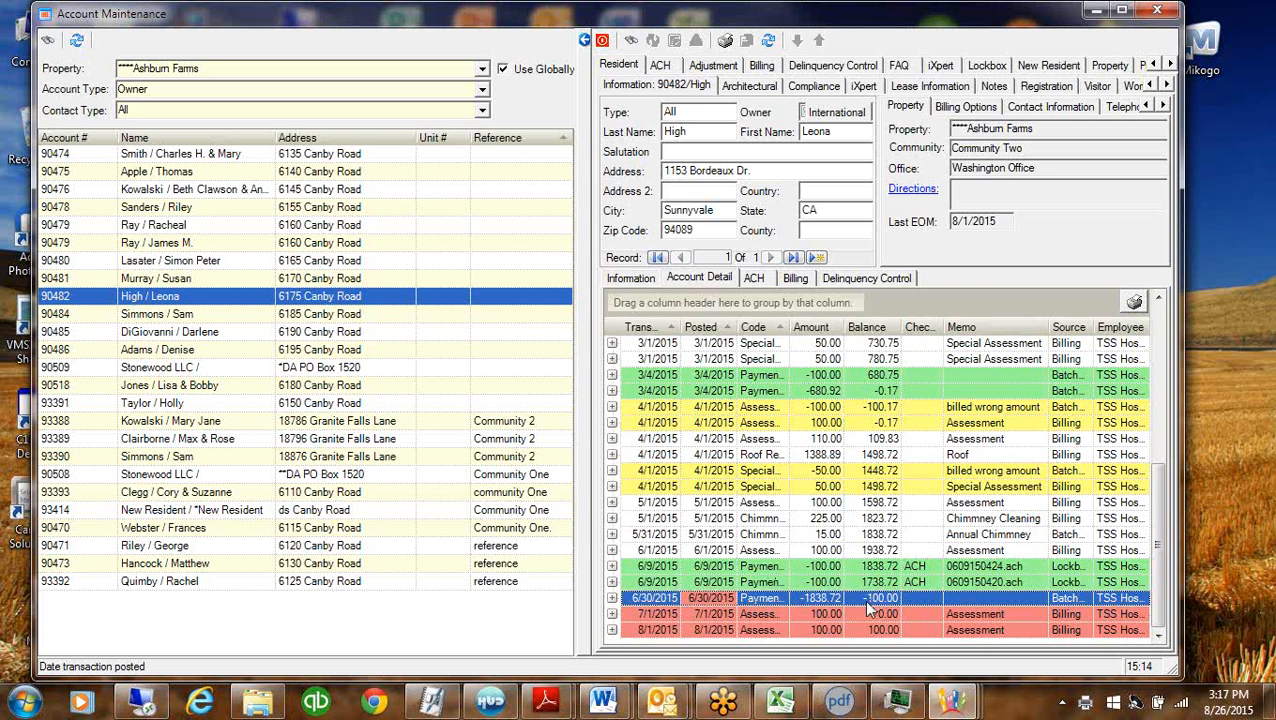
left_click(930, 550)
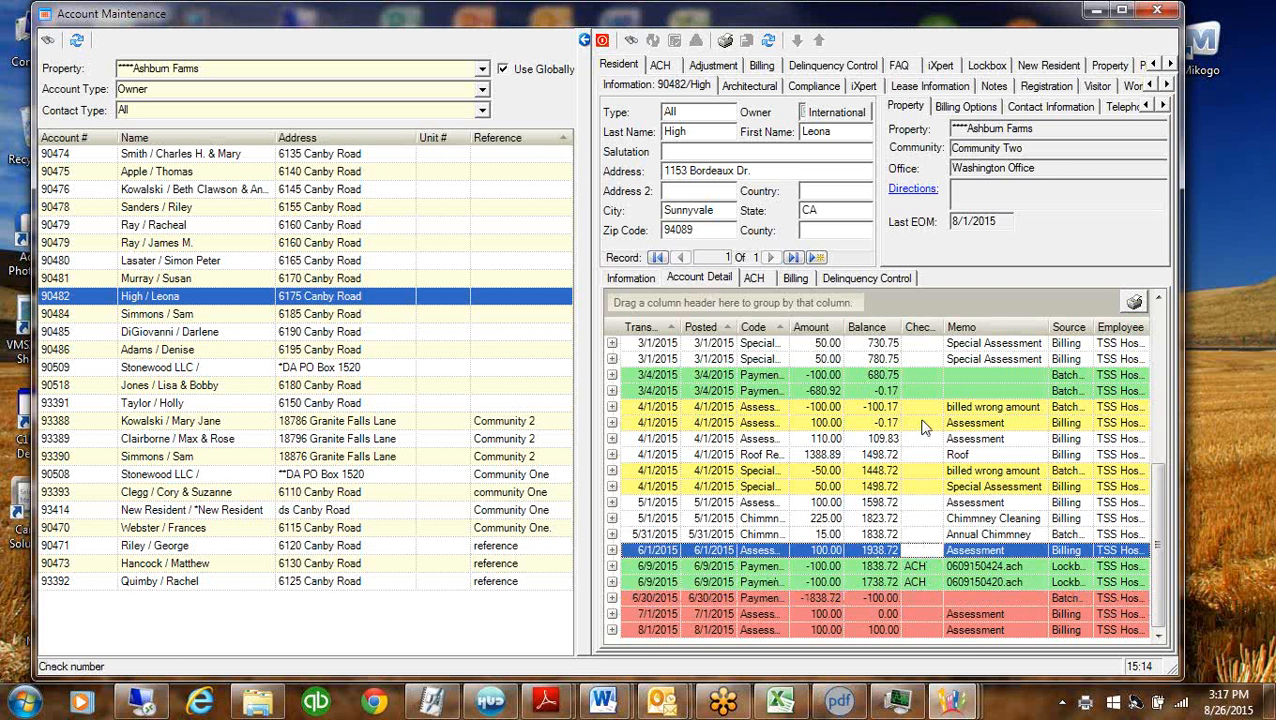
left_click(760, 613)
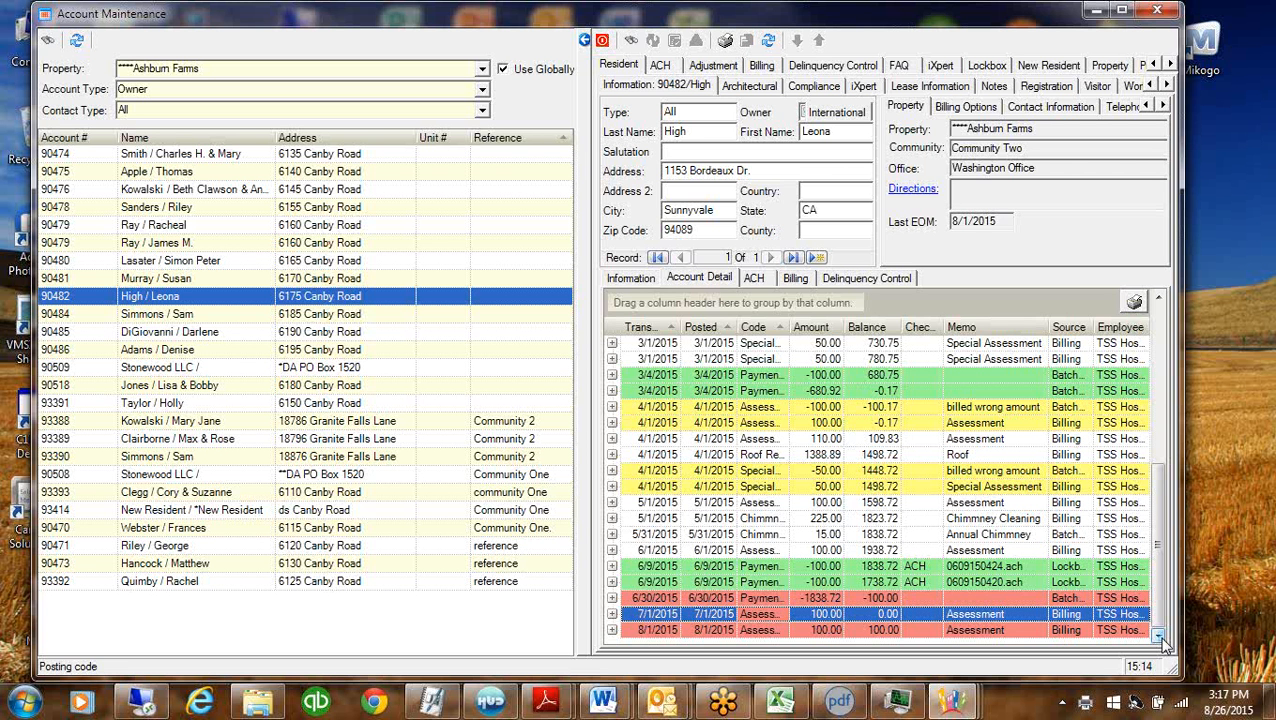
left_click(792, 503)
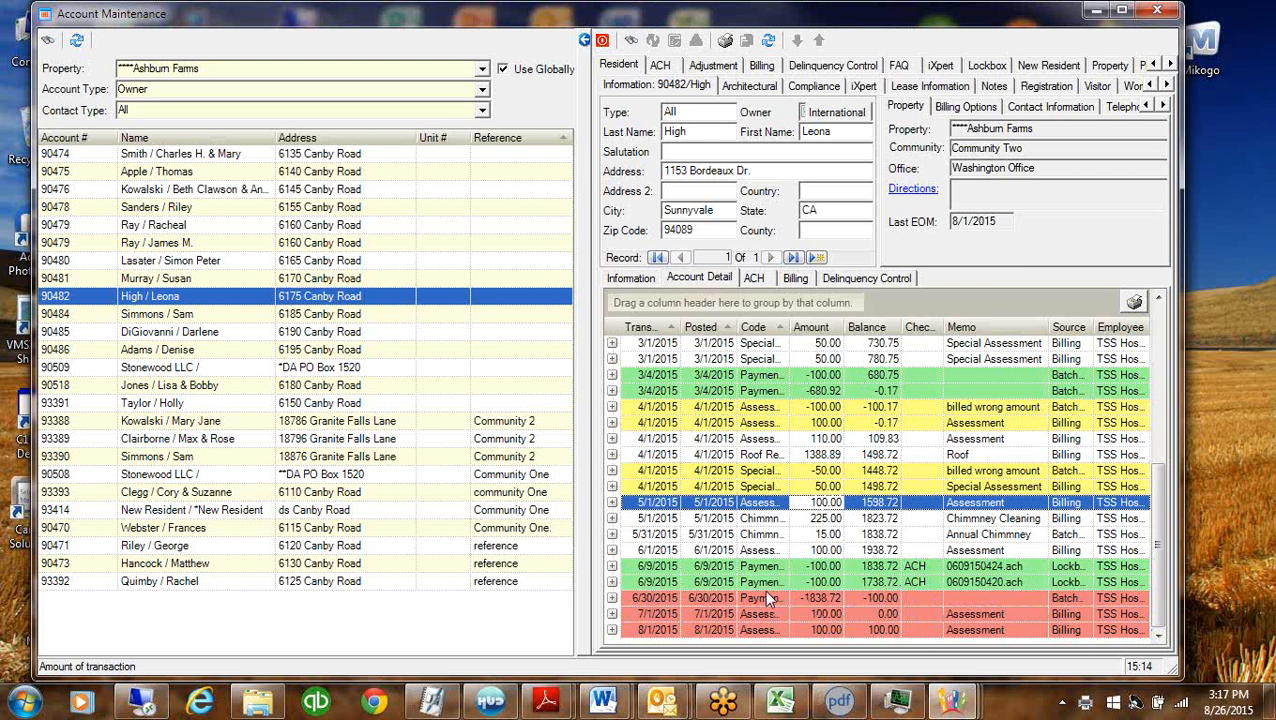
left_click(712, 614)
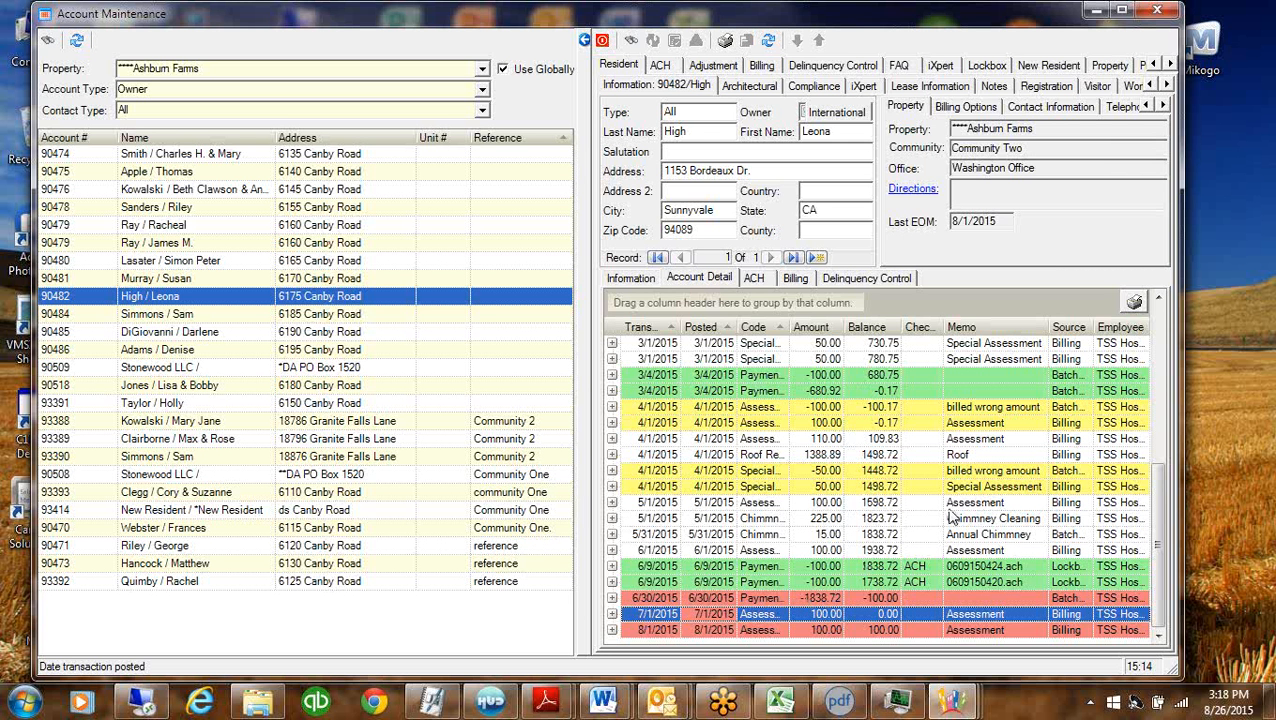
left_click(867, 598)
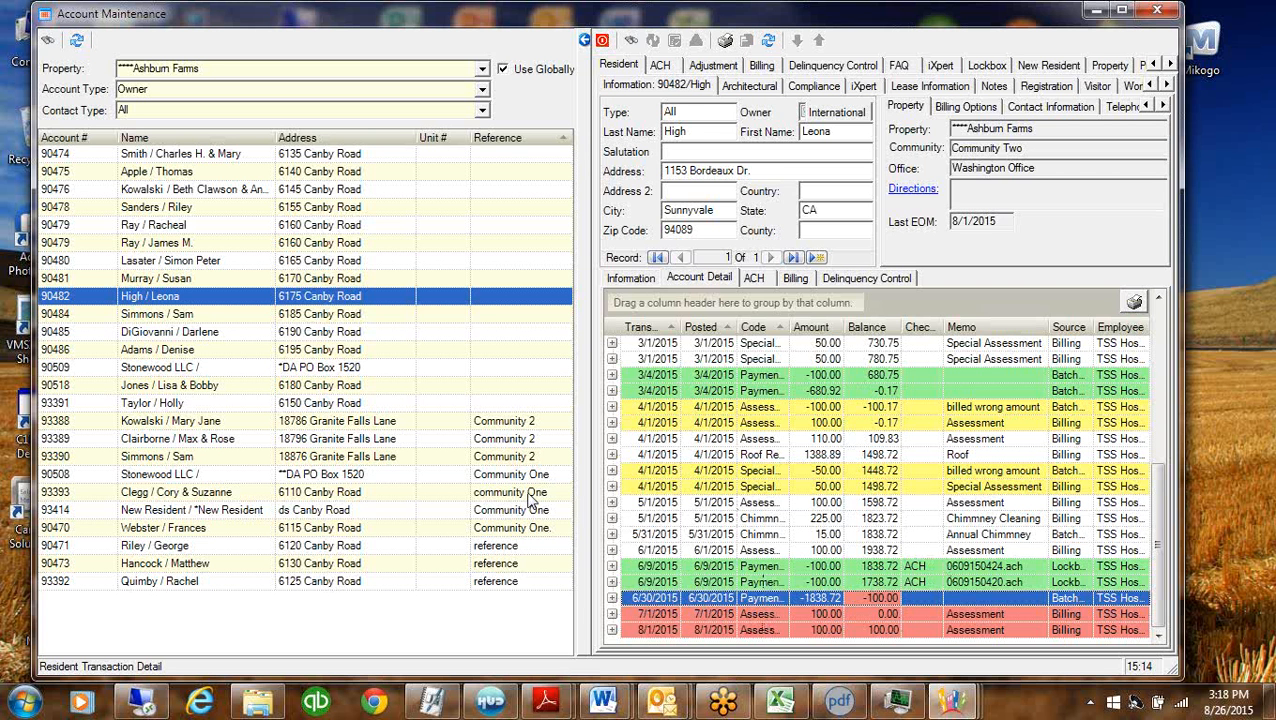
left_click(745, 614)
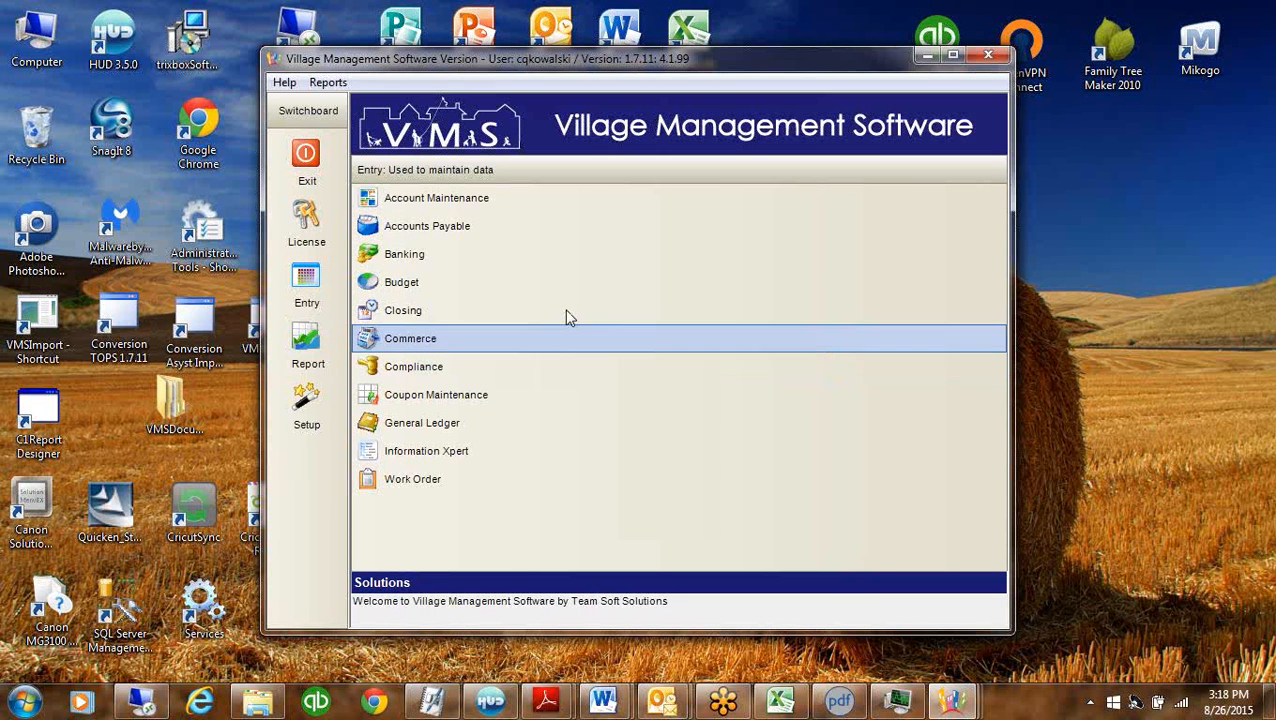
Close the current period for Ashburn Farms together with the already marked Cambridge Manor HOA, and leave the closing module
left_click(450, 314)
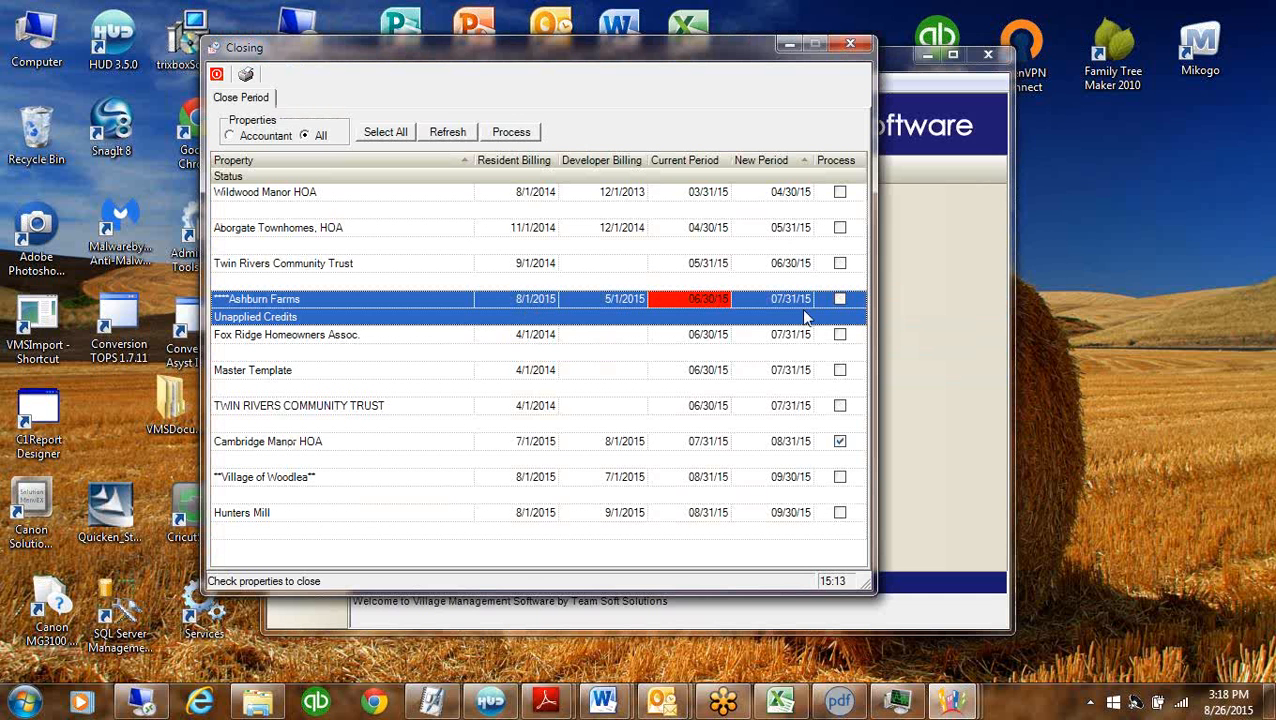
left_click(840, 298)
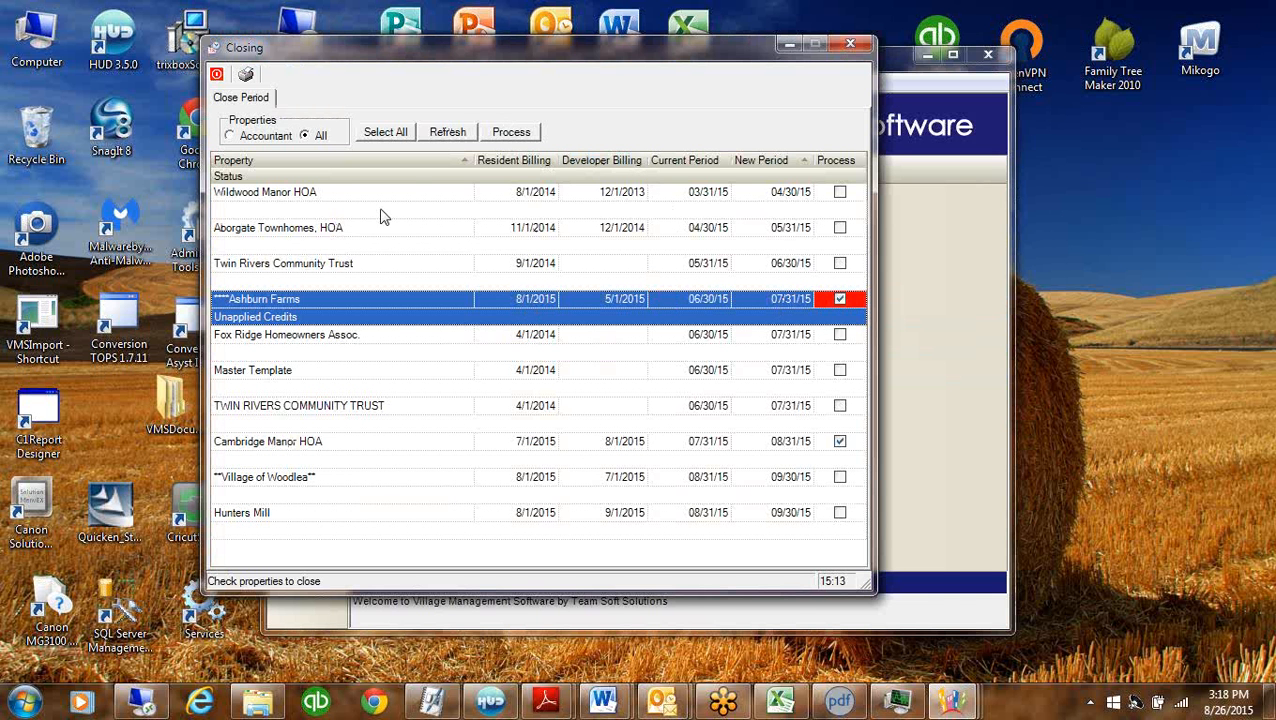
left_click(515, 132)
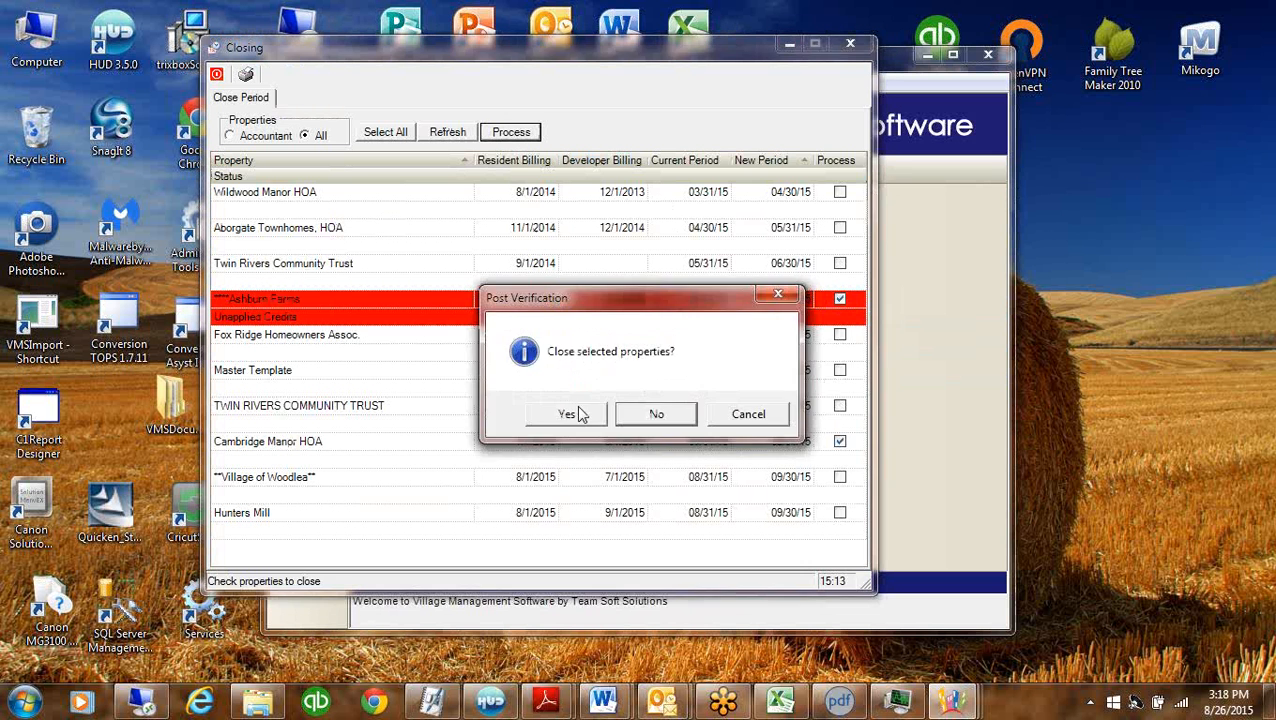
left_click(580, 414)
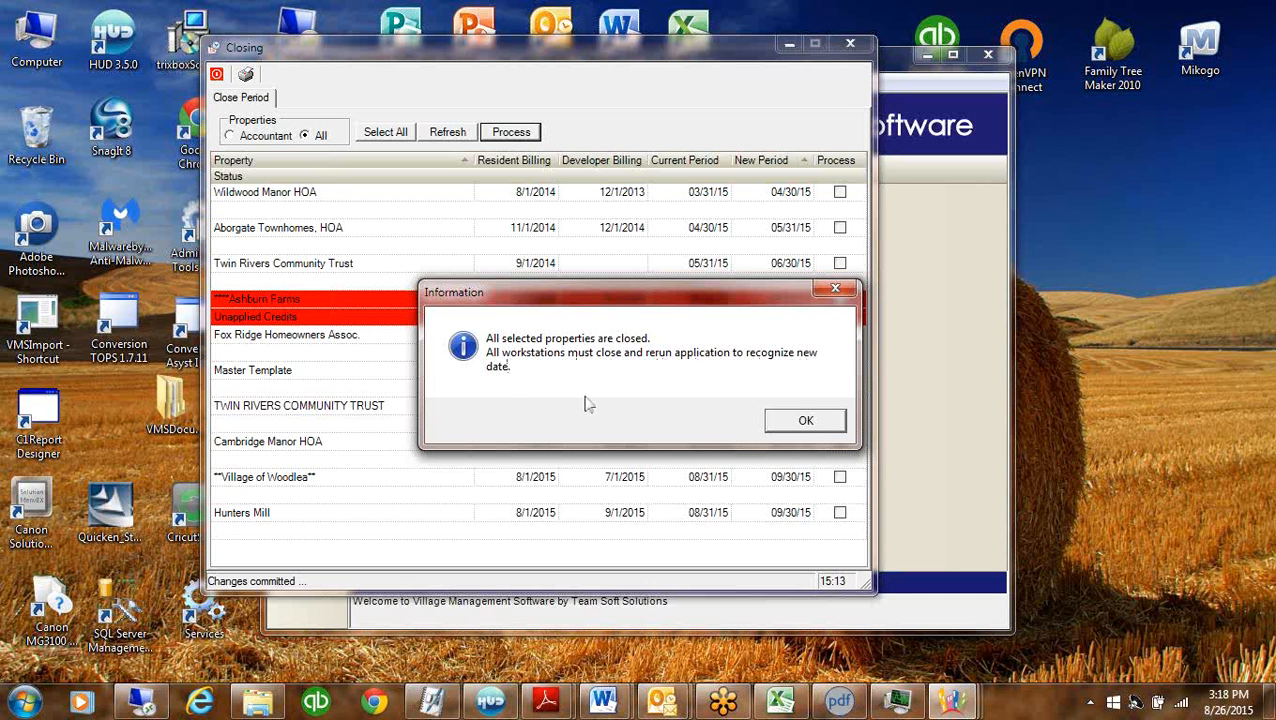
left_click(822, 428)
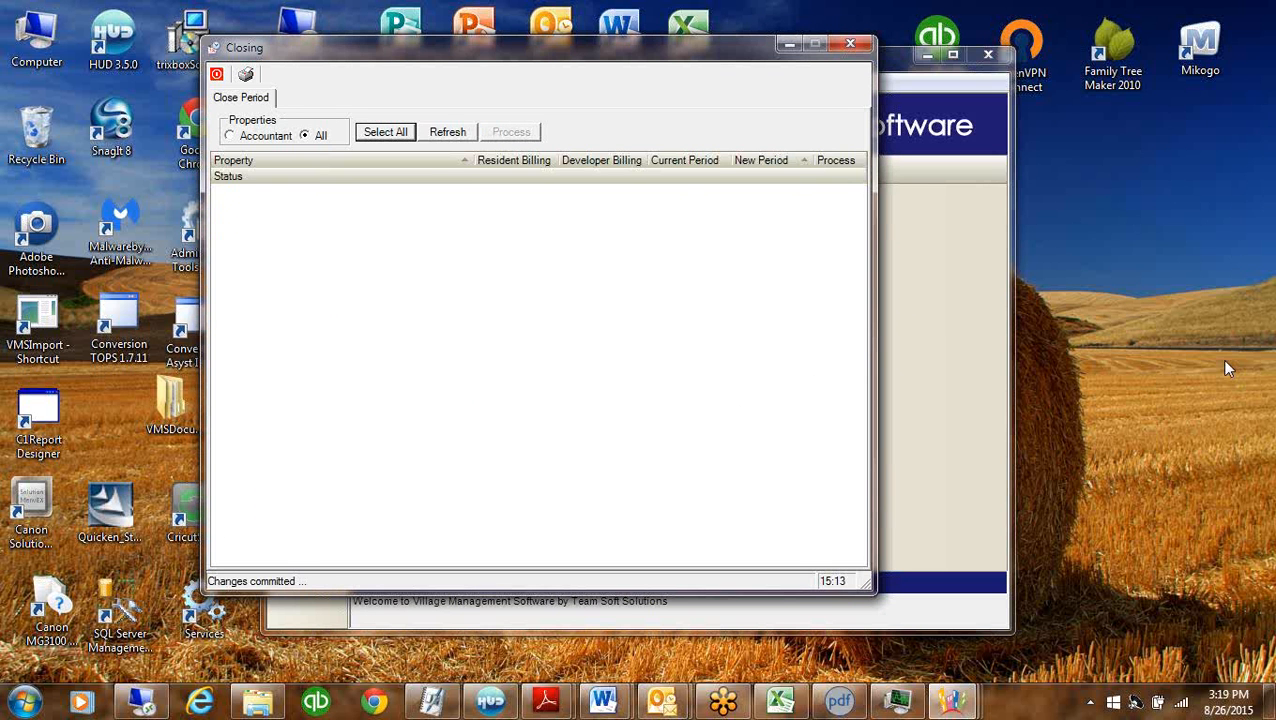
left_click(217, 76)
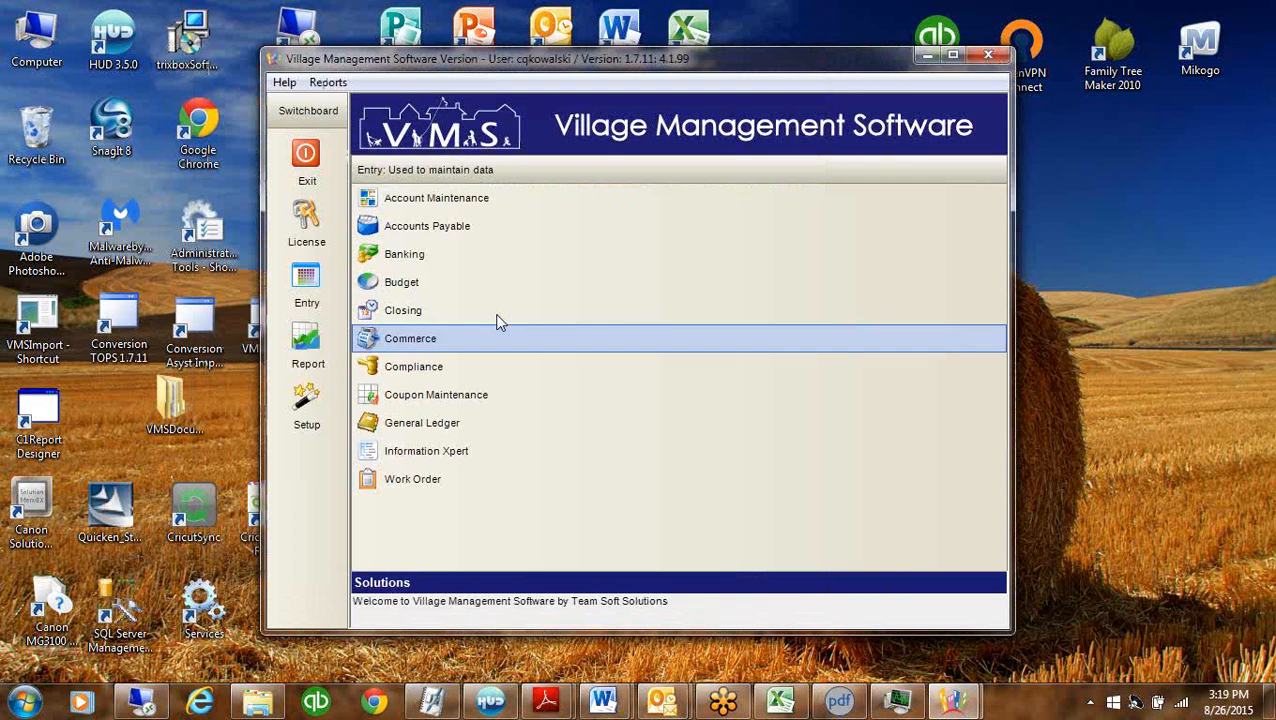
Restart the software on the last database listed and show the data entry modules
left_click(310, 165)
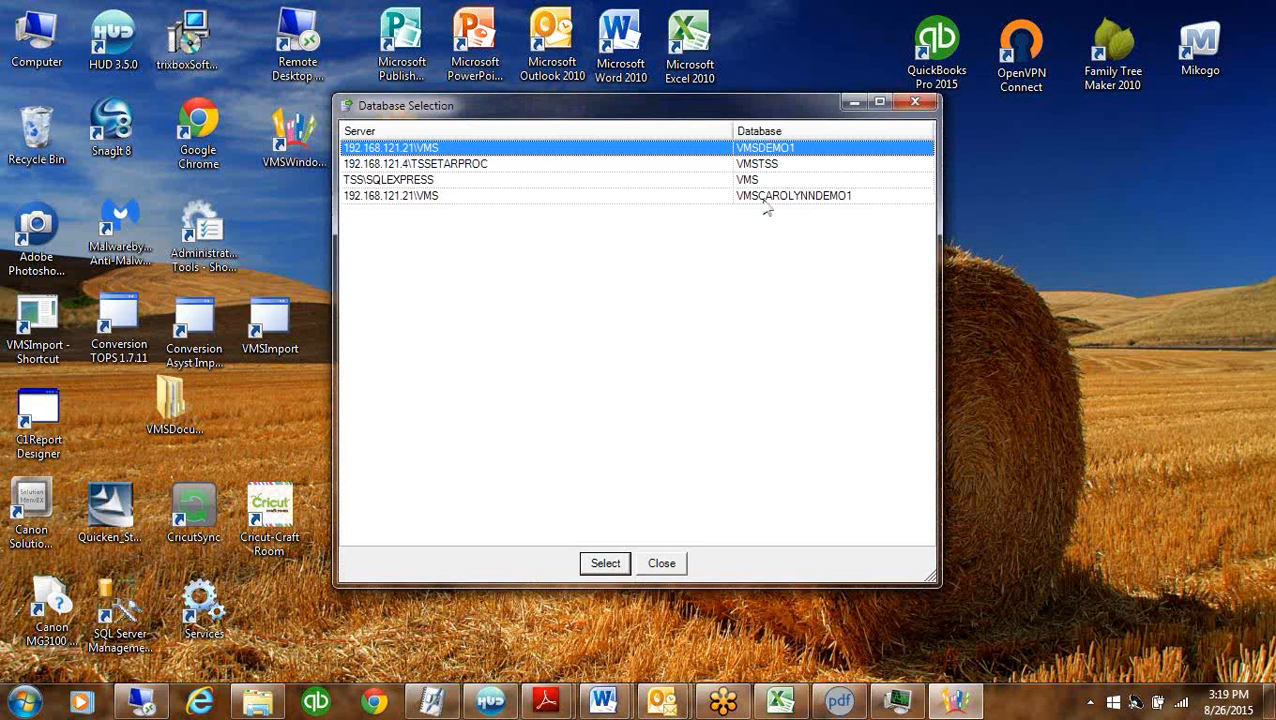
left_click(764, 200)
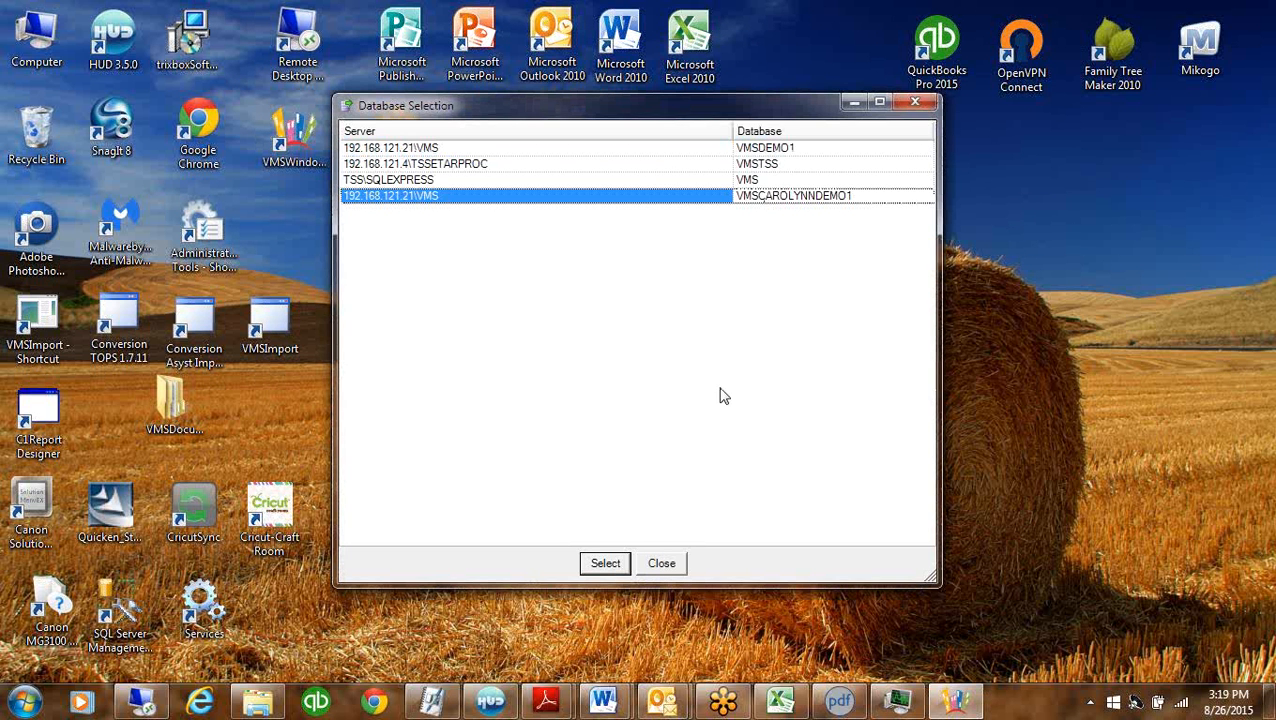
left_click(606, 564)
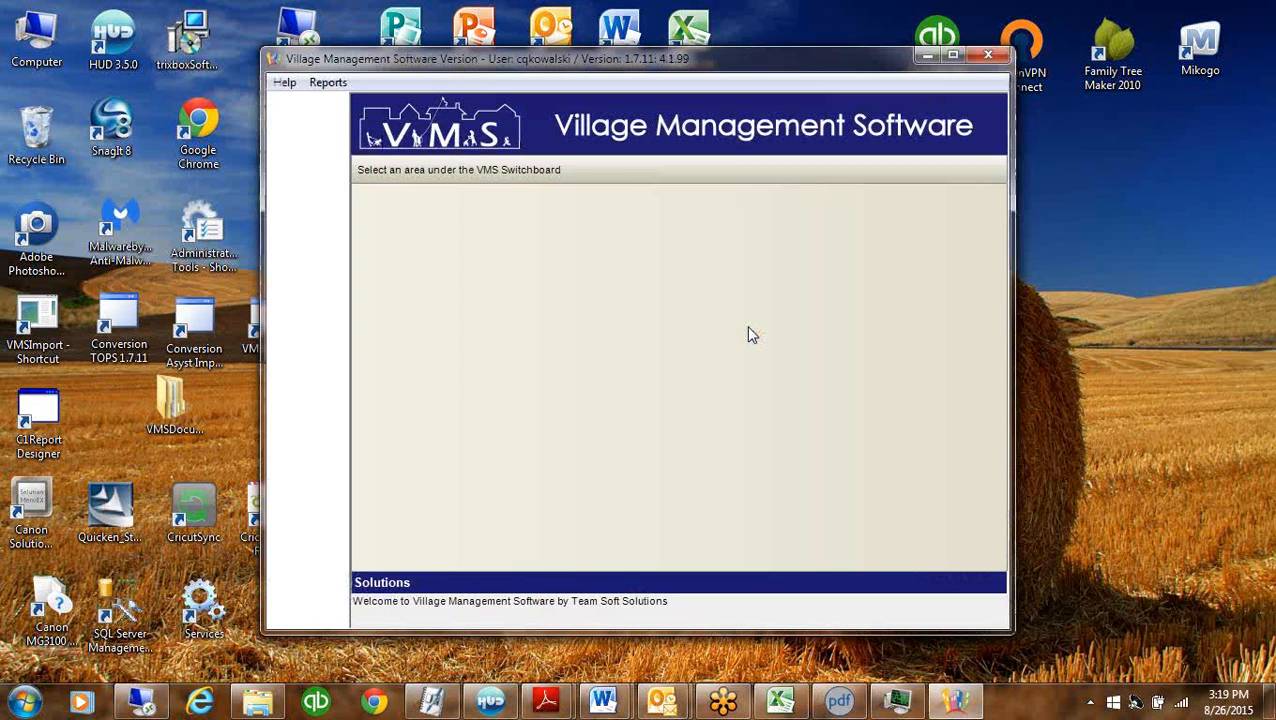
left_click(306, 280)
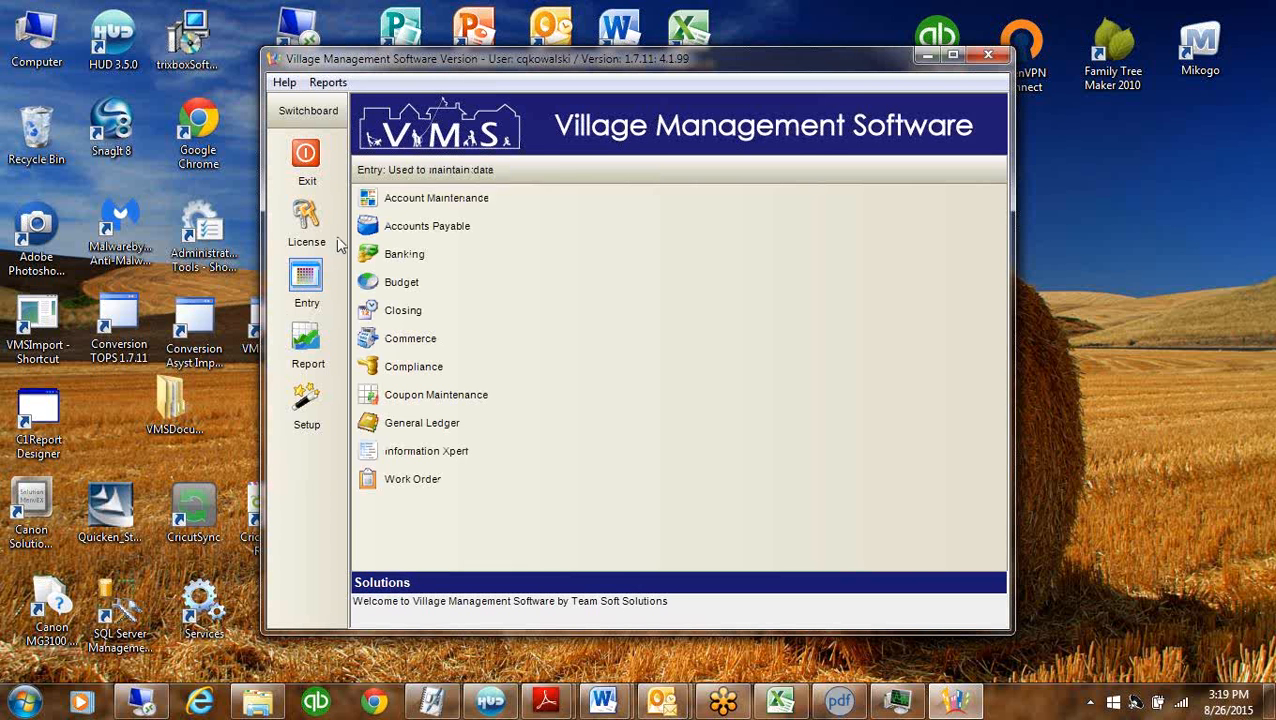
Open Account Maintenance, then shrink and reposition its window so that it fits on the screen
left_click(451, 198)
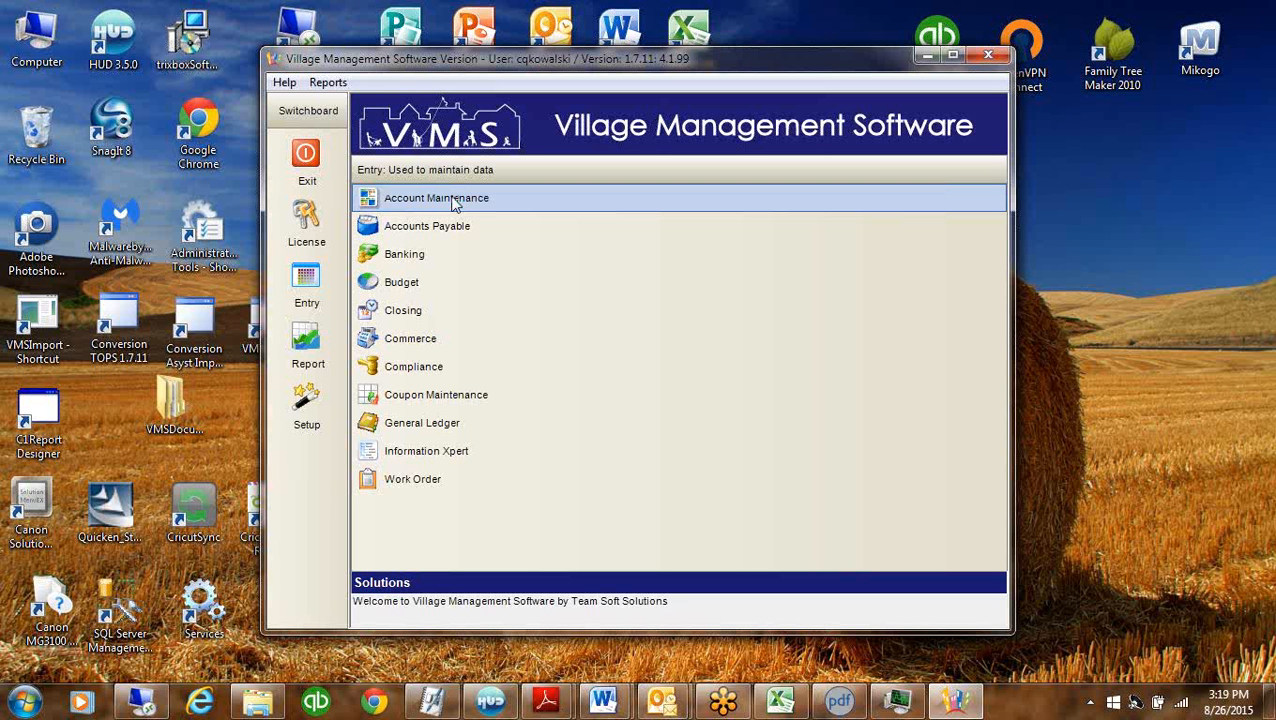
left_click(452, 199)
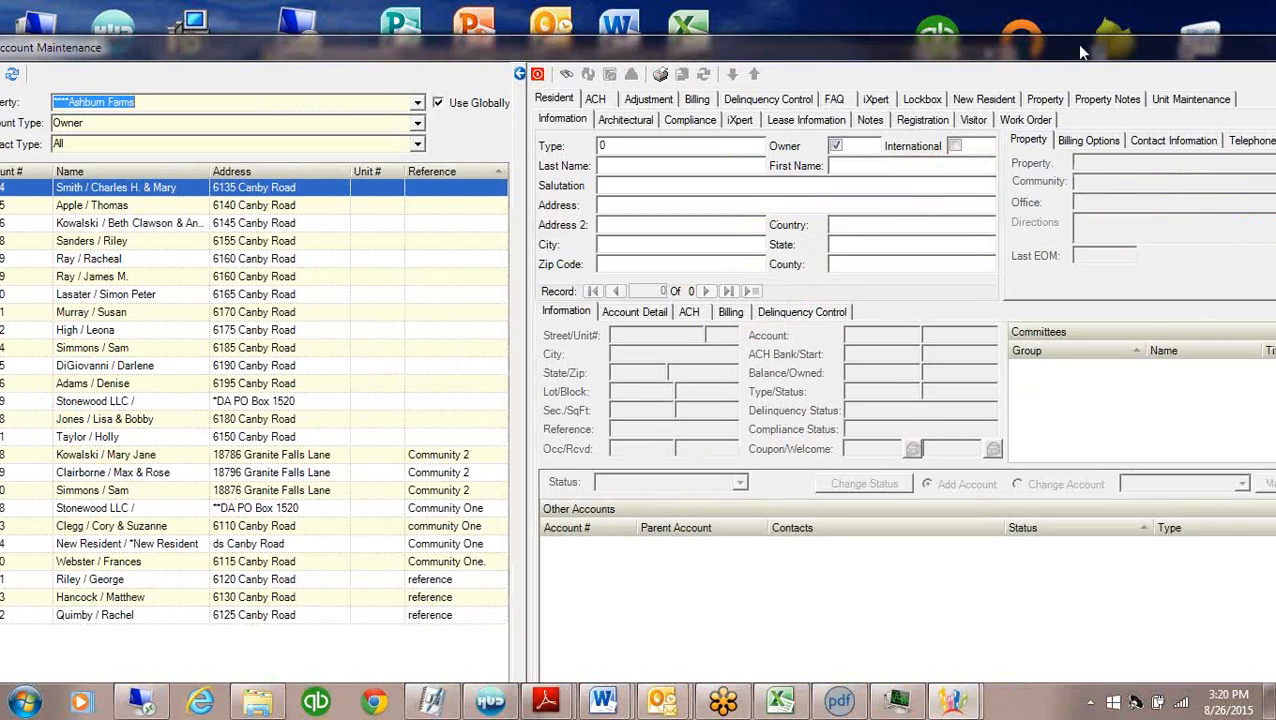
left_click_drag(1076, 44, 810, 46)
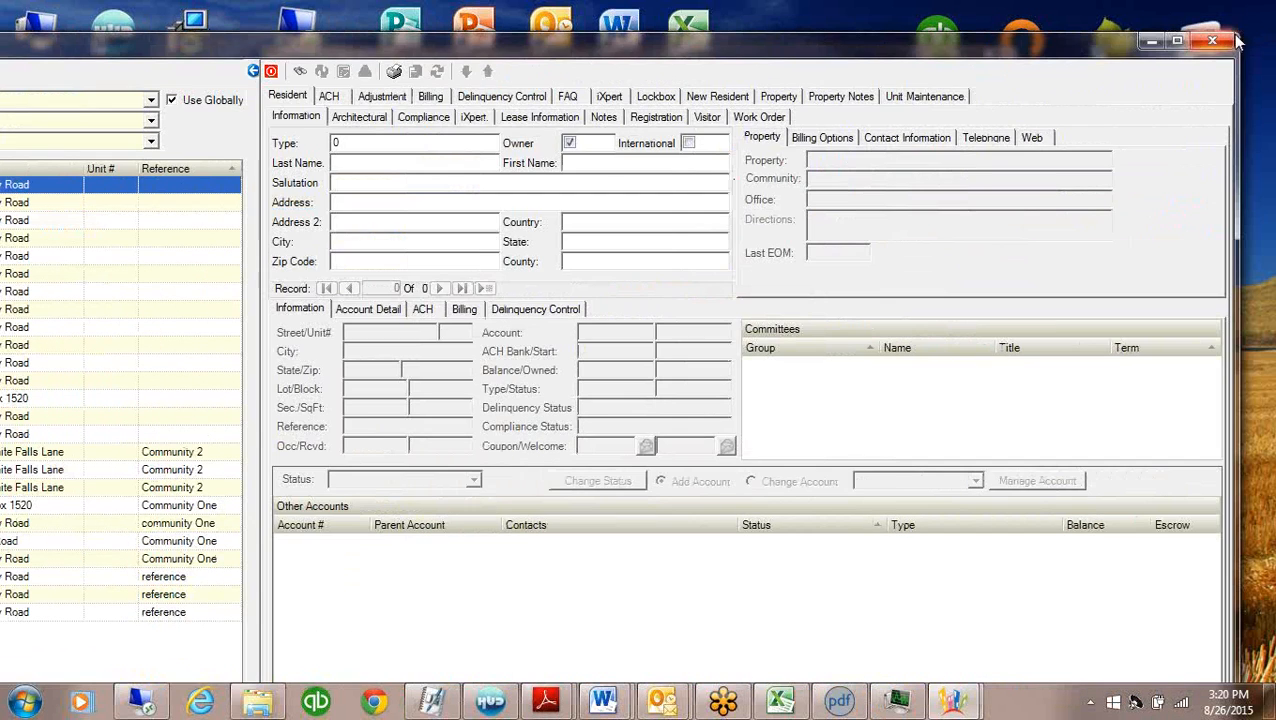
left_click_drag(1236, 36, 803, 100)
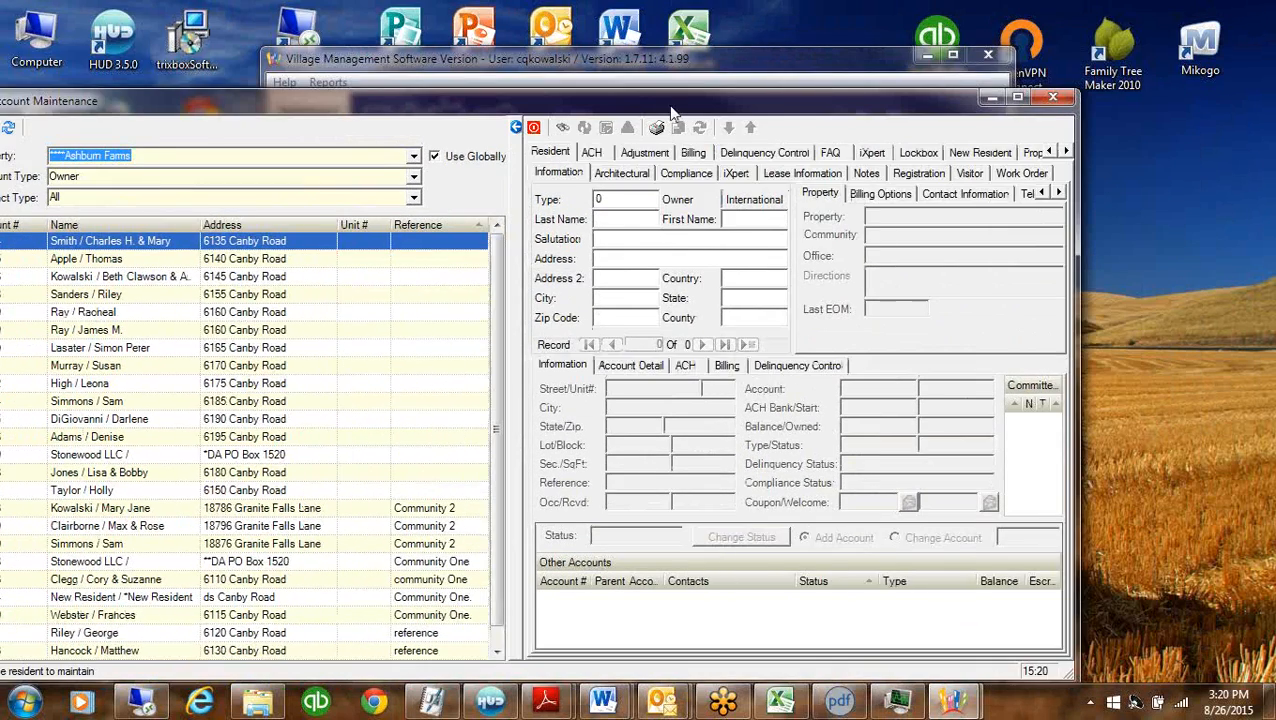
left_click_drag(670, 108, 742, 48)
Run the Apply Application billing process for Ashburn Farms, widening the view to mark the property for processing
left_click(766, 92)
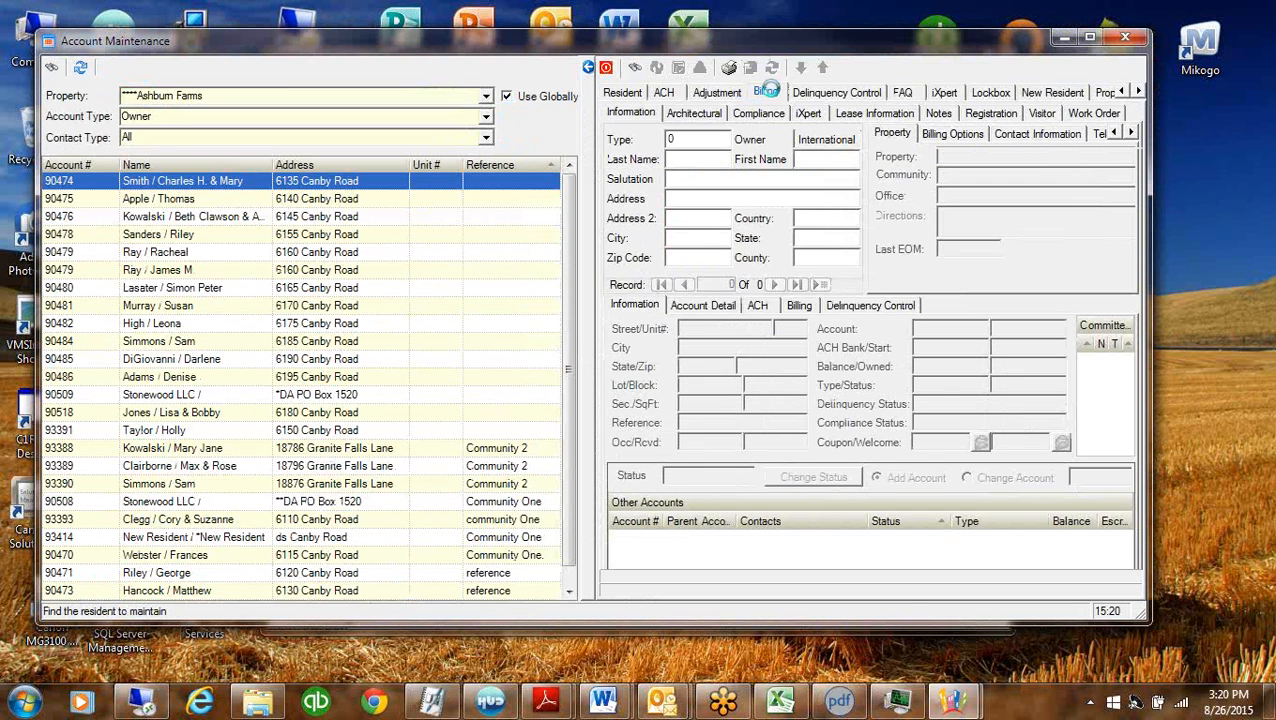
left_click(766, 92)
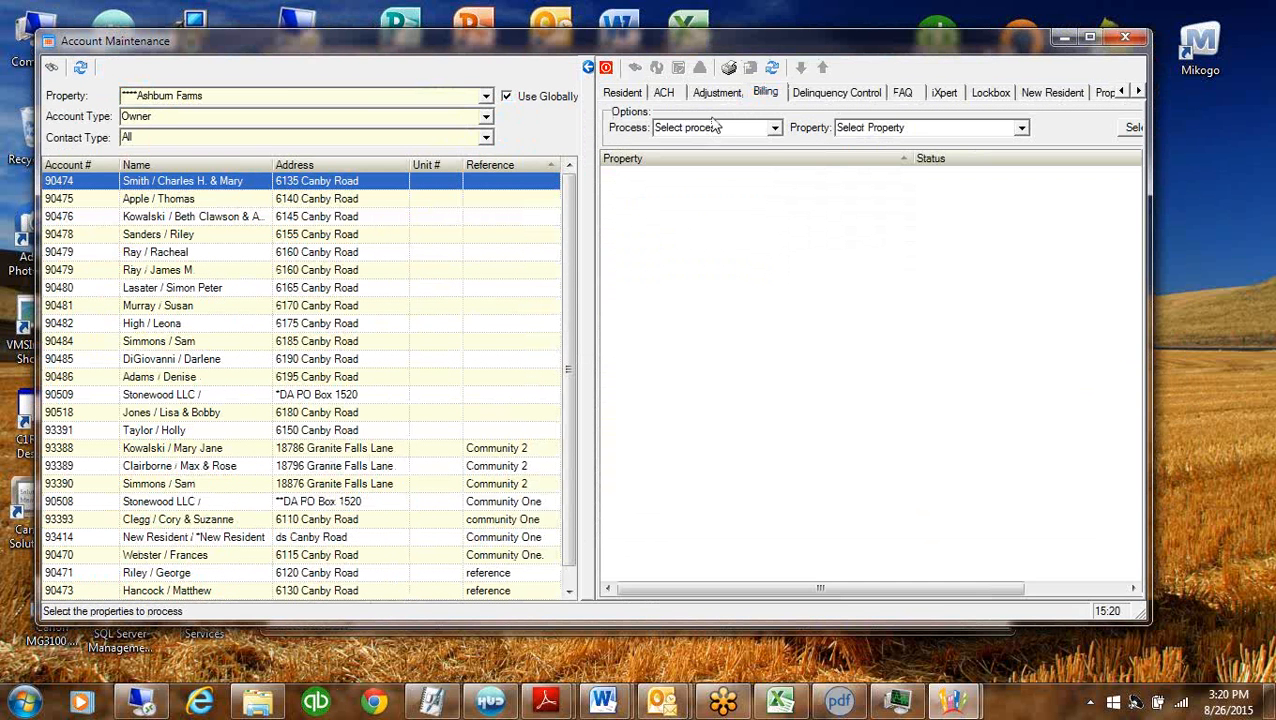
left_click(773, 128)
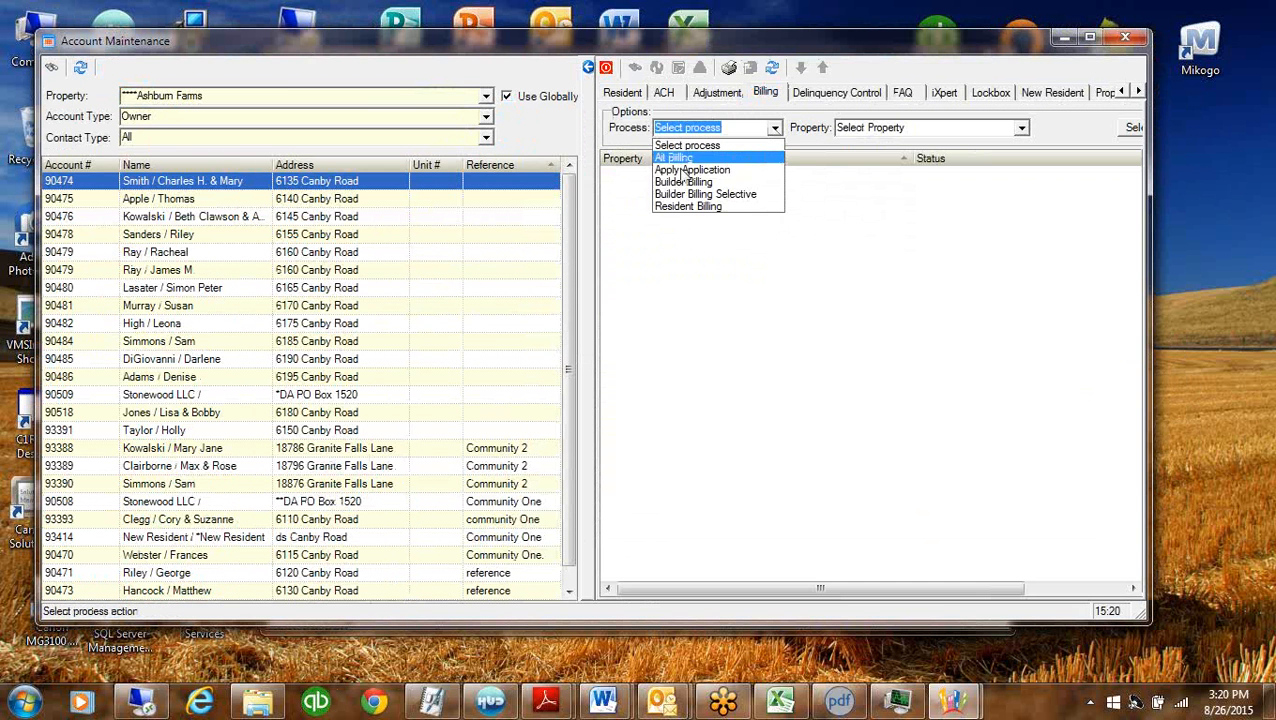
left_click(690, 170)
left_click(1021, 128)
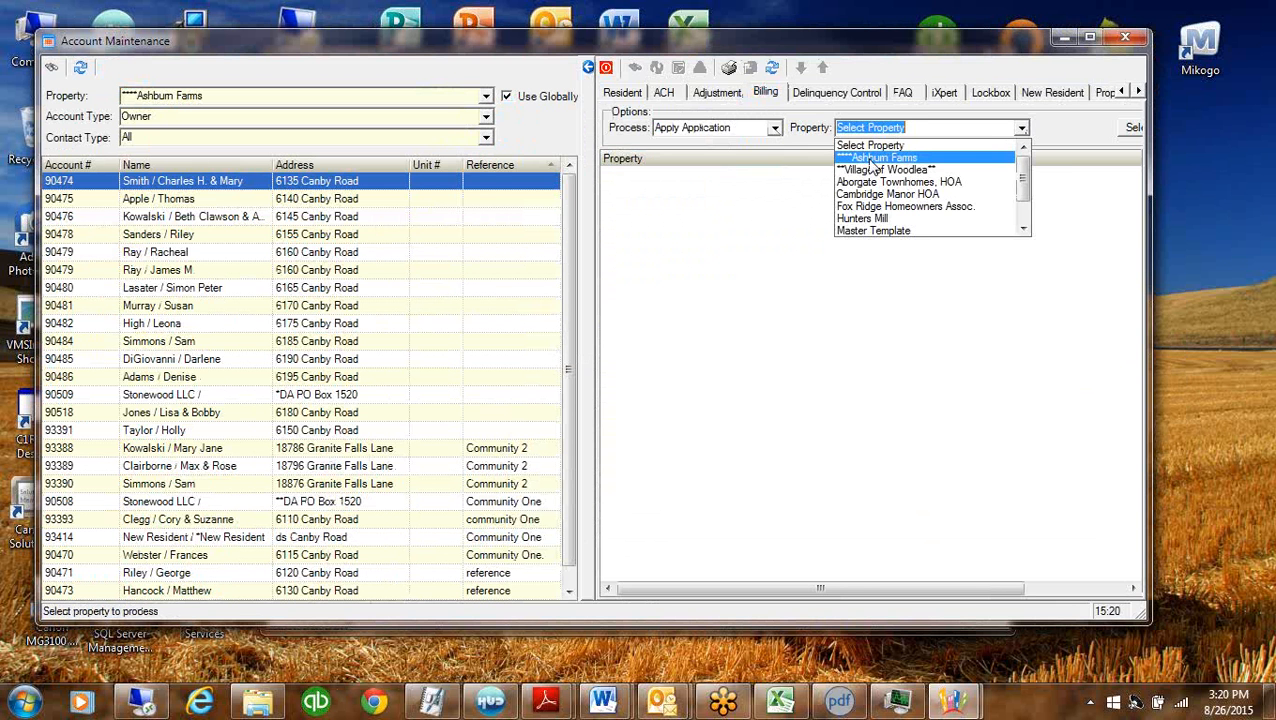
left_click(1150, 157)
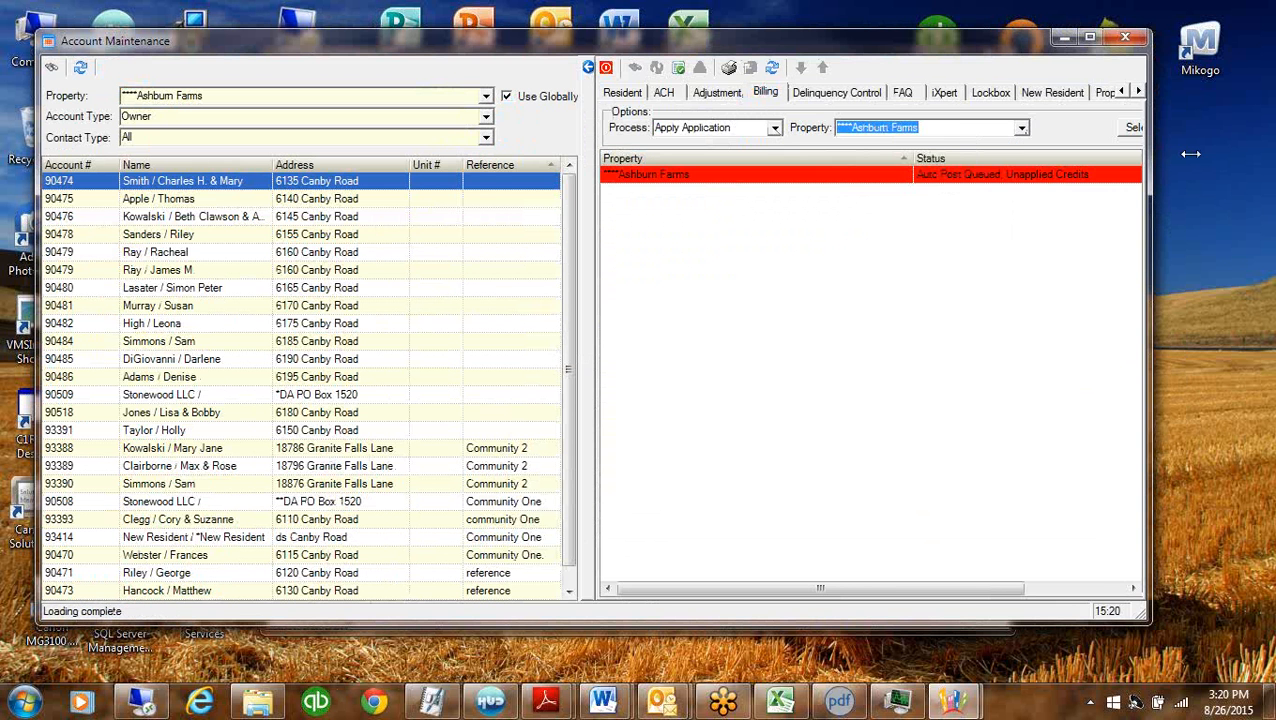
left_click_drag(1150, 157, 1236, 160)
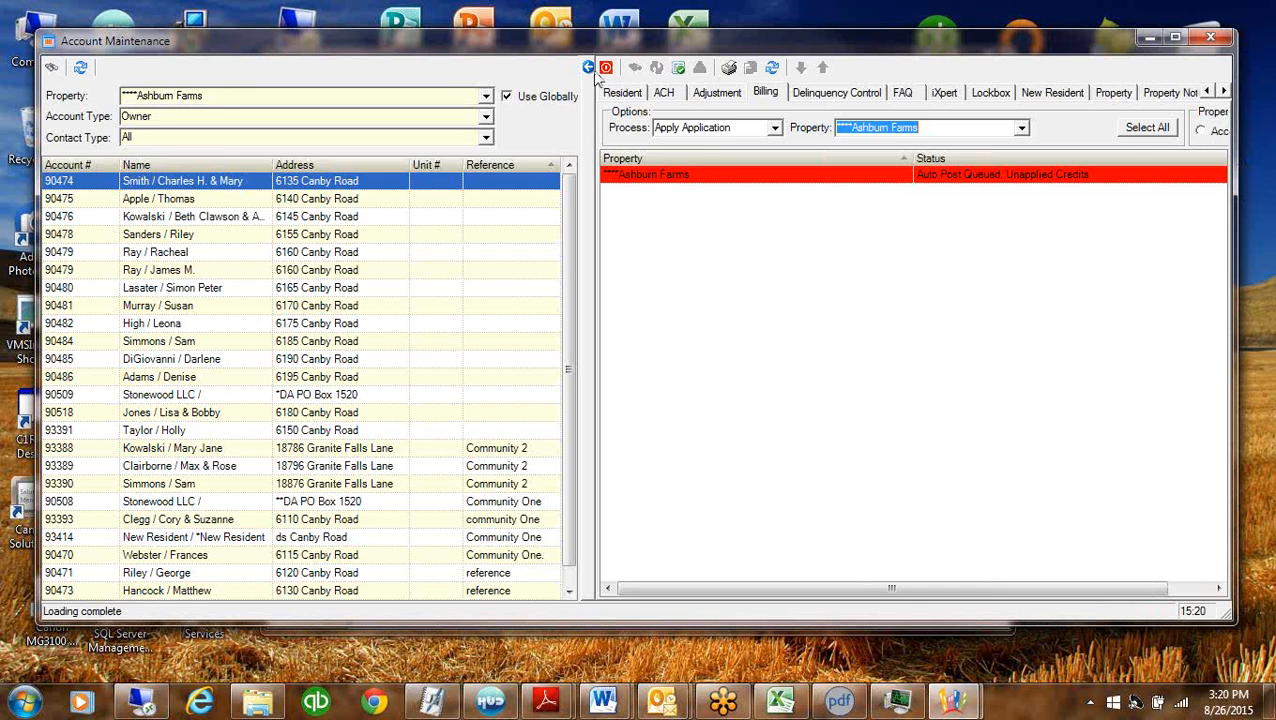
left_click(589, 68)
left_click(714, 176)
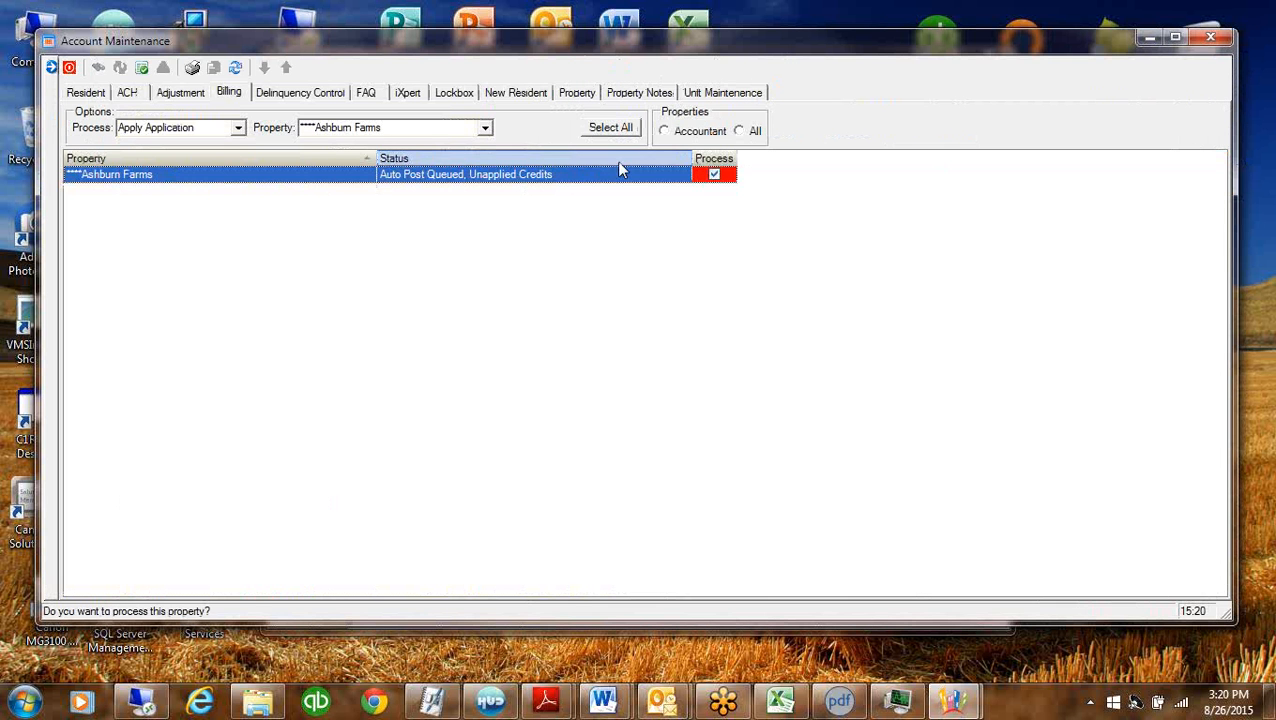
left_click(143, 67)
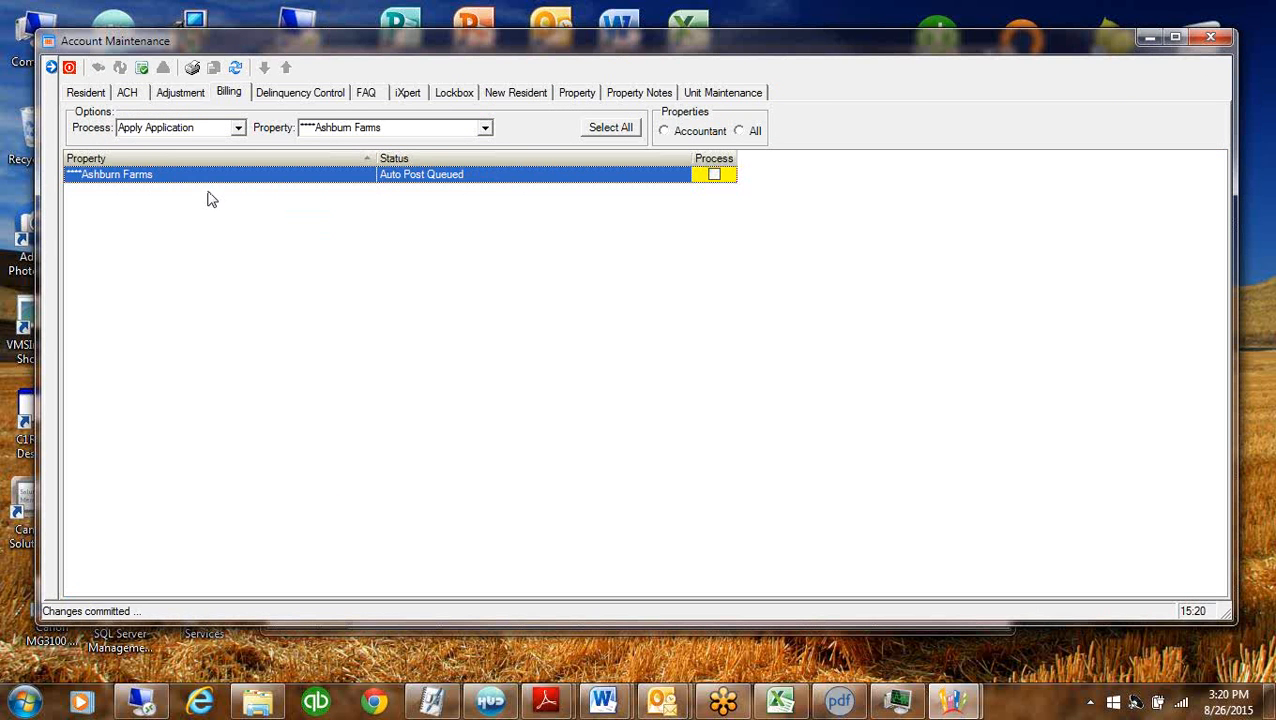
Show the account detail of the Ashburn Farms owner with the backdated payment in an expanded, taller view
left_click(51, 67)
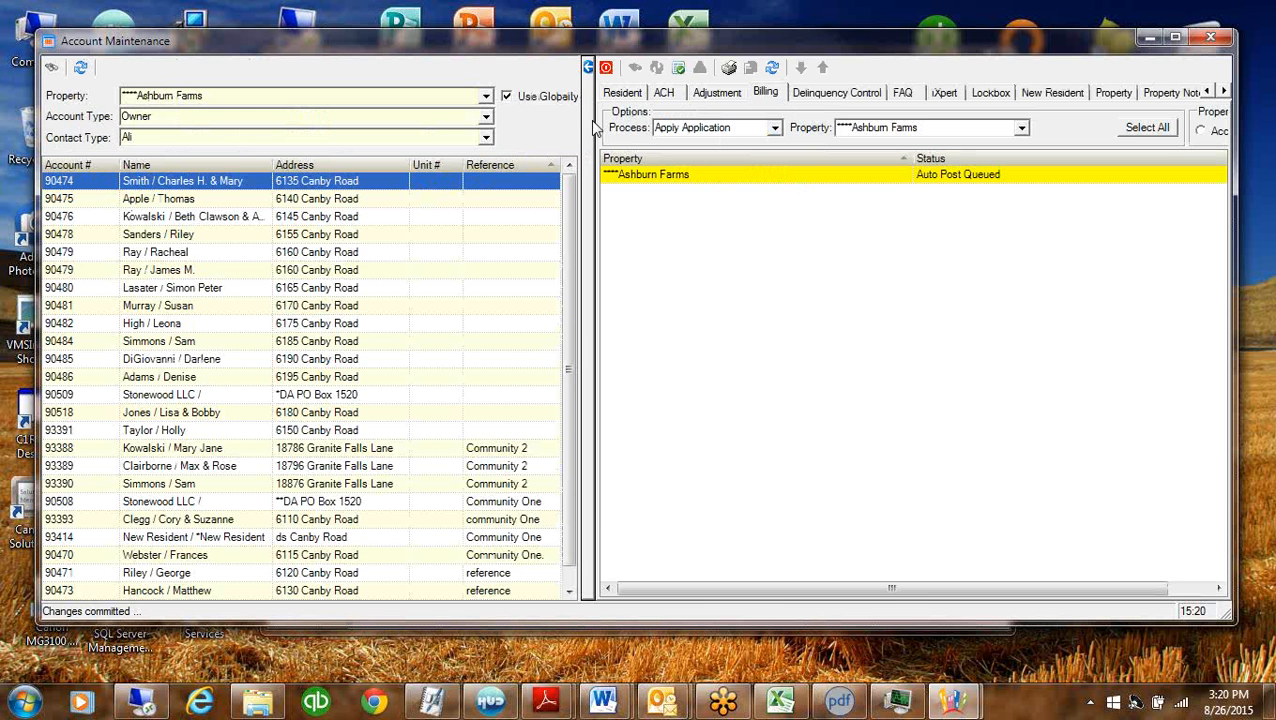
left_click(622, 92)
left_click(152, 325)
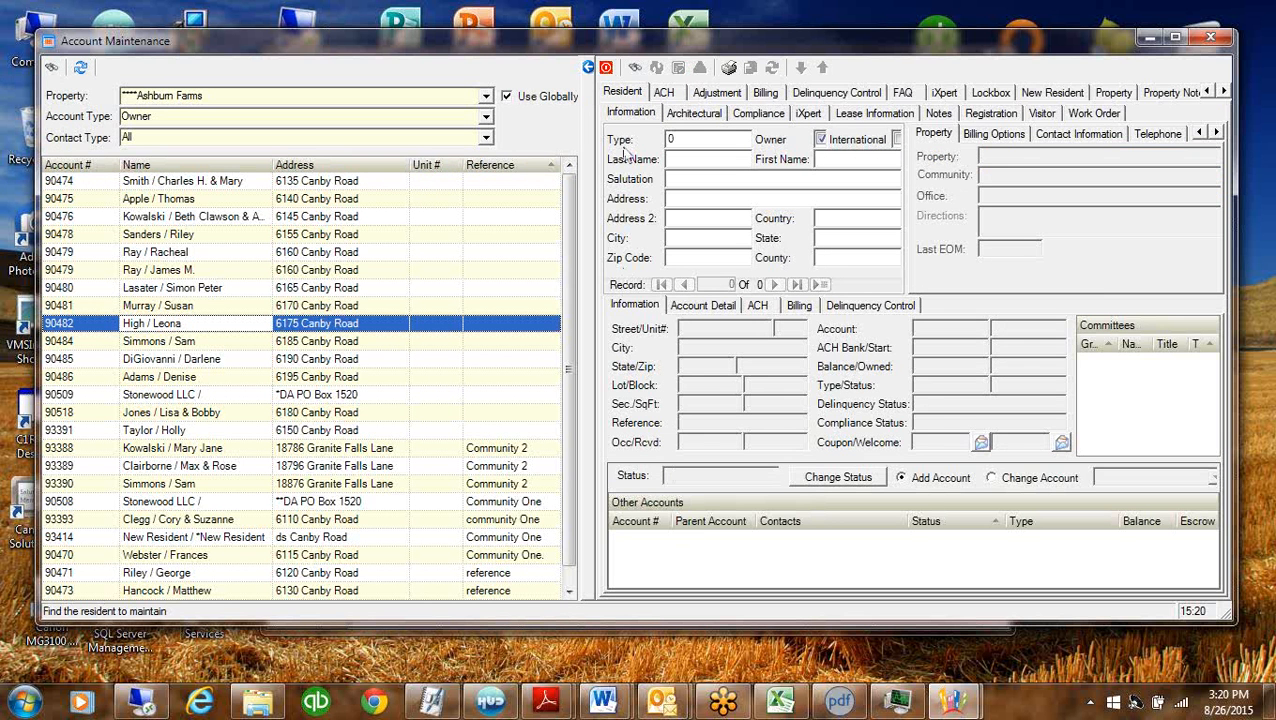
left_click(588, 67)
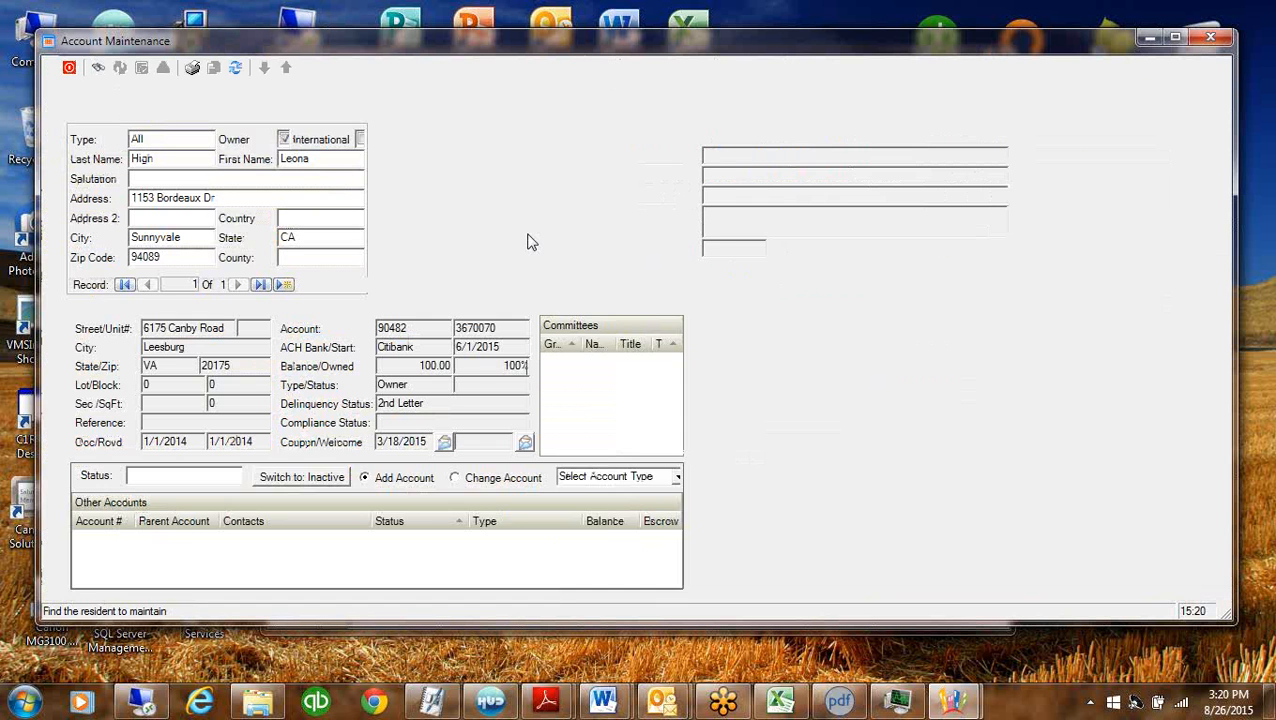
left_click(186, 308)
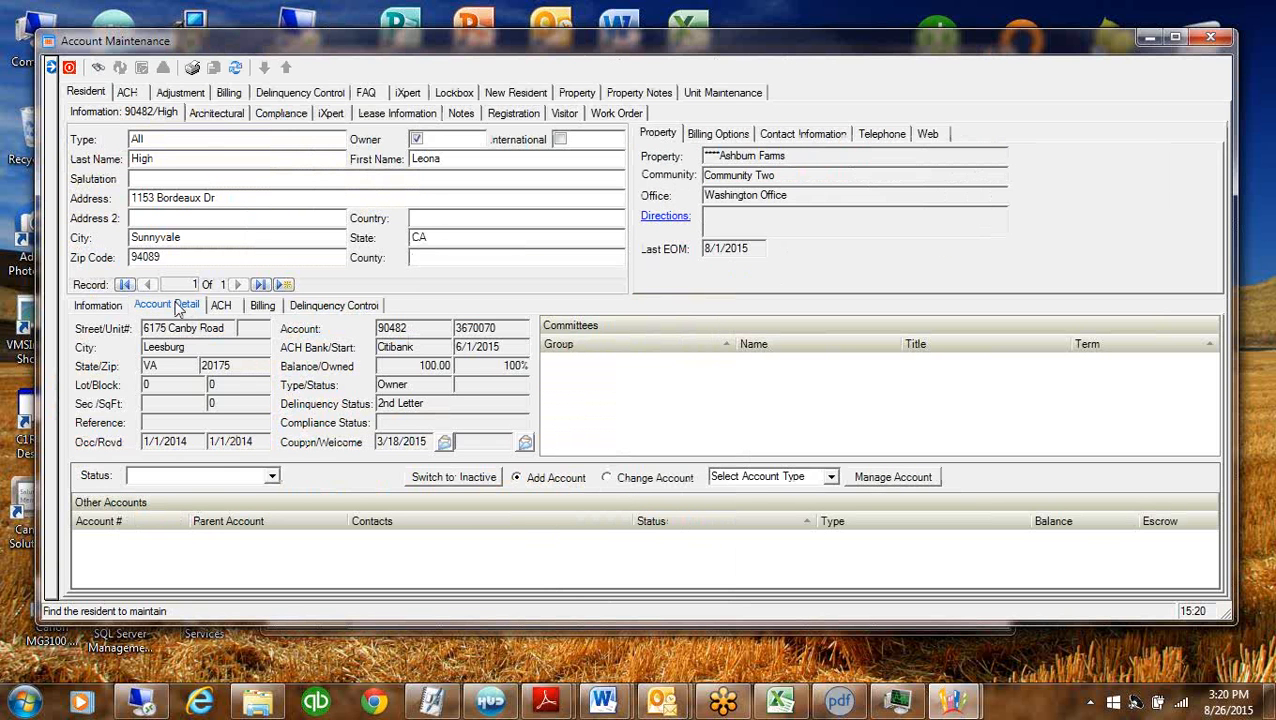
left_click_drag(786, 625, 786, 680)
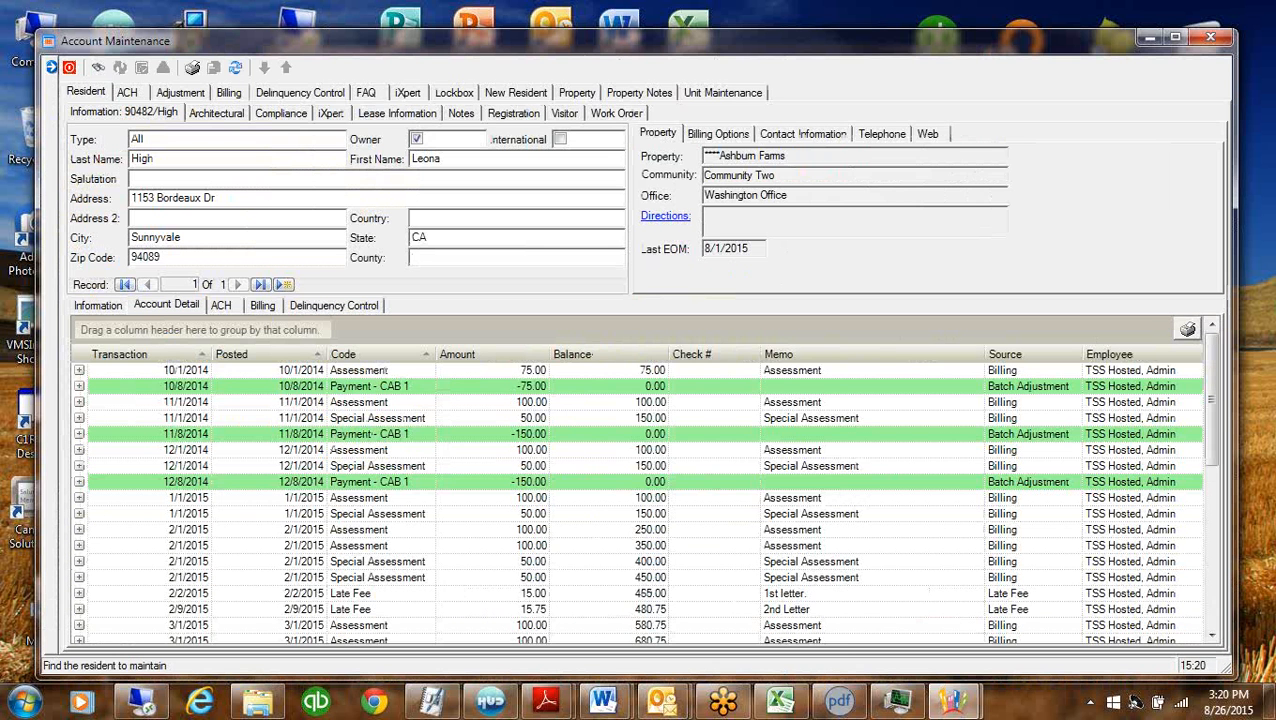
Expand the 6/30/2015 Payment - CAB 1 transaction and examine the charges it was applied to, ending with the 7/1/2015 Assessment
left_click_drag(1210, 410, 1210, 570)
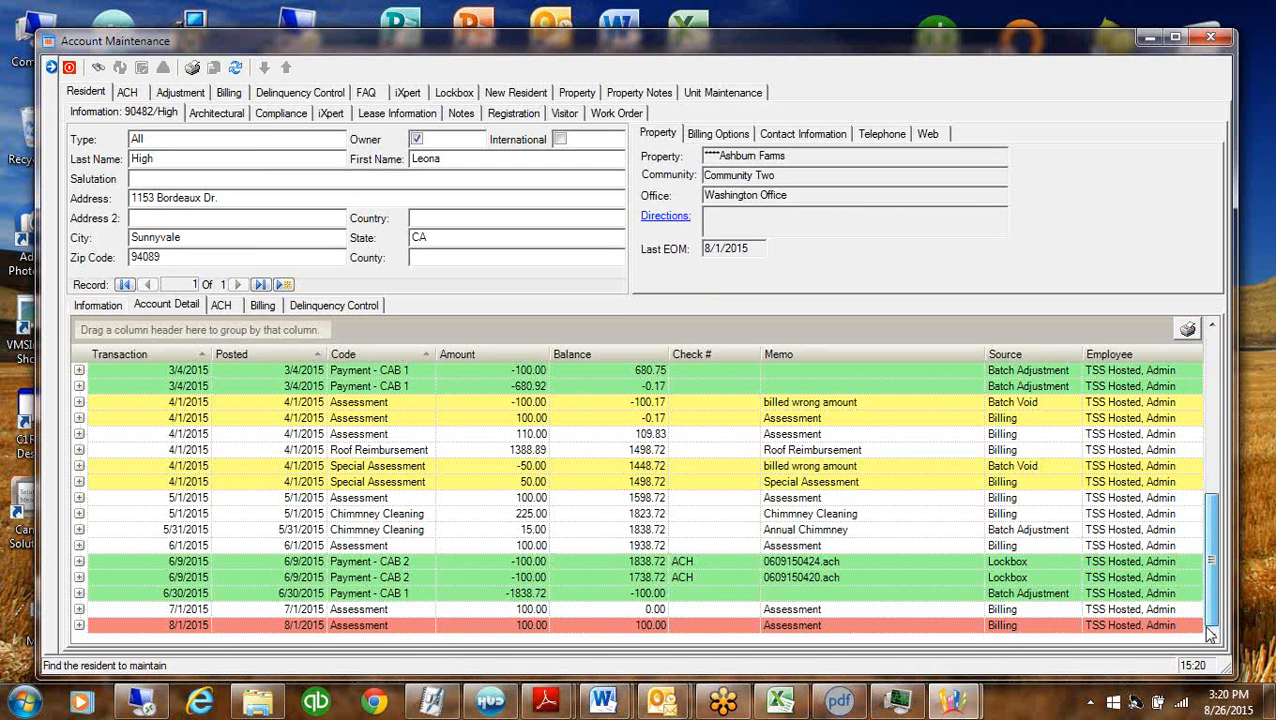
left_click(453, 597)
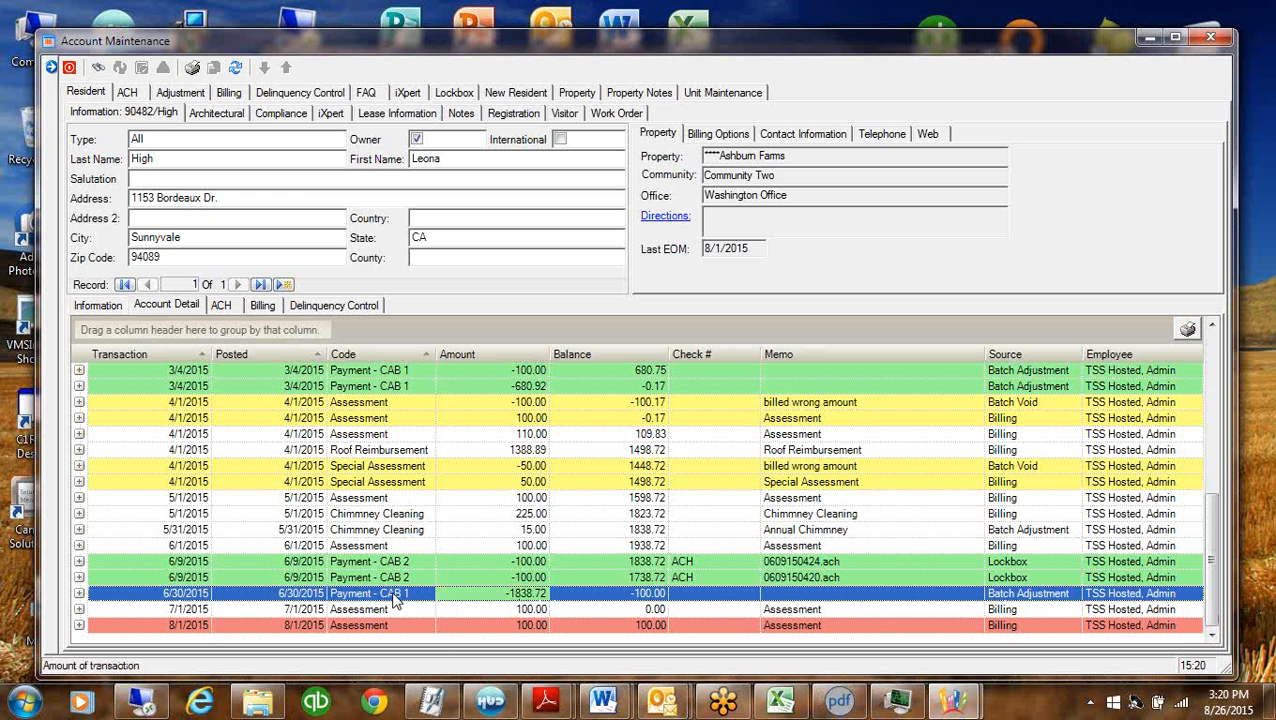
left_click(79, 593)
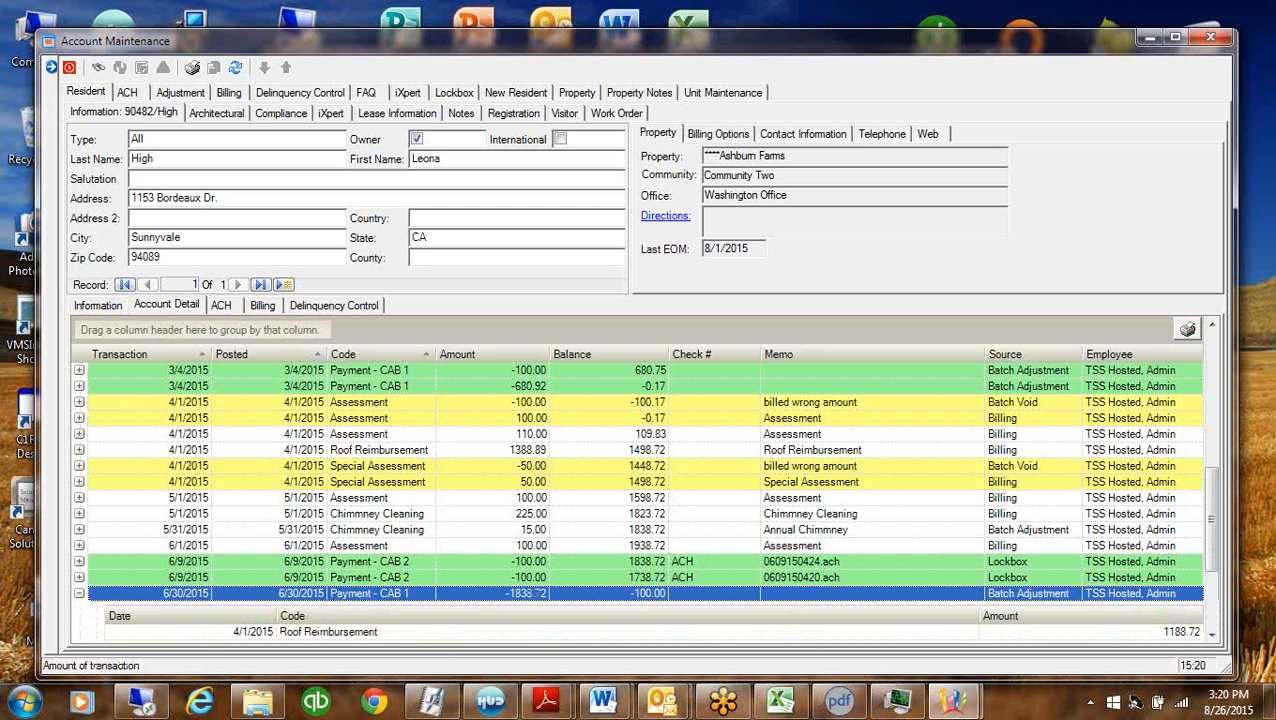
left_click_drag(1213, 512, 1213, 575)
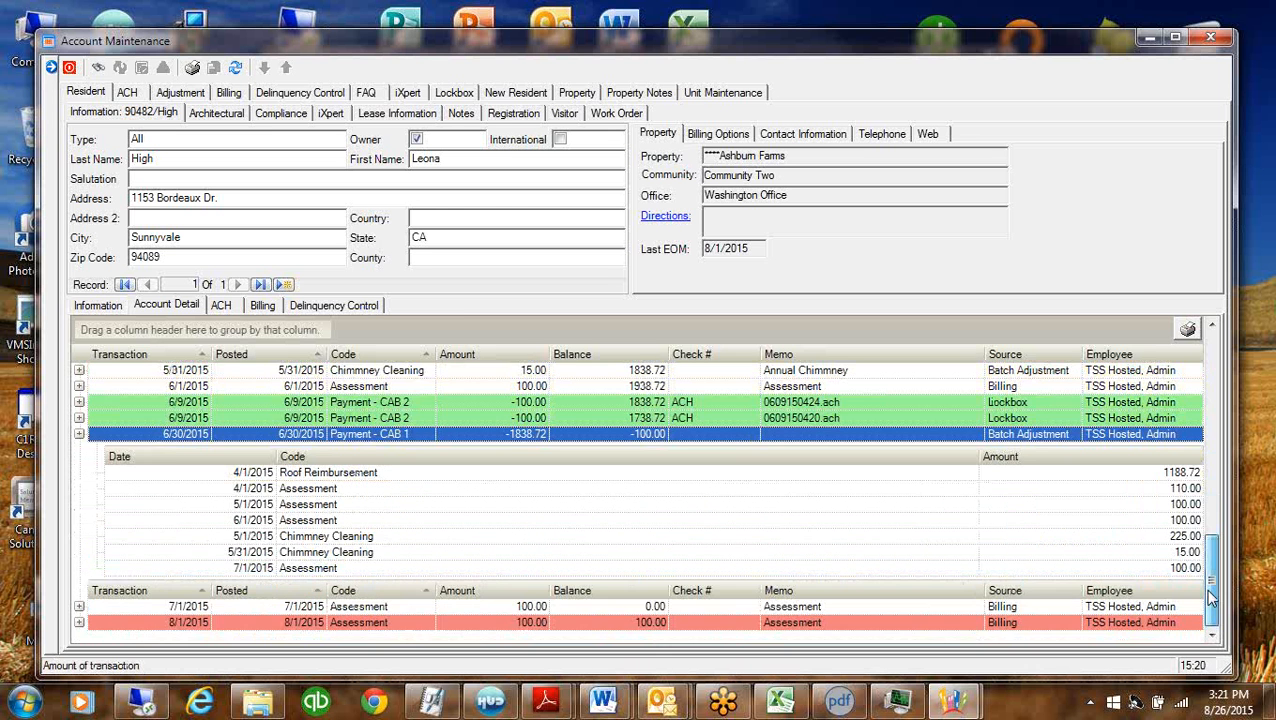
left_click(308, 568)
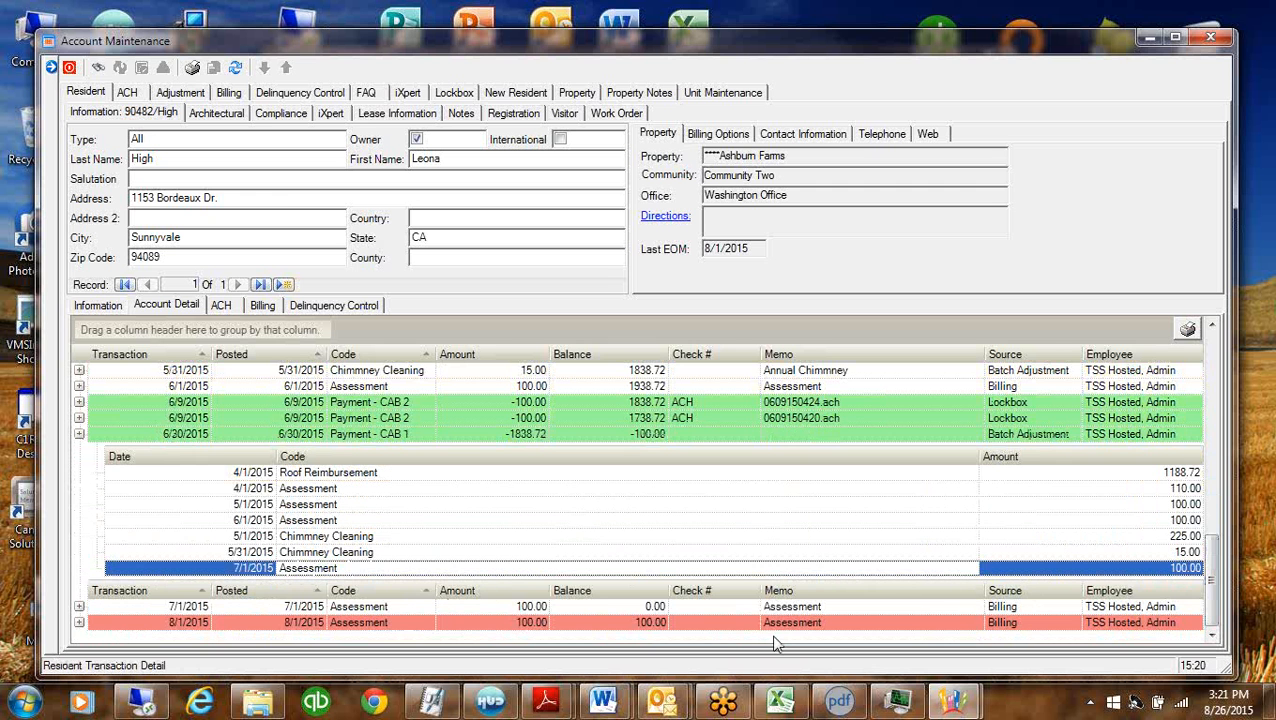
Collapse the payment breakdown, check which payment covers the 7/1/2015 Assessment, and close Account Maintenance
left_click(78, 434)
left_click(405, 418)
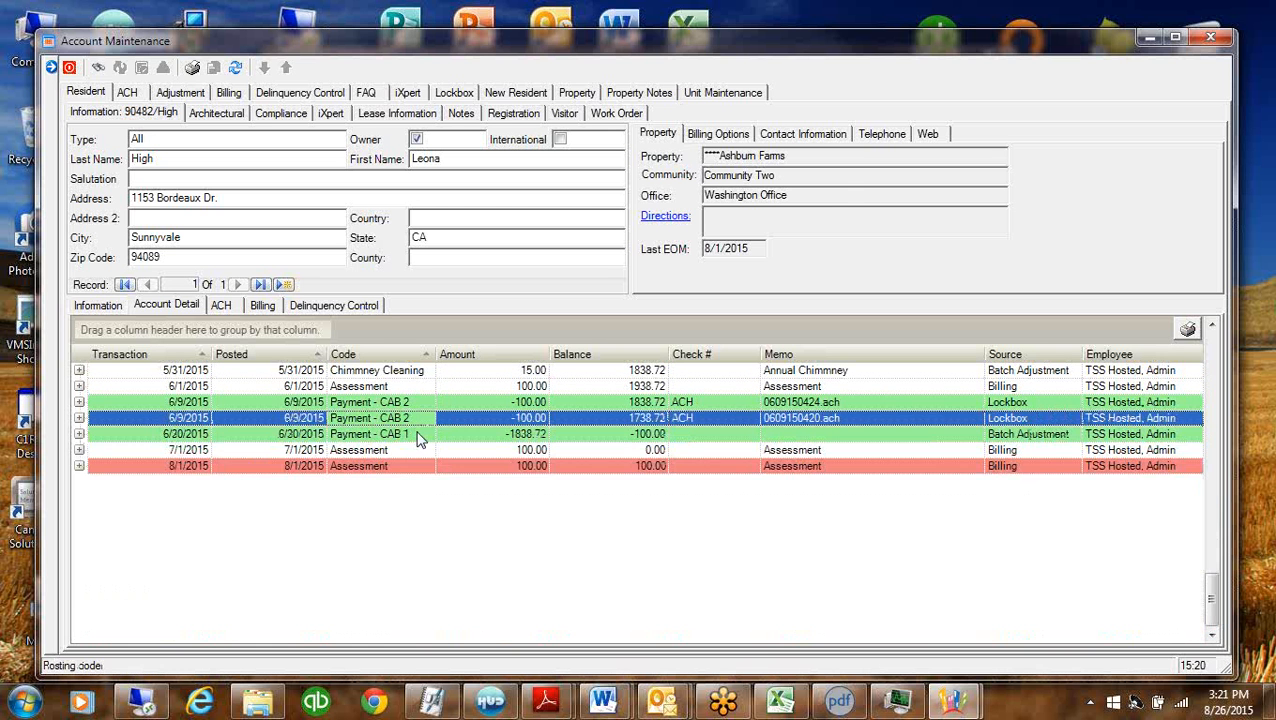
left_click(413, 454)
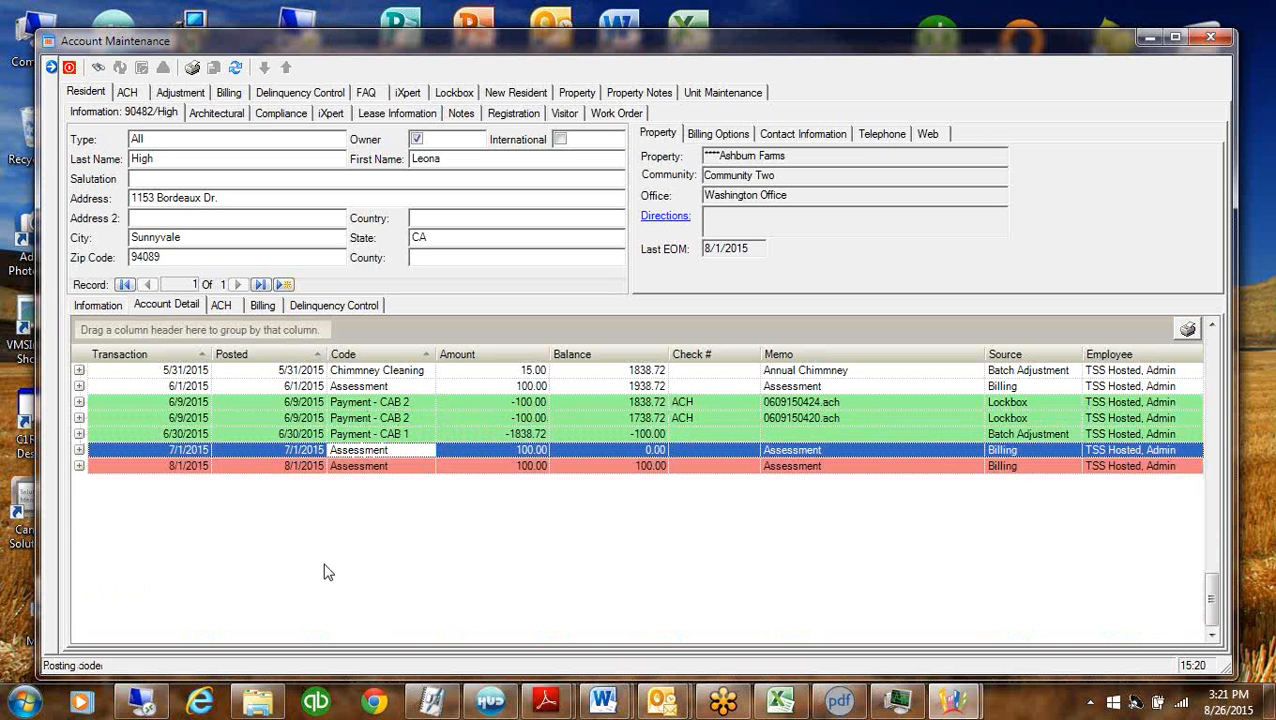
left_click(79, 450)
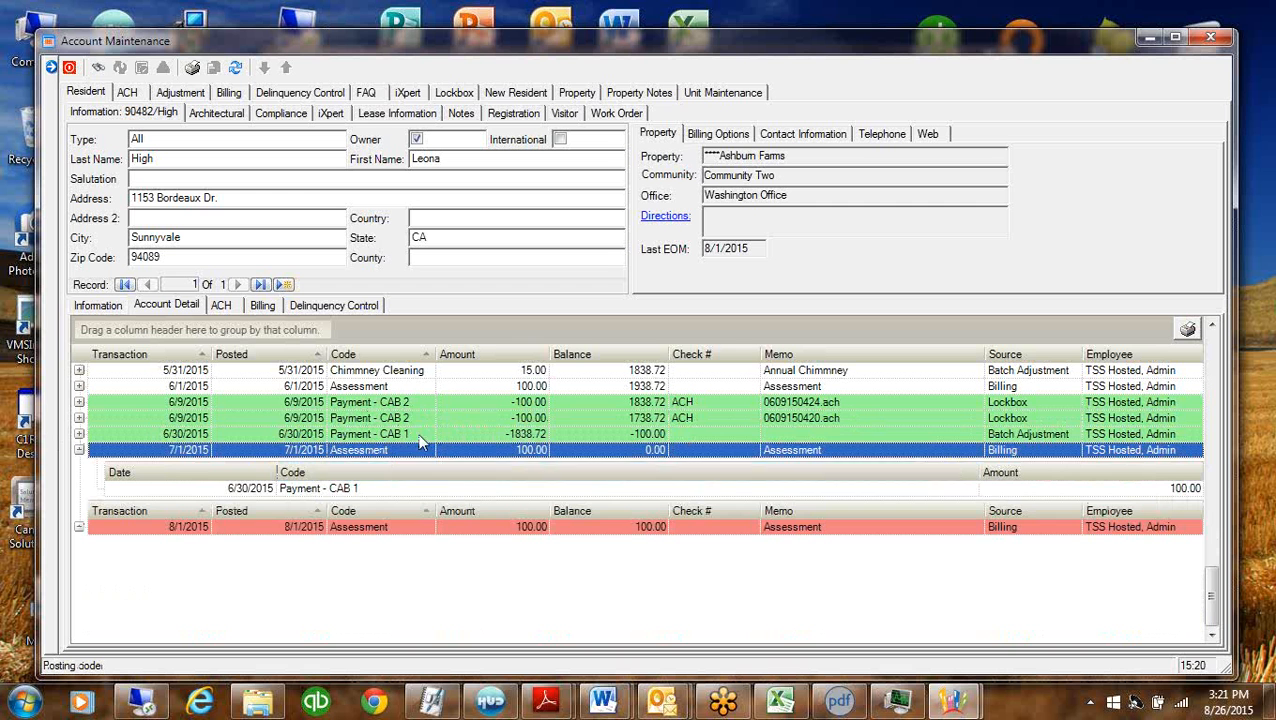
left_click(79, 450)
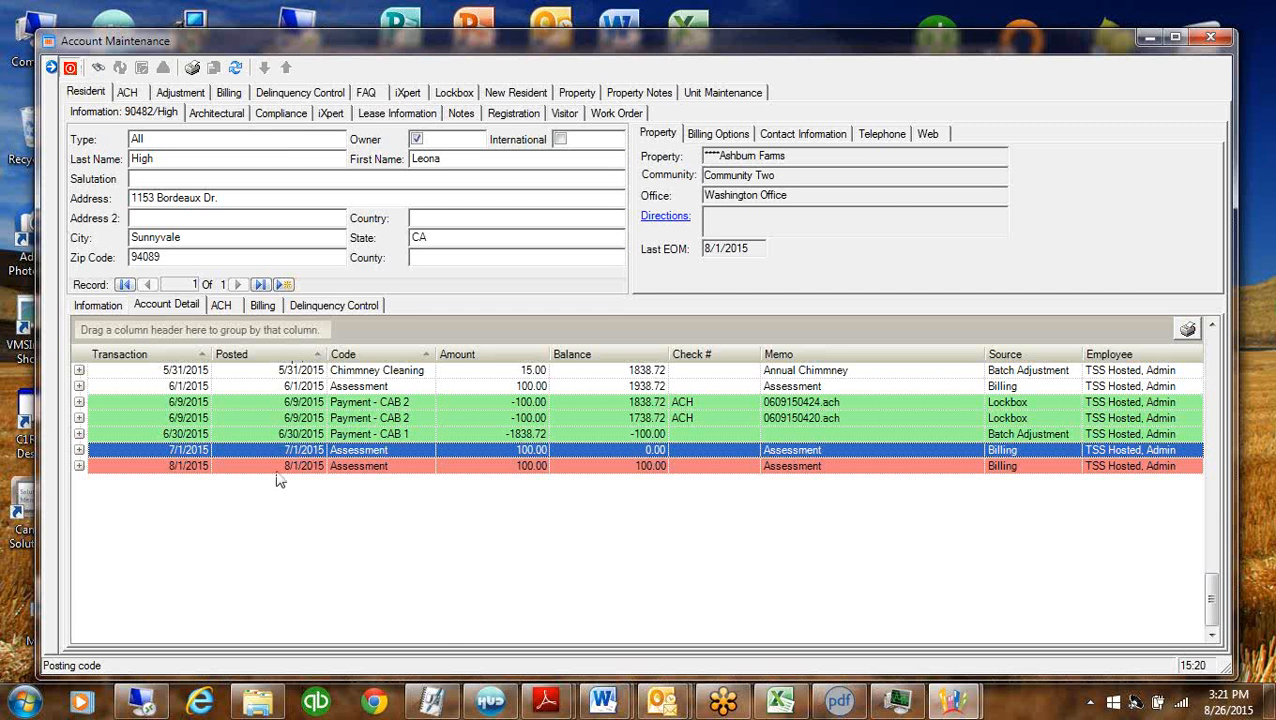
key("alt+F4")
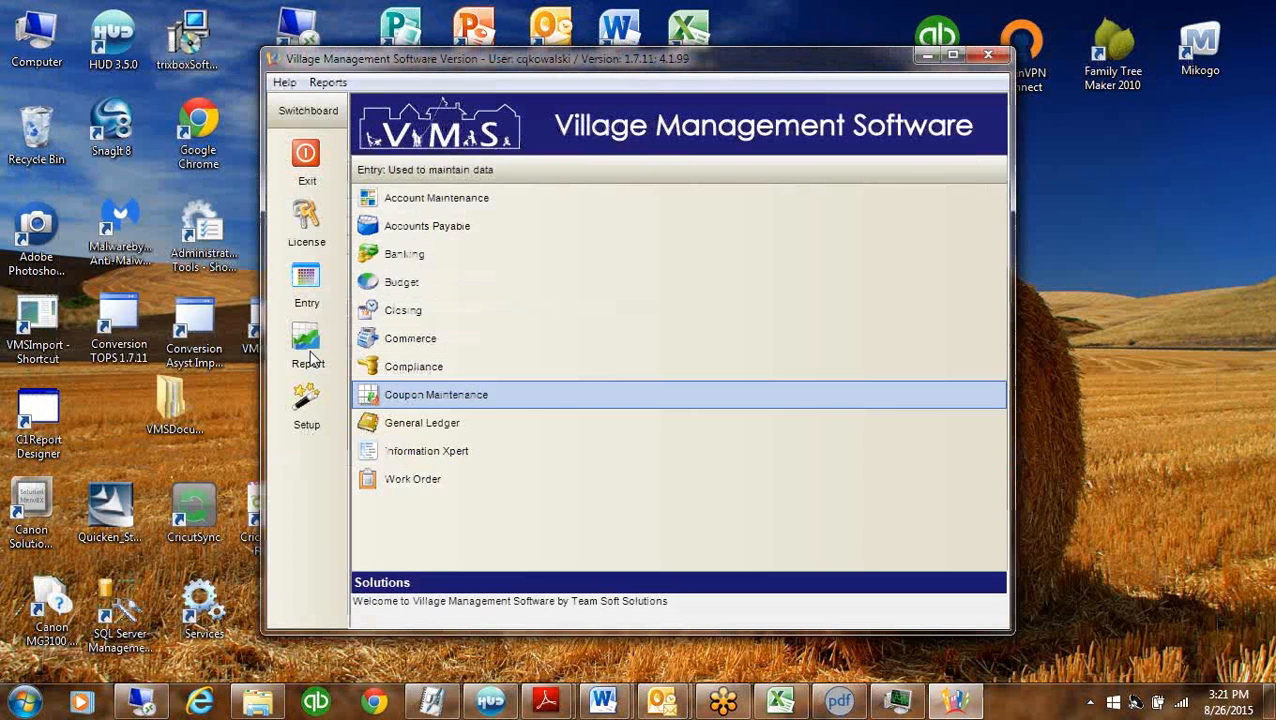
Close the 07/31/15 period for Ashburn Farms, advancing it to 08/31/15, and leave the Closing module
left_click(420, 311)
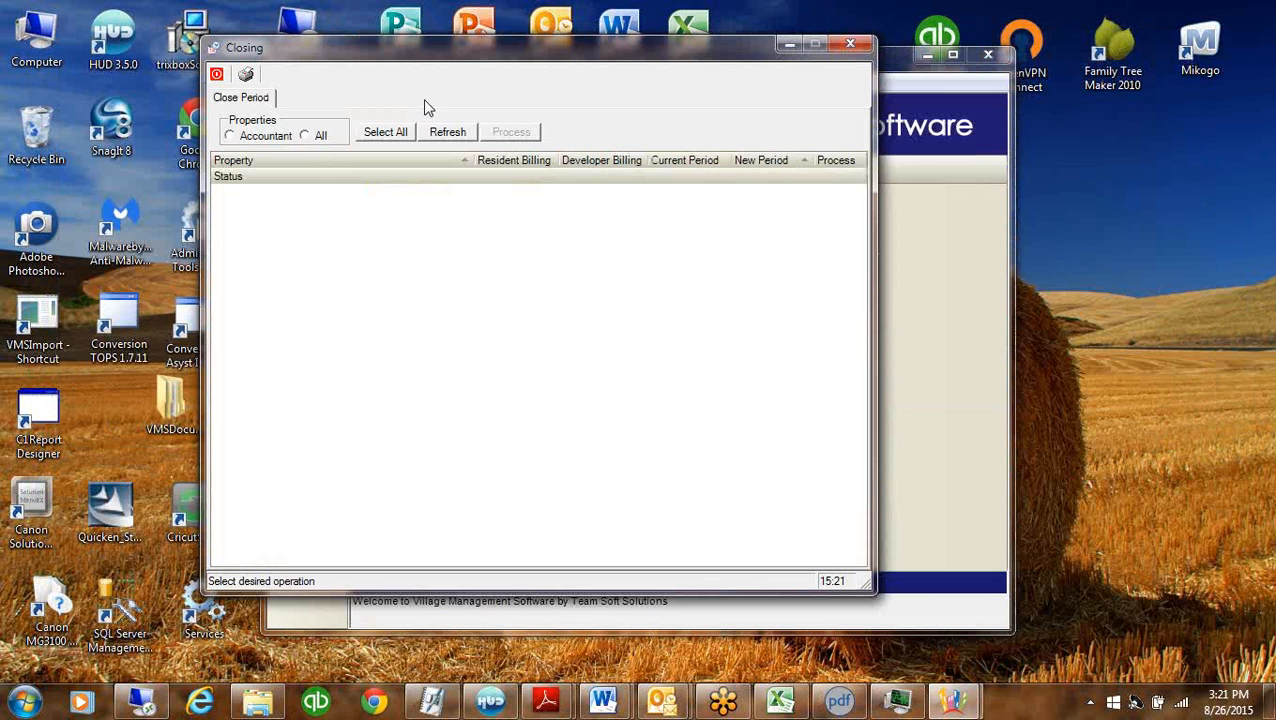
left_click(305, 135)
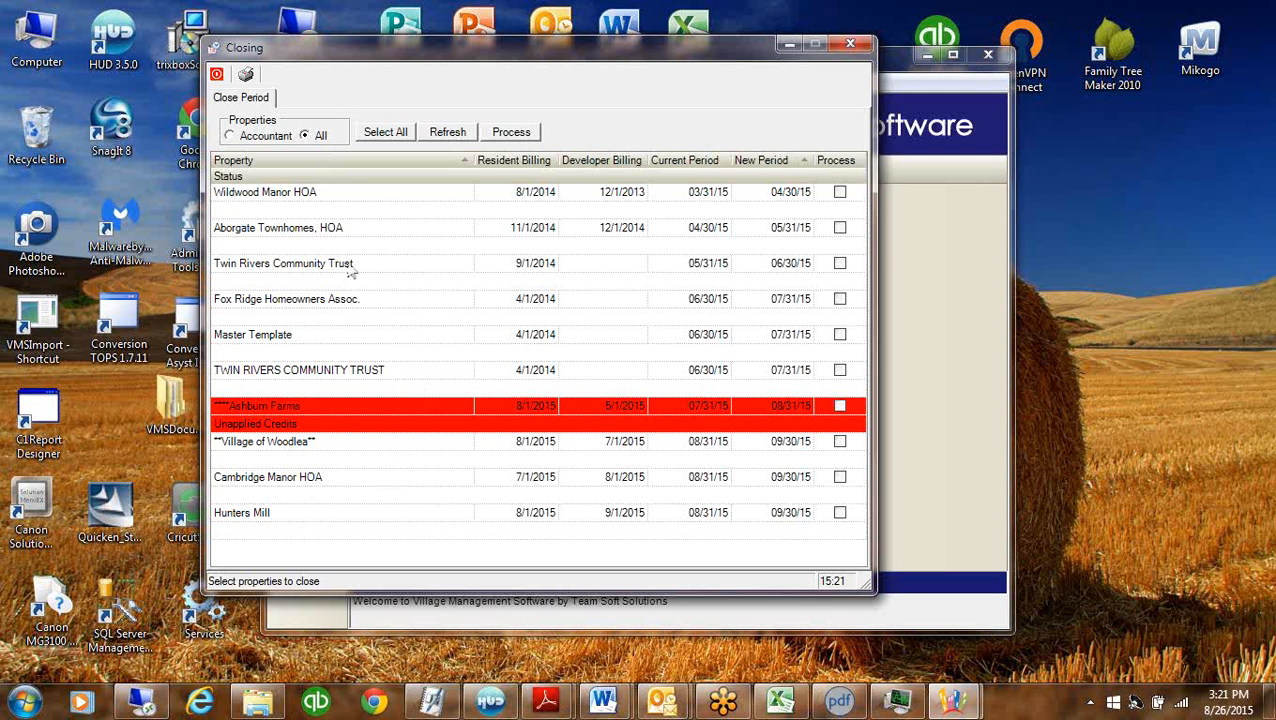
left_click(838, 408)
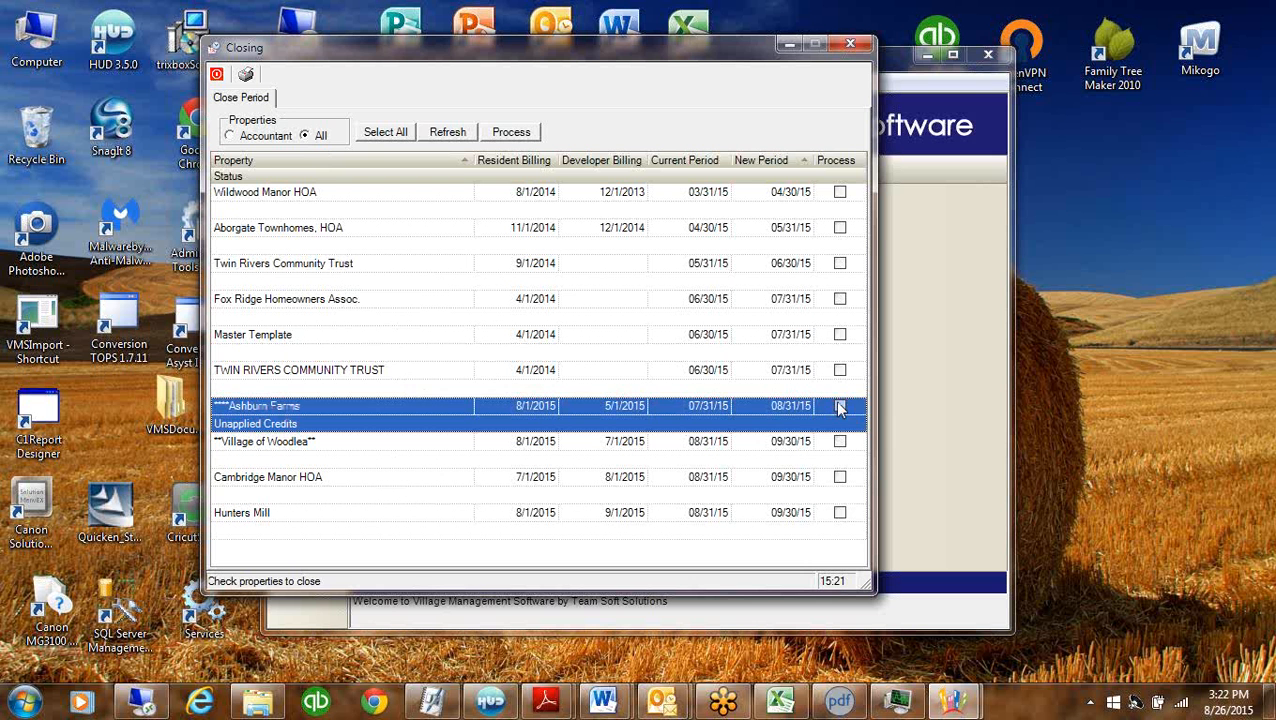
left_click(508, 133)
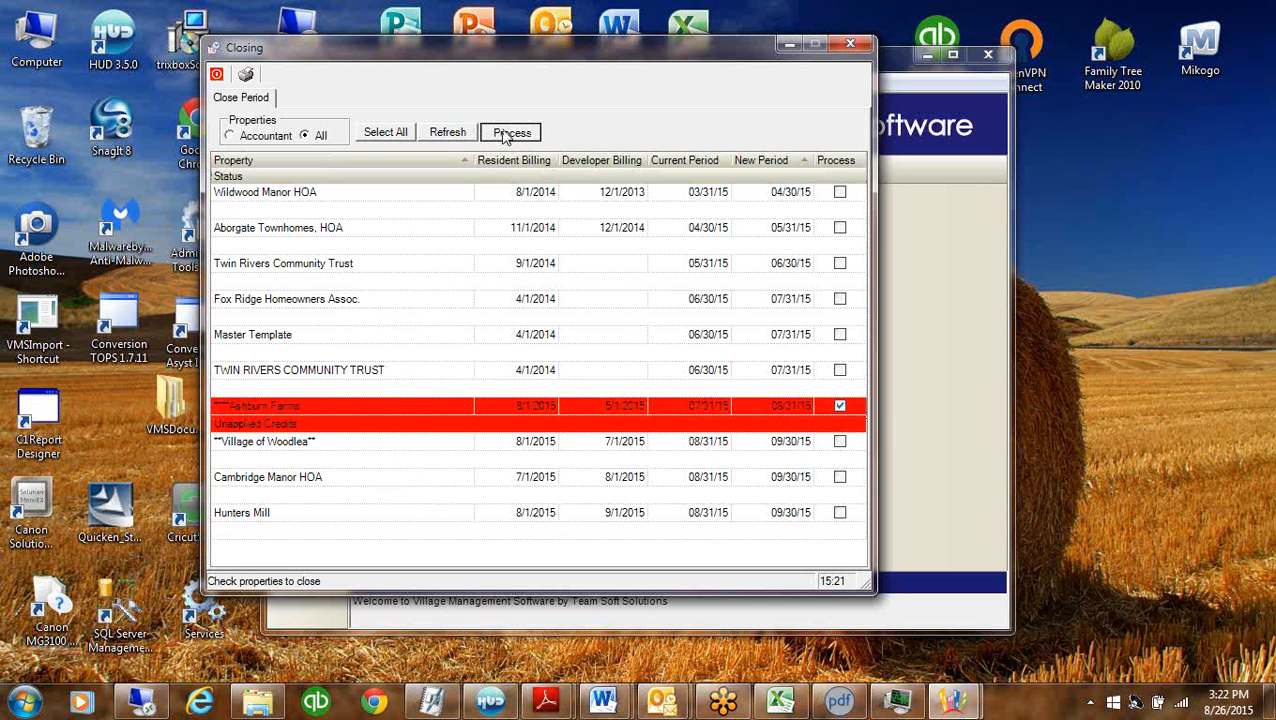
left_click(578, 415)
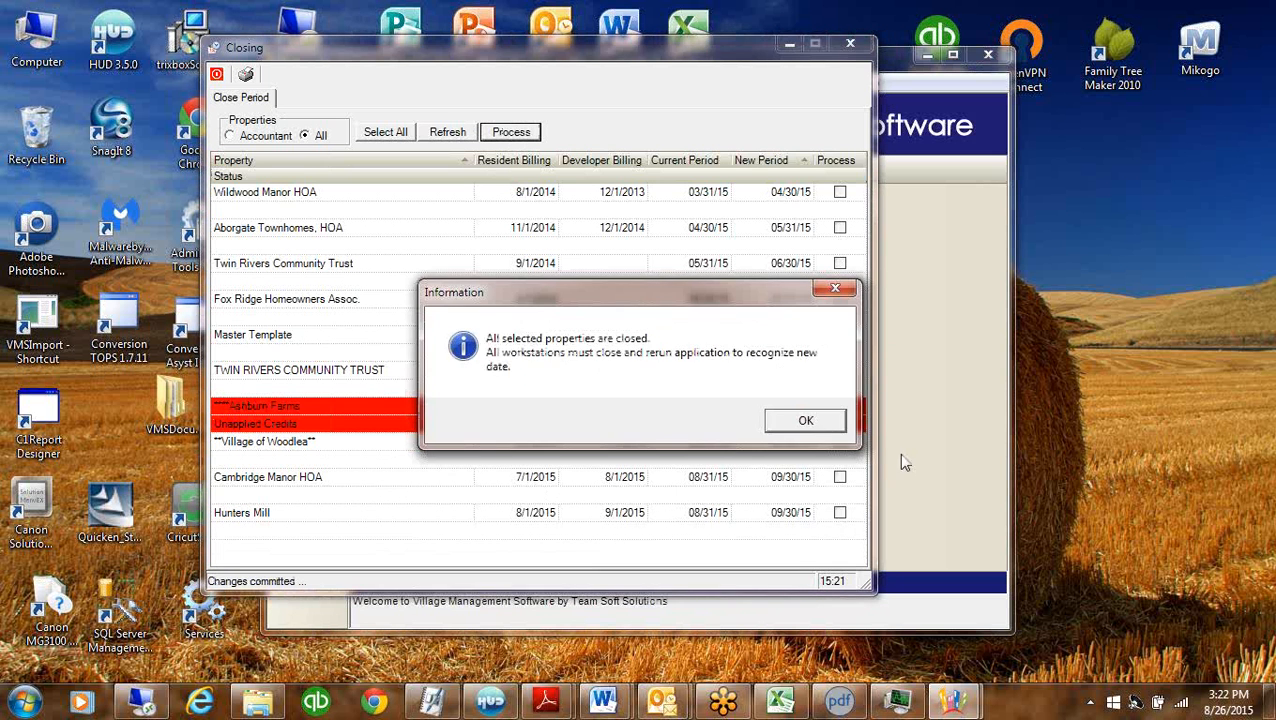
left_click(805, 418)
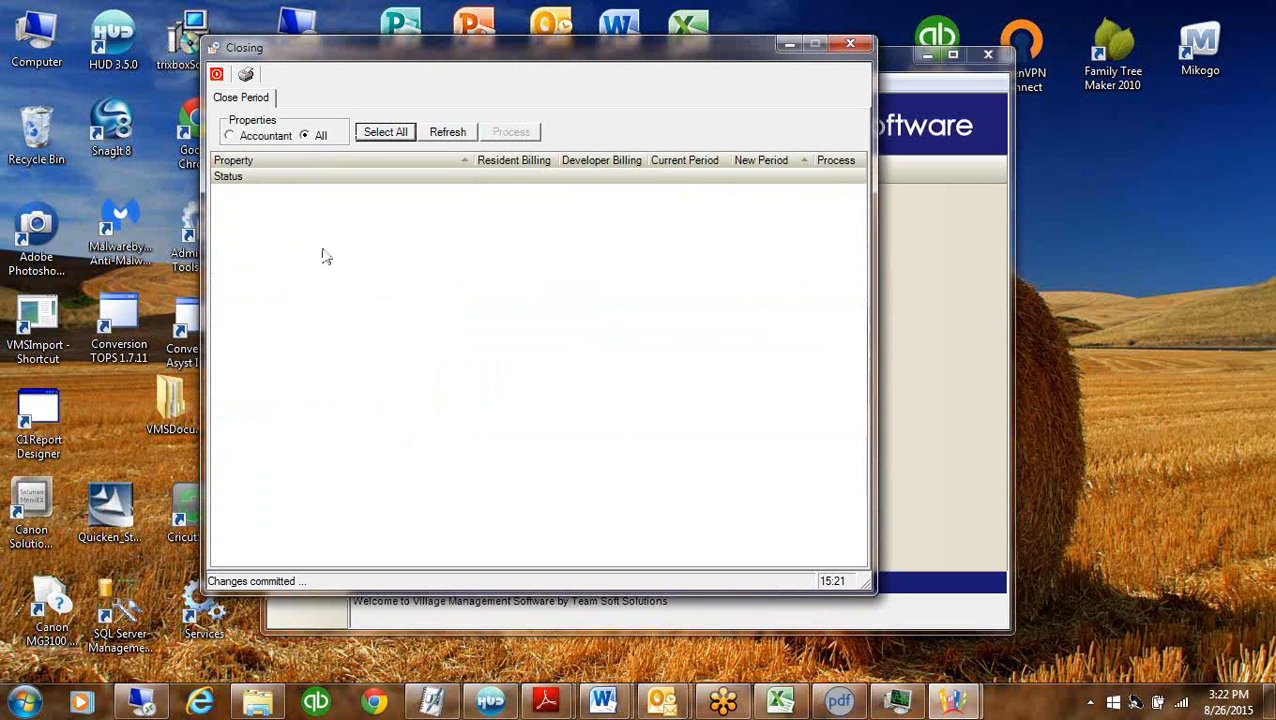
left_click(216, 74)
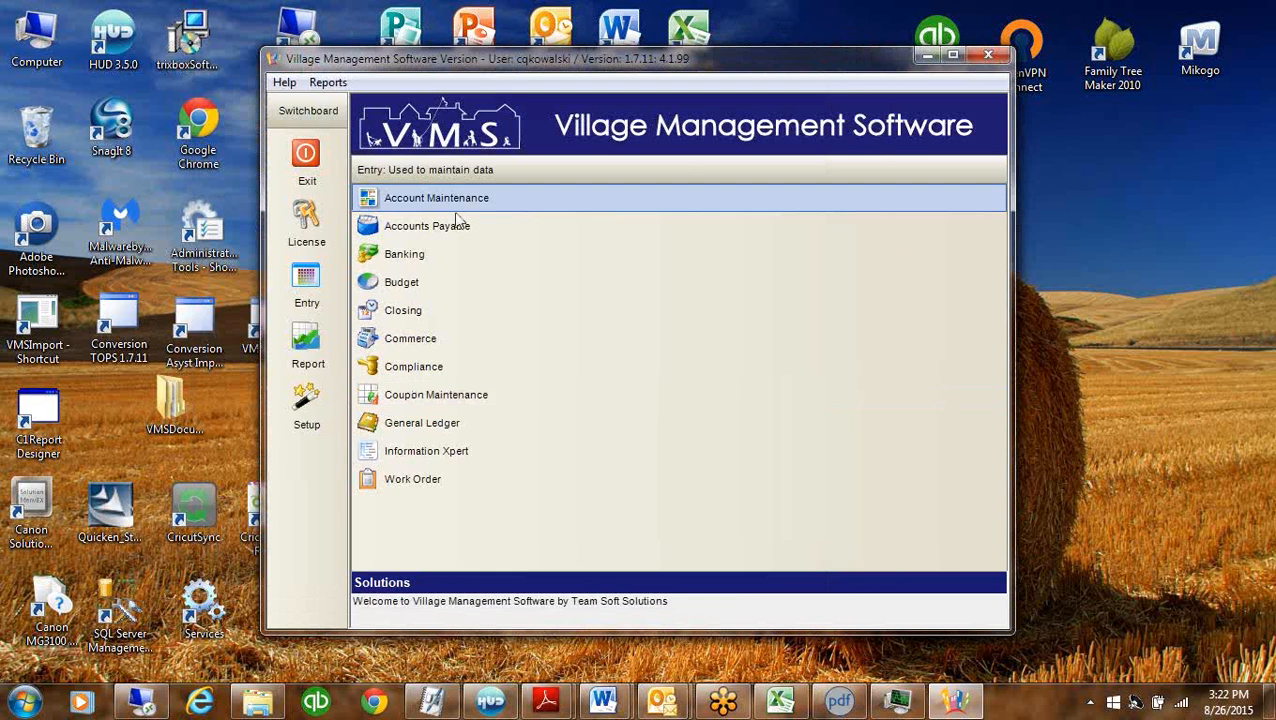
Exit and restart the software on the last database listed, and show the data entry modules
left_click(308, 153)
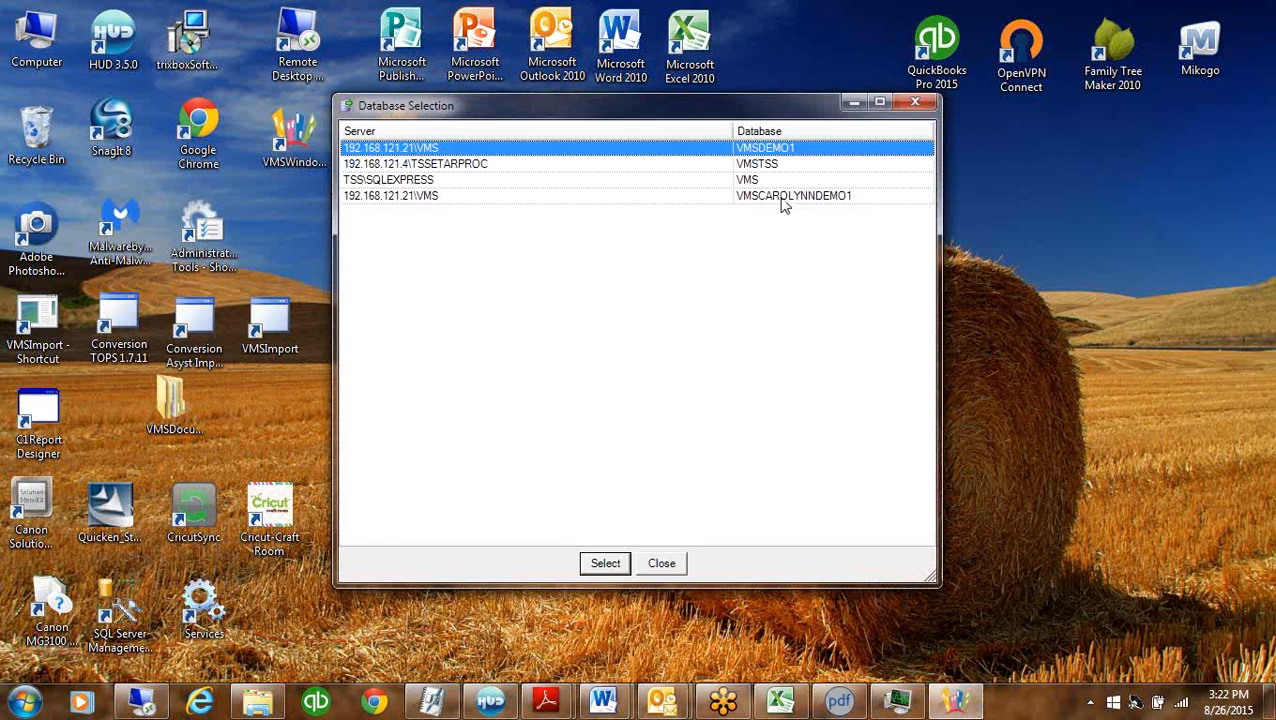
left_click(745, 196)
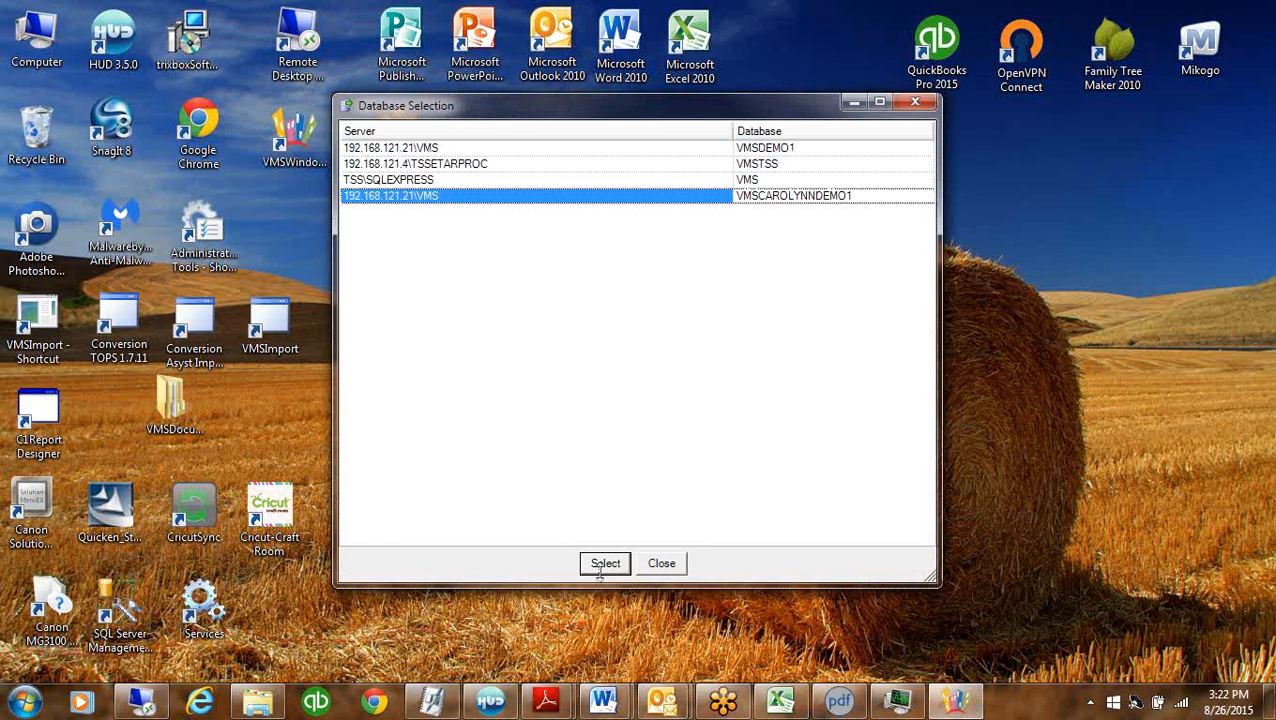
left_click(592, 566)
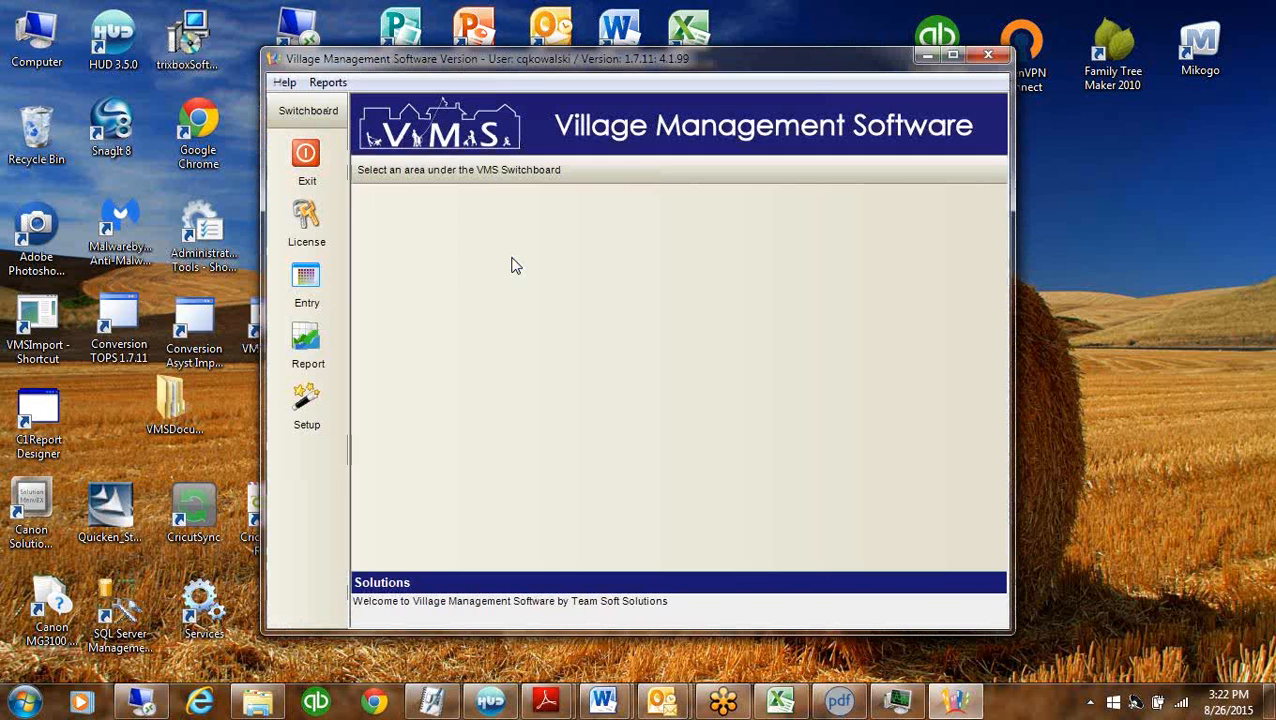
left_click(306, 280)
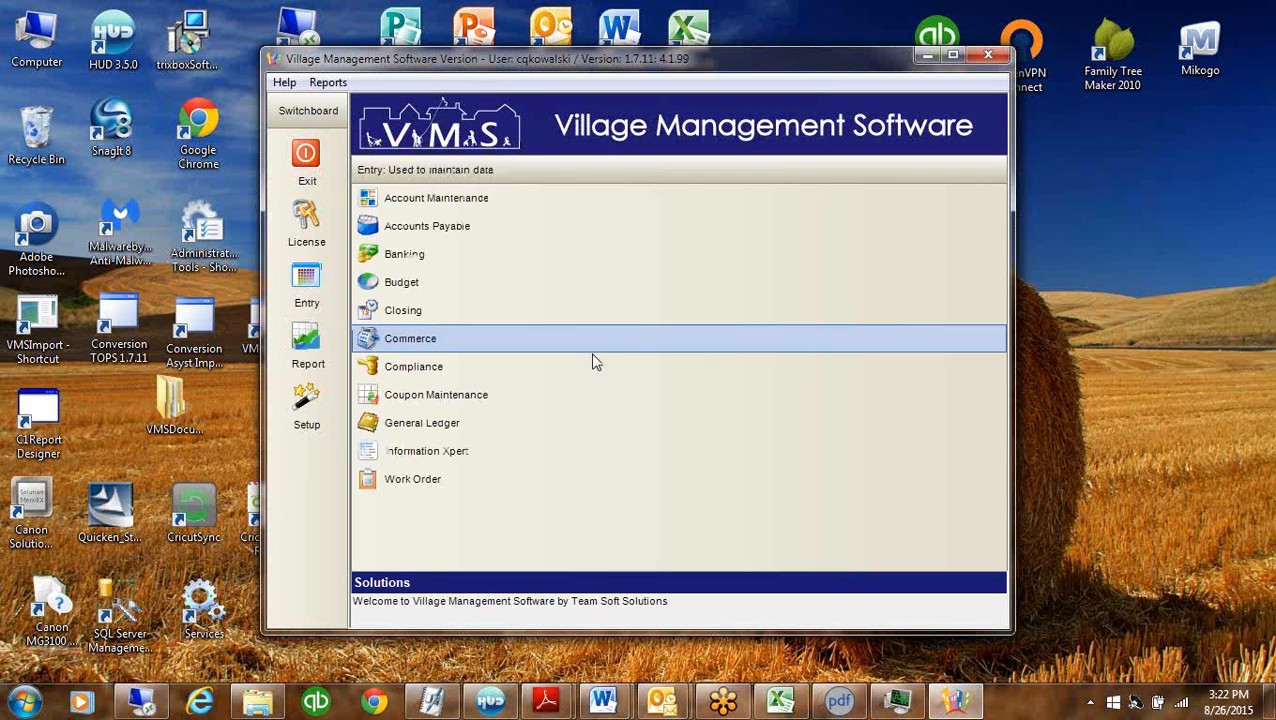
Open Account Maintenance and review the account detail of an Ashburn Farms owner in 2nd Letter delinquency status
left_click(500, 208)
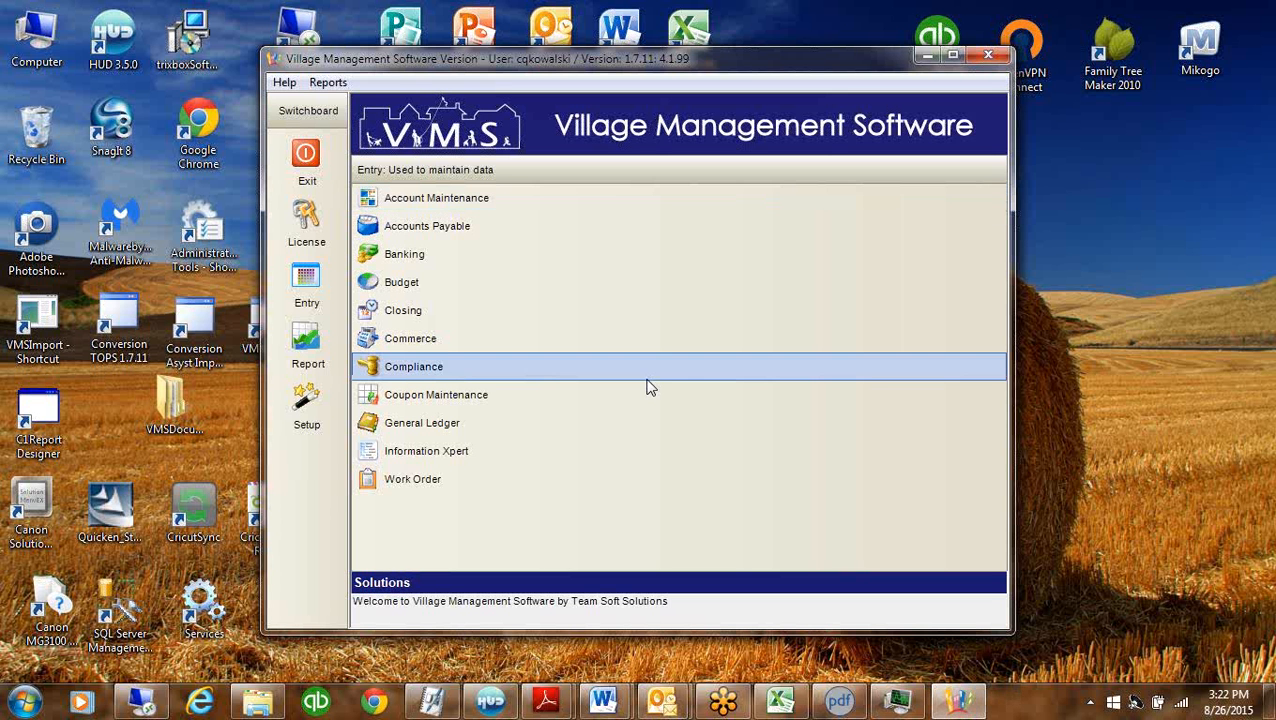
left_click(646, 379)
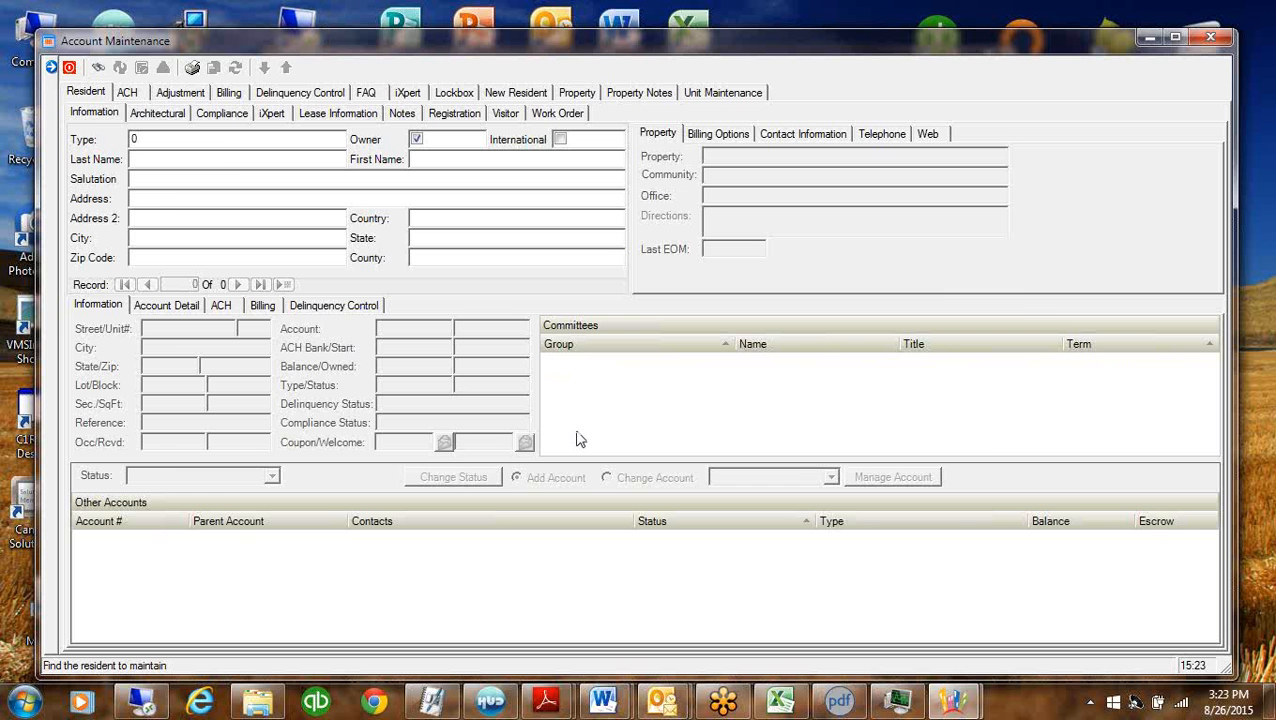
left_click(50, 68)
left_click(345, 254)
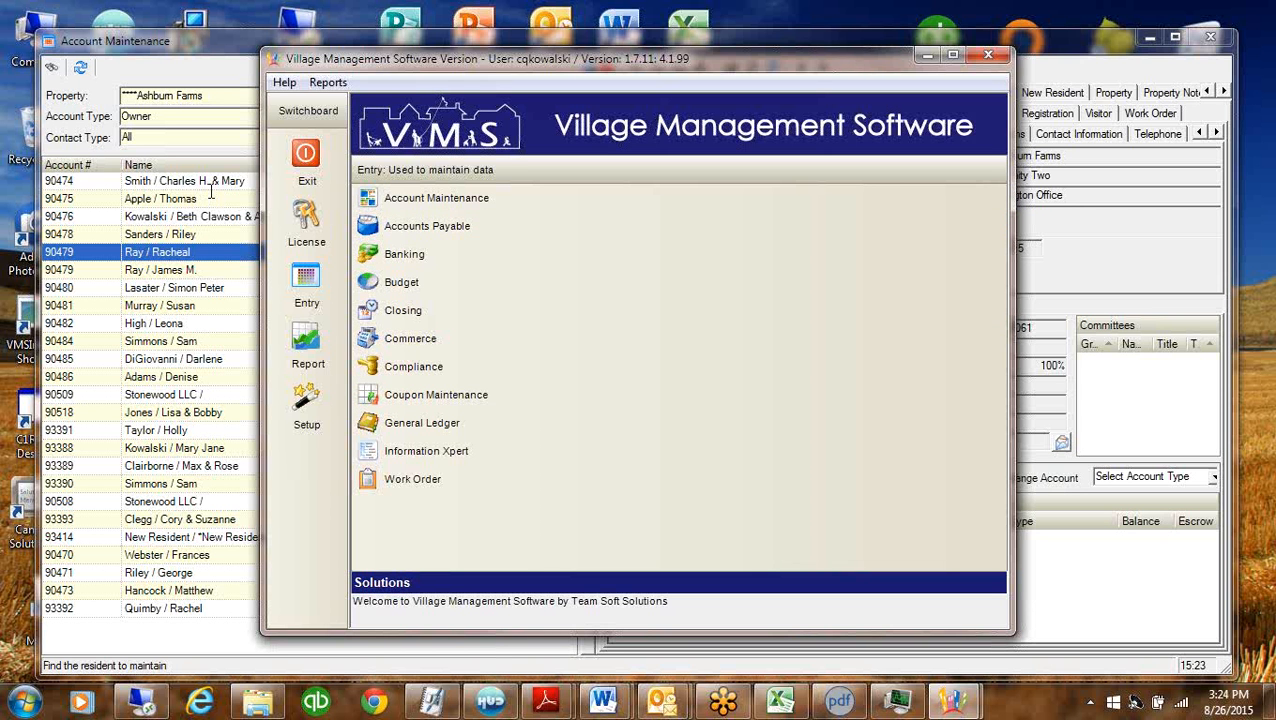
left_click(543, 45)
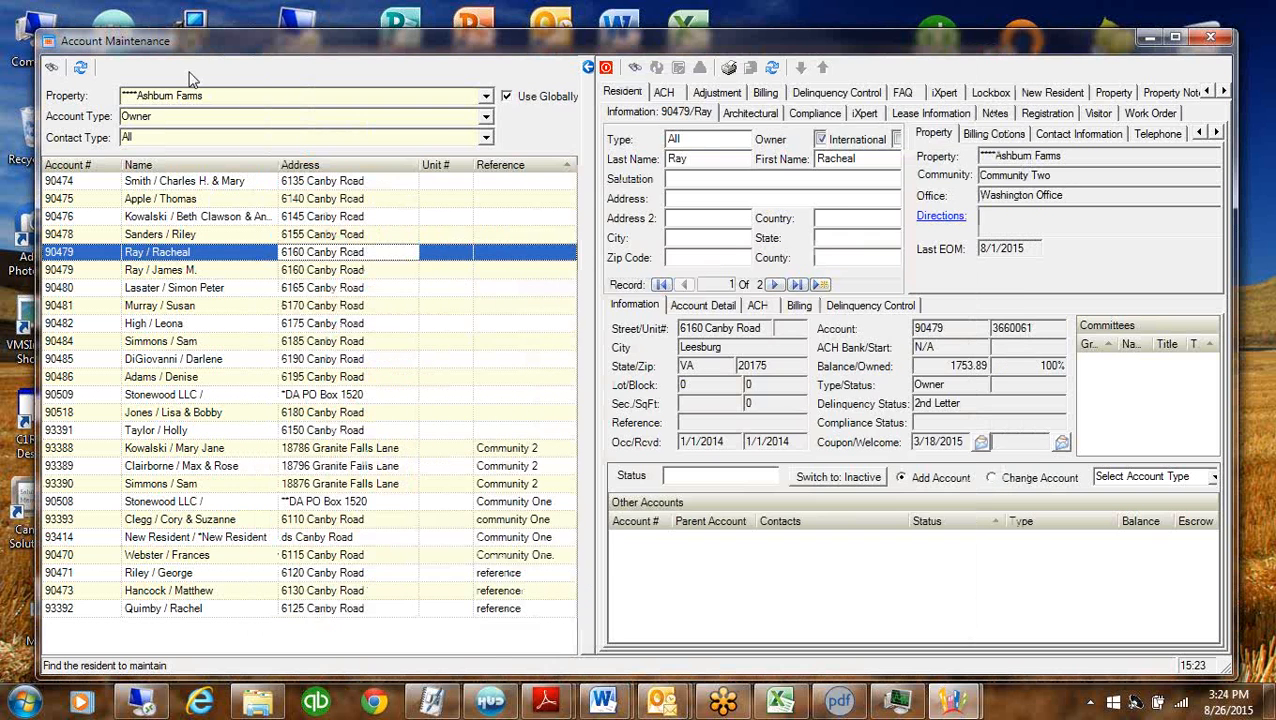
left_click(588, 67)
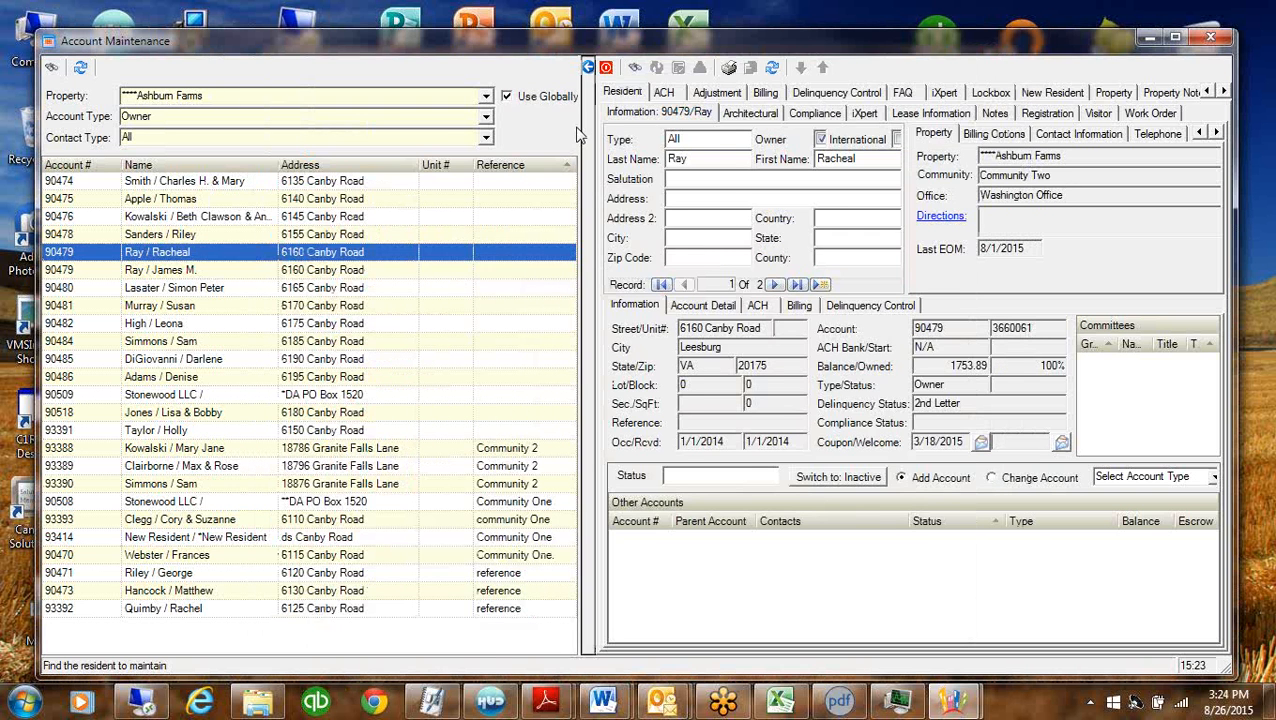
left_click(178, 304)
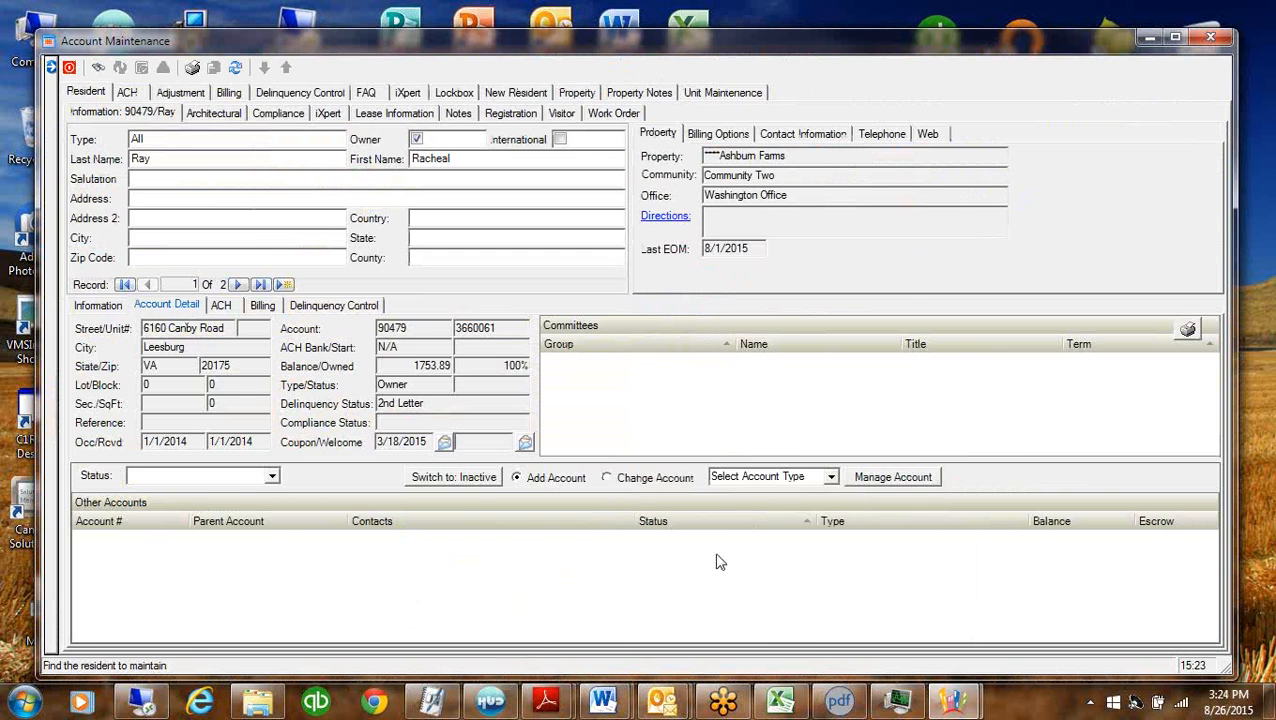
left_click_drag(1213, 414, 1208, 628)
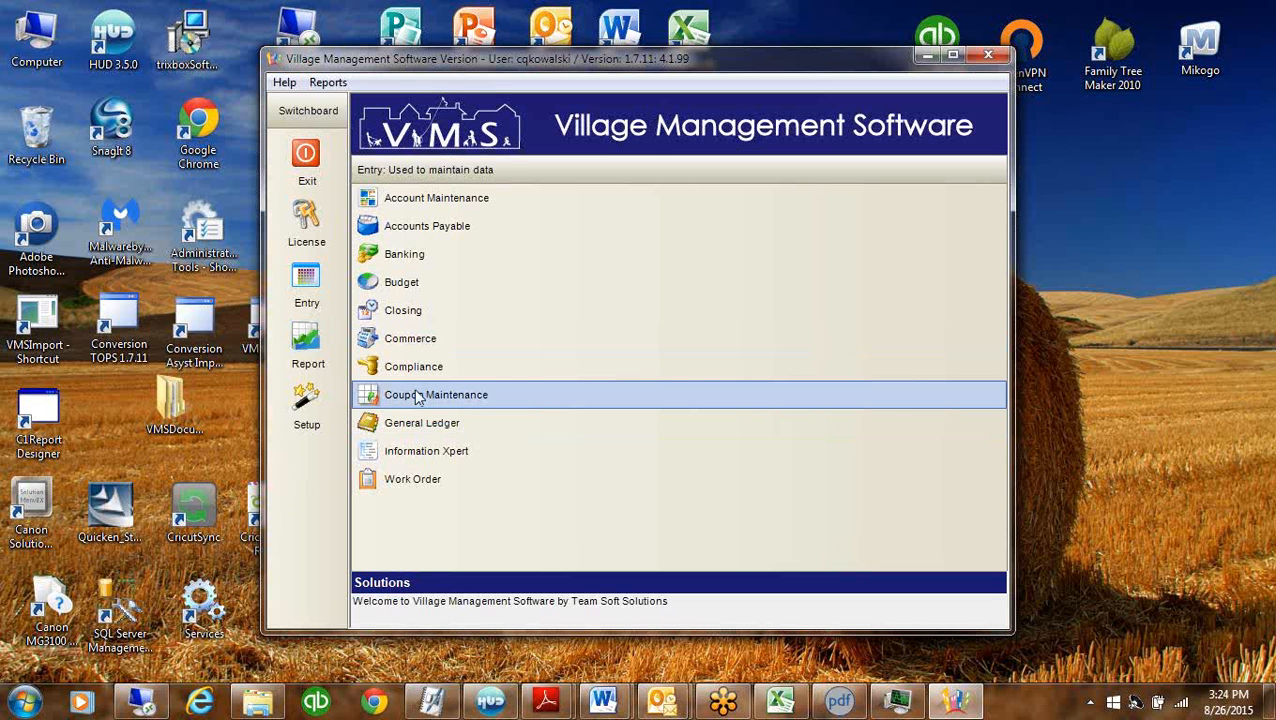
Show the Owner account type in Program Defaults and move the window aside to make room for another
left_click(306, 396)
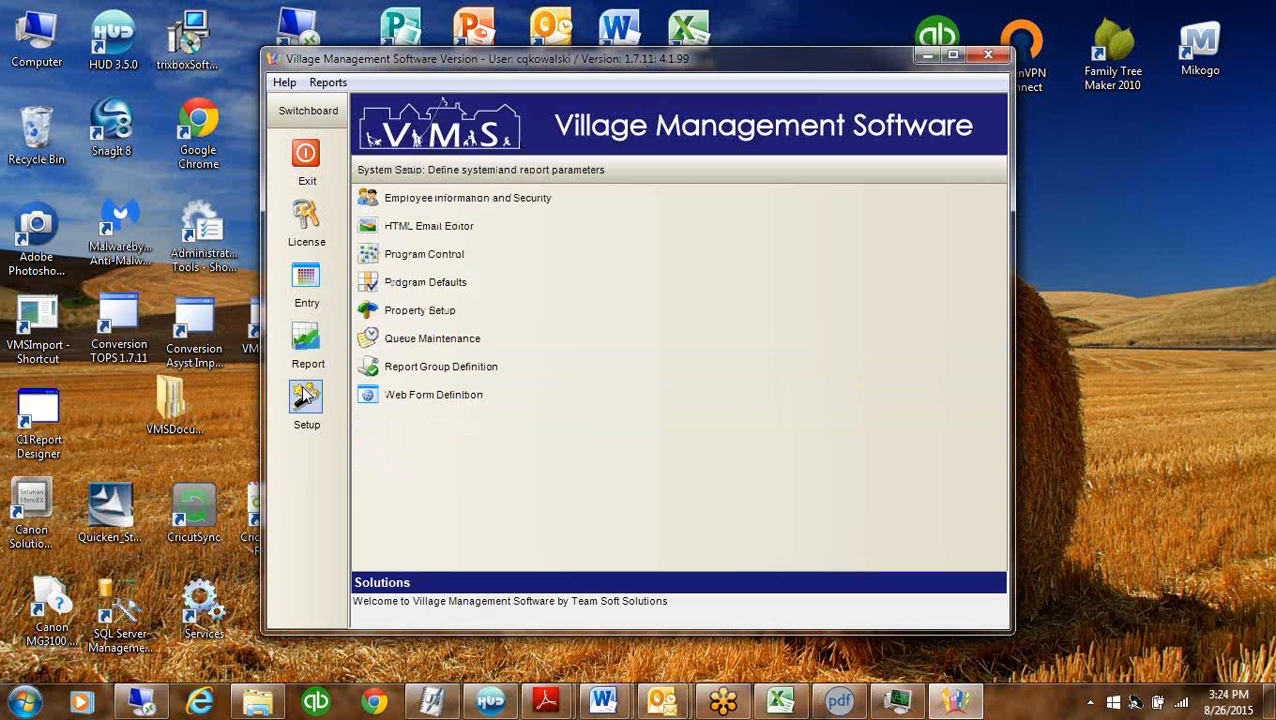
left_click(463, 284)
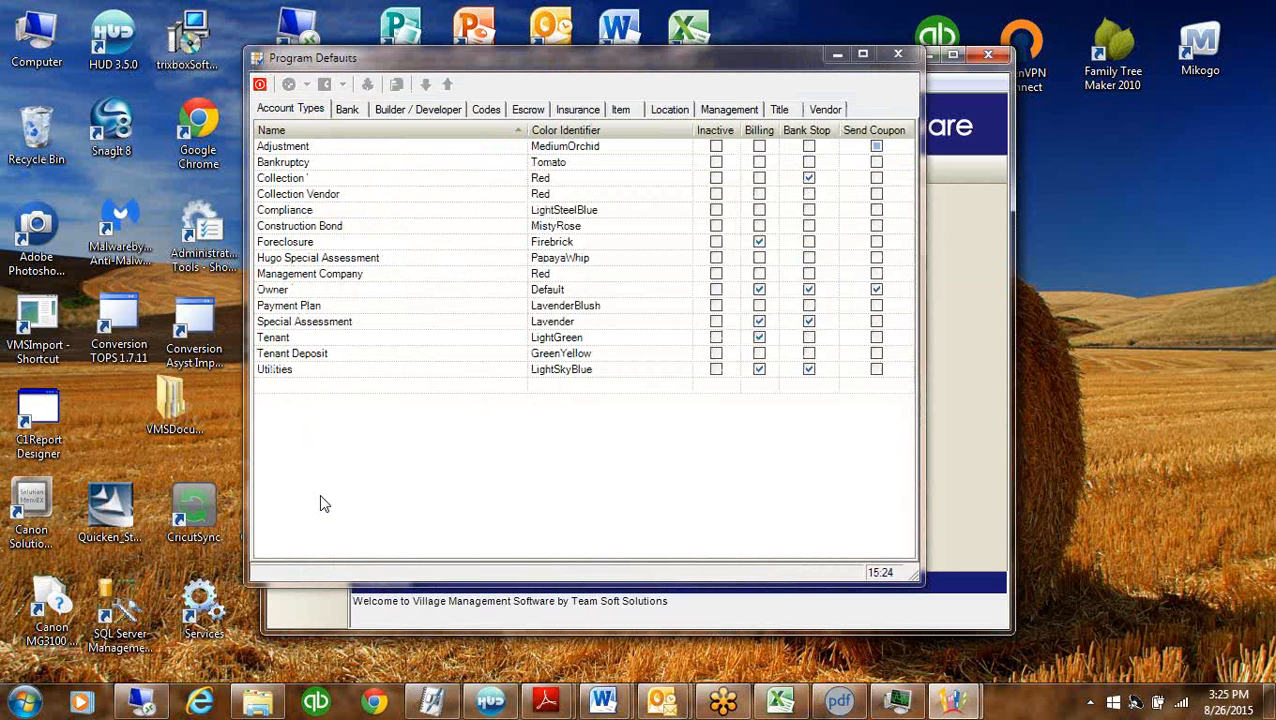
double_click(278, 290)
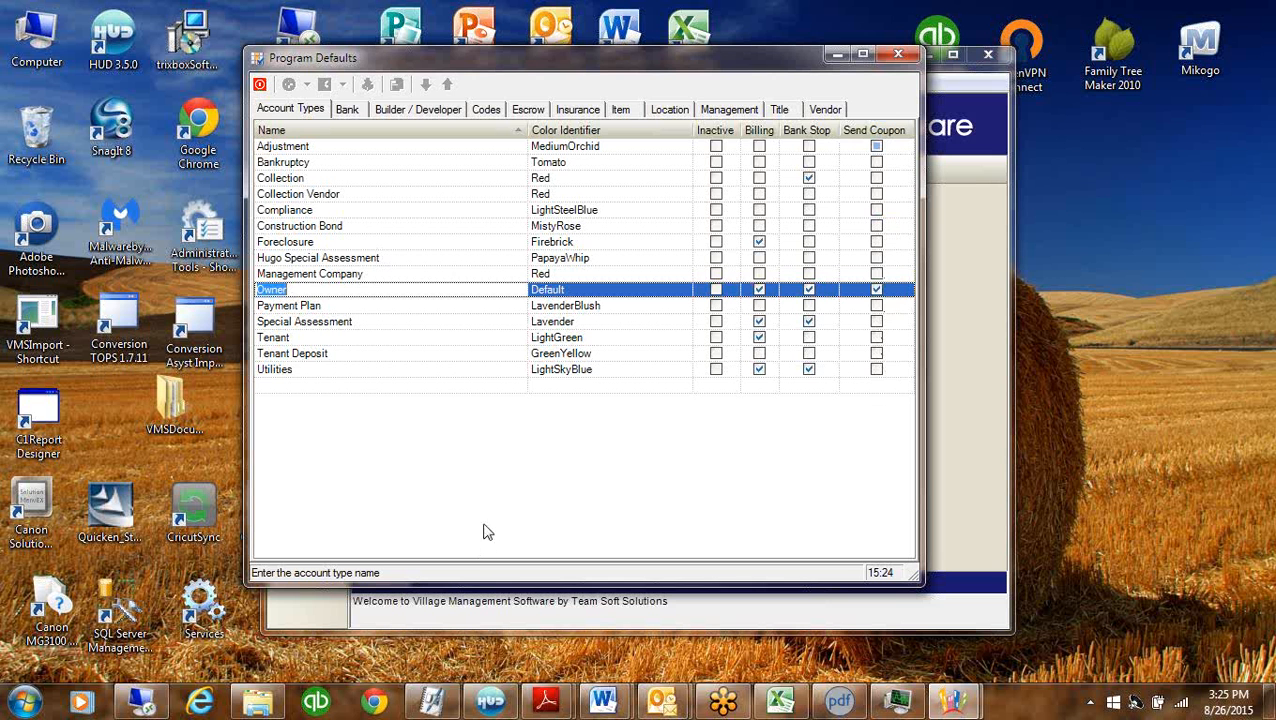
left_click_drag(547, 62, 905, 77)
Open Coupon Maintenance beside Program Defaults, compare its Account Type options with the Send Coupon settings, and close it
left_click(307, 285)
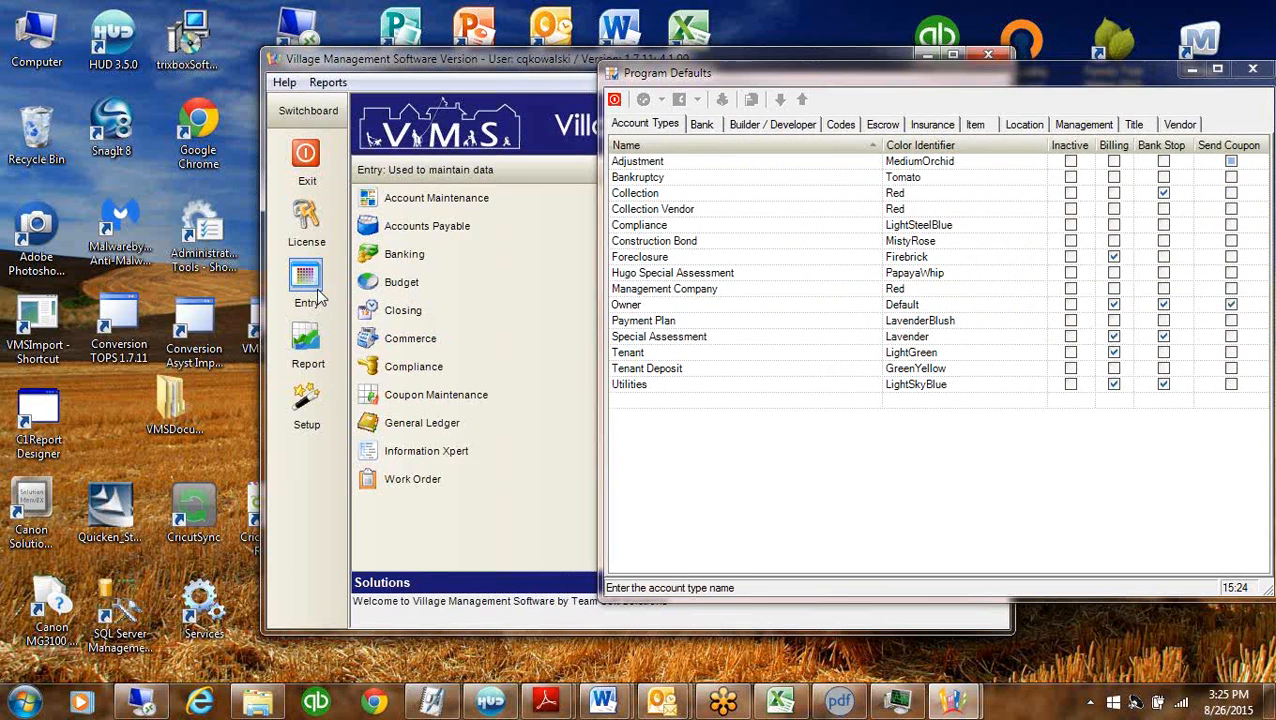
left_click(446, 397)
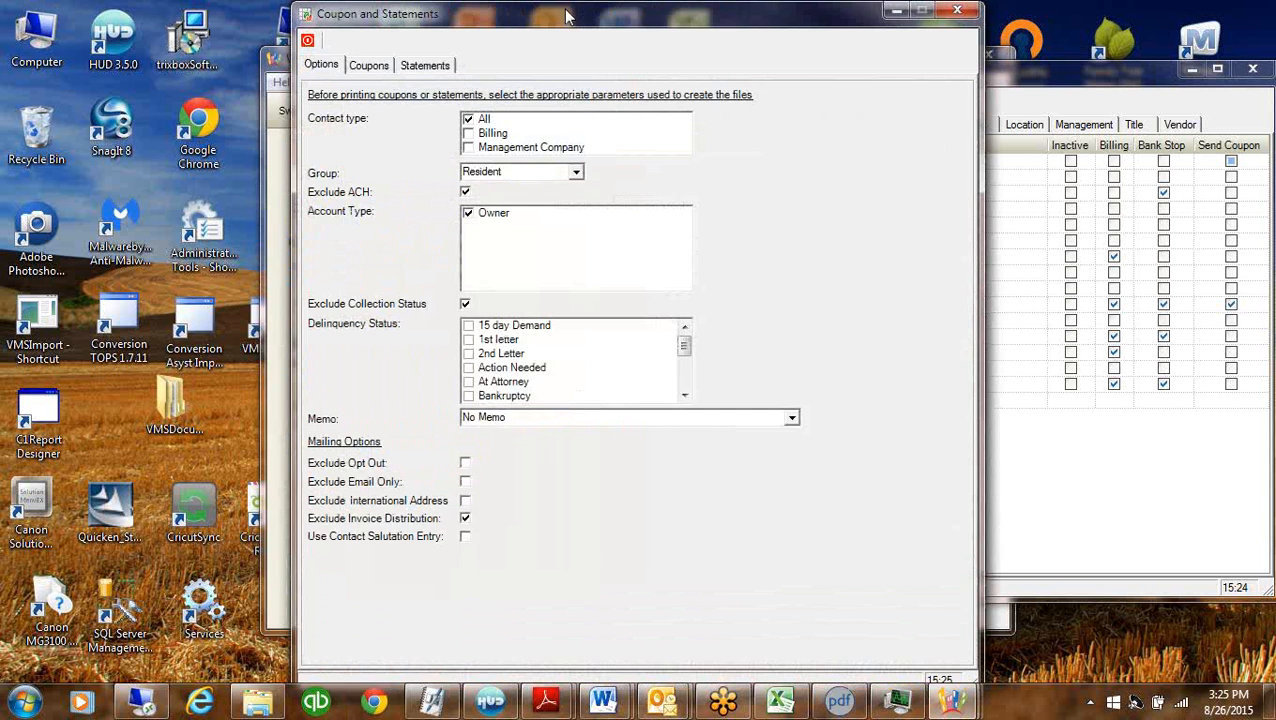
left_click_drag(521, 20, 255, 22)
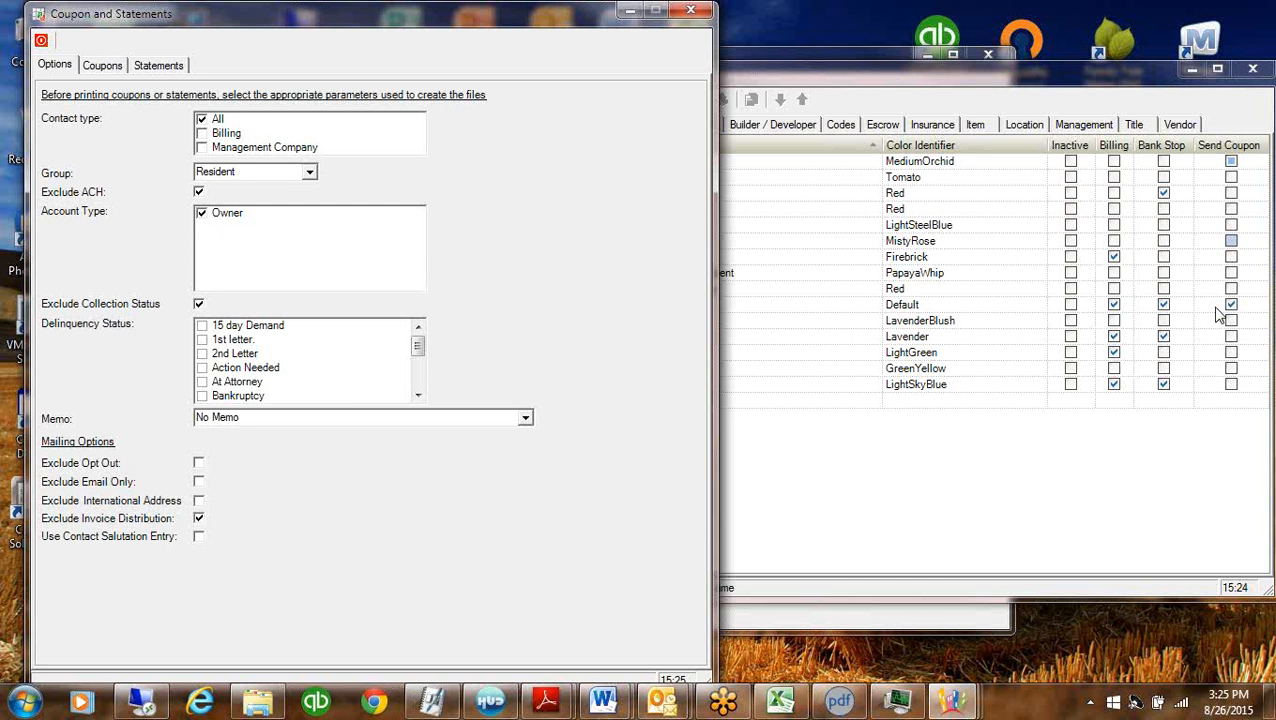
left_click(41, 41)
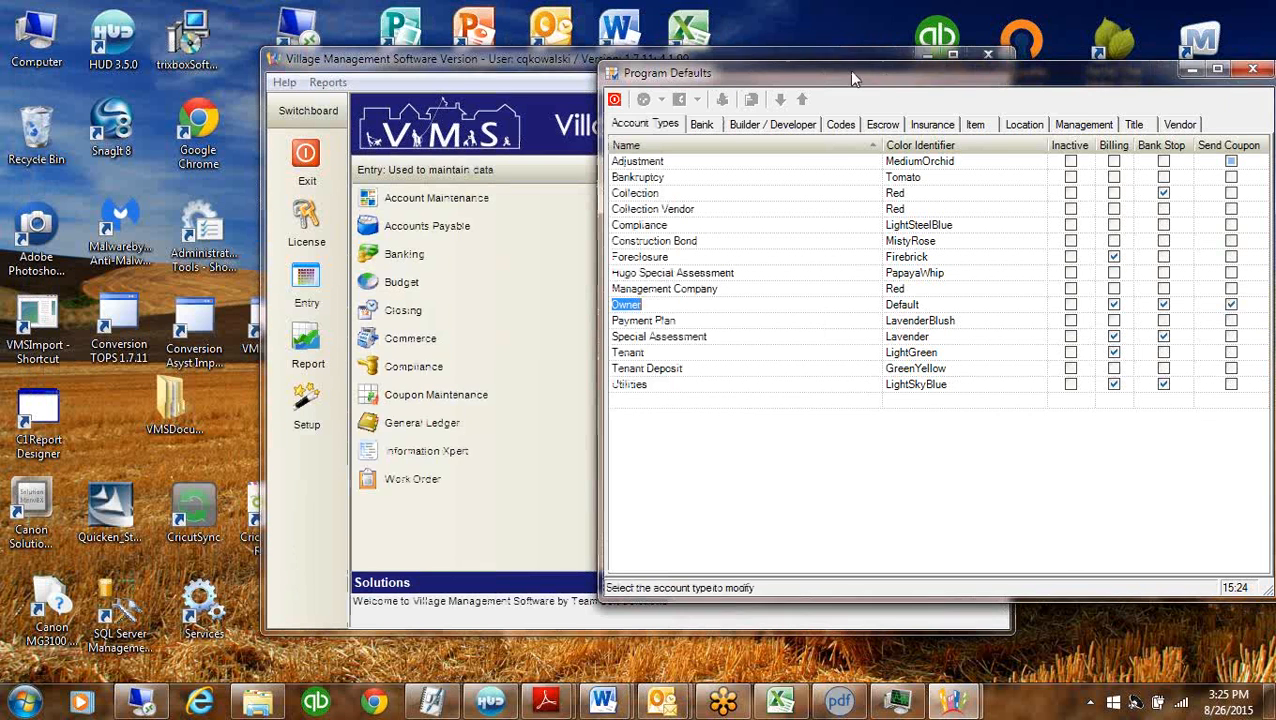
Enable Send Coupon for the Special Assessment account type and close Program Defaults
left_click_drag(848, 70, 634, 75)
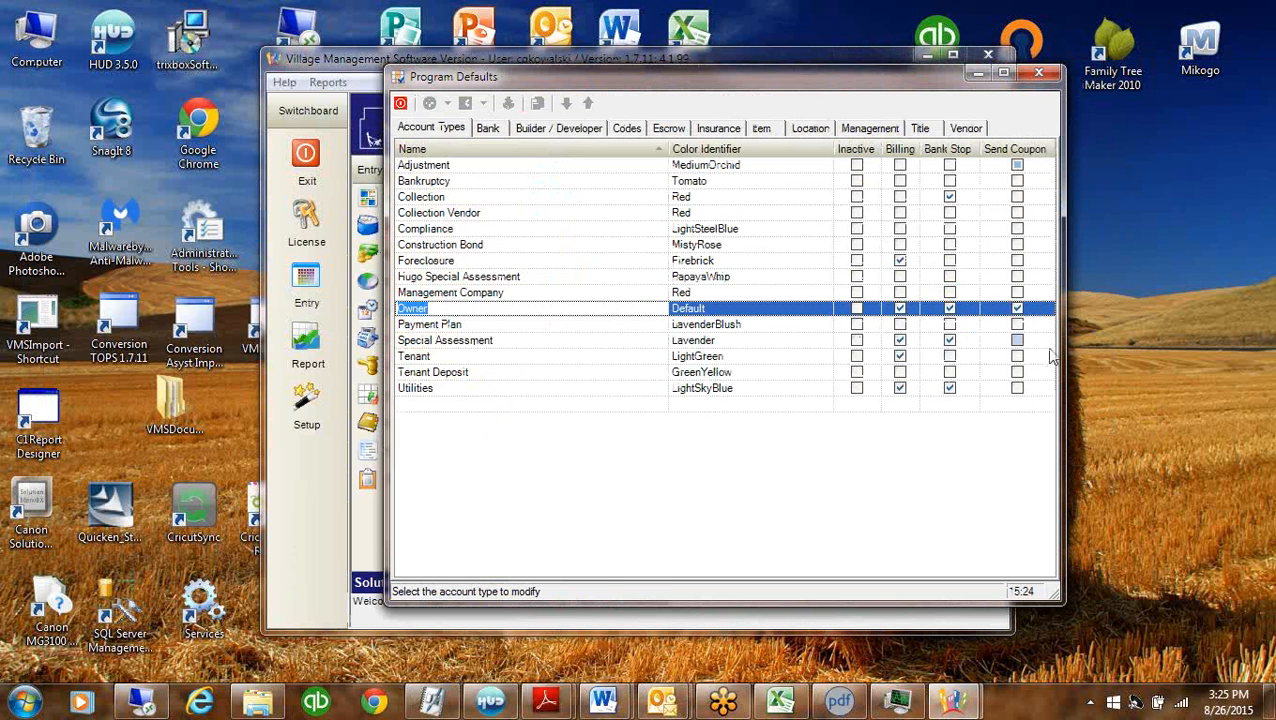
left_click(1017, 340)
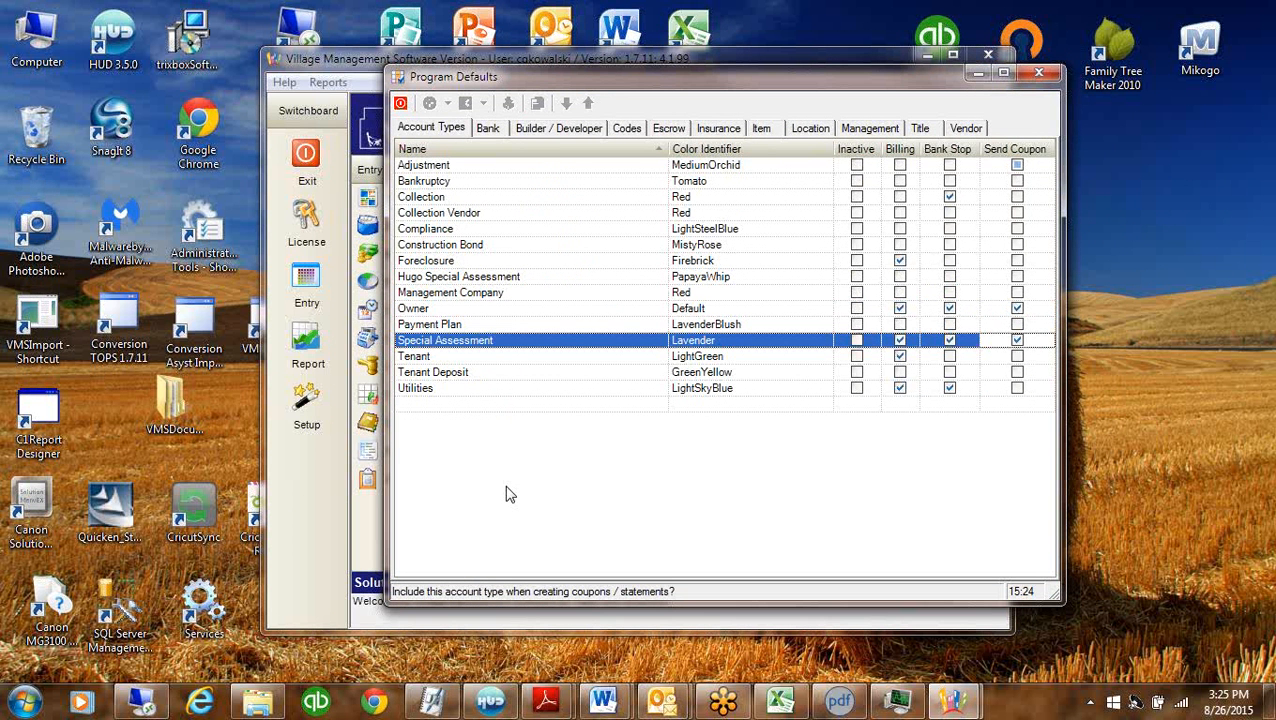
left_click(401, 105)
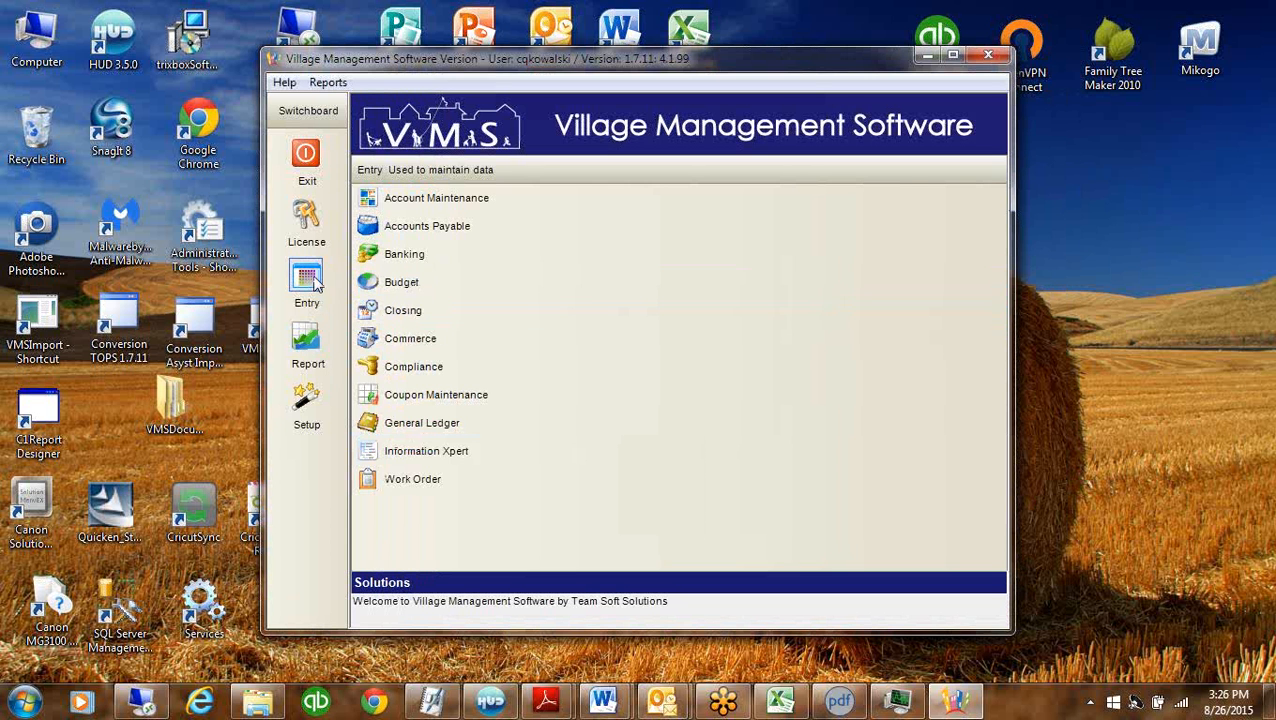
Open the Village of Woodlea property in Property Setup and show the billing items of its Village of Woodley community
left_click(338, 398)
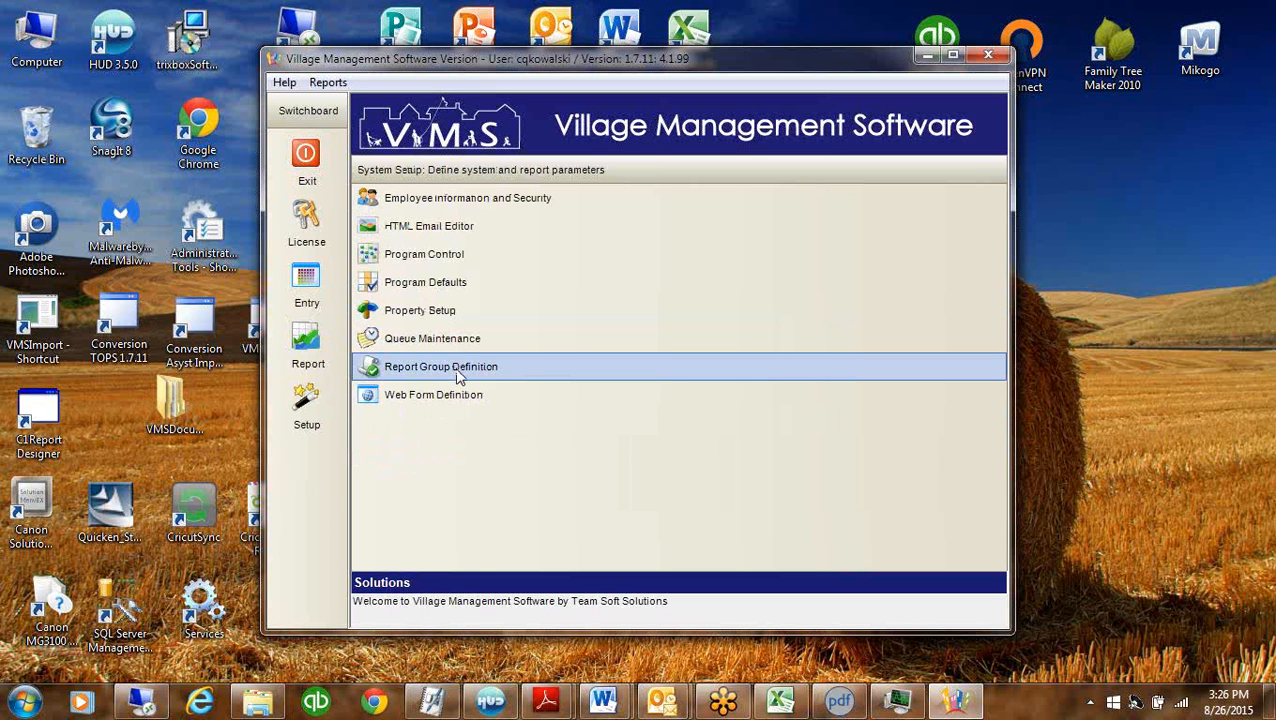
left_click(440, 312)
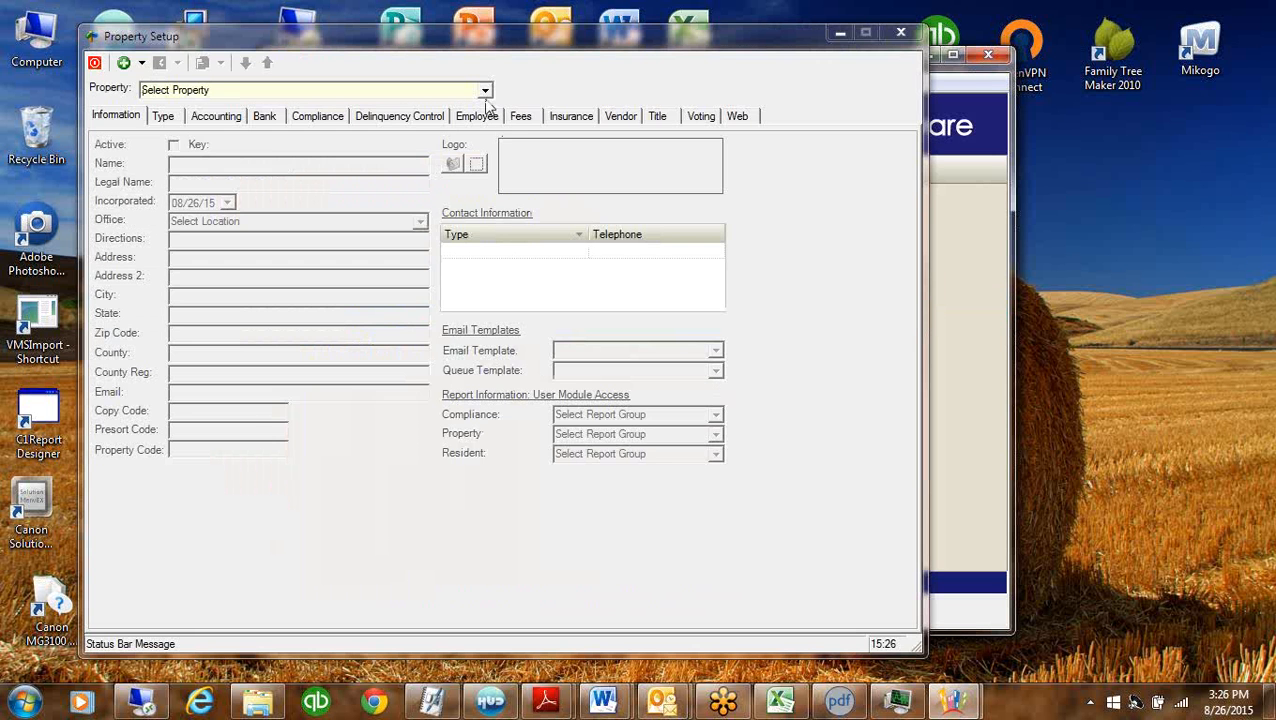
left_click(484, 90)
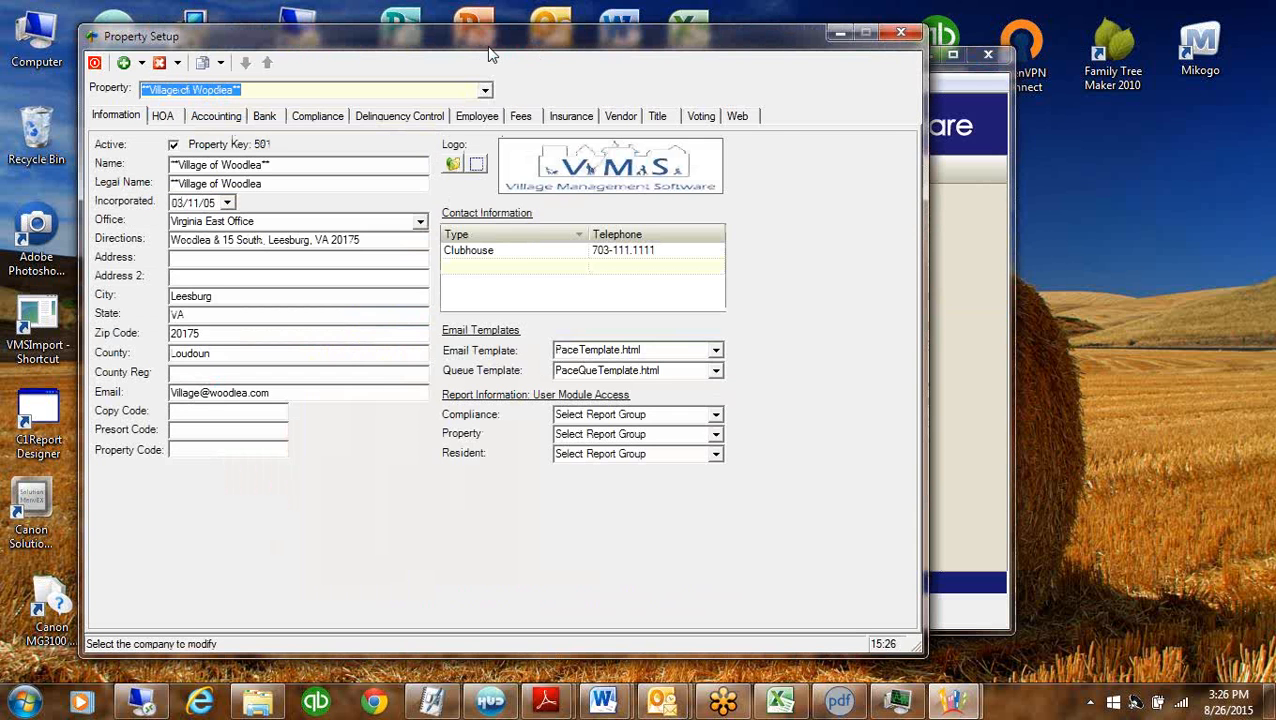
left_click_drag(500, 47, 649, 35)
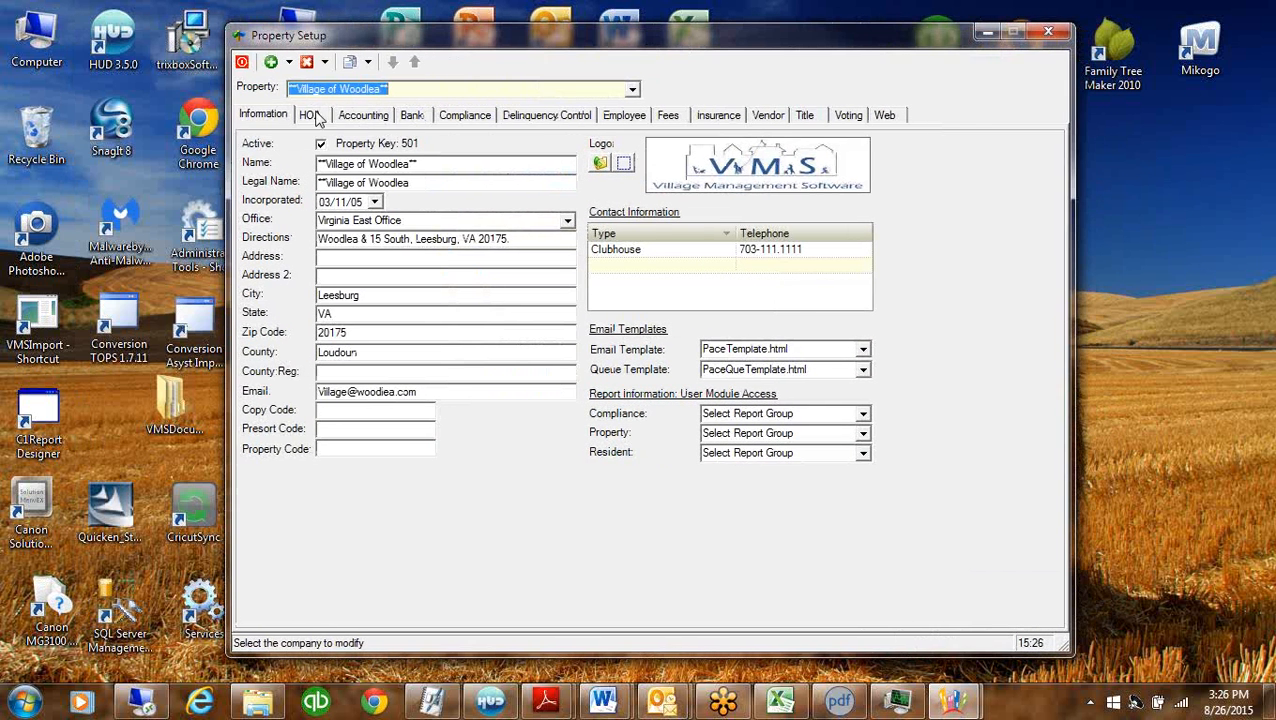
left_click(311, 116)
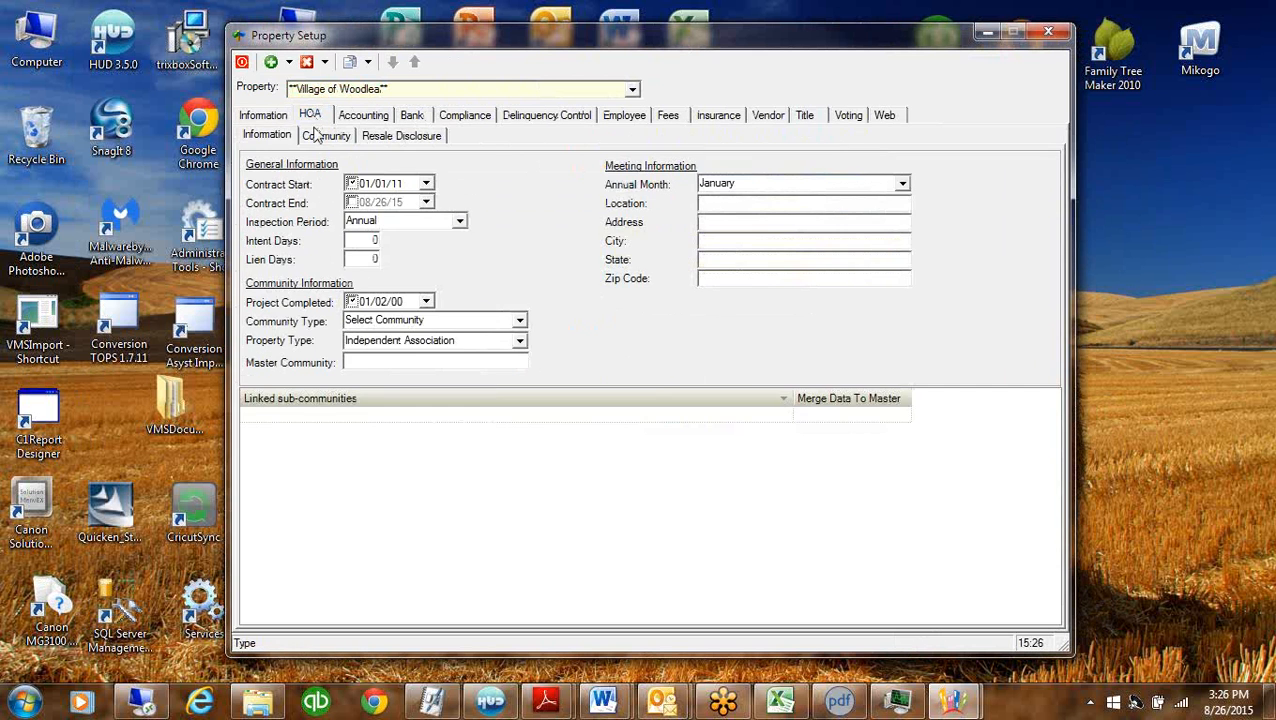
left_click(320, 137)
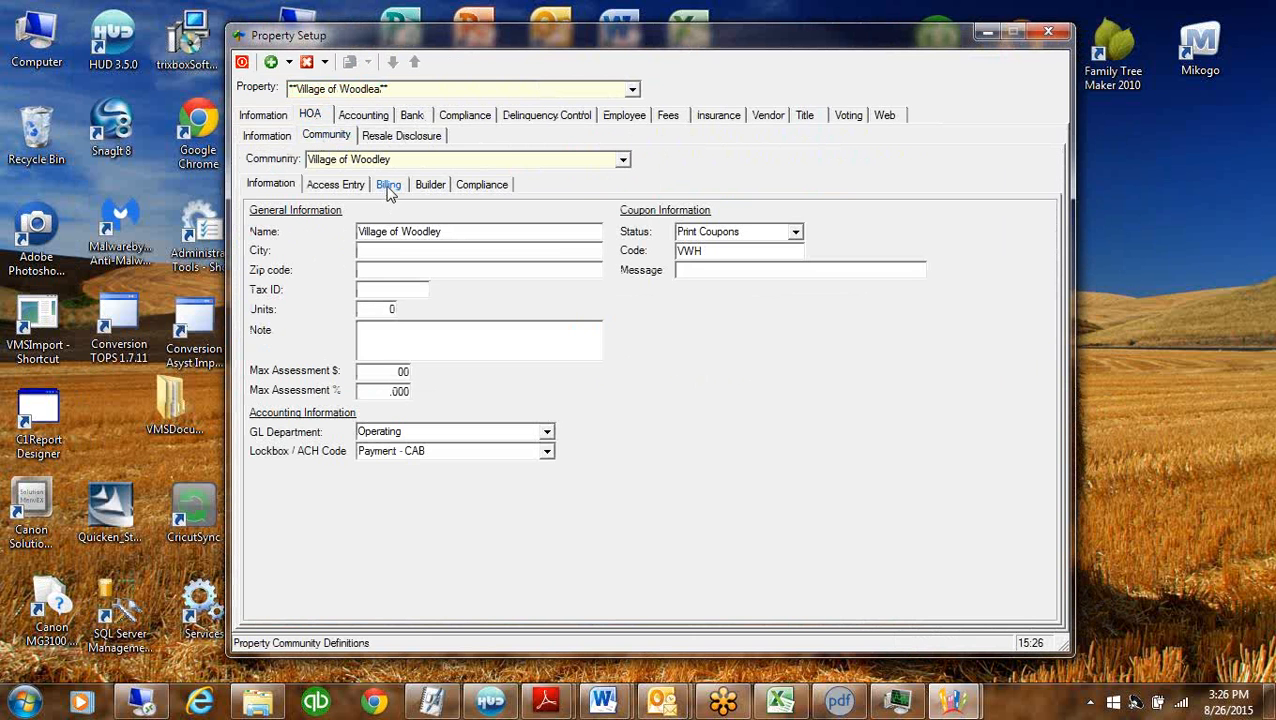
left_click(388, 188)
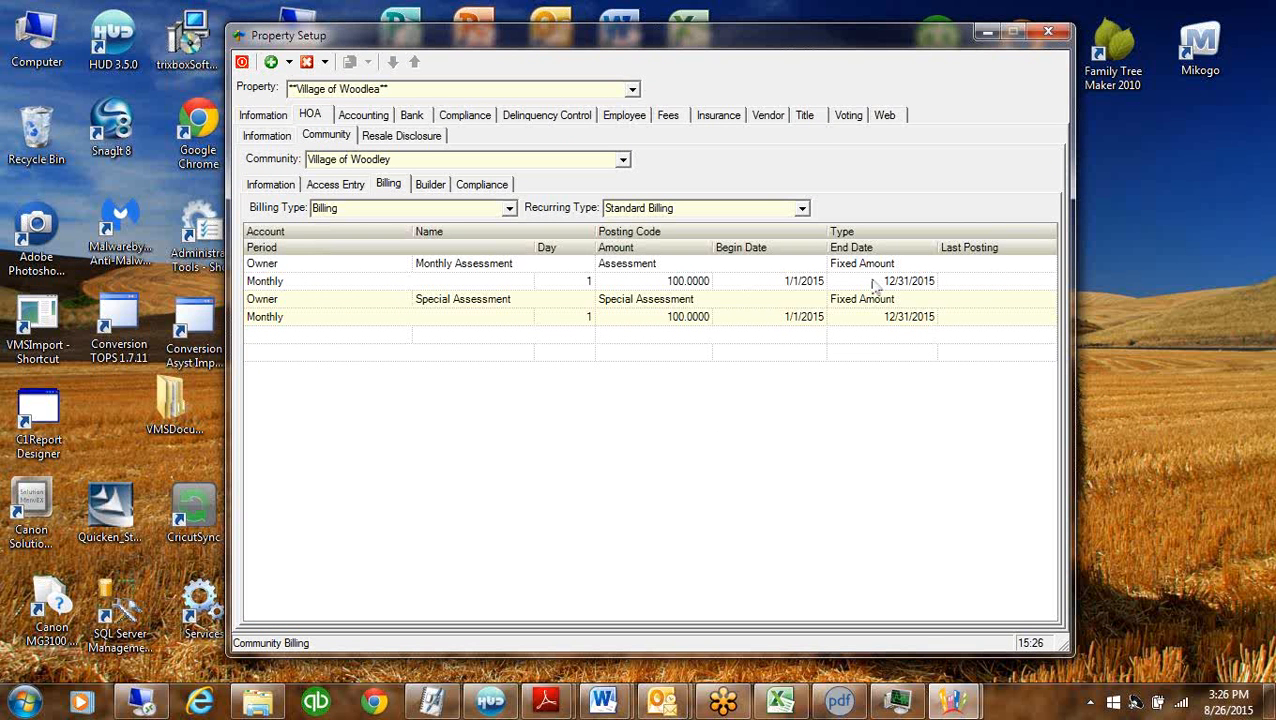
Add an Owner billing item named Monthly Assessment with the Assessment posting code and the Fixed Amount type
left_click(316, 337)
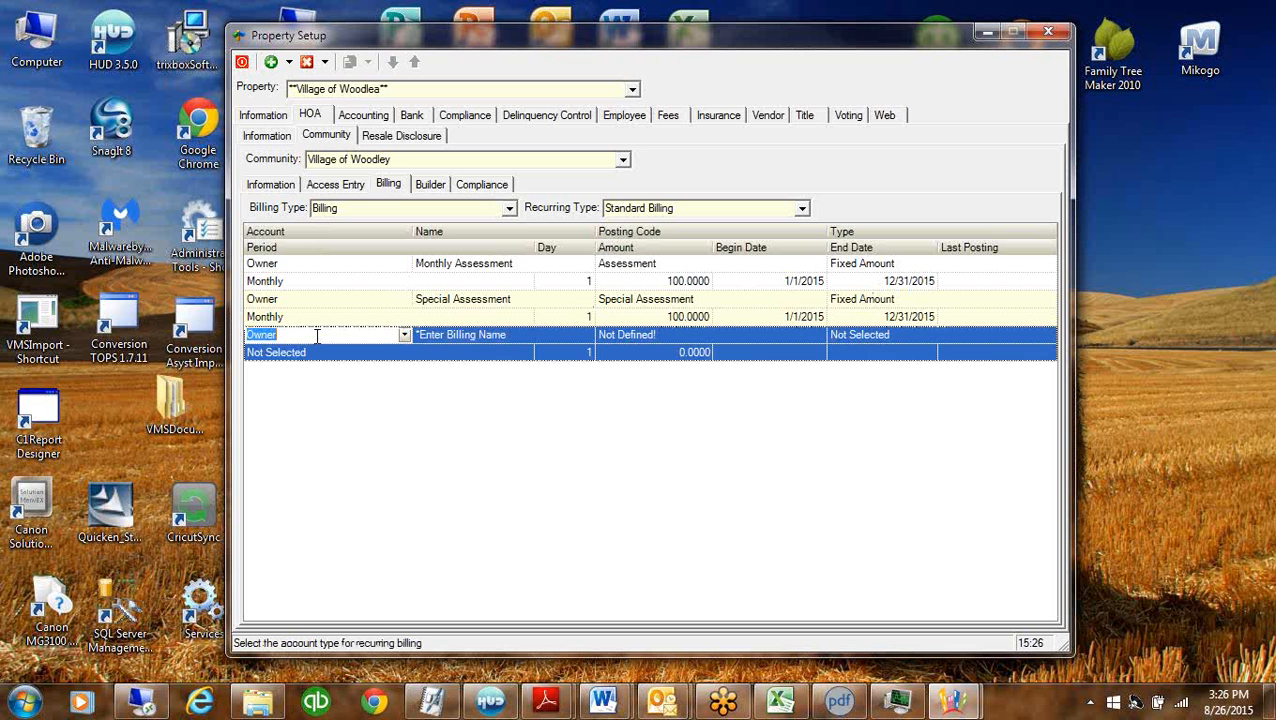
left_click(421, 337)
type("Mont")
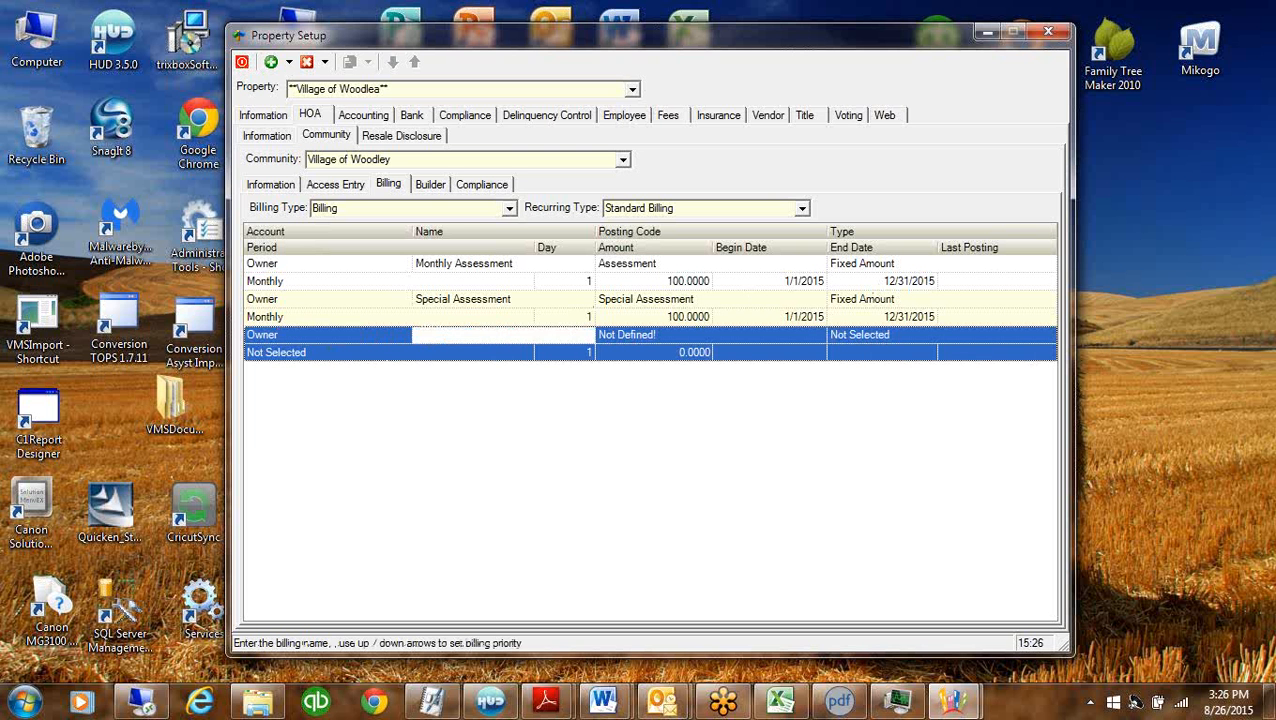
type("hly")
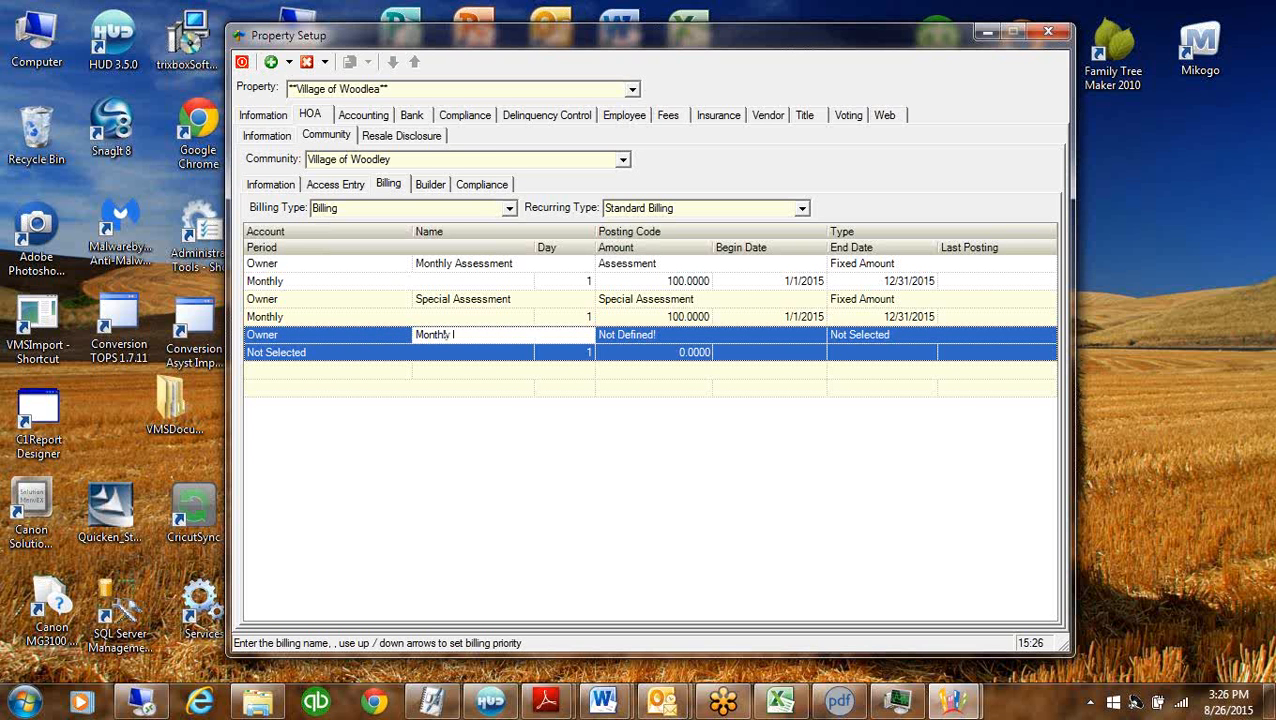
type("Ab")
type("sessment")
key("Tab")
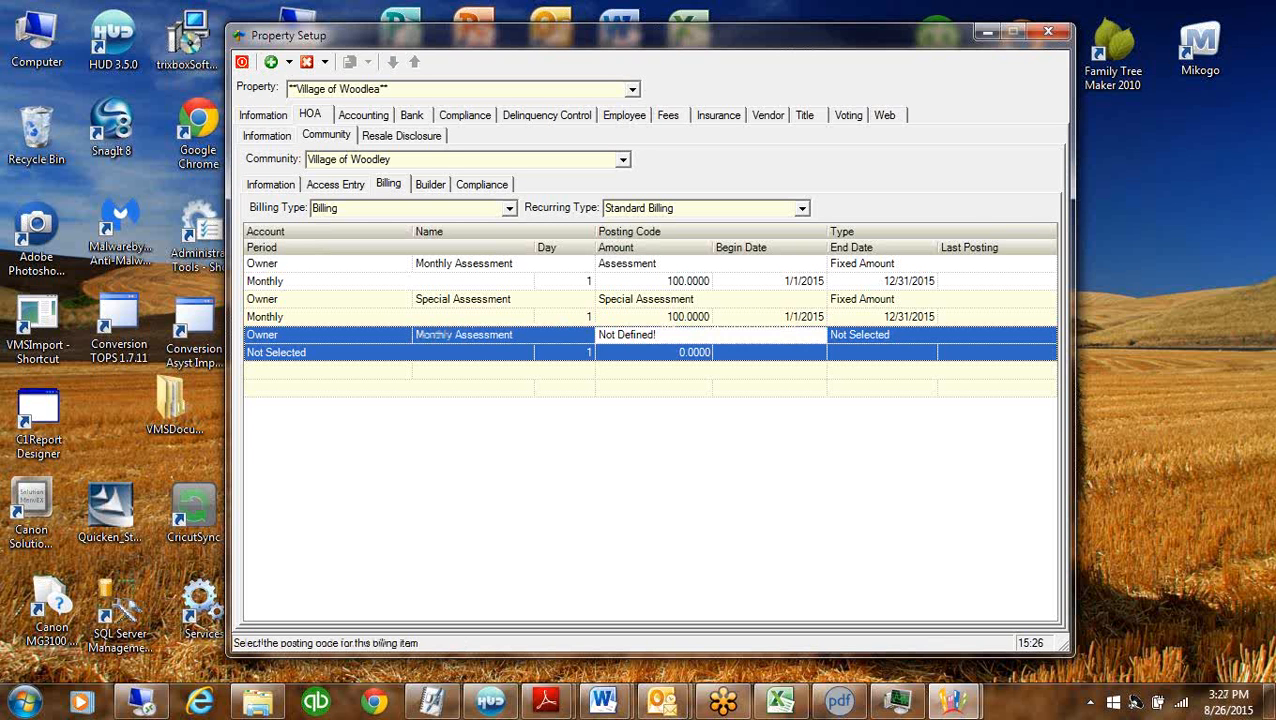
type("Assessment")
key("Tab")
type("F")
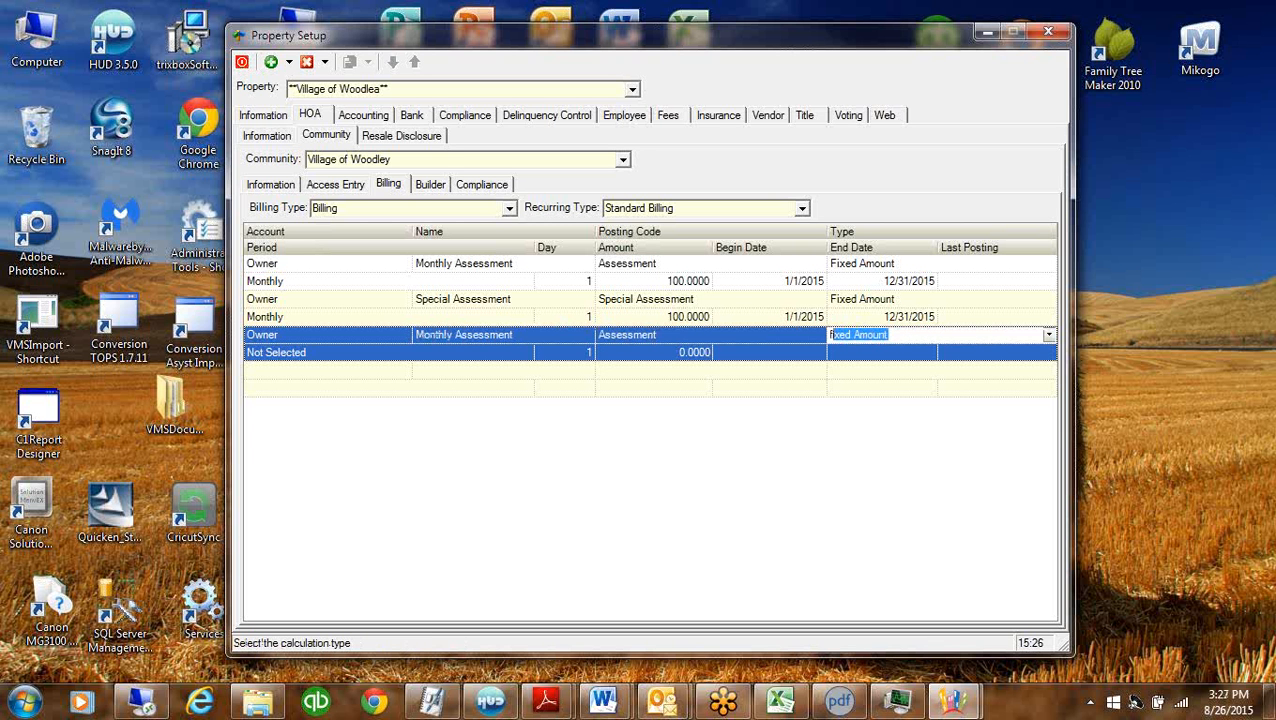
Set the new Monthly Assessment item to a Monthly period, an amount of 120, and a begin date of 1/1/2016
left_click(399, 357)
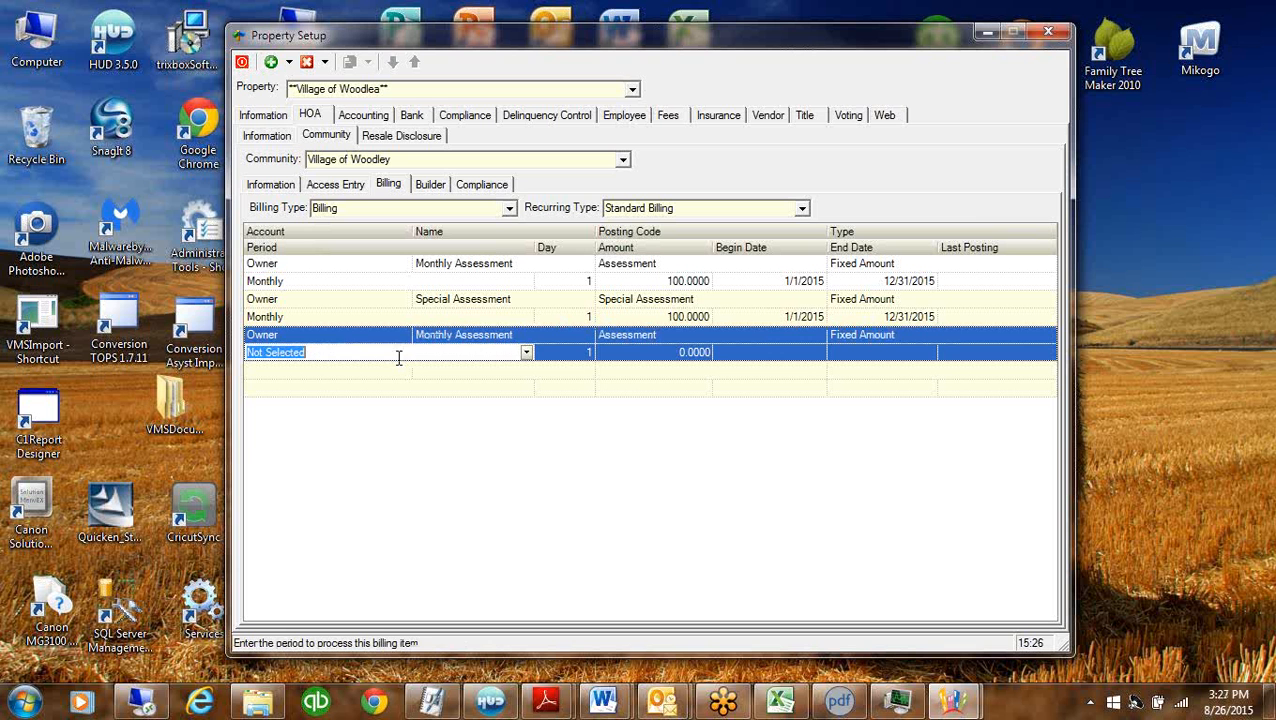
type("M")
left_click(659, 358)
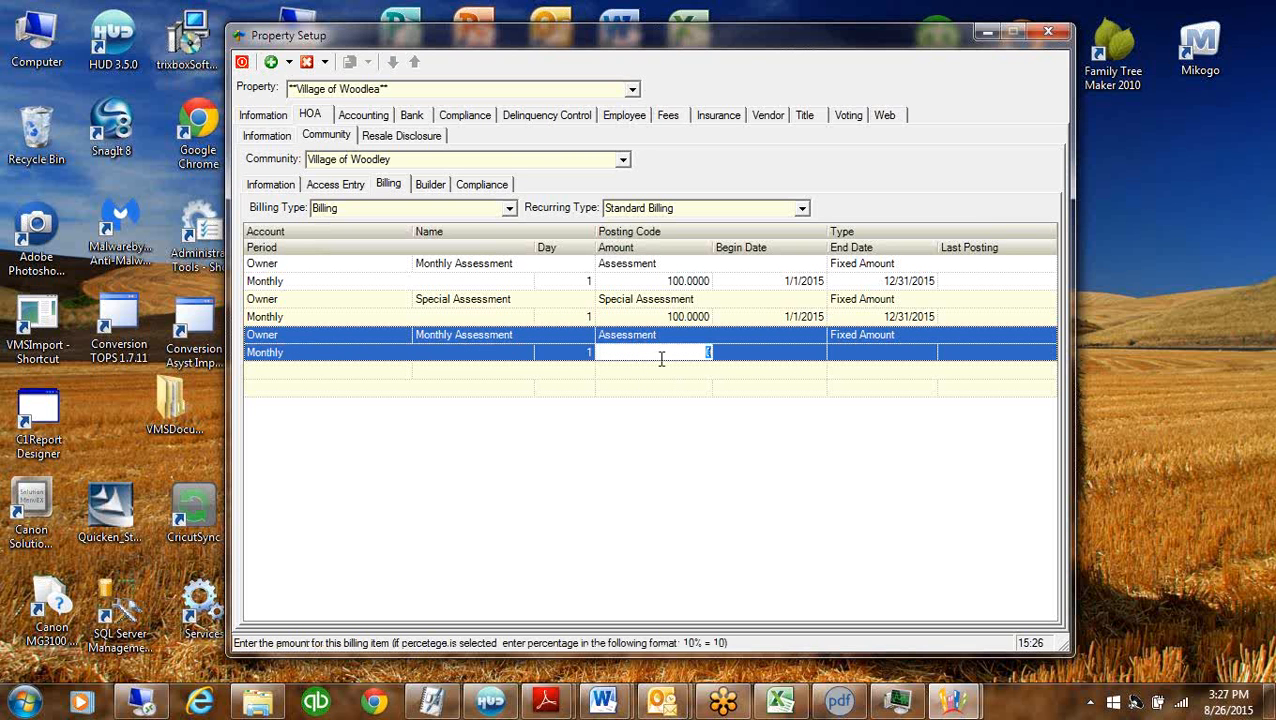
type("120")
key("Tab")
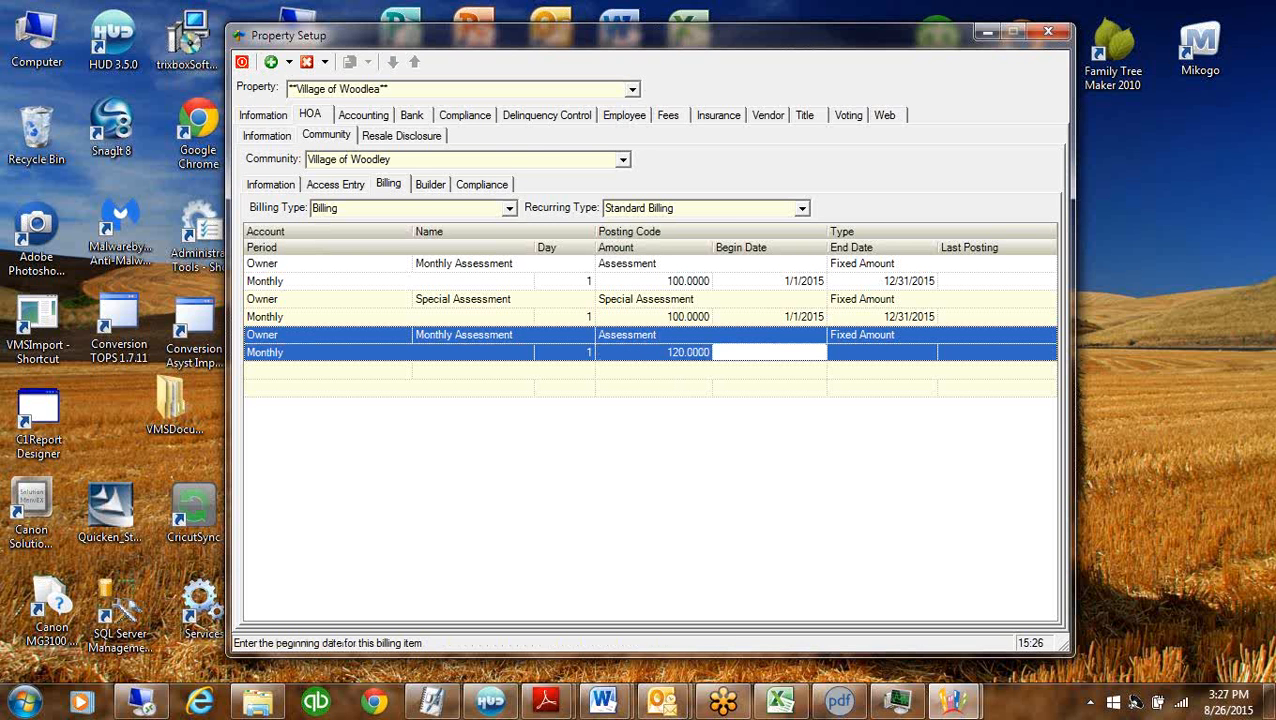
type("1/1/2016")
key("Tab")
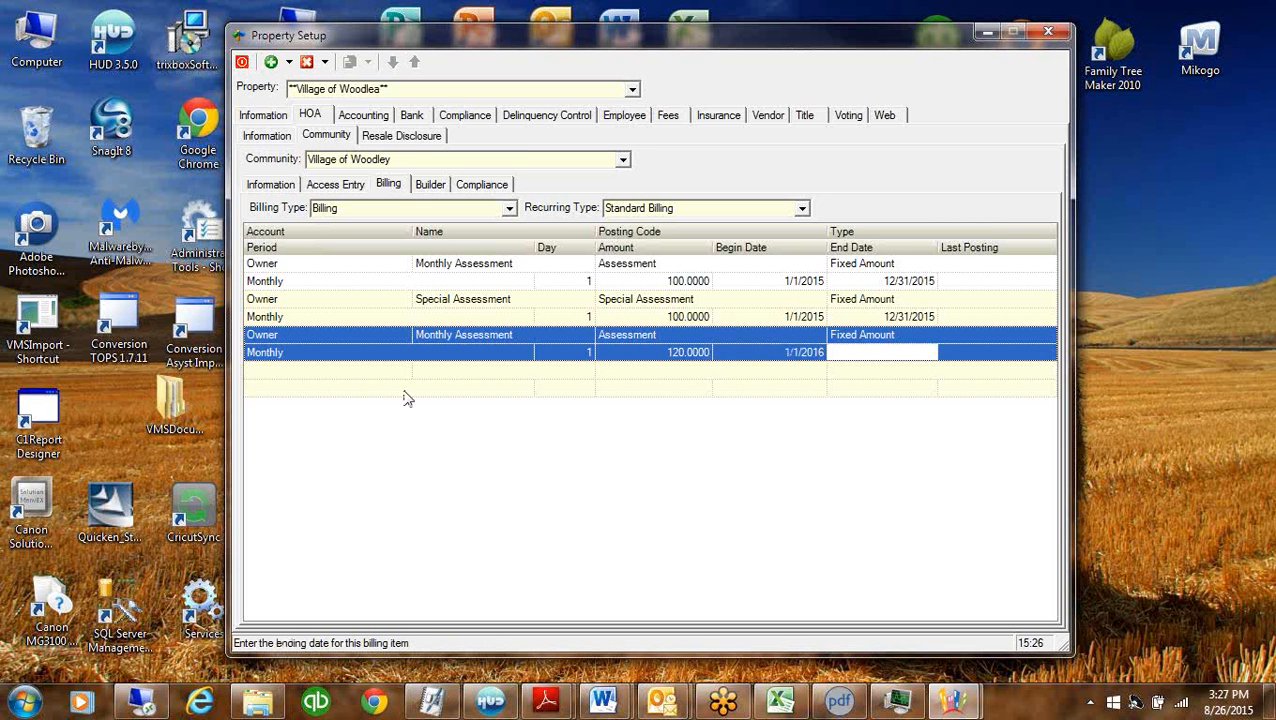
Add a billing item for the Special Assessment account type and name it Special Assessment
left_click(377, 371)
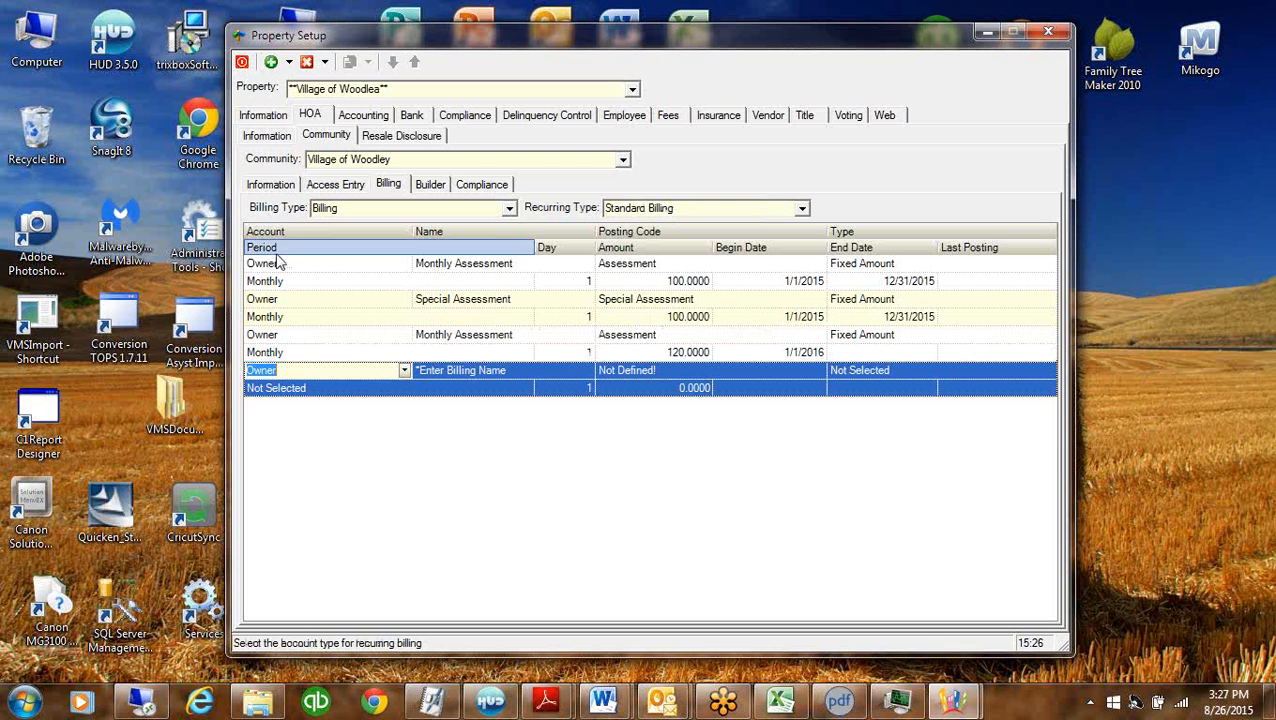
left_click(404, 372)
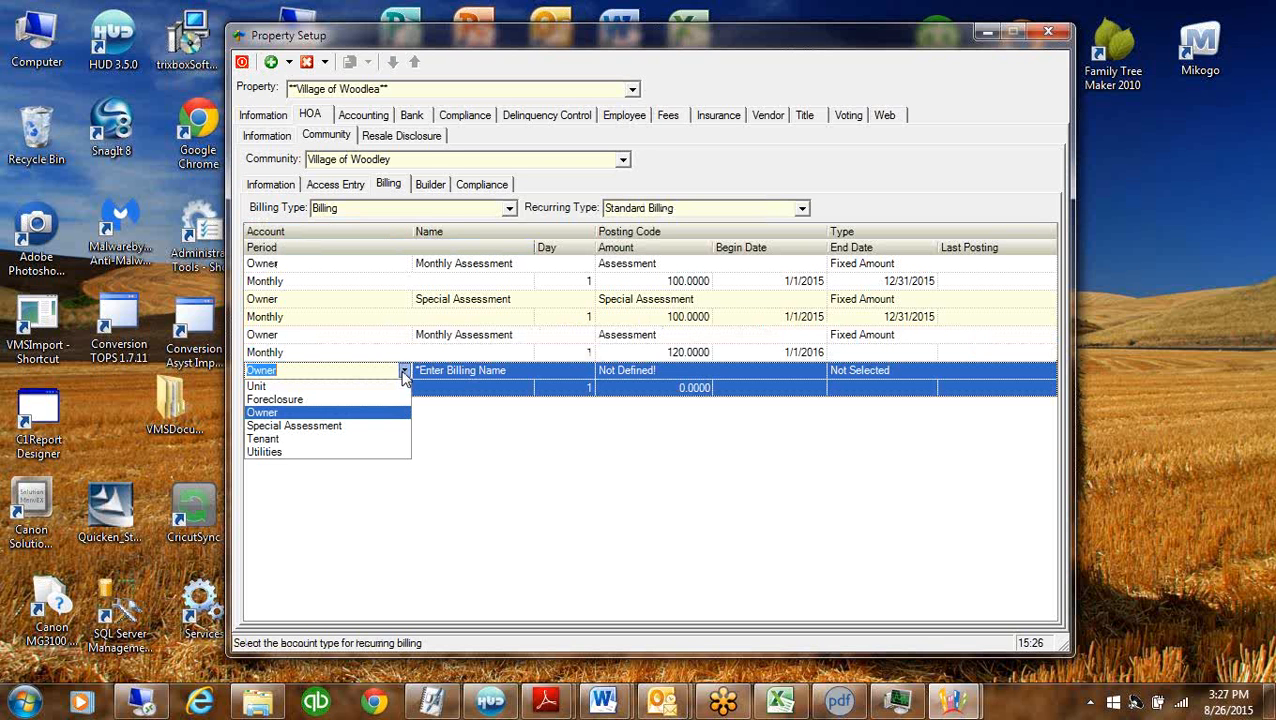
left_click(268, 427)
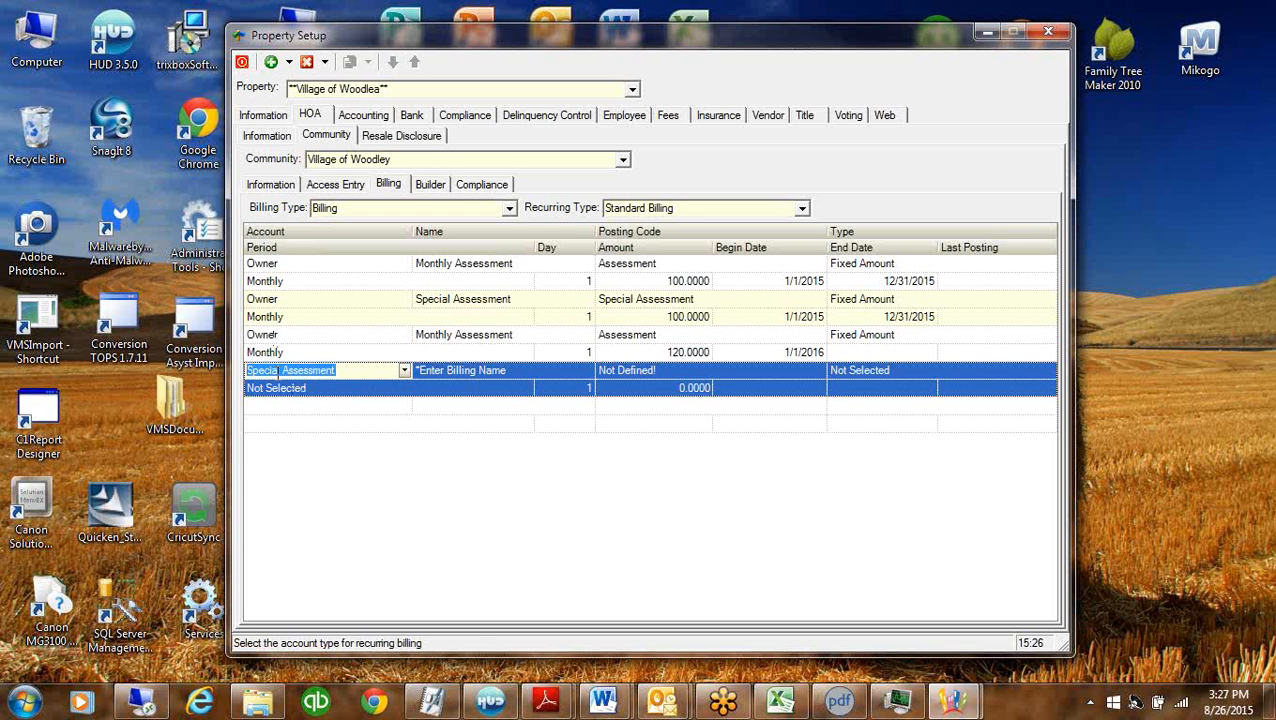
left_click(505, 379)
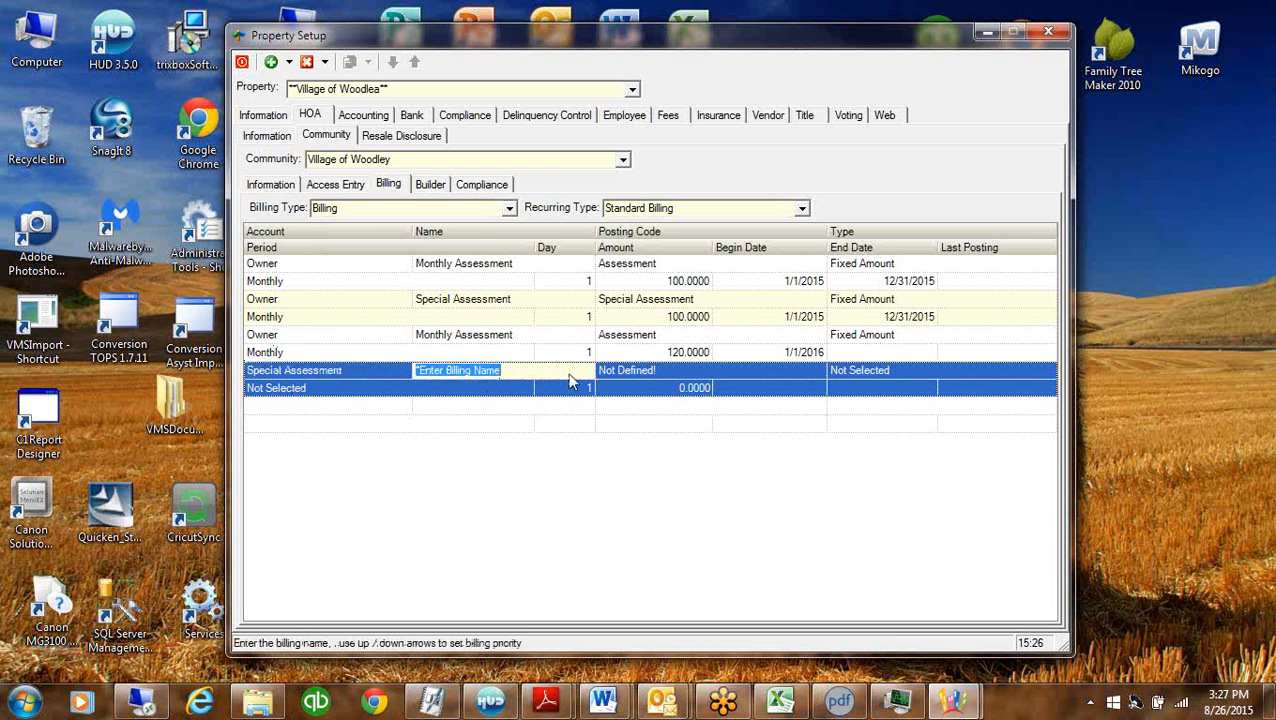
type("Special")
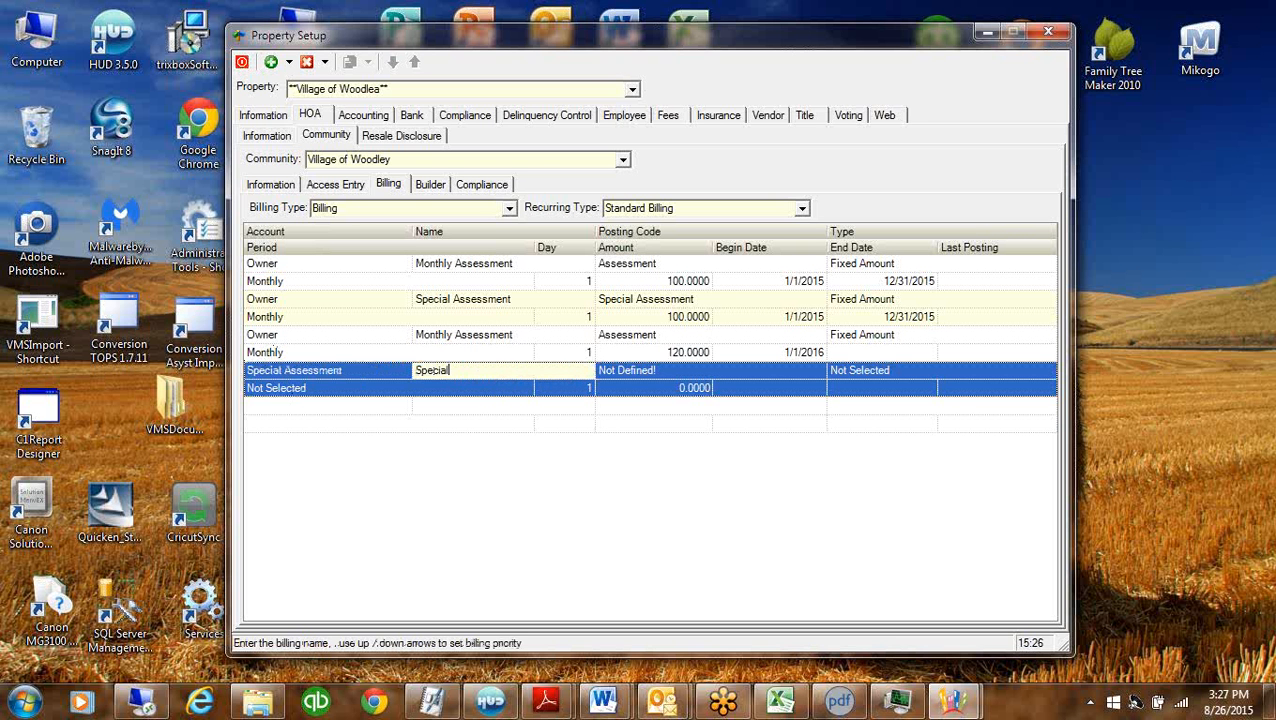
type(" Assessment")
Set the new Special Assessment item's posting code to Payment PayPal and its calculation type to Credit
left_click(683, 366)
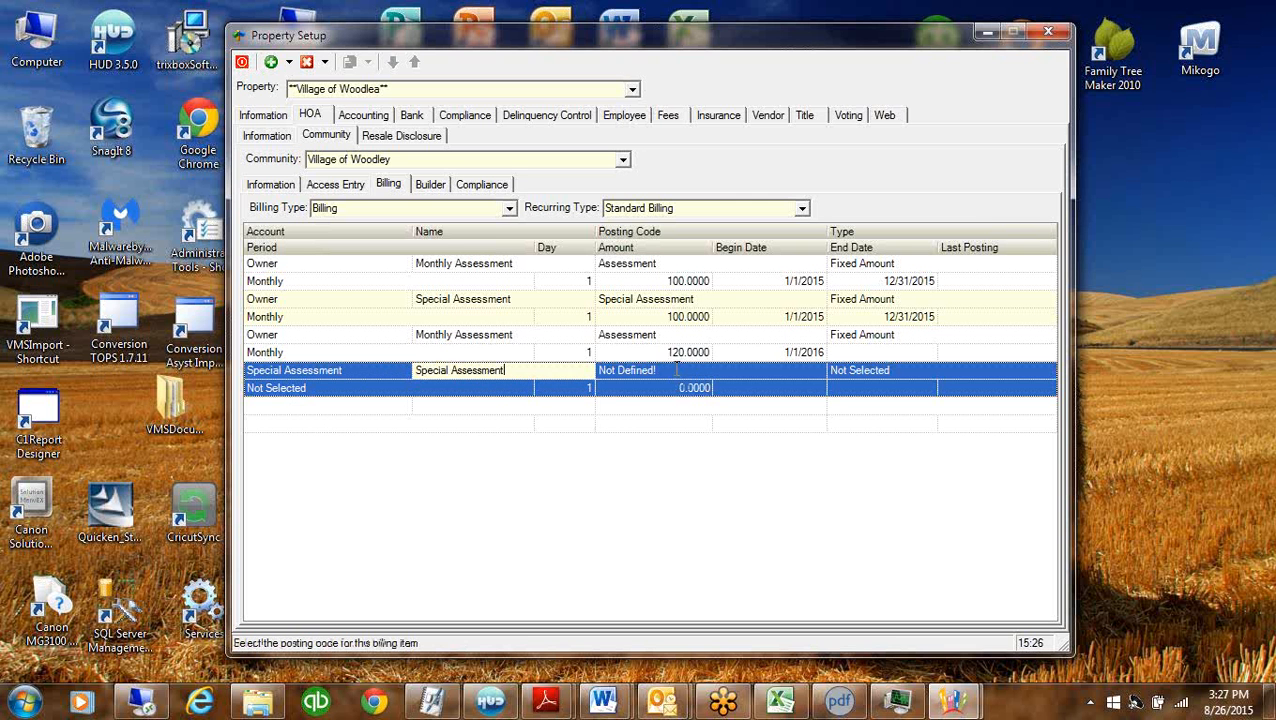
left_click(819, 371)
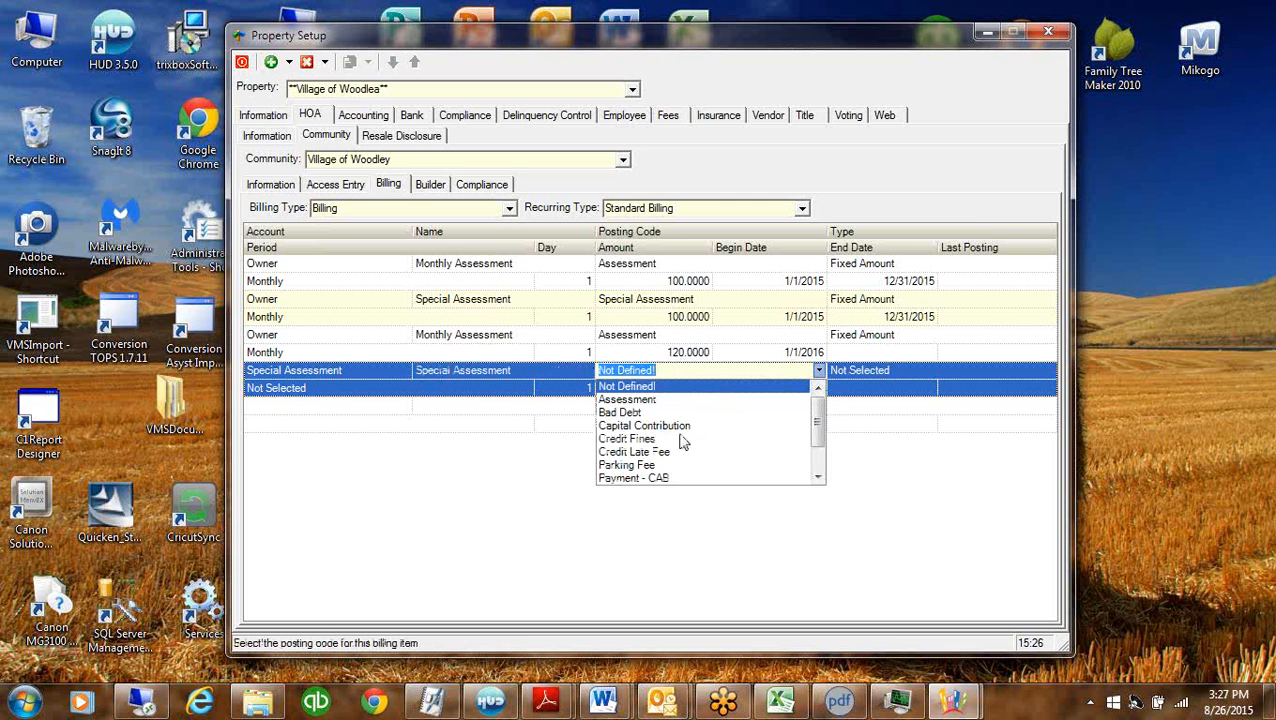
left_click(819, 459)
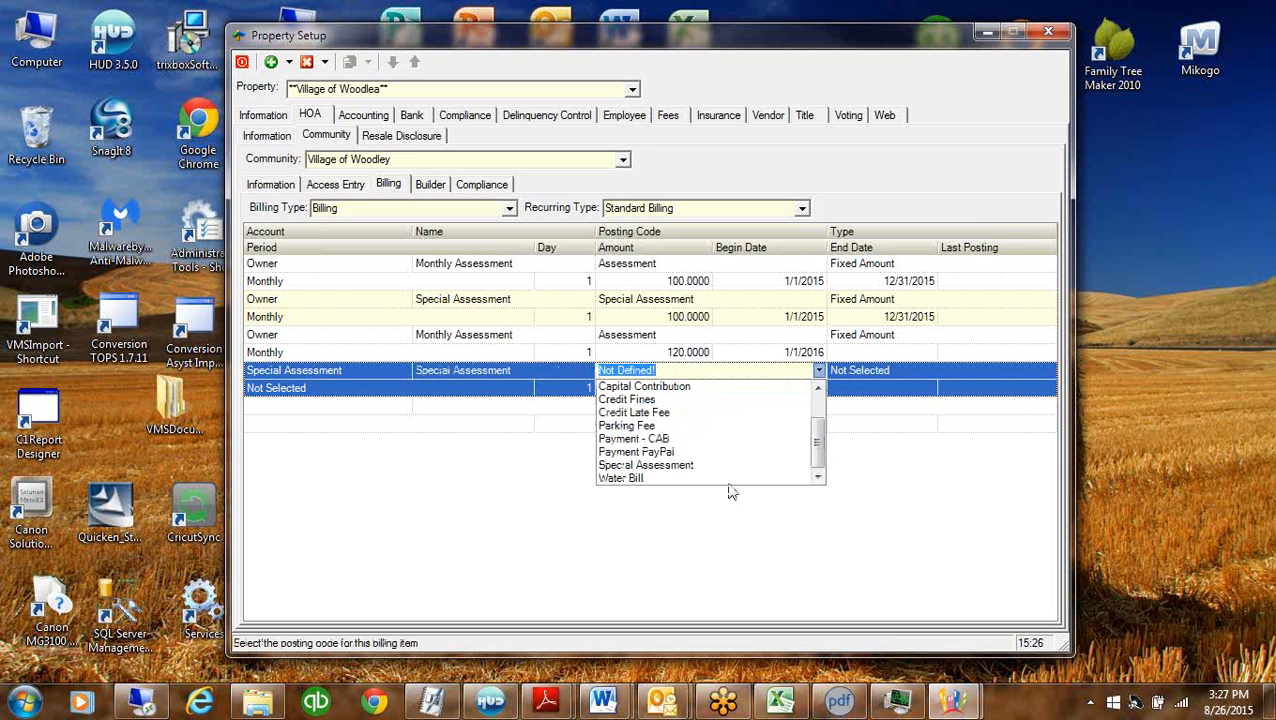
left_click(638, 452)
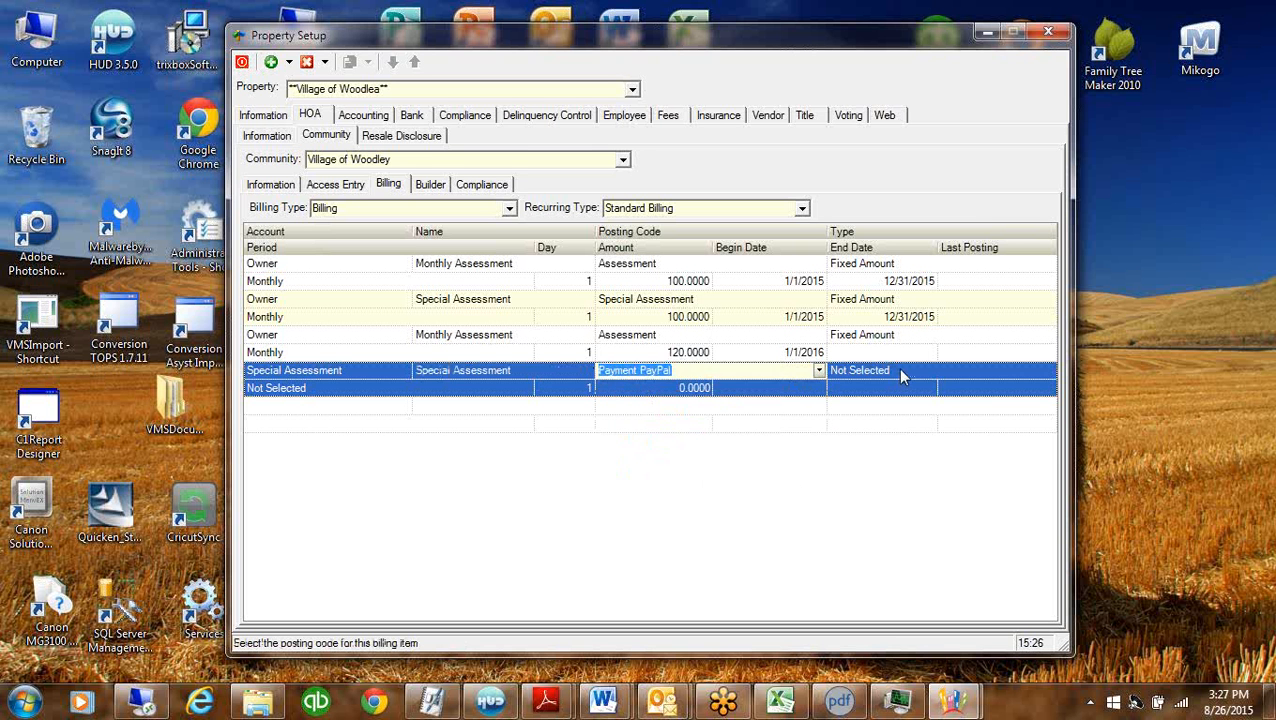
left_click(900, 372)
type("f")
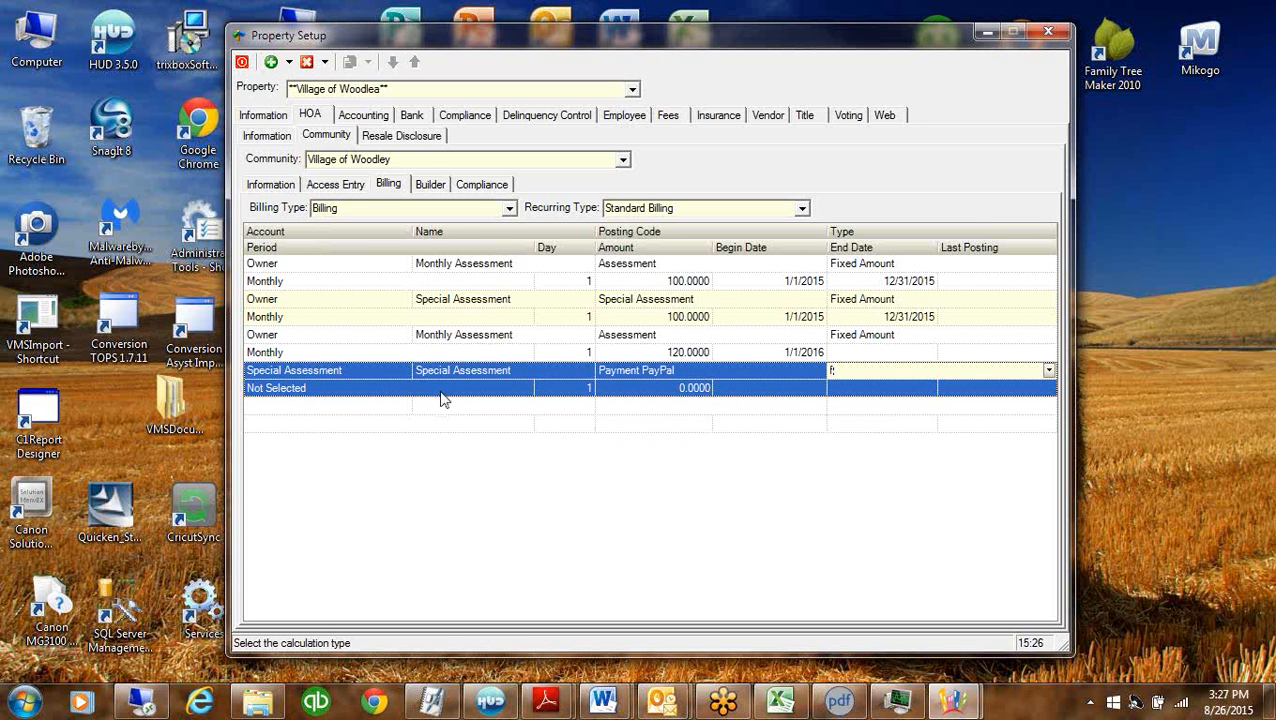
left_click(1048, 370)
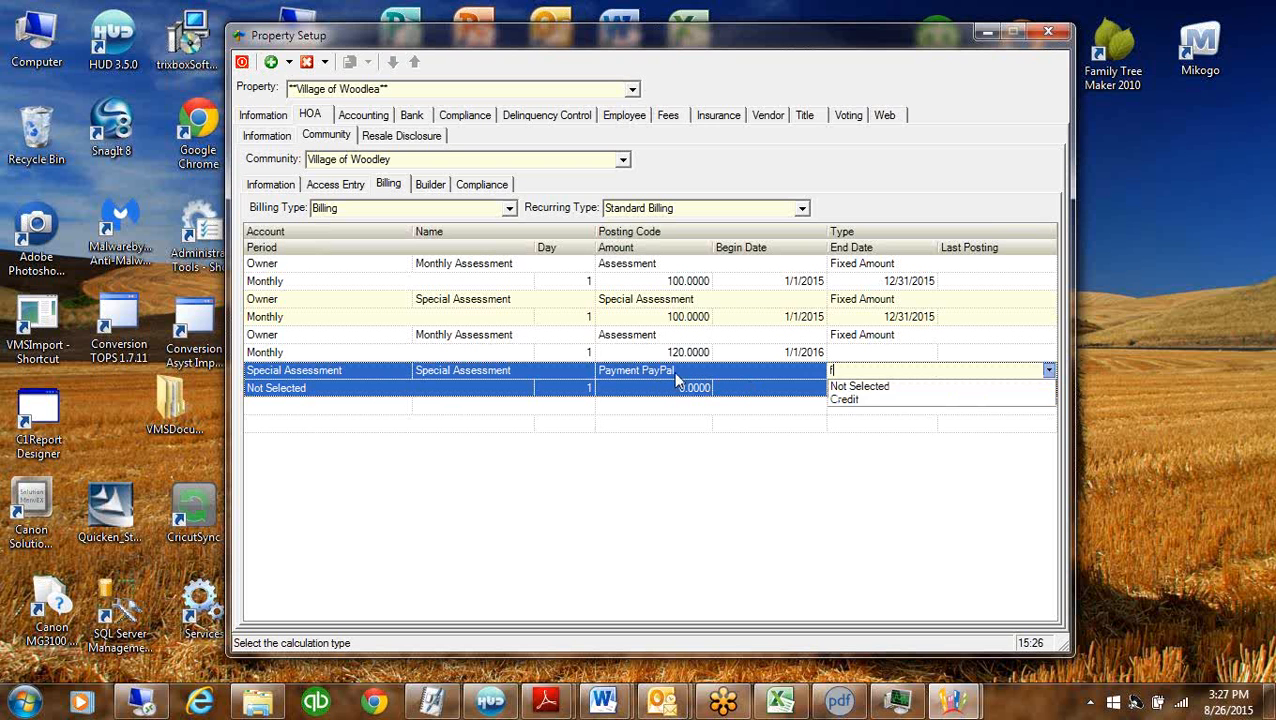
left_click(818, 368)
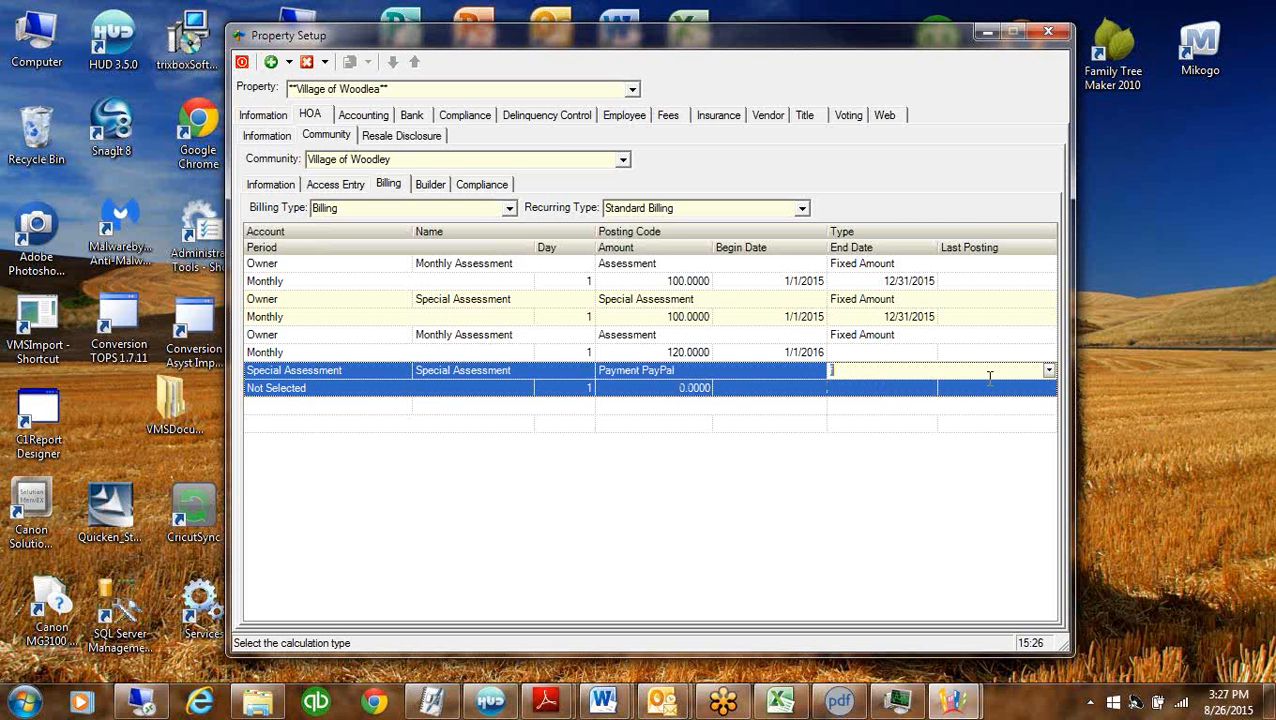
left_click(1048, 370)
left_click(840, 402)
Delete the Special Assessment billing item that uses the Payment PayPal posting code
left_click(450, 340)
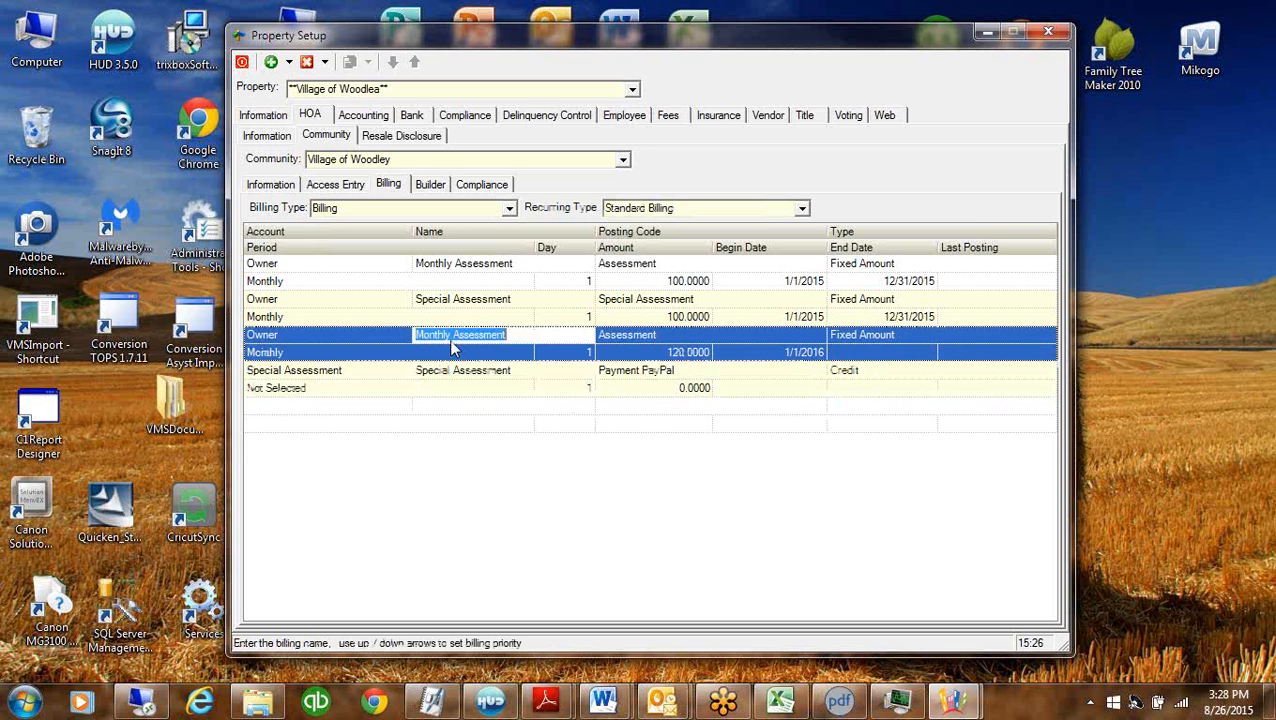
right_click(476, 378)
left_click(530, 390)
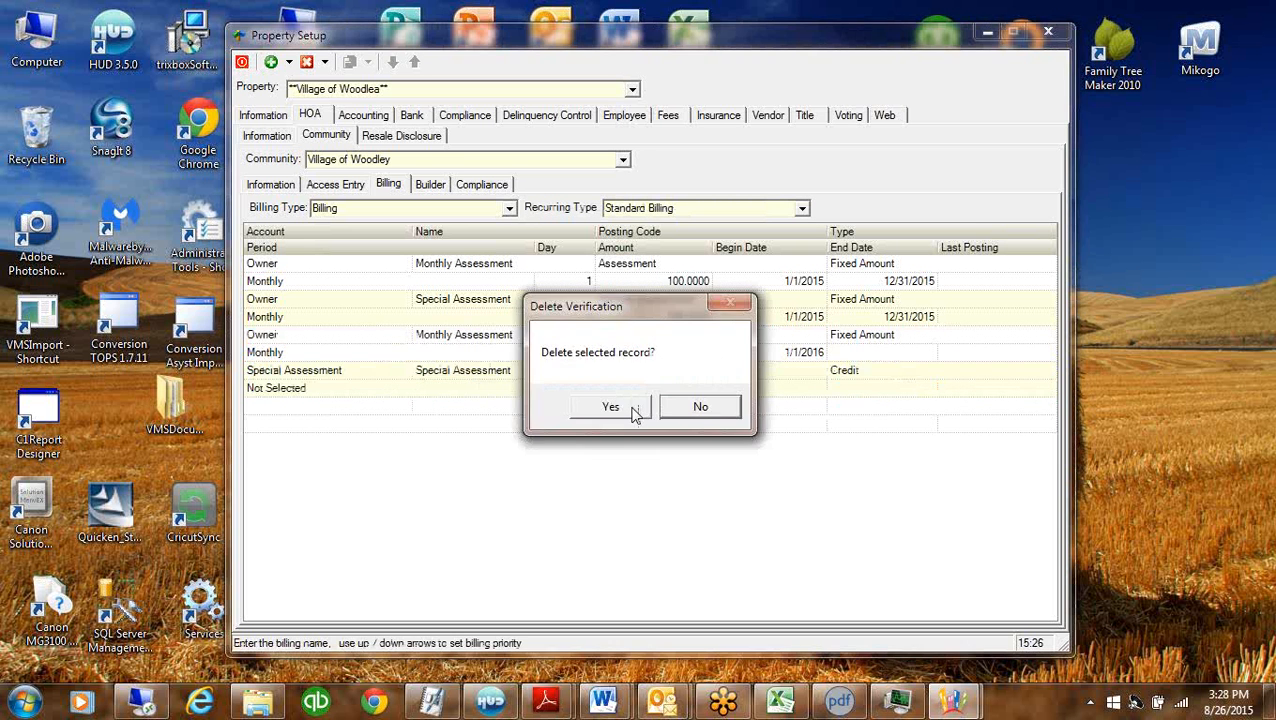
left_click(625, 410)
Add a new billing item for the Special Assessment account type and name it Special Assessment
left_click(396, 375)
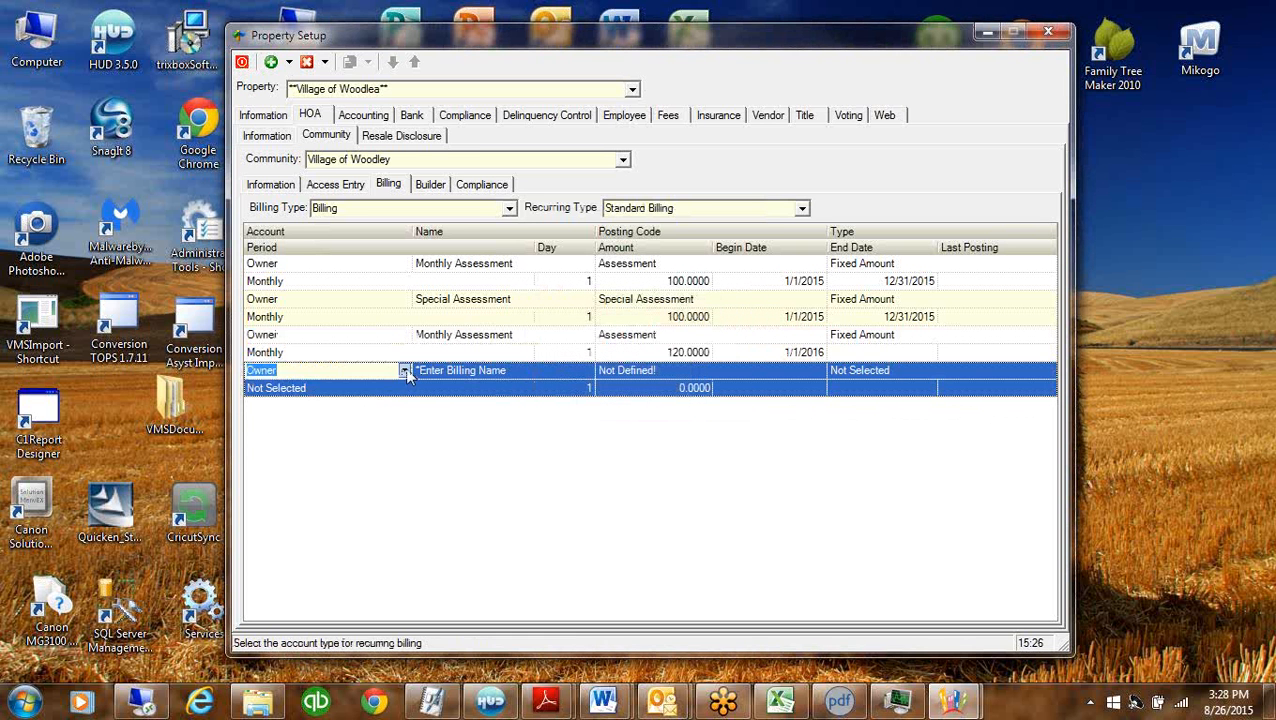
left_click(404, 371)
left_click(285, 426)
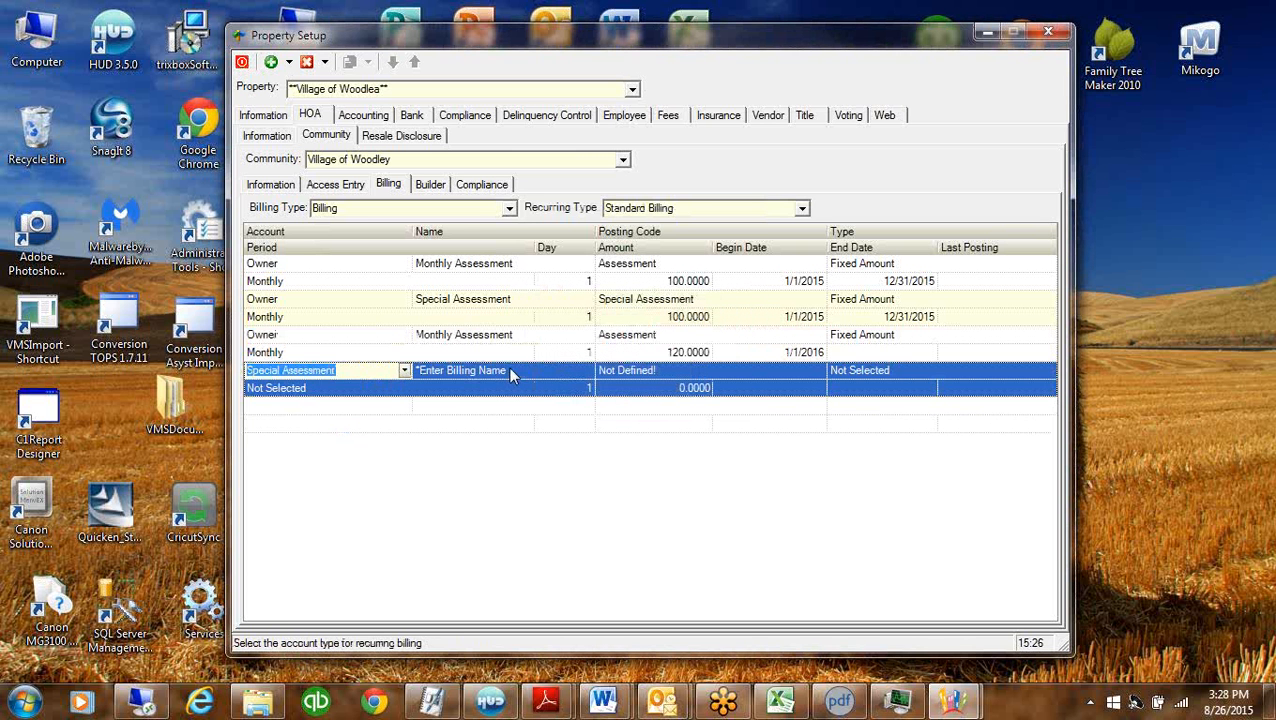
left_click(510, 370)
type("S")
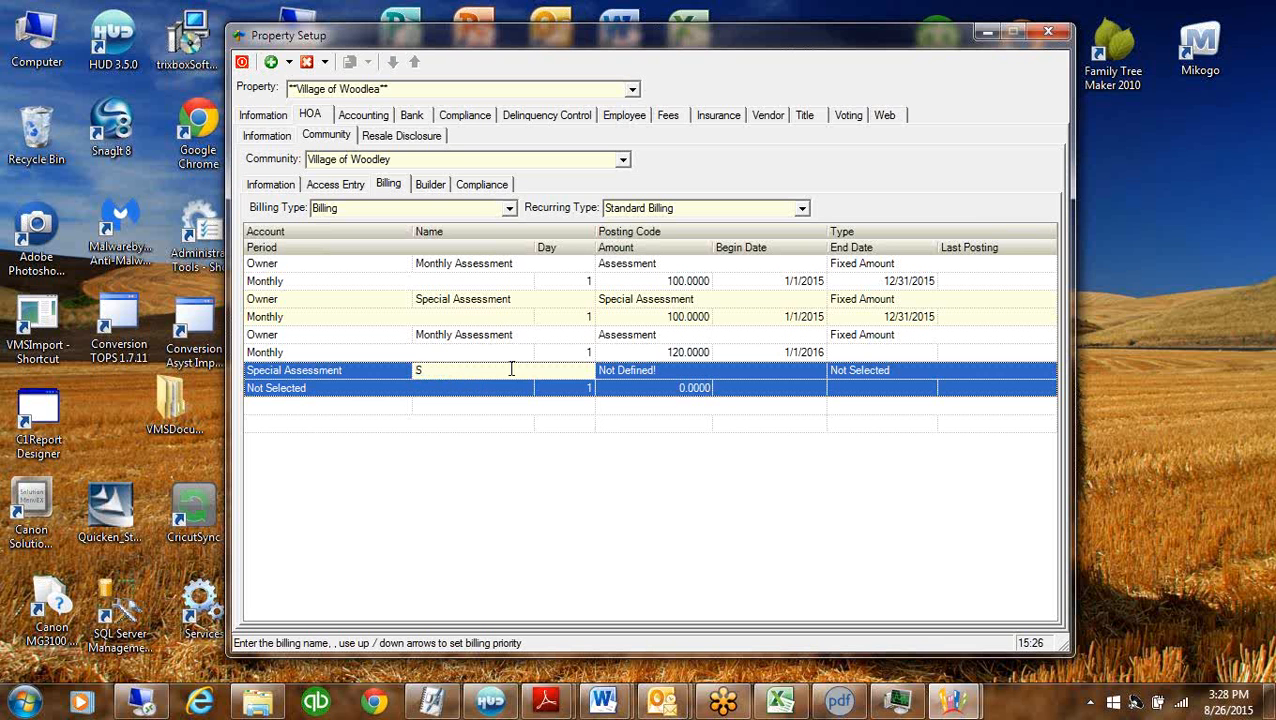
type("pecial Assessment")
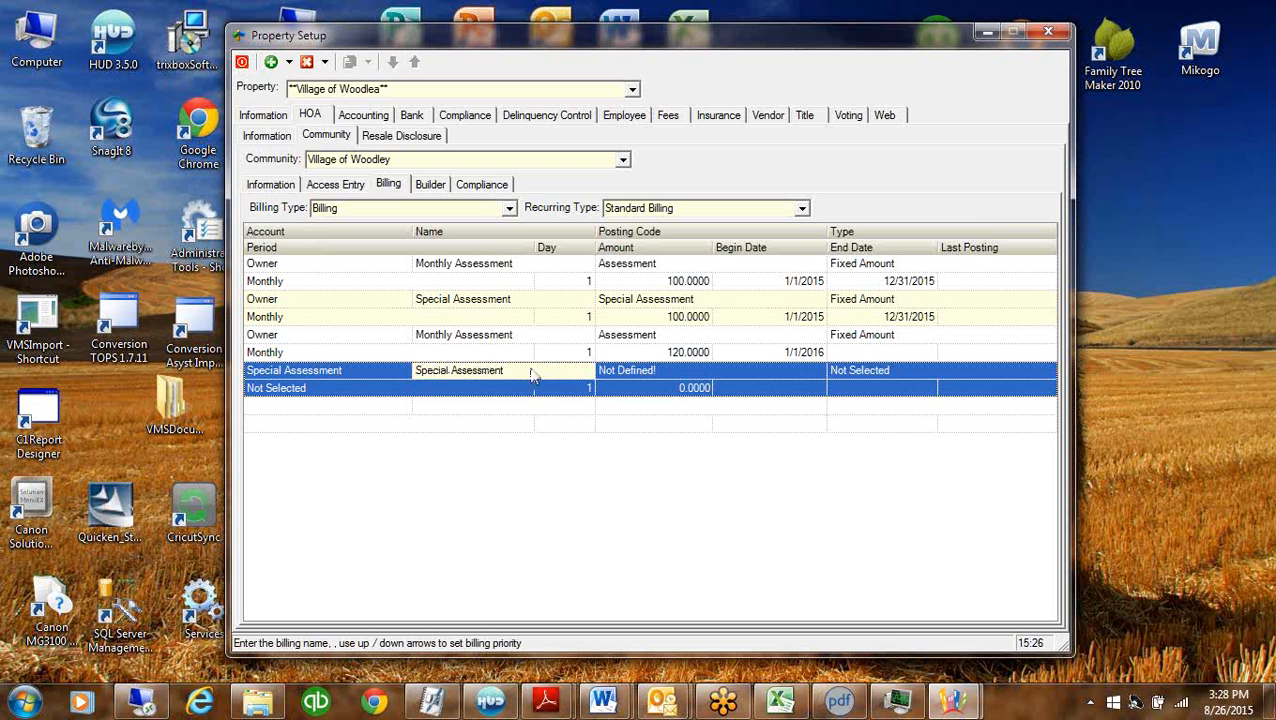
Set the new Special Assessment item's posting code to Special Assessment and its calculation type to Fixed Amount
left_click(683, 372)
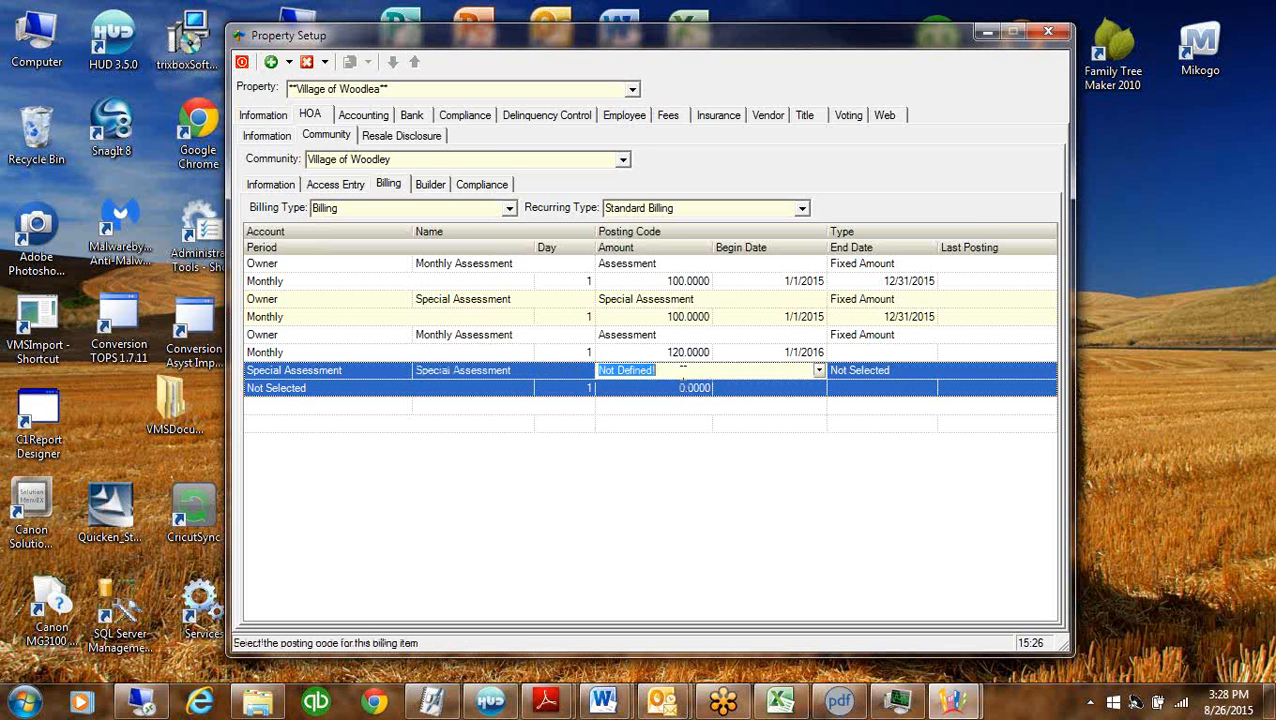
type("special Assessment")
left_click(900, 372)
type("f")
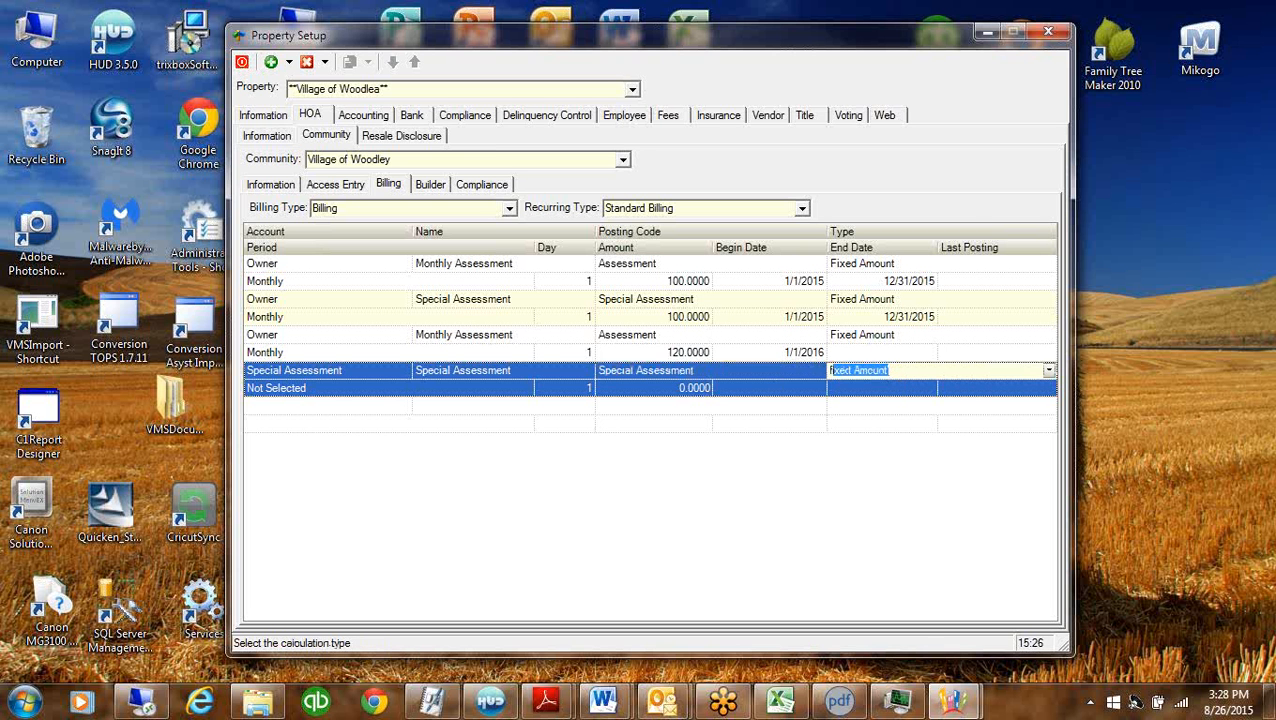
Give the new Special Assessment item a Monthly period, an amount of 50, and a begin date of 1/1/2016
left_click(324, 390)
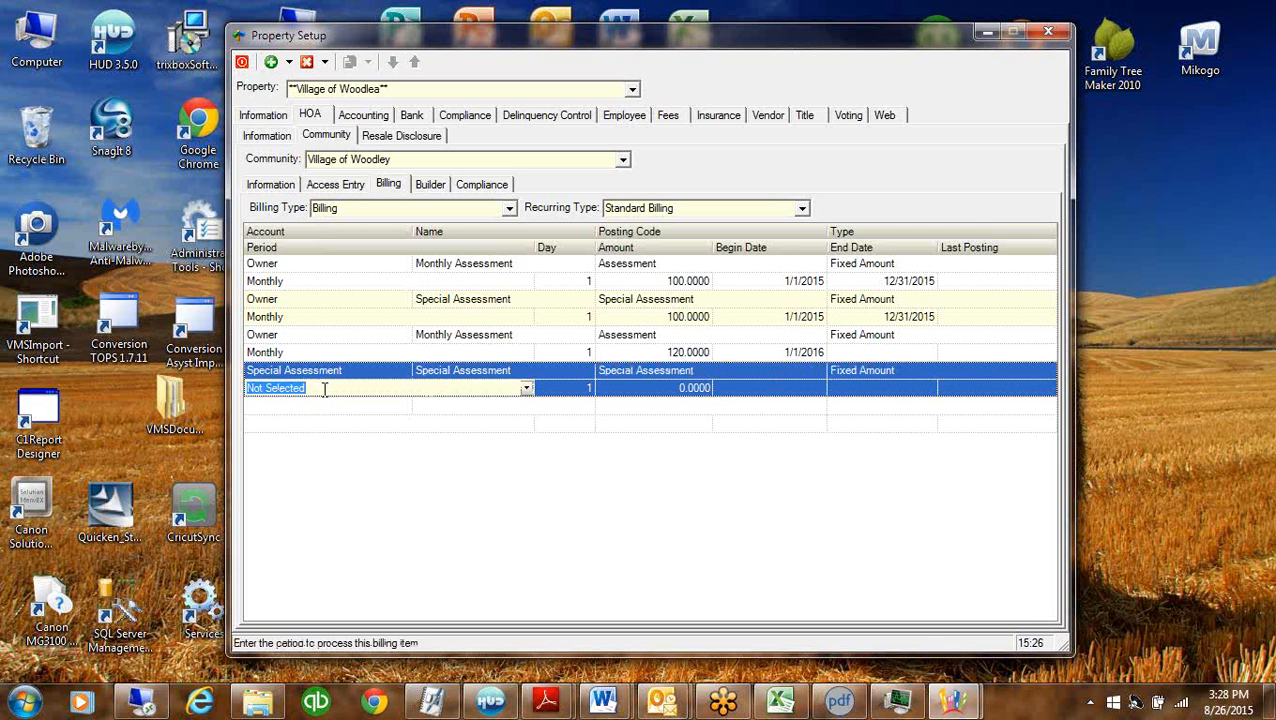
type("monthly")
left_click(625, 390)
type("5")
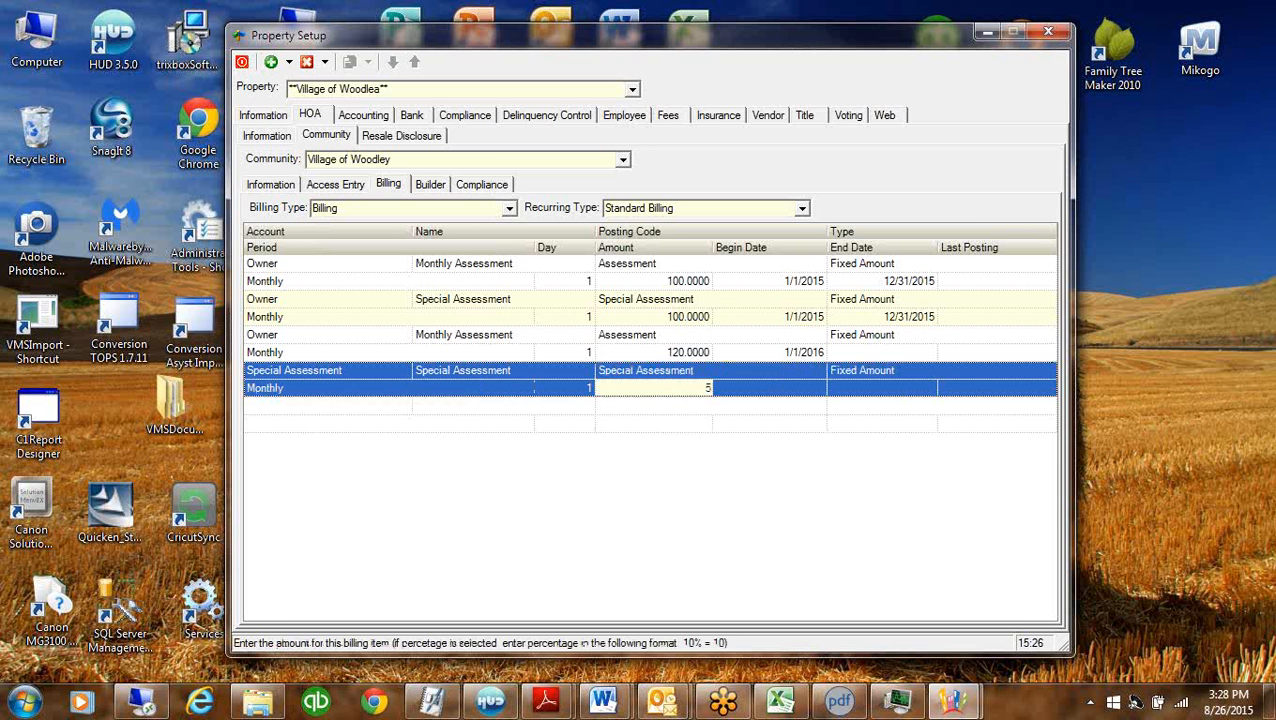
type("0")
key("Tab")
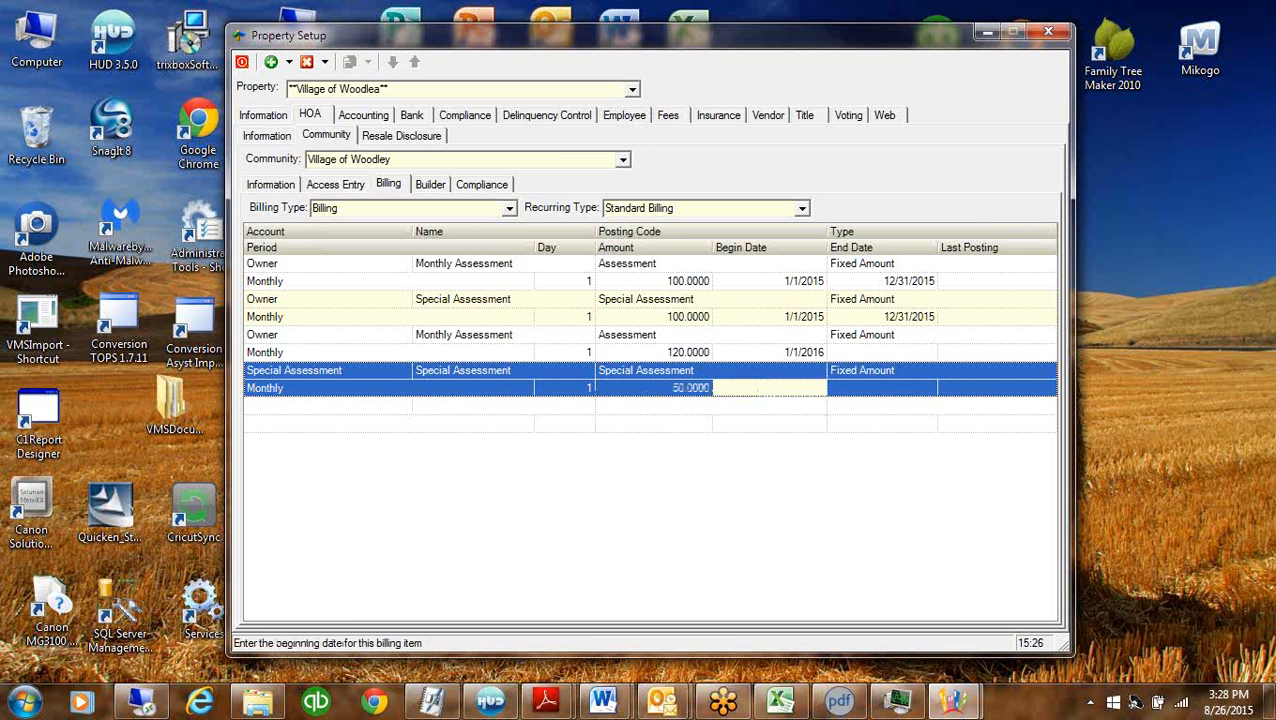
type("1/1/2015")
key("BackSpace")
key("BackSpace")
key("BackSpace")
type("016")
key("Tab")
left_click(728, 338)
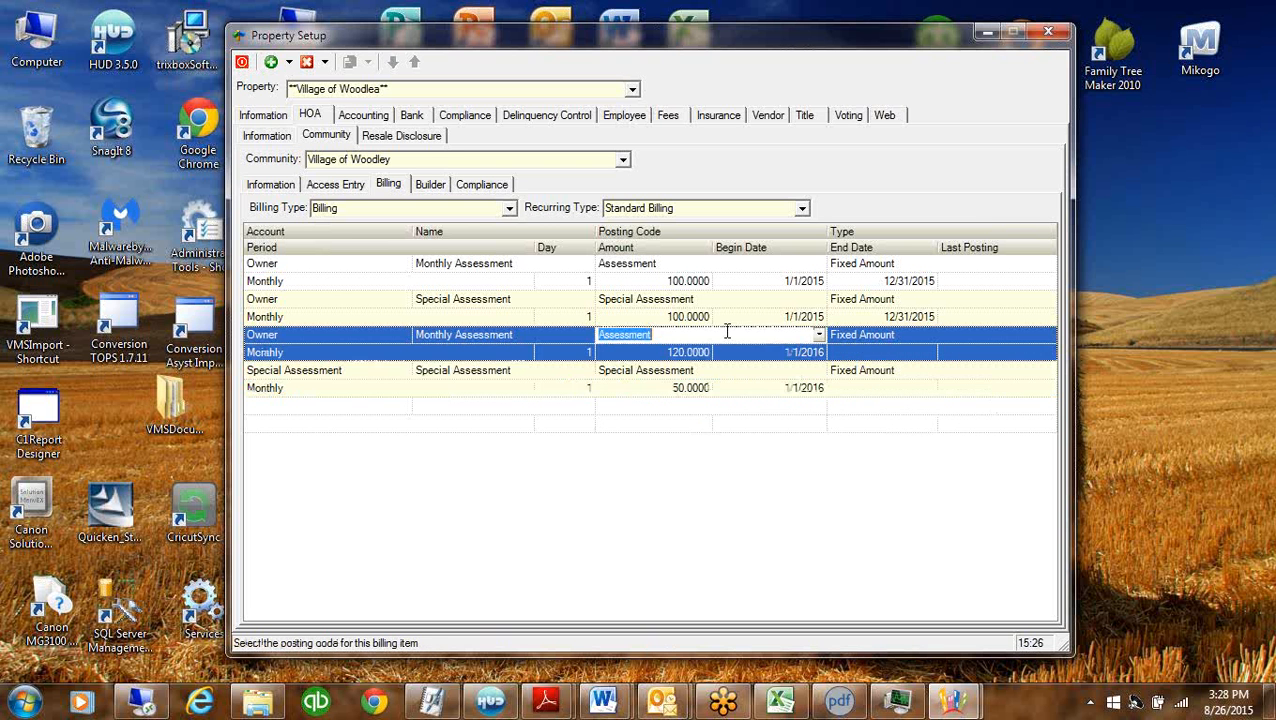
left_click(323, 372)
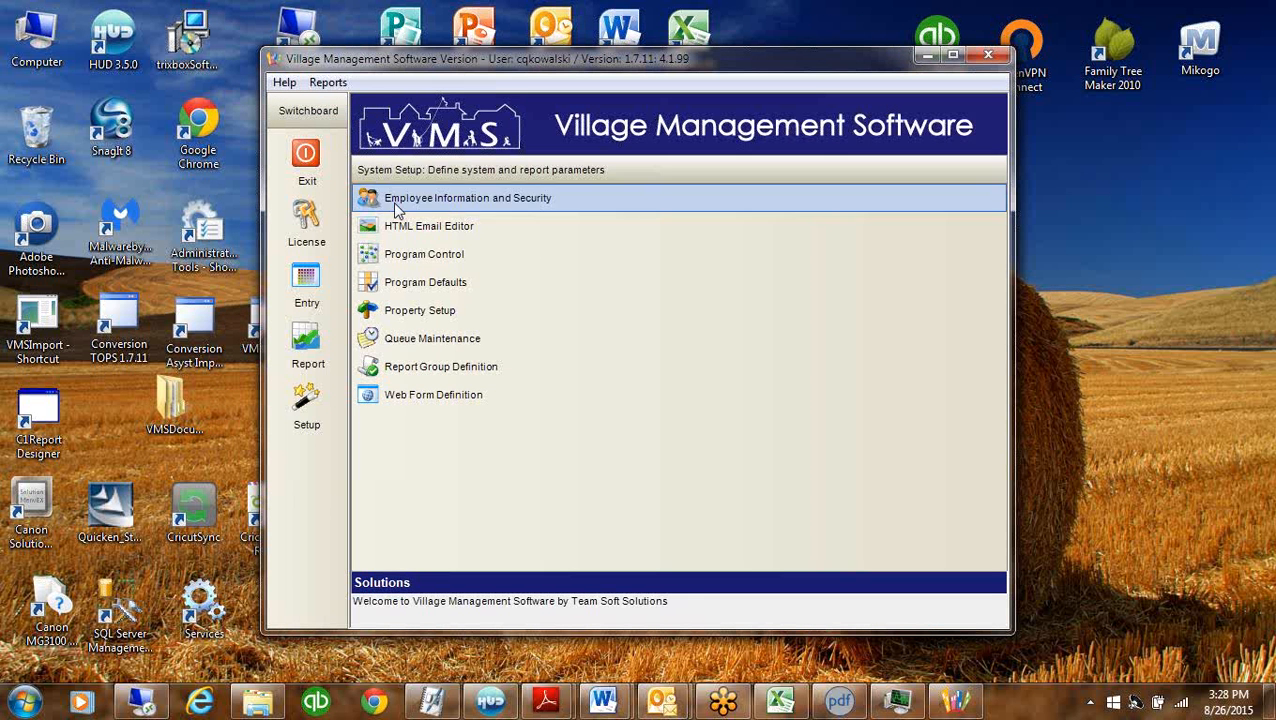
Open Account Maintenance and list the owner accounts of the Village of Woodlea property
left_click(306, 280)
left_click(453, 201)
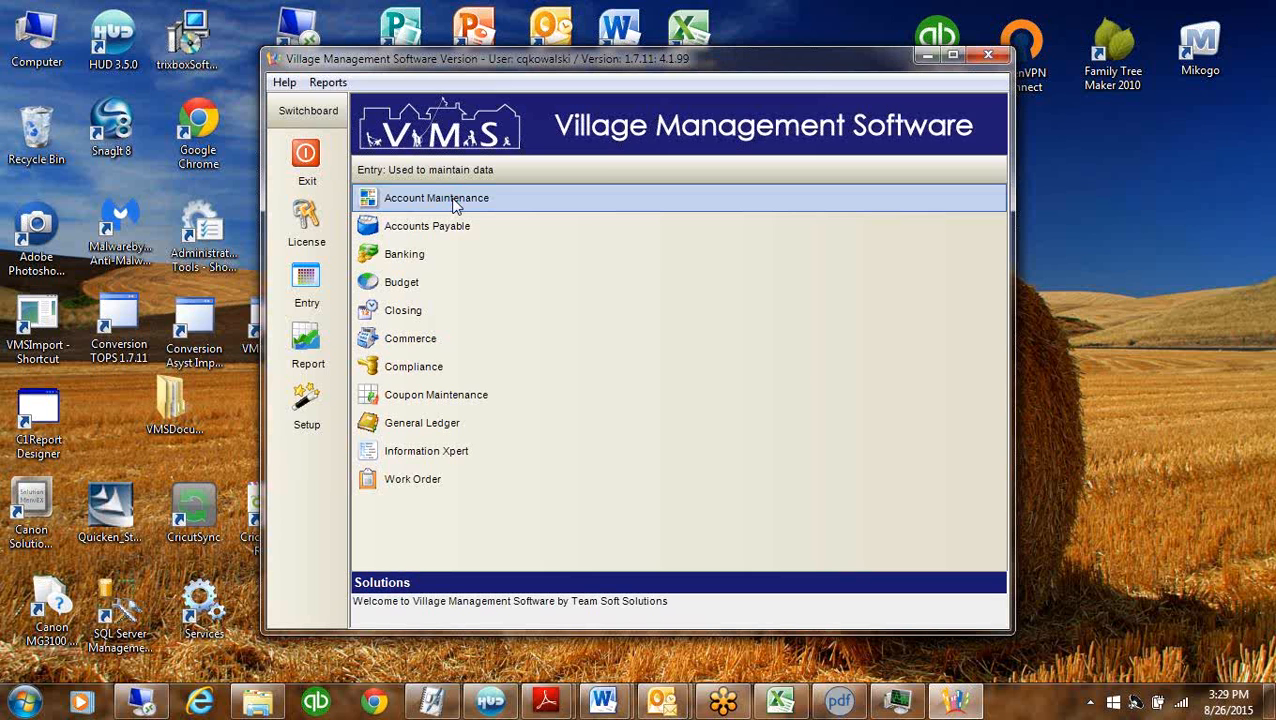
left_click(455, 203)
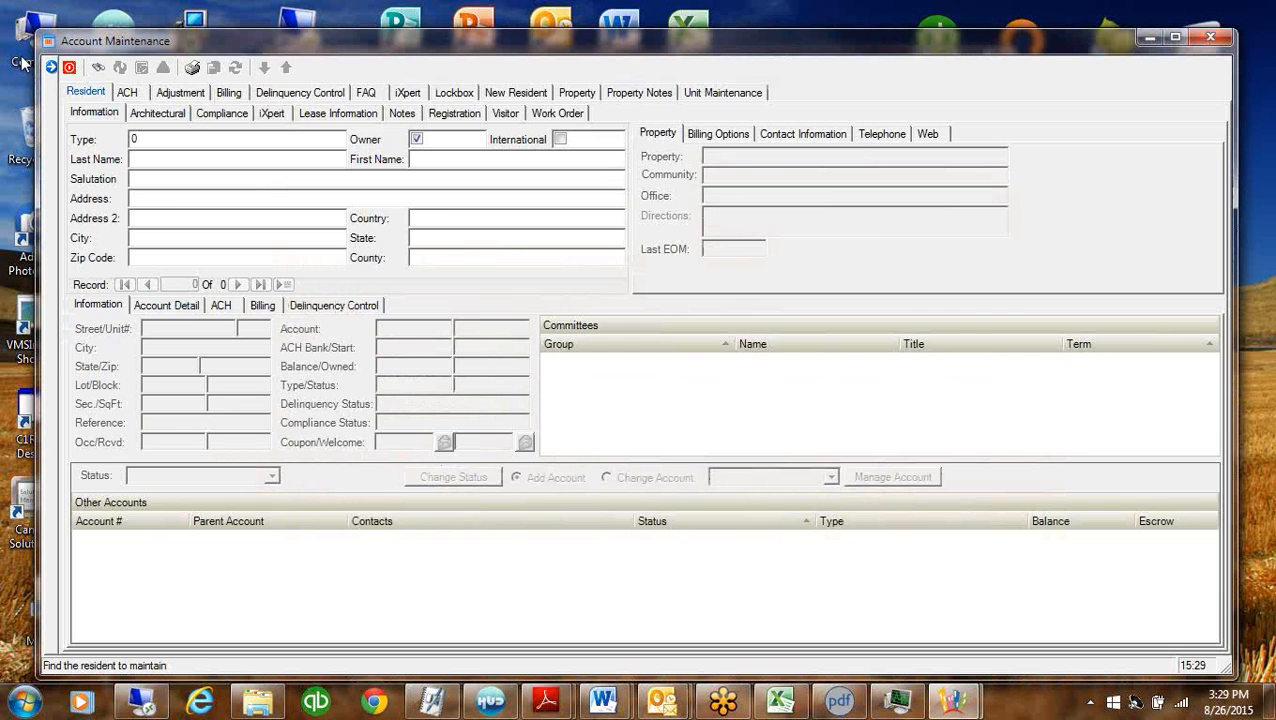
left_click(51, 68)
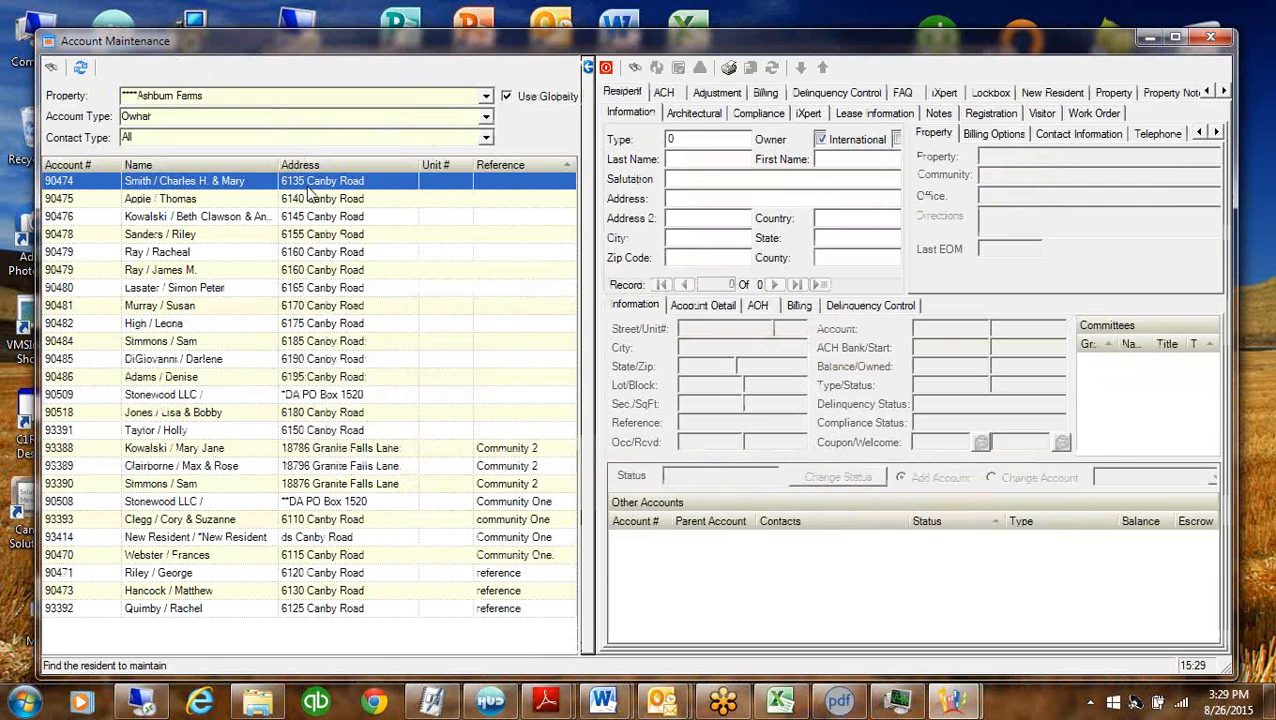
left_click(486, 99)
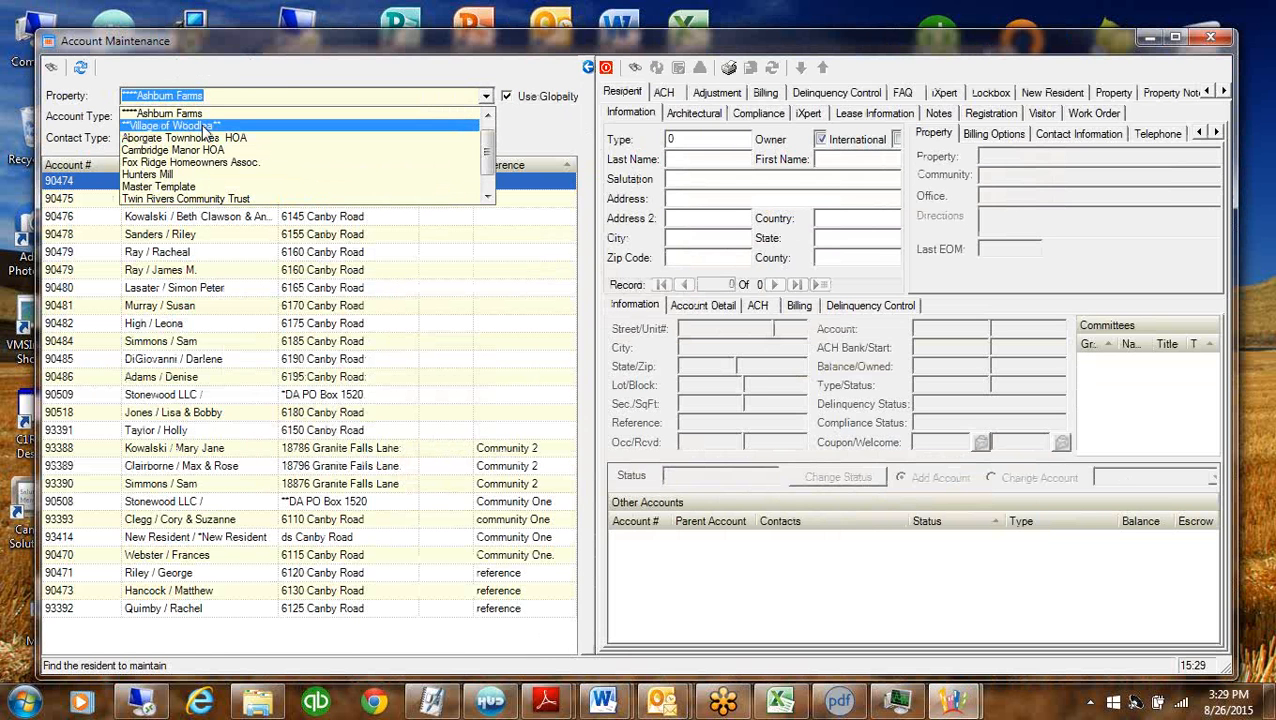
key("Return")
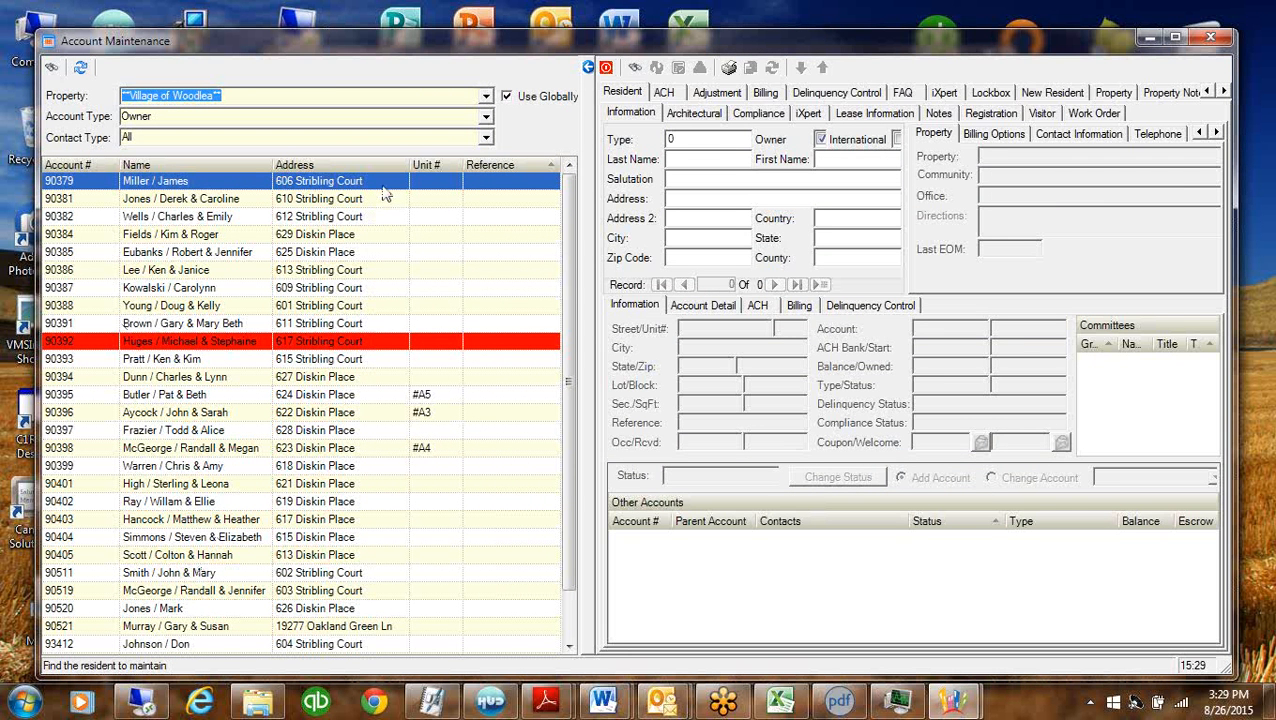
Load the first owner account in the Village of Woodlea list and add a Special Assessment sub-account to it
left_click_drag(383, 181, 685, 588)
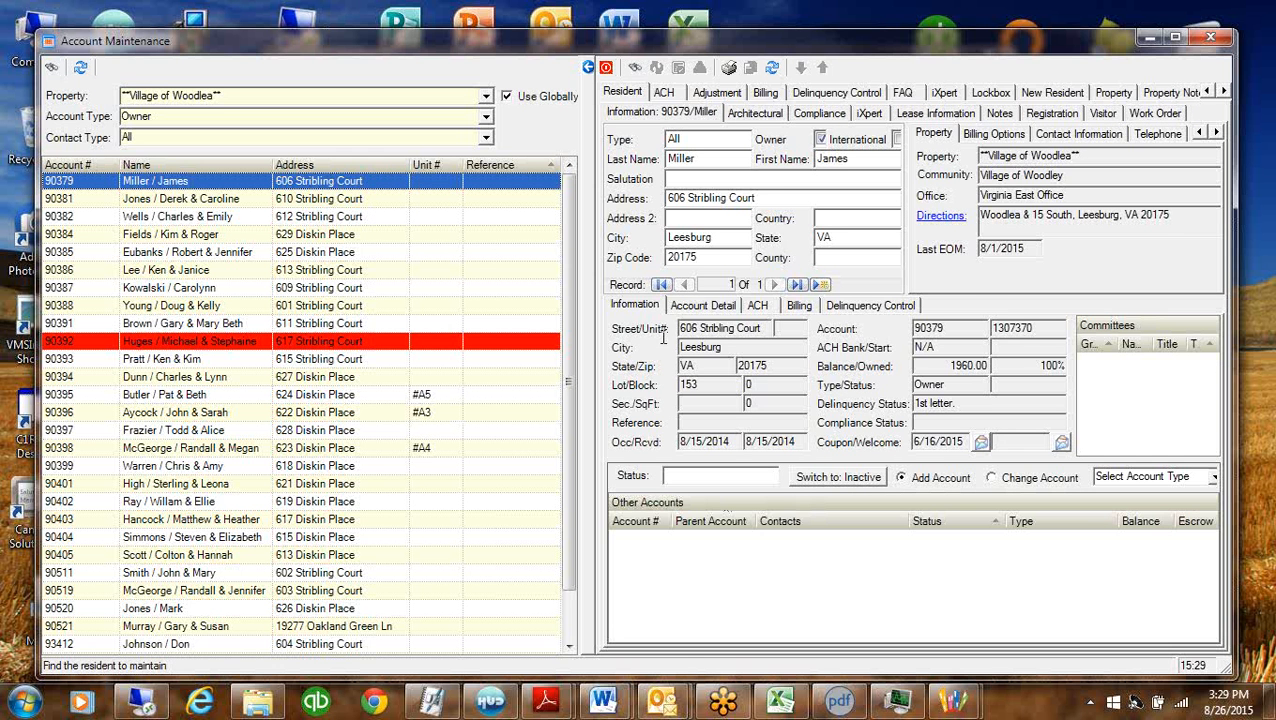
left_click(588, 67)
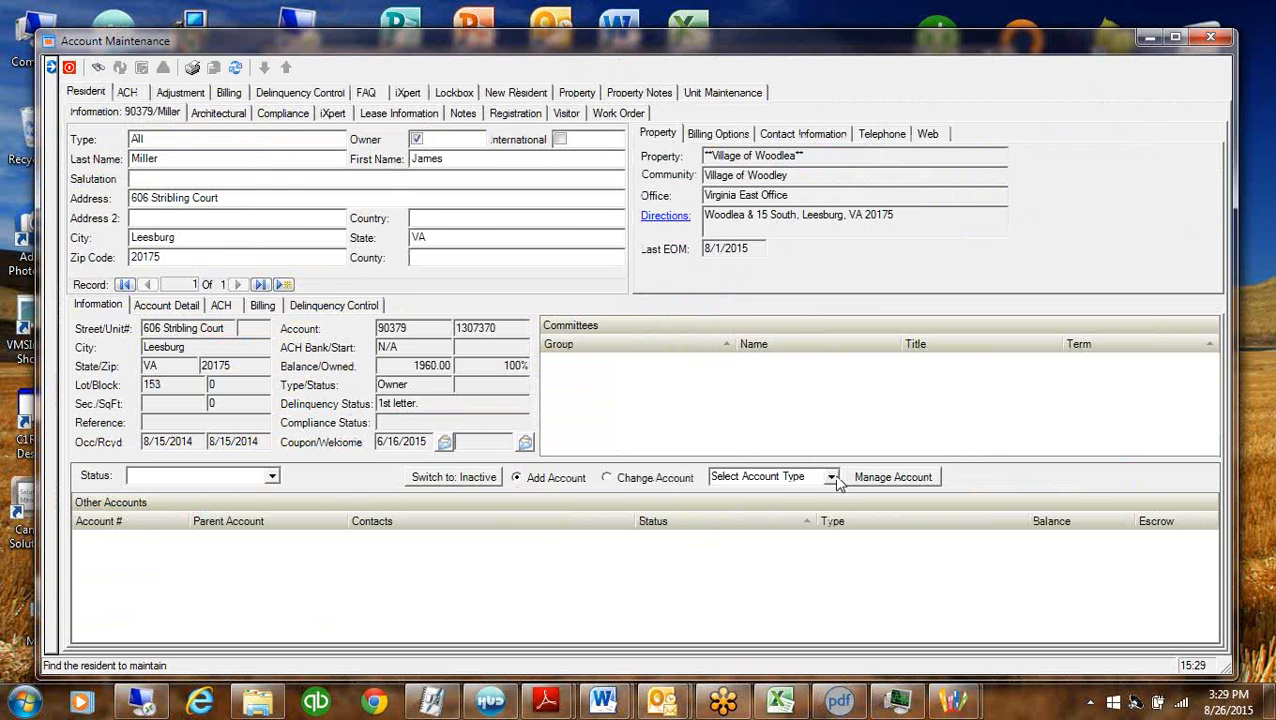
left_click(830, 477)
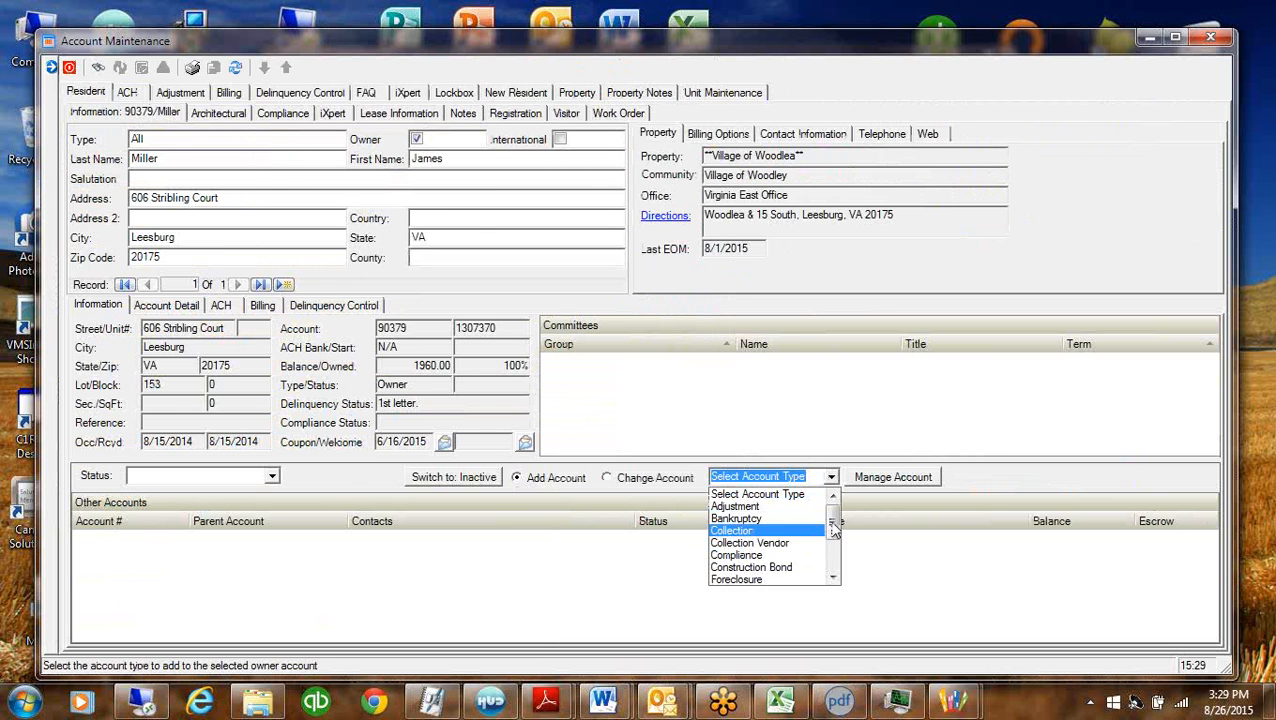
scroll(800, 540, "down", 2)
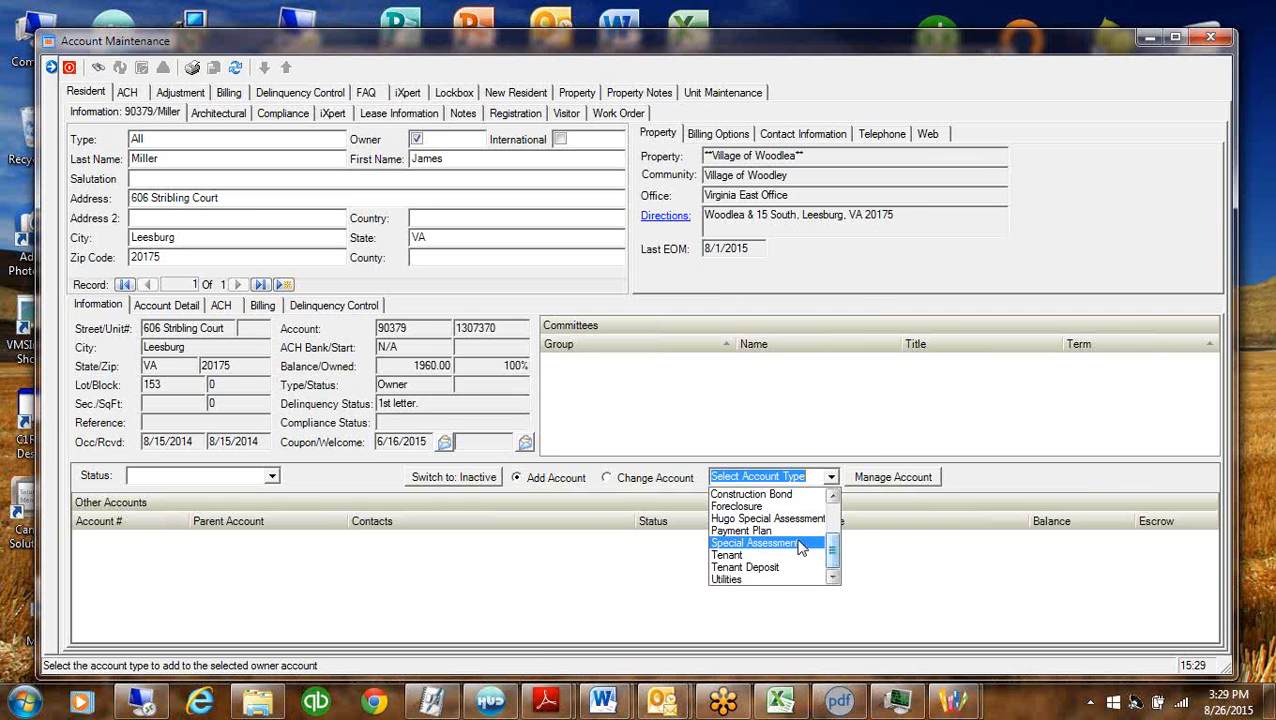
left_click(798, 543)
left_click(905, 481)
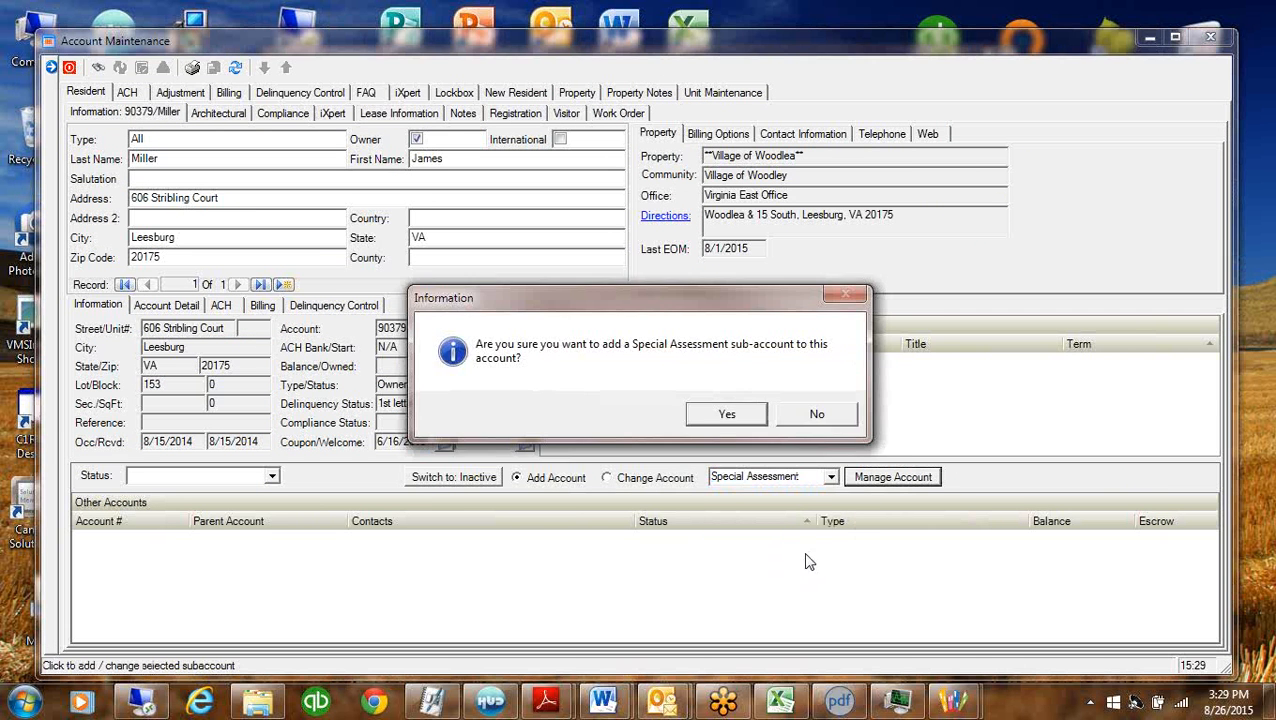
left_click(729, 415)
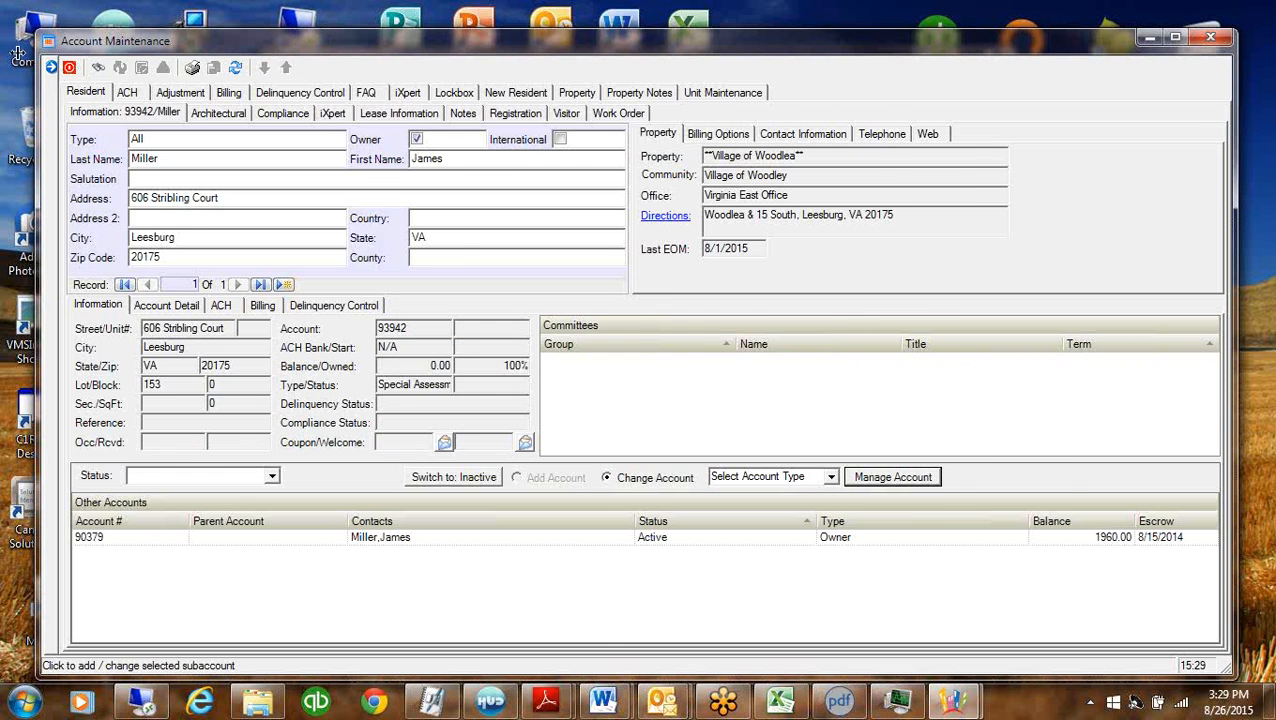
Load the second owner account in the list, add a Special Assessment sub-account to it, and close Account Maintenance
left_click(52, 67)
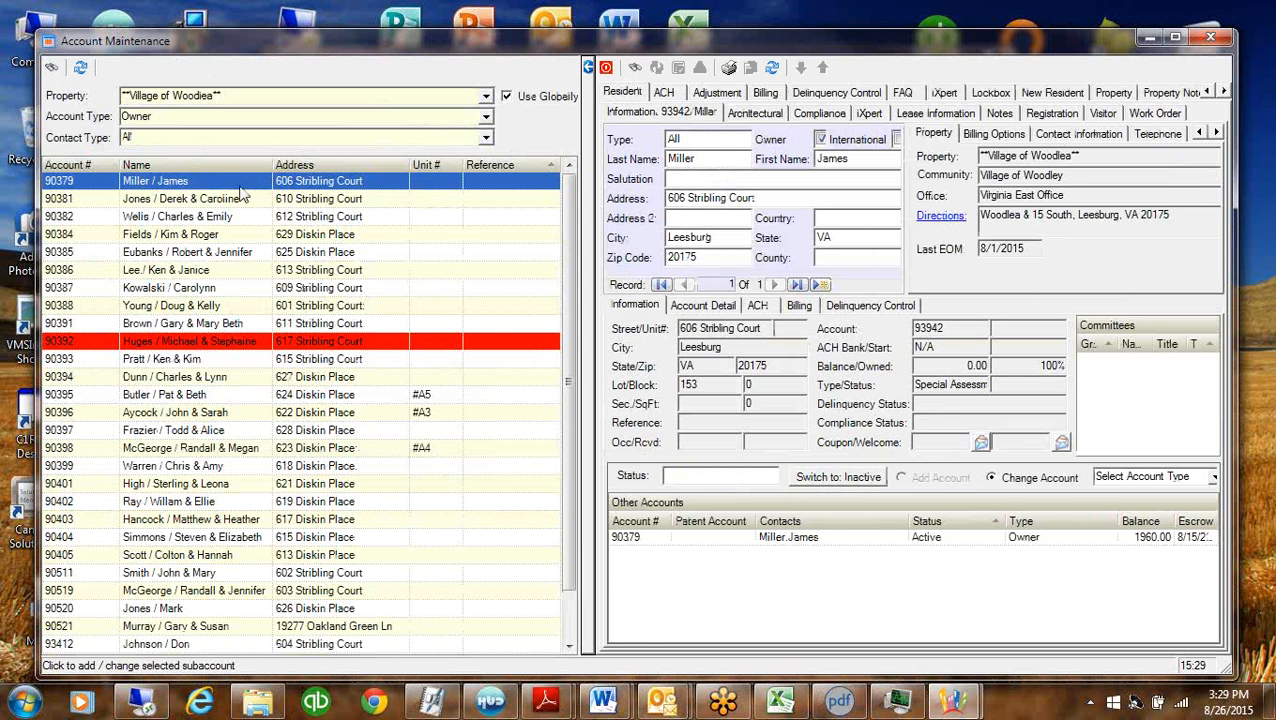
left_click_drag(236, 199, 735, 572)
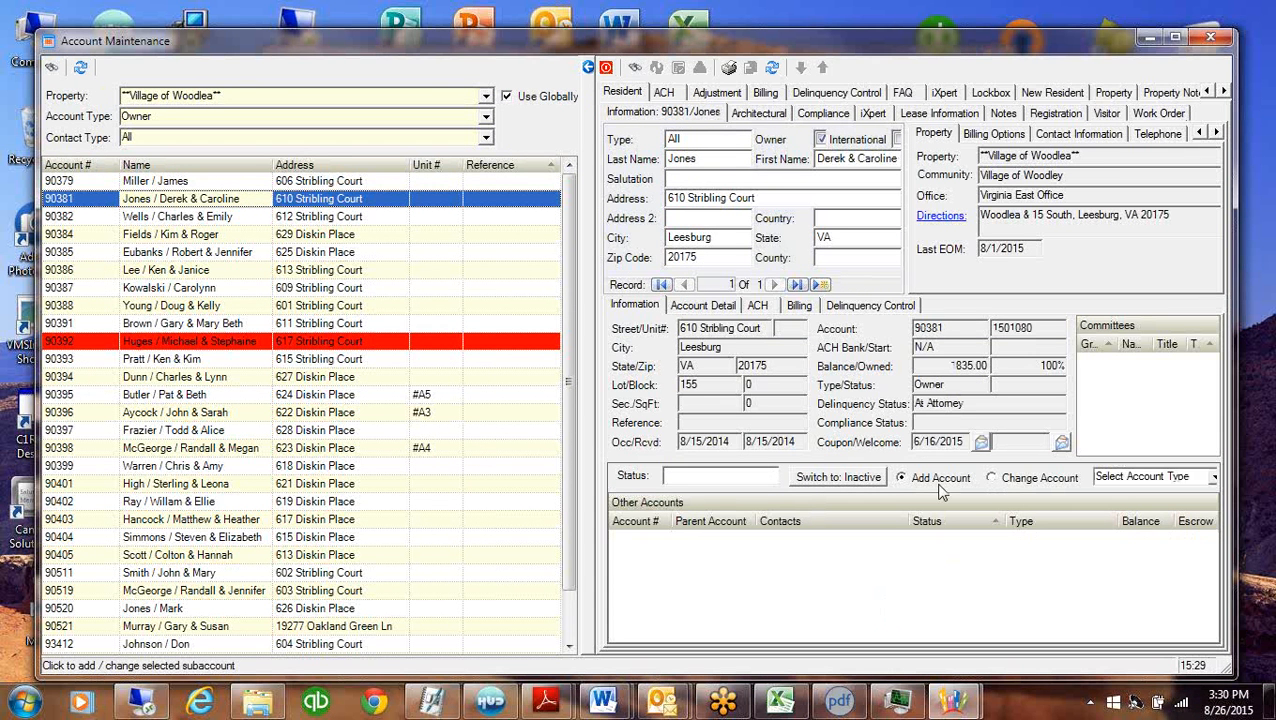
left_click(1214, 478)
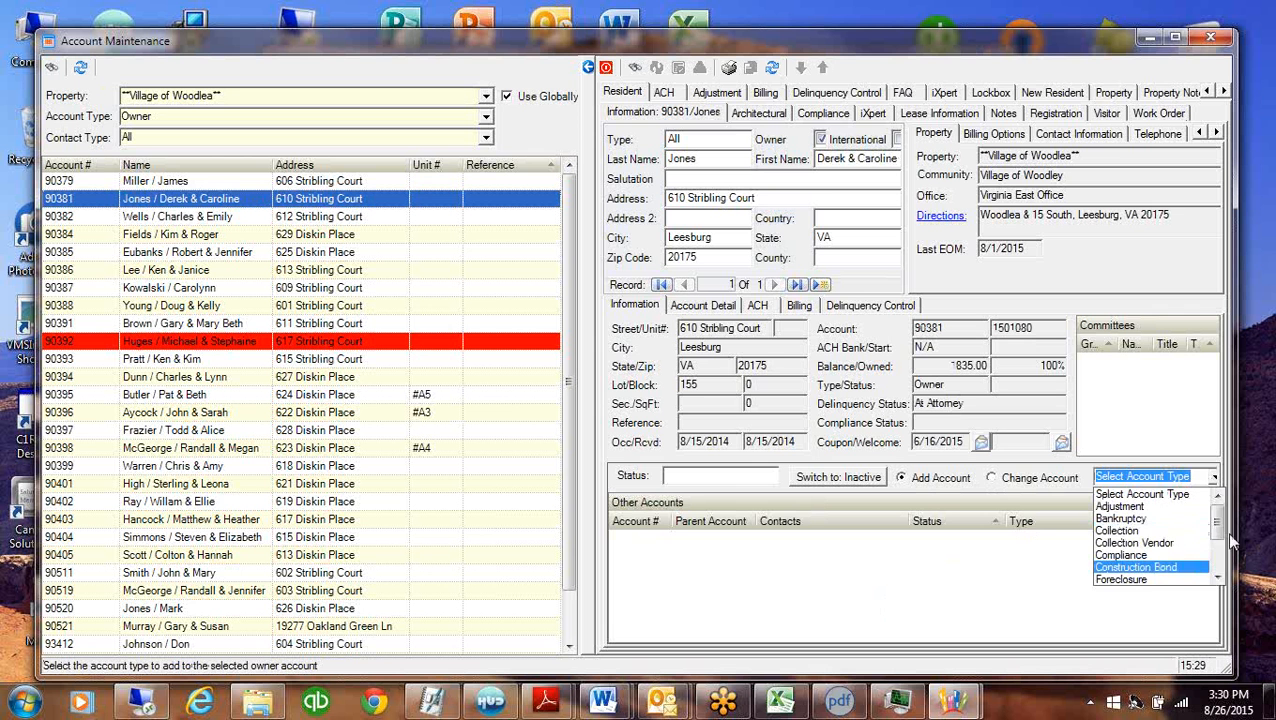
left_click_drag(1221, 525, 1222, 560)
left_click(1144, 543)
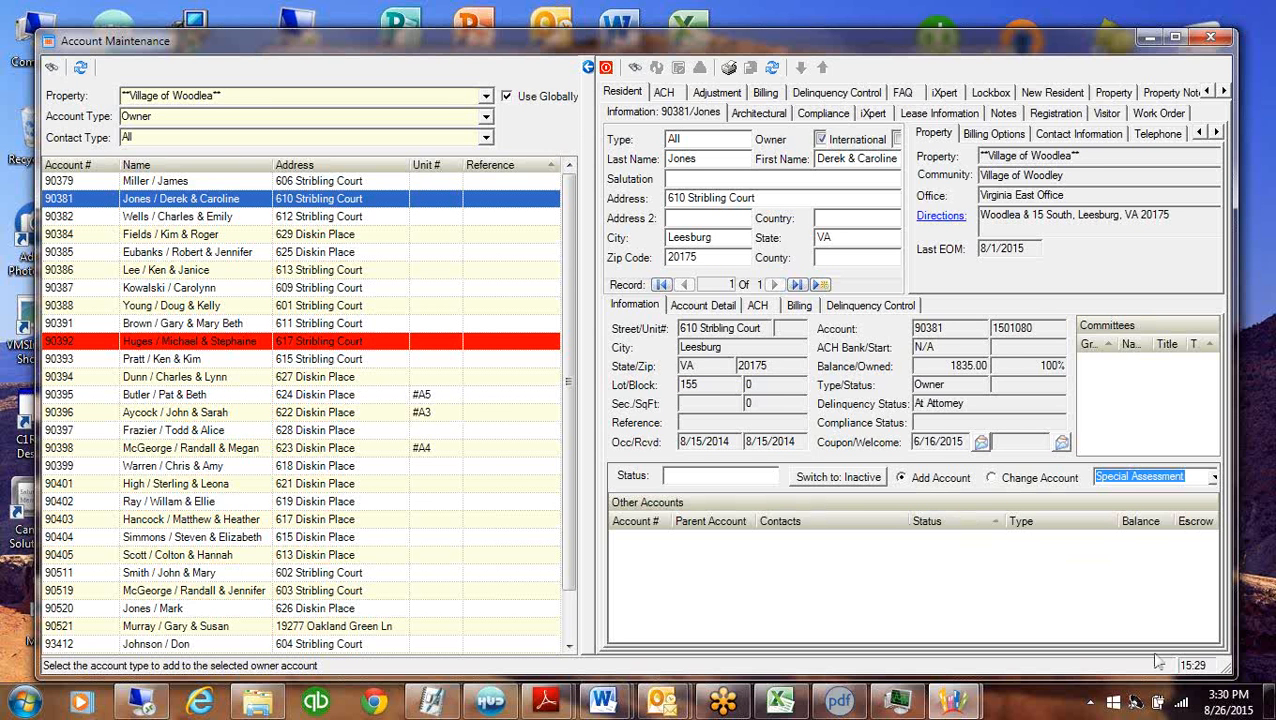
left_click(584, 67)
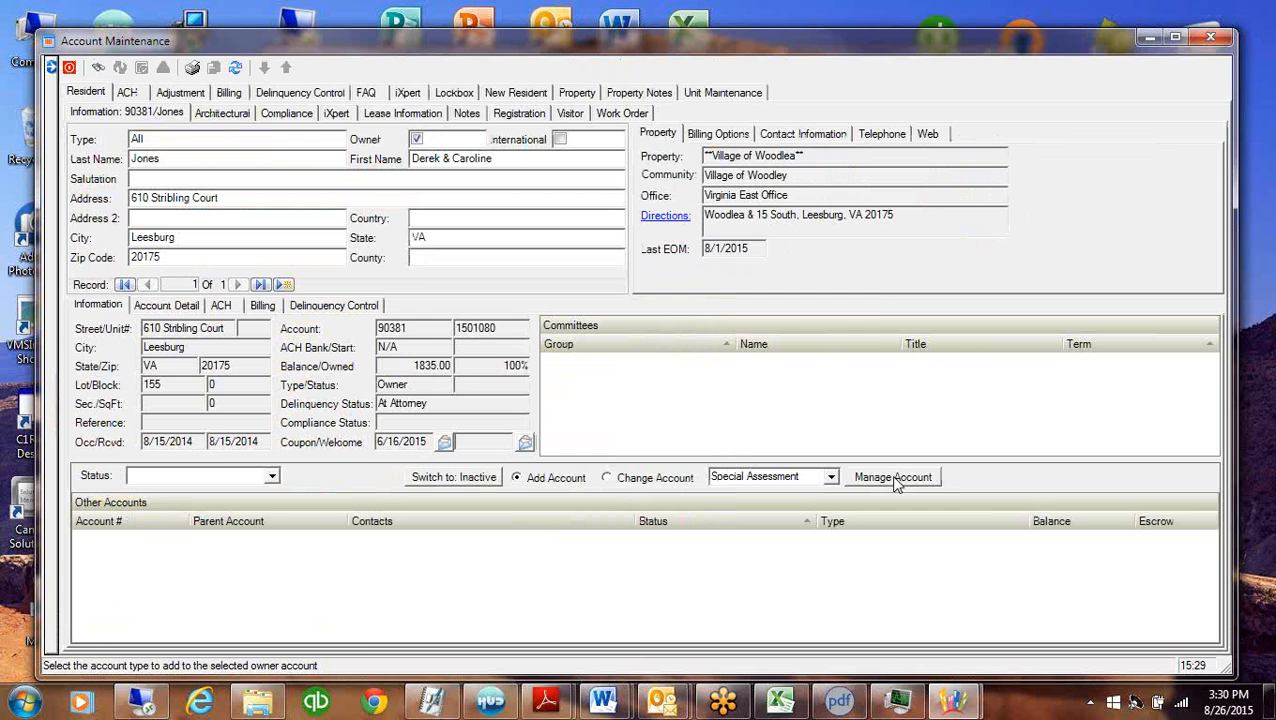
left_click(892, 478)
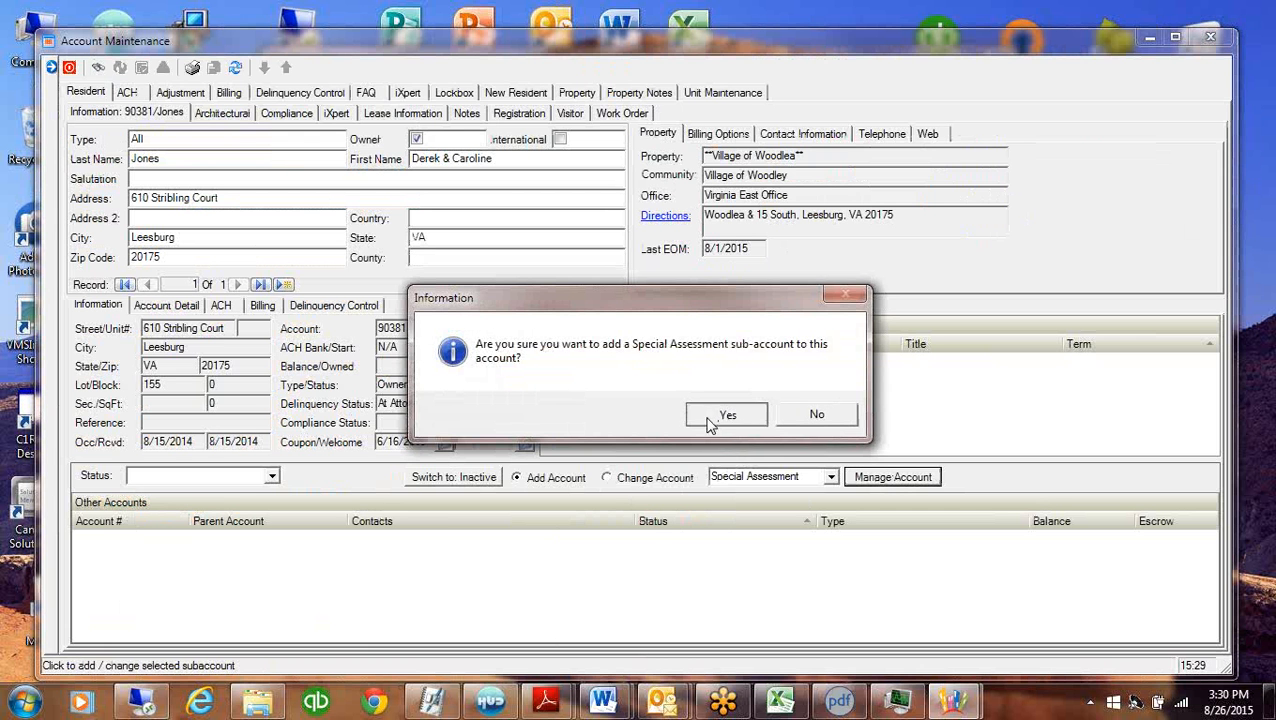
left_click(718, 416)
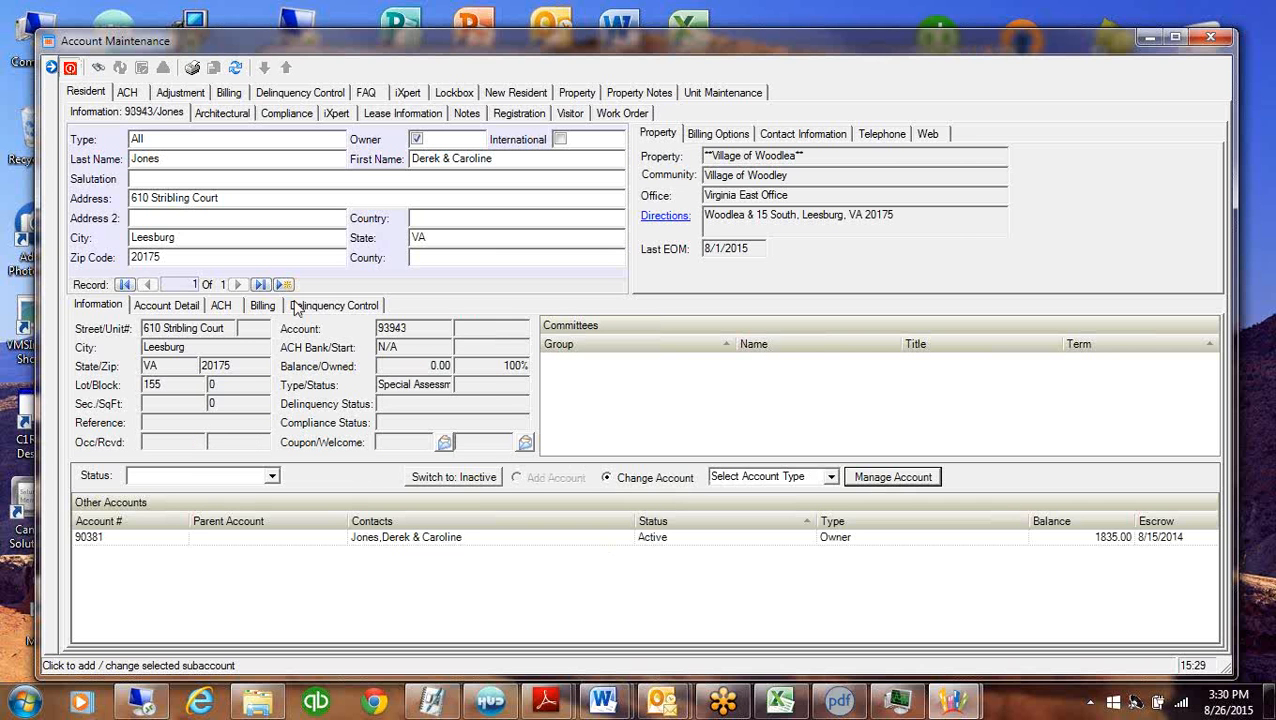
key("Escape")
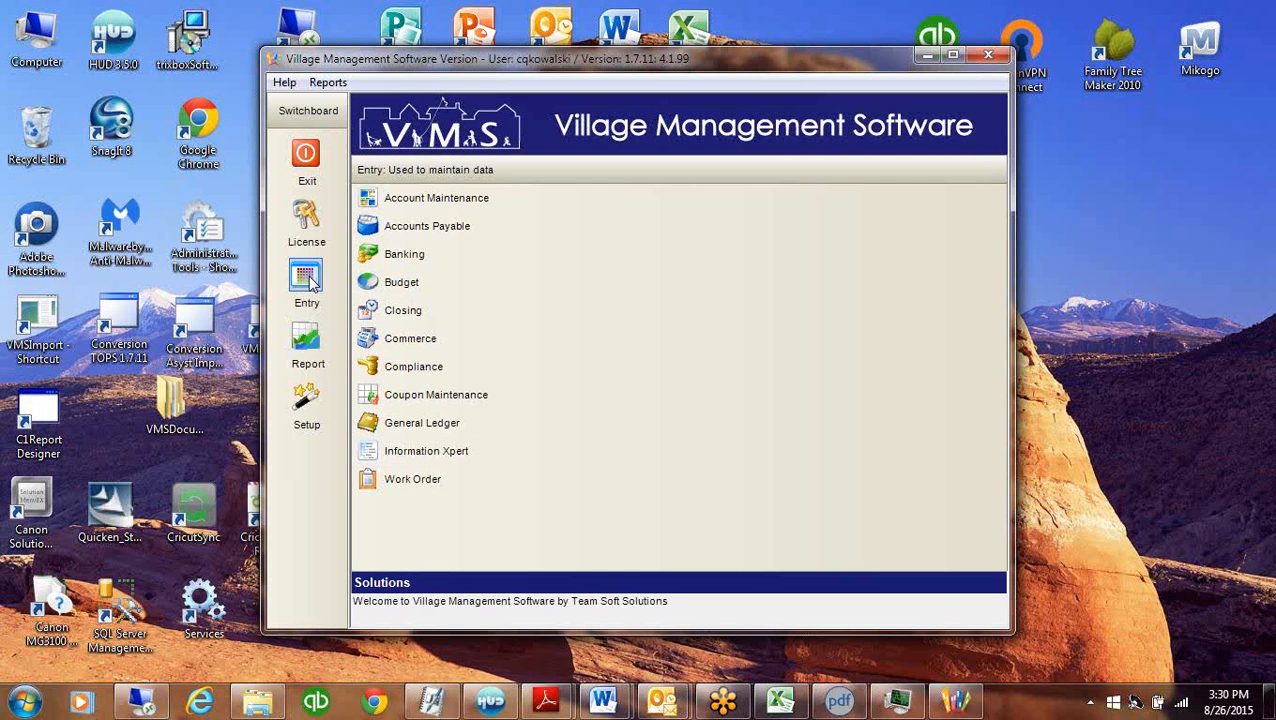
Open Coupon Maintenance to show the coupon and statement options
left_click(414, 395)
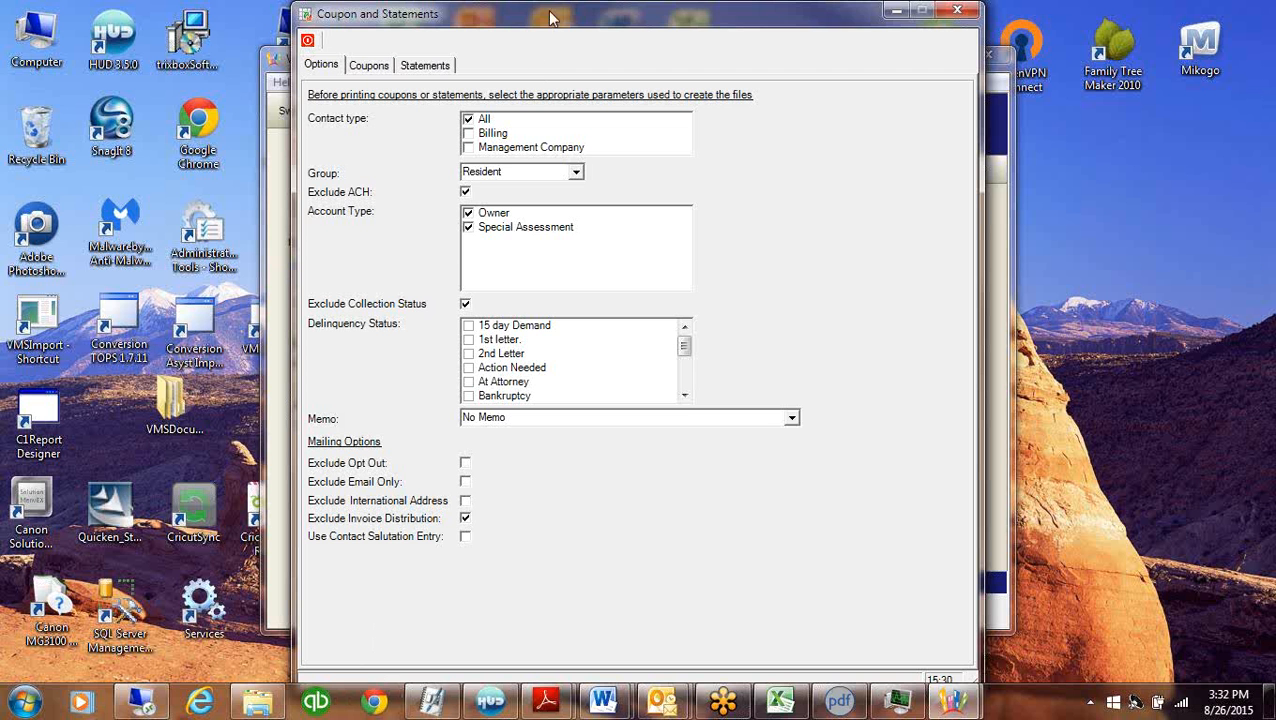
left_click_drag(548, 3, 445, 31)
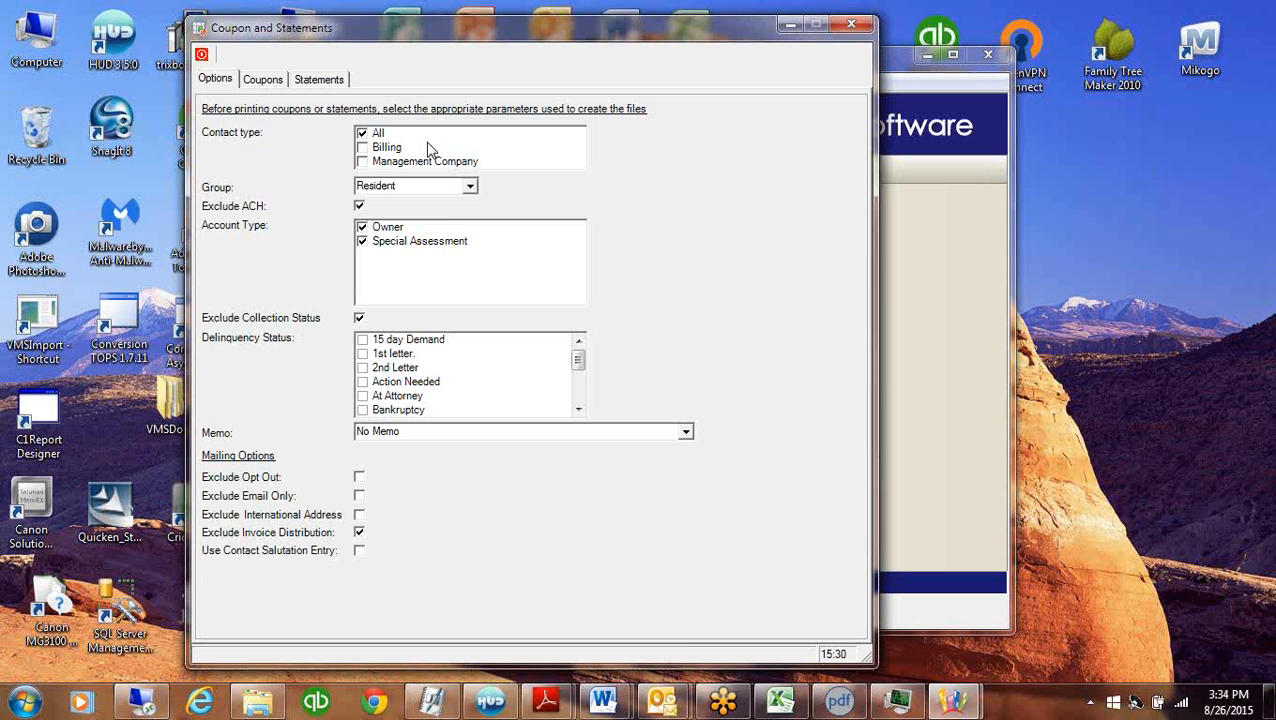
Include the Billing and Management Company contact types in the coupon options, and exclude both again
left_click(362, 148)
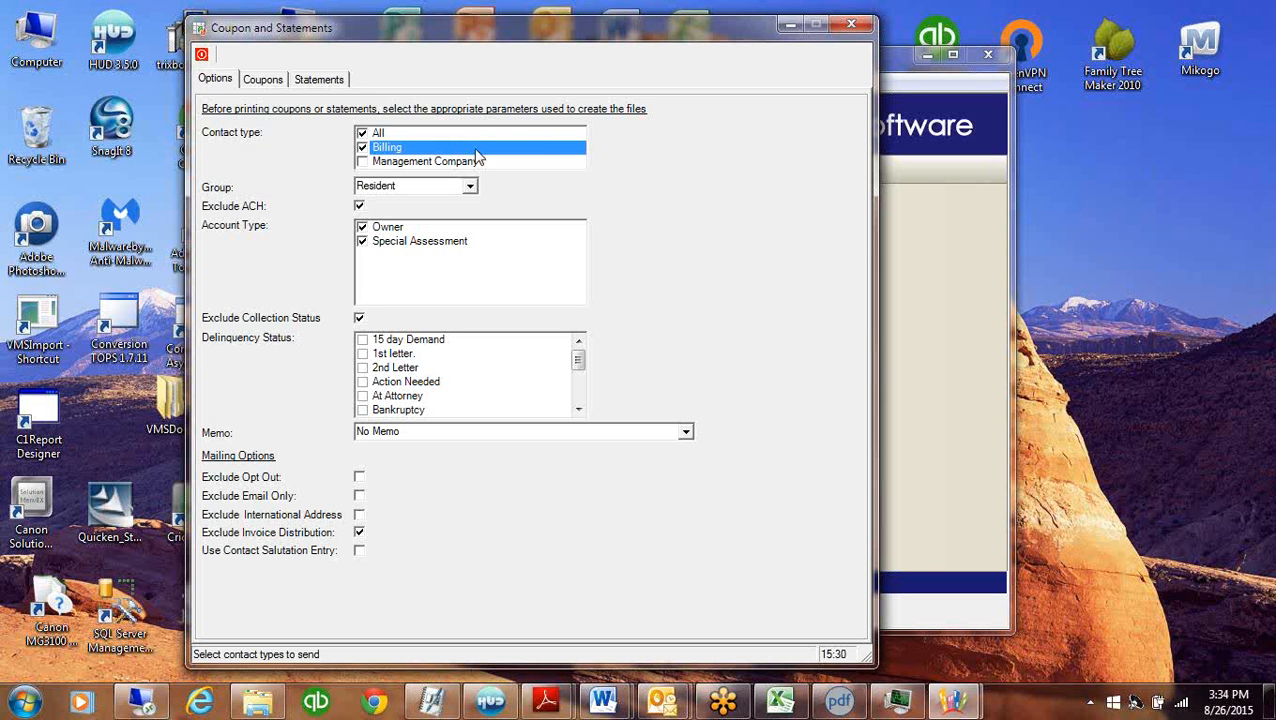
left_click(364, 163)
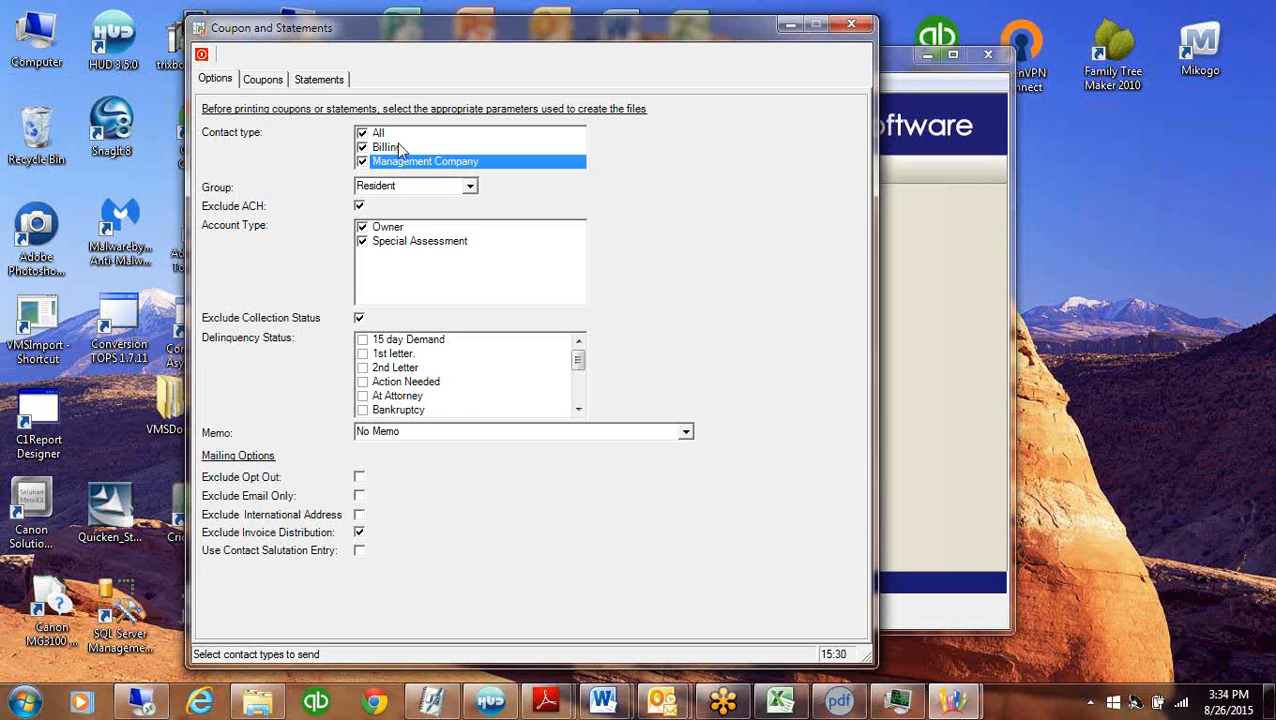
left_click(362, 161)
left_click(362, 147)
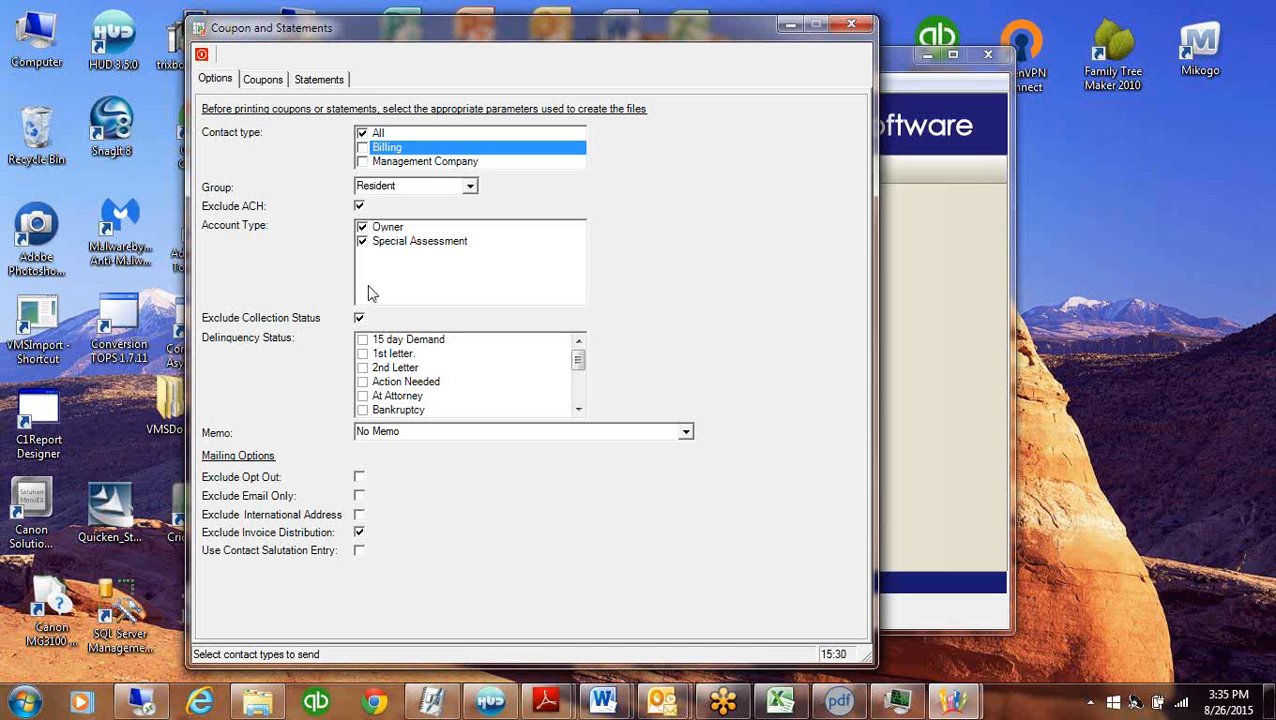
Turn off Exclude Collection Status, select and clear the At Attorney delinquency status, and choose No Memo as the memo
left_click(359, 318)
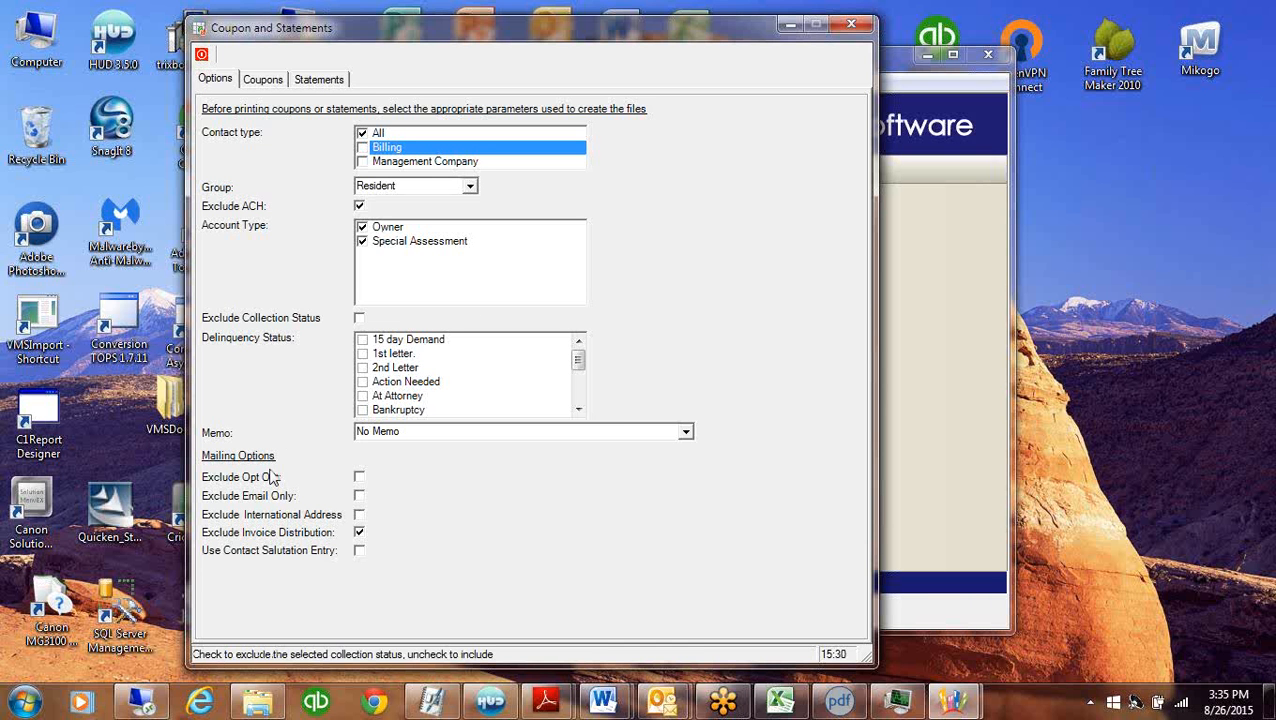
mouse_move(577, 360)
left_mouse_down()
mouse_move(575, 388)
mouse_move(577, 372)
left_mouse_up()
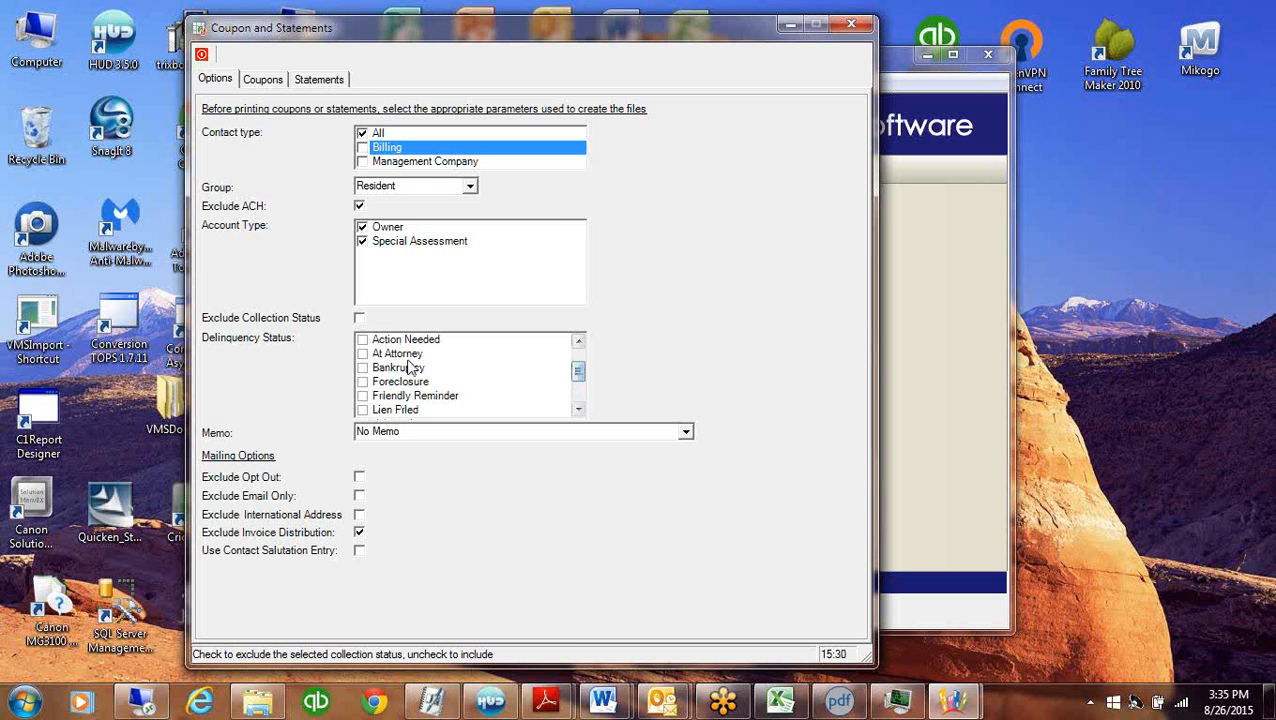
left_click(366, 354)
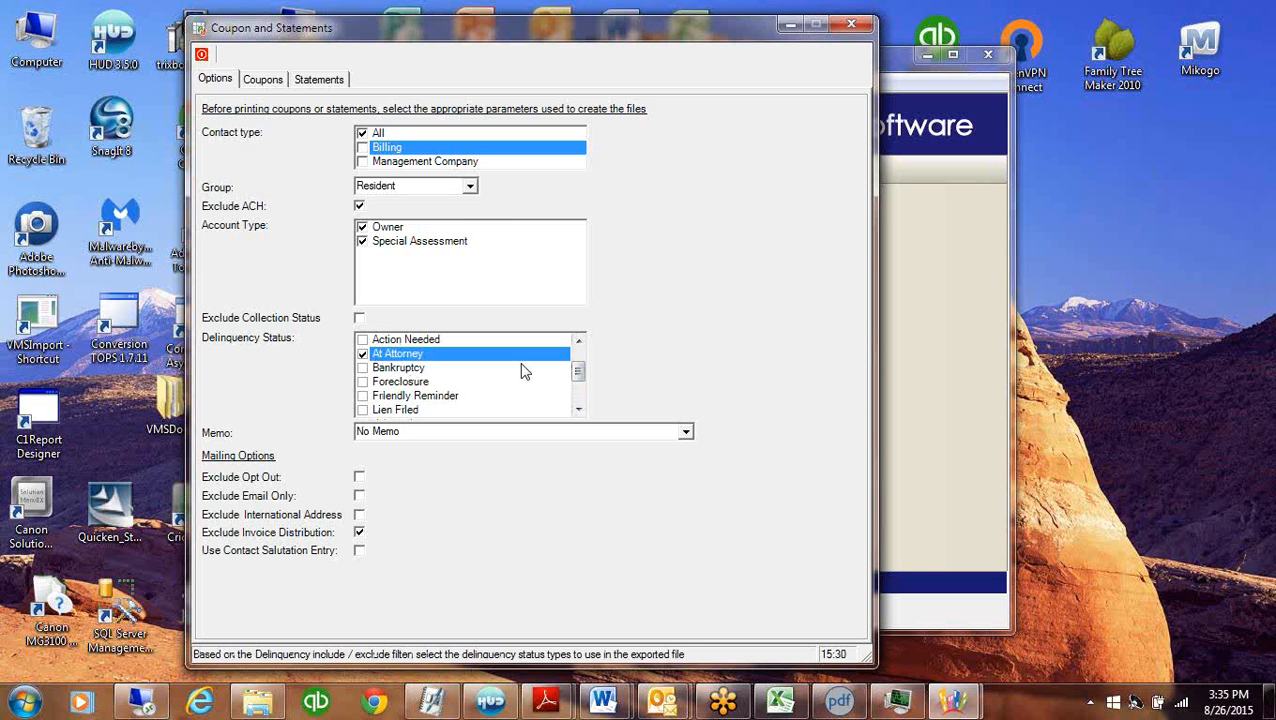
left_click(359, 317)
left_click(359, 317)
left_click(362, 356)
left_click(685, 437)
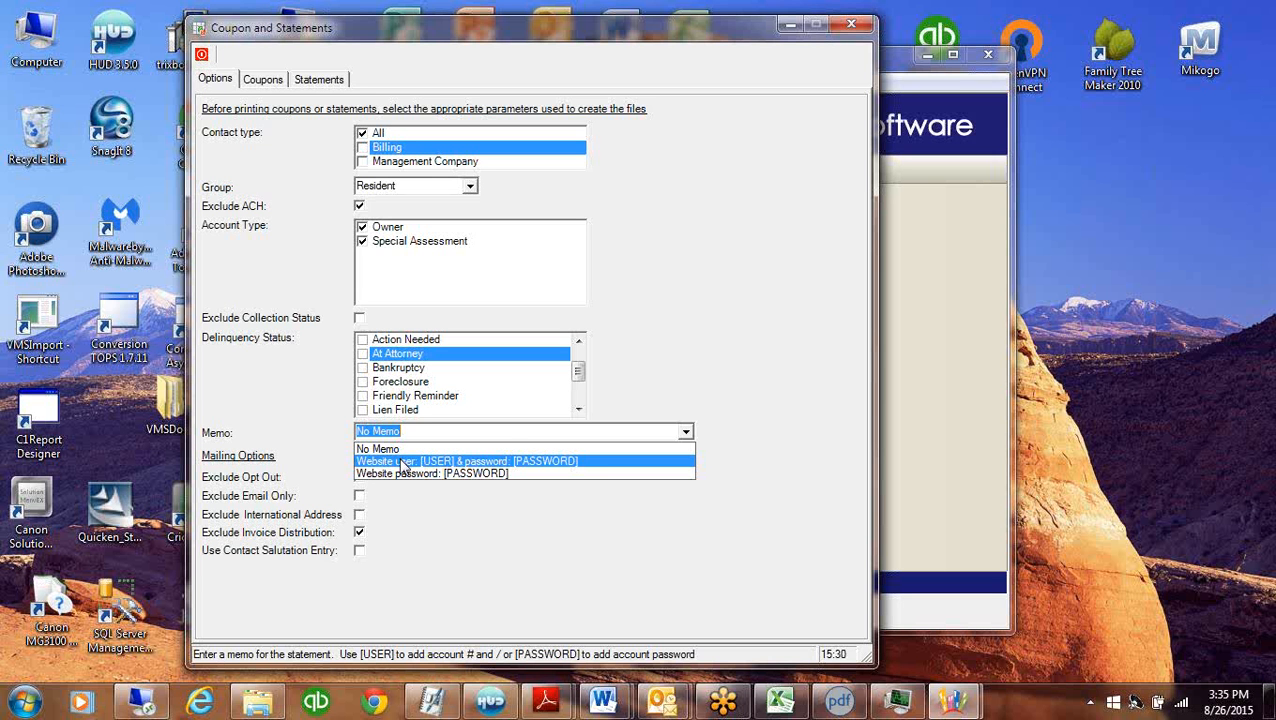
left_click(410, 449)
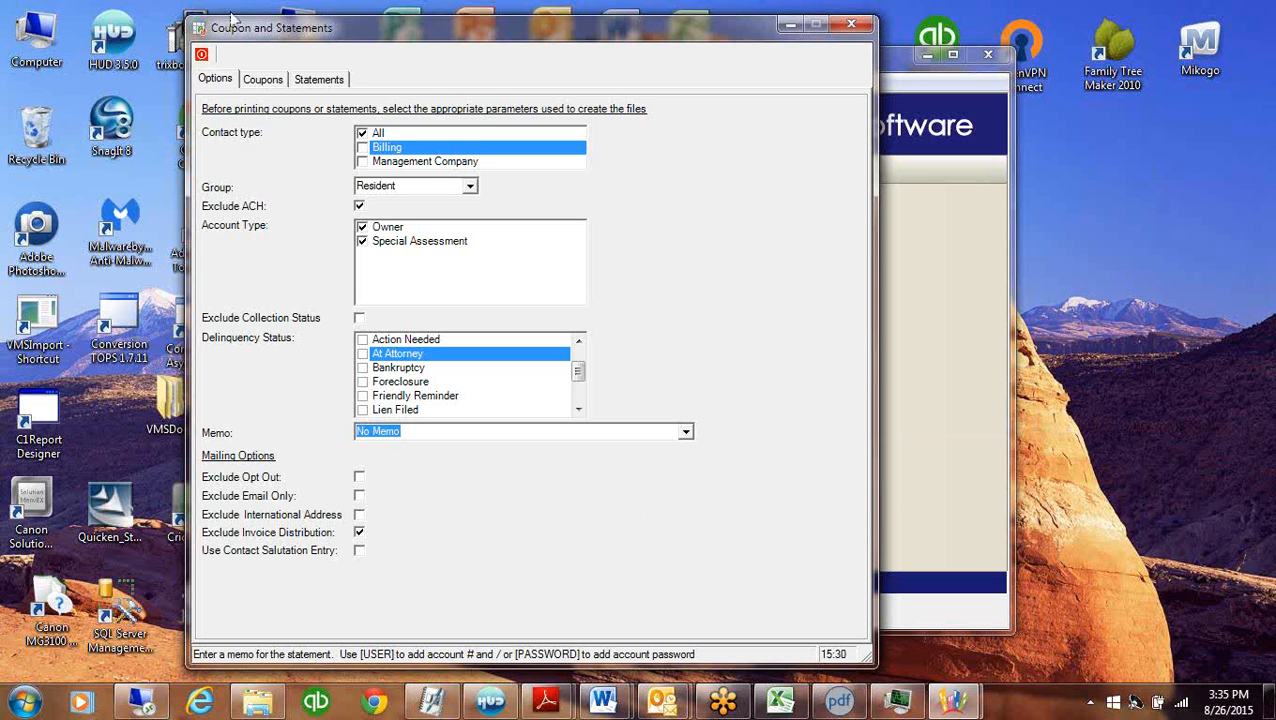
Minimize the Coupon and Statements window and open Property Setup
left_click(917, 254)
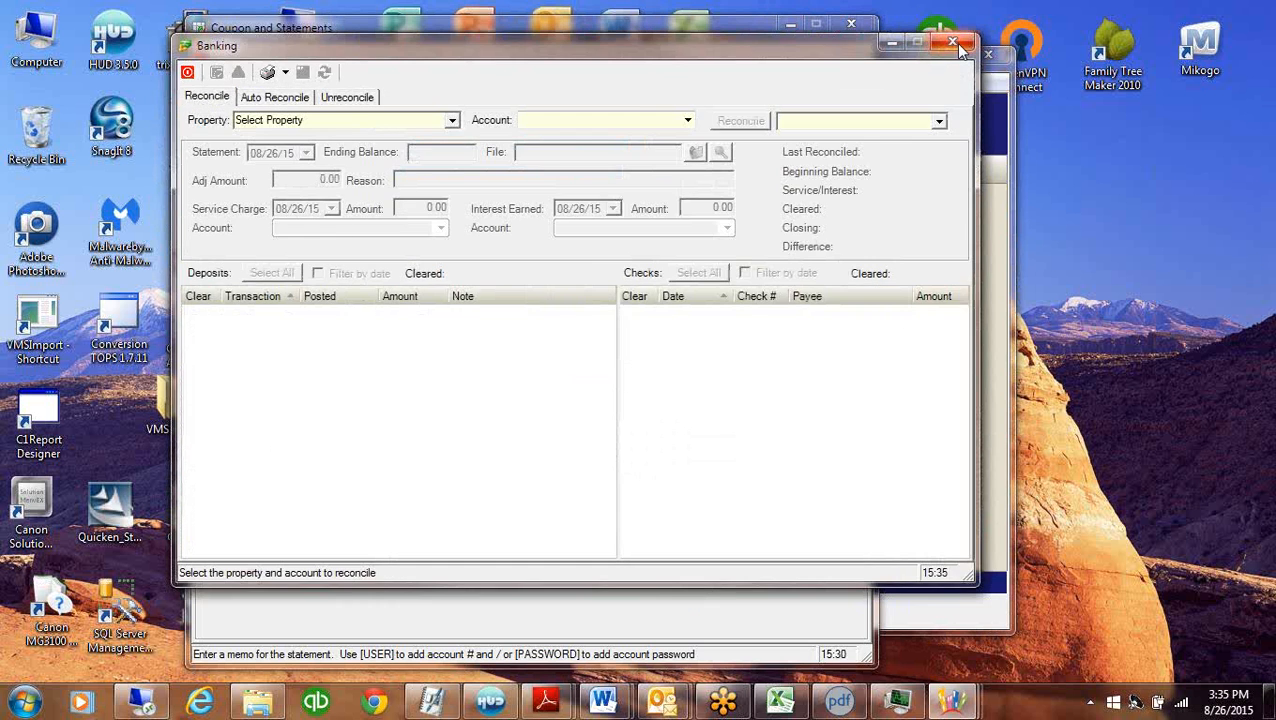
left_click(790, 25)
left_click(790, 25)
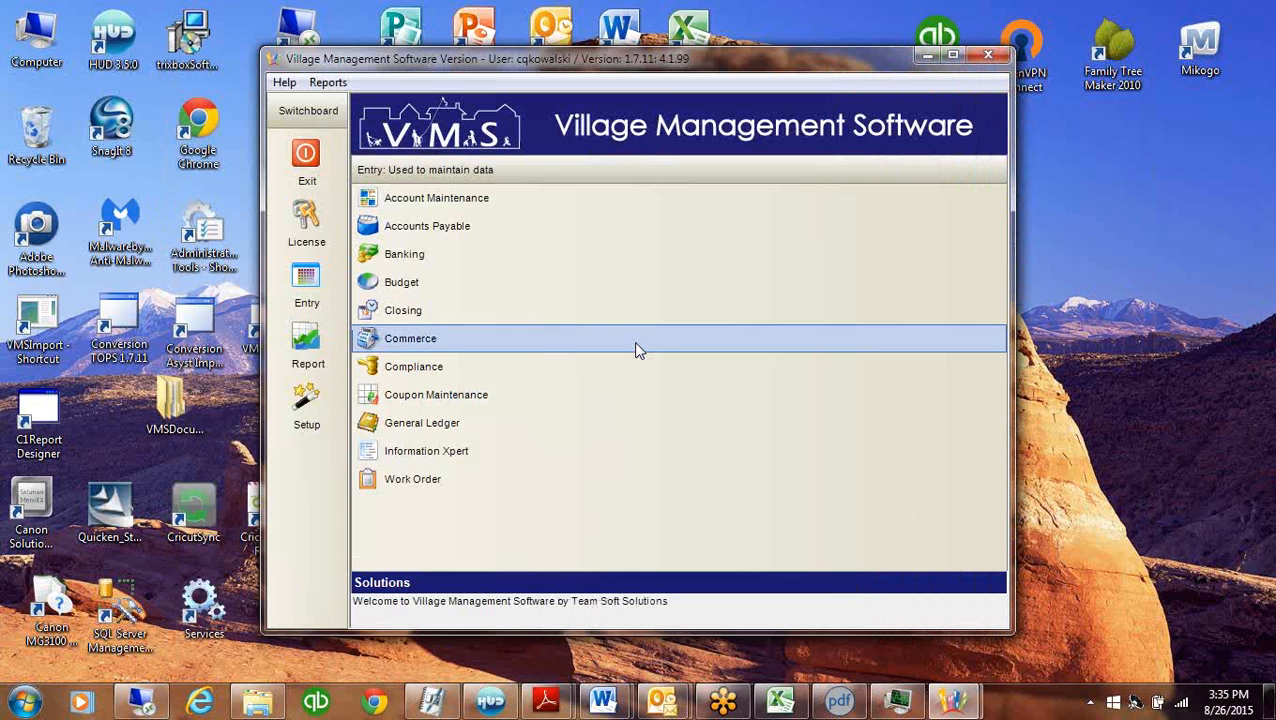
left_click(306, 400)
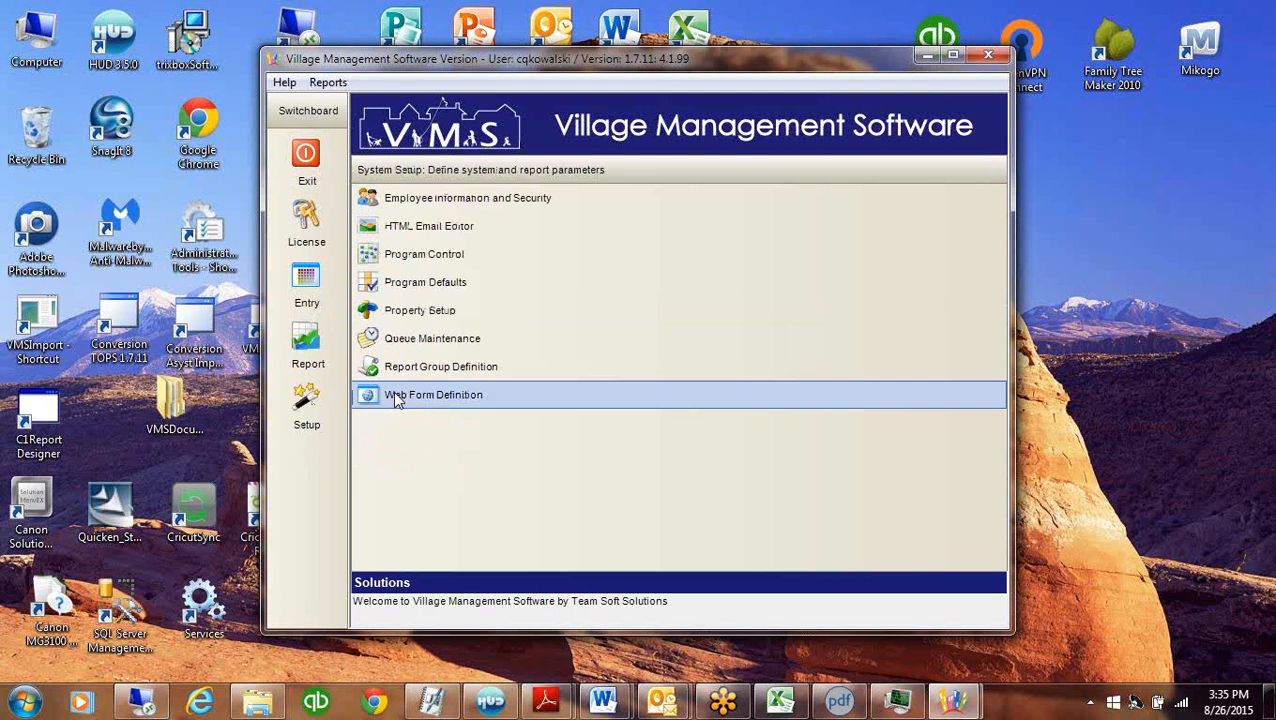
left_click(430, 312)
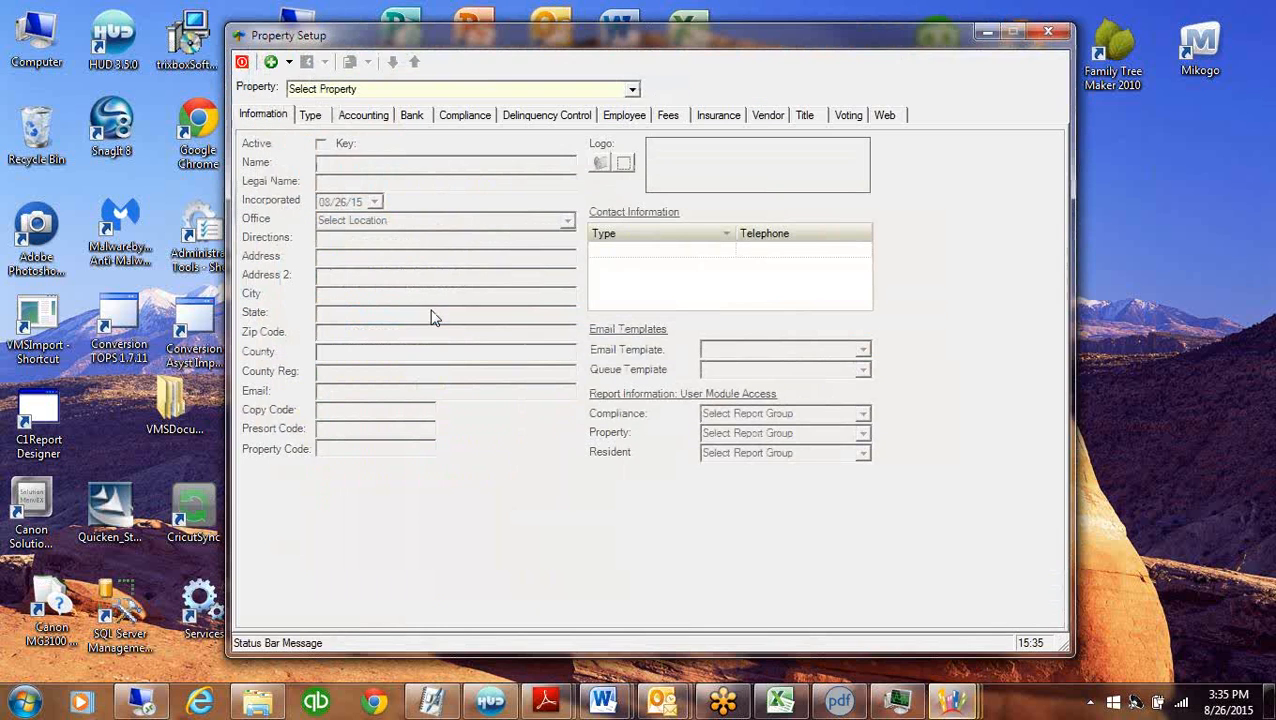
Load the Hunters Mill property and examine the product type in its accounting coupon settings
left_click(632, 90)
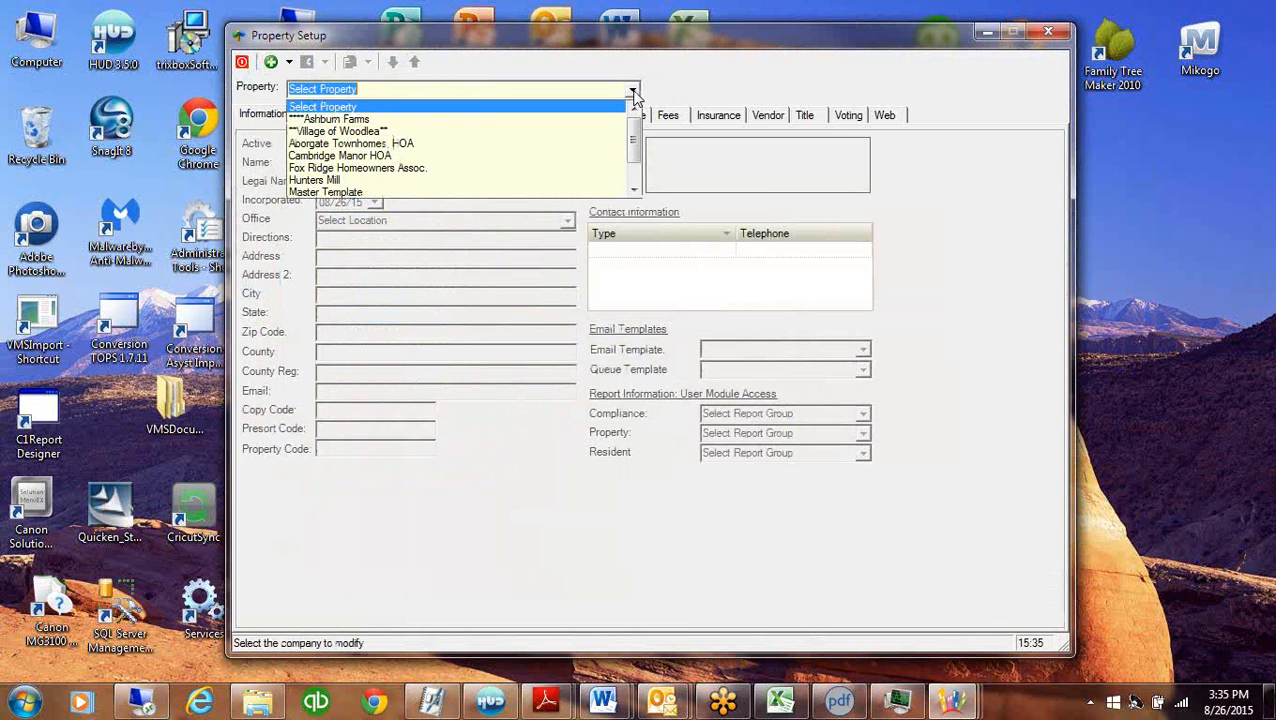
left_click(300, 180)
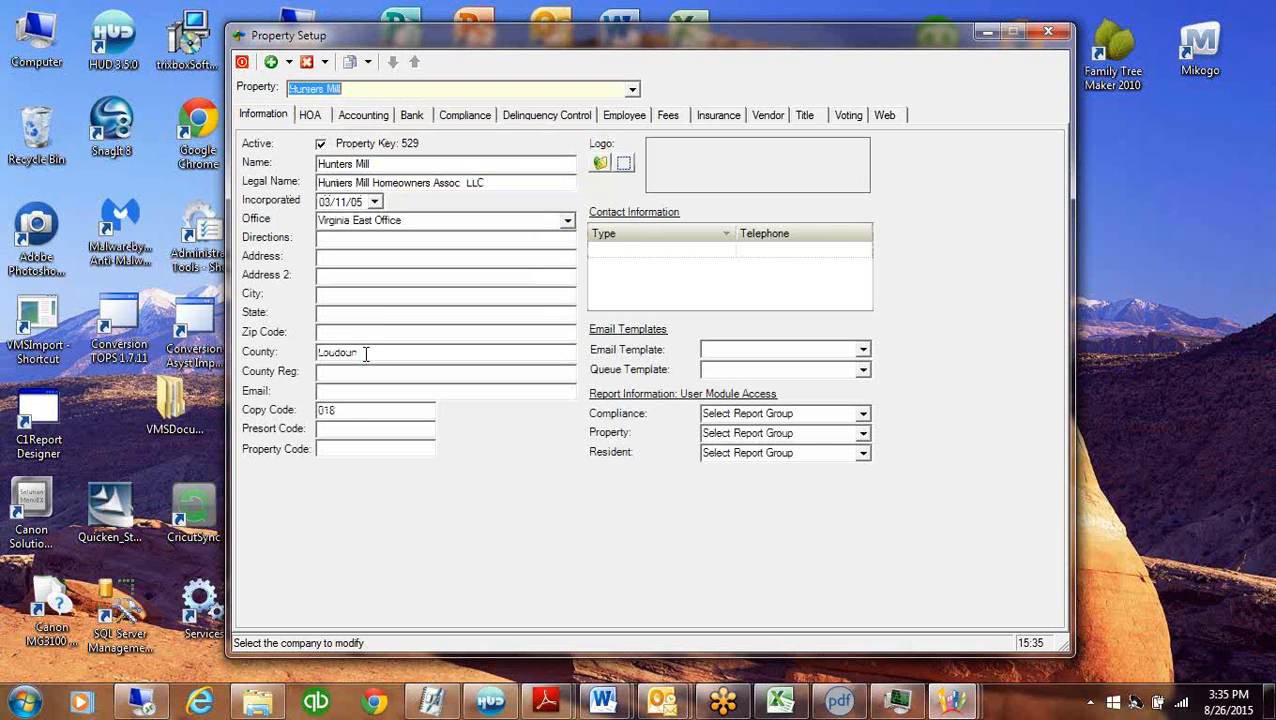
left_click(365, 115)
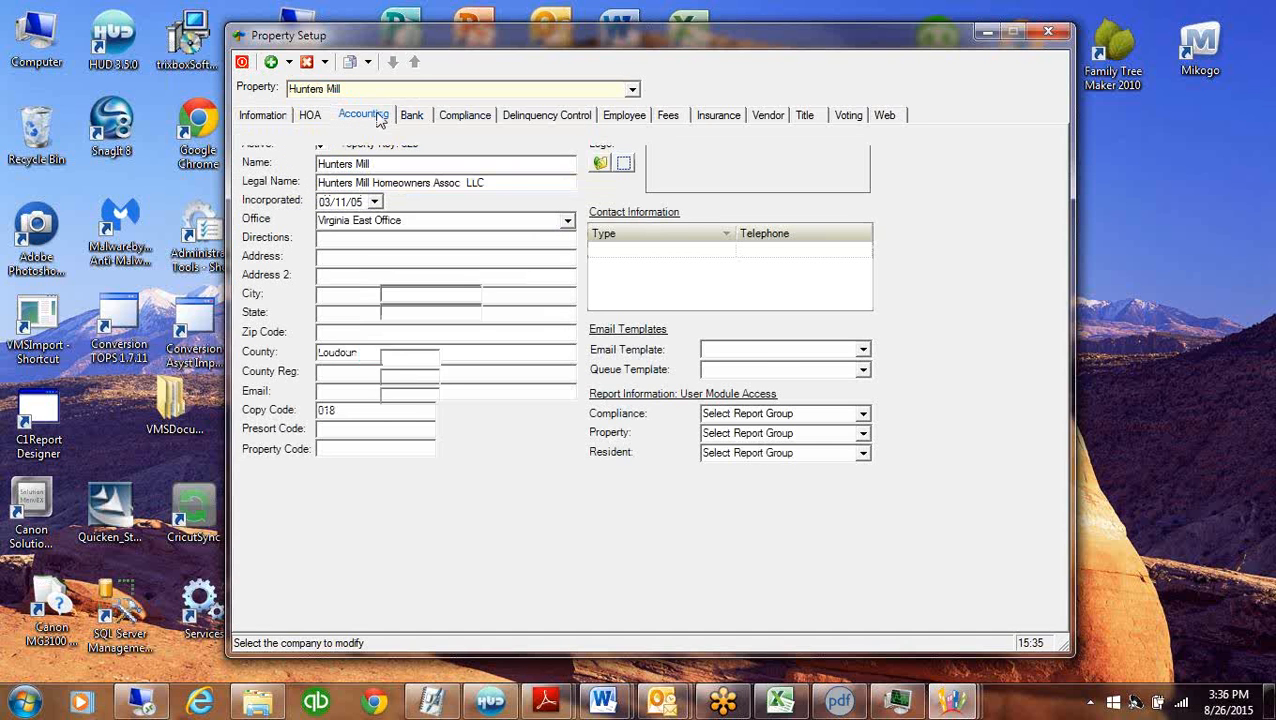
left_click(397, 135)
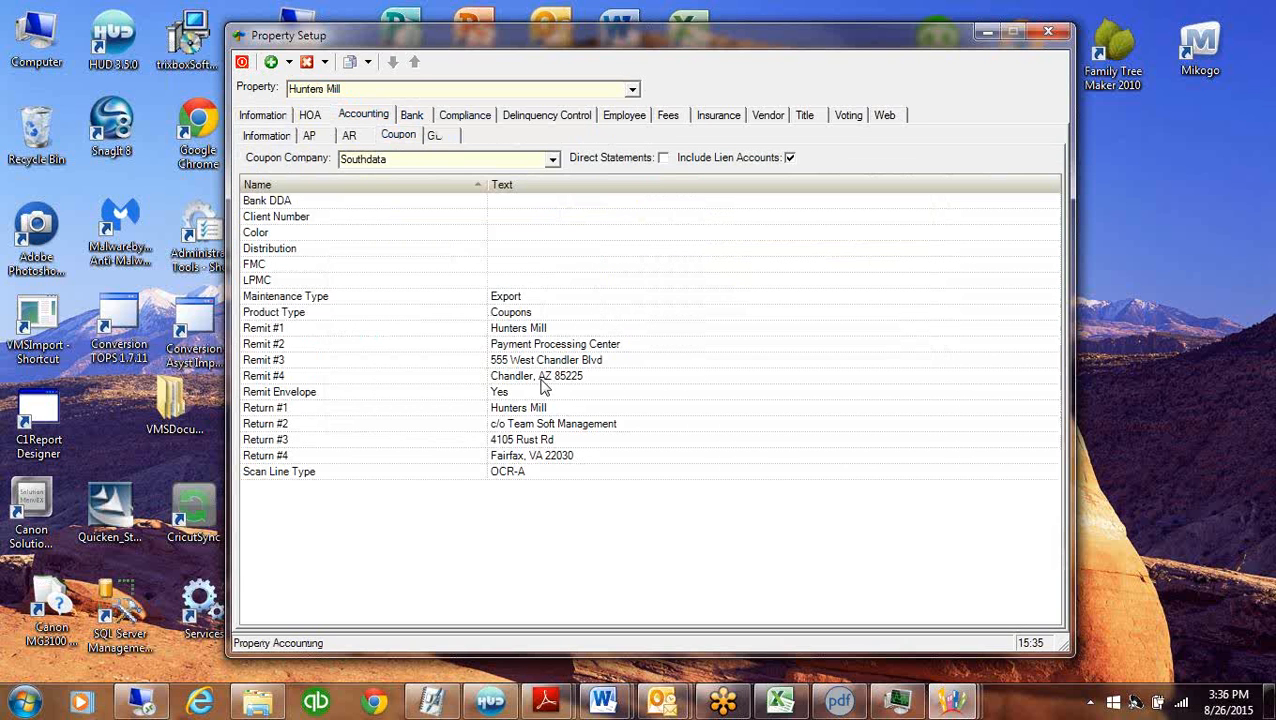
left_click(535, 310)
left_click(535, 310)
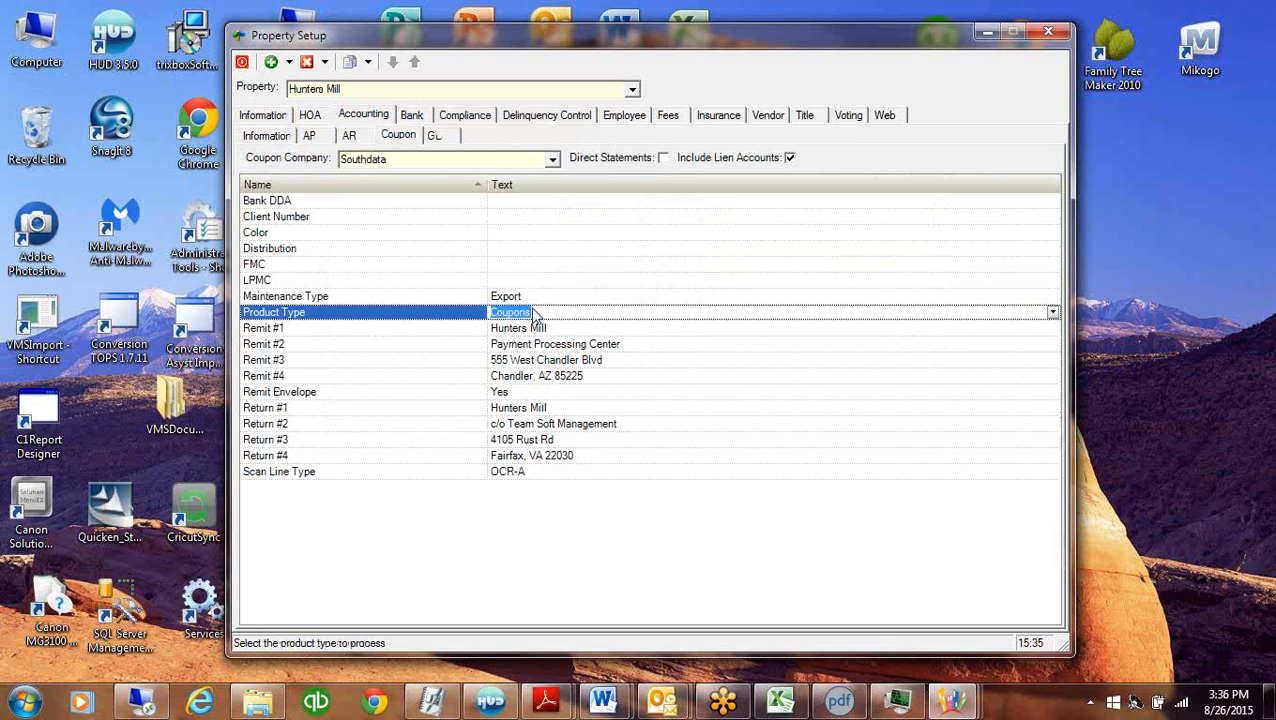
Check the coupon product type of Aborgate Townhomes, HOA and of Cambridge Manor HOA
left_click(632, 90)
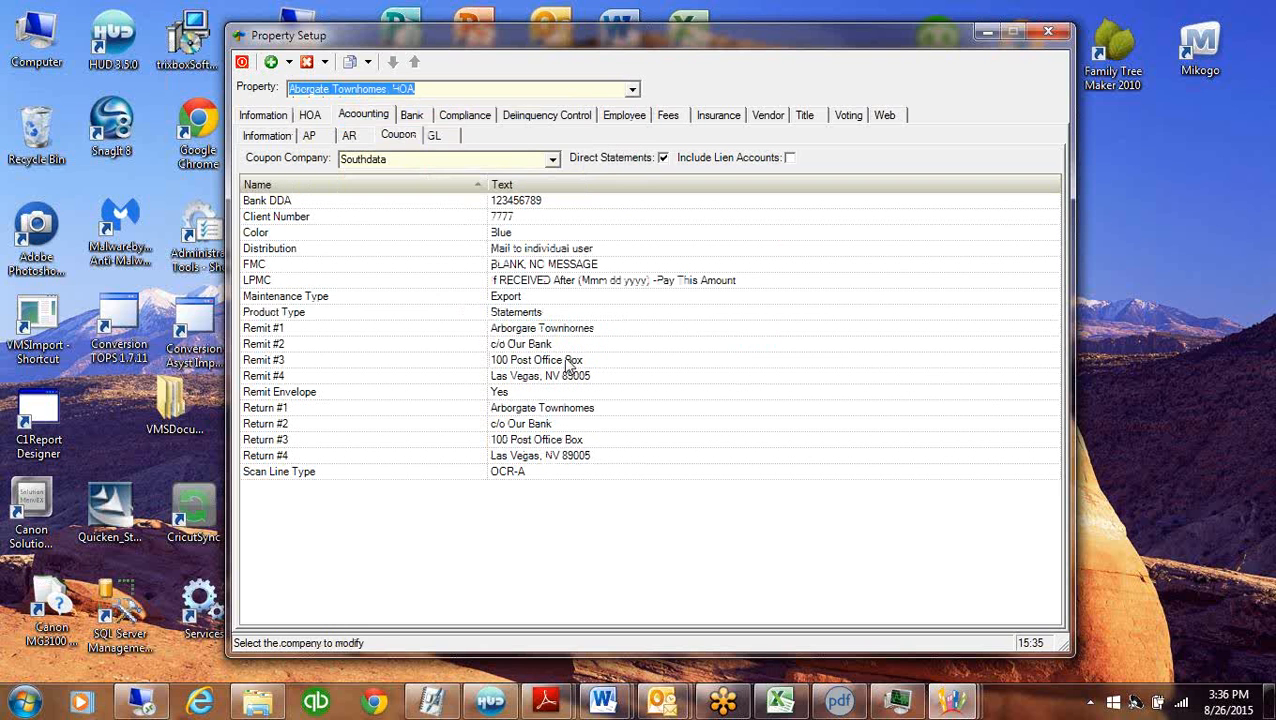
left_click(559, 311)
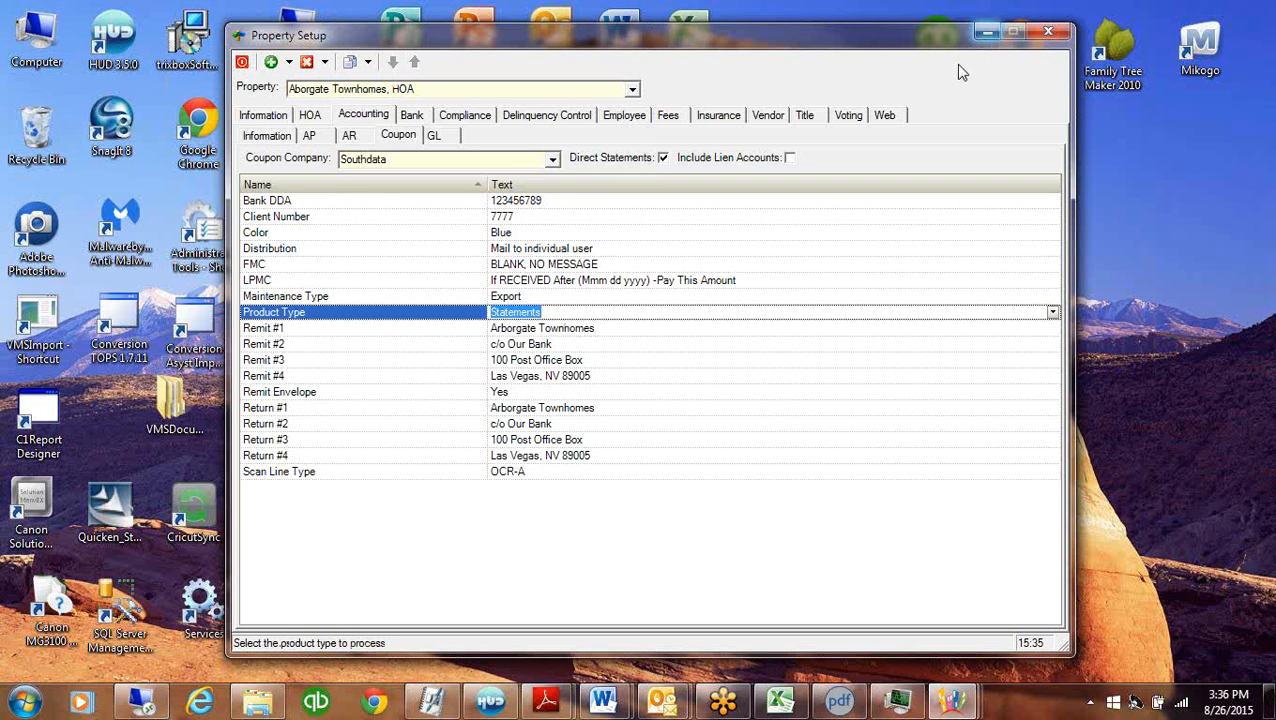
left_click(632, 90)
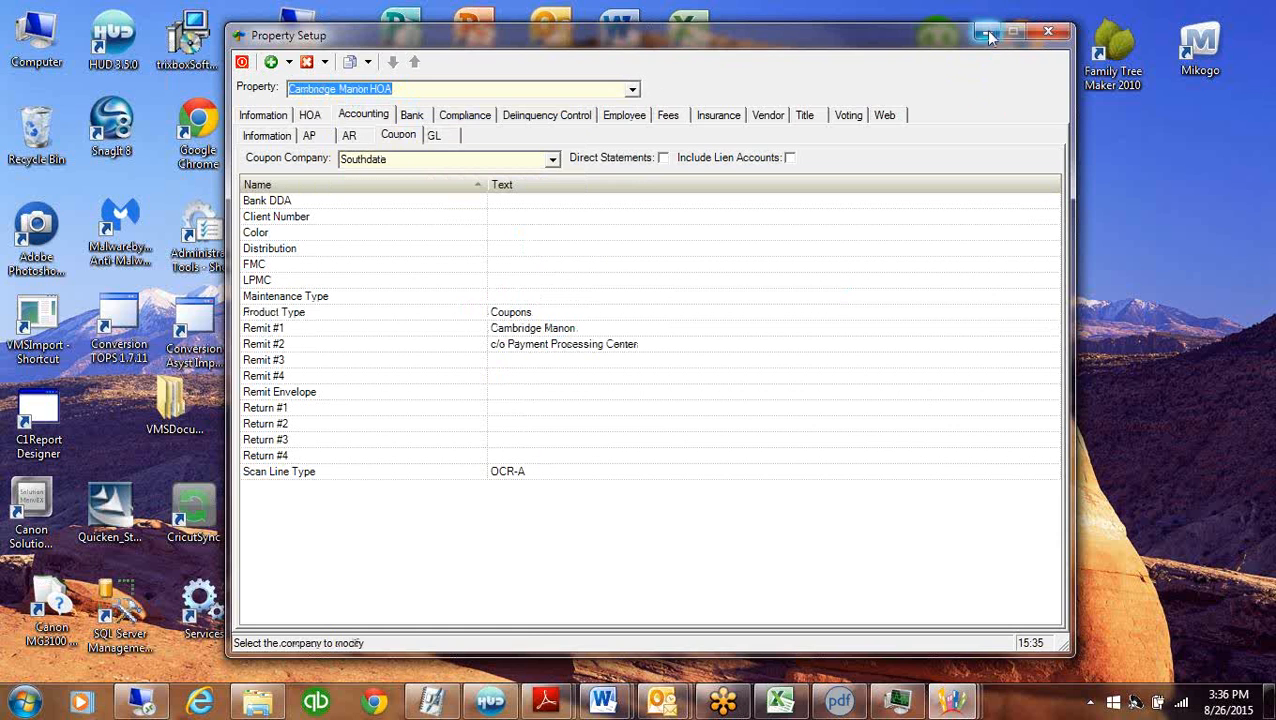
Minimize Property Setup, return to Coupon Maintenance, and show the properties available for annual coupons
left_click(985, 34)
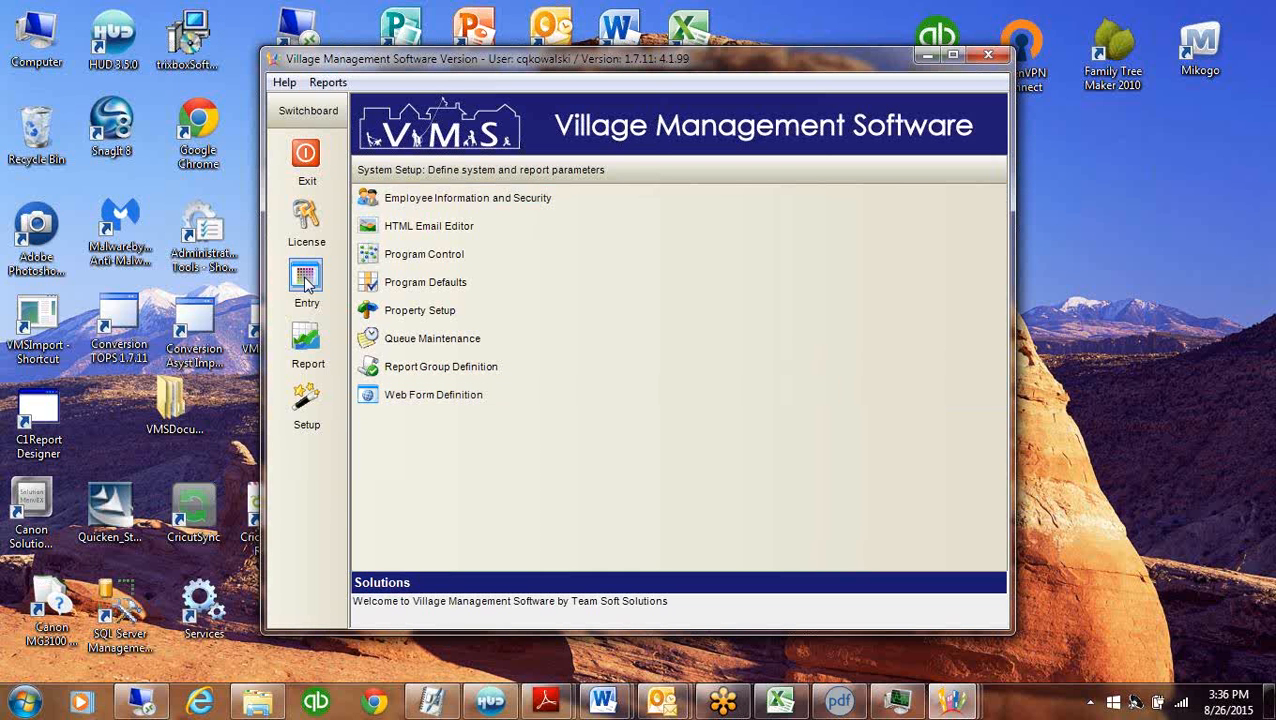
left_click(307, 283)
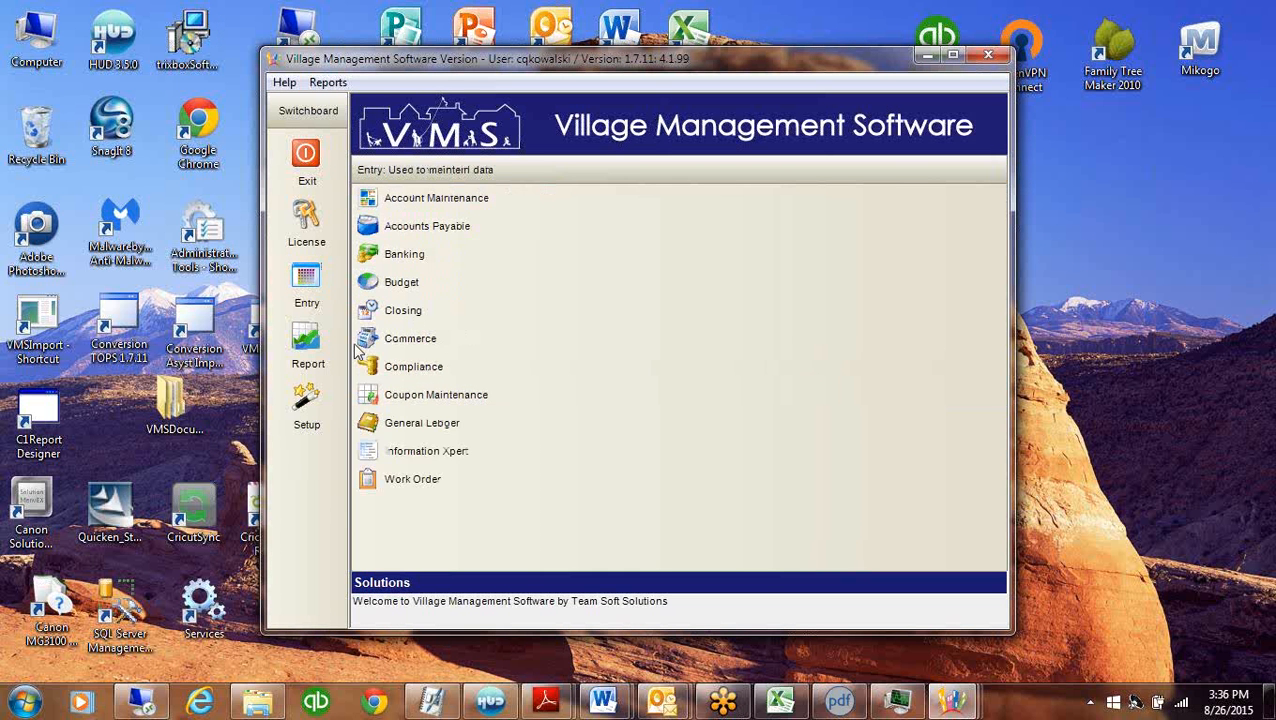
left_click(423, 396)
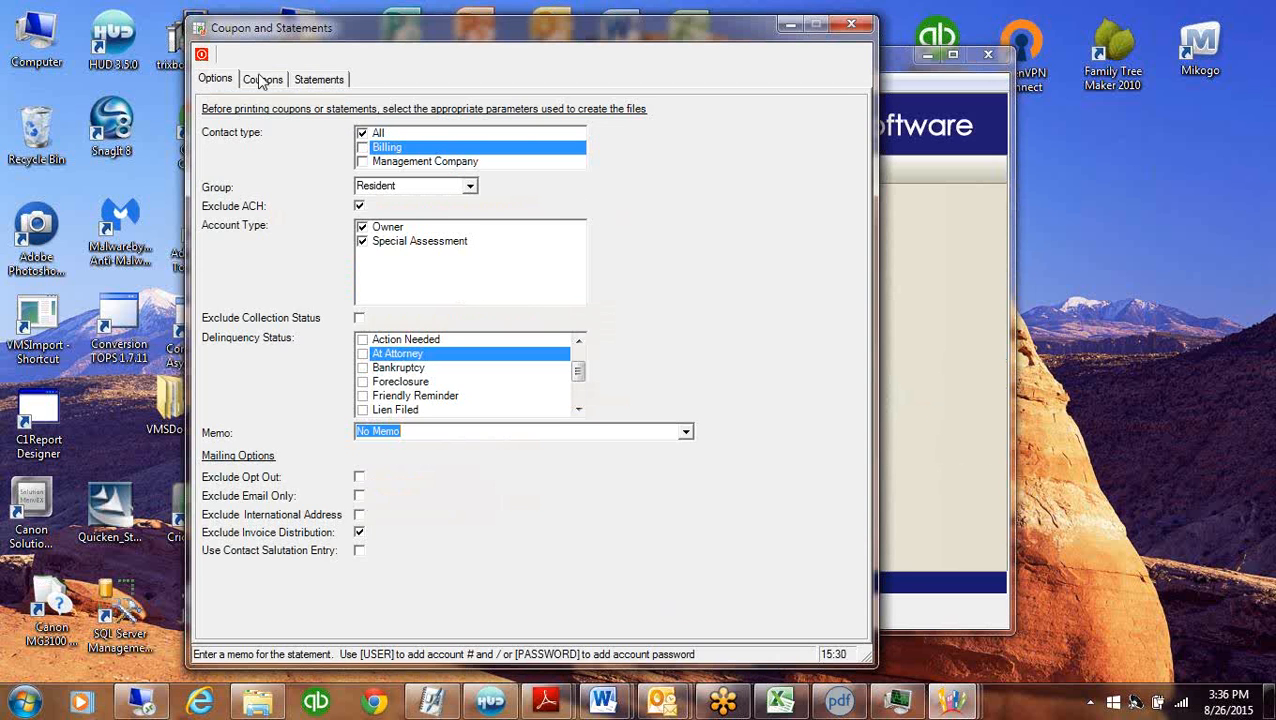
left_click(262, 79)
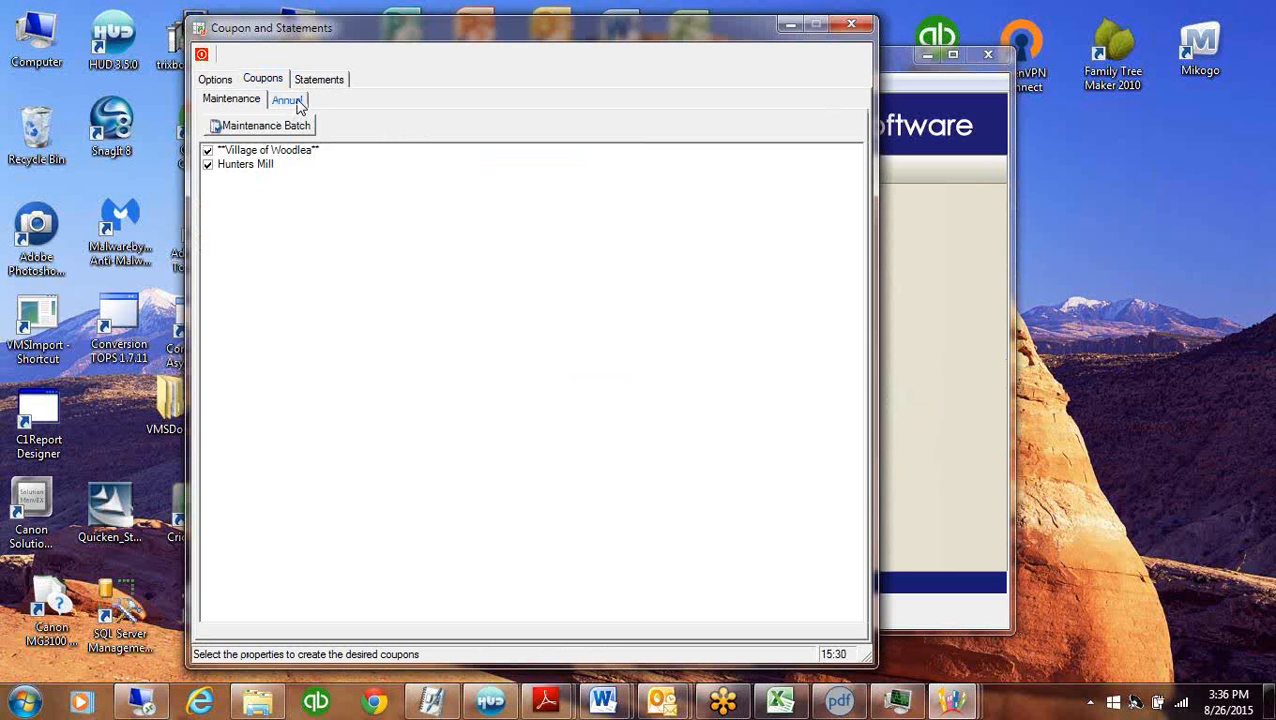
left_click(298, 104)
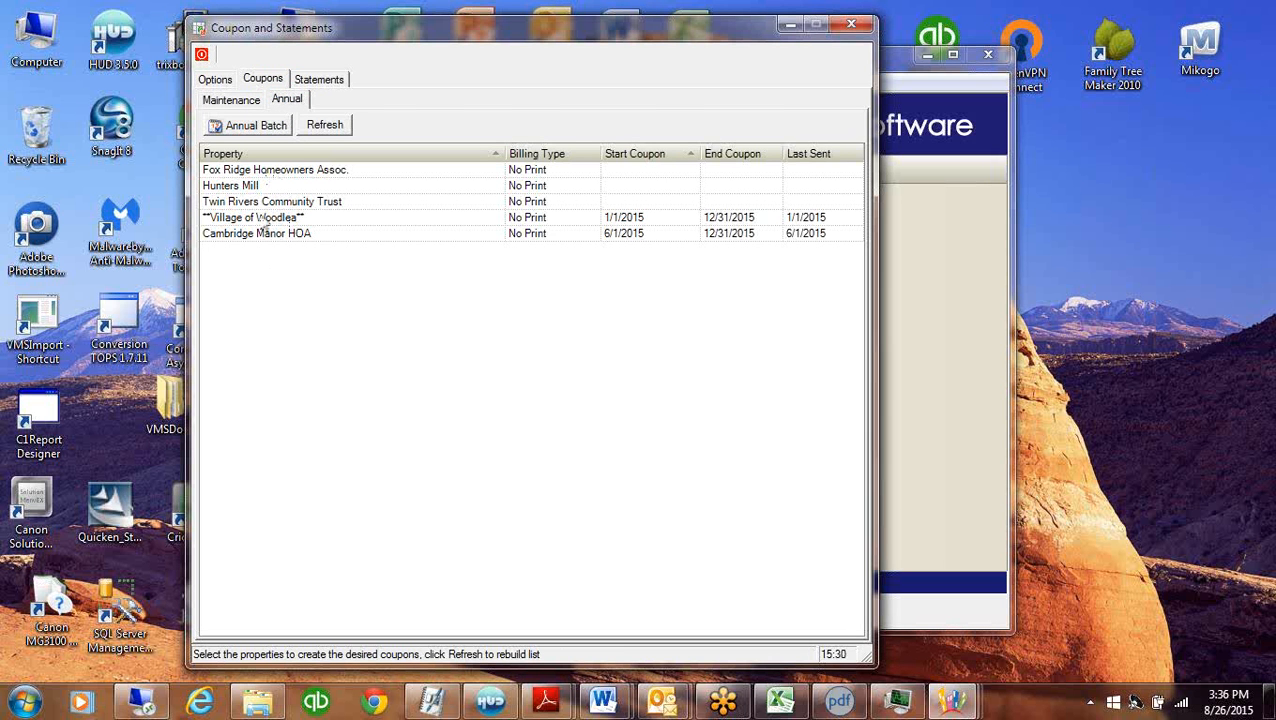
Compare the properties listed for statements with those listed for annual coupons
left_click(340, 84)
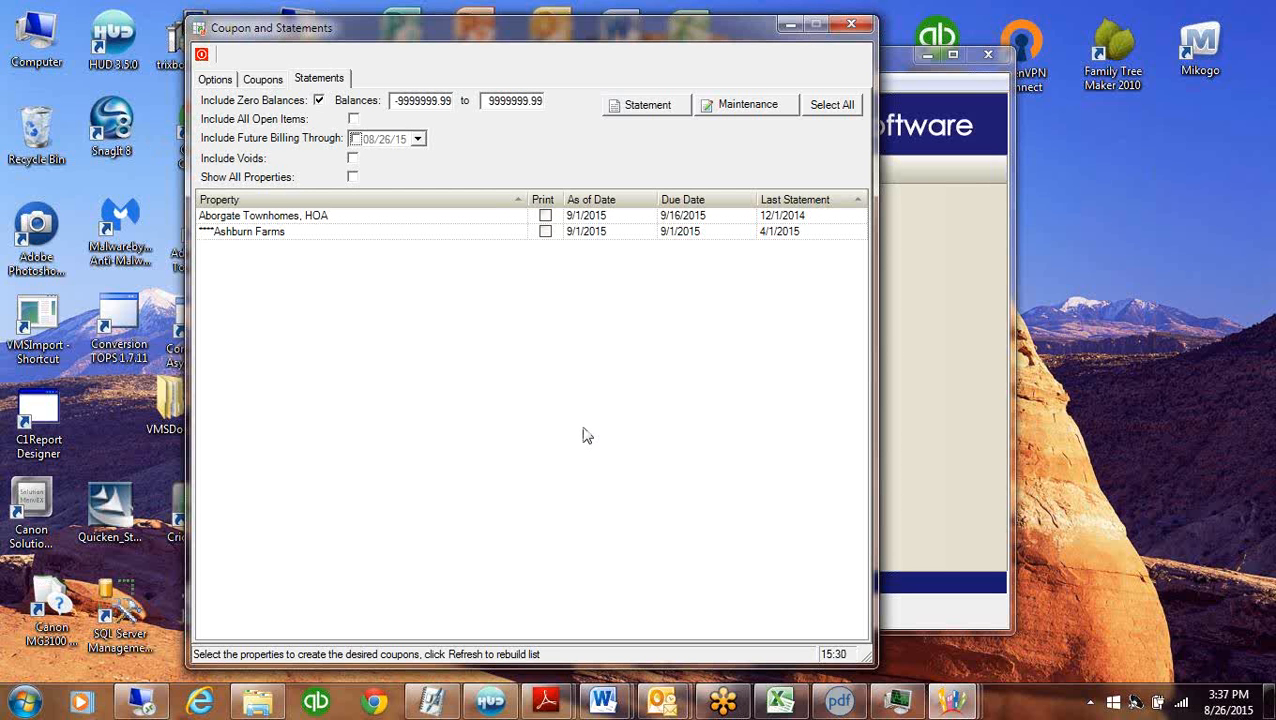
left_click(263, 79)
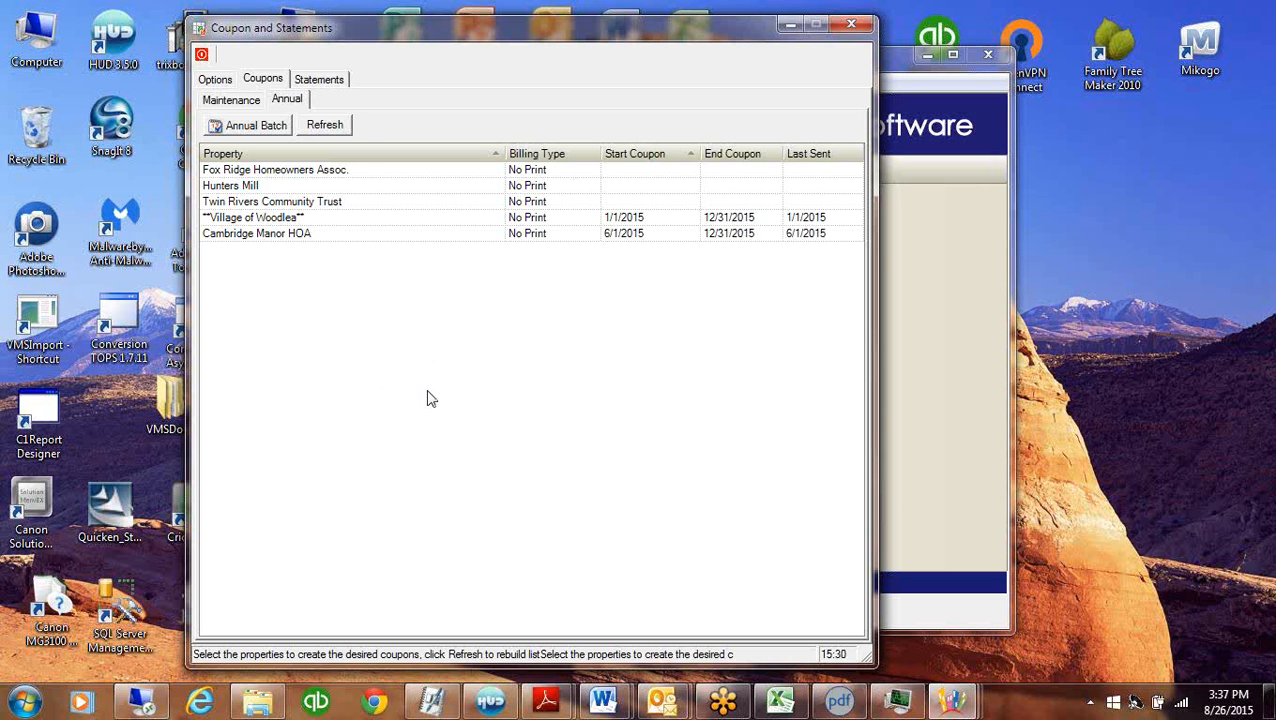
left_click(345, 83)
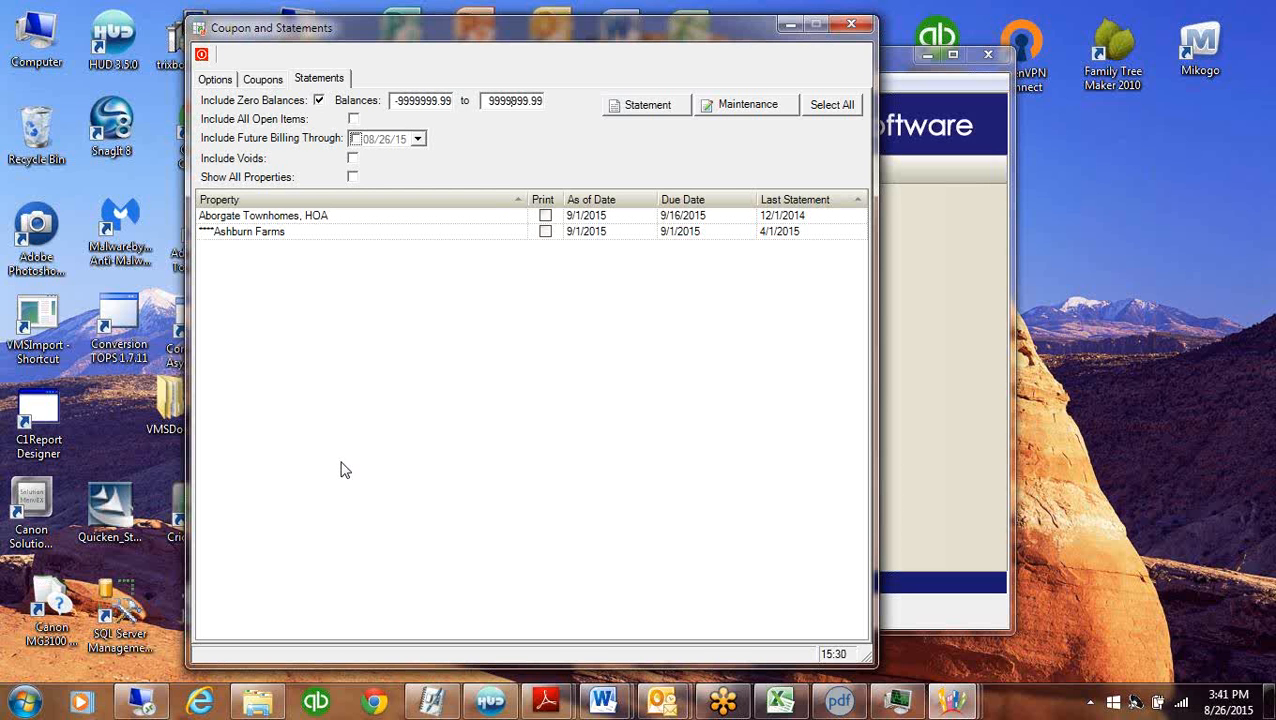
left_click(262, 80)
Set the annual Start Coupon date for Village of Woodlea to 1/1/2016
left_click(335, 217)
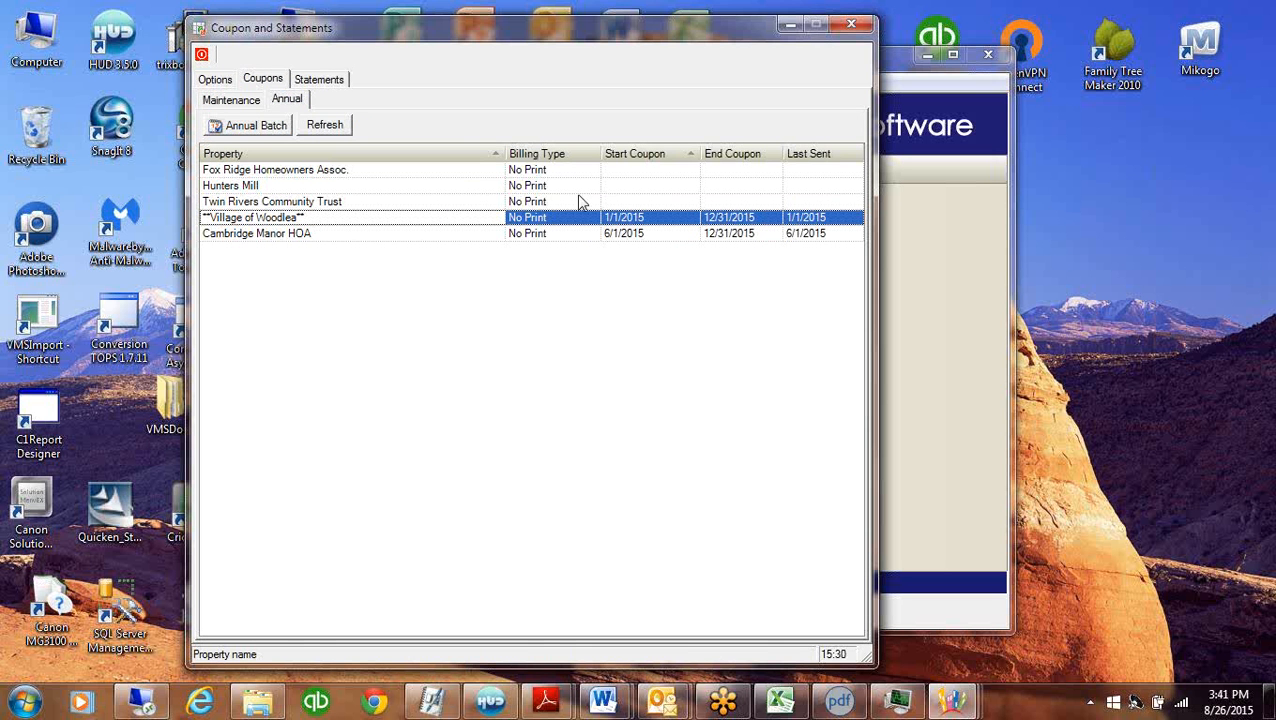
left_click(680, 219)
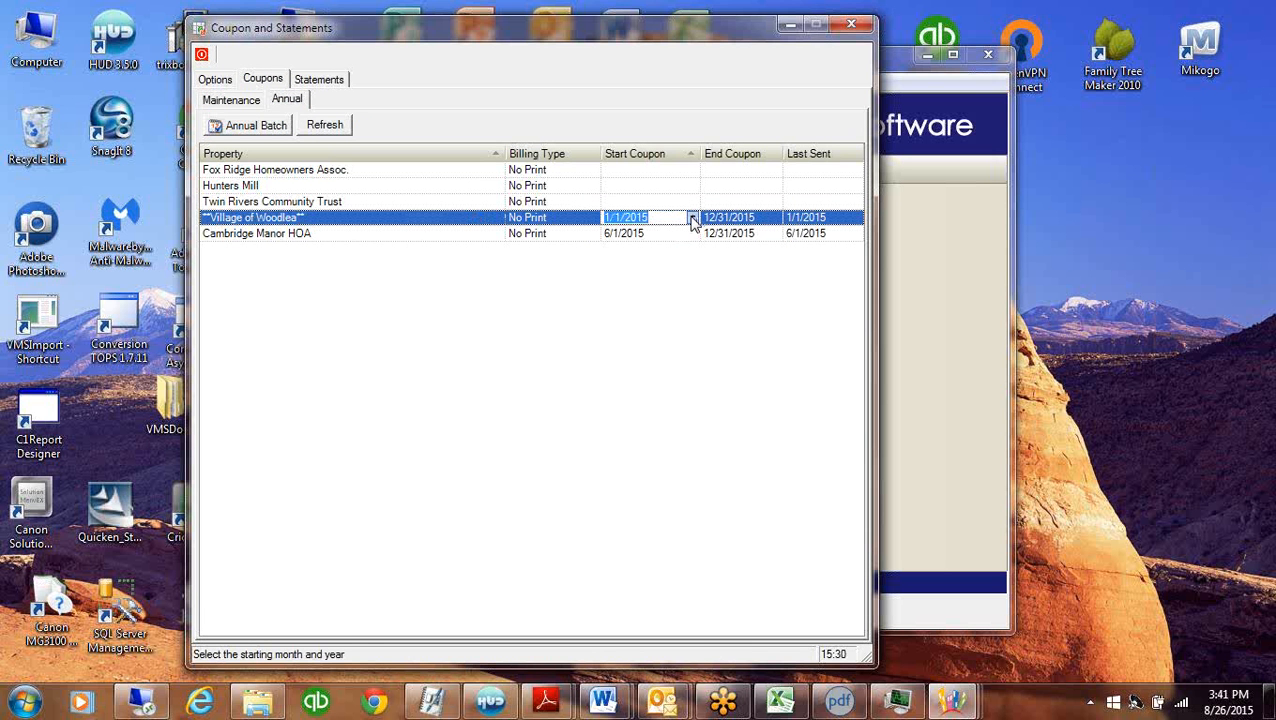
left_click(648, 218)
key("Up")
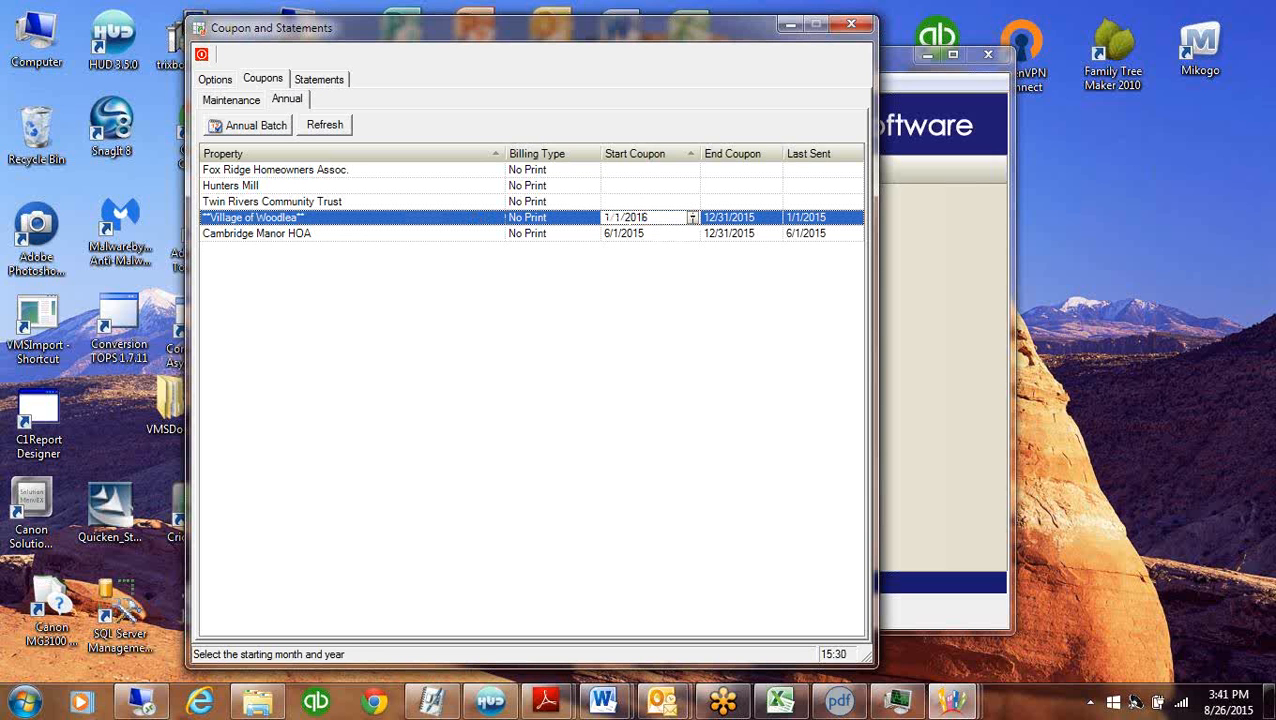
Try to change the year of Village of Woodlea's End Coupon date
left_click(752, 218)
left_click(752, 218)
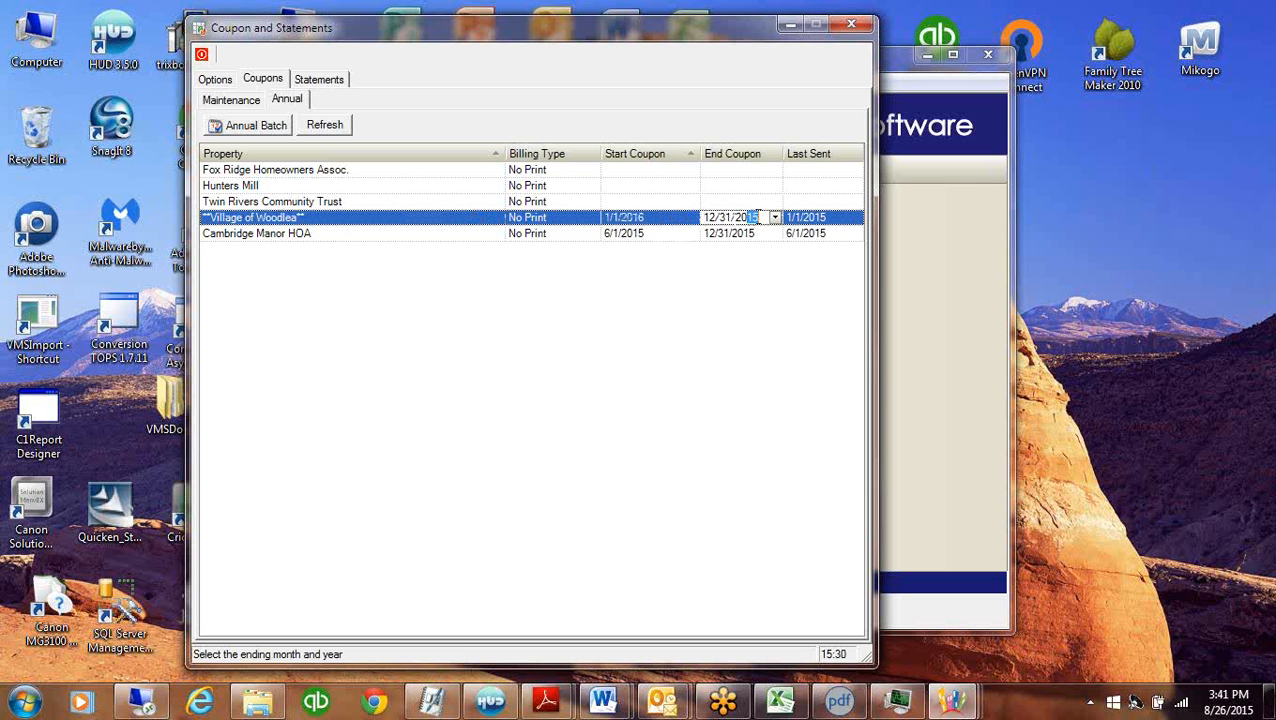
type("6")
Set the annual coupon billing type for Village of Woodlea to Ready
left_click(560, 220)
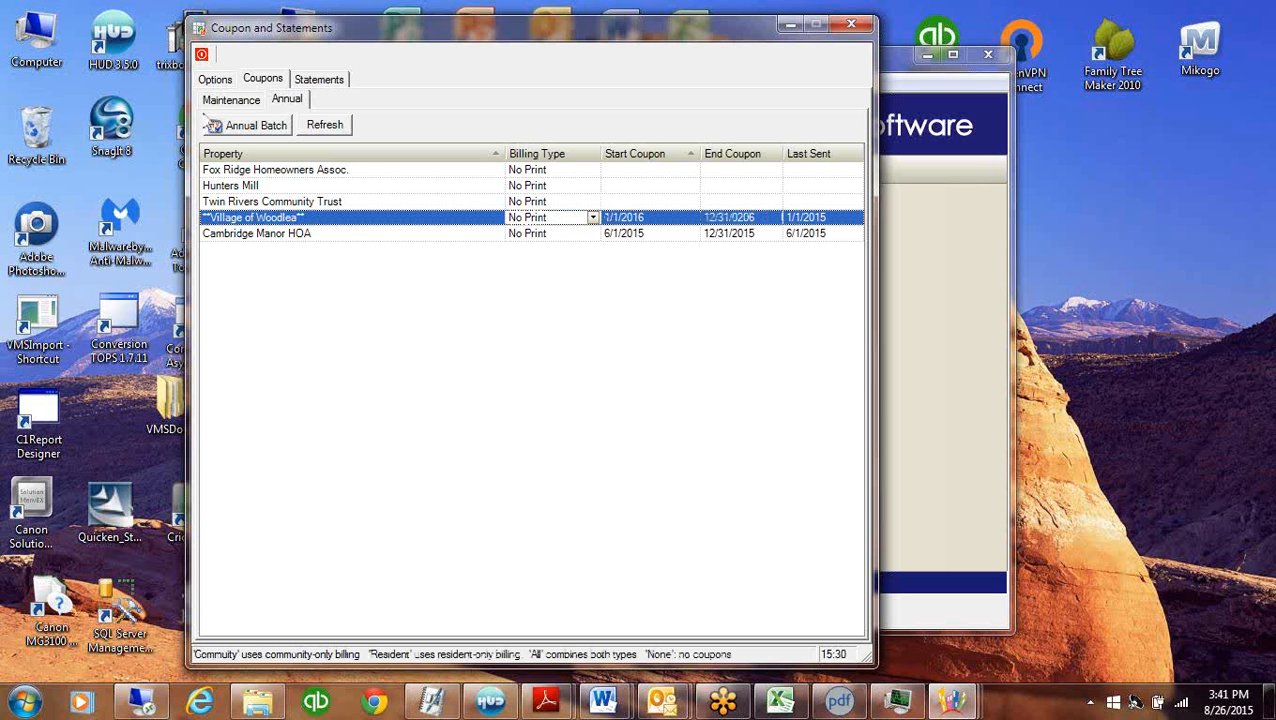
left_click(593, 218)
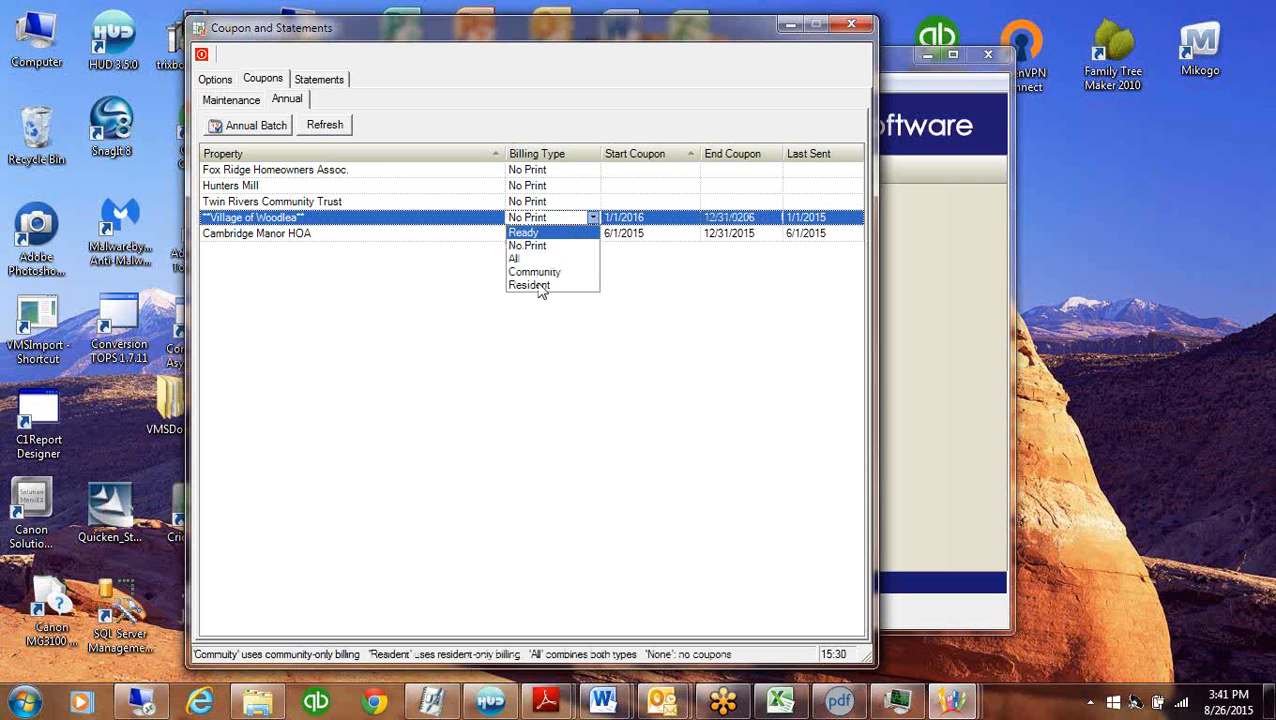
left_click(526, 232)
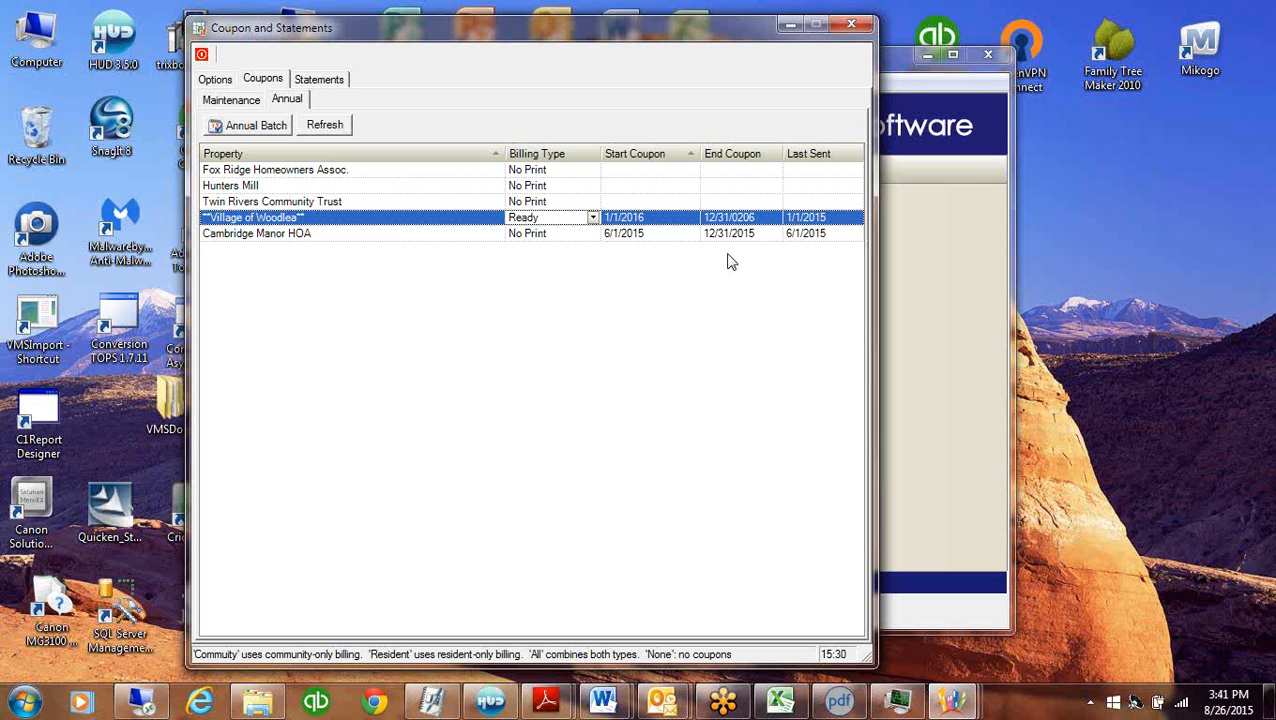
Set Village of Woodlea's End Coupon date to 12/31/2016 and run the annual coupon batch
left_click(758, 219)
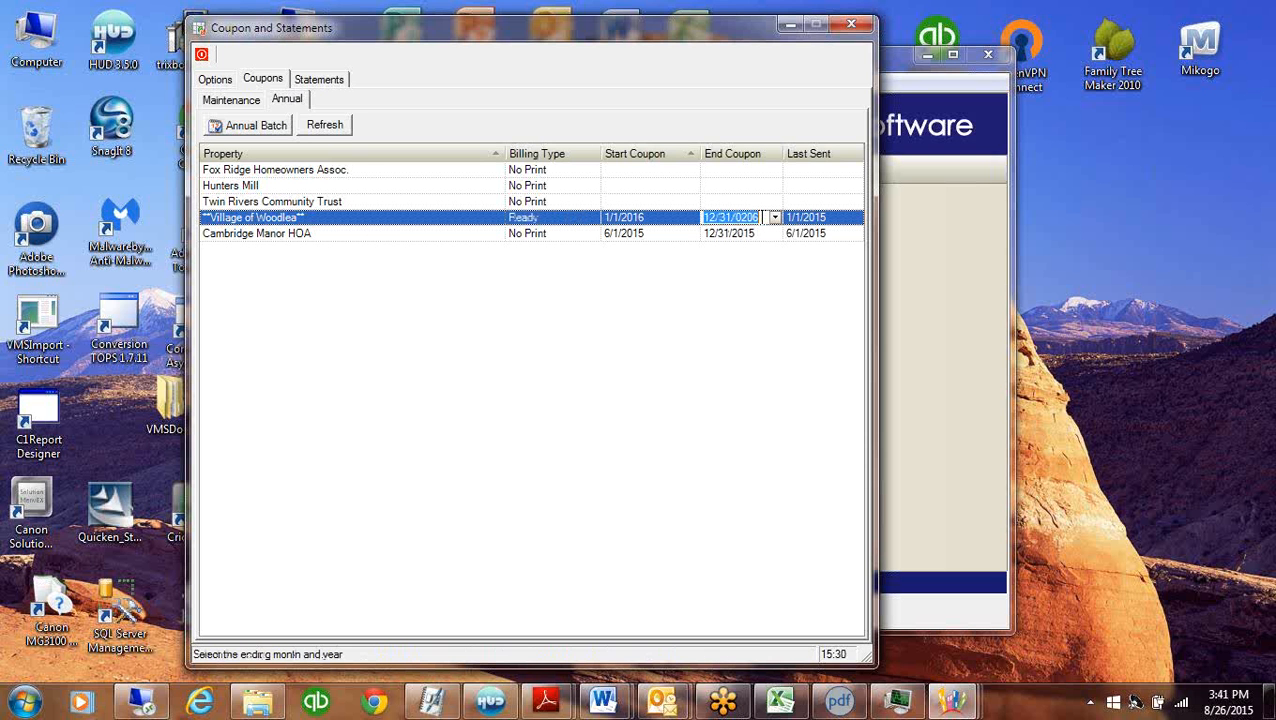
mouse_move(763, 219)
left_mouse_down()
mouse_move(728, 219)
mouse_move(741, 219)
left_mouse_up()
key("BackSpace")
key("BackSpace")
type("2016")
left_click(666, 233)
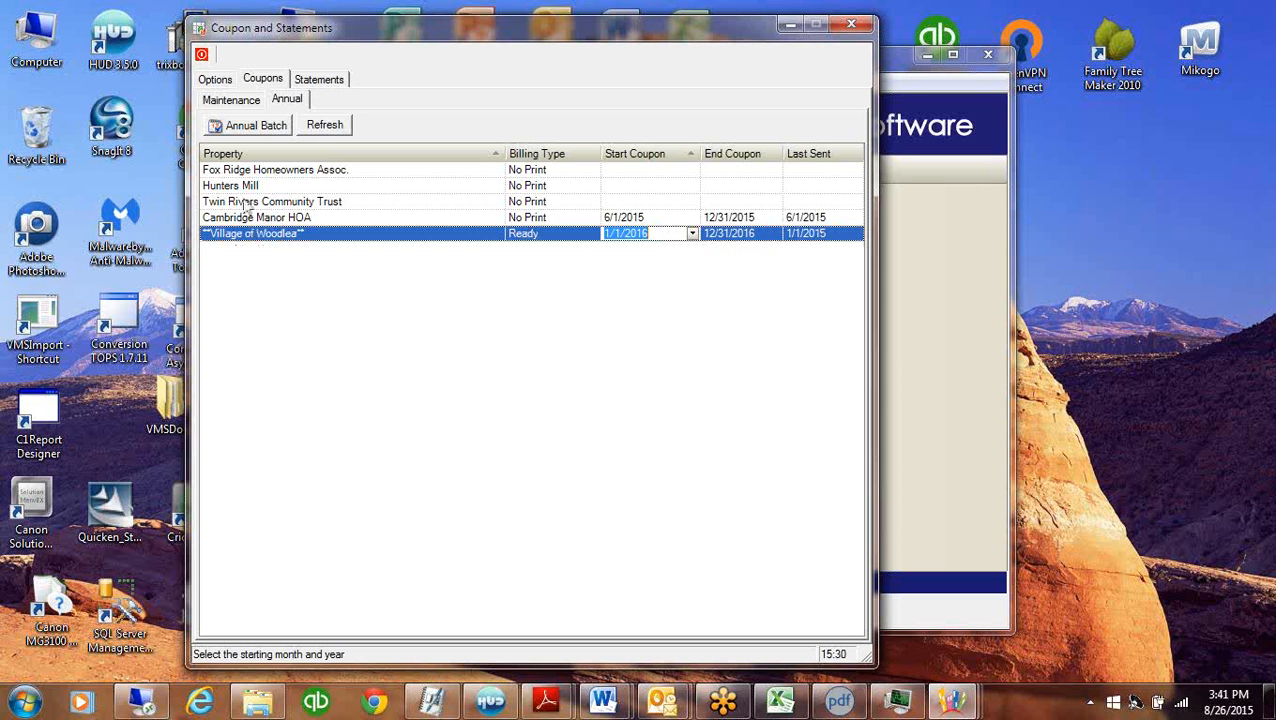
left_click(257, 128)
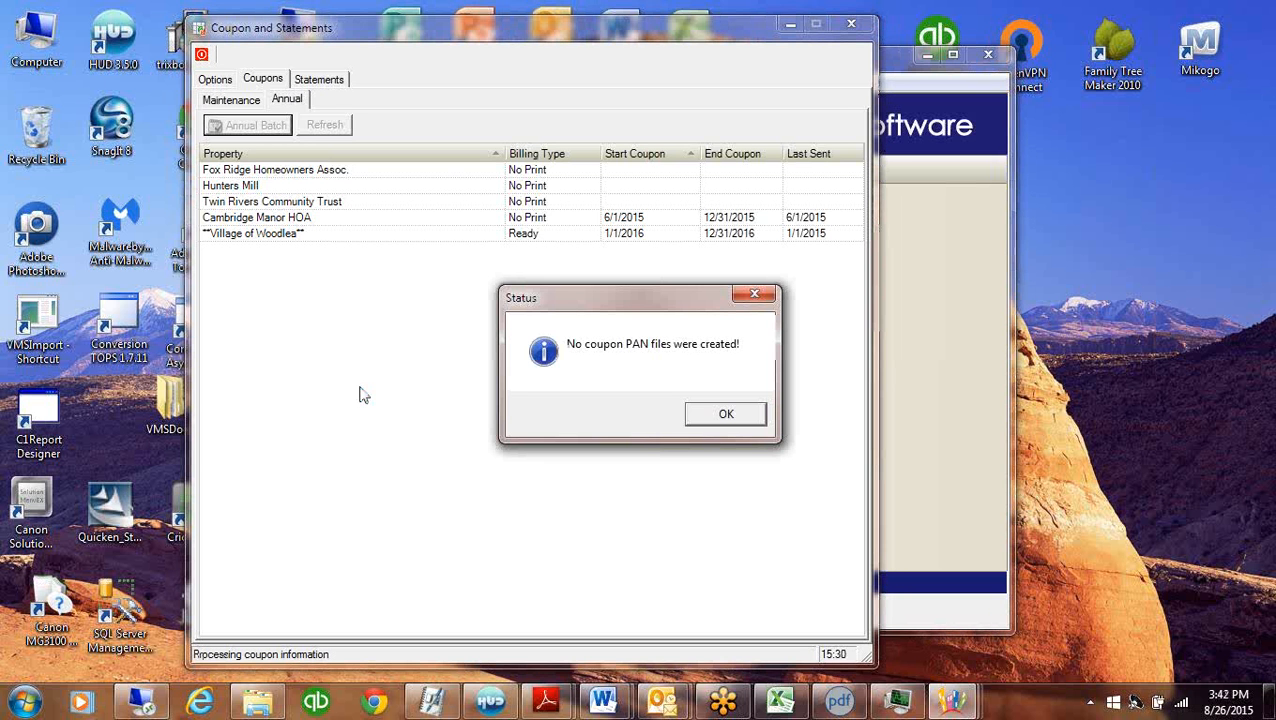
Rerun the annual coupon batch for Village of Woodlea with billing type All and post the changes despite the coupon file errors
left_click(726, 414)
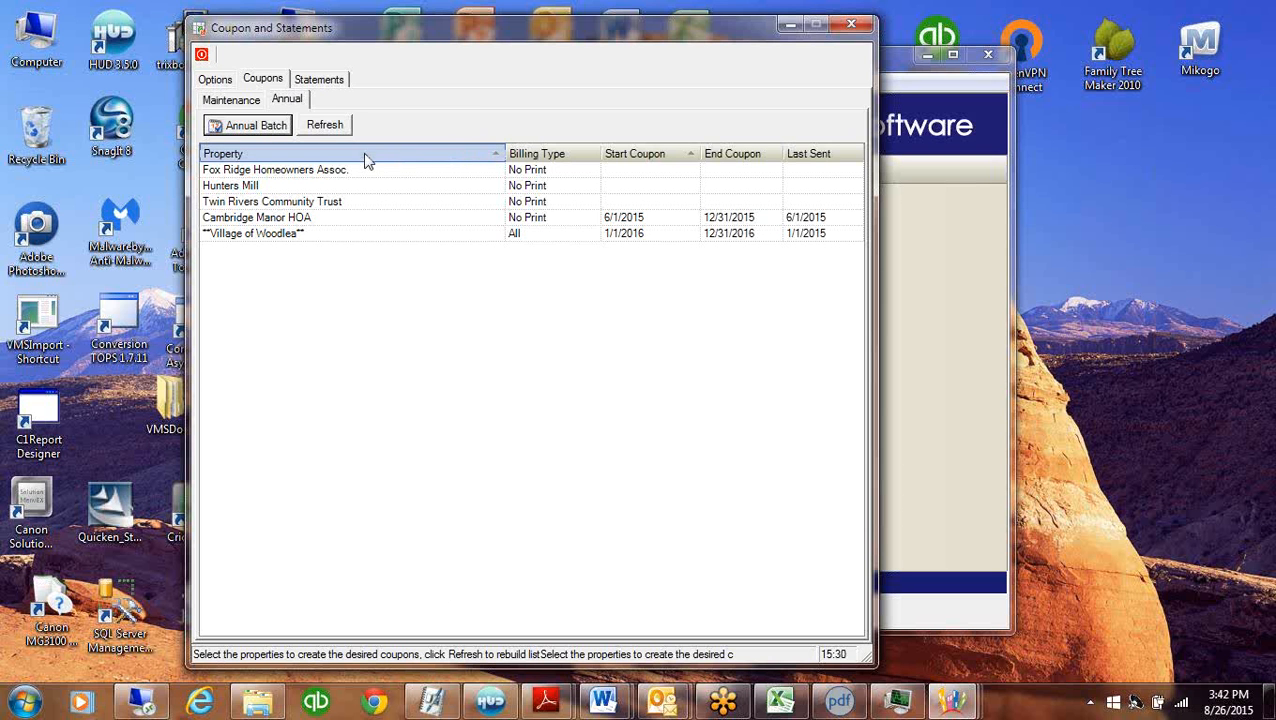
left_click(270, 126)
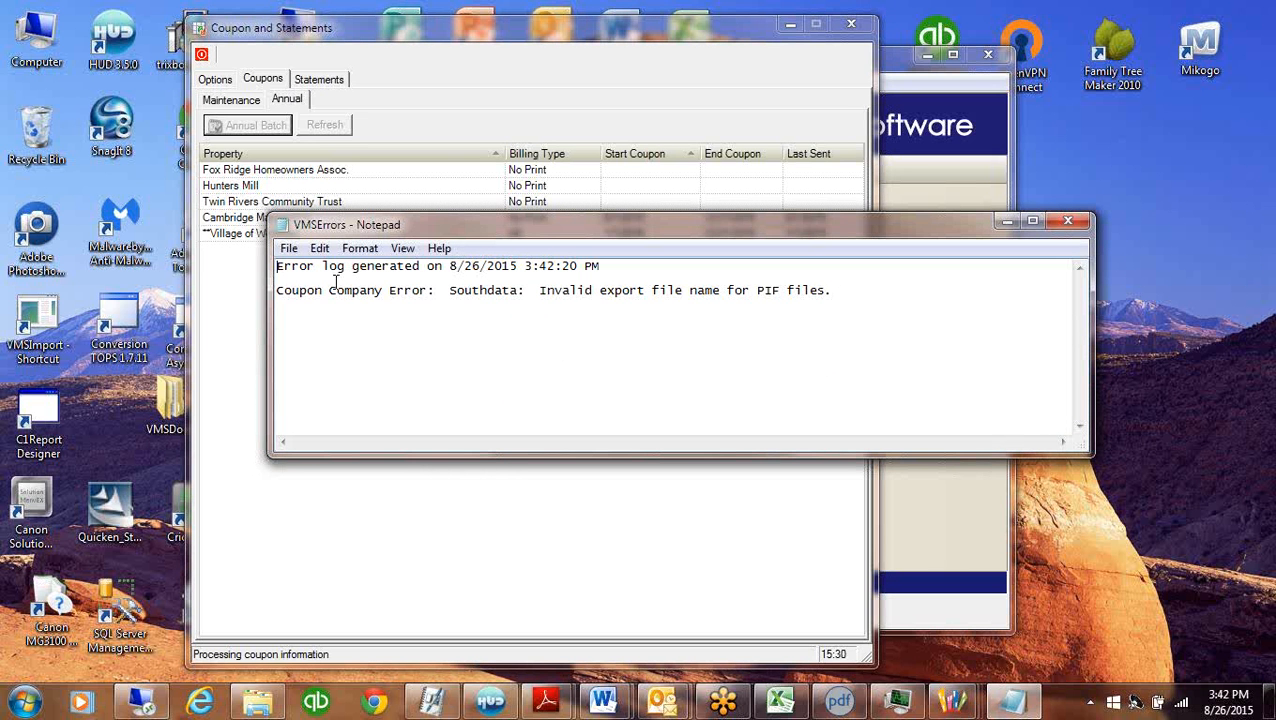
left_click_drag(277, 290, 816, 290)
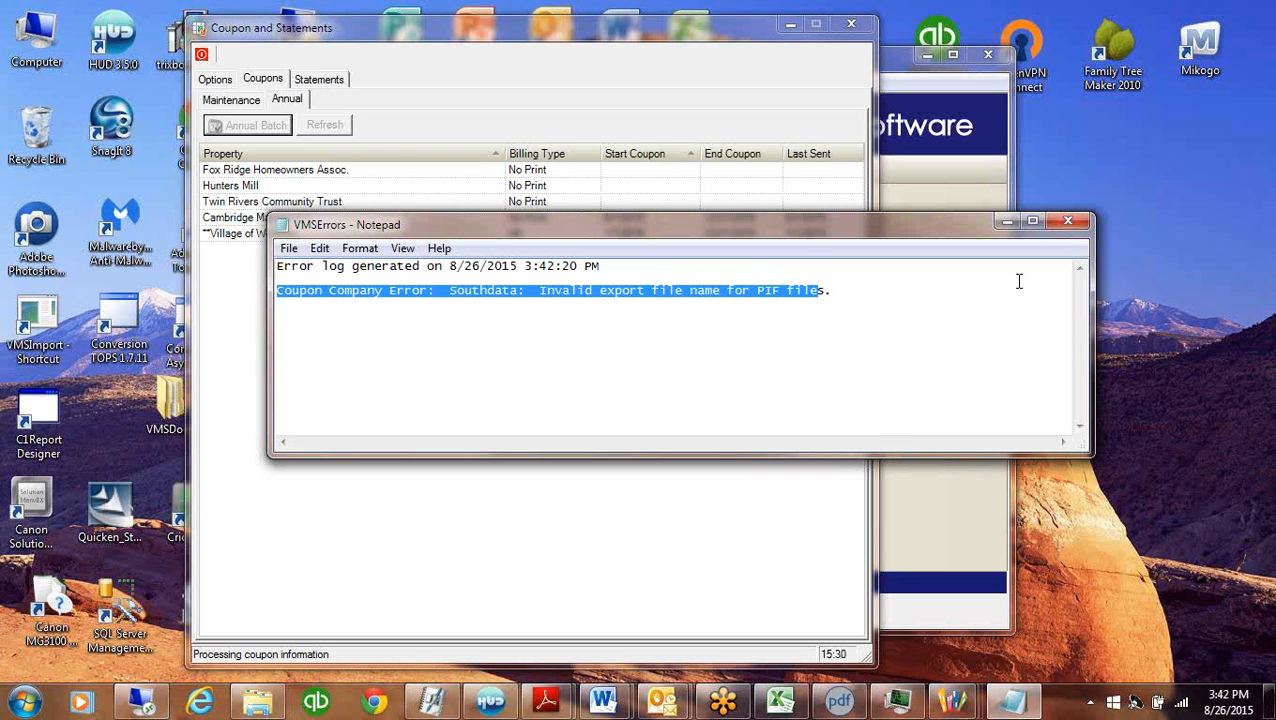
left_click(1070, 220)
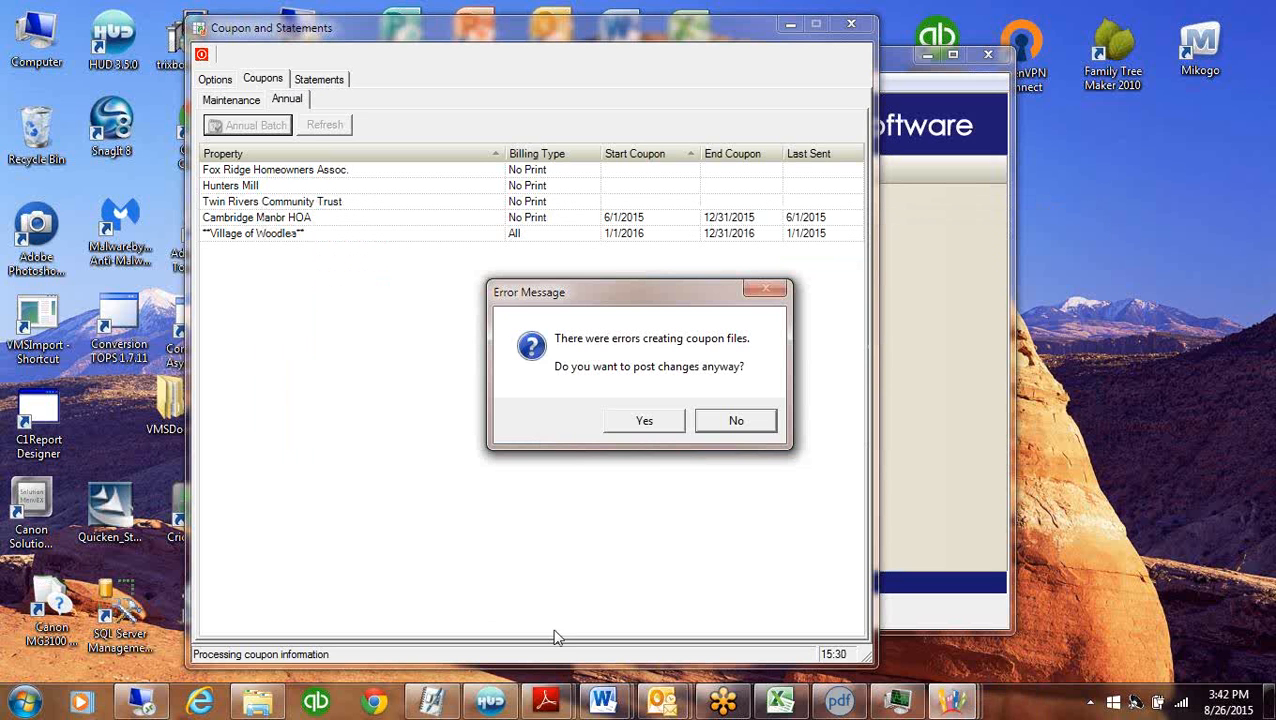
left_click(660, 421)
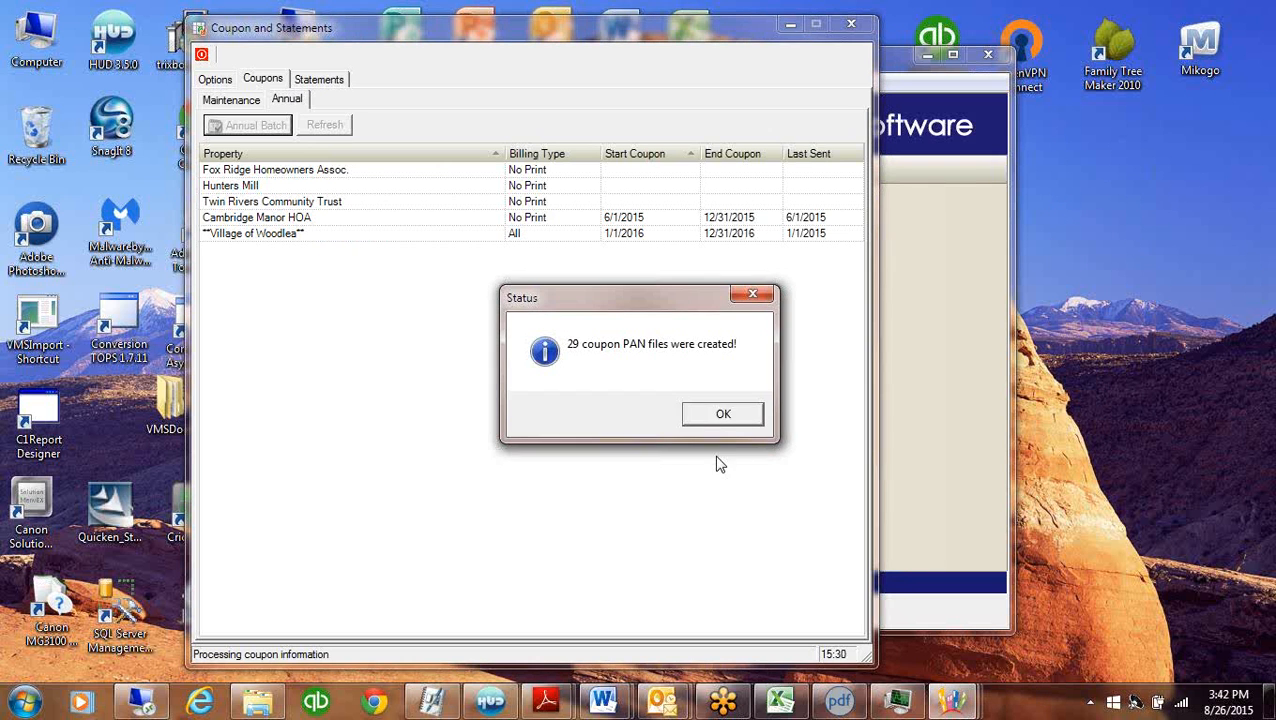
left_click(731, 416)
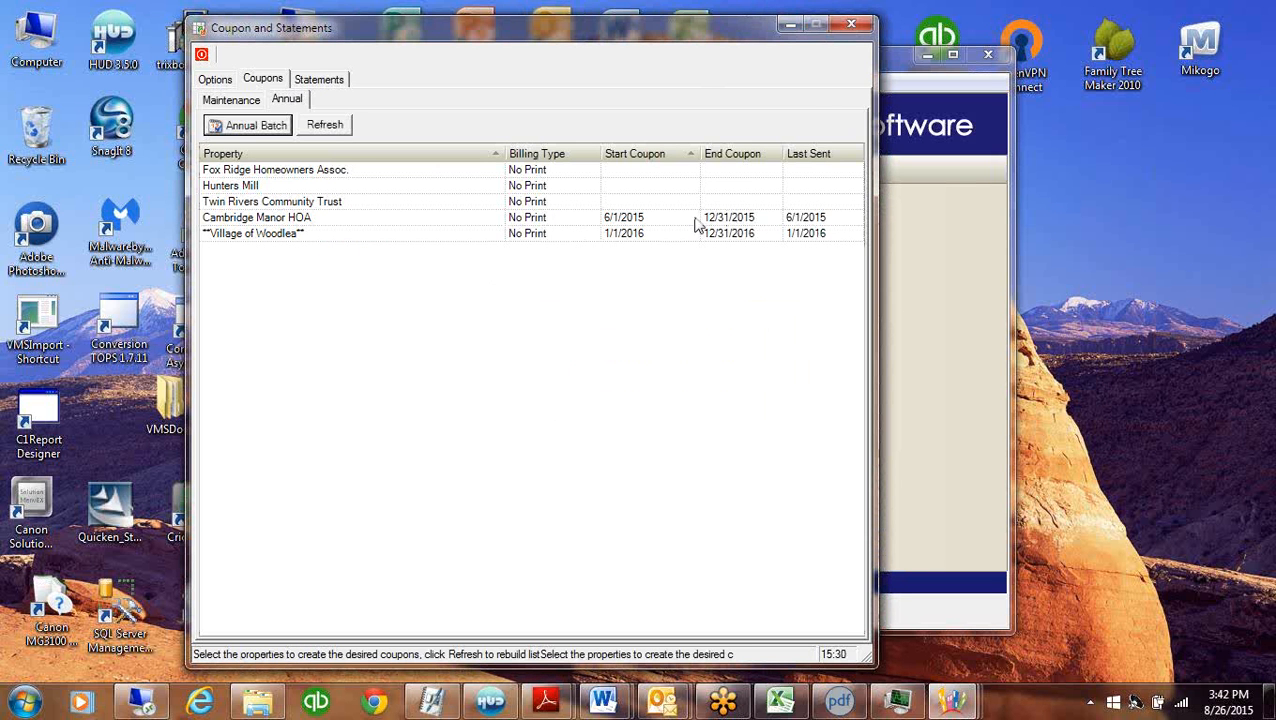
Examine Southdata's full export path among the coupon companies in Program Control, widening the Export Path column
left_click(788, 26)
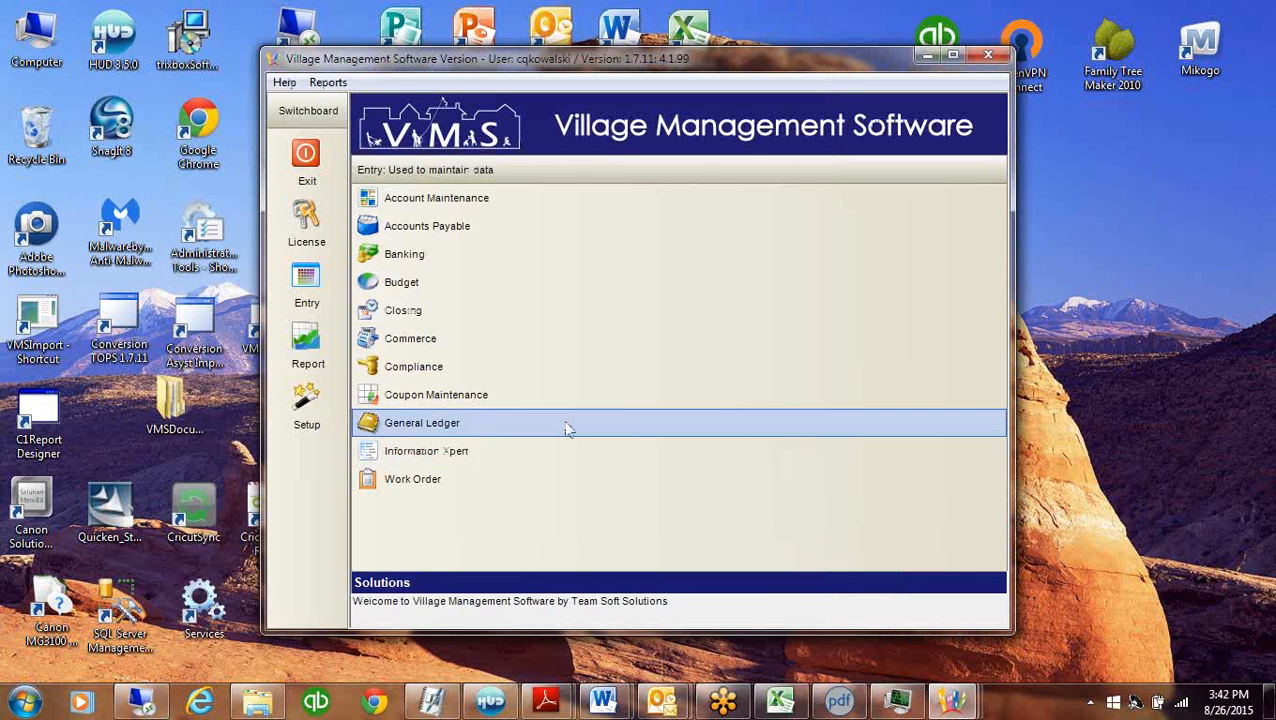
left_click(307, 405)
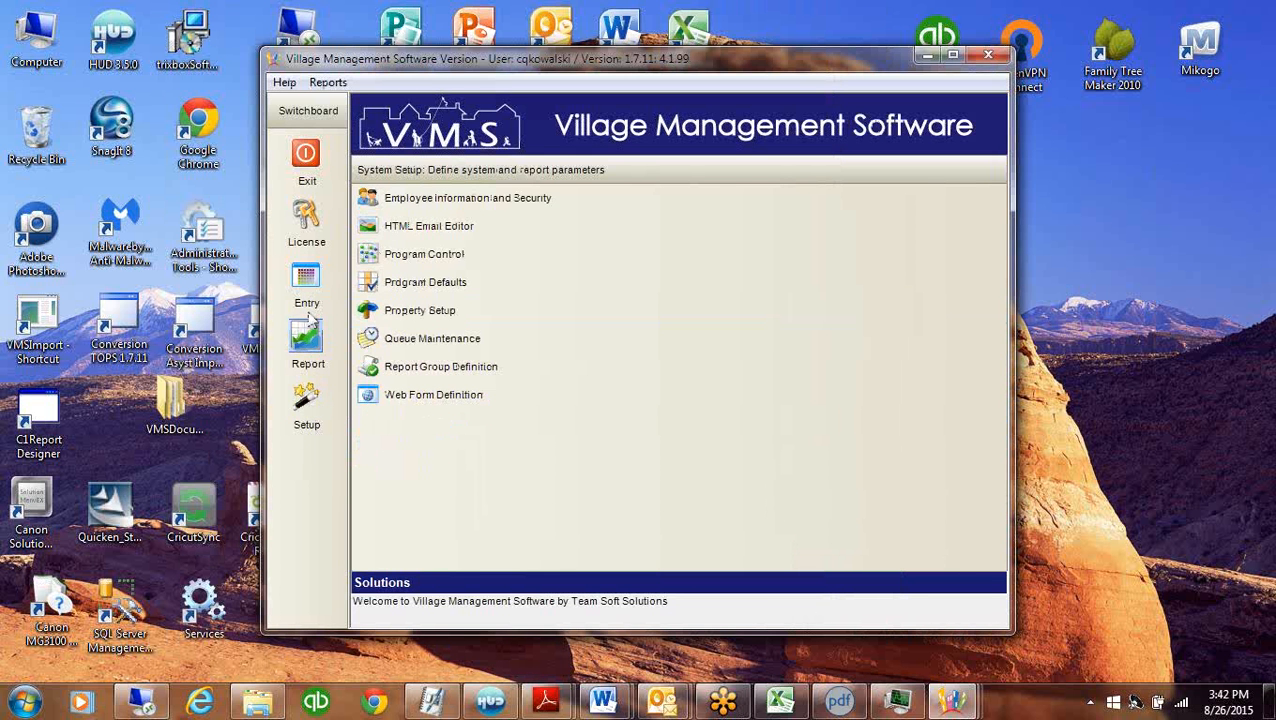
left_click(466, 255)
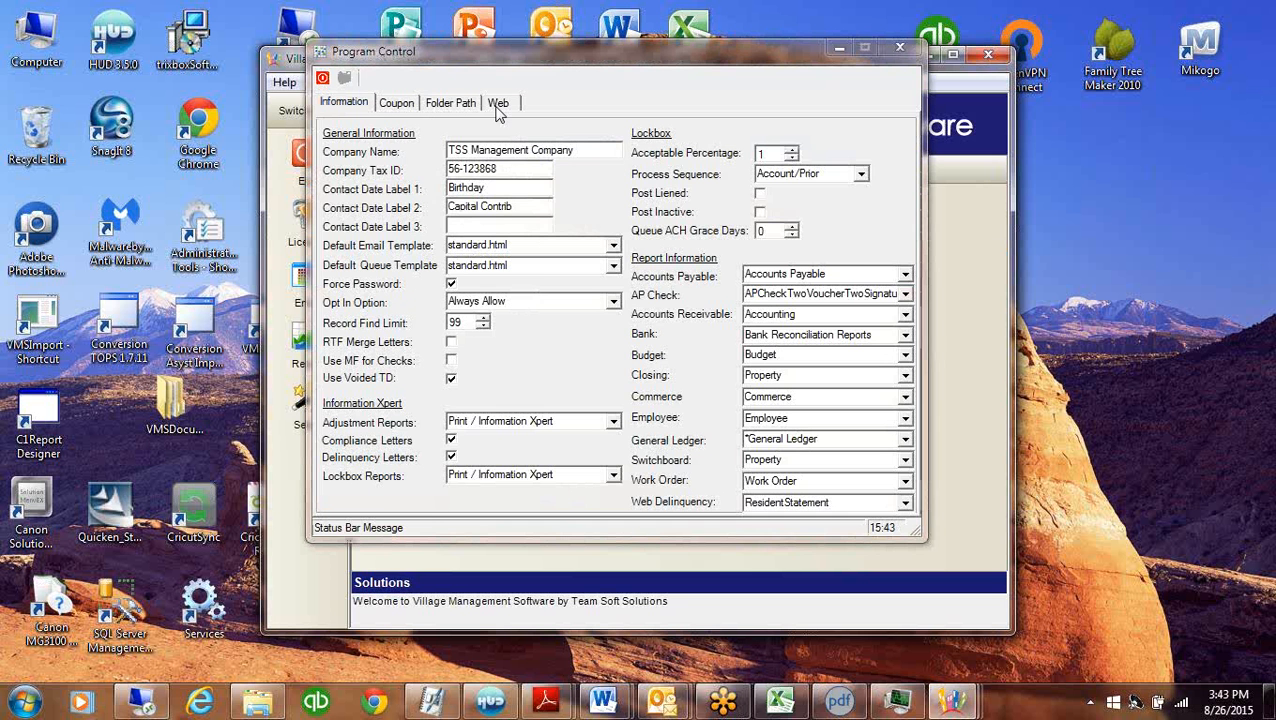
left_click(407, 106)
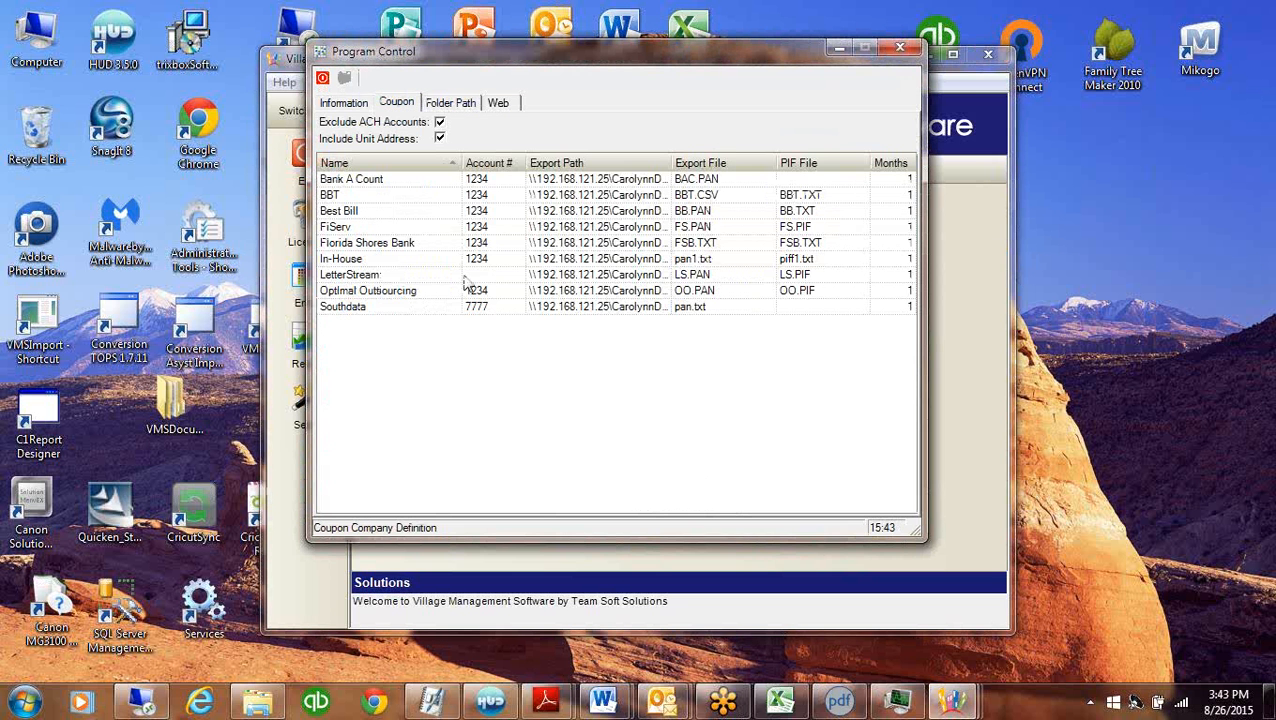
left_click(372, 309)
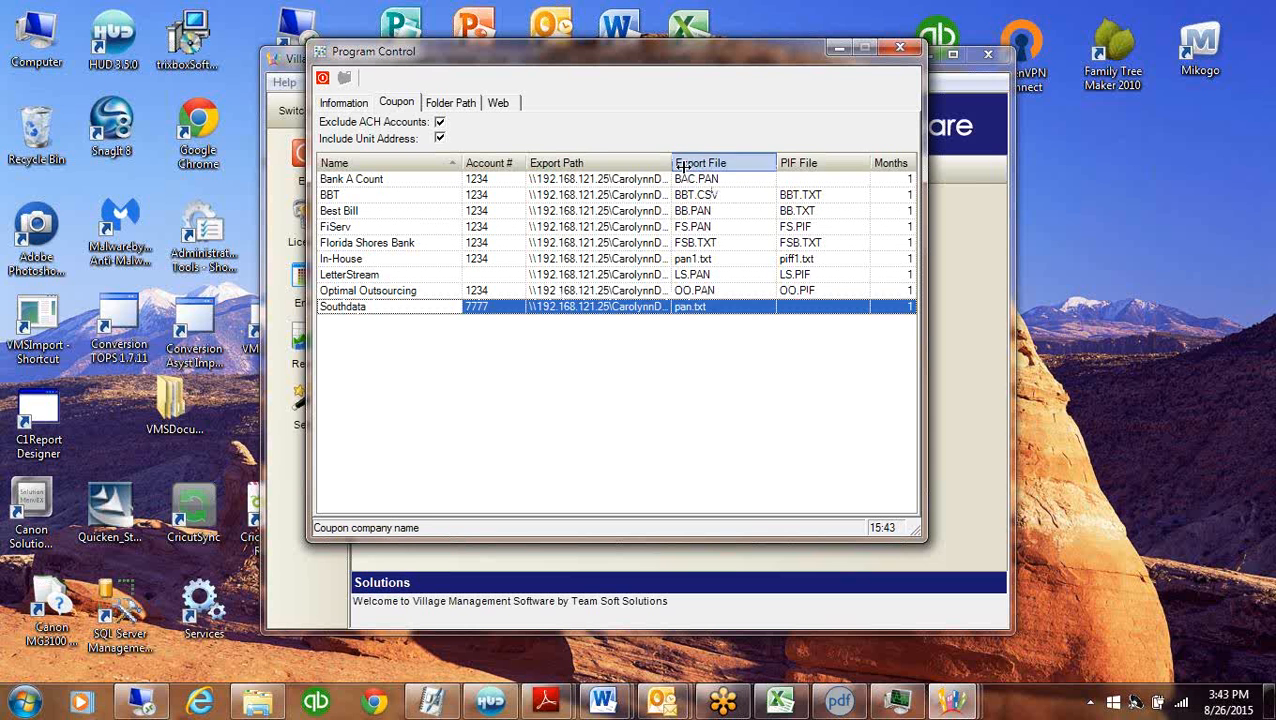
left_click_drag(668, 162, 813, 162)
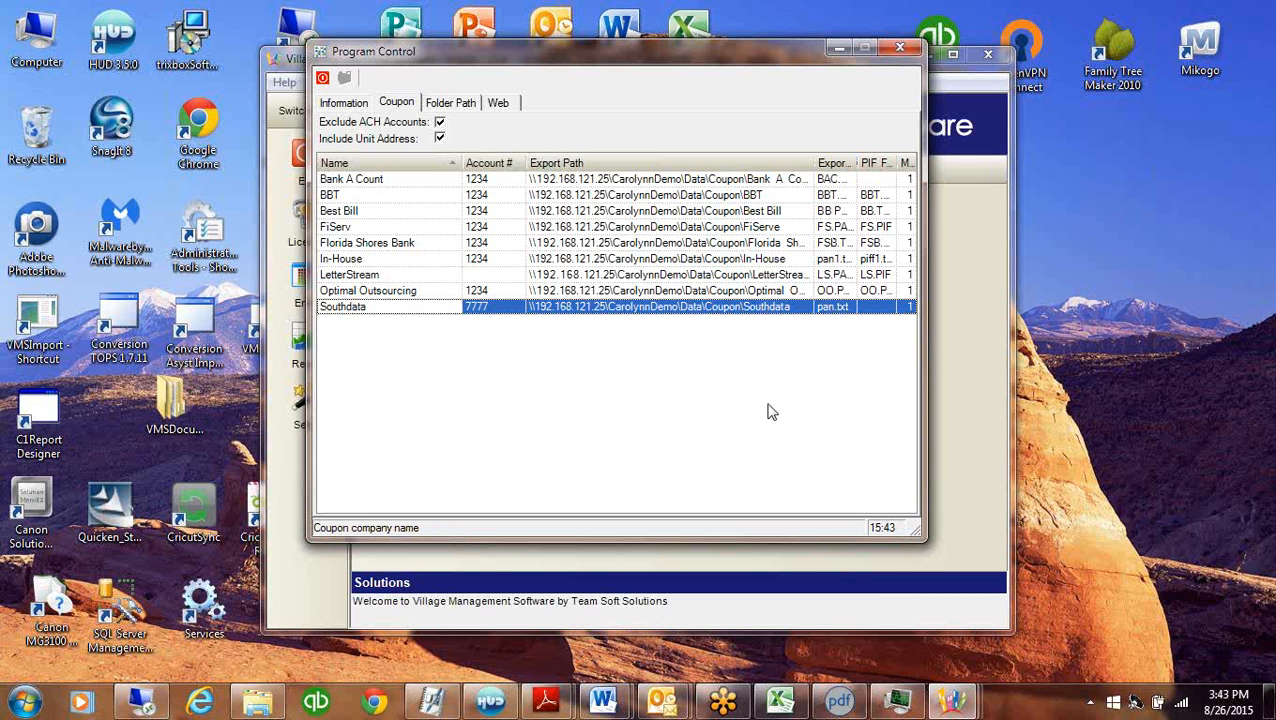
left_click(495, 308)
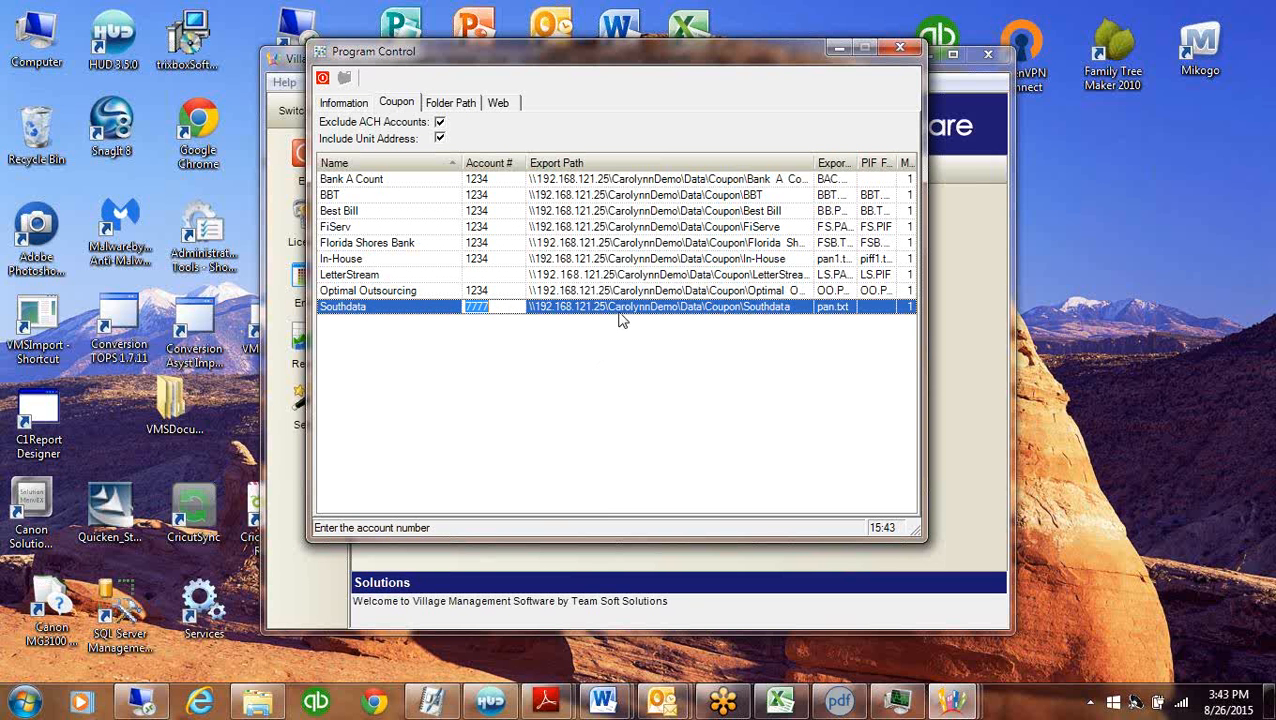
Switch to Windows Explorer and open the Data\Coupon folder on the Z: network drive
left_click(22, 701)
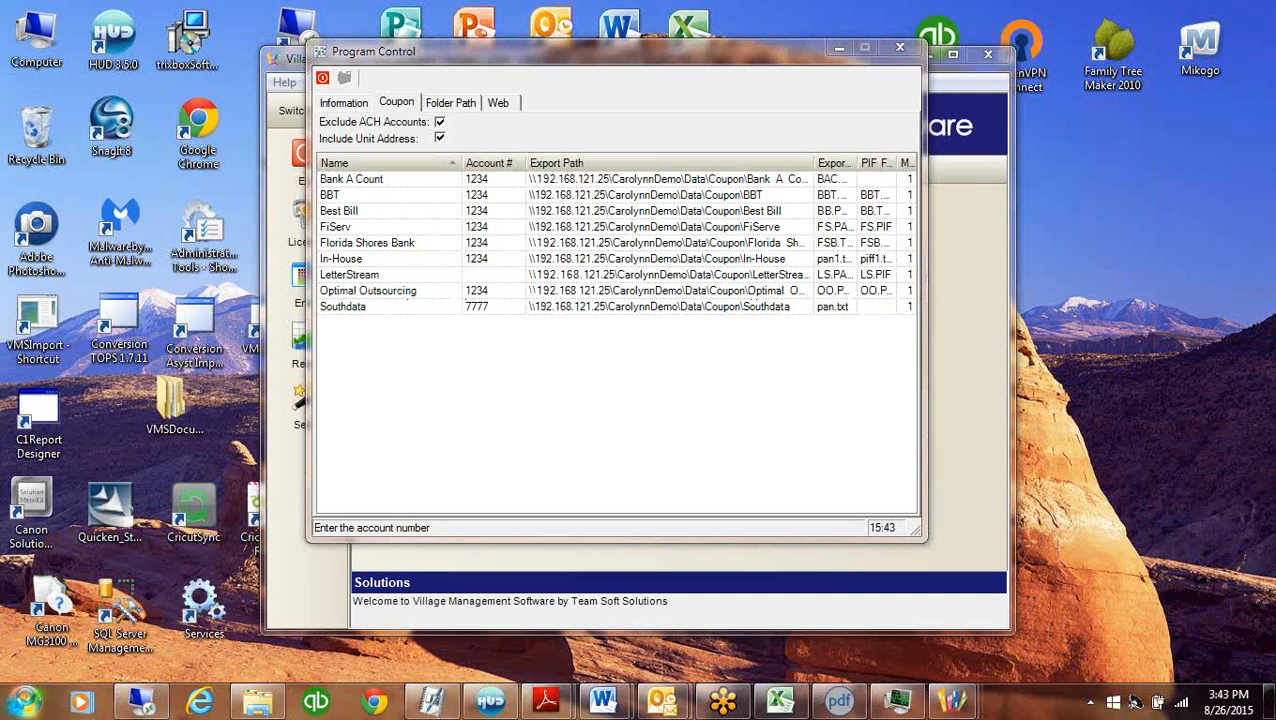
right_click(26, 702)
left_click(62, 685)
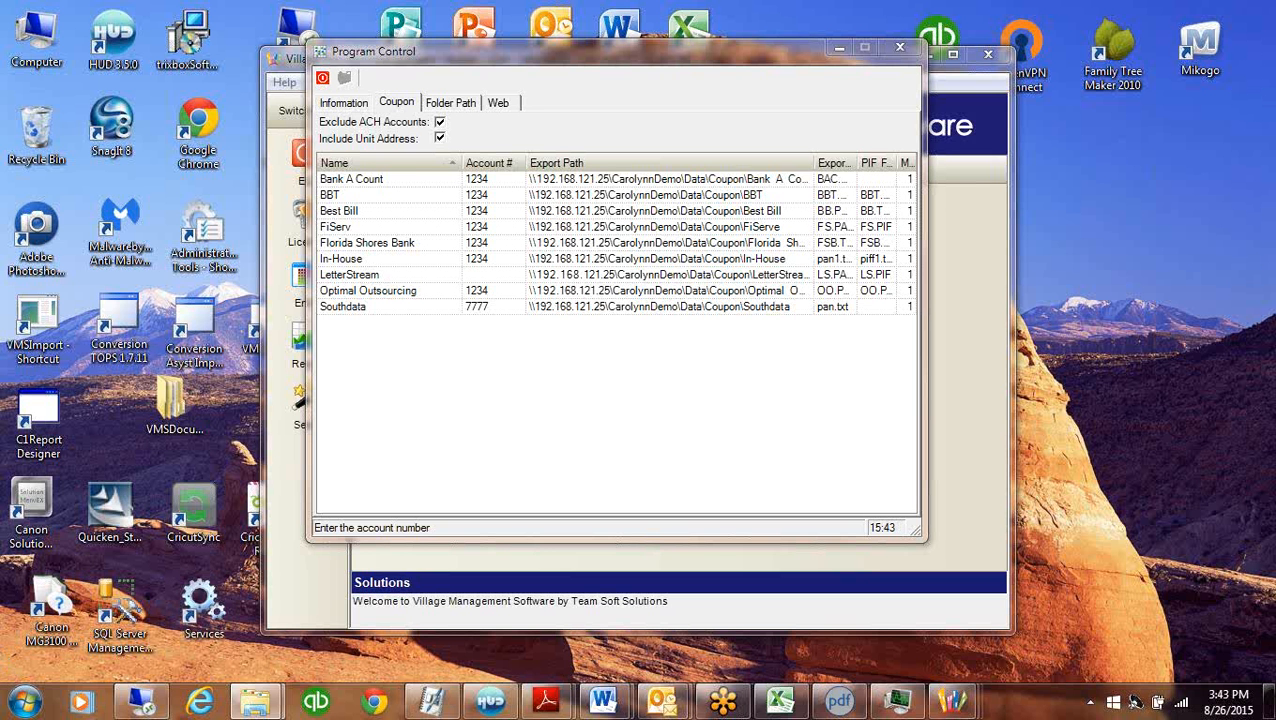
key("super+e")
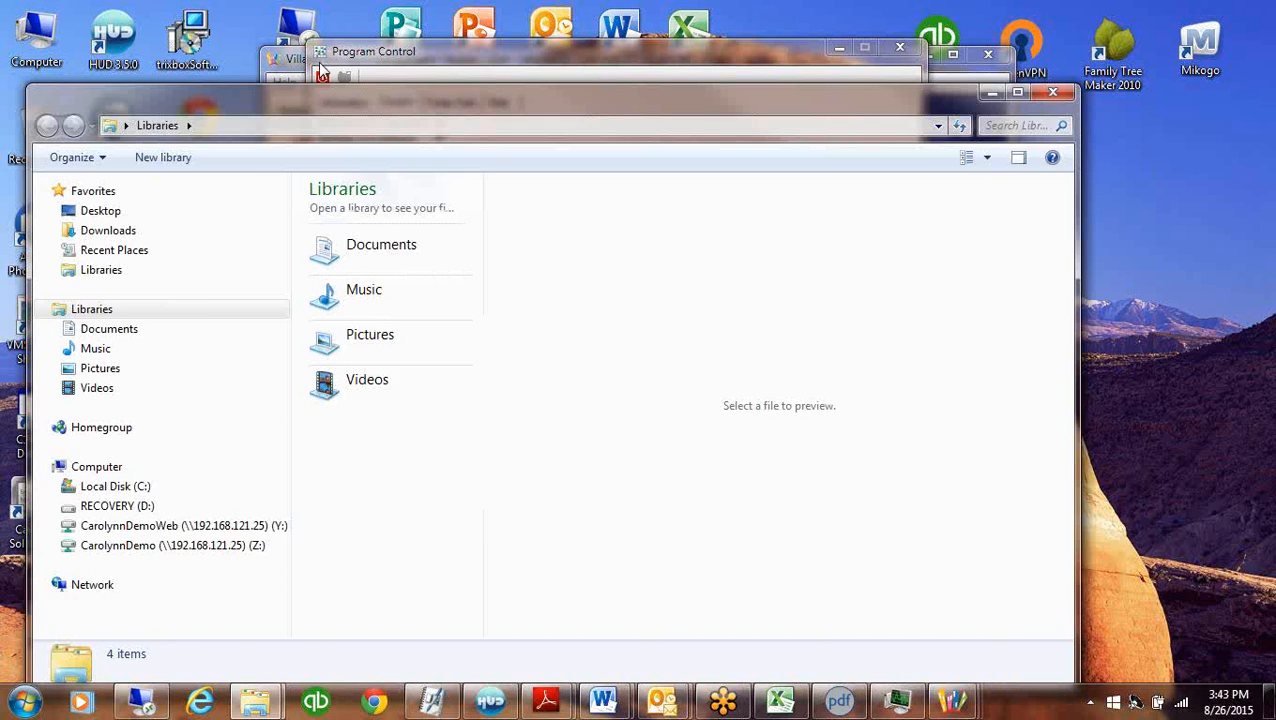
left_click(274, 498)
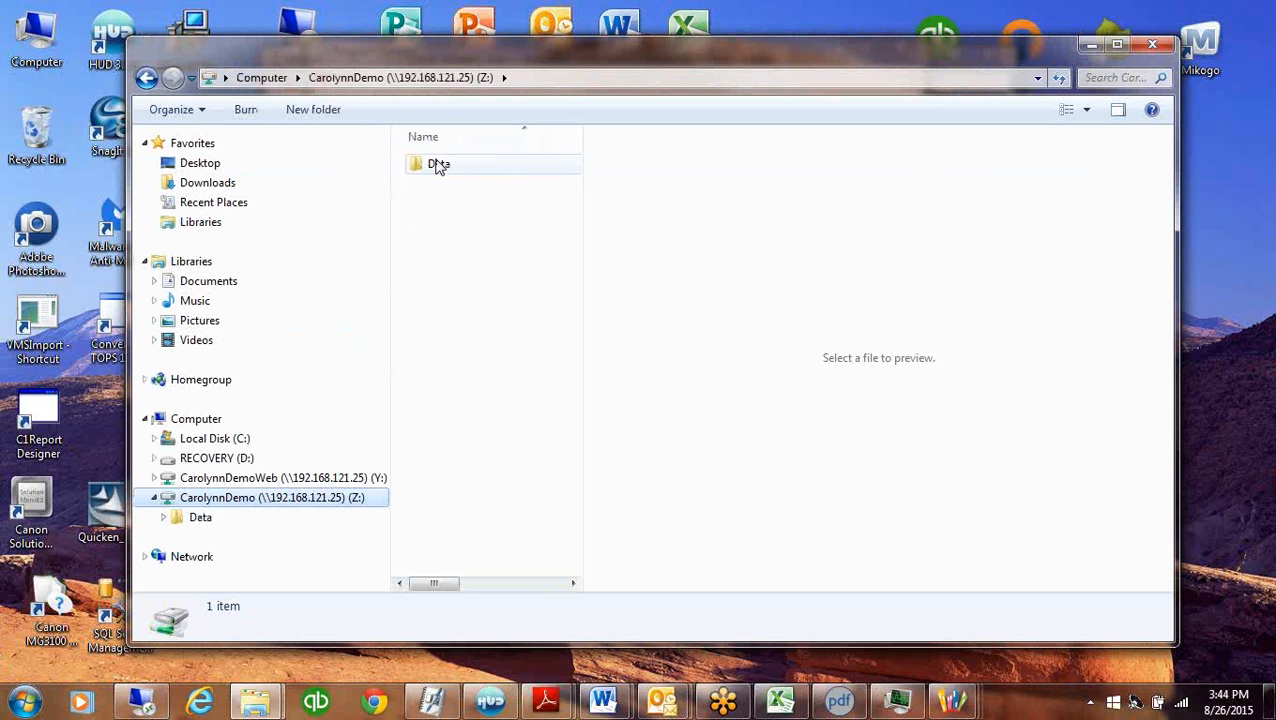
left_click(436, 164)
double_click(436, 166)
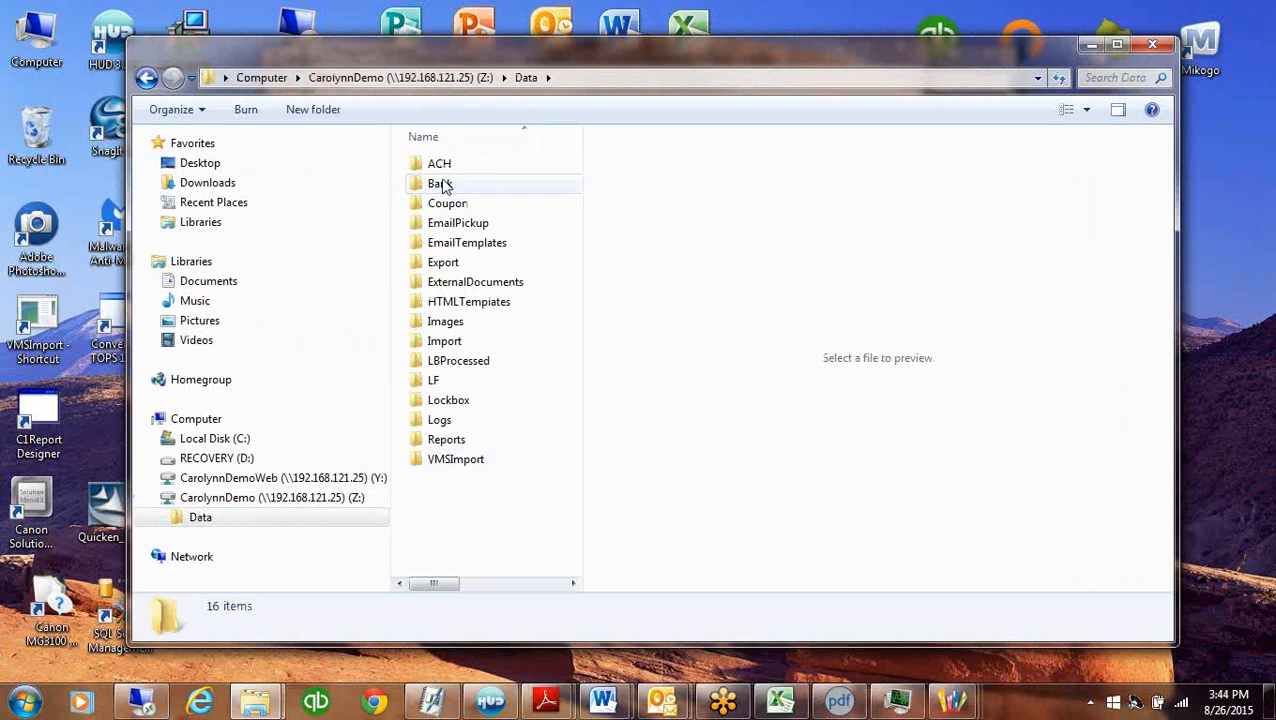
left_click(446, 204)
double_click(446, 204)
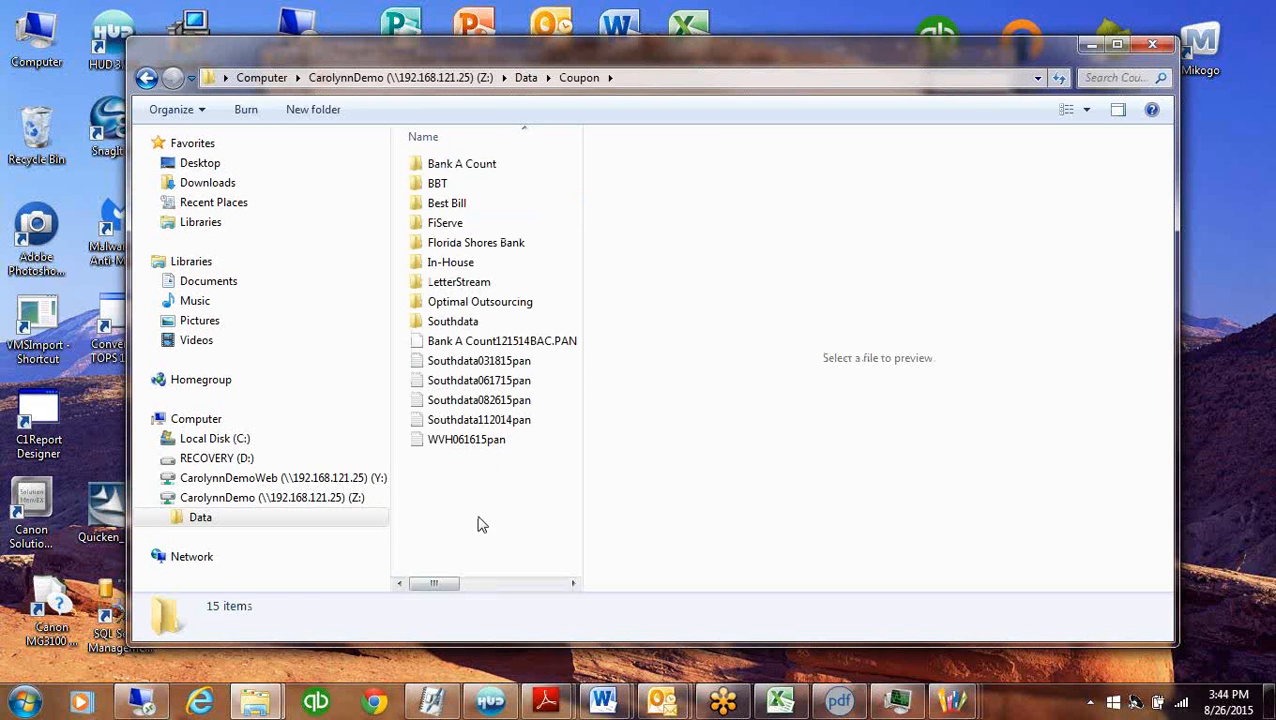
Check the Southdata subfolder for exported files and return to the Coupon folder
left_click(467, 325)
double_click(467, 325)
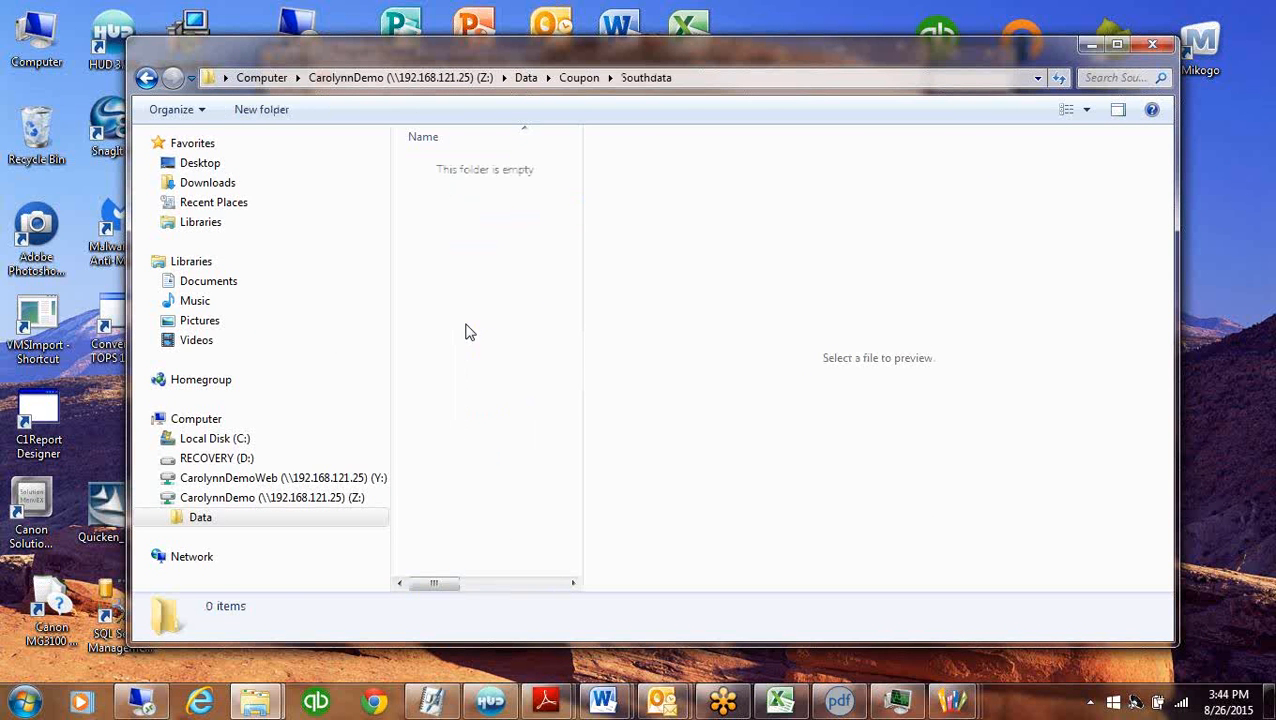
left_click(578, 78)
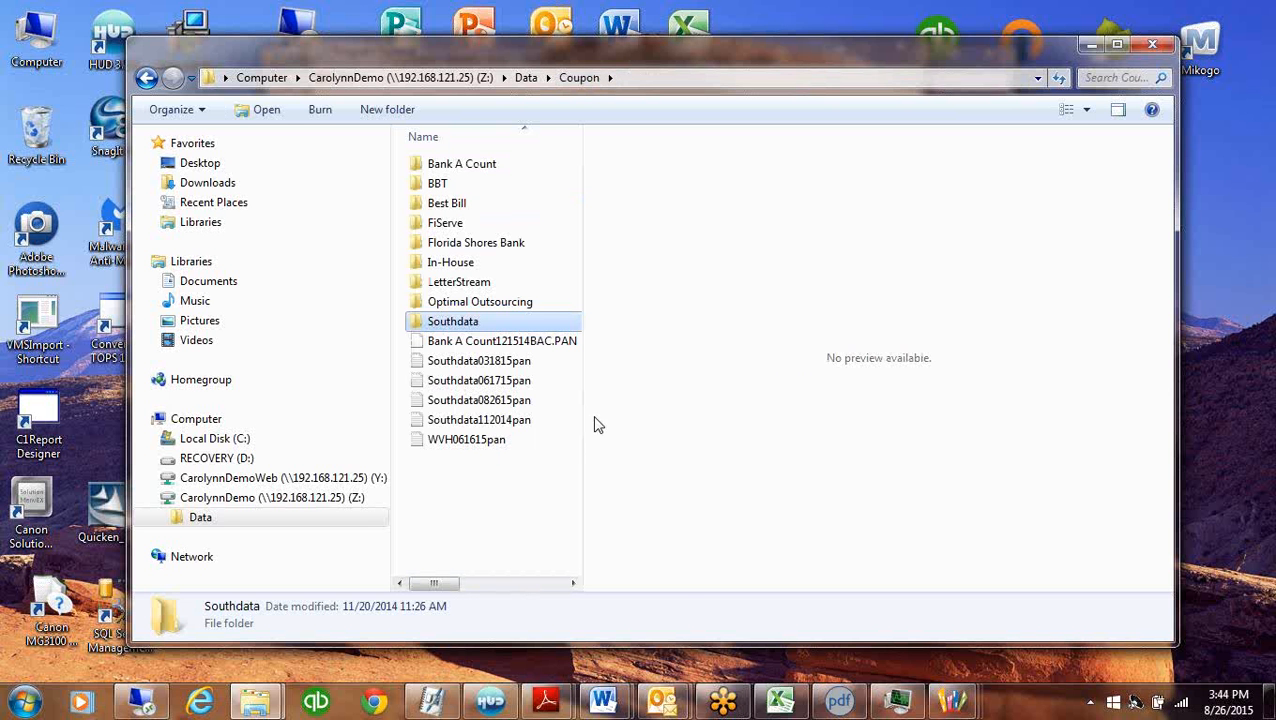
Open the Southdata082615pan coupon file in Notepad and enlarge its window to show more of the records
left_click(518, 401)
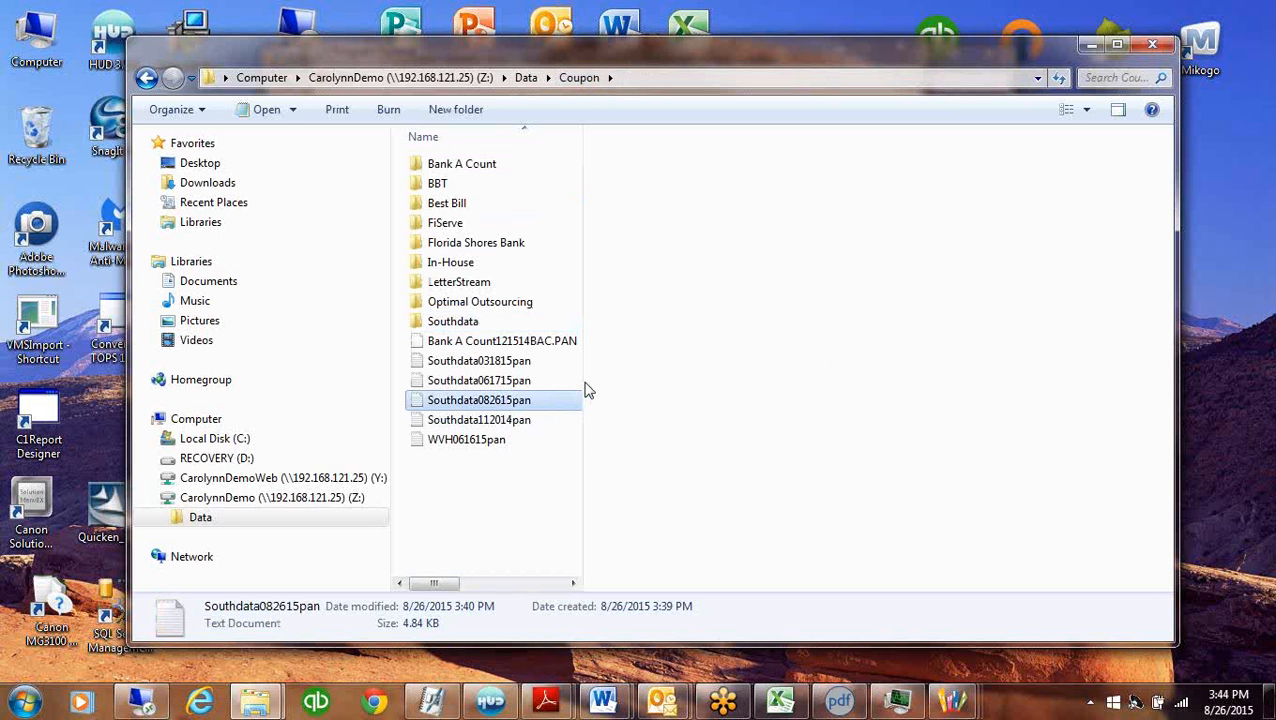
left_click_drag(583, 382, 810, 380)
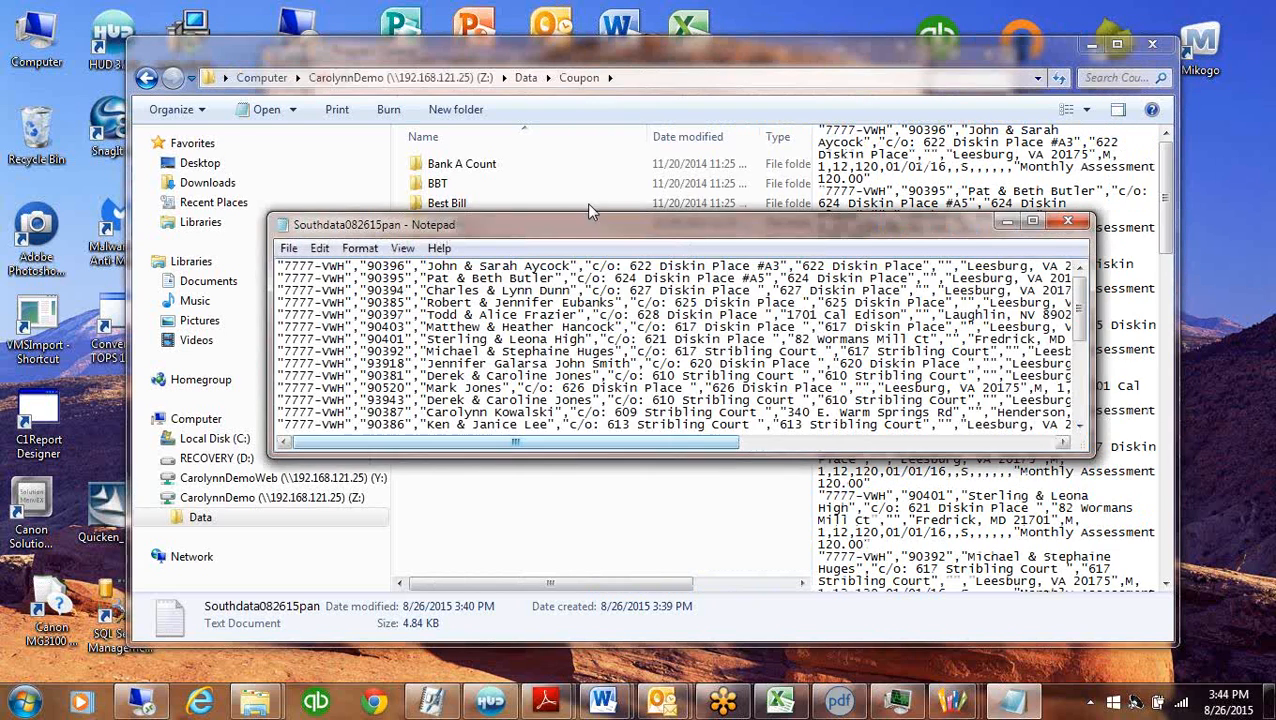
left_click_drag(570, 212, 418, 86)
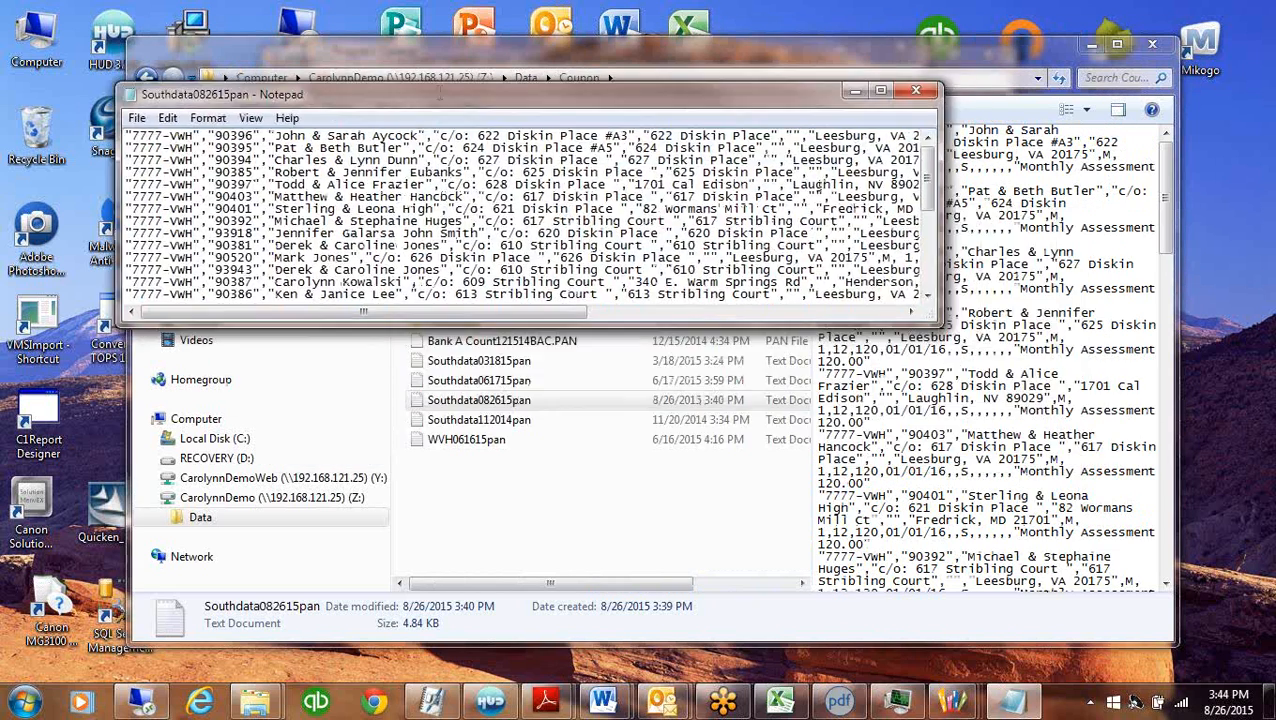
left_click_drag(620, 324, 621, 622)
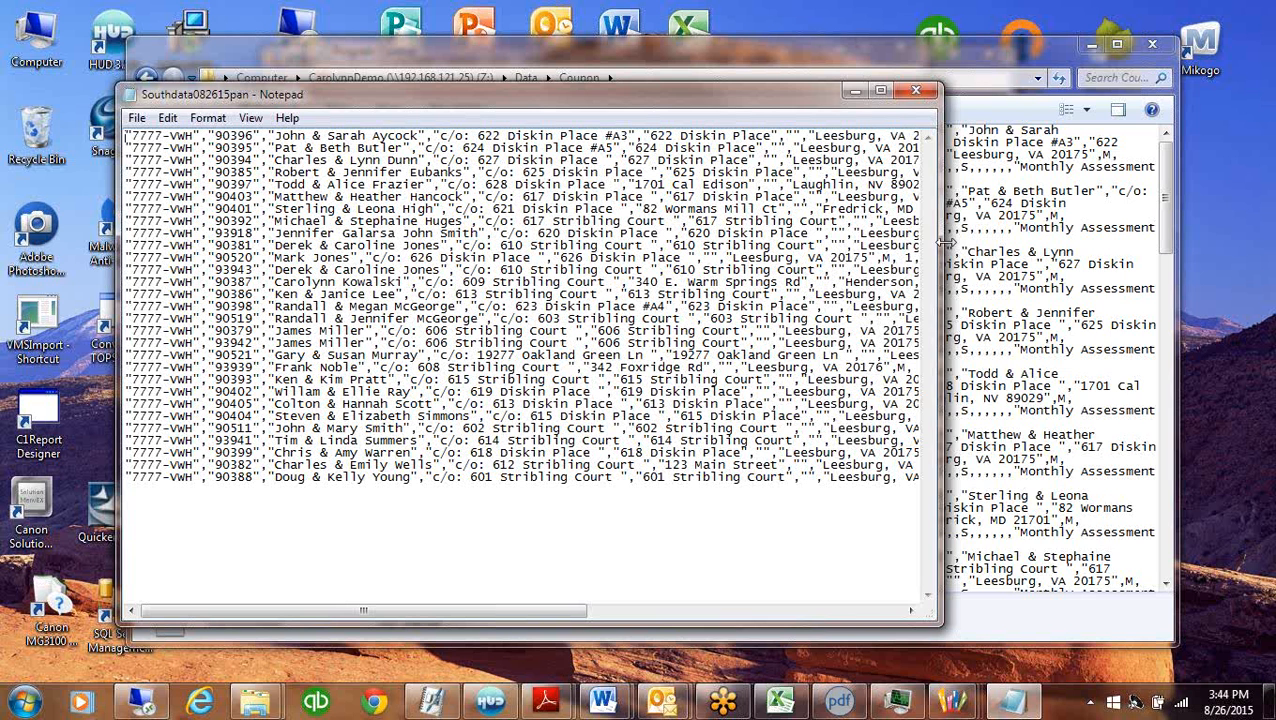
left_click_drag(943, 240, 1218, 249)
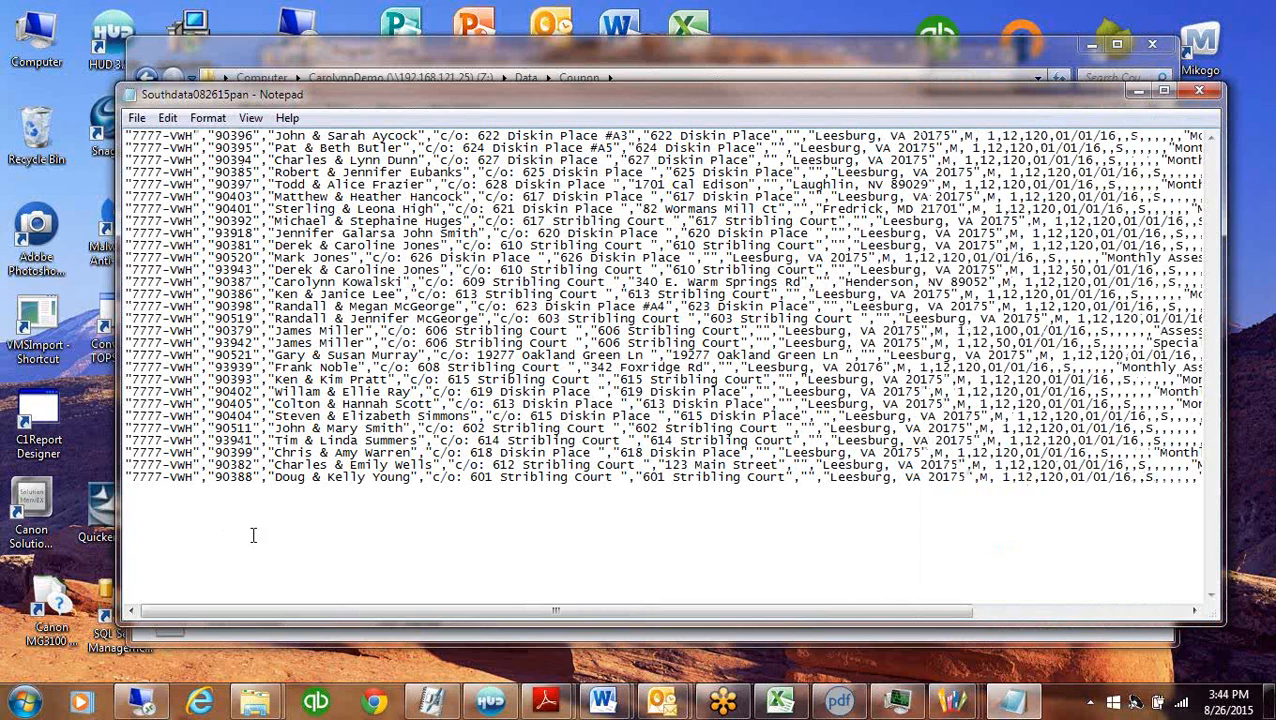
Examine the Special Assessment charges and their account numbers in the coupon file, and close it
left_click_drag(429, 610, 650, 611)
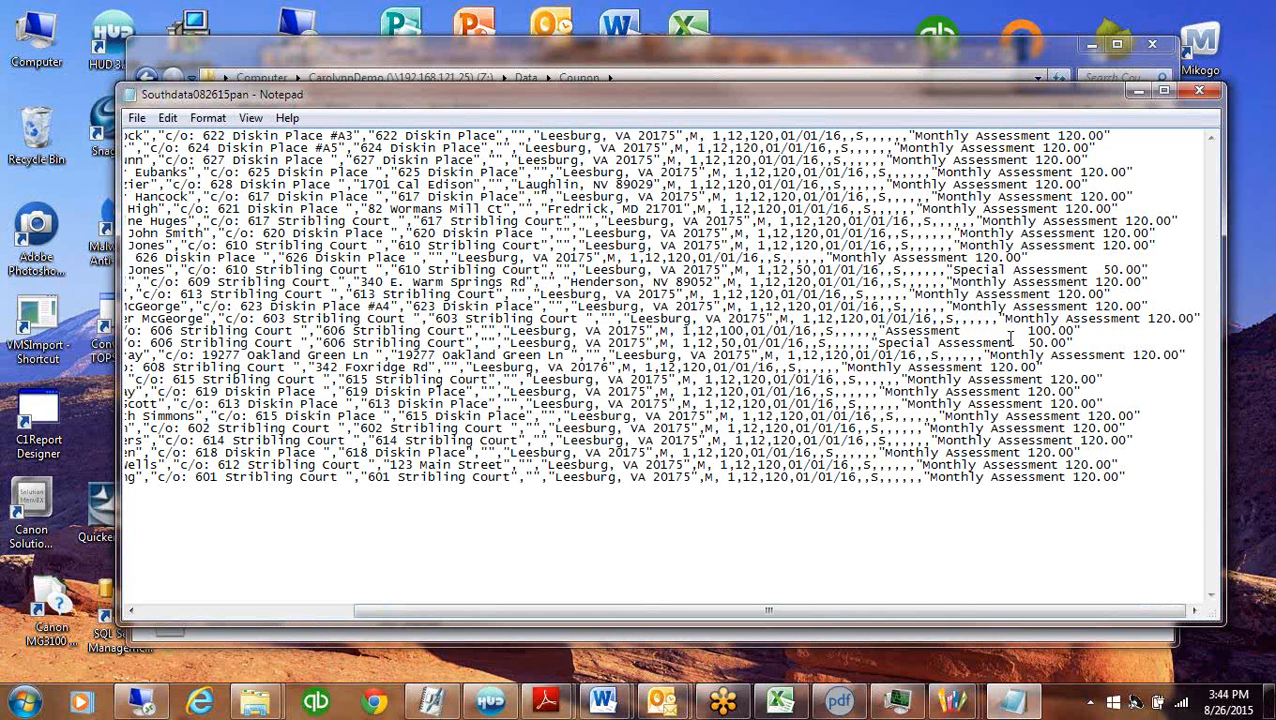
left_click_drag(1010, 343, 882, 344)
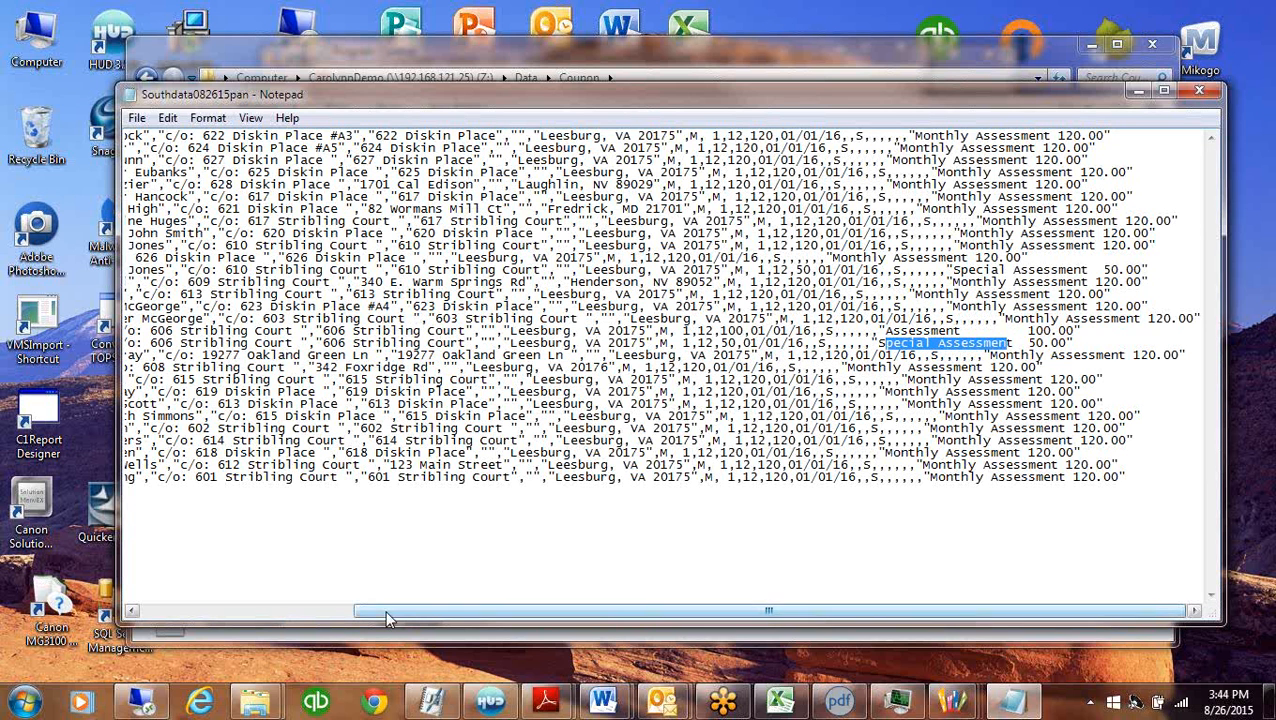
left_click_drag(385, 610, 164, 612)
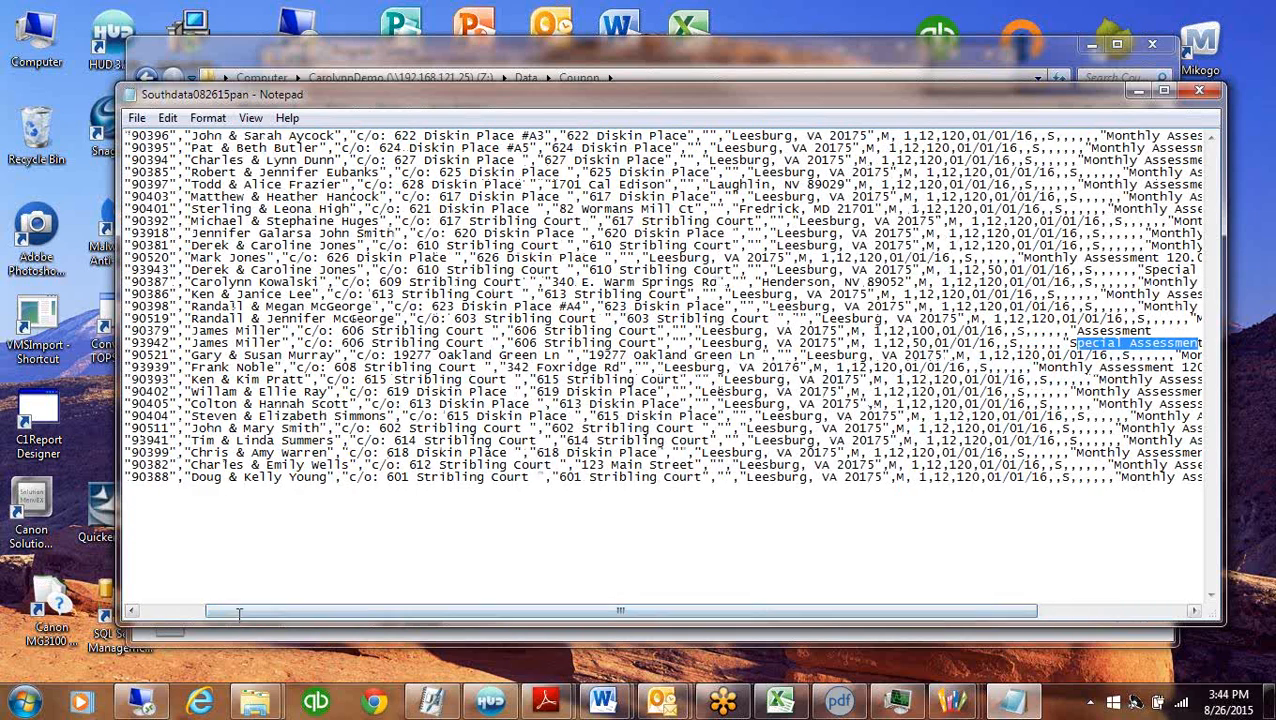
double_click(168, 343)
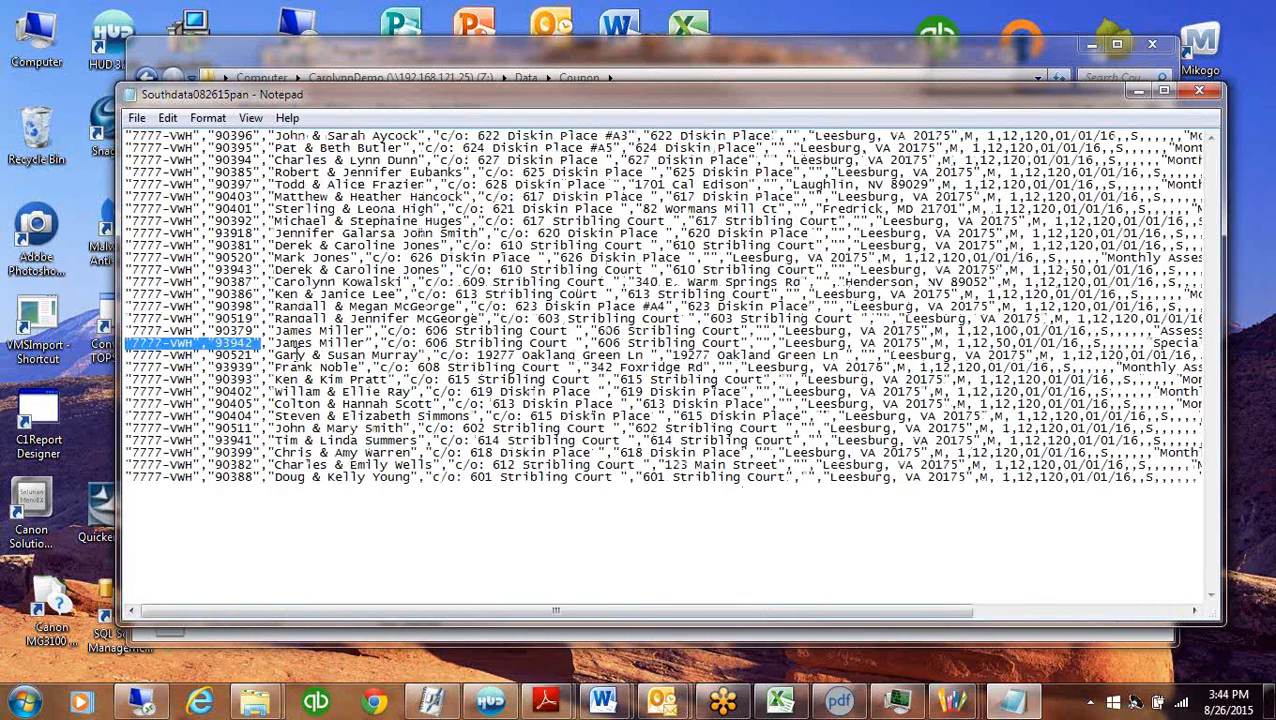
left_click(247, 333)
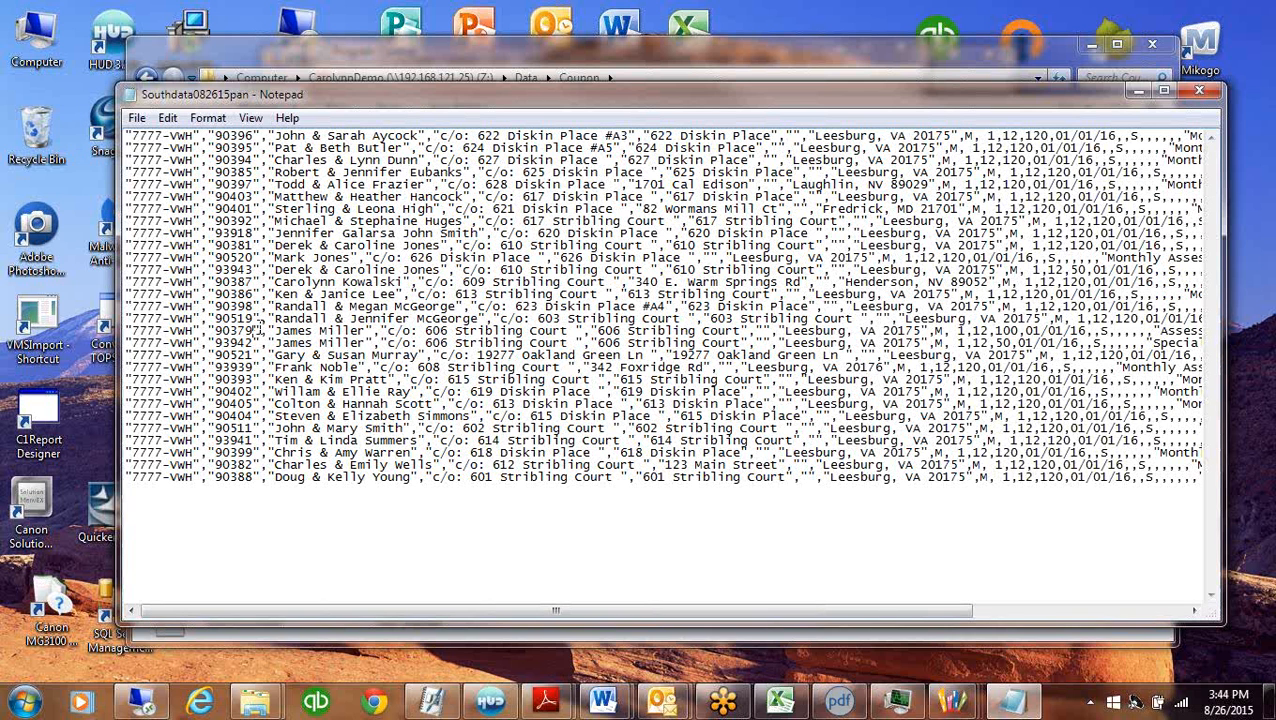
left_click(1200, 90)
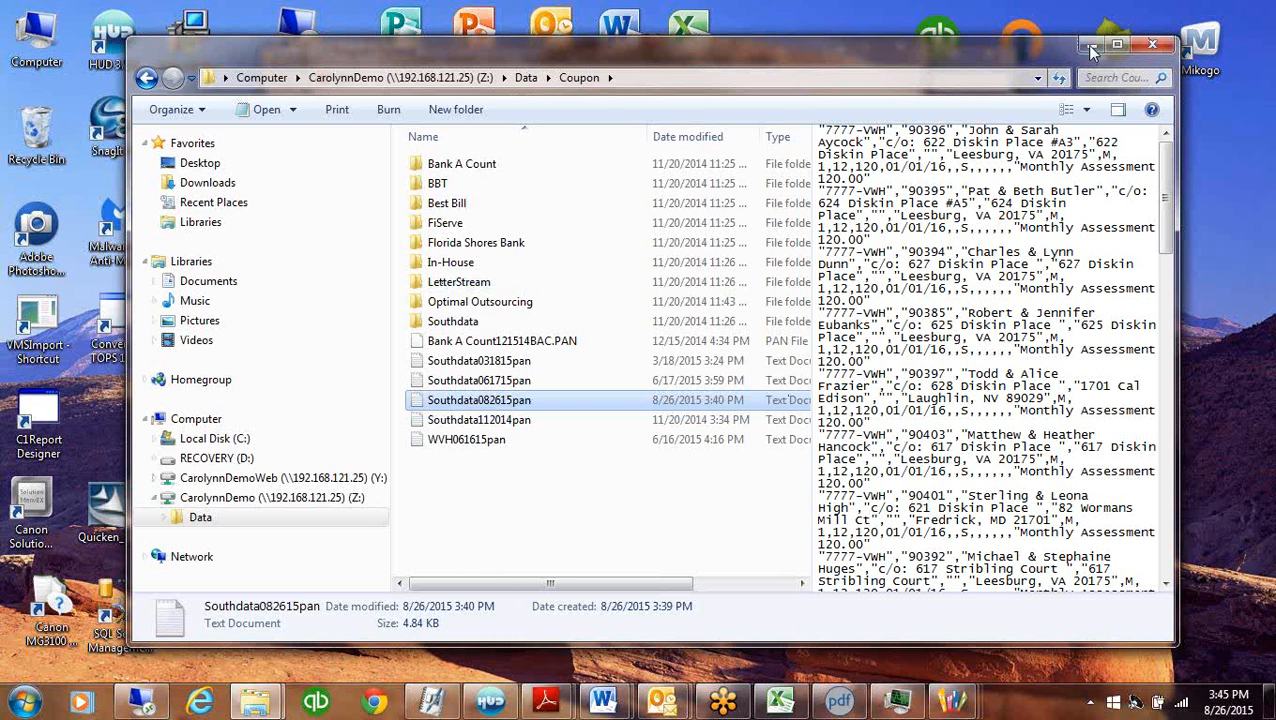
Rename the Southdata082615pan coupon file to Woodley082615pan and close the Coupon folder window
right_click(466, 400)
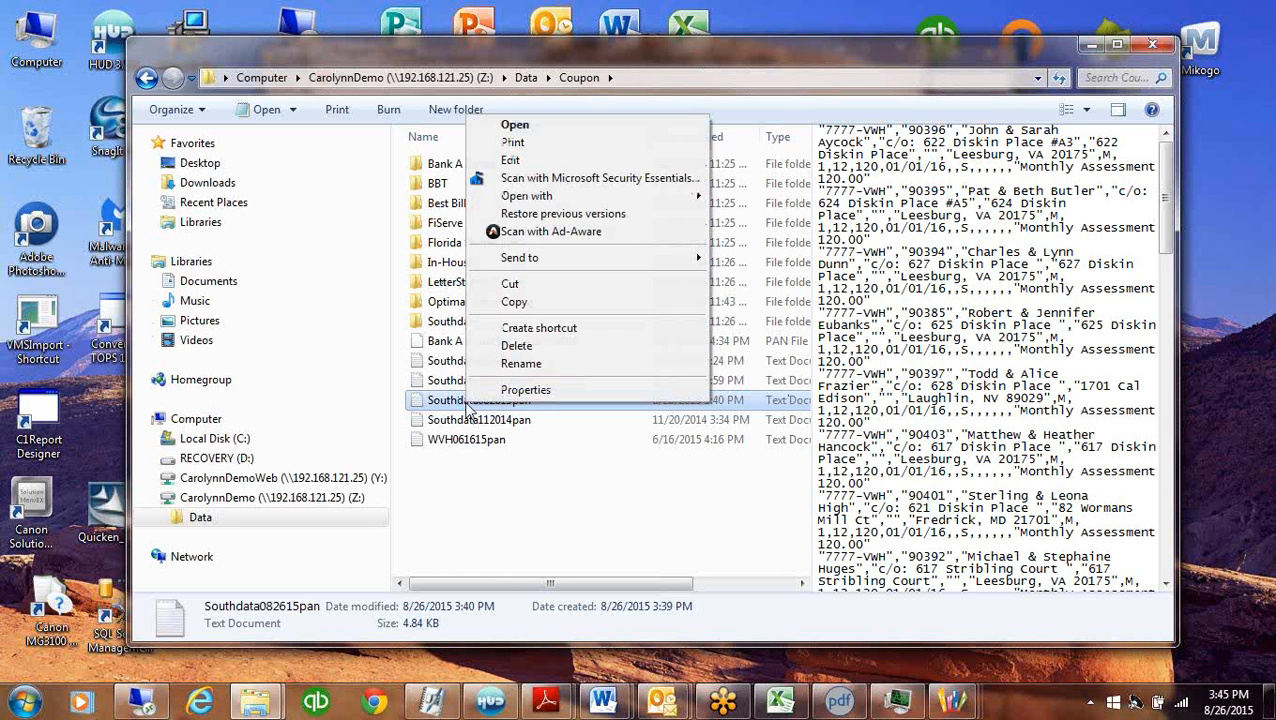
left_click(520, 365)
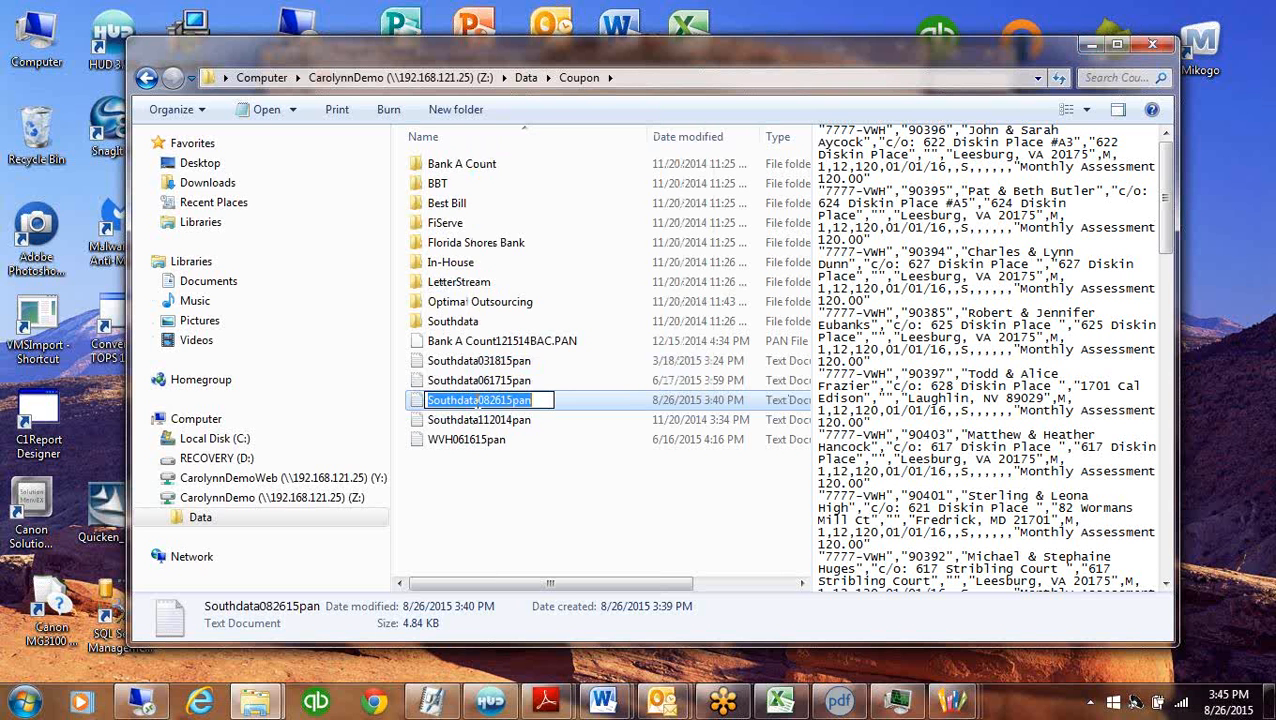
left_click_drag(479, 400, 391, 400)
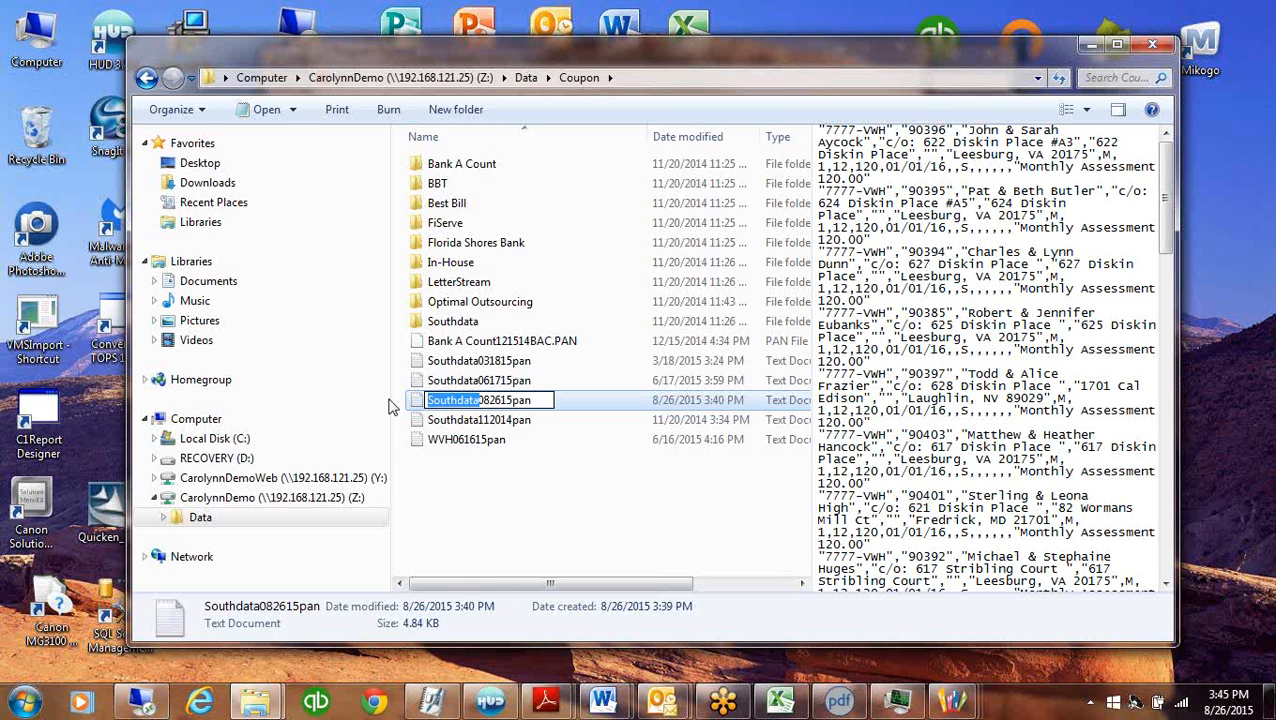
type("Woodle")
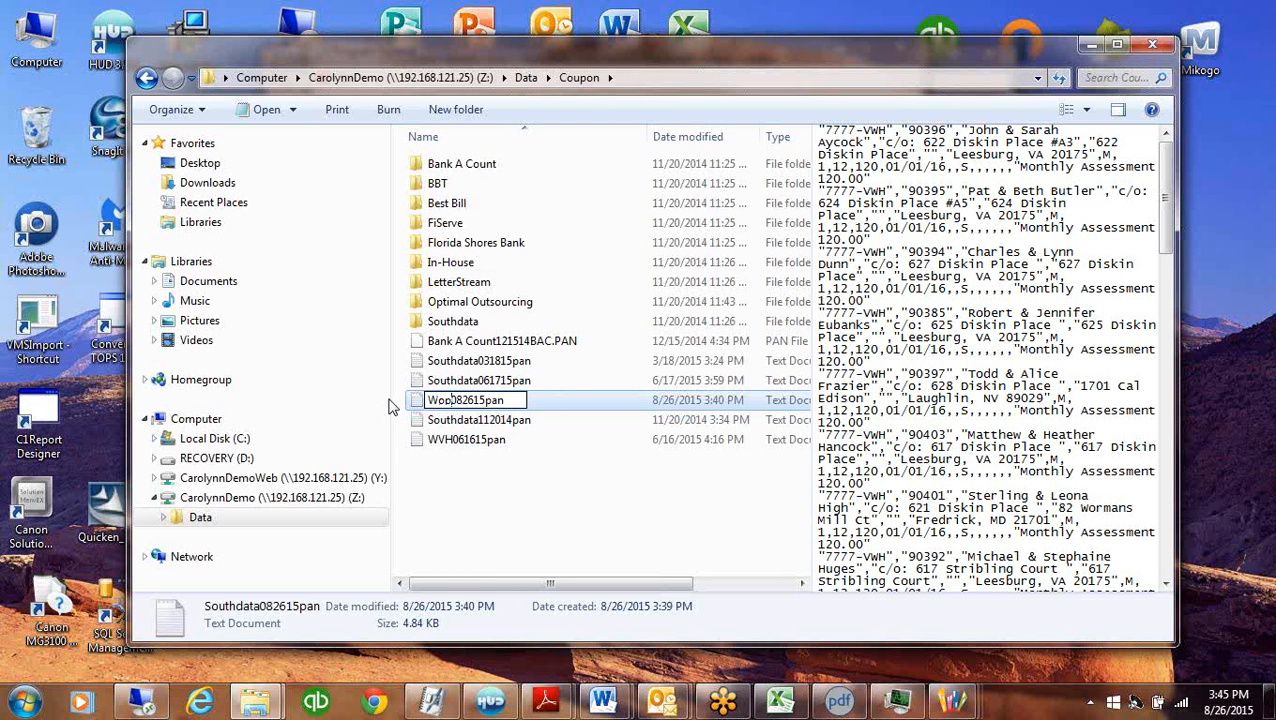
type("y")
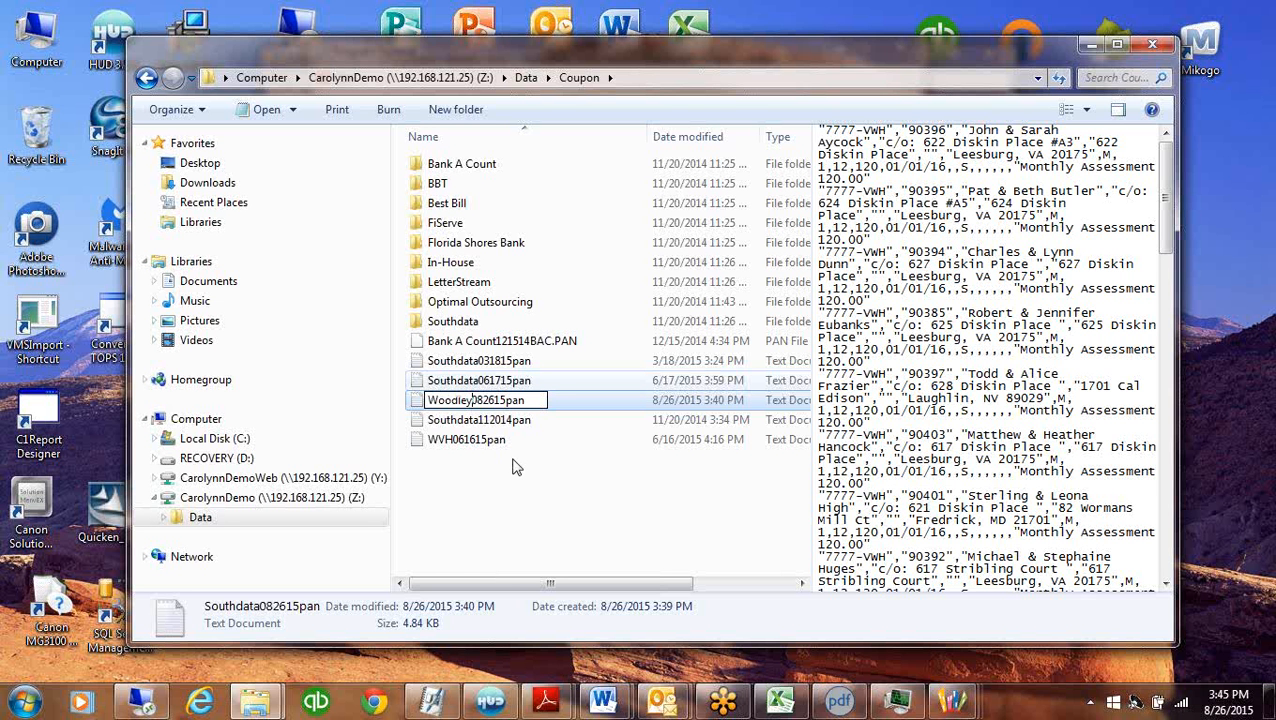
key("Return")
key("Up")
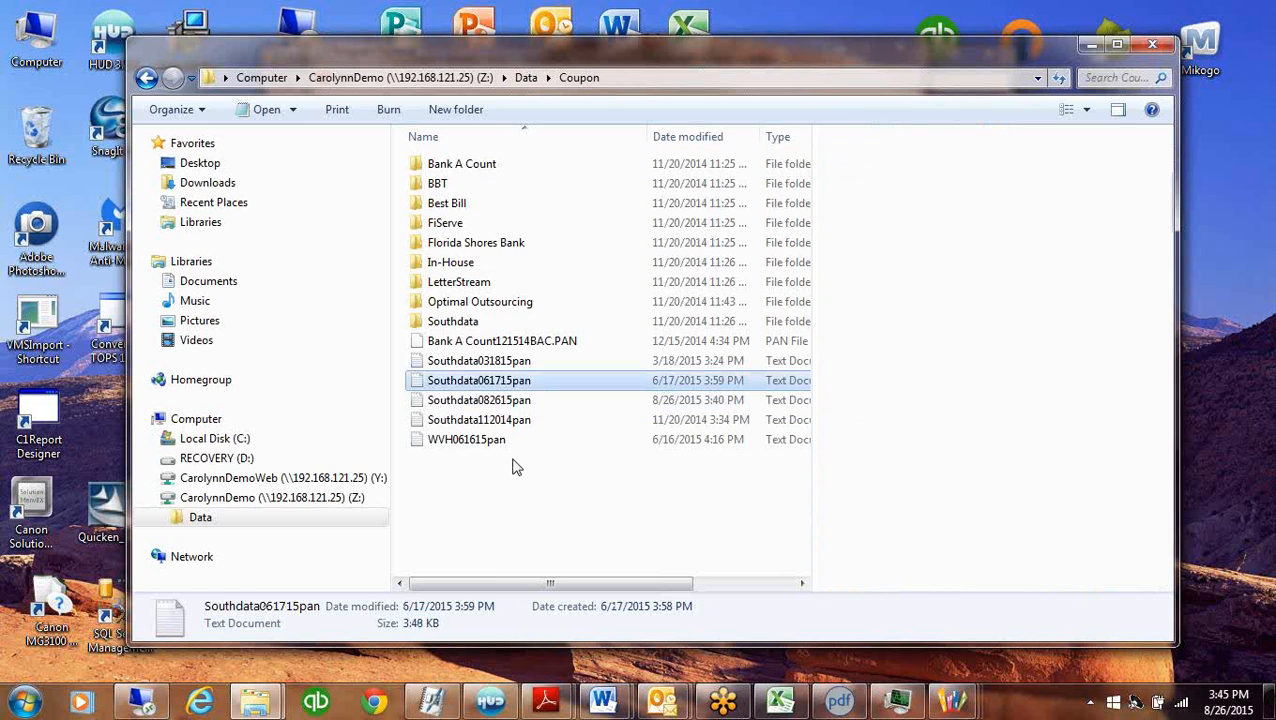
left_click(1155, 44)
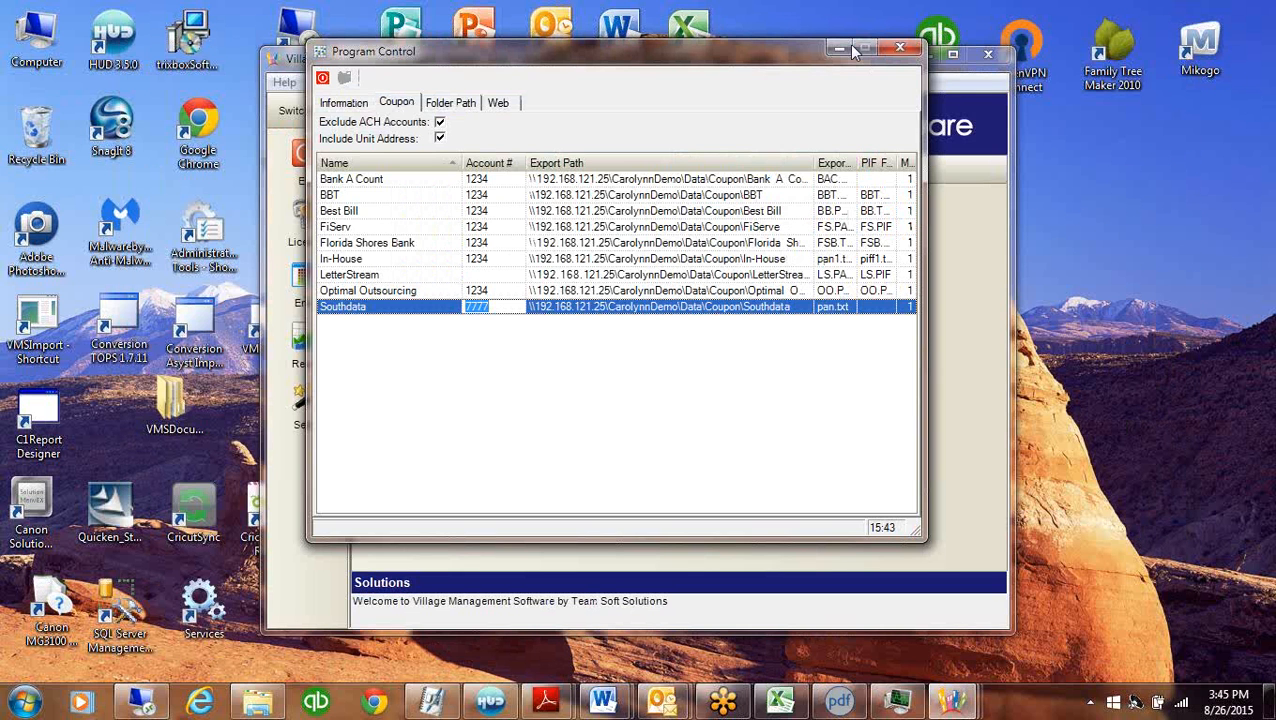
Close Program Control and open the list of properties for a maintenance coupon batch in Coupon Maintenance
left_click(900, 47)
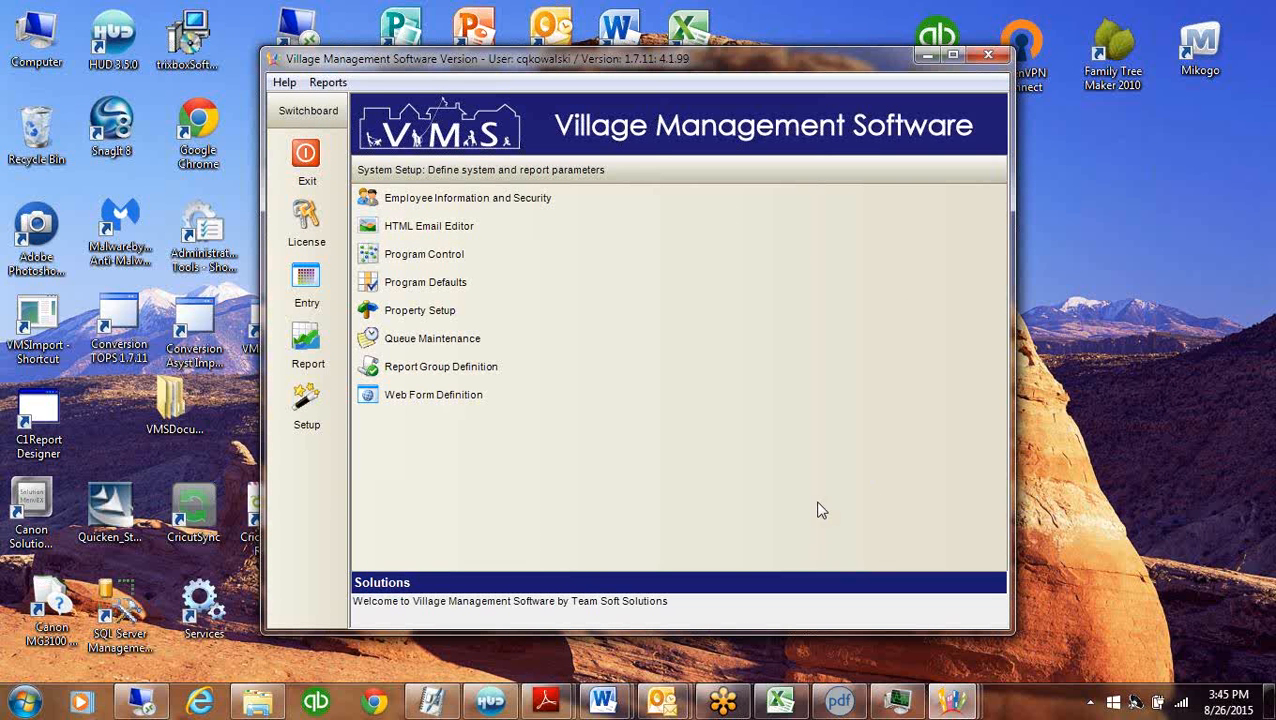
left_click(307, 283)
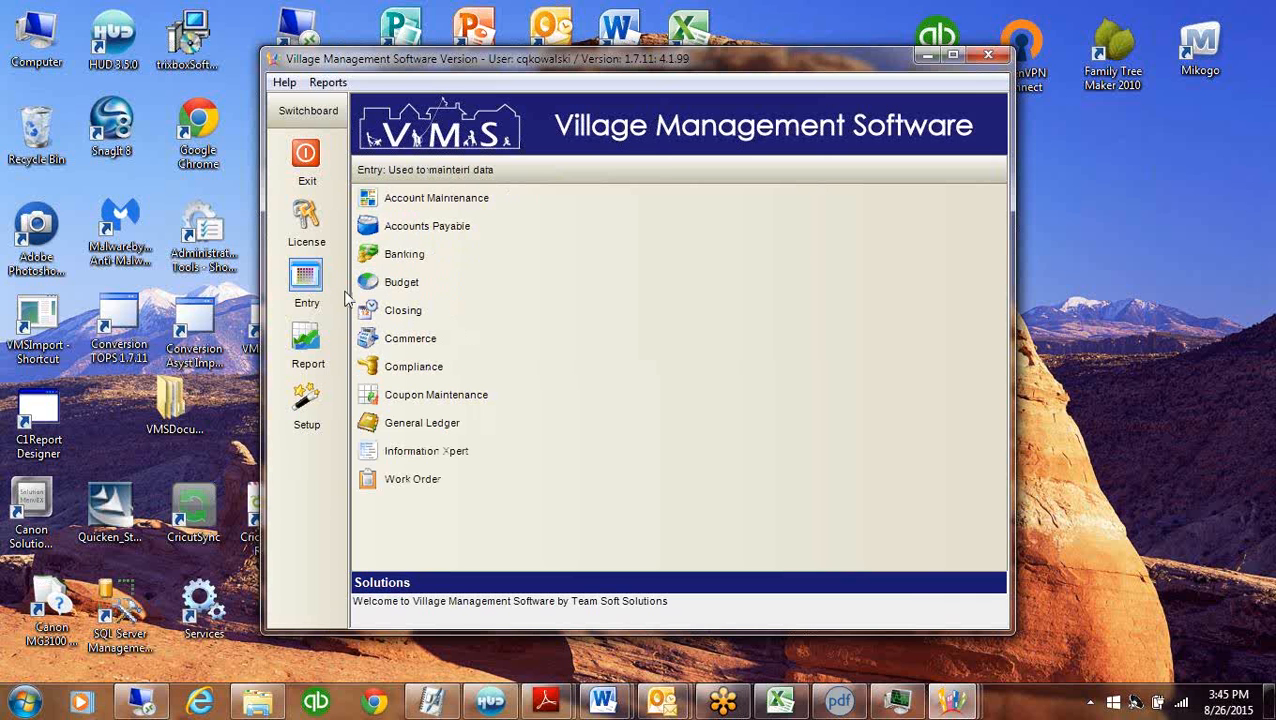
left_click(407, 399)
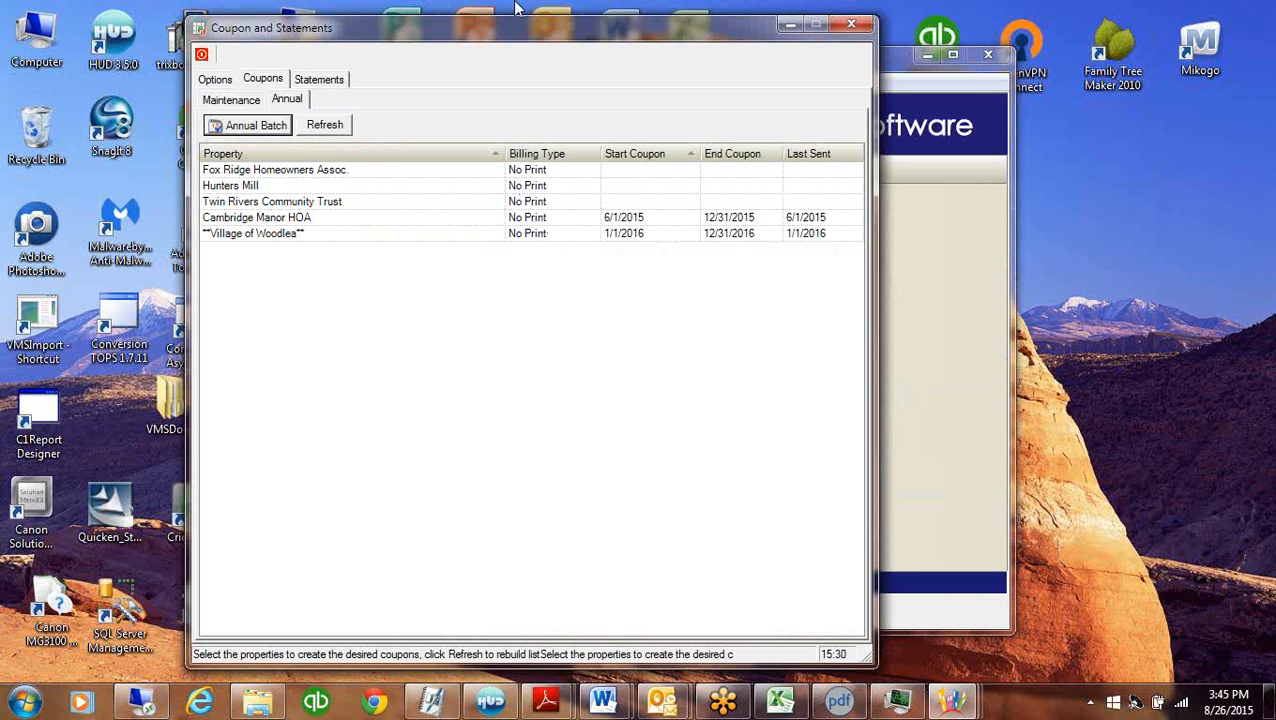
left_click_drag(518, 34, 586, 34)
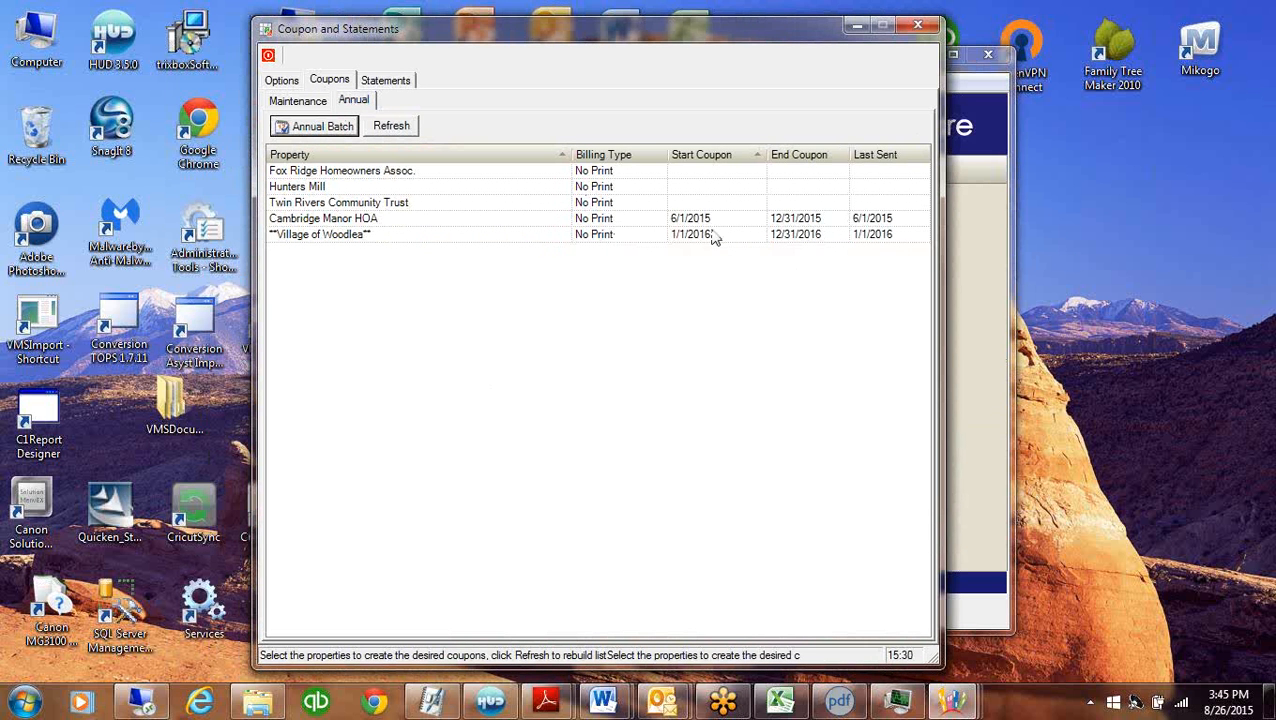
left_click(297, 100)
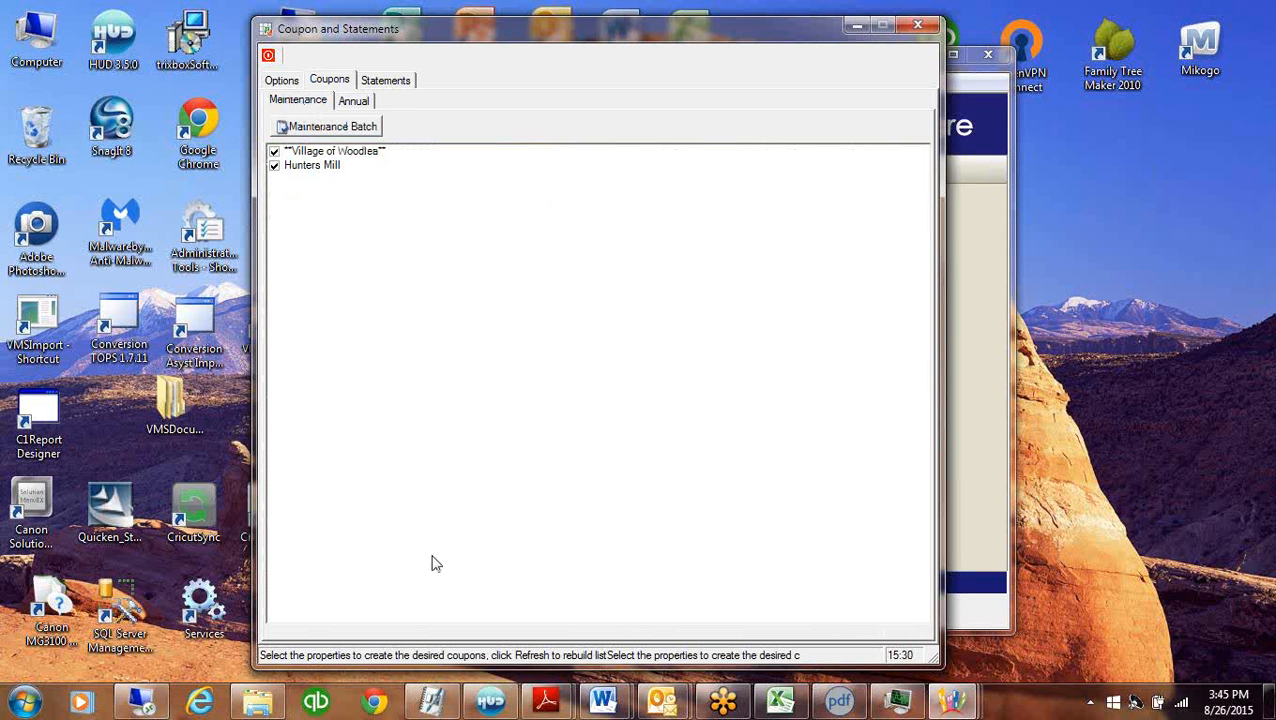
Generate the maintenance batch for Village of Woodlea and Hunters Mill, close the error log and post the changes anyway
left_click(331, 127)
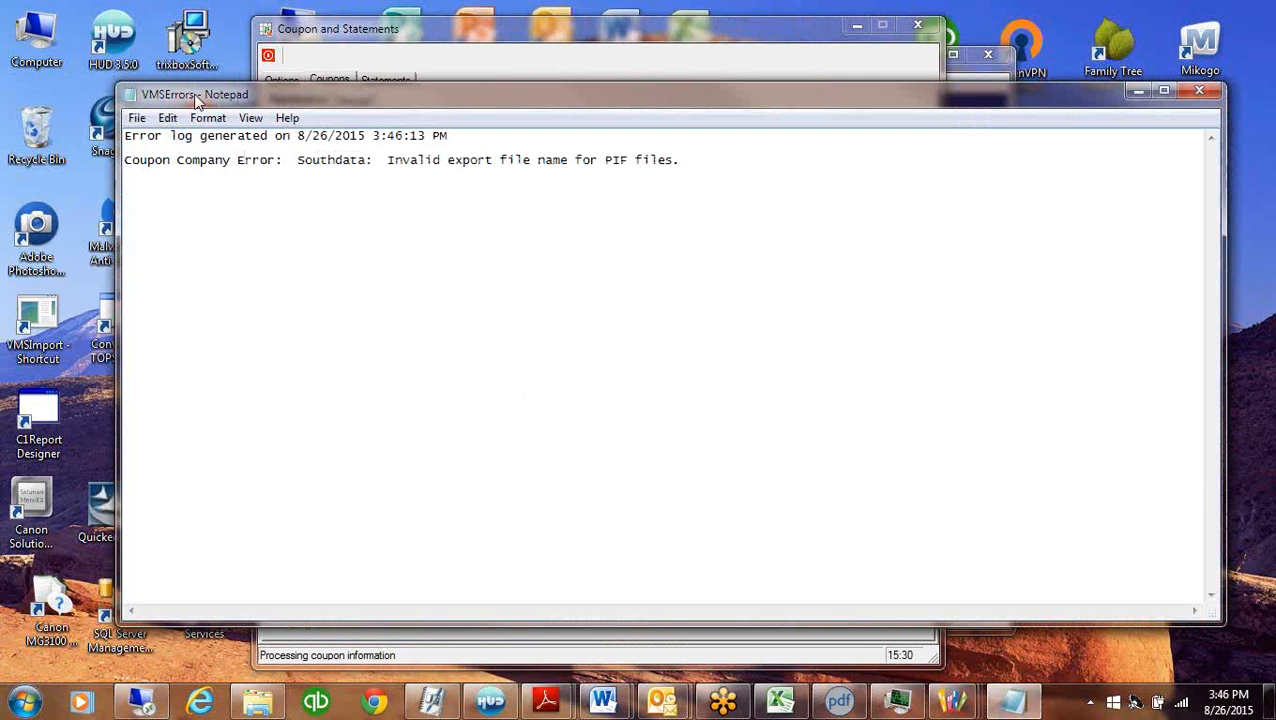
left_click(1199, 91)
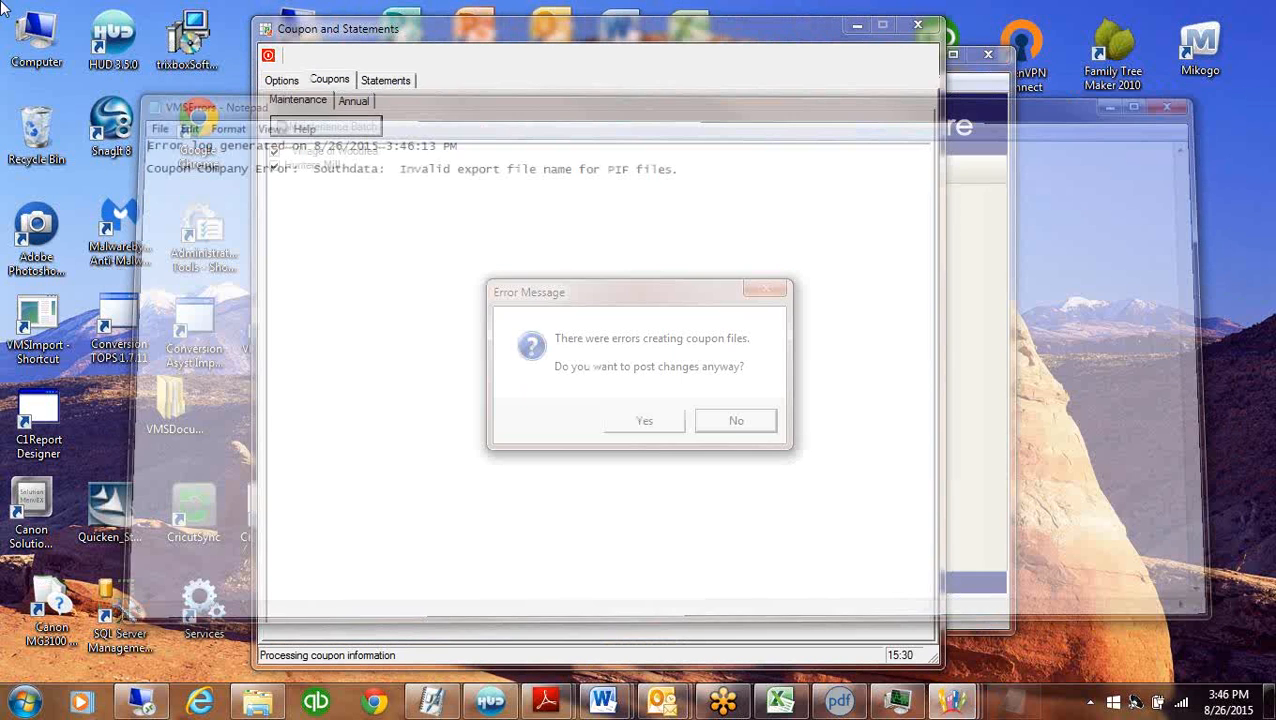
left_click(645, 421)
left_click(695, 420)
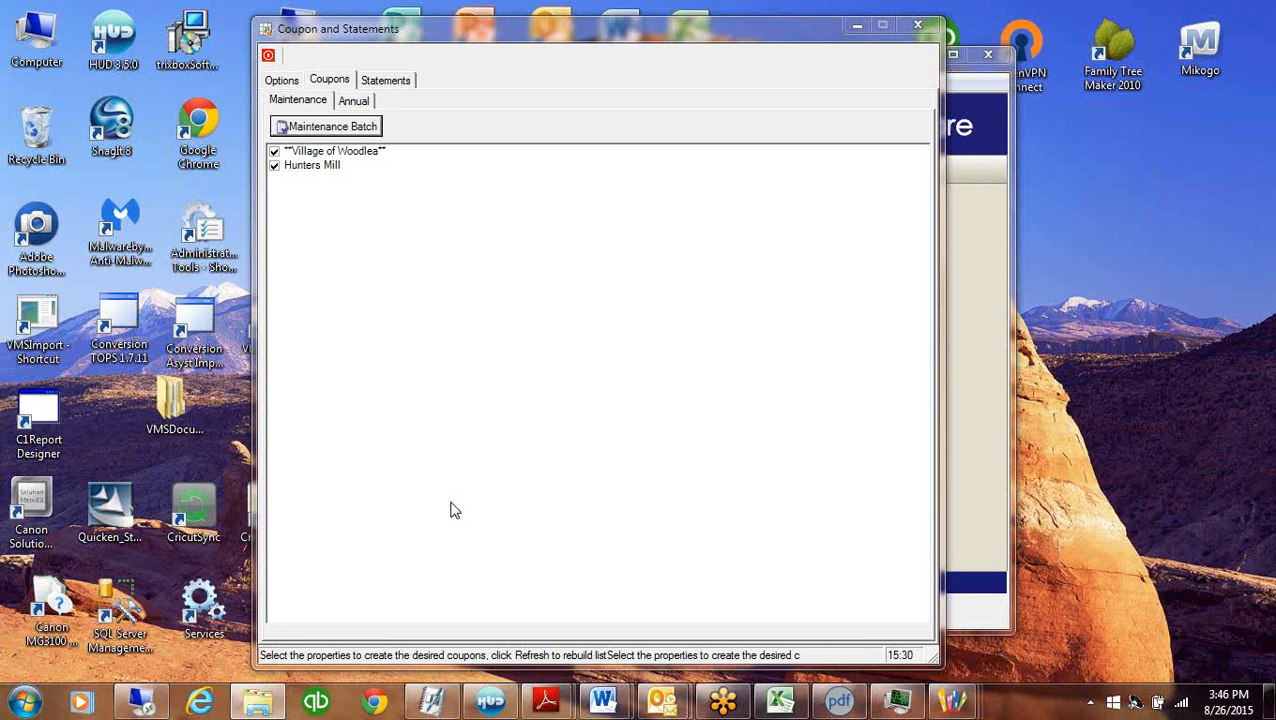
Switch to Windows Explorer and reopen the Data\Coupon folder on the Z: network drive
right_click(35, 705)
left_click(83, 697)
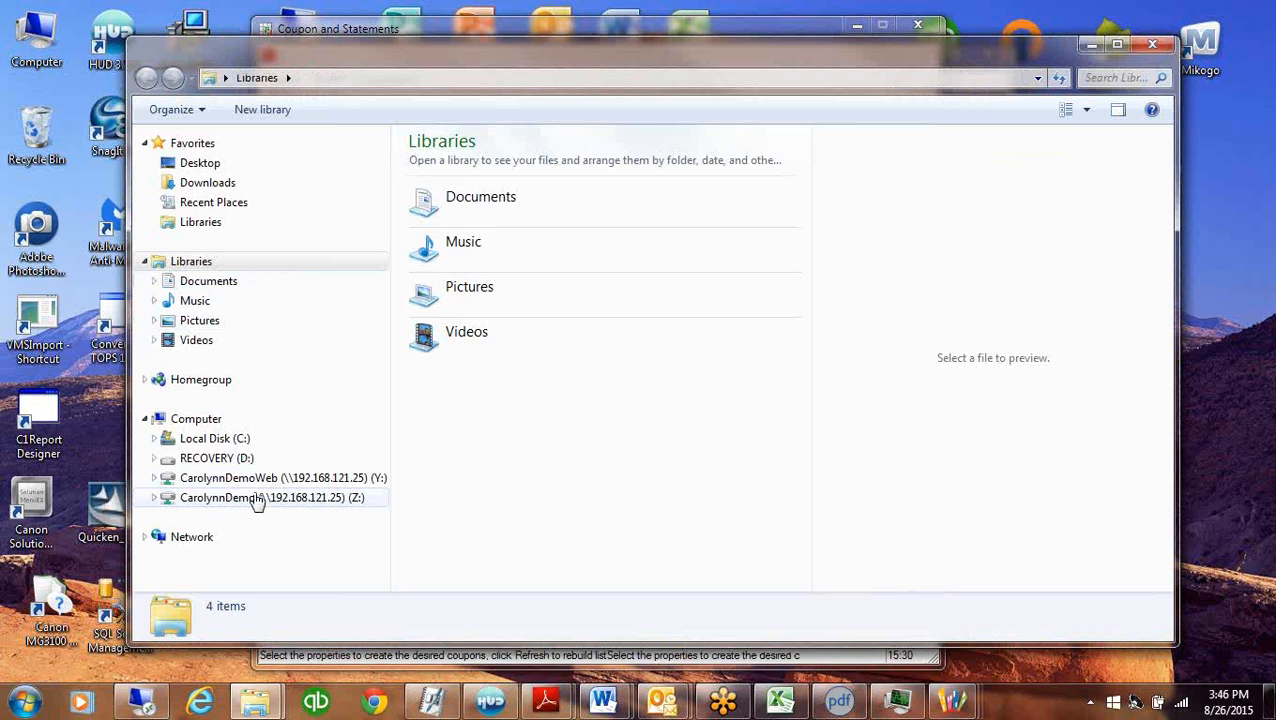
left_click(258, 499)
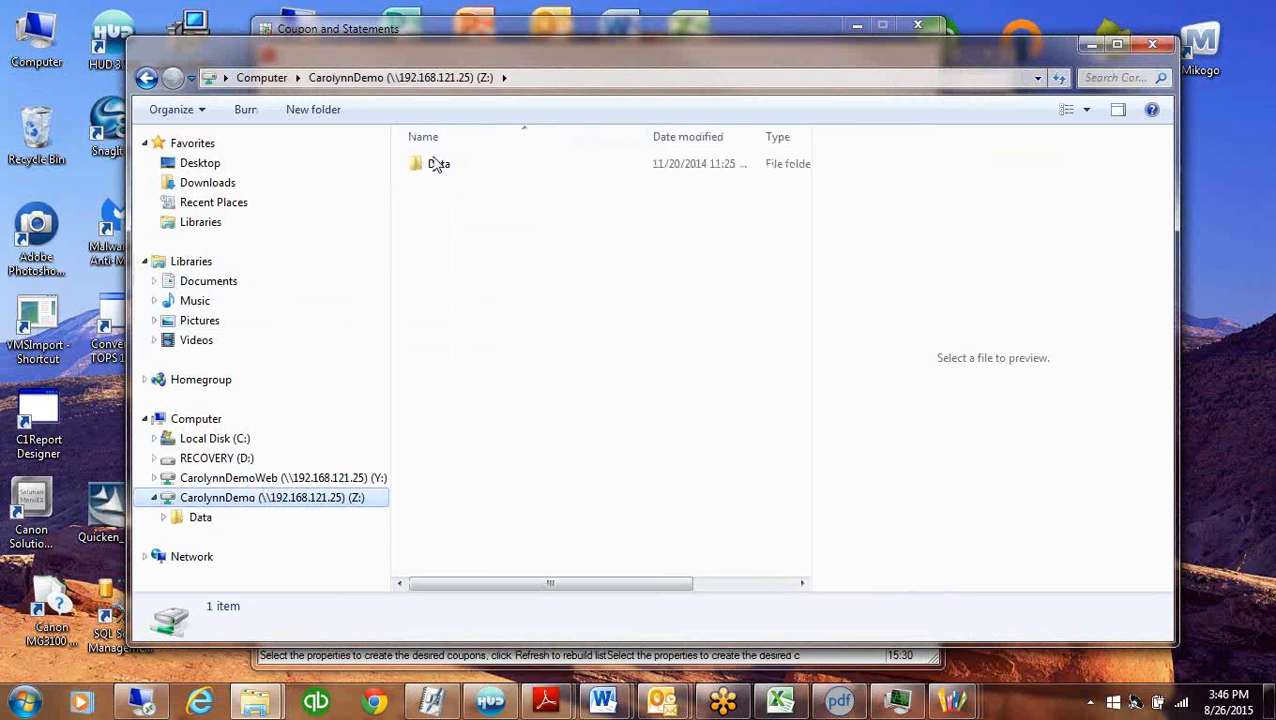
double_click(437, 165)
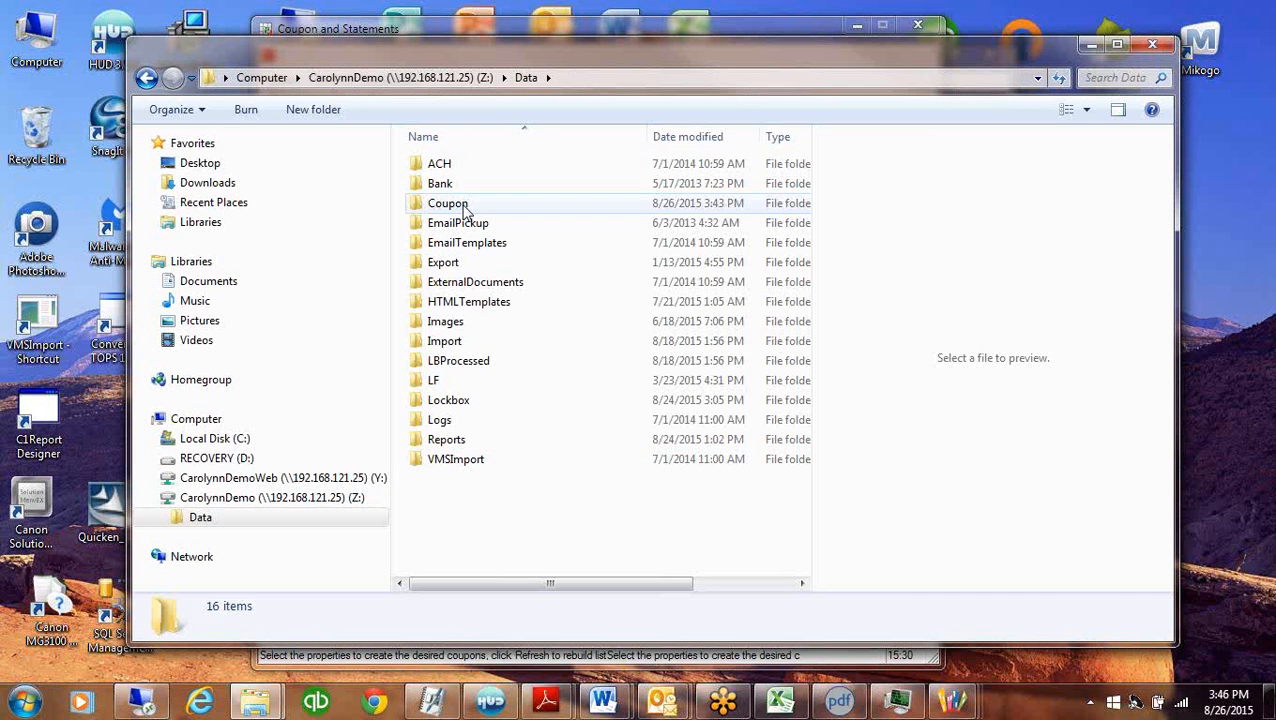
double_click(463, 205)
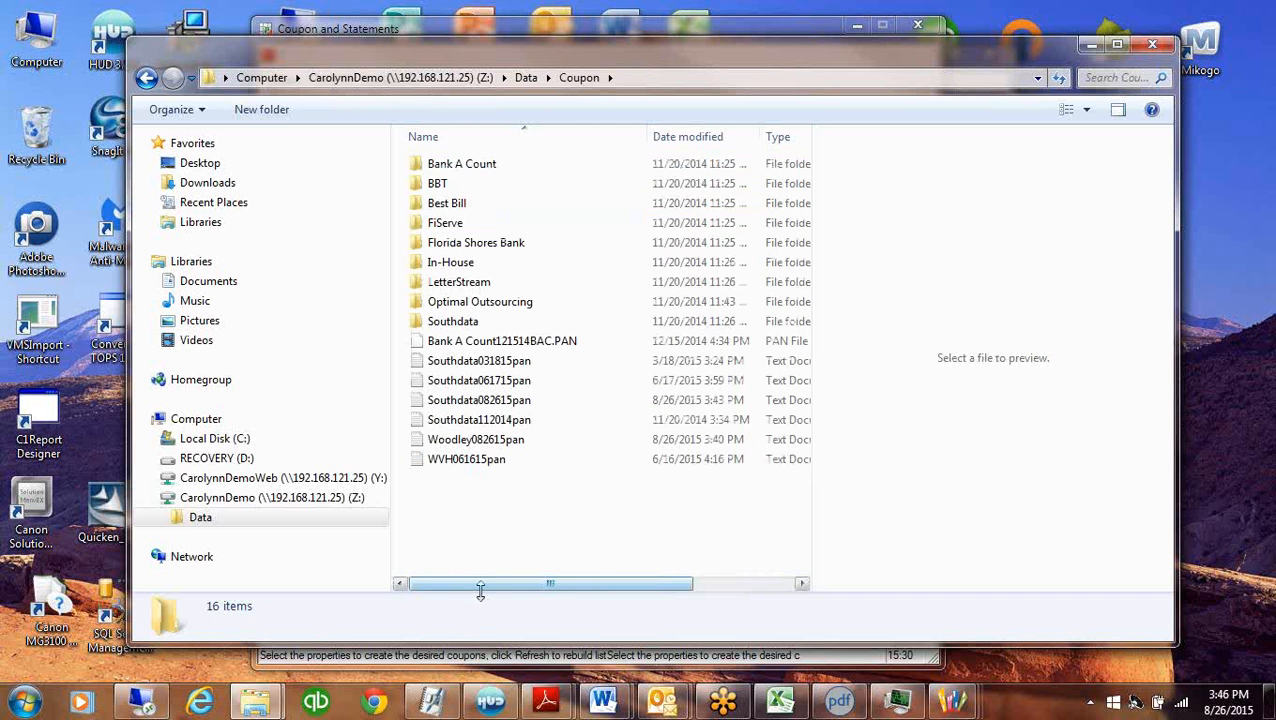
Examine the full record in the new Southdata082615pan file in Notepad, close it and put the folder window away
double_click(446, 402)
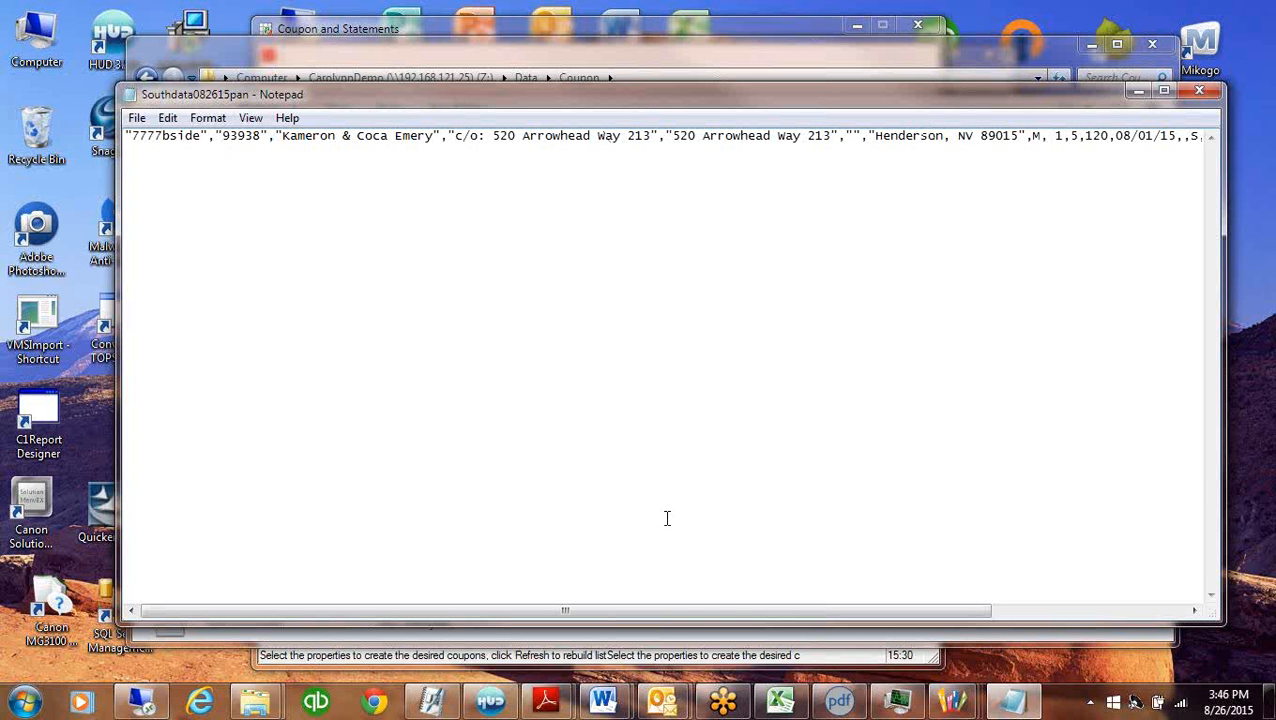
left_click_drag(734, 607, 1000, 620)
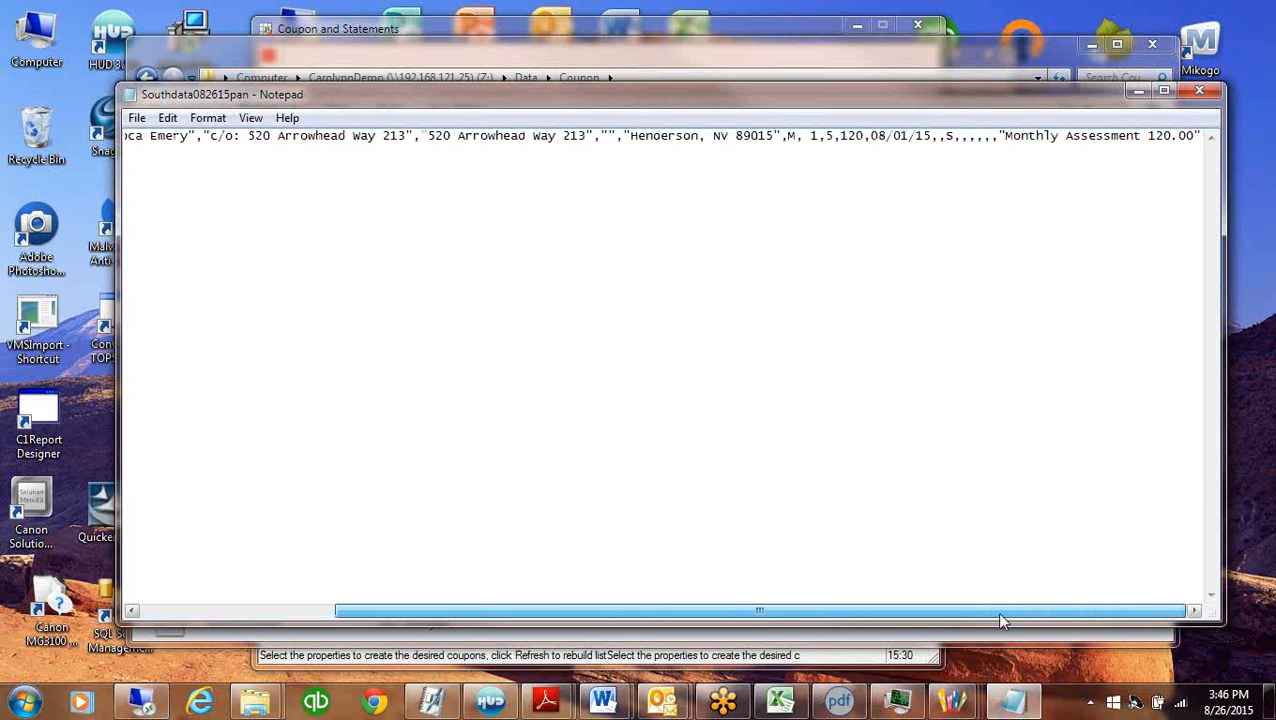
left_click(1208, 96)
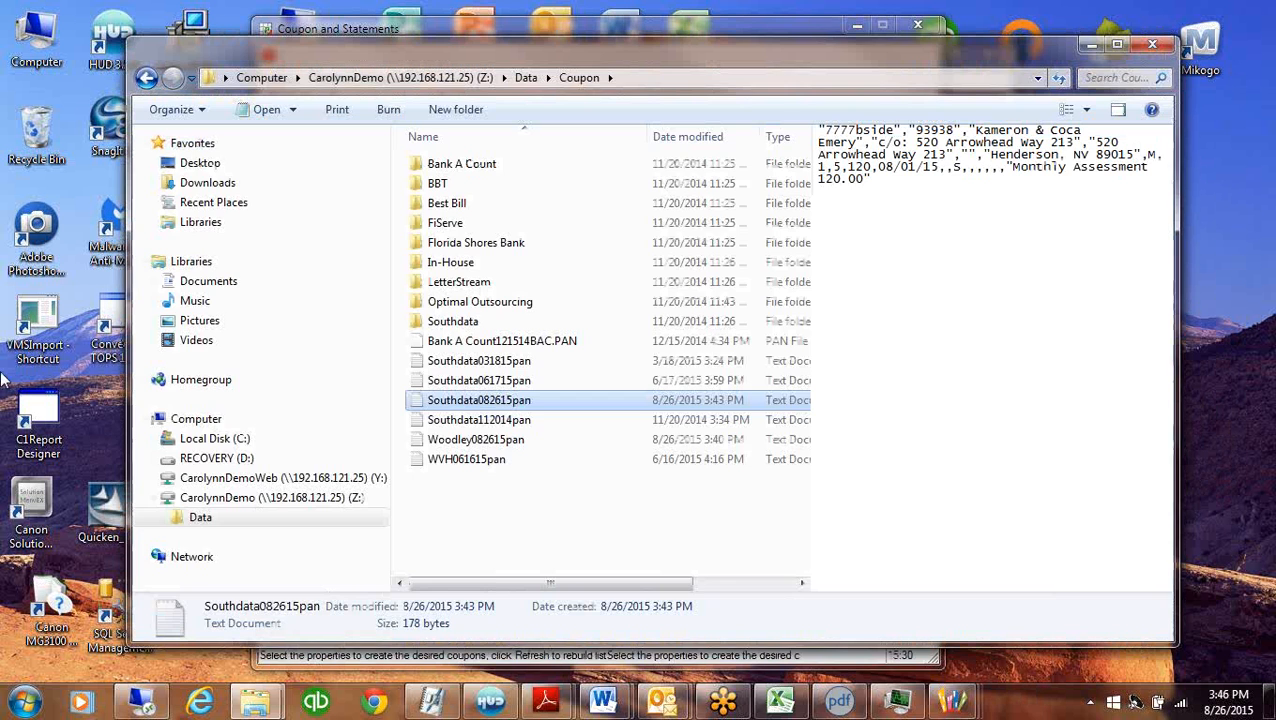
left_click(1092, 48)
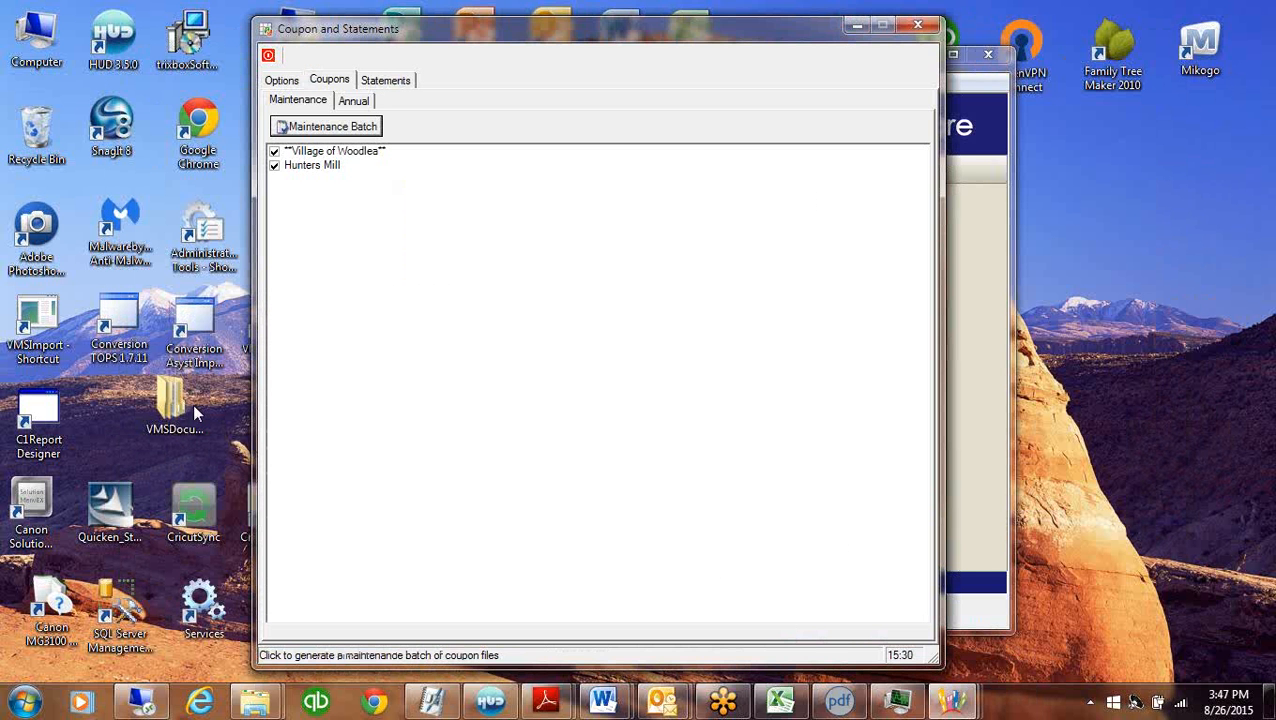
Open Account Maintenance and sort the Village of Woodlea owner list by name
left_click(853, 25)
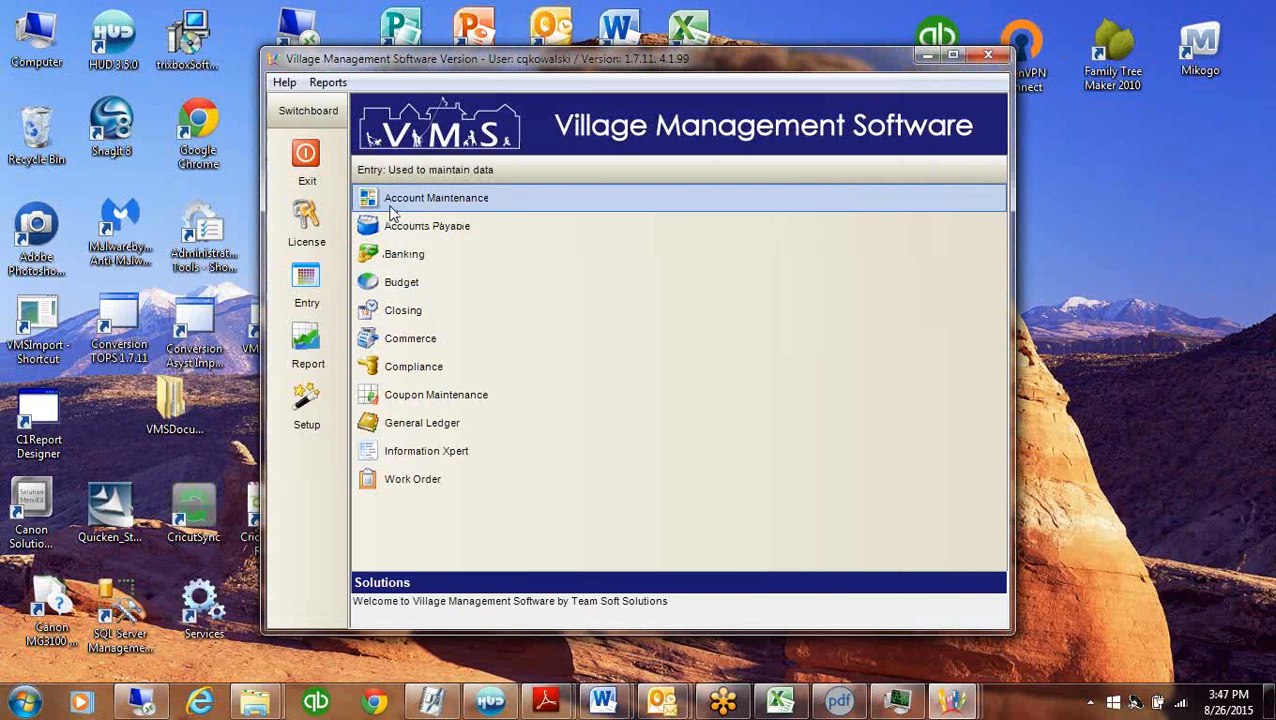
left_click(393, 201)
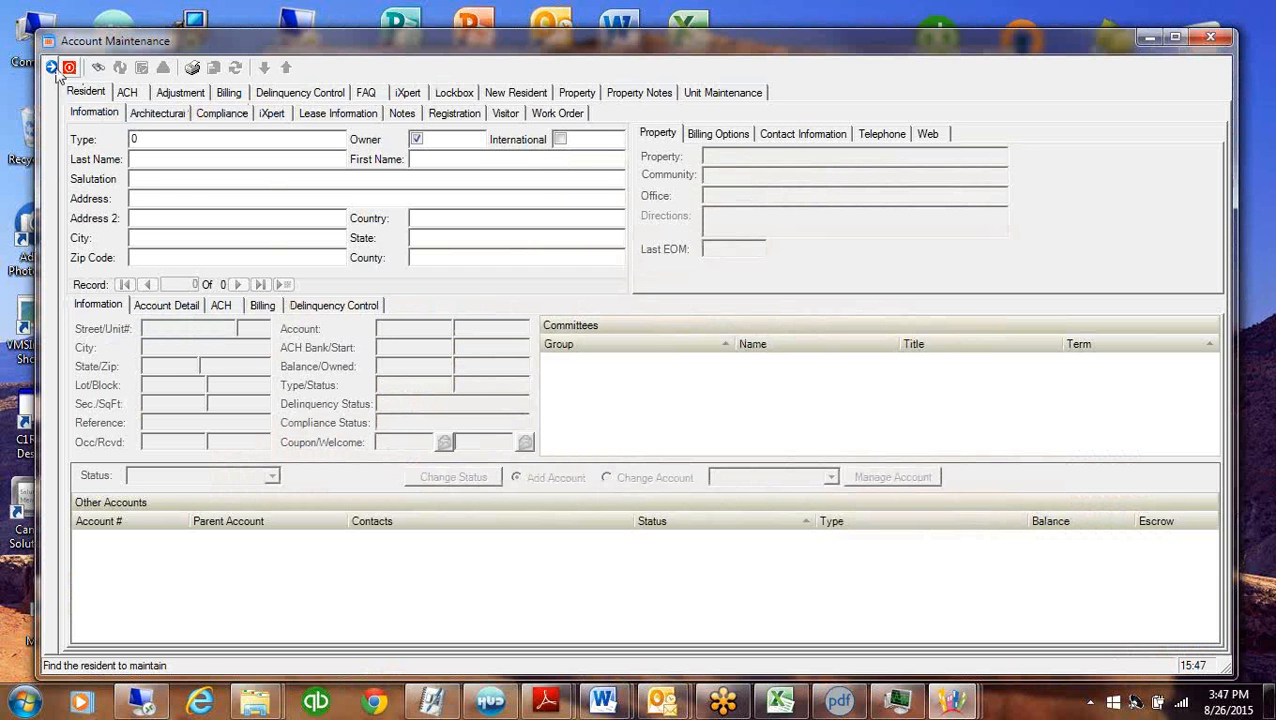
left_click(52, 69)
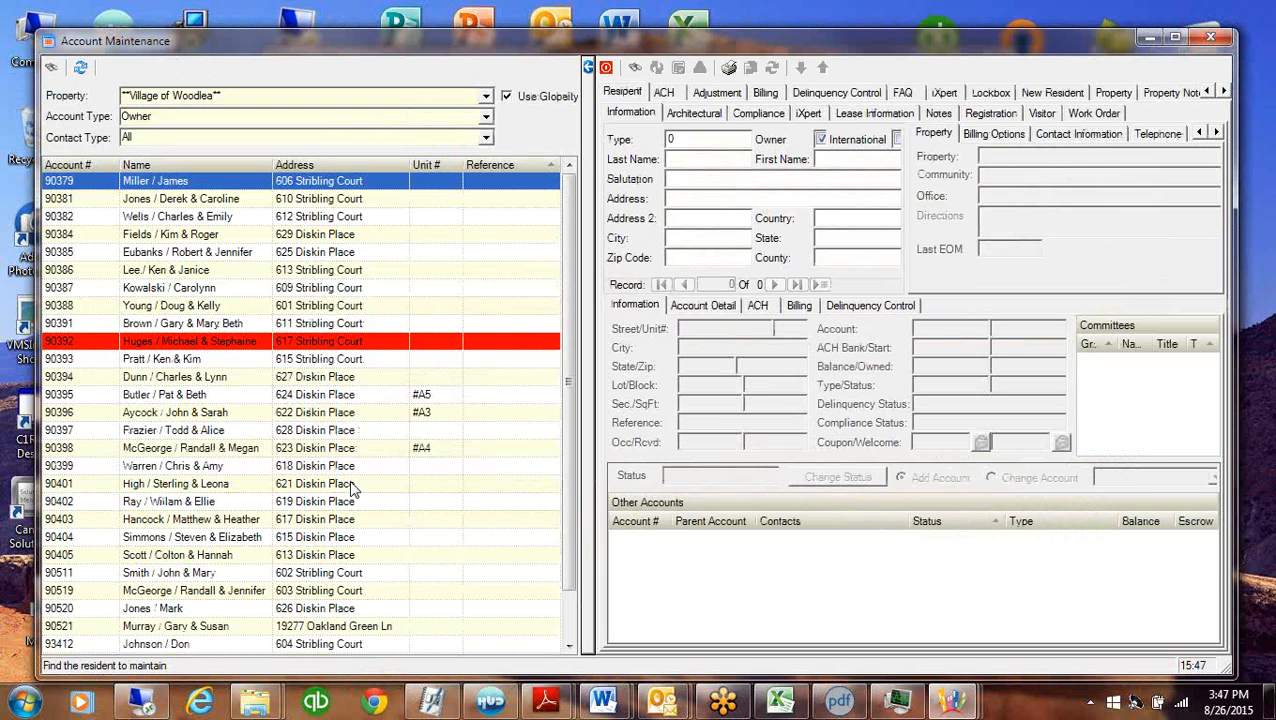
left_click(160, 171)
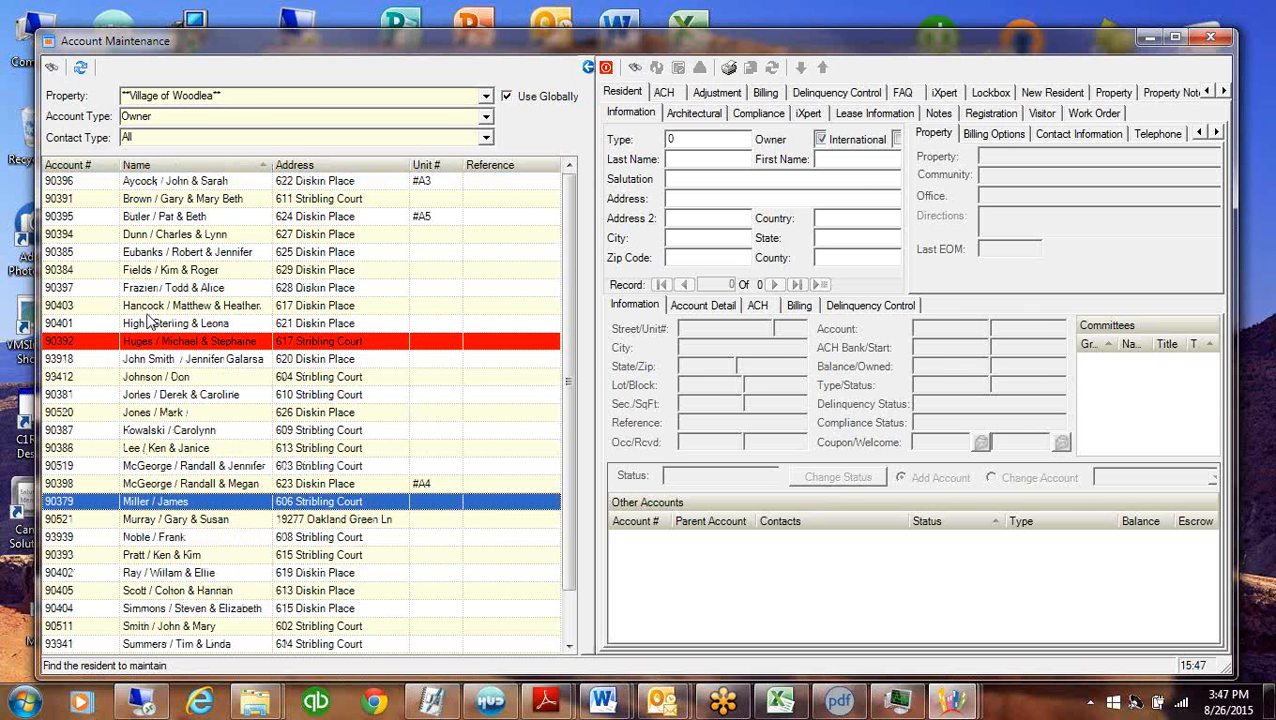
Find the resident from the coupon file by last name across All Properties and open the matching Hunters Mill account
left_click(588, 67)
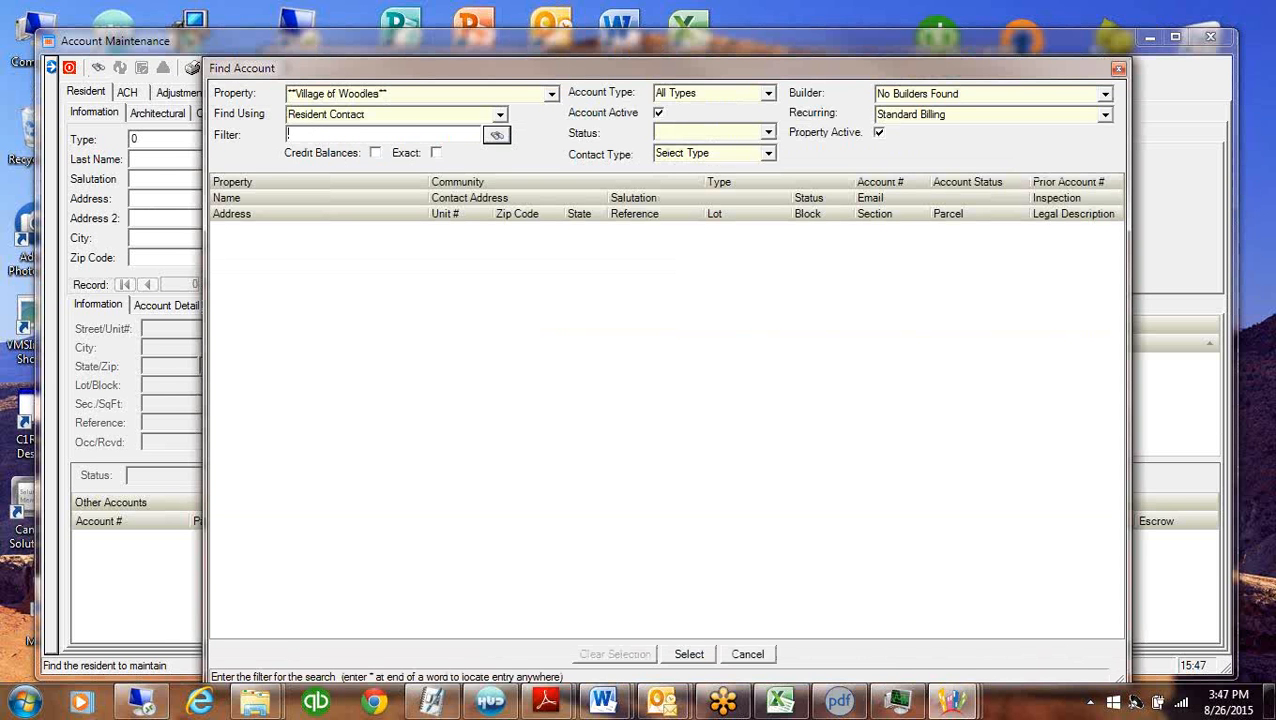
type("emery")
left_click(551, 93)
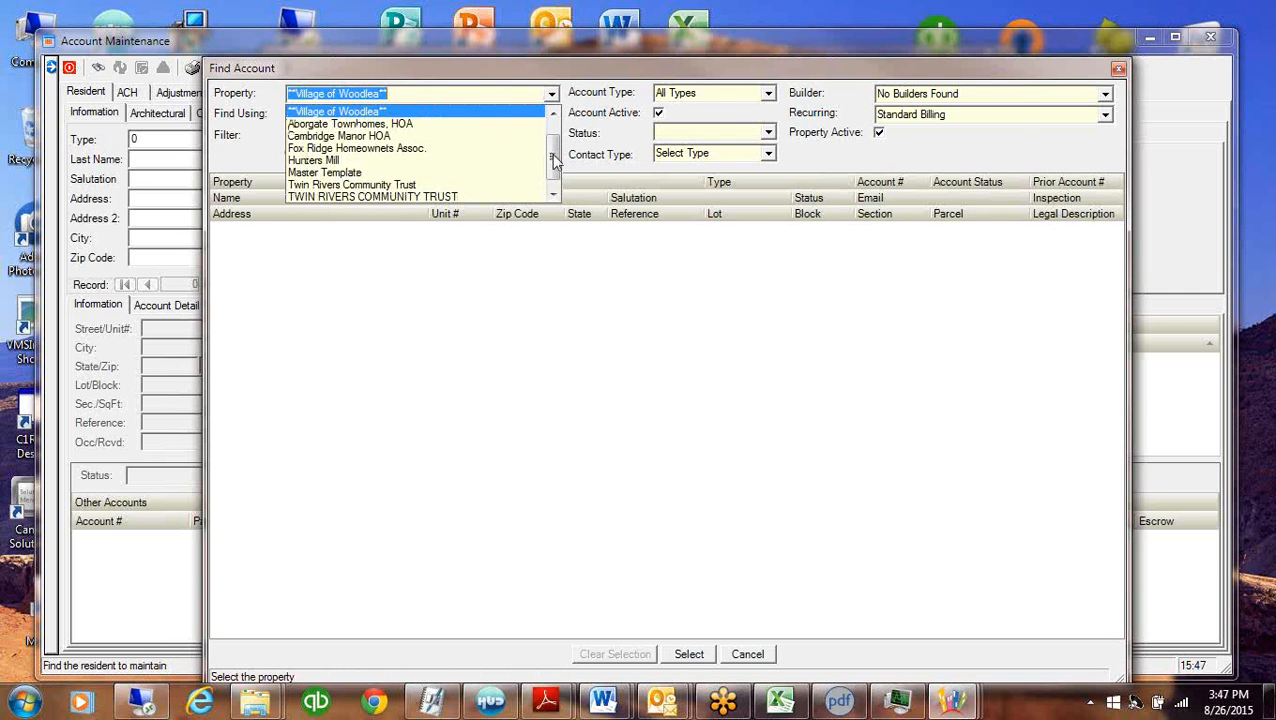
scroll(420, 150, "up", 1)
left_click(382, 112)
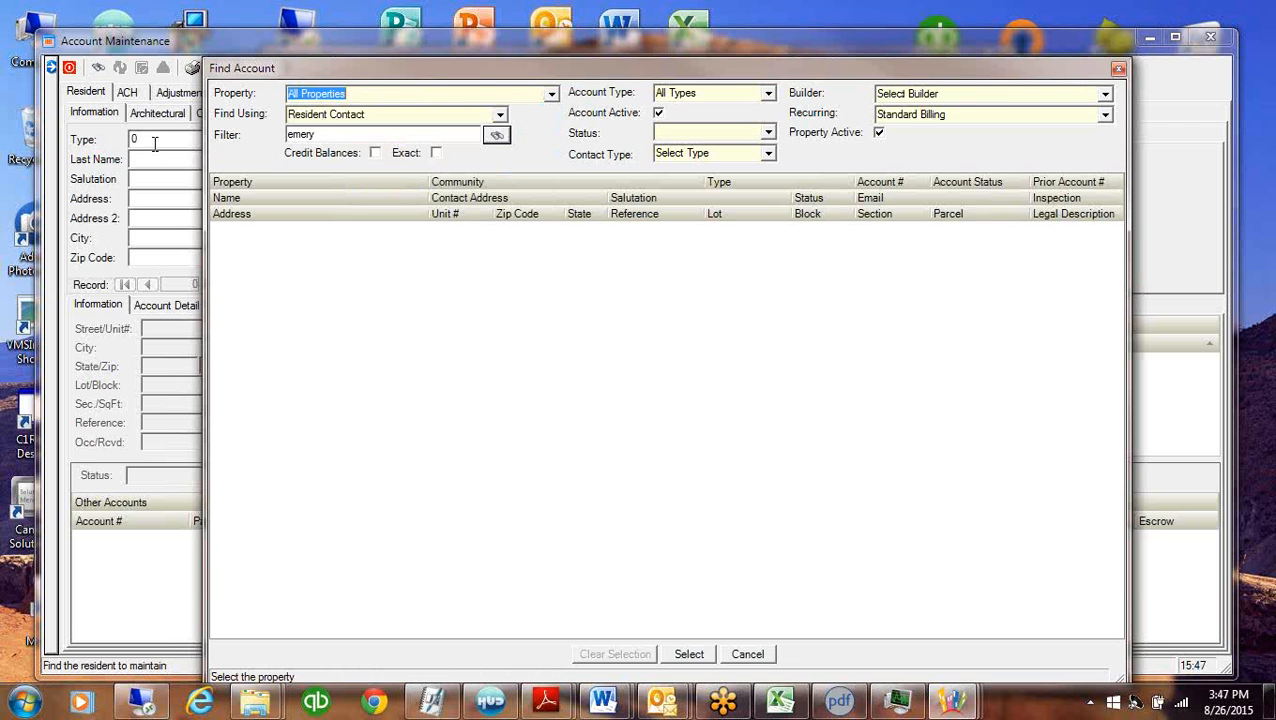
left_click(497, 134)
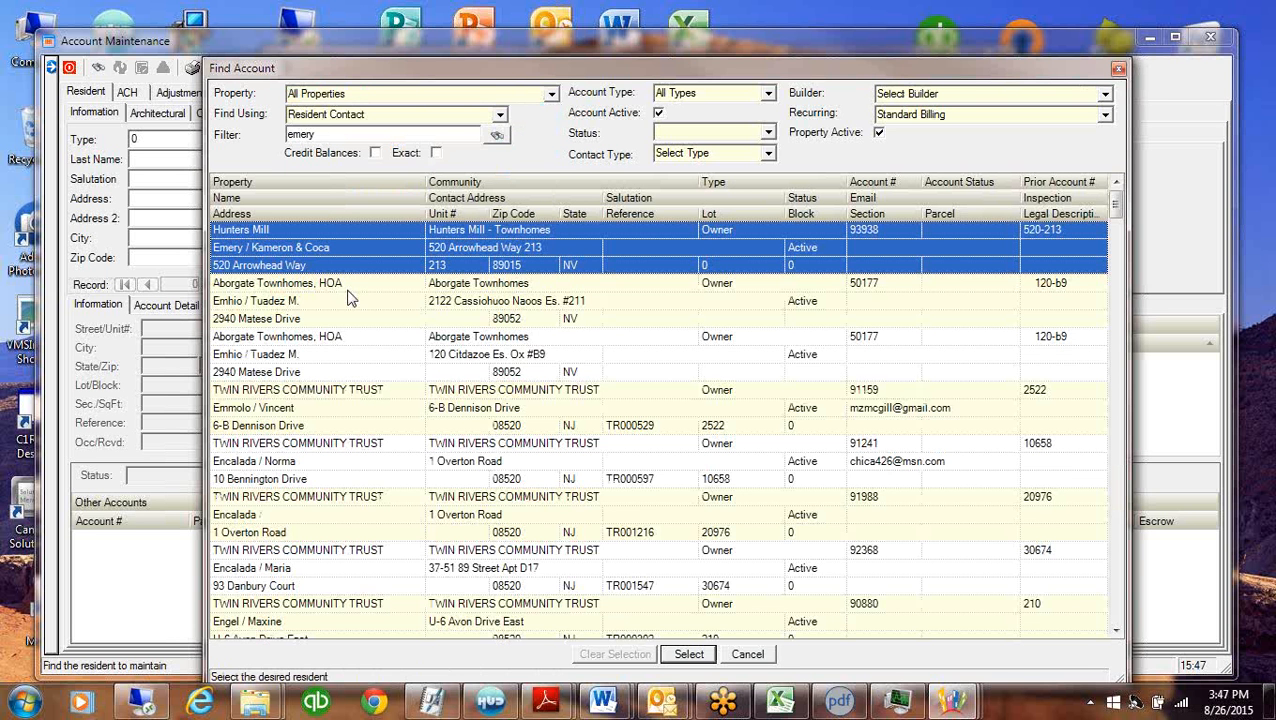
double_click(368, 249)
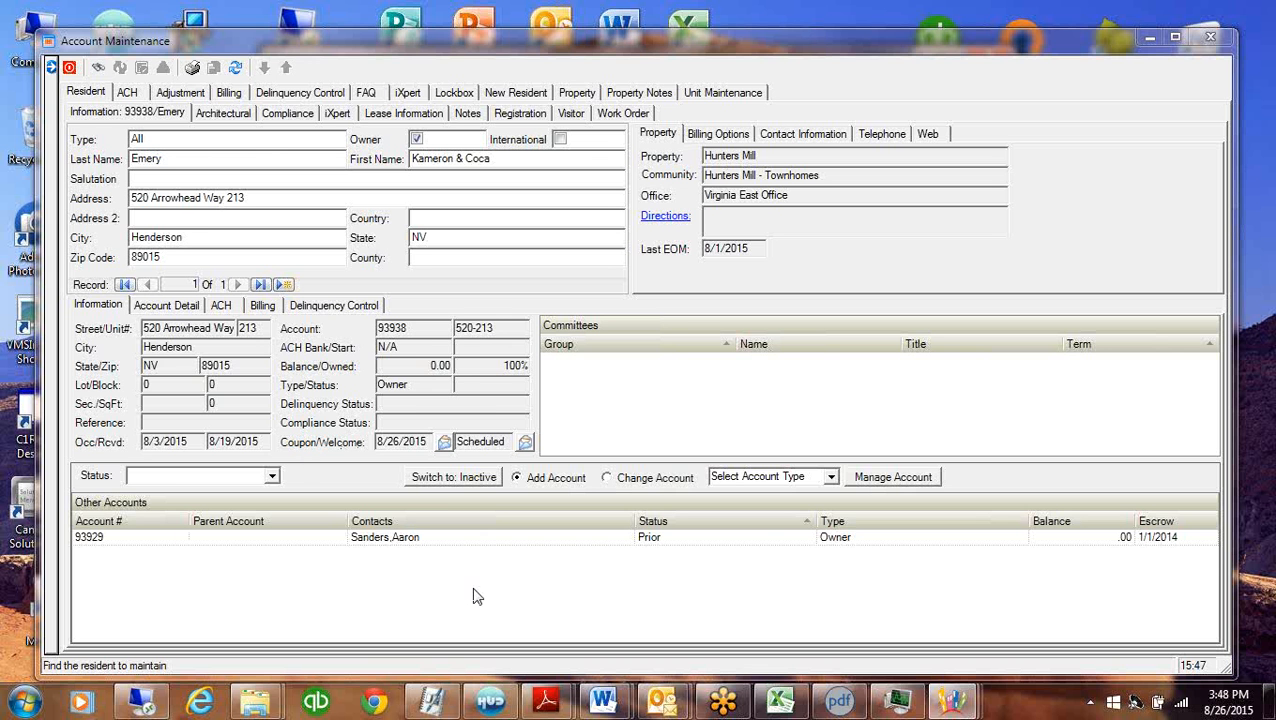
Check the Hunters Mill account's Coupon and Welcome fields and schedule a coupon mailing for the resident
left_click(494, 442)
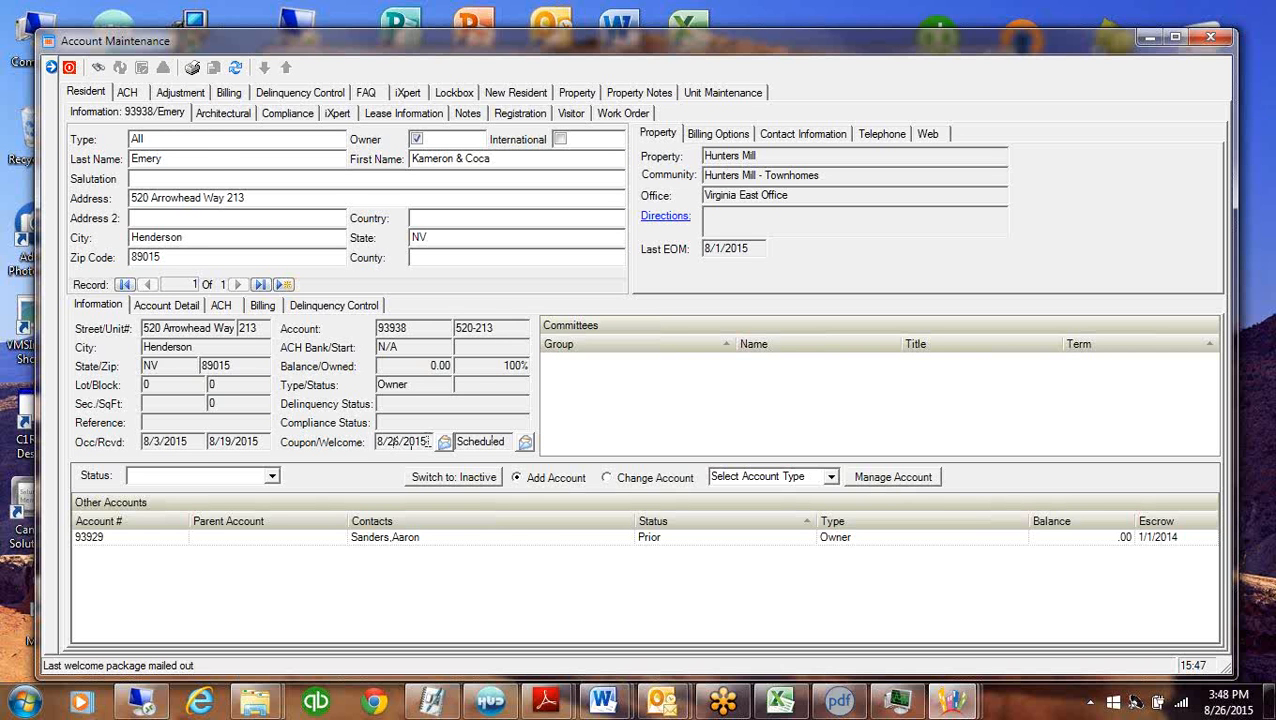
left_click(428, 441)
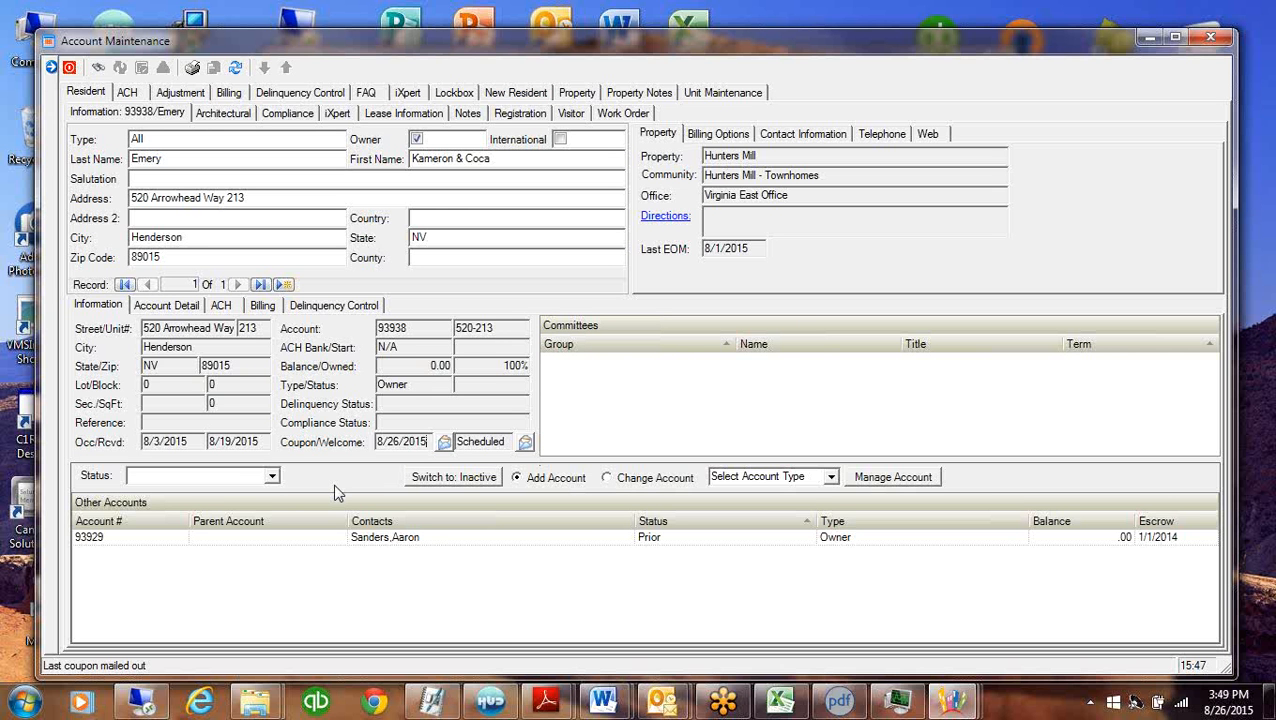
left_click(443, 442)
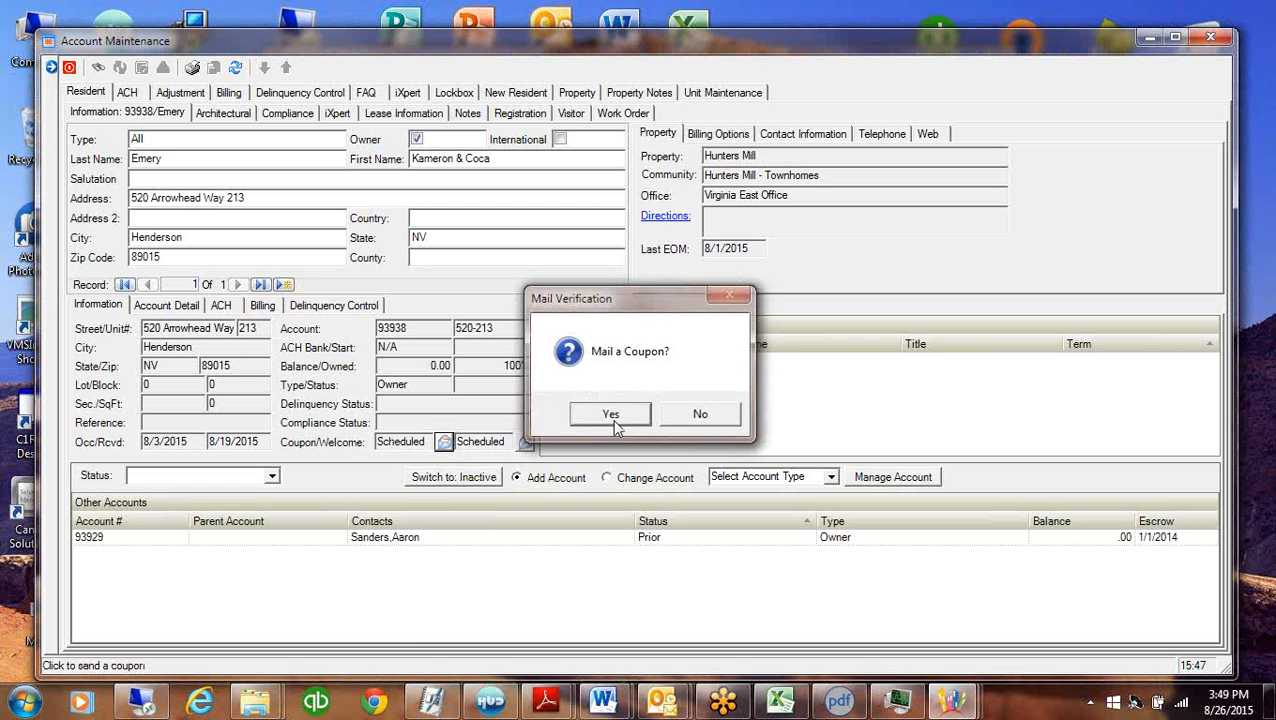
left_click(612, 418)
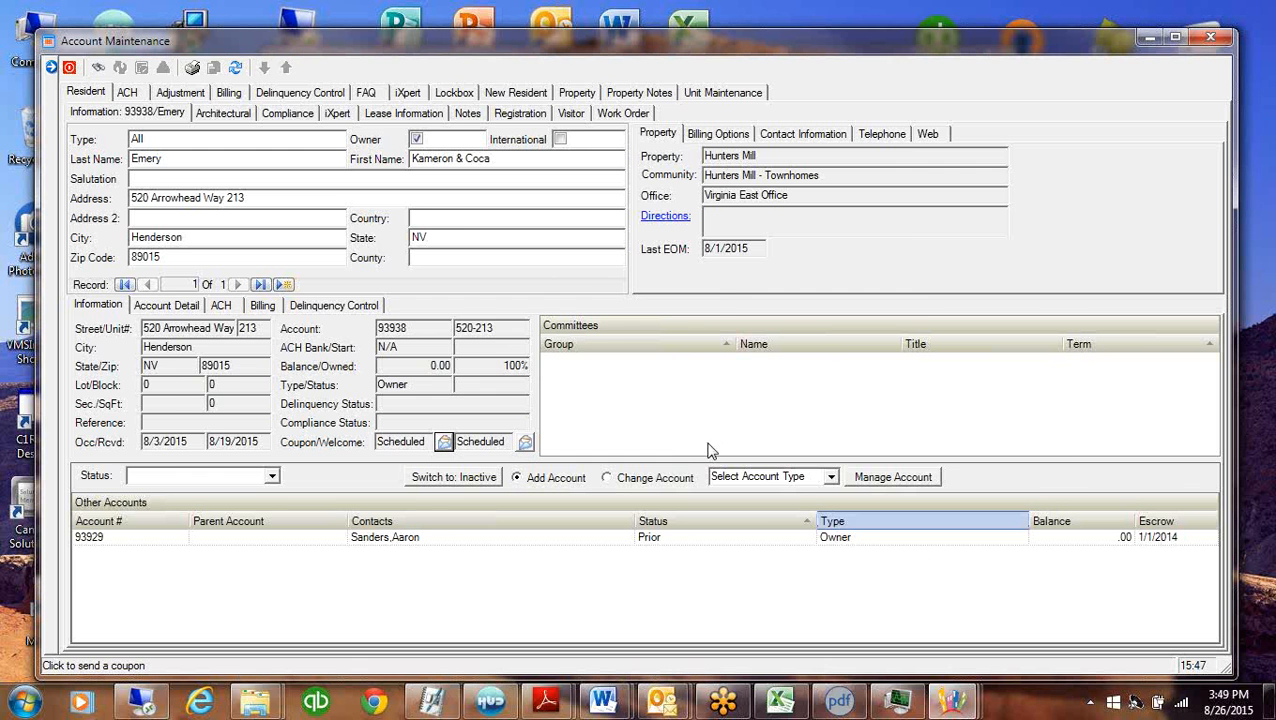
Open the Village of Woodlea owner account for unit #A5, check its last coupon date and minimize Account Maintenance
left_click(50, 67)
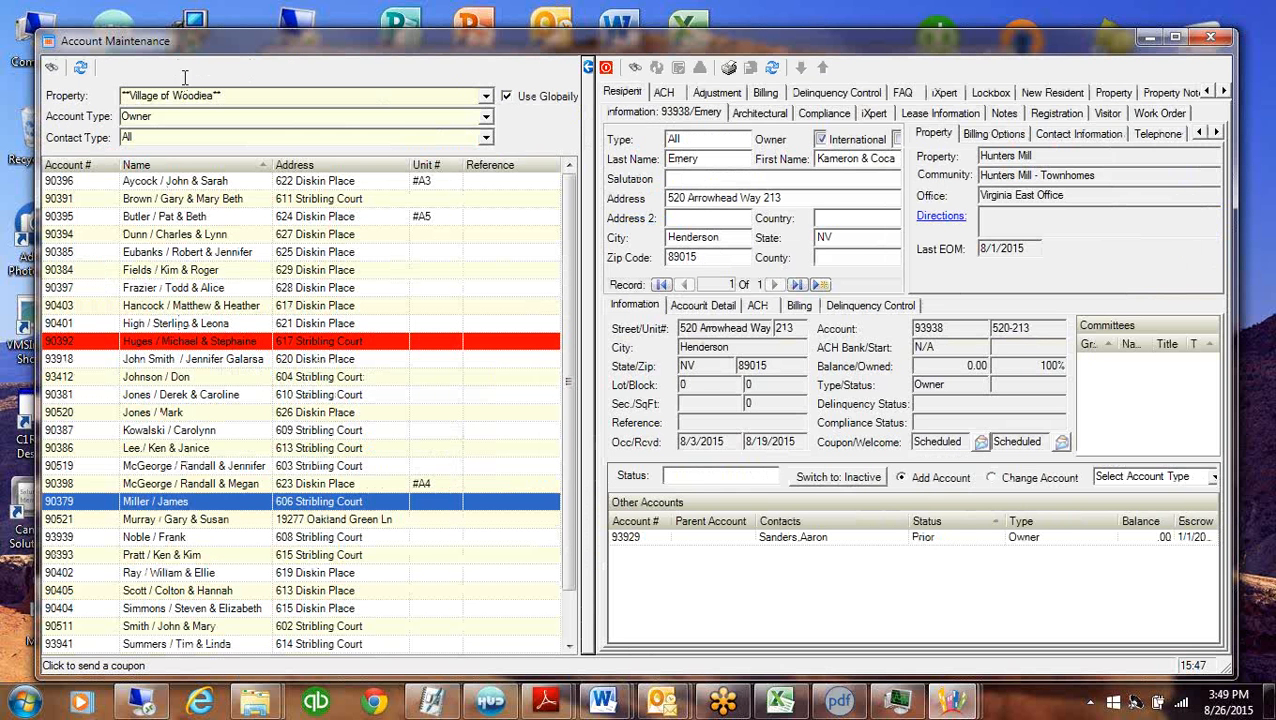
left_click_drag(214, 218, 852, 582)
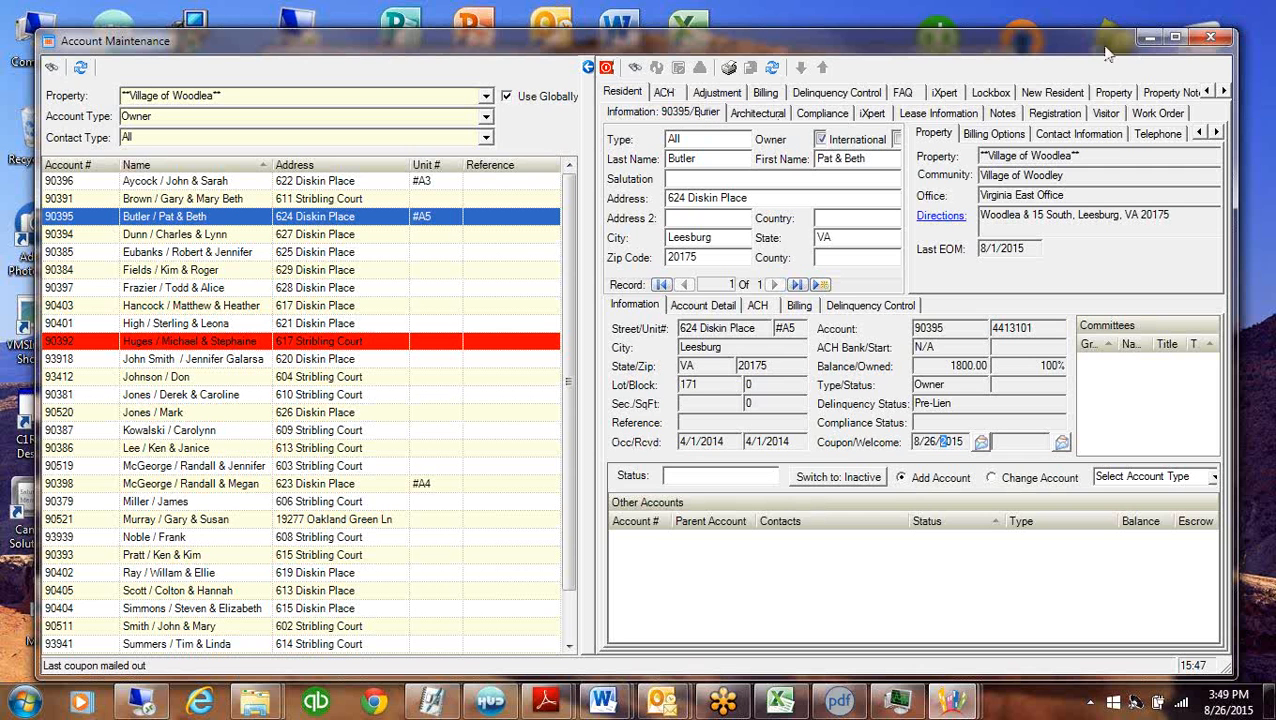
left_click(1148, 38)
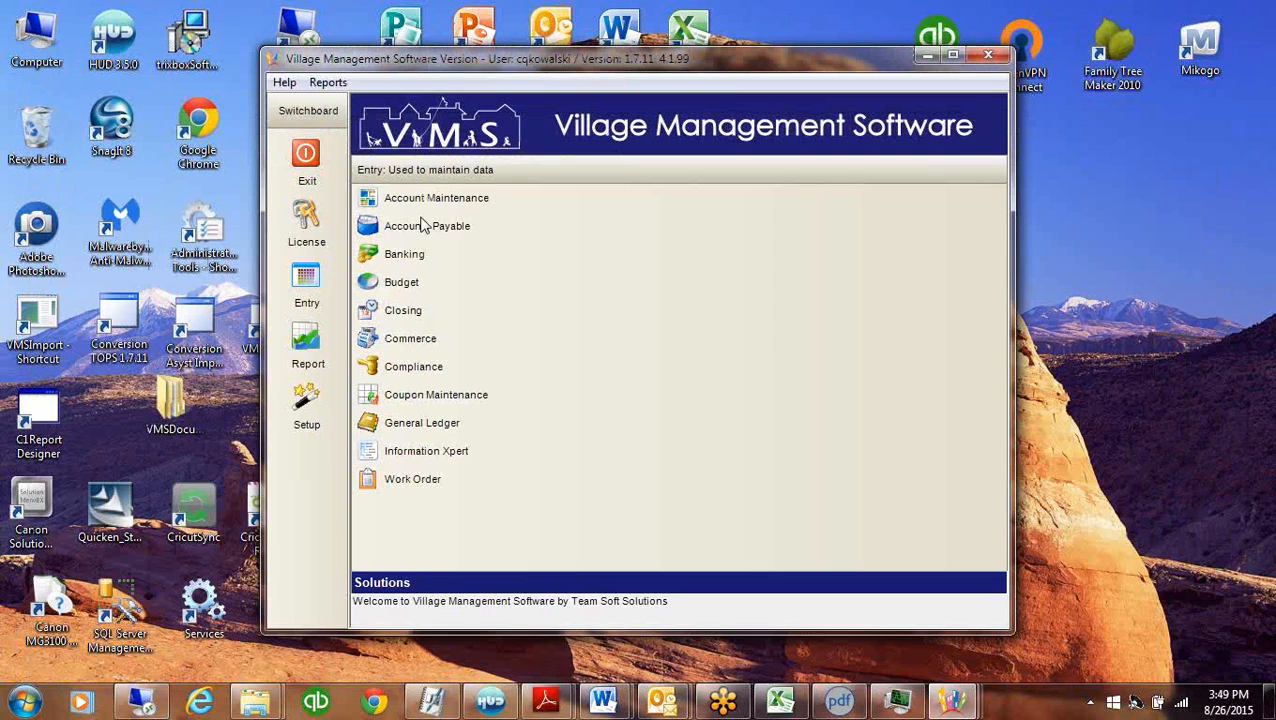